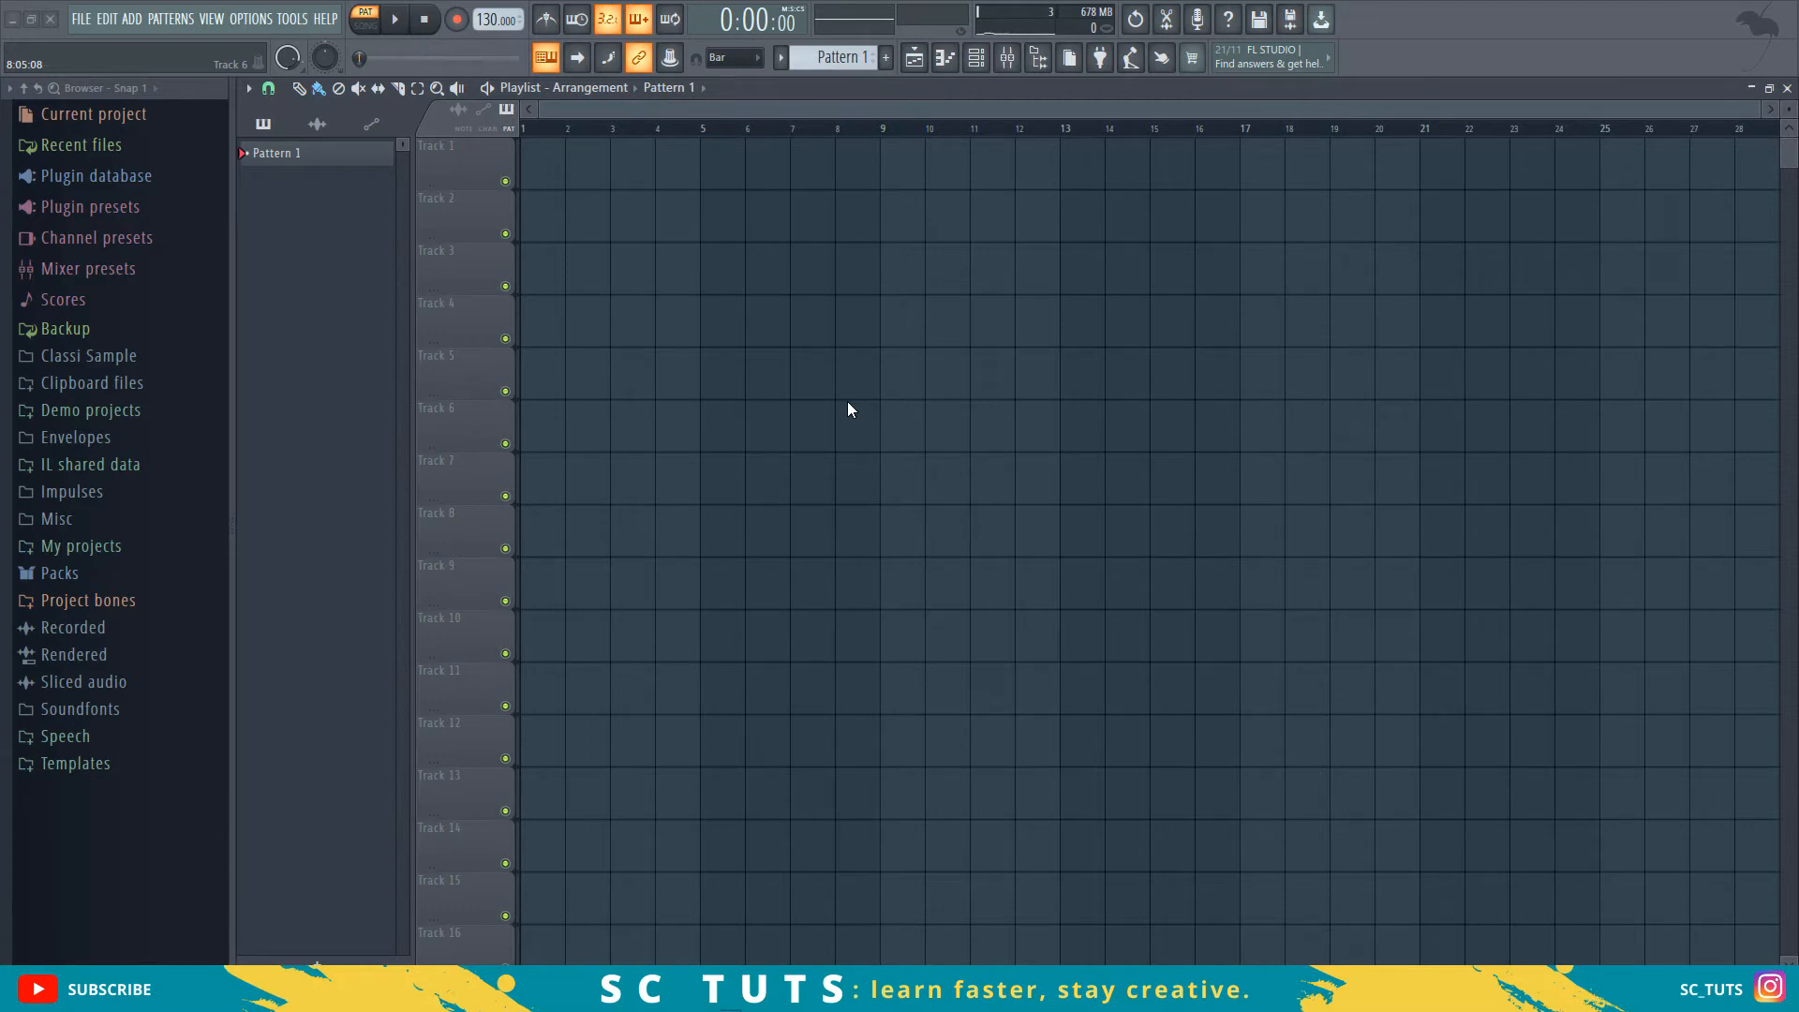
# - Set the project tempo to 97 BPM and open the Omnisphere channel's instrument window
pyautogui.moveTo(497, 20); pyautogui.dragTo(497, 39)
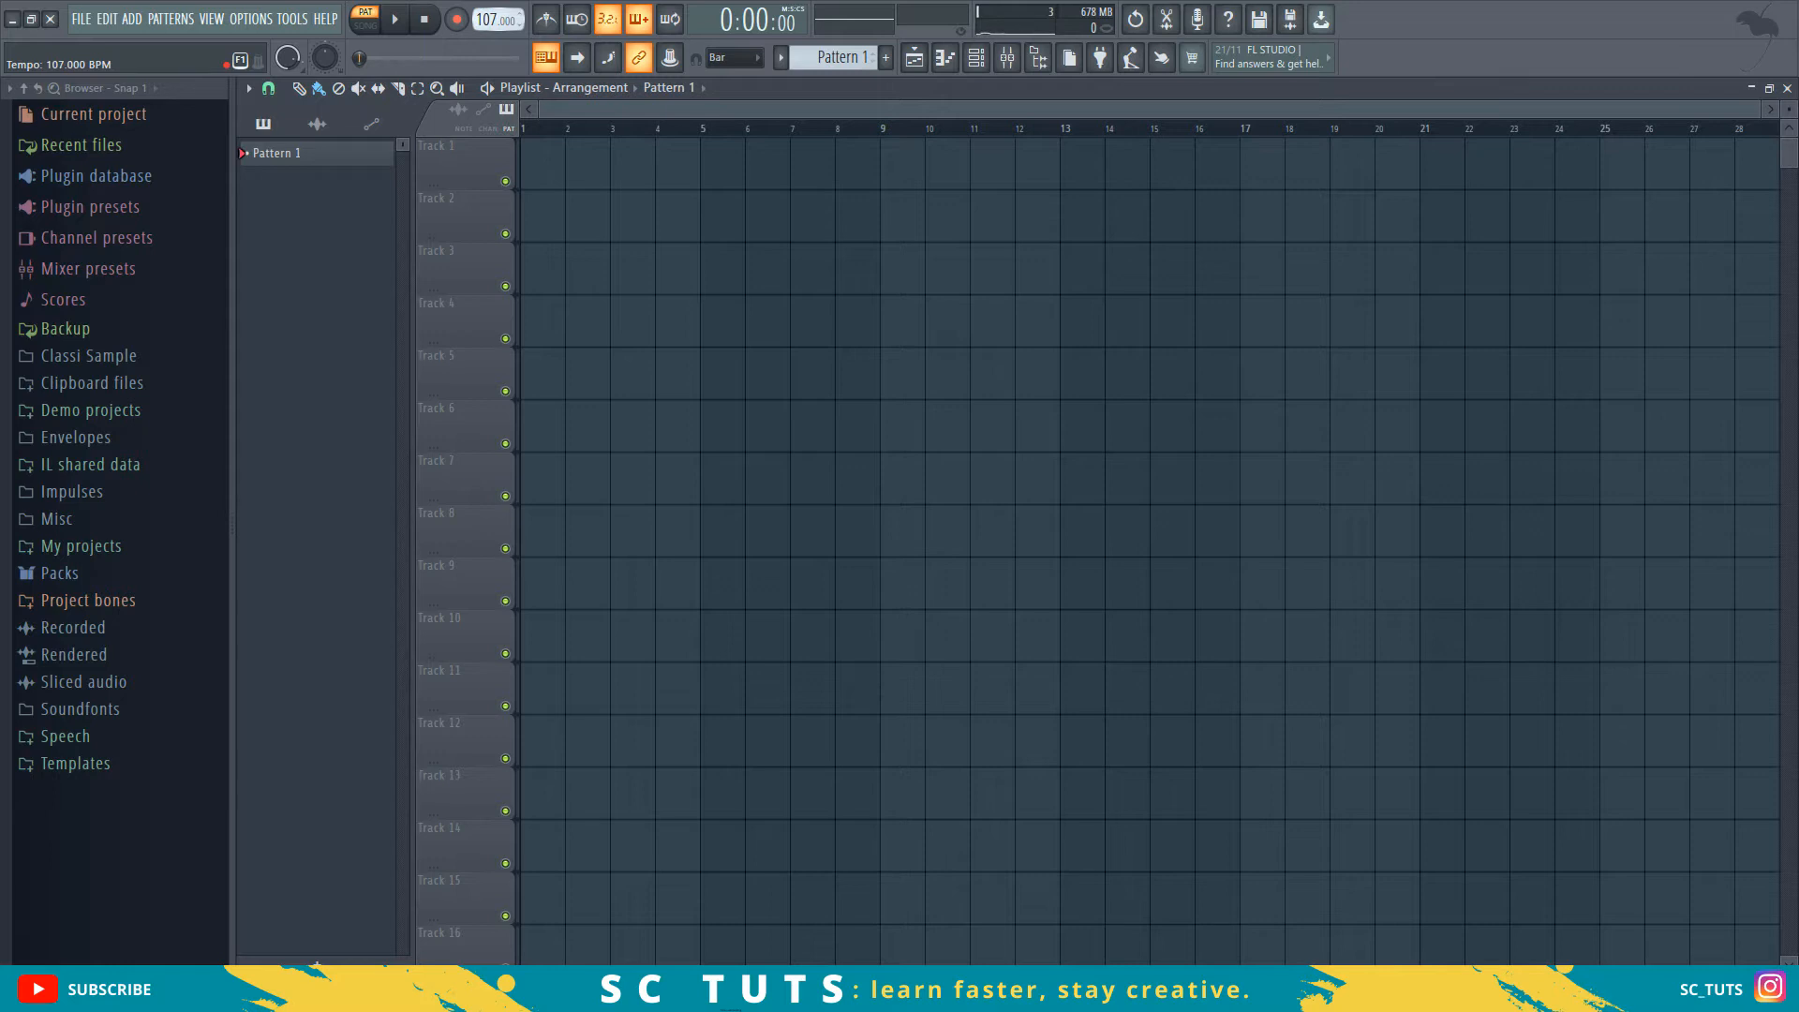
pyautogui.moveTo(497, 19); pyautogui.dragTo(497, 31)
pyautogui.moveTo(496, 19); pyautogui.dragTo(496, 16)
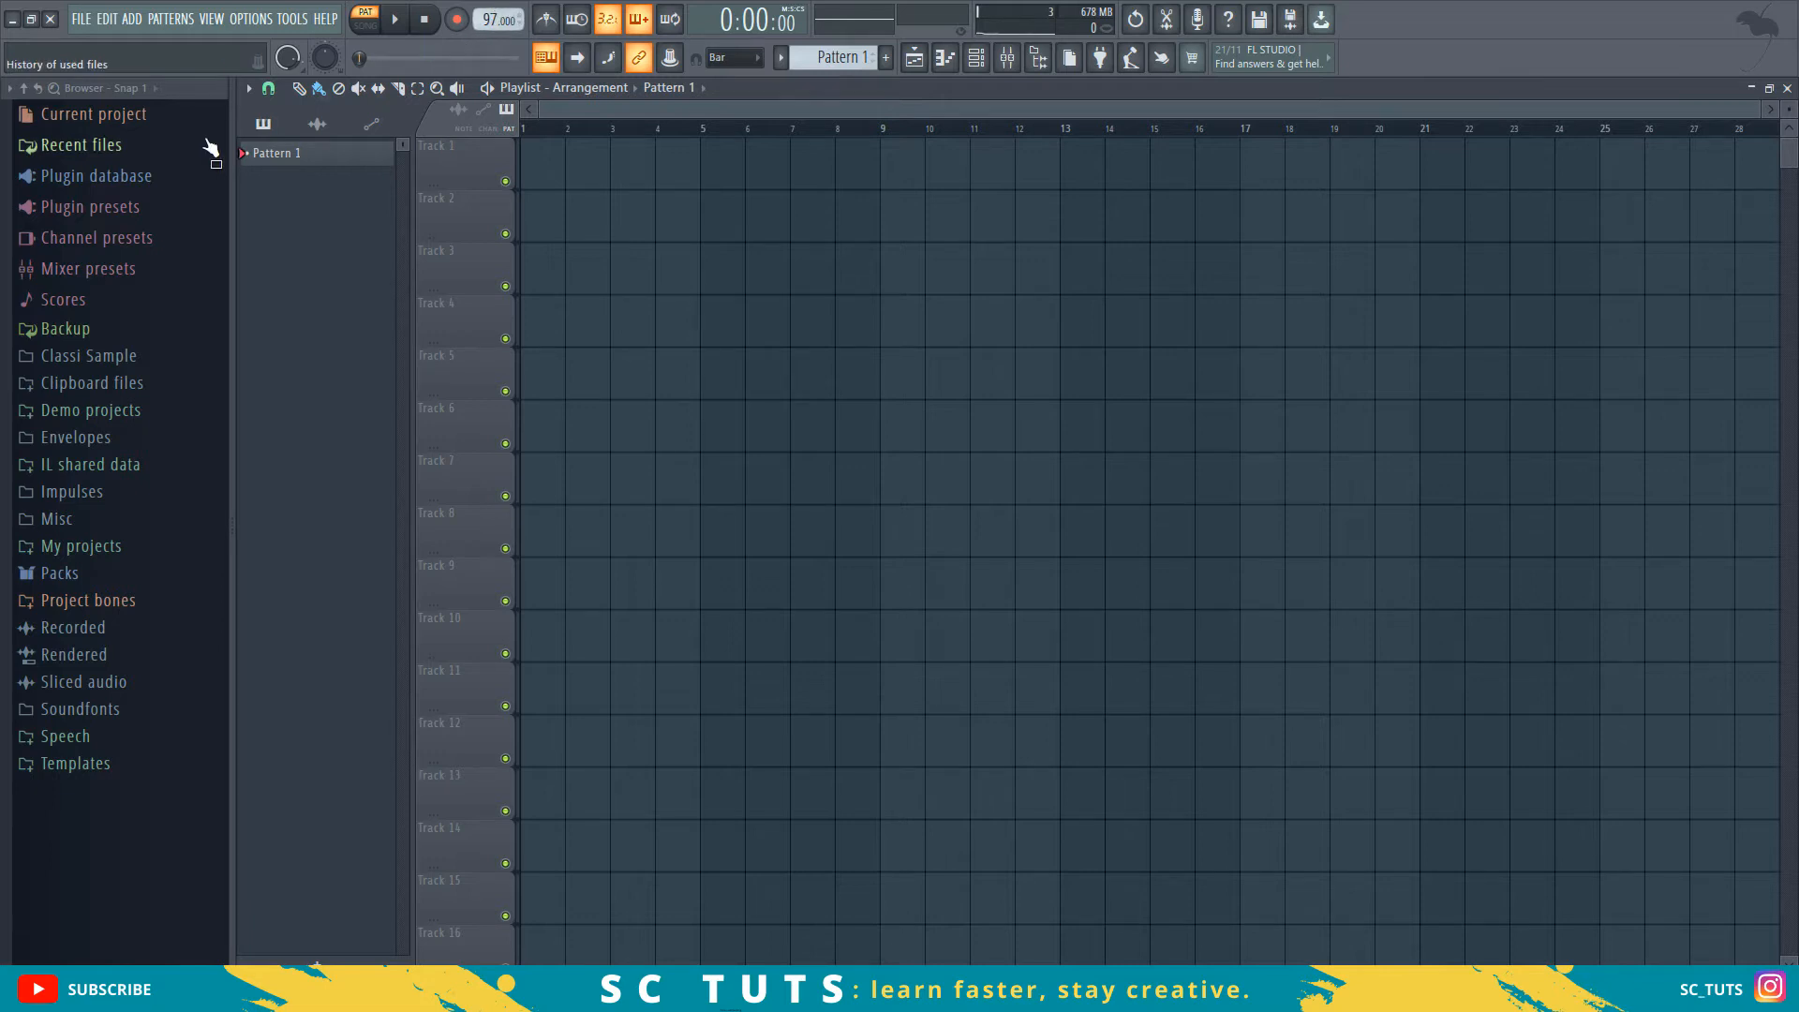
pyautogui.click(949, 58)
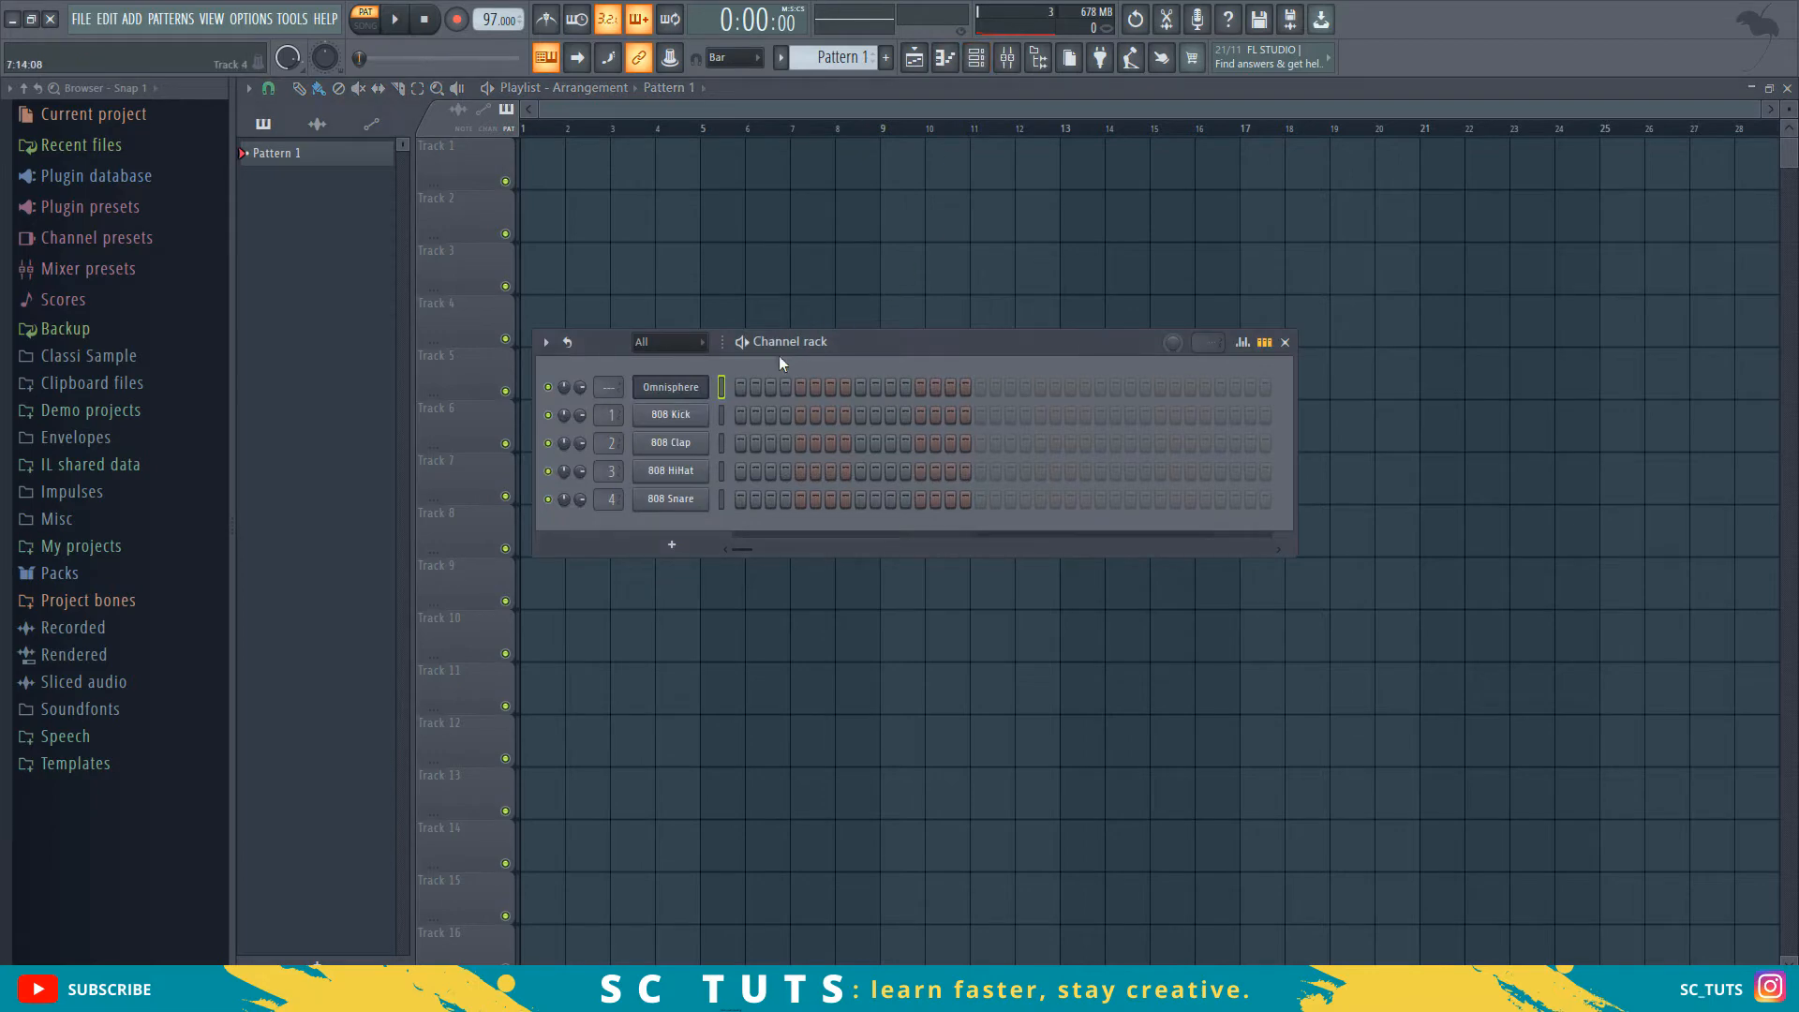
pyautogui.click(673, 388)
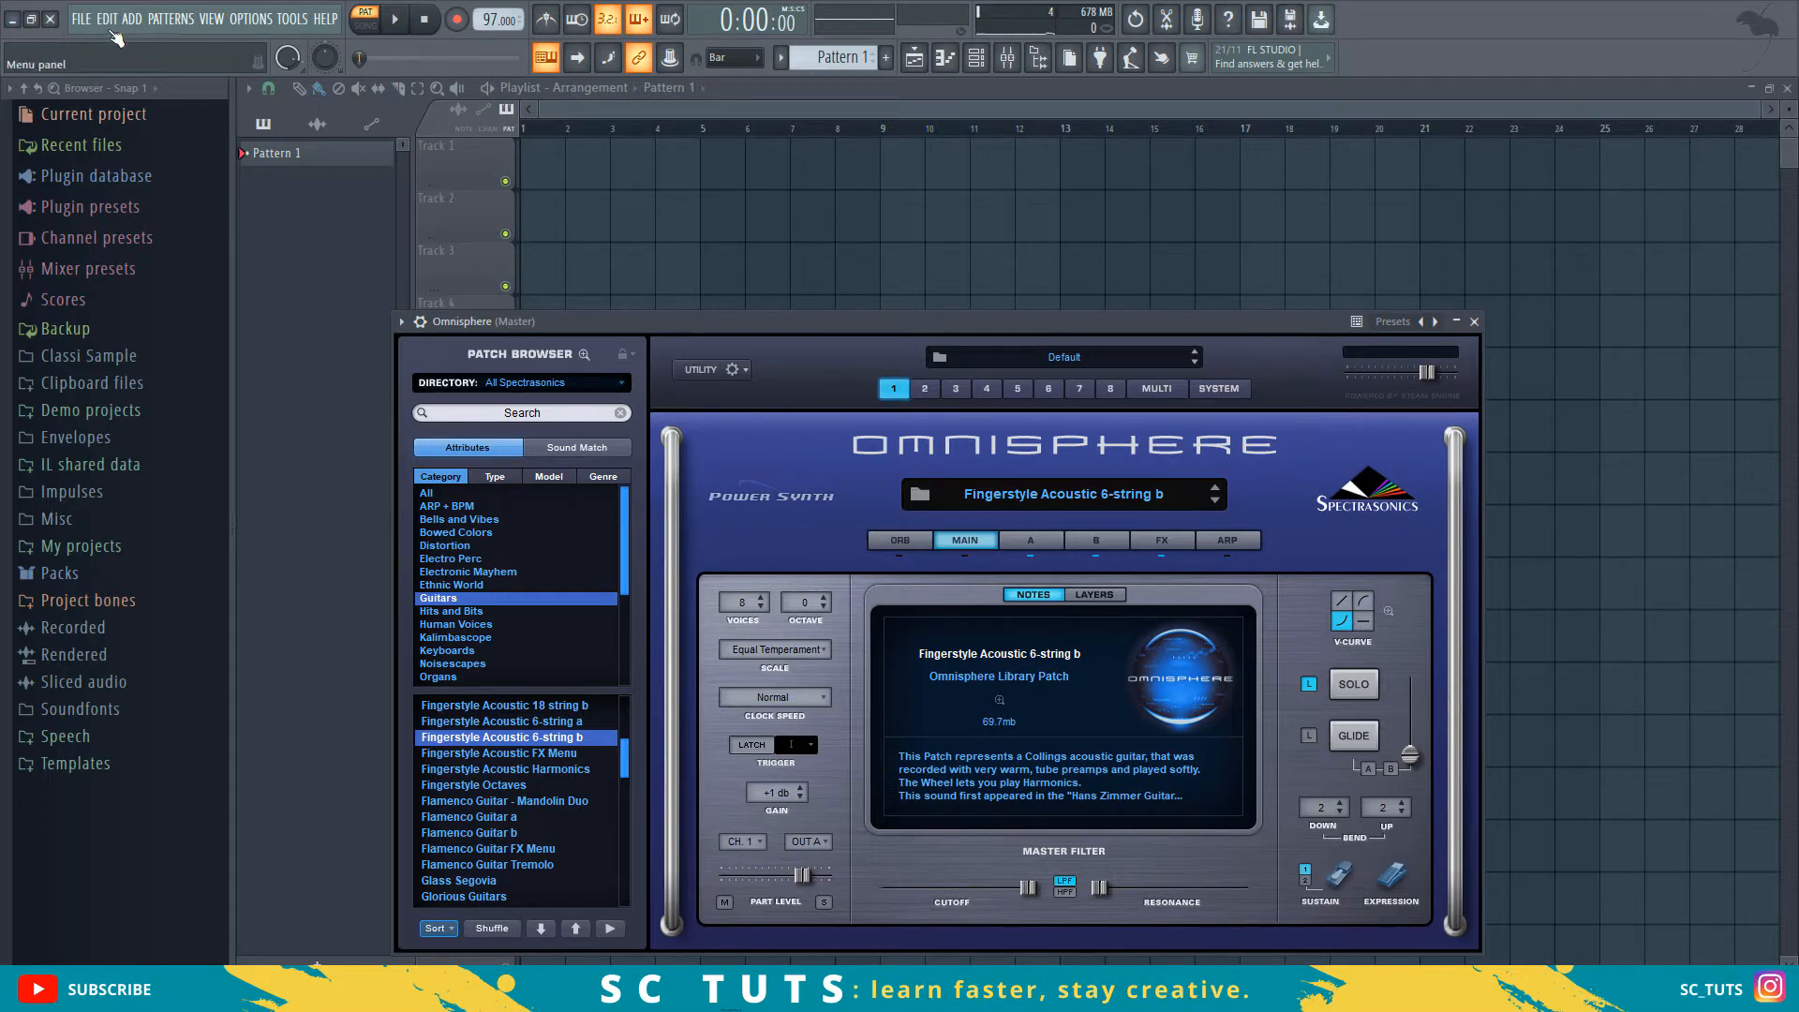
# - Save the project as a zipped song file named "Afrobeat guitar tutorial -MARA PROJECT FILE"
pyautogui.click(83, 26)
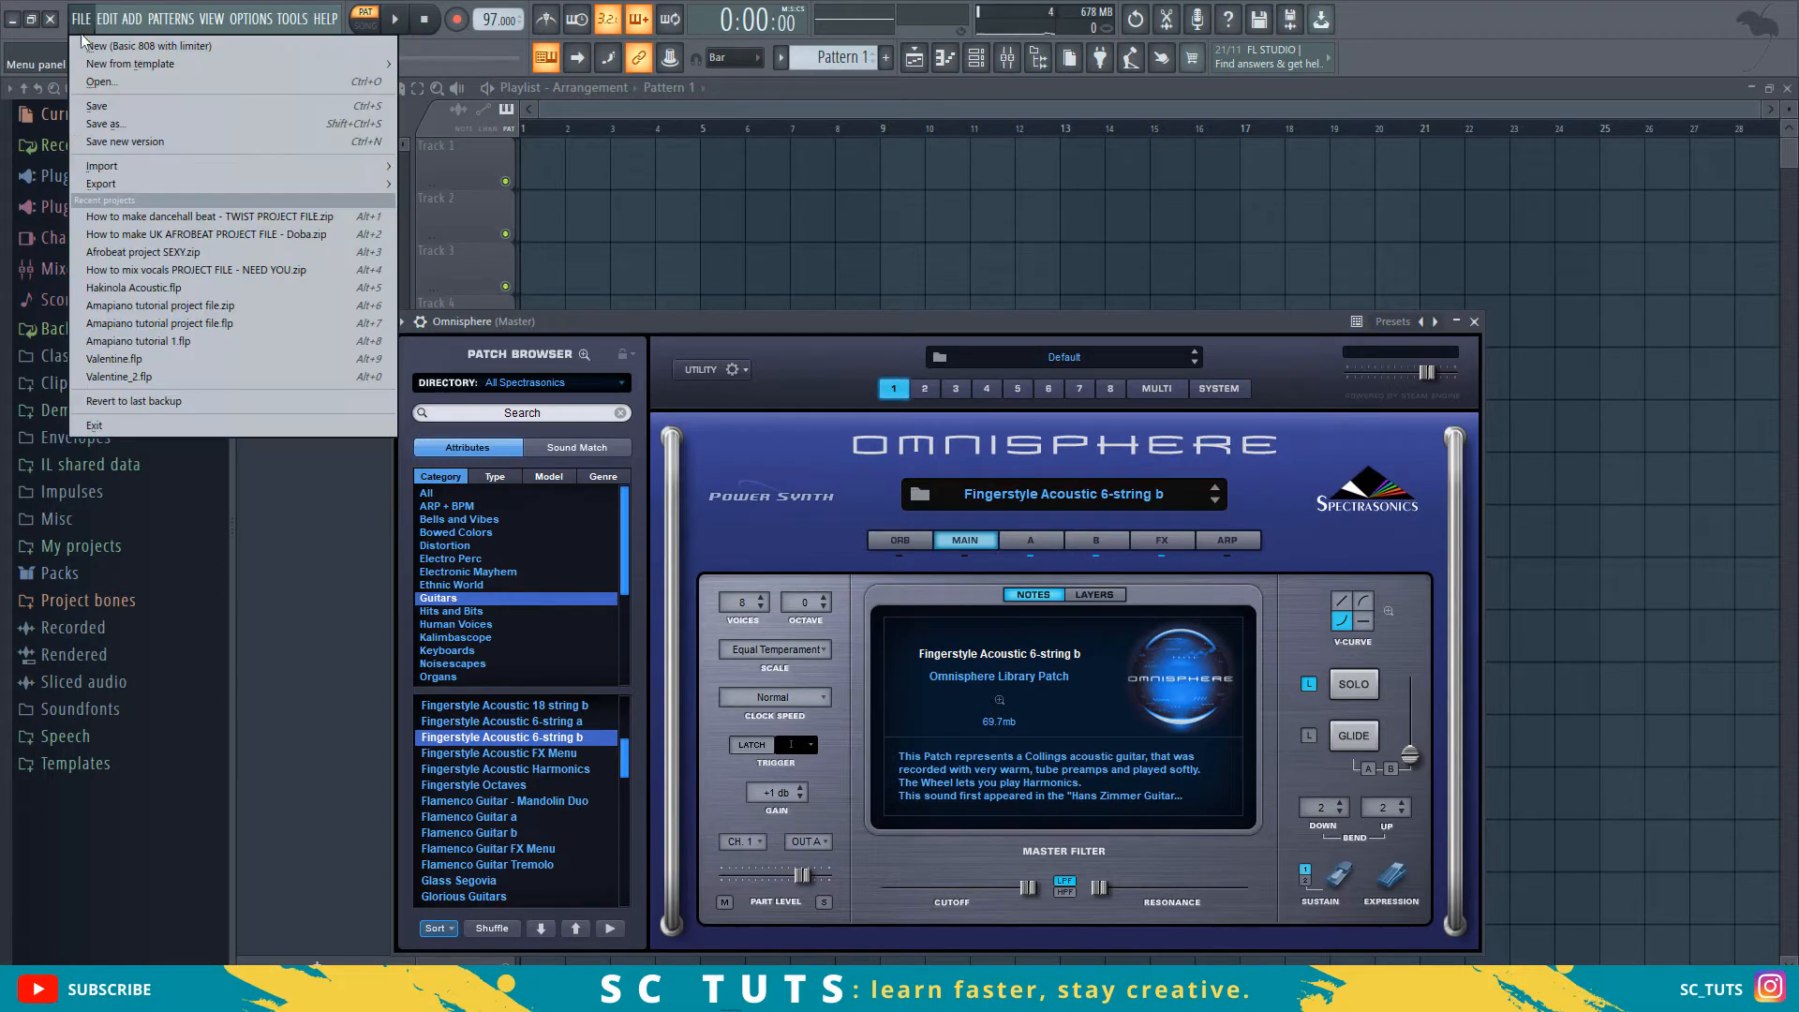
pyautogui.click(139, 123)
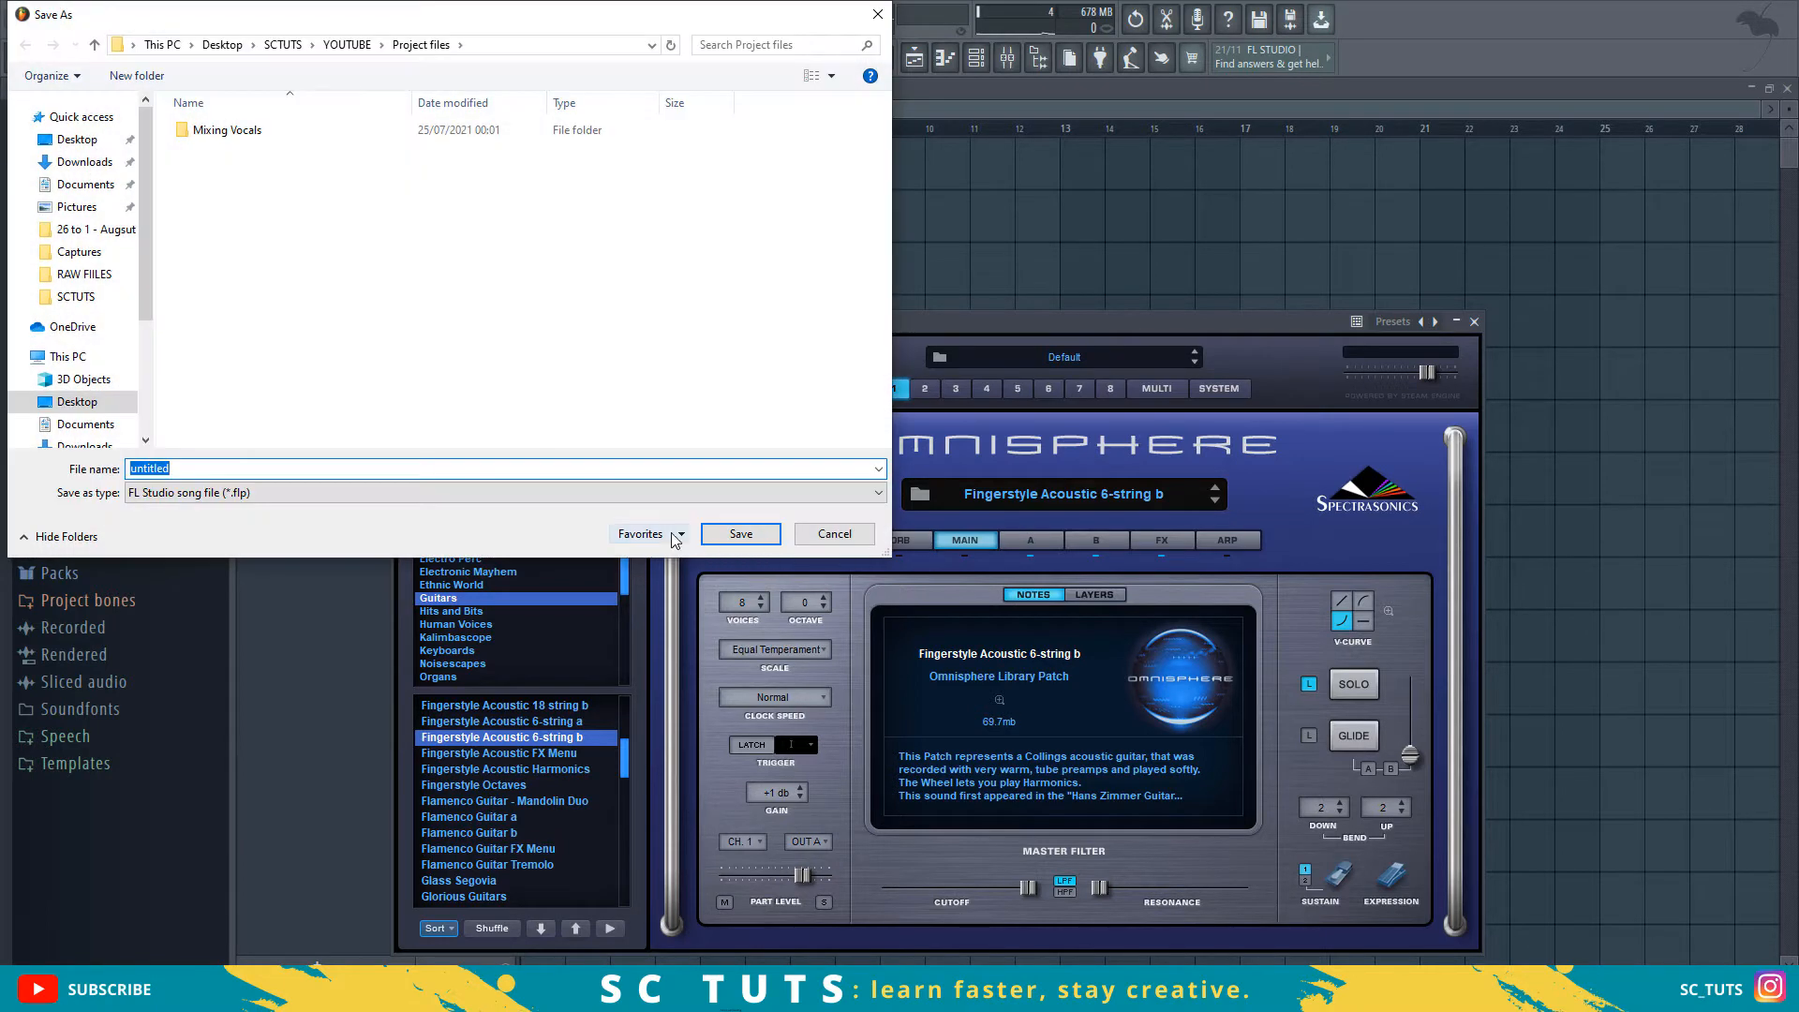
pyautogui.click(681, 535)
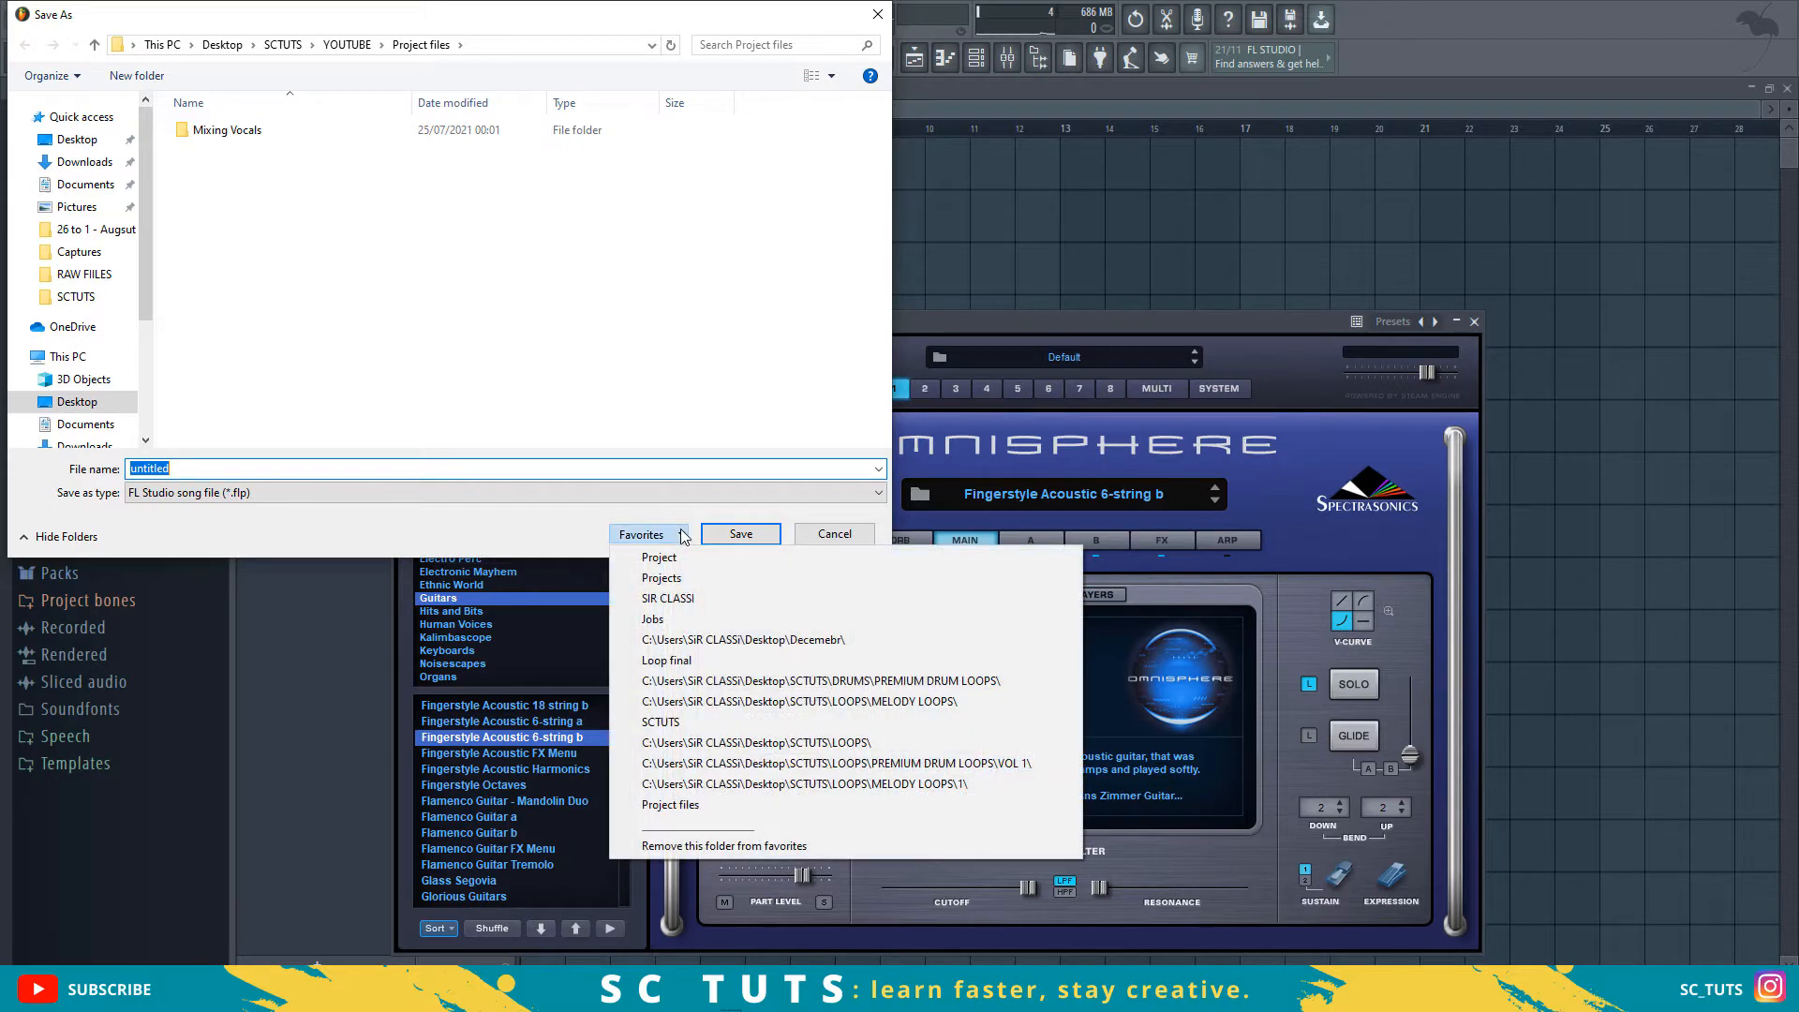
pyautogui.click(547, 491)
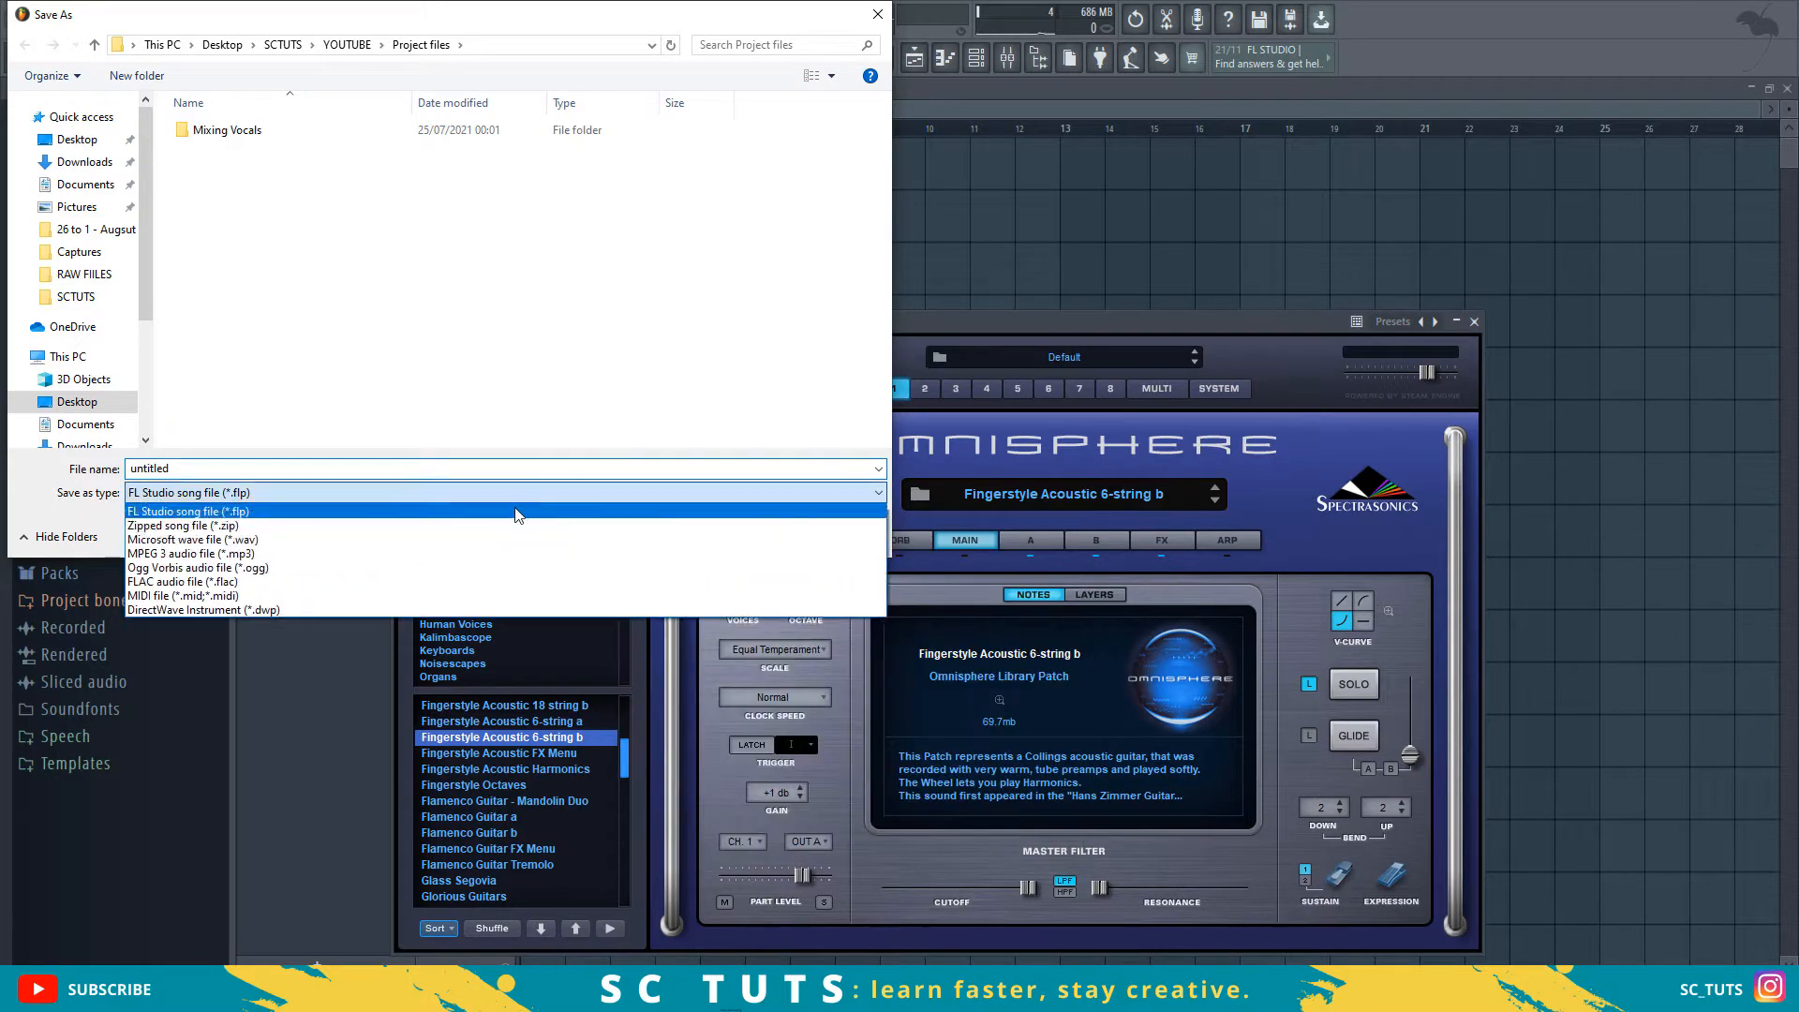
pyautogui.click(325, 525)
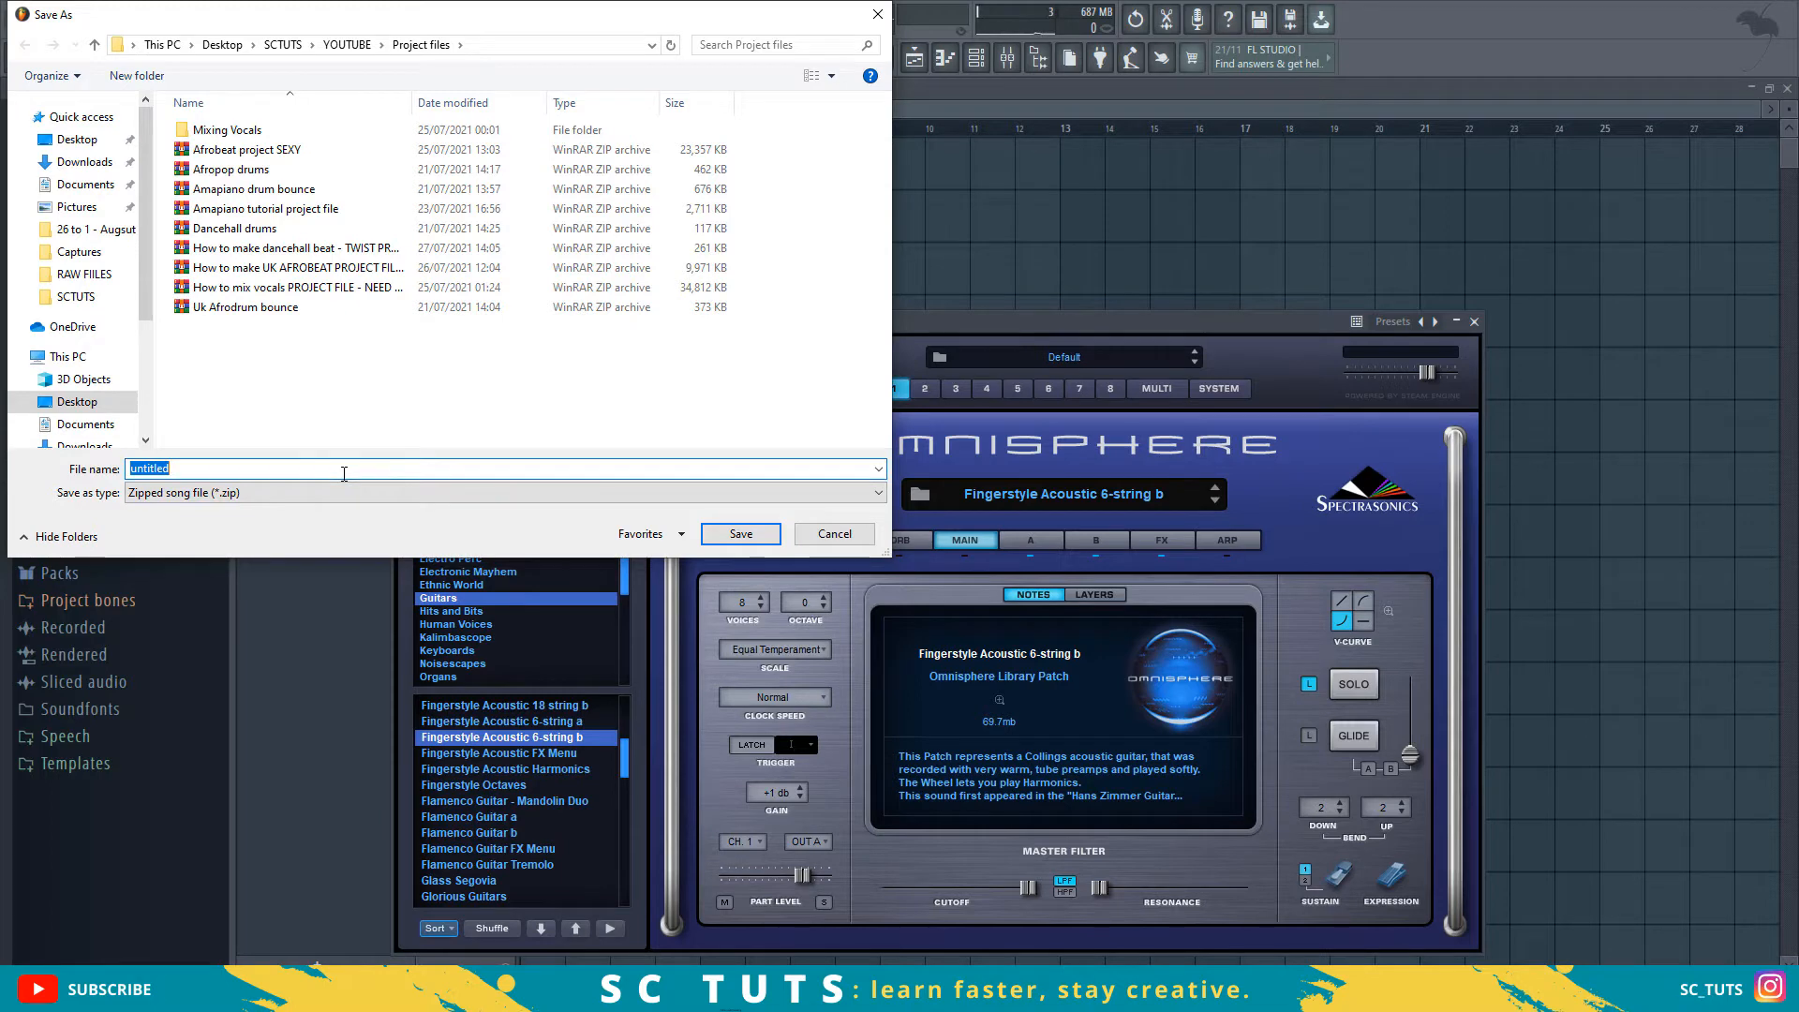
pyautogui.write('Afrobeat guitar tutorial -MARA')
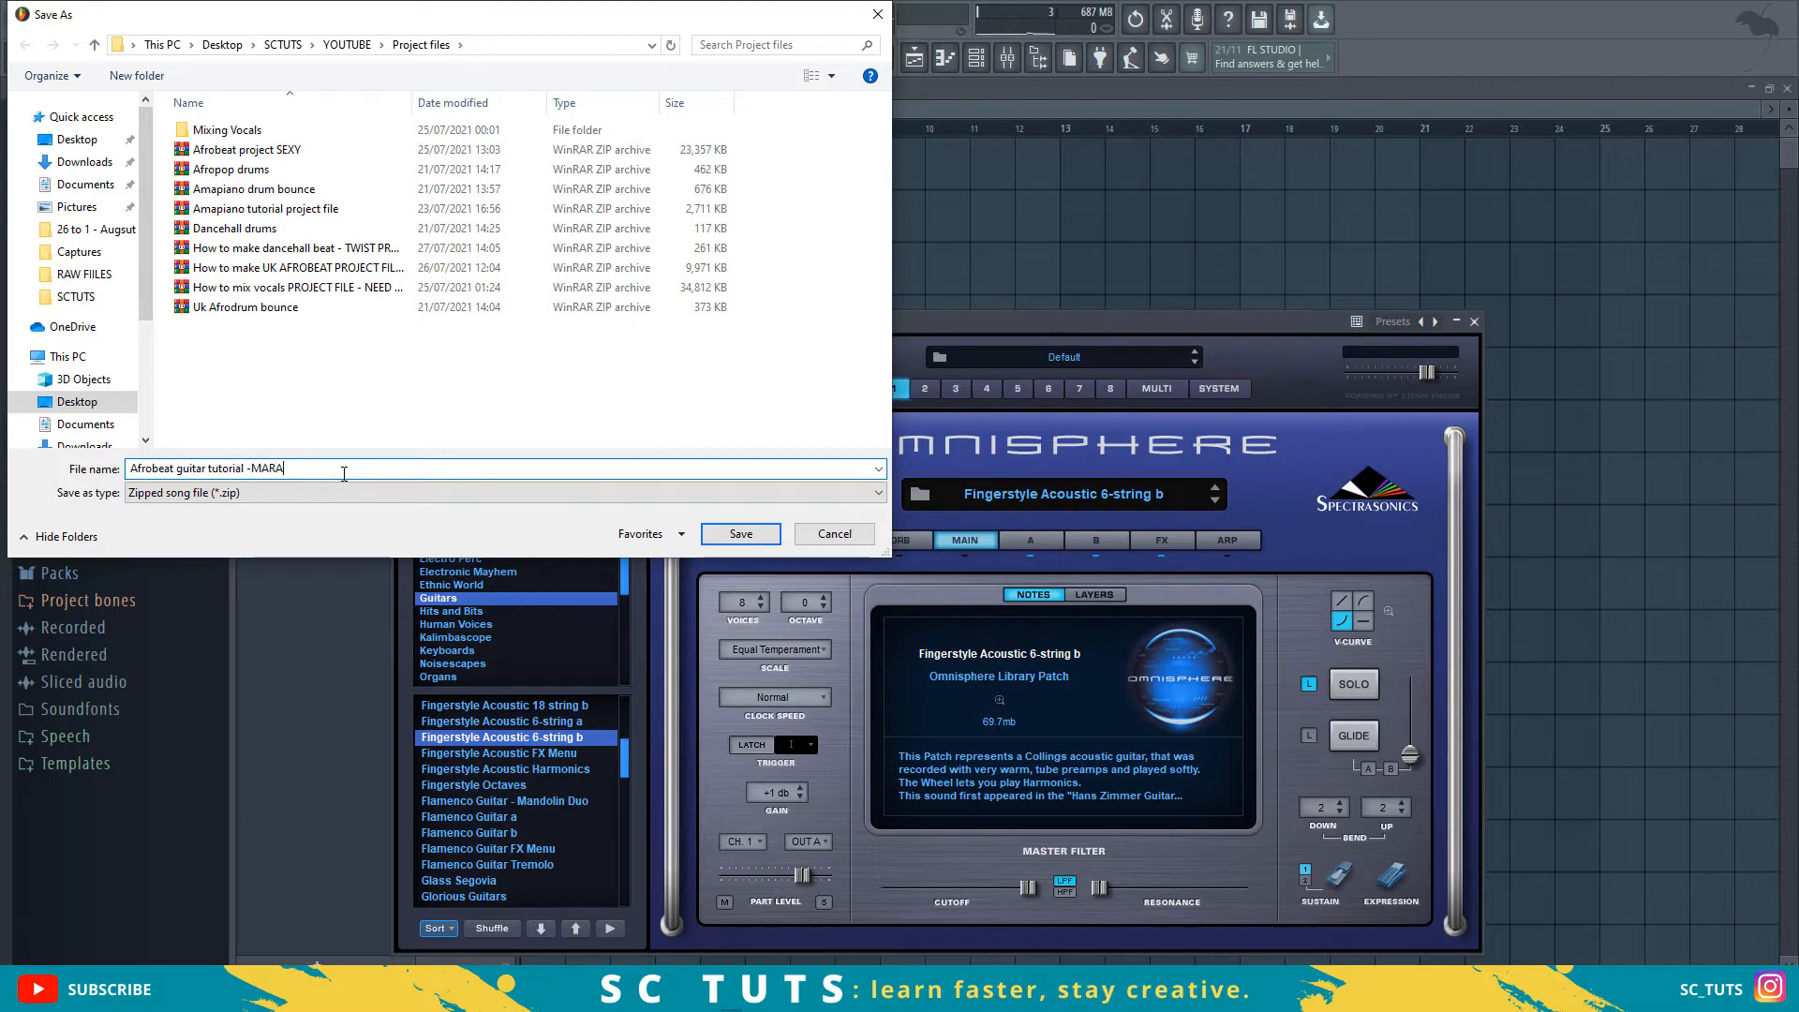
pyautogui.write(' PROJECT FILE')
pyautogui.press('Return')
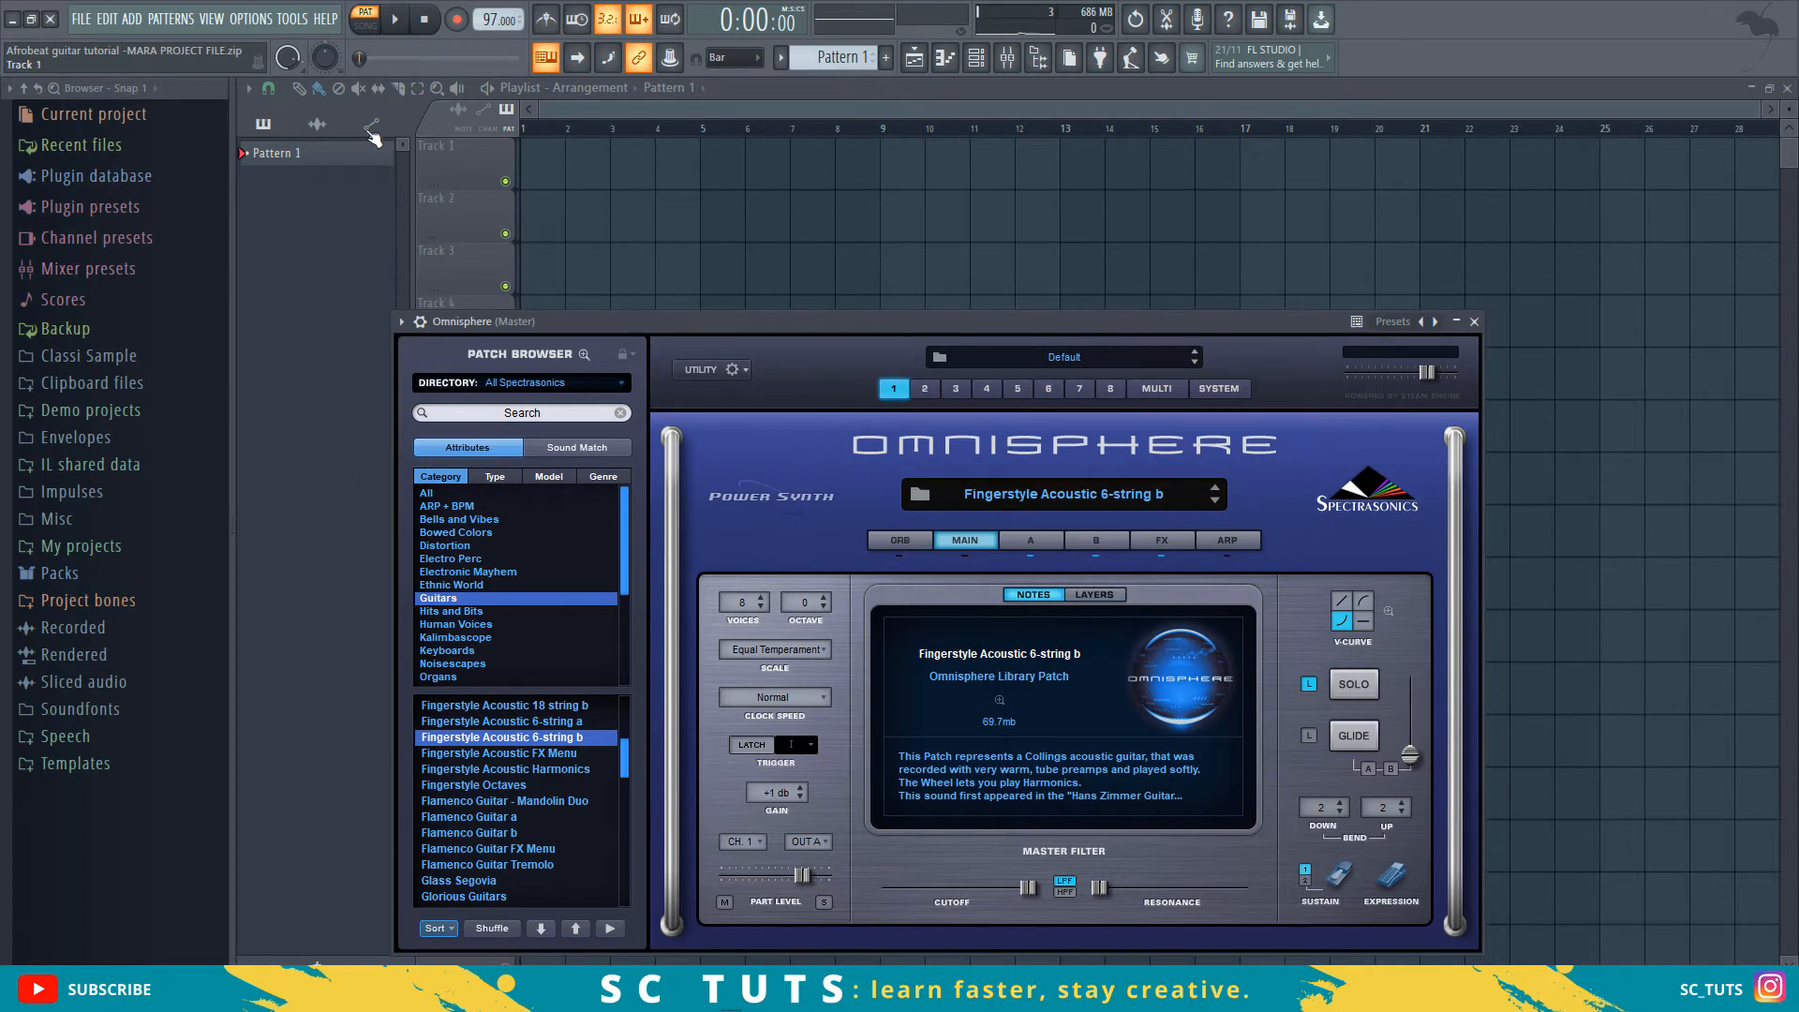
# - Place a Pattern 1 clip with the Draw tool at bar 1 of Track 1 in the playlist
pyautogui.click(300, 91)
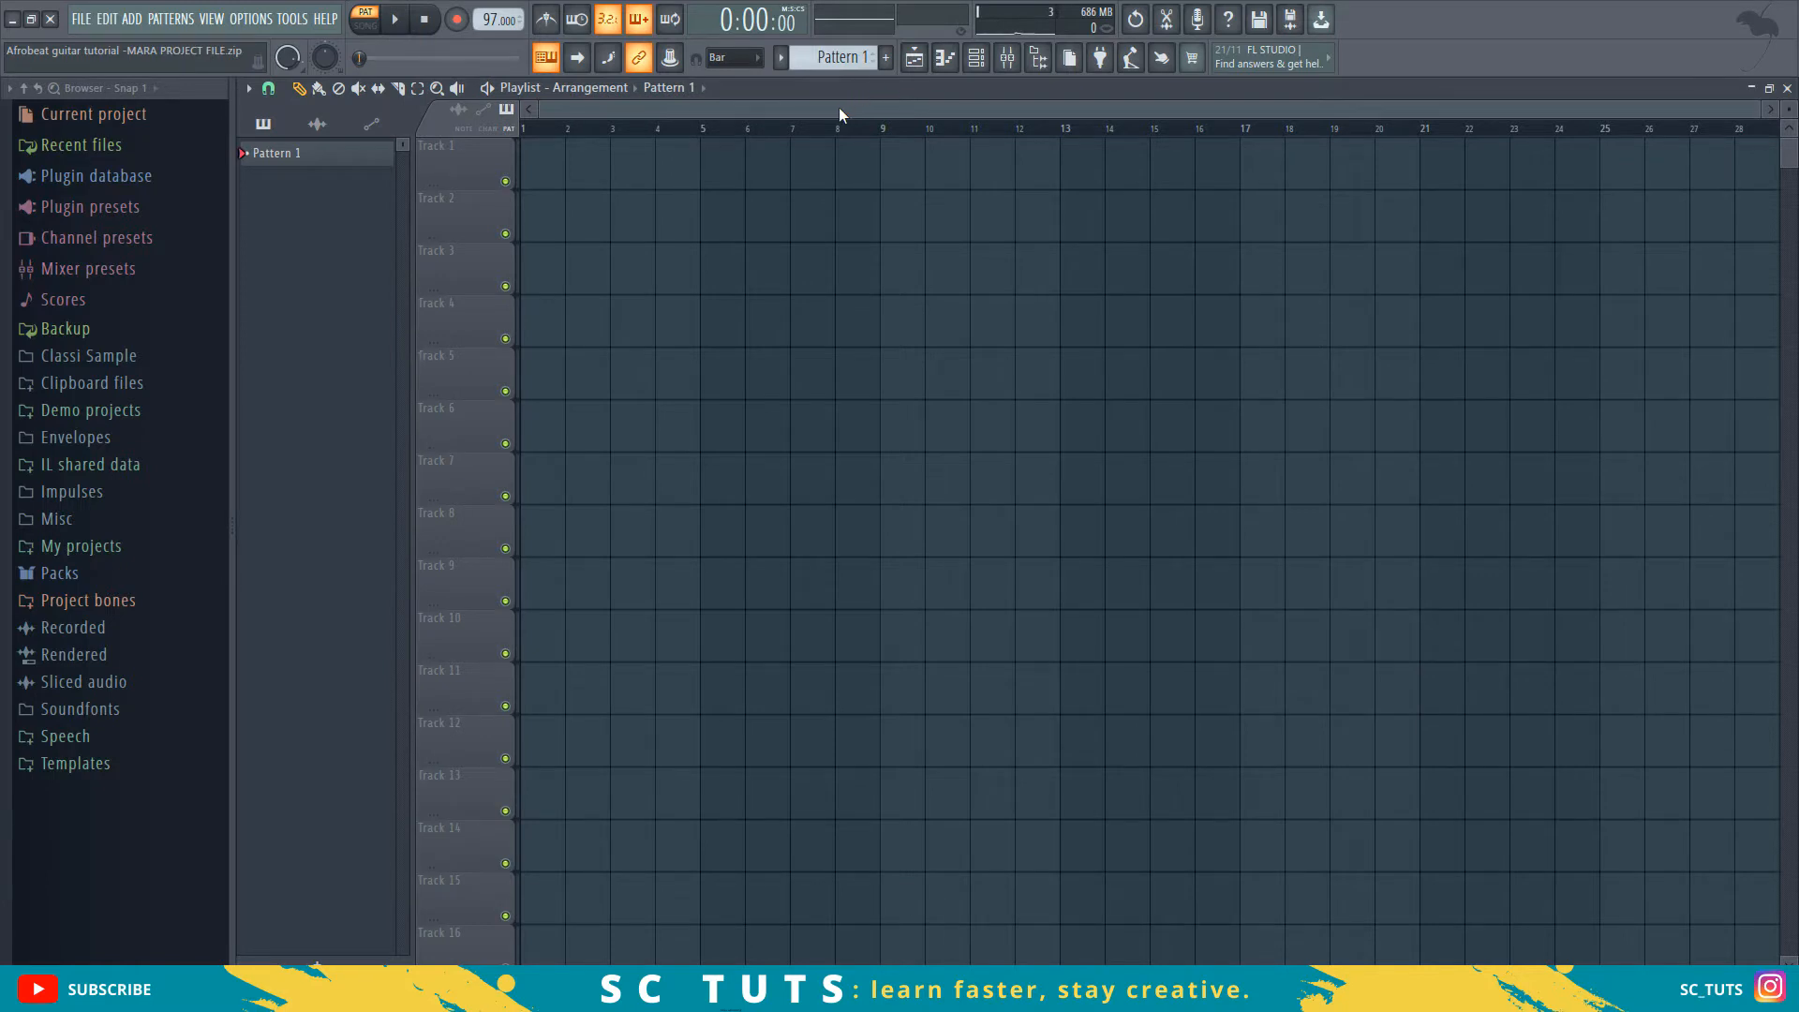
pyautogui.click(973, 71)
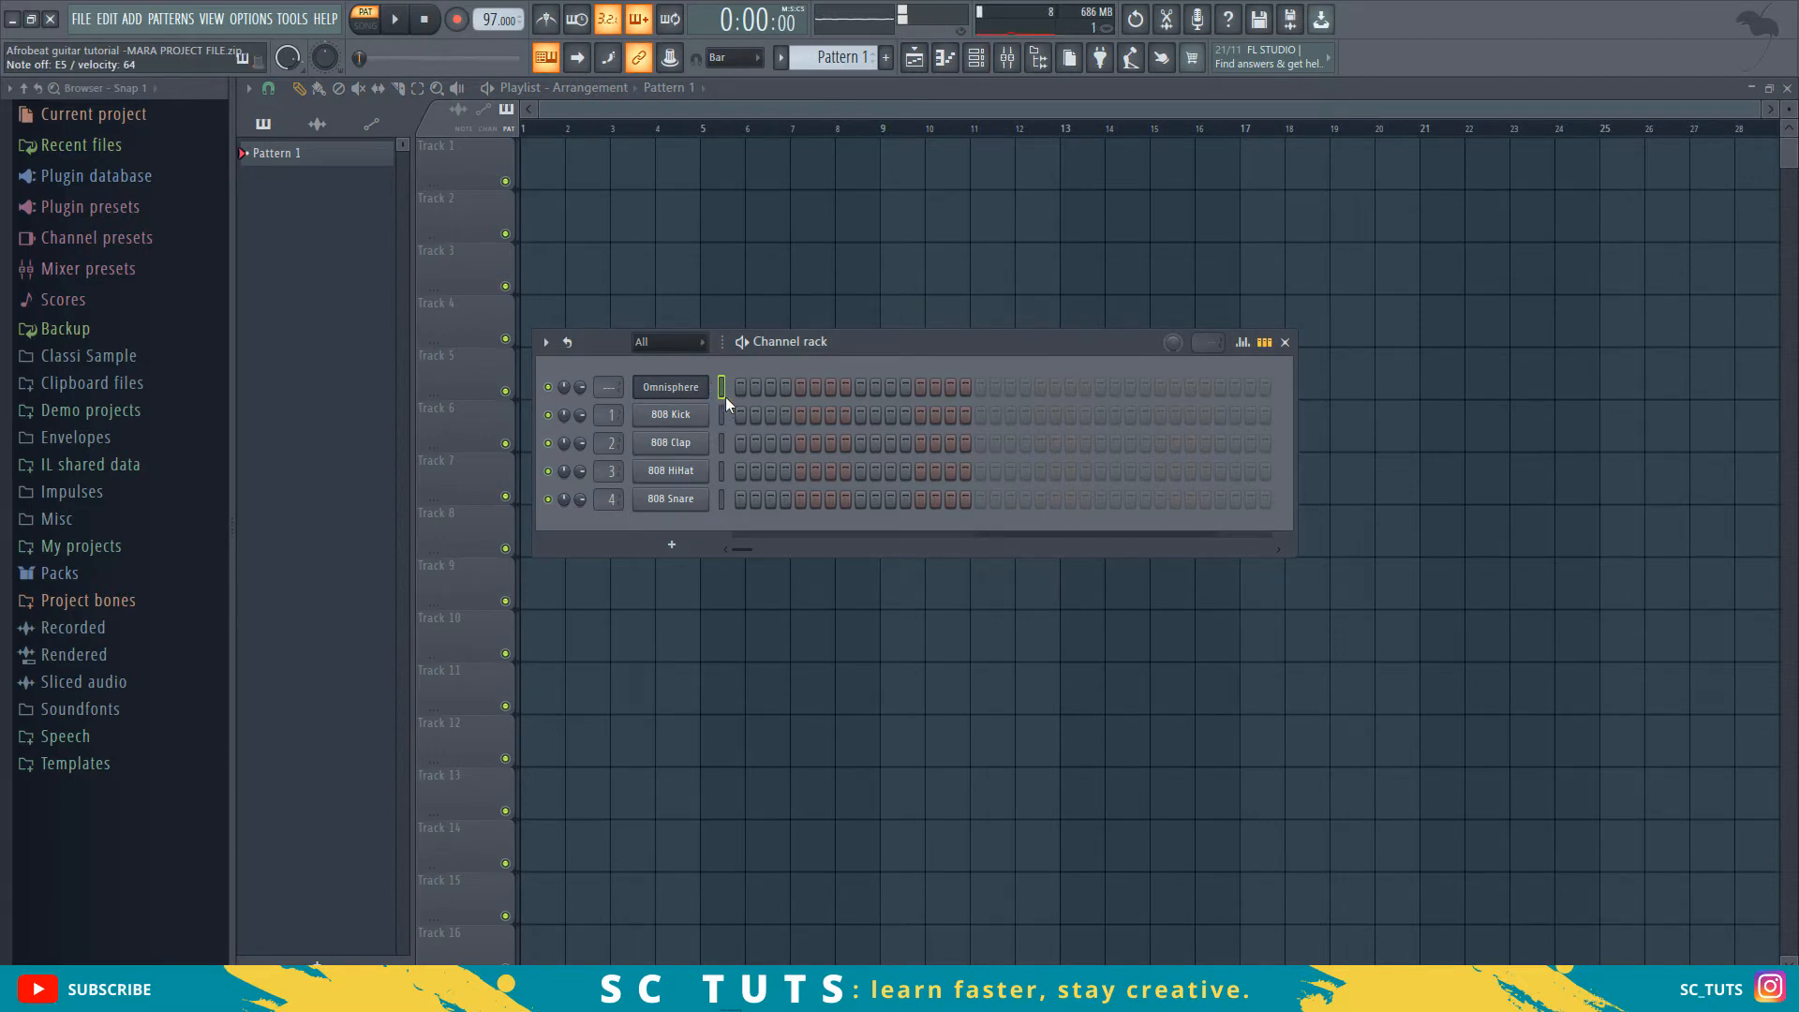
pyautogui.click(815, 57)
pyautogui.click(922, 75)
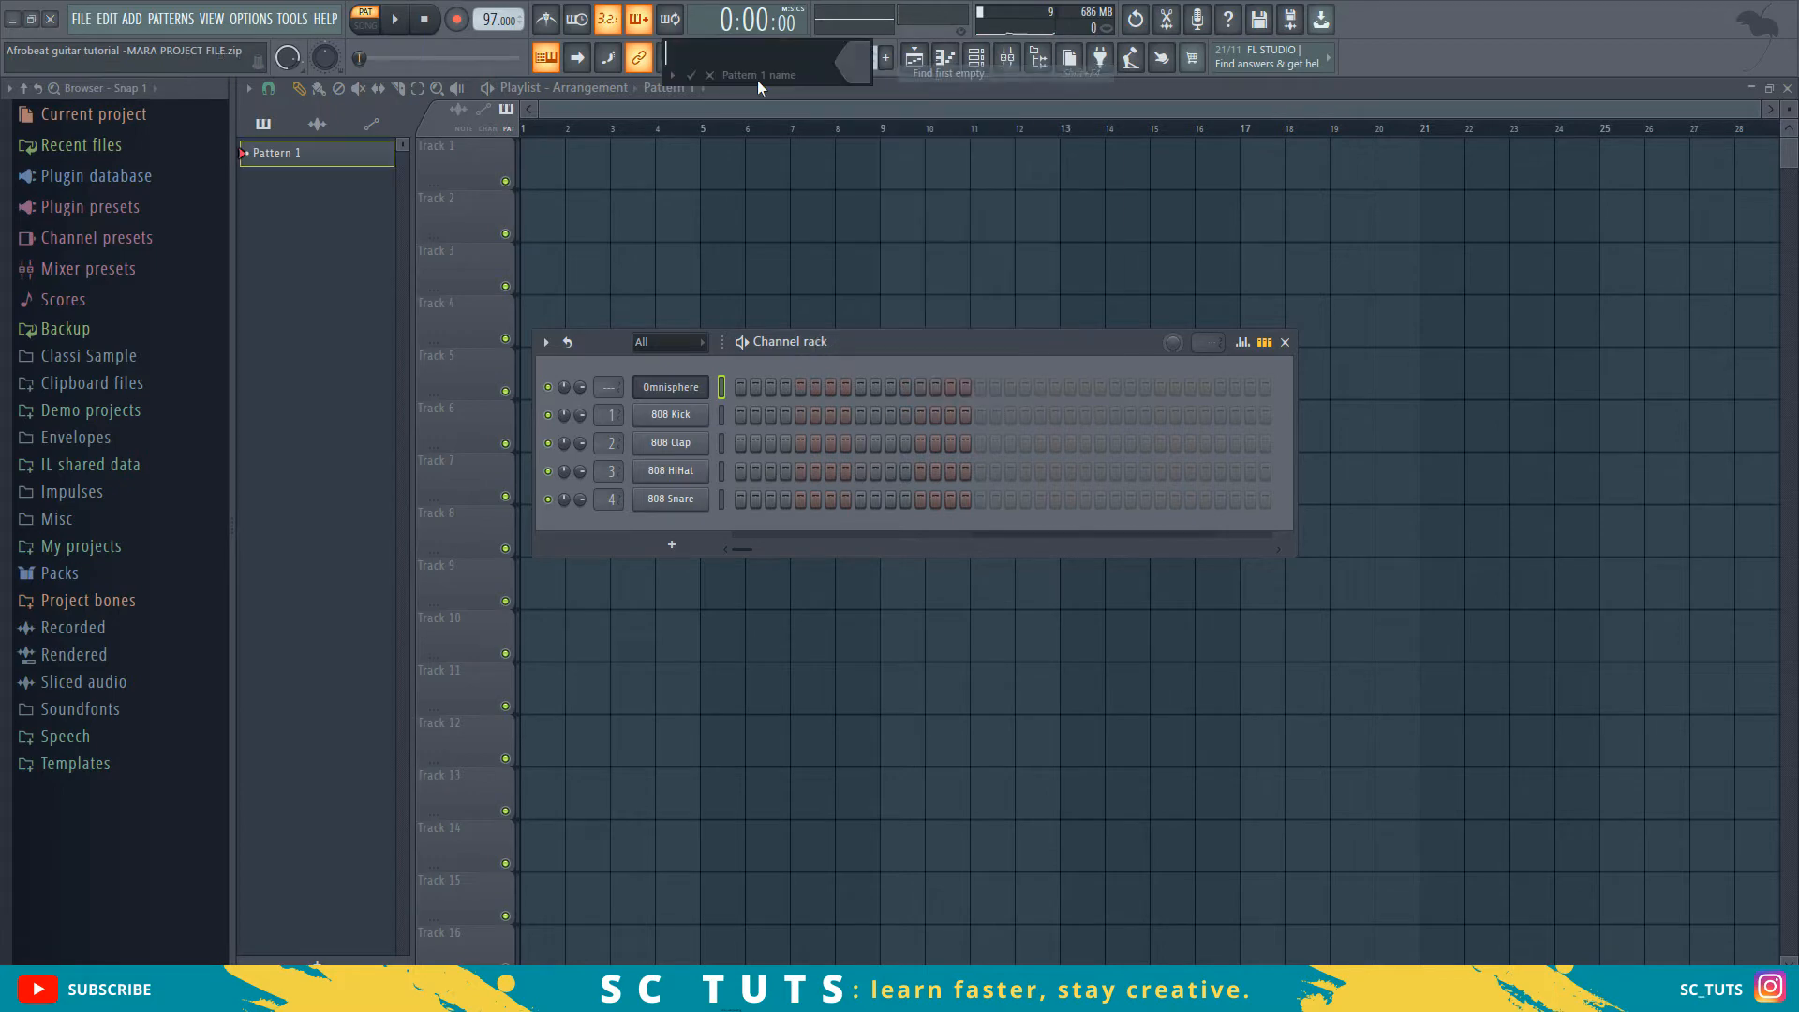
pyautogui.click(693, 79)
pyautogui.click(525, 169)
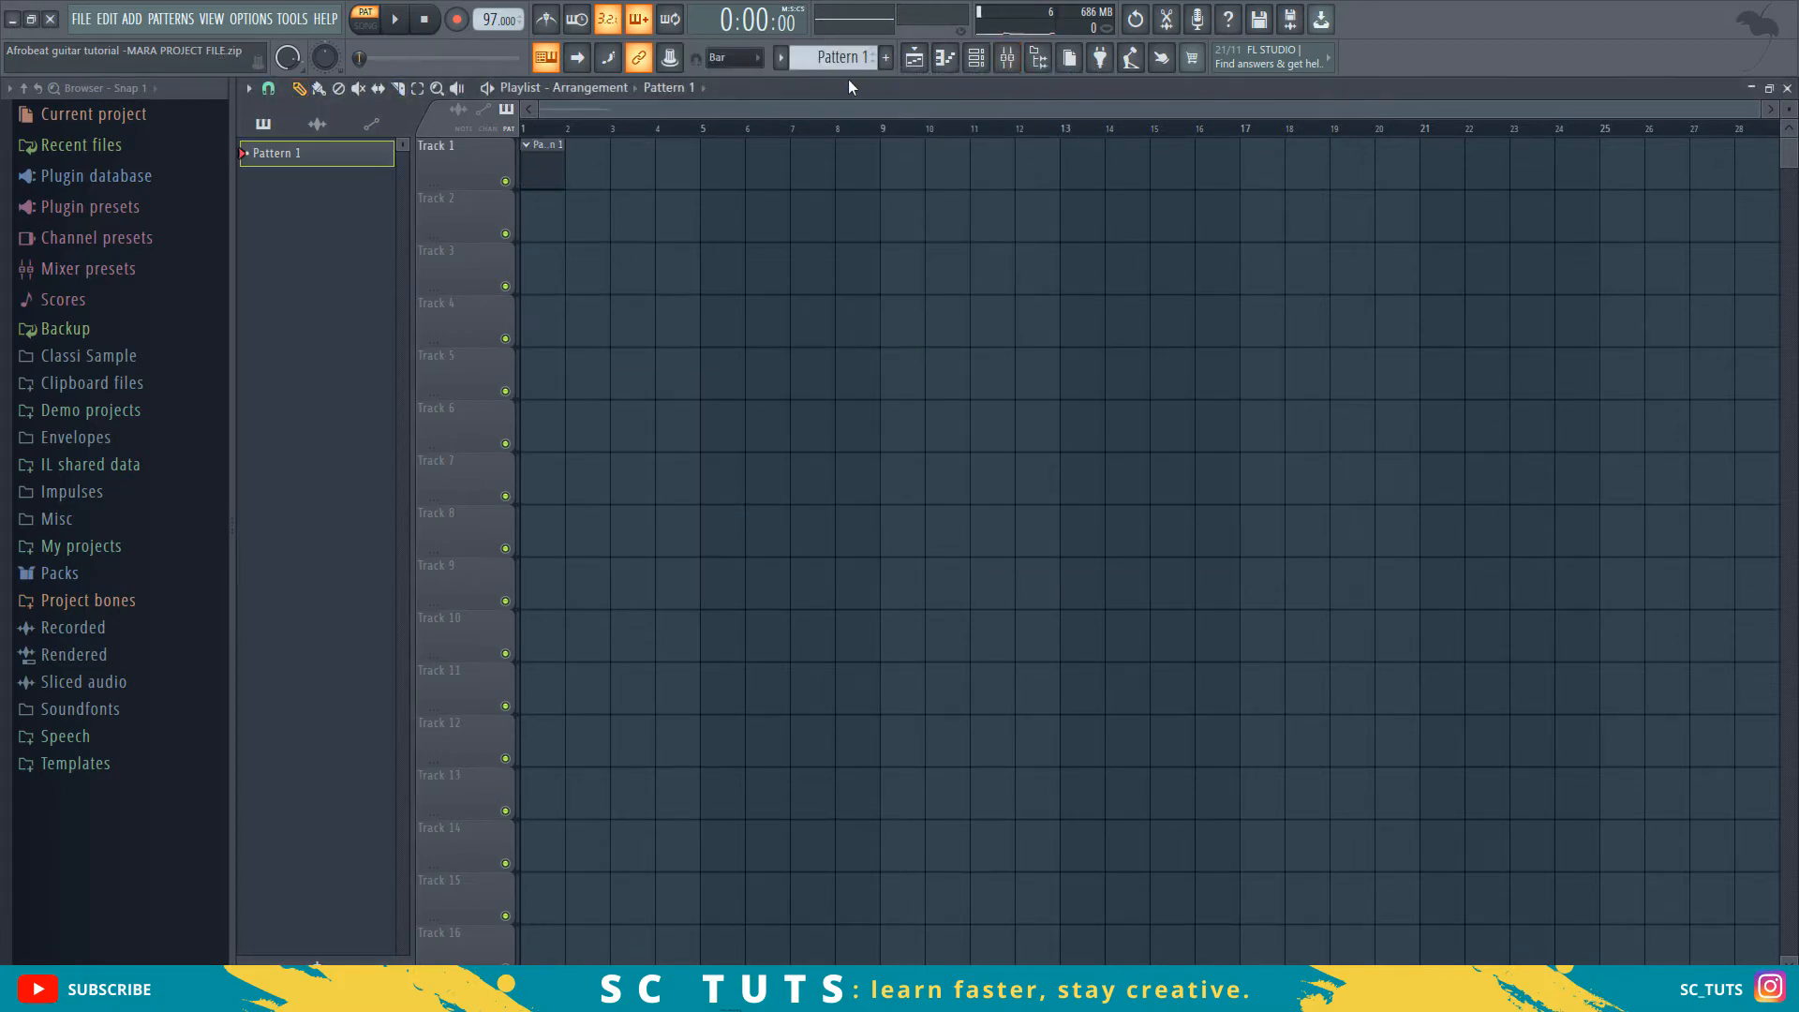
# - Record a two-bar Omnisphere chord progression into Pattern 1 in song mode with the metronome on, and disarm recording
pyautogui.click(366, 19)
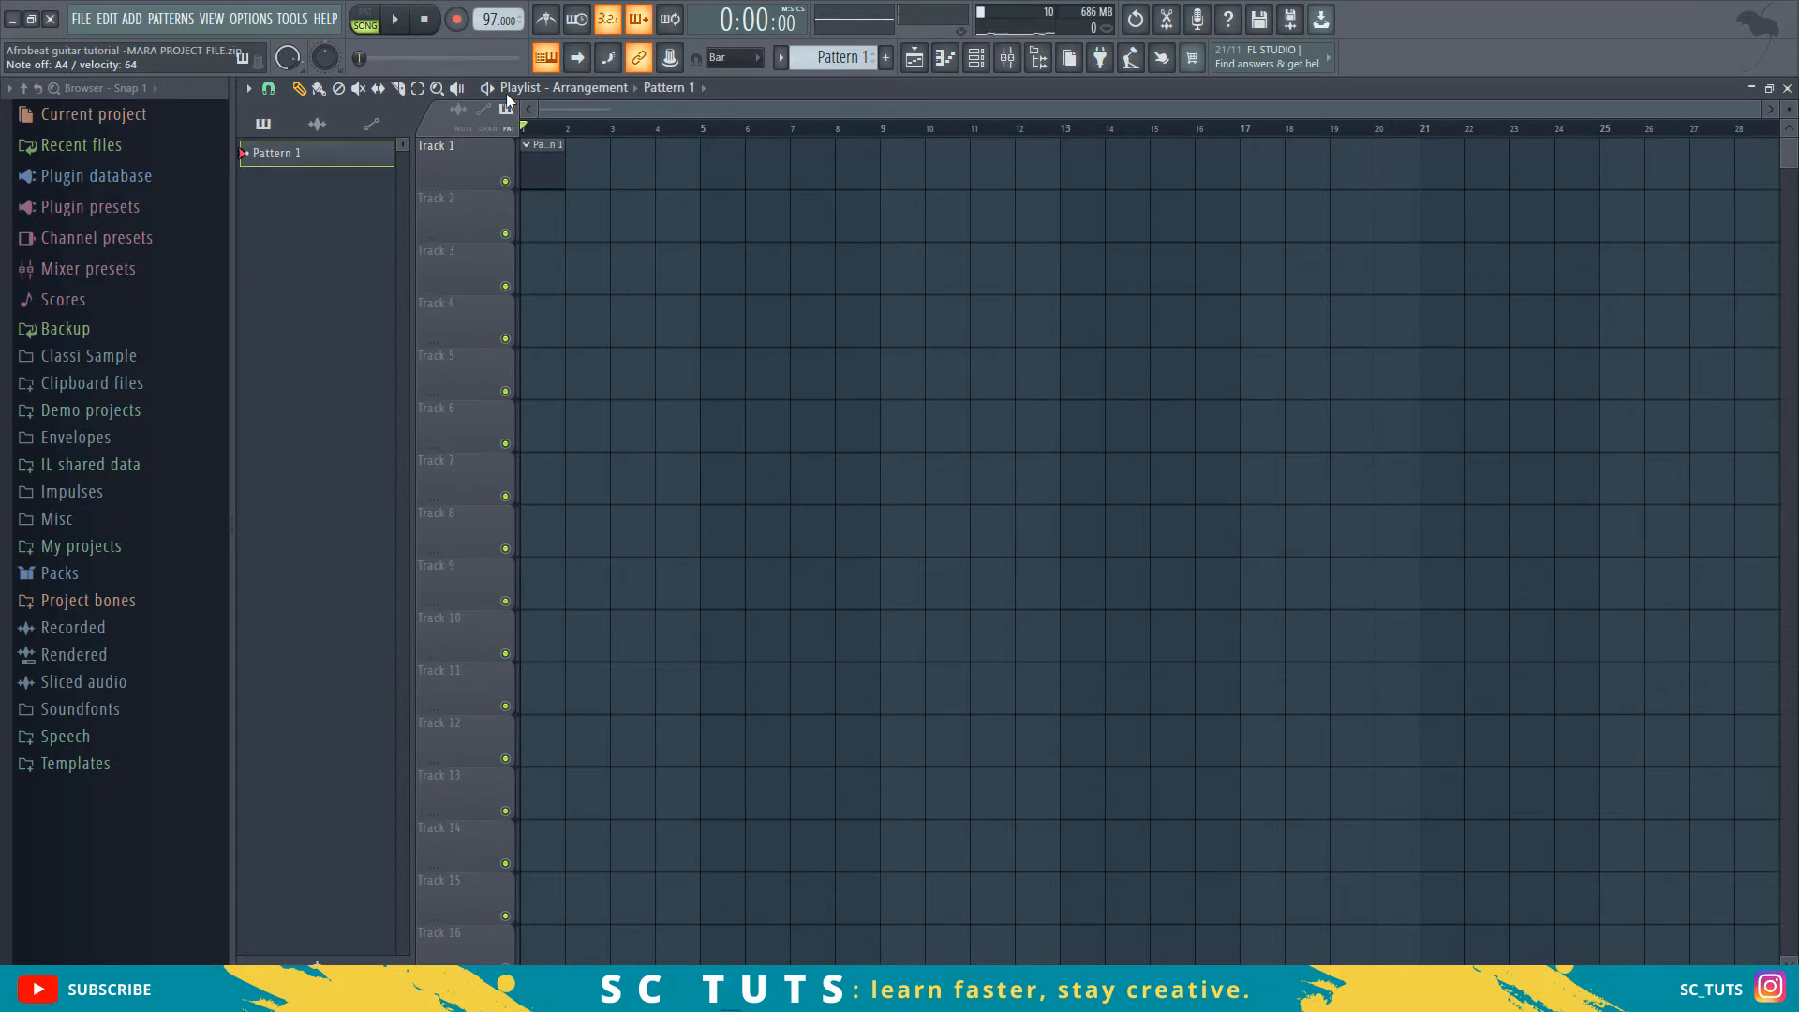
pyautogui.click(403, 28)
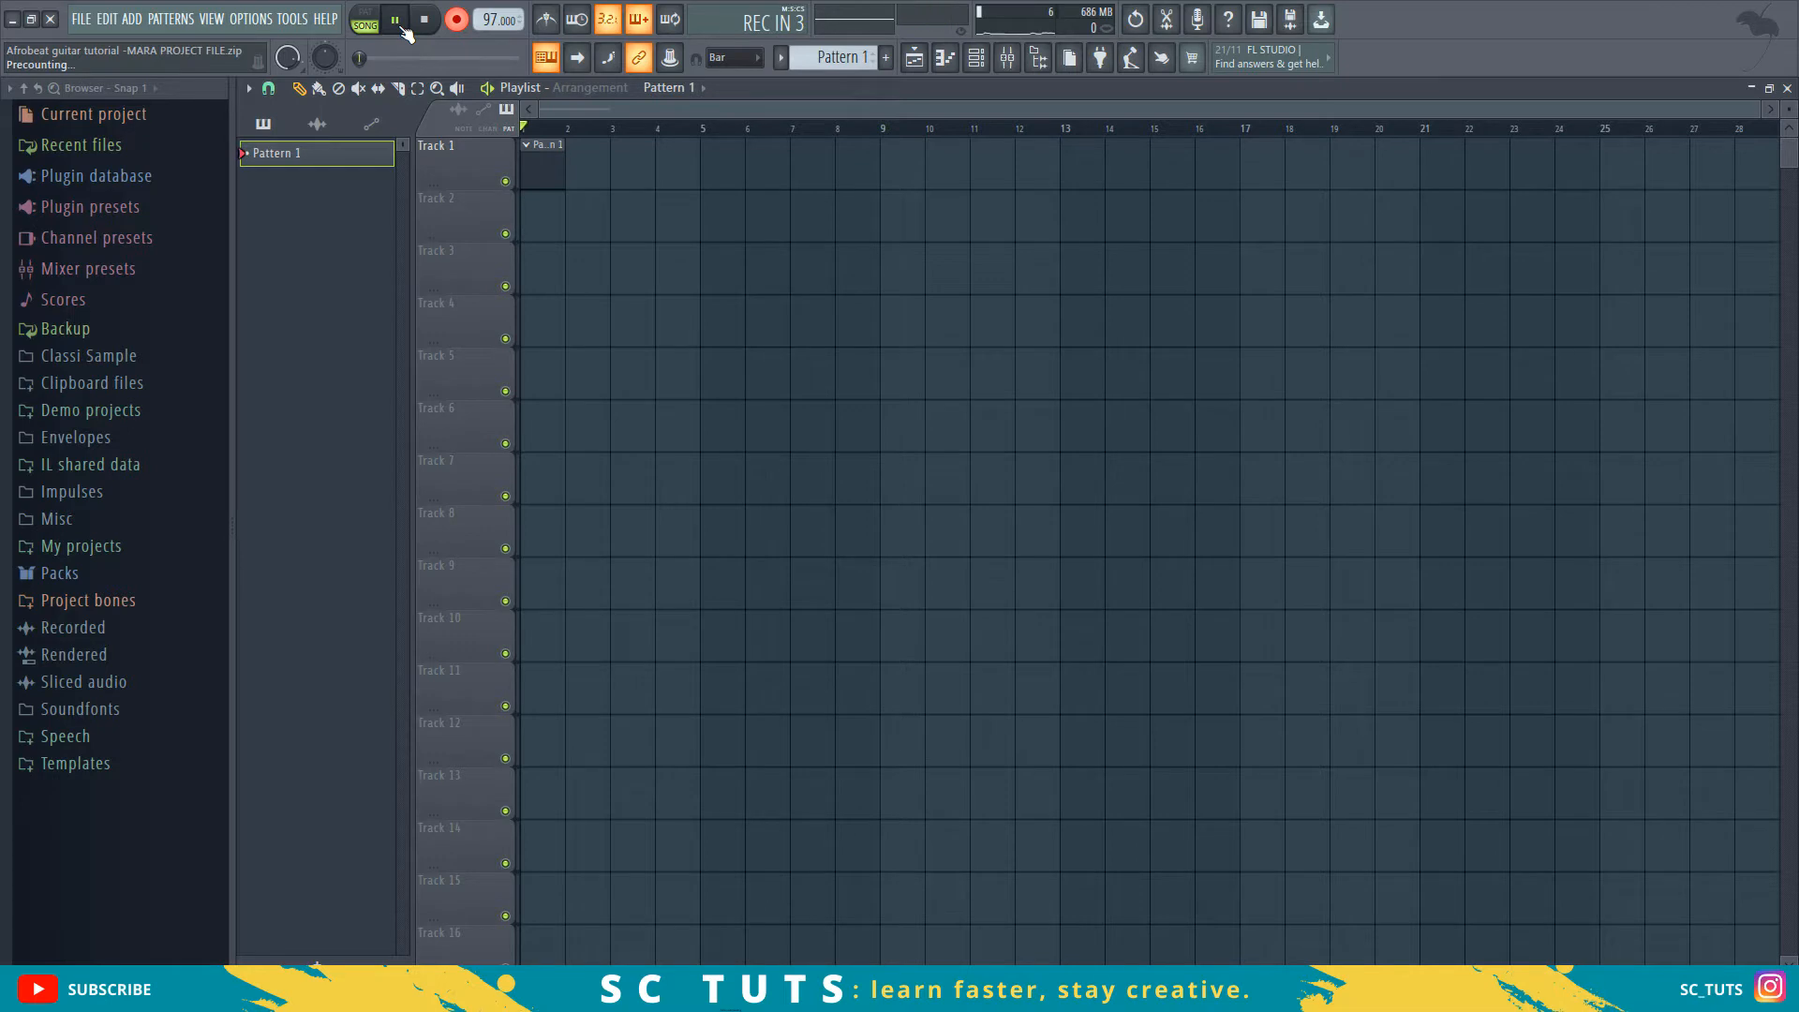
pyautogui.click(546, 19)
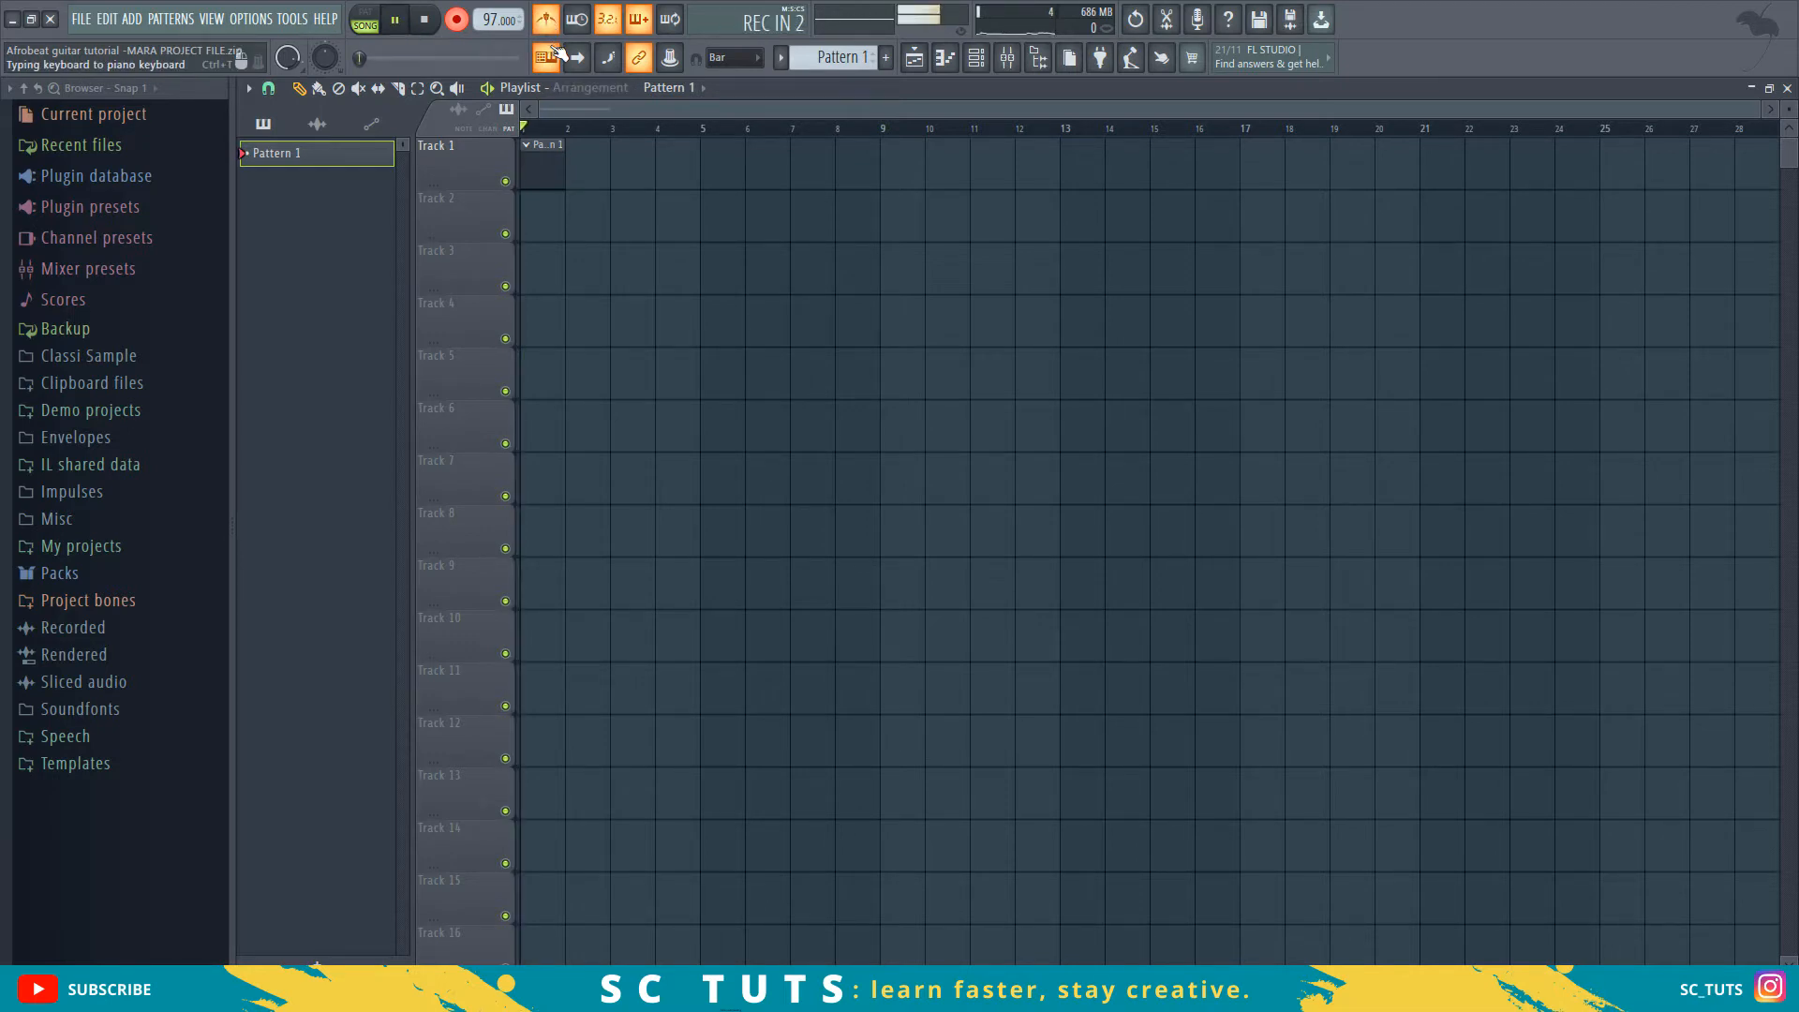
pyautogui.press('m')
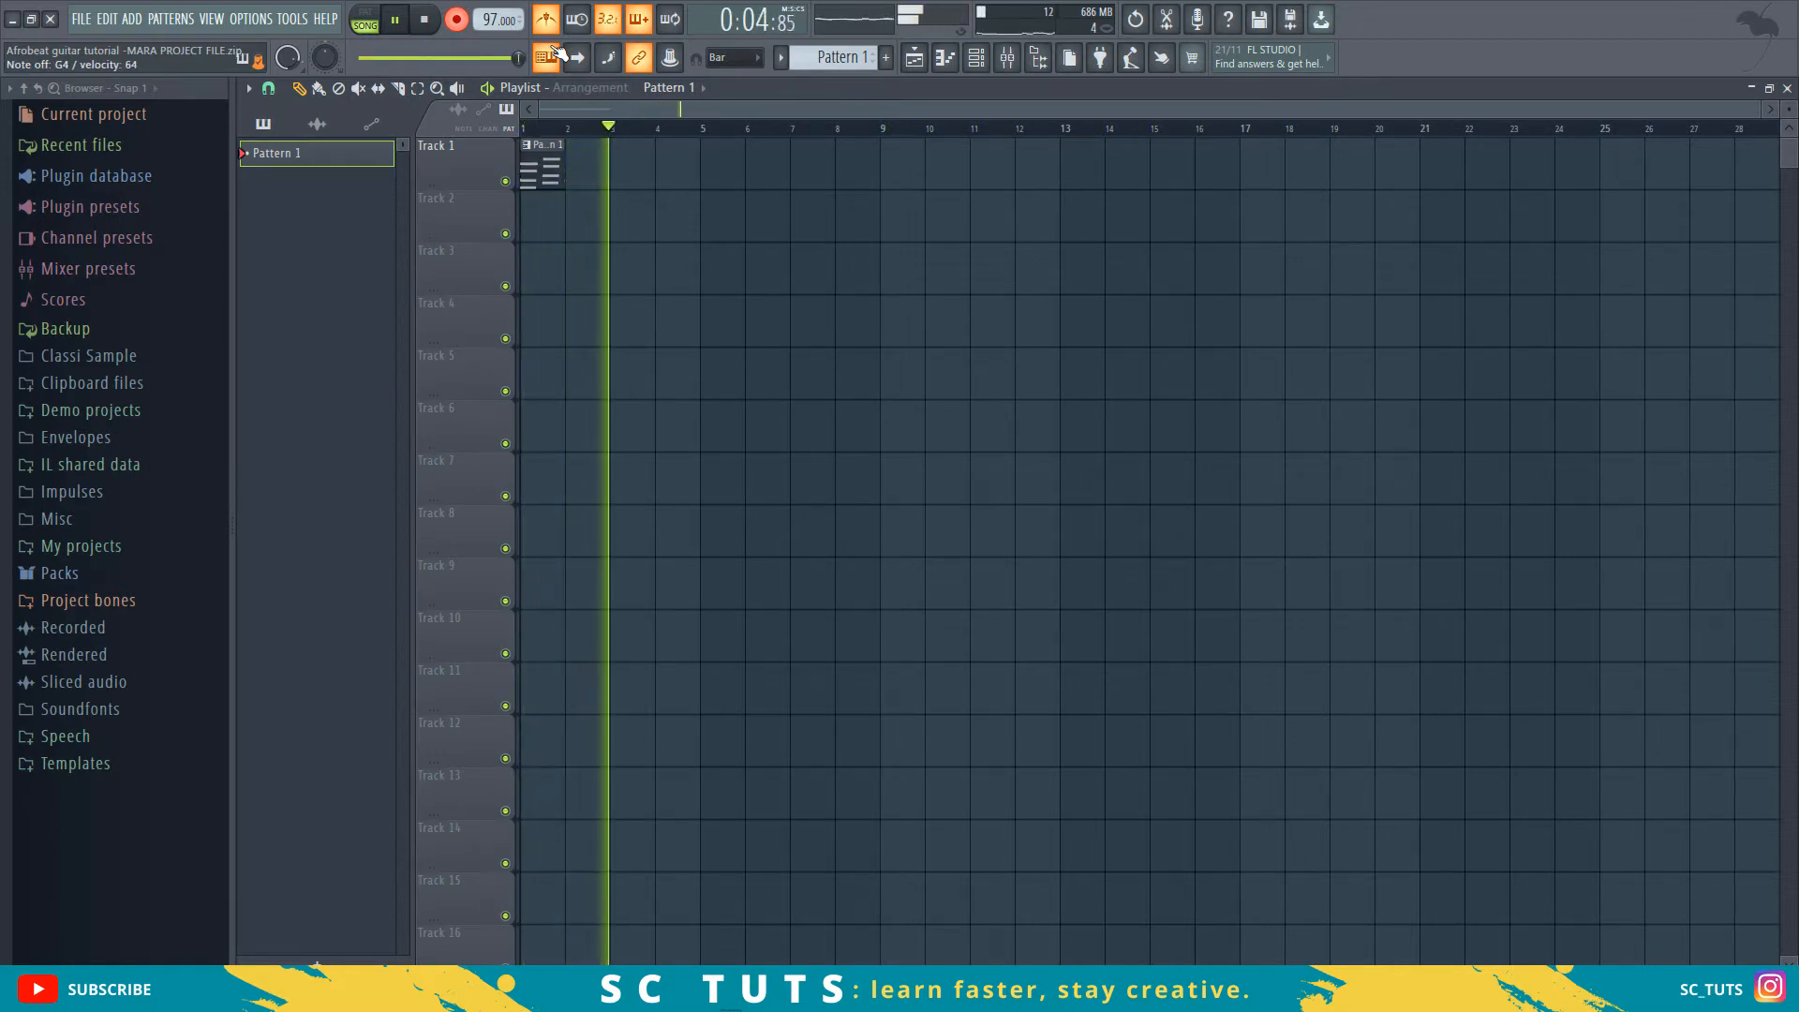
pyautogui.press('space')
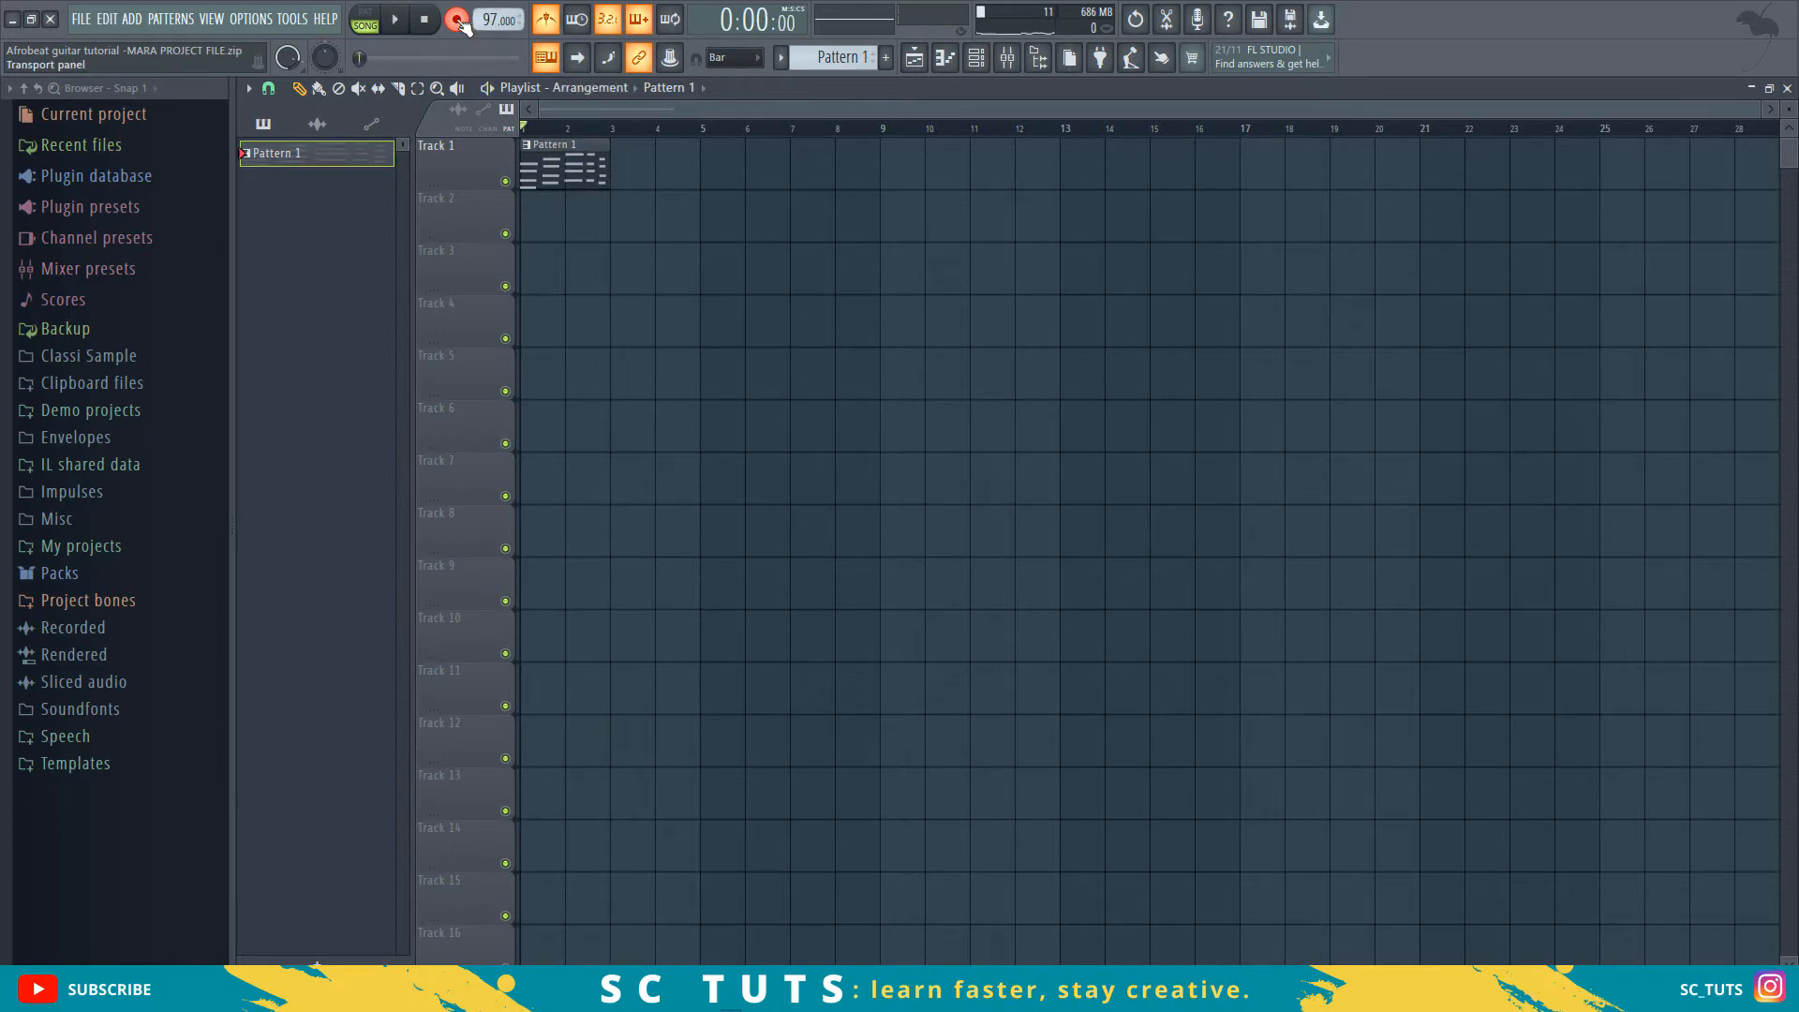
pyautogui.press('r')
# - Open the recorded Omnisphere chords of Pattern 1 in the piano roll and play them back
pyautogui.doubleClick(536, 155)
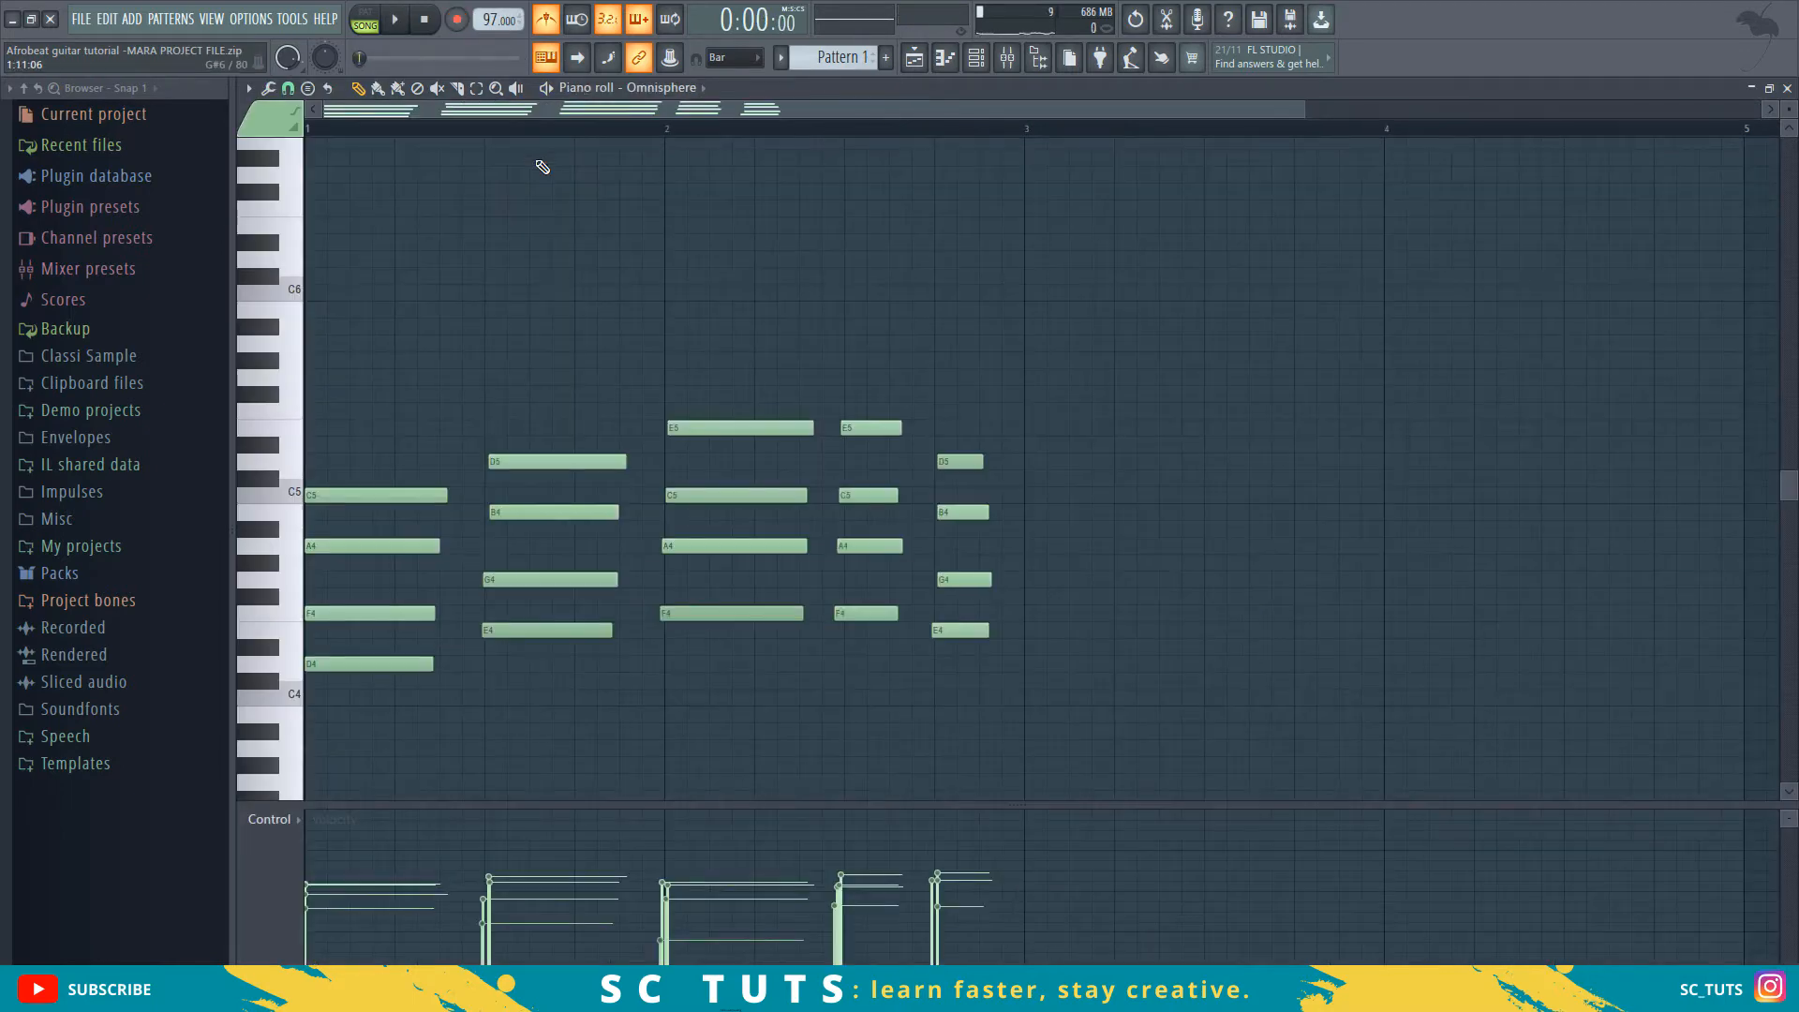
pyautogui.press('space')
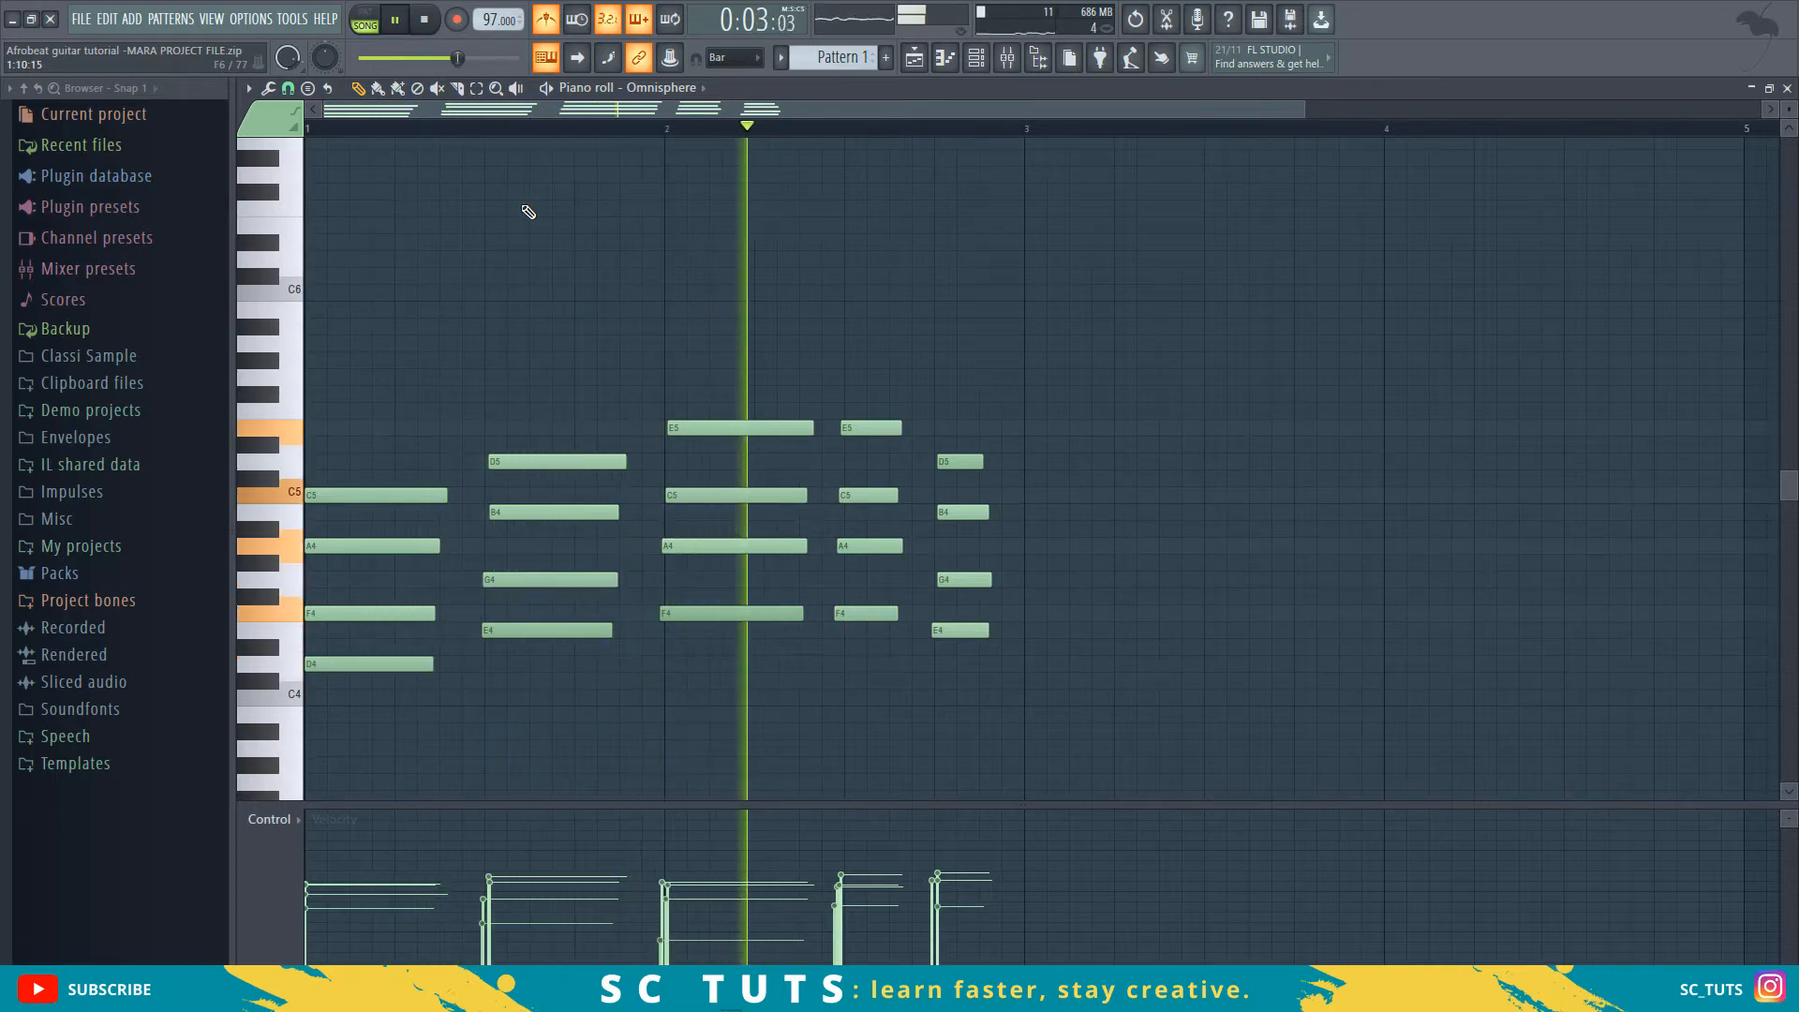
pyautogui.press('space')
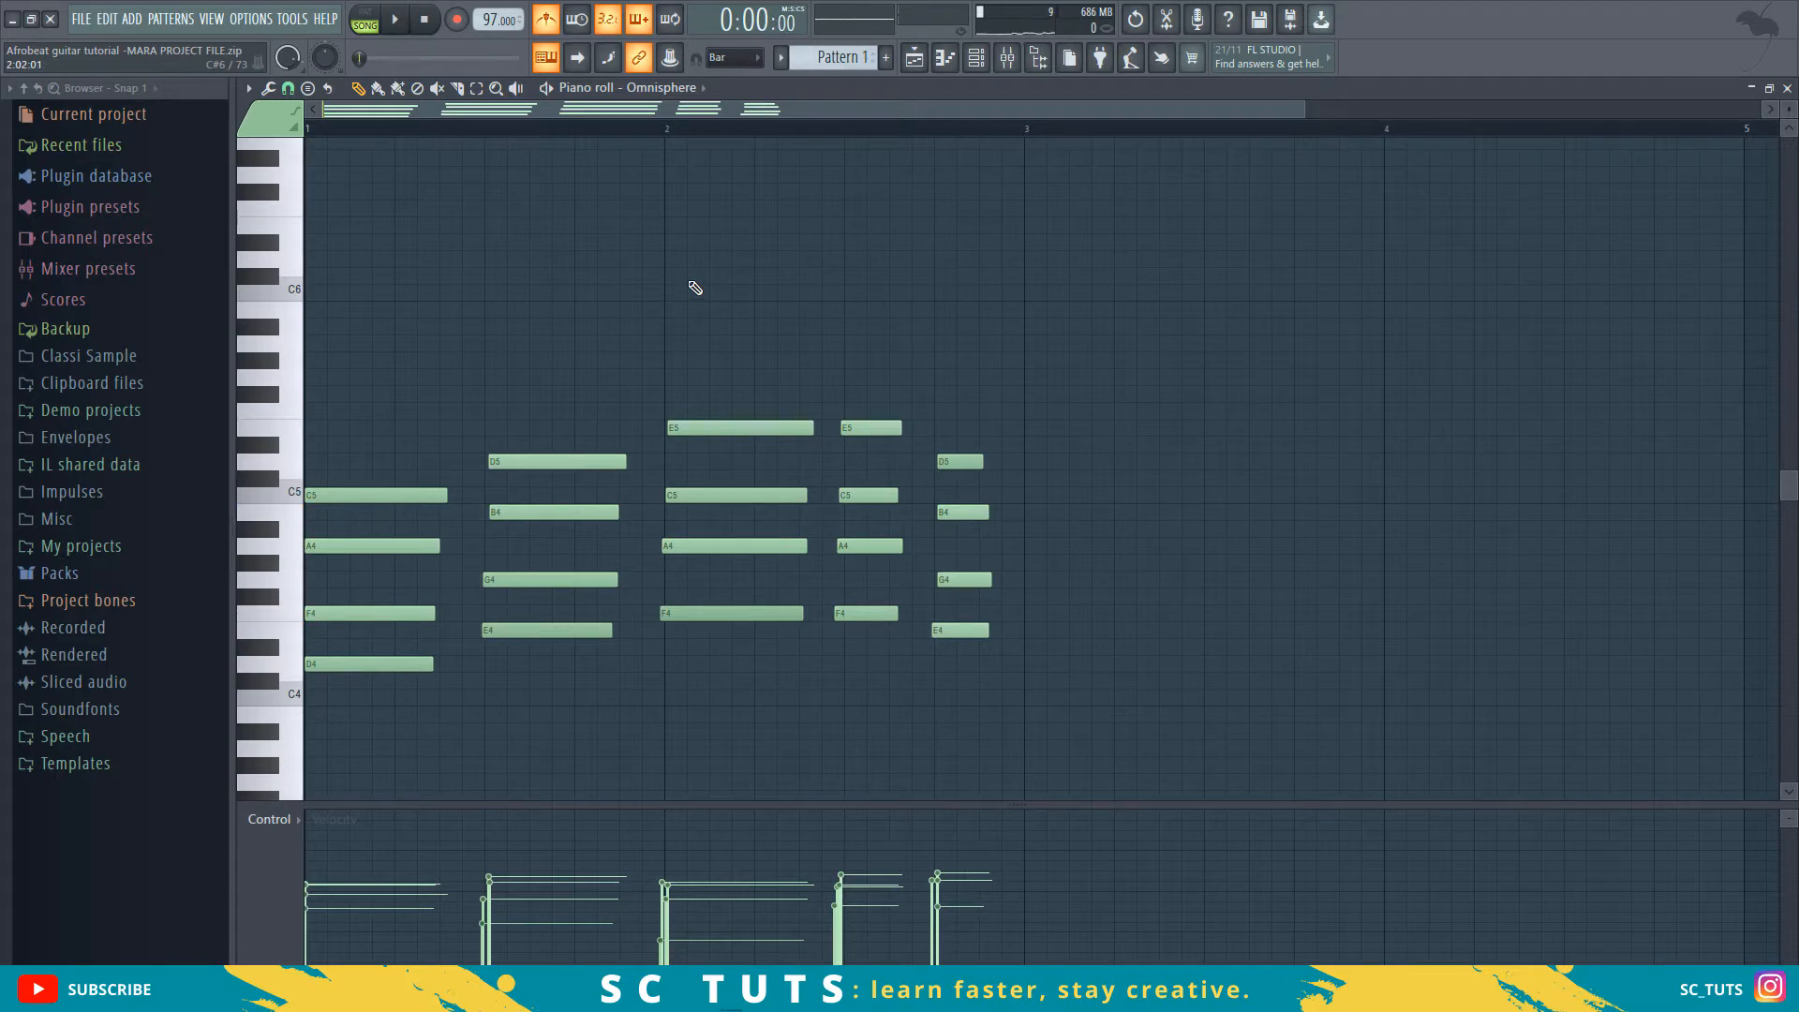
# - Try quick-quantizing all the recorded chords and play them back
pyautogui.hotkey('ctrl', 'q')
pyautogui.press('space')
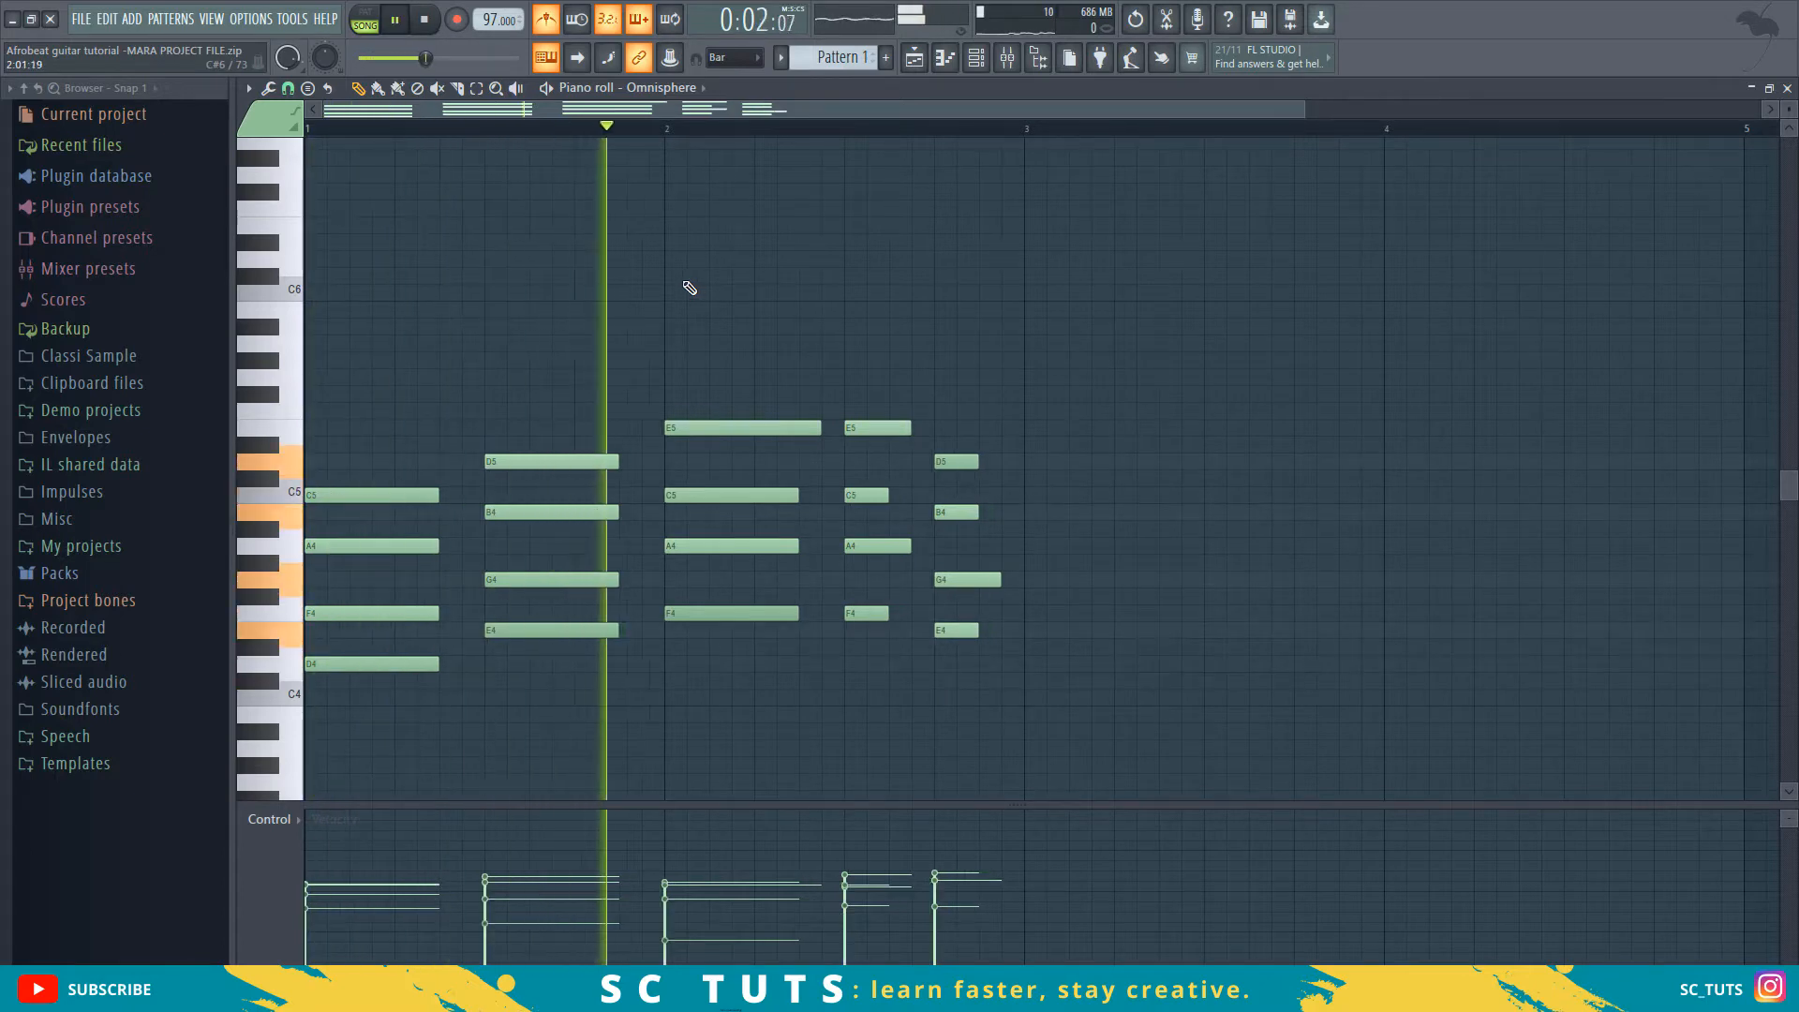
pyautogui.press('space')
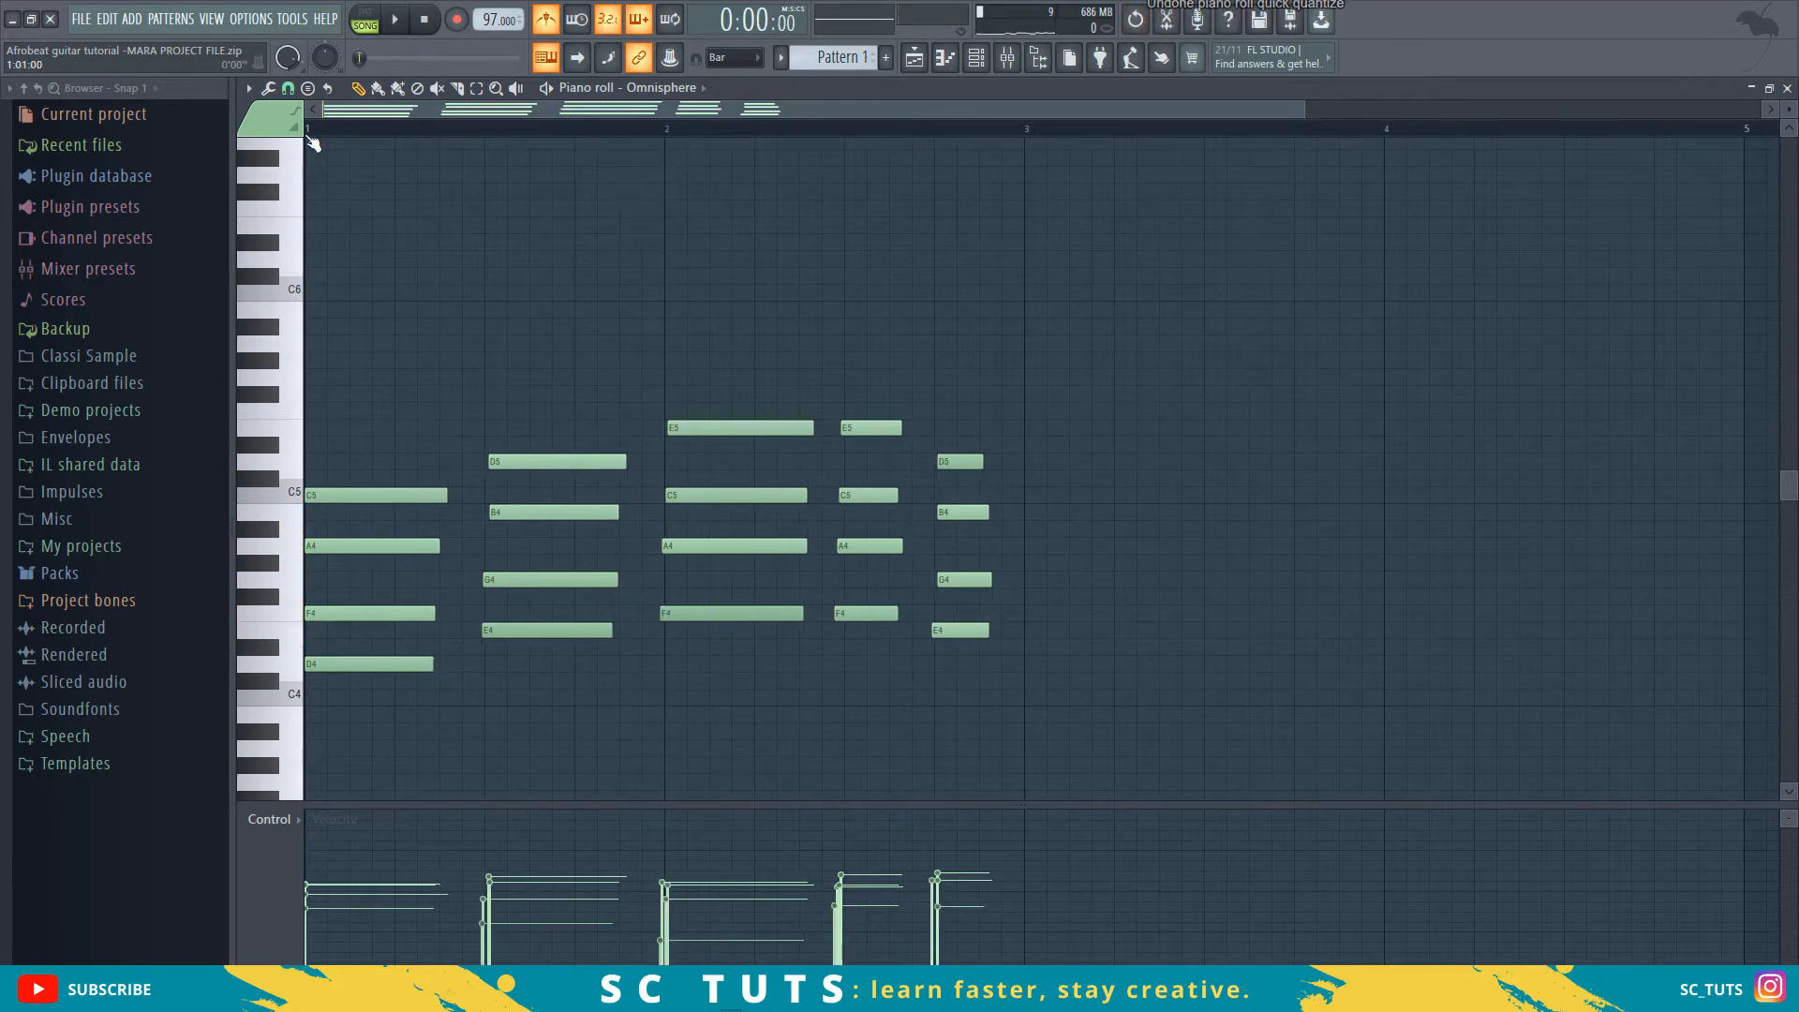
# - Set the piano roll snap to none and nudge the D5 note of the second chord slightly earlier
pyautogui.scroll(2, 312, 140)
pyautogui.scroll(1, 312, 140)
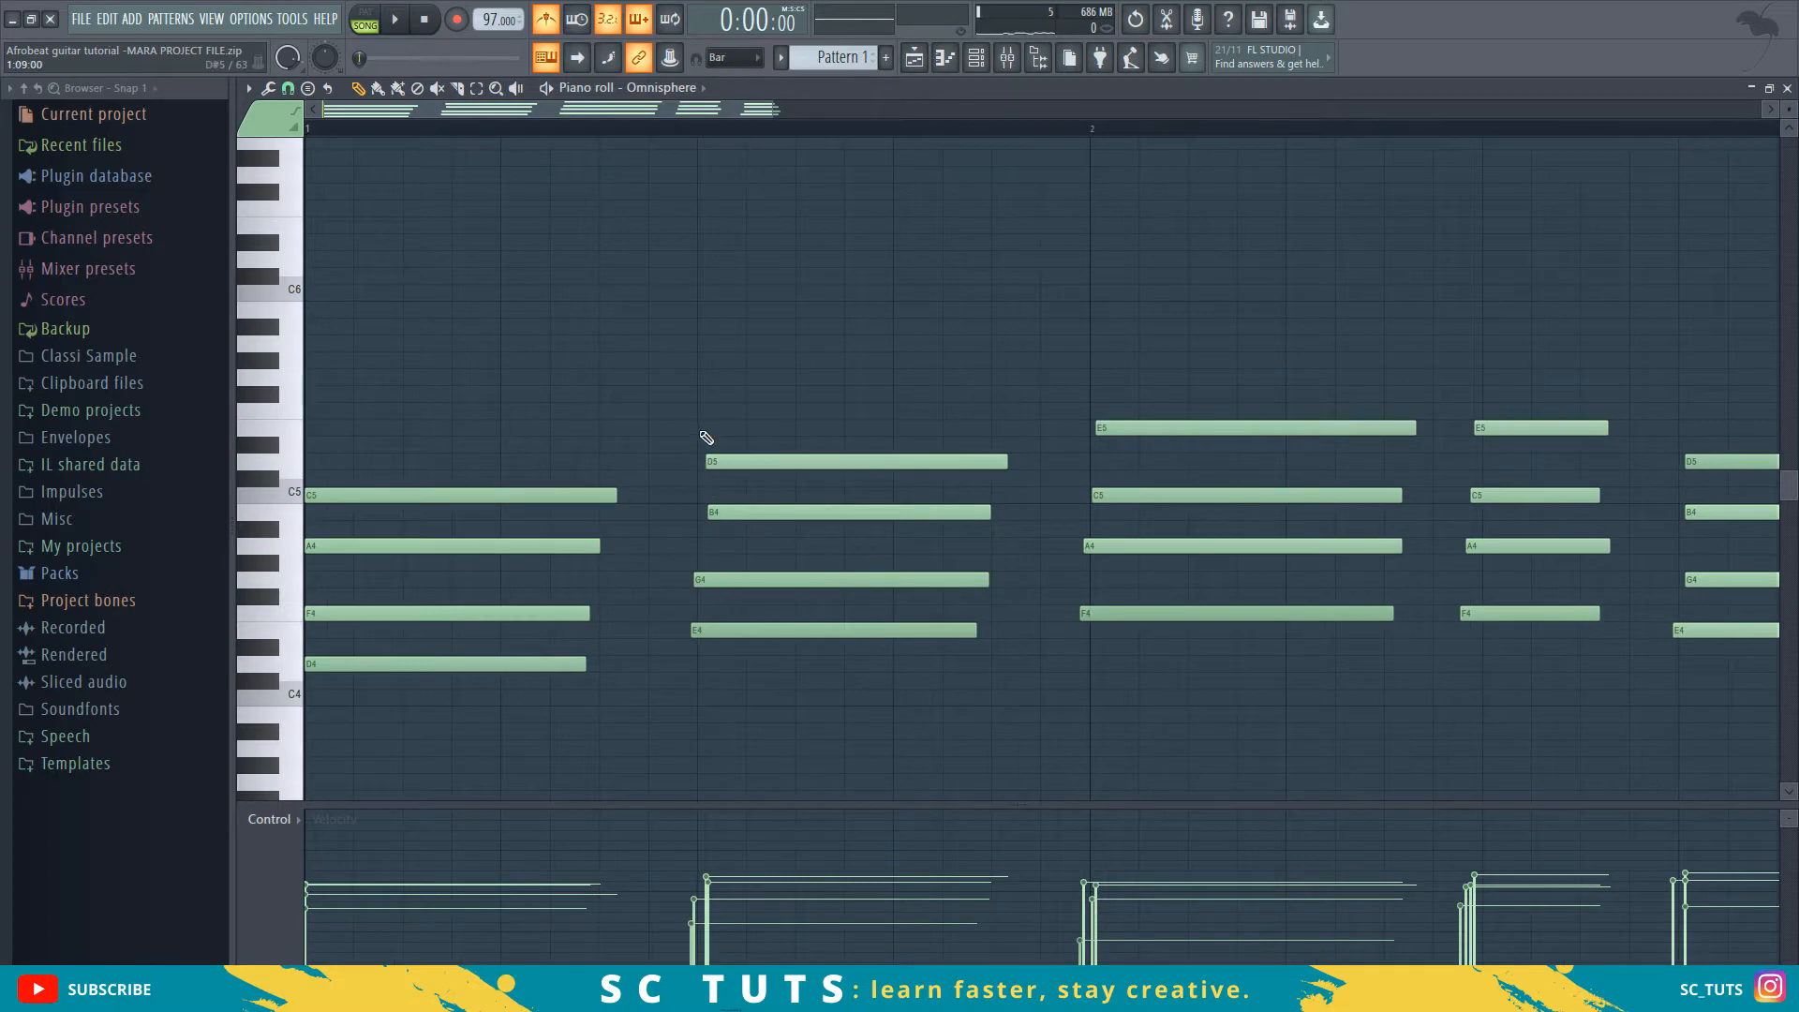
pyautogui.click(288, 88)
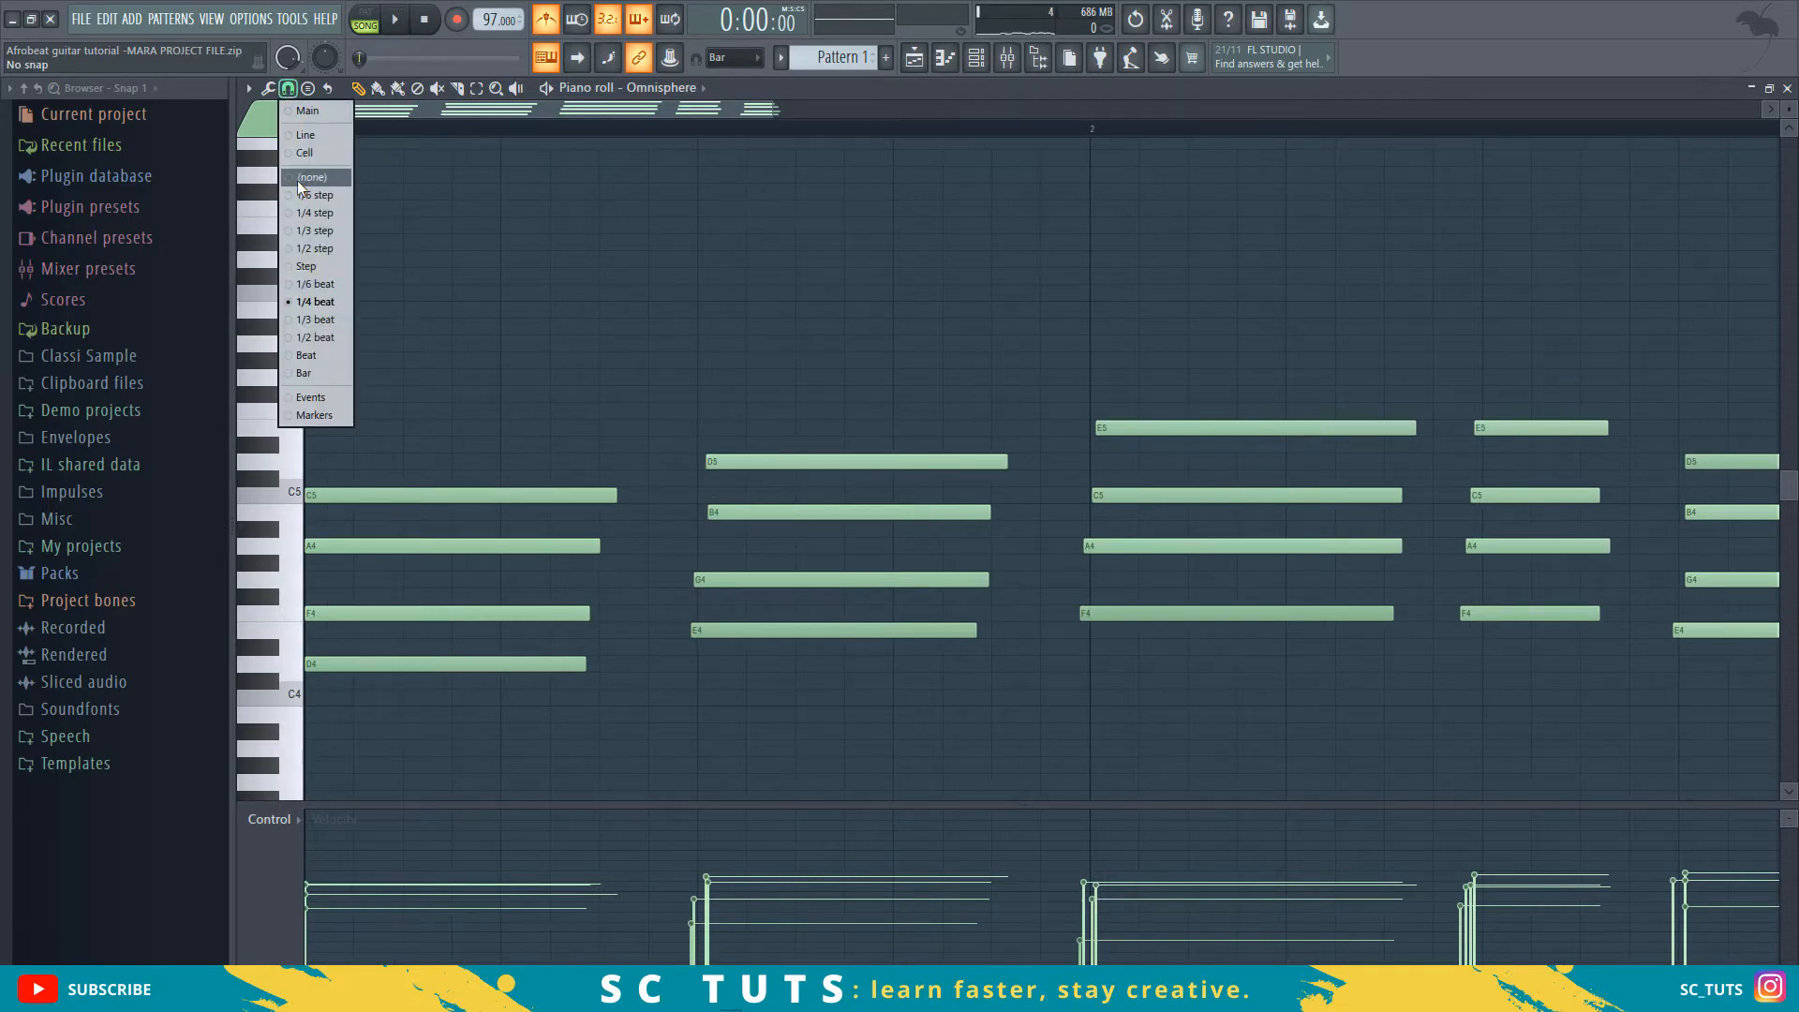
pyautogui.click(296, 180)
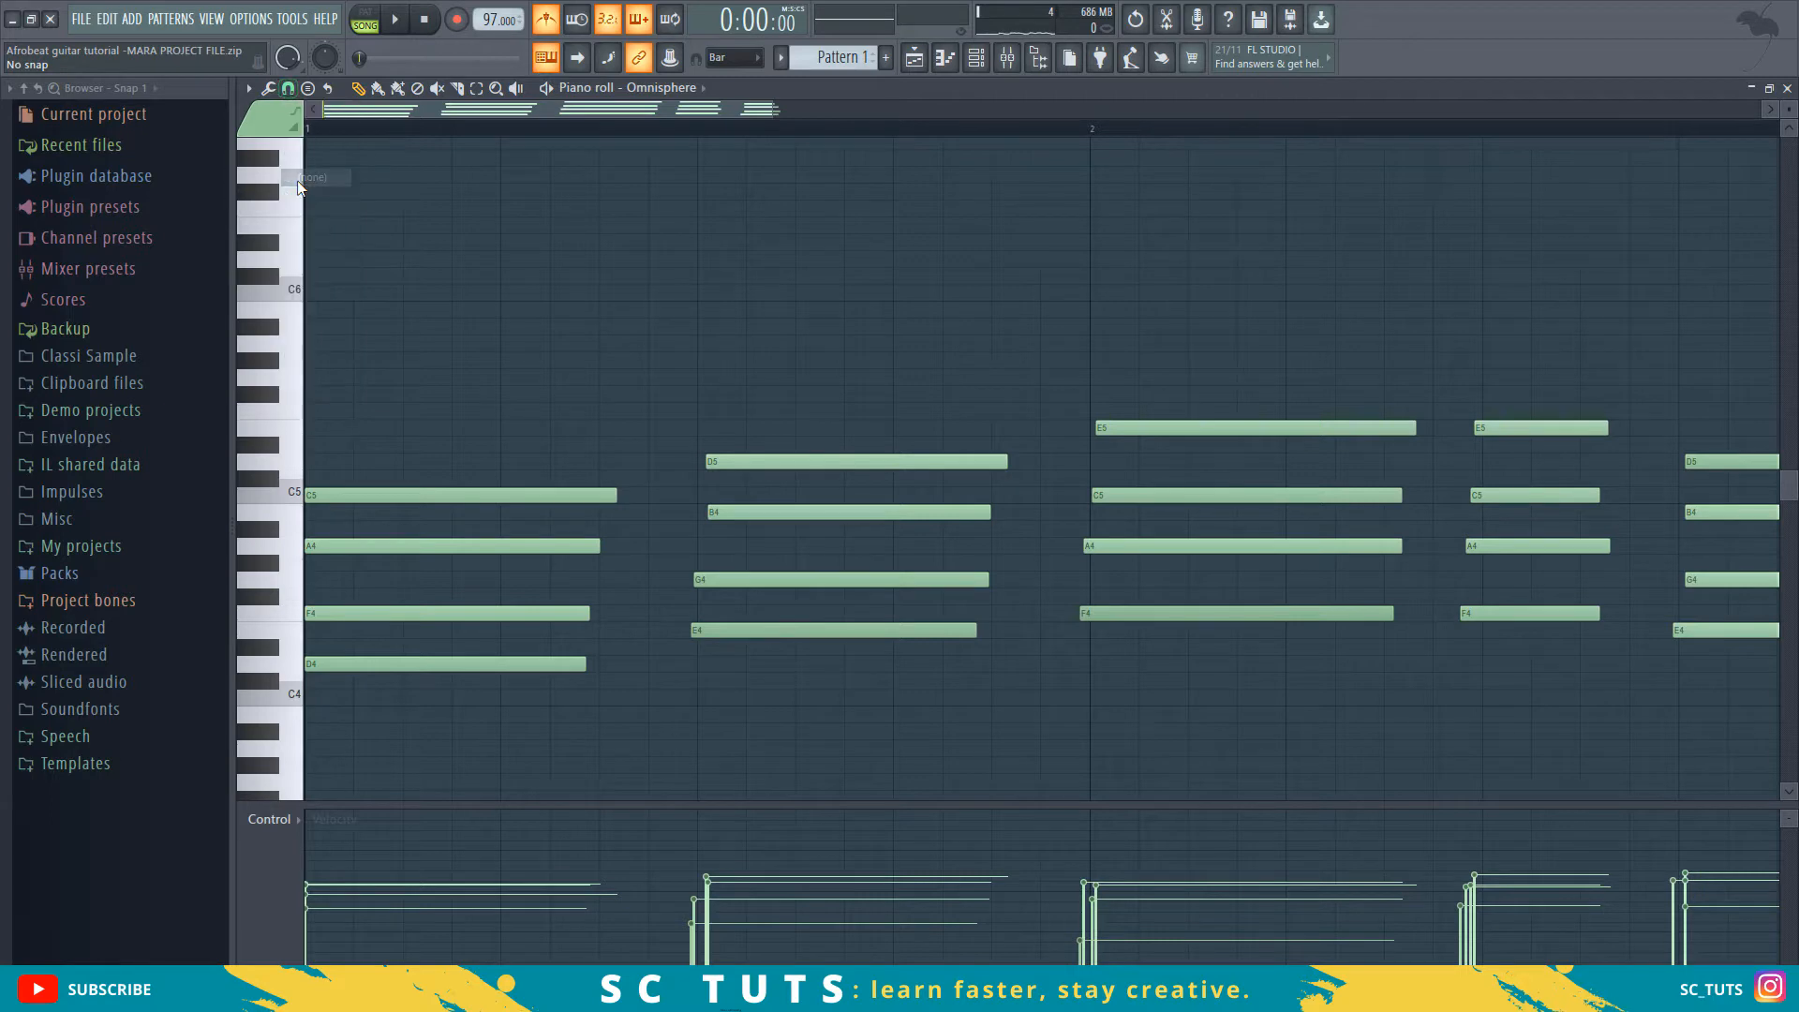
pyautogui.moveTo(716, 456); pyautogui.dragTo(712, 458)
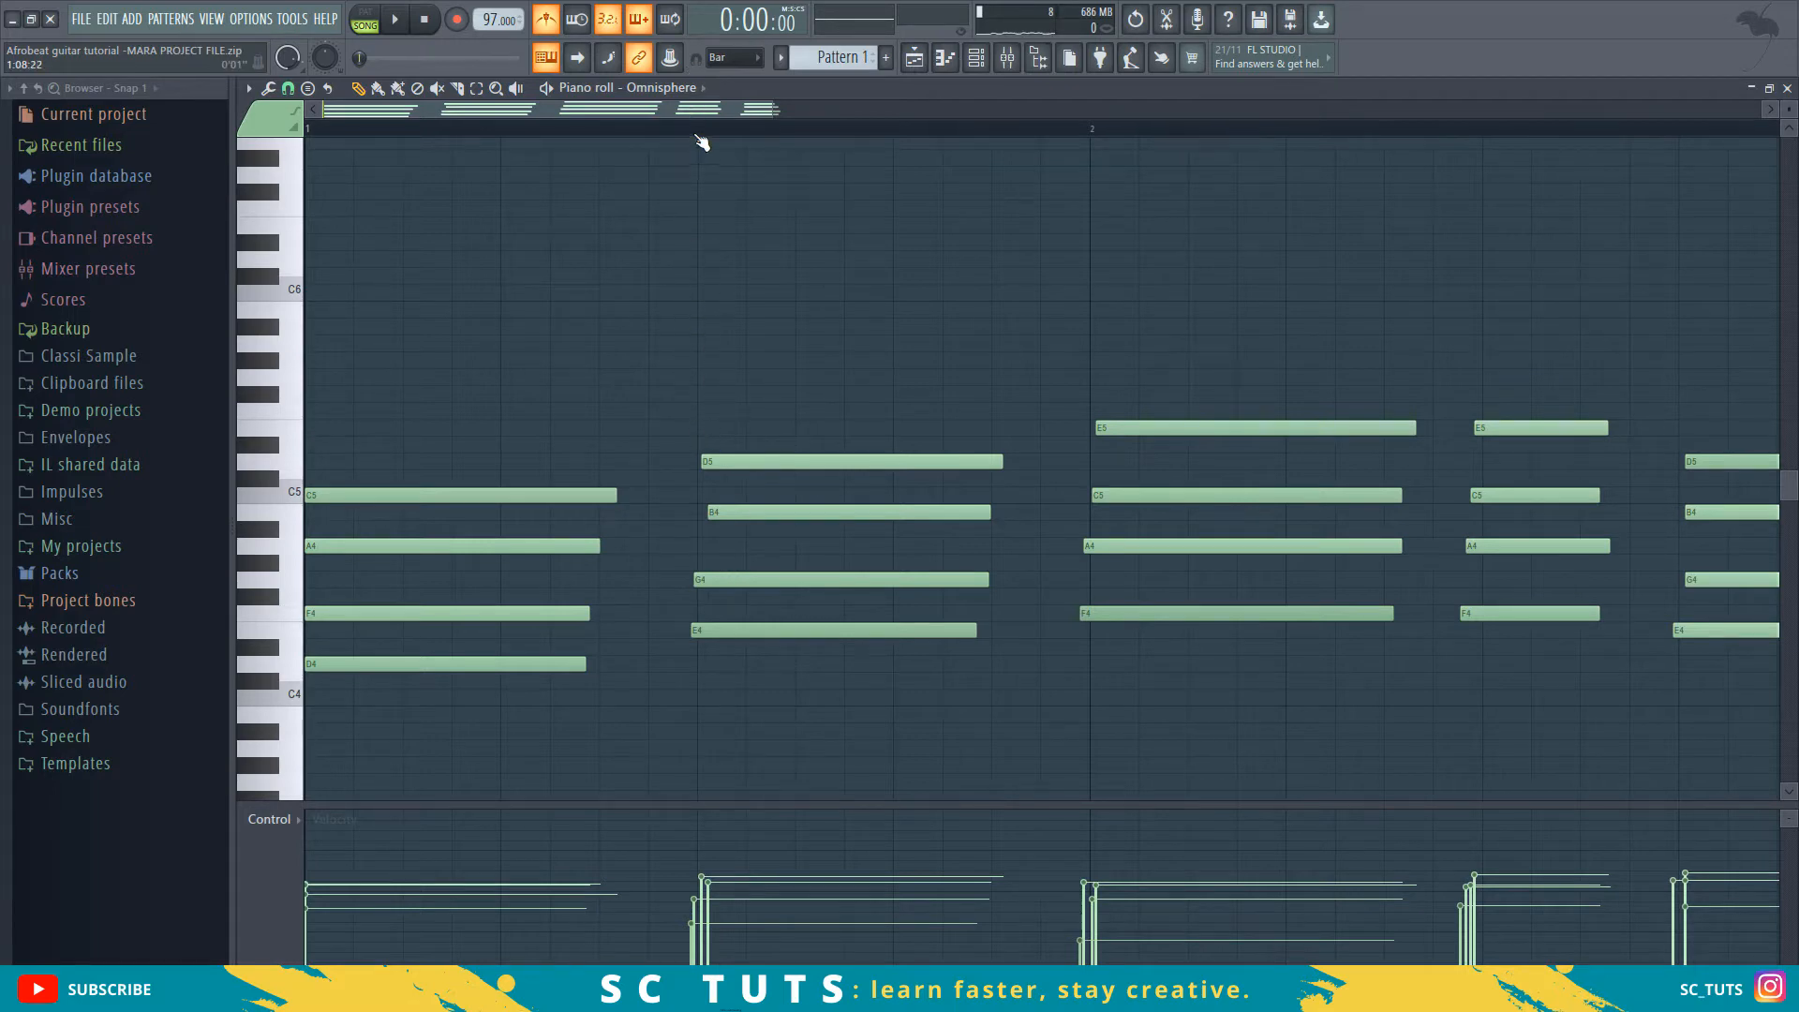
# - Select the four-note chord at bar 2, set the snap to 1/4 beat and quick-quantize the chord
pyautogui.scroll(-3, 699, 135)
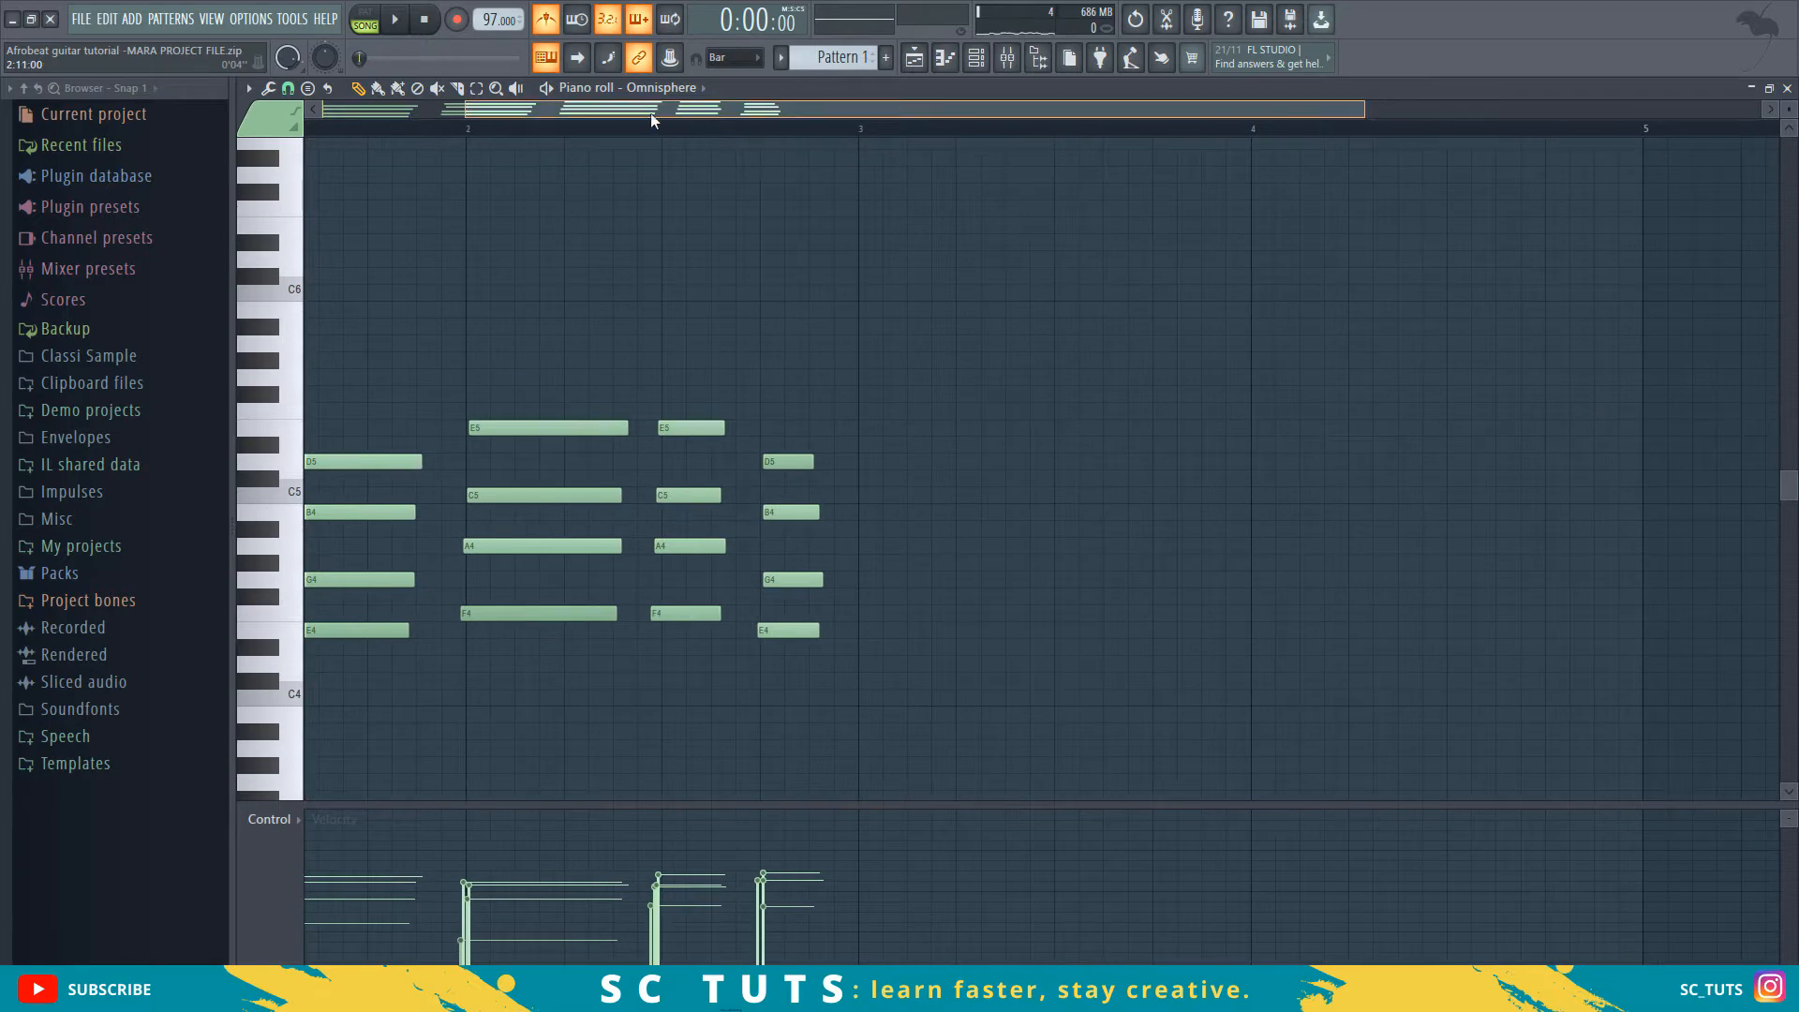
pyautogui.moveTo(652, 111); pyautogui.dragTo(407, 112)
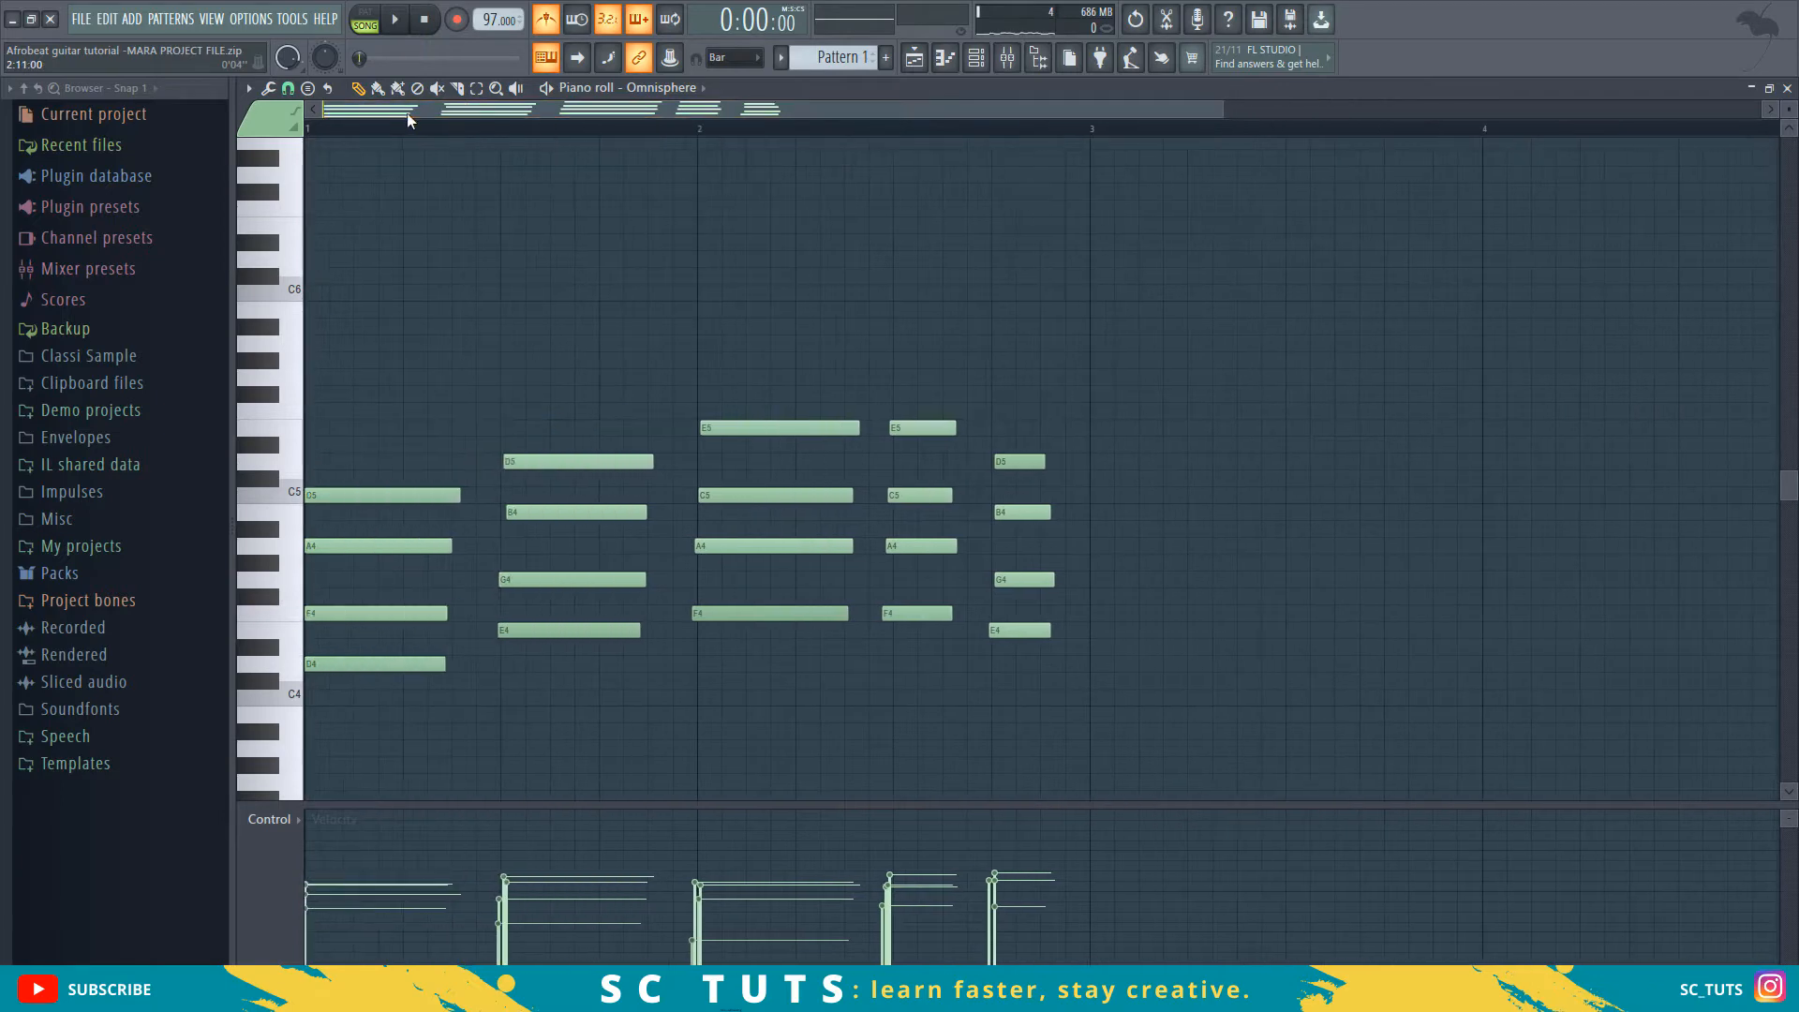
pyautogui.click(250, 90)
pyautogui.click(249, 92)
pyautogui.moveTo(705, 305); pyautogui.dragTo(851, 808)
pyautogui.click(289, 91)
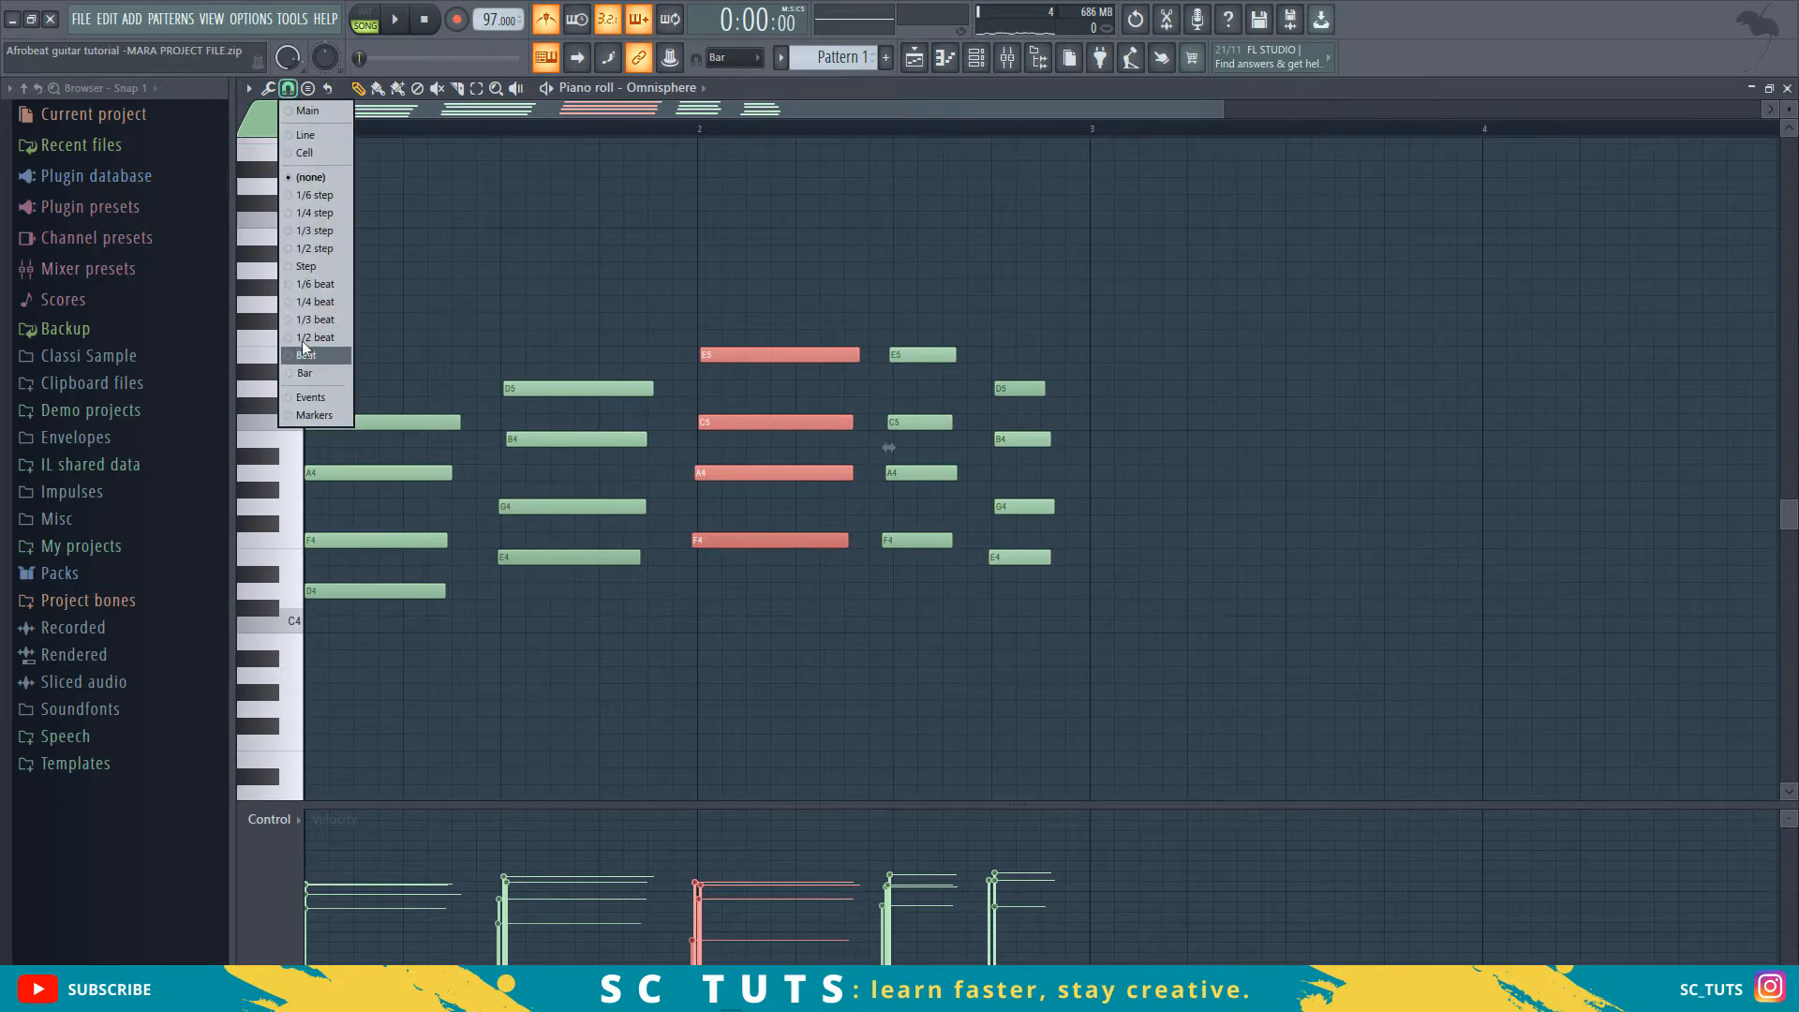
pyautogui.click(319, 306)
pyautogui.hotkey('ctrl', 'q')
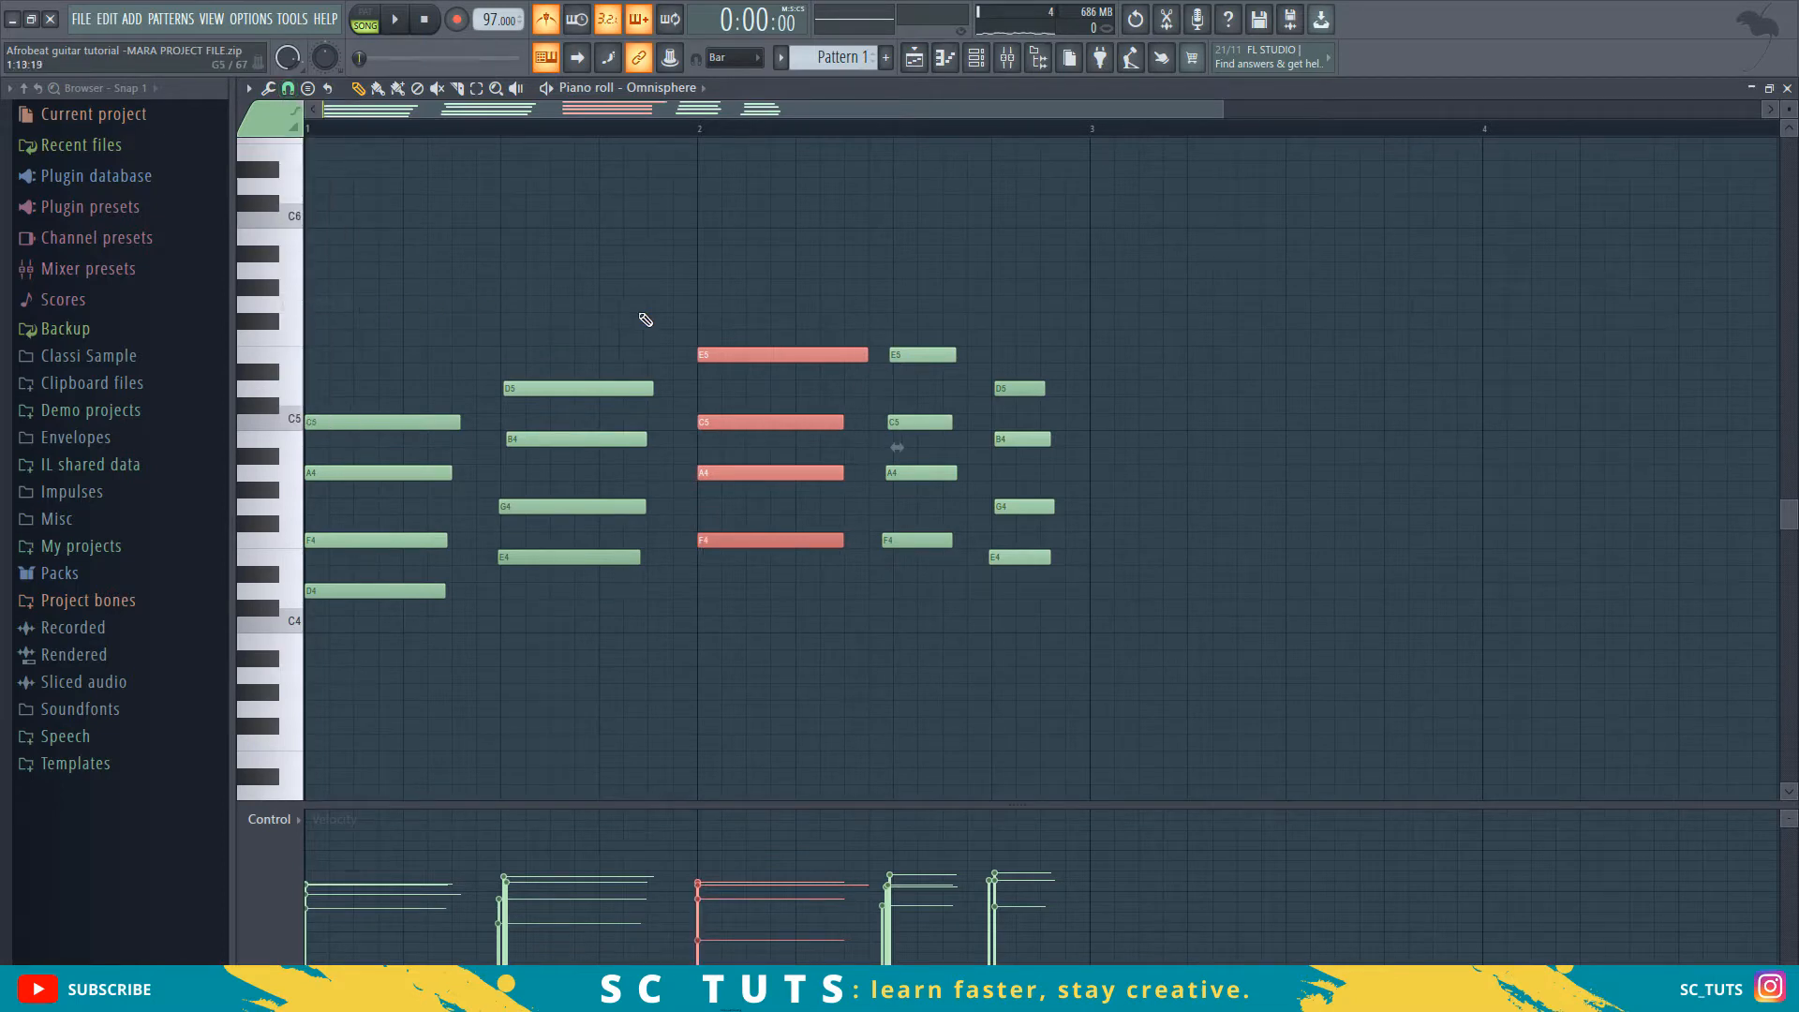
# - Try strumming the selected four-note chord at bar 2 with the Strumizer, raising the start time strength
pyautogui.moveTo(704, 271); pyautogui.dragTo(838, 806)
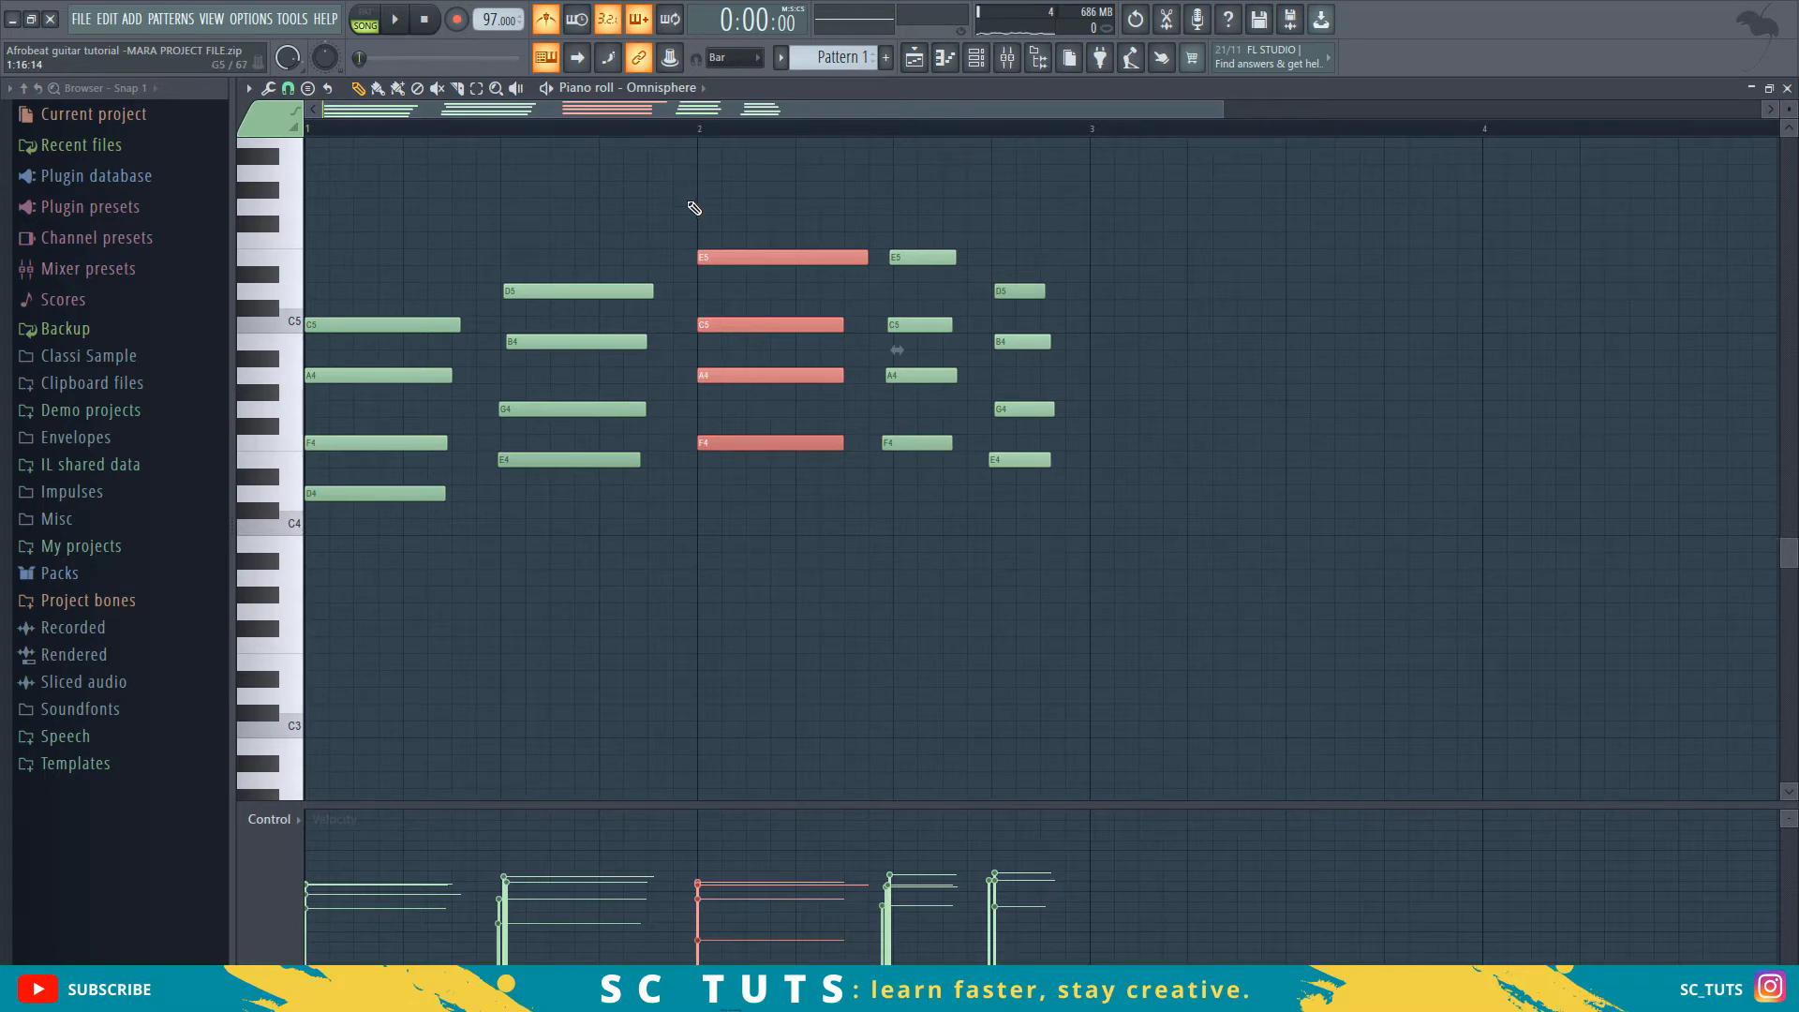
pyautogui.hotkey('alt', 's')
pyautogui.moveTo(1051, 480); pyautogui.dragTo(767, 495)
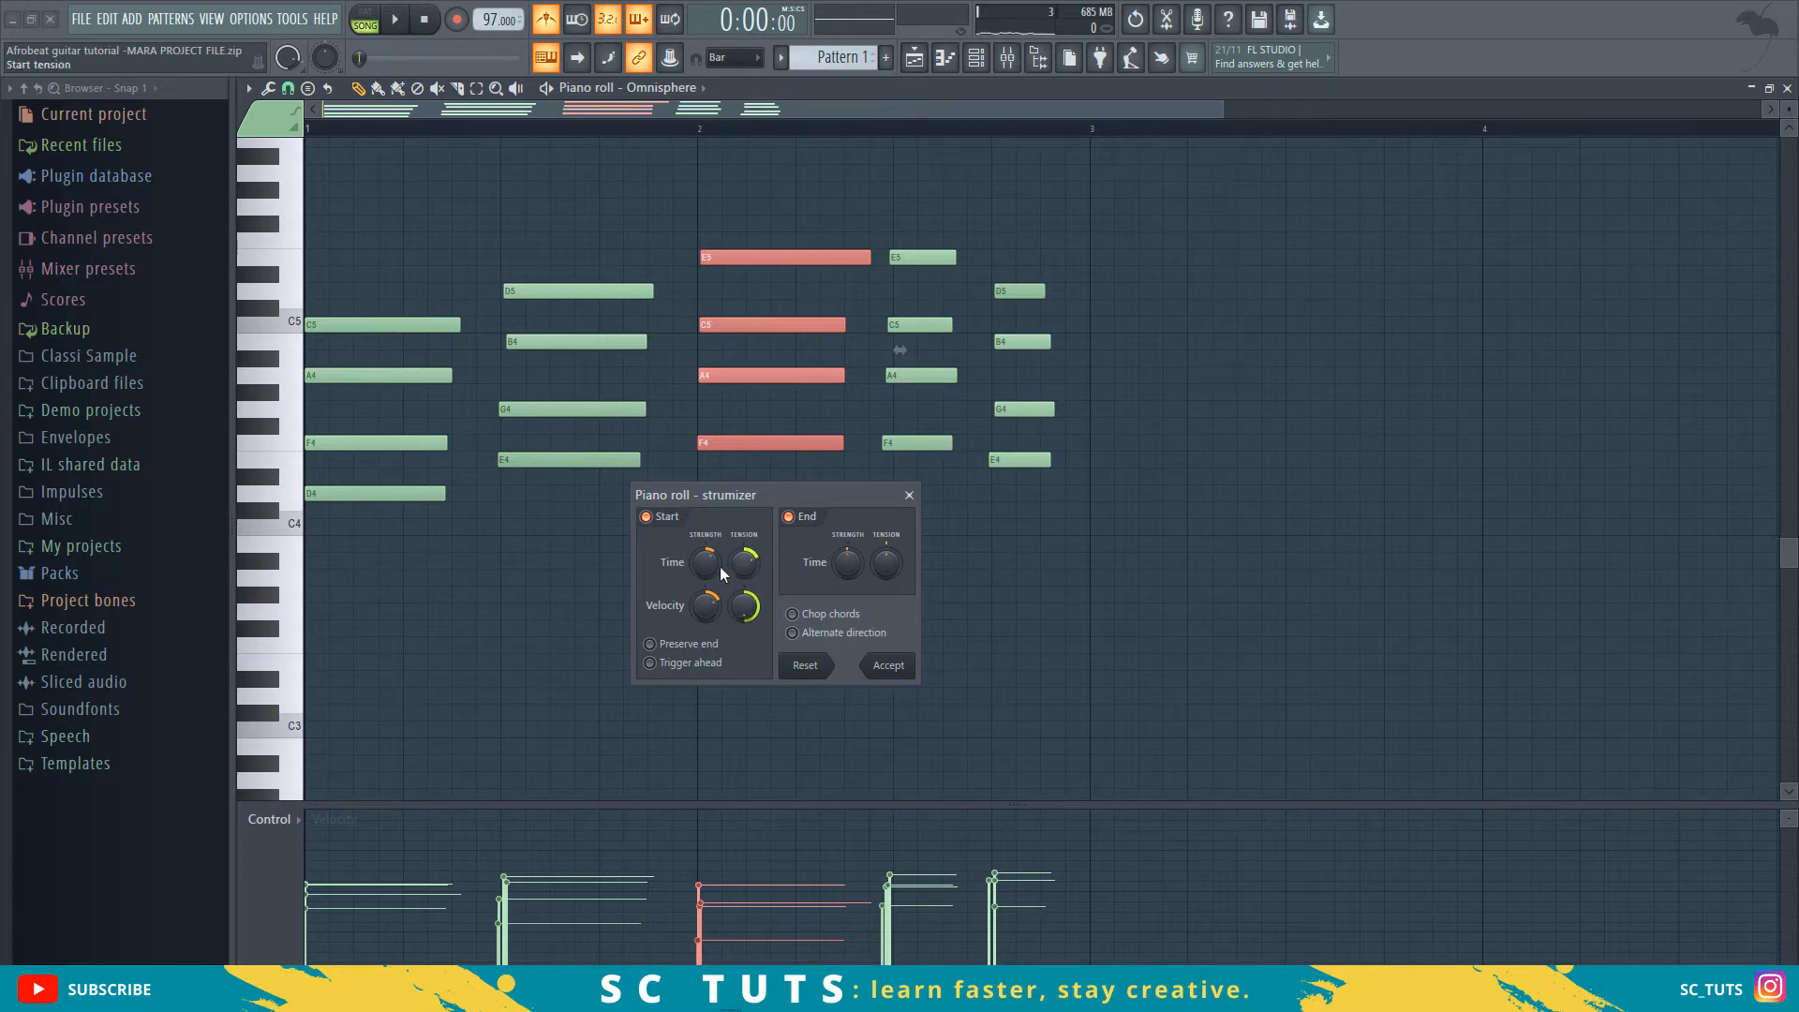
pyautogui.moveTo(716, 565); pyautogui.dragTo(716, 553)
pyautogui.click(910, 495)
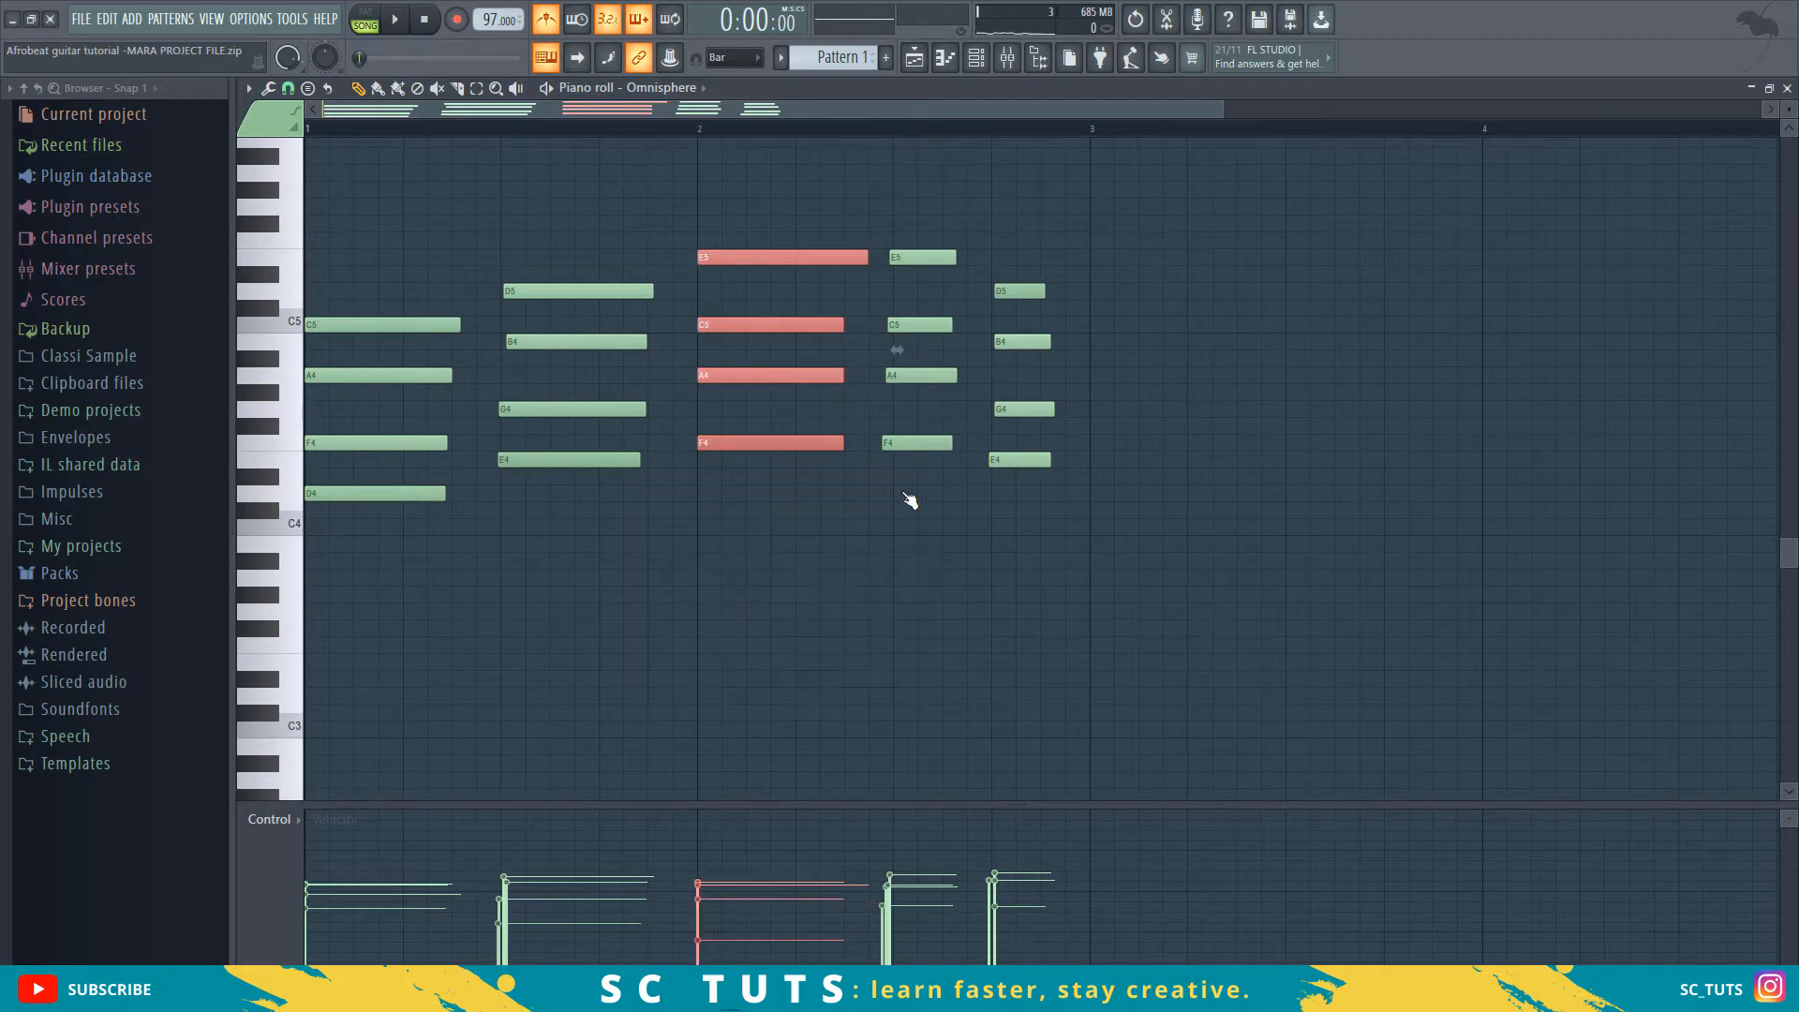
# - Undo the quick-quantize of the bar 2 chord, clear the note selection and play the pattern back
pyautogui.hotkey('ctrl', 'alt', 'z')
pyautogui.hotkey('ctrl', 'alt', 'z')
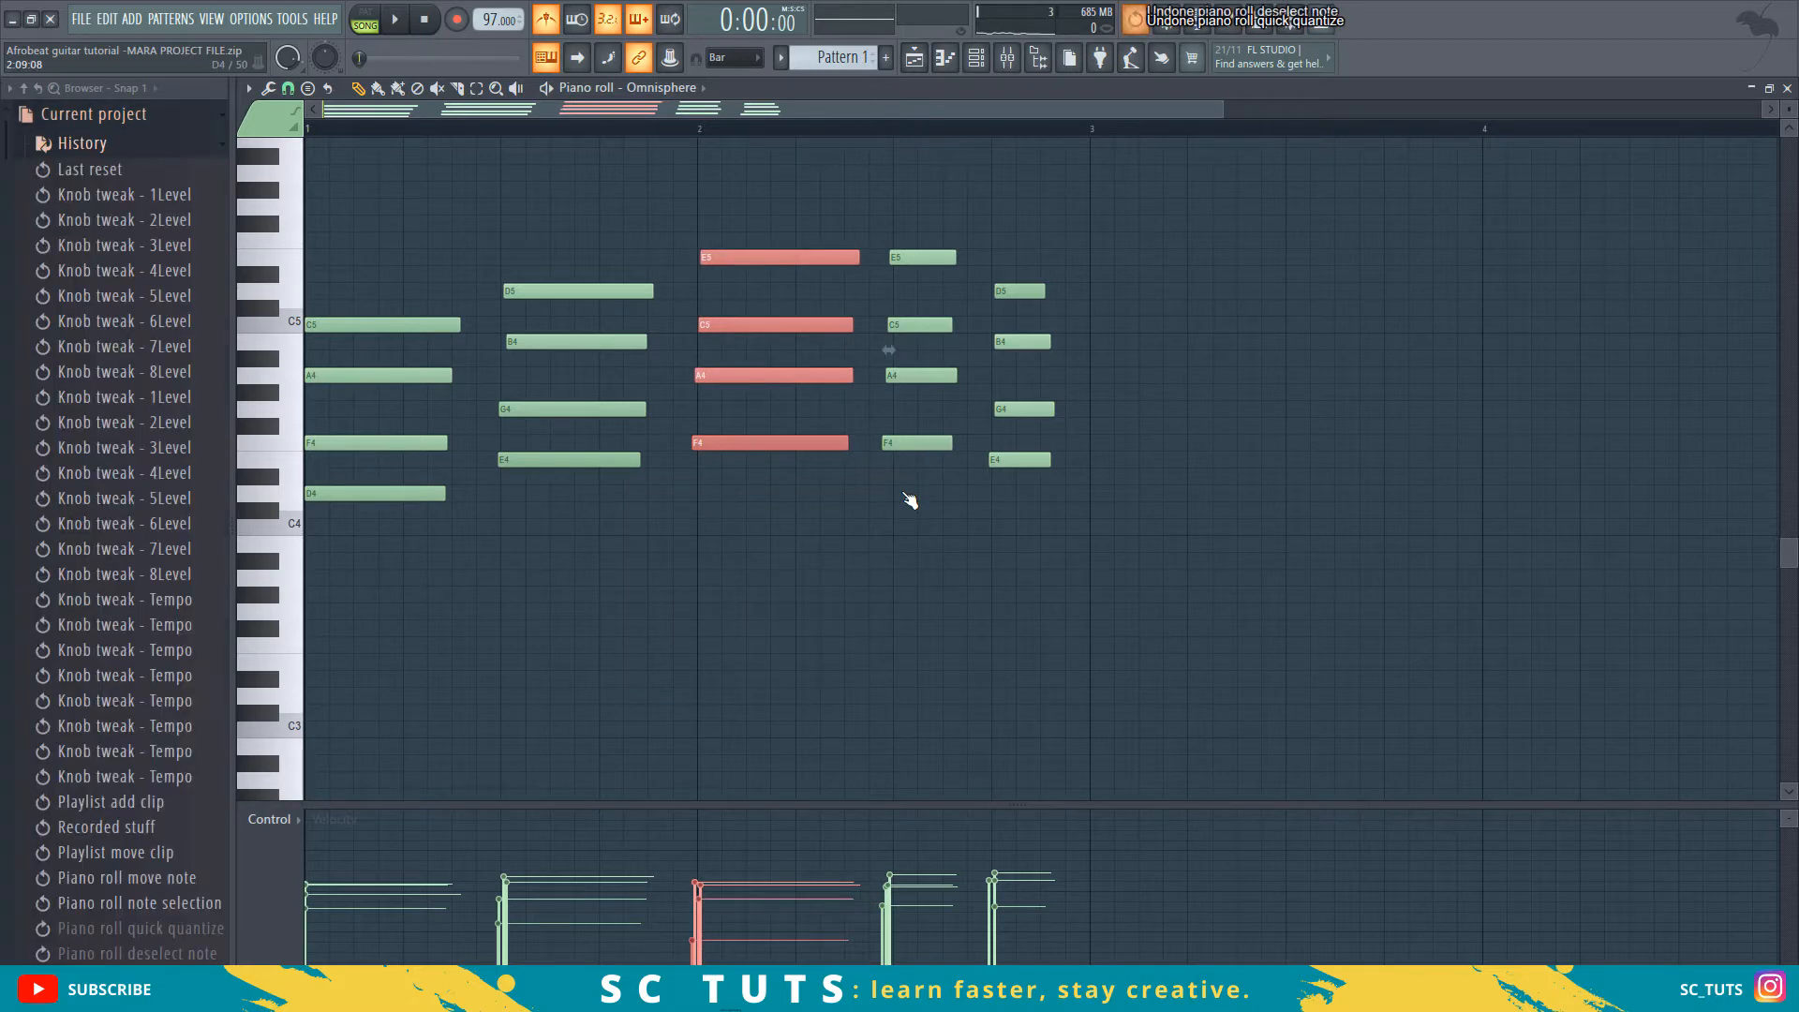
pyautogui.click(789, 592)
pyautogui.rightClick(789, 593)
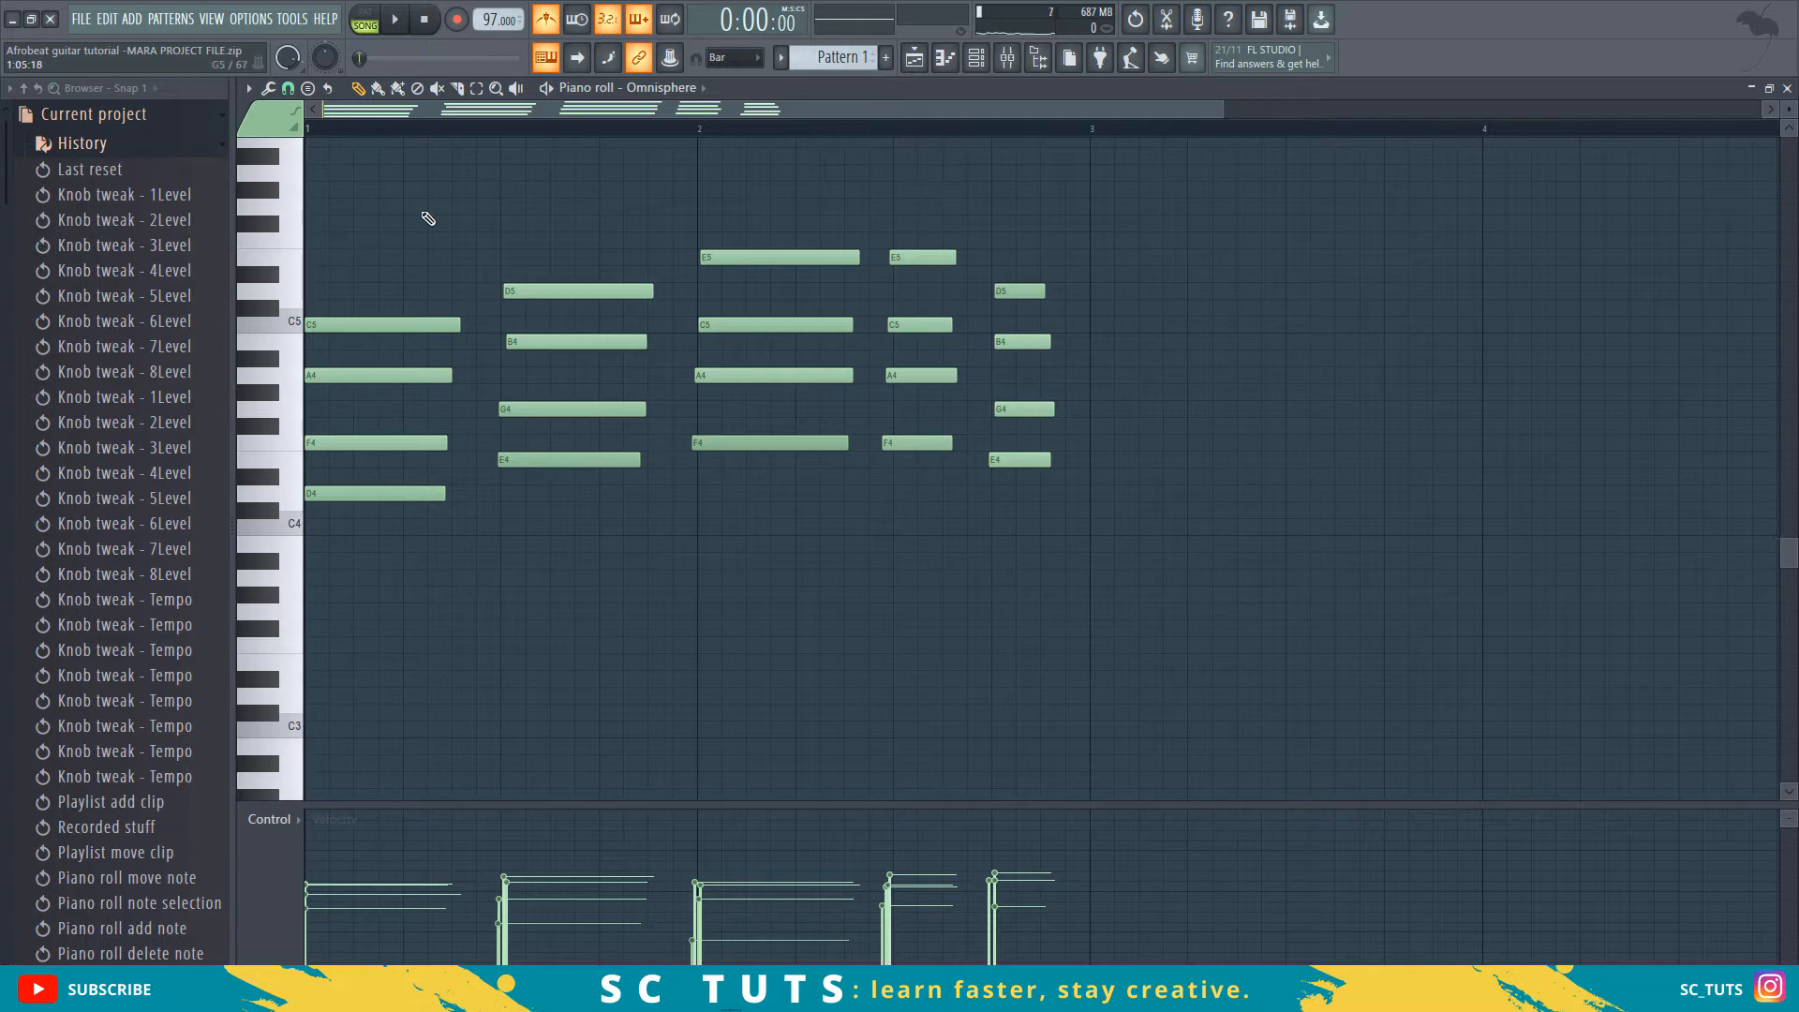
pyautogui.press('space')
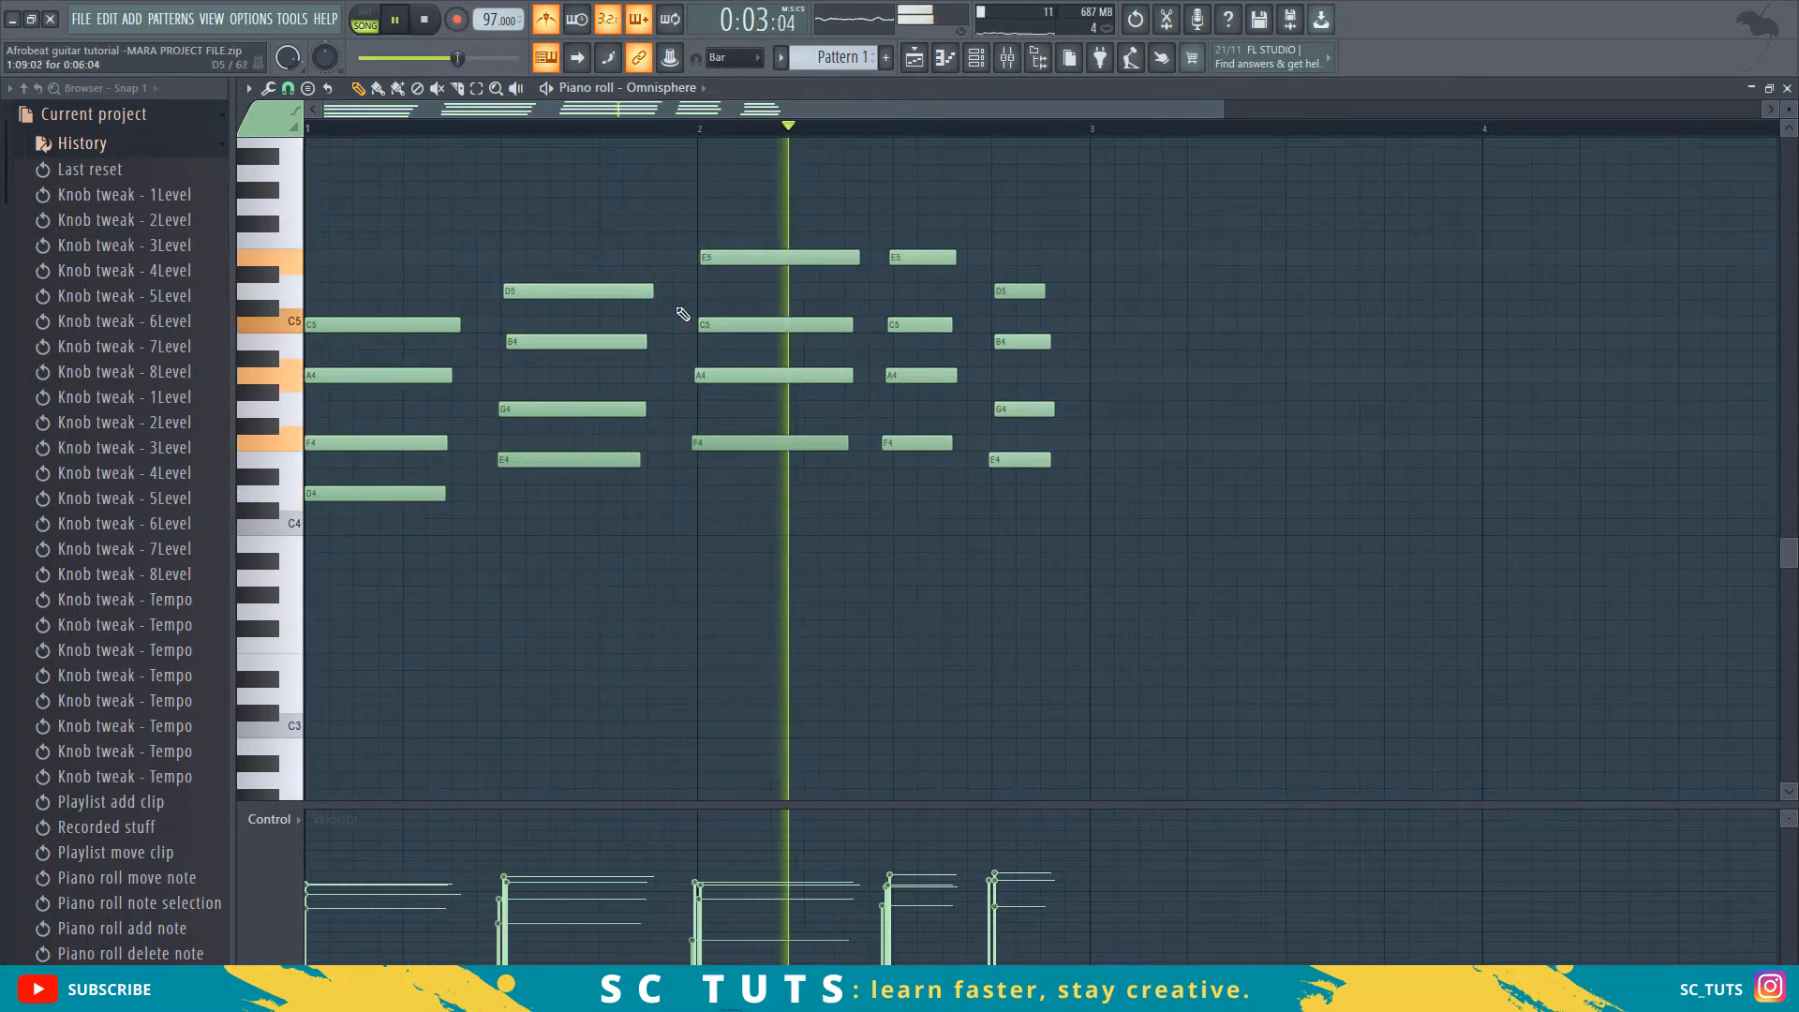
pyautogui.press('space')
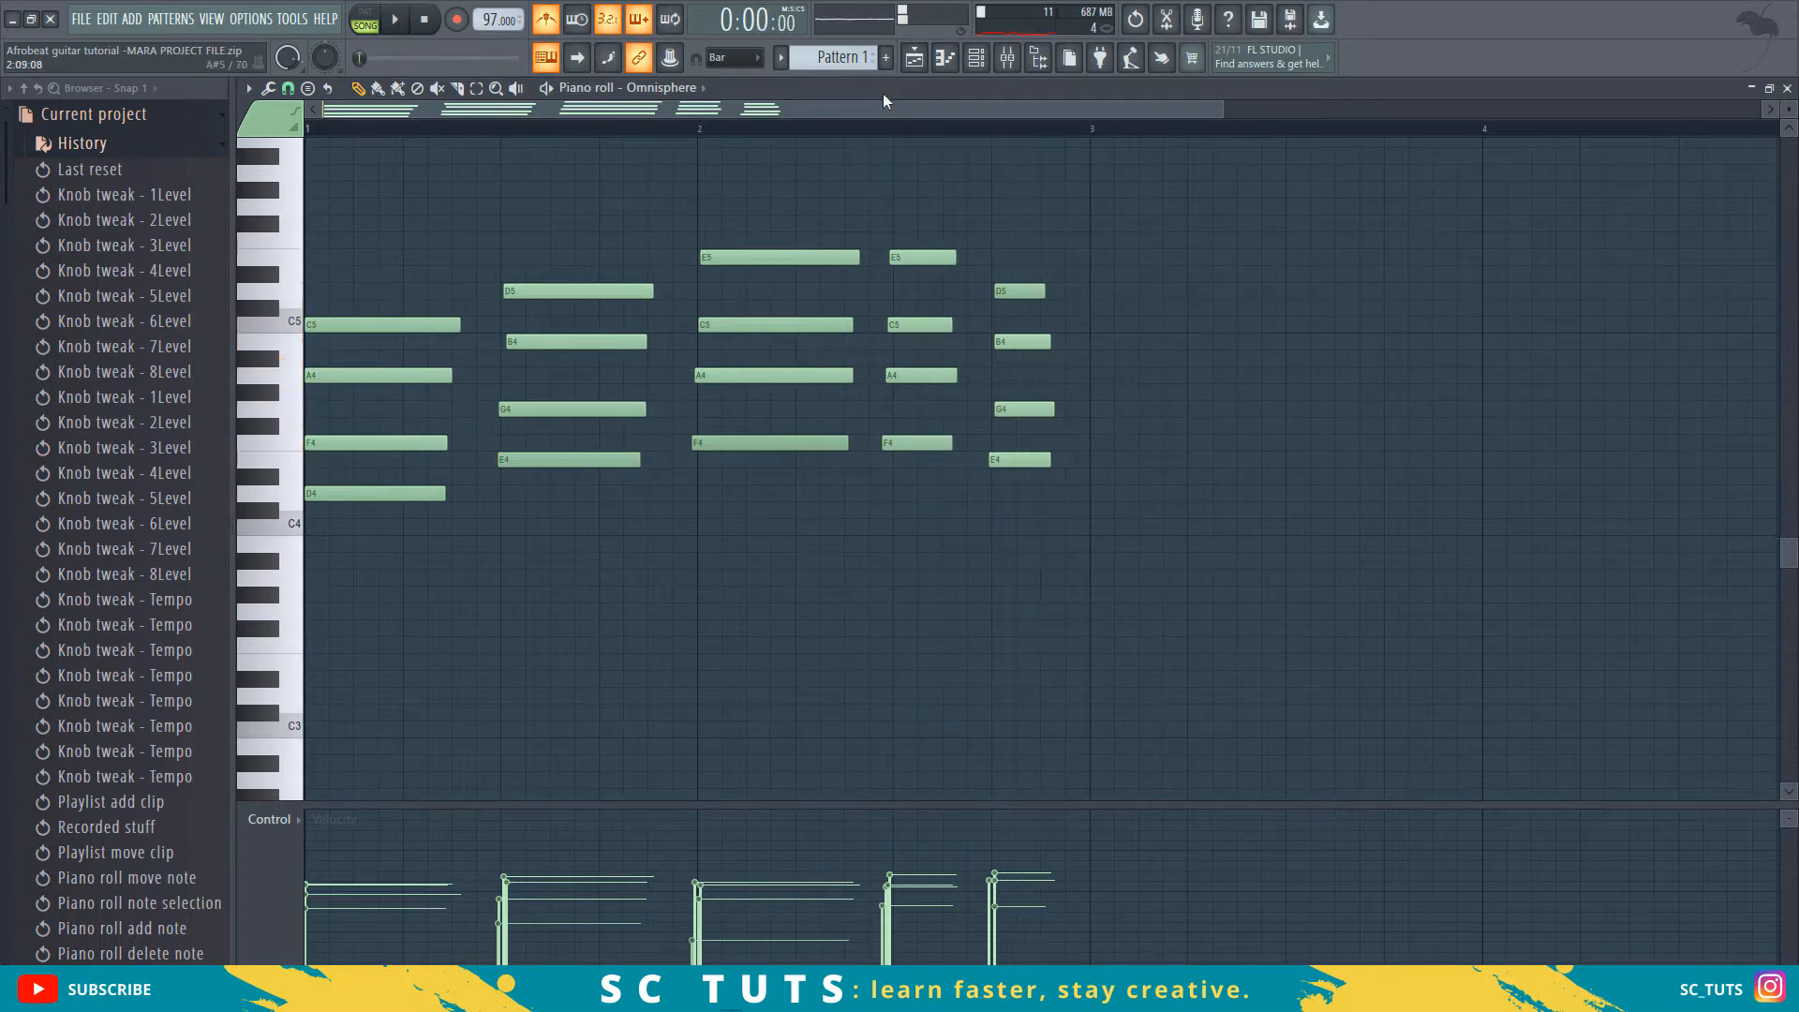
# - Create Pattern 2 in the playlist, place it on Track 1 at bar 5 and set the playback position there
pyautogui.click(914, 57)
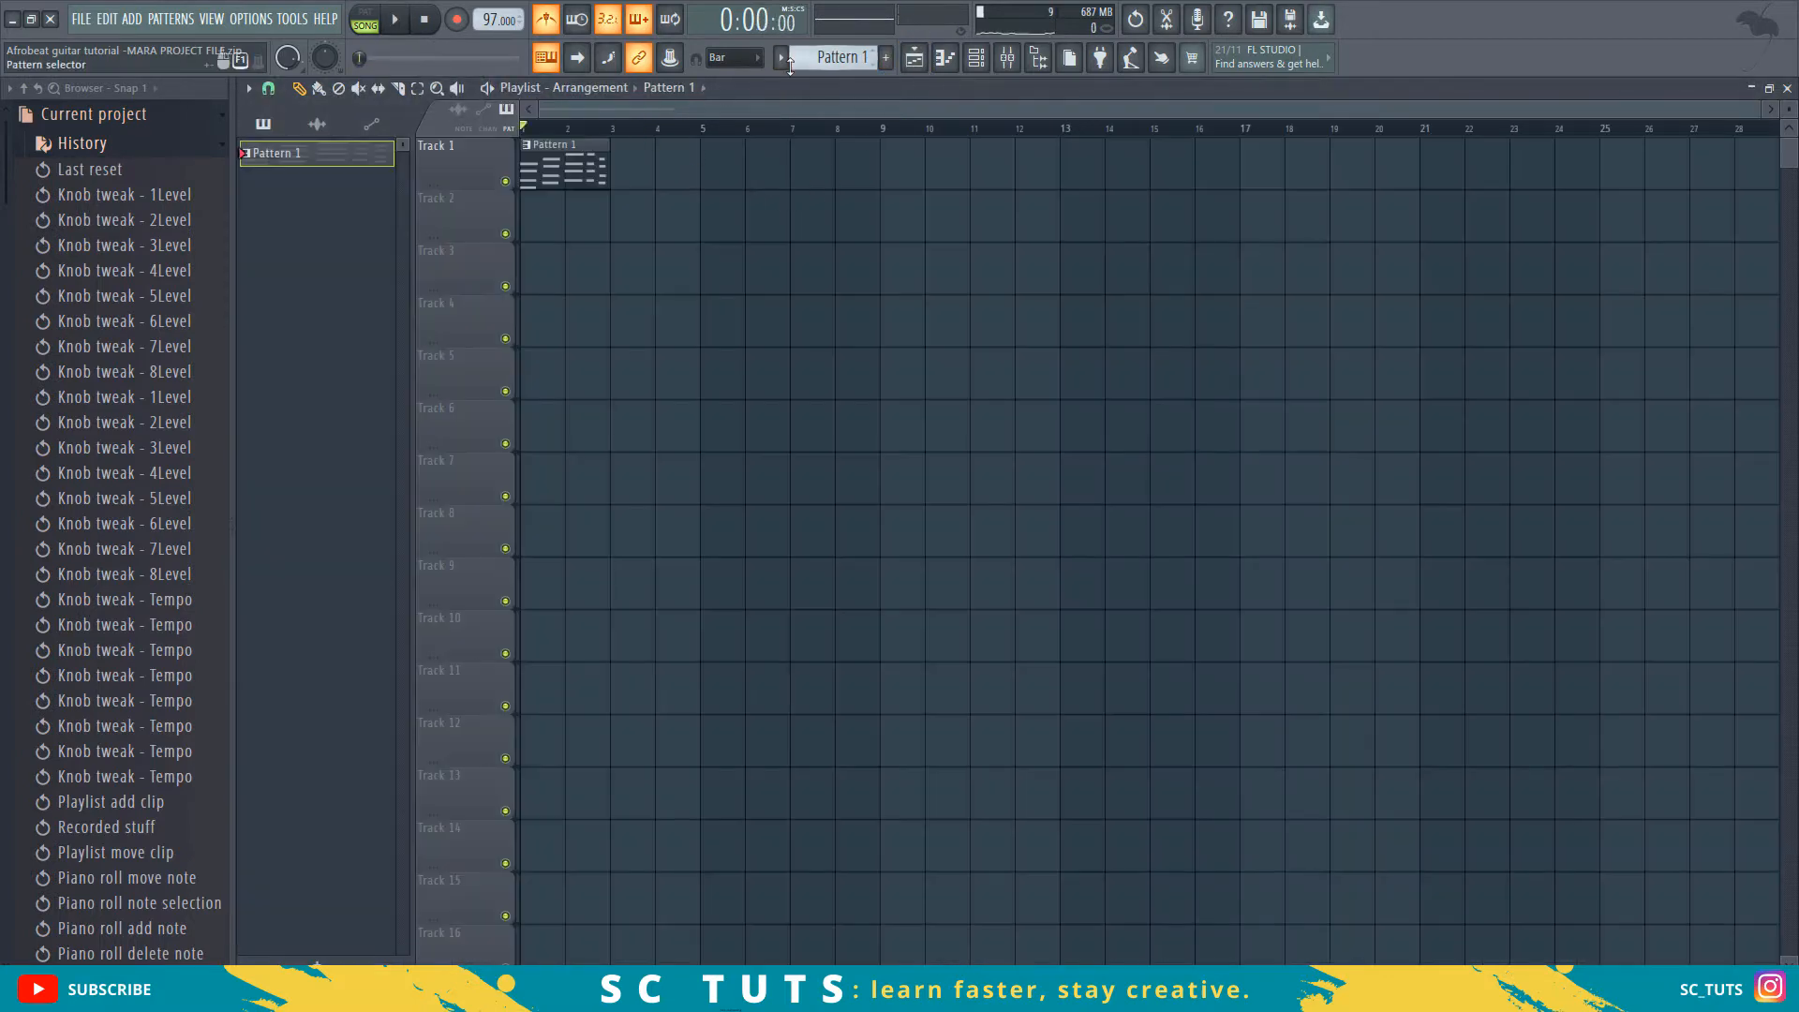
pyautogui.scroll(1, 791, 66)
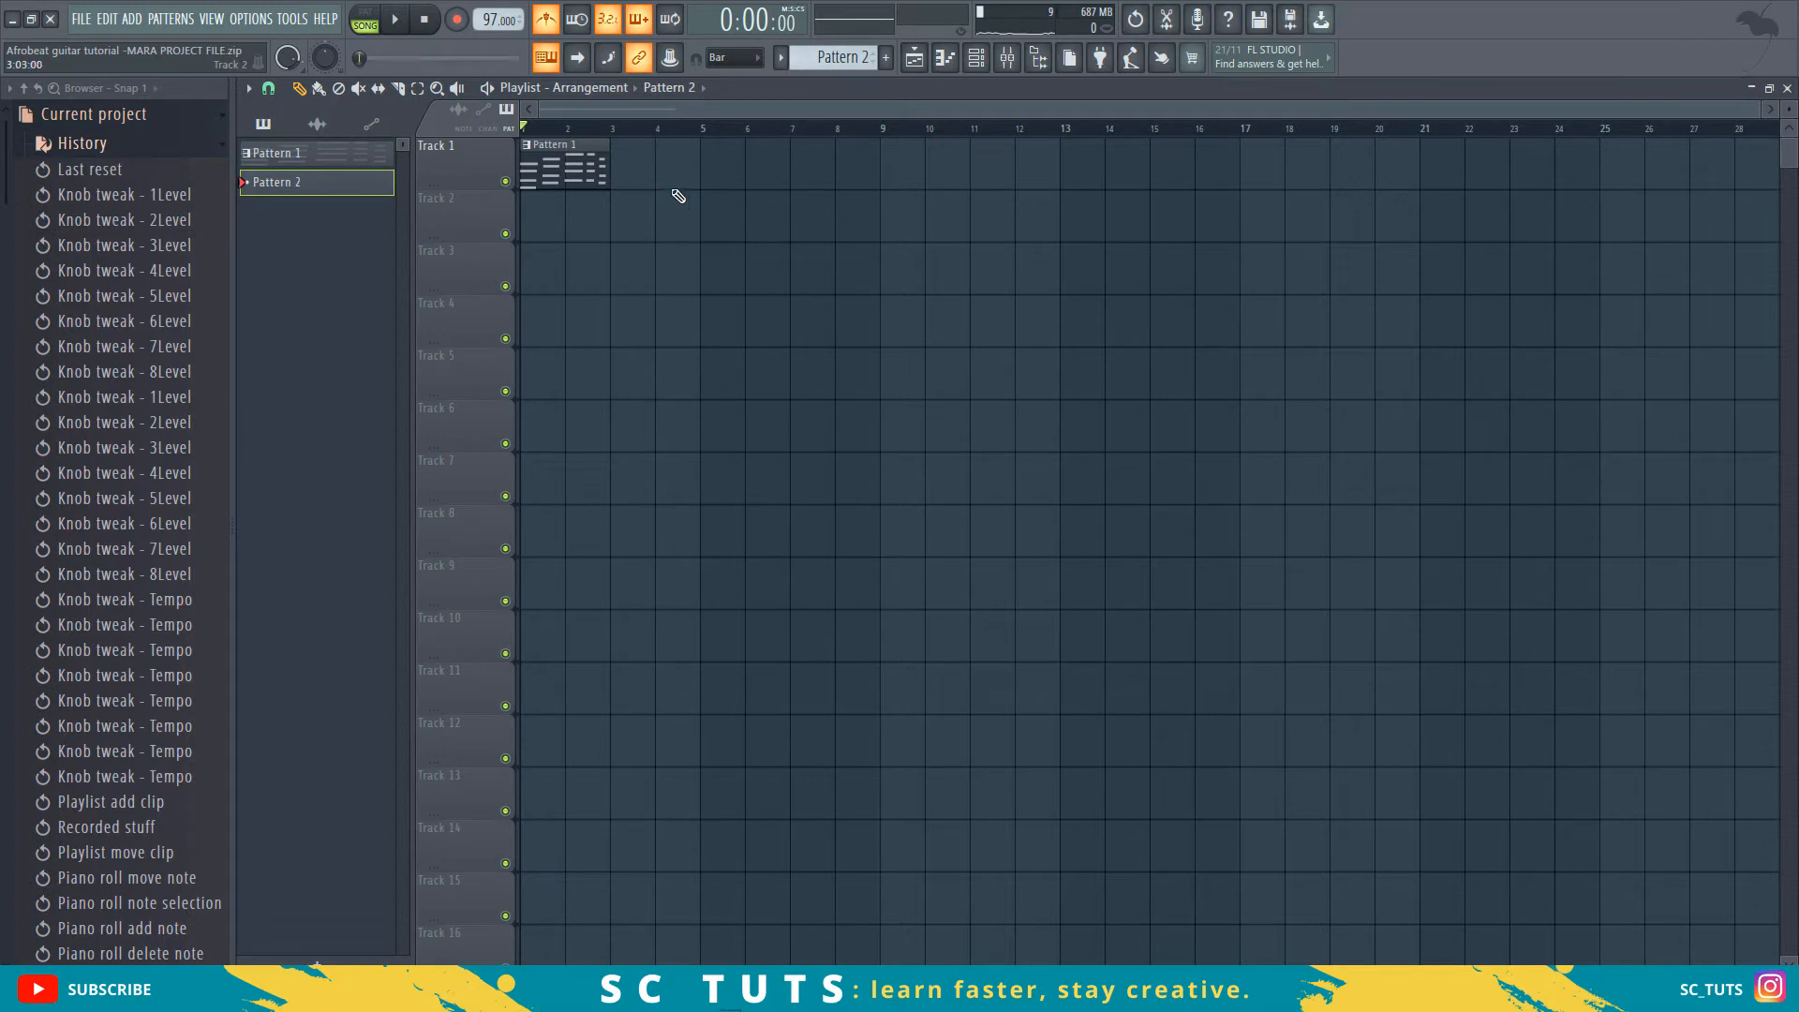
pyautogui.click(707, 172)
pyautogui.click(709, 131)
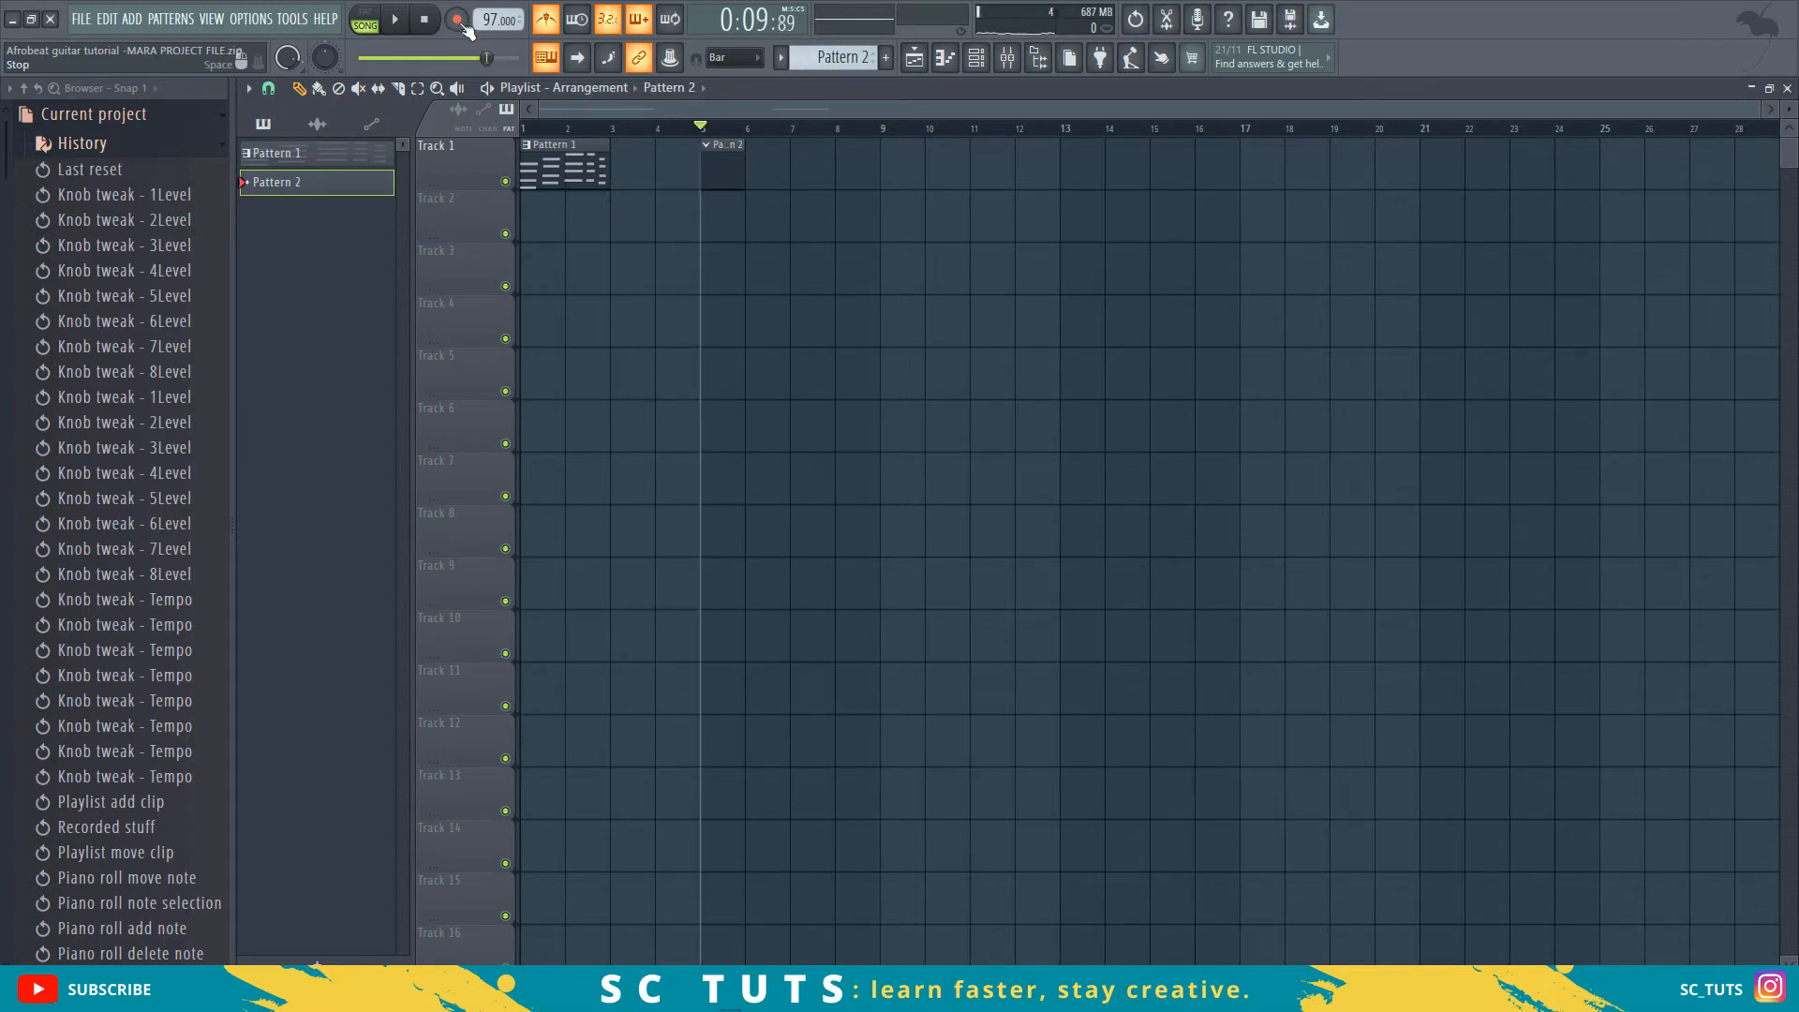
# - Try recording an Omnisphere guitar take into Pattern 2 and undo that recording
pyautogui.press('space')
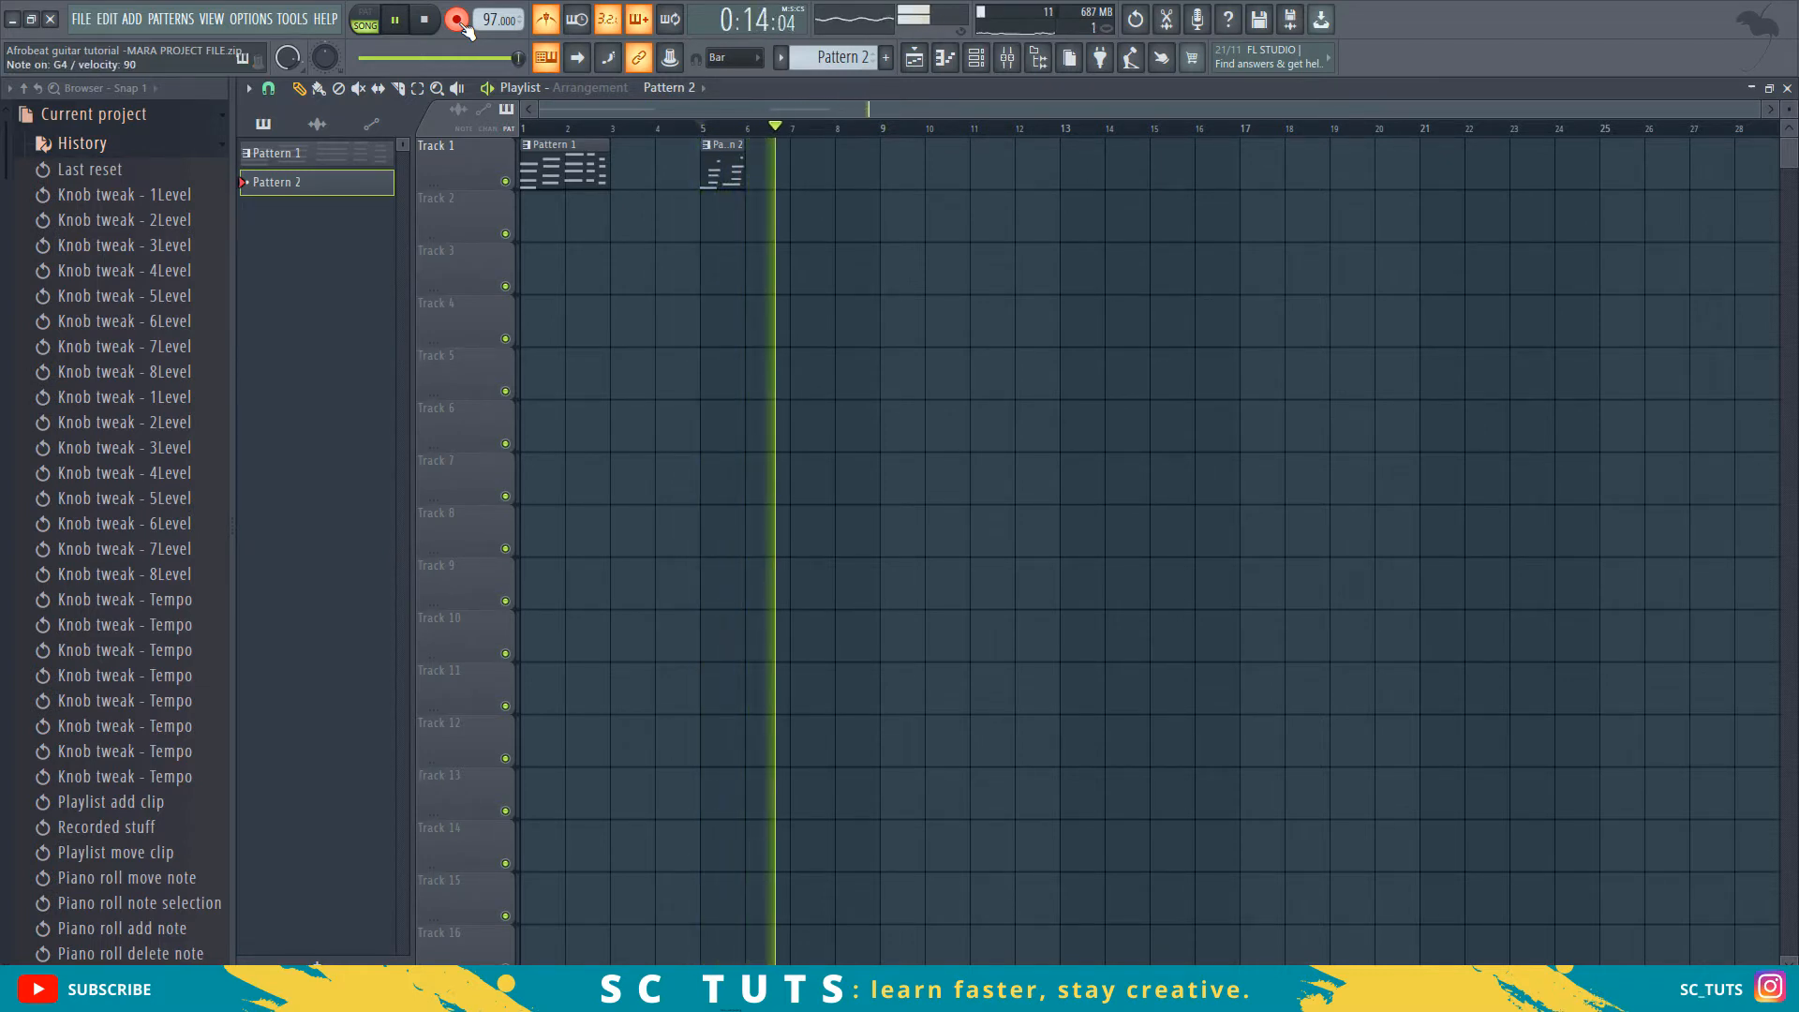
pyautogui.press('space')
pyautogui.hotkey('ctrl', 'z')
# - Record a new guitar take into Pattern 2 and open it in the piano roll
pyautogui.click(394, 21)
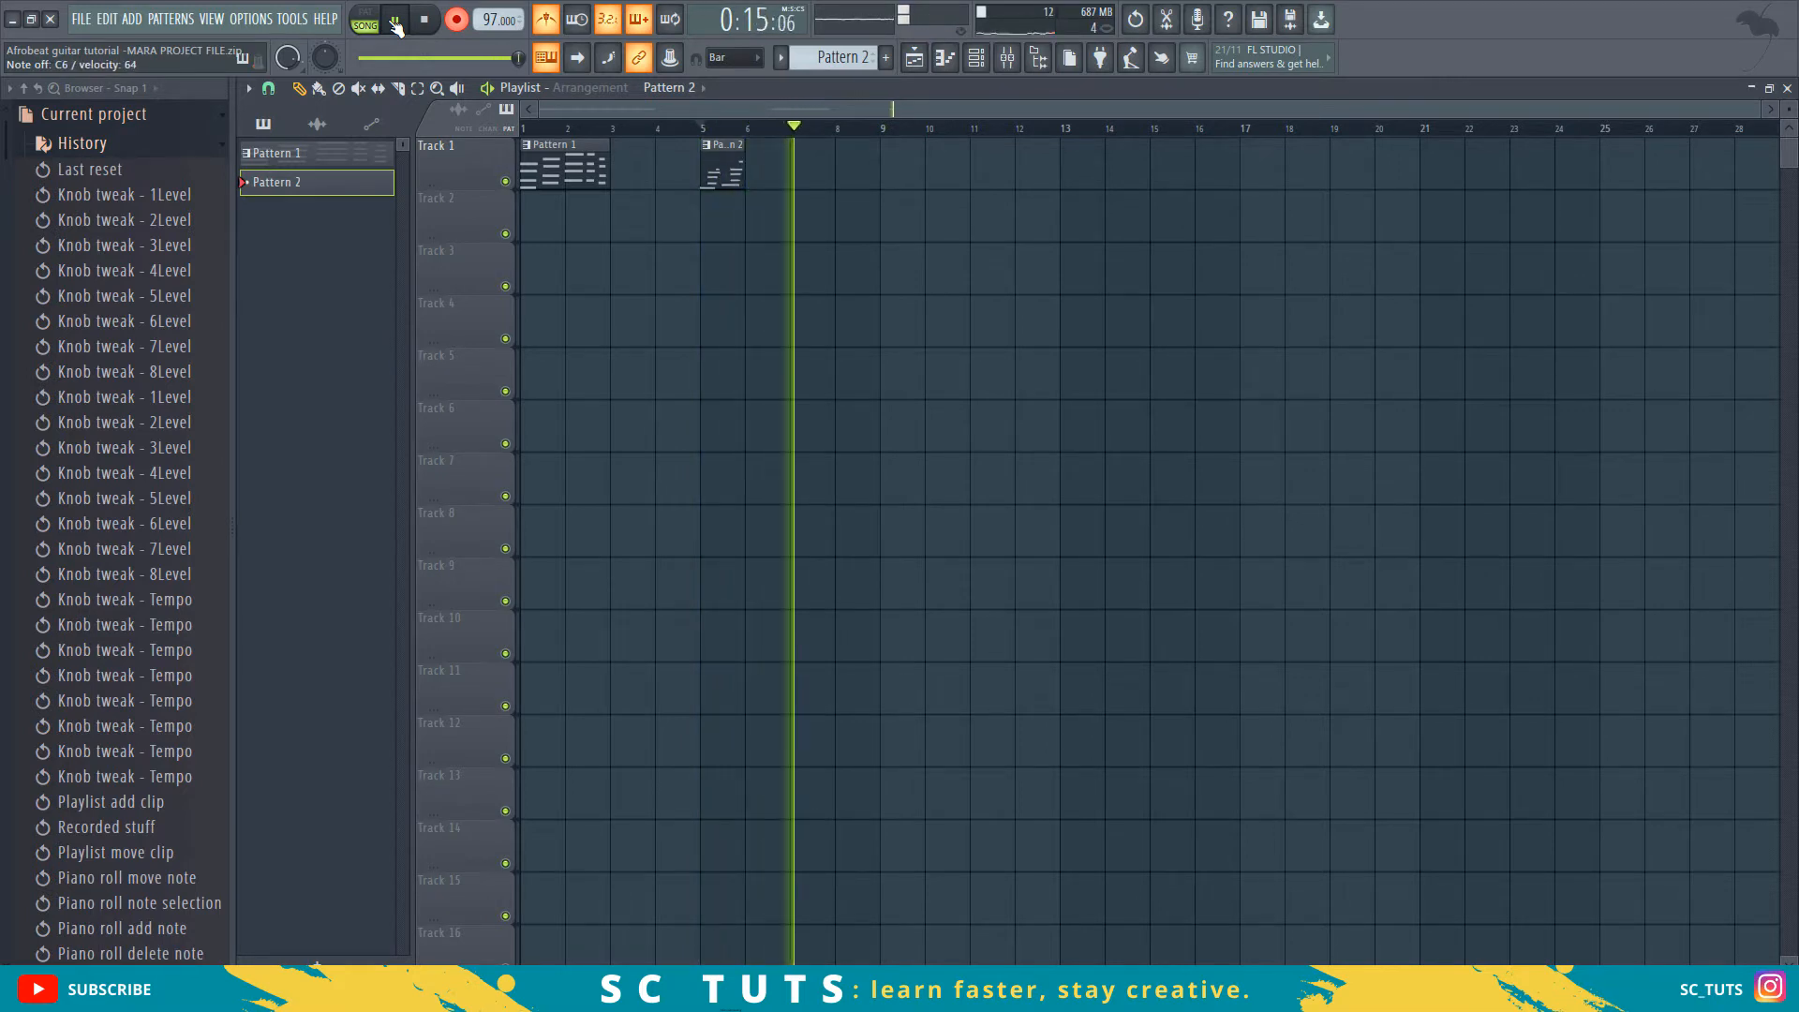
pyautogui.click(396, 25)
pyautogui.doubleClick(718, 173)
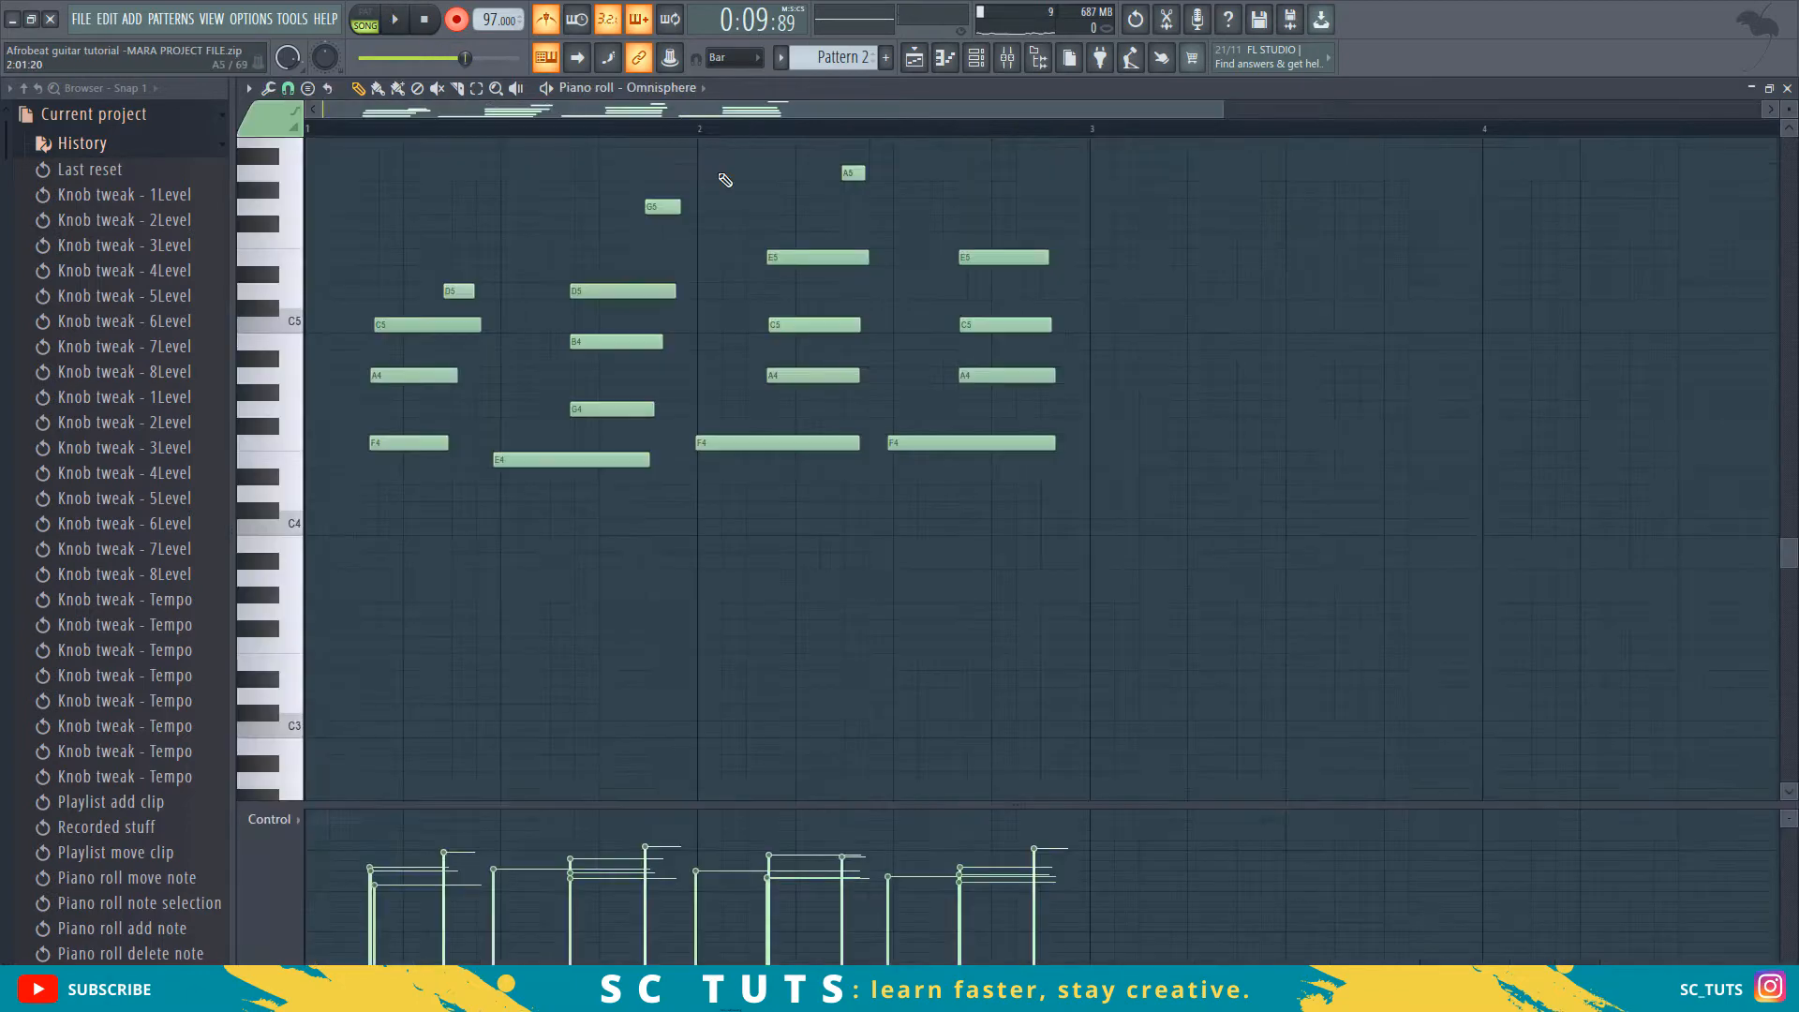
# - Quick-quantize all the recorded notes of Pattern 2 and play them back
pyautogui.scroll(-4, 771, 115)
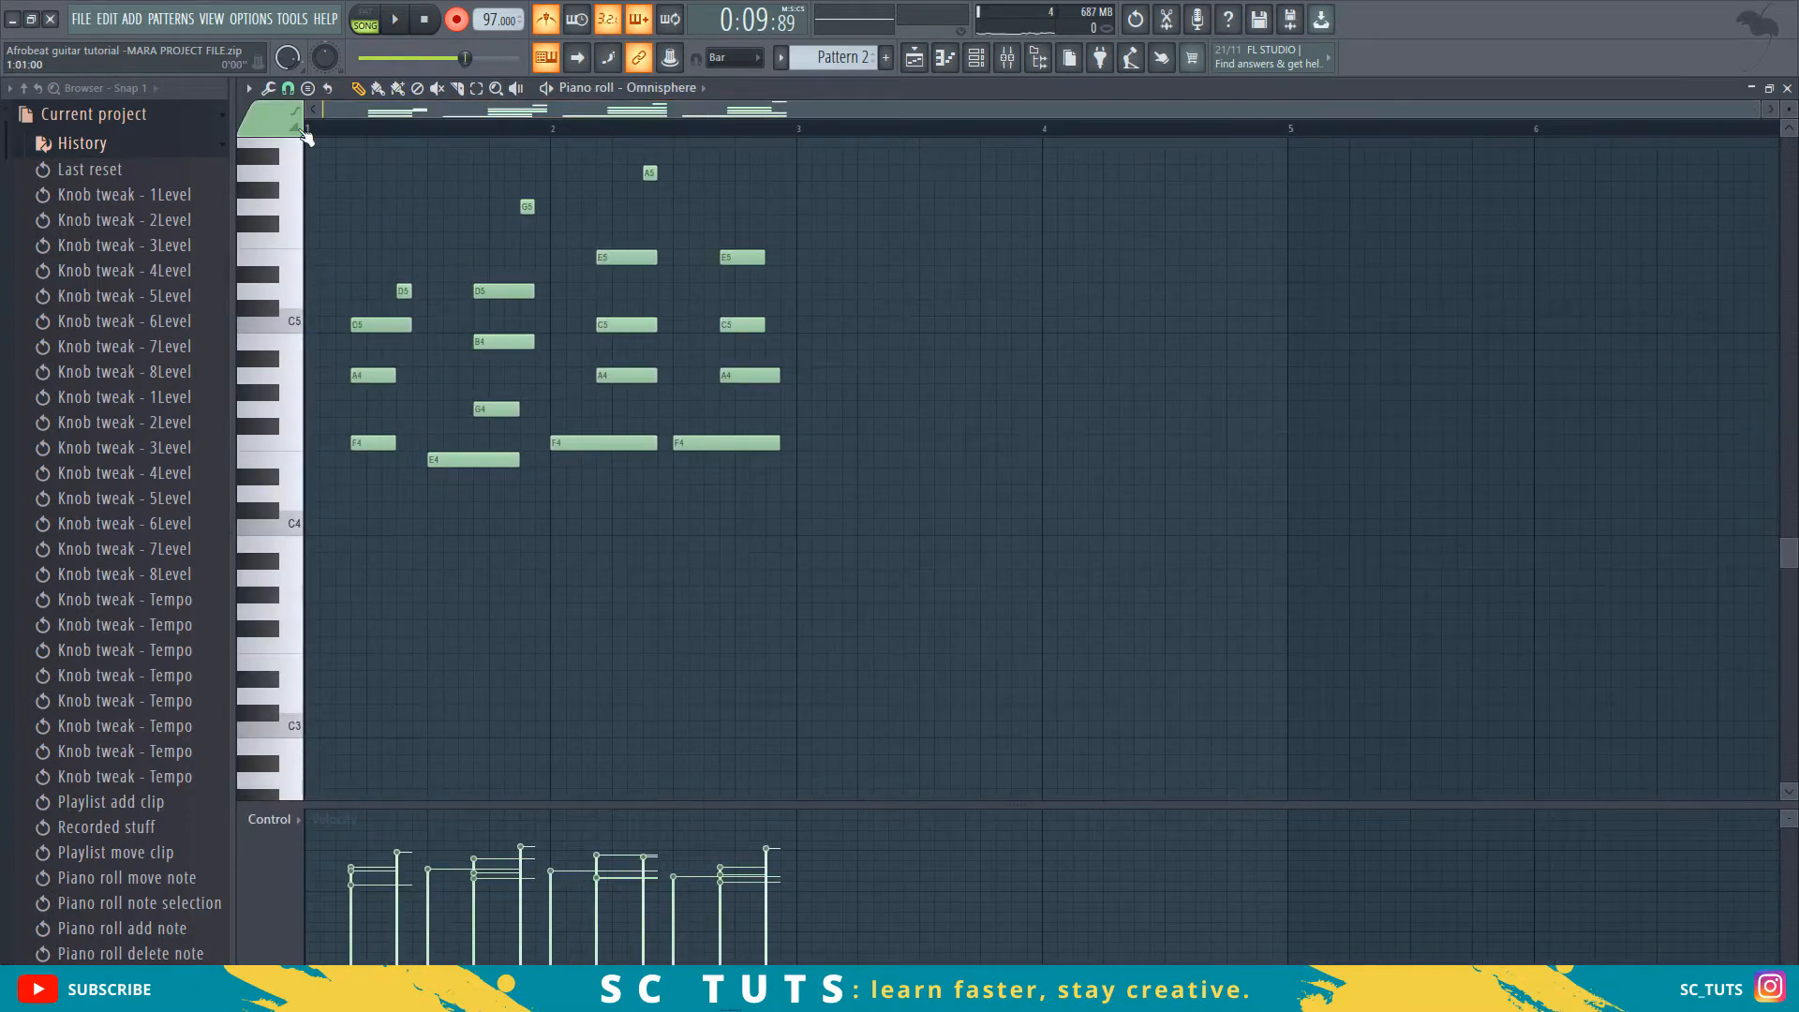
pyautogui.press('space')
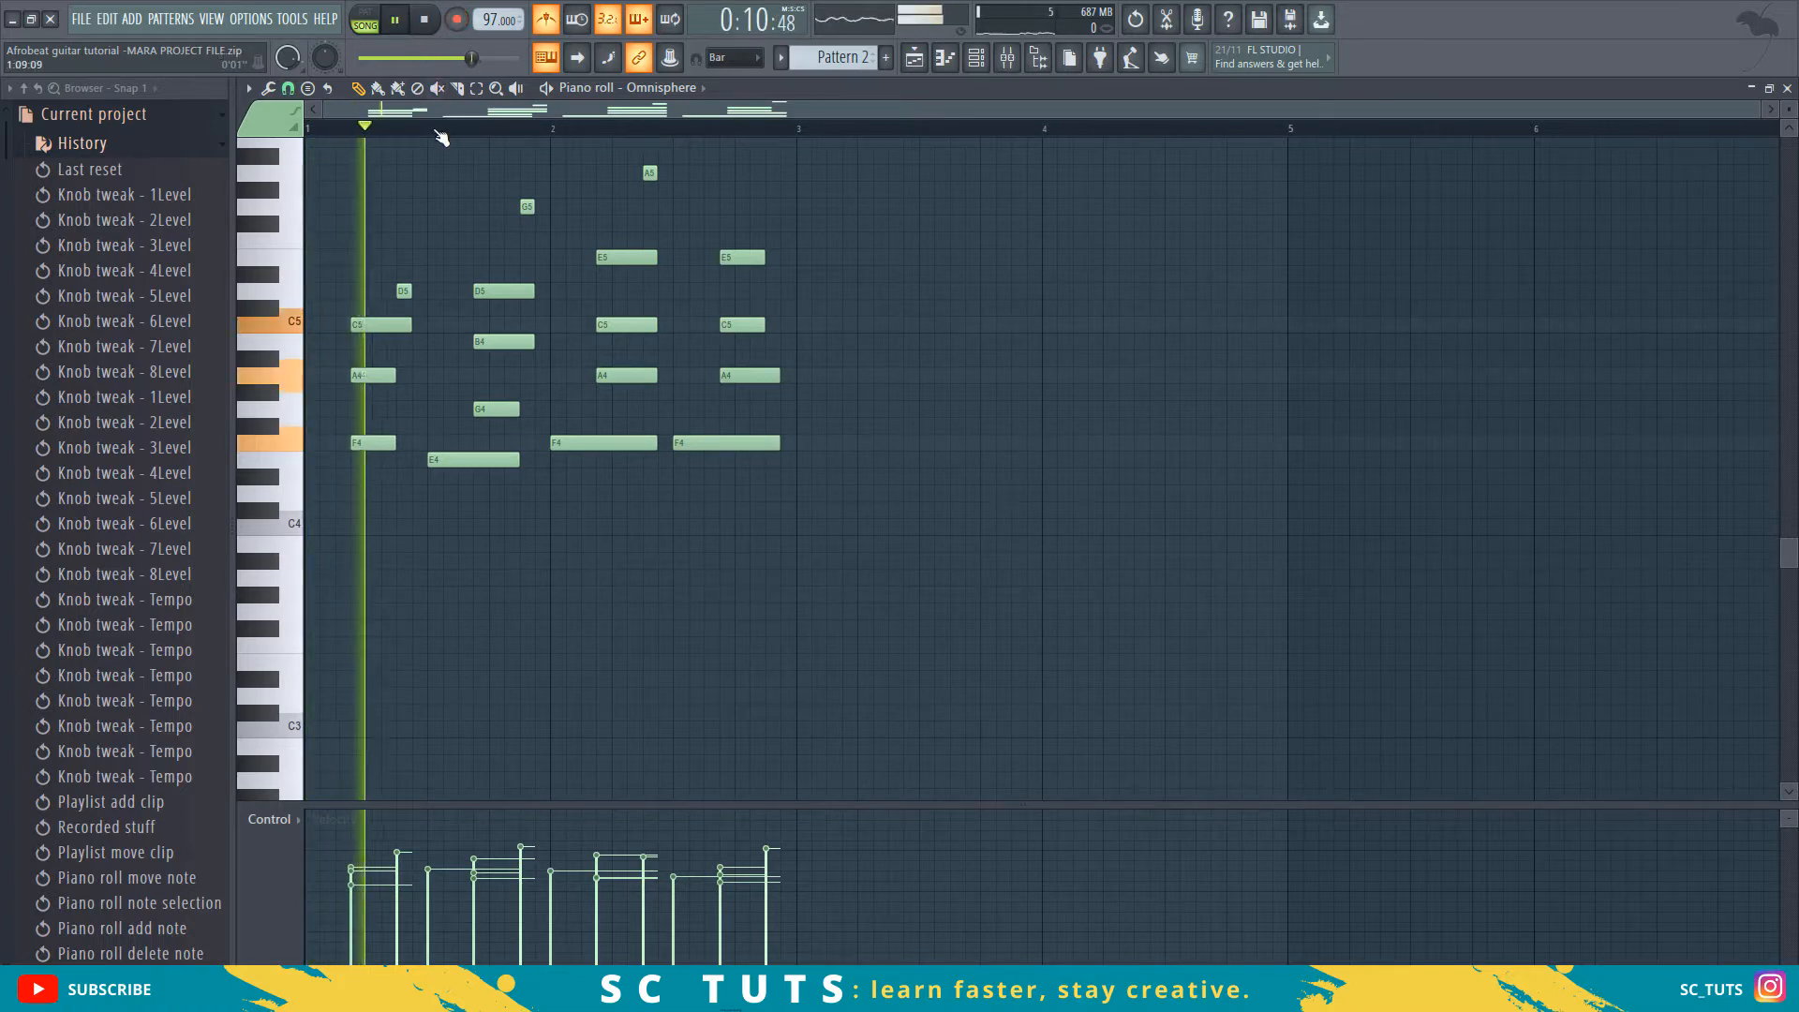
pyautogui.press('space')
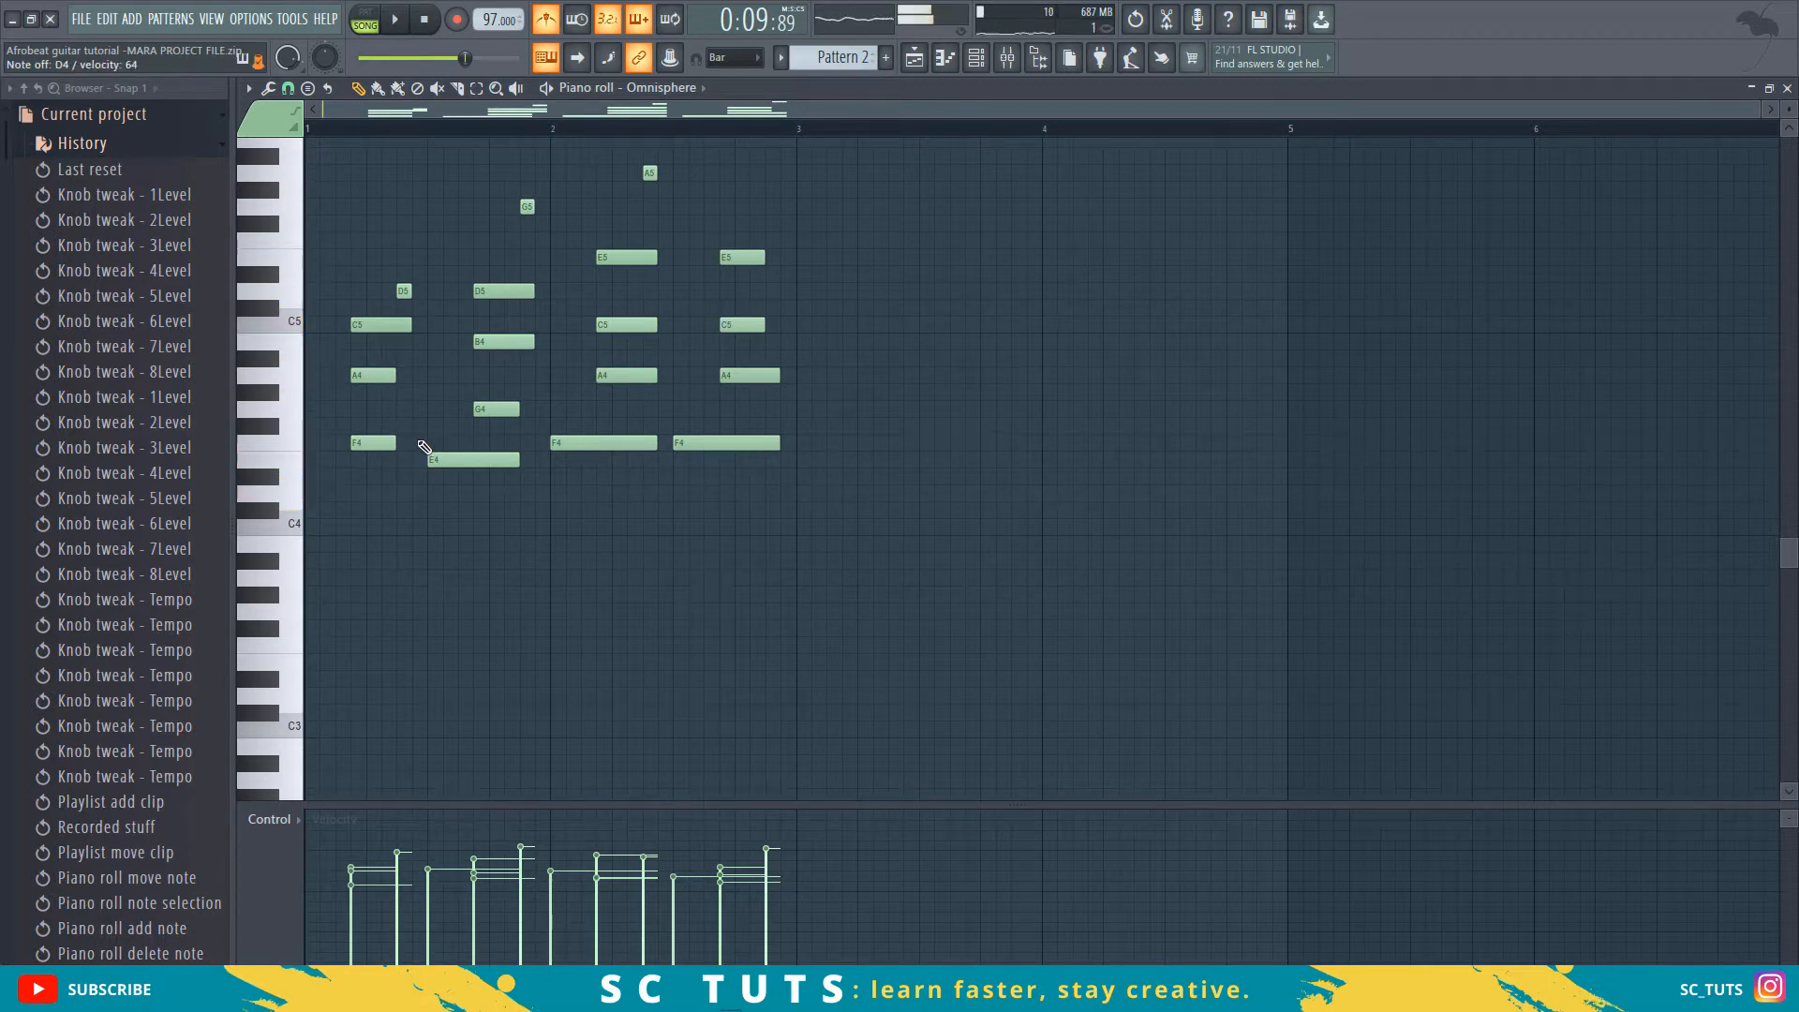
# - Add a D4 bass note at the start of bar 1 under the first chord and play the pattern back
pyautogui.click(371, 493)
pyautogui.press('space')
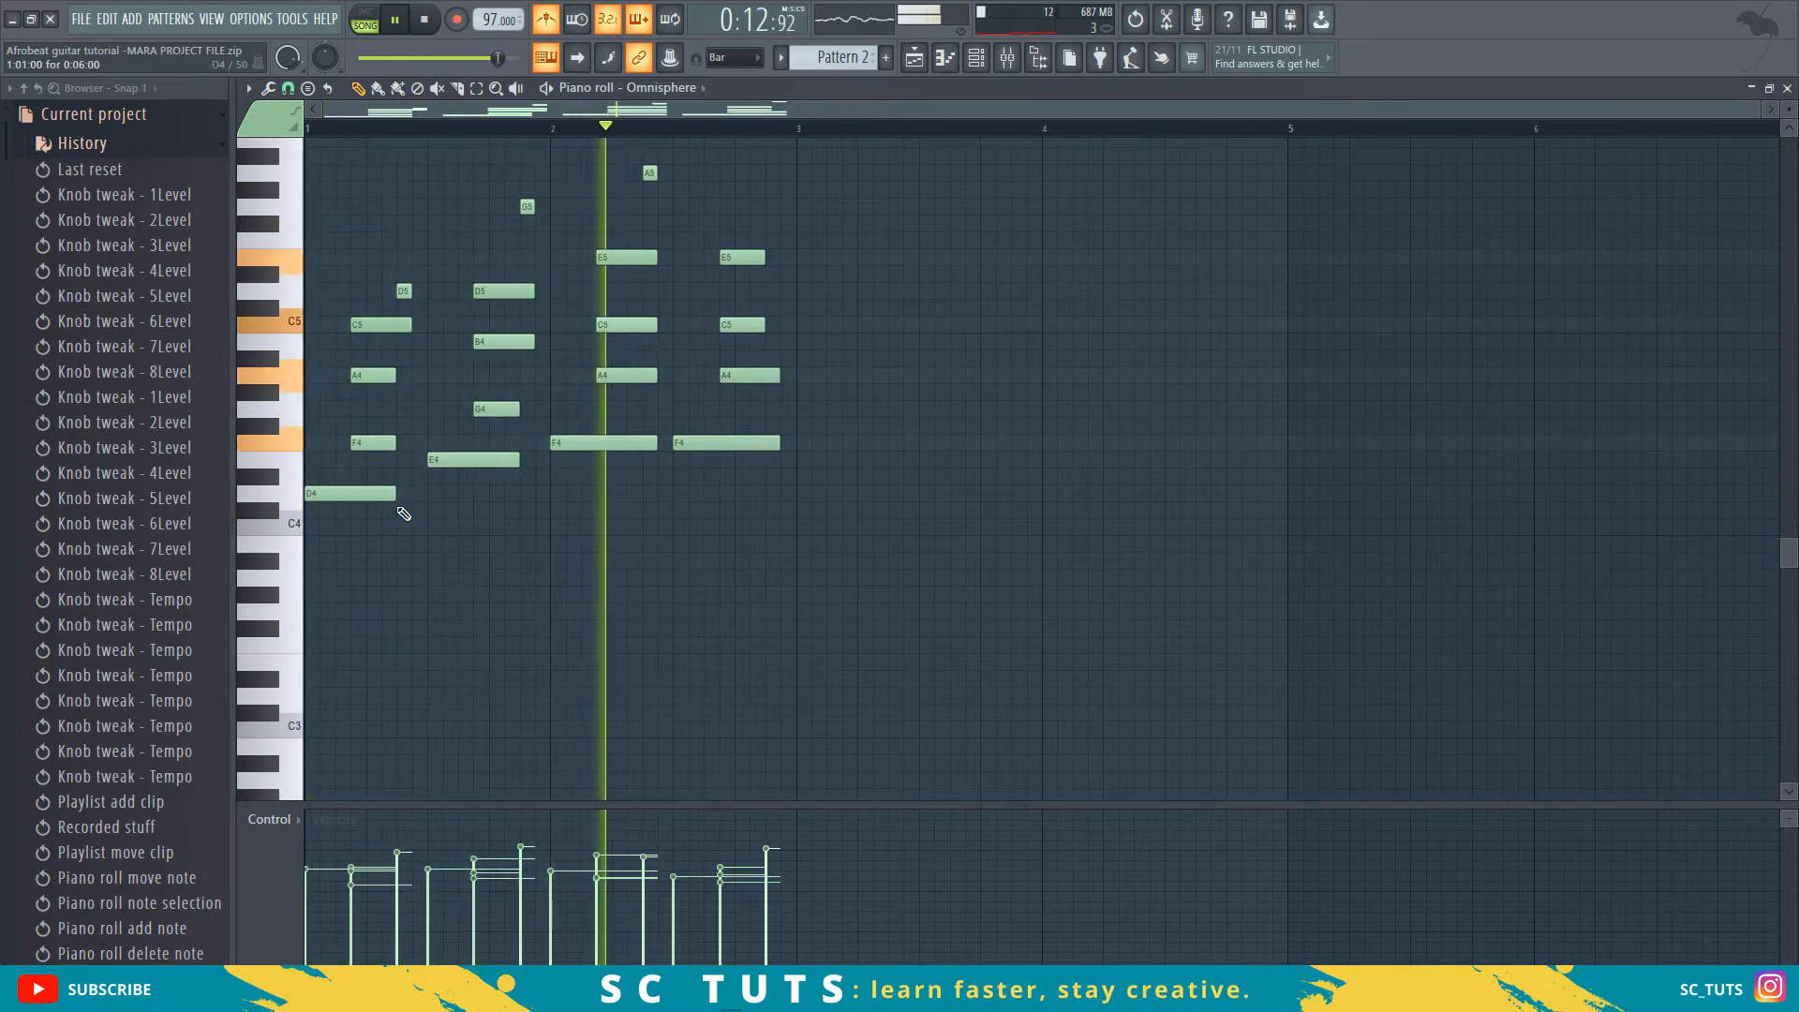
pyautogui.scroll(3, 450, 549)
pyautogui.press('space')
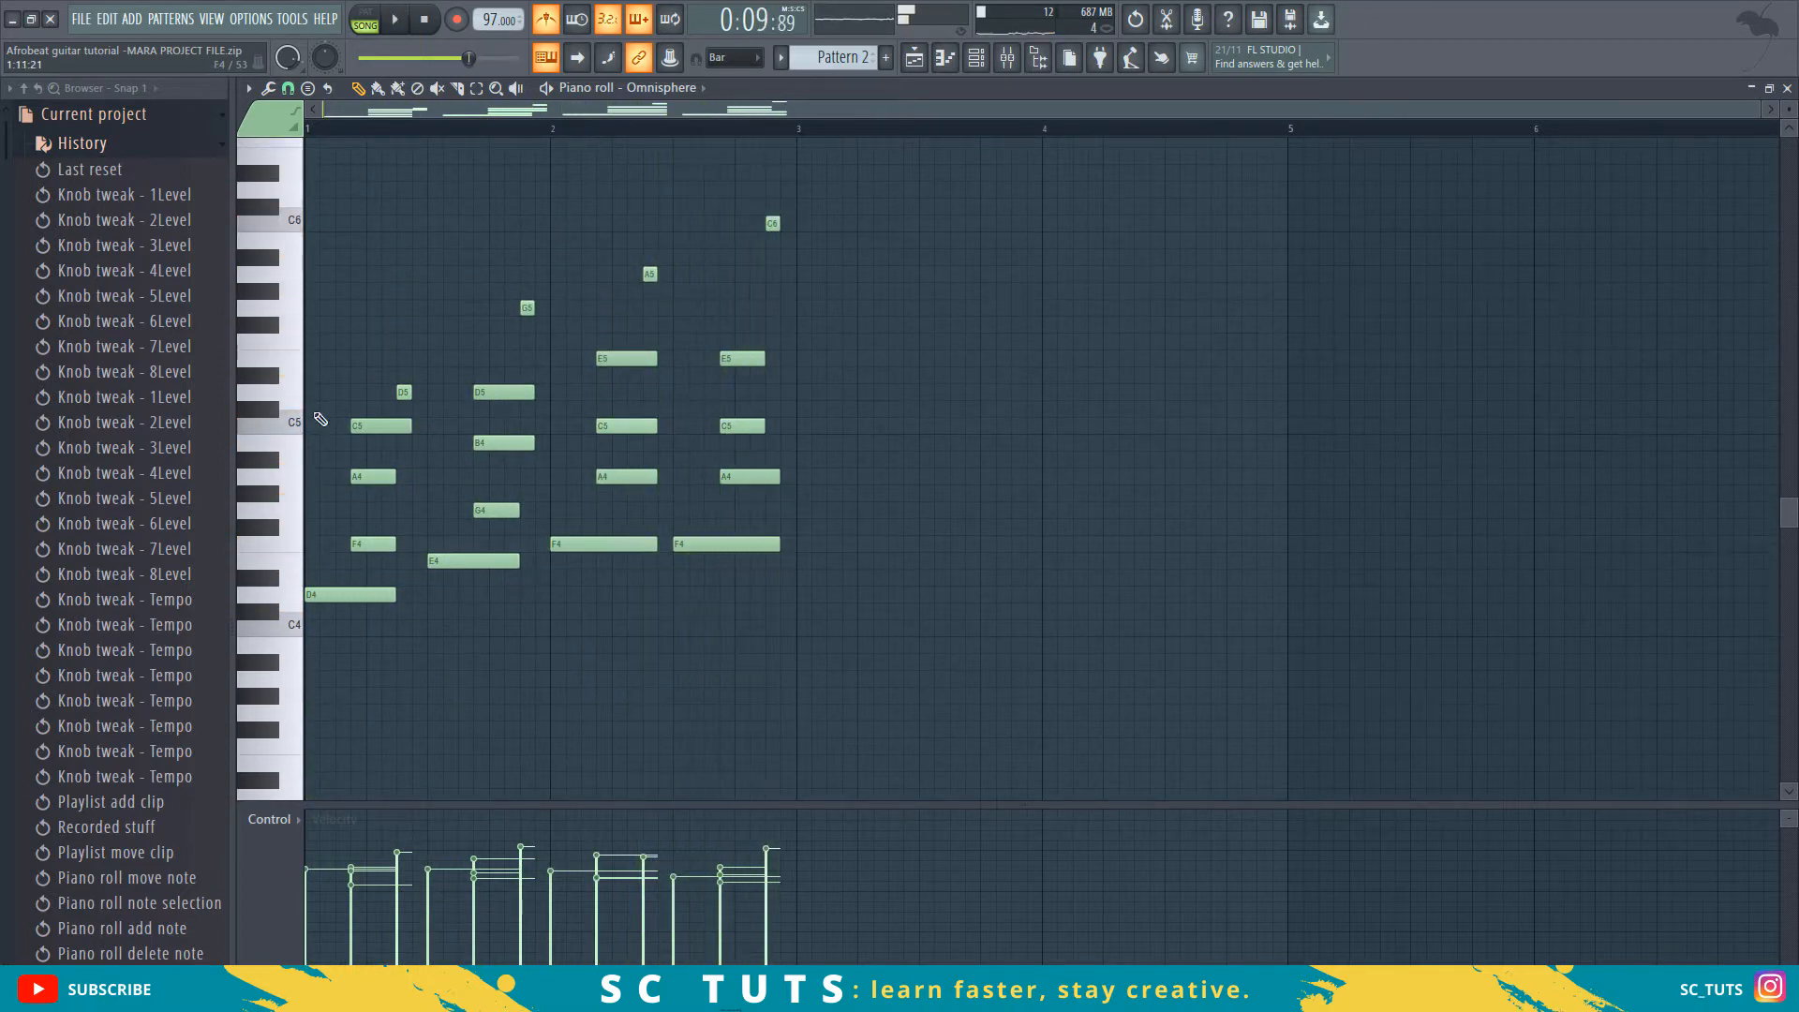
pyautogui.keyDown('ctrl'); pyautogui.scroll(5, 340, 145); pyautogui.keyUp('ctrl')
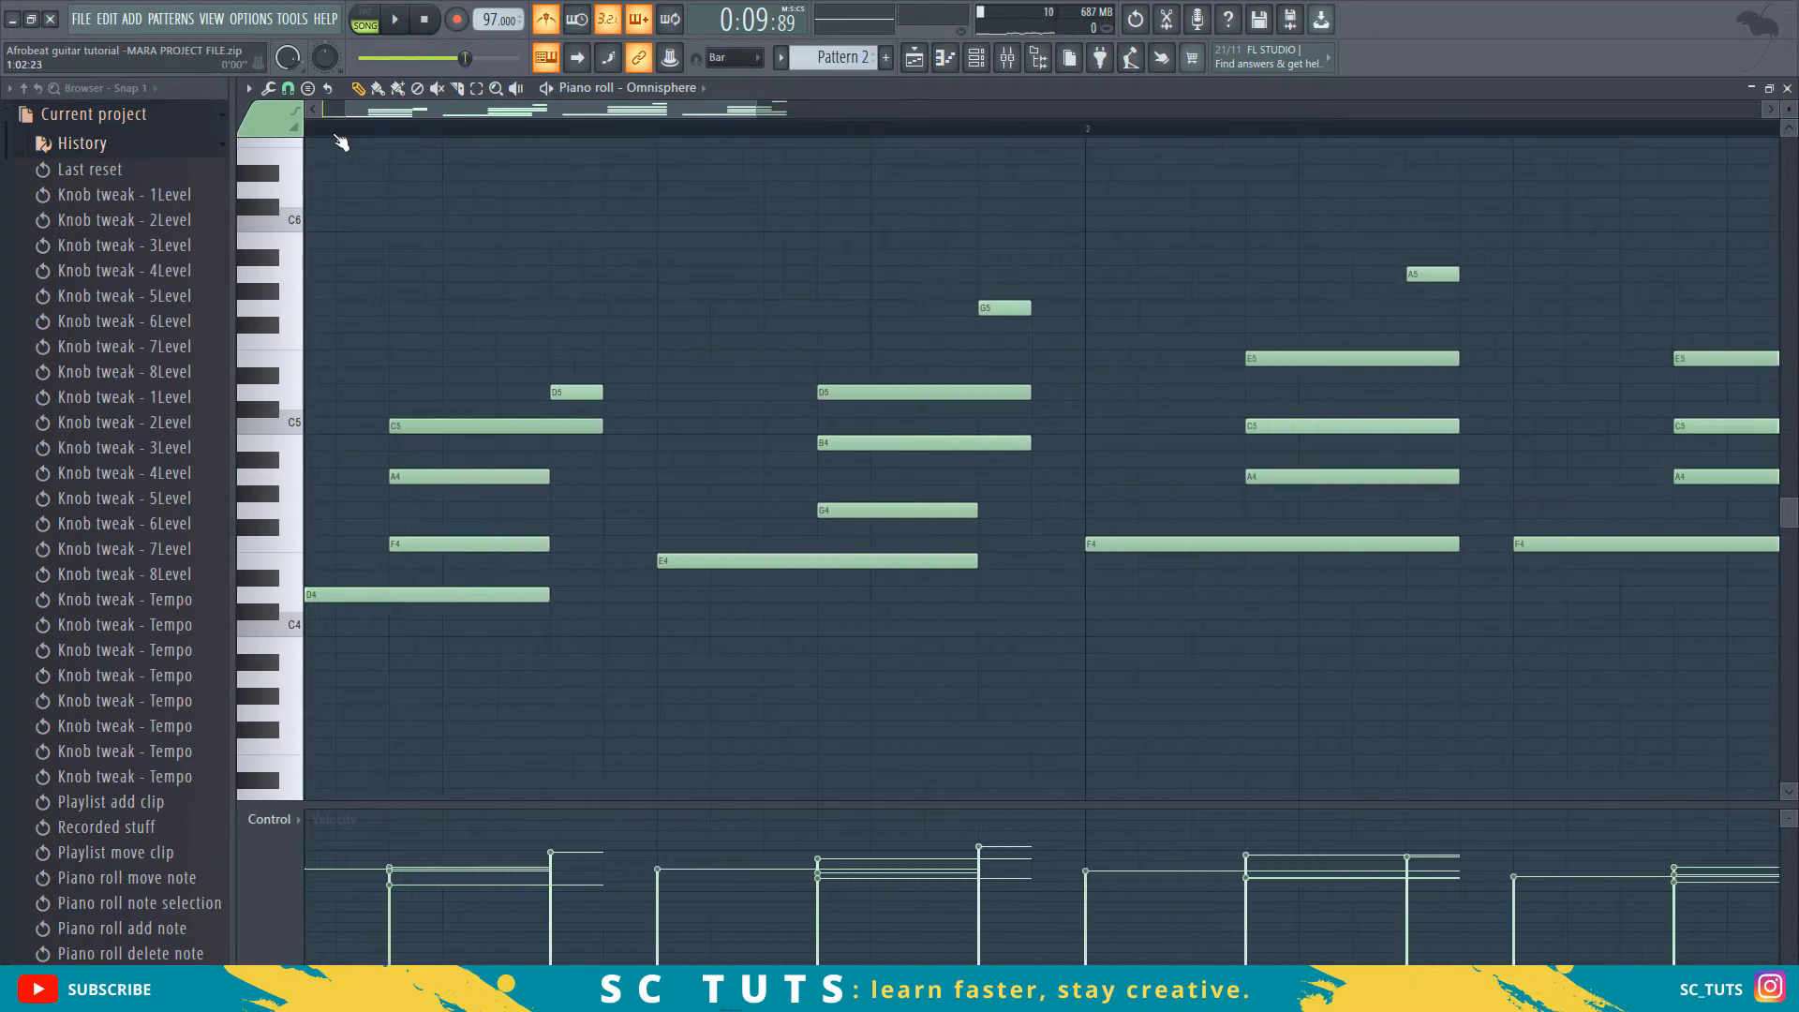
pyautogui.moveTo(393, 377); pyautogui.dragTo(563, 544)
pyautogui.click(829, 413)
pyautogui.moveTo(828, 412); pyautogui.dragTo(934, 543)
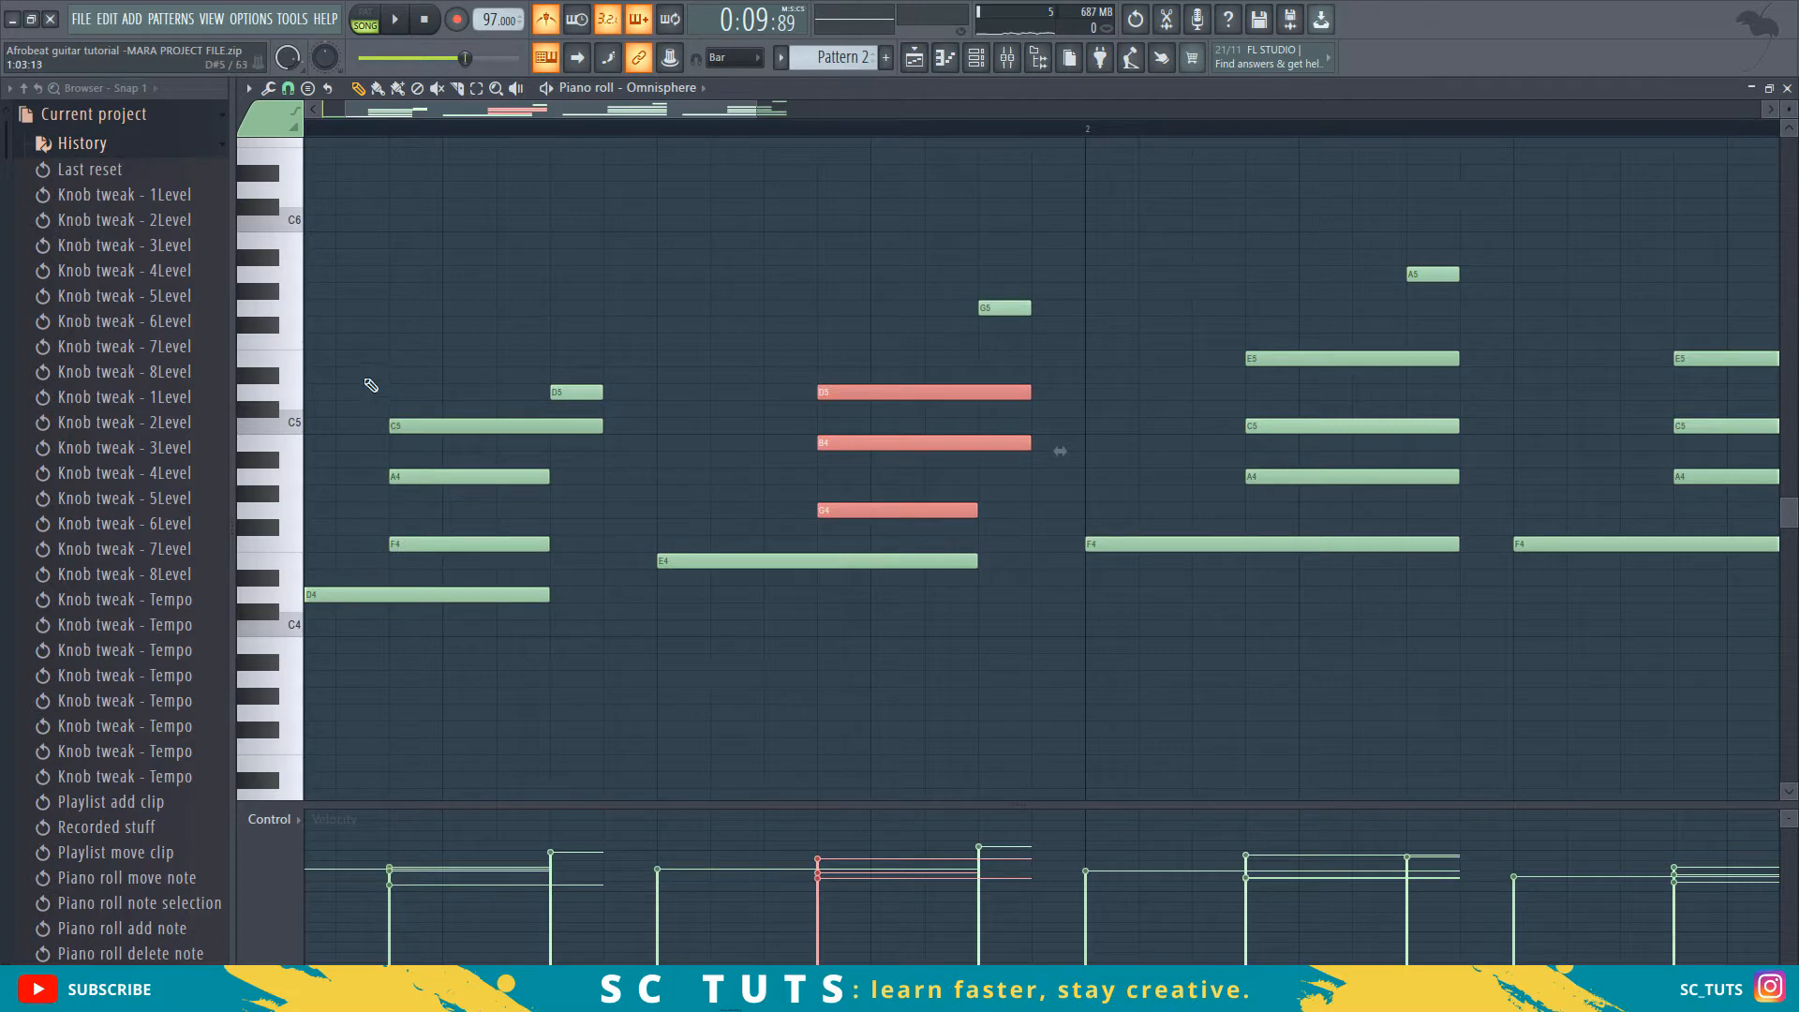
pyautogui.moveTo(357, 333); pyautogui.dragTo(544, 576)
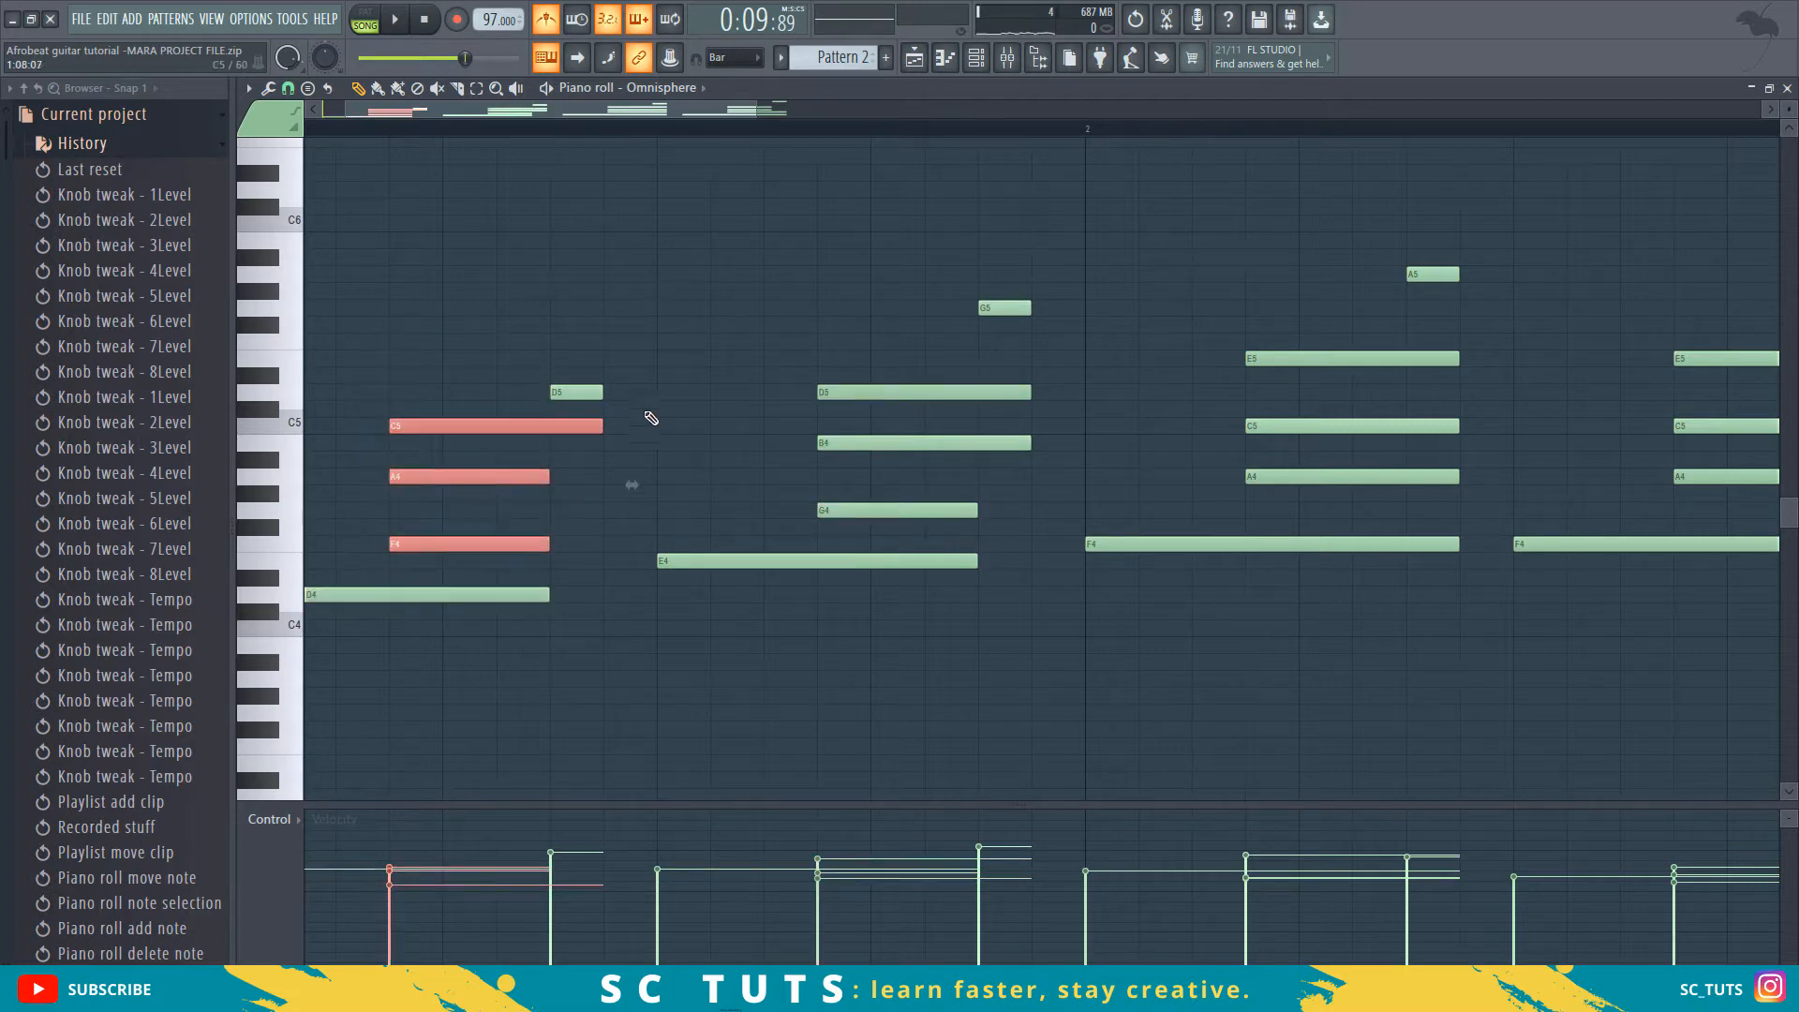
pyautogui.hotkey('ctrl', 'a')
pyautogui.click(839, 130)
# - Strum all four three-note chords with the Strumizer using a raised start time strength, leaving out the bass and single high notes
pyautogui.moveTo(390, 386); pyautogui.dragTo(491, 577)
pyautogui.keyDown('ctrl'); pyautogui.keyDown('shift'); pyautogui.moveTo(834, 356); pyautogui.dragTo(911, 510); pyautogui.keyUp('shift'); pyautogui.keyUp('ctrl')
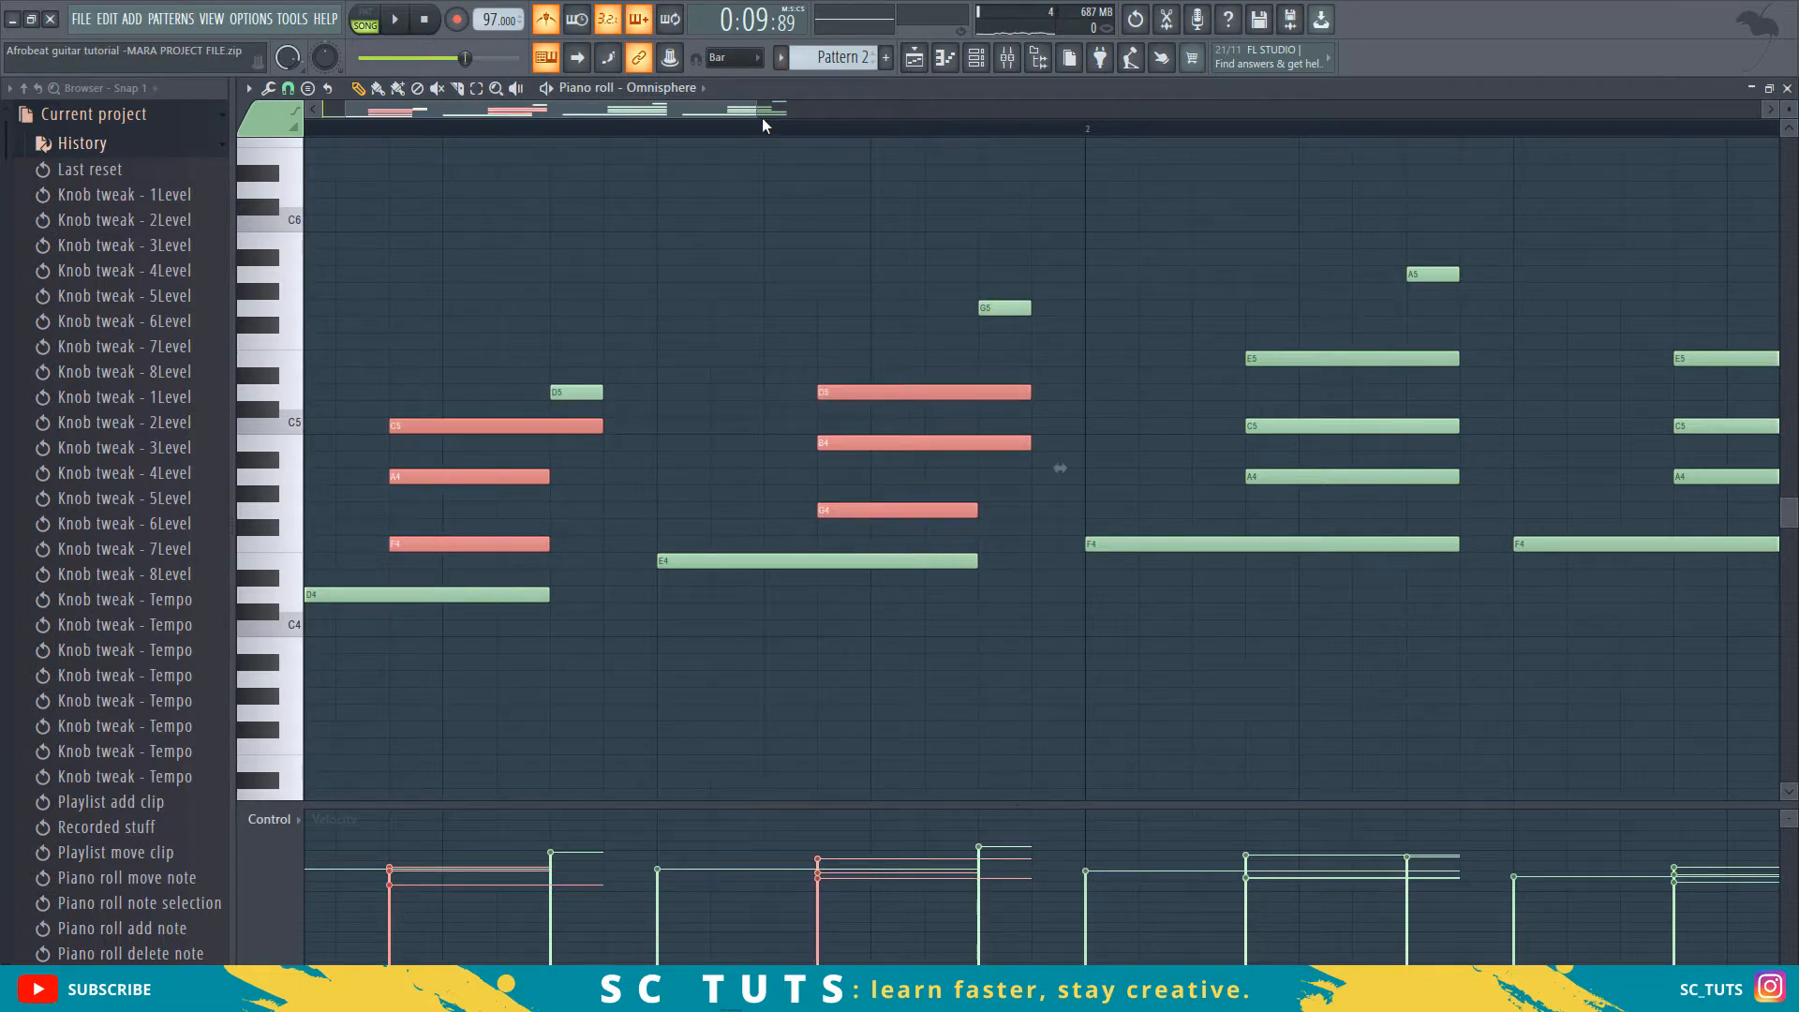
pyautogui.scroll(-3, 749, 133)
pyautogui.keyDown('ctrl'); pyautogui.keyDown('shift'); pyautogui.moveTo(891, 324); pyautogui.dragTo(917, 522); pyautogui.keyUp('shift'); pyautogui.keyUp('ctrl')
pyautogui.keyDown('ctrl'); pyautogui.keyDown('shift'); pyautogui.moveTo(1122, 324); pyautogui.dragTo(1155, 516); pyautogui.keyUp('shift'); pyautogui.keyUp('ctrl')
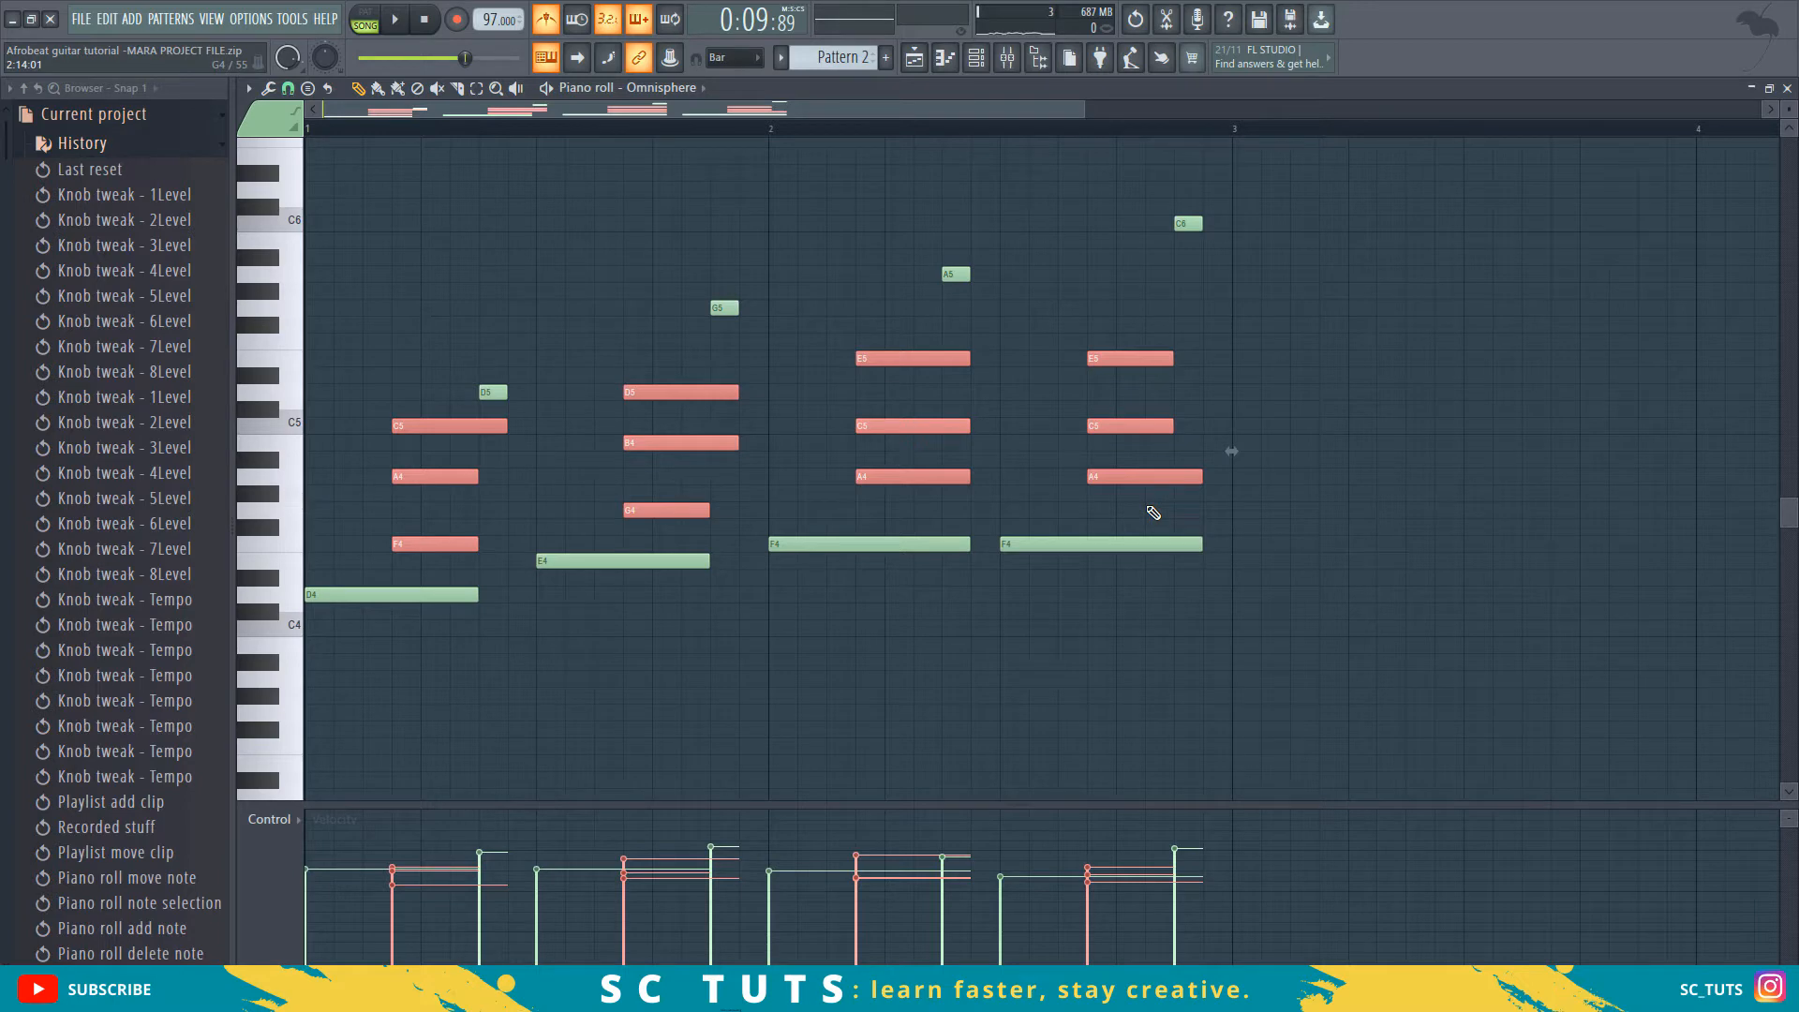
pyautogui.hotkey('alt', 's')
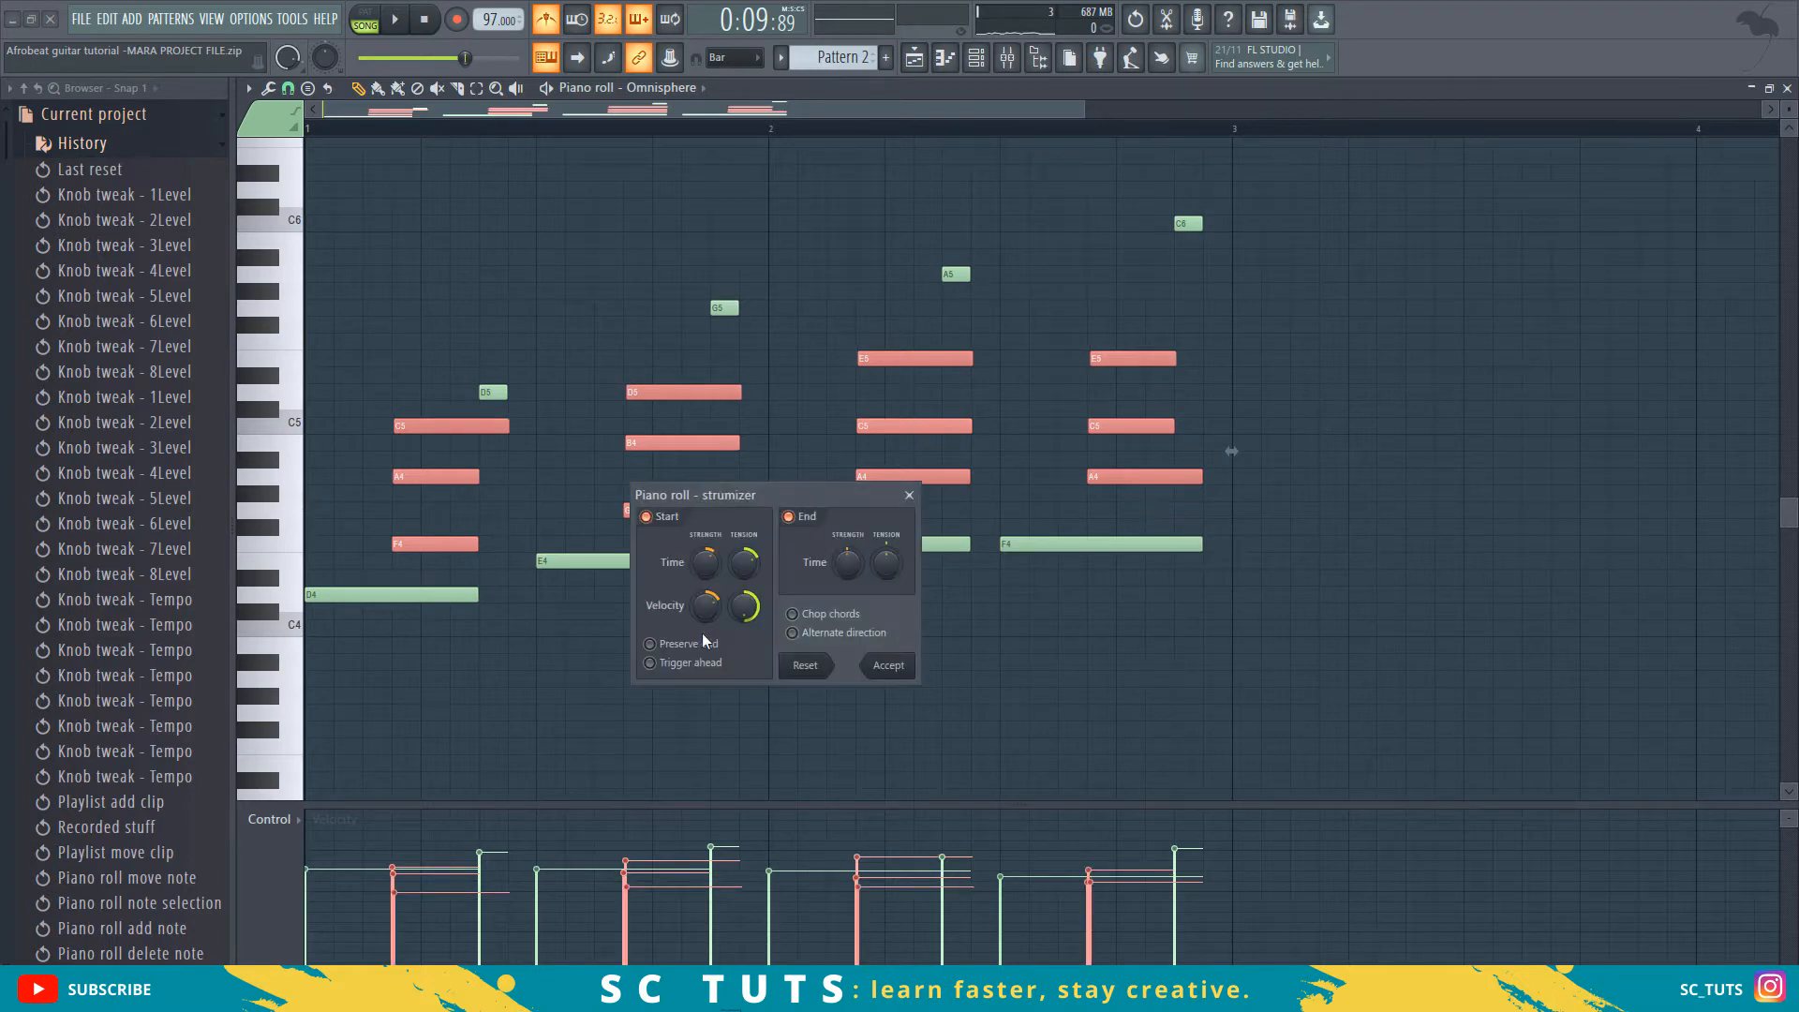
pyautogui.moveTo(700, 563); pyautogui.dragTo(700, 548)
pyautogui.press('space')
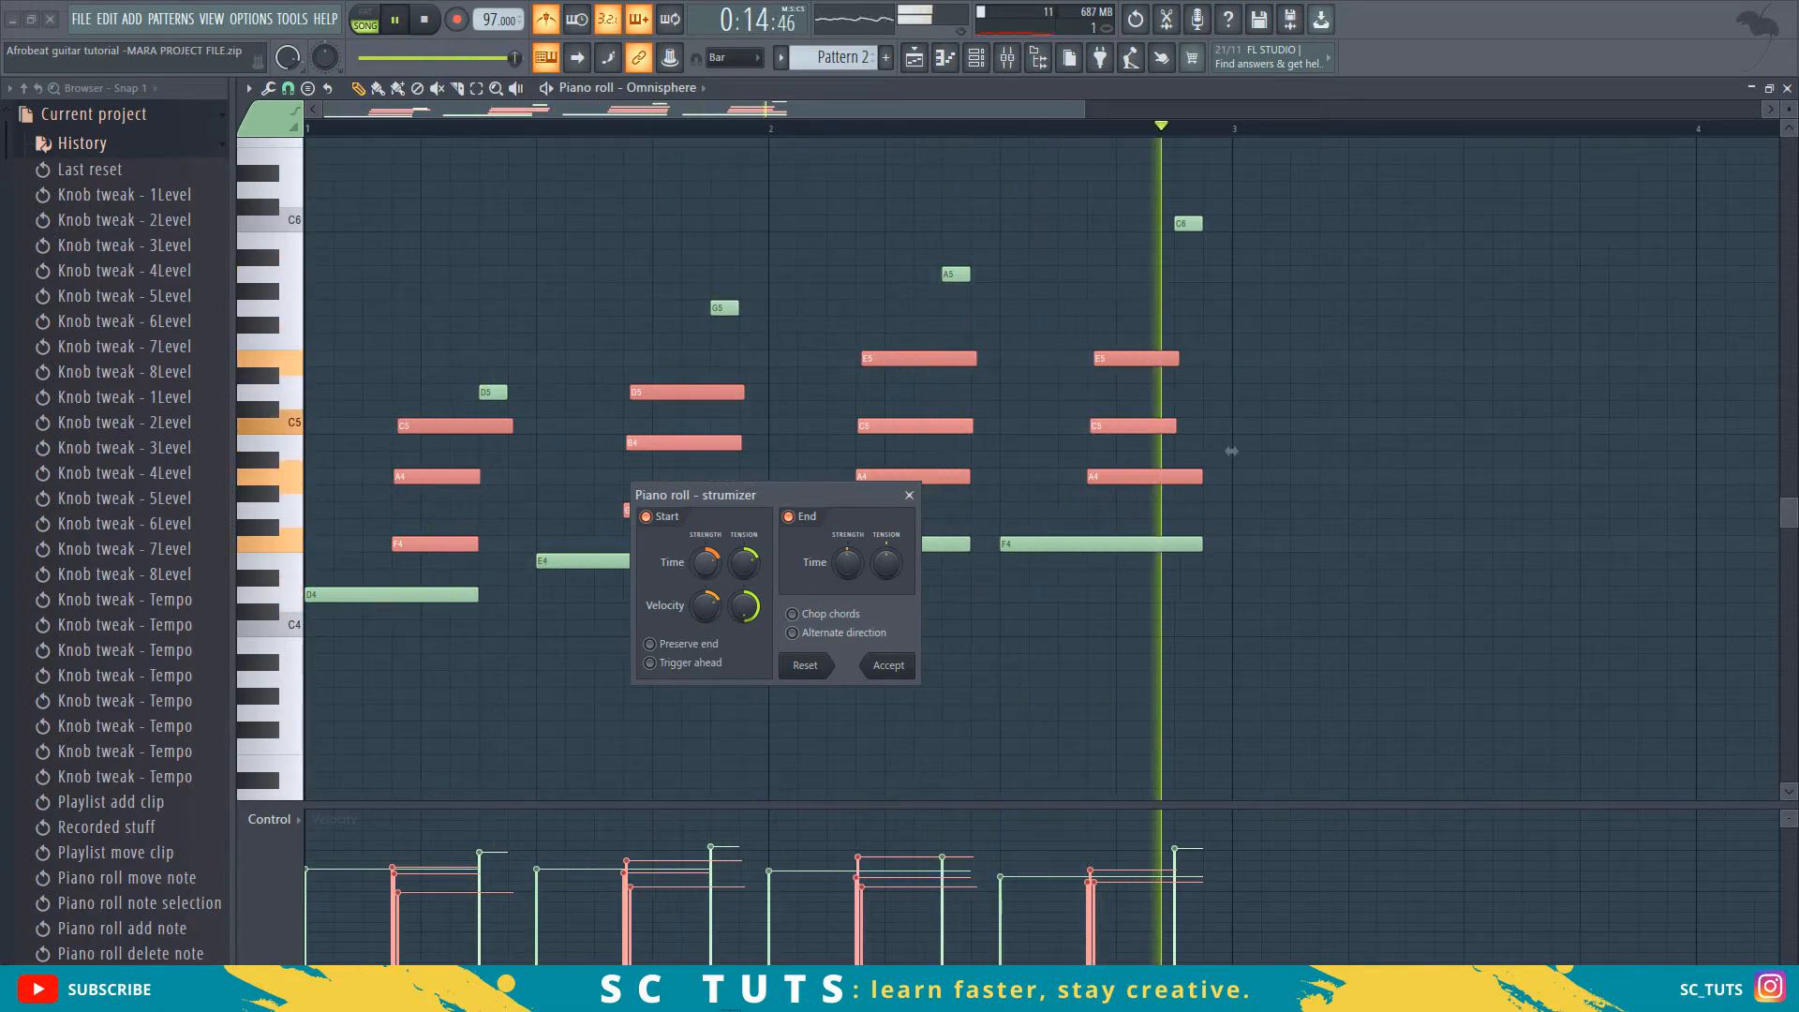
pyautogui.click(888, 666)
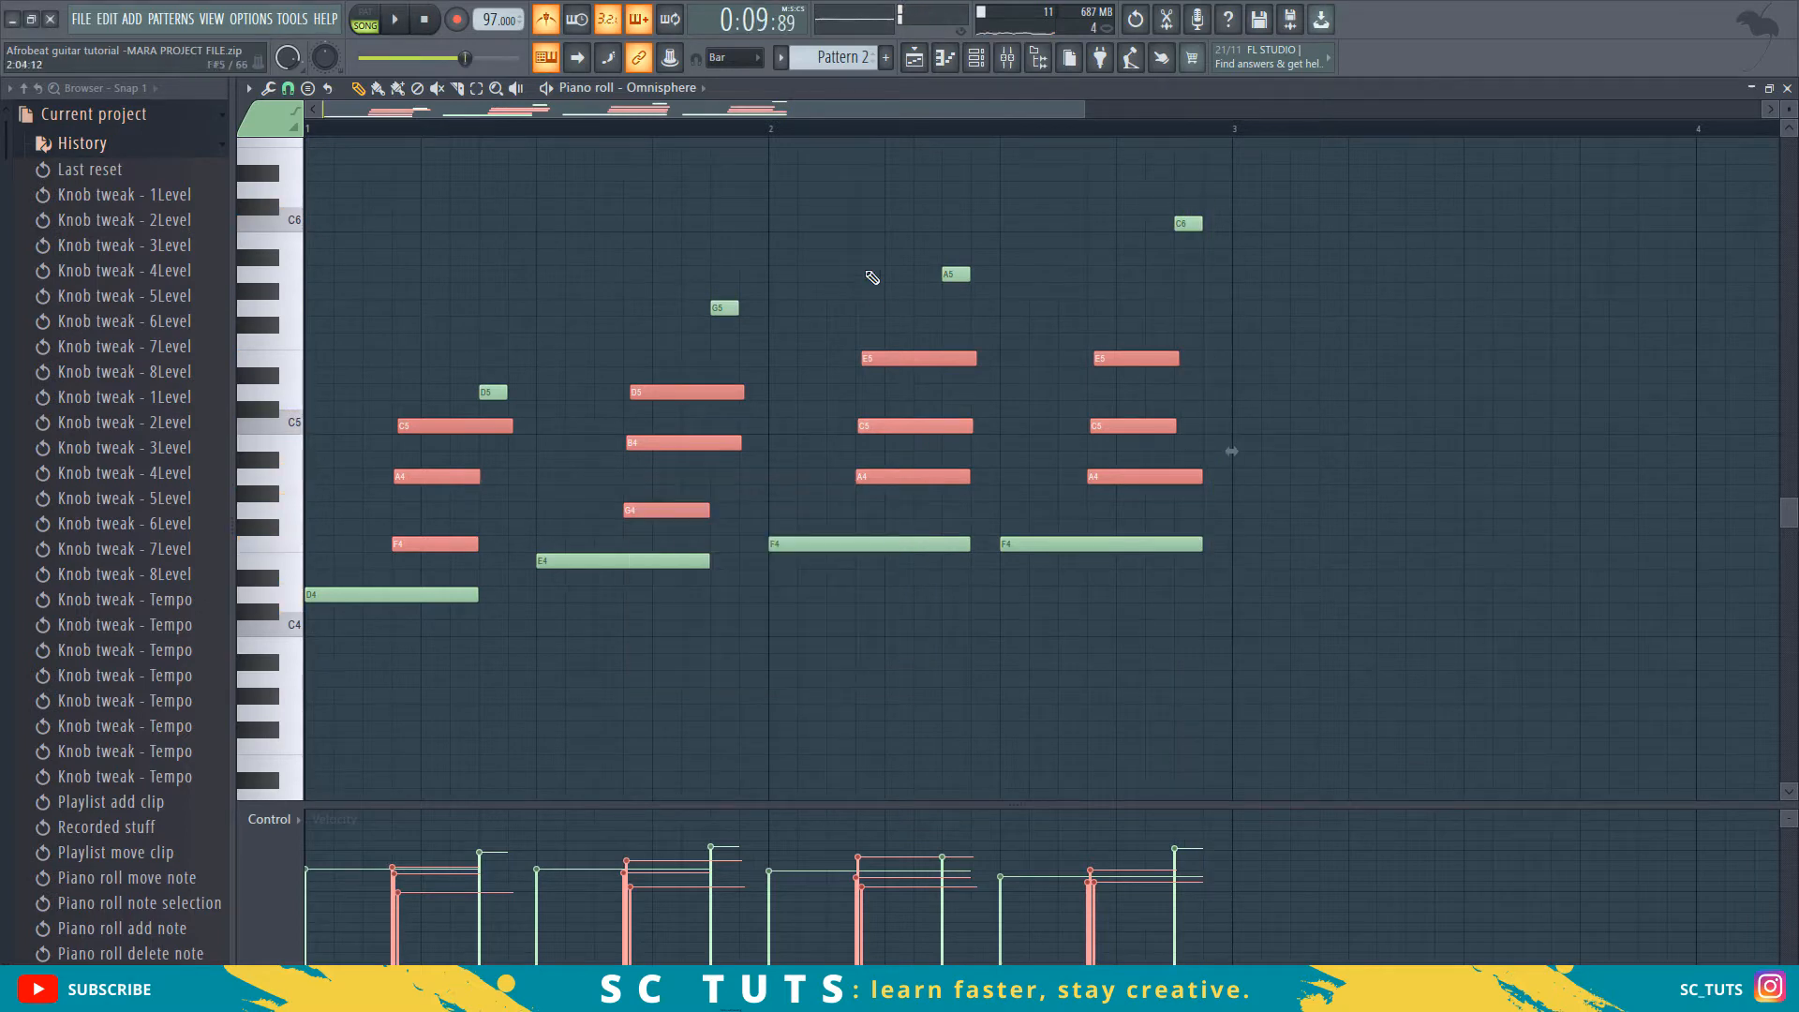
# - Move the Pattern 2 clip to bar 9 in the playlist and repeat Pattern 1 to fill bars 1 to 8
pyautogui.click(917, 61)
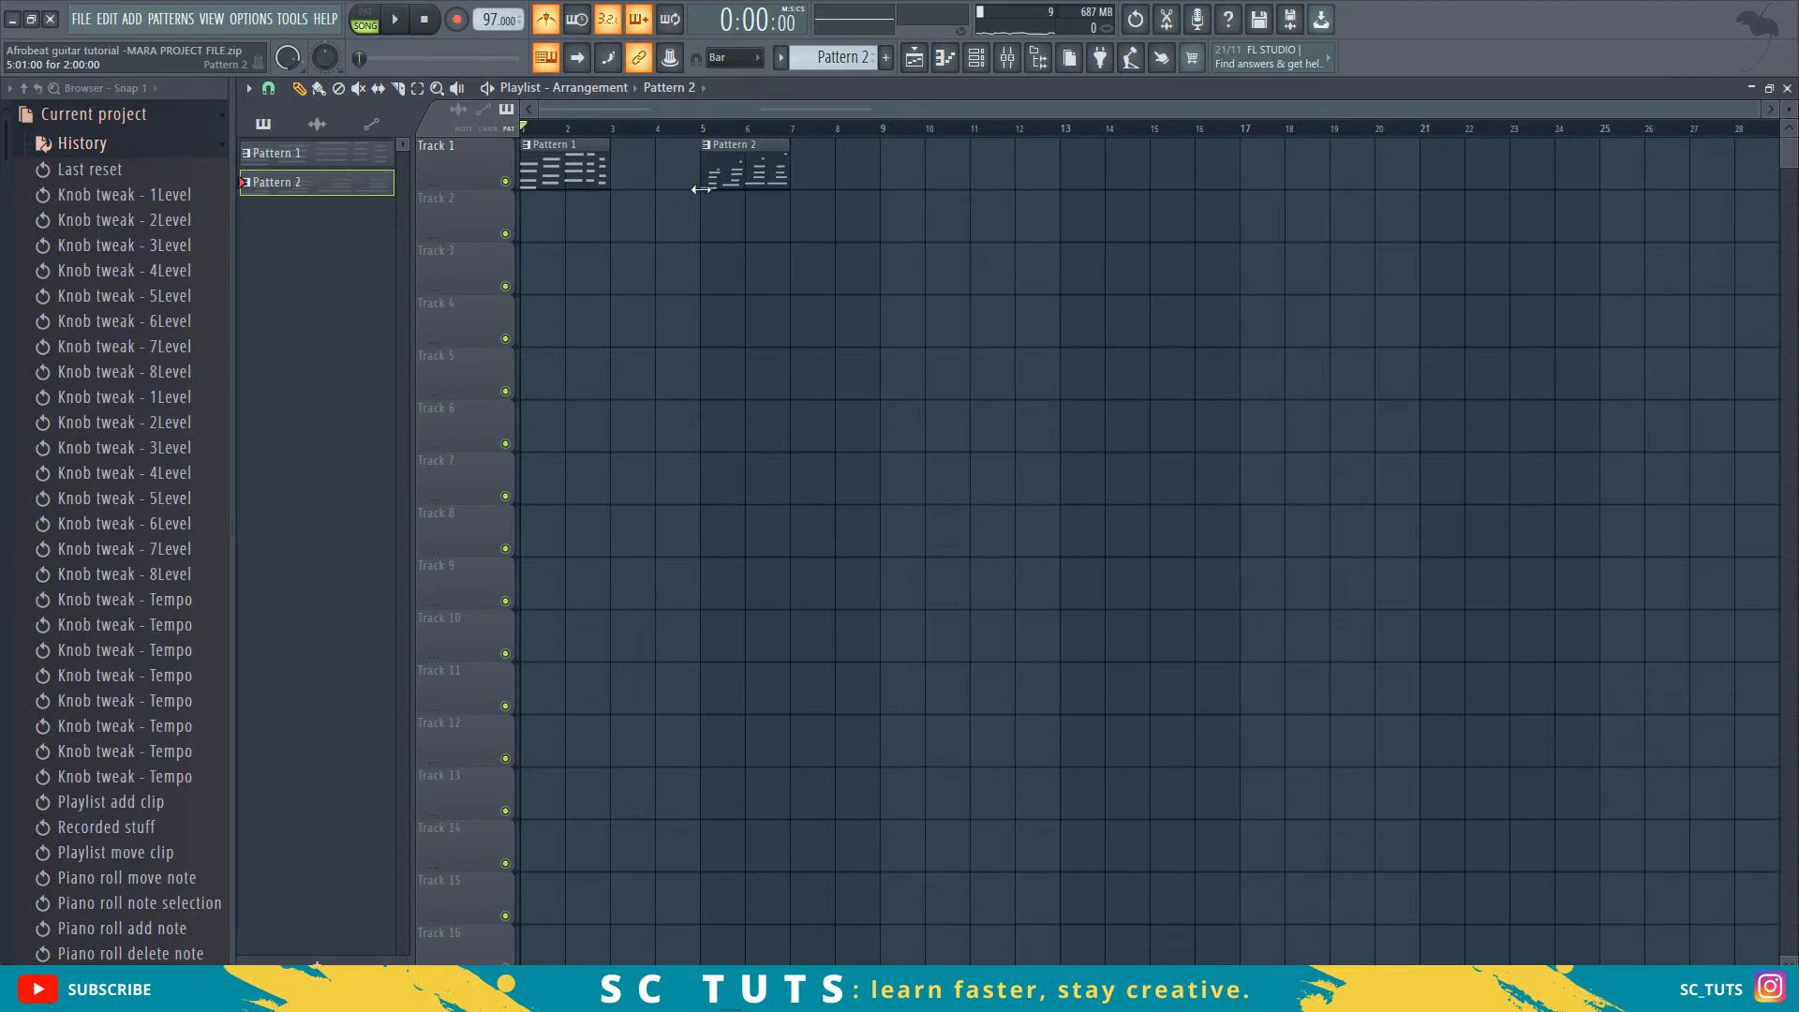
pyautogui.moveTo(756, 172); pyautogui.dragTo(925, 155)
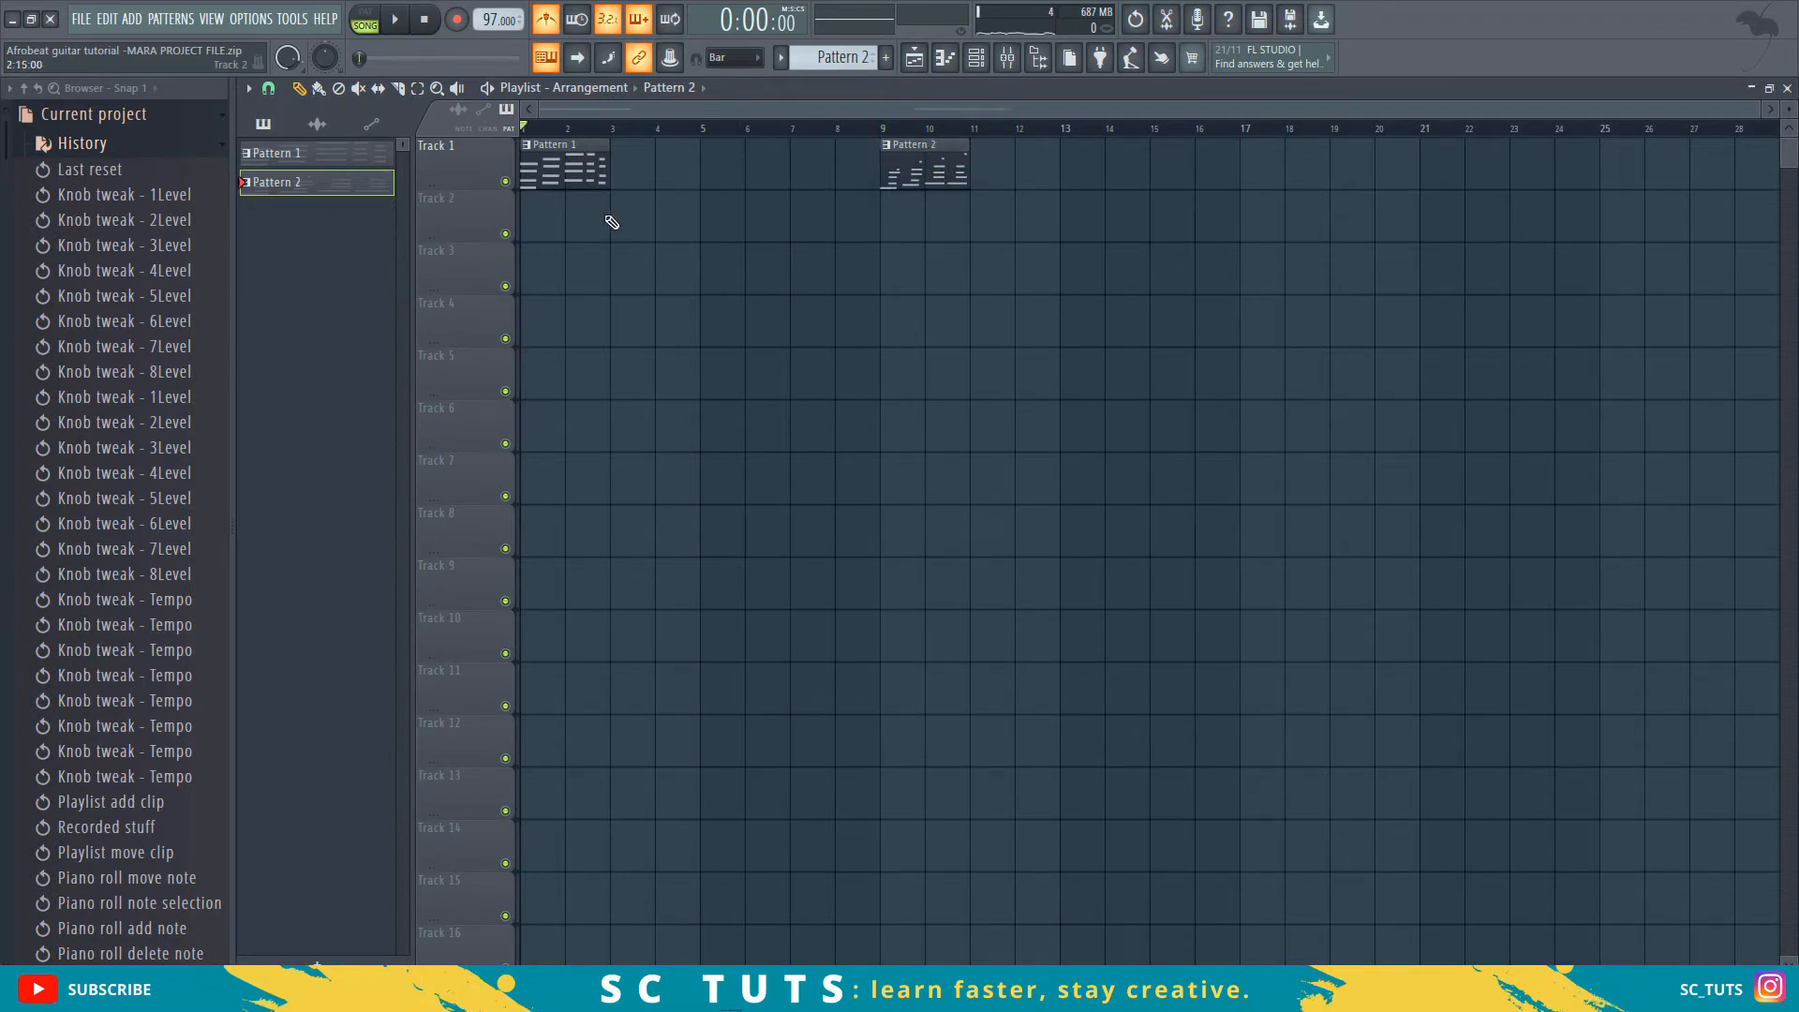
pyautogui.click(566, 157)
pyautogui.hotkey('ctrl', 'b')
pyautogui.hotkey('ctrl', 'b')
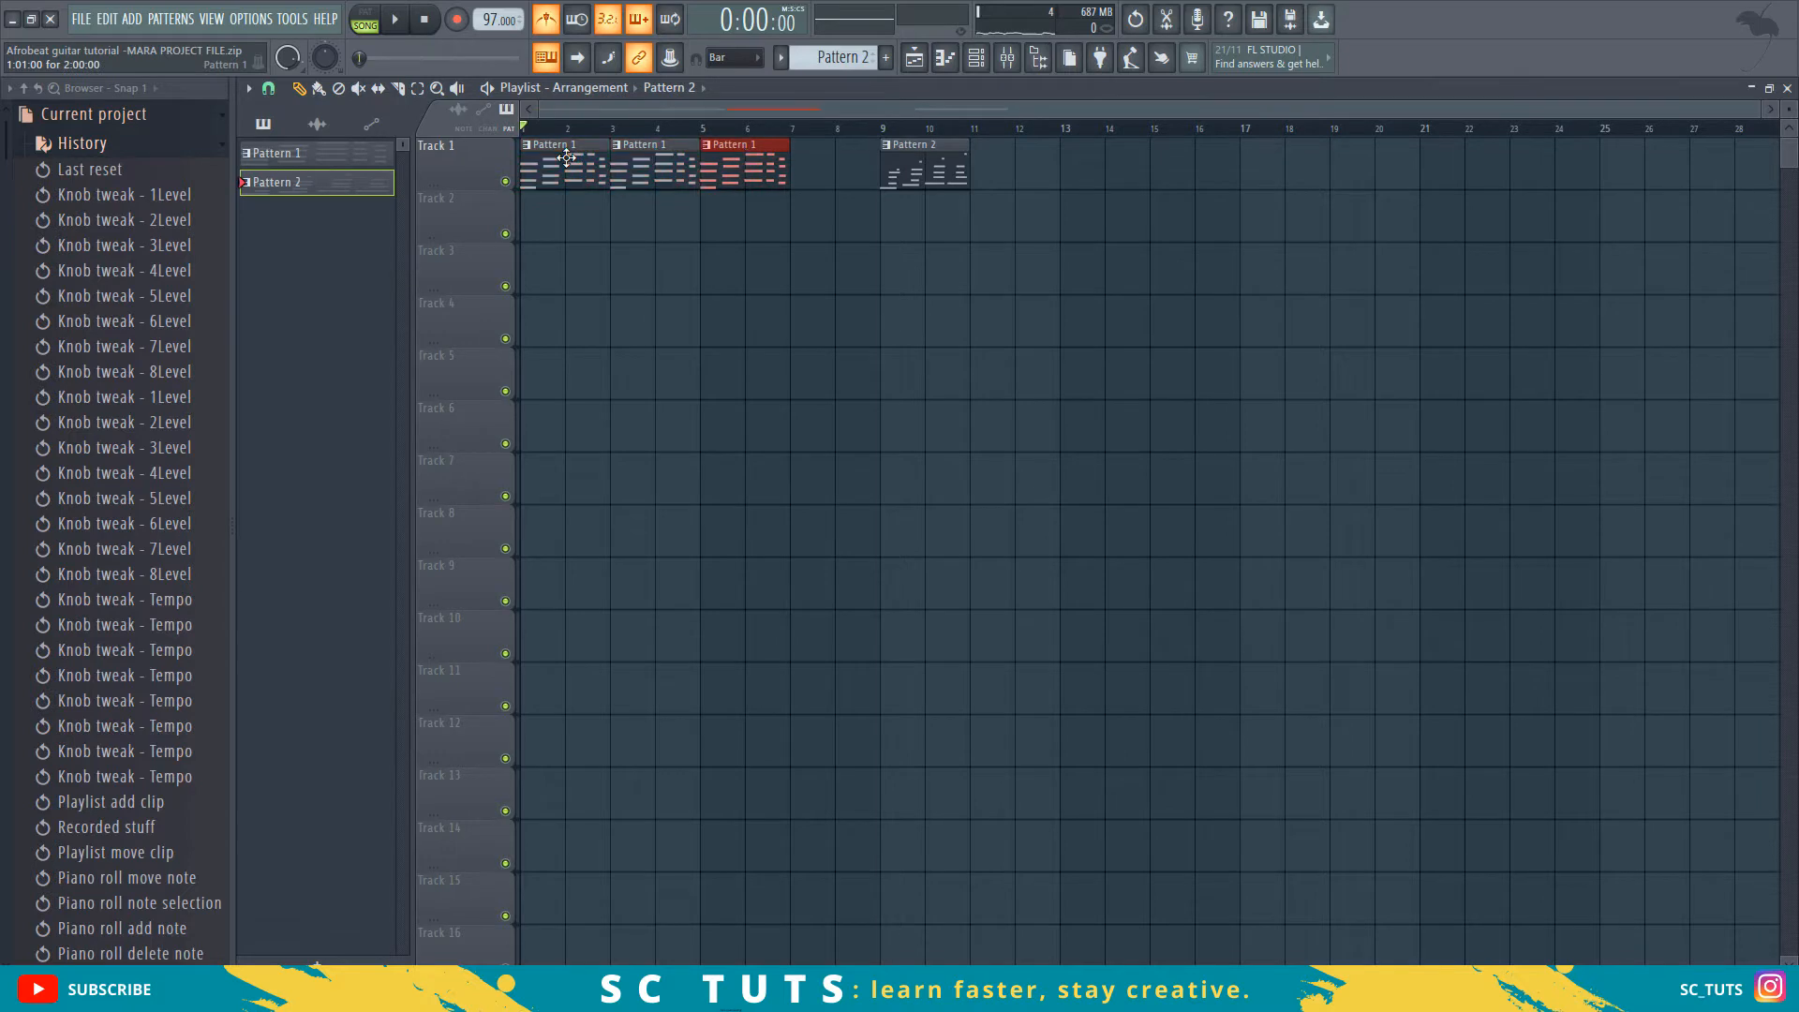
pyautogui.hotkey('ctrl', 'b')
# - Duplicate the Pattern 2 clip three times on Track 1 to fill bars 9 to 16
pyautogui.click(923, 165)
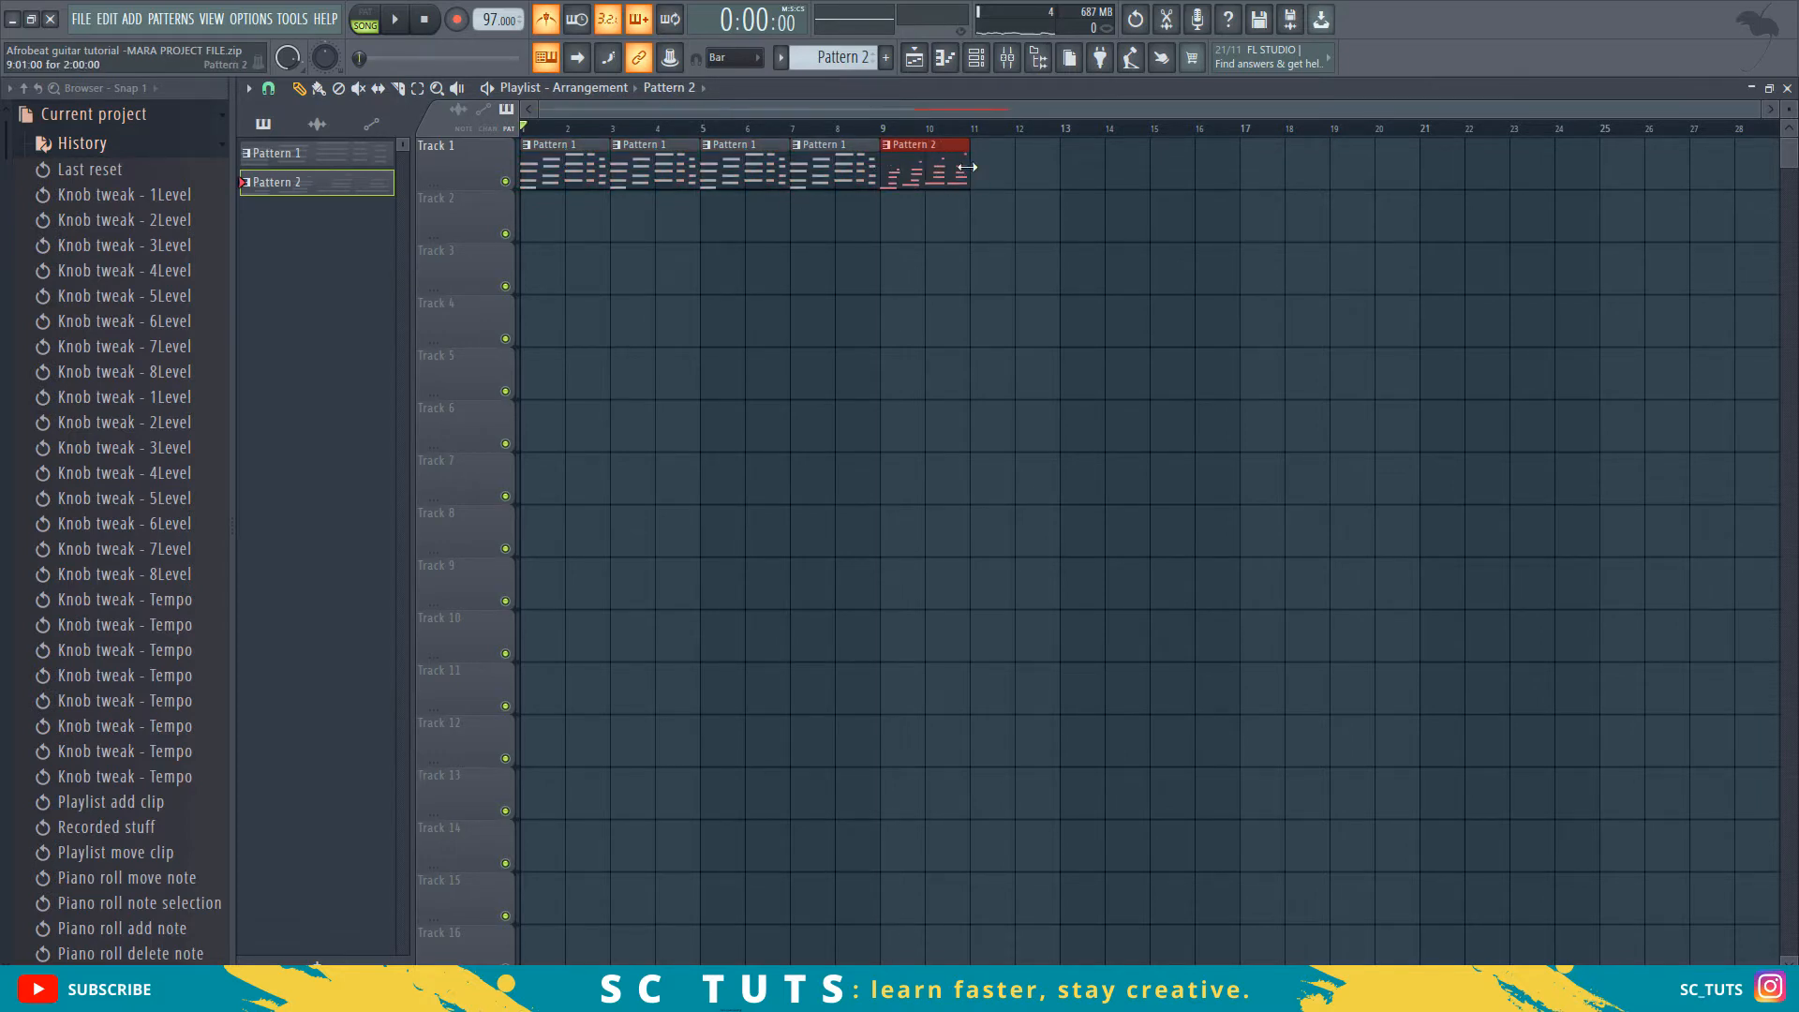
pyautogui.hotkey('ctrl', 'b')
pyautogui.hotkey('ctrl', 'b')
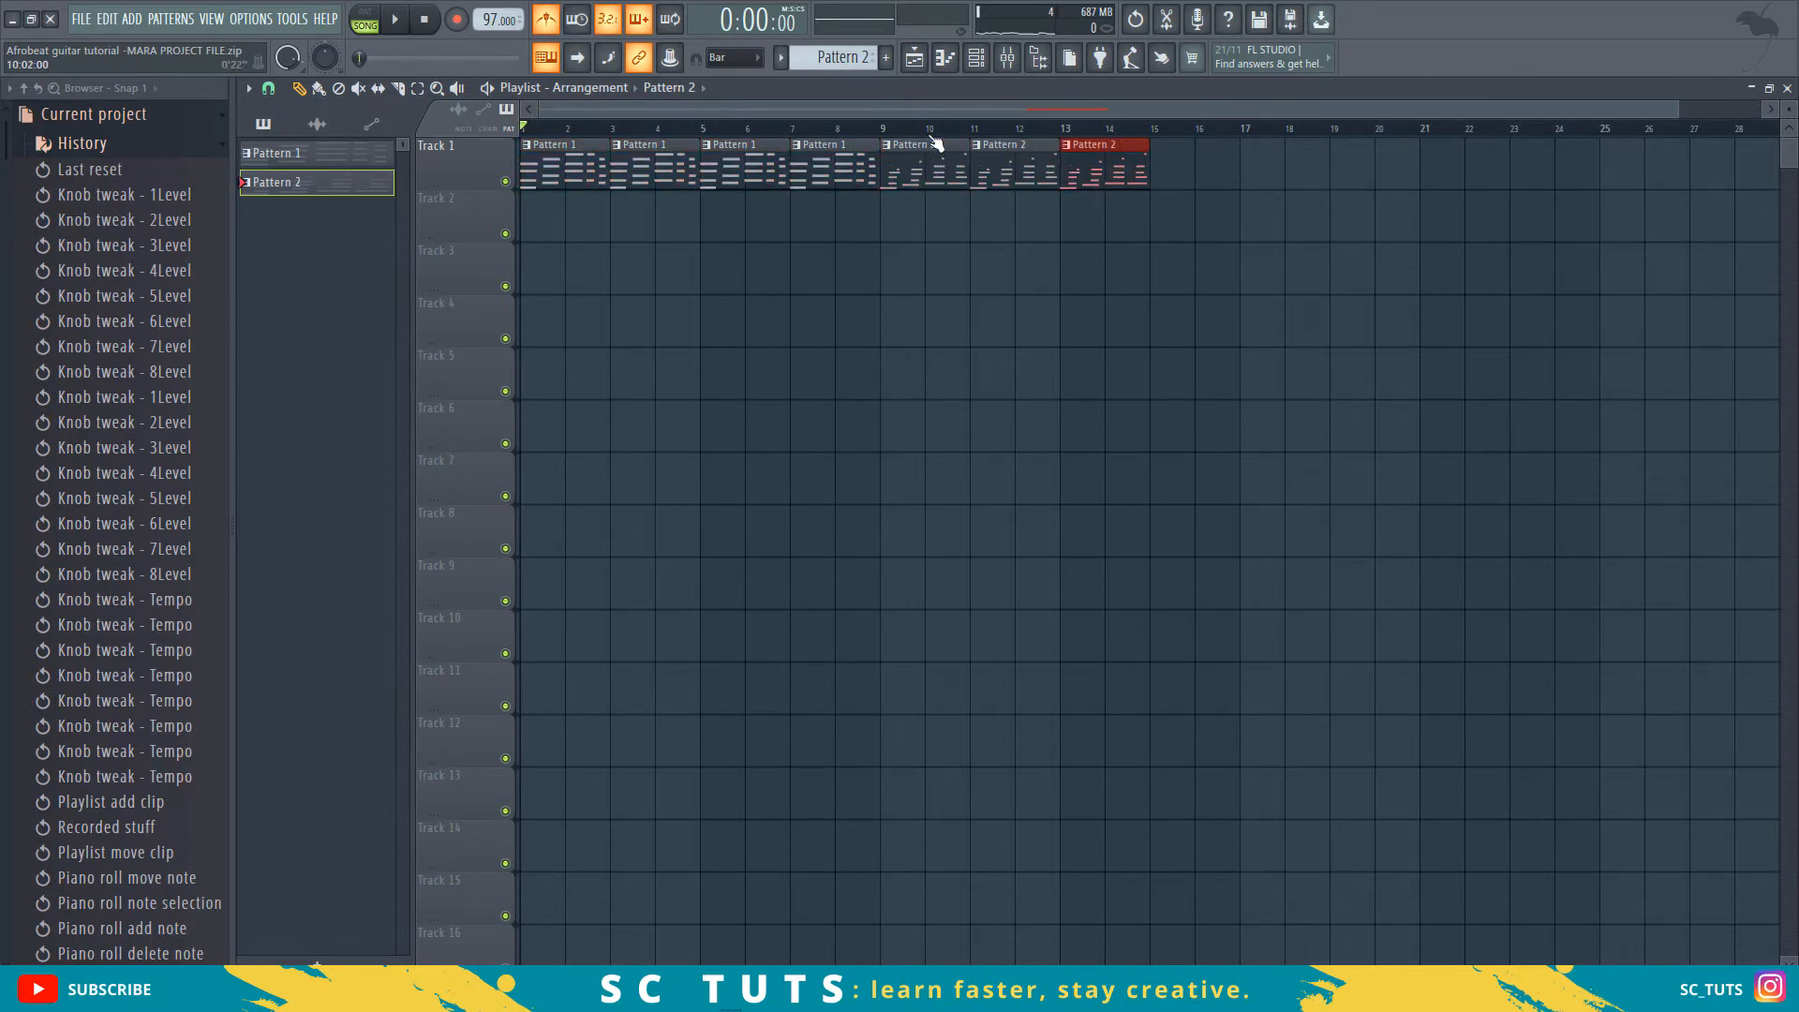
pyautogui.hotkey('ctrl', 'b')
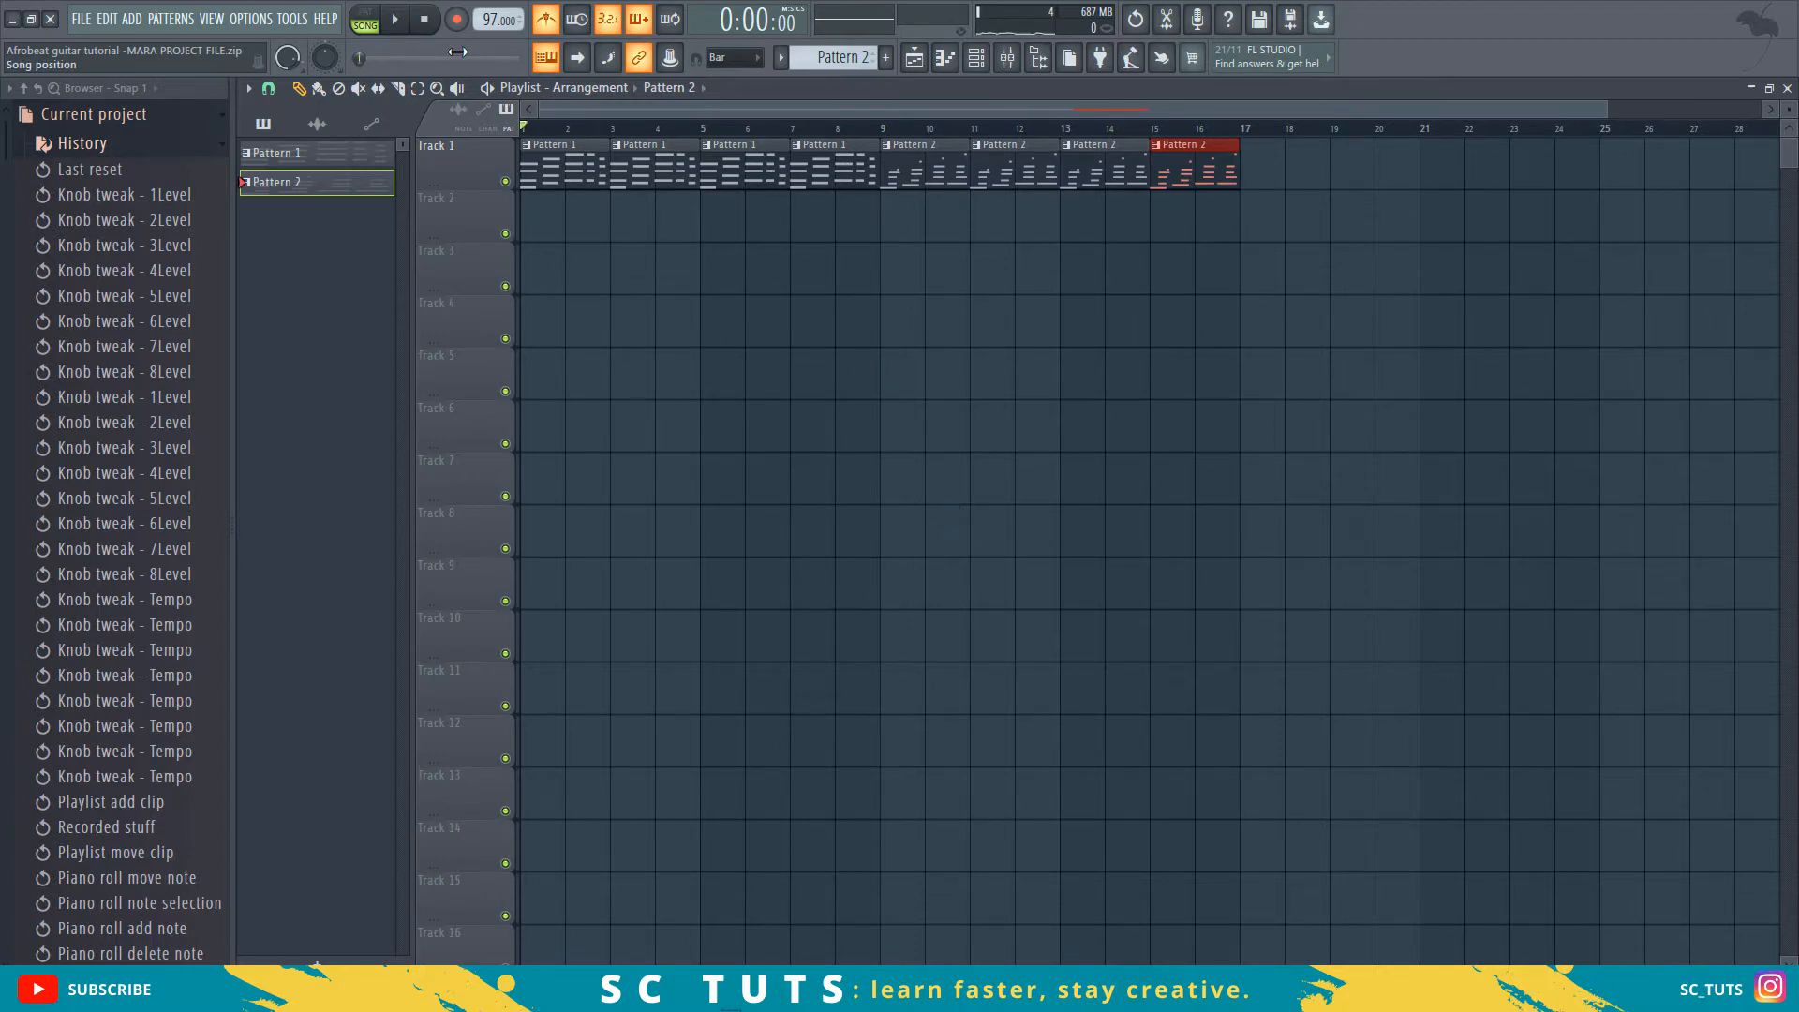
# - Play the arrangement from the start, and again from bar 7, to hear Pattern 1 change into Pattern 2
pyautogui.press('space')
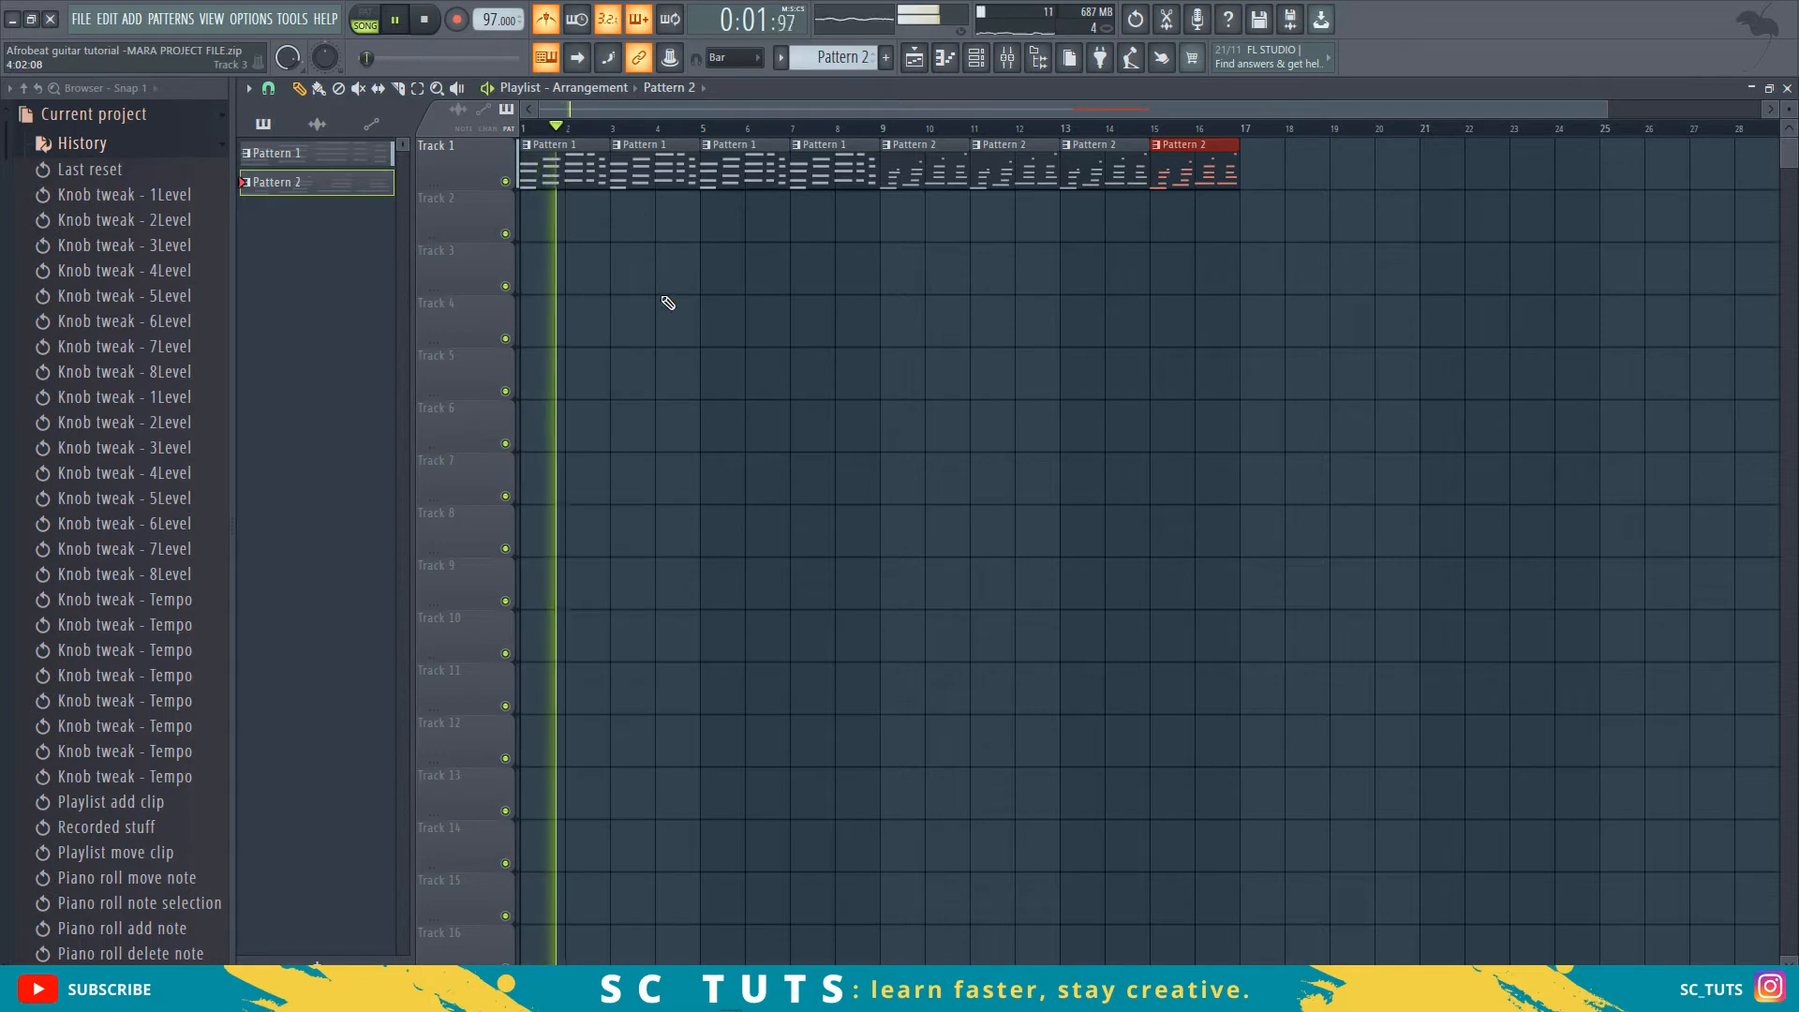
pyautogui.press('space')
pyautogui.click(791, 129)
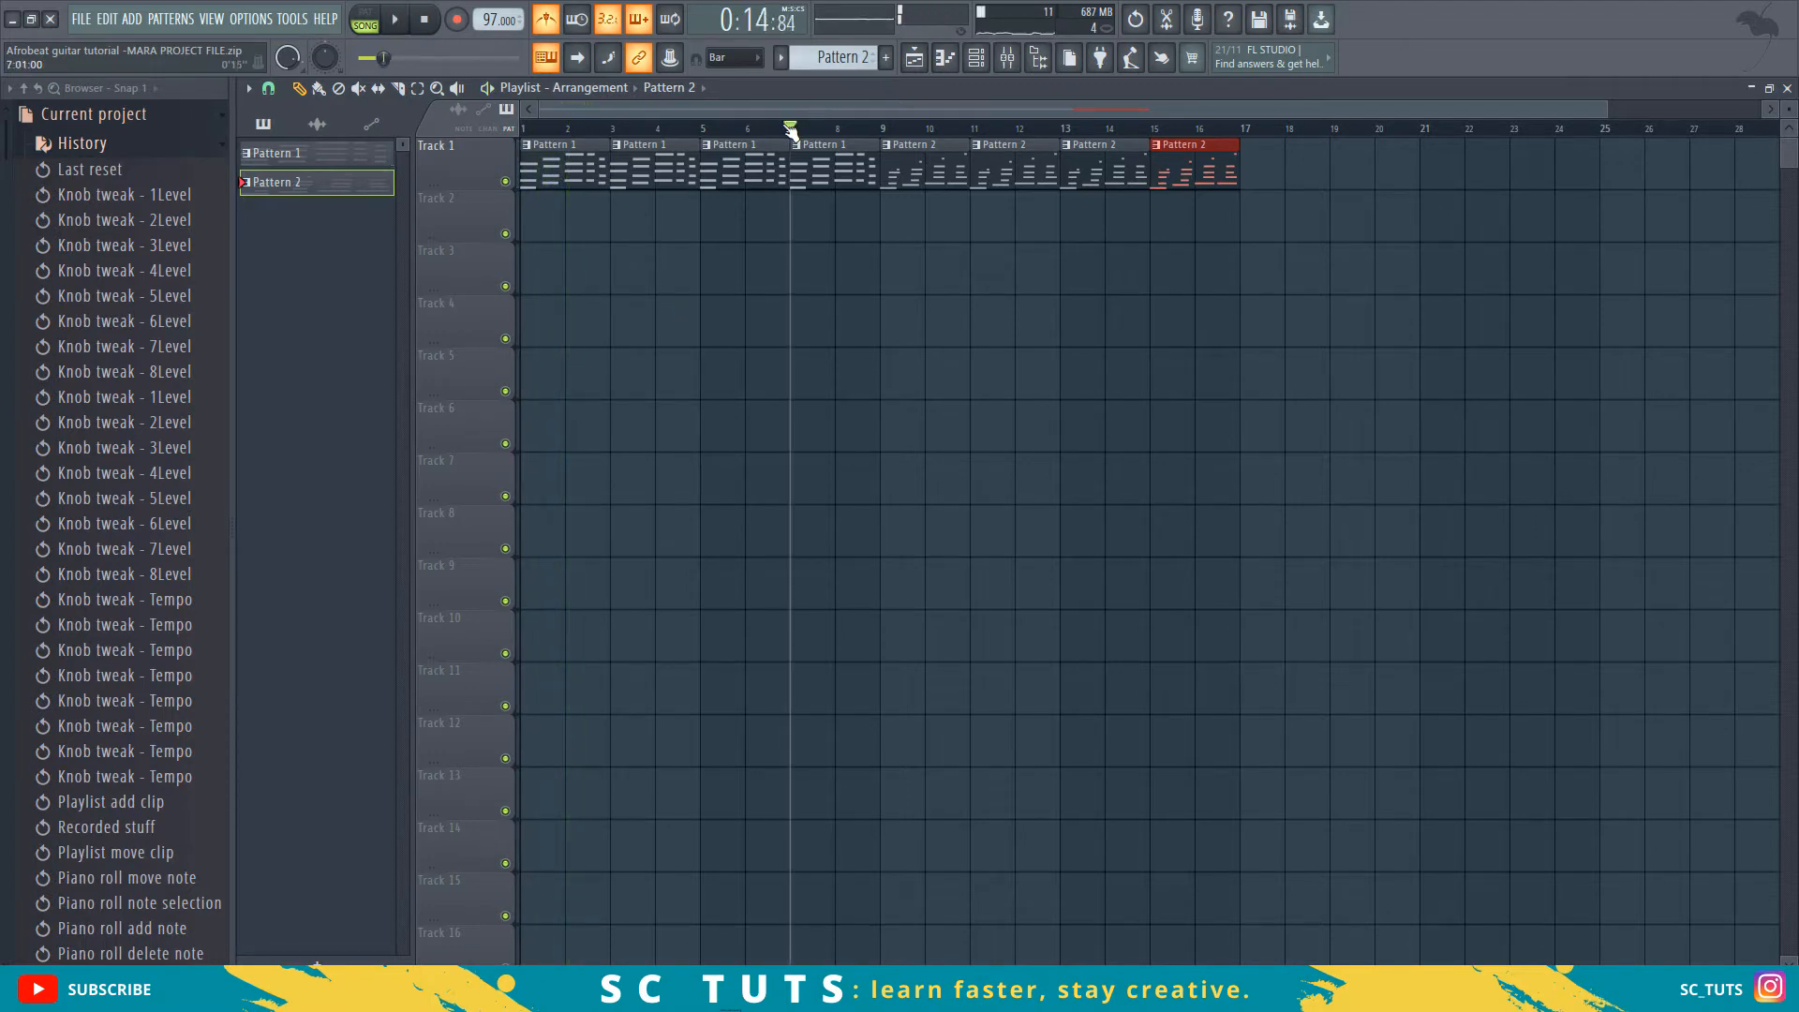
pyautogui.press('space')
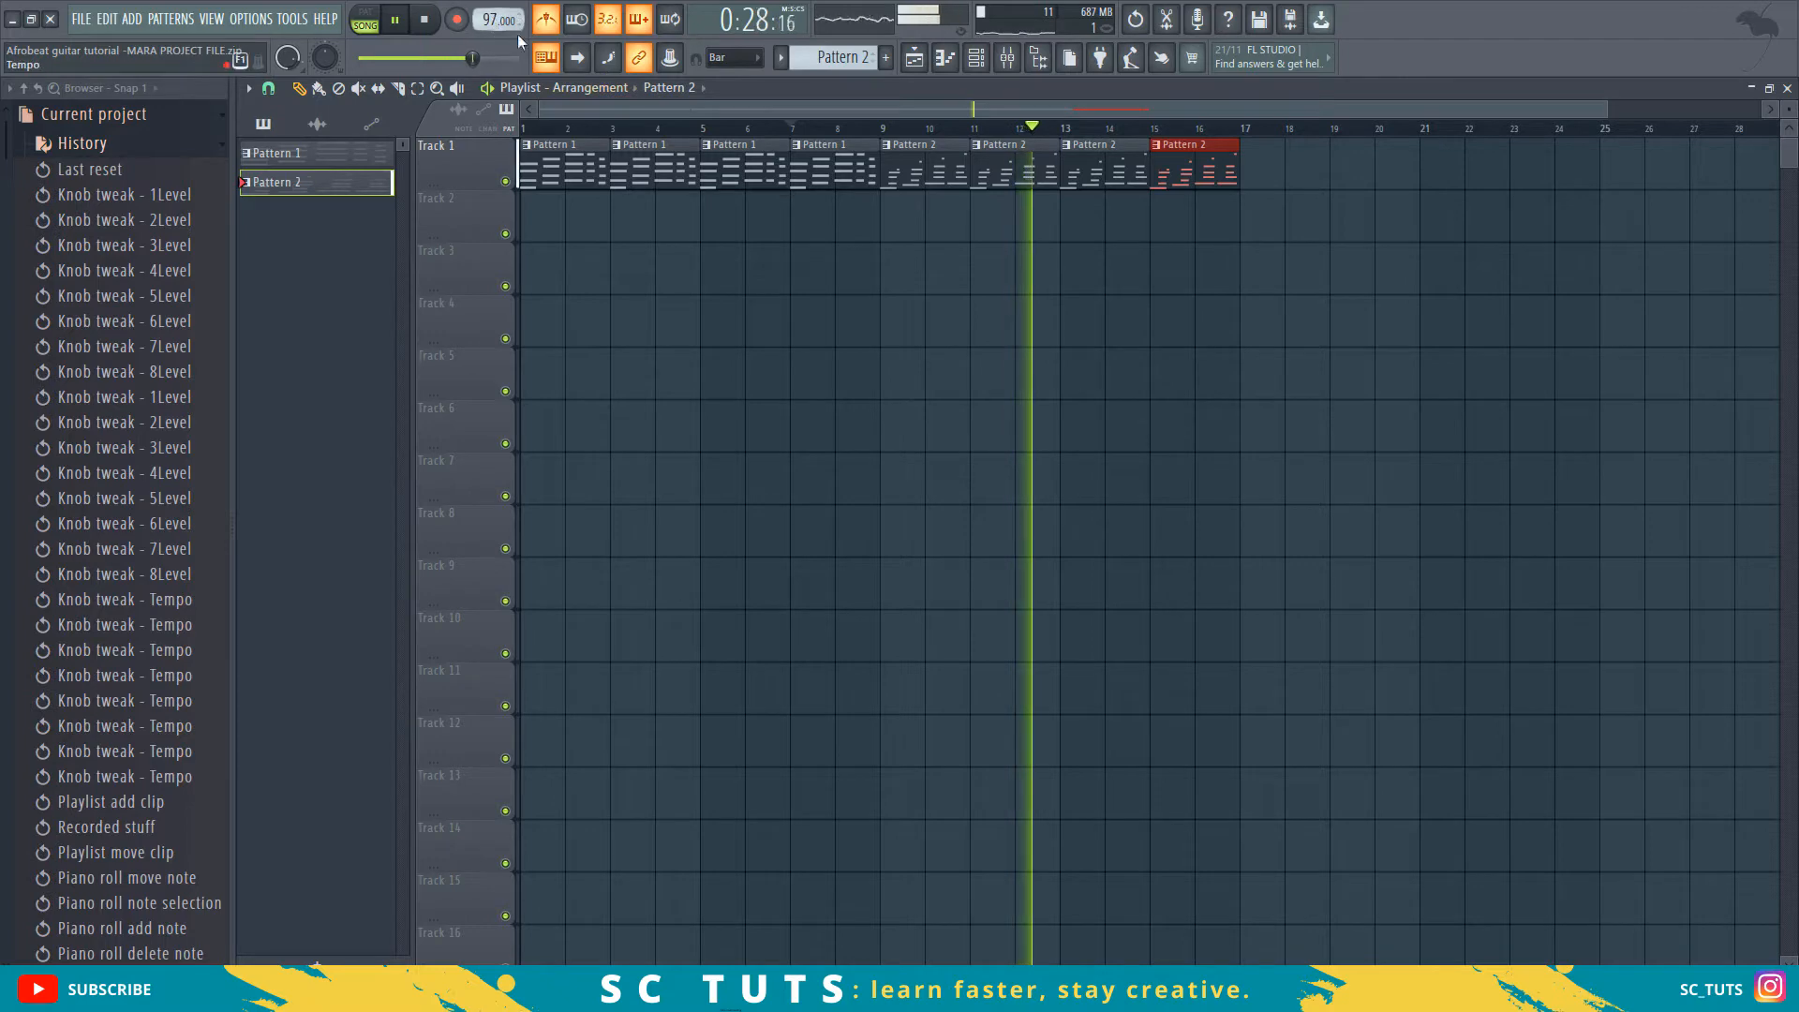
# - Return the song to its start and audition the loaded drum samples and the 110 African Shaker 01 in the channel rack
pyautogui.press('space')
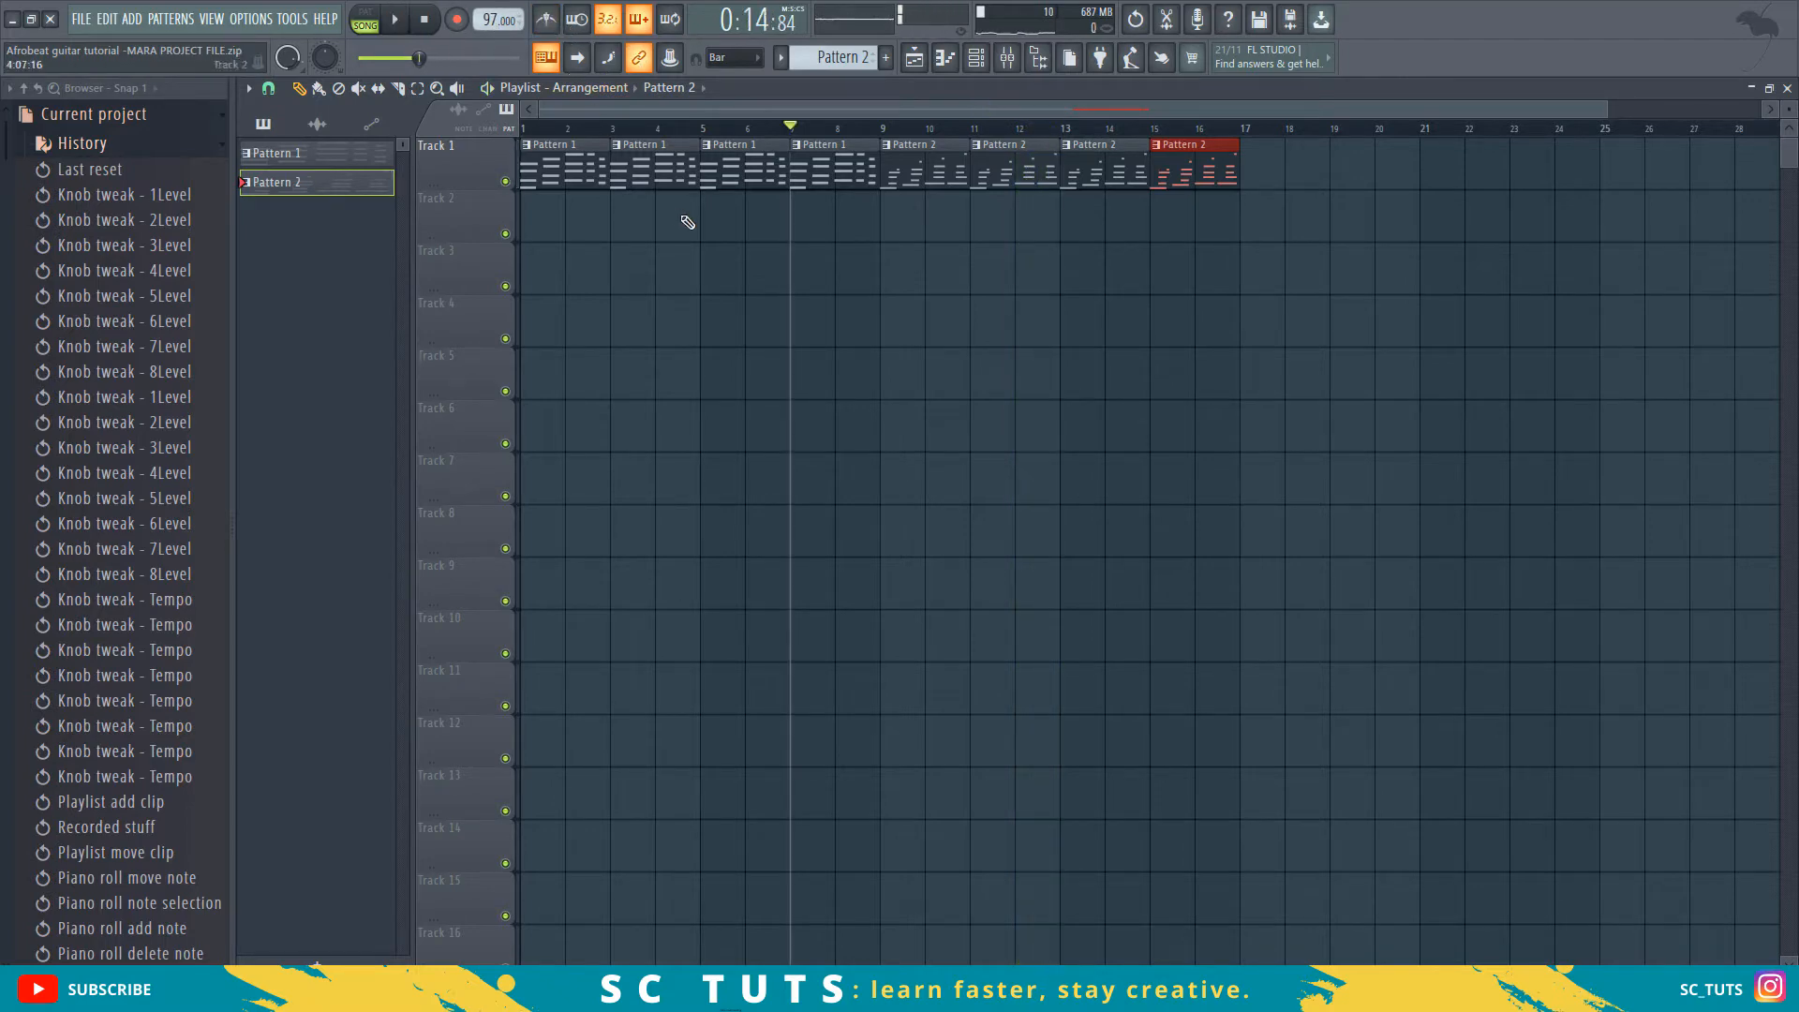
pyautogui.press('Home')
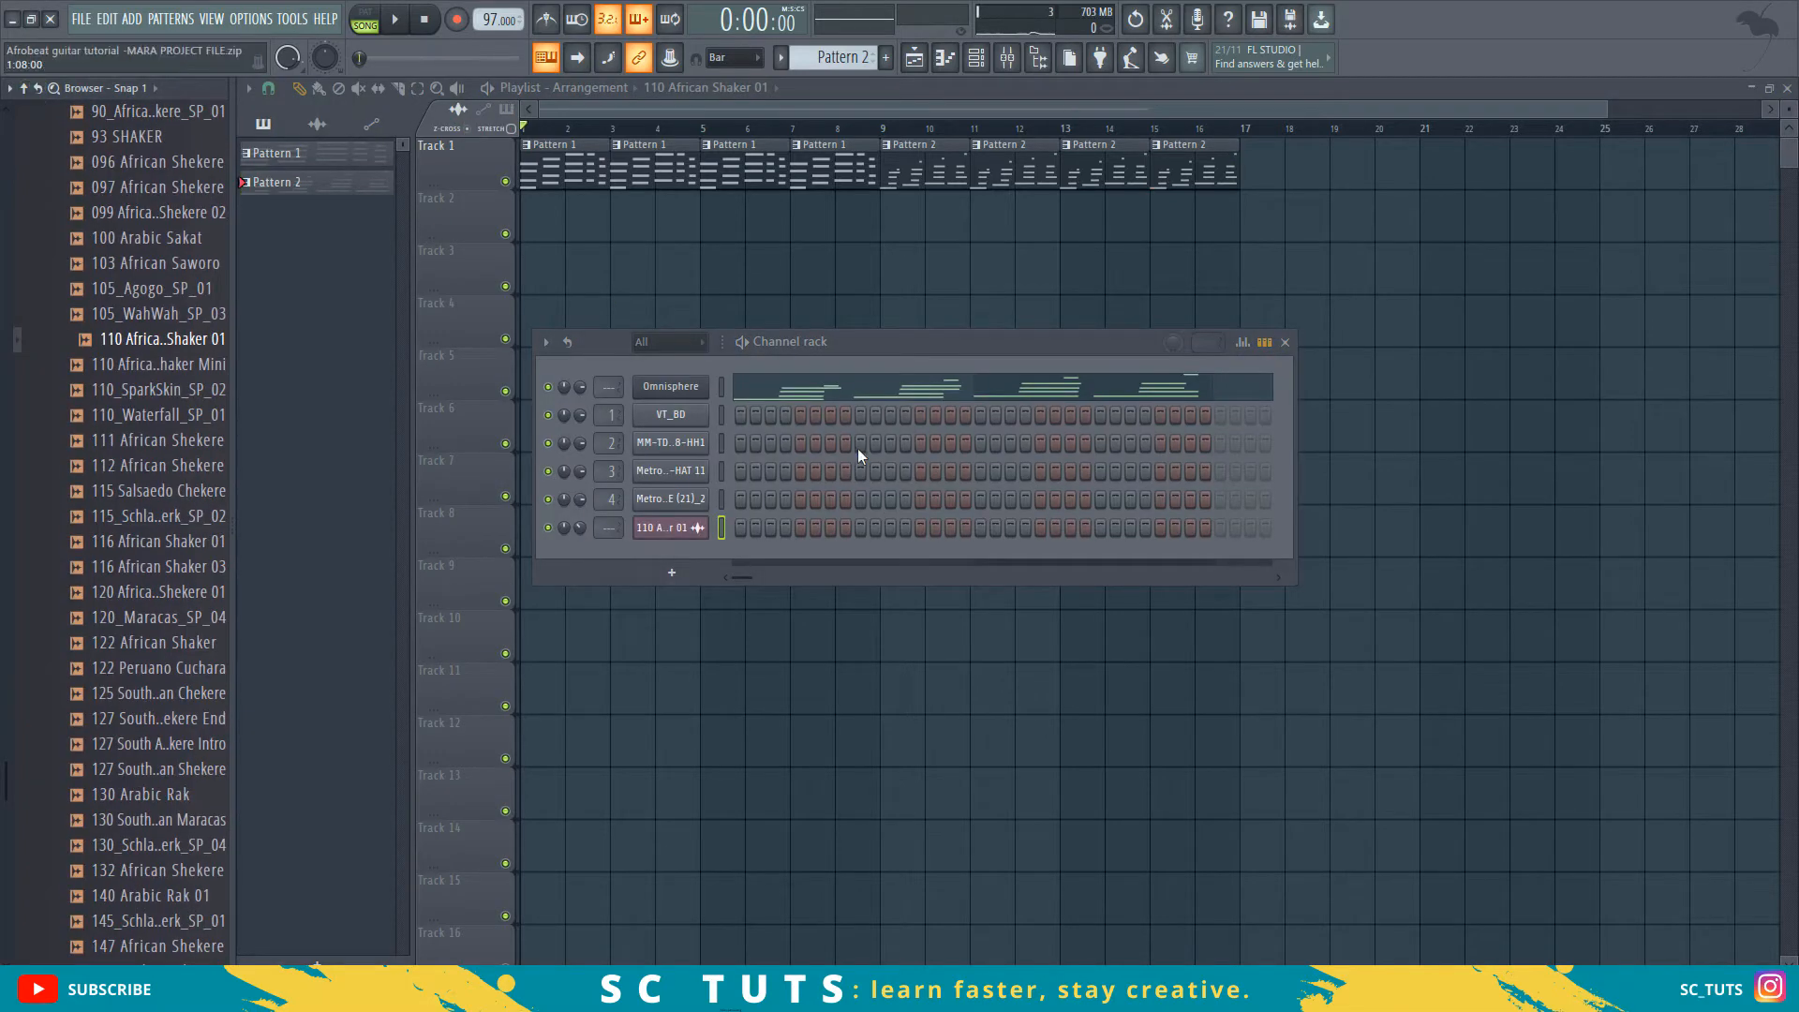
pyautogui.click(724, 421)
pyautogui.press('q')
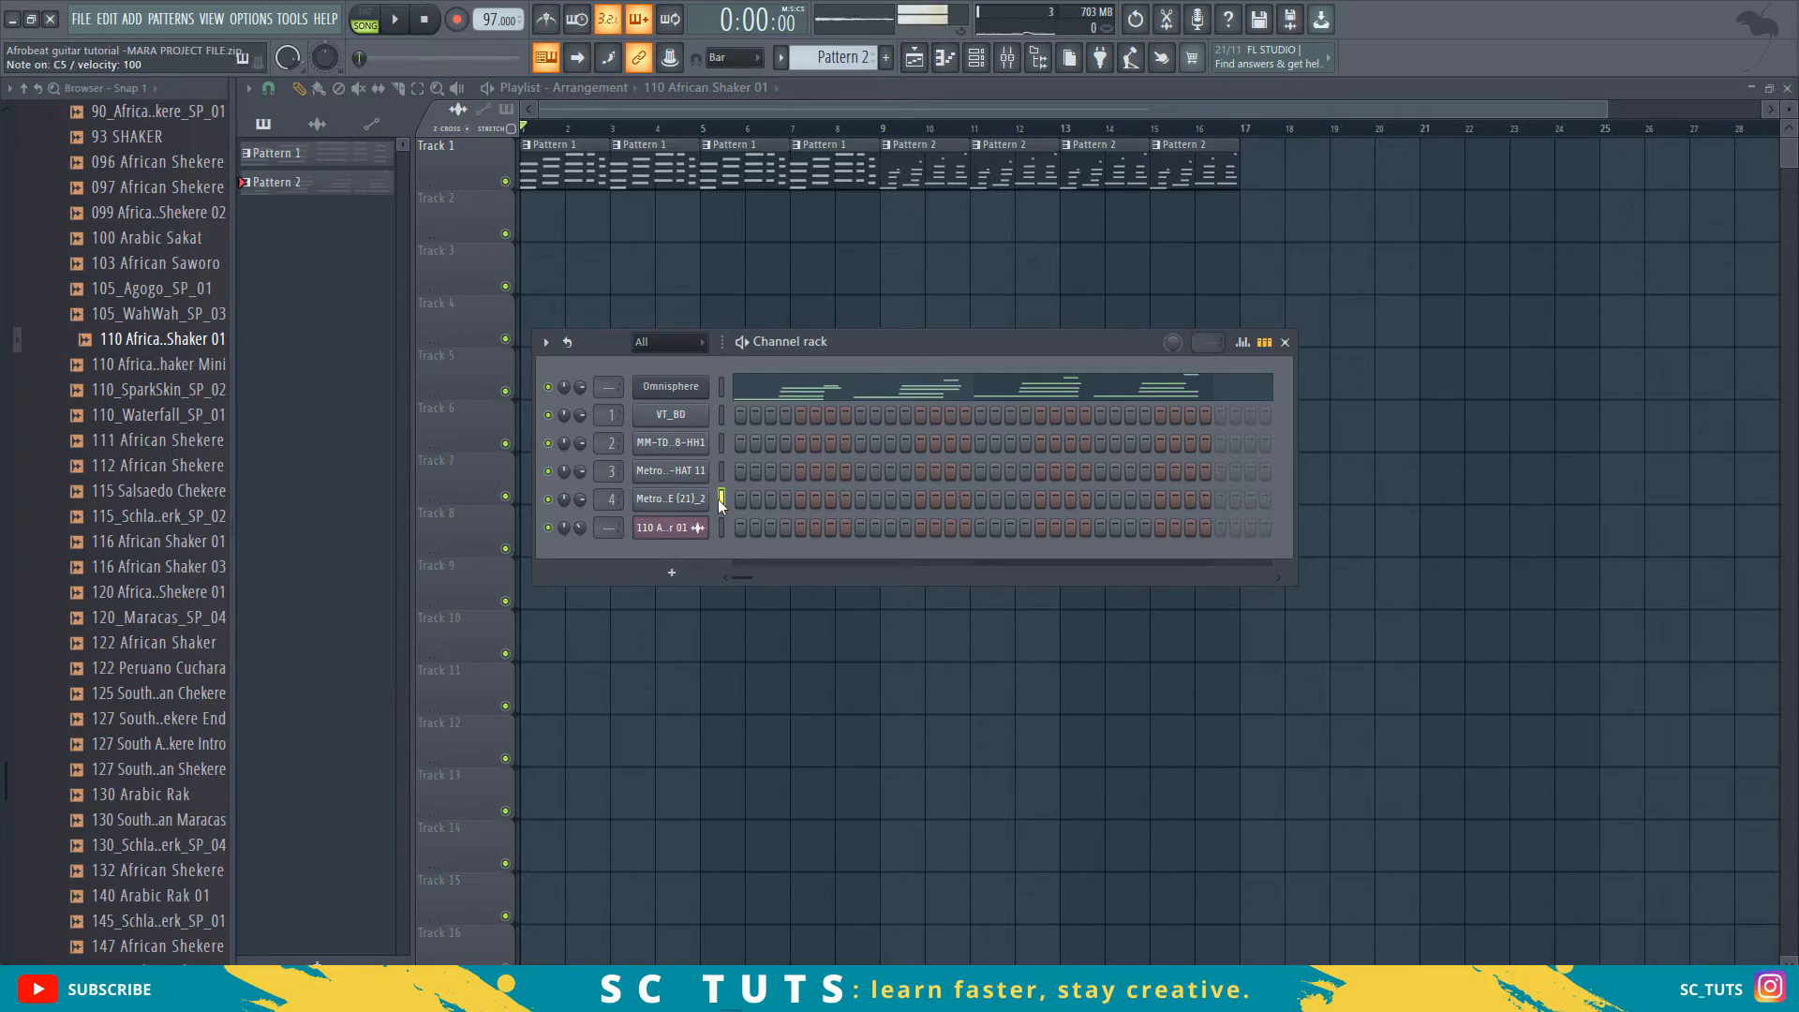
pyautogui.click(720, 528)
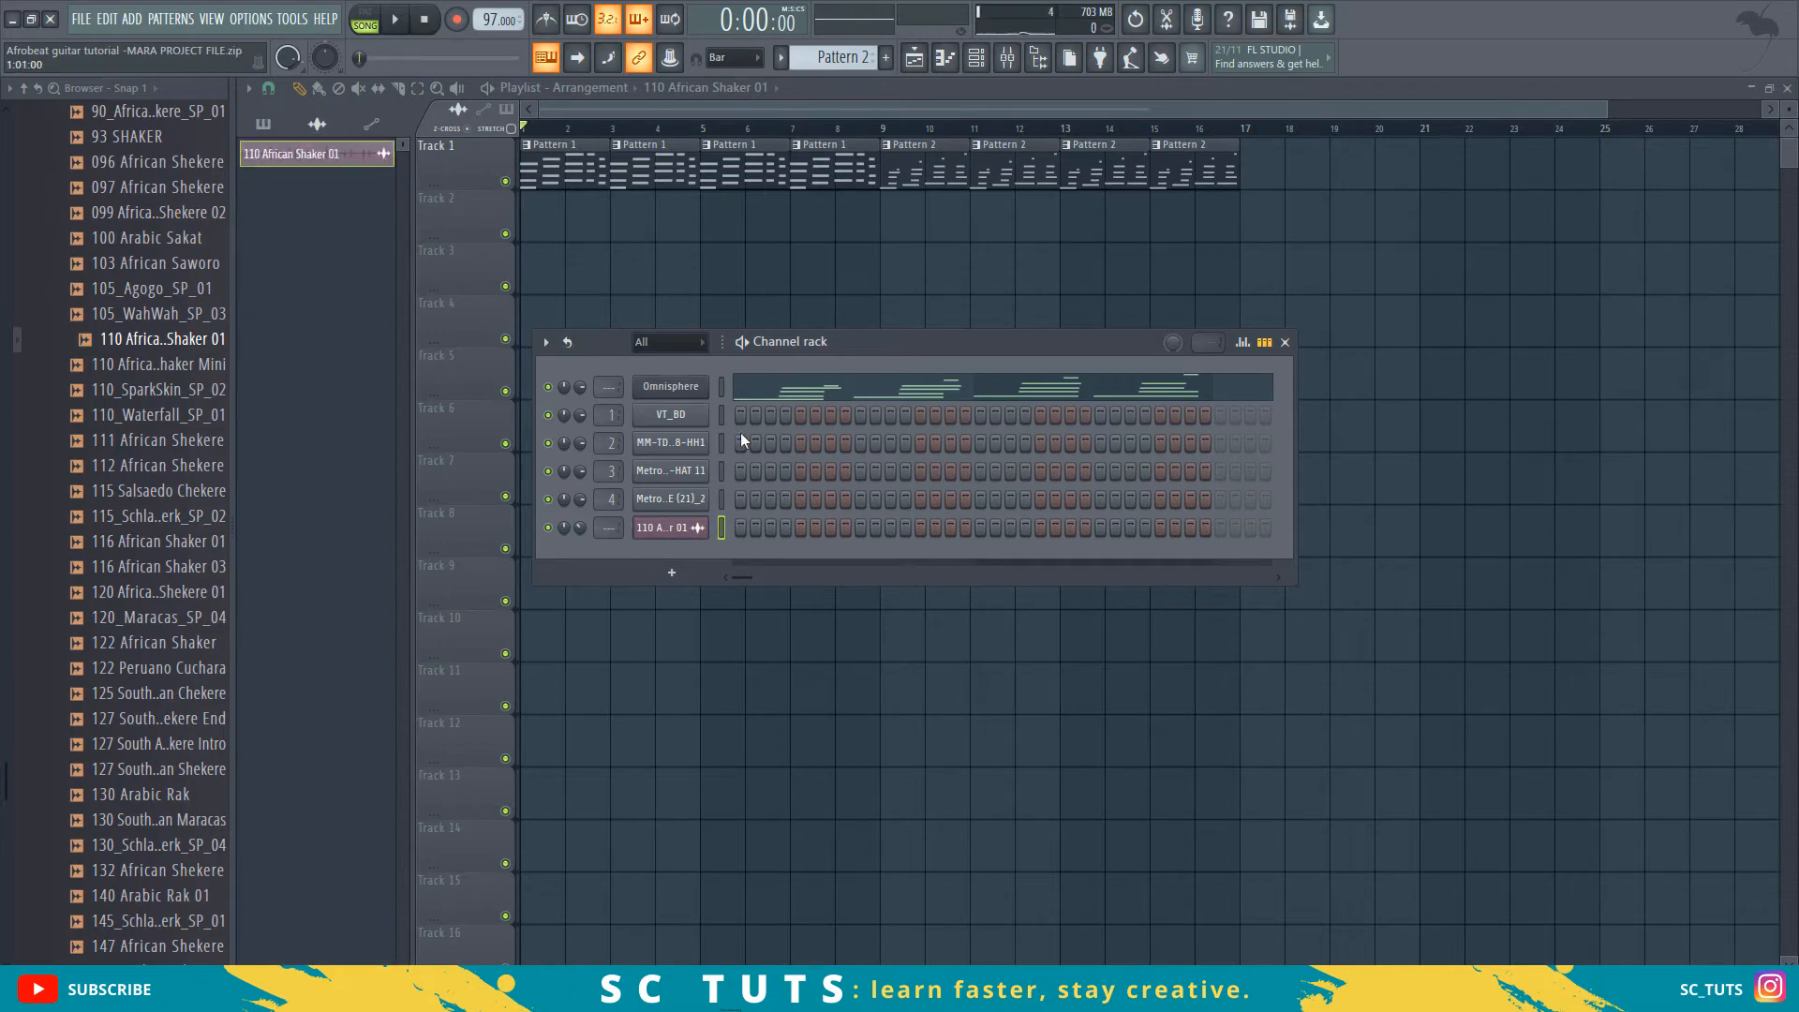
# - Switch to the empty Pattern 3 and select the Metro CLAP & SNARE channel as the recording target
pyautogui.click(721, 415)
pyautogui.scroll(1, 818, 56)
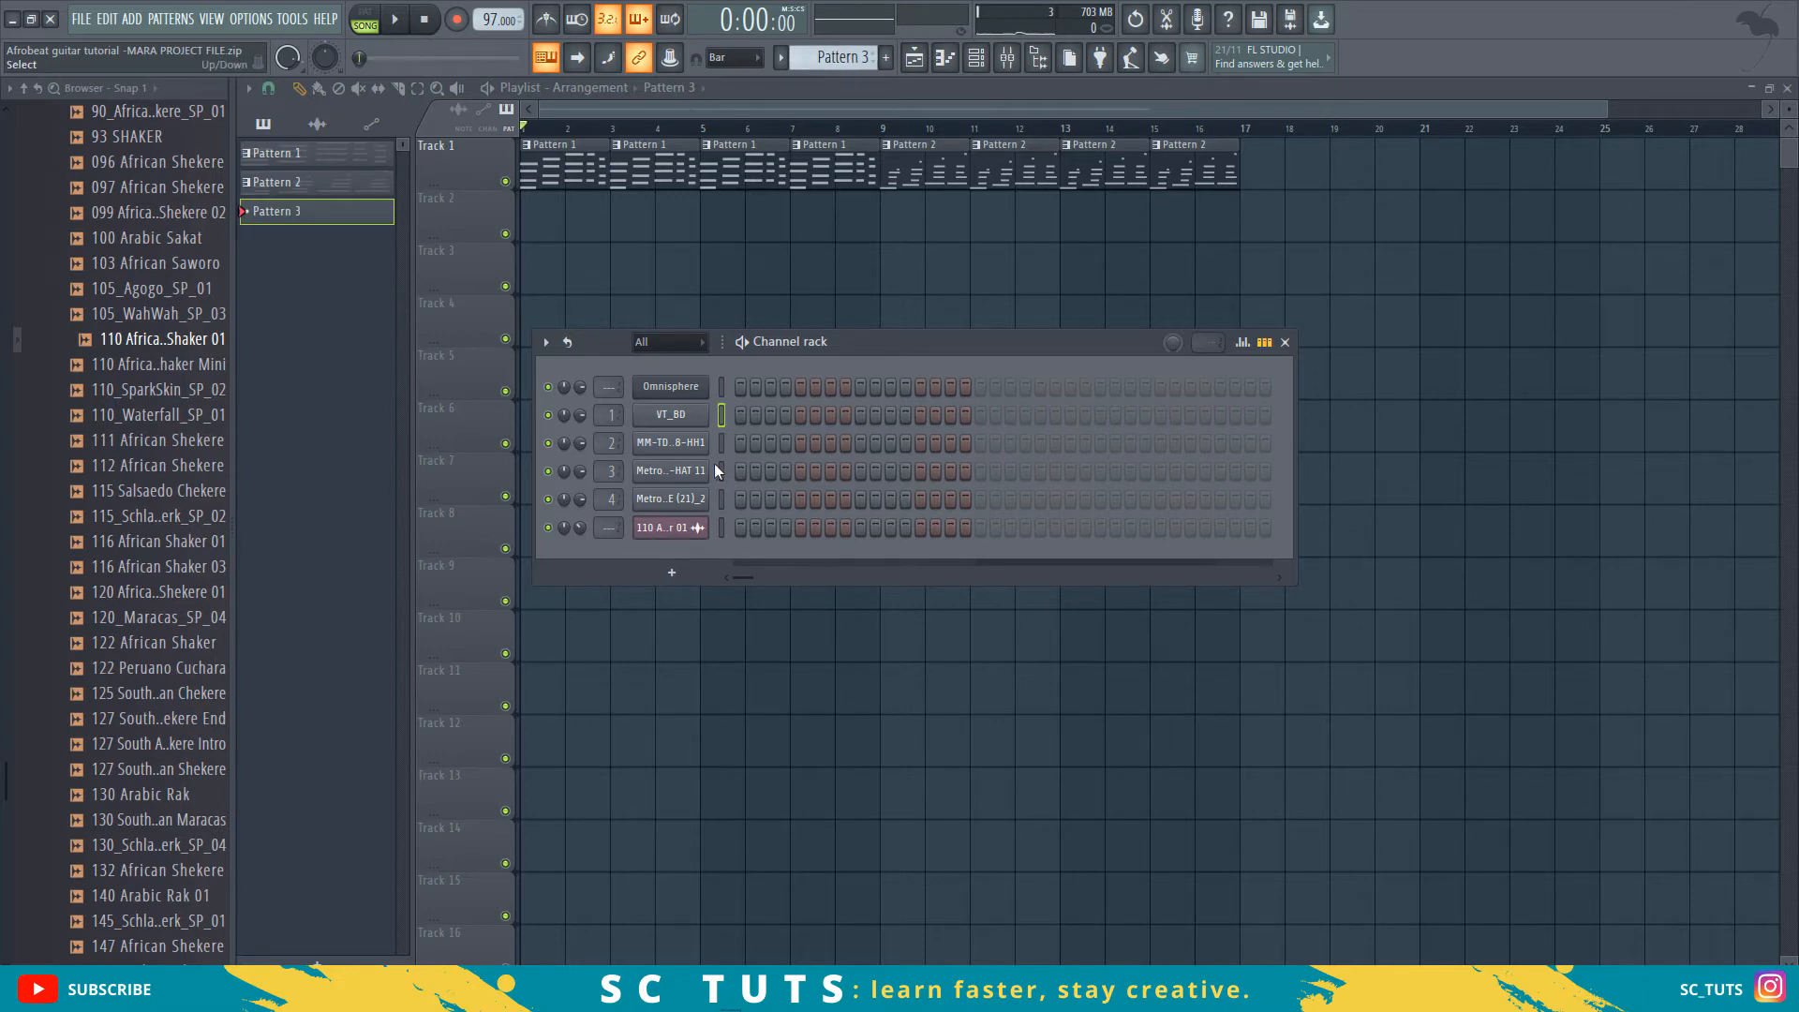
pyautogui.click(721, 499)
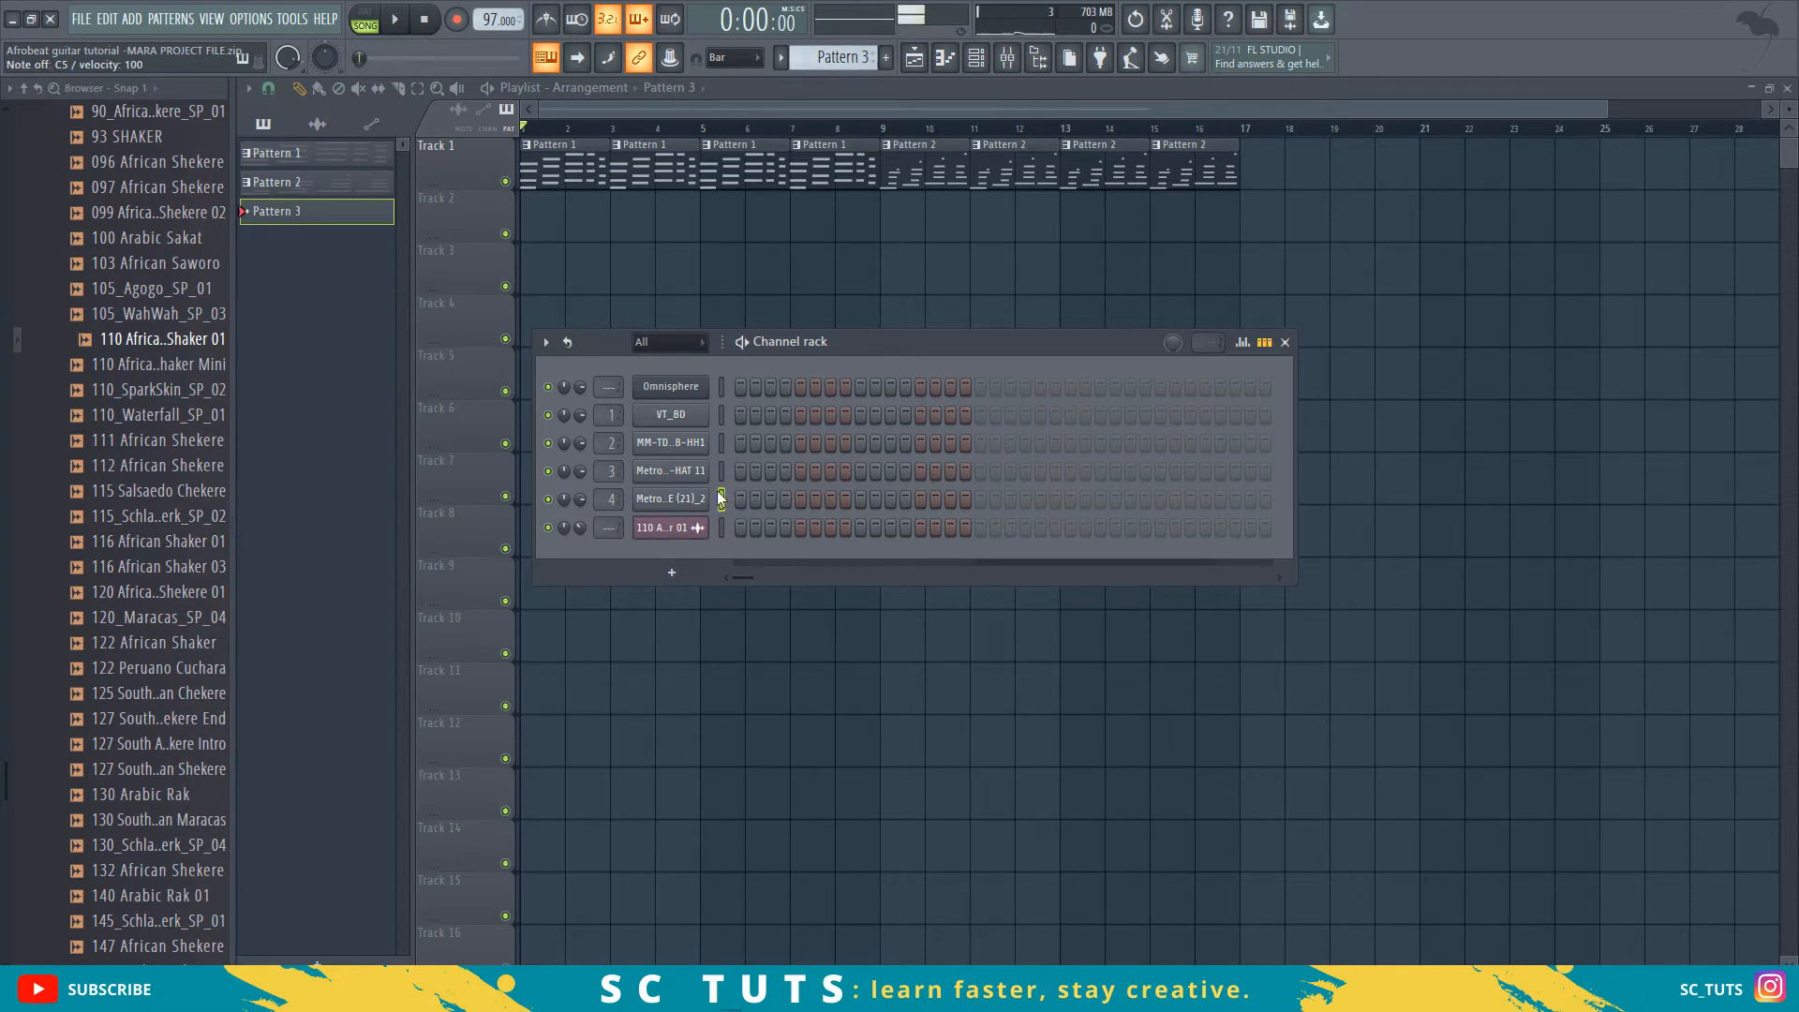
pyautogui.rightClick(845, 56)
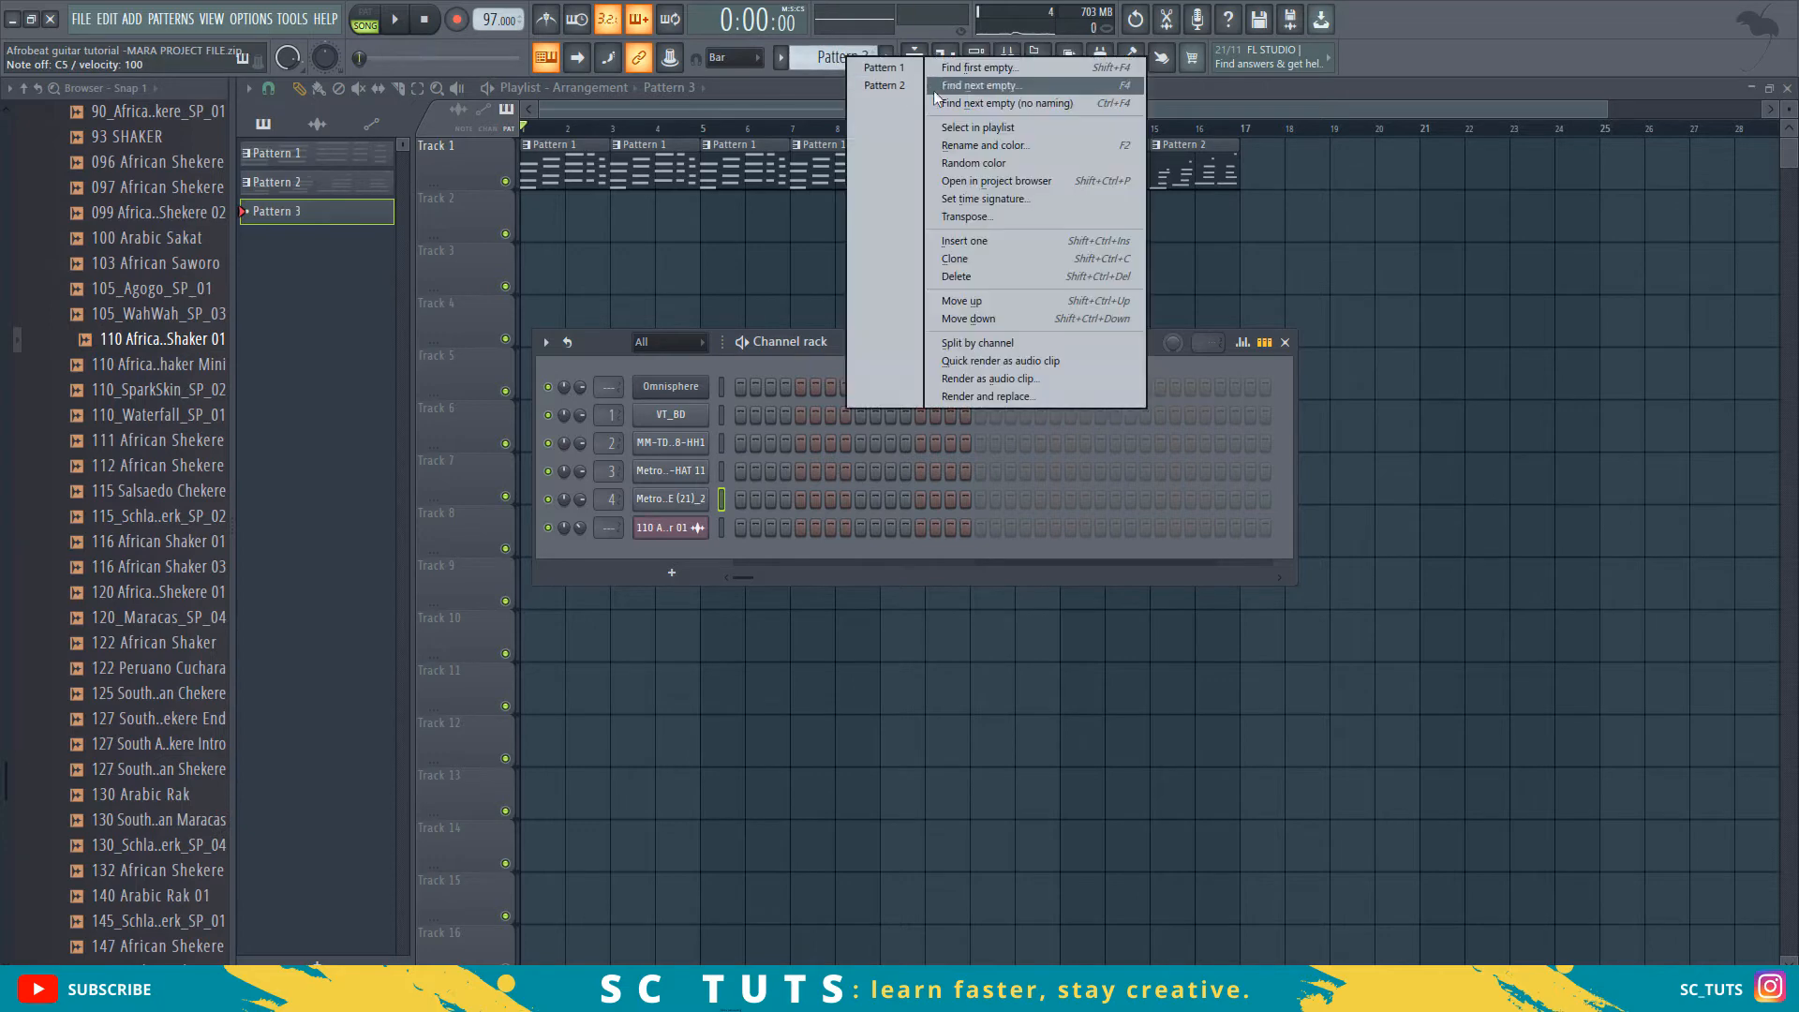
pyautogui.click(949, 67)
pyautogui.click(772, 72)
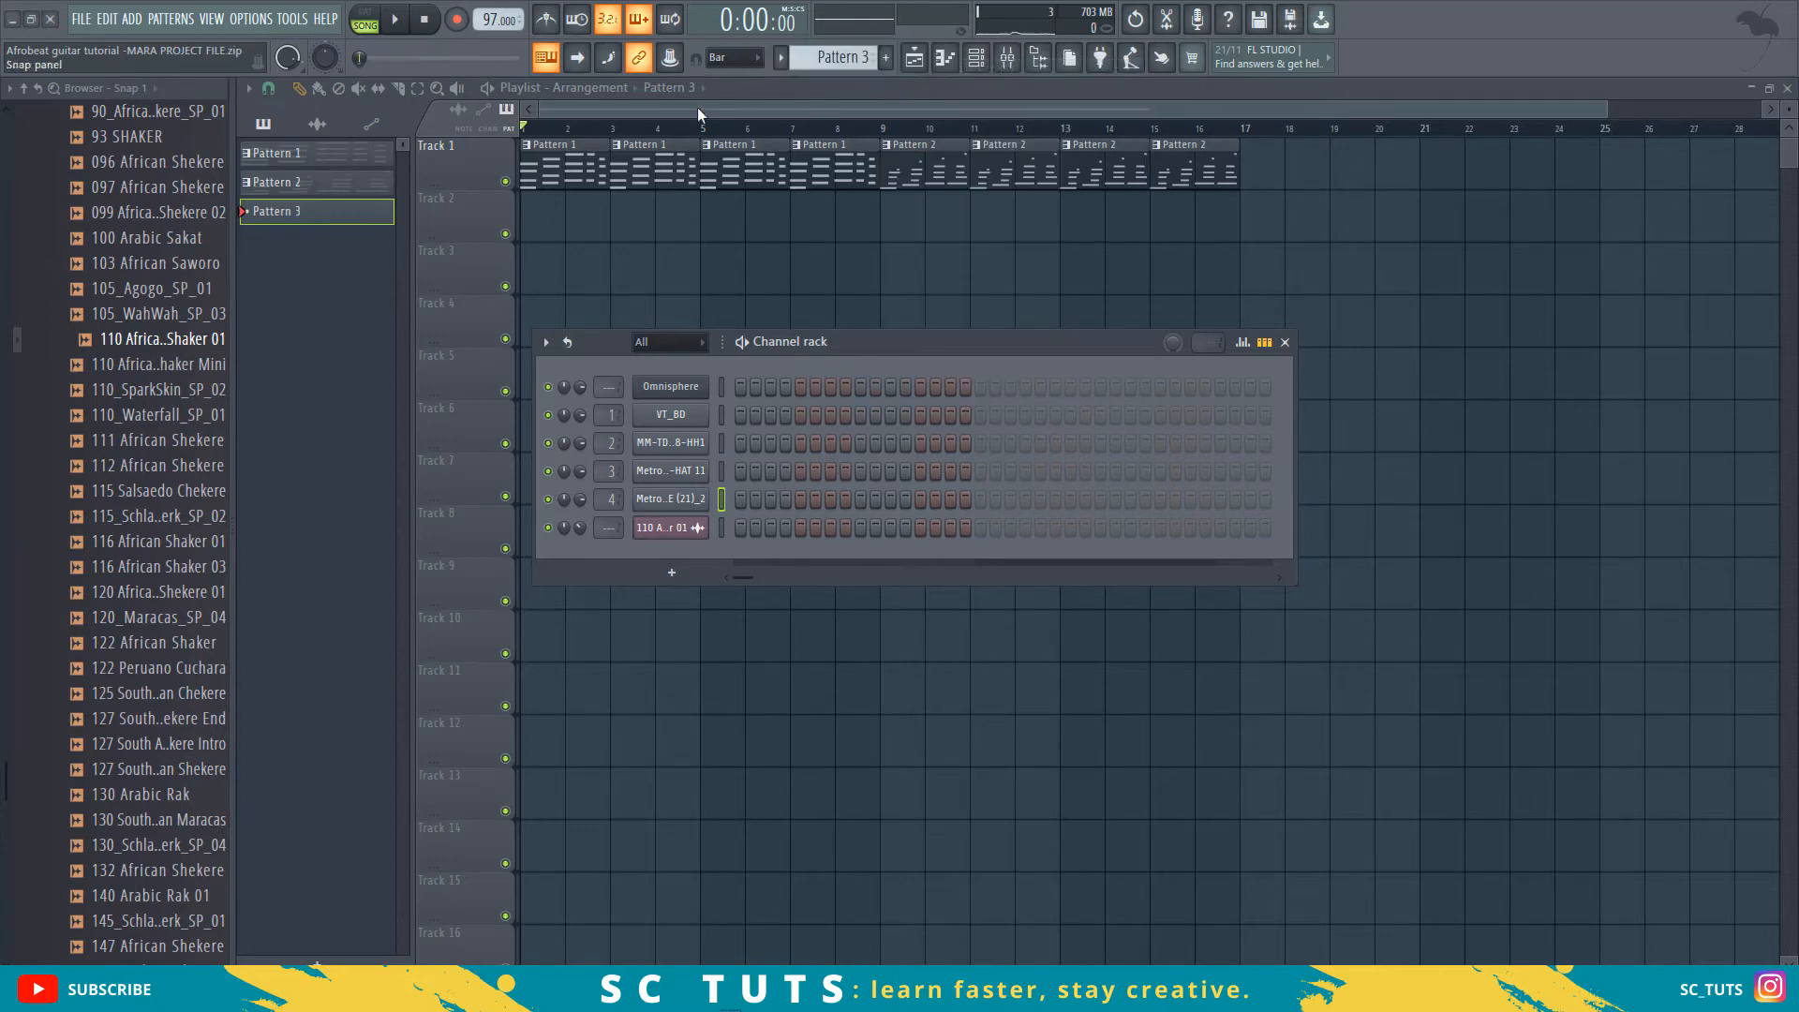
# - Place Pattern 3 on Track 2 at bar 1 and record a two-bar clap rhythm into it
pyautogui.click(550, 241)
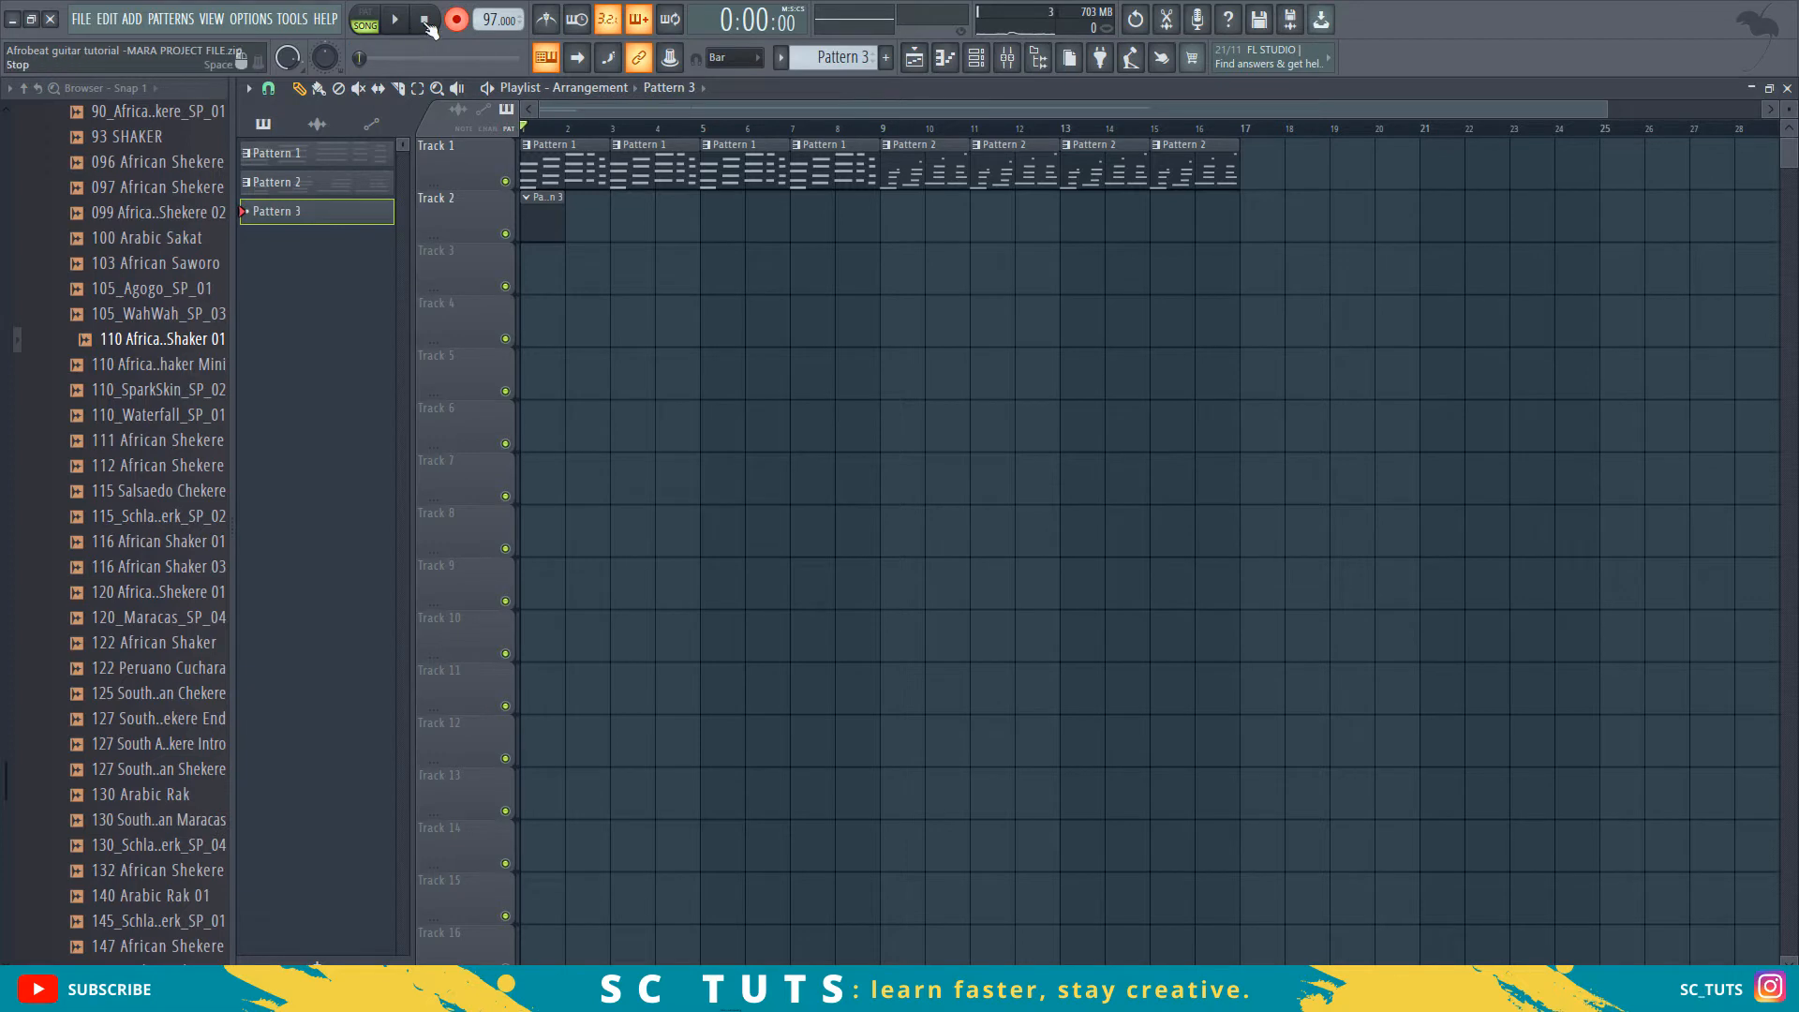
pyautogui.click(398, 21)
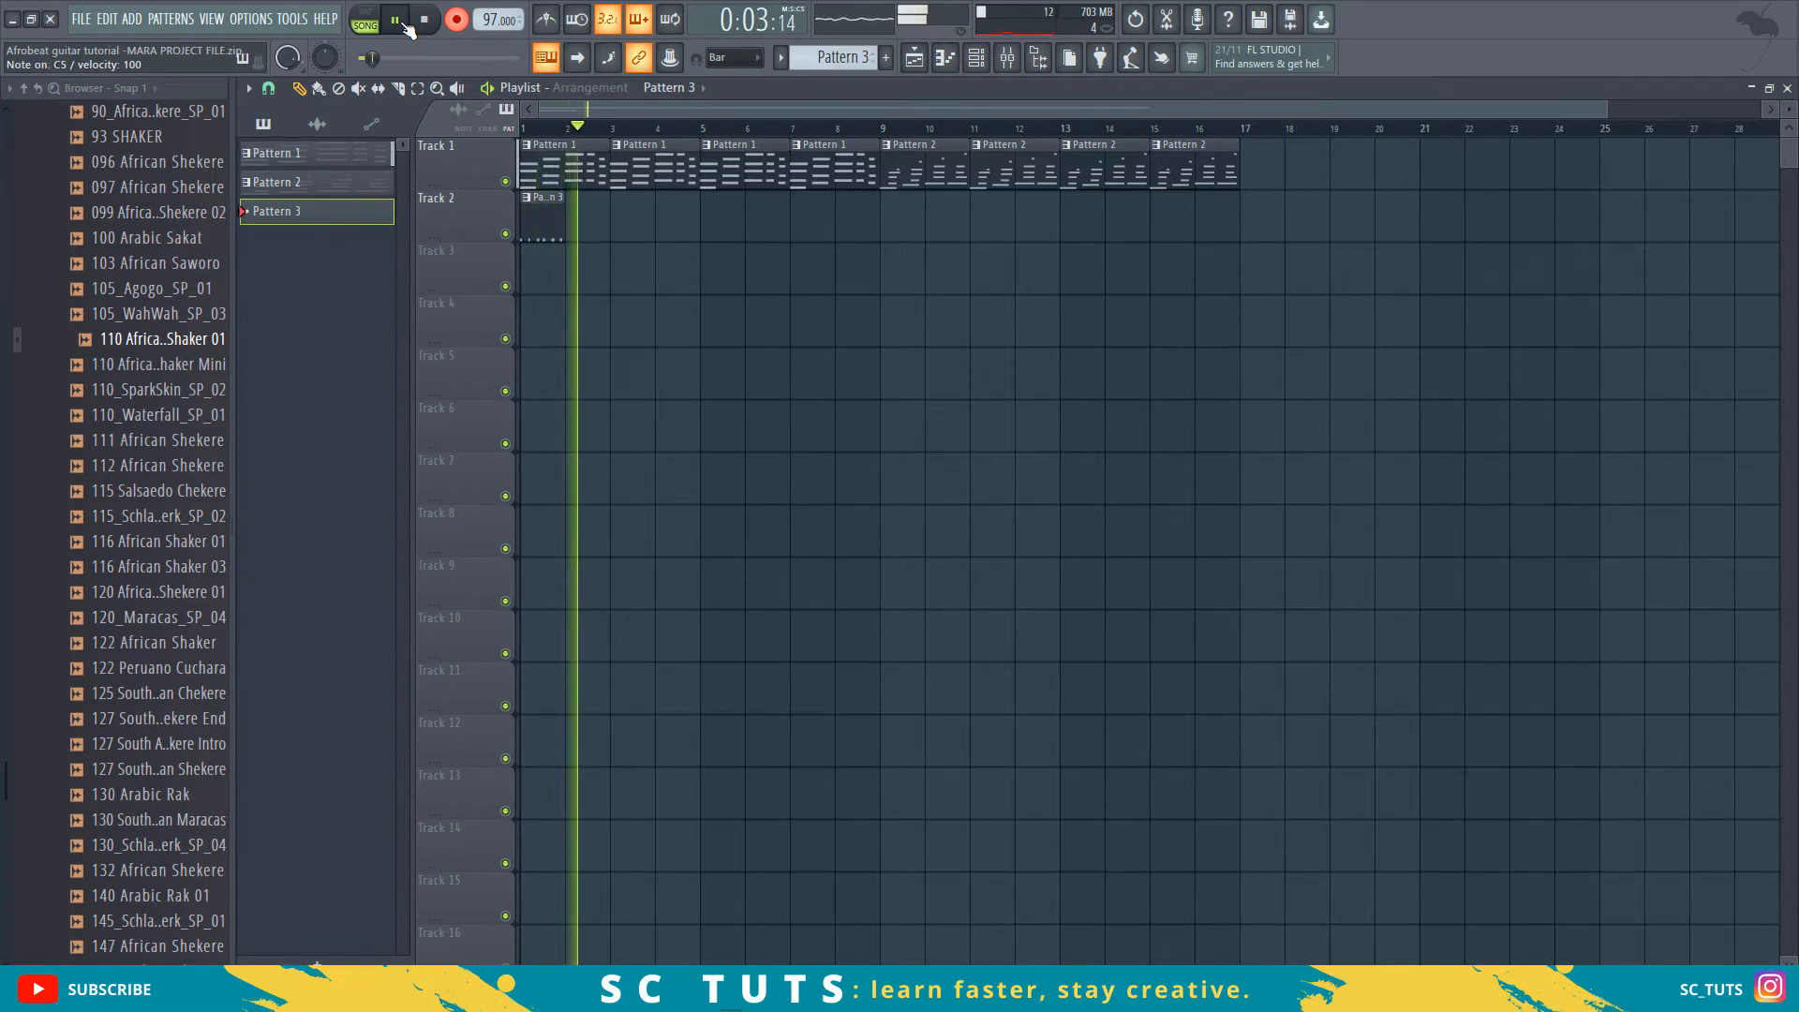
pyautogui.click(424, 20)
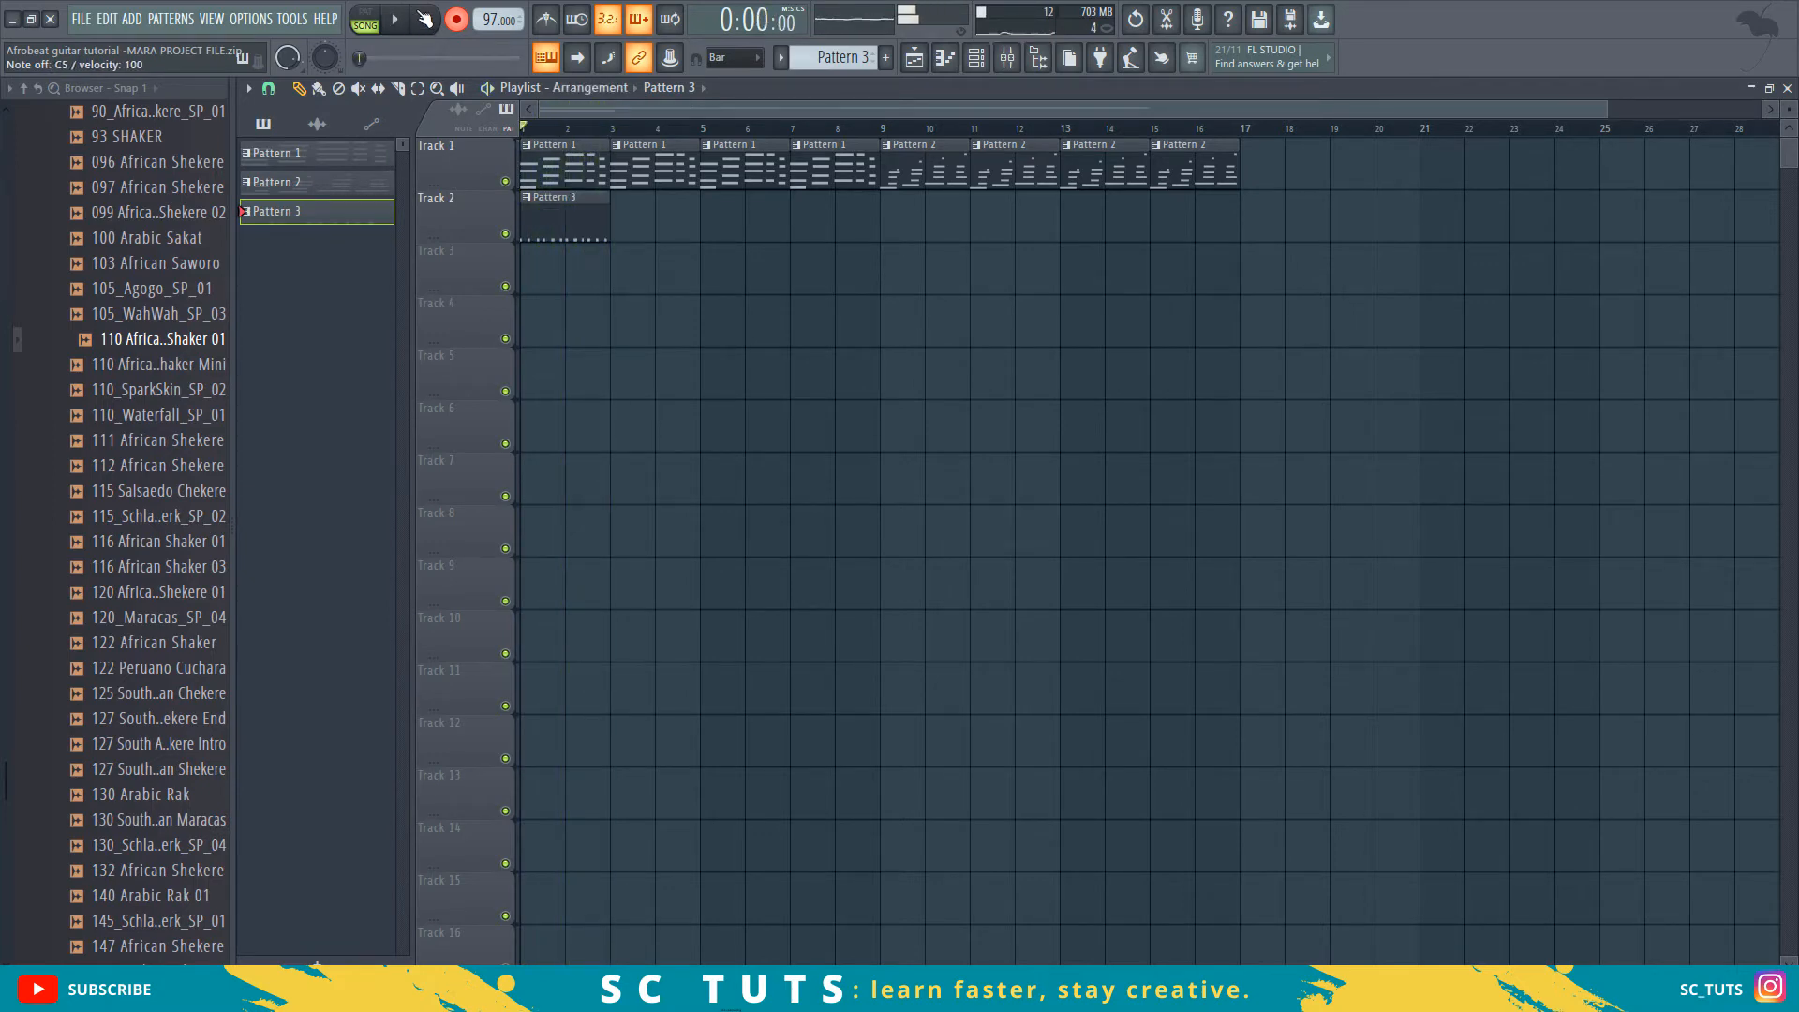
# - Quantize the recorded Pattern 3 clap notes in the piano roll and play them back from the start
pyautogui.doubleClick(577, 209)
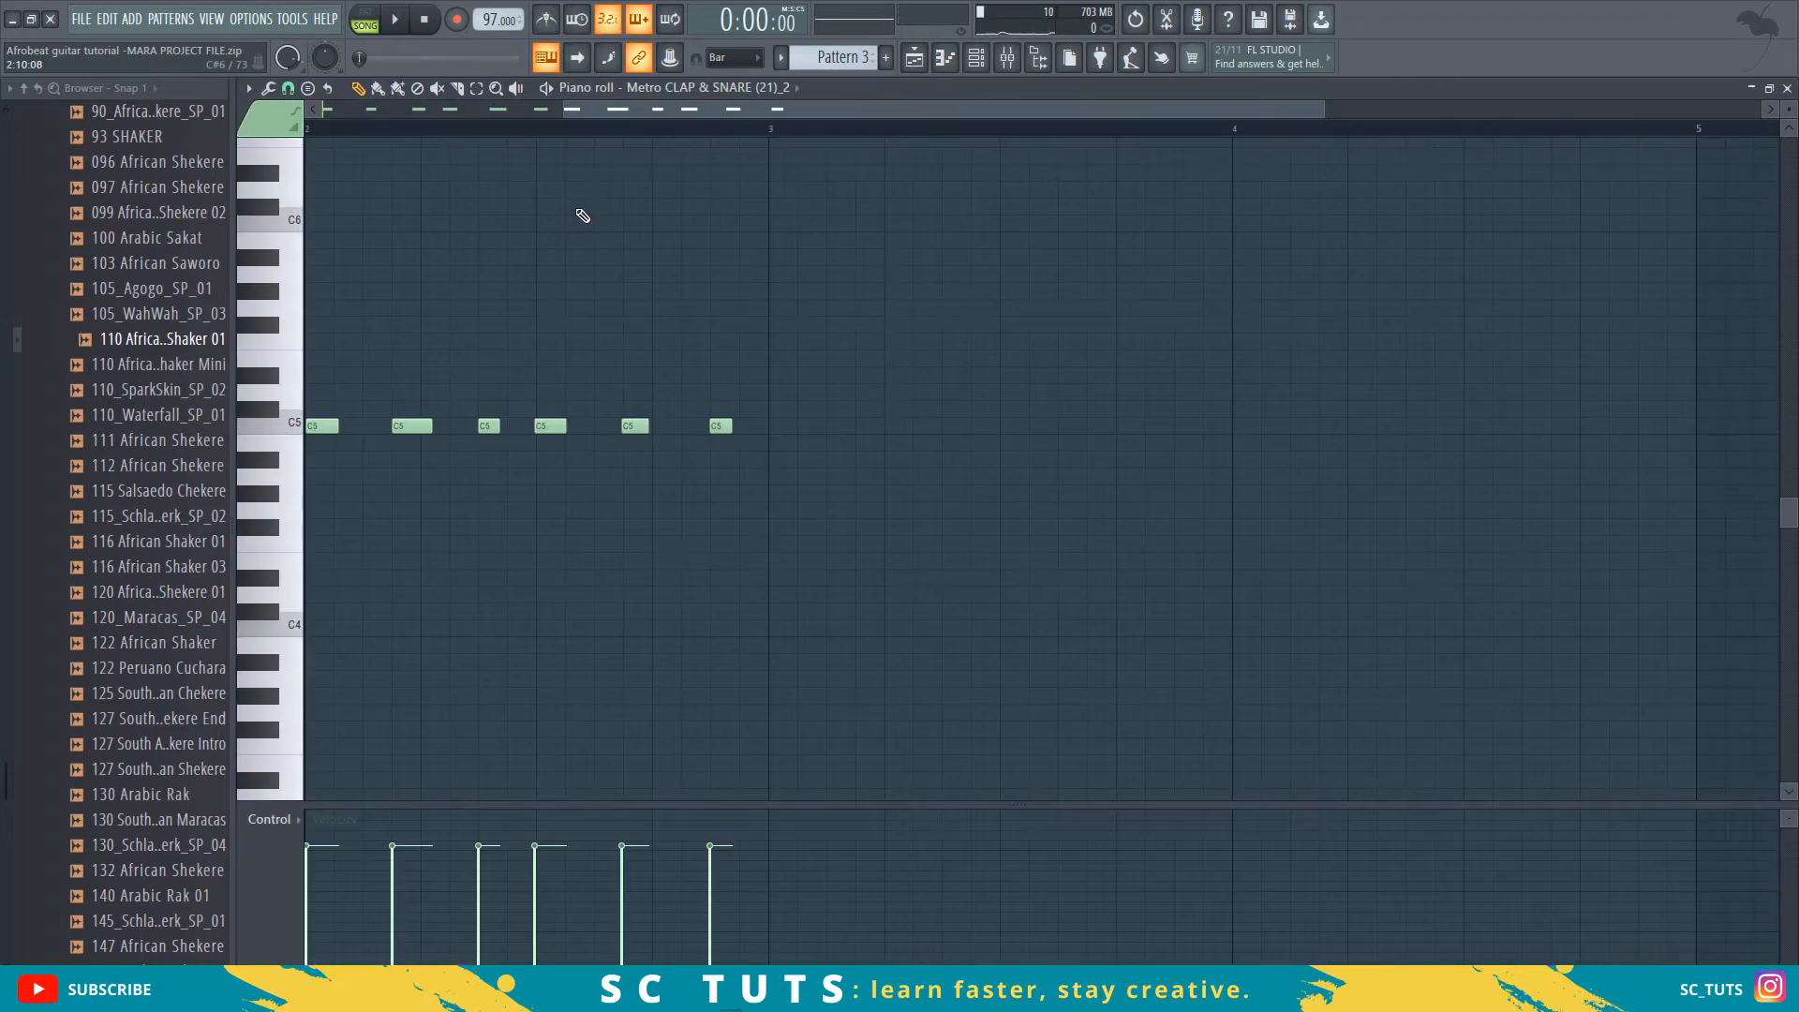
pyautogui.moveTo(676, 111); pyautogui.dragTo(438, 111)
pyautogui.press('space')
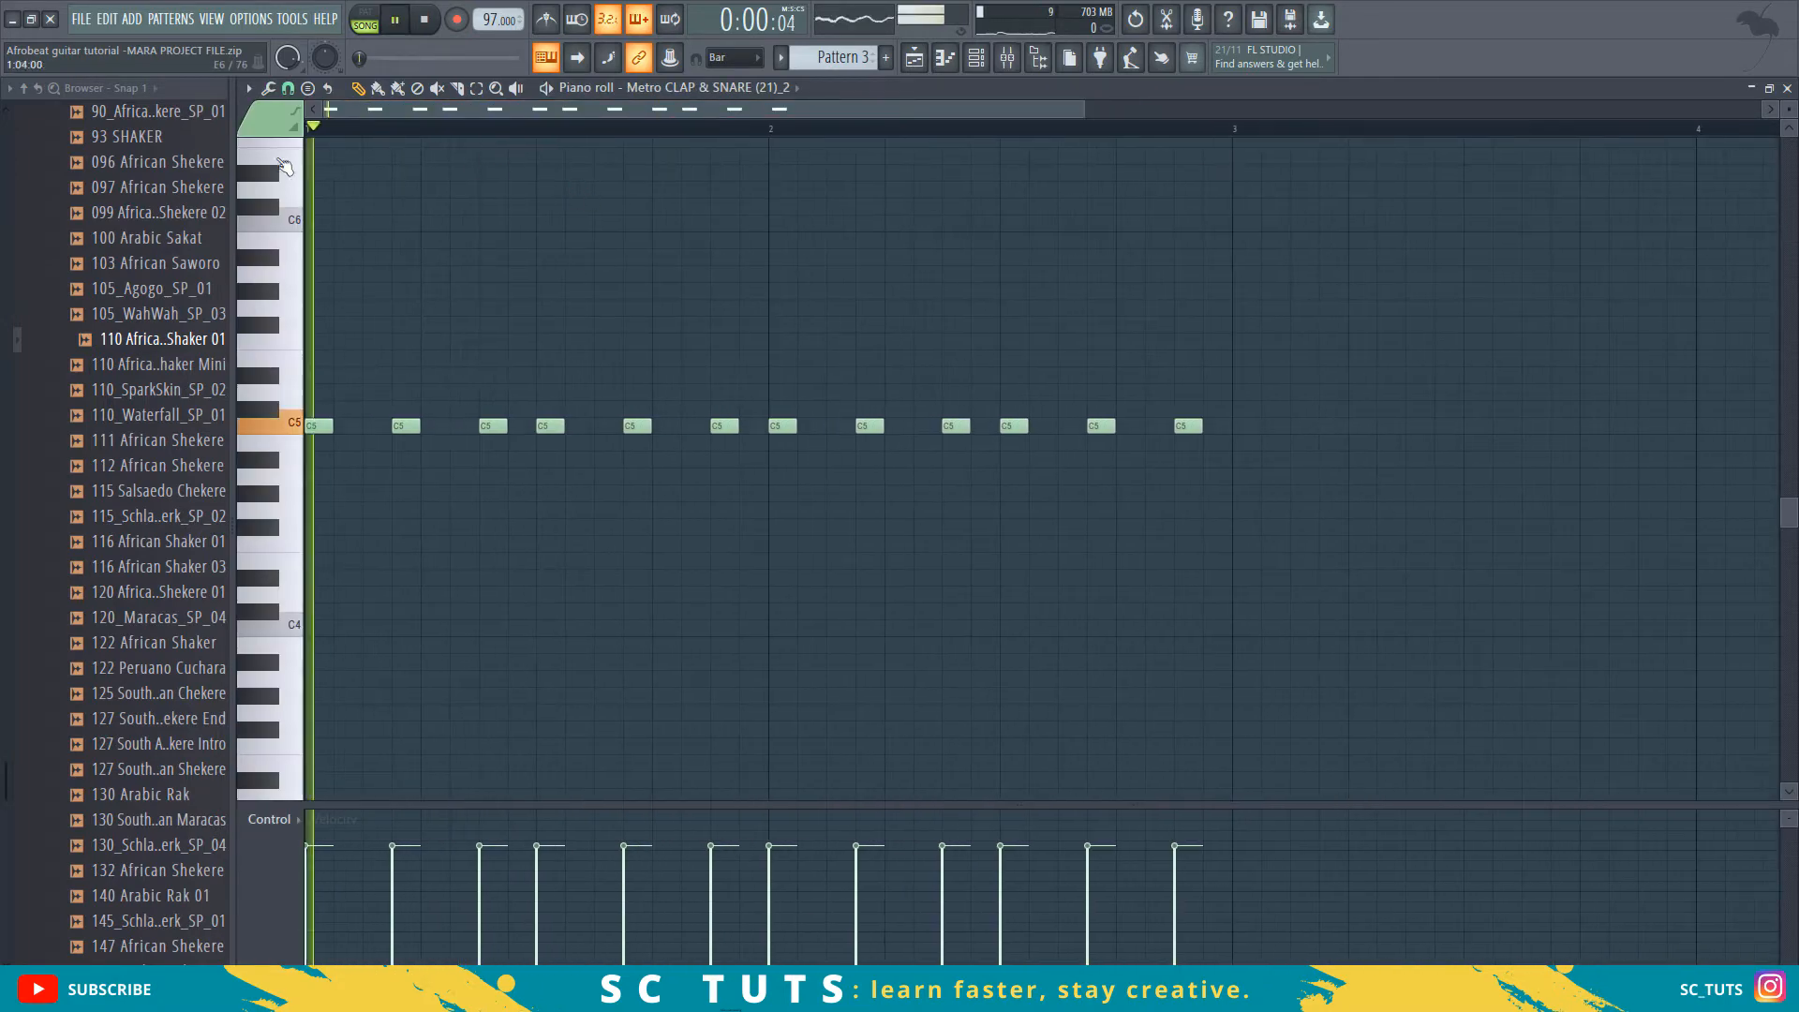
pyautogui.press('space')
pyautogui.press('space')
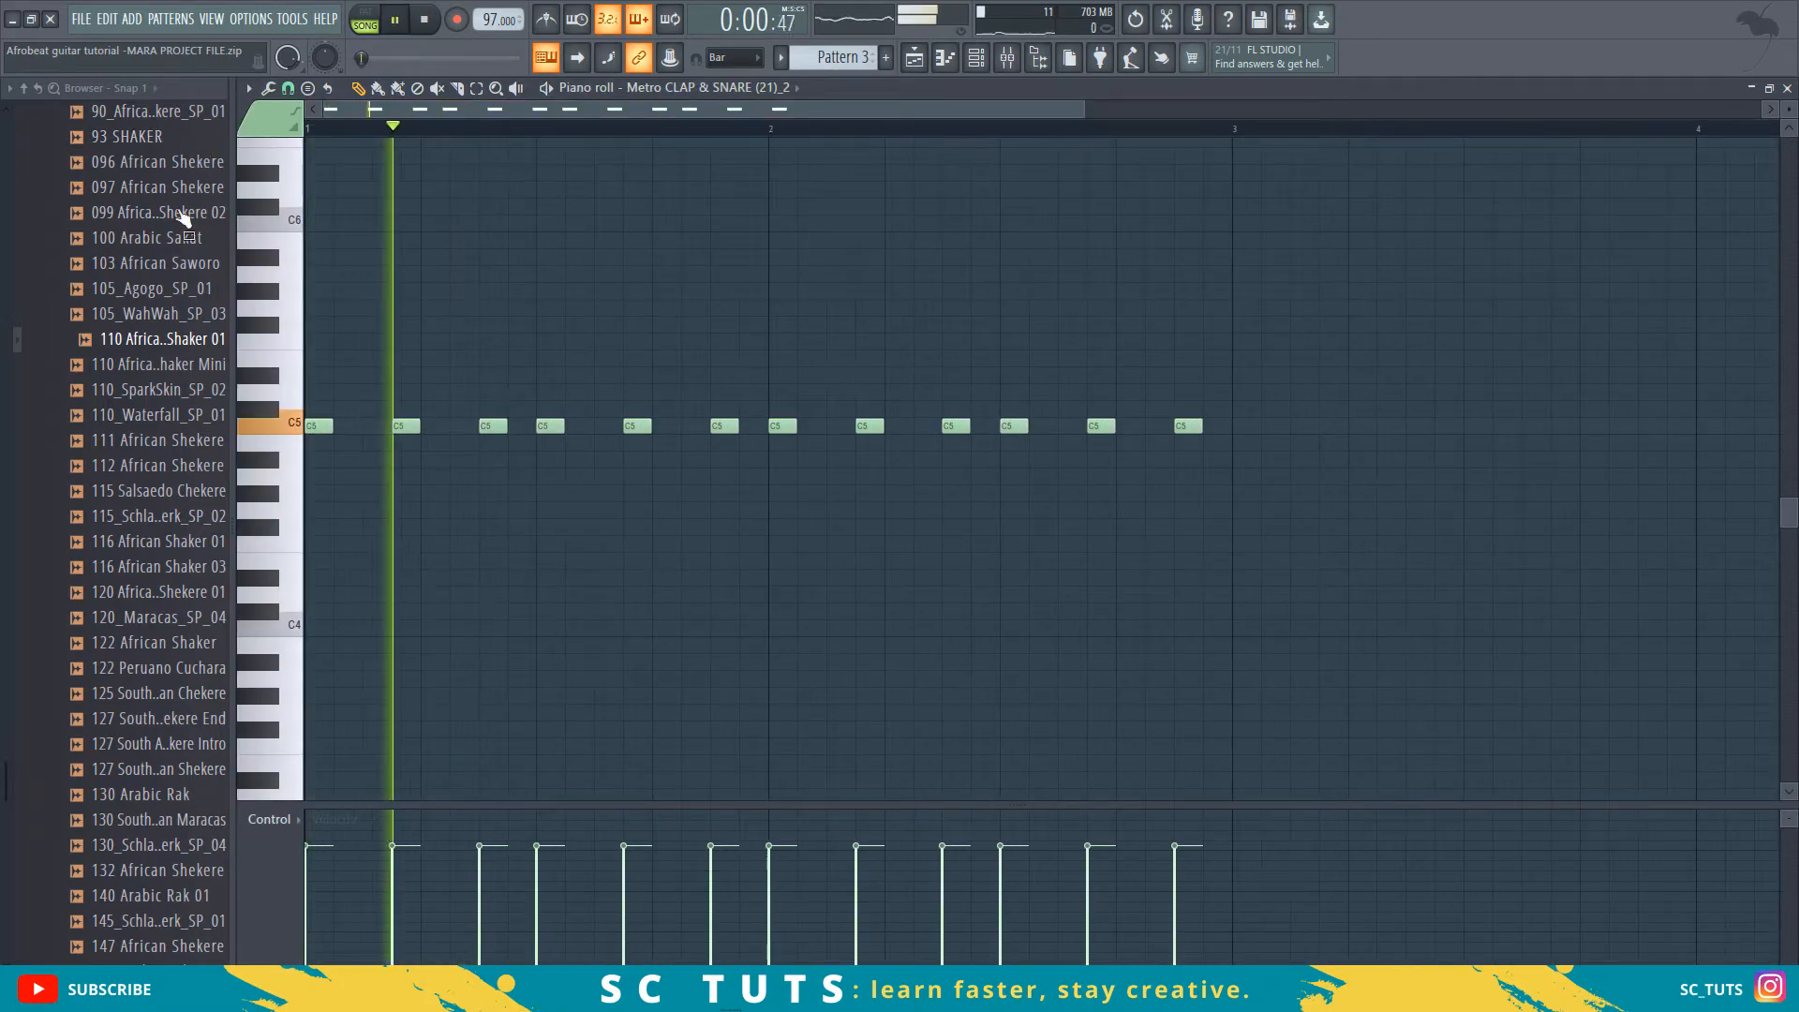
# - Try moving the third clap note of bar 1 one step earlier, and put it back on step 7
pyautogui.click(52, 92)
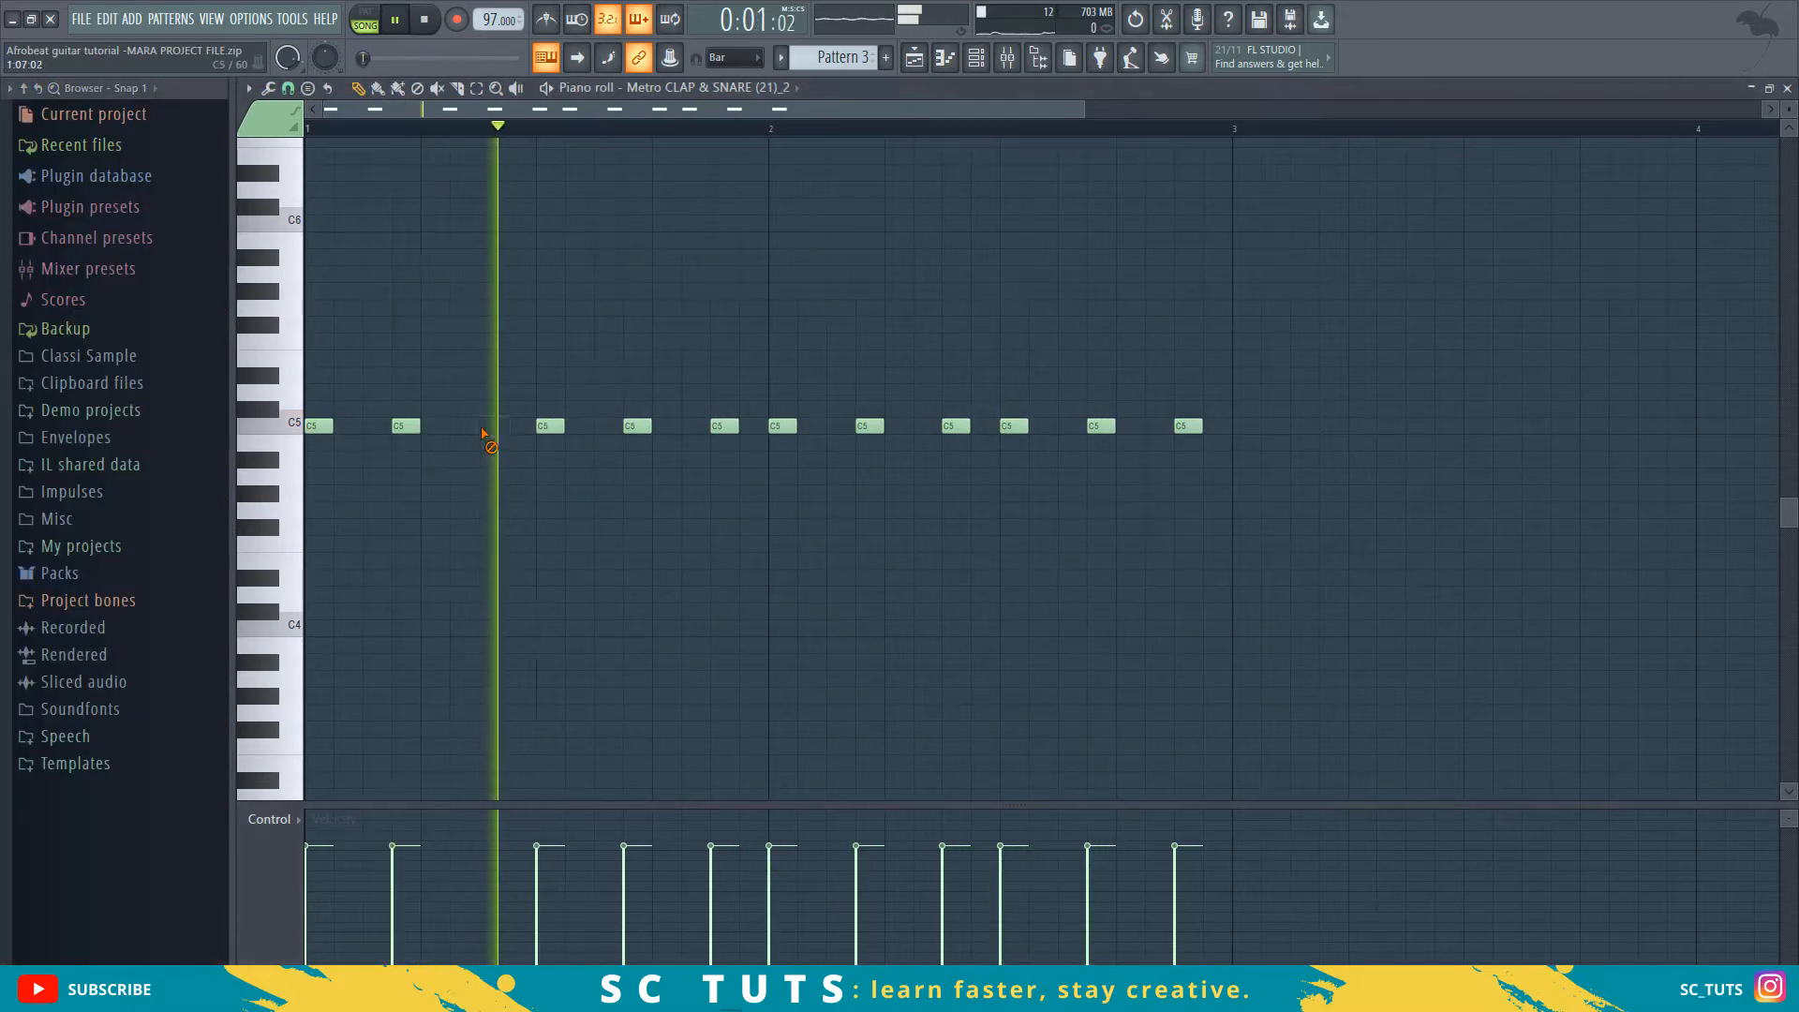
pyautogui.moveTo(481, 428)
pyautogui.mouseDown()
pyautogui.moveTo(515, 429)
pyautogui.moveTo(456, 425)
pyautogui.mouseUp()
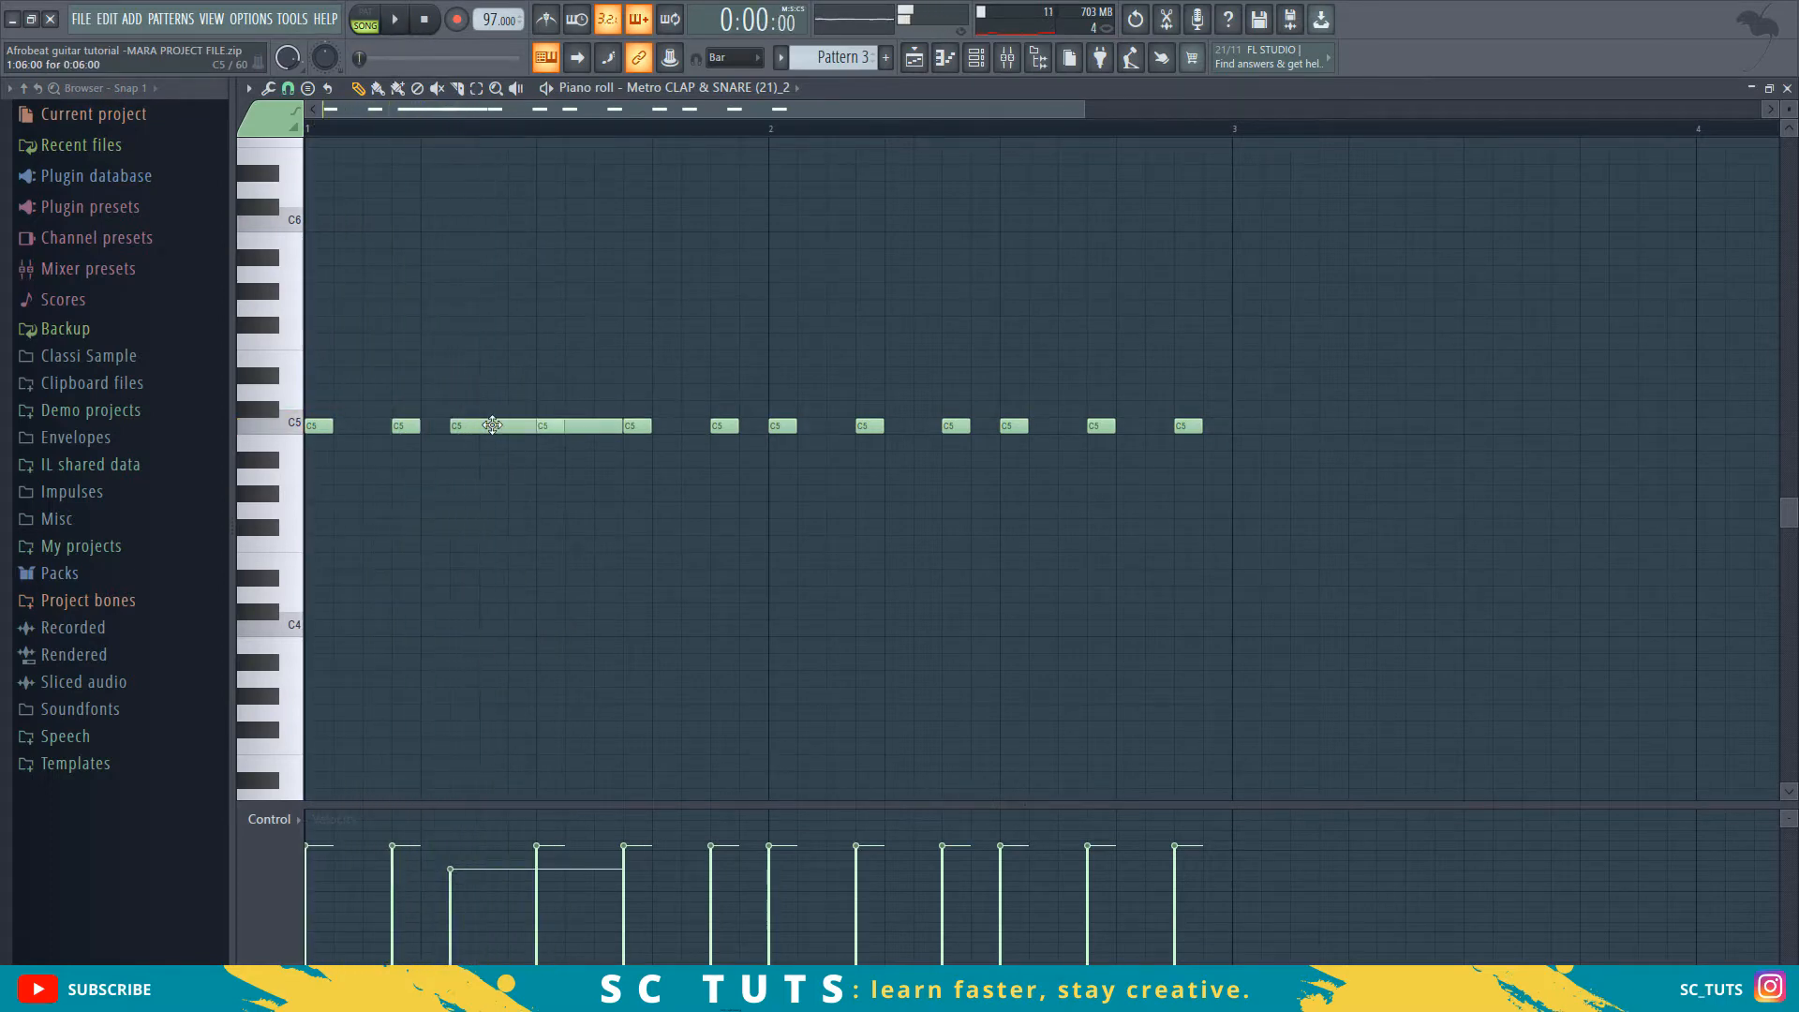
pyautogui.rightClick(492, 425)
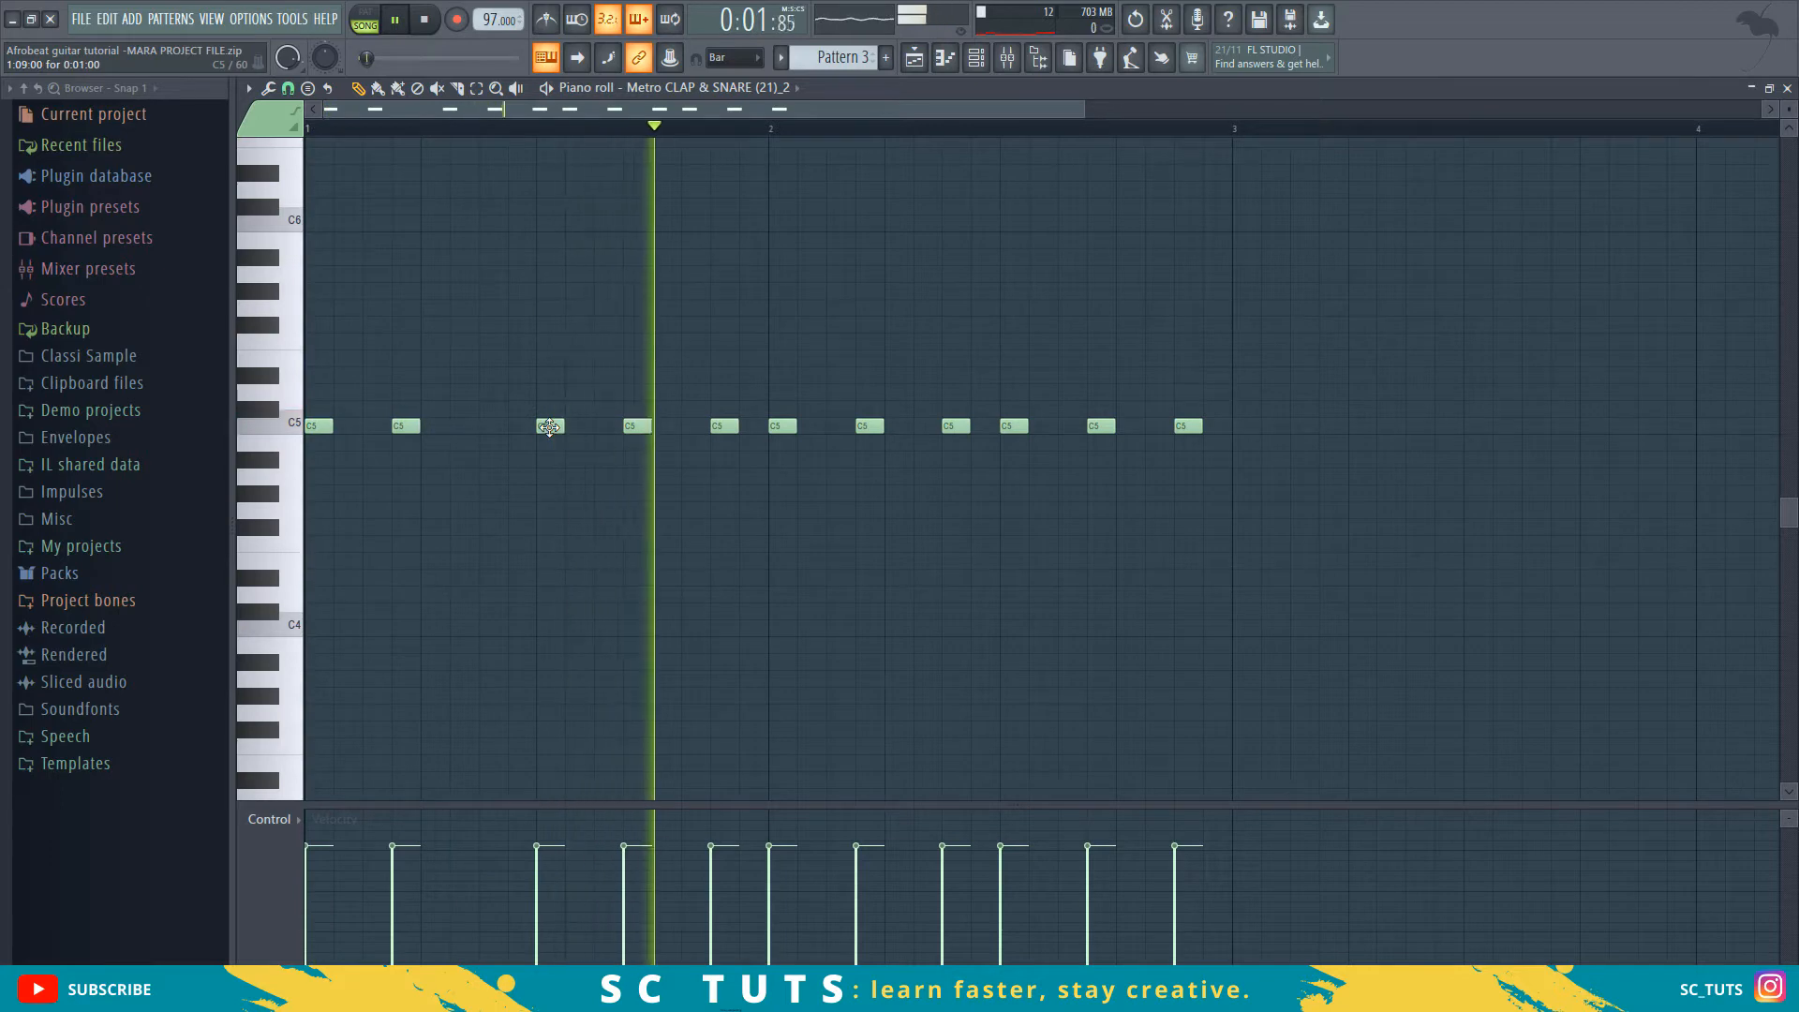
pyautogui.click(487, 427)
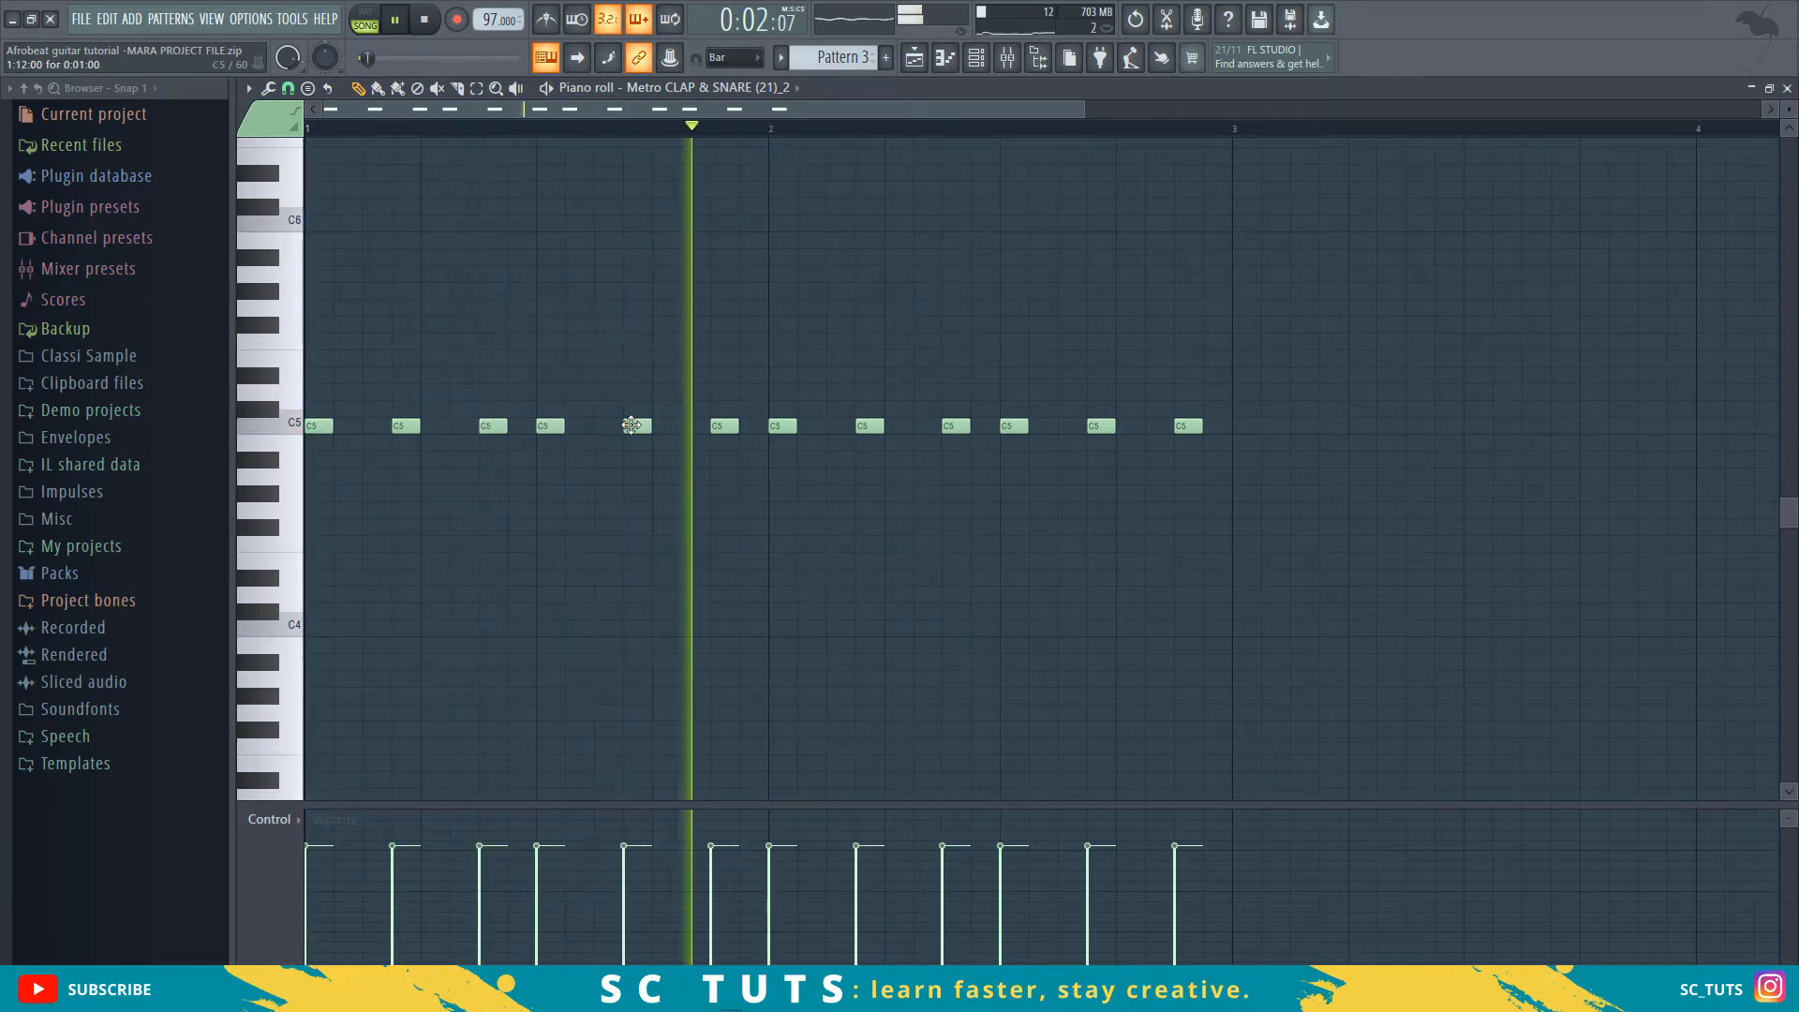
# - Delete the last clap note of bar 1 and duplicate the Pattern 3 clip to bar 3 on Track 2
pyautogui.rightClick(723, 427)
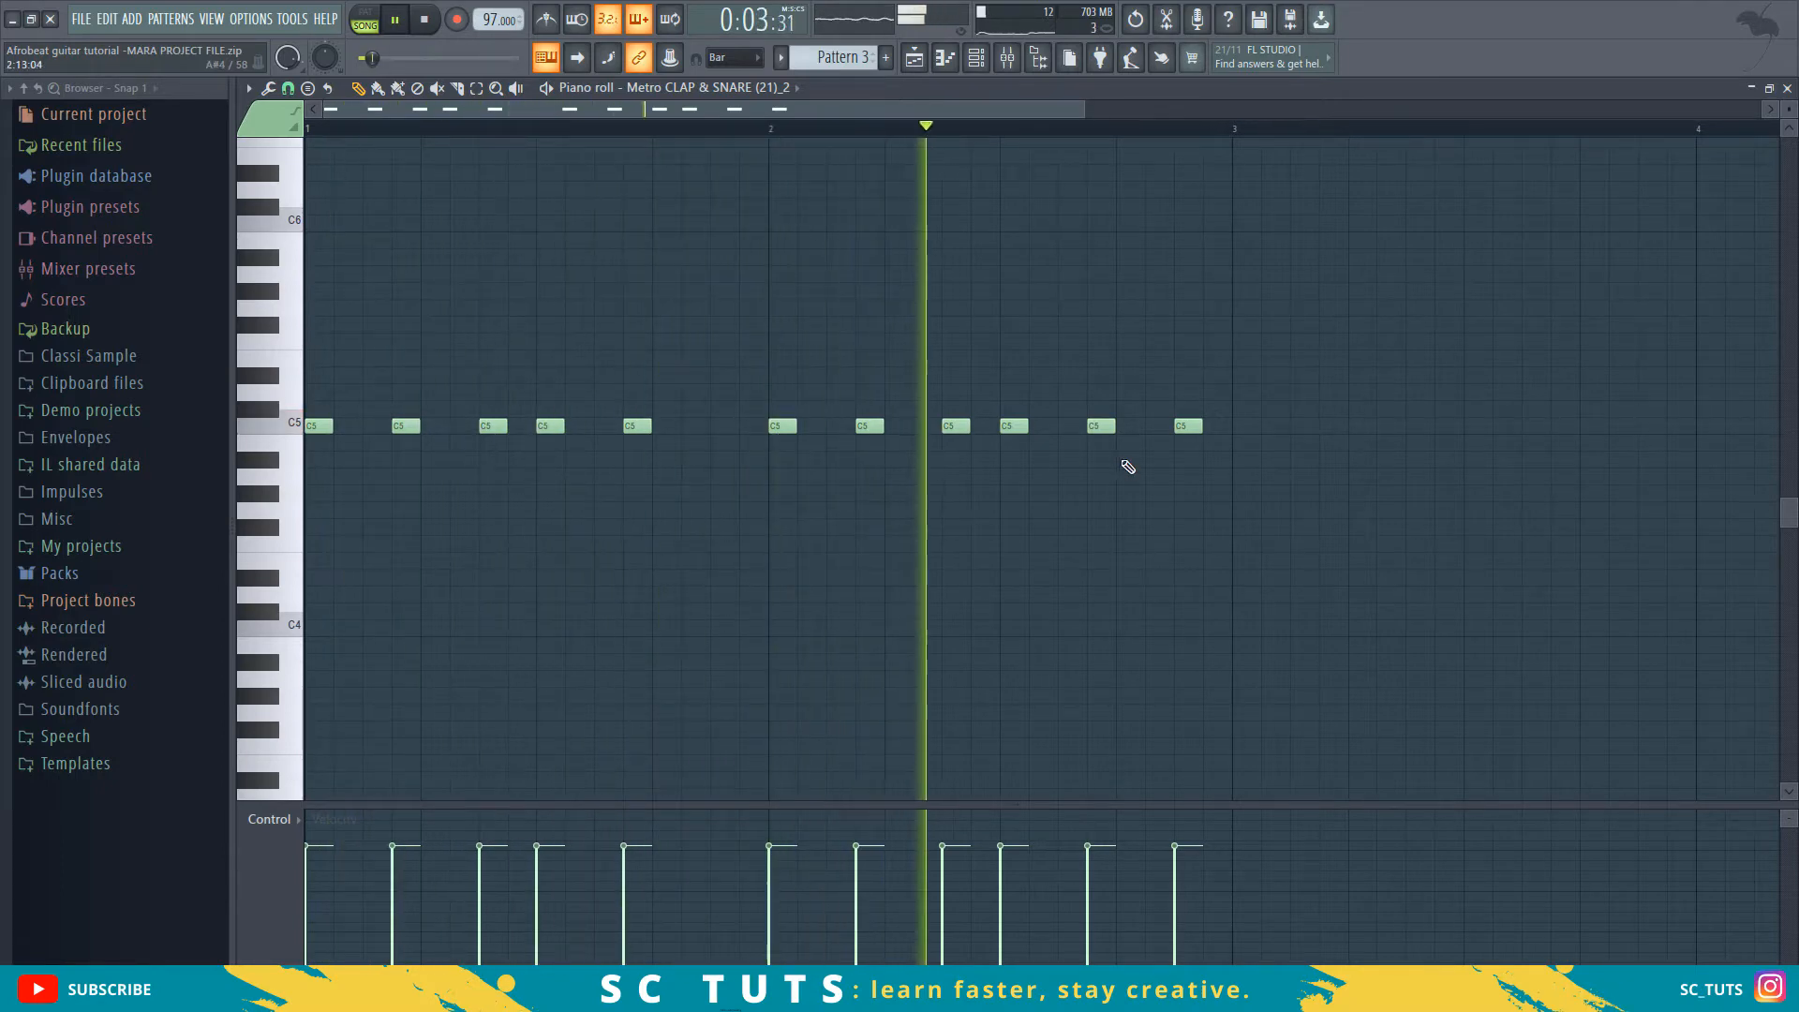
pyautogui.click(916, 59)
pyautogui.press('space')
pyautogui.click(590, 225)
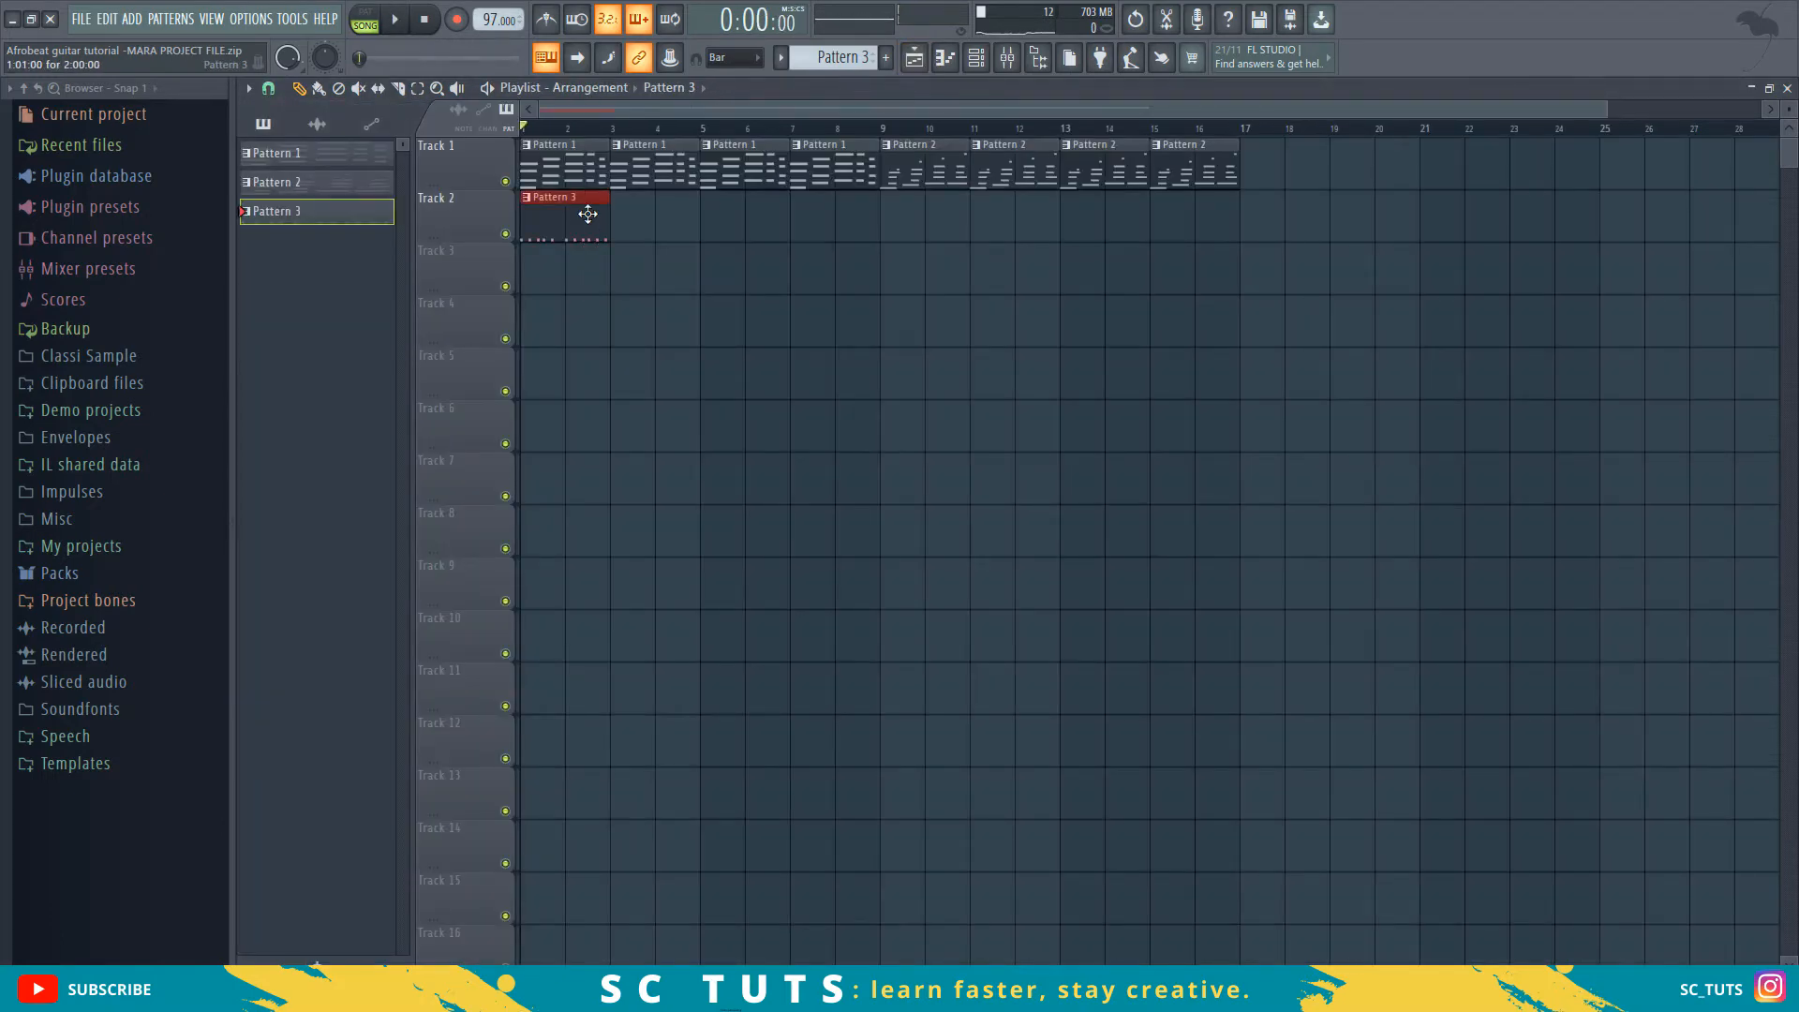
pyautogui.click(623, 208)
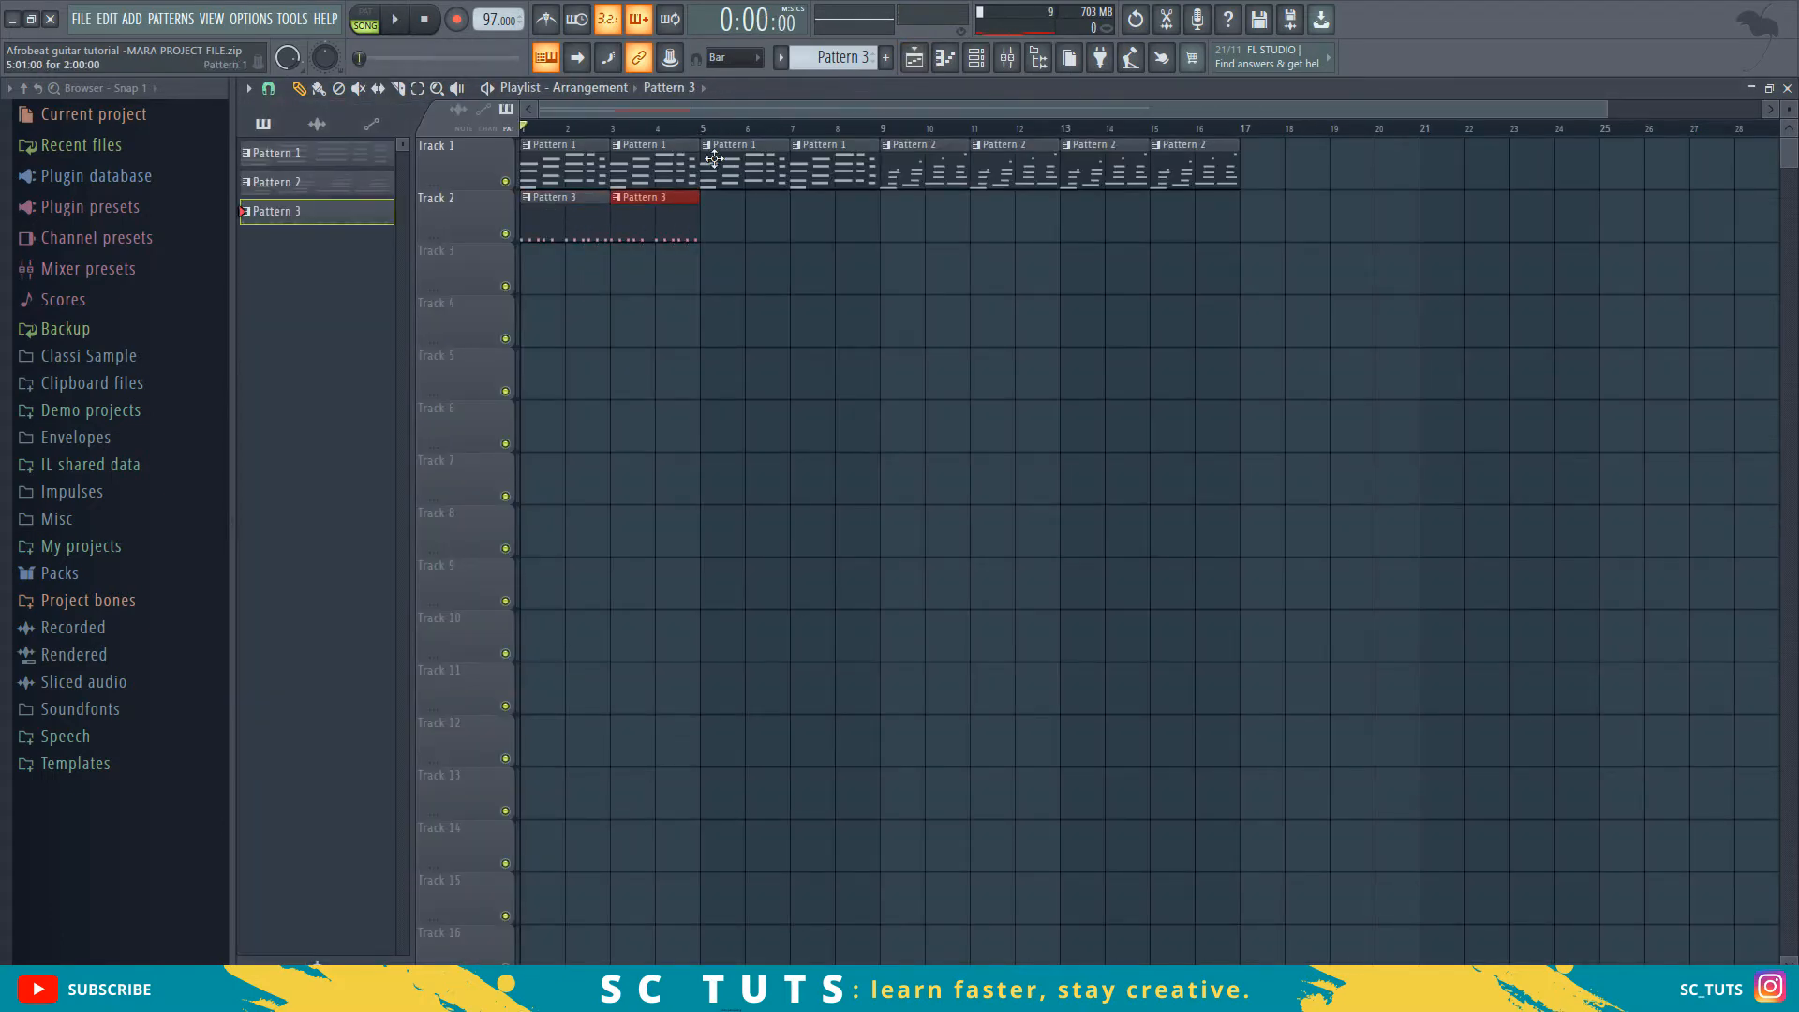
# - Fill every 4 steps of the VT_BD kick channel in Pattern 3 and play the beat briefly
pyautogui.click(985, 58)
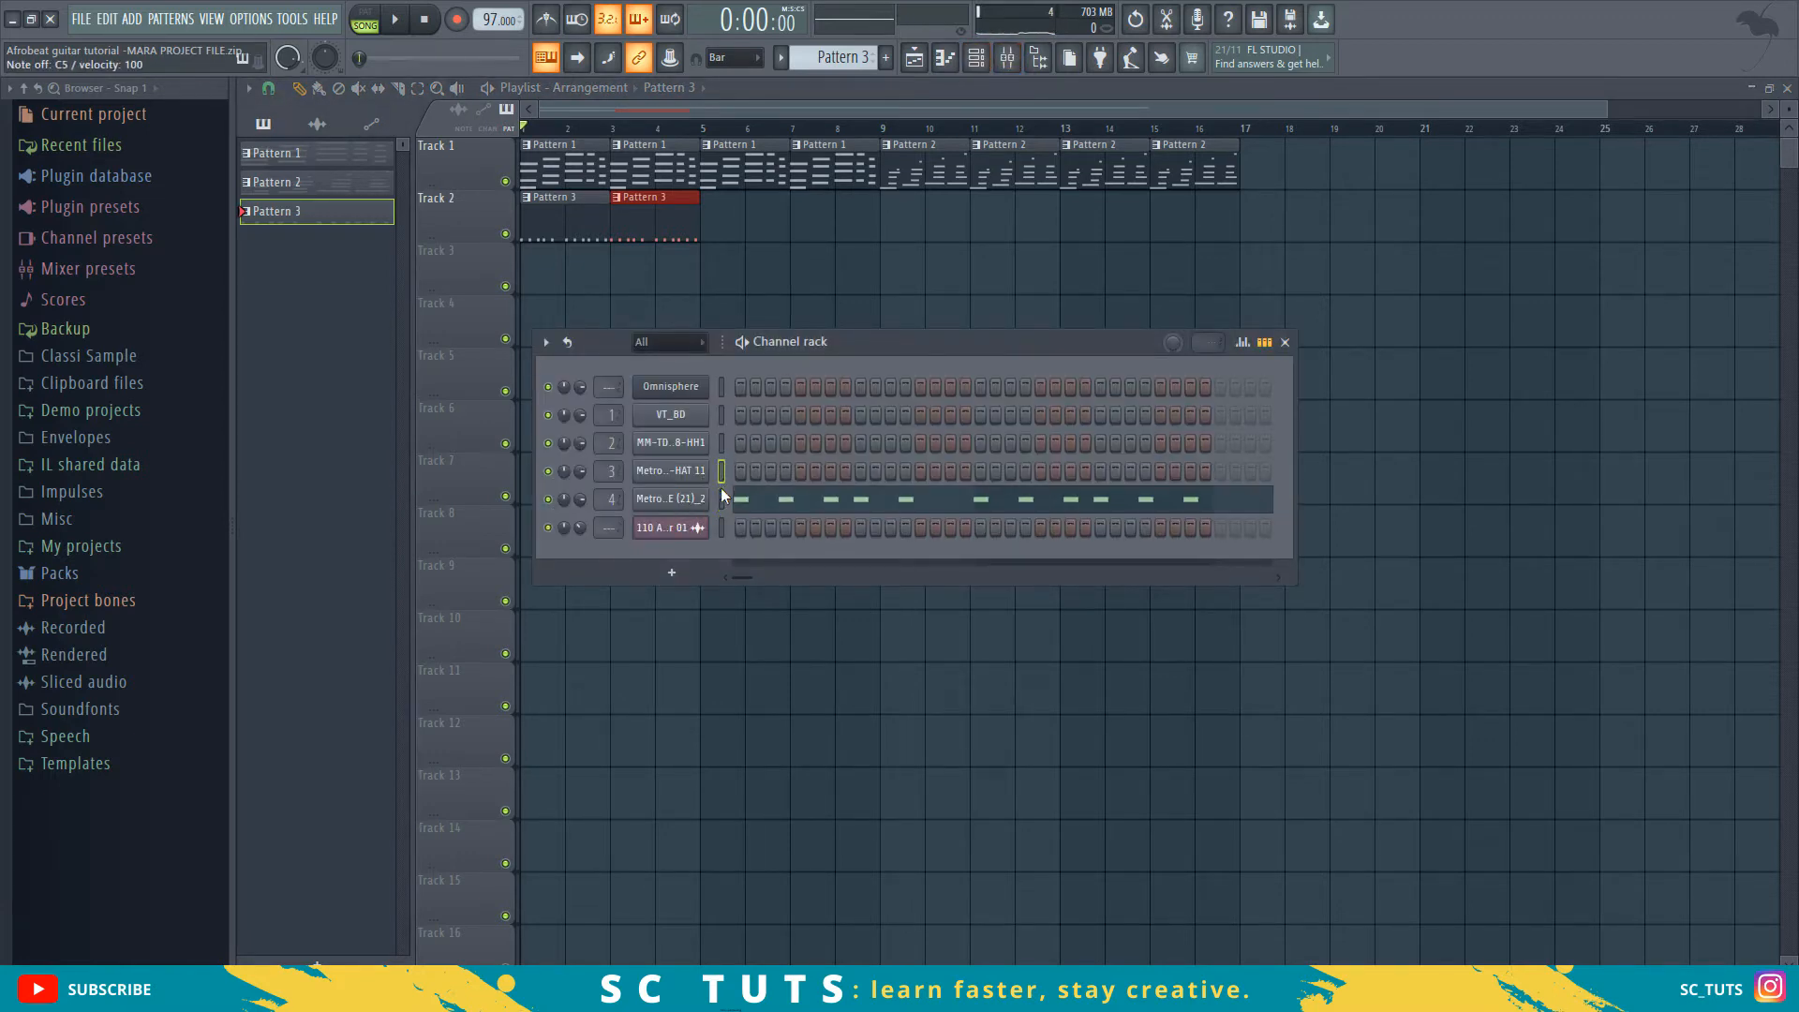
pyautogui.rightClick(684, 424)
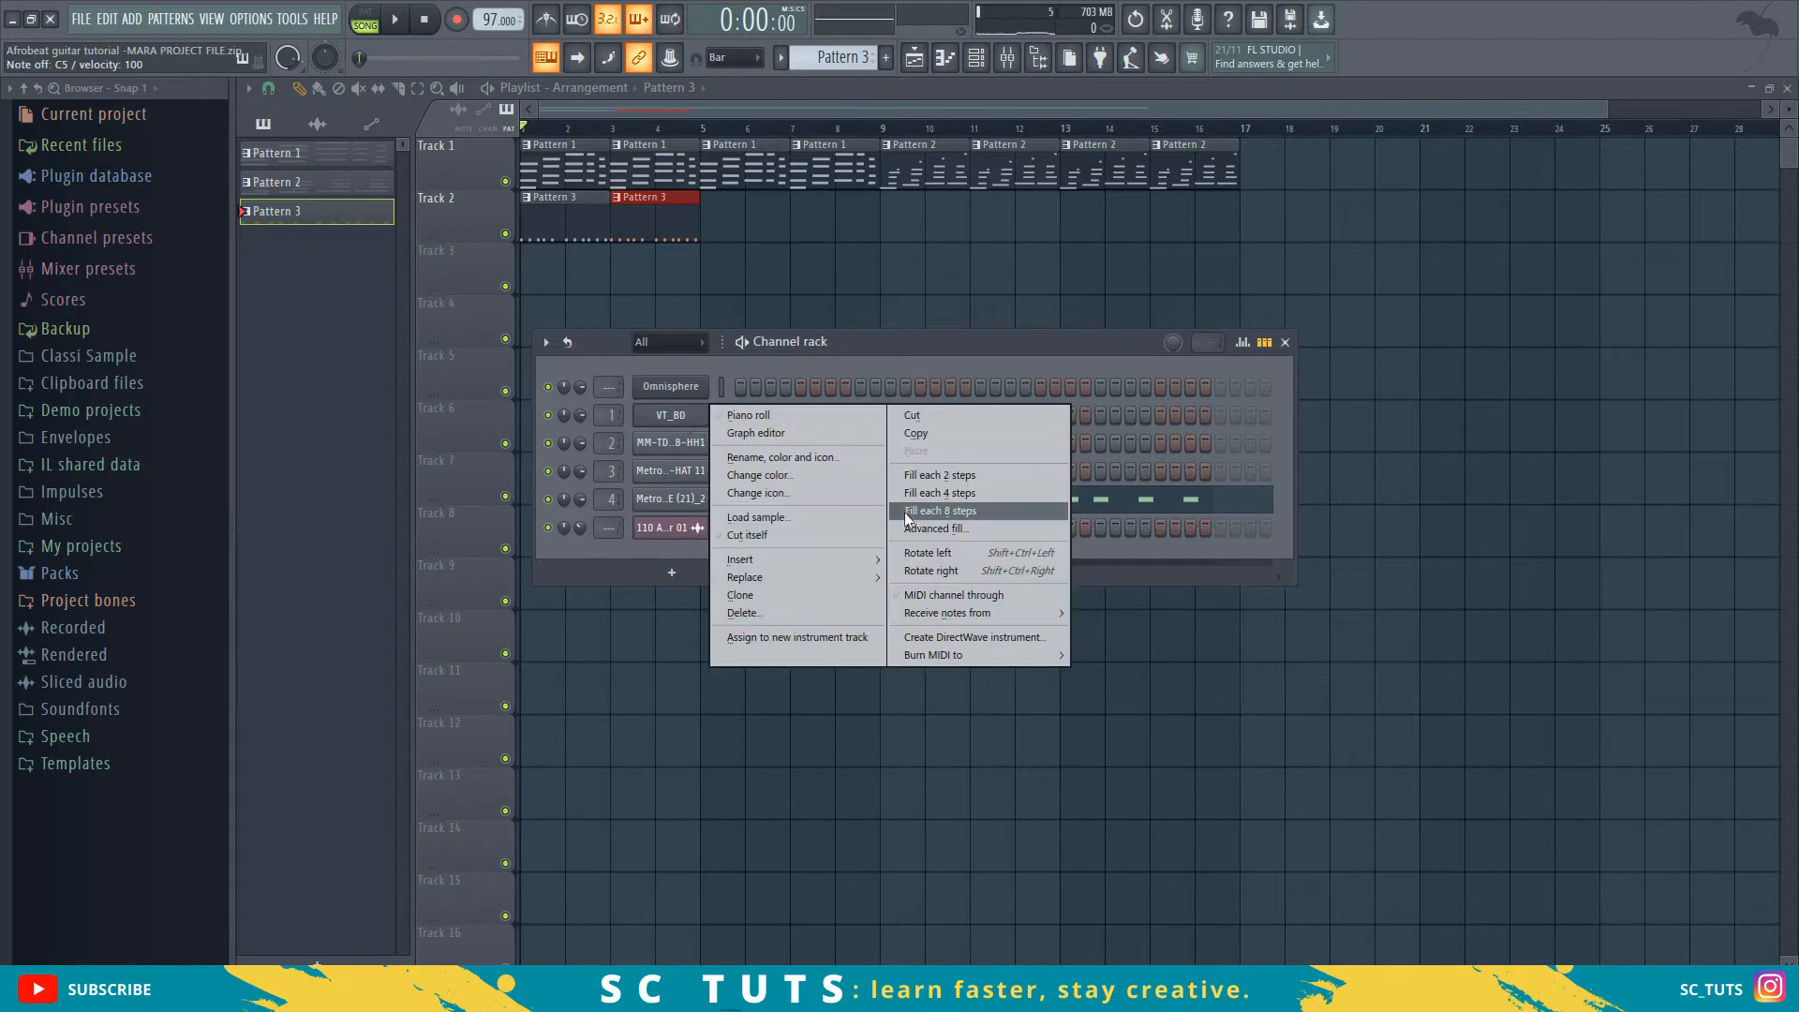
pyautogui.click(930, 495)
pyautogui.press('space')
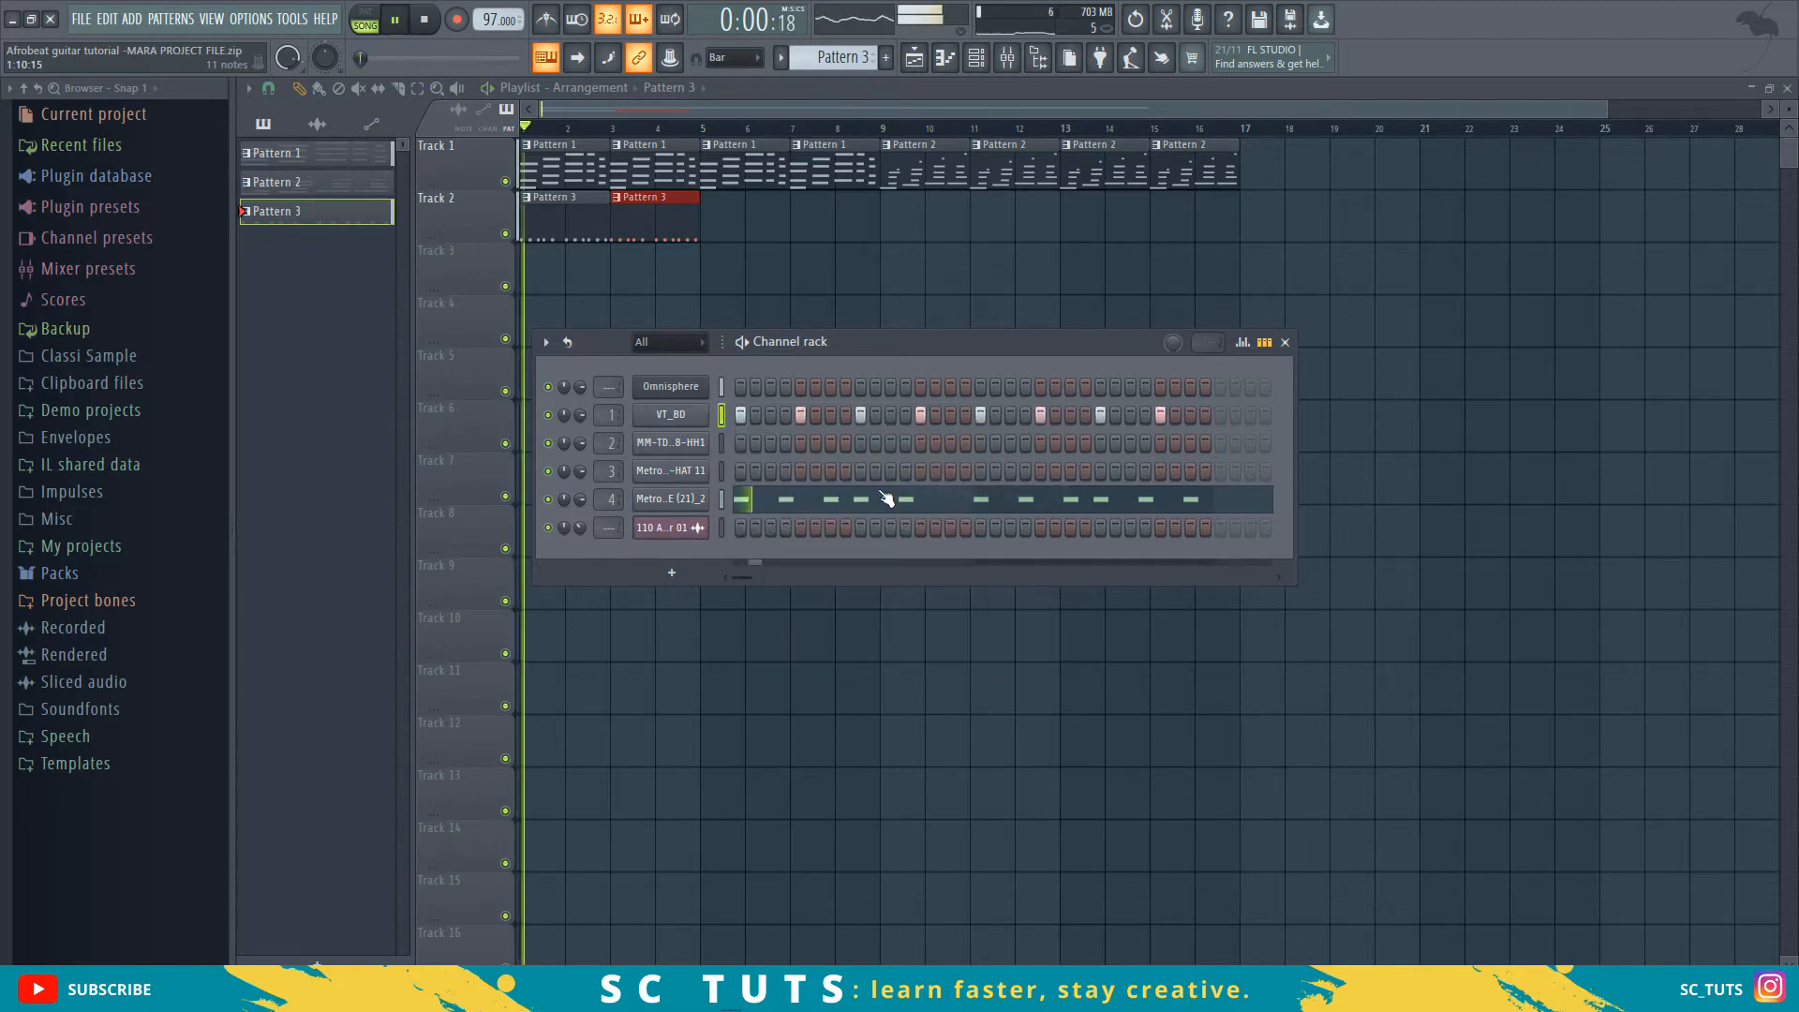
pyautogui.press('space')
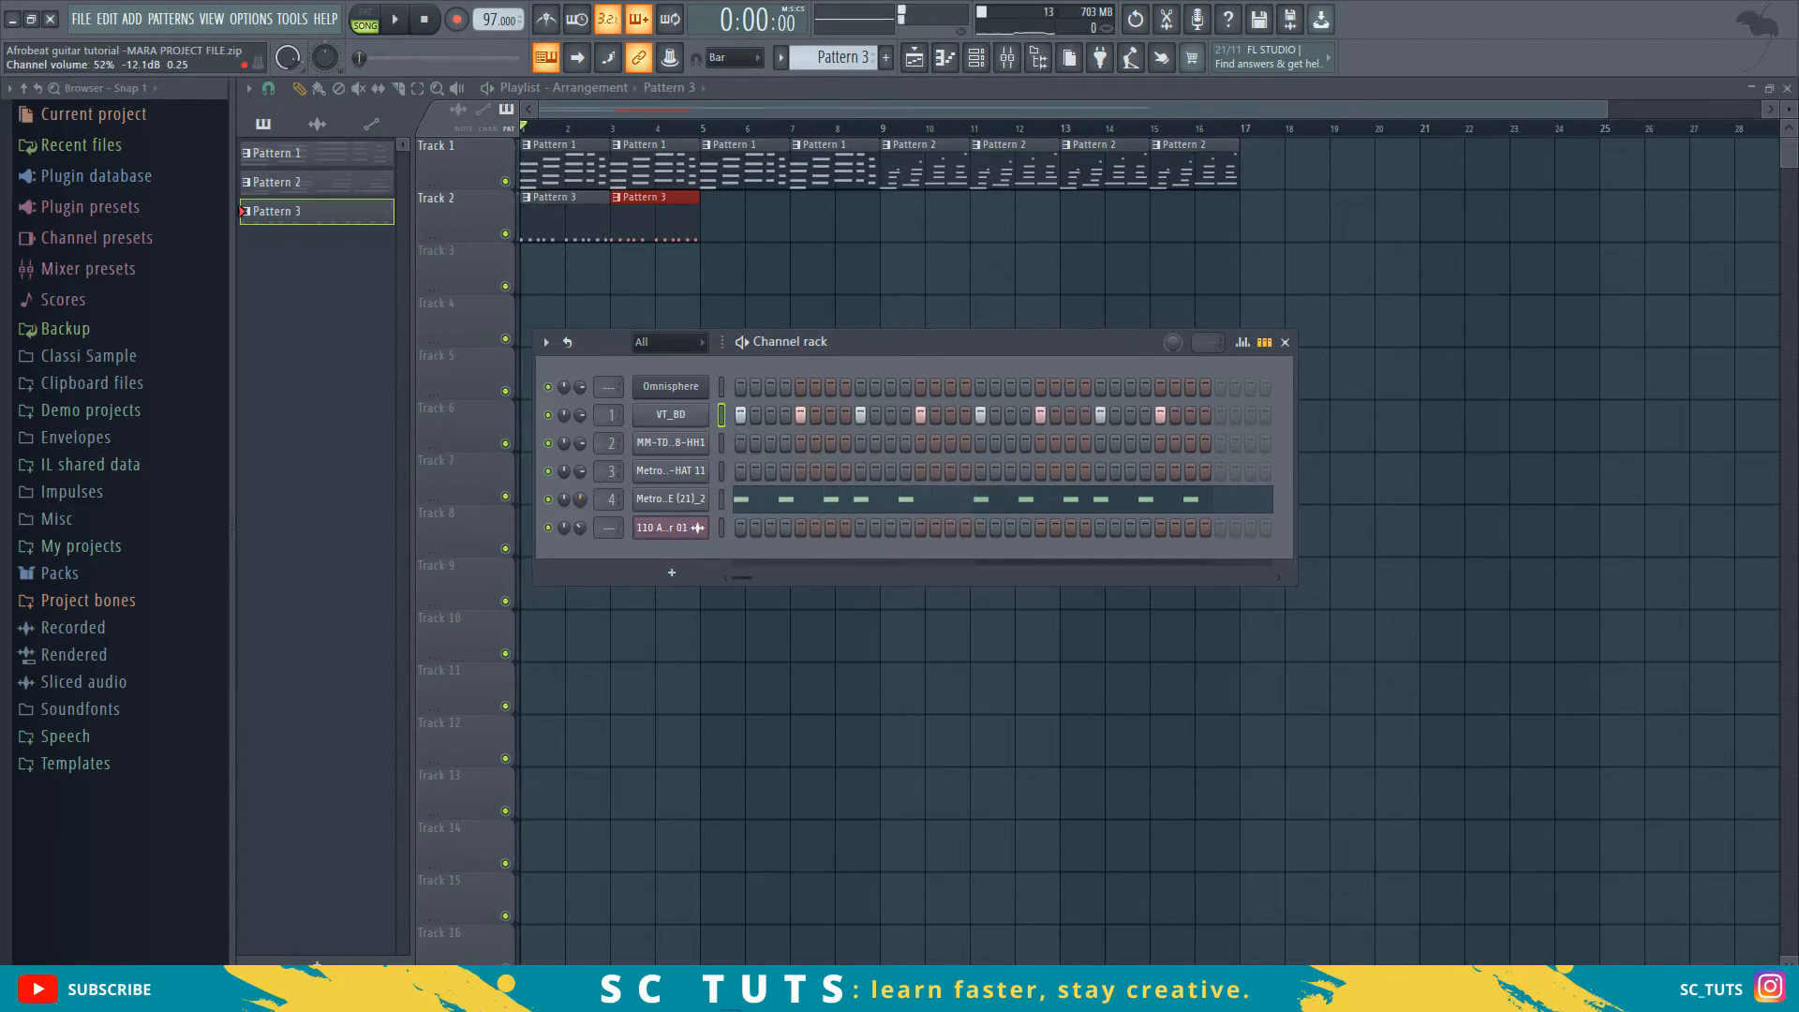
# - Move the VT_BD kick hit from step 9's lead-in by adding a hit on step 7, and redraw the clap note on step 15
pyautogui.press('space')
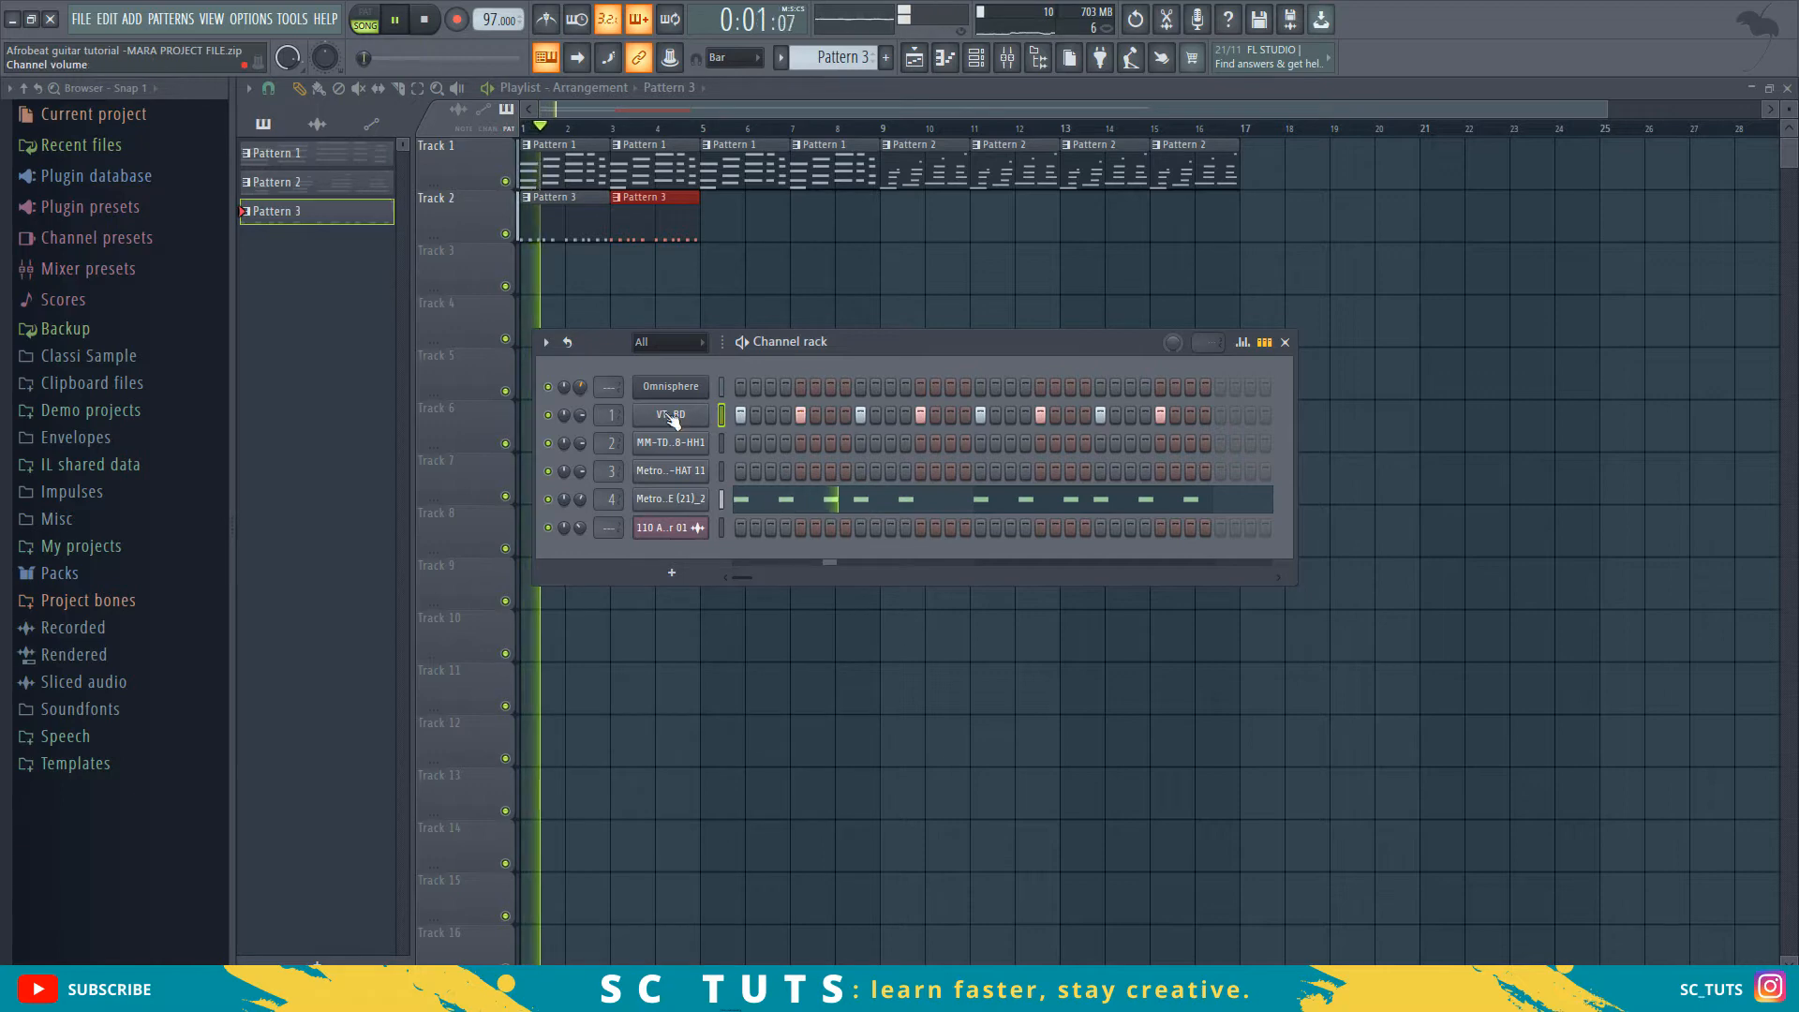
pyautogui.press('space')
pyautogui.click(831, 418)
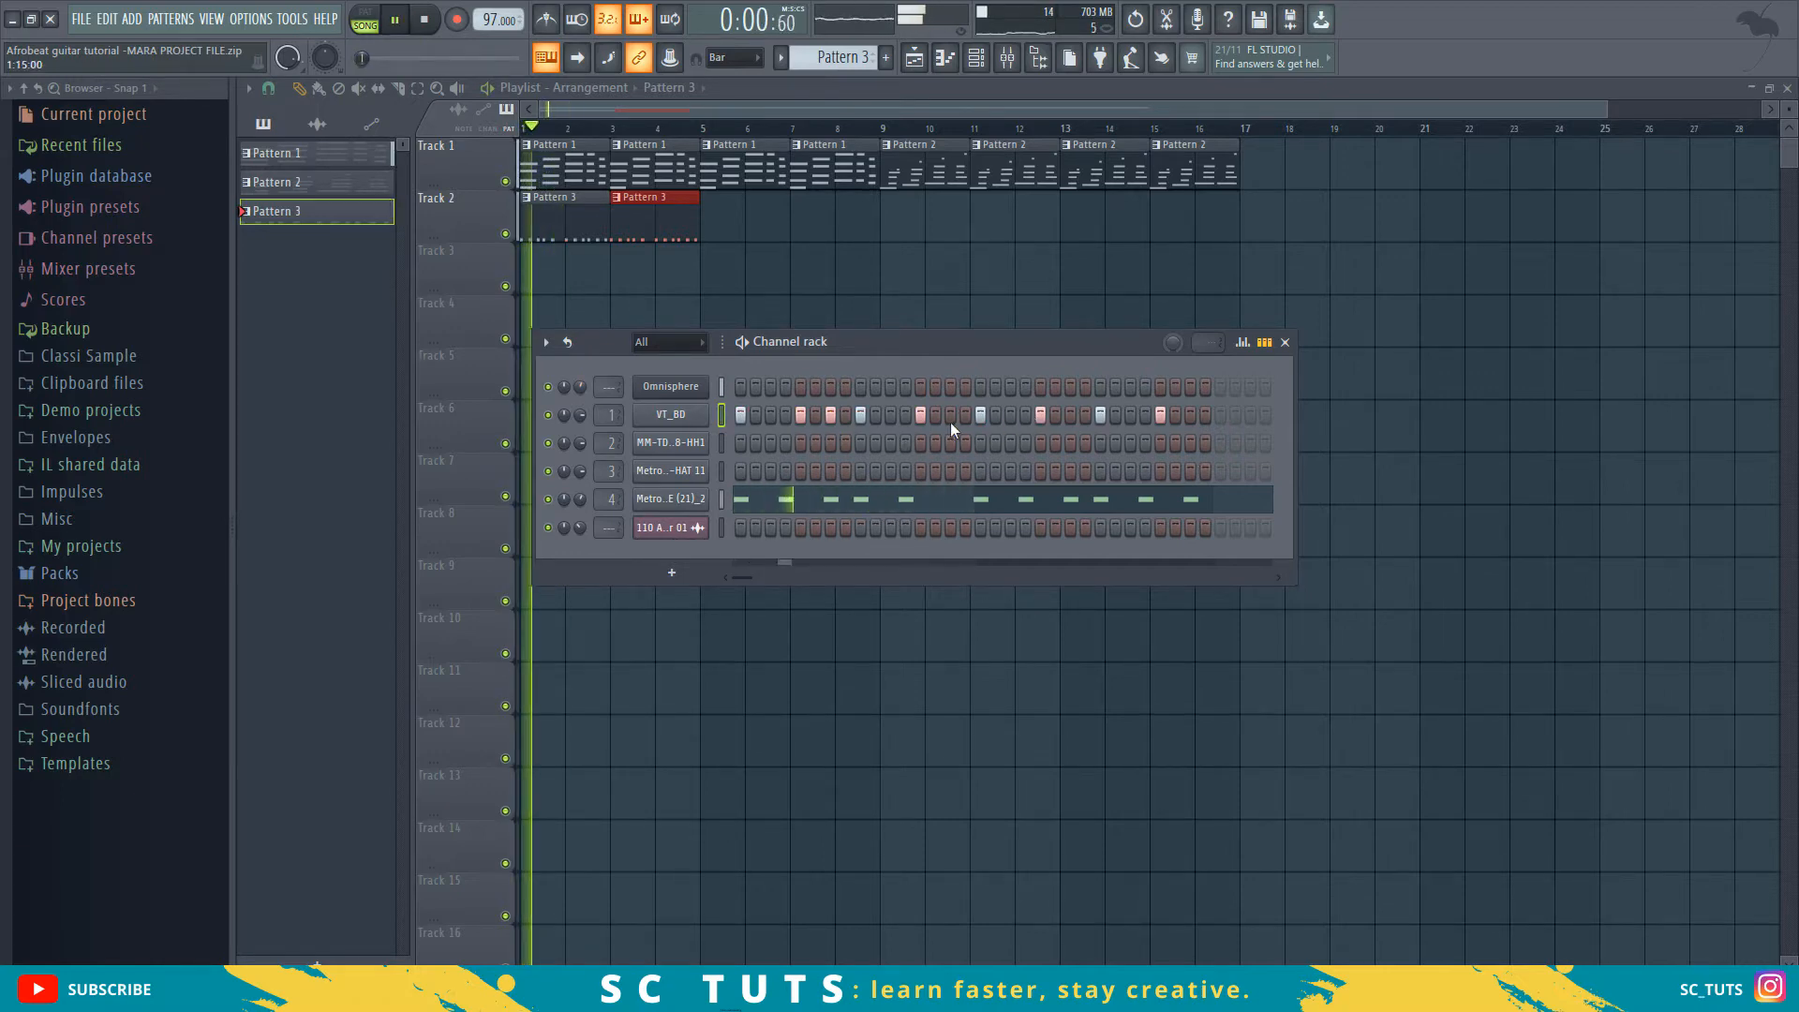
pyautogui.click(933, 507)
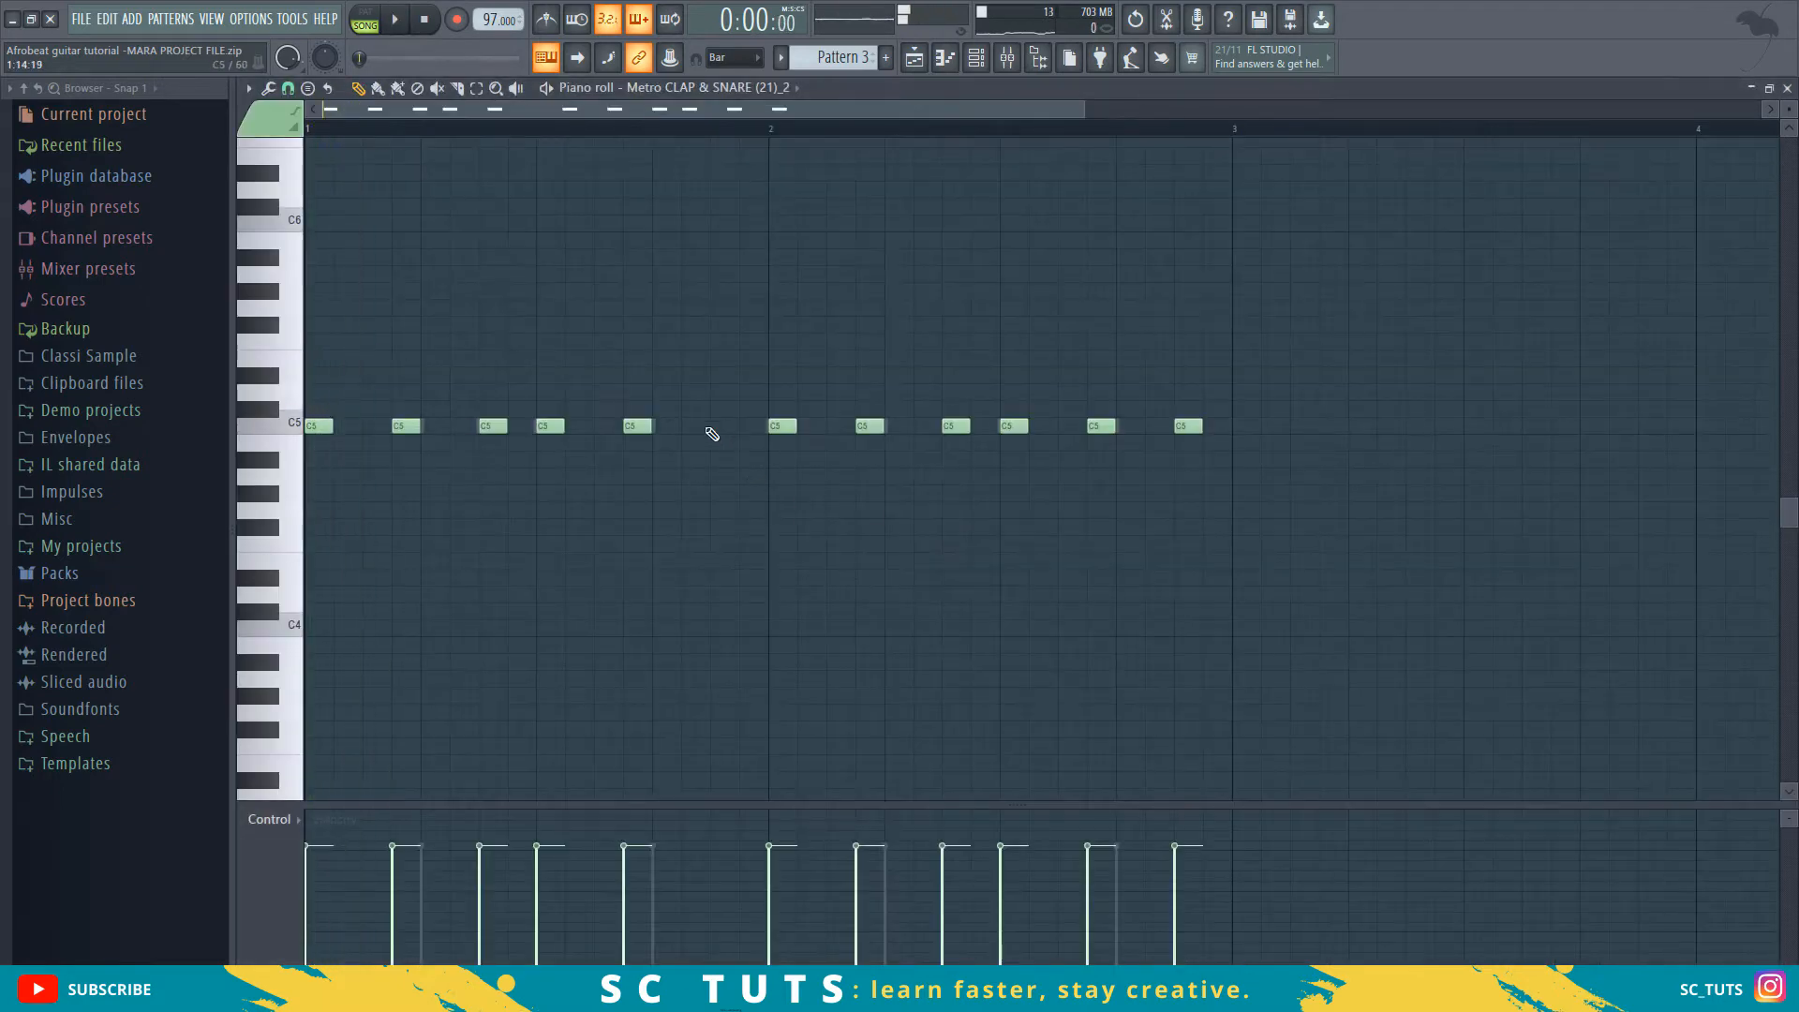
pyautogui.click(979, 64)
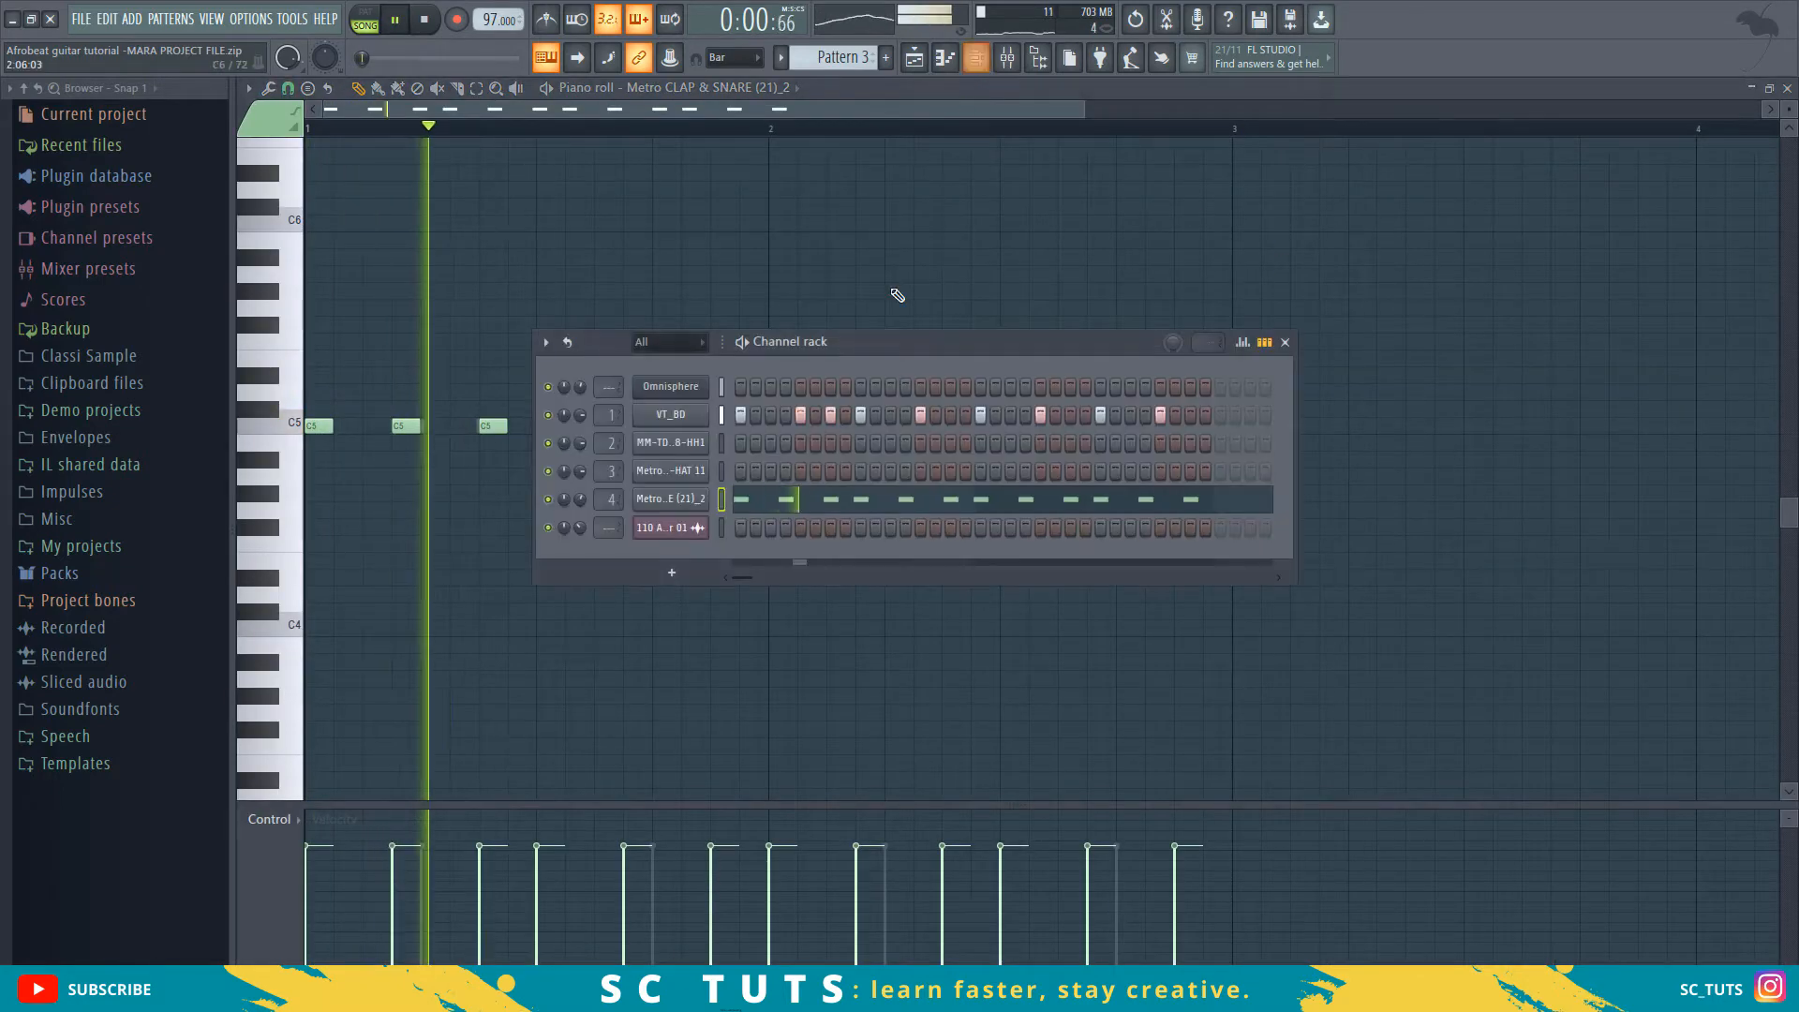
# - Try extra VT_BD kick hits on steps 15, 20 and 27 during playback, removing each one again
pyautogui.click(953, 418)
pyautogui.rightClick(952, 418)
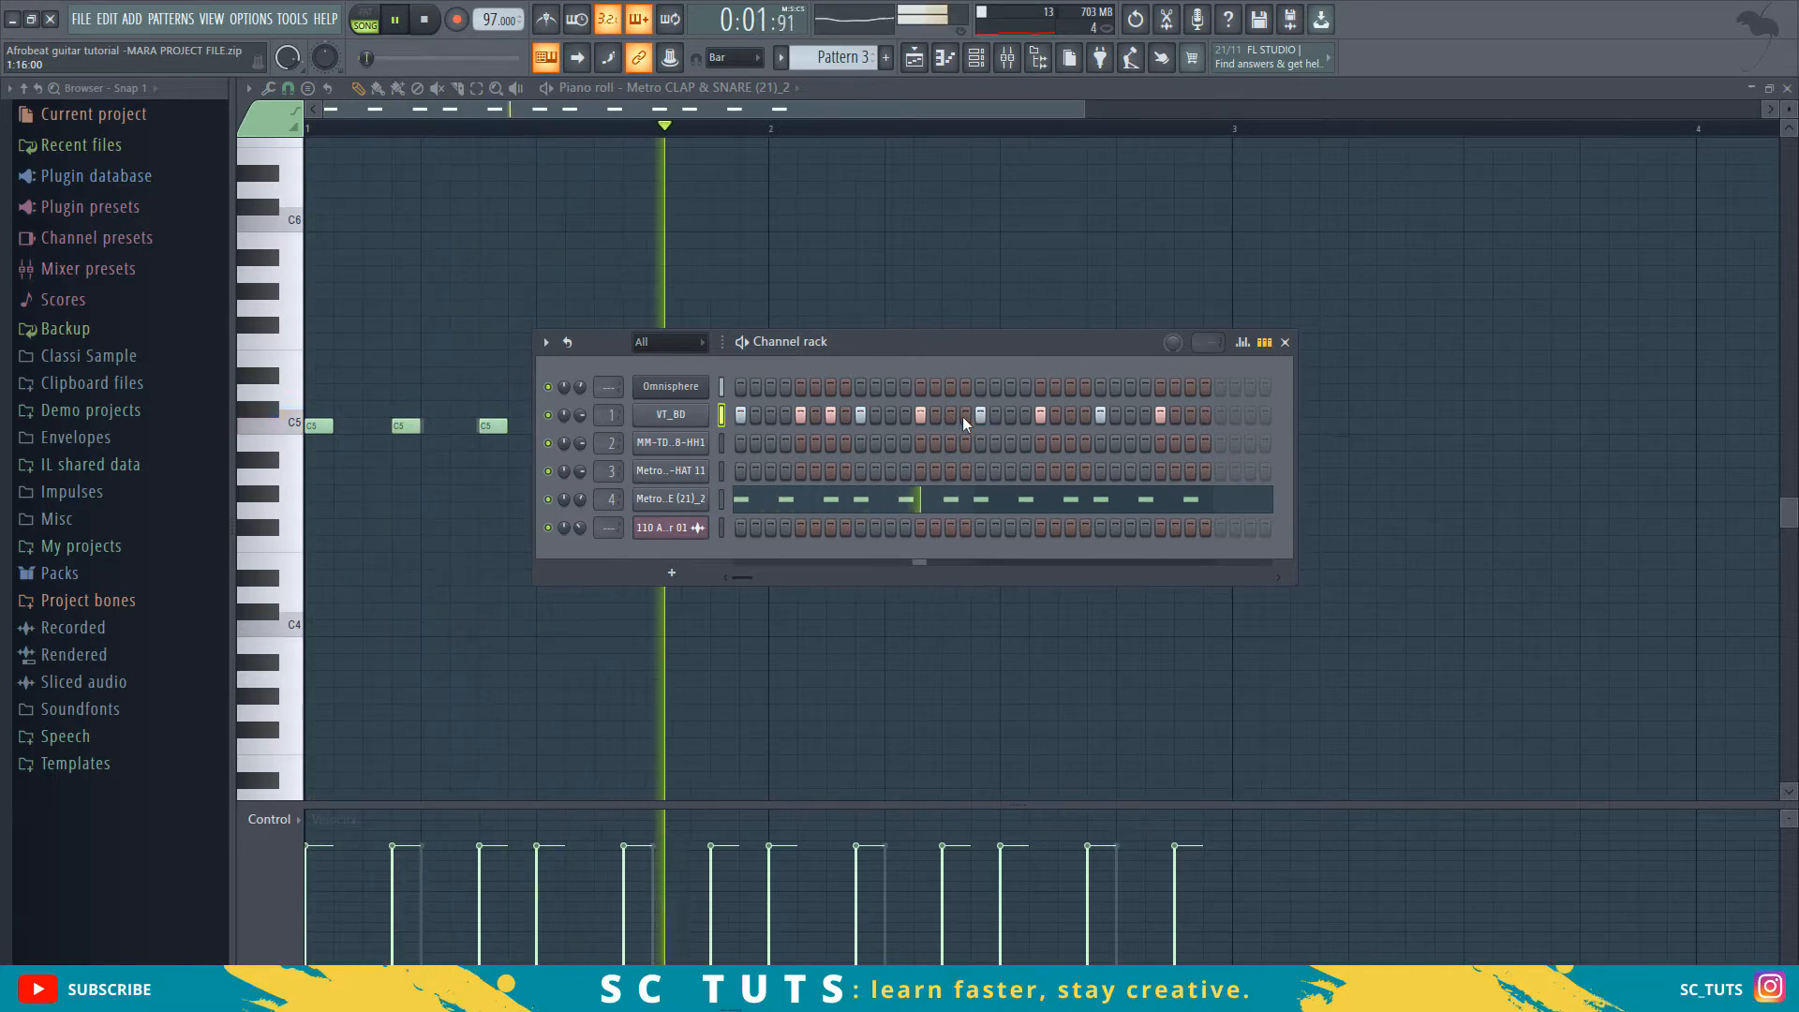
pyautogui.click(1029, 414)
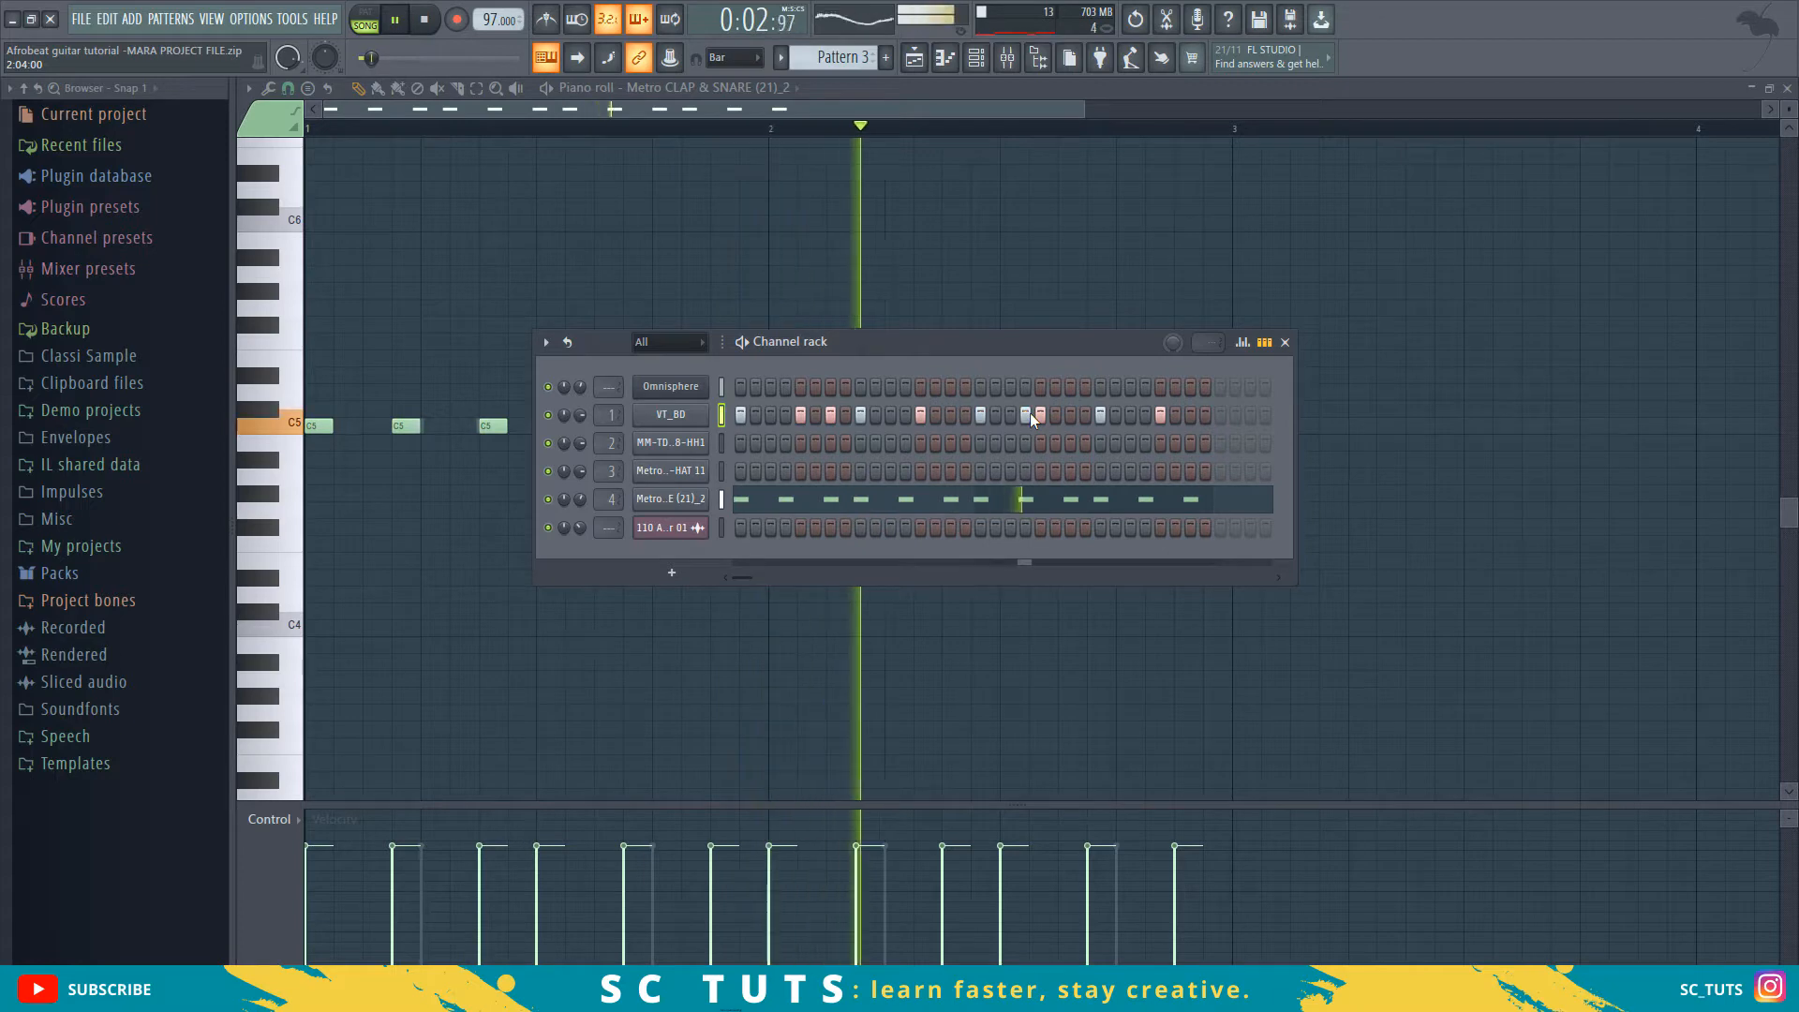
pyautogui.click(1025, 415)
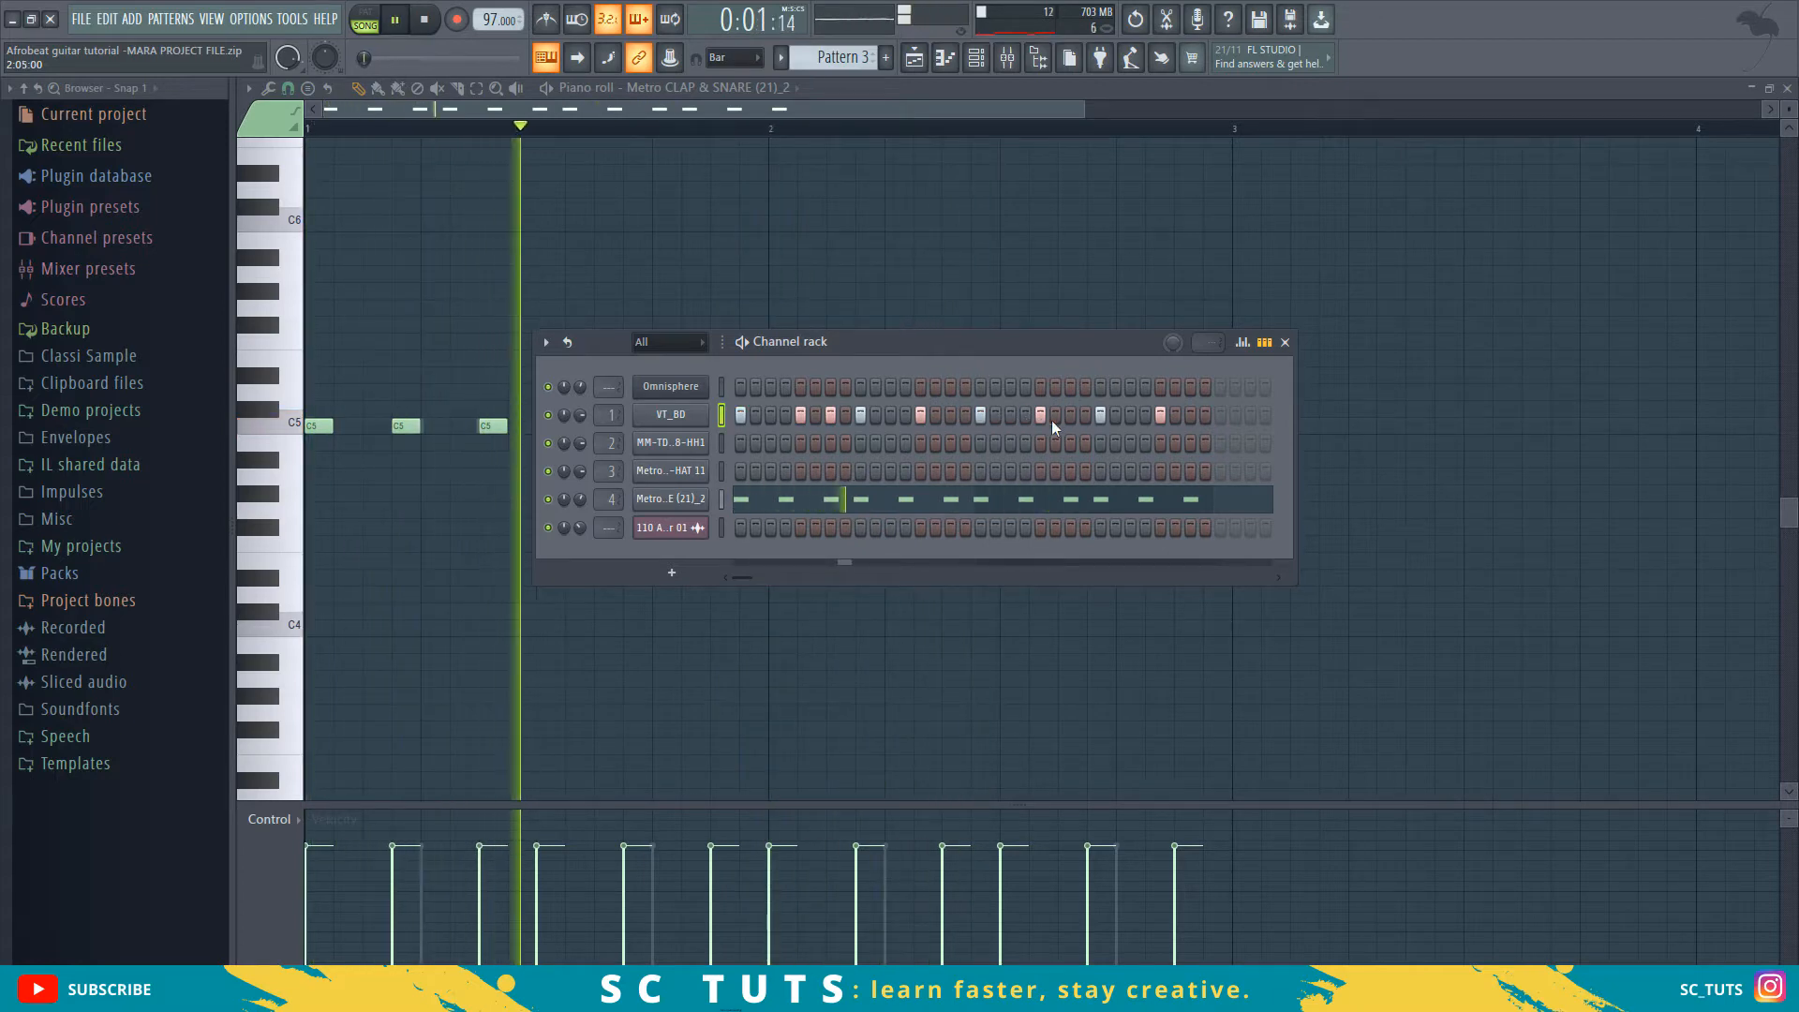
pyautogui.click(1133, 418)
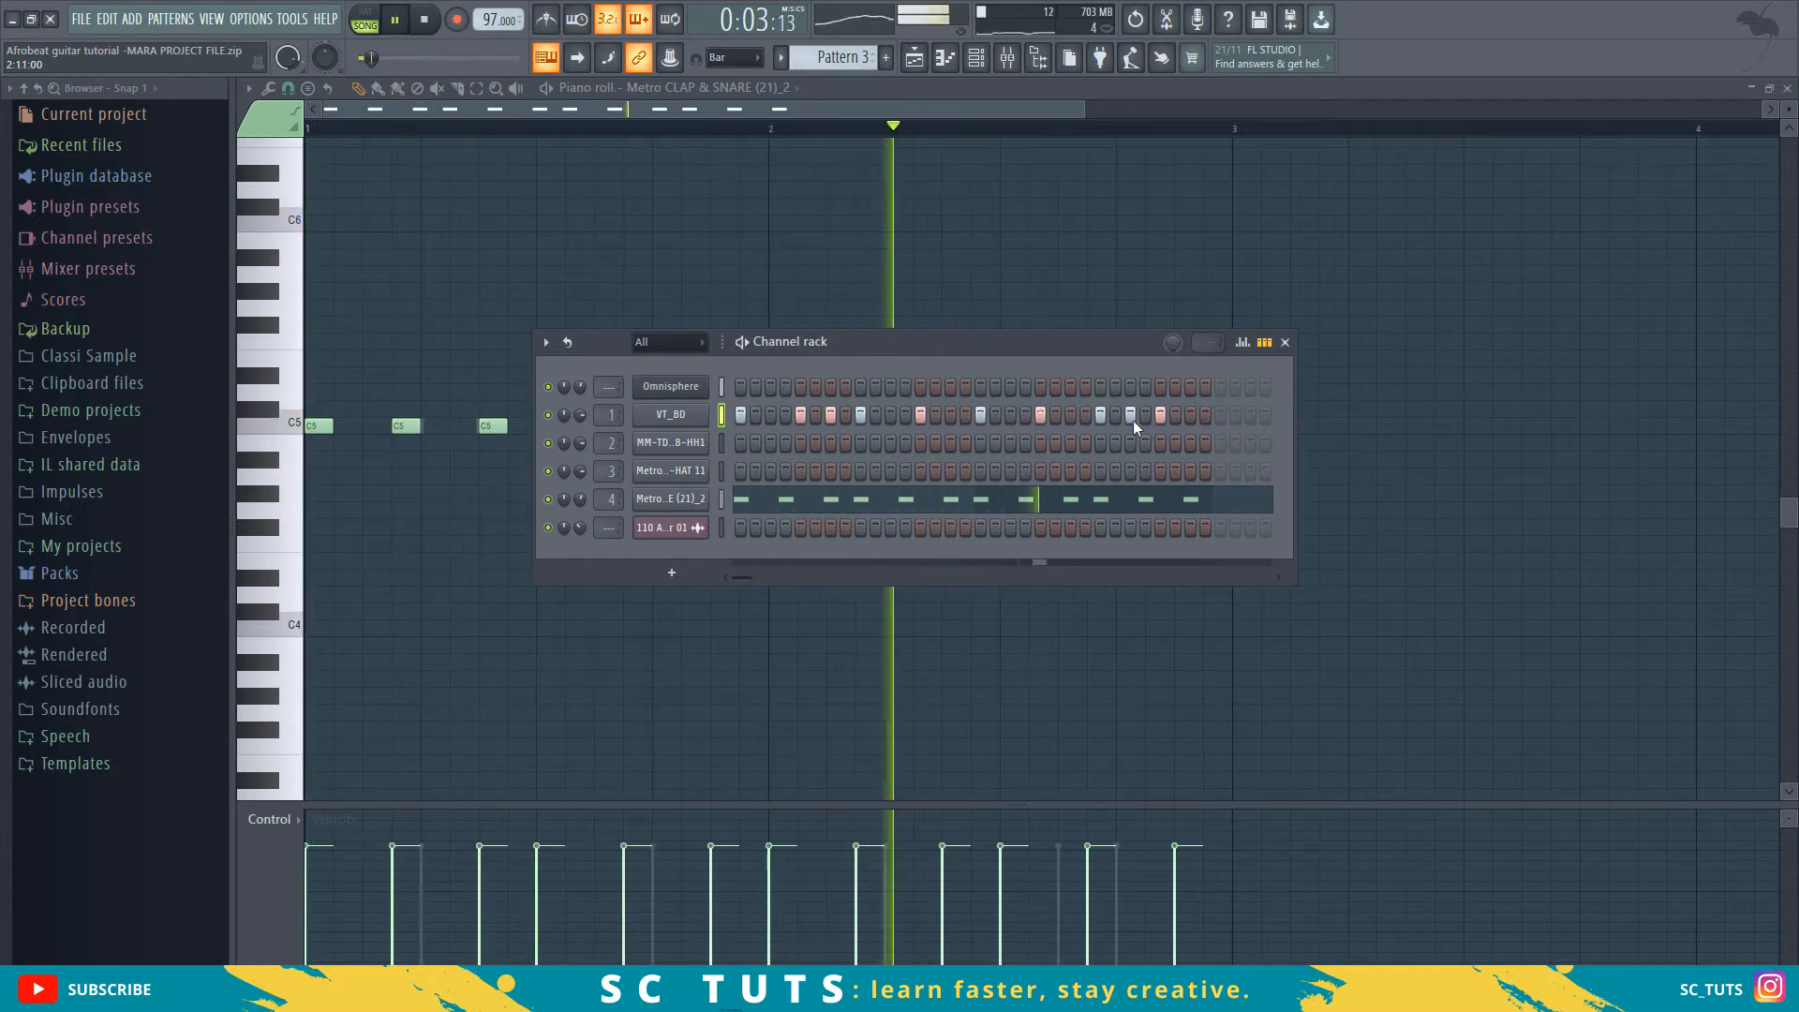
pyautogui.press('space')
pyautogui.press('space')
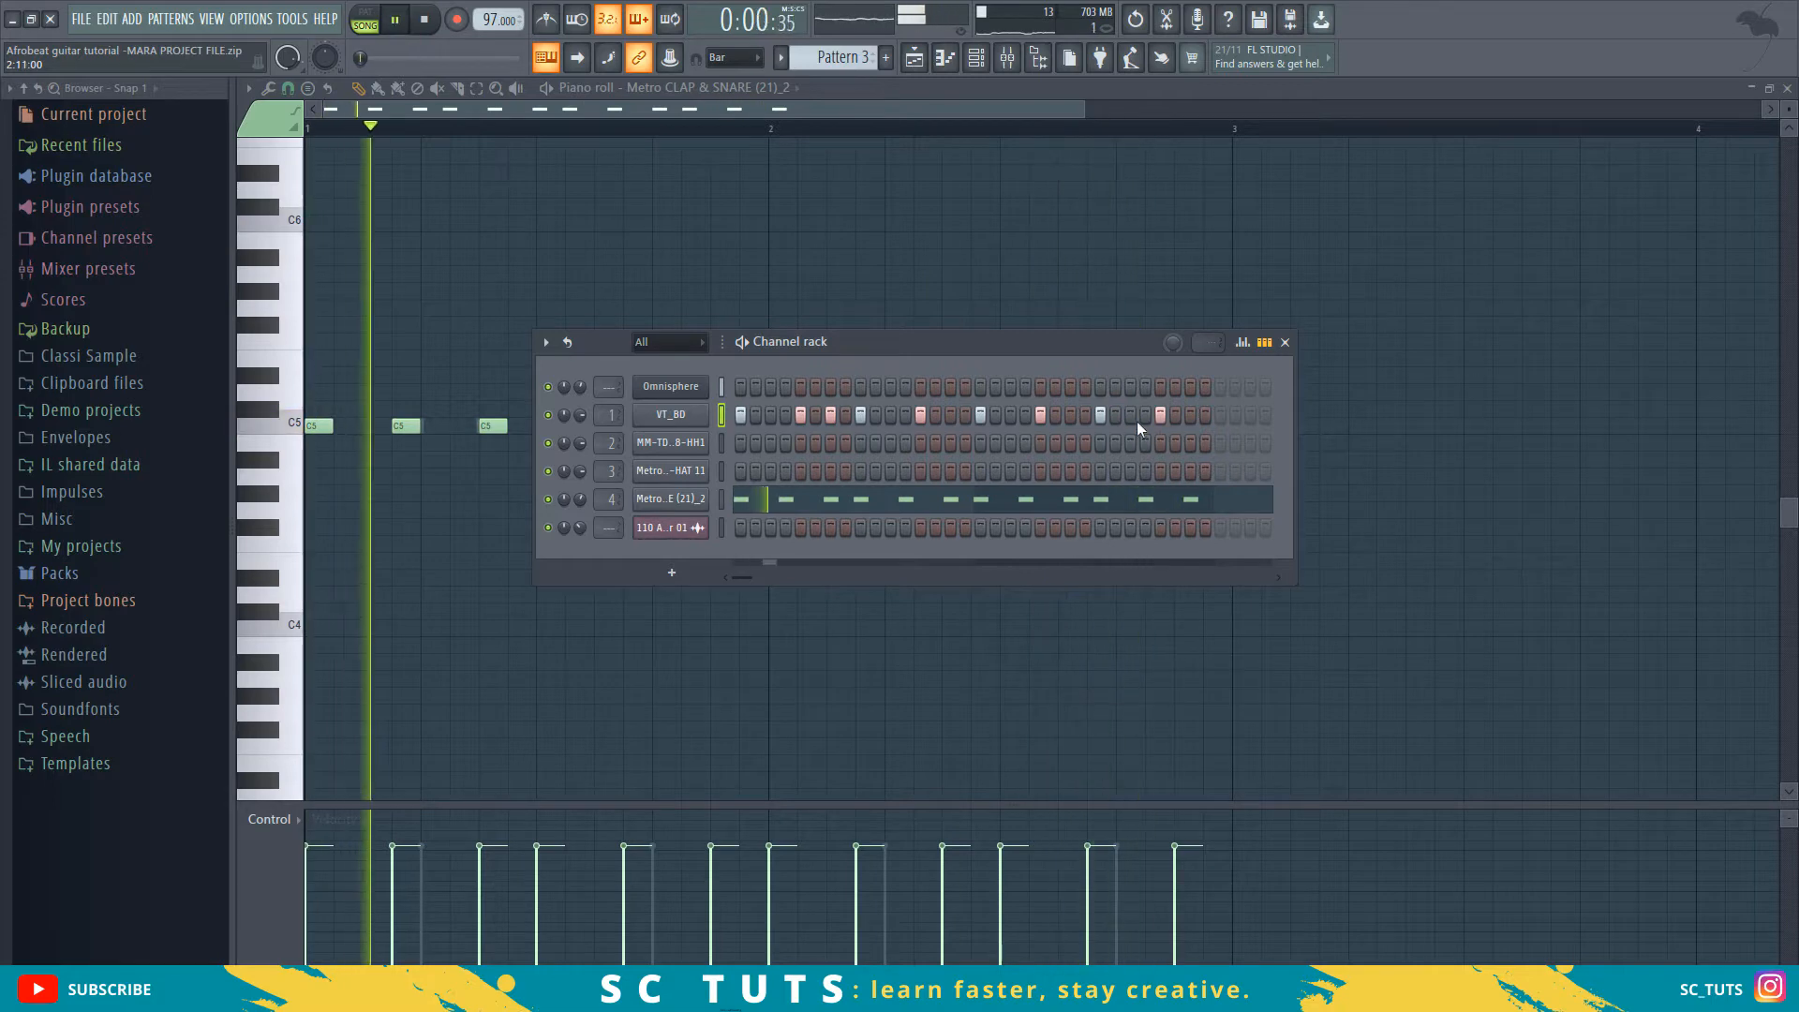
# - Add a VT_BD kick hit on step 31, near the end of Pattern 3's second bar
pyautogui.click(1136, 418)
pyautogui.click(1189, 416)
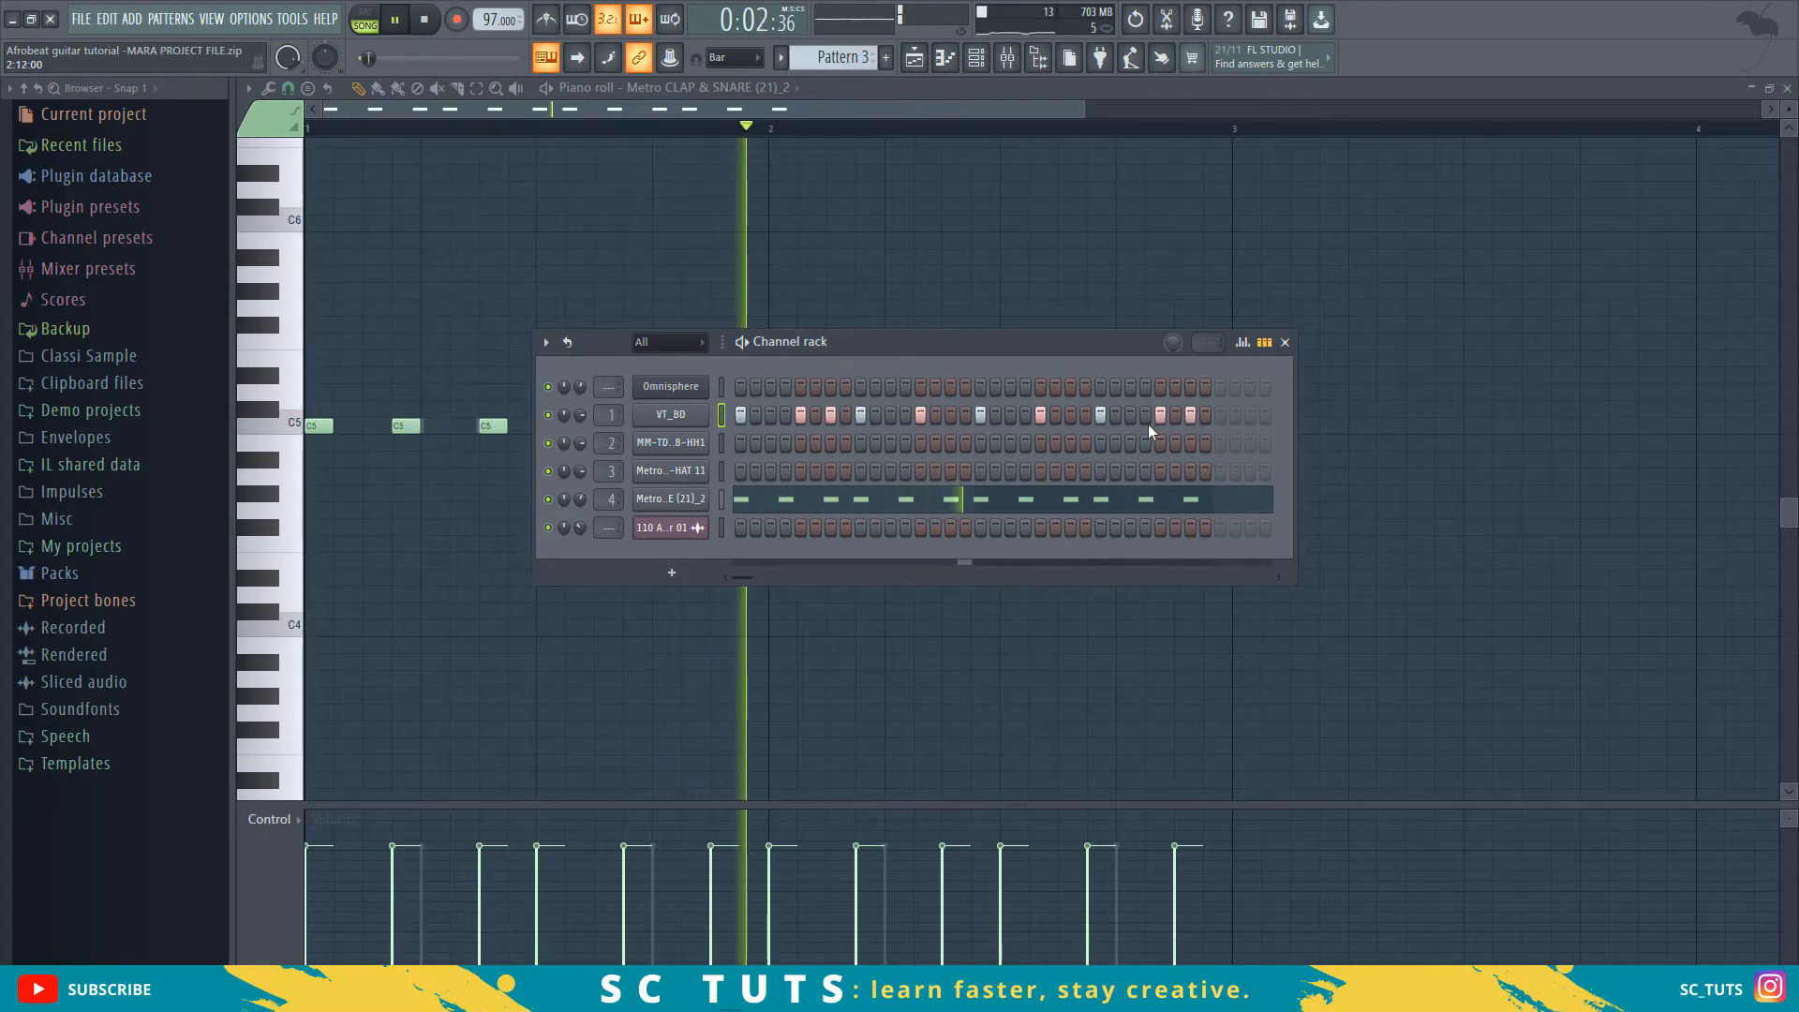
# - Add a VT_BD kick hit on step 28 of Pattern 3 and replay the beat with the MM-TD HH1 channel selected
pyautogui.click(1147, 419)
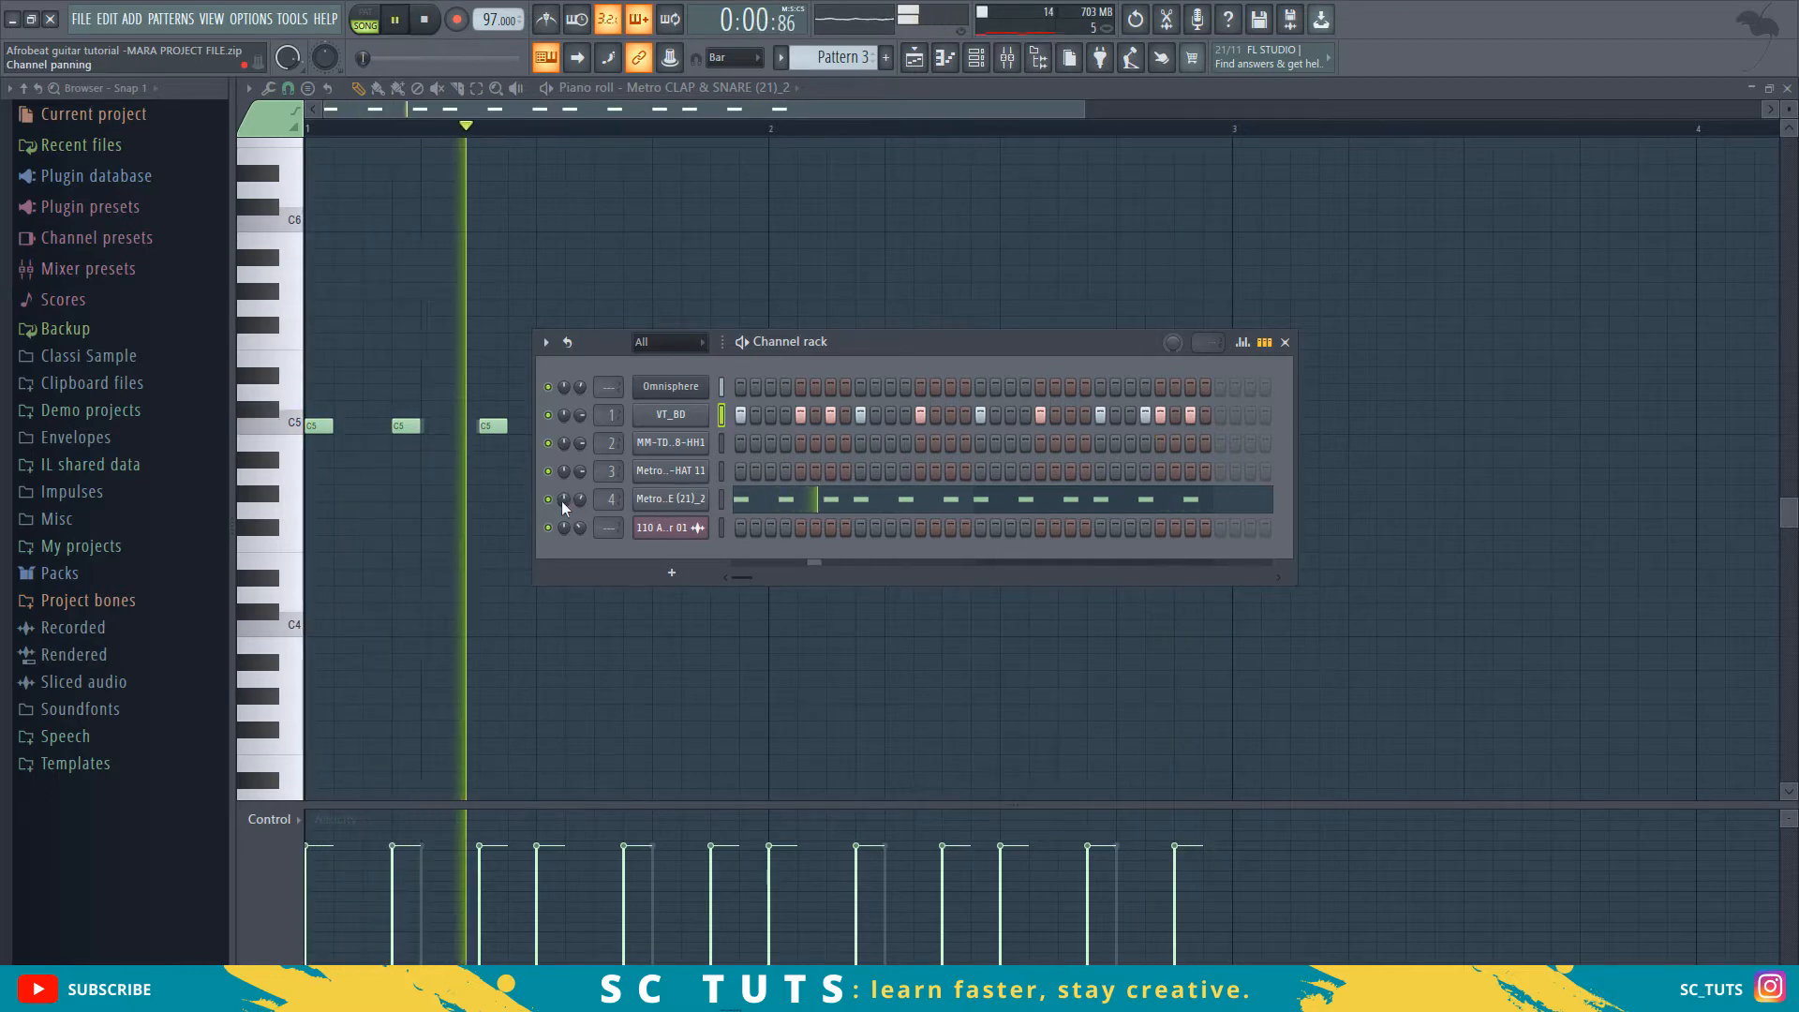
pyautogui.click(720, 444)
pyautogui.press('space')
pyautogui.press('space')
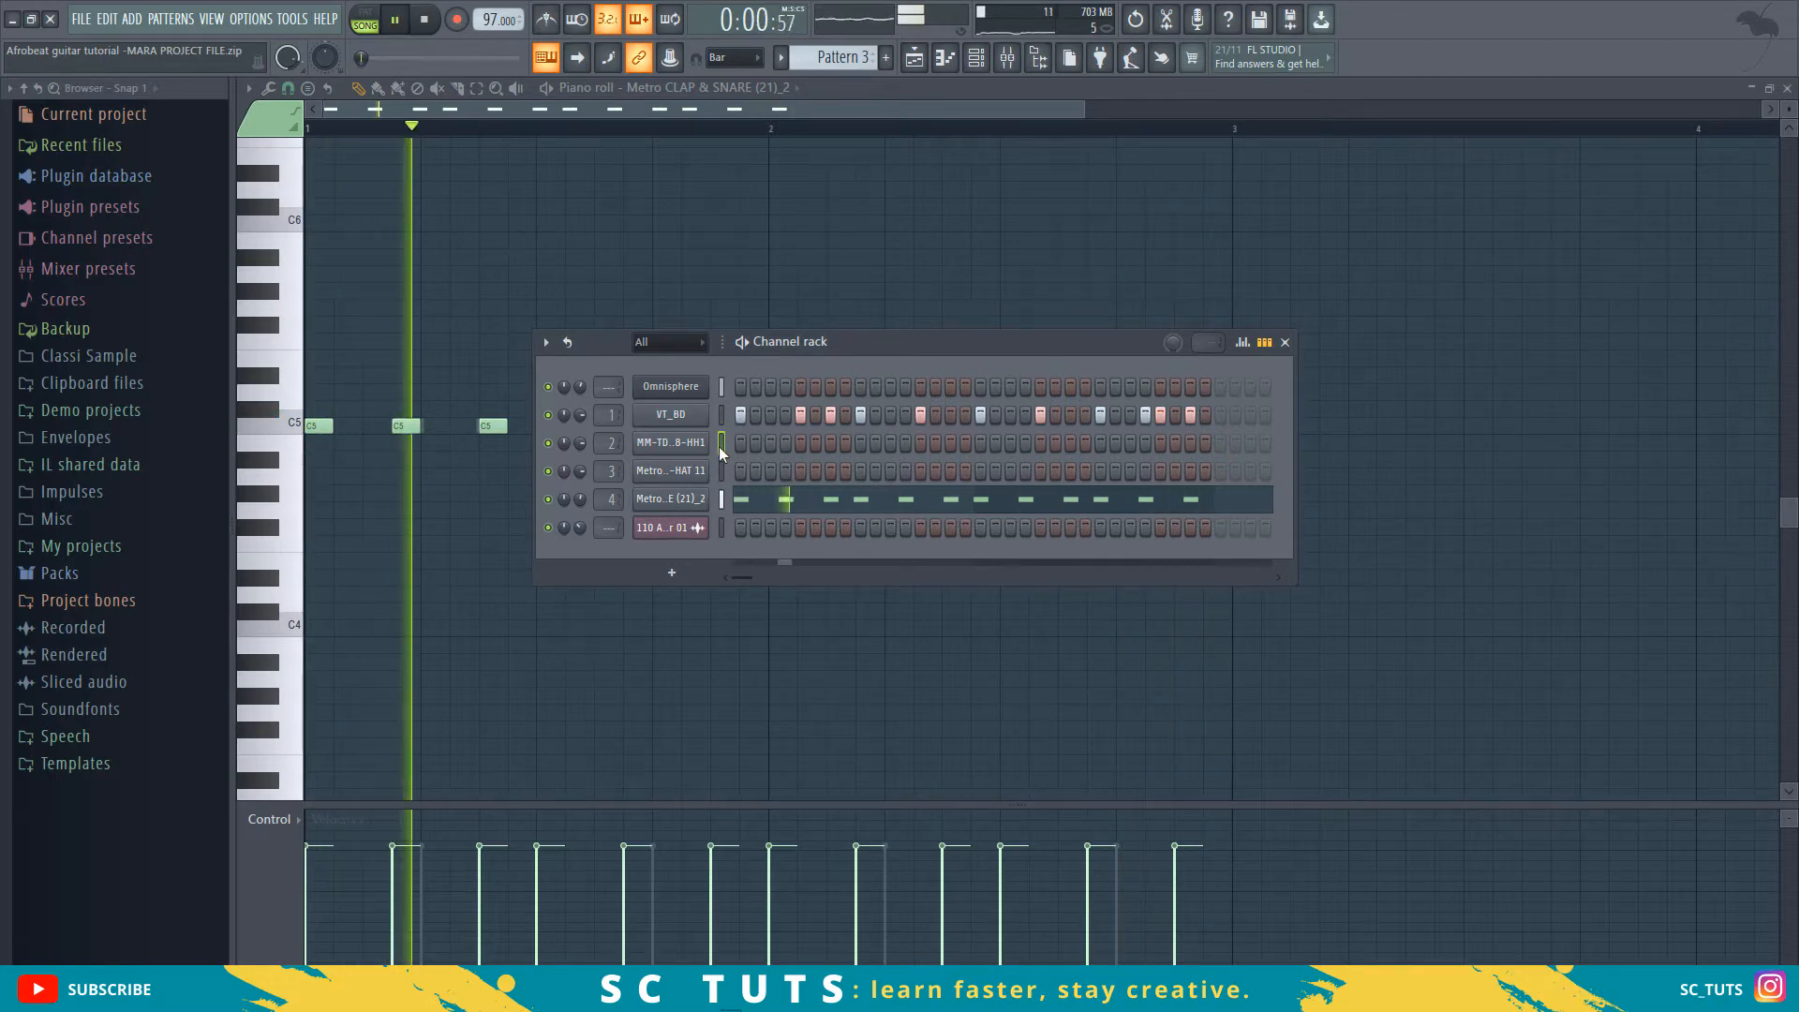
# - Place MM-TD HH1 hi-hat hits on steps 7 and 23 of Pattern 3 and lower that channel's volume
pyautogui.click(829, 444)
pyautogui.moveTo(580, 443); pyautogui.dragTo(580, 483)
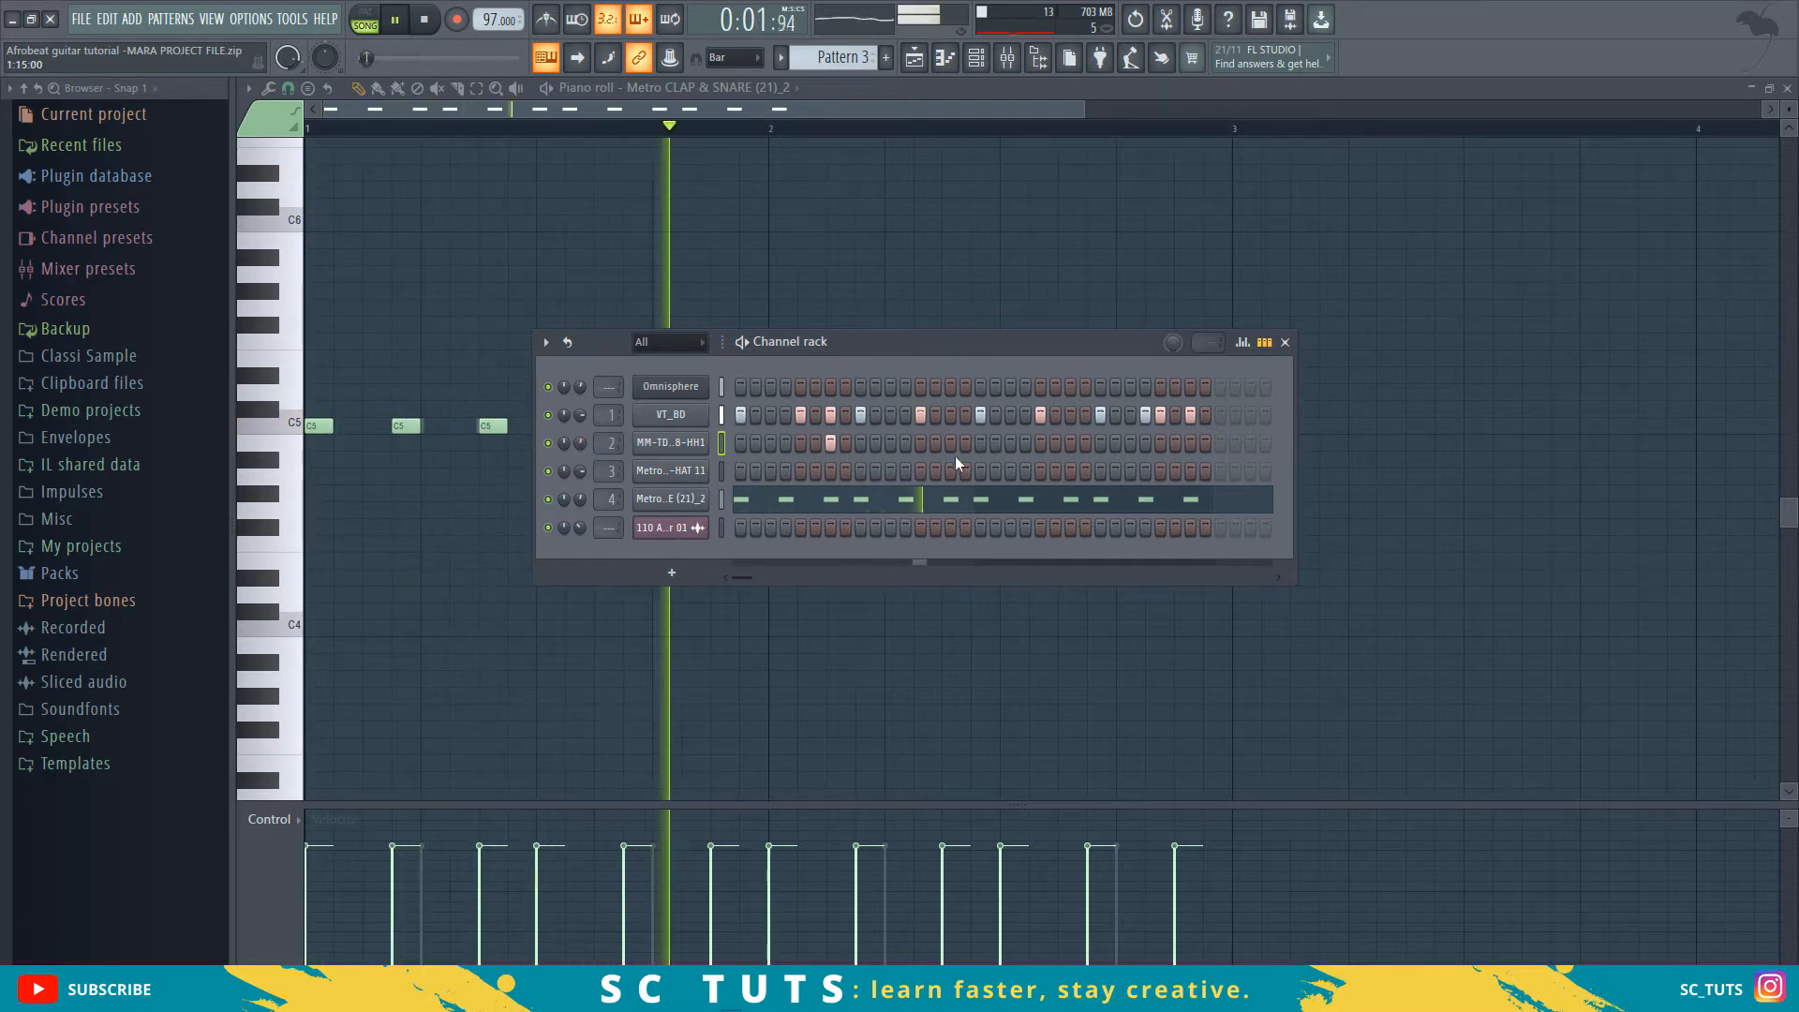
pyautogui.click(1070, 444)
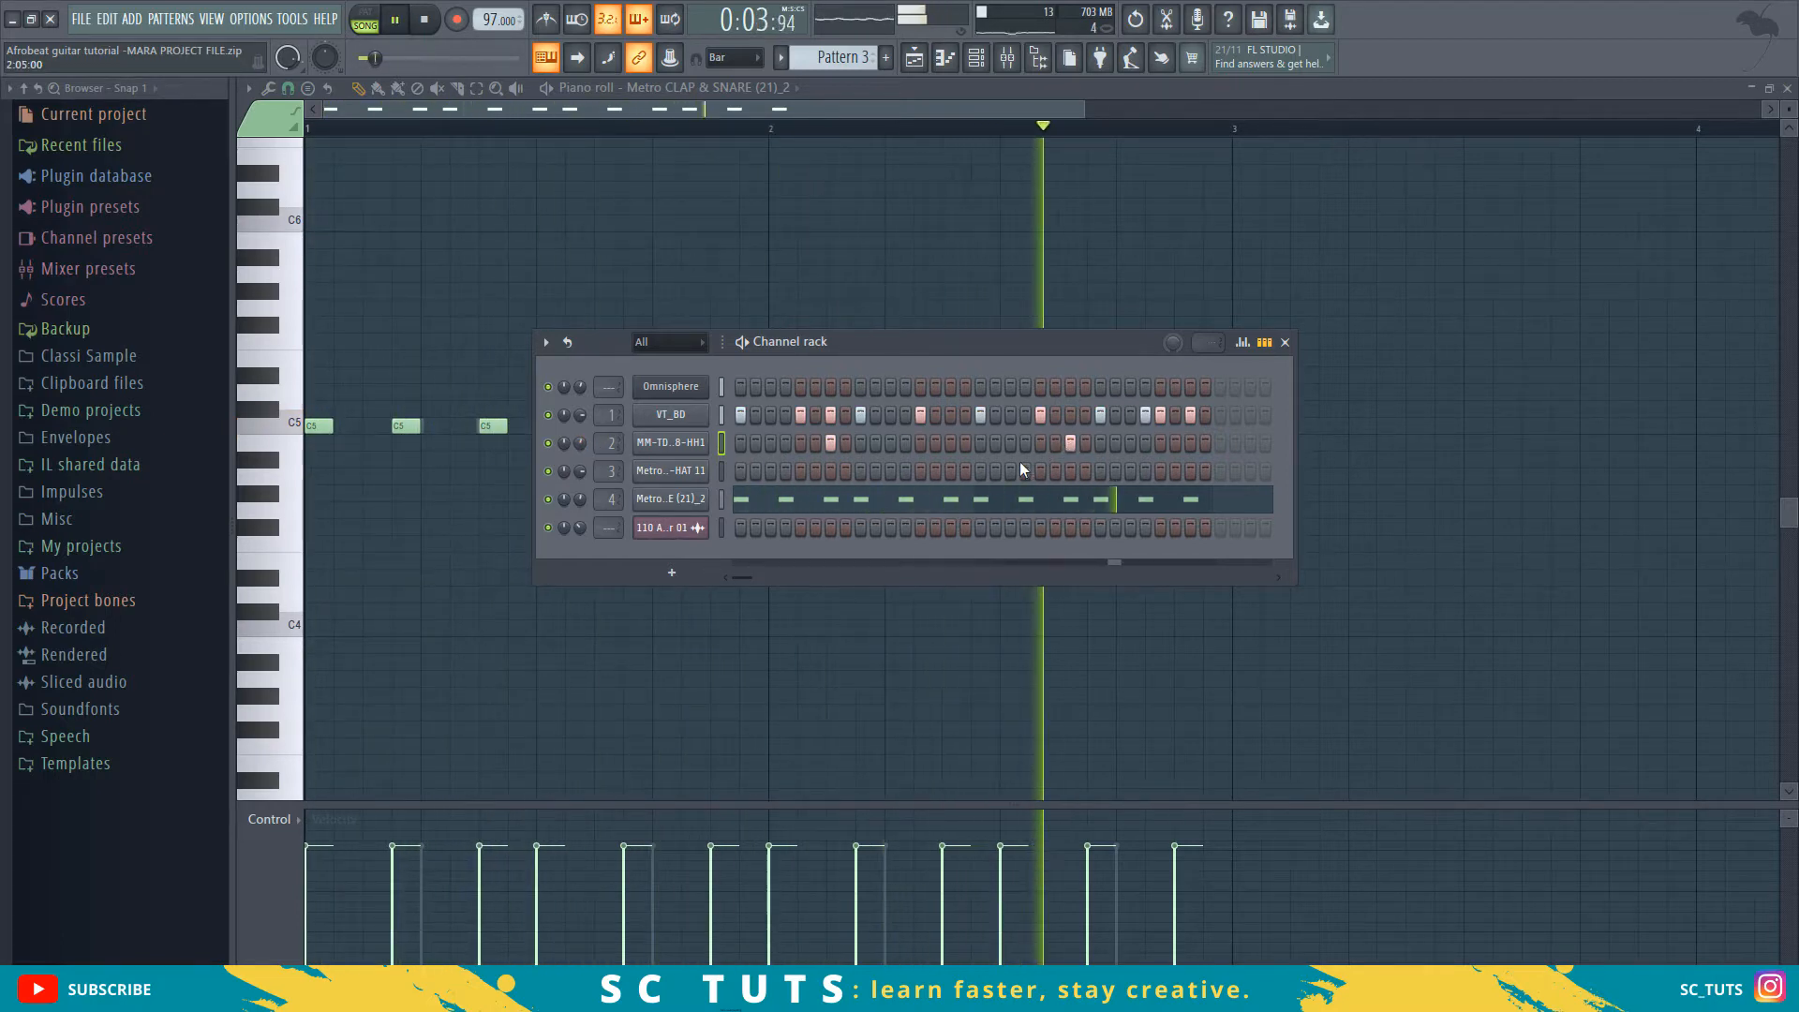
pyautogui.press('space')
pyautogui.press('space')
# - Select the Metro HAT 11 channel, turn its volume down and restart playback of the beat
pyautogui.click(721, 471)
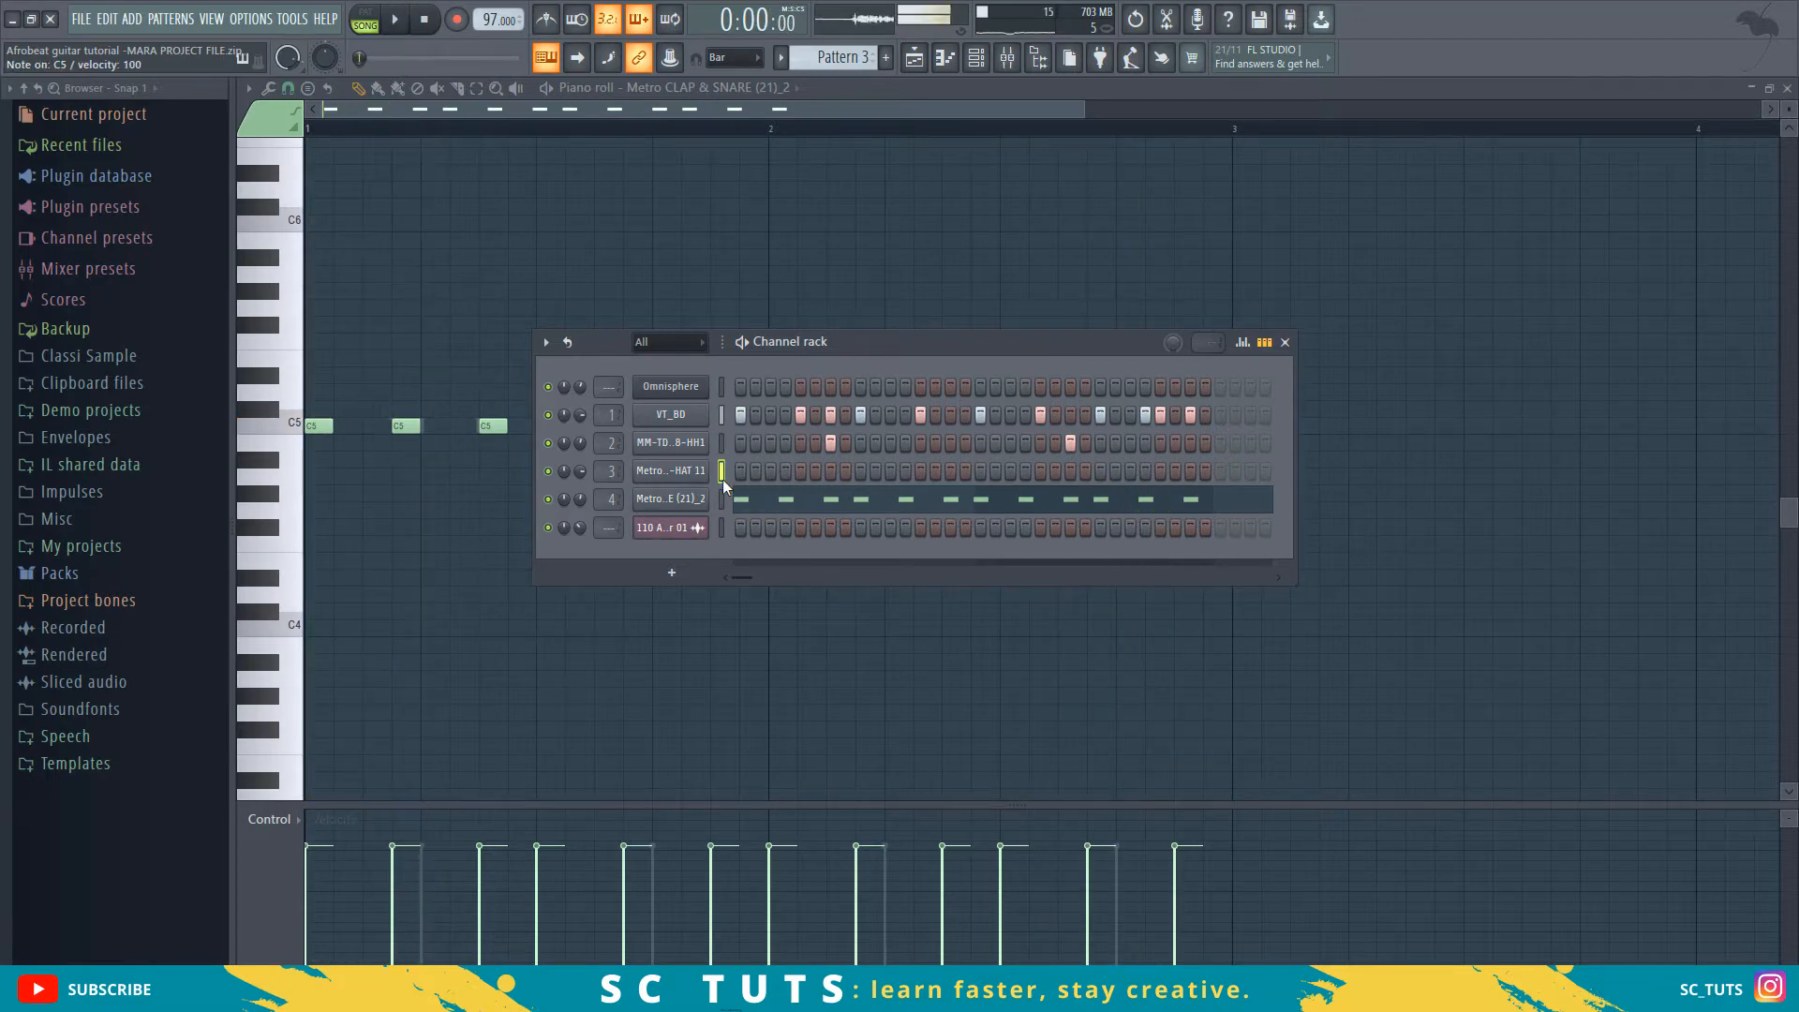
pyautogui.press('space')
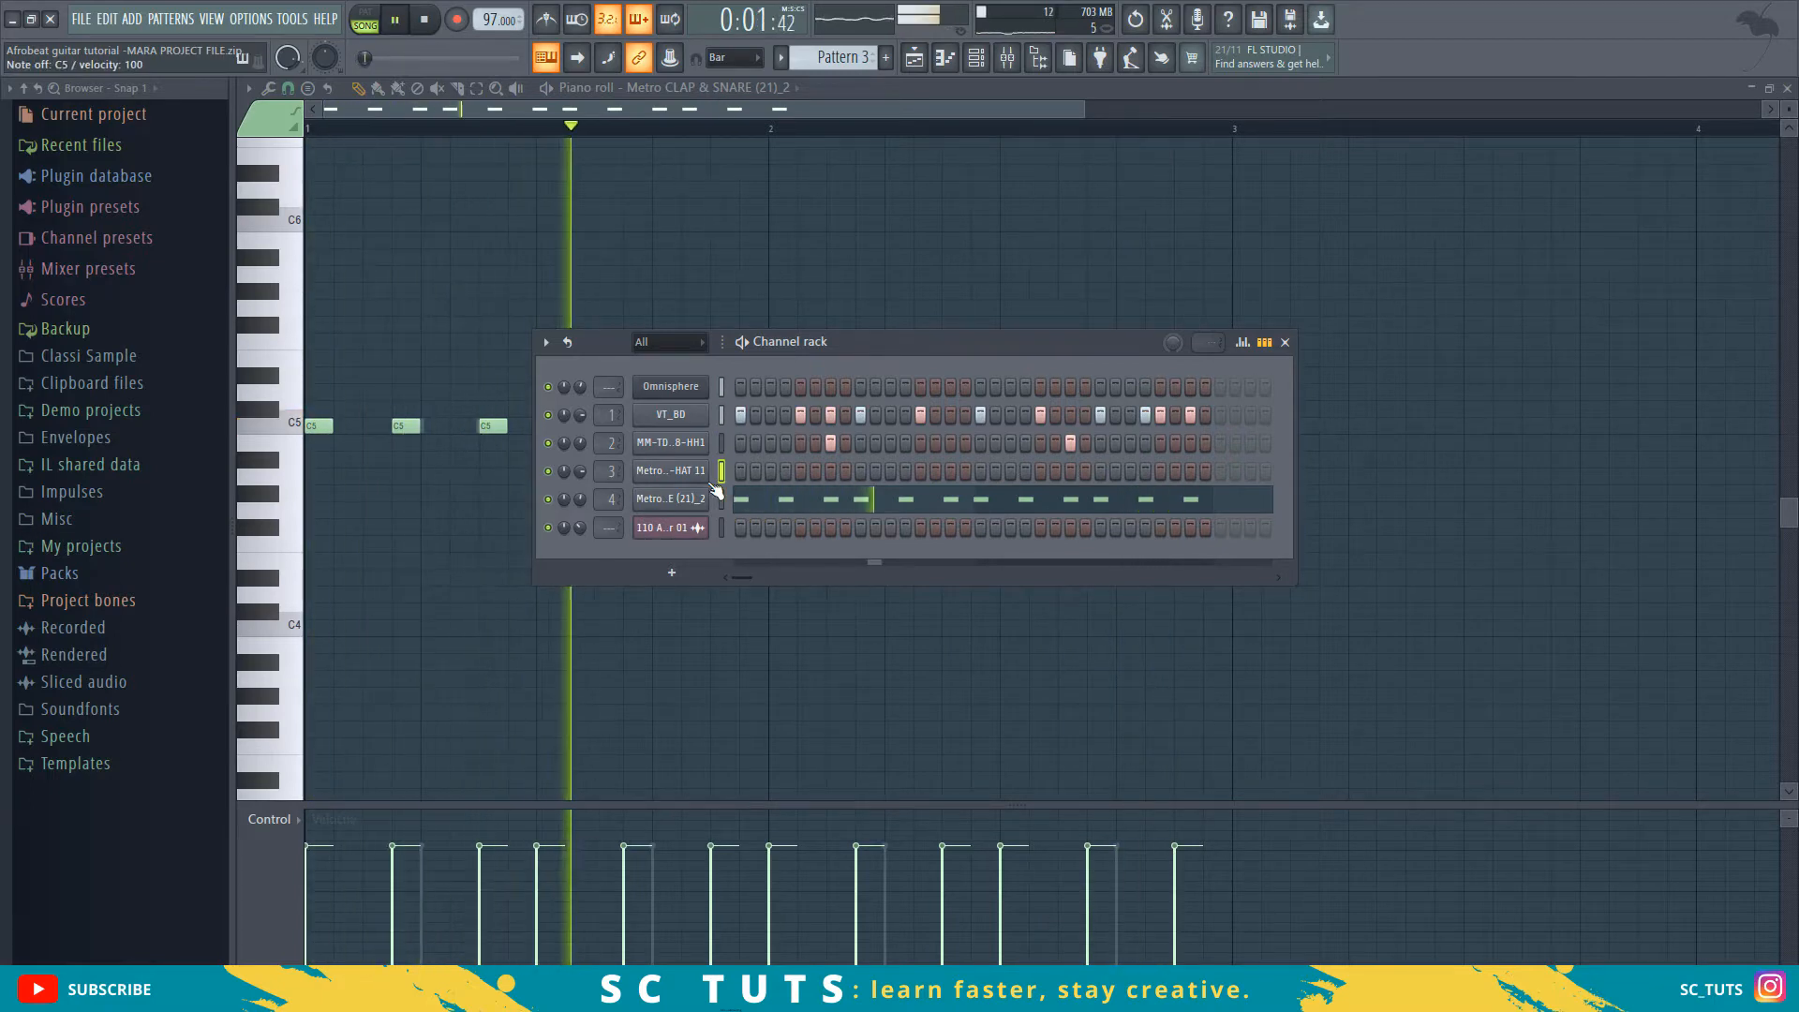
pyautogui.moveTo(581, 470); pyautogui.dragTo(582, 518)
pyautogui.press('space')
pyautogui.press('space')
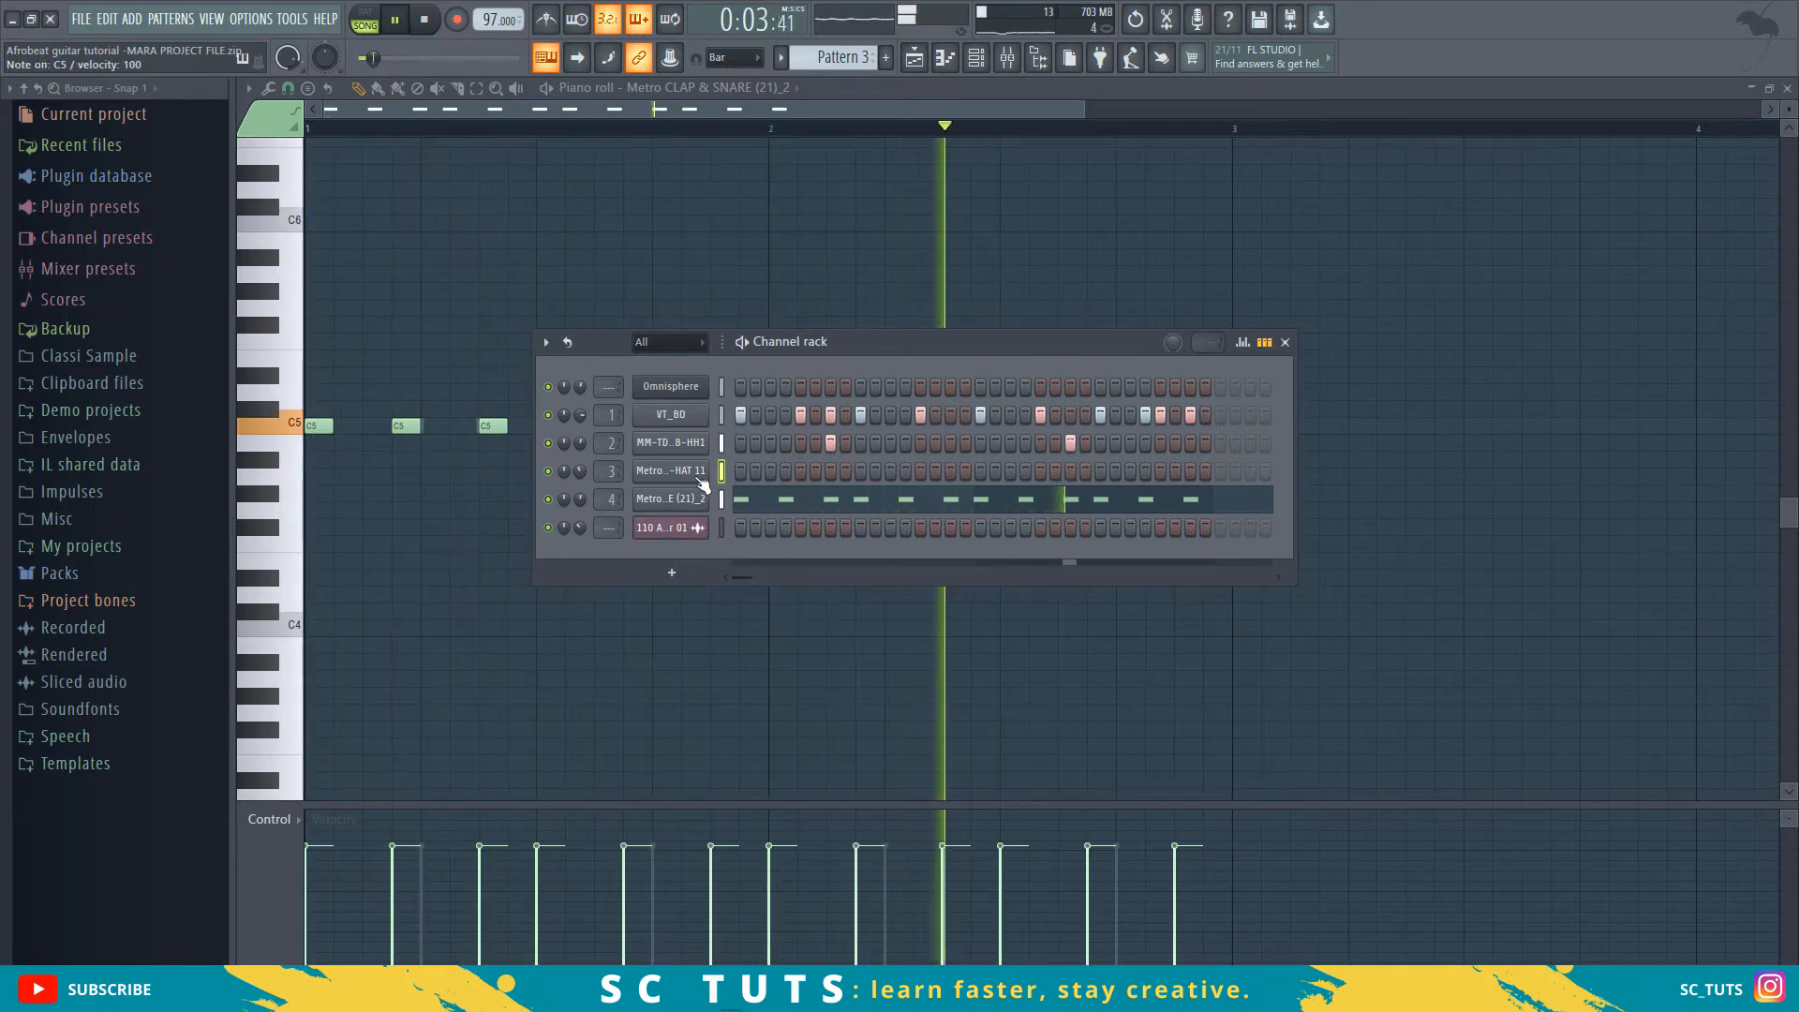
pyautogui.press('space')
pyautogui.press('space')
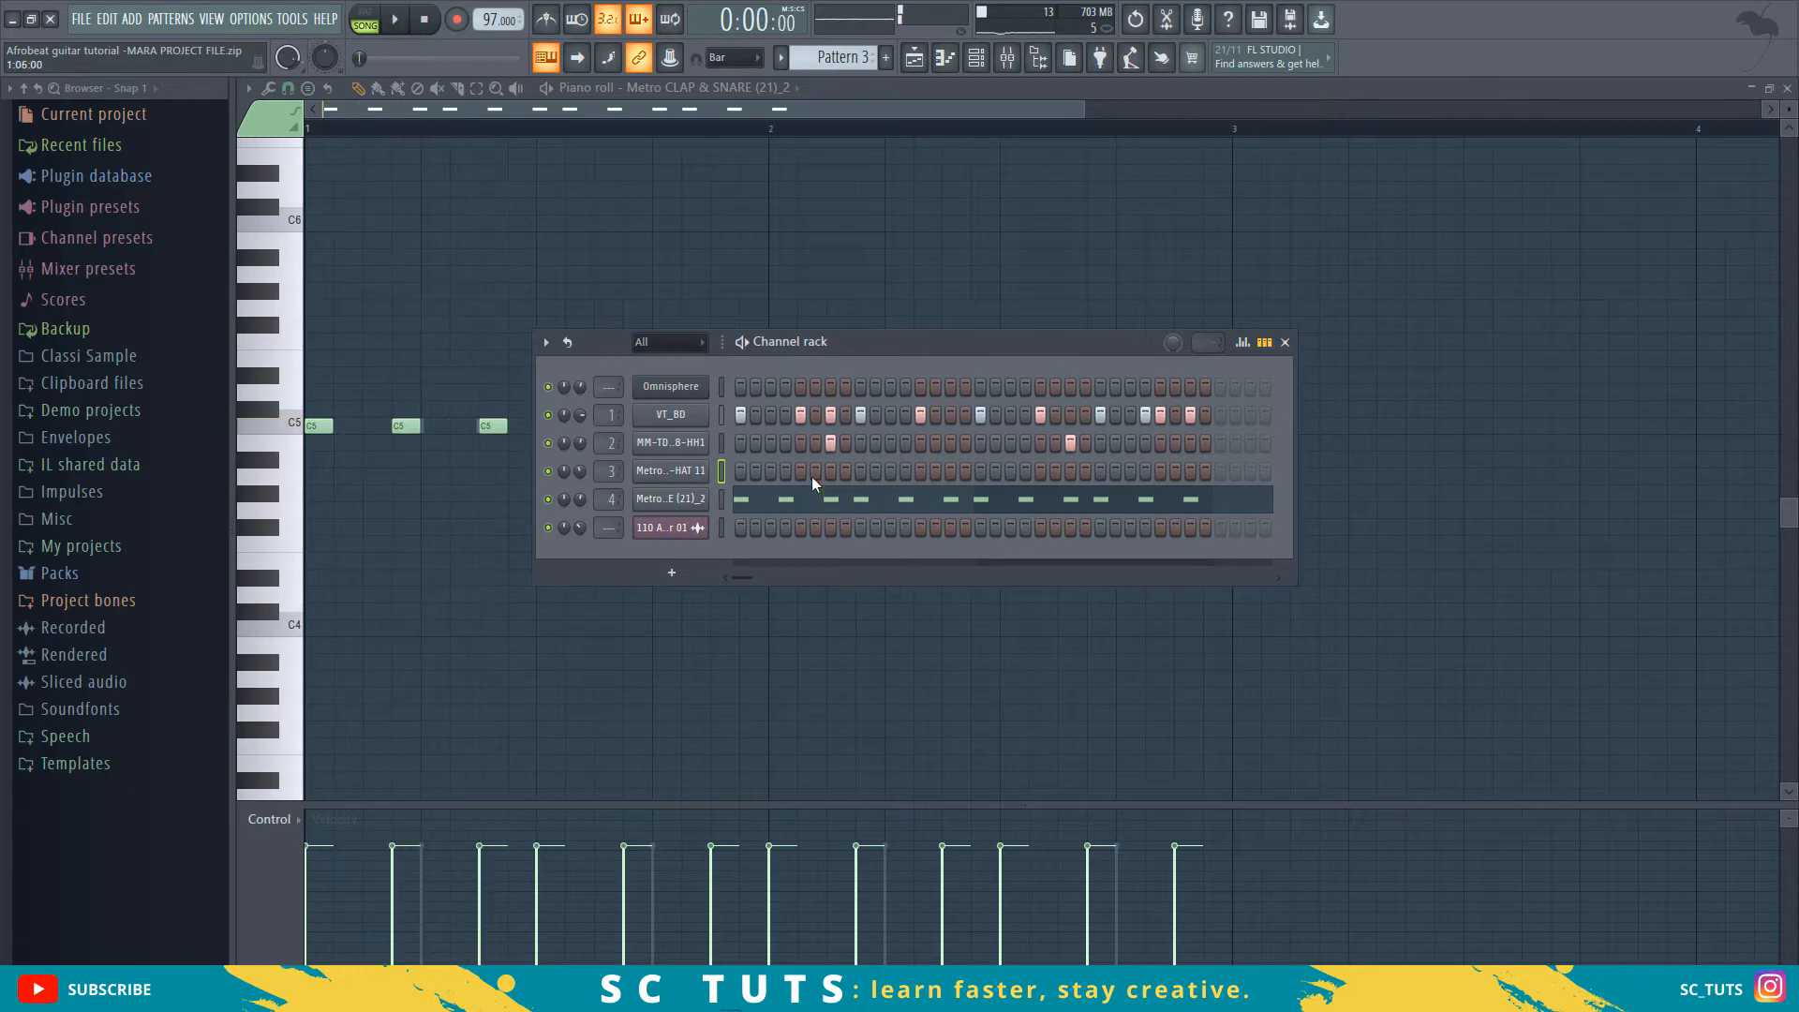
# - Place Metro HAT 11 hits on steps 7, 15, 23 and 31 of Pattern 3 during playback
pyautogui.click(832, 470)
pyautogui.click(950, 471)
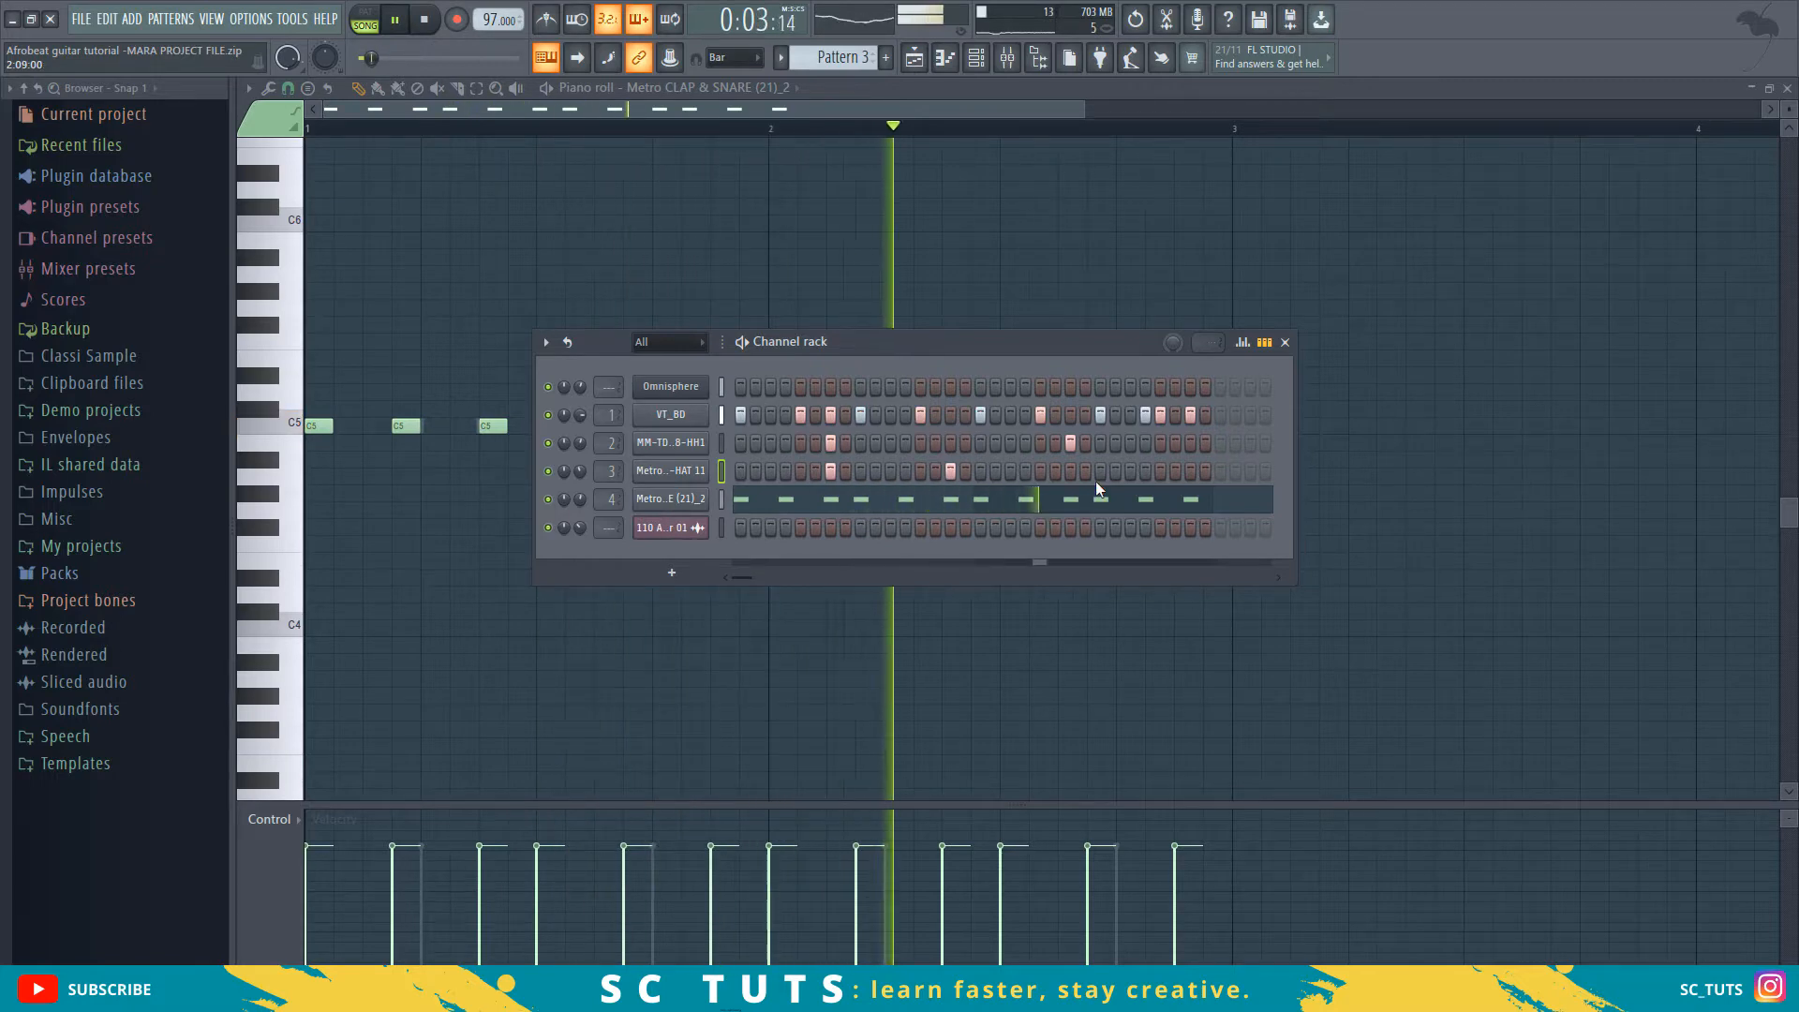
pyautogui.click(1070, 470)
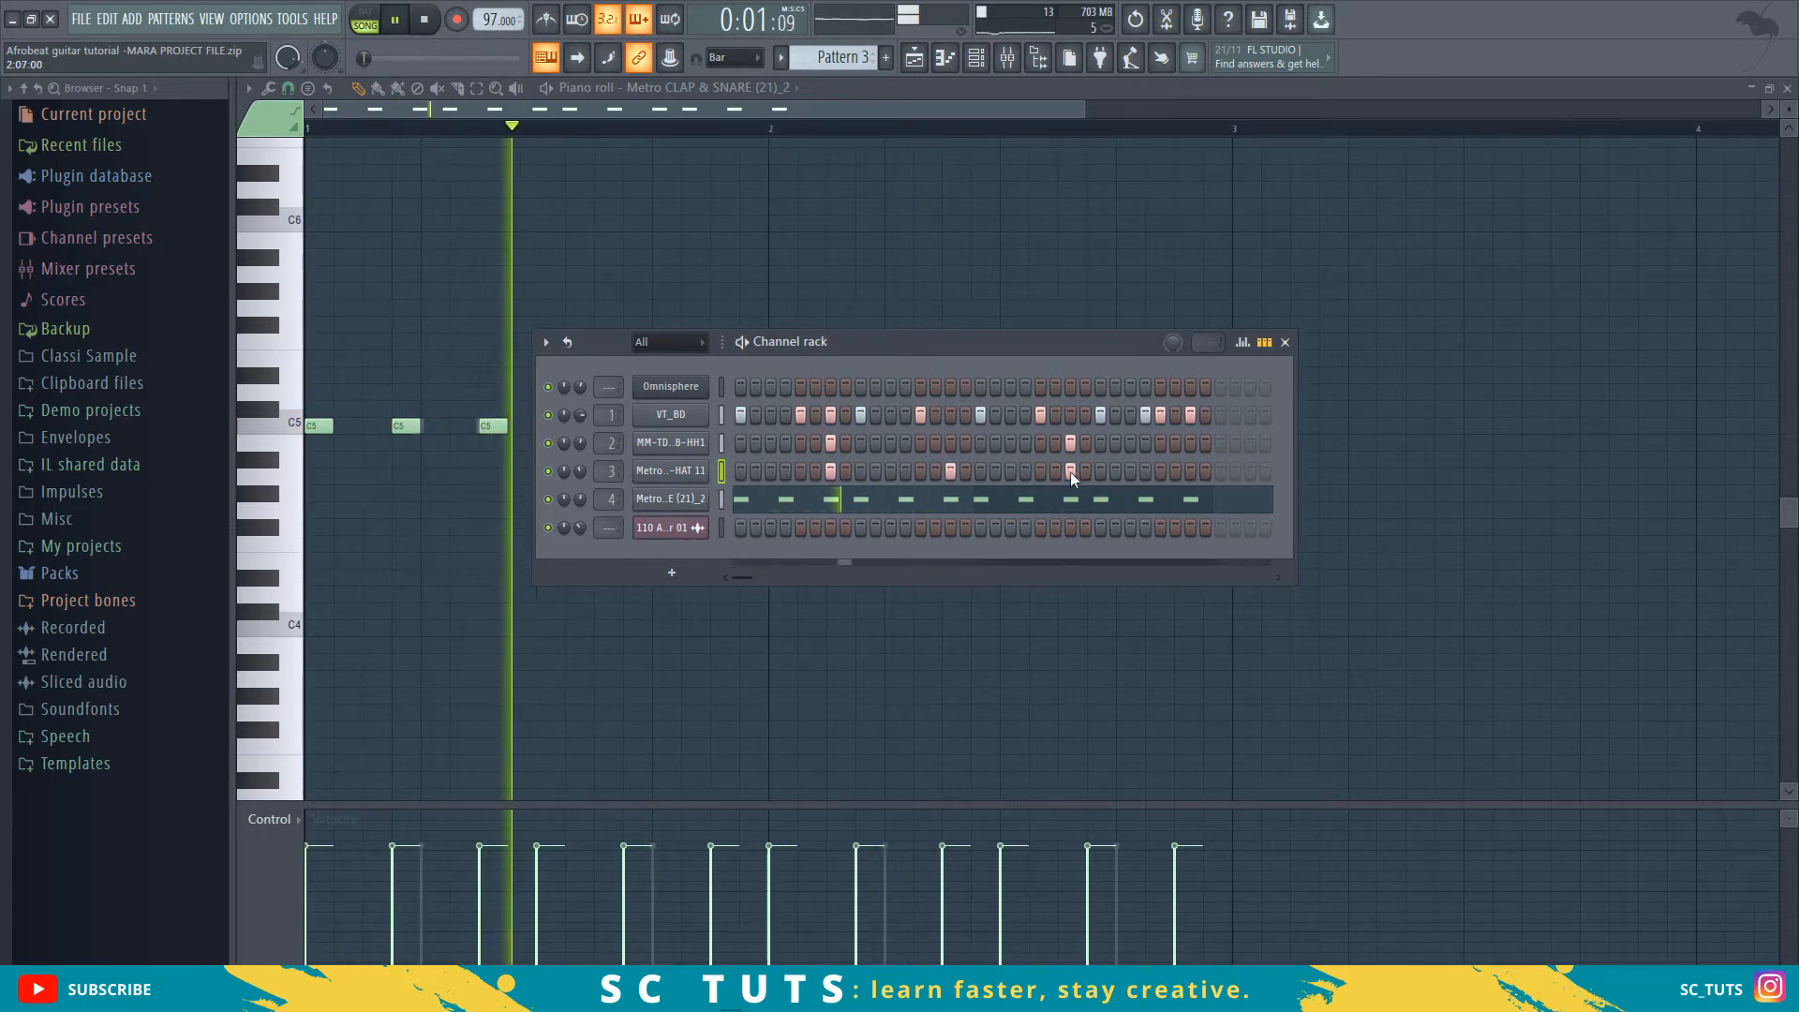
pyautogui.click(1178, 471)
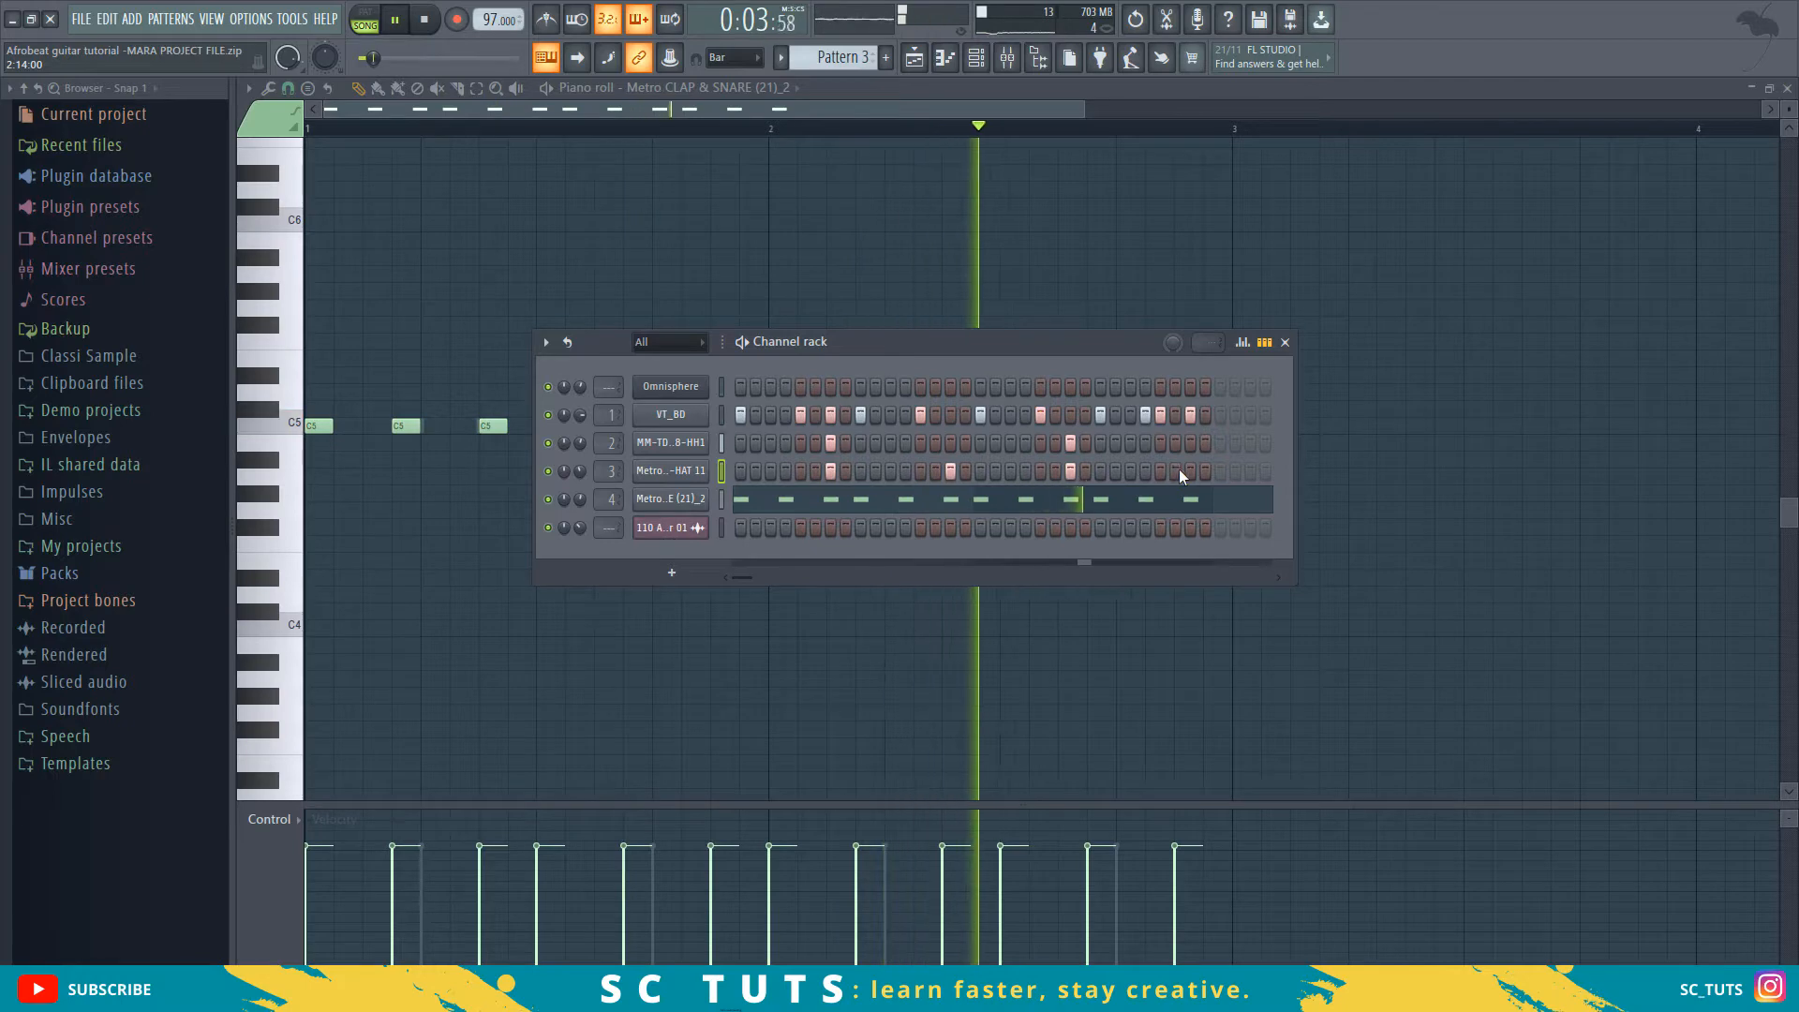
pyautogui.click(1177, 472)
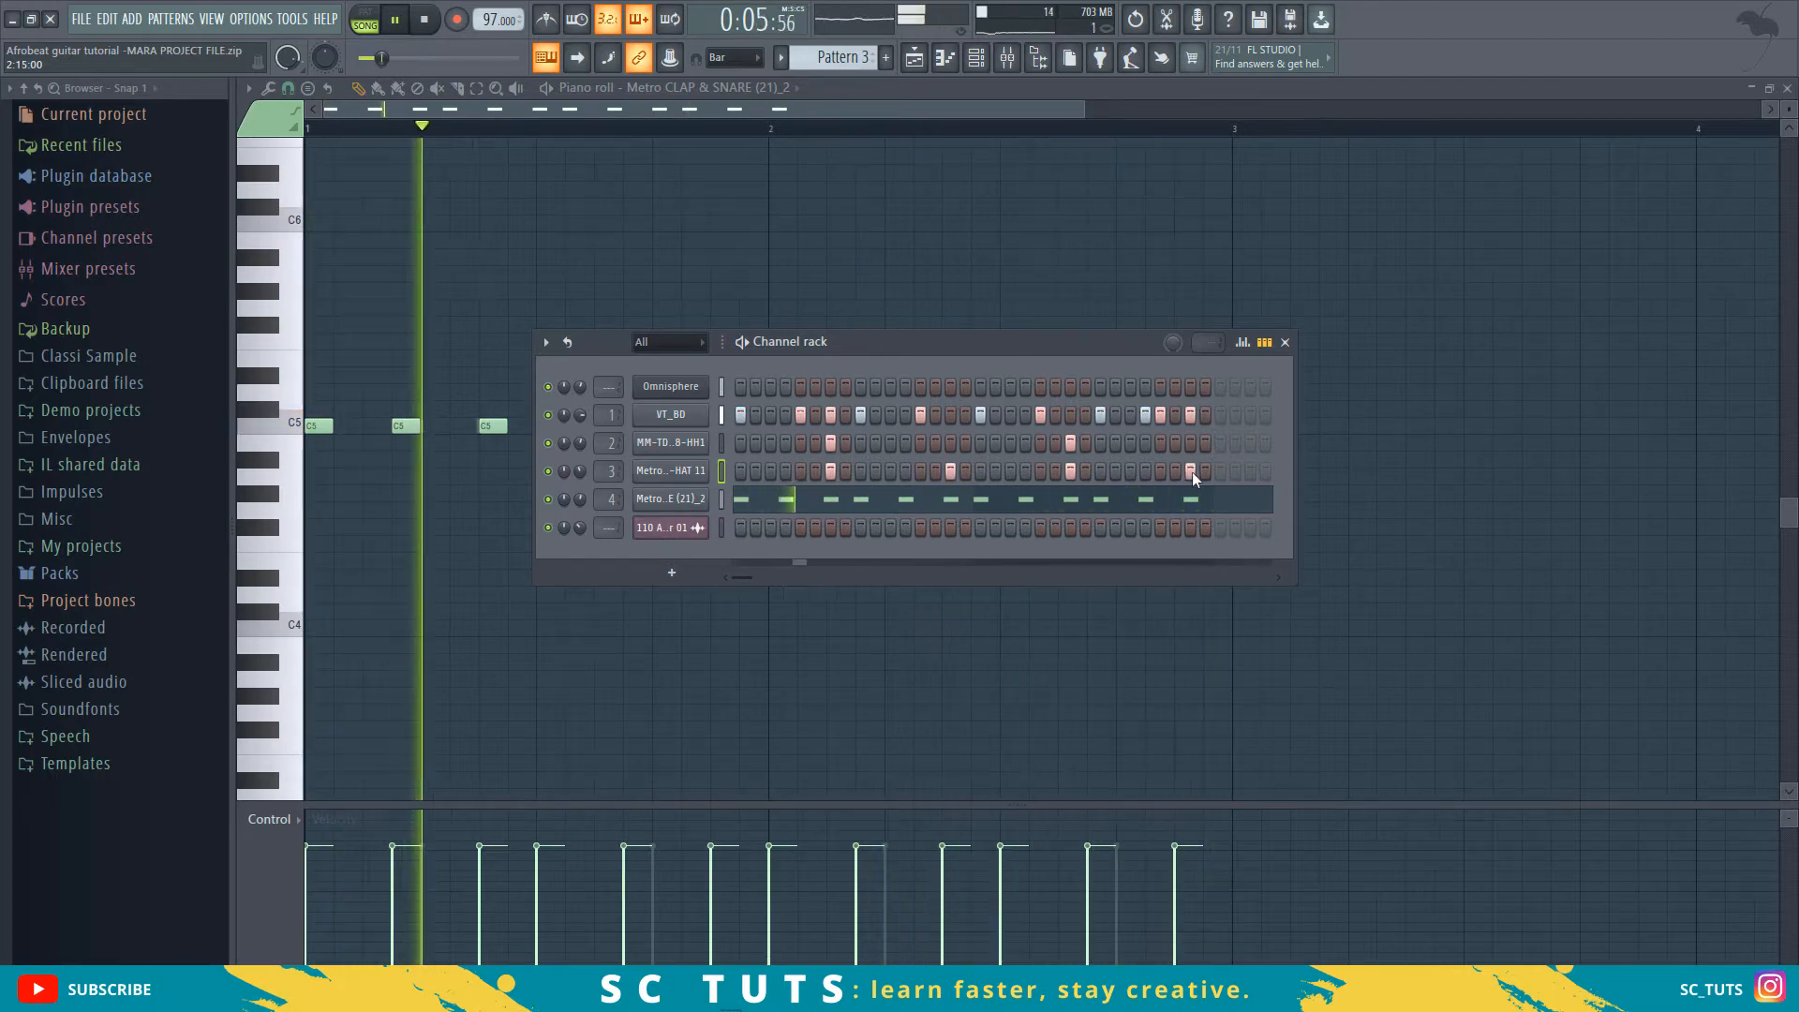
pyautogui.click(1191, 471)
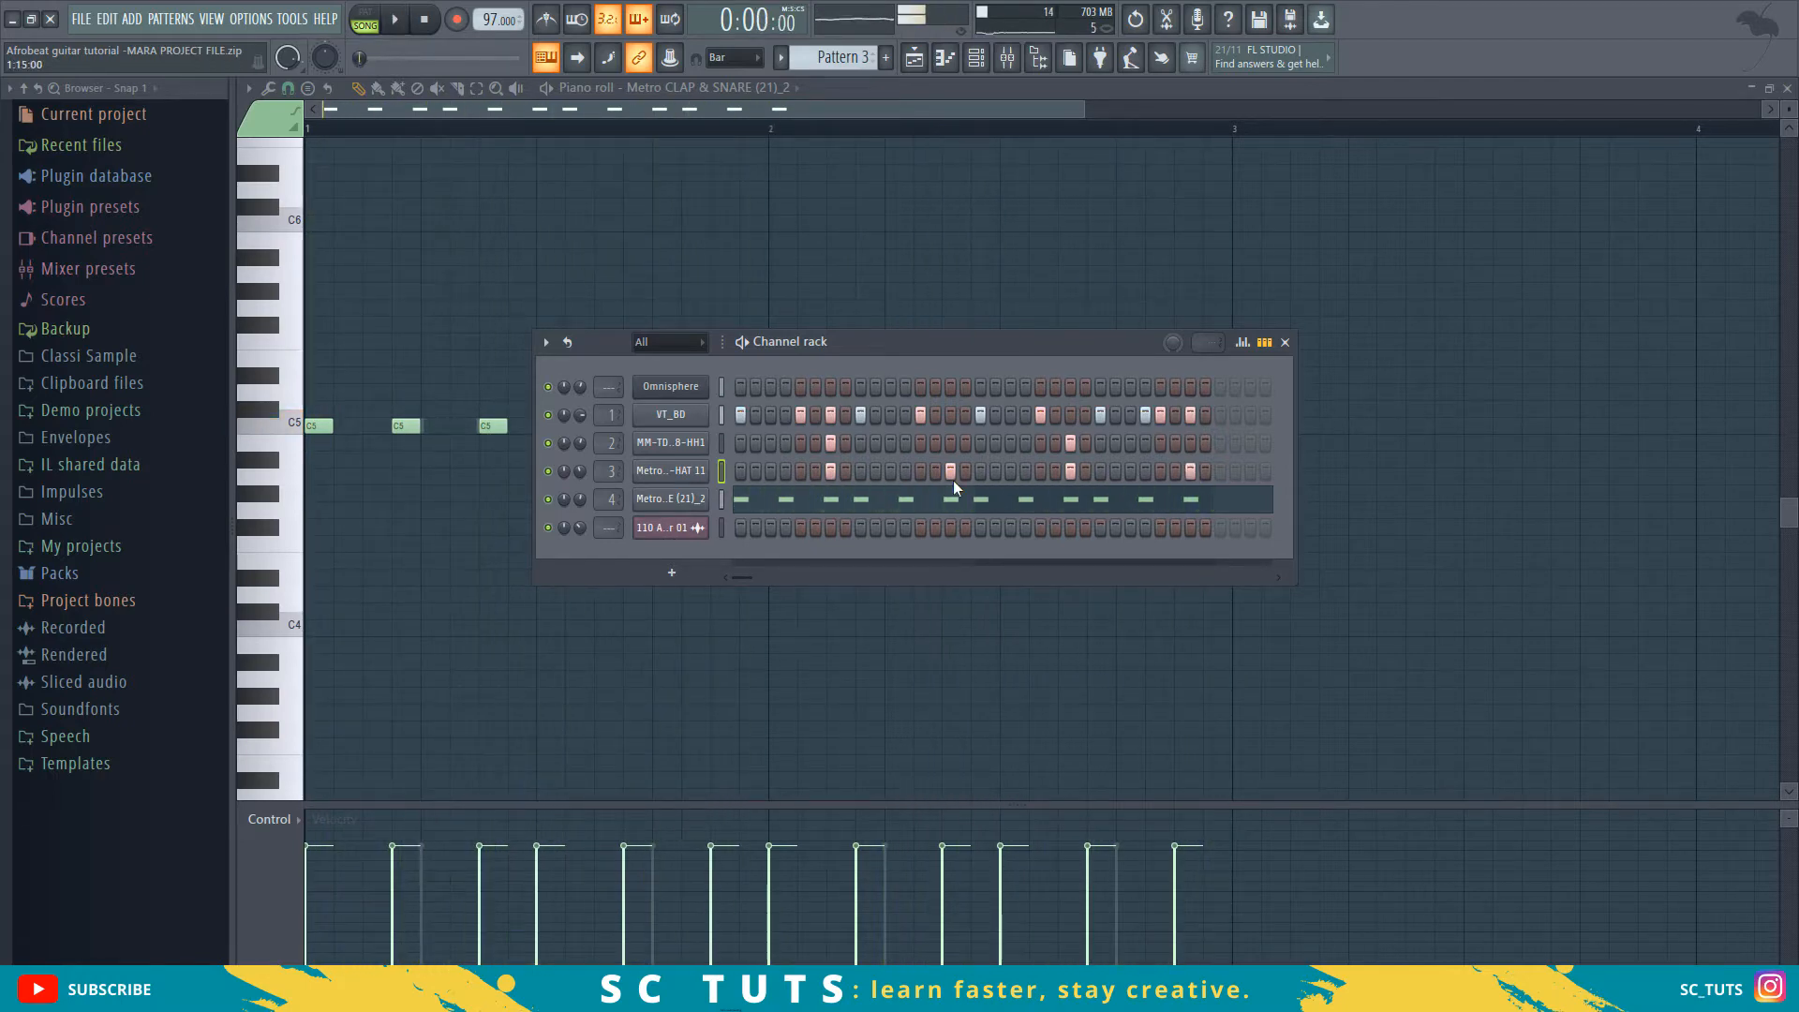
# - Move the Metro HAT 11 hits on steps 7 and 23 one step earlier, to steps 6 and 22, and stop playback
pyautogui.click(817, 468)
pyautogui.click(833, 468)
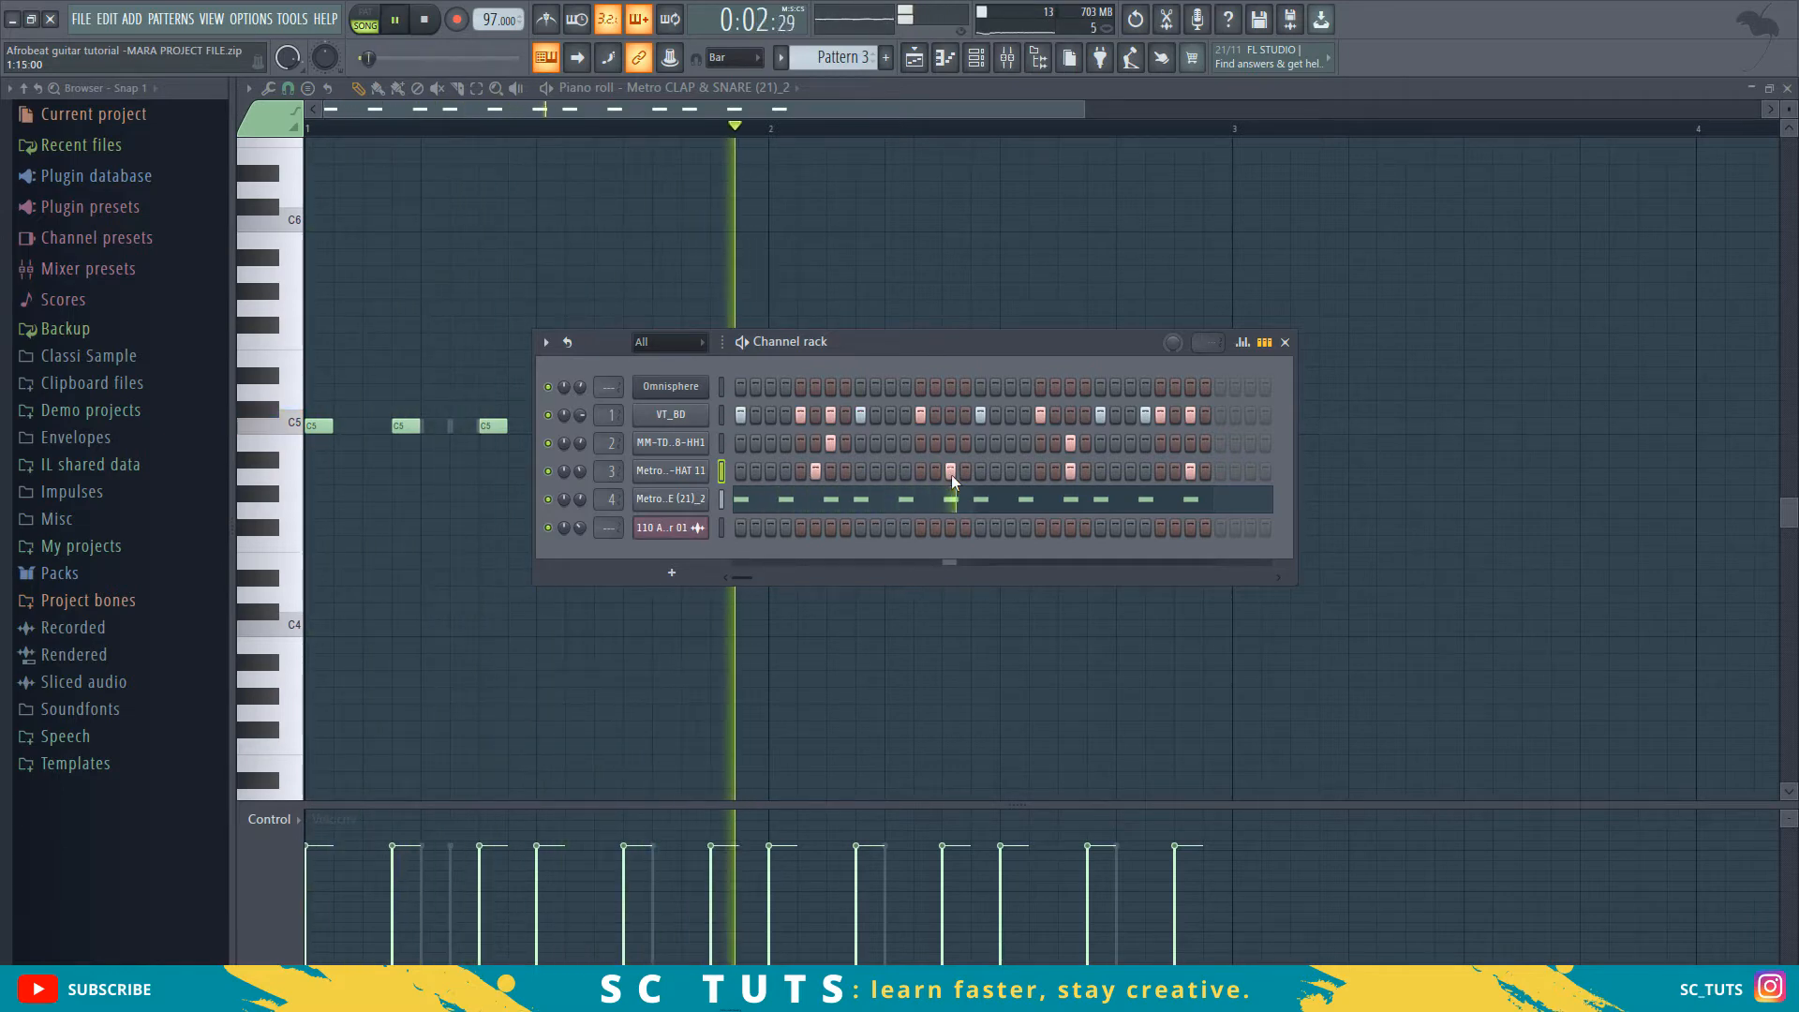
pyautogui.click(1057, 469)
pyautogui.click(1071, 471)
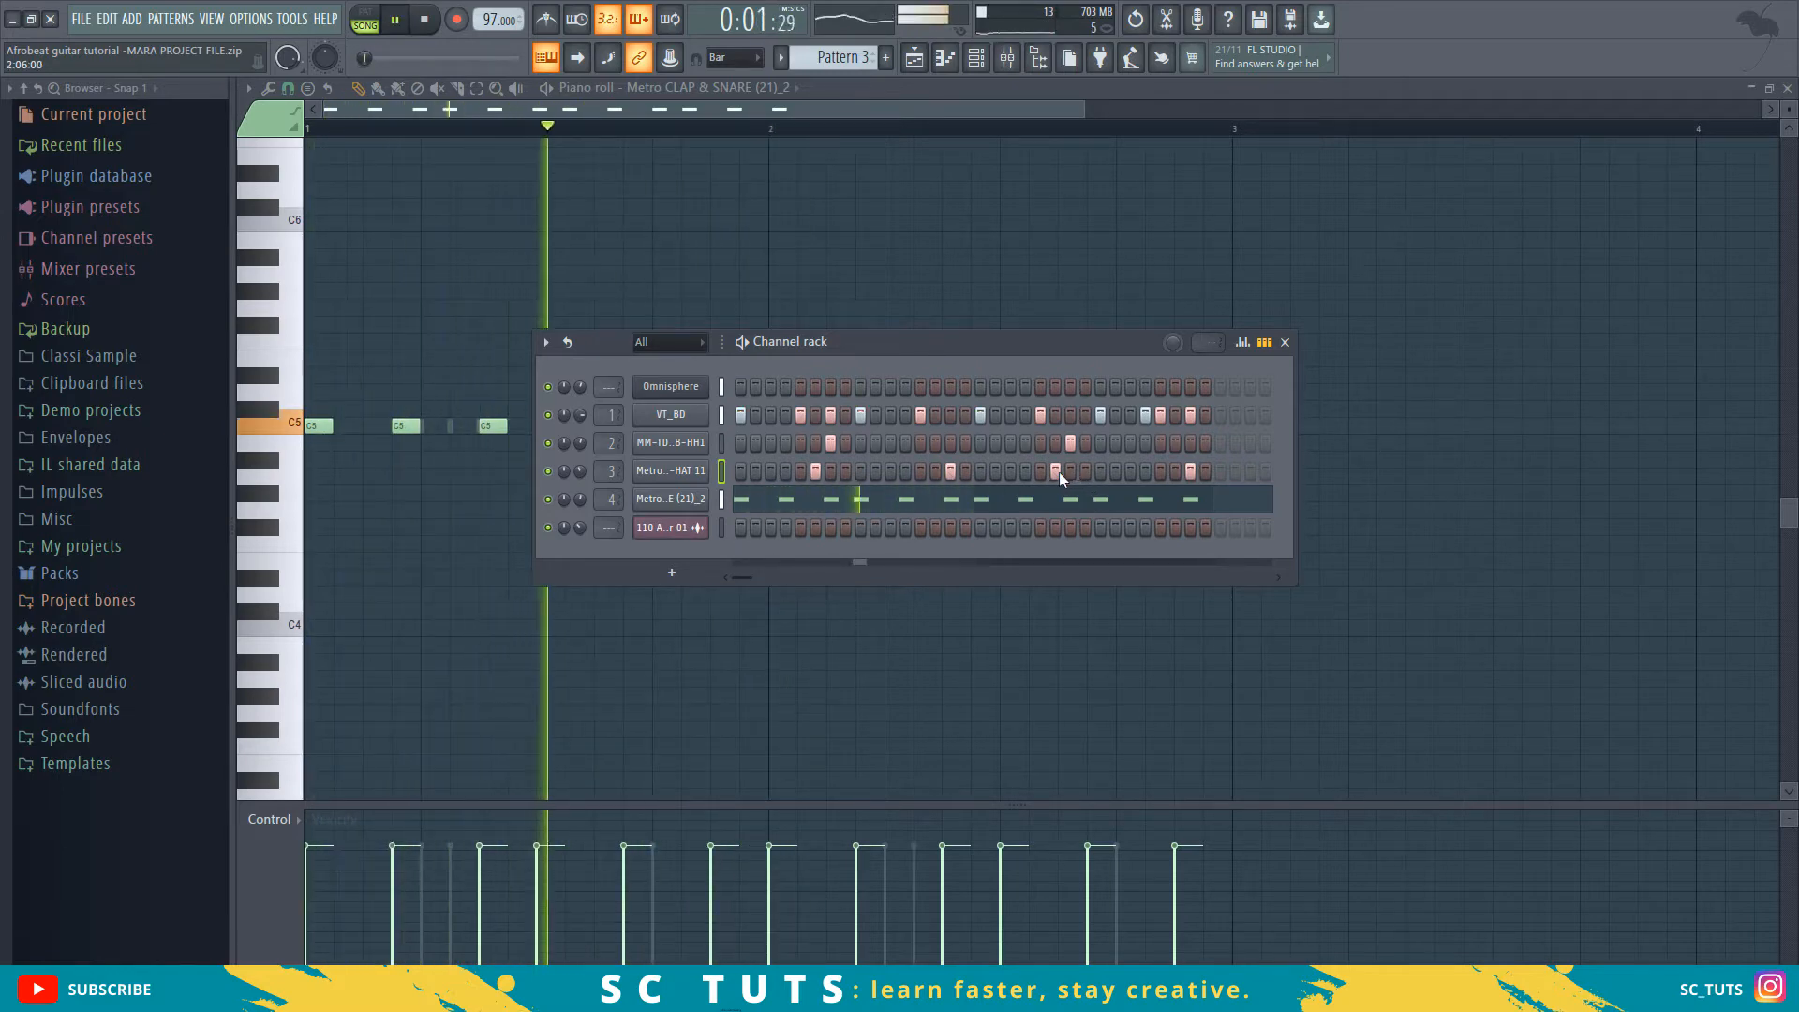
pyautogui.press('space')
# - Place the 110 African Shaker 01 audio clip at bar 1 of Track 3 in the playlist
pyautogui.click(703, 526)
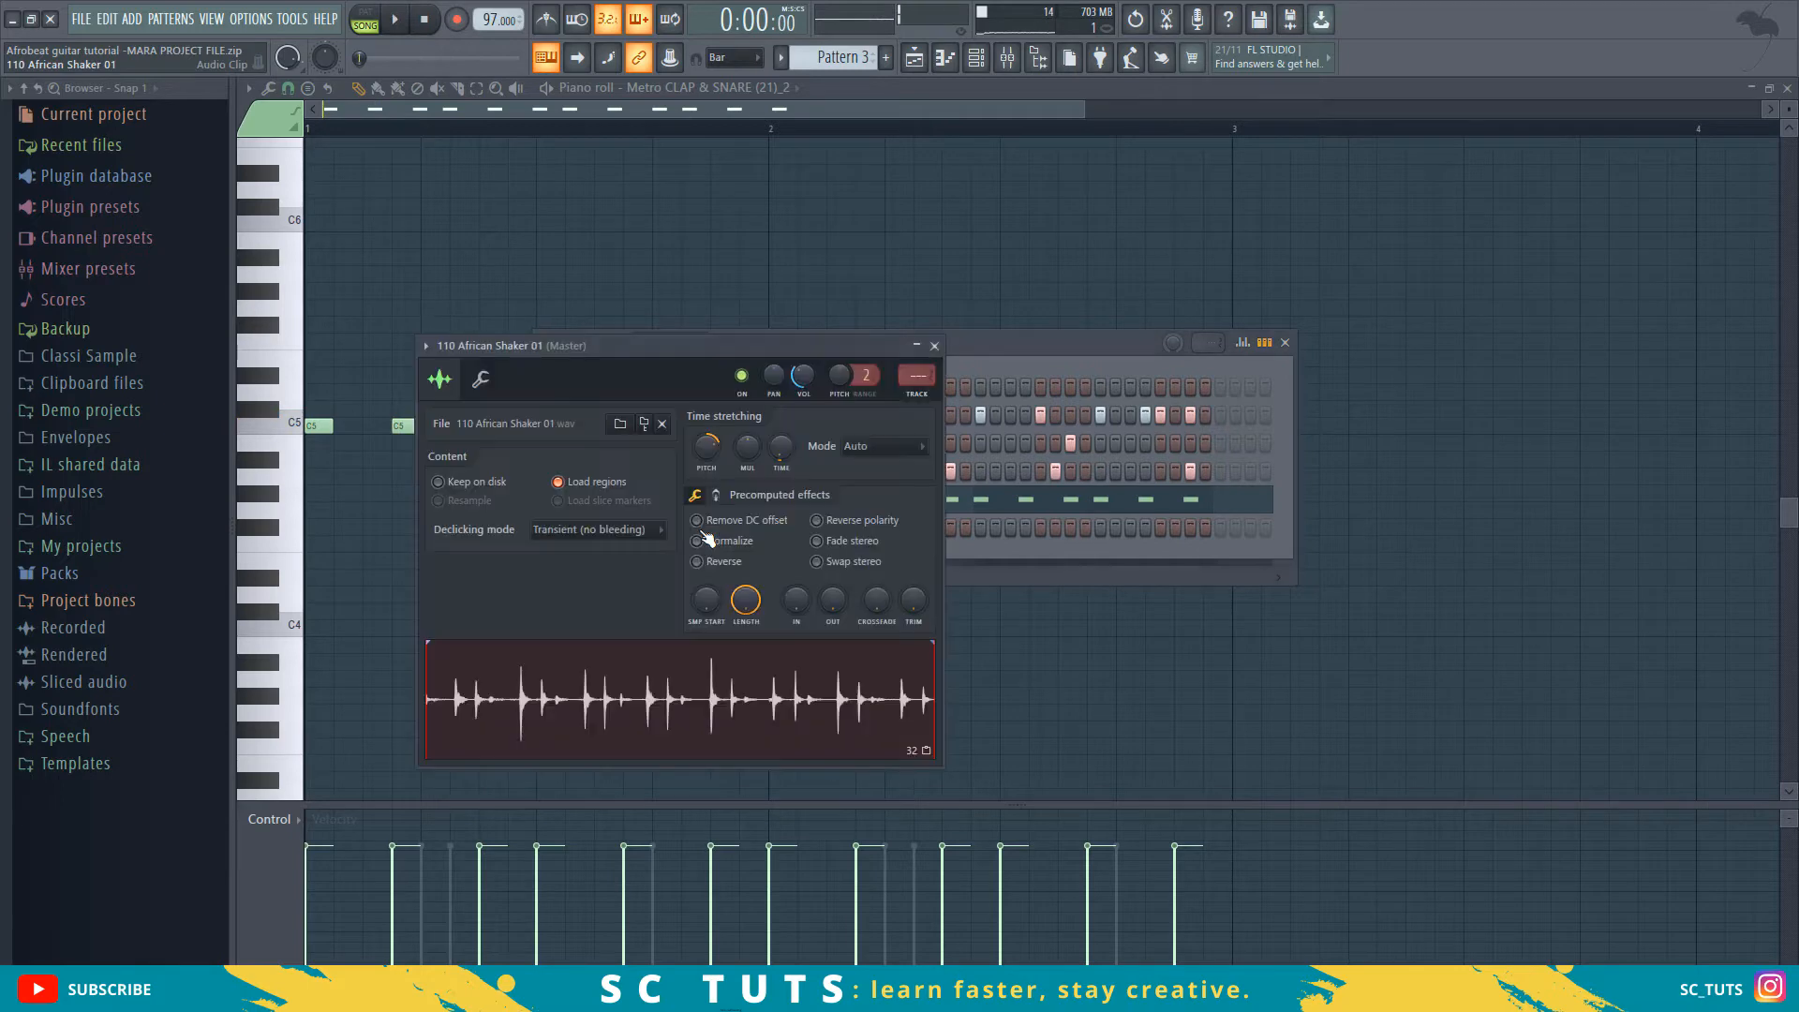
pyautogui.click(917, 58)
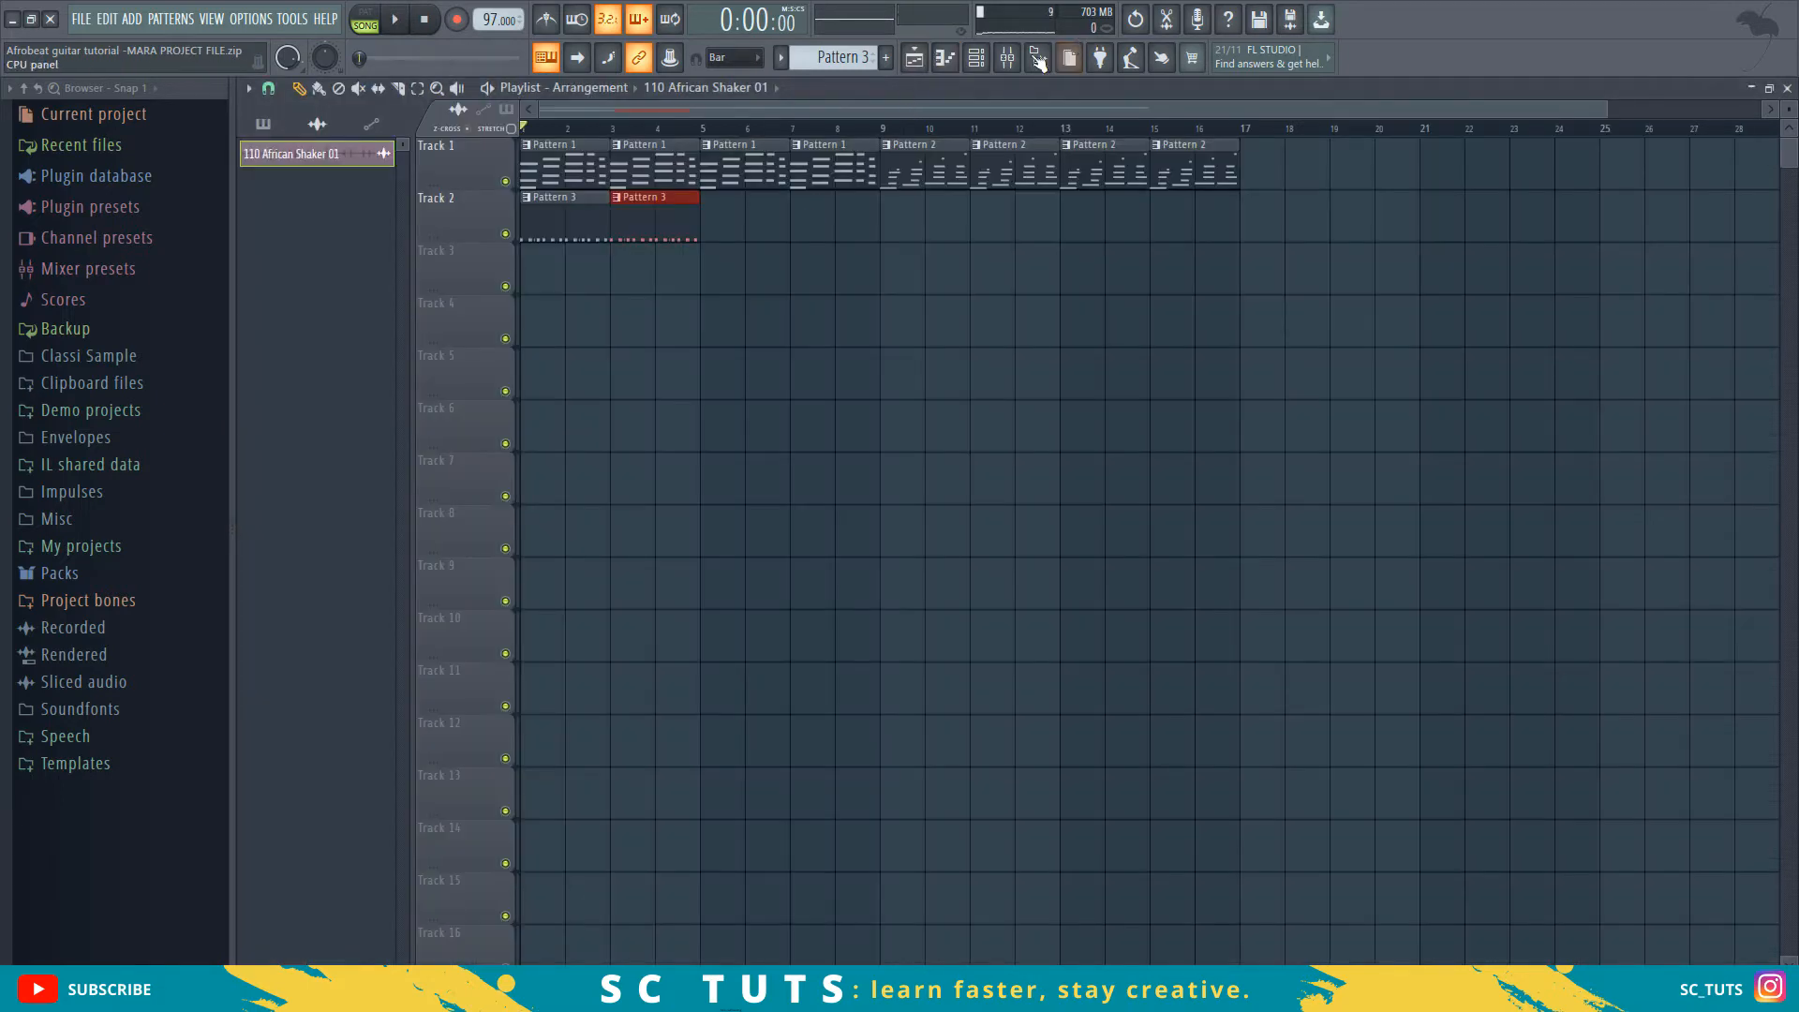
pyautogui.click(980, 62)
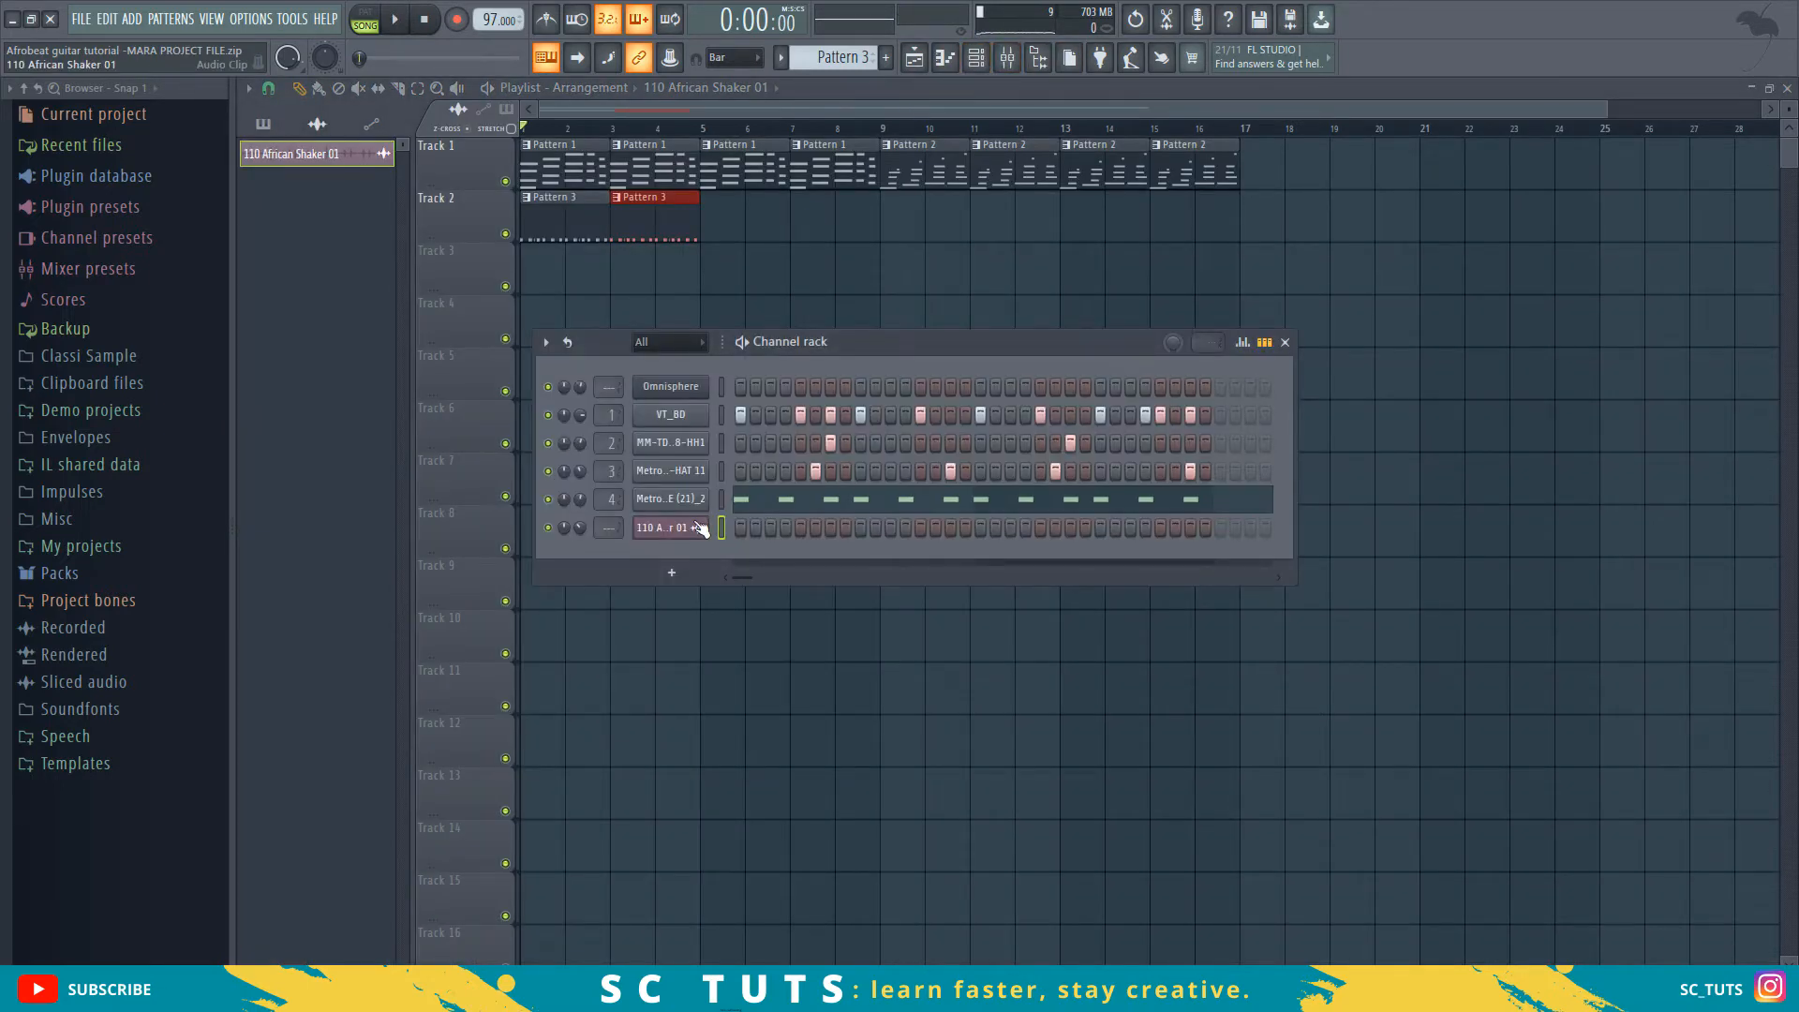
pyautogui.click(671, 527)
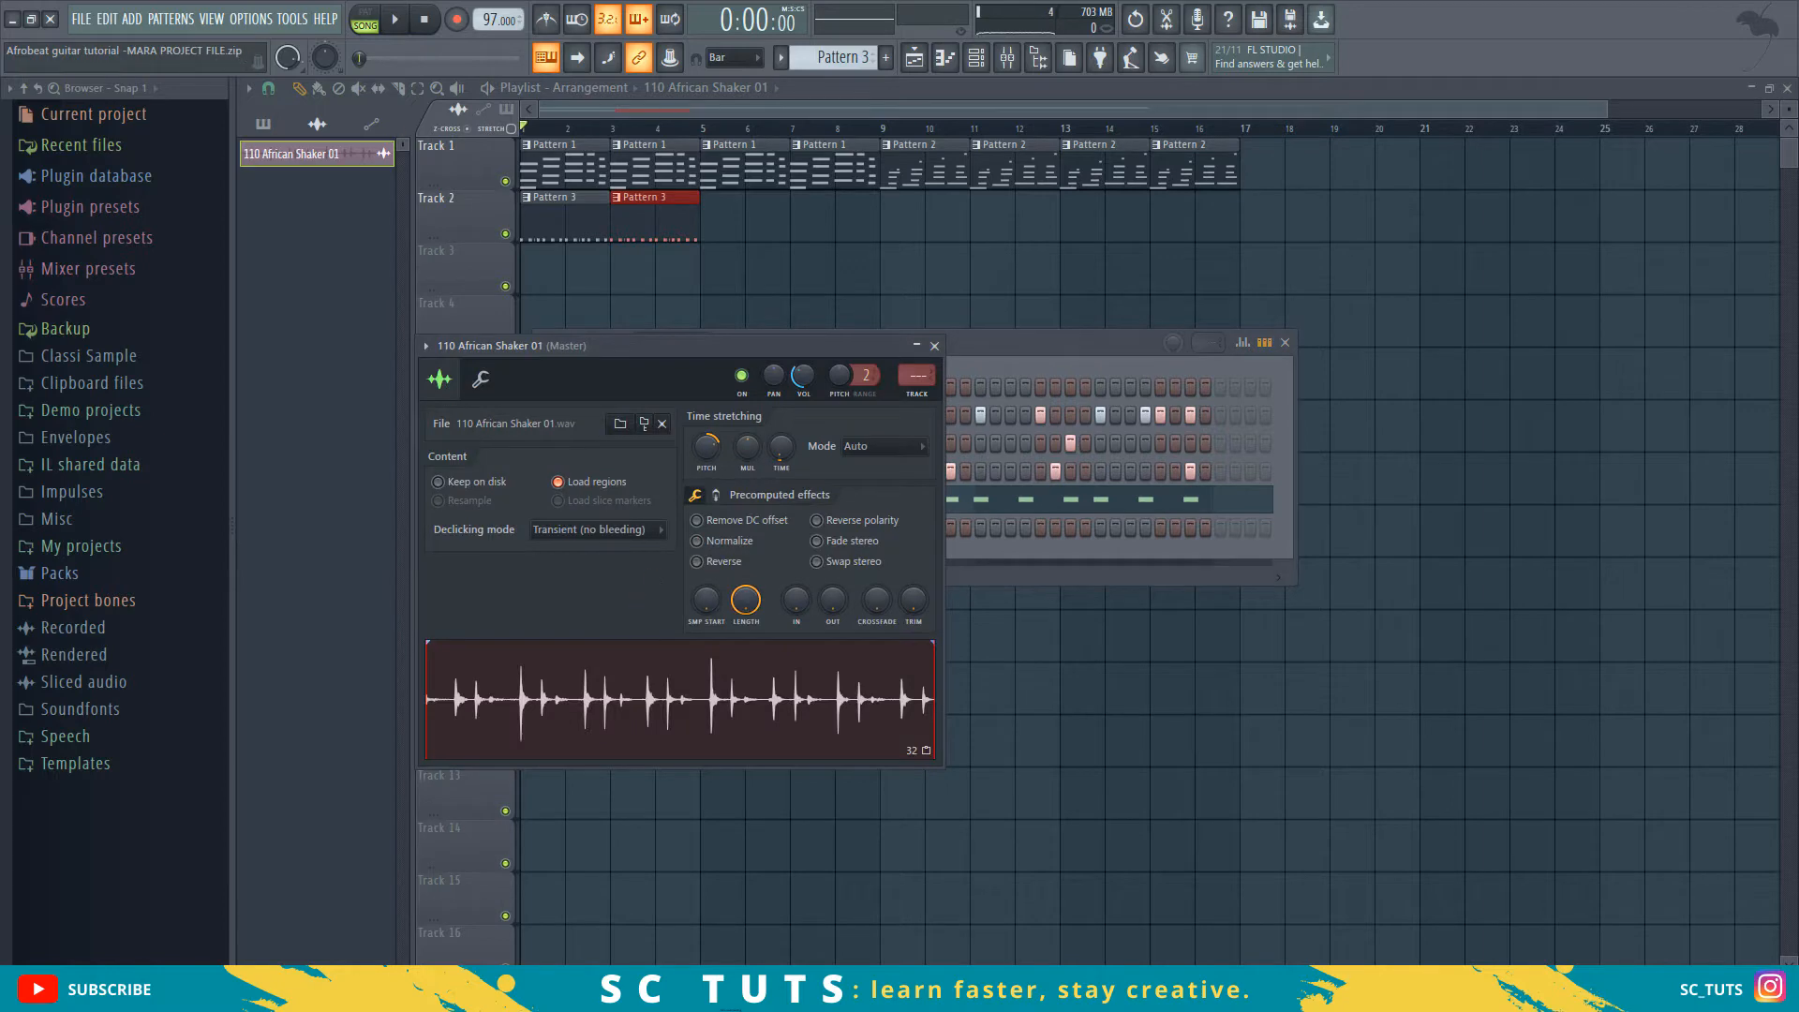
pyautogui.moveTo(523, 260); pyautogui.dragTo(524, 261)
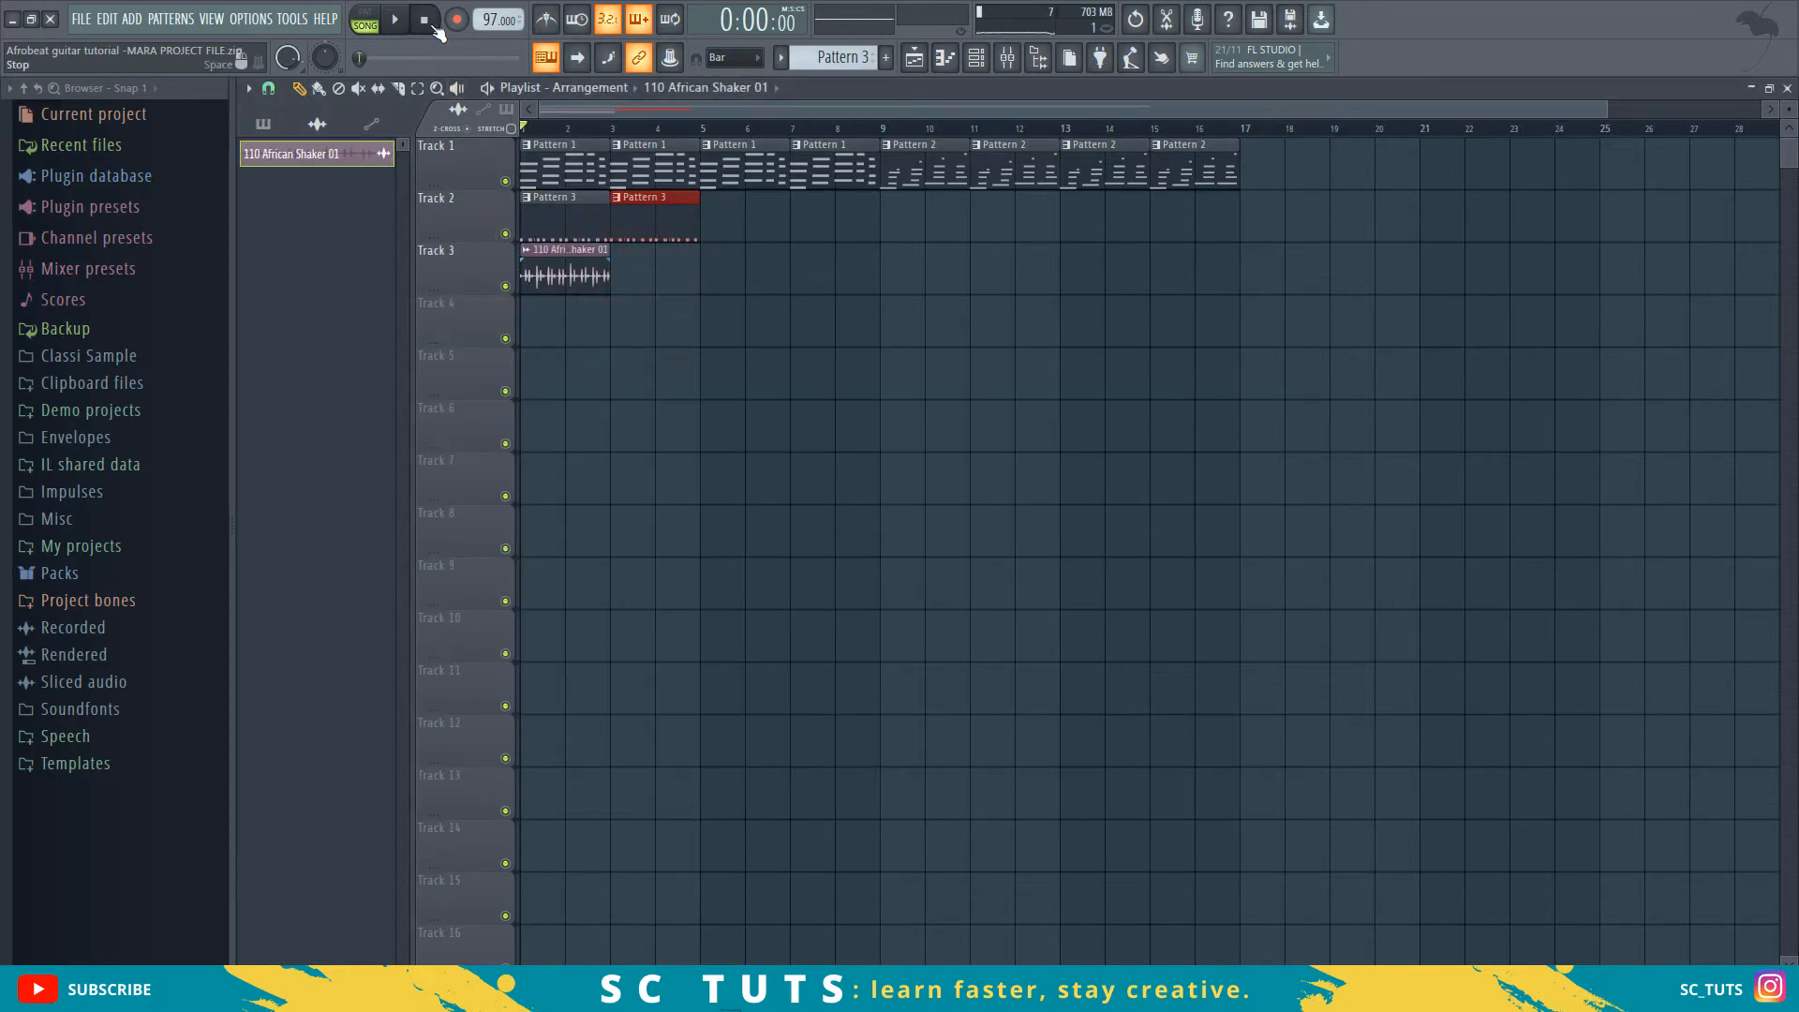
# - Reset the time-stretching pitch of the 110 African Shaker 01 clip to its default and play the arrangement
pyautogui.doubleClick(550, 253)
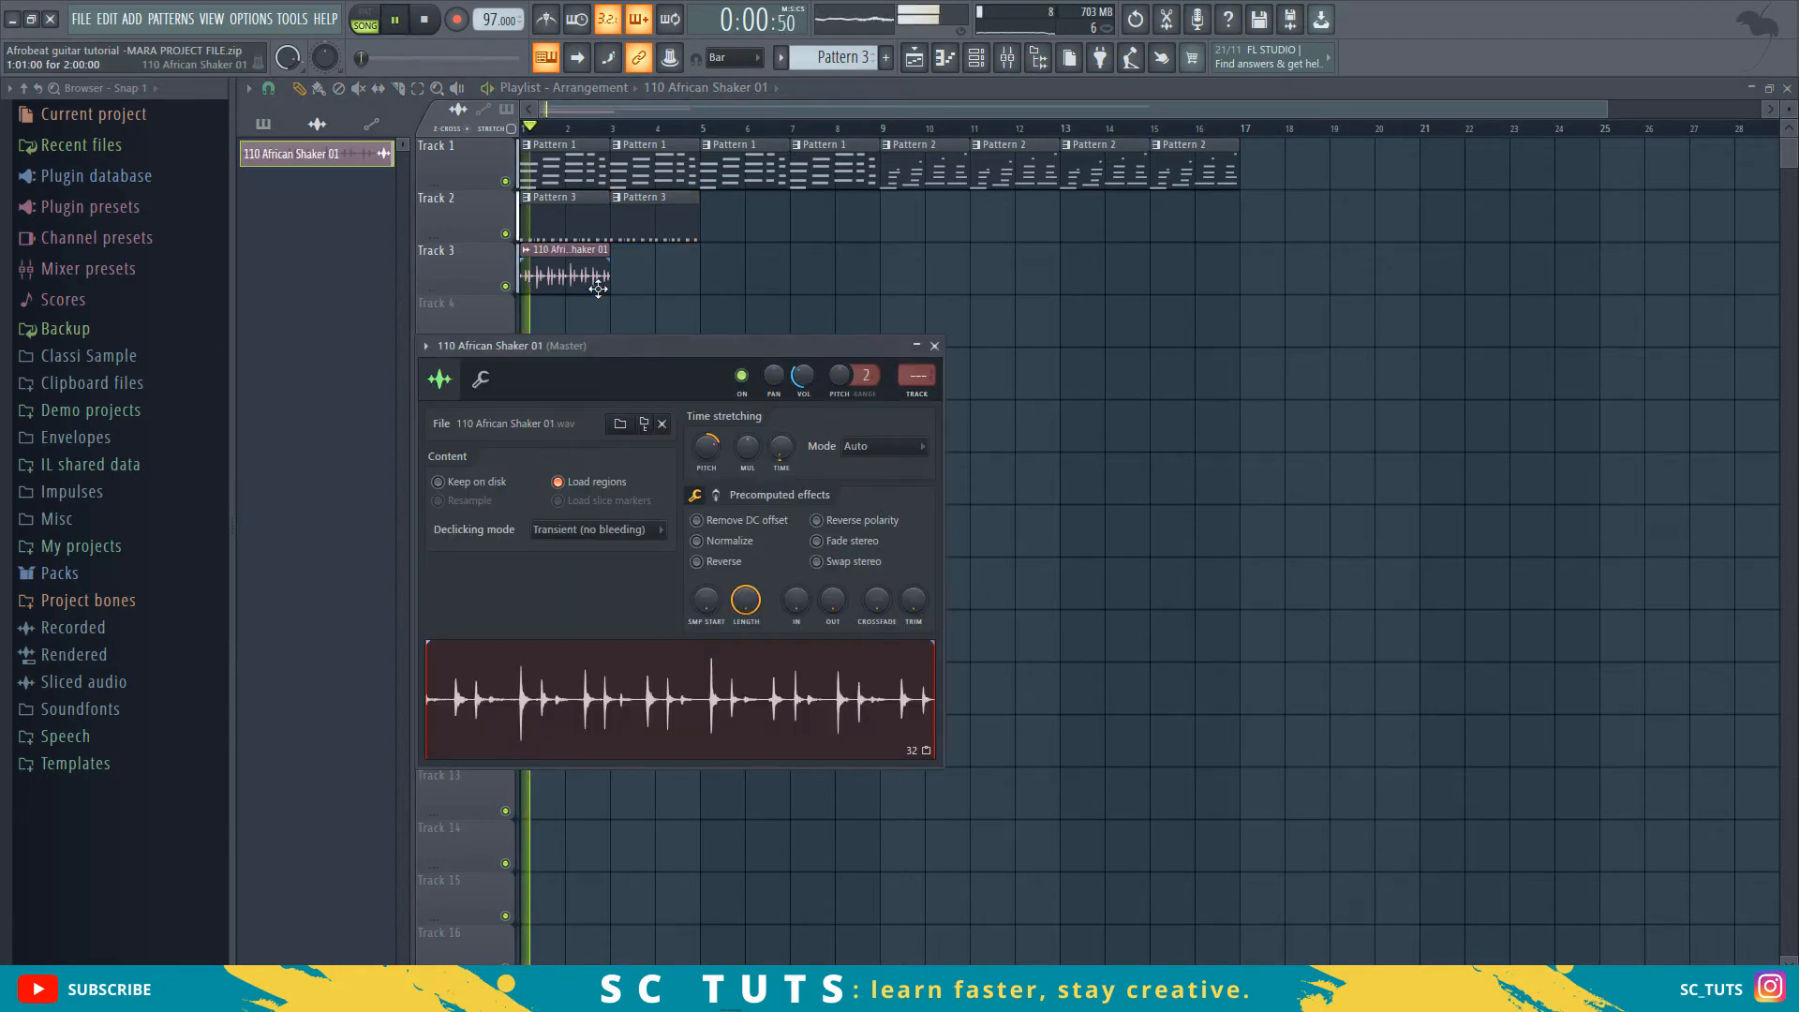
pyautogui.click(888, 454)
pyautogui.click(715, 447)
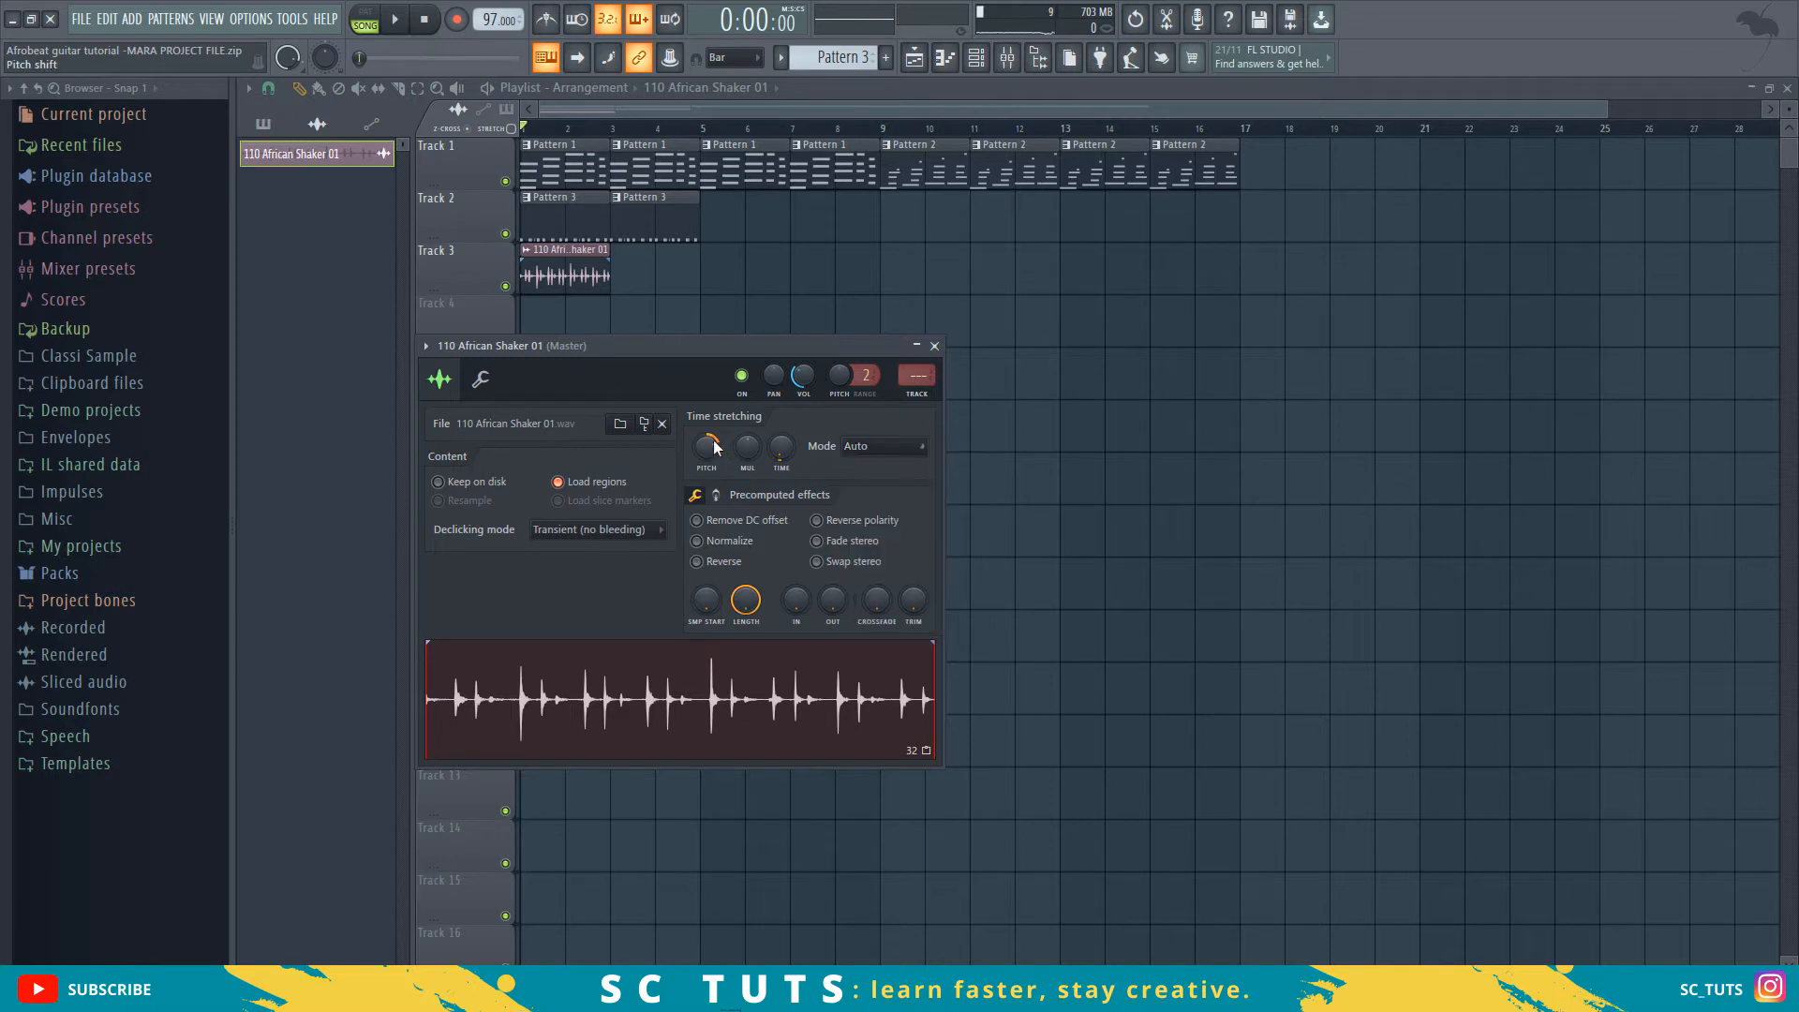
pyautogui.click(734, 452)
pyautogui.press('space')
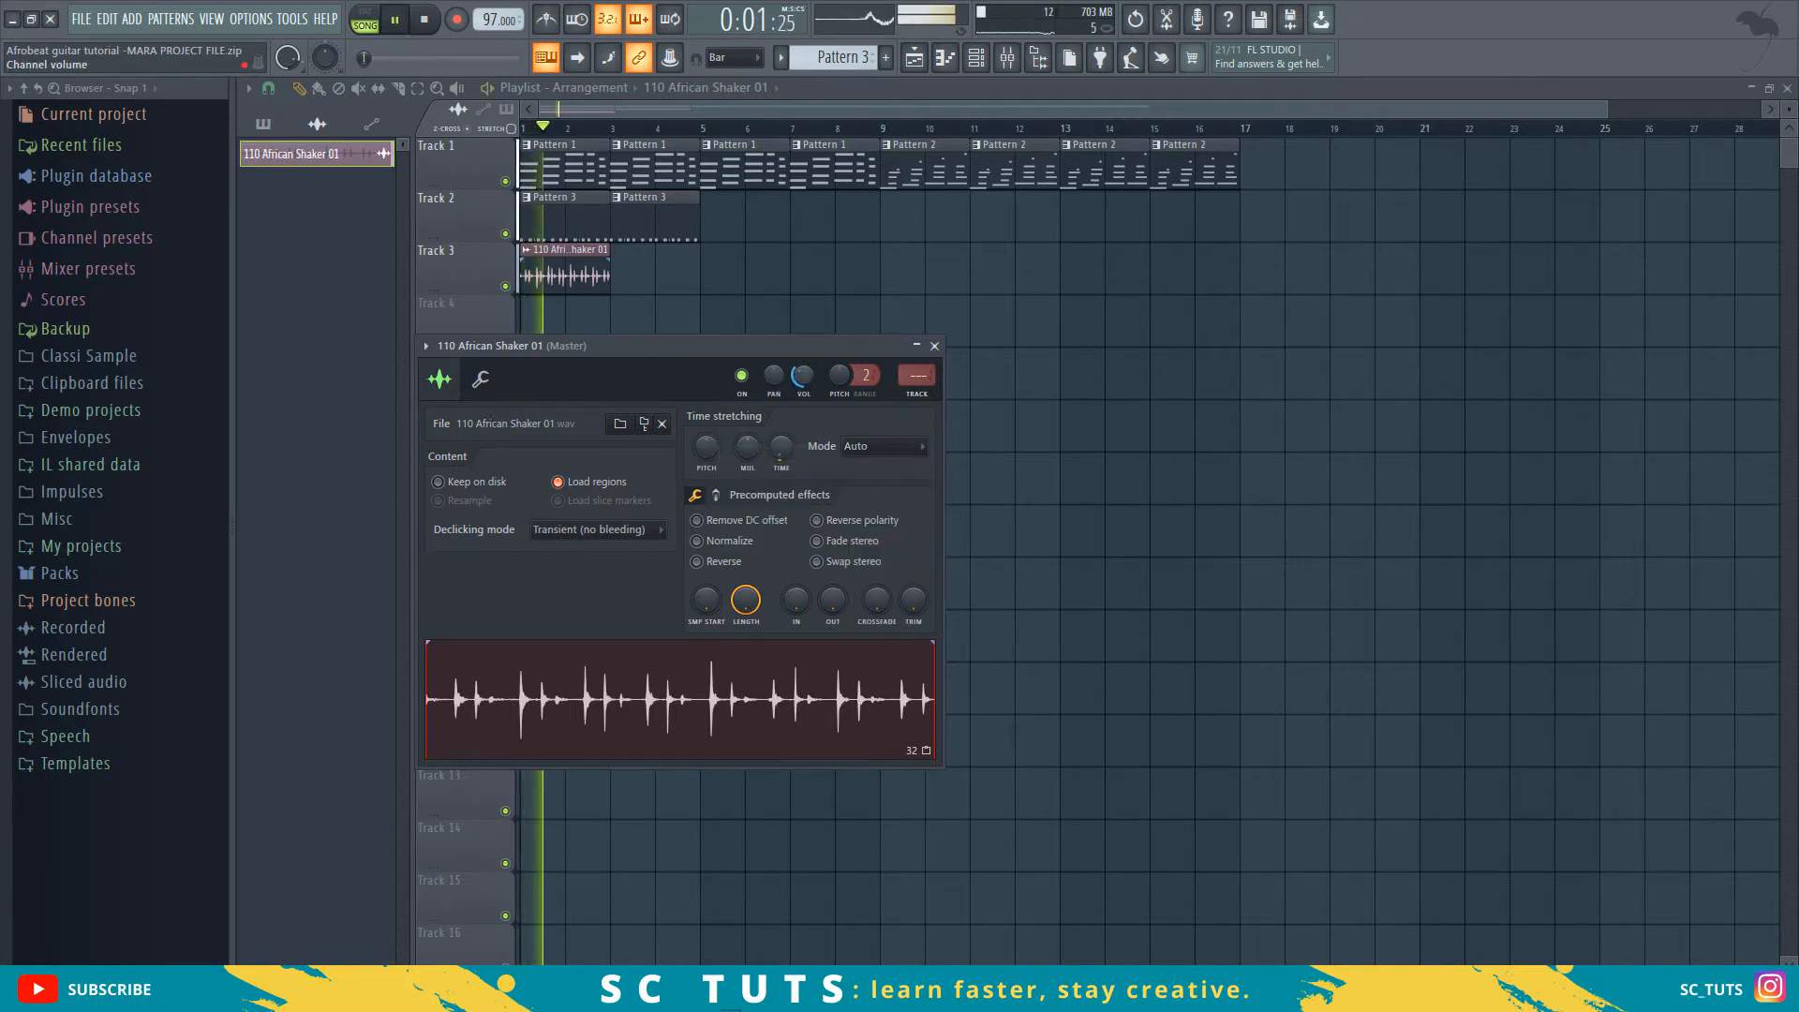
# - Duplicate the shaker clip on Track 3 so a second copy starts at bar 3
pyautogui.click(525, 285)
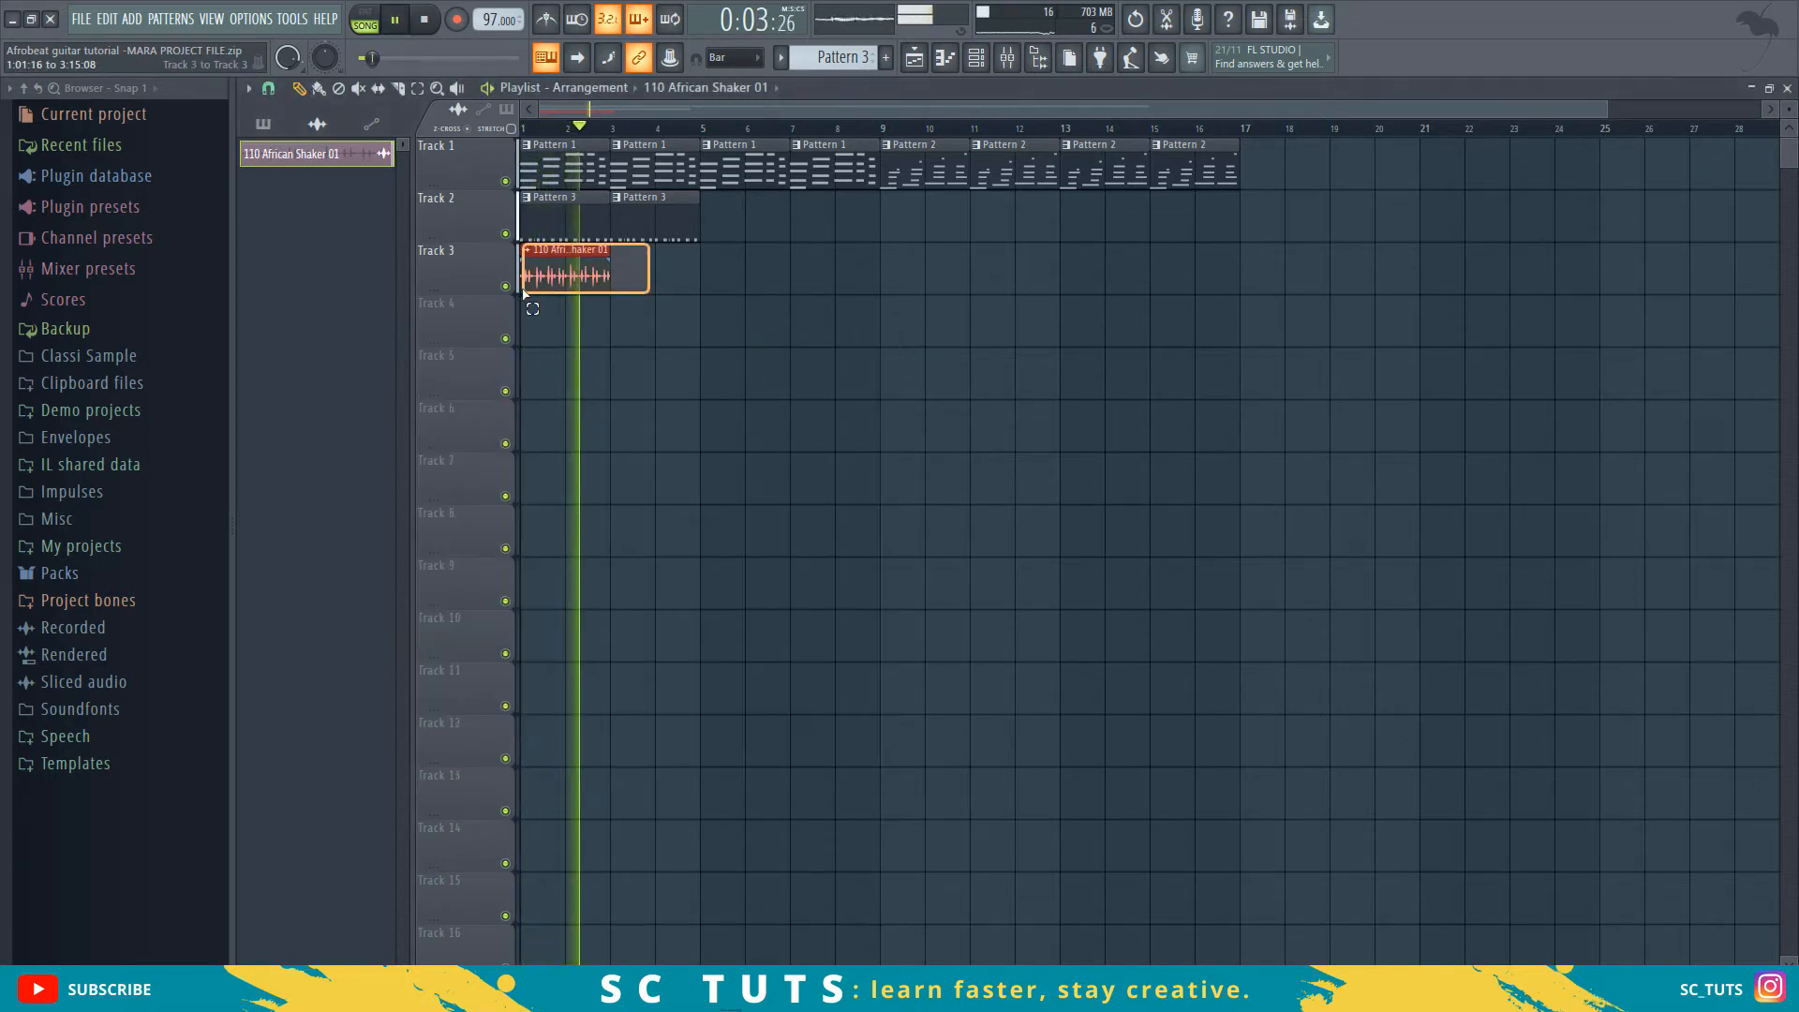
pyautogui.hotkey('ctrl', 'b')
pyautogui.press('space')
# - Clear all Metro HAT 11 hits from Pattern 3
pyautogui.click(545, 234)
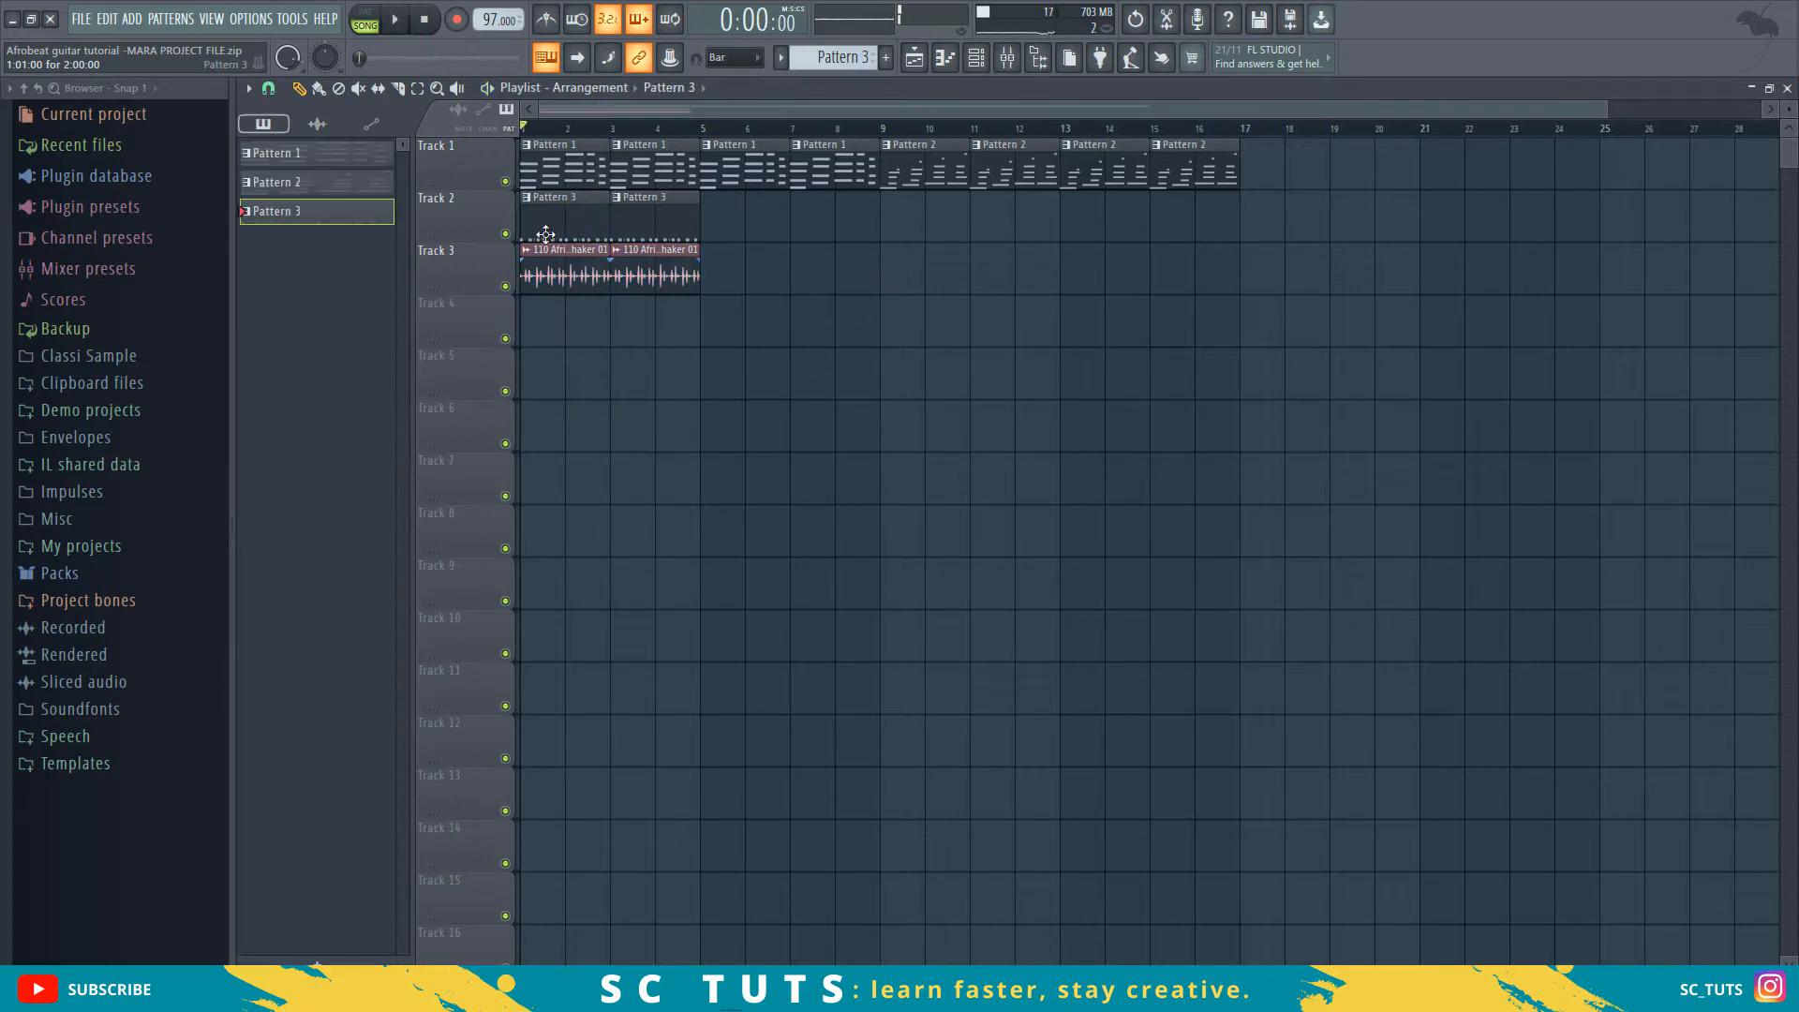
pyautogui.click(984, 64)
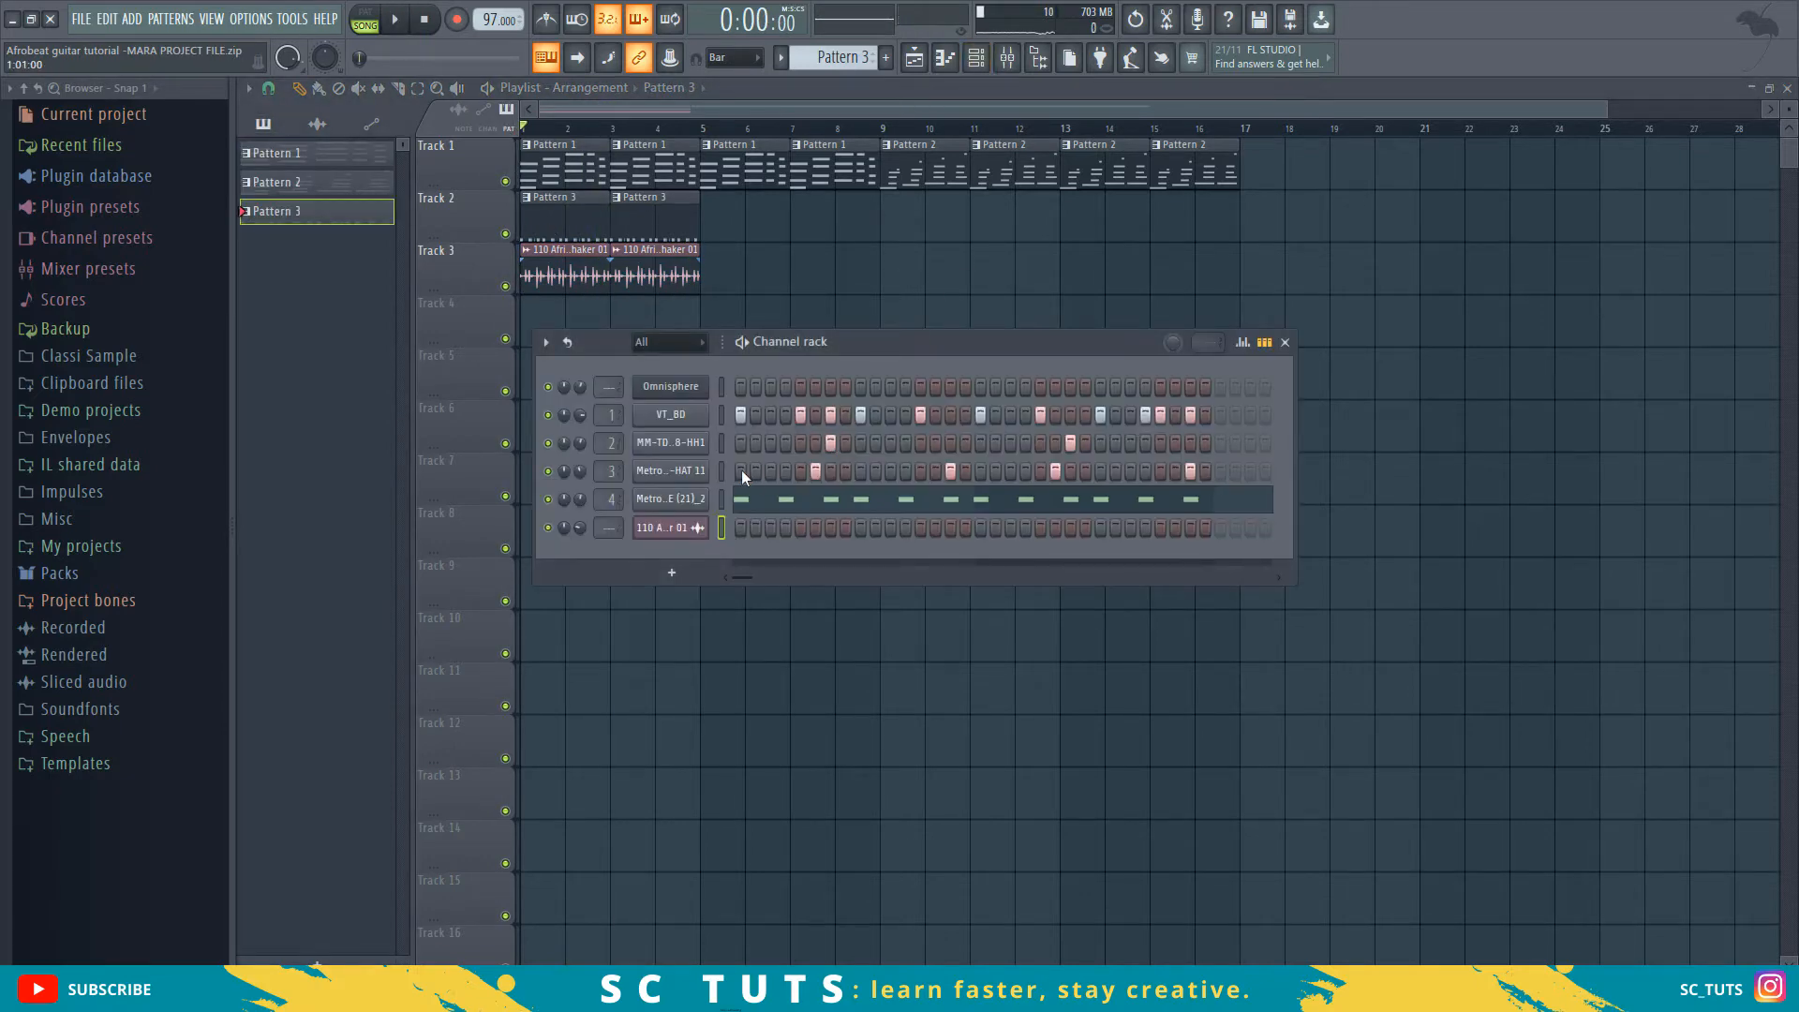
pyautogui.moveTo(800, 469); pyautogui.dragTo(1280, 492)
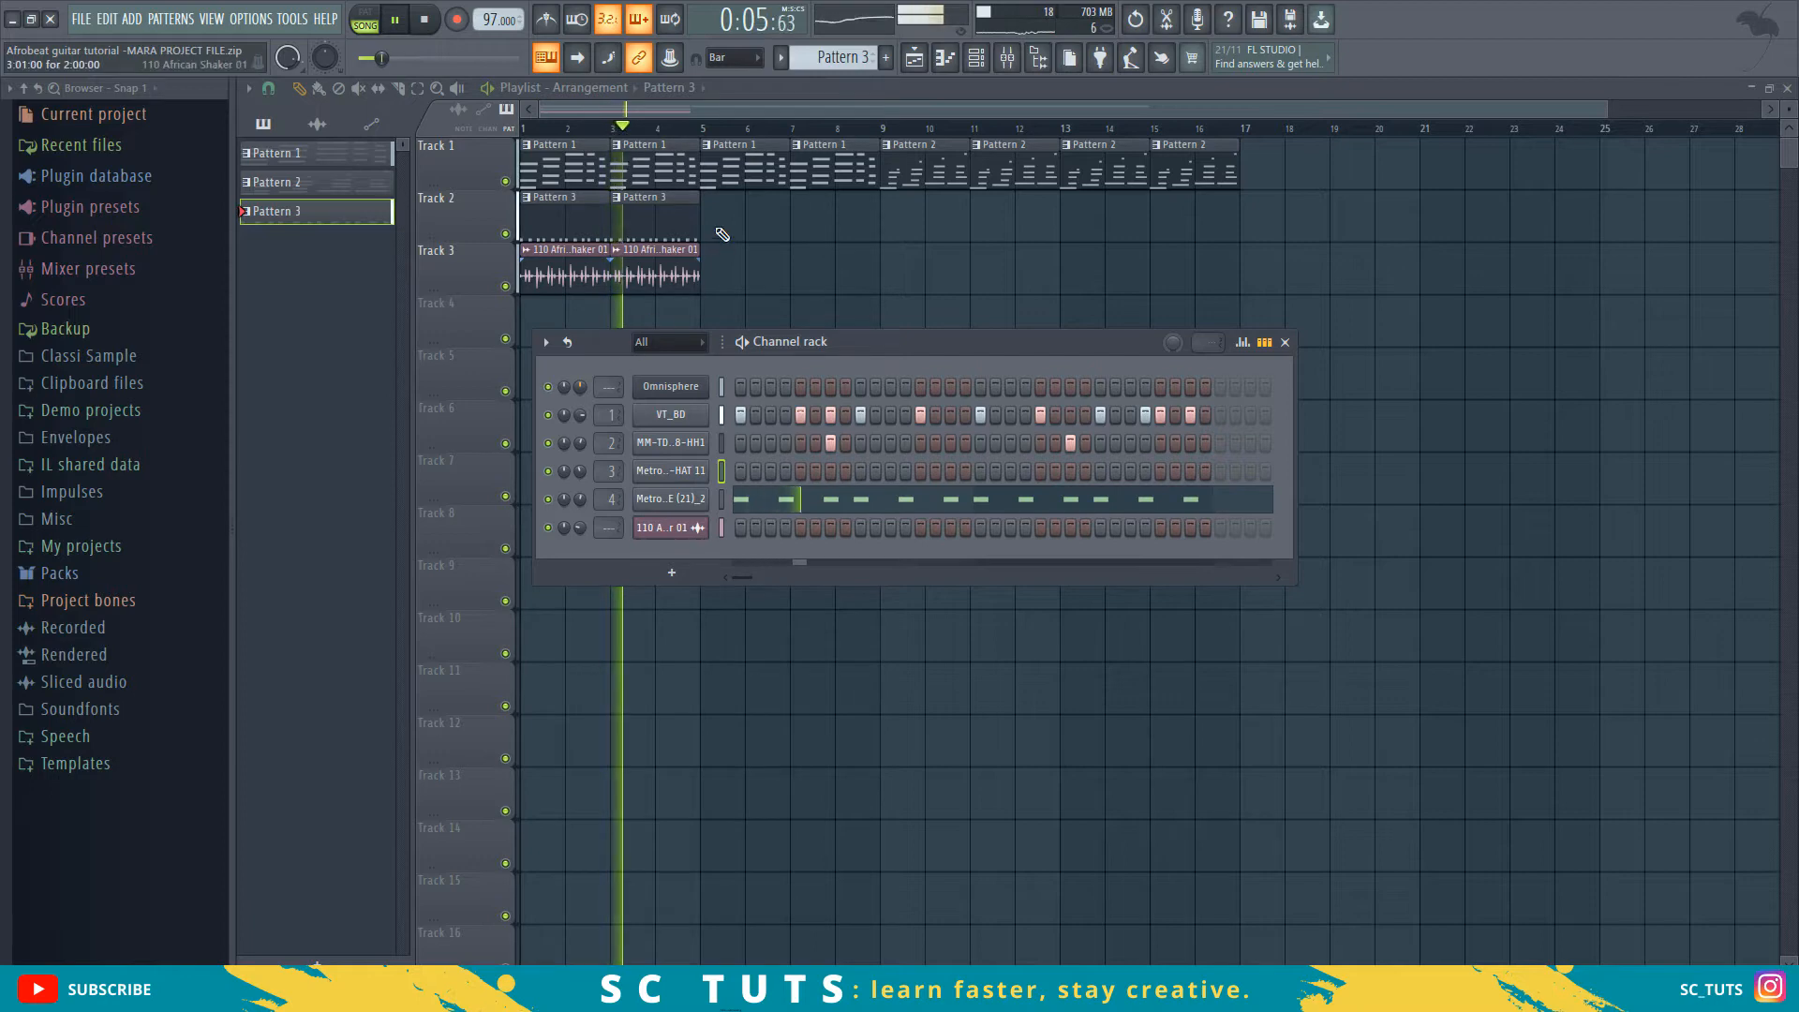
# - Duplicate the Pattern 3 and shaker clips of bars 1 to 4 on Tracks 2 and 3 three times, filling up to bar 17
pyautogui.moveTo(719, 230); pyautogui.dragTo(484, 309)
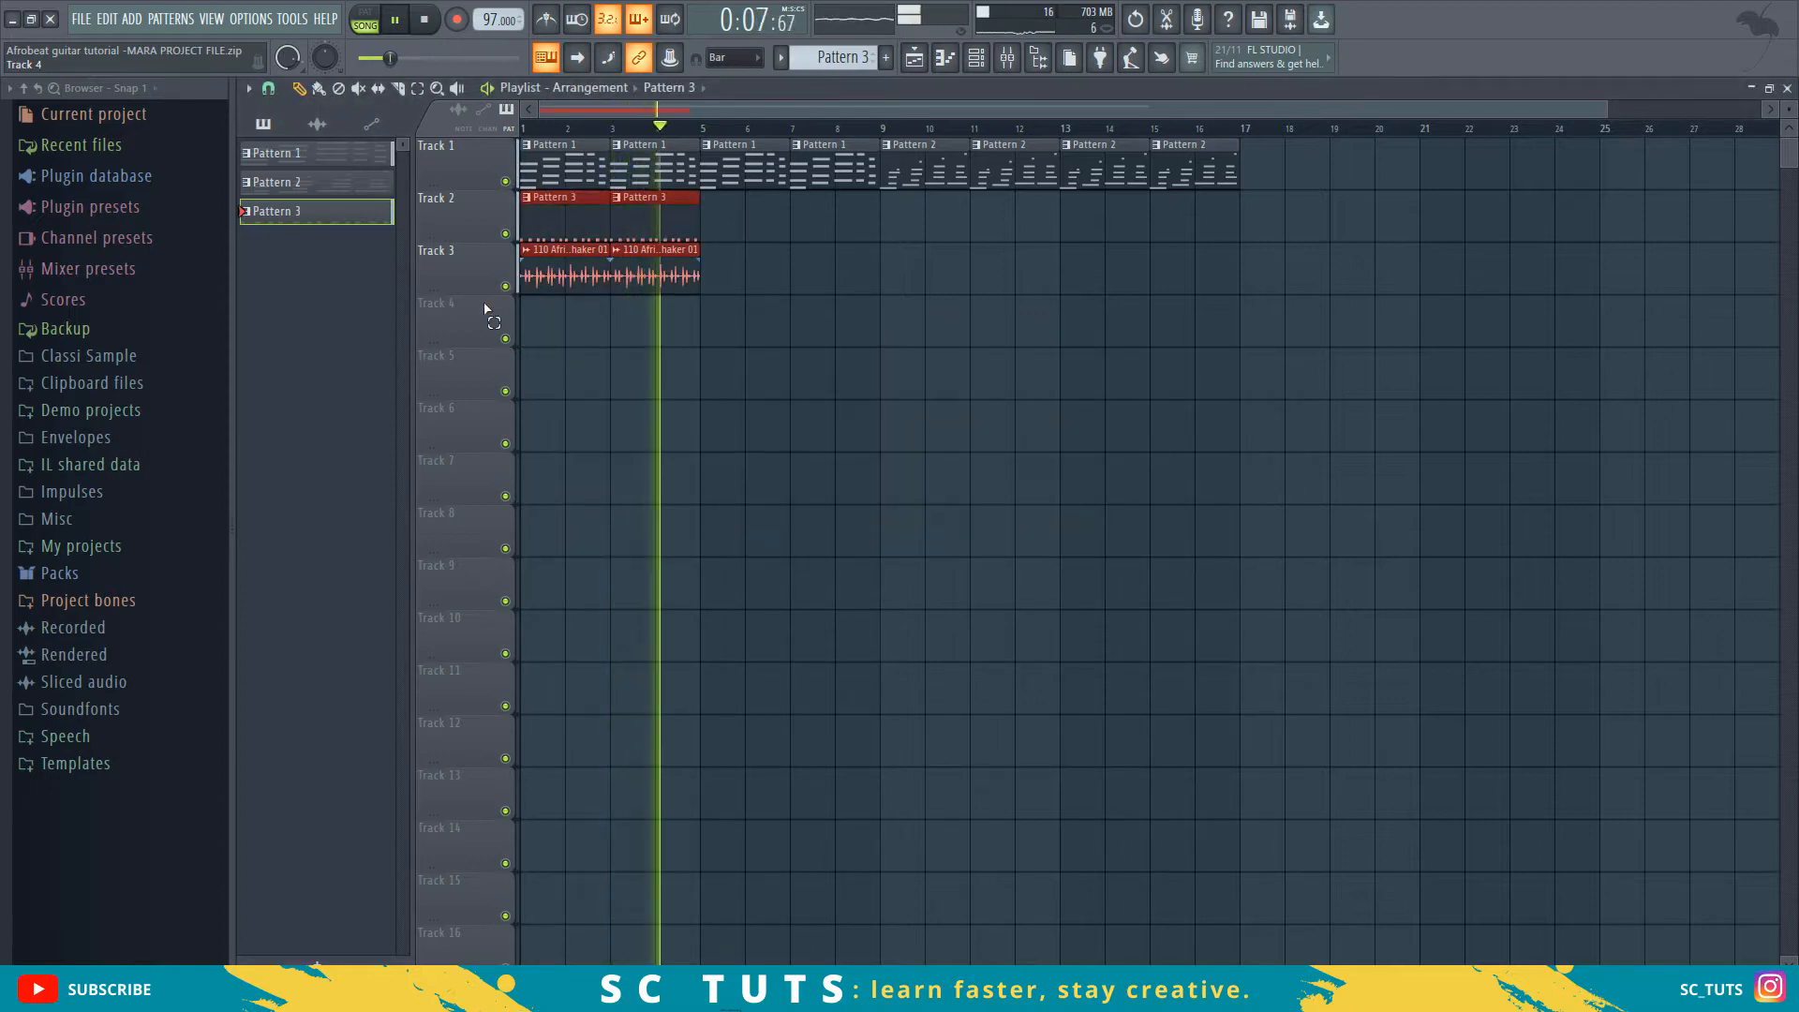
pyautogui.hotkey('ctrl', 'b')
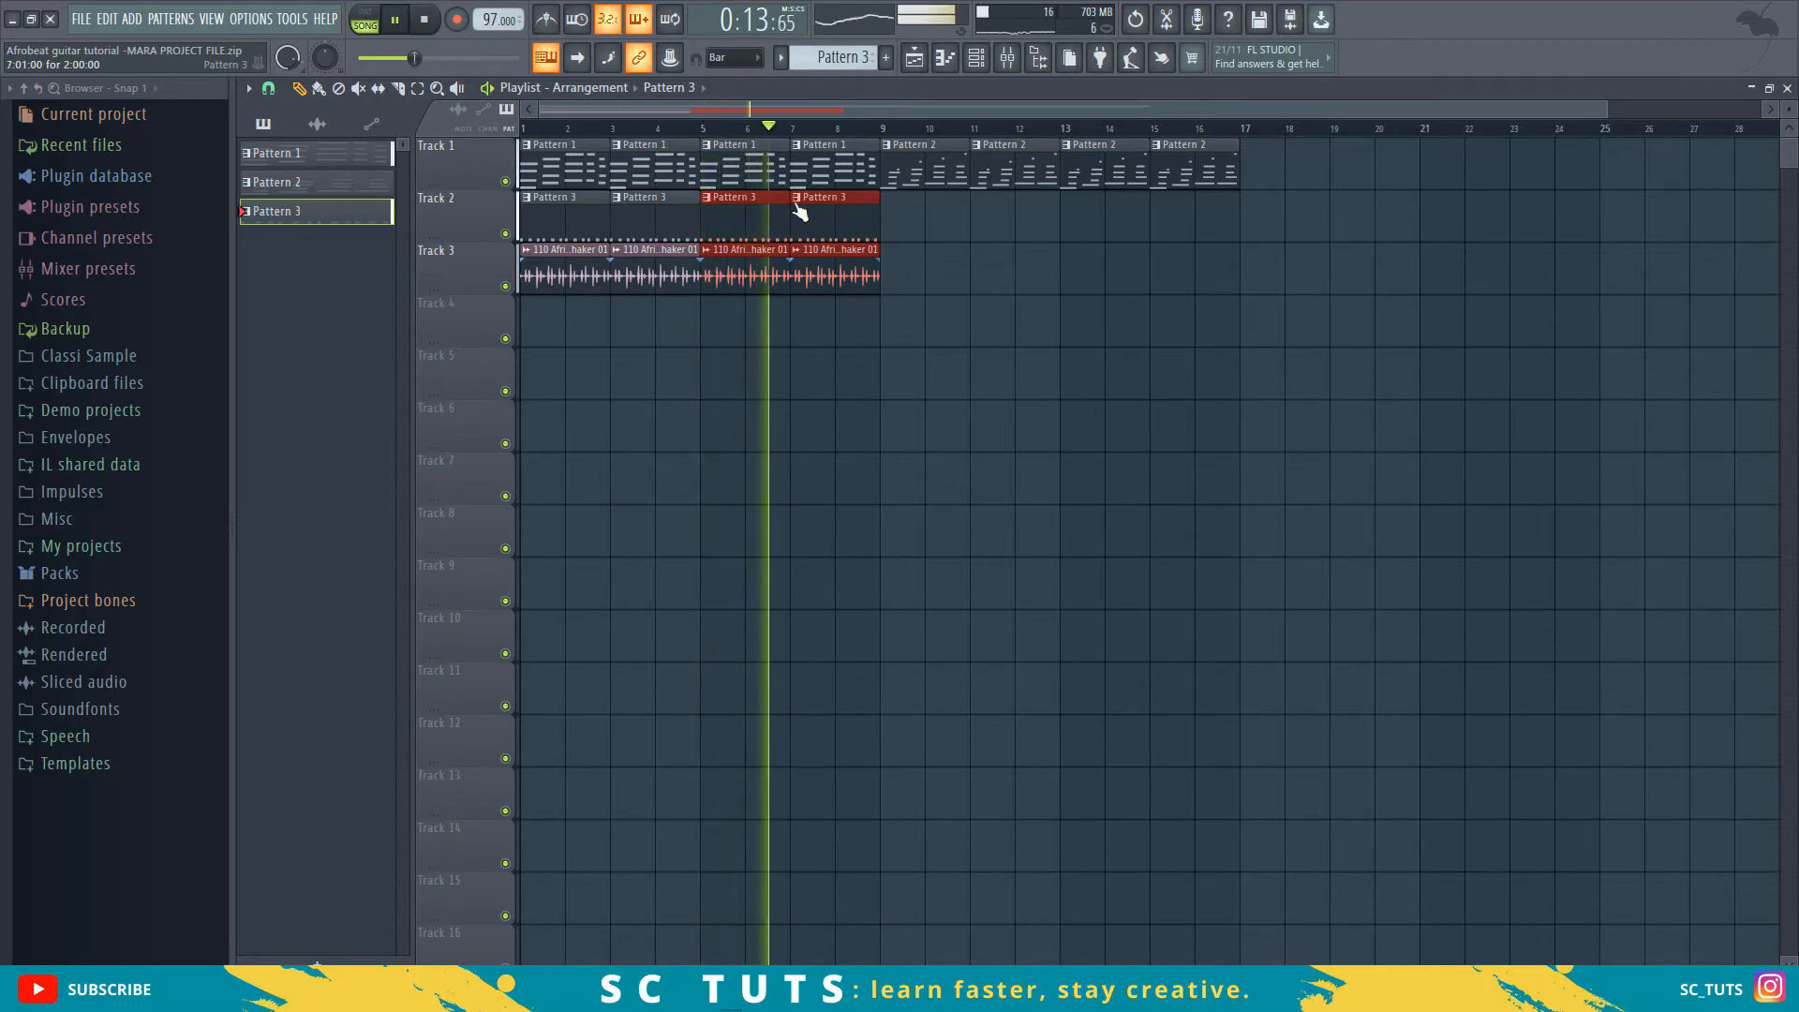
pyautogui.hotkey('ctrl', 'b')
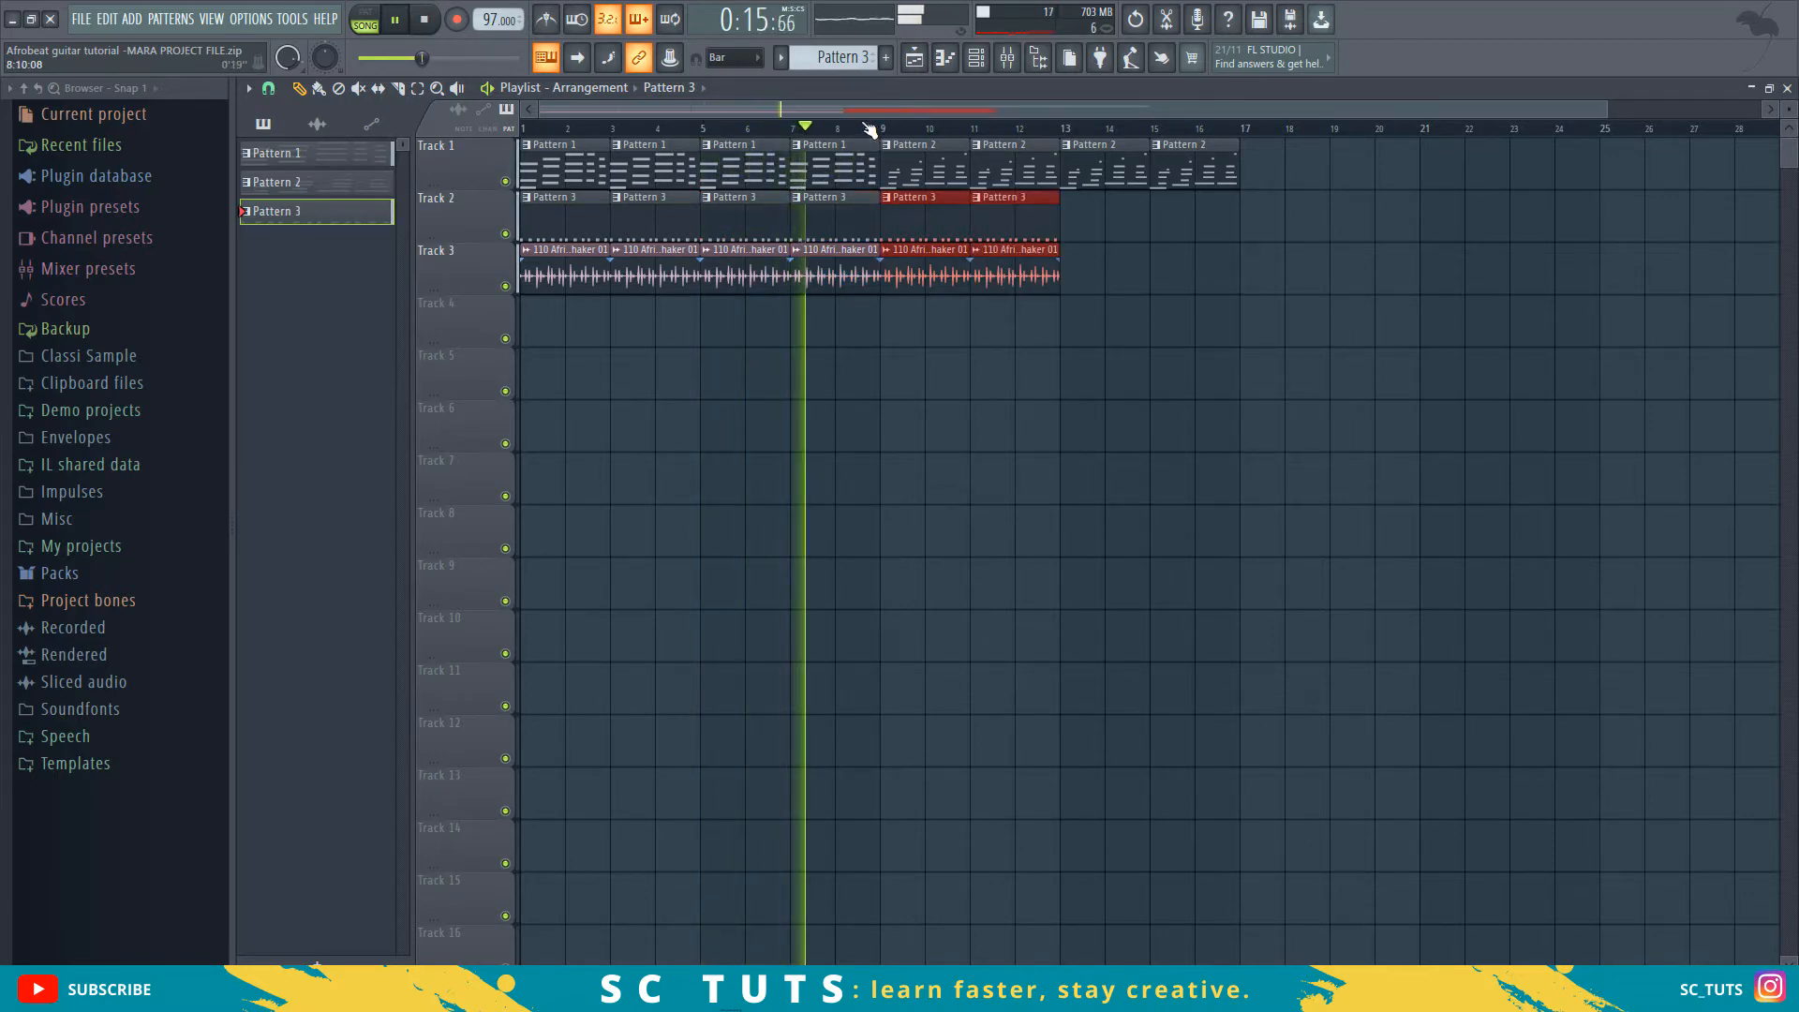
pyautogui.hotkey('ctrl', 'b')
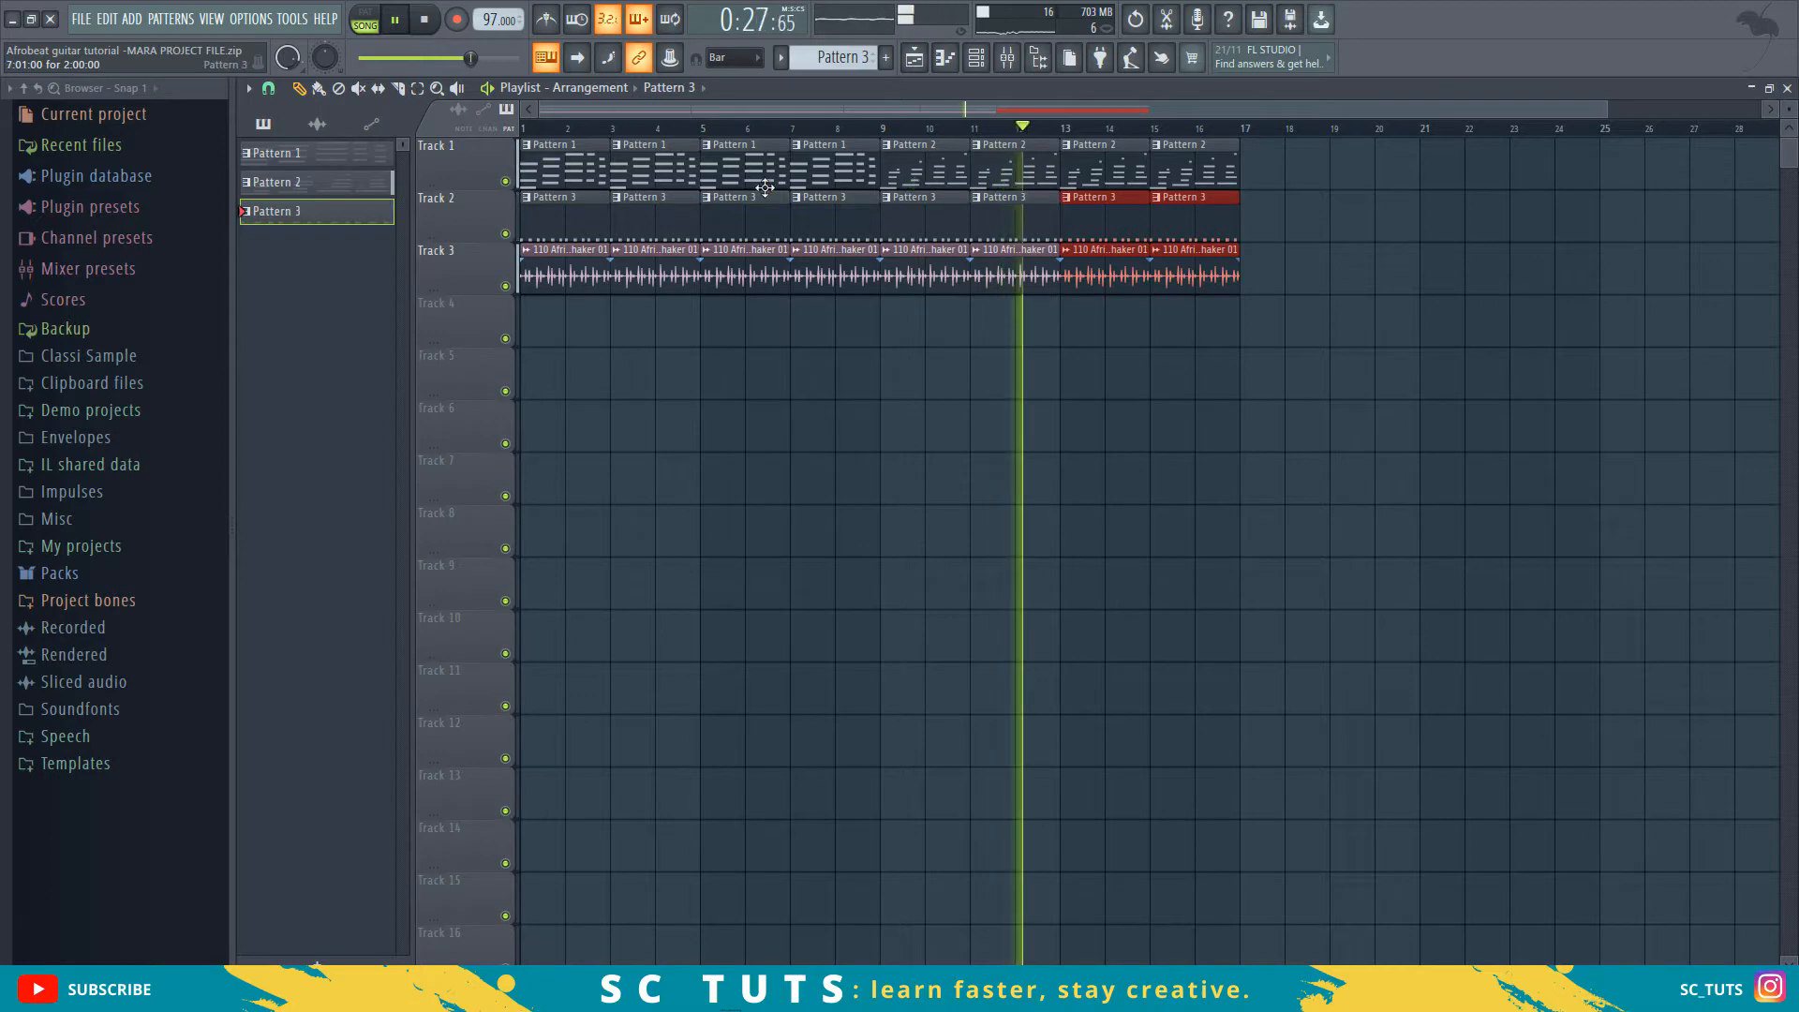
pyautogui.press('space')
# - Load RAXX CAJON SAMPLE 8 from the AFRO ESSEN percussion pack in the PERCS folder as a new channel
pyautogui.click(978, 67)
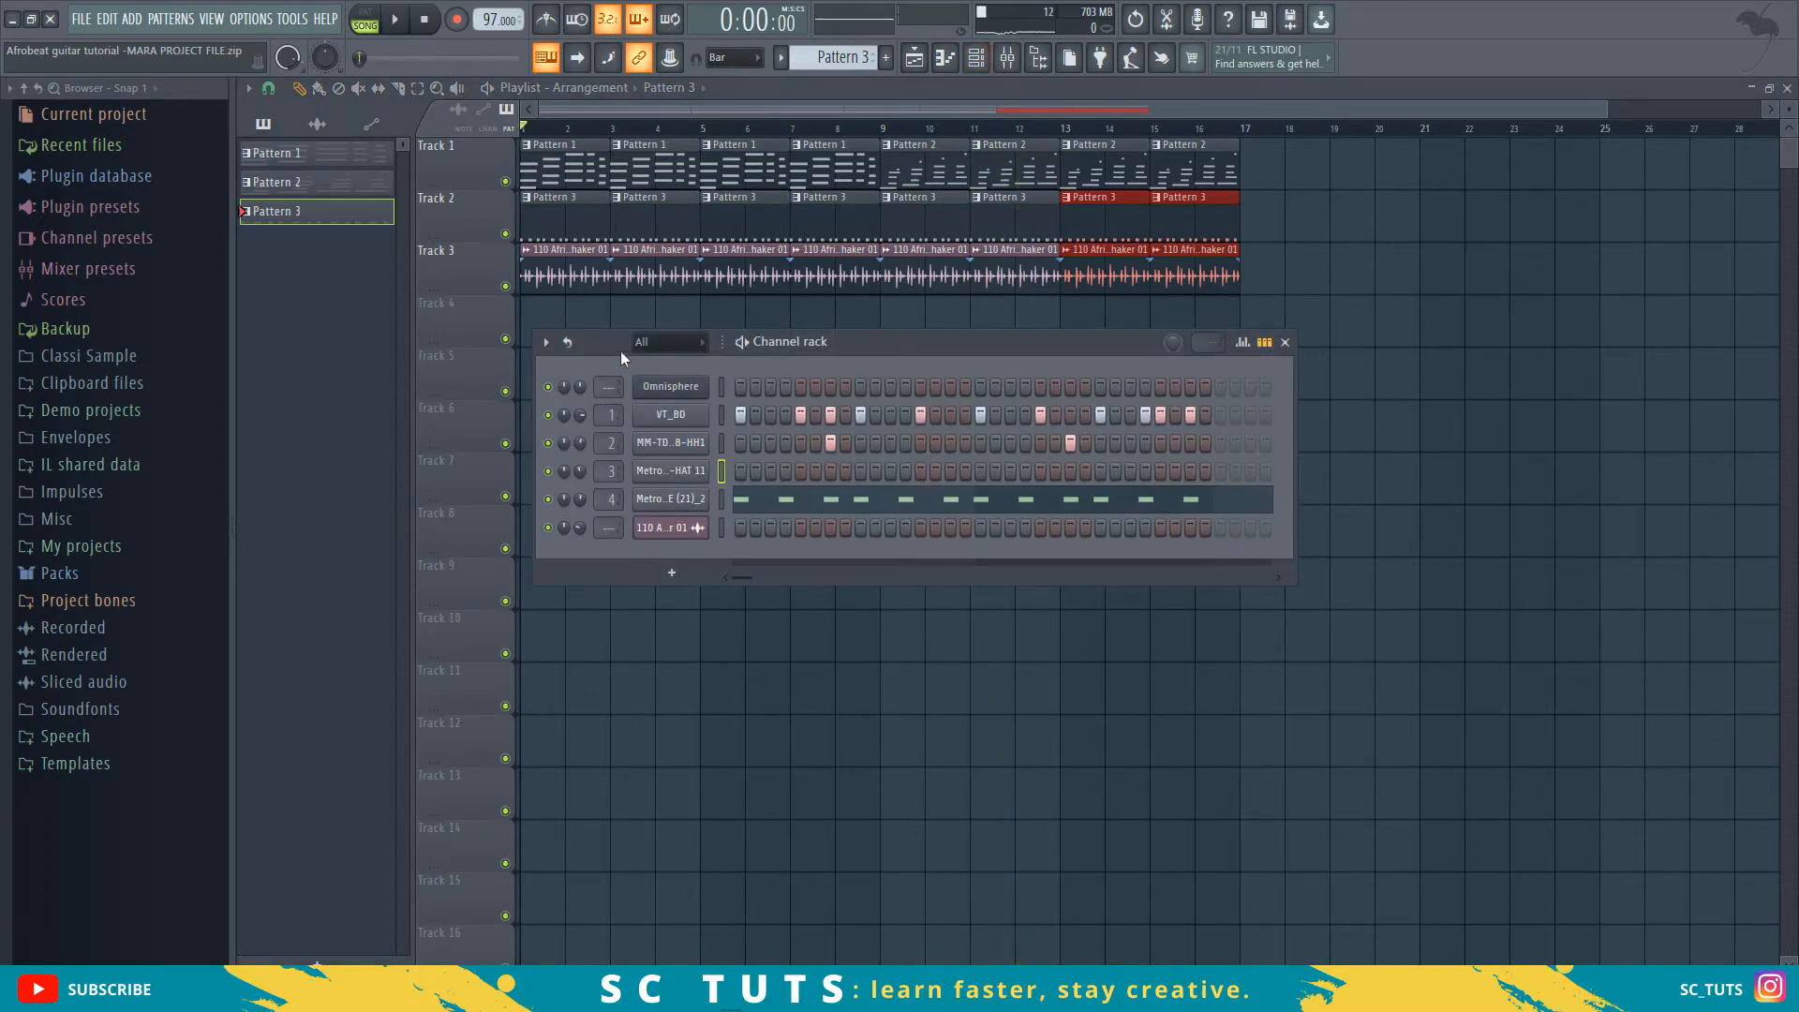
pyautogui.click(28, 569)
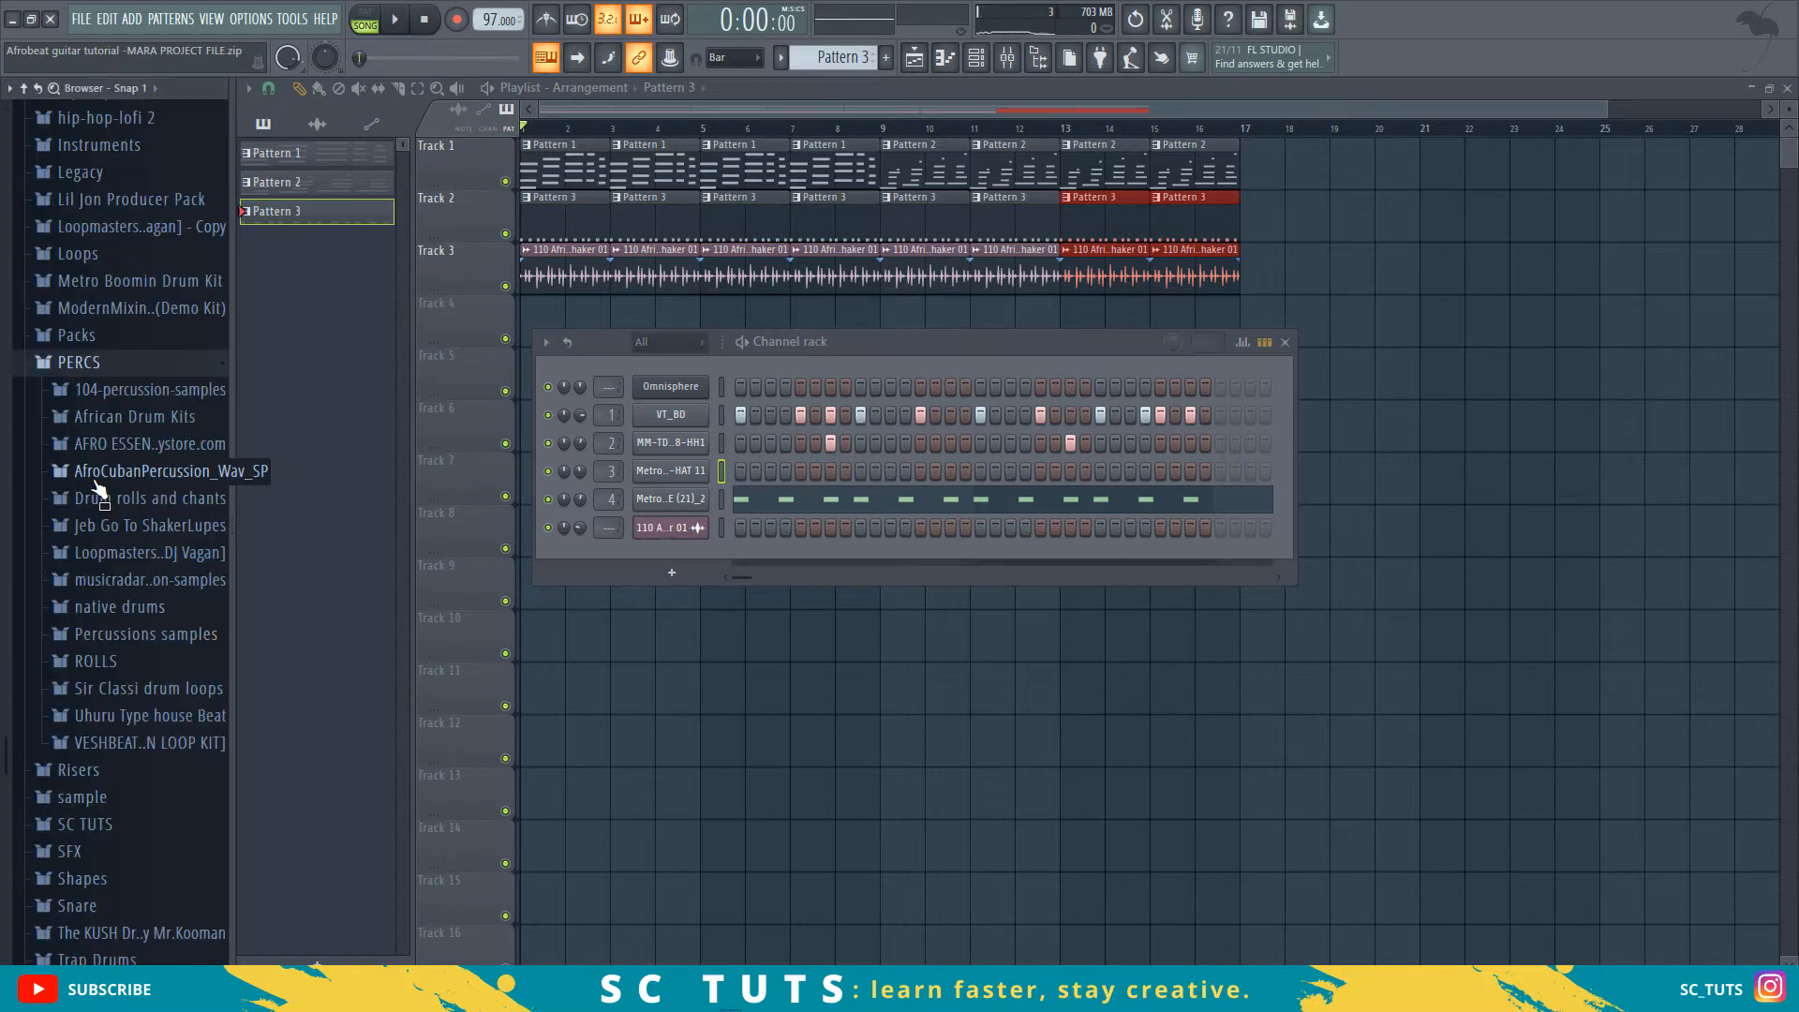
pyautogui.click(139, 454)
pyautogui.click(108, 557)
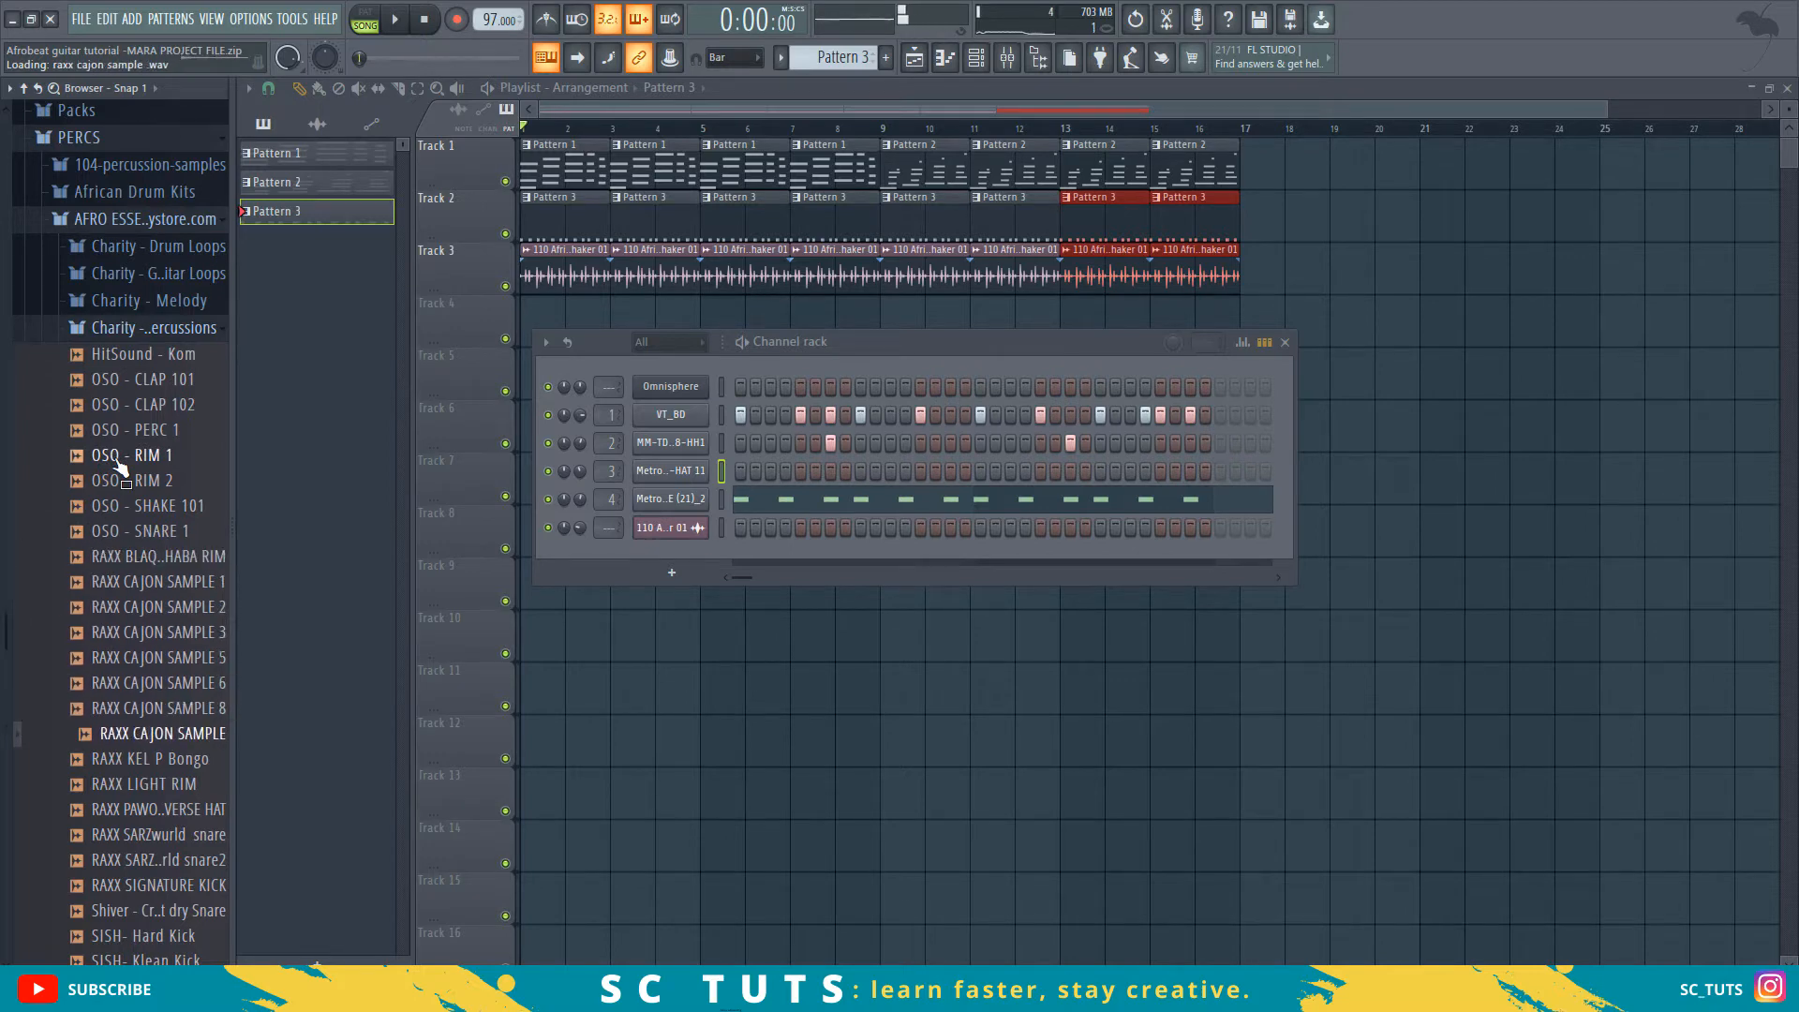
pyautogui.moveTo(120, 467); pyautogui.dragTo(647, 548)
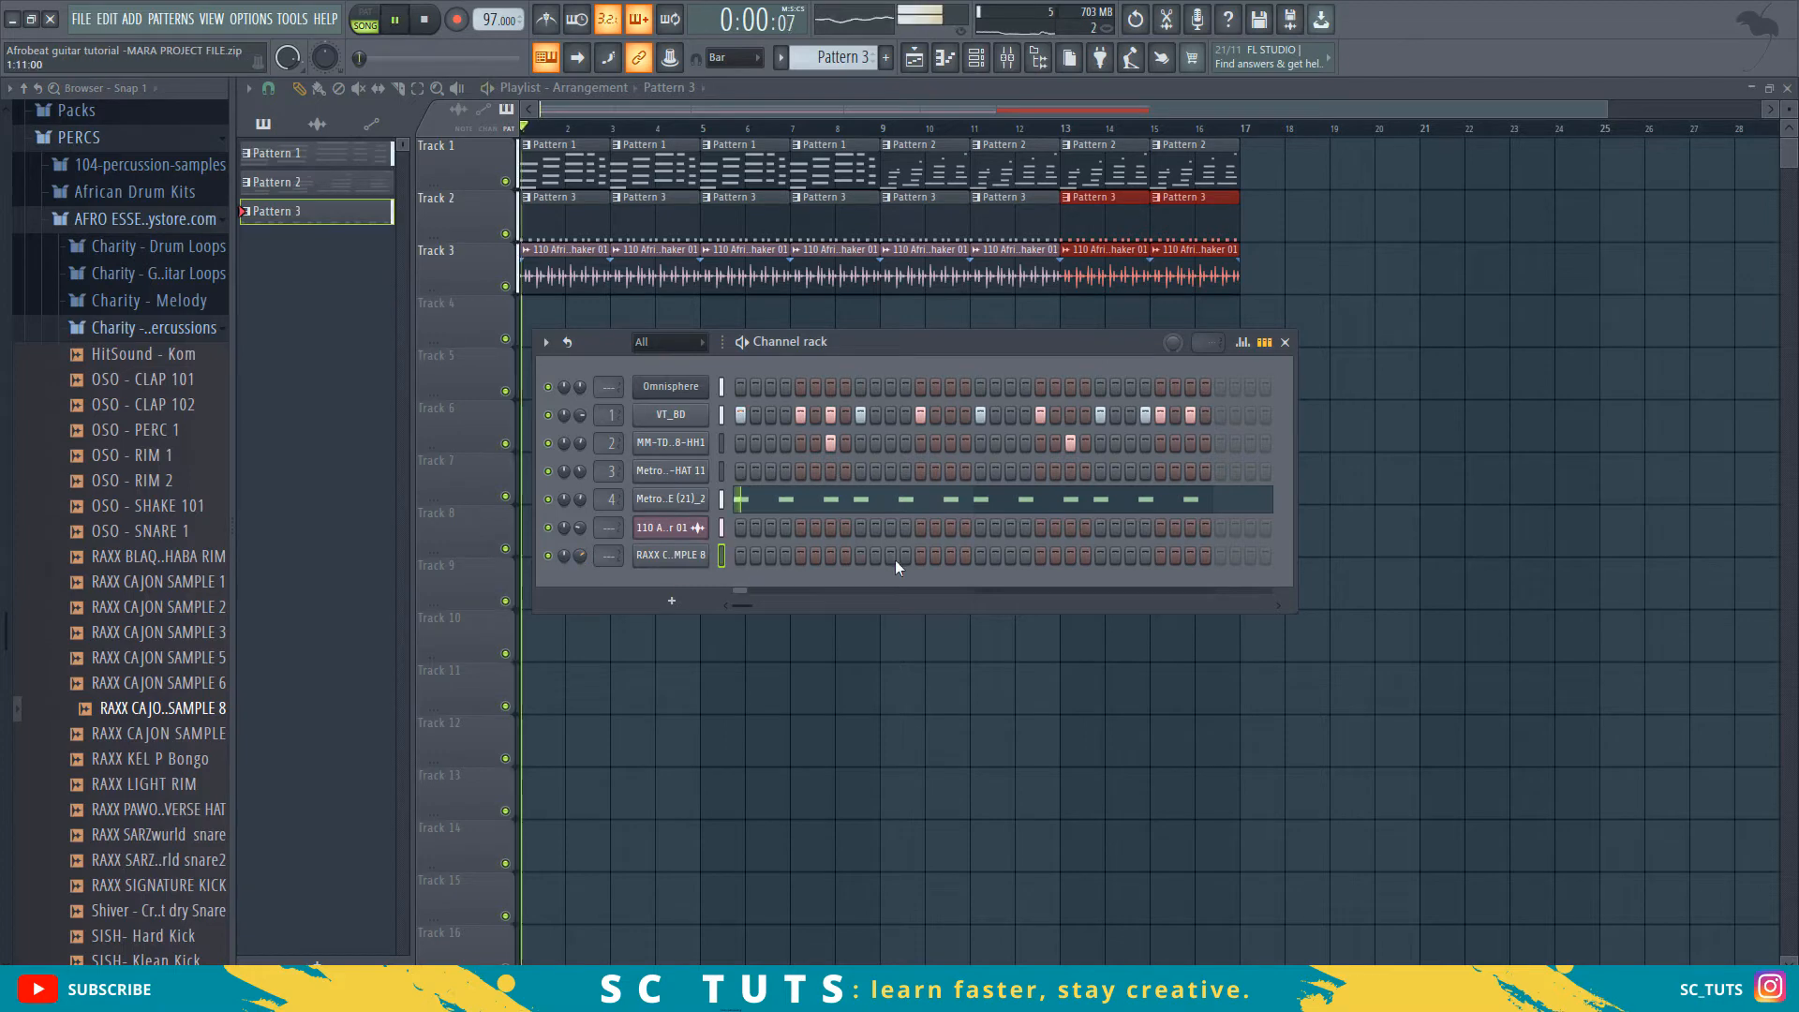
# - Try RAXX CAJON SAMPLE 8 hits on steps 6 and 7 of Pattern 3 against the playing beat
pyautogui.click(815, 556)
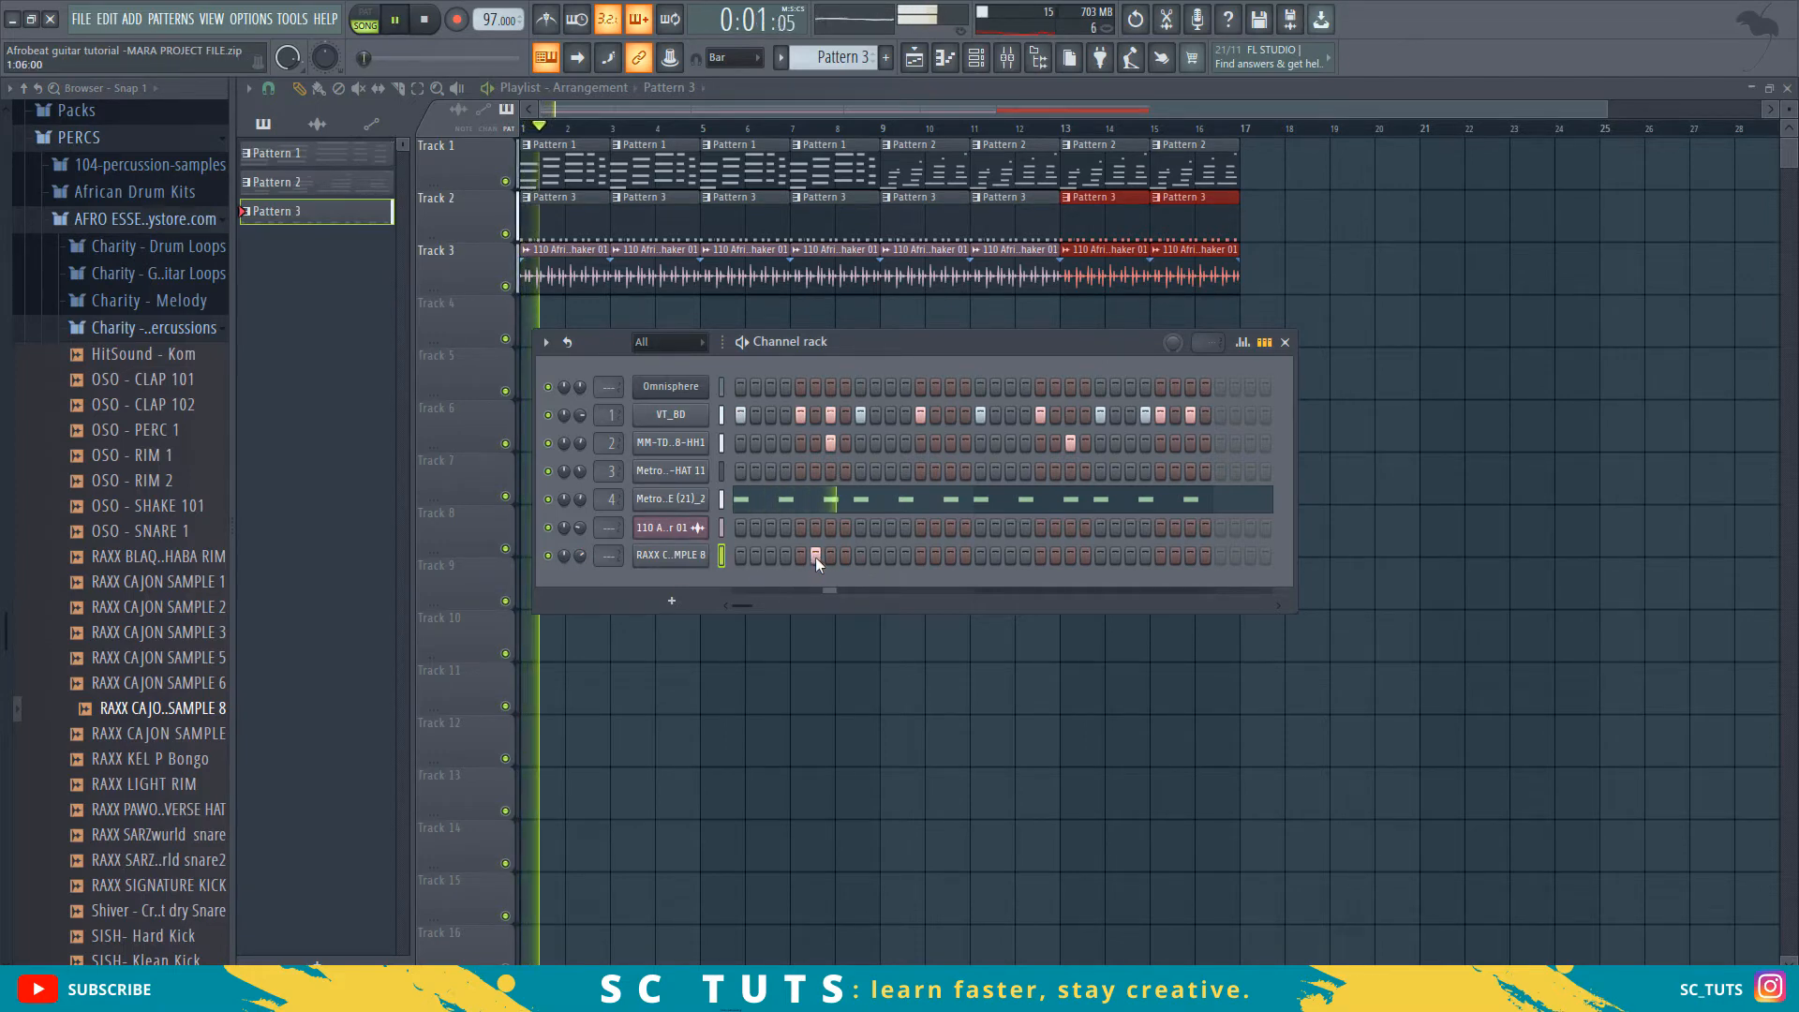
pyautogui.press('space')
pyautogui.press('space')
pyautogui.rightClick(815, 557)
pyautogui.click(831, 555)
pyautogui.press('space')
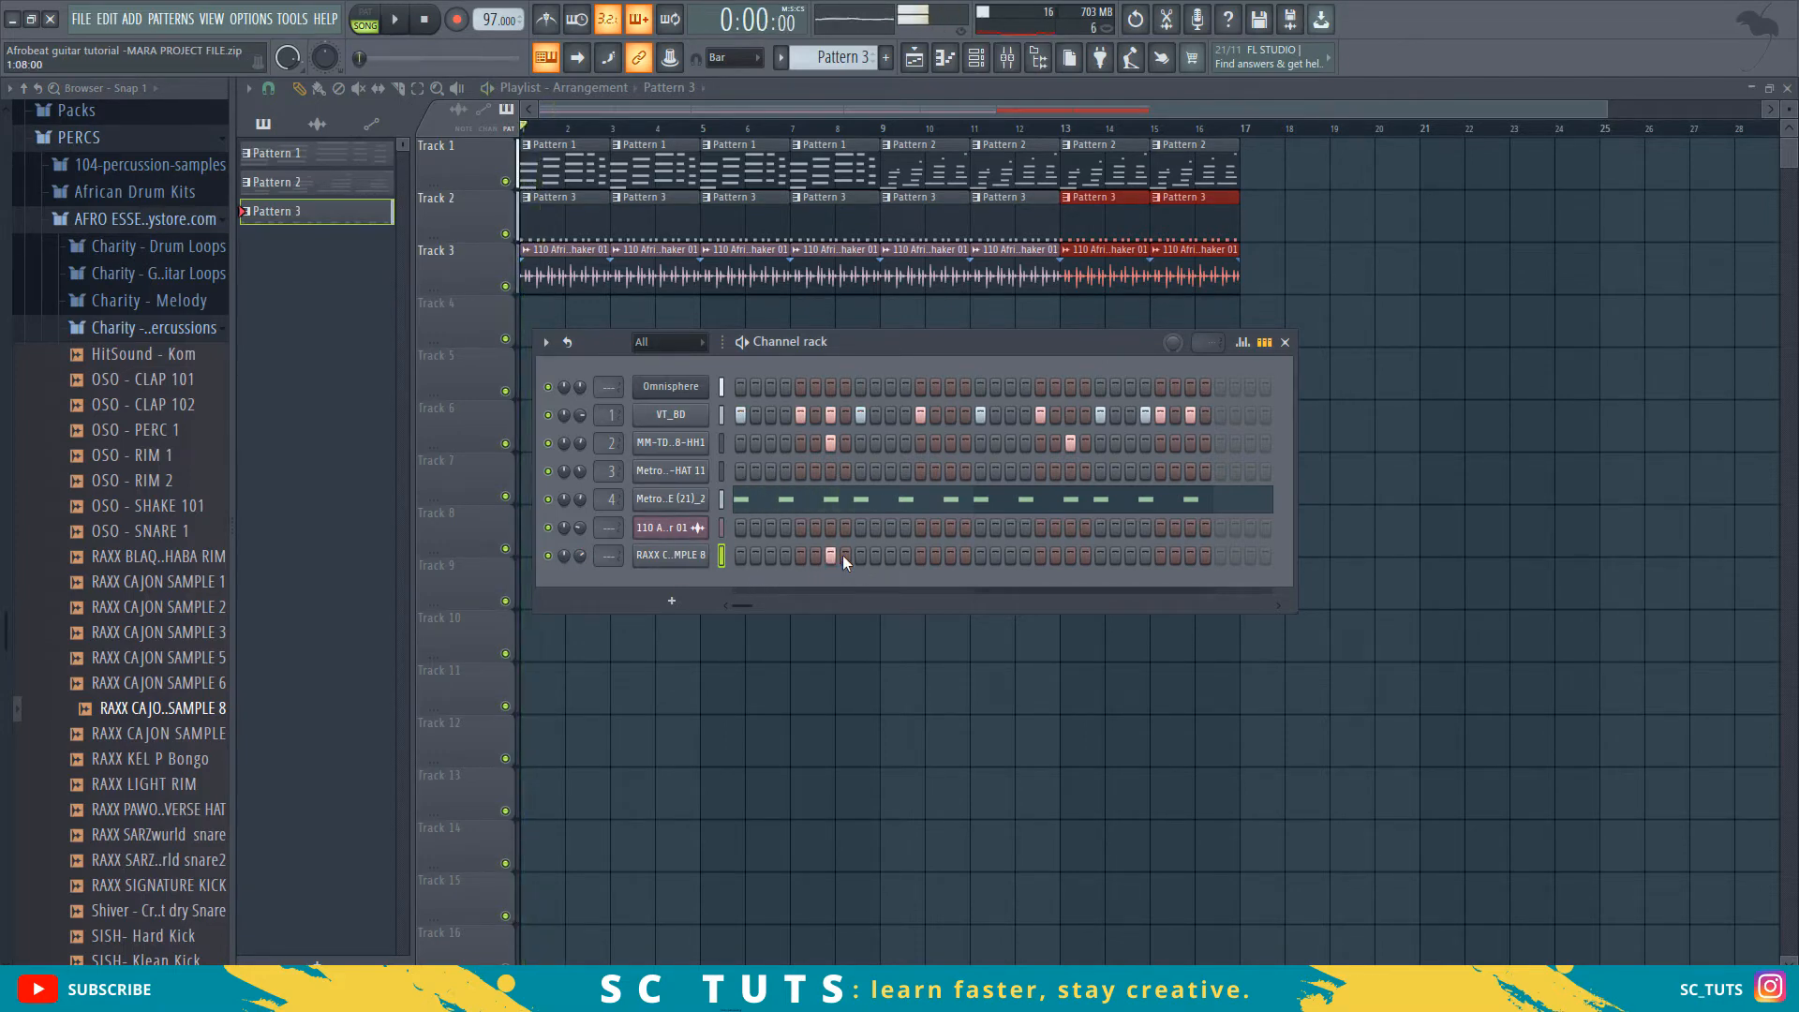
pyautogui.press('space')
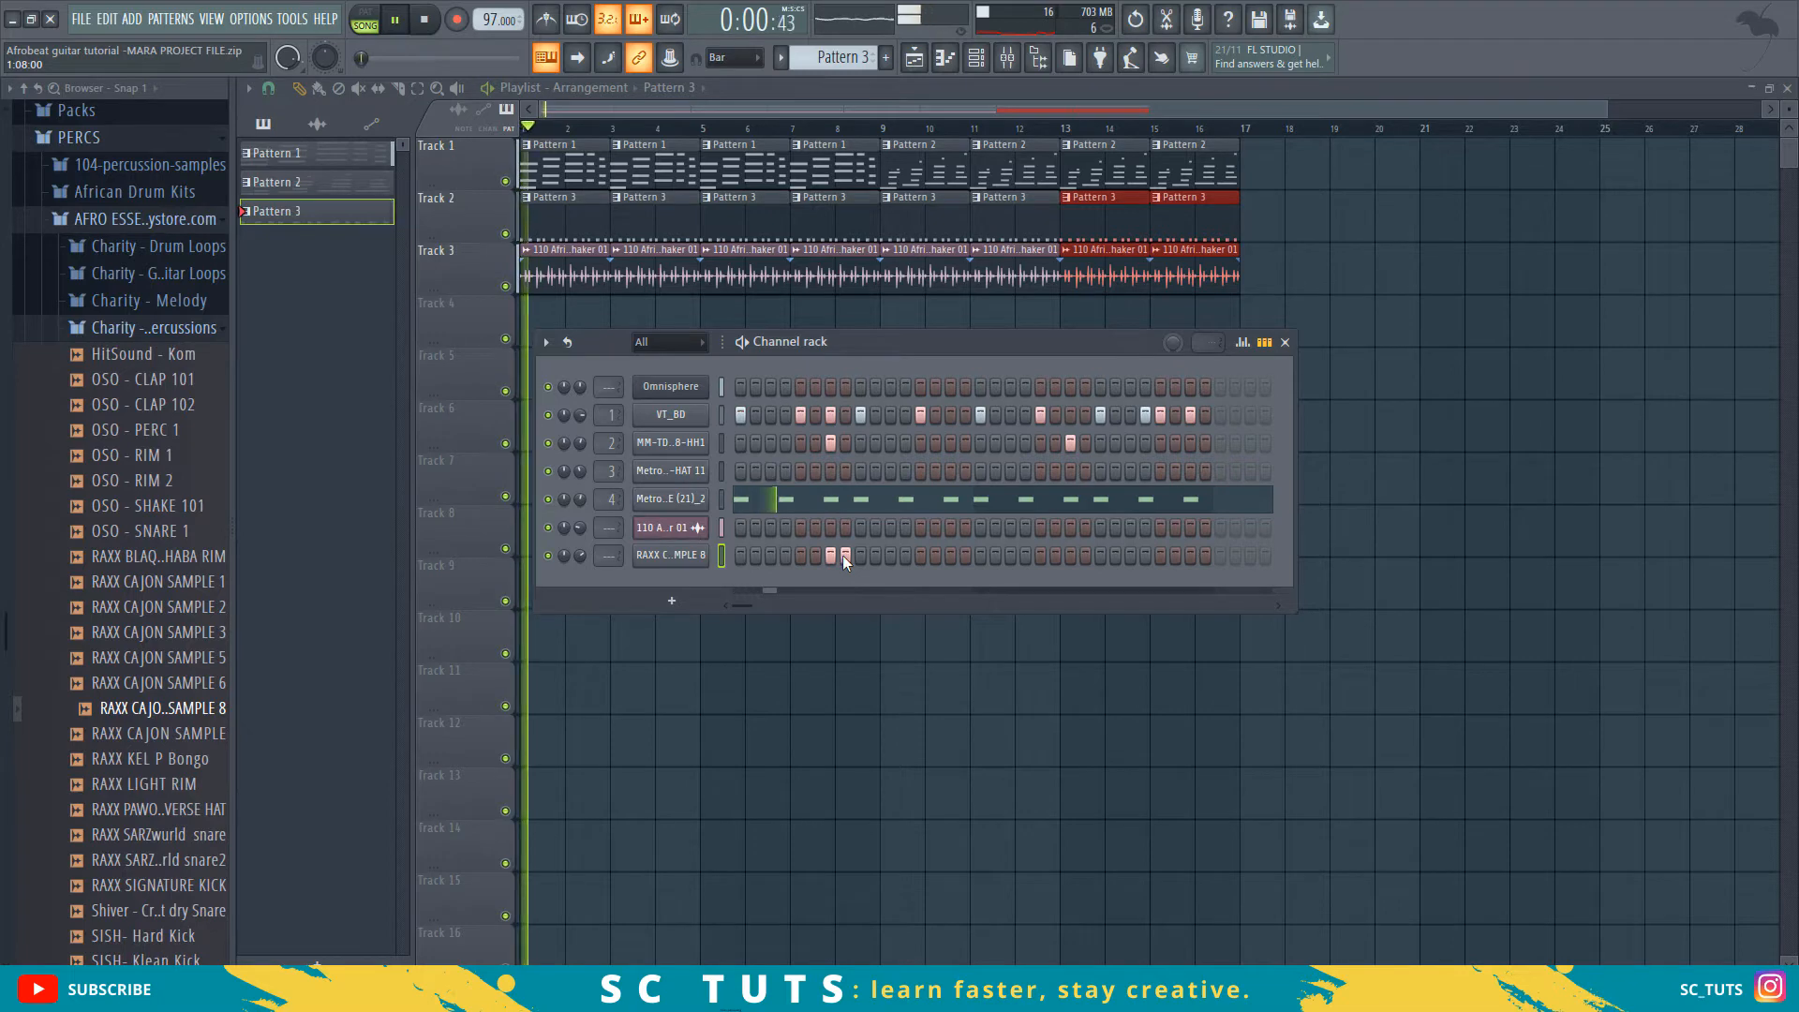
# - Place RAXX CAJON SAMPLE 8 hits on steps 11 and 27 of Pattern 3 and clear its hit on step 7
pyautogui.click(894, 553)
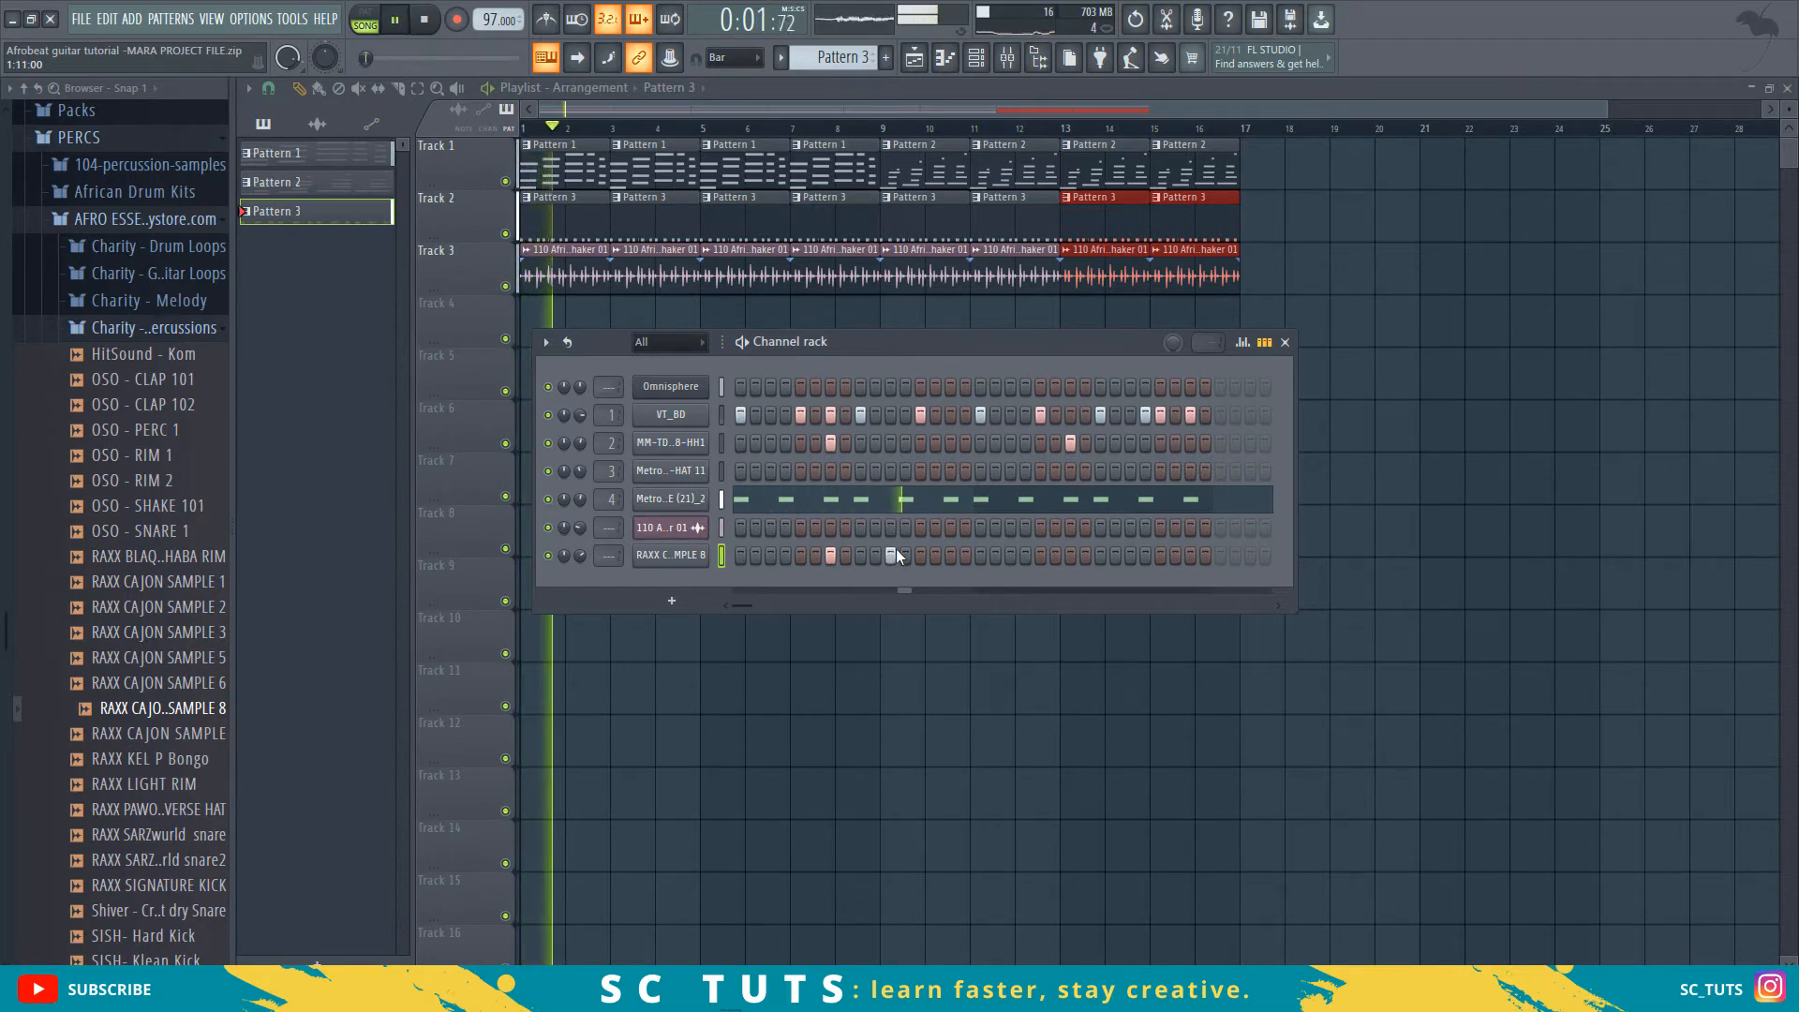
pyautogui.click(830, 556)
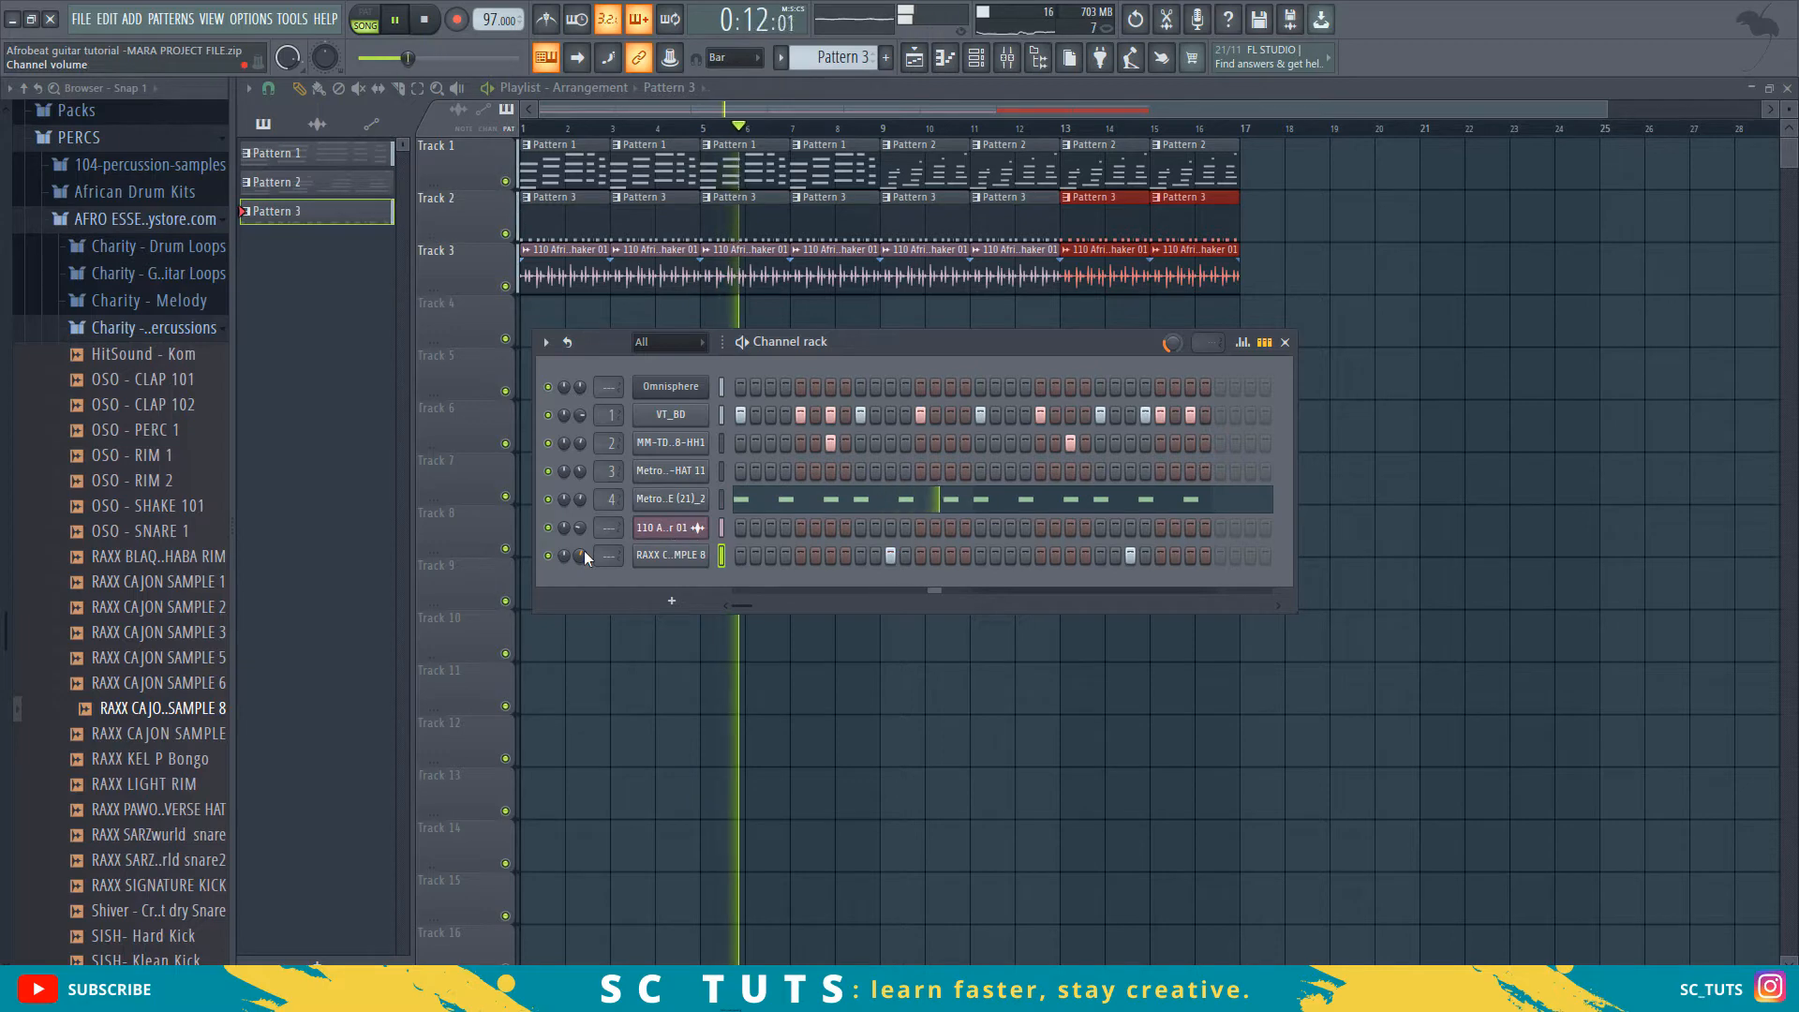
pyautogui.press('space')
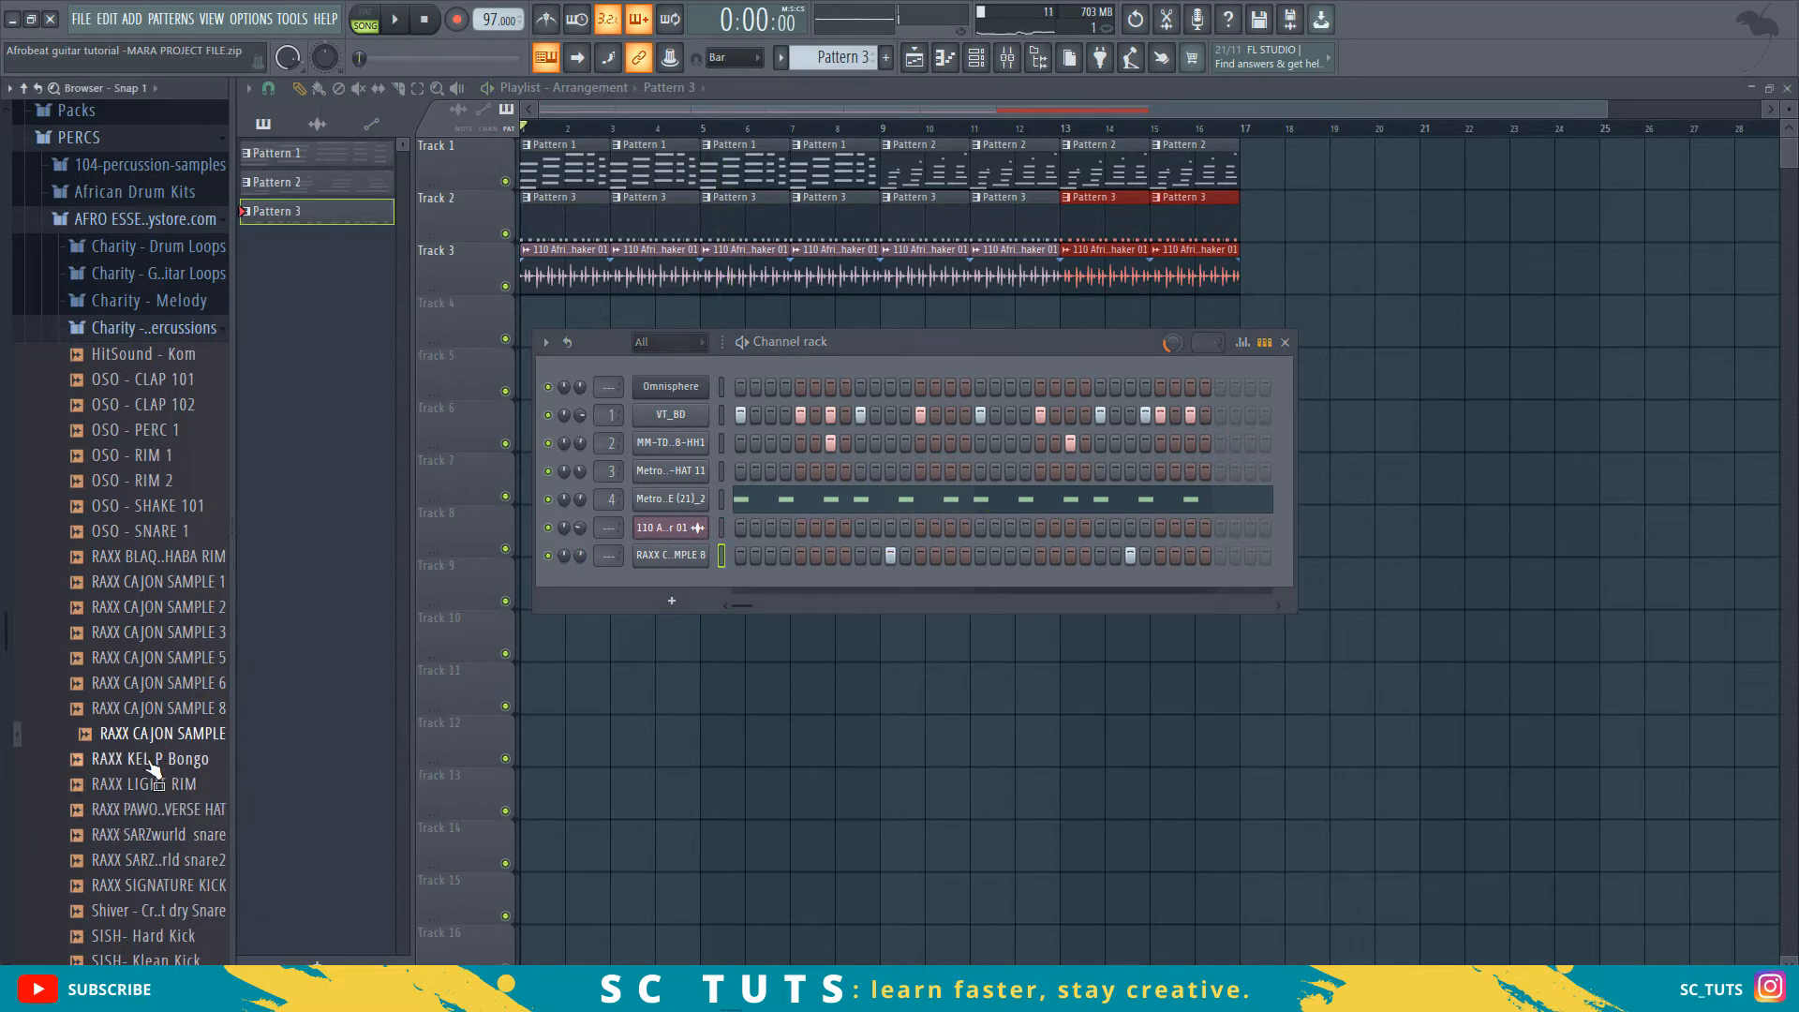
# - Load the RAXX CAJON SAMPLE listed after SAMPLE 8 as a new channel and place its hits on steps 15 and 31 of Pattern 3
pyautogui.moveTo(178, 736); pyautogui.dragTo(666, 576)
pyautogui.press('space')
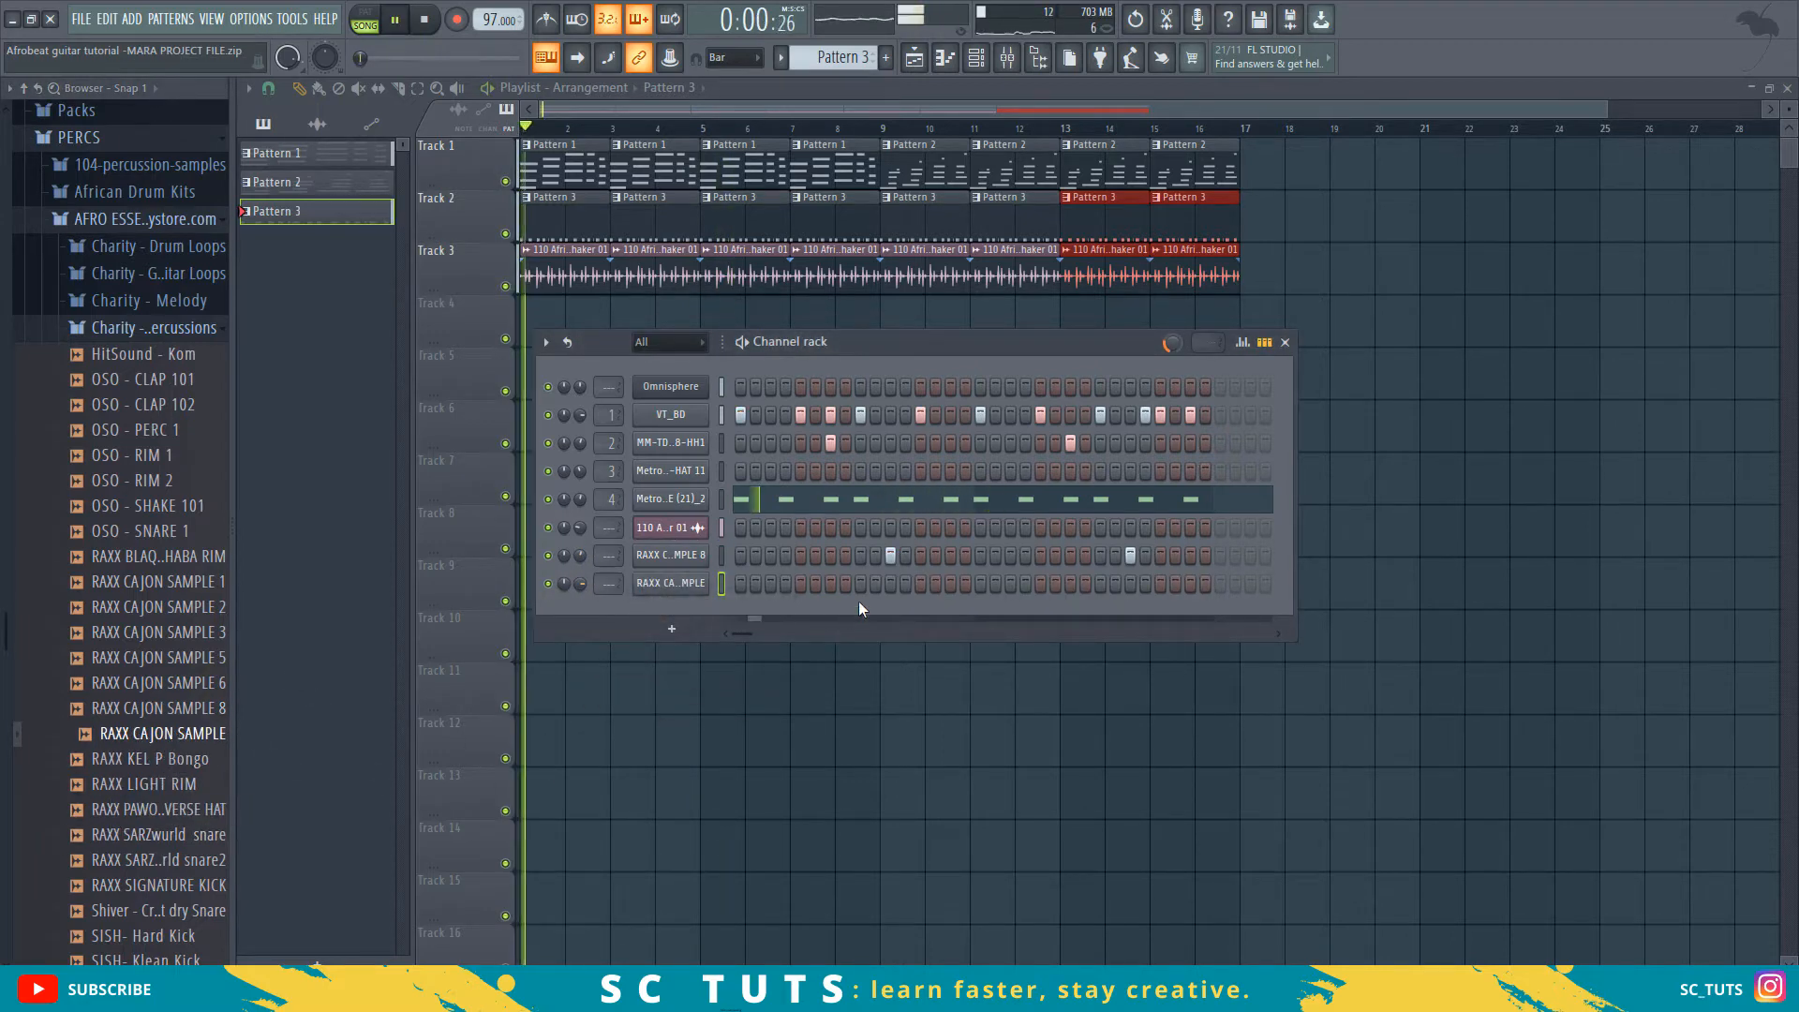
pyautogui.click(952, 583)
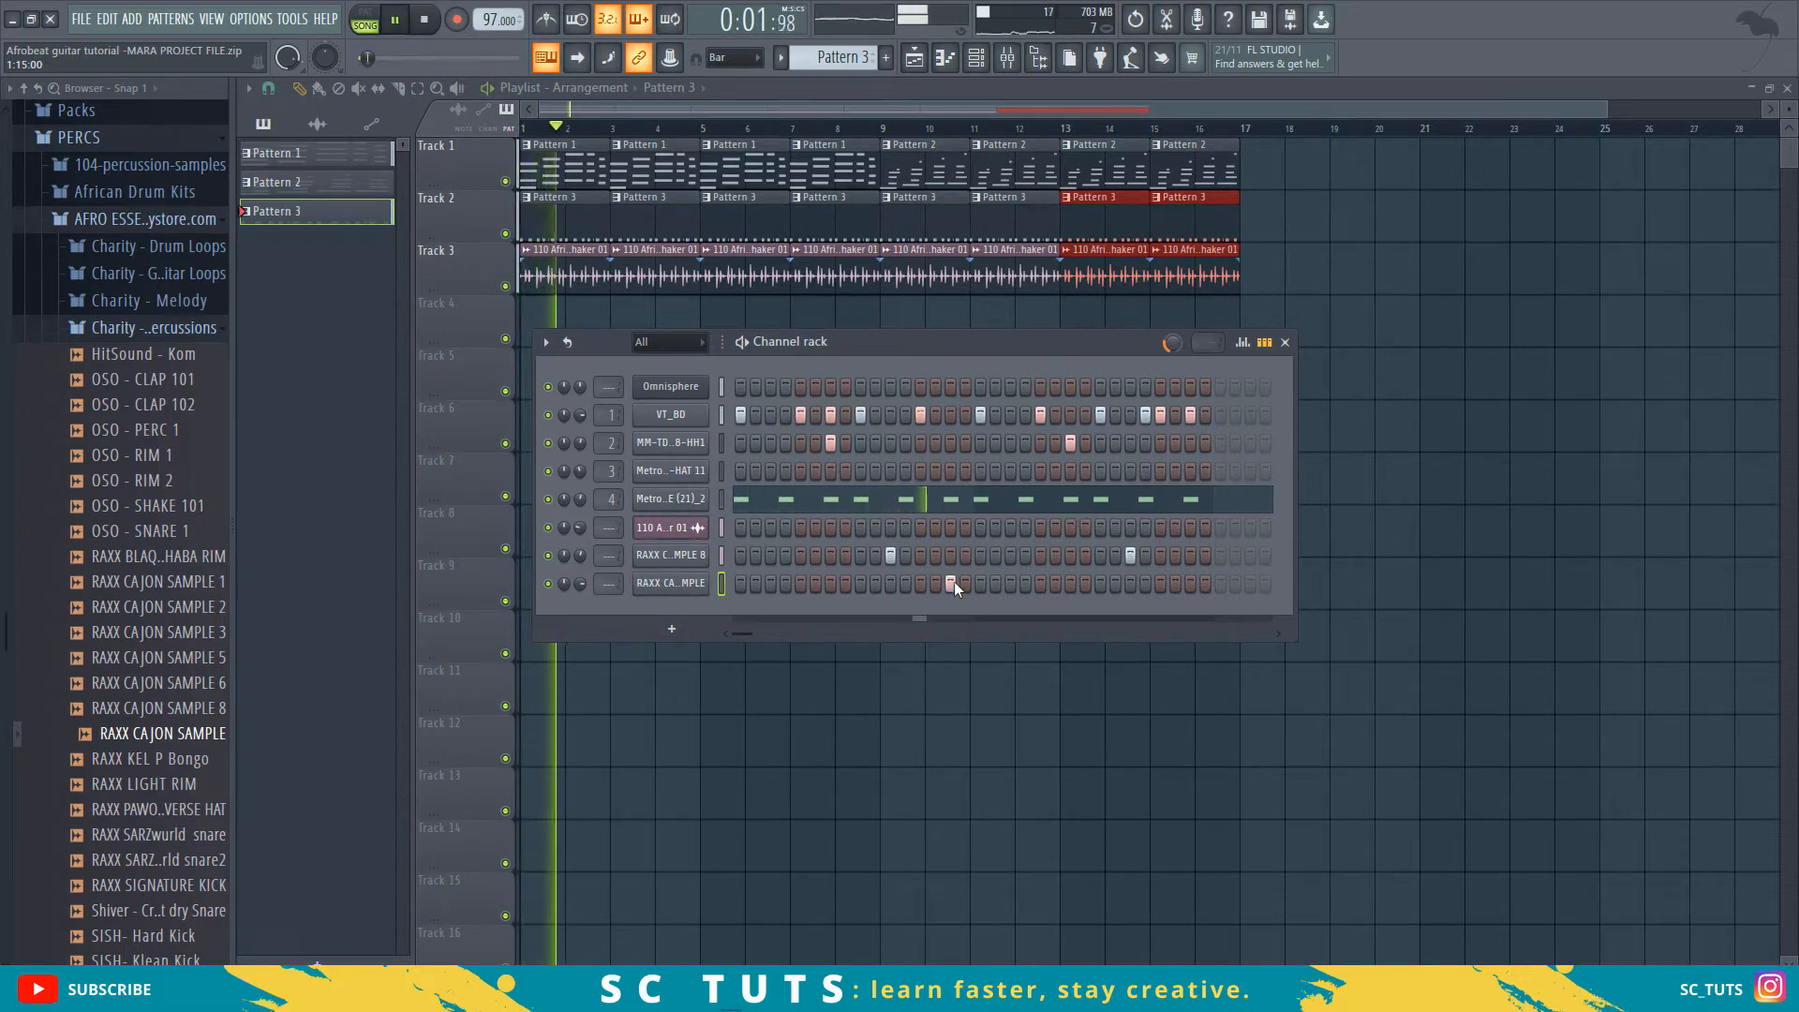
pyautogui.press('space')
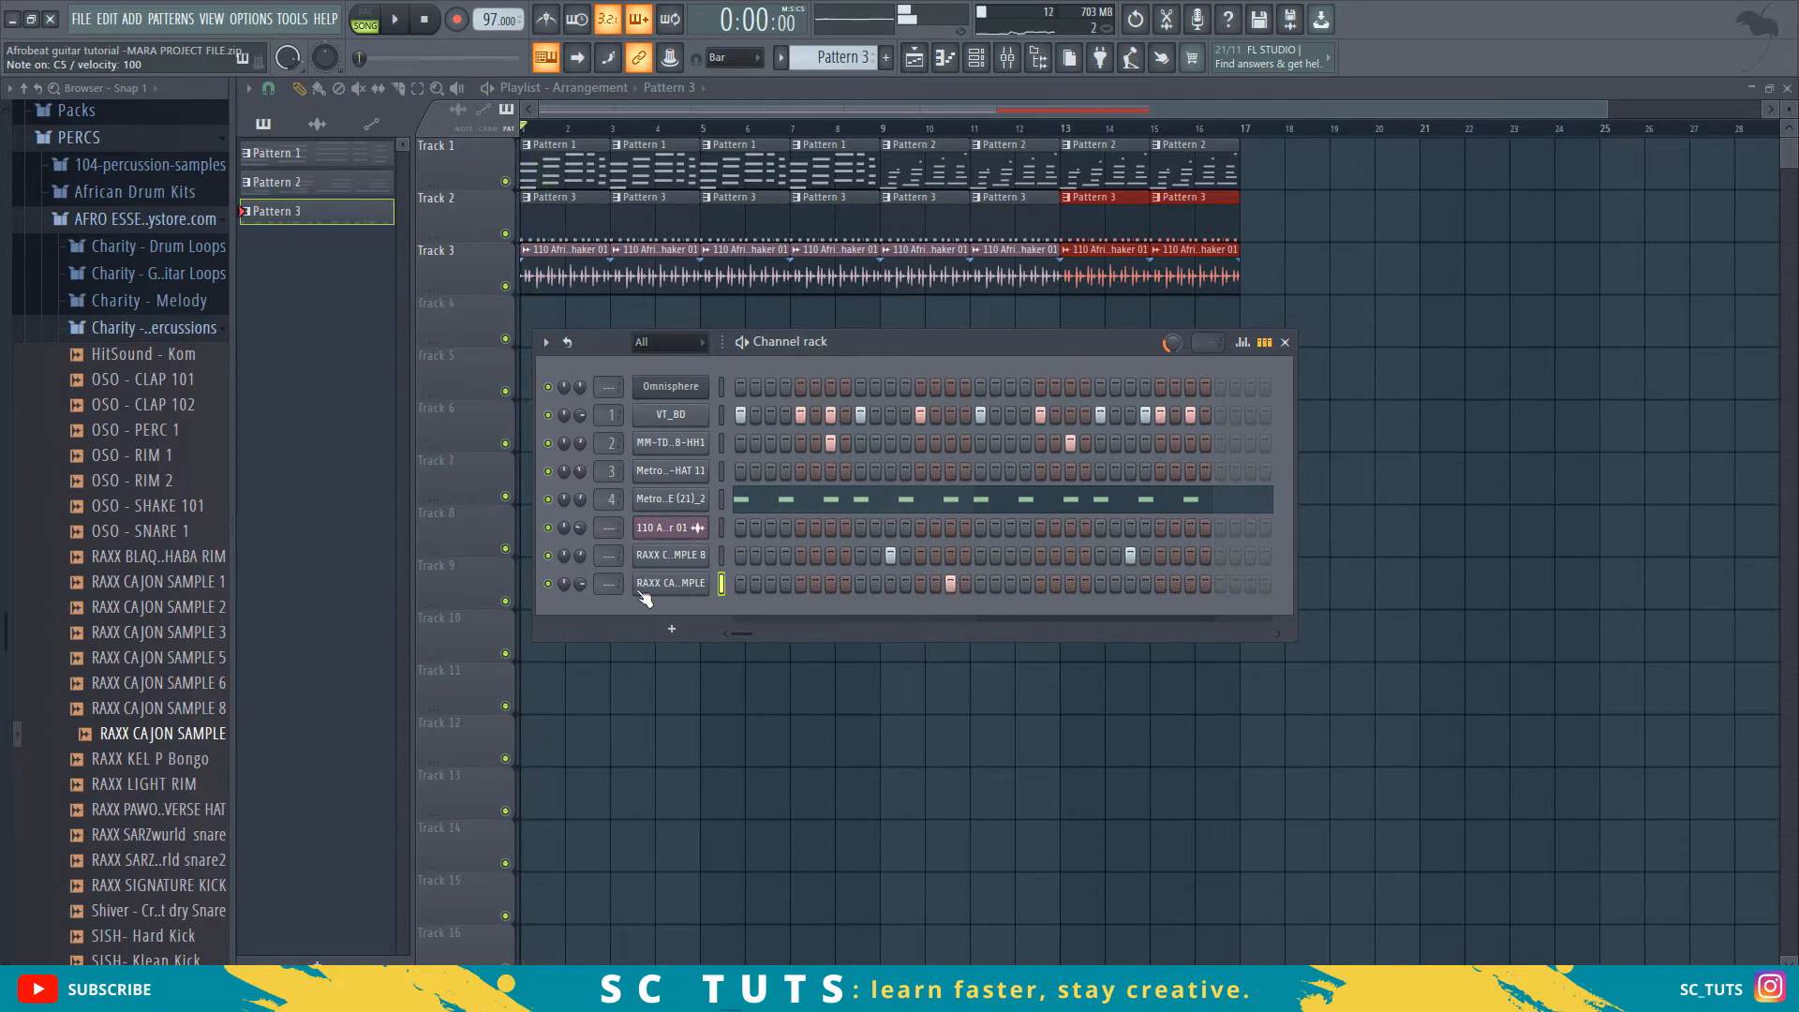
pyautogui.scroll(5, 586, 581)
pyautogui.press('z')
pyautogui.press('space')
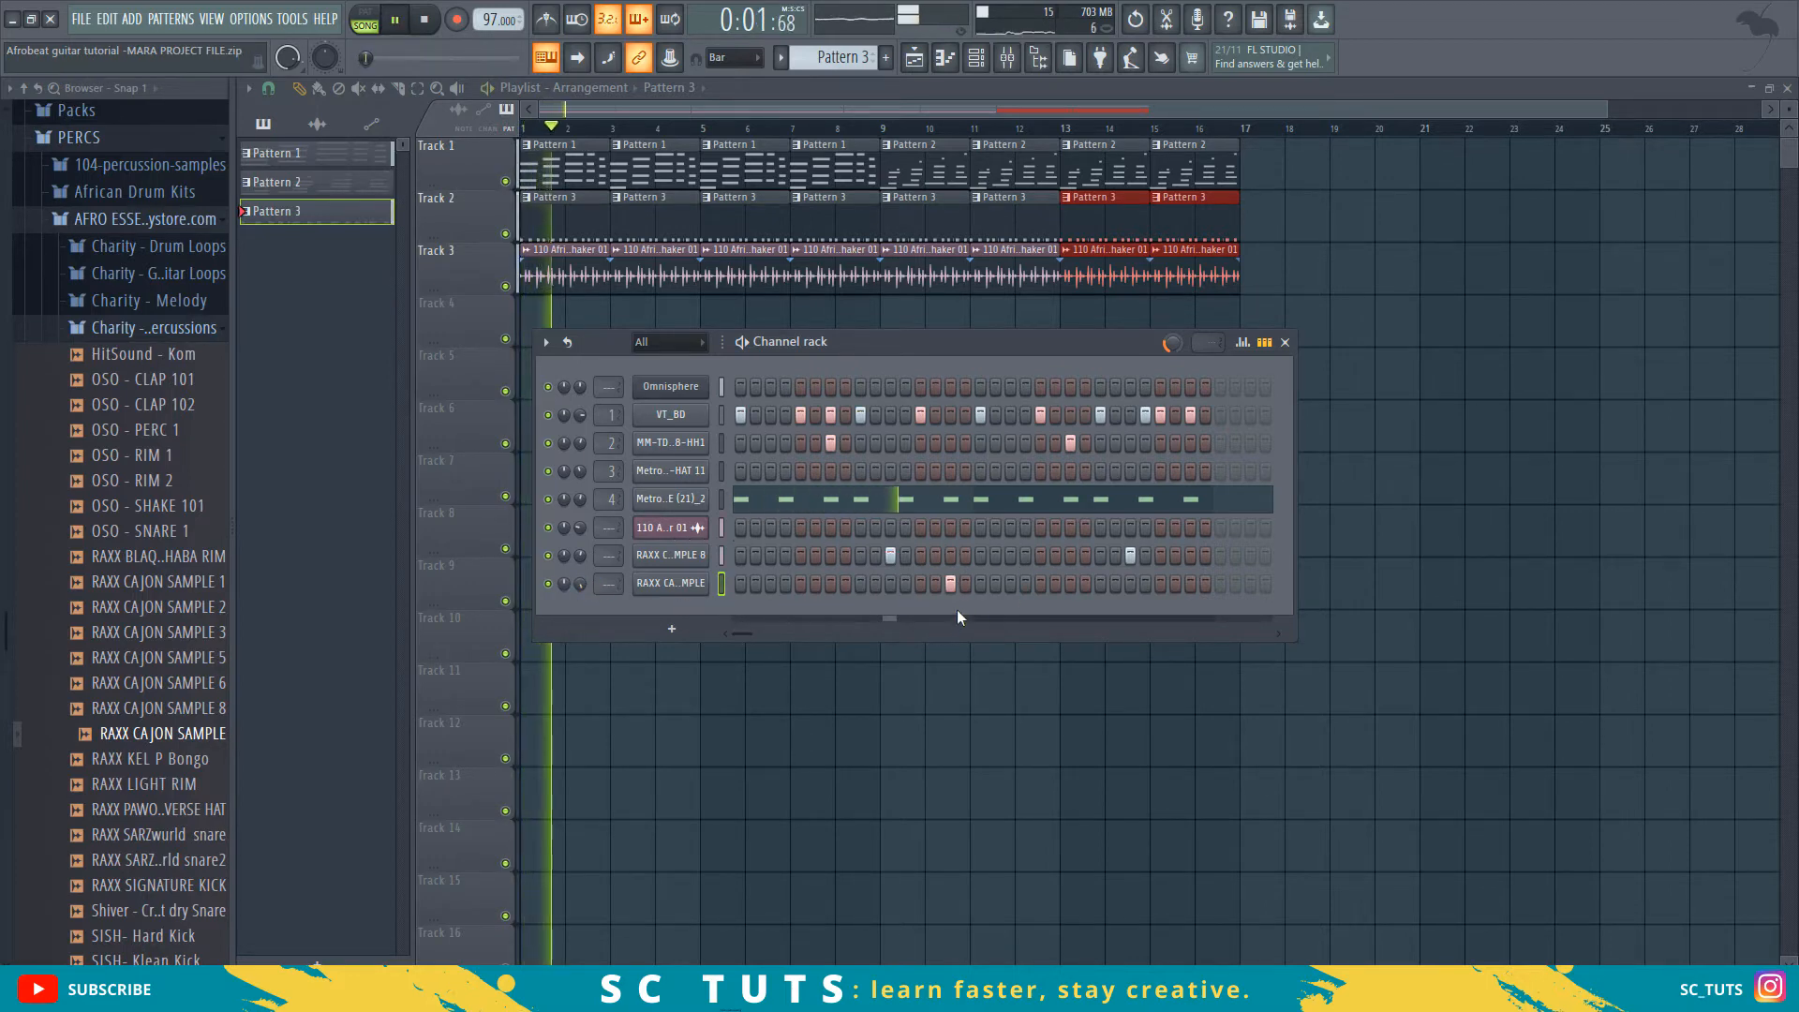
pyautogui.click(1189, 587)
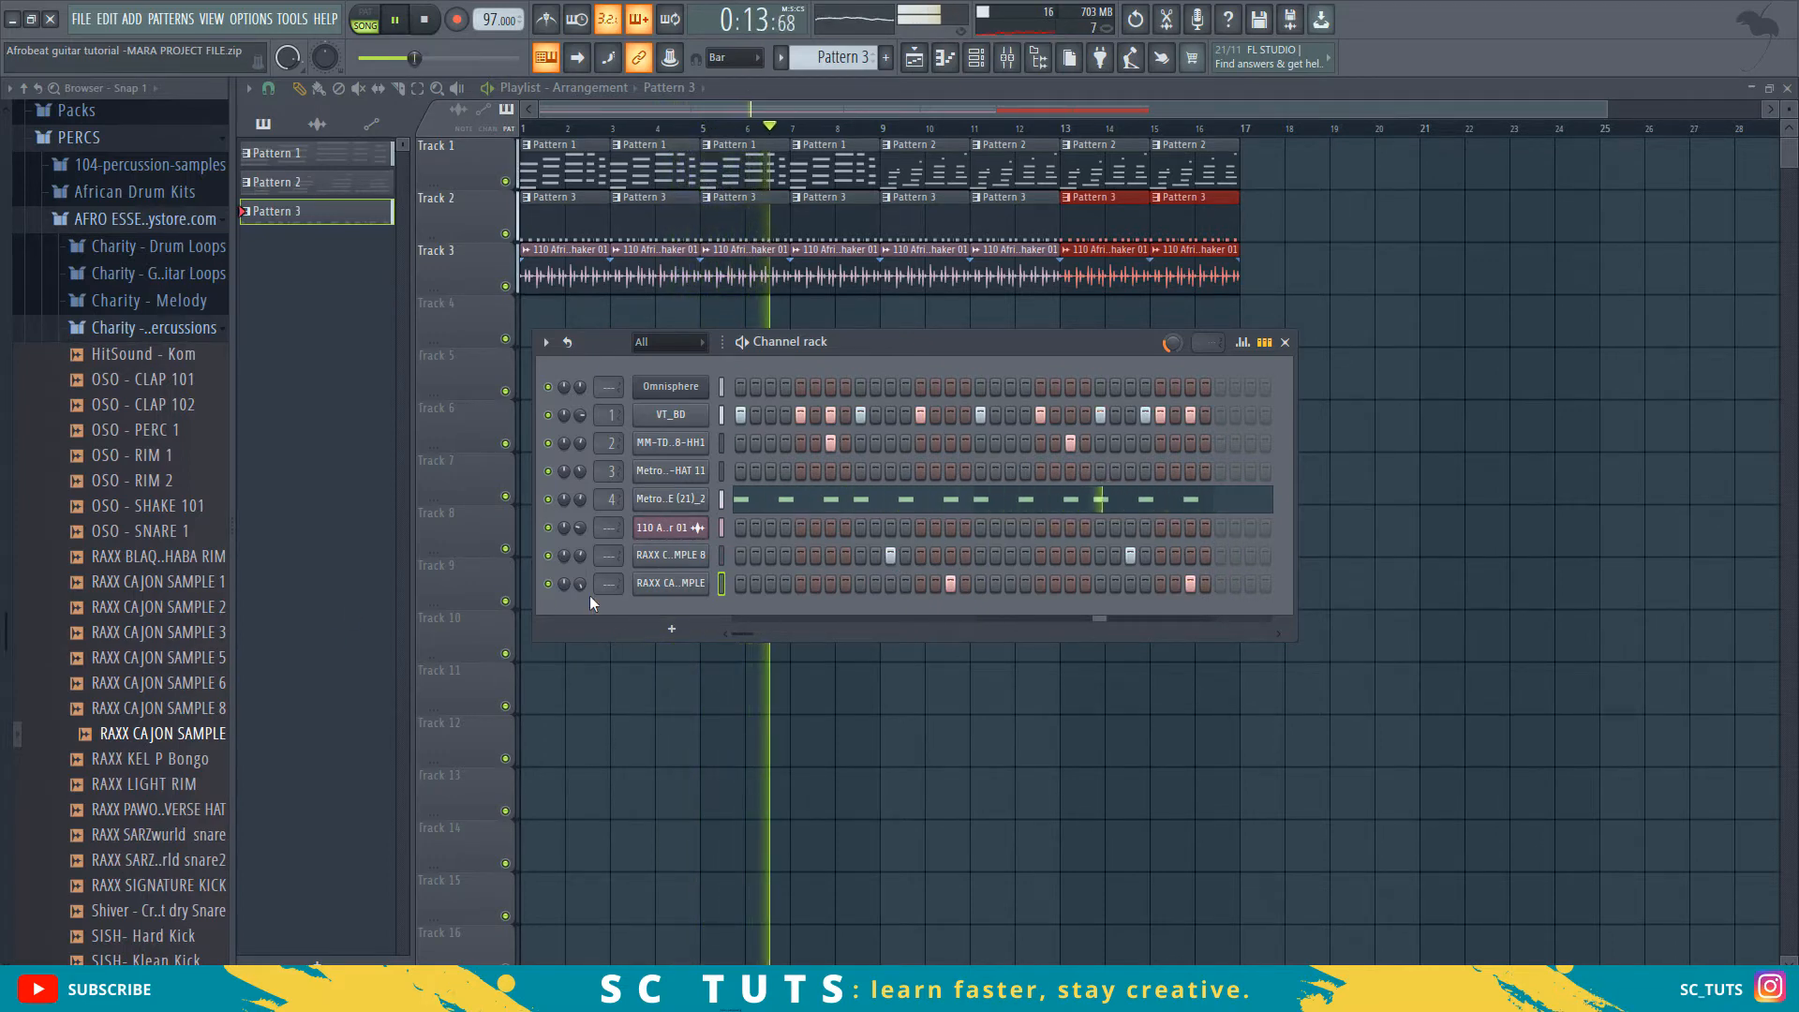
pyautogui.press('space')
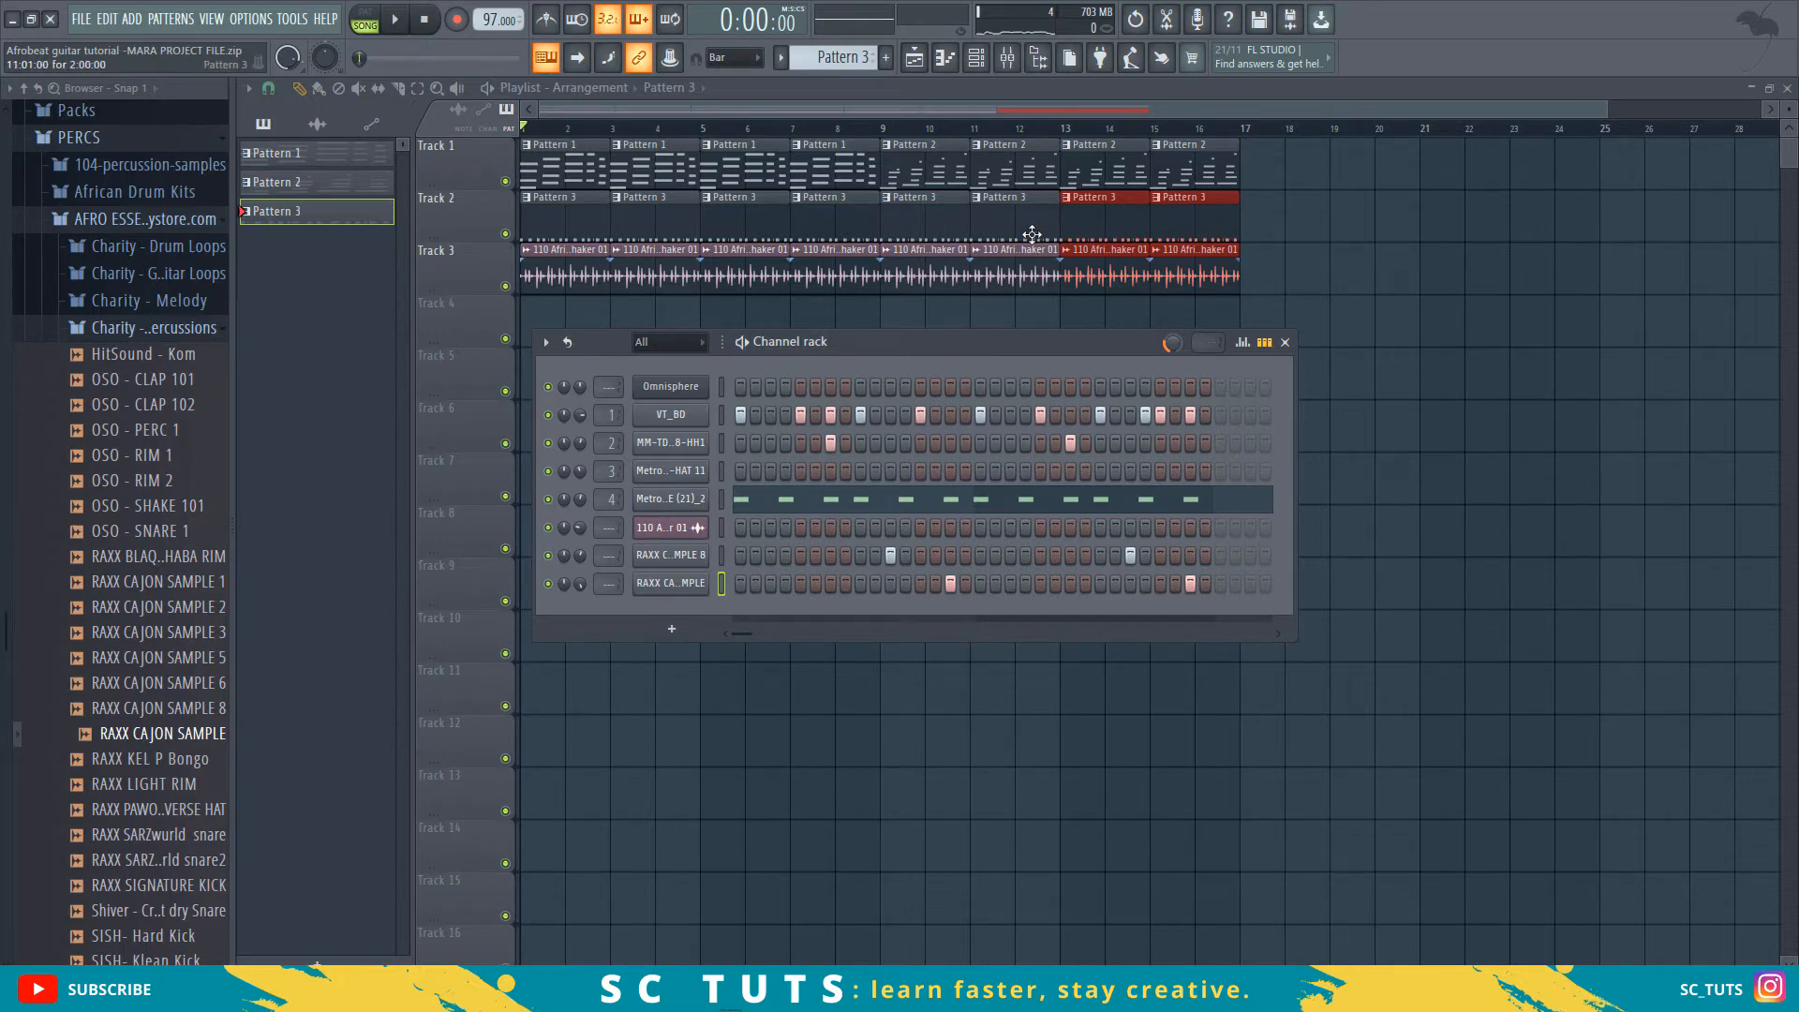
# - Create Pattern 4 and check the Jazz Guitar Fingers a patch in the Omnisphere #2 channel
pyautogui.press('F4')
pyautogui.click(978, 58)
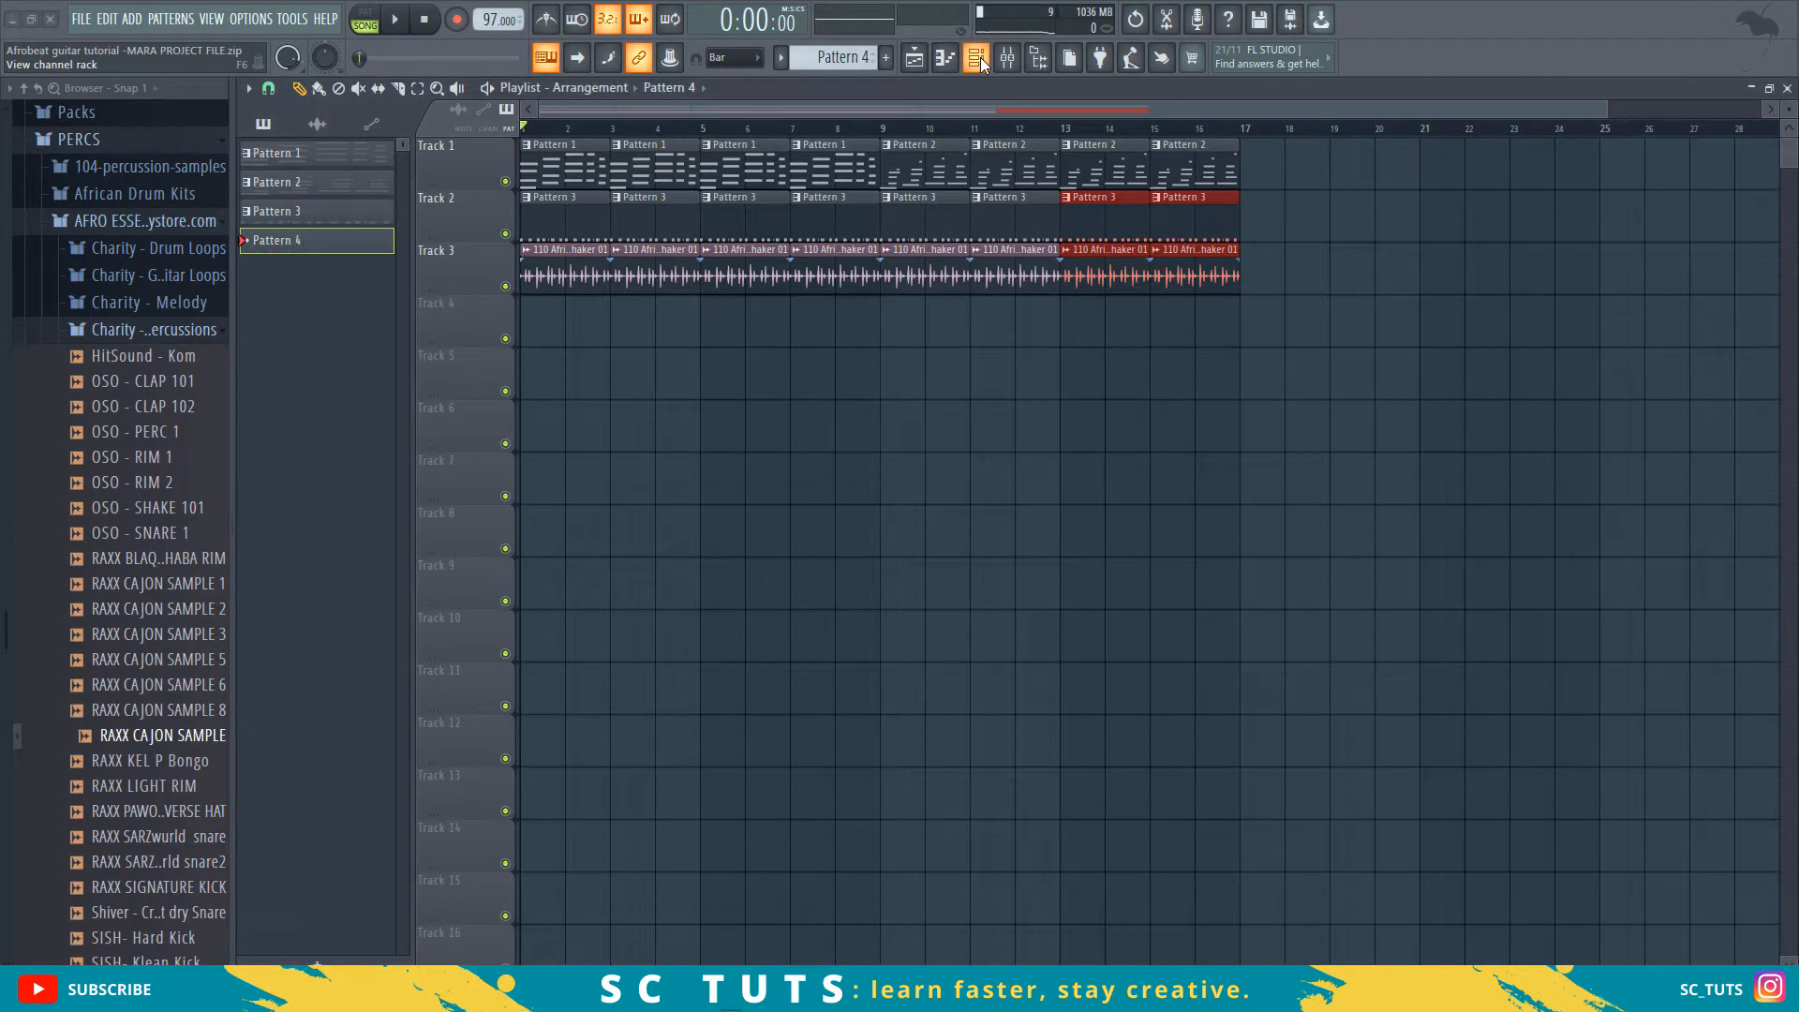
pyautogui.click(980, 59)
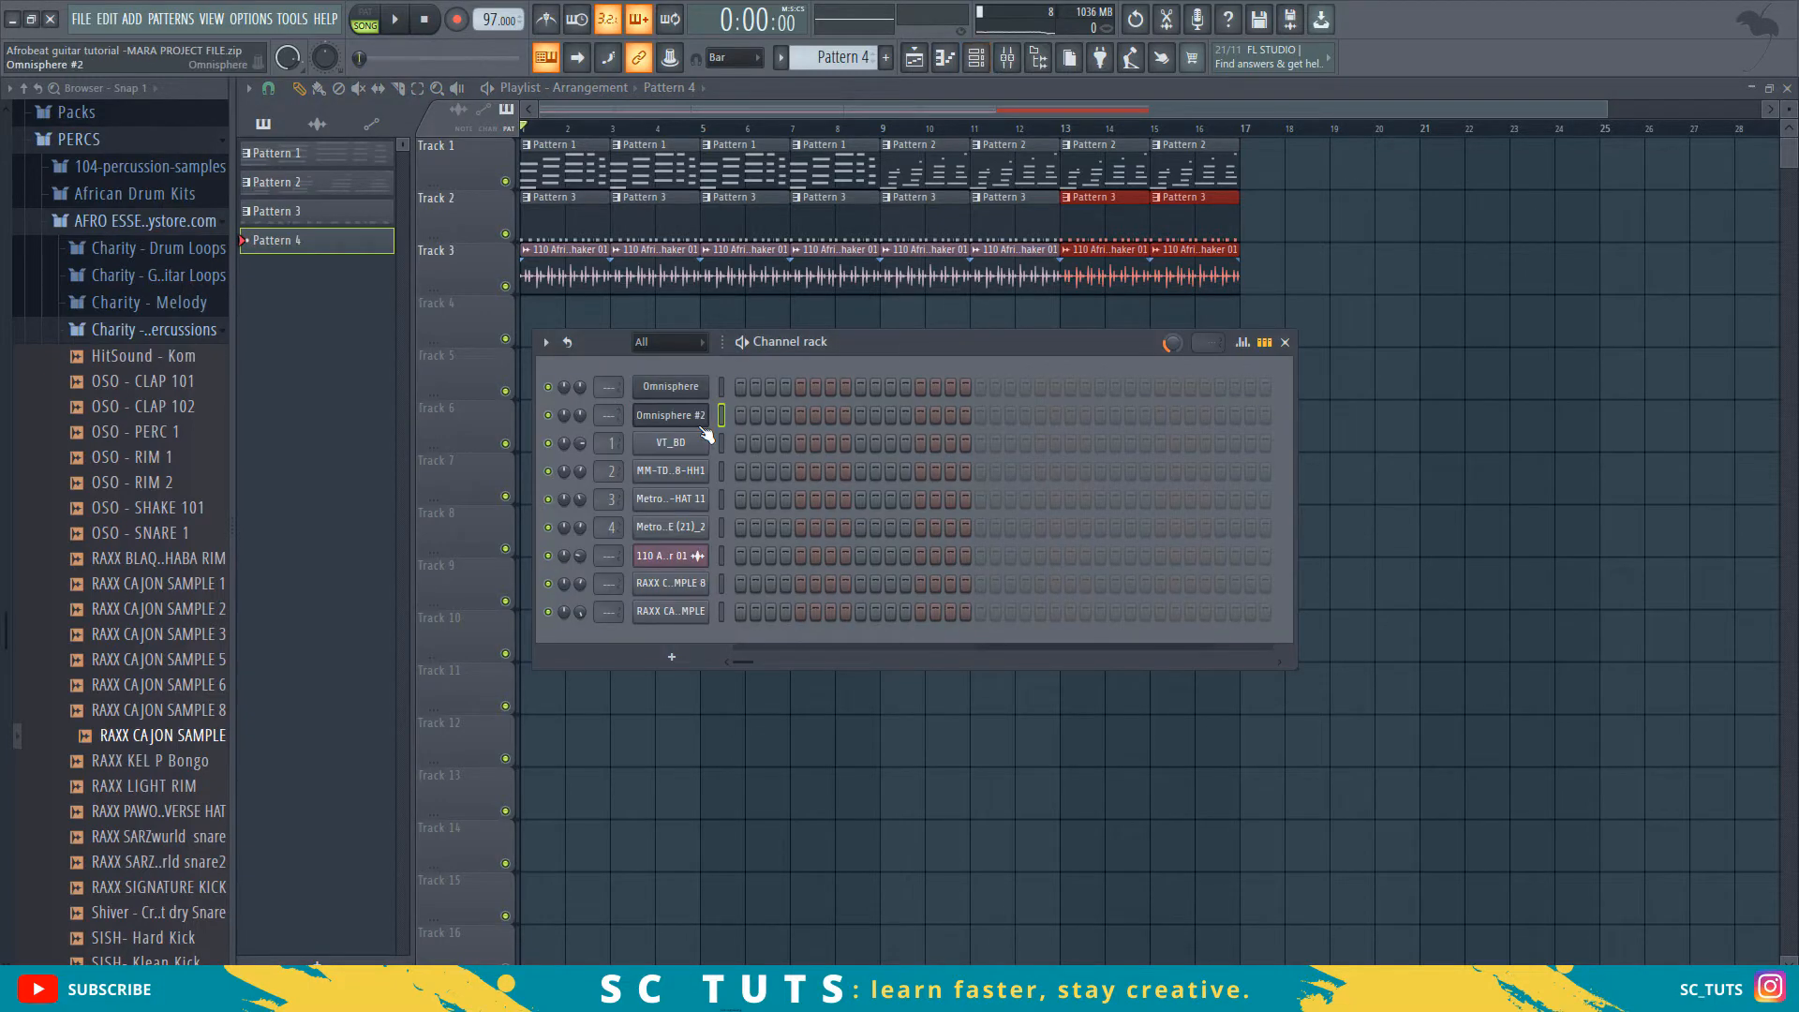
pyautogui.click(669, 417)
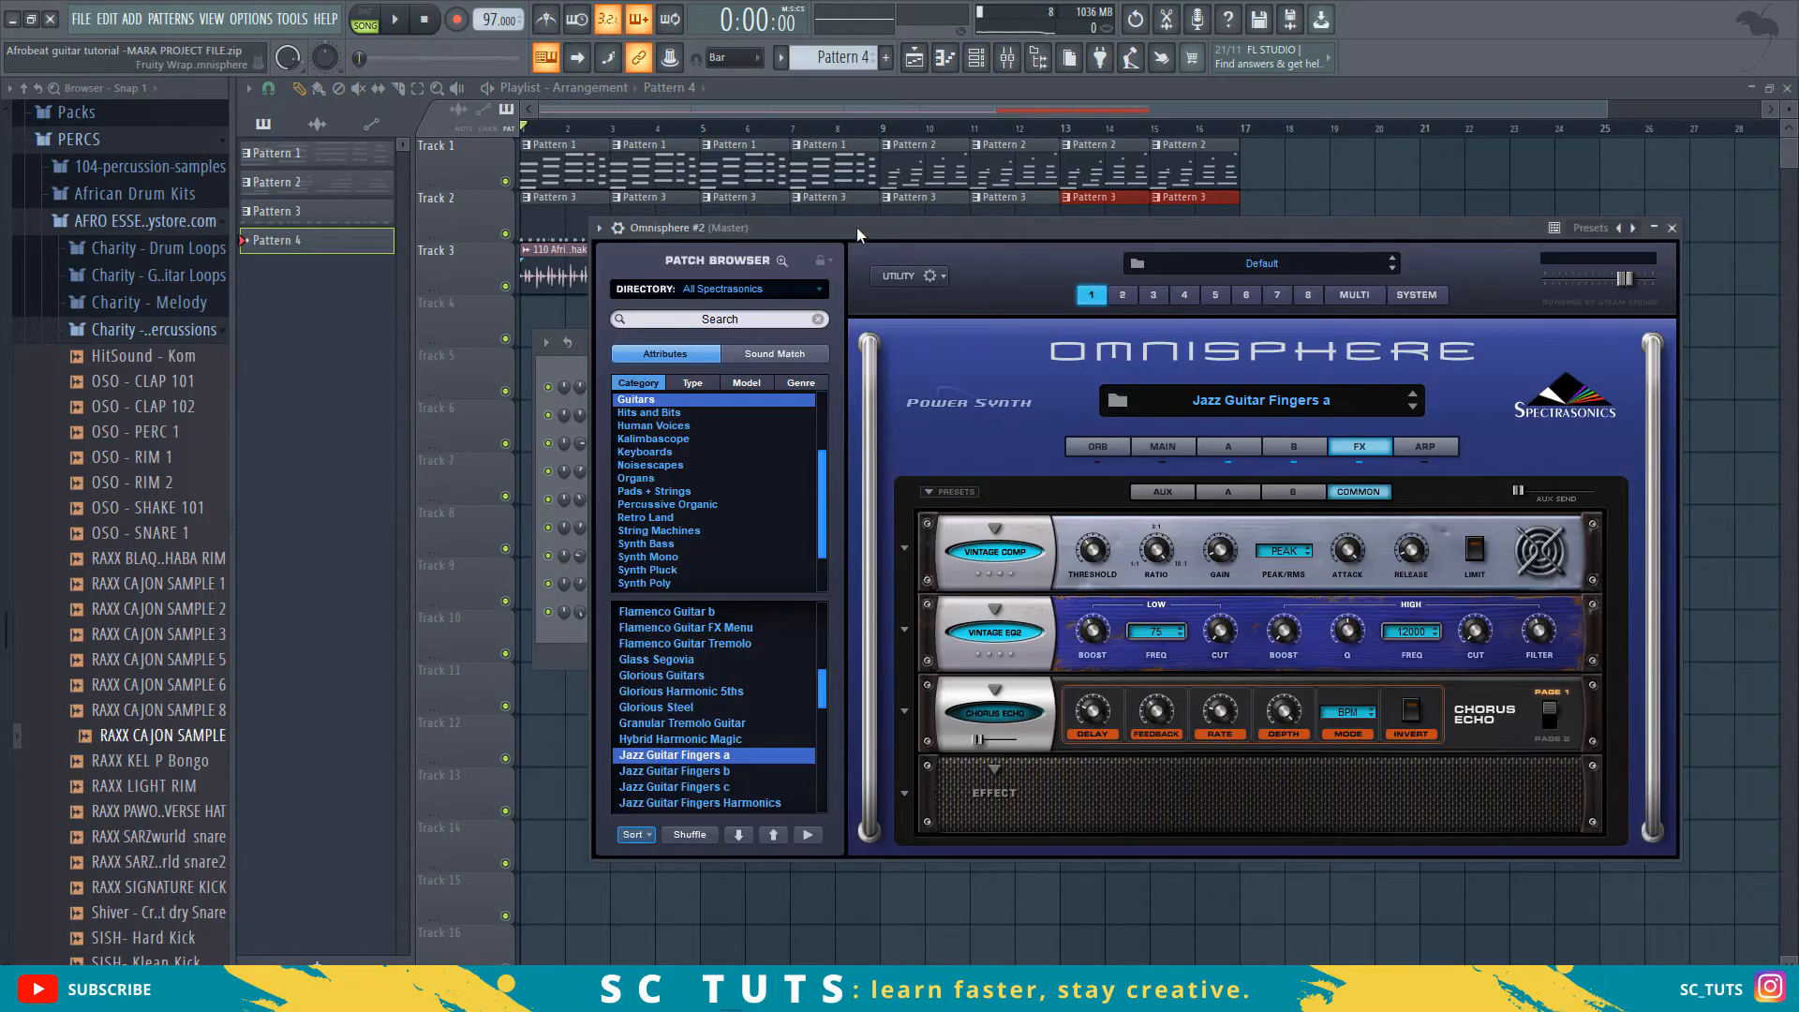
pyautogui.moveTo(857, 226); pyautogui.dragTo(790, 318)
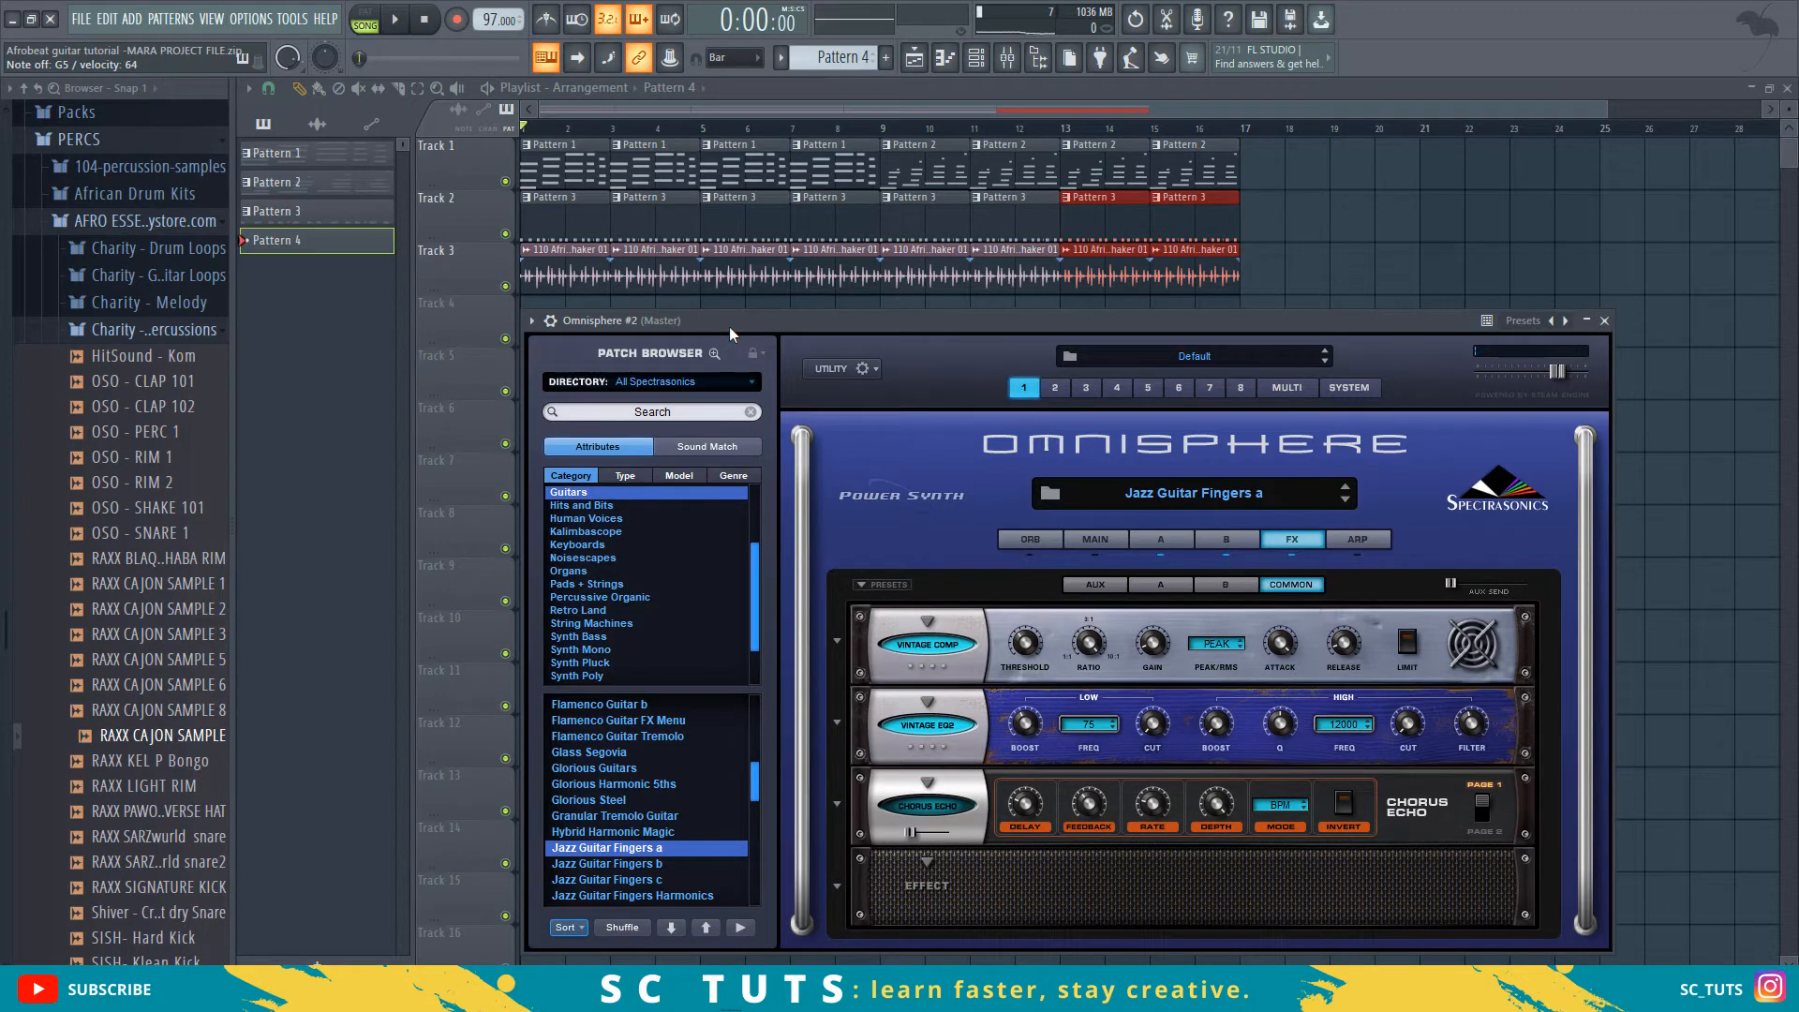
pyautogui.click(578, 114)
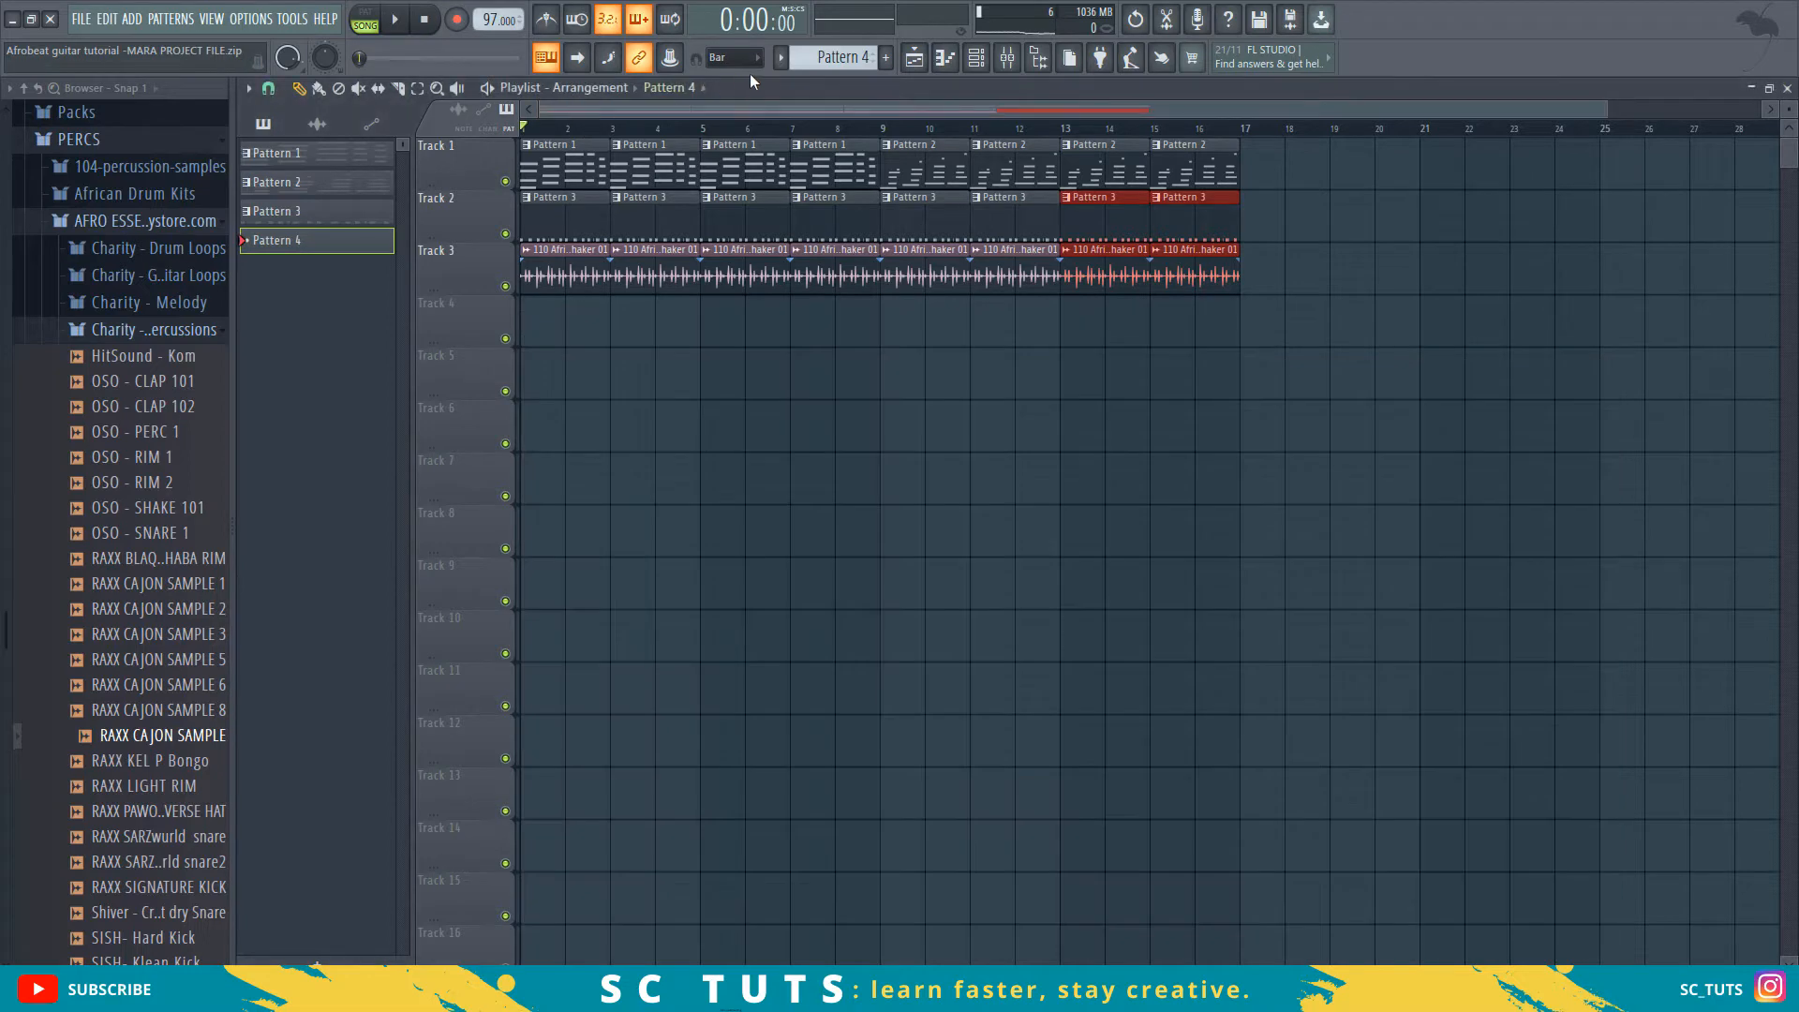
# - Place Pattern 4 on Track 4 at bar 5 and record four bars of Omnisphere #2 guitar chords into it
pyautogui.click(819, 58)
pyautogui.click(715, 331)
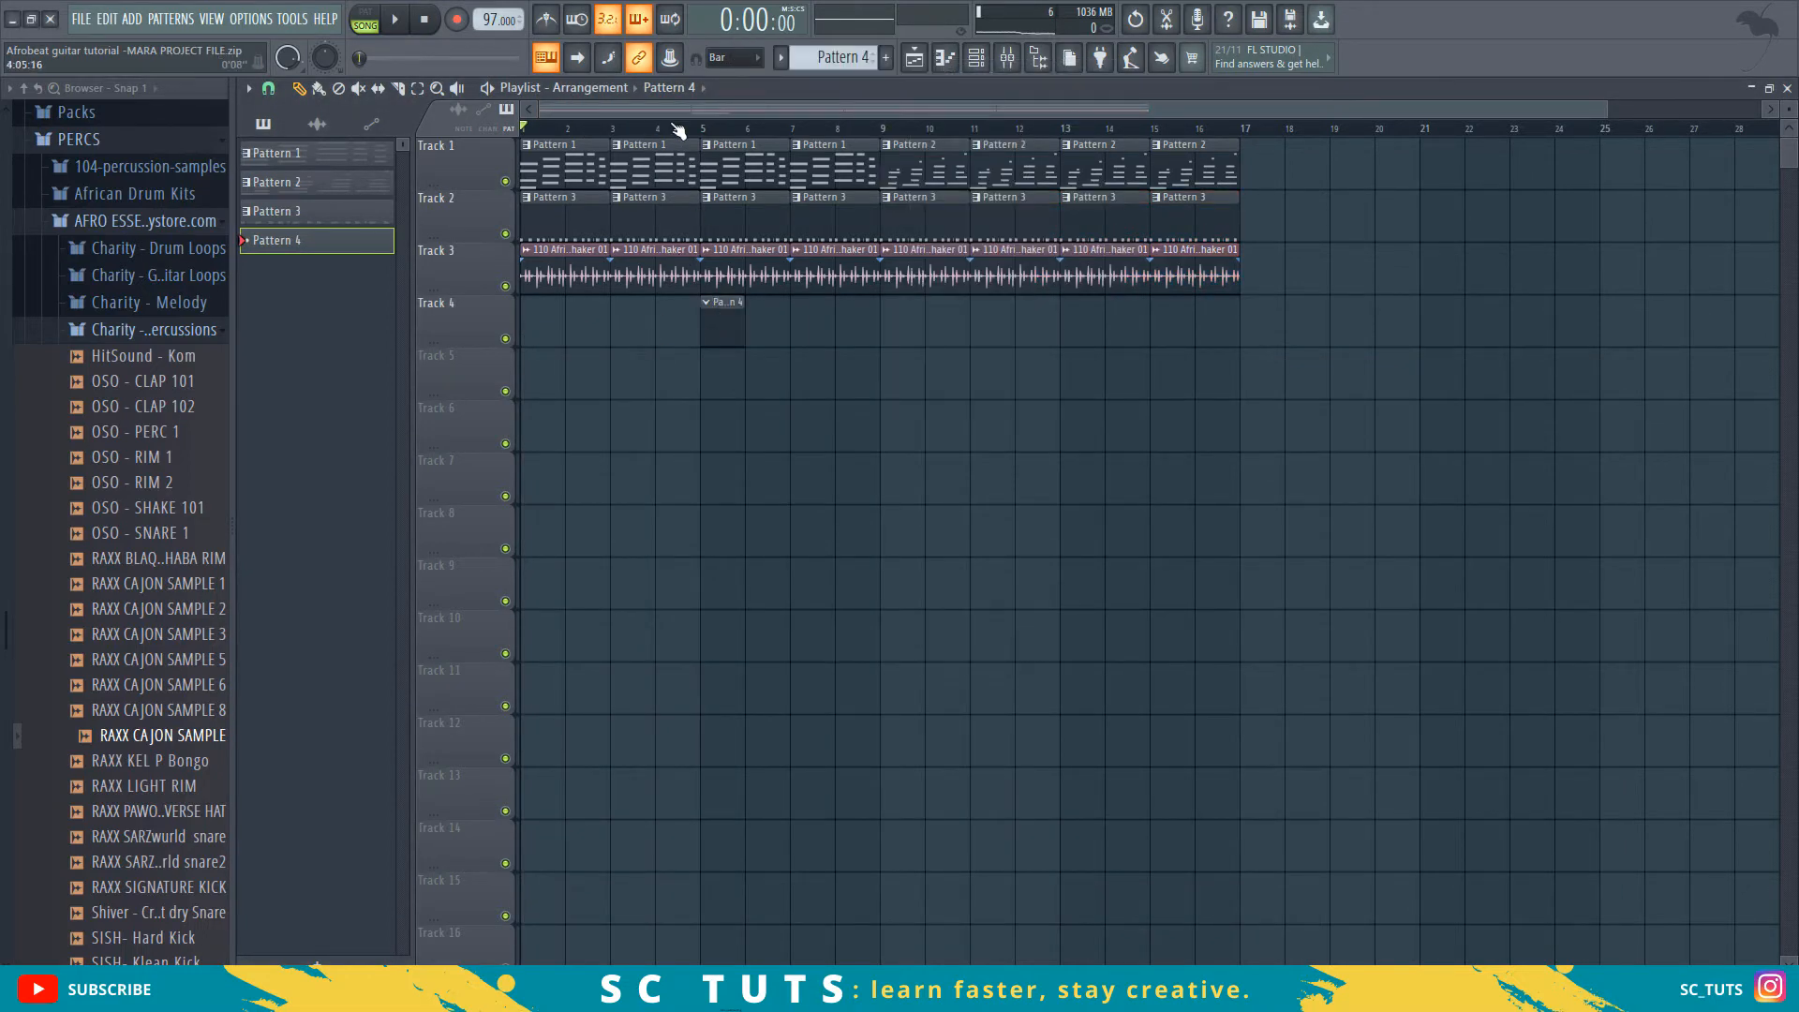
pyautogui.click(702, 130)
pyautogui.click(457, 19)
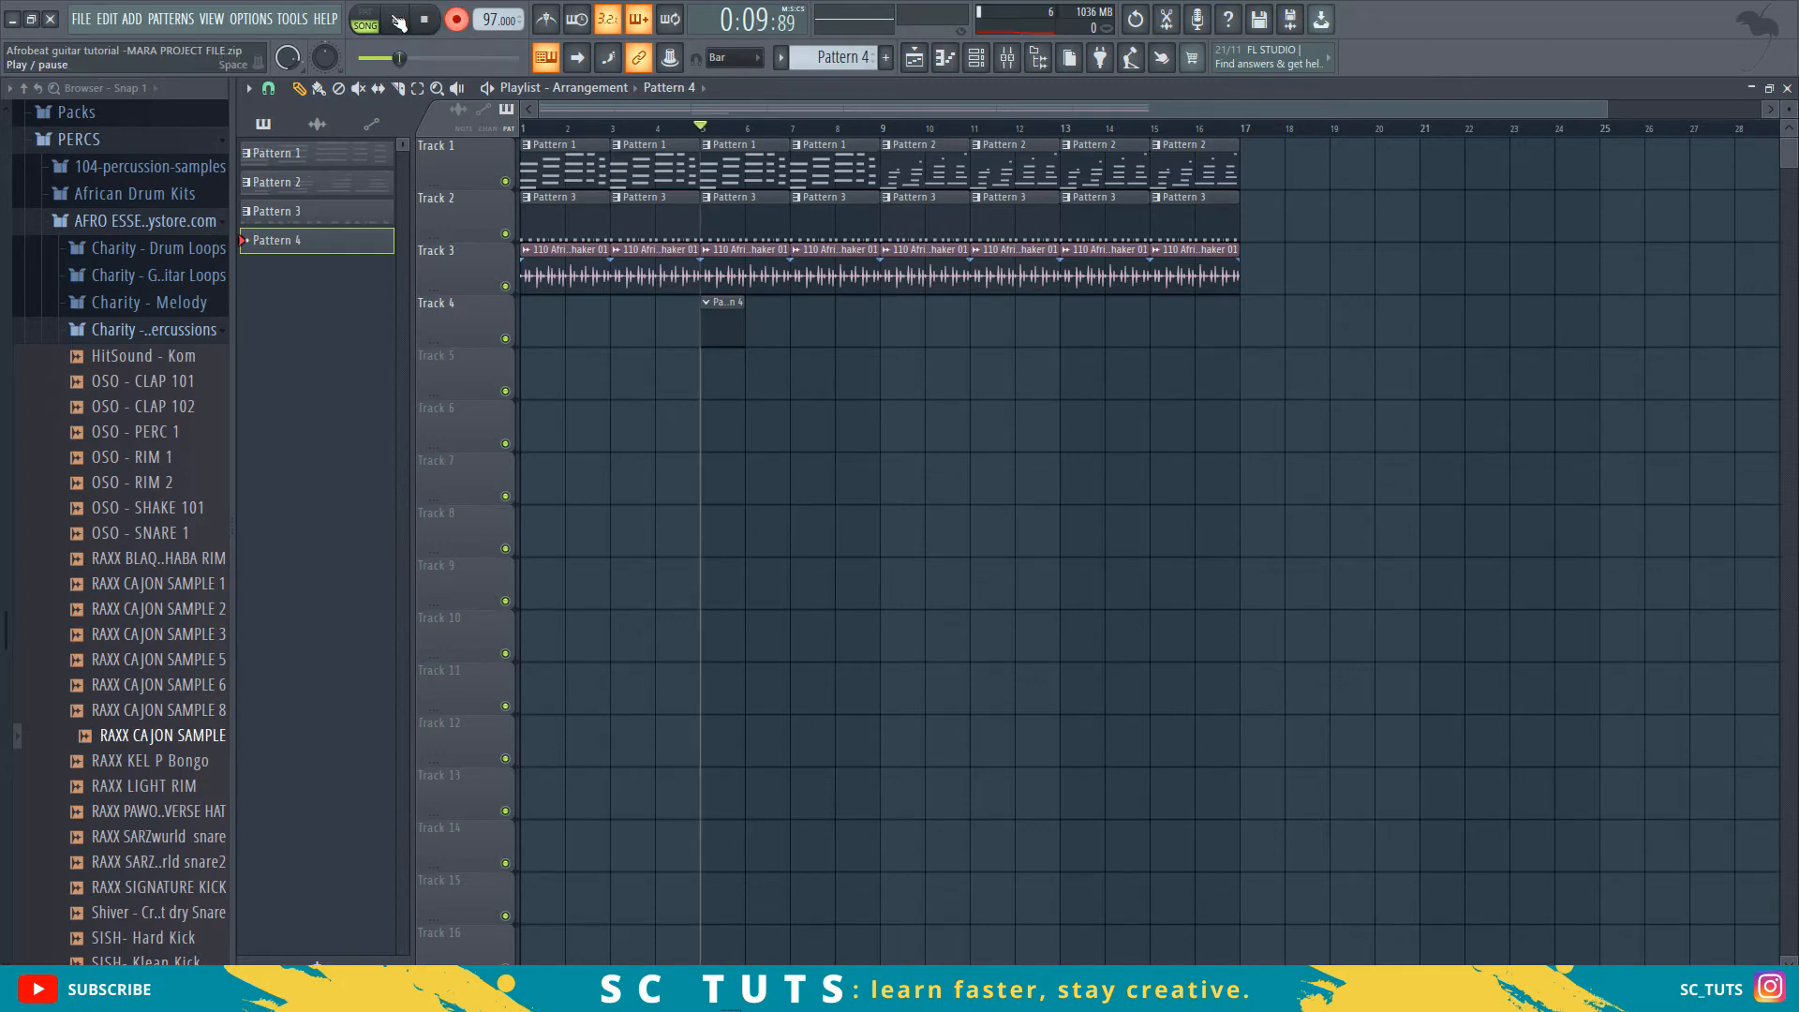
pyautogui.click(397, 19)
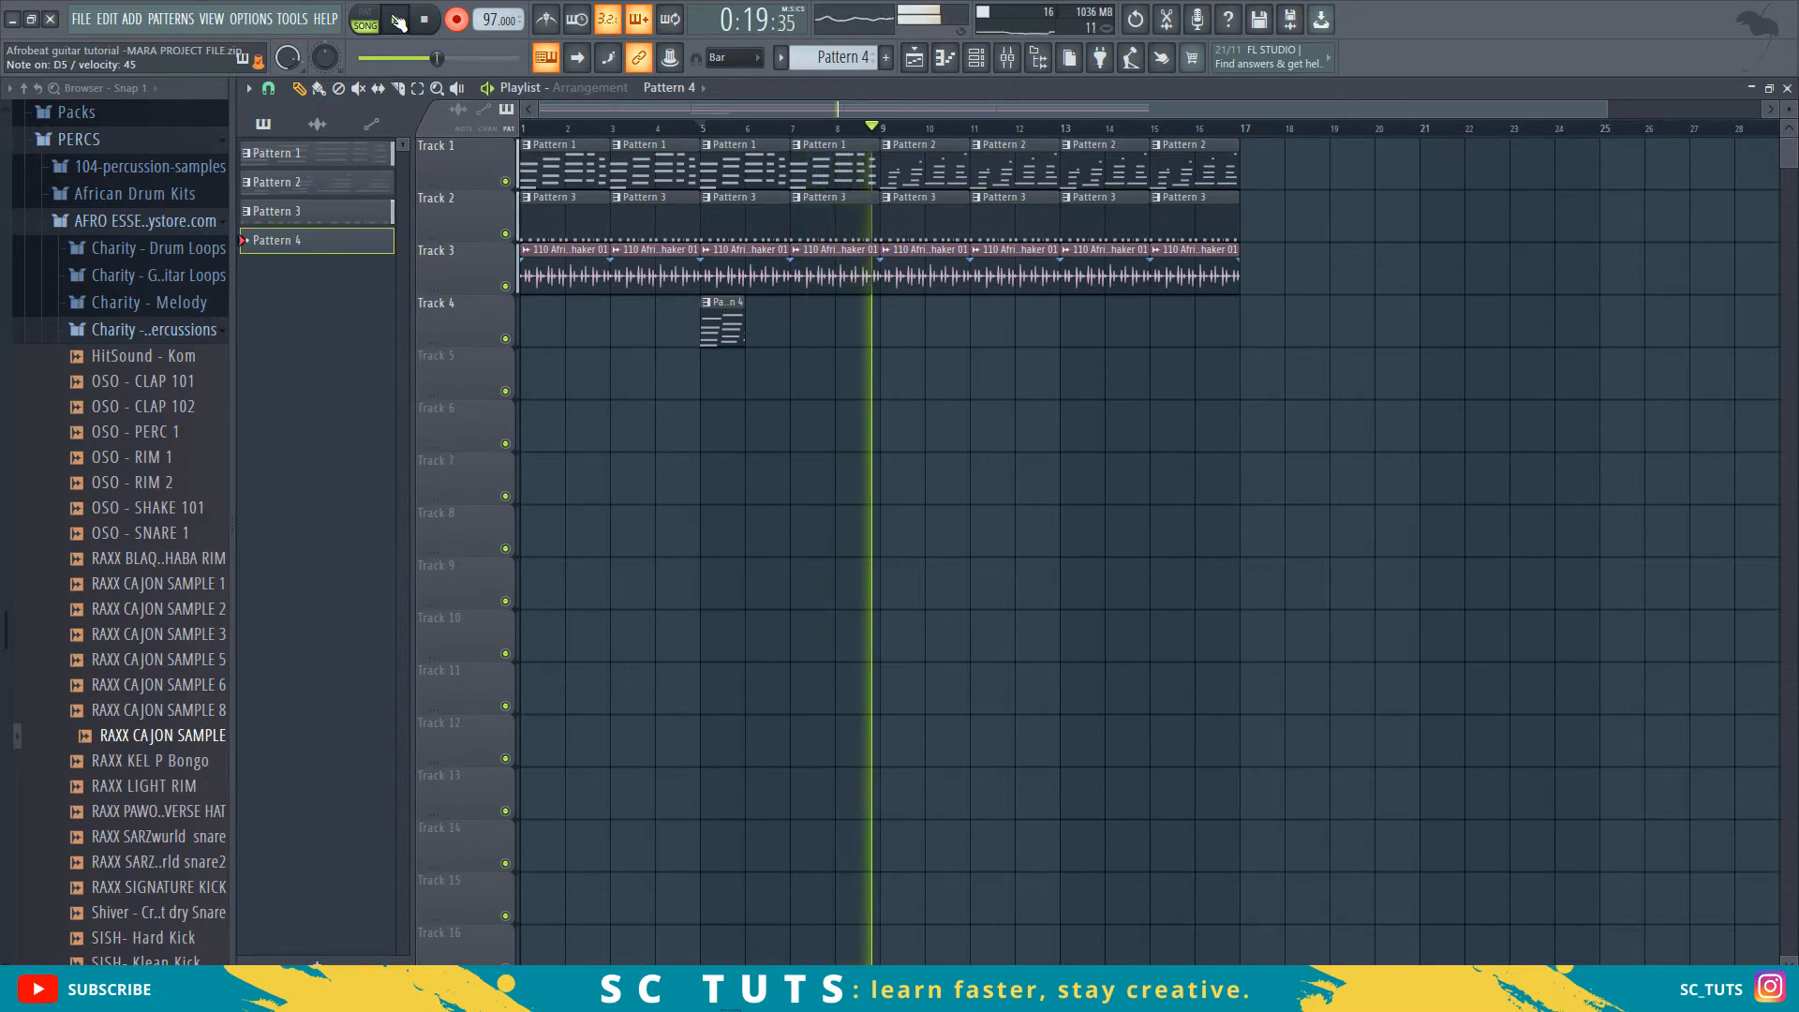
pyautogui.press('space')
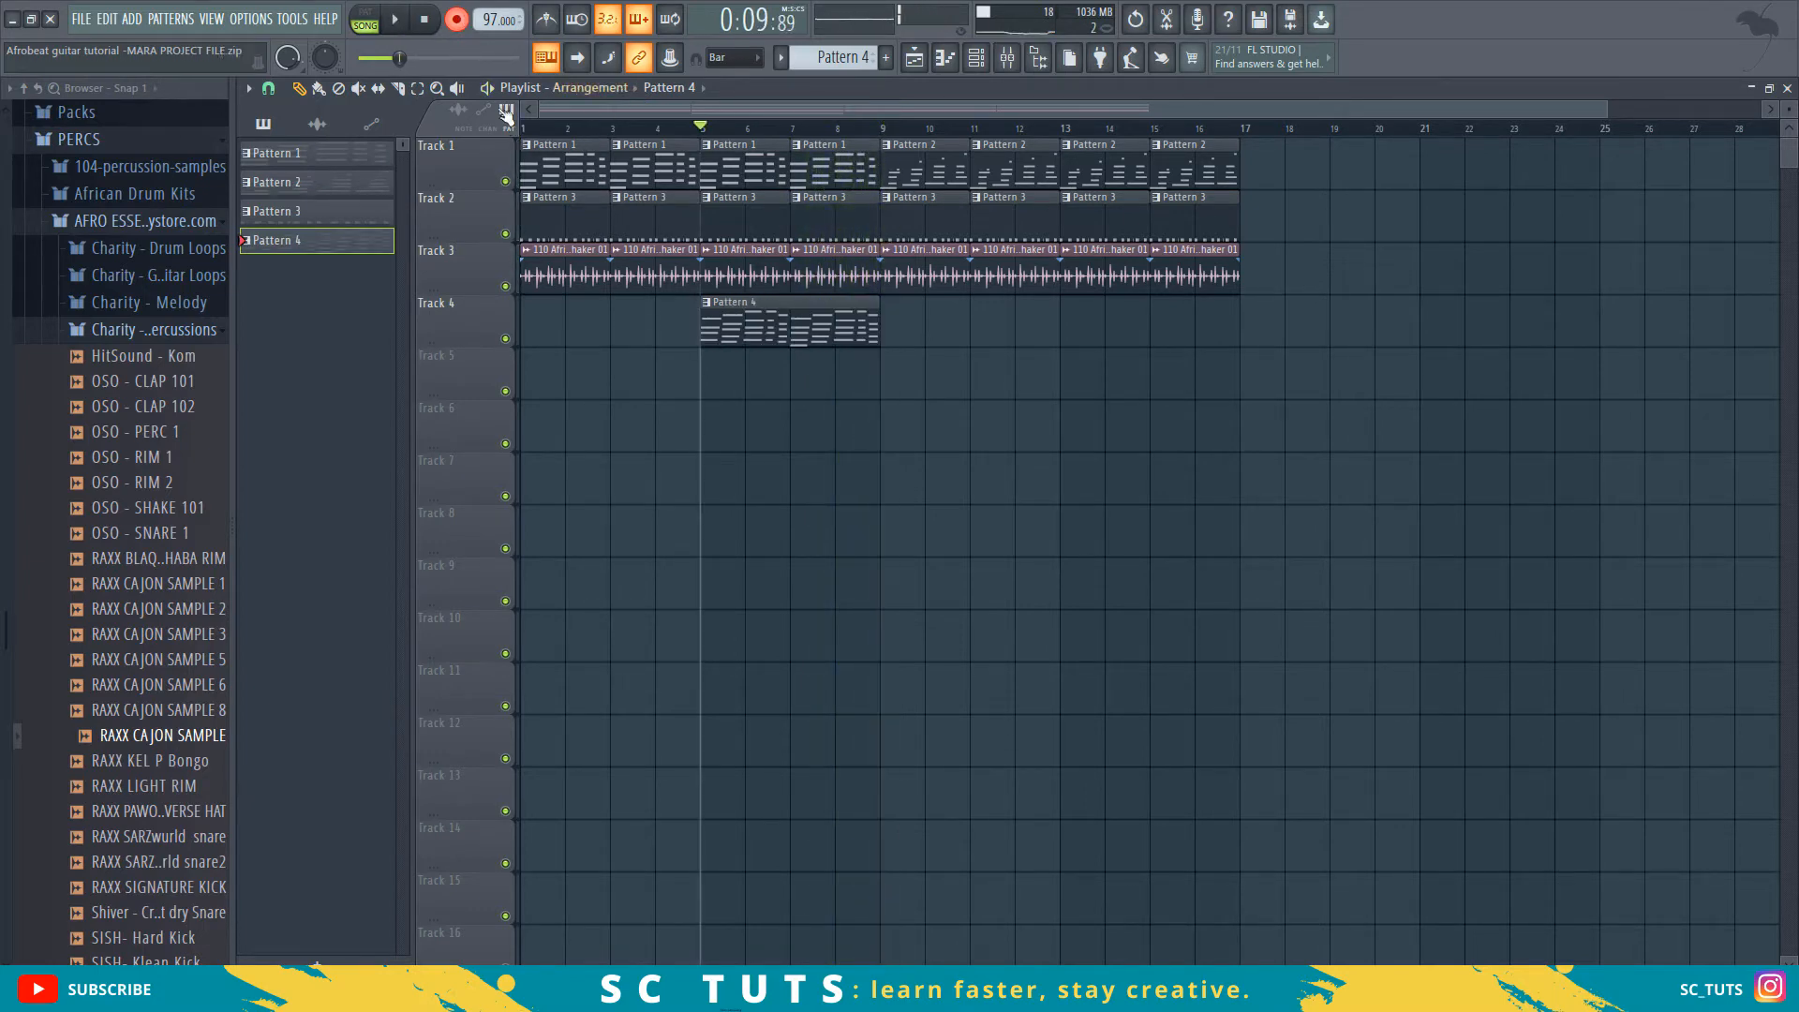
# - Review the recorded Omnisphere #2 chords of Pattern 4 in the piano roll during playback
pyautogui.press('space')
pyautogui.doubleClick(750, 333)
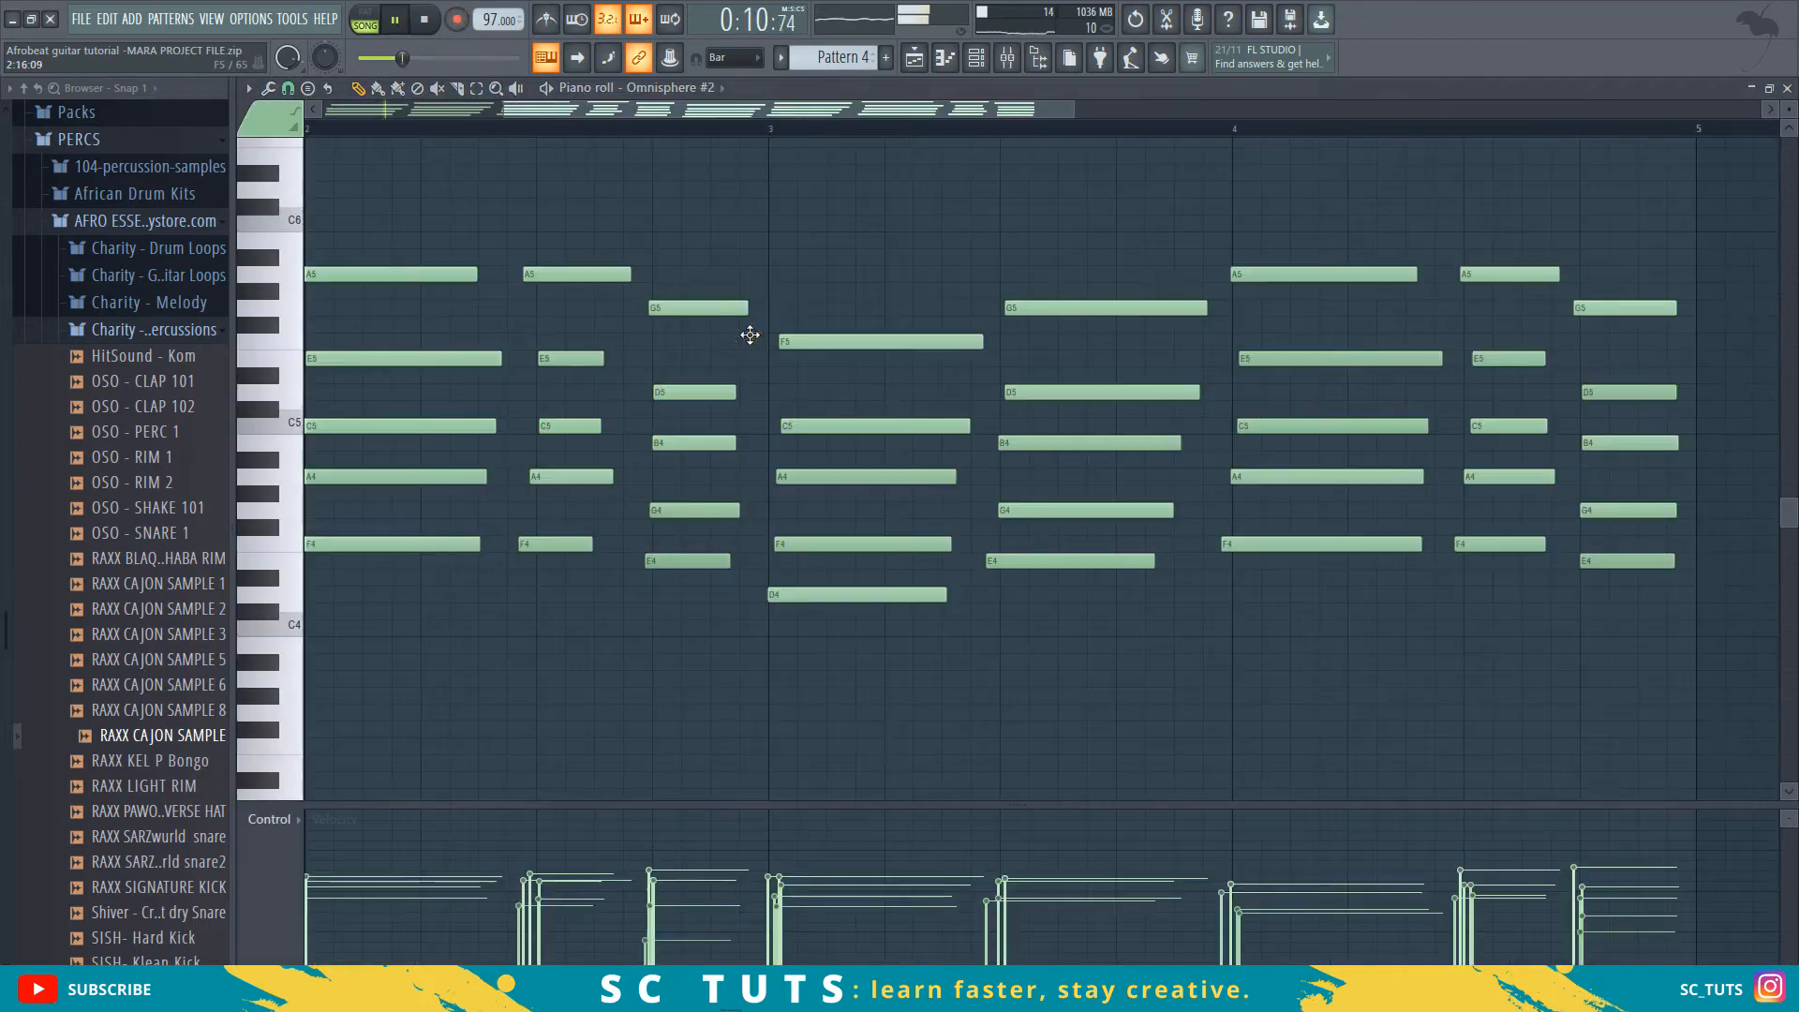
pyautogui.moveTo(634, 110); pyautogui.dragTo(204, 103)
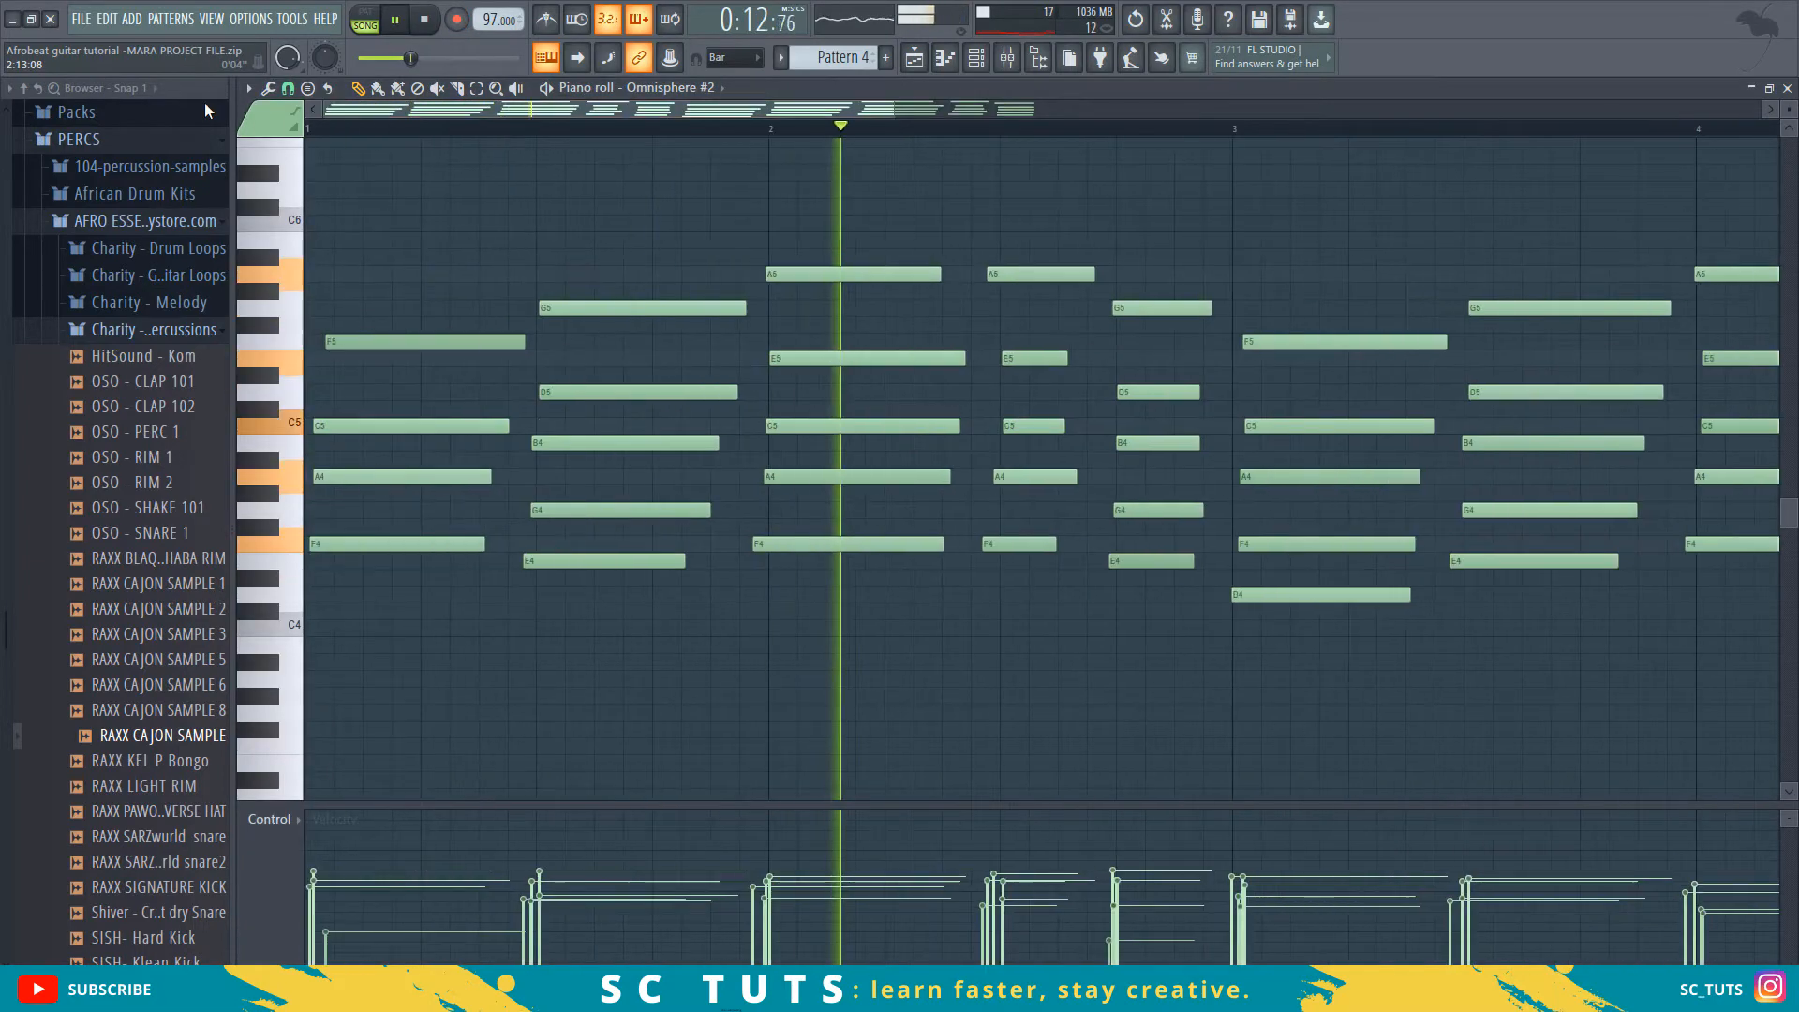
pyautogui.scroll(1, 1360, 579)
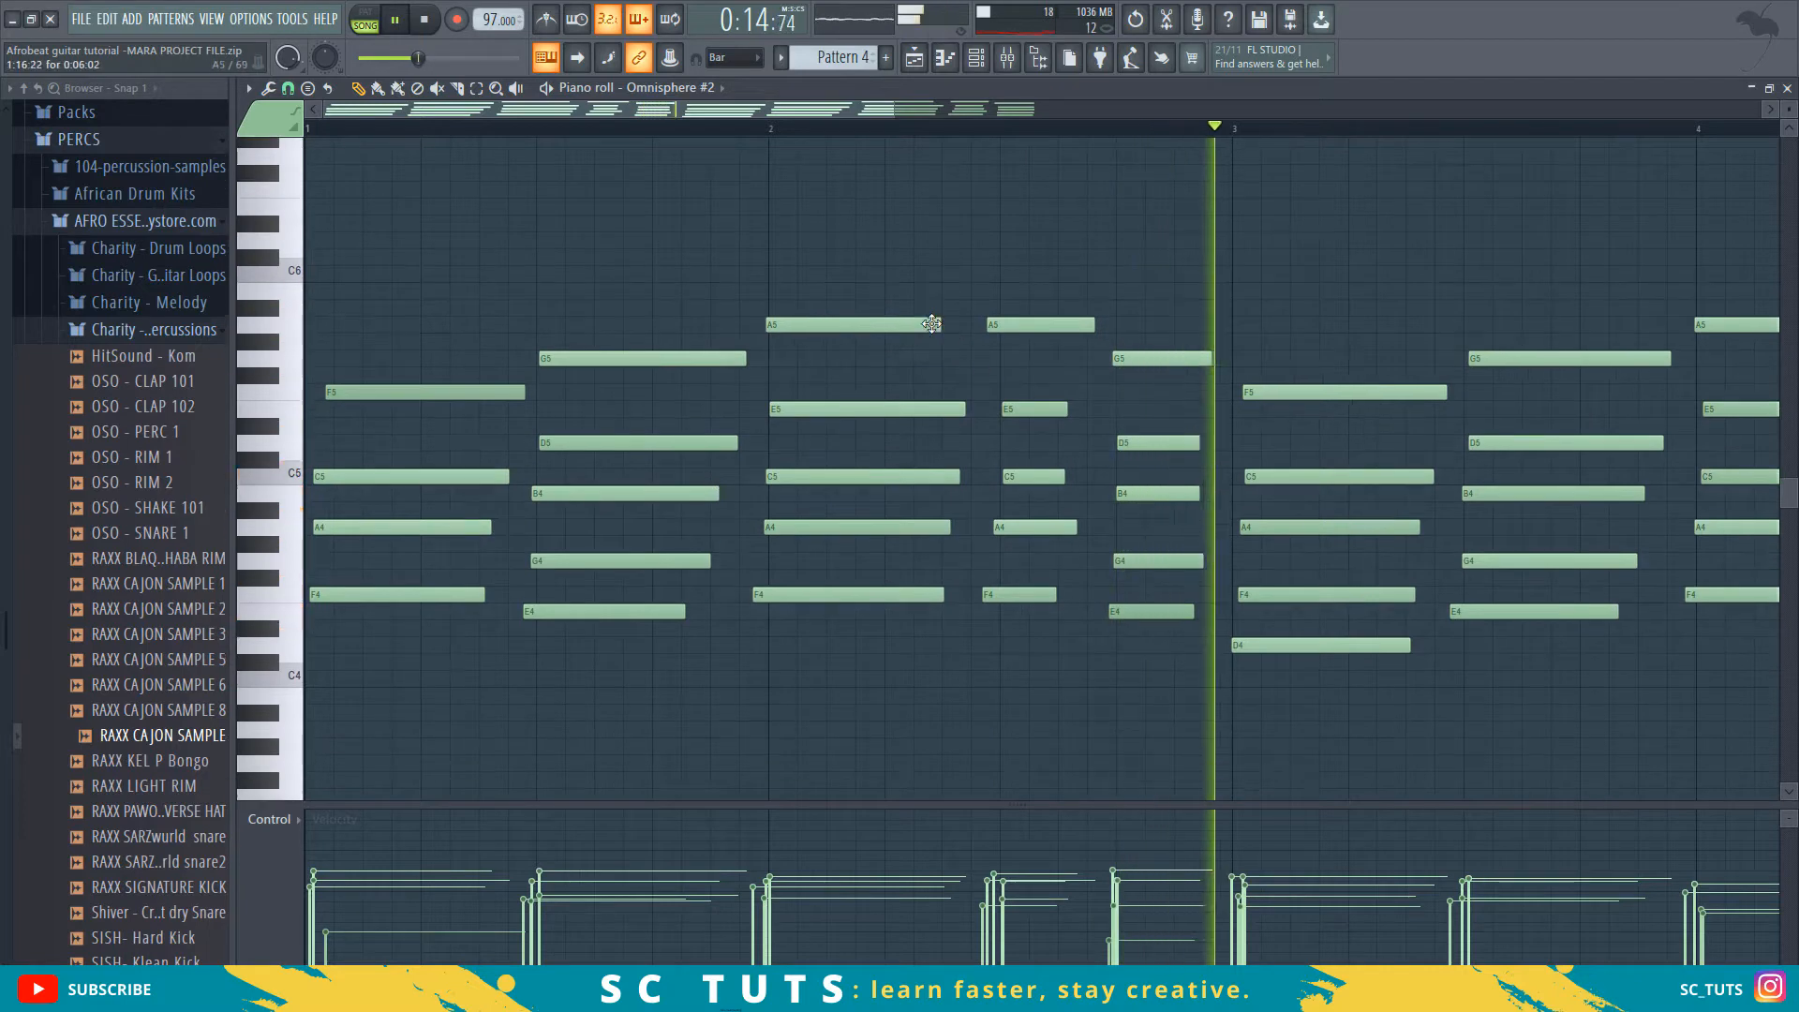
pyautogui.click(914, 57)
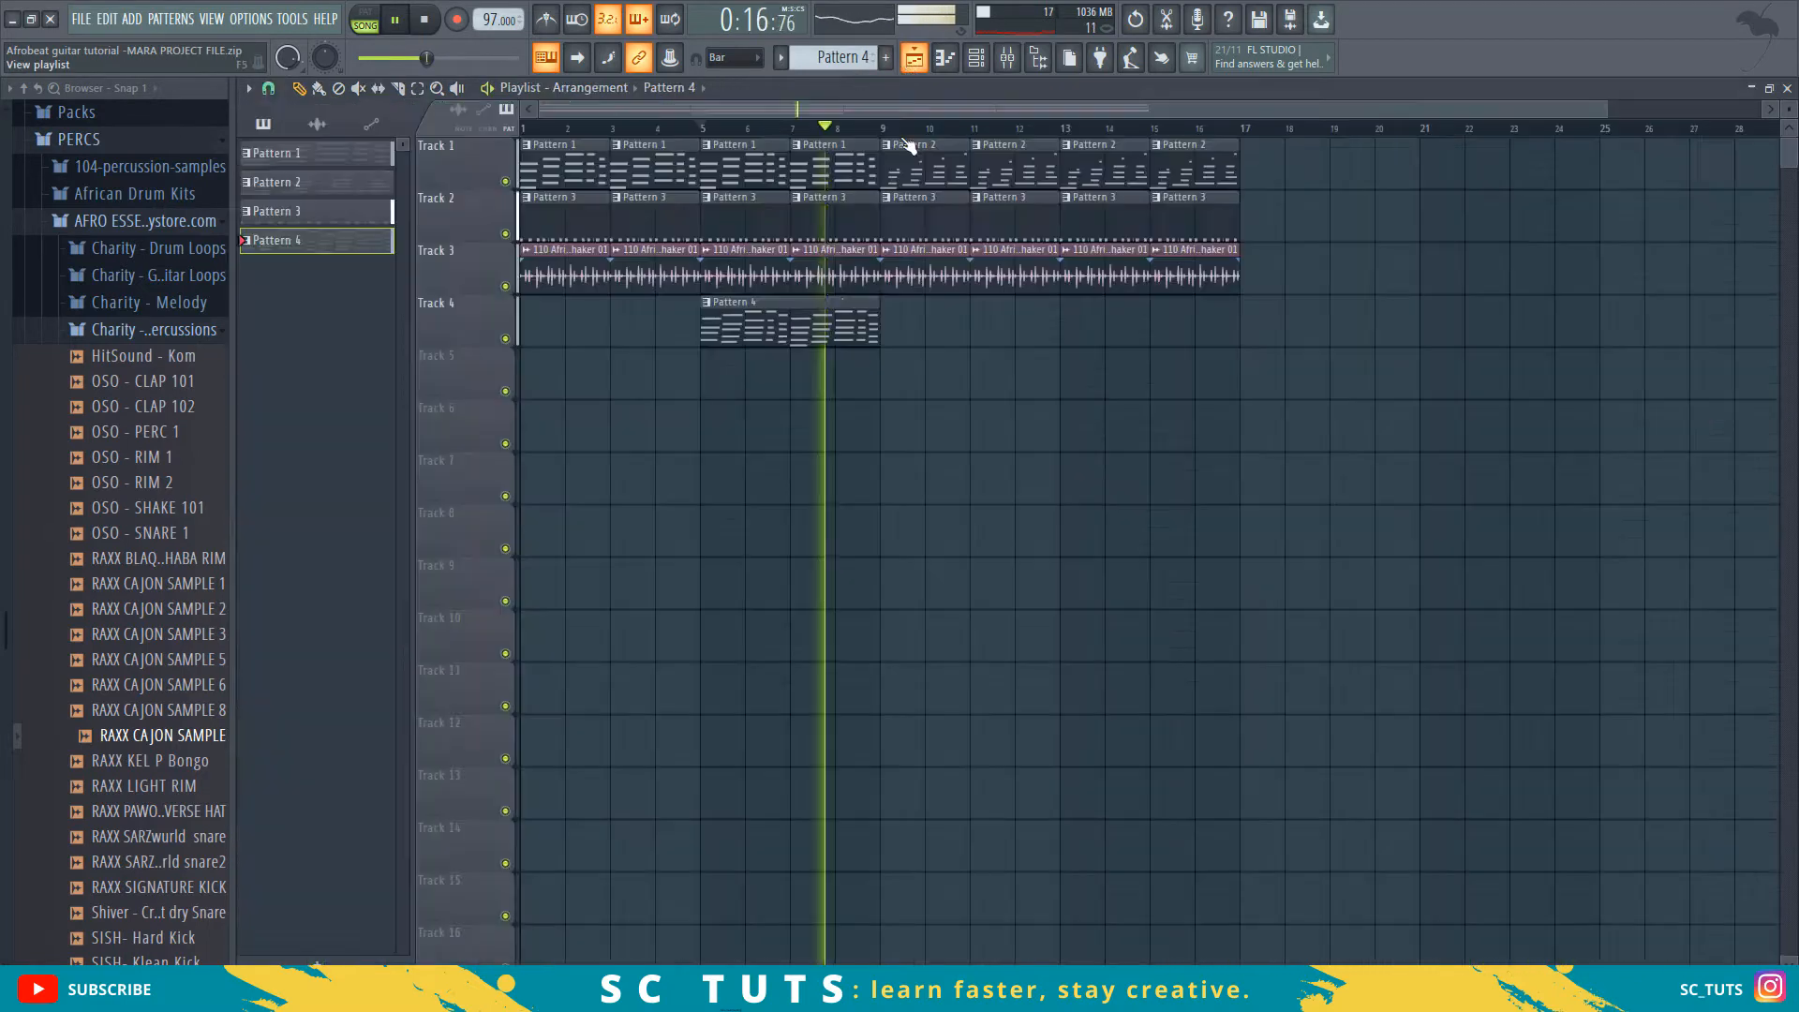
# - Duplicate the Pattern 4 clip on Track 4 so a copy starts at bar 13, and return the playhead to bar 1
pyautogui.moveTo(753, 343); pyautogui.dragTo(1116, 373)
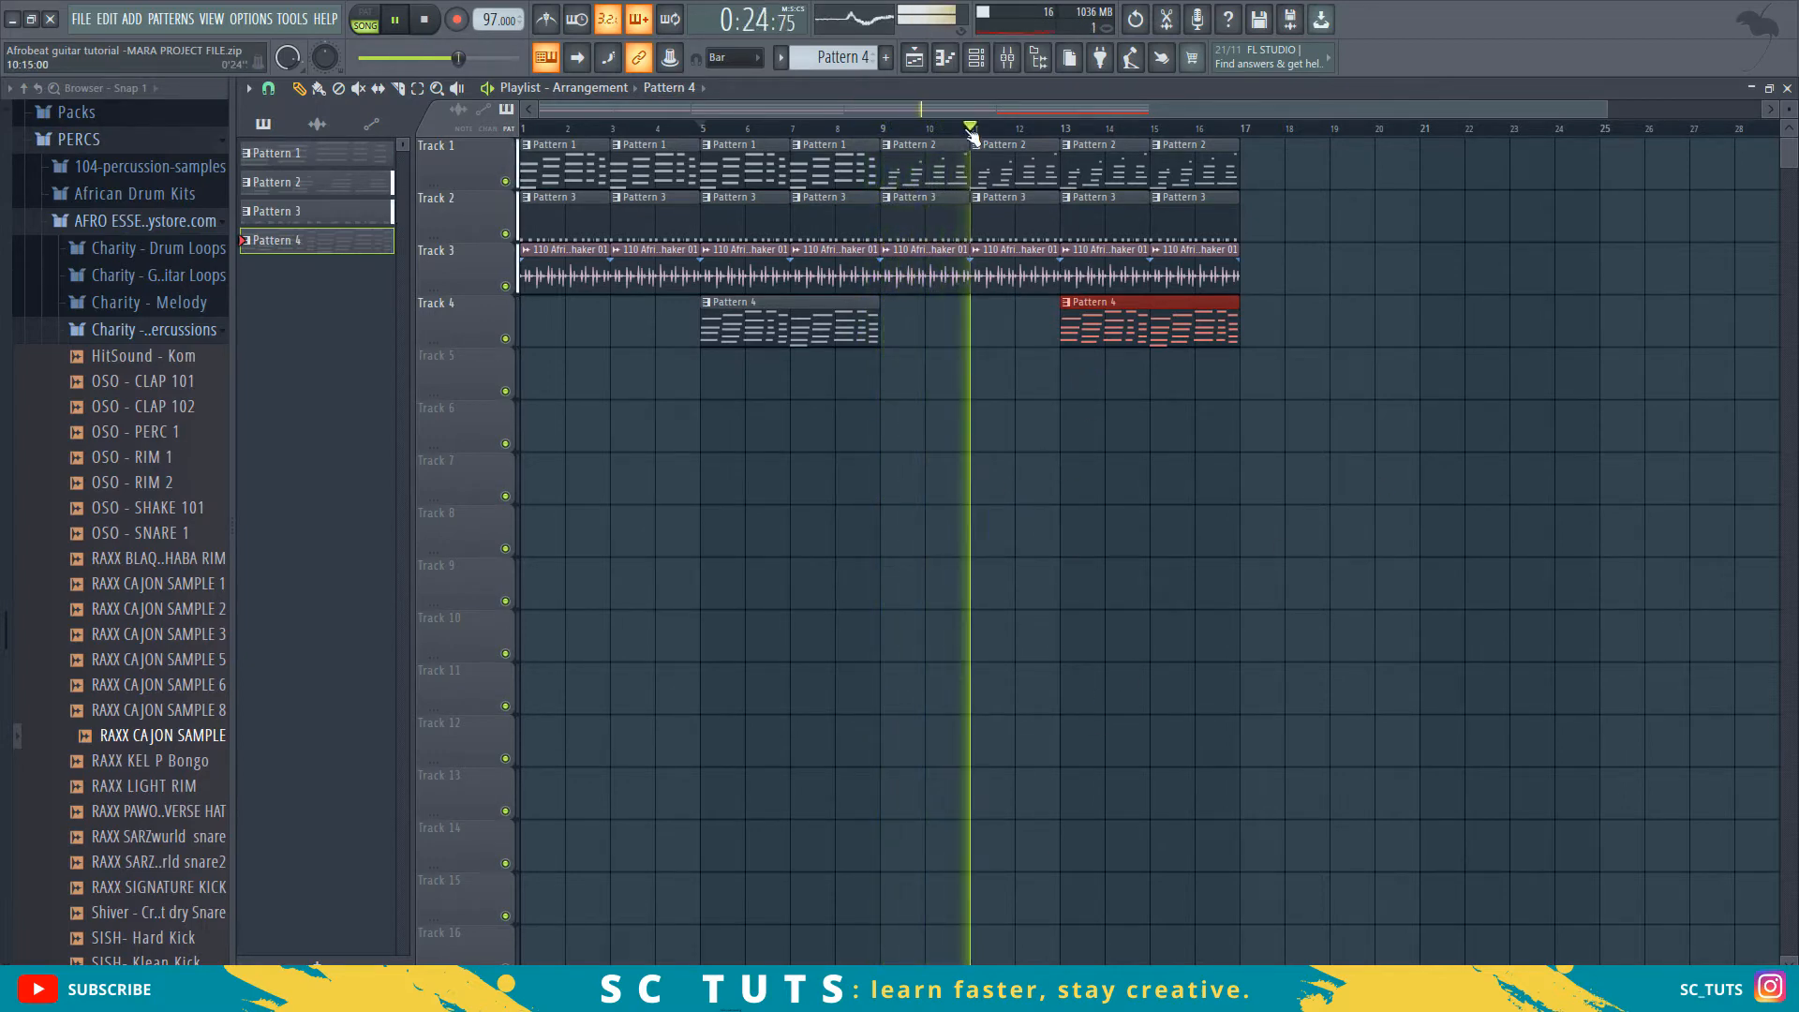
pyautogui.scroll(-1, 961, 132)
pyautogui.scroll(-1, 961, 131)
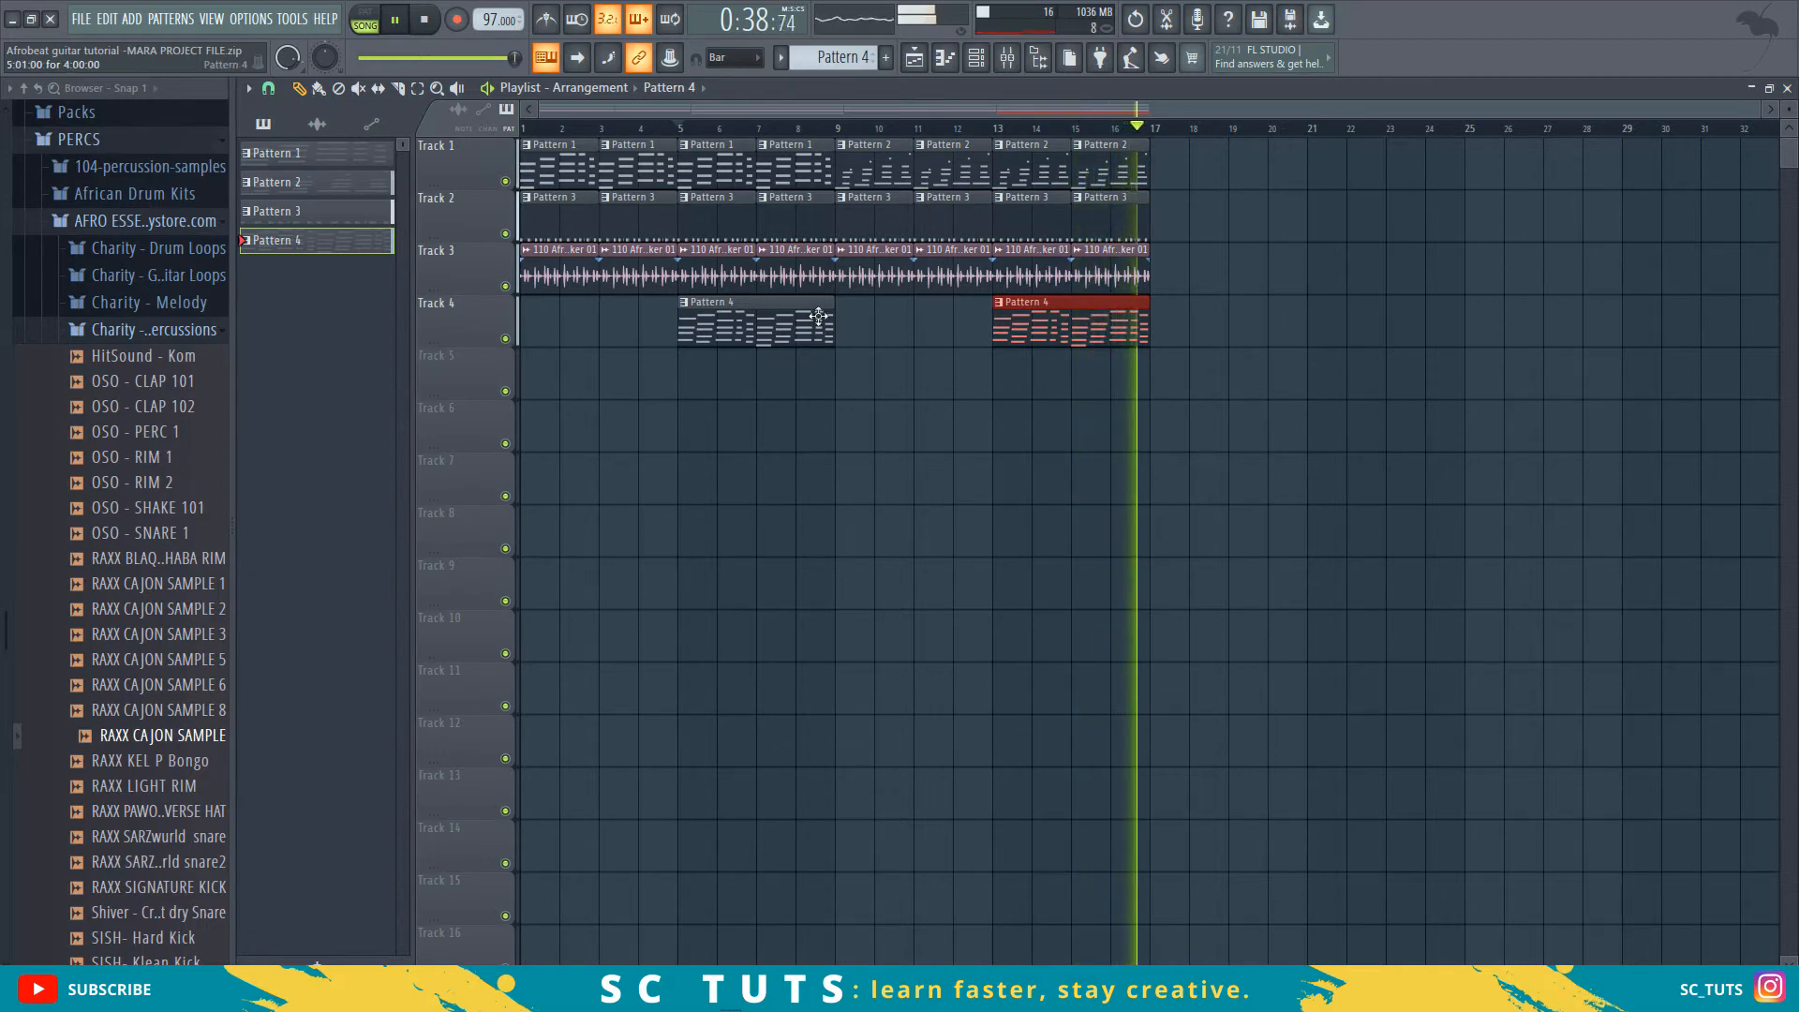
pyautogui.press('space')
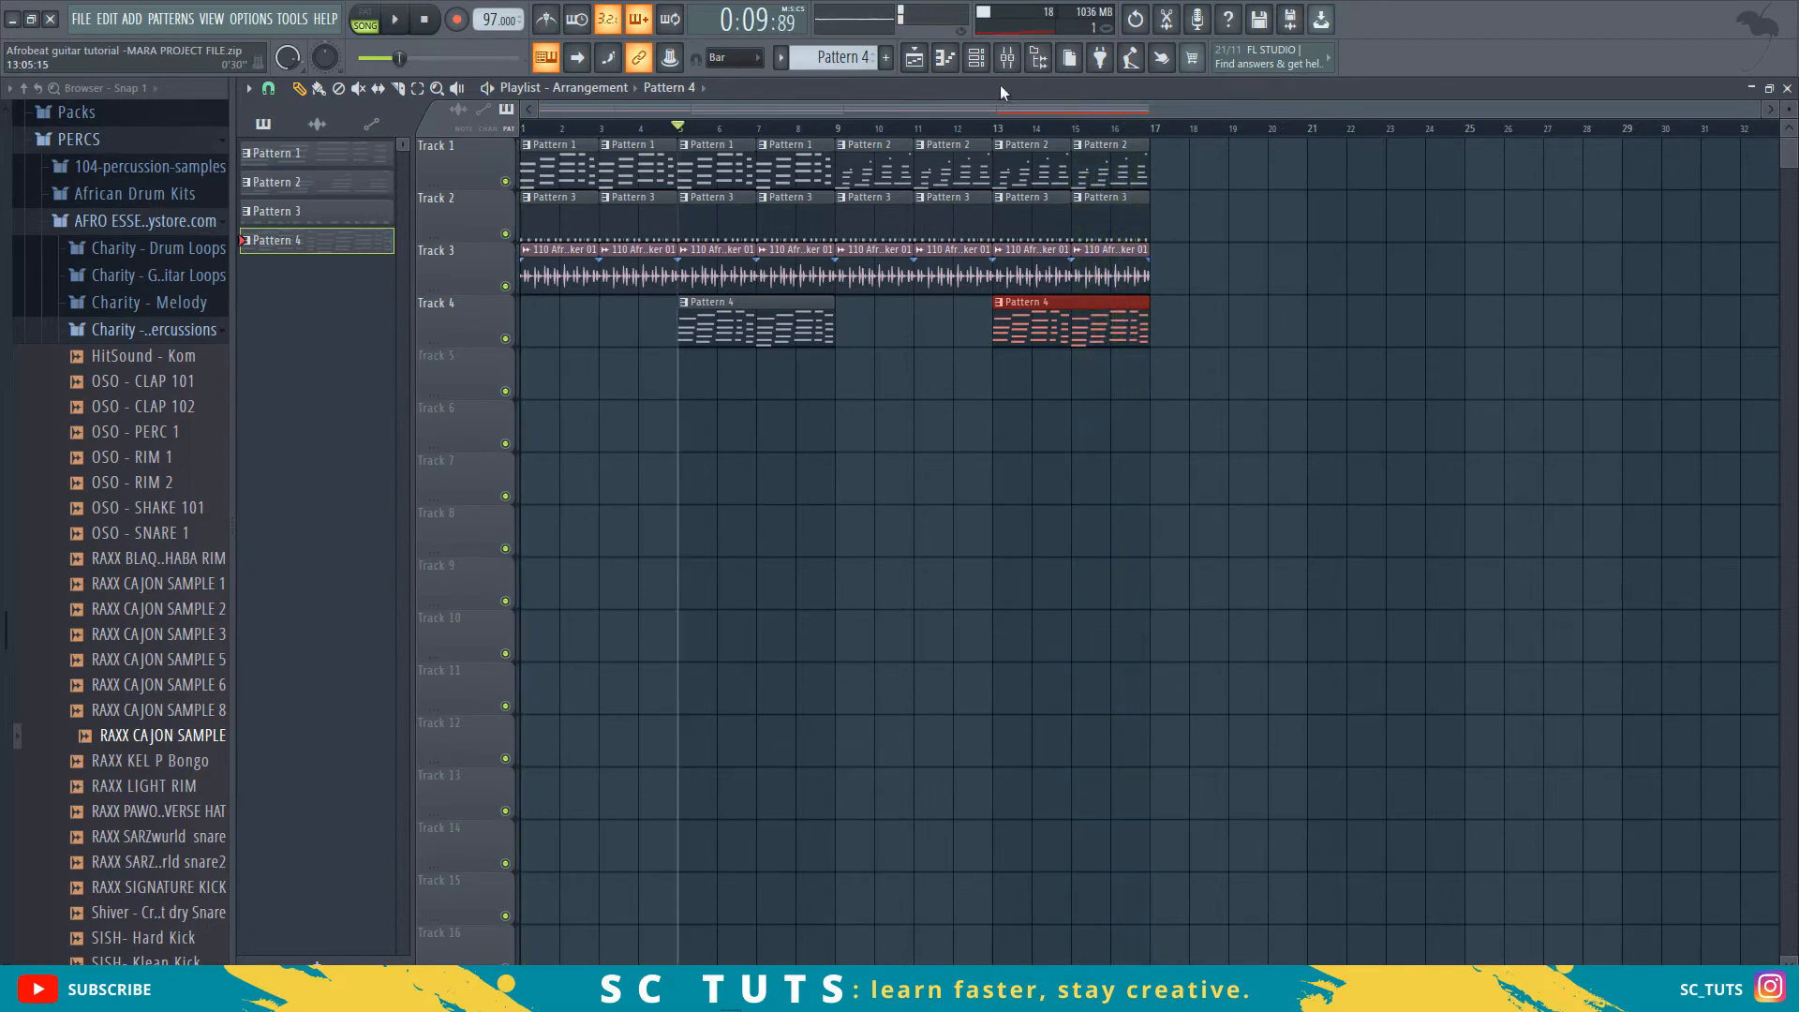
pyautogui.click(556, 128)
pyautogui.click(521, 129)
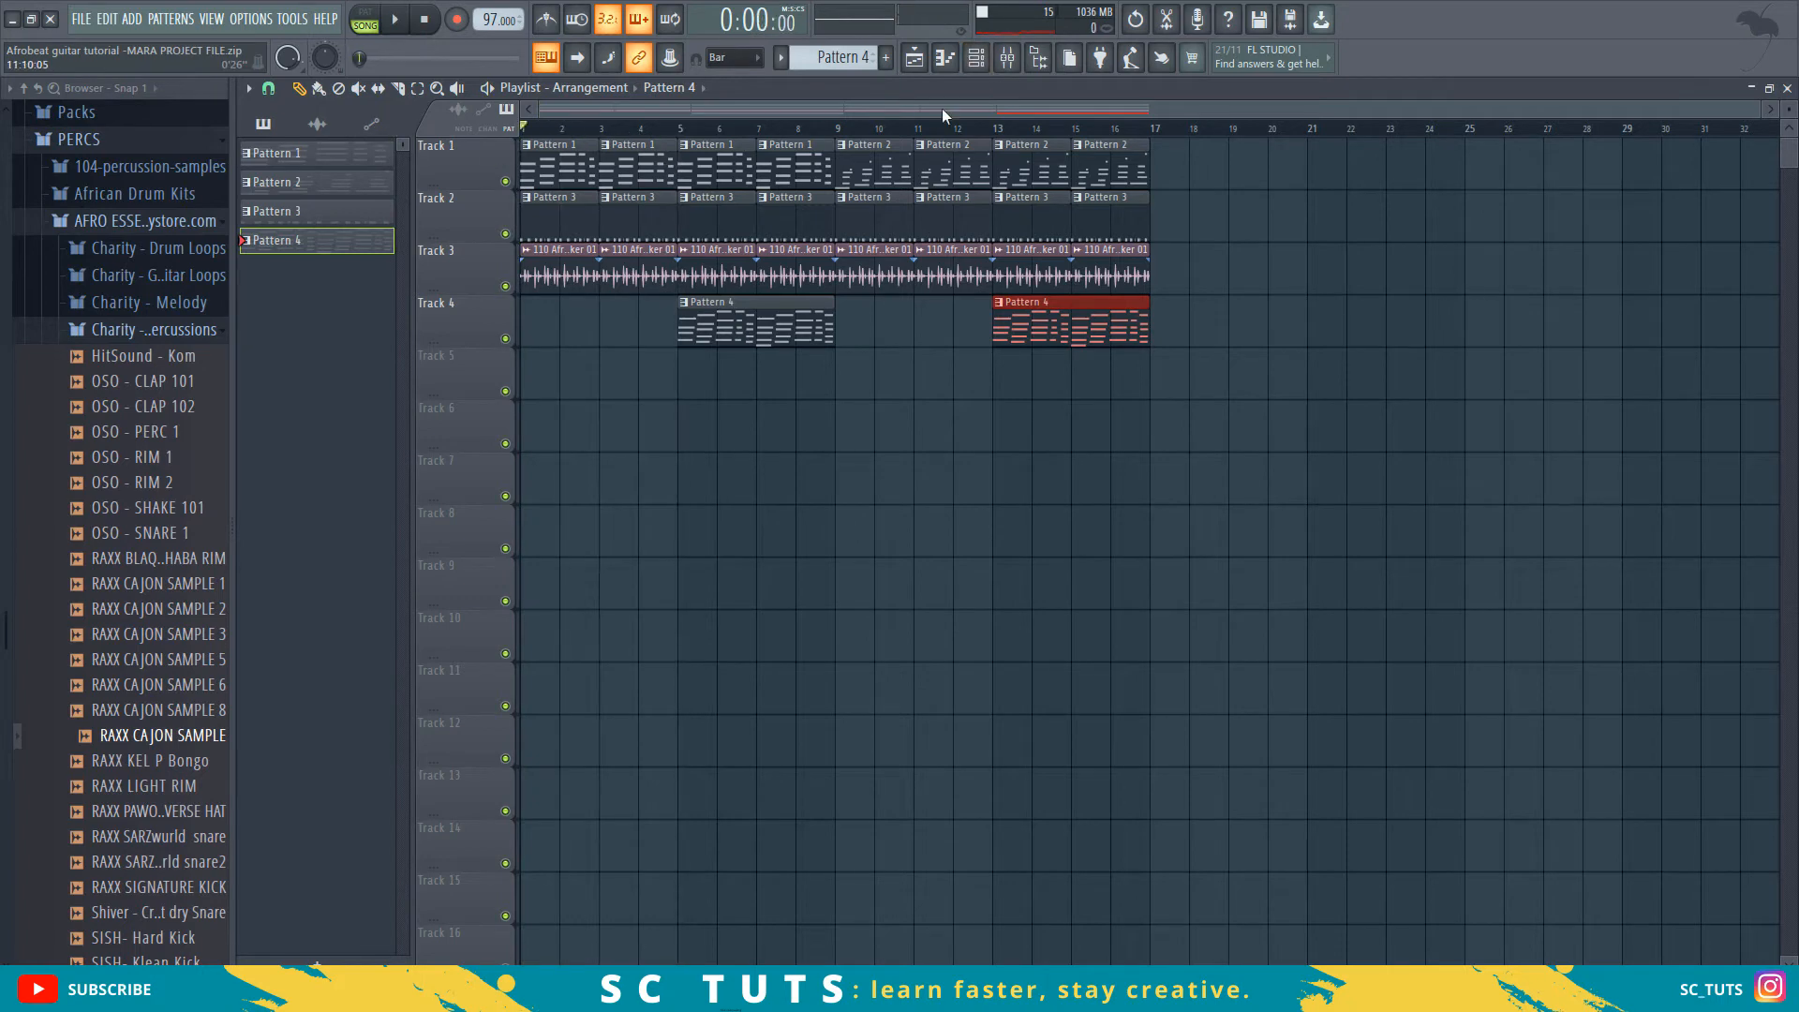
# - Render Pattern 4 to a 32-bit float WAV and replace its playlist clips with the audio
pyautogui.click(975, 66)
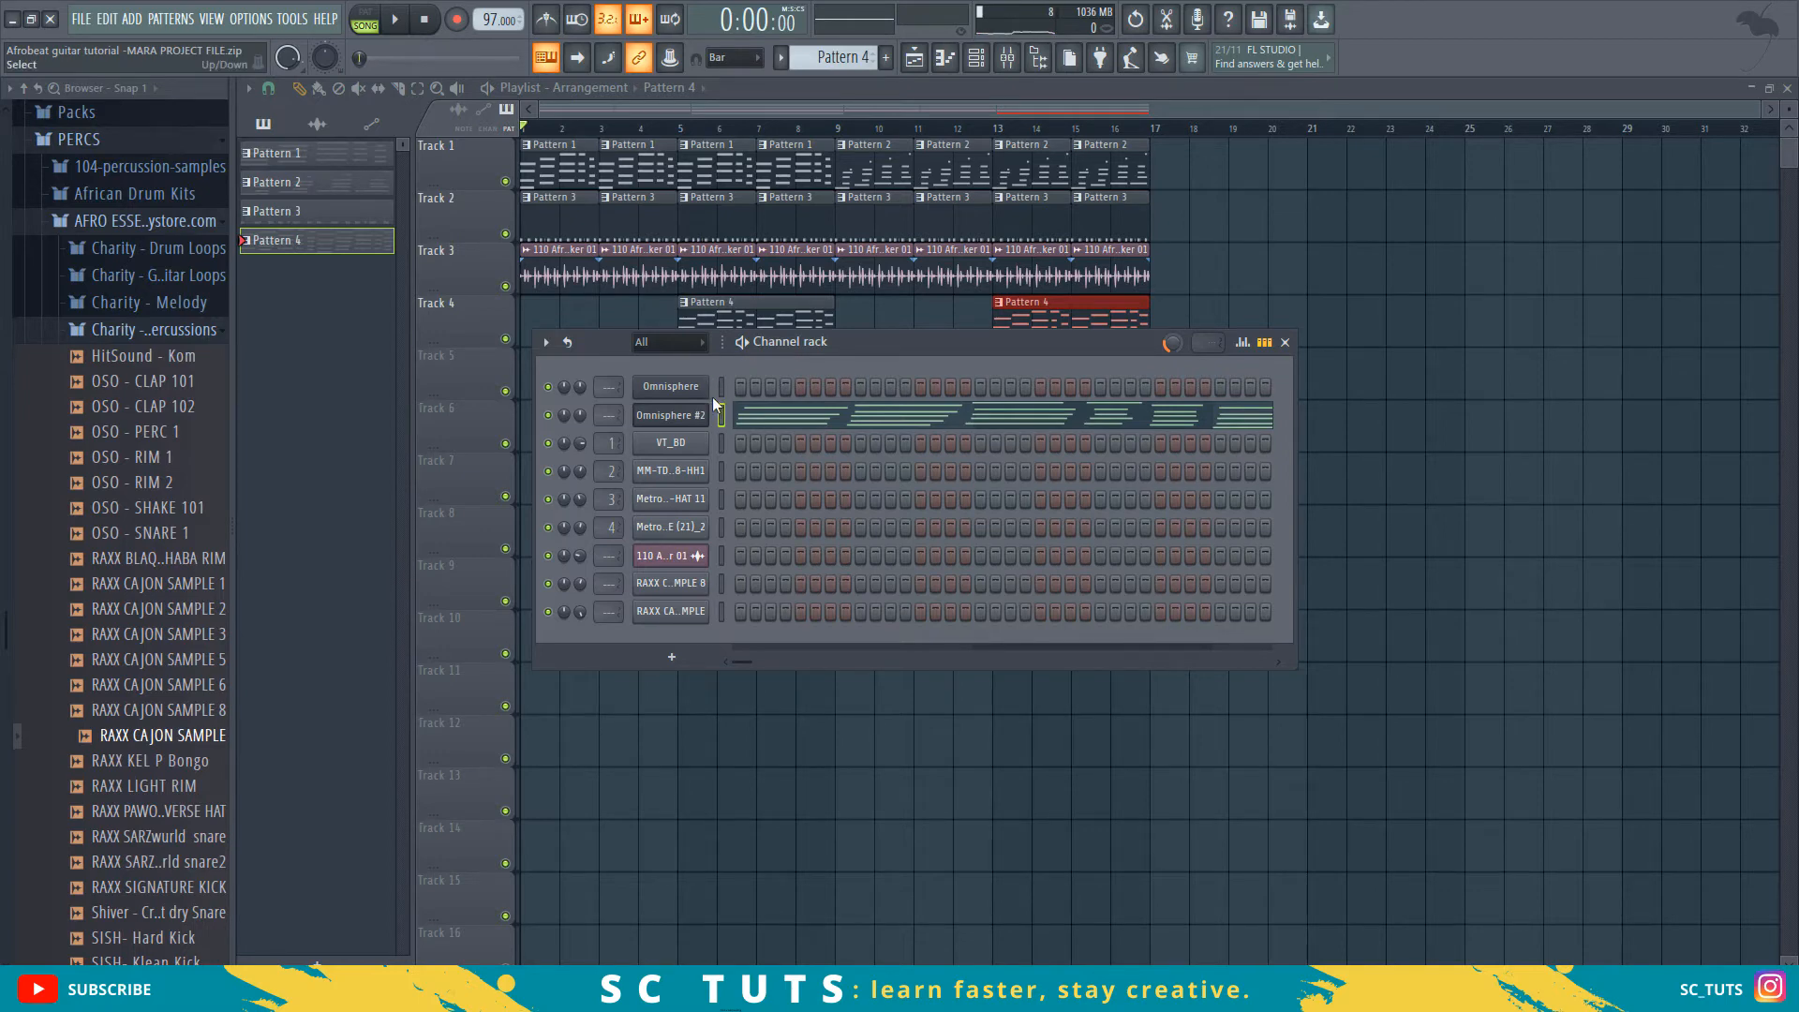
pyautogui.click(762, 320)
pyautogui.rightClick(344, 243)
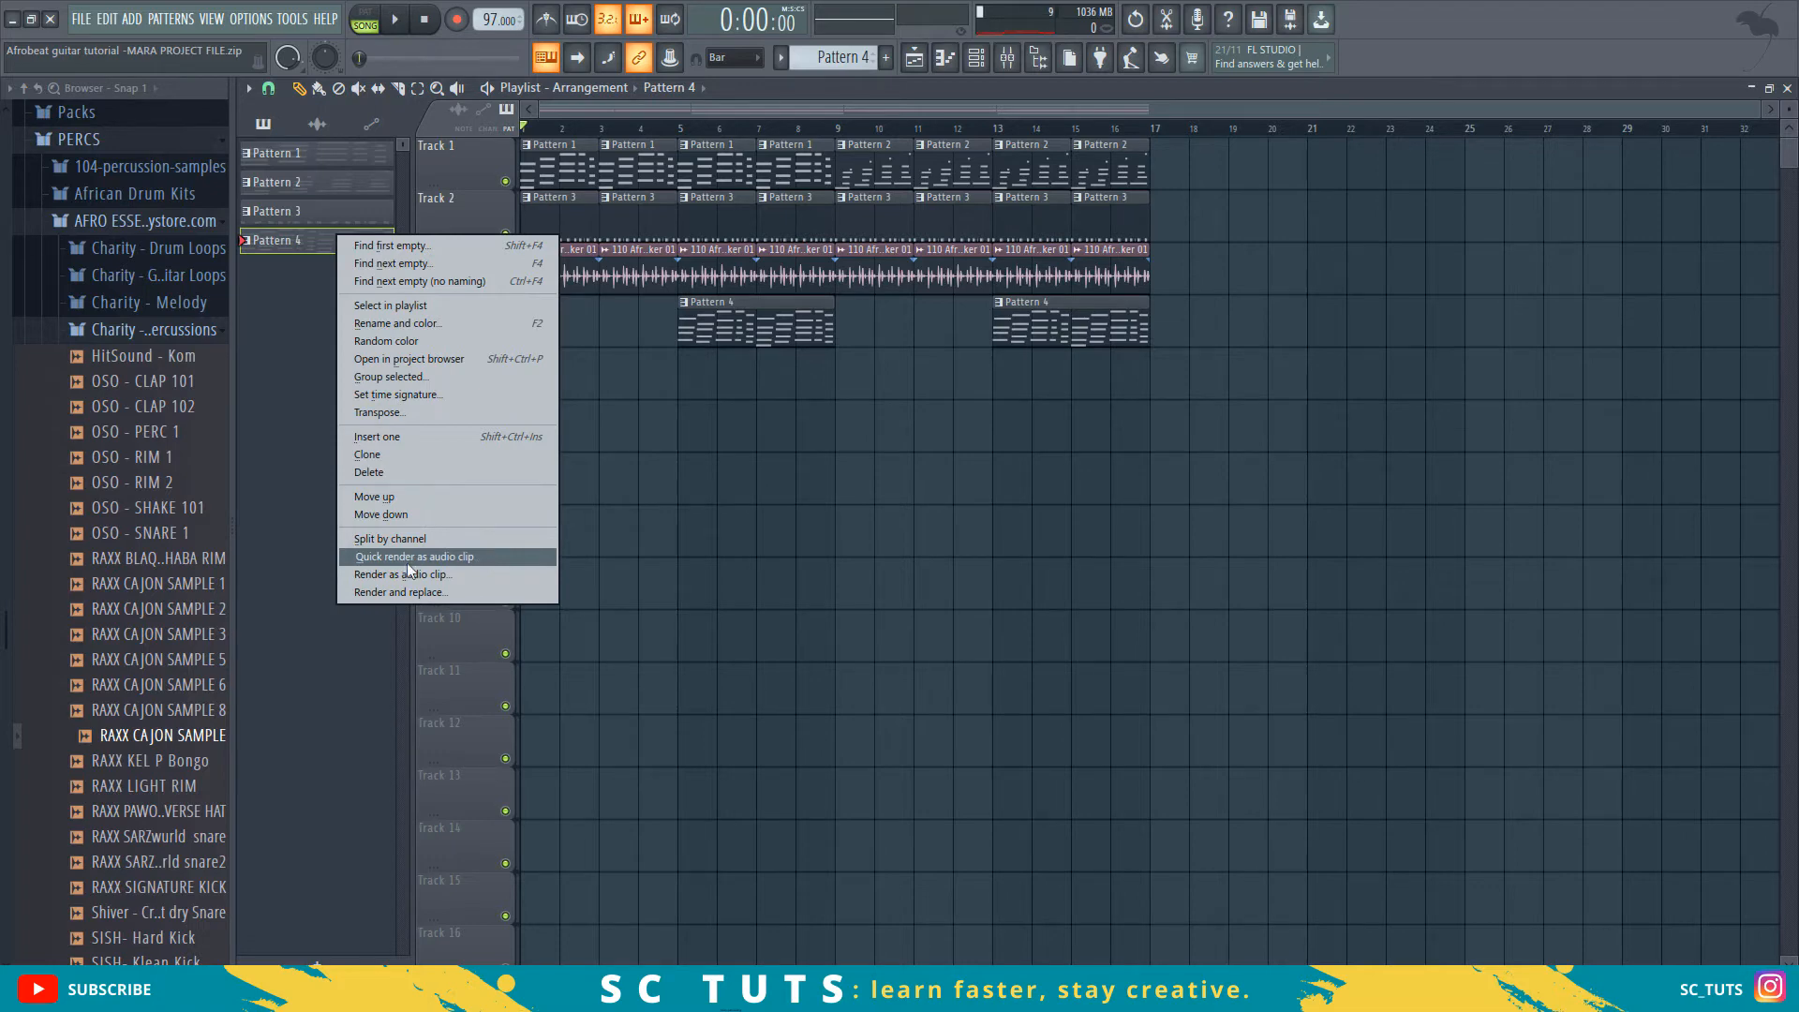
pyautogui.click(407, 592)
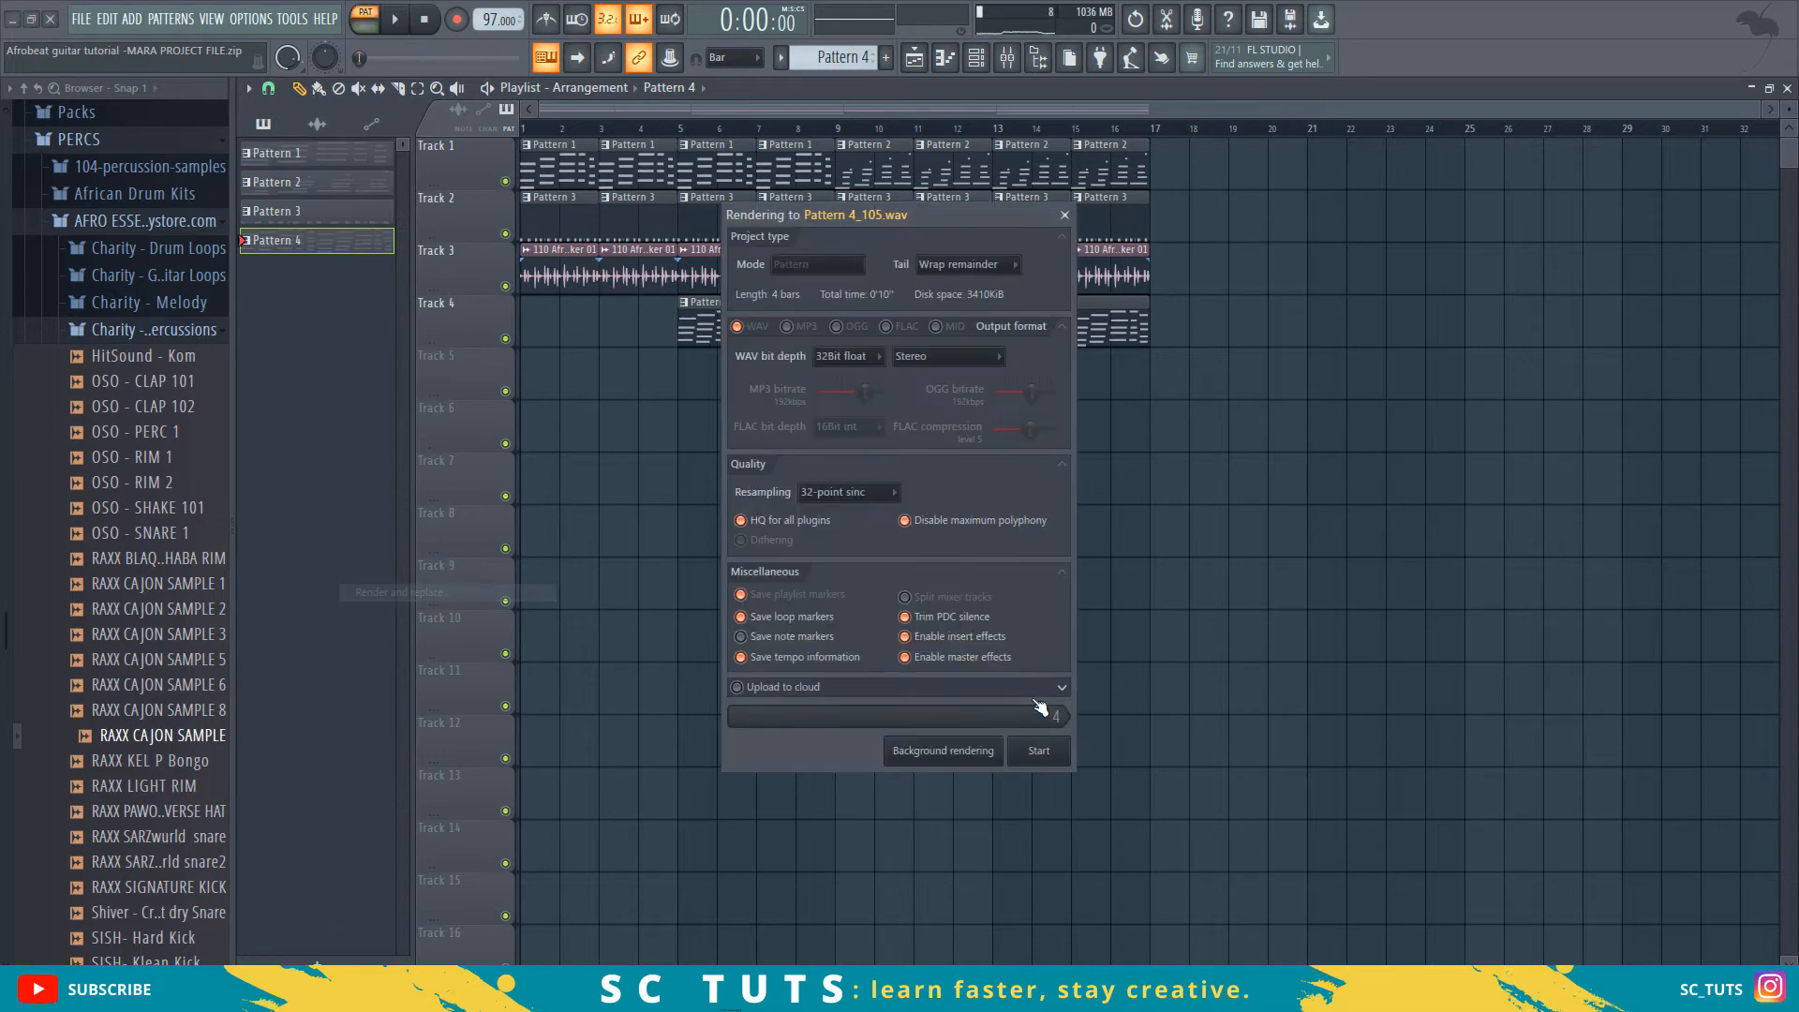
pyautogui.click(1045, 753)
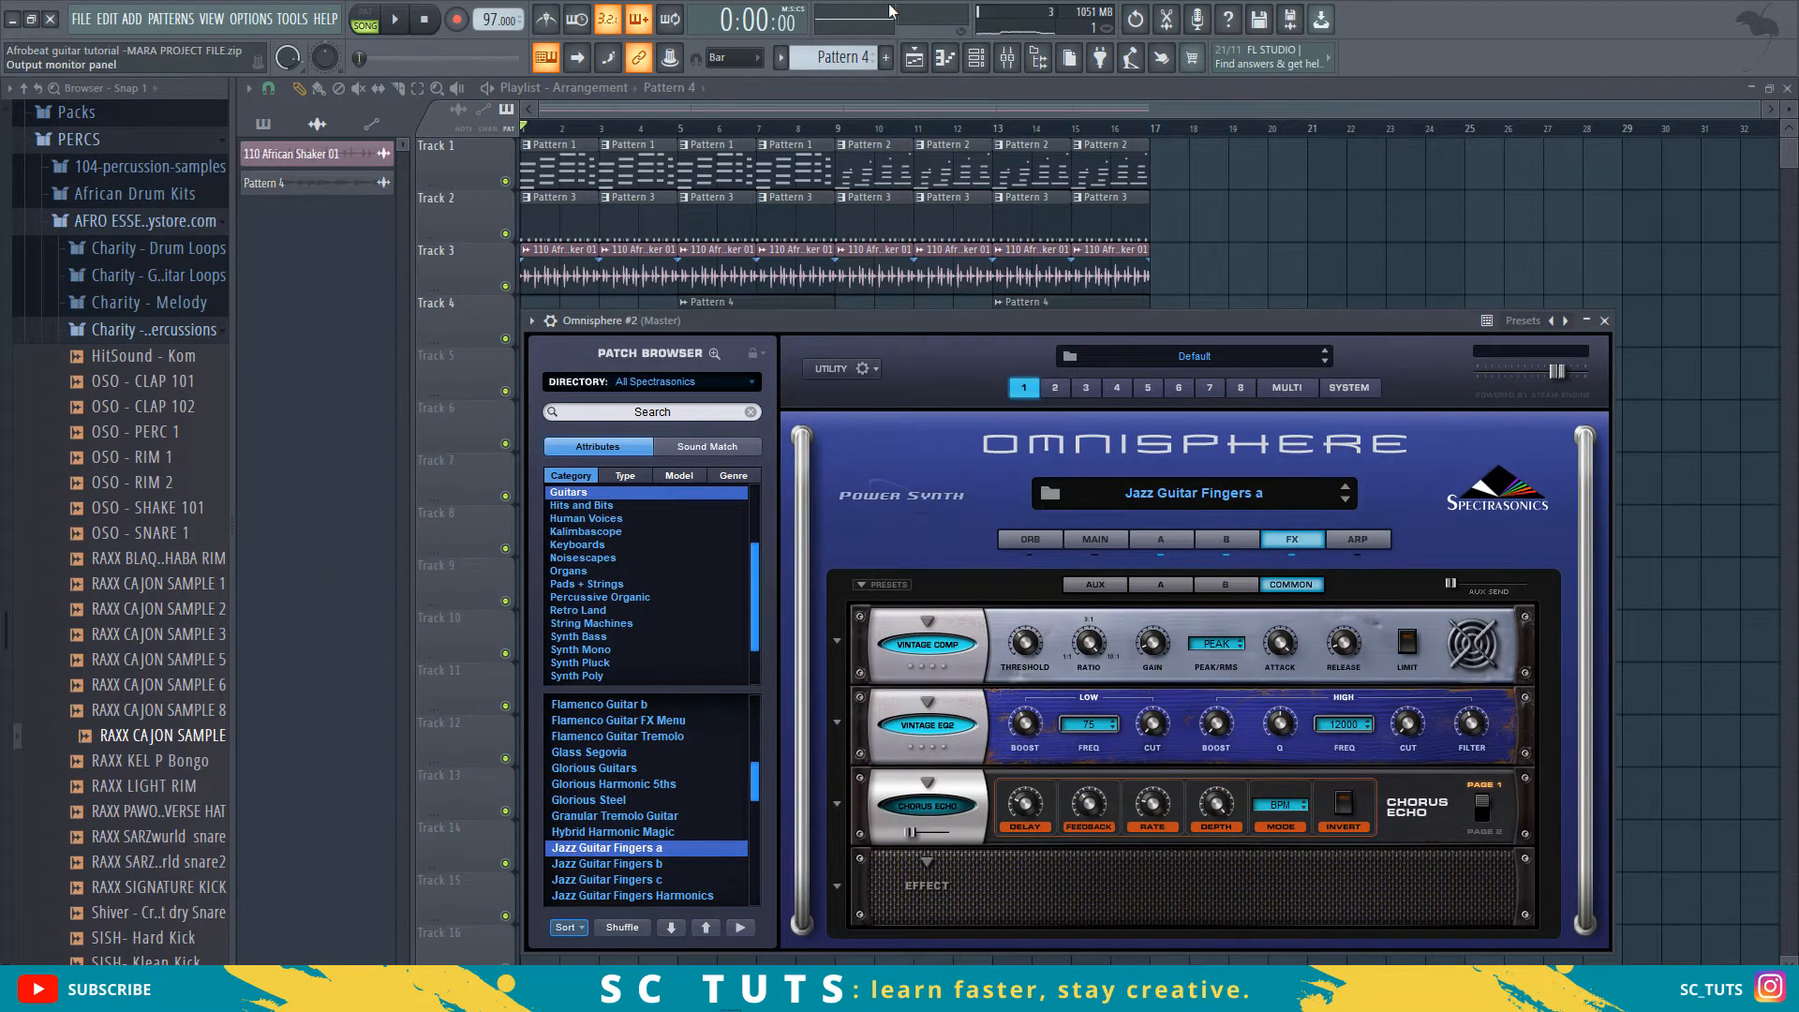
# - Close the Omnisphere #2 window and show all channels in the channel rack
pyautogui.click(874, 84)
pyautogui.click(979, 58)
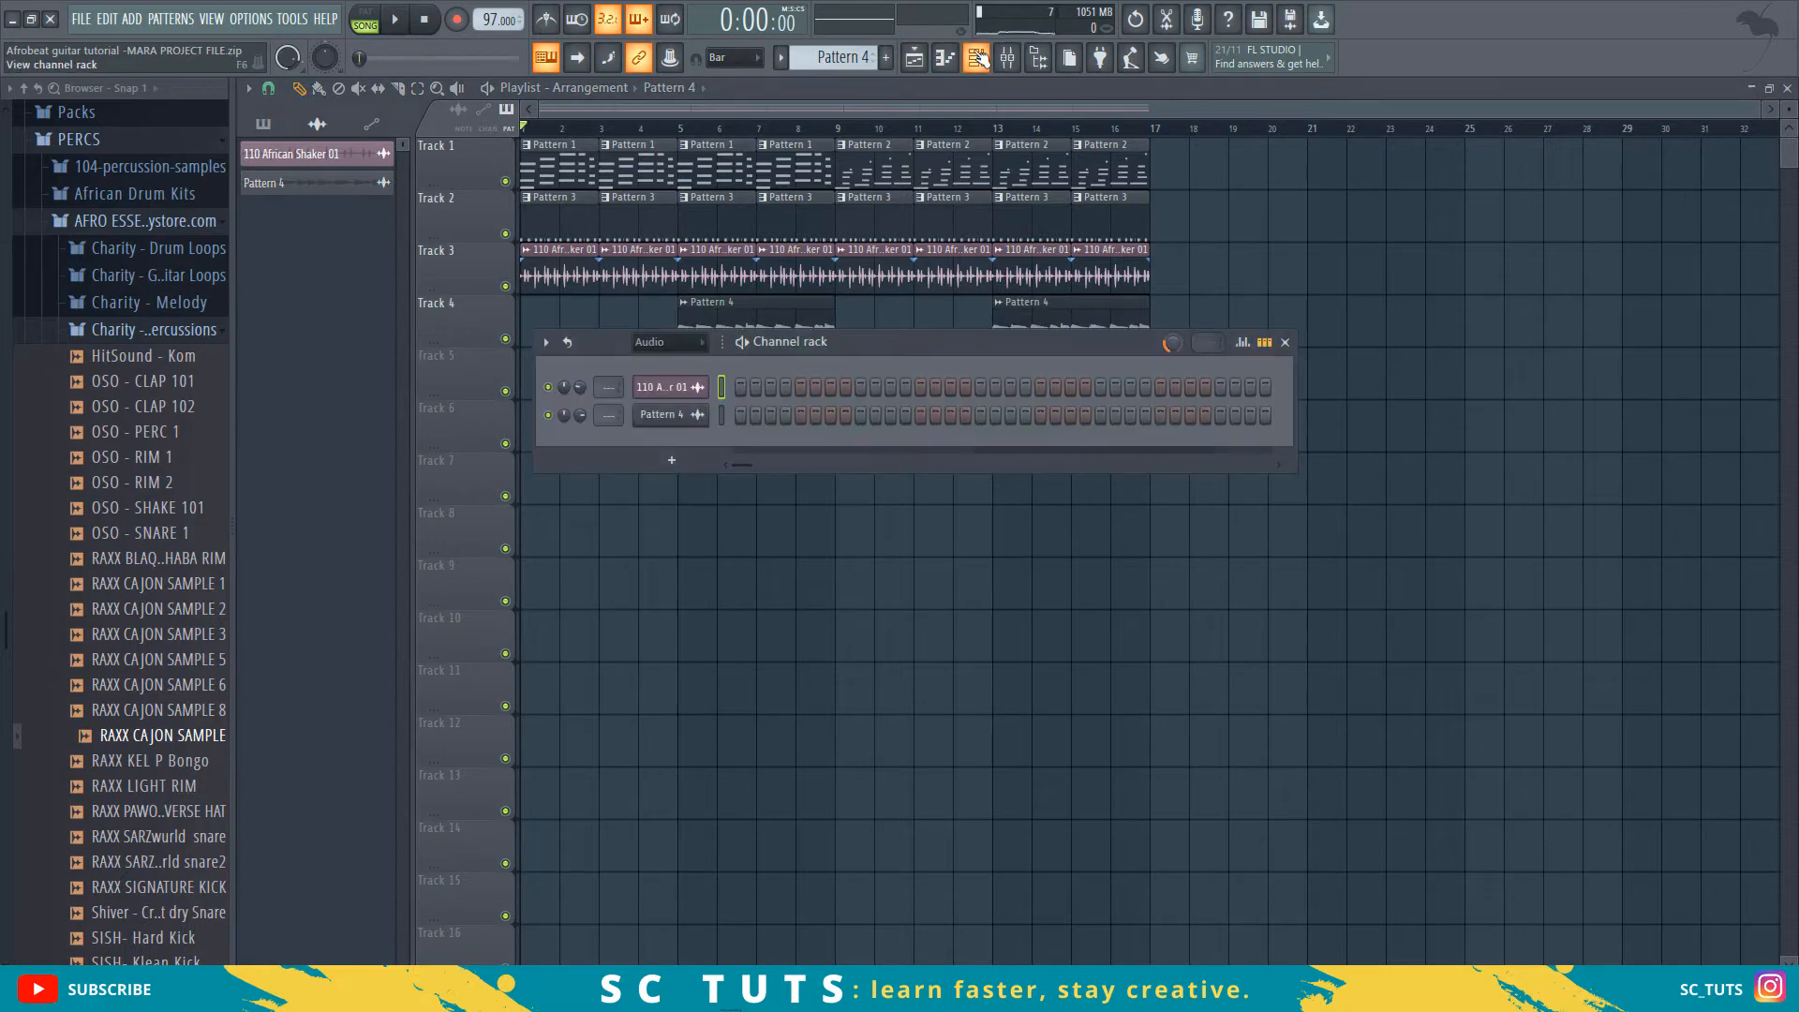
pyautogui.click(662, 365)
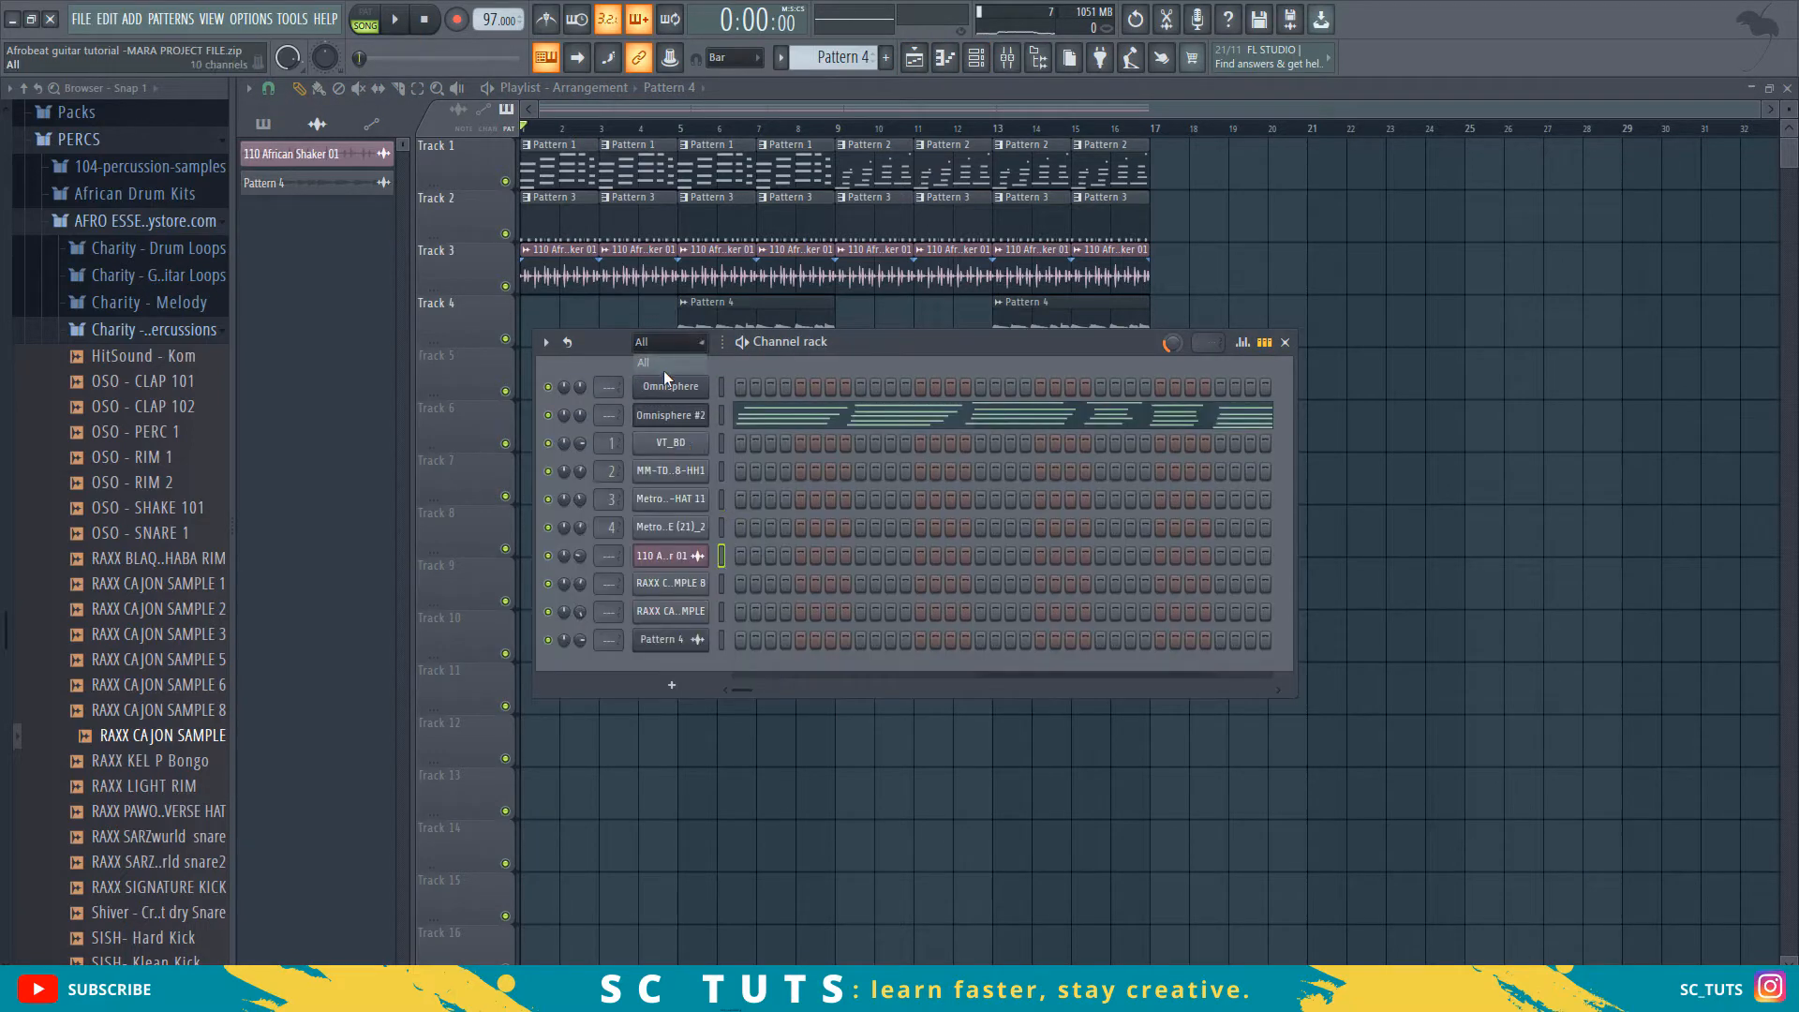
# - Open Omnisphere #2 with the Jazz Guitar Fingers a patch and rehearse a chord part over the song playback
pyautogui.click(703, 425)
pyautogui.press('c')
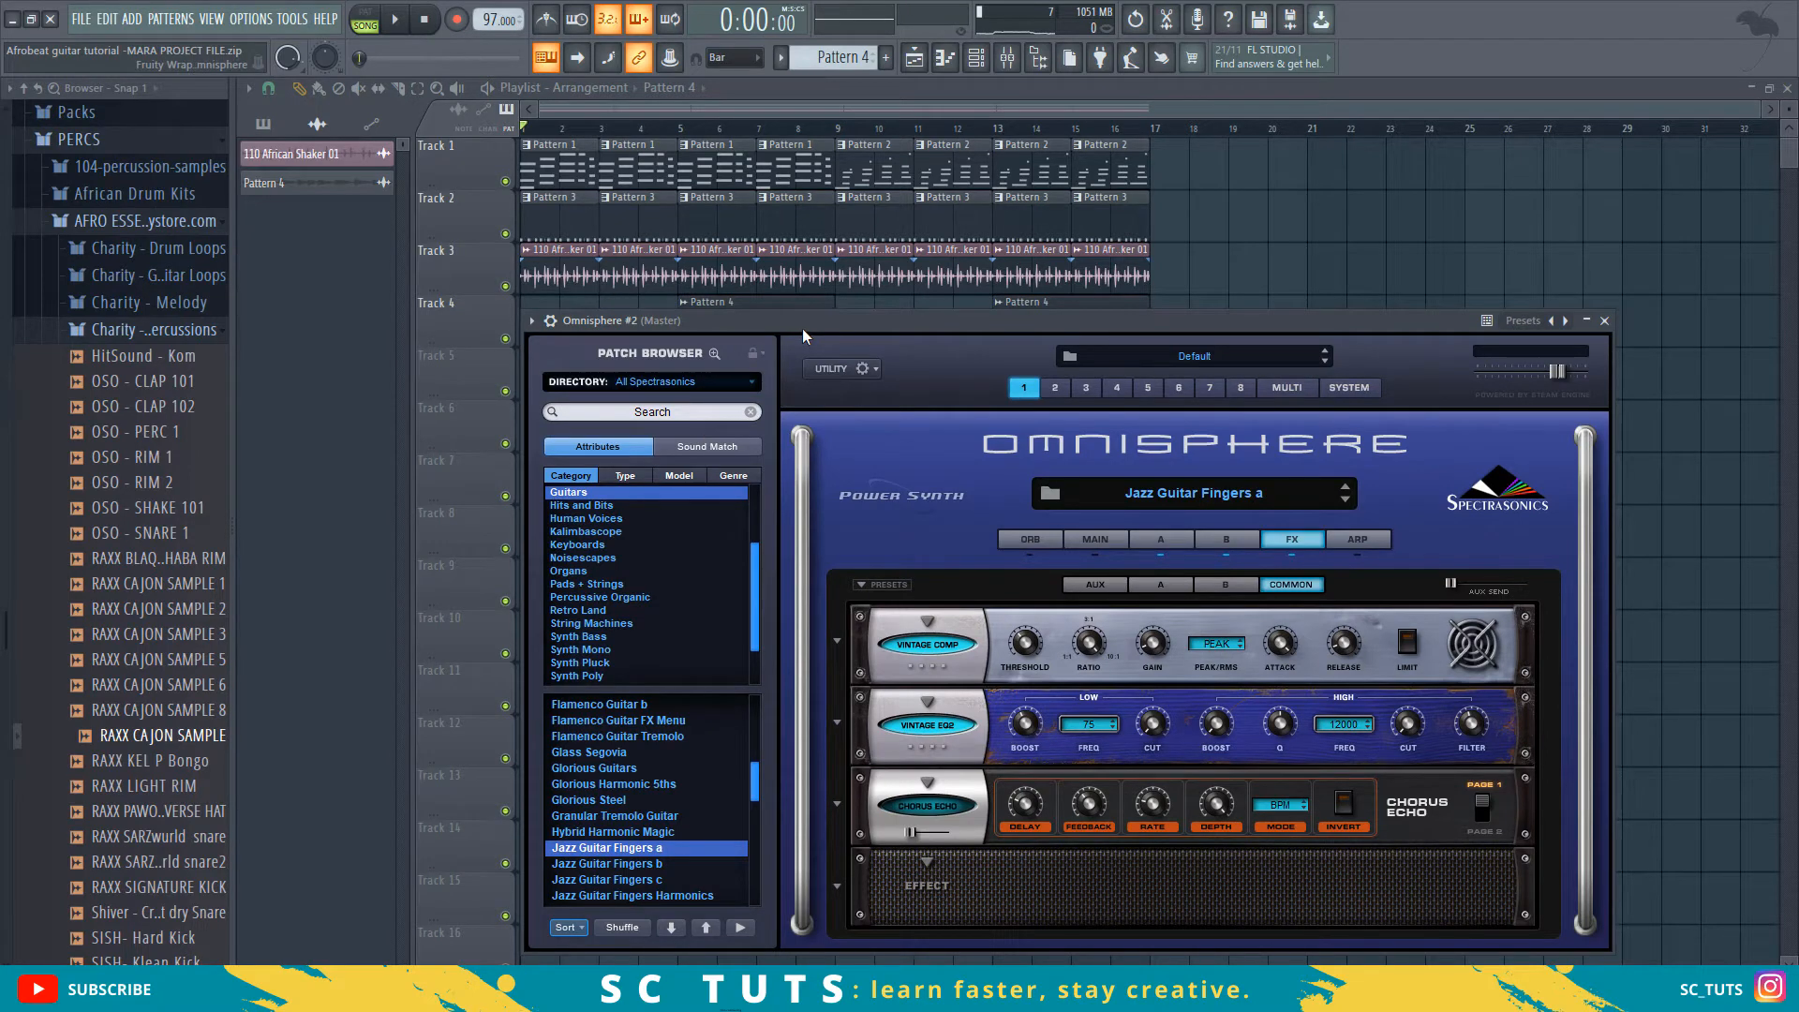
pyautogui.press('space')
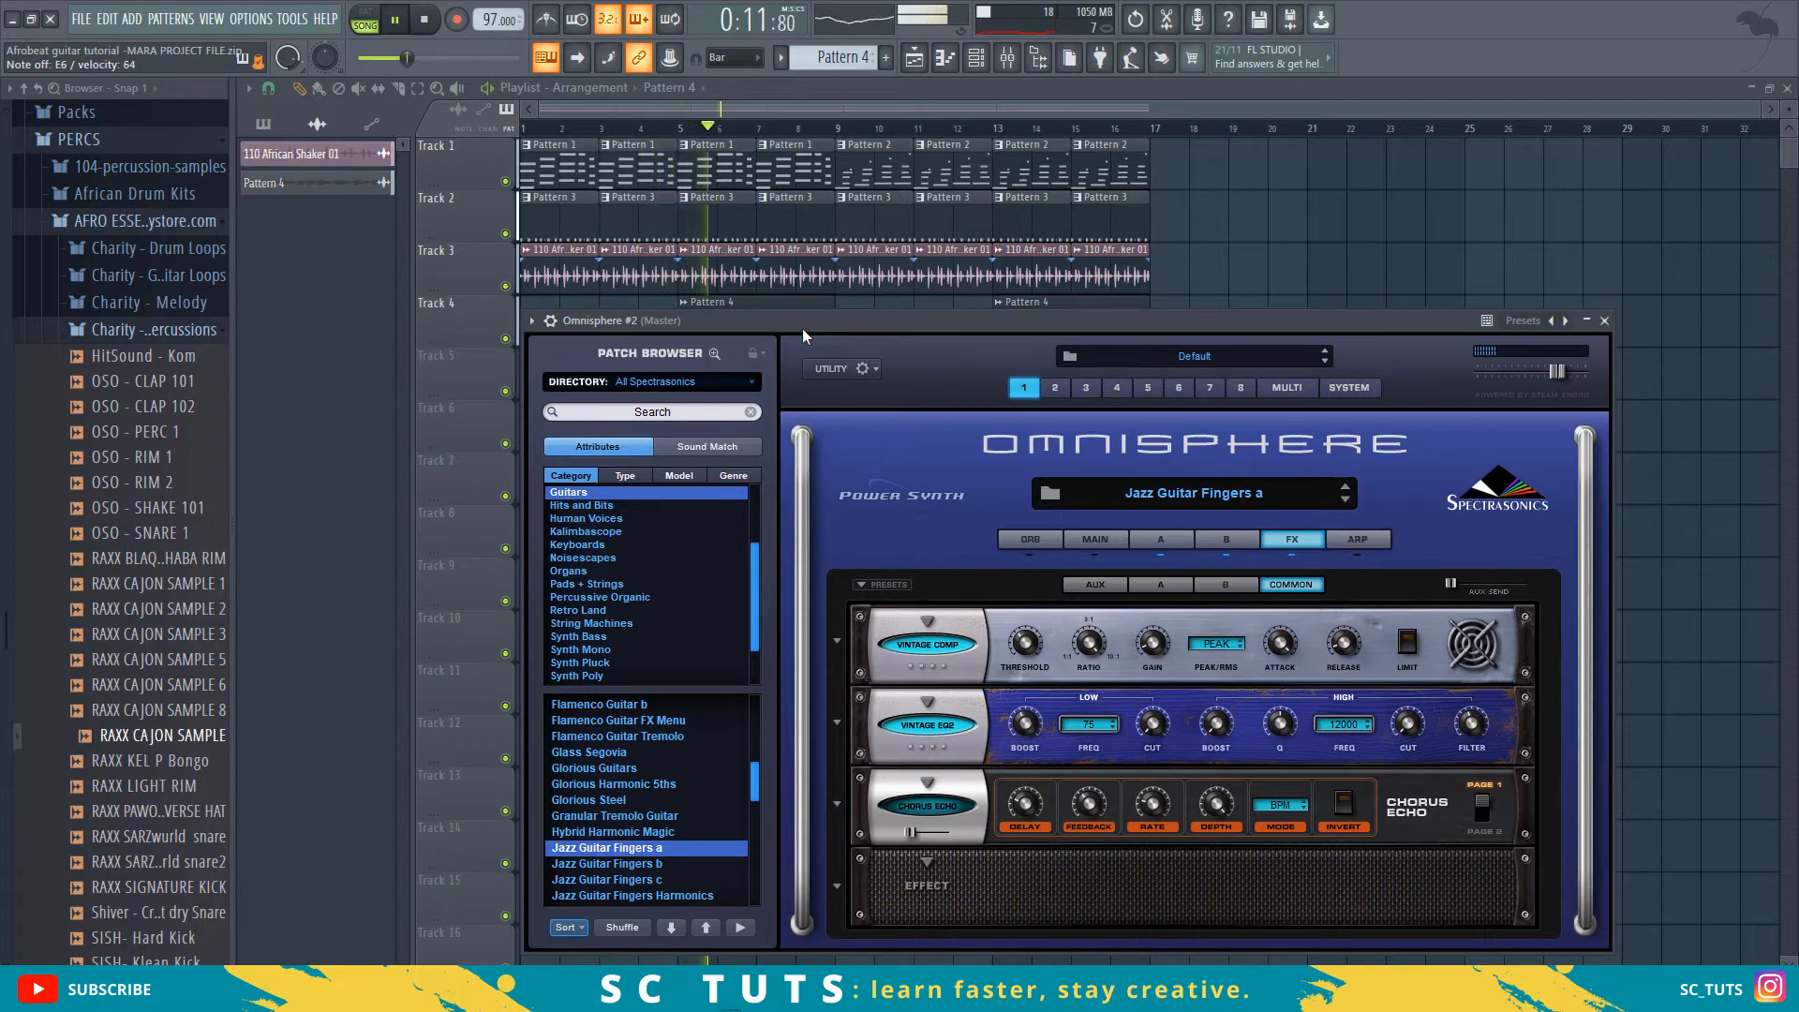
pyautogui.press('space')
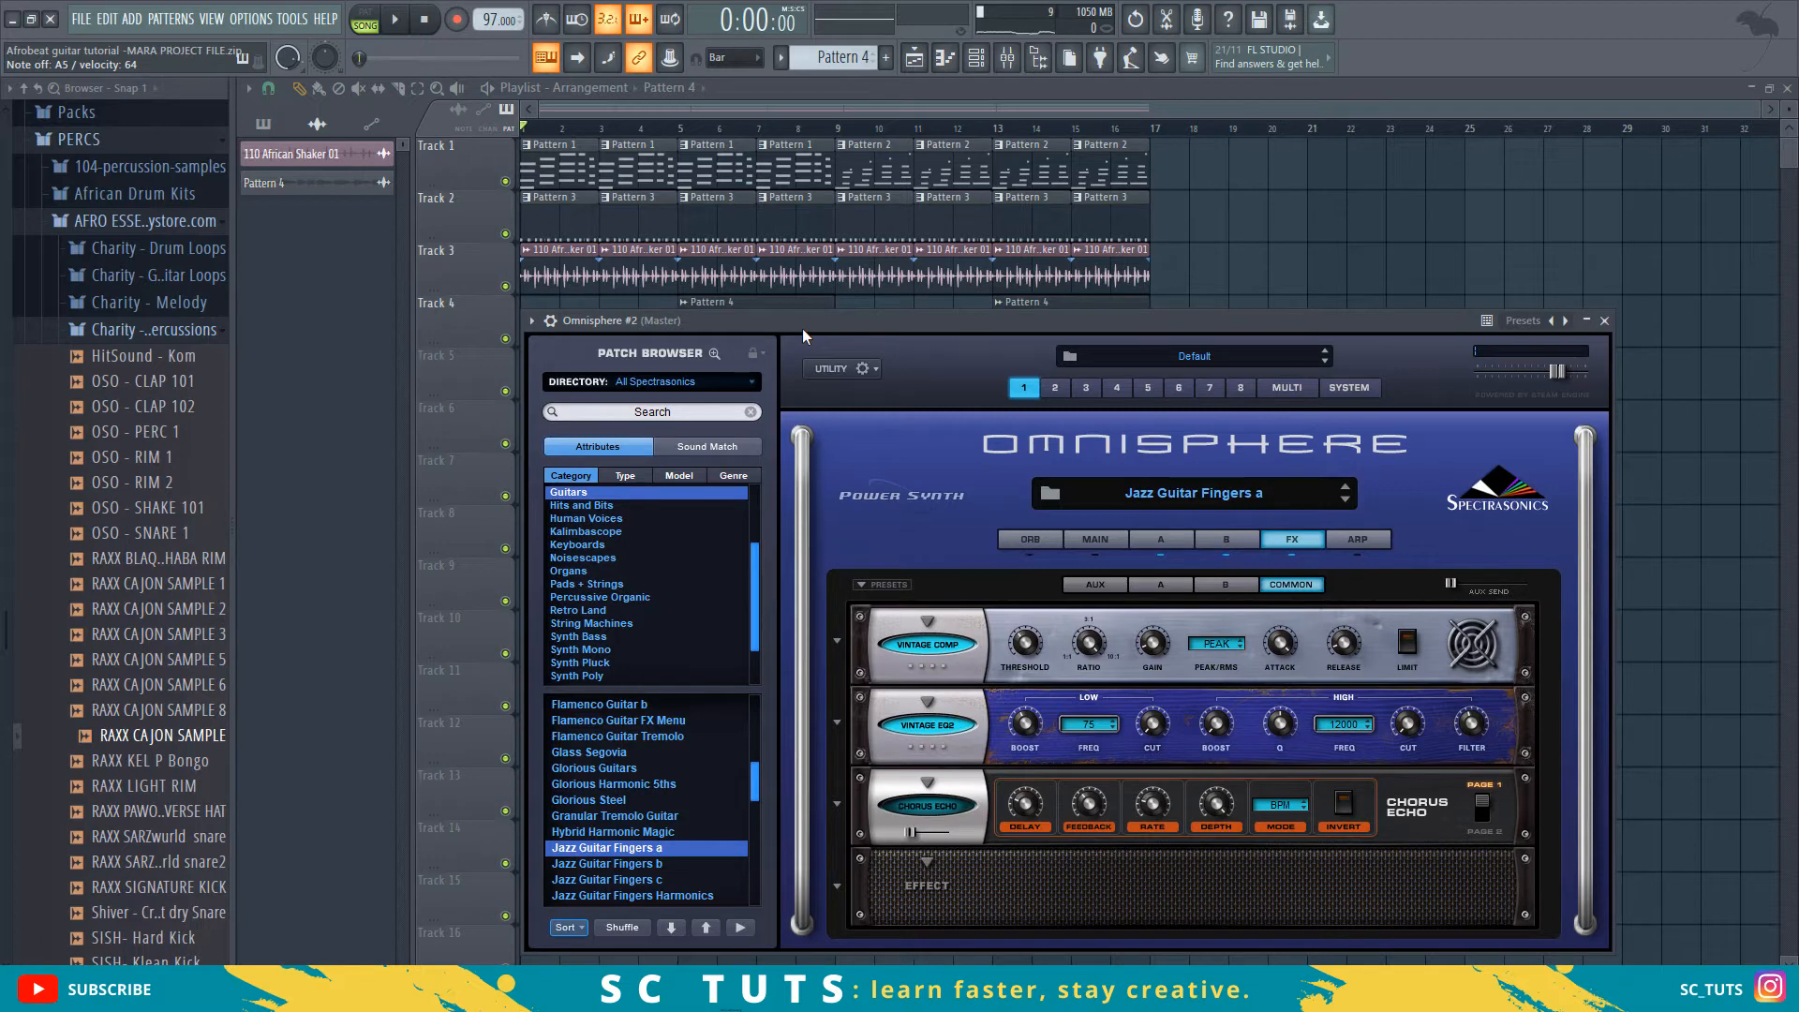
pyautogui.press('space')
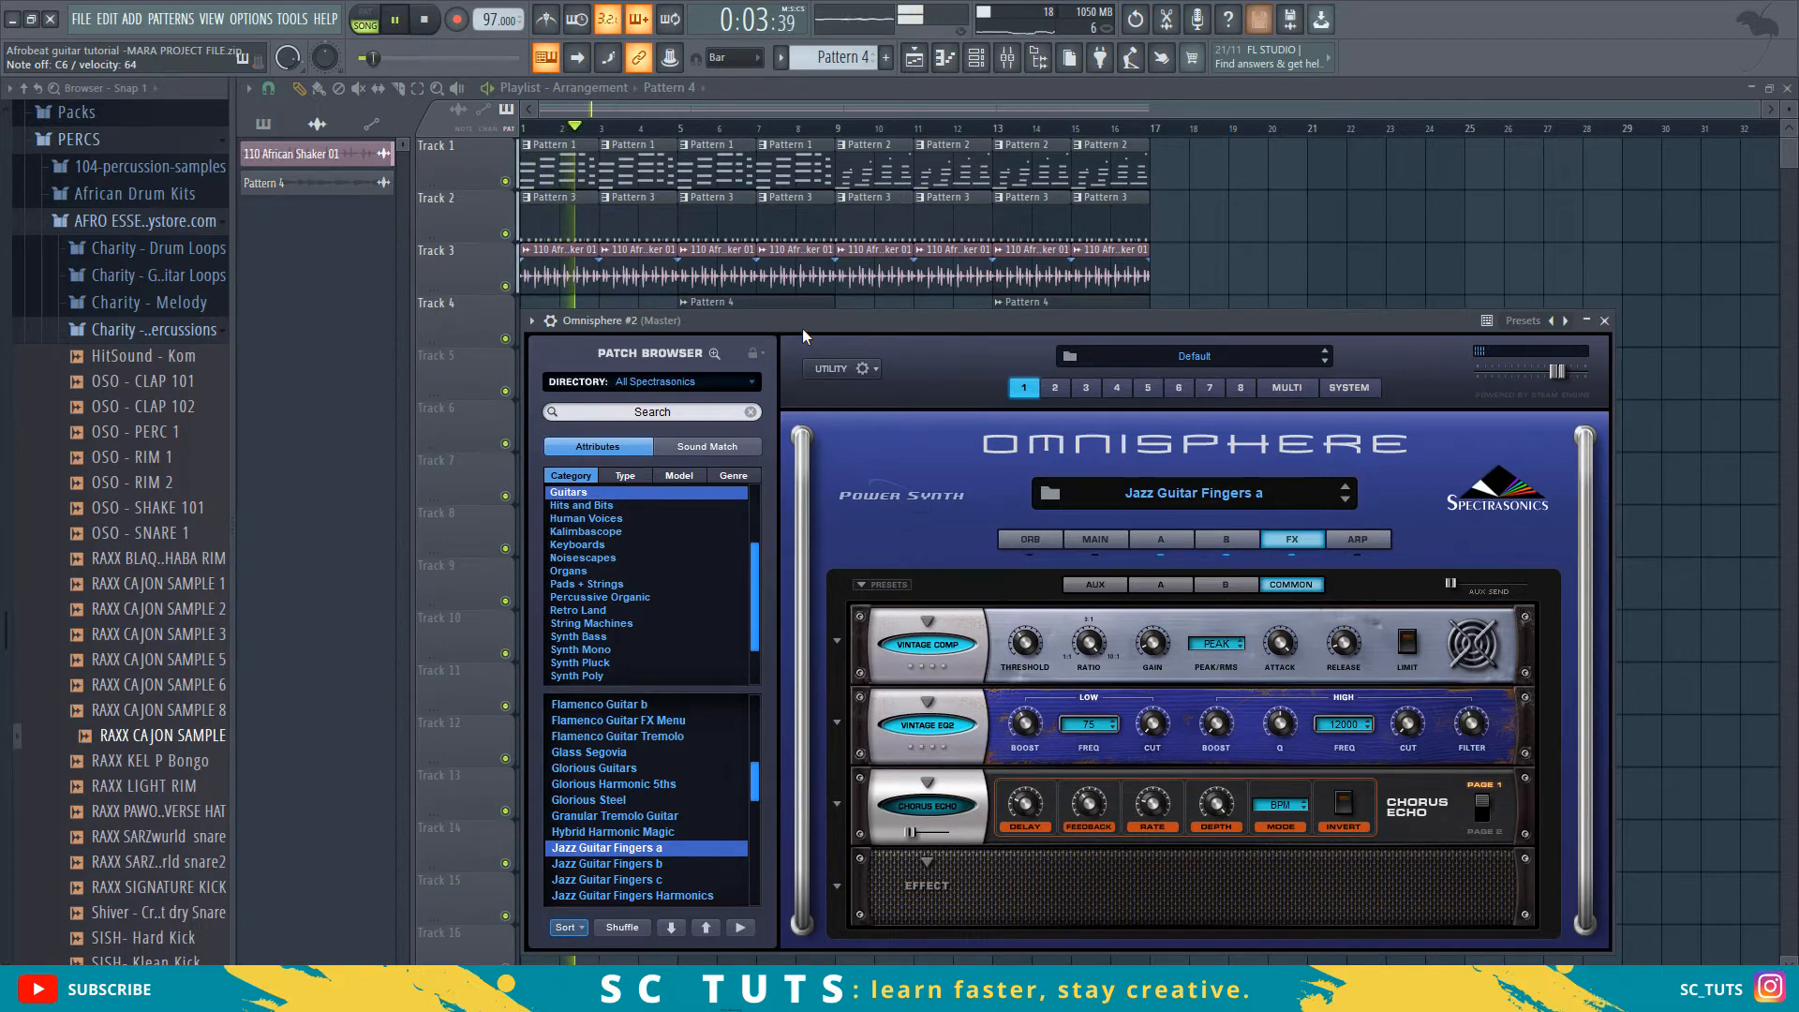
pyautogui.press('space')
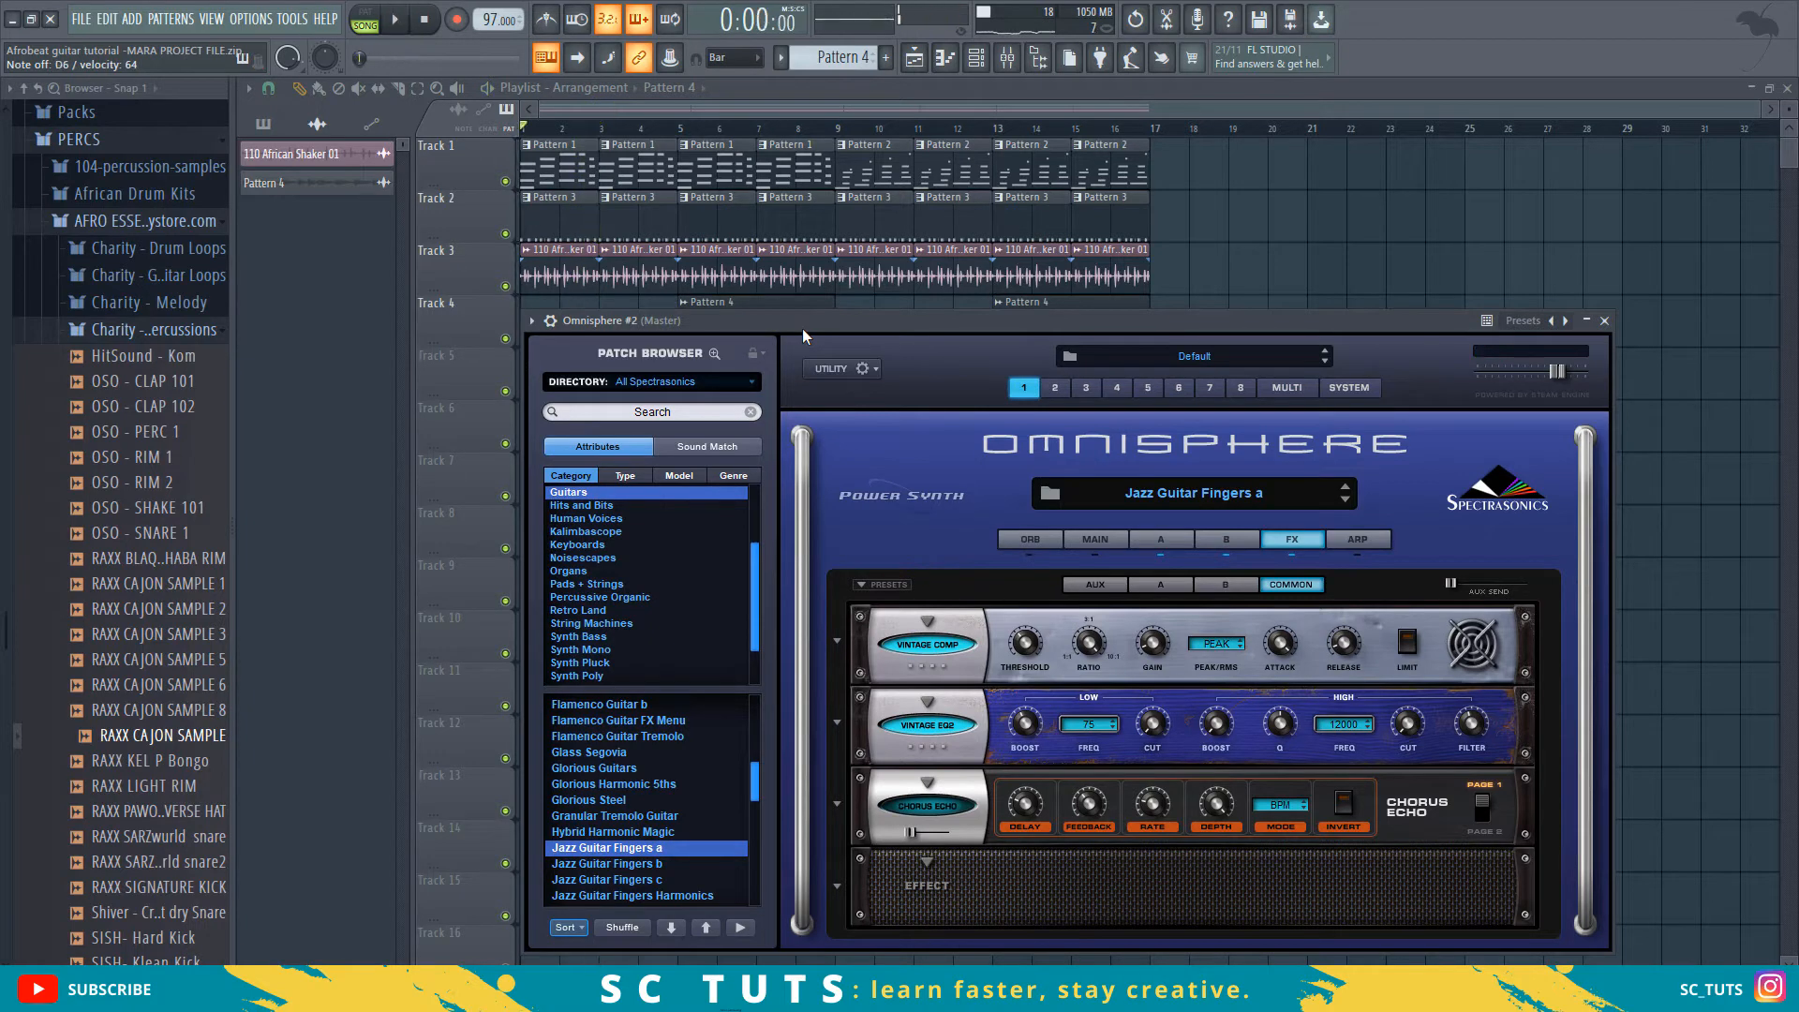
pyautogui.press('space')
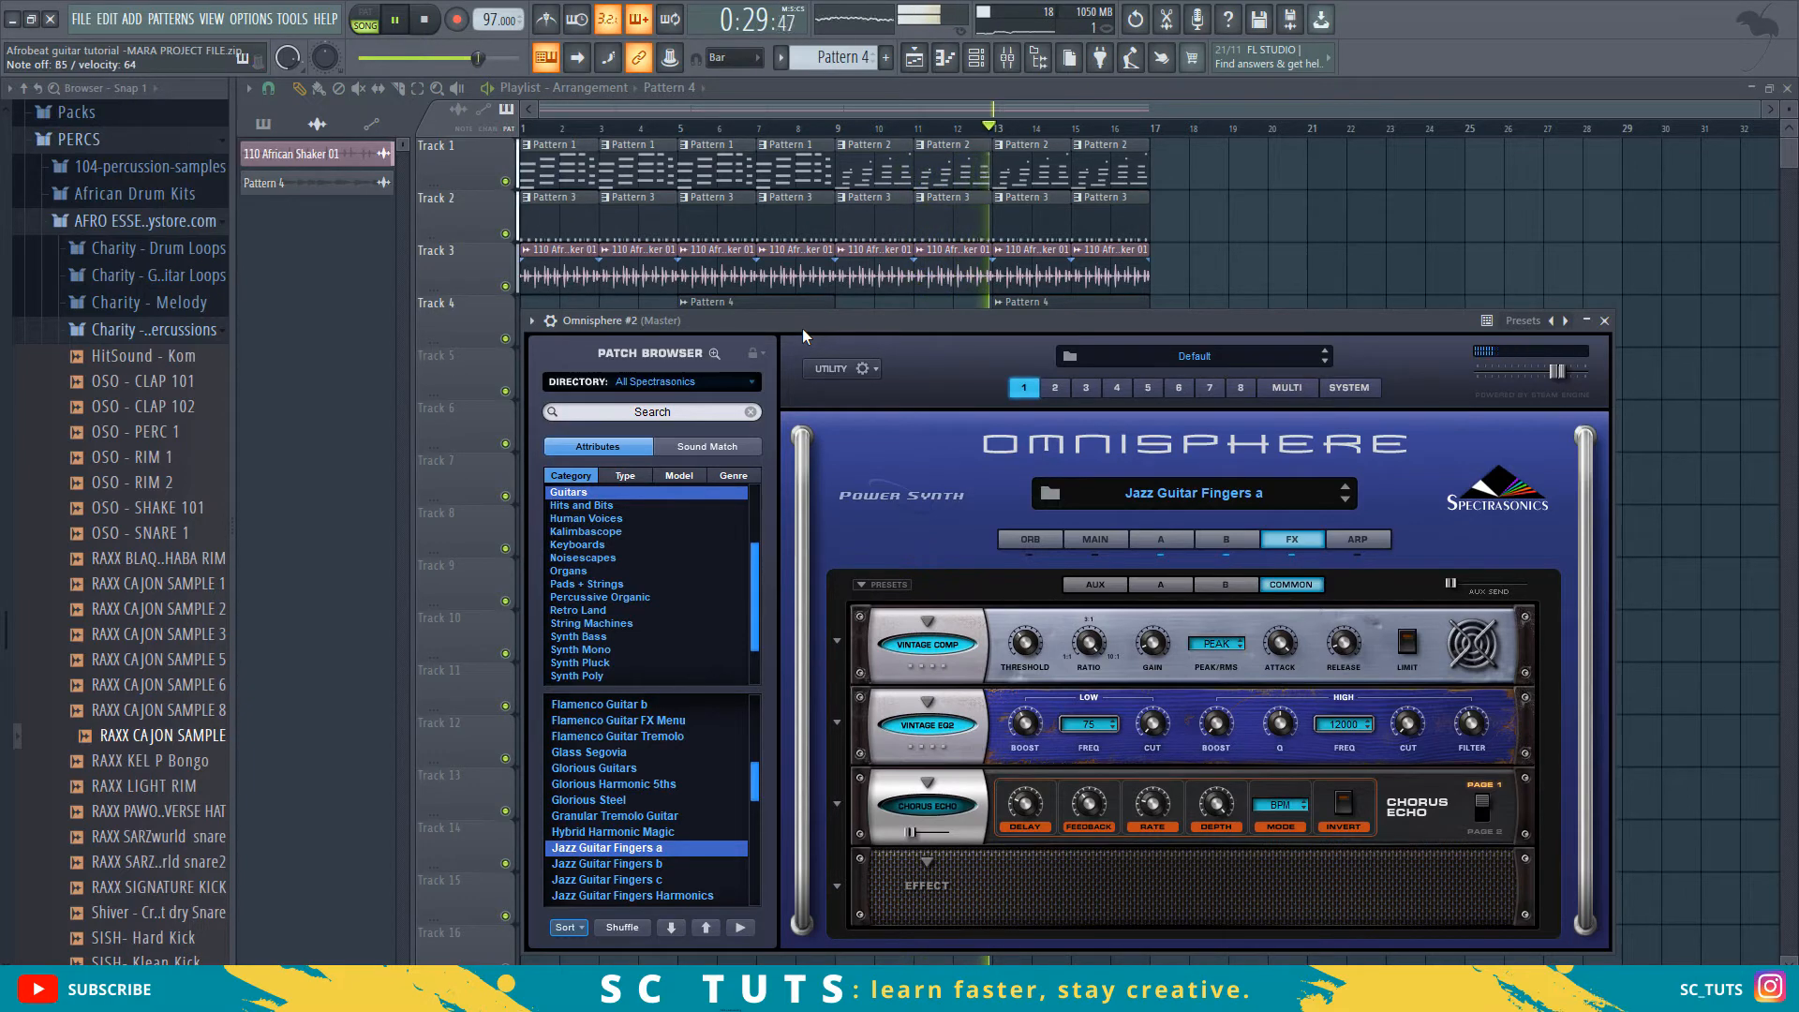
pyautogui.press('space')
# - Close the Omnisphere #2 window and create the empty Pattern 5
pyautogui.click(888, 99)
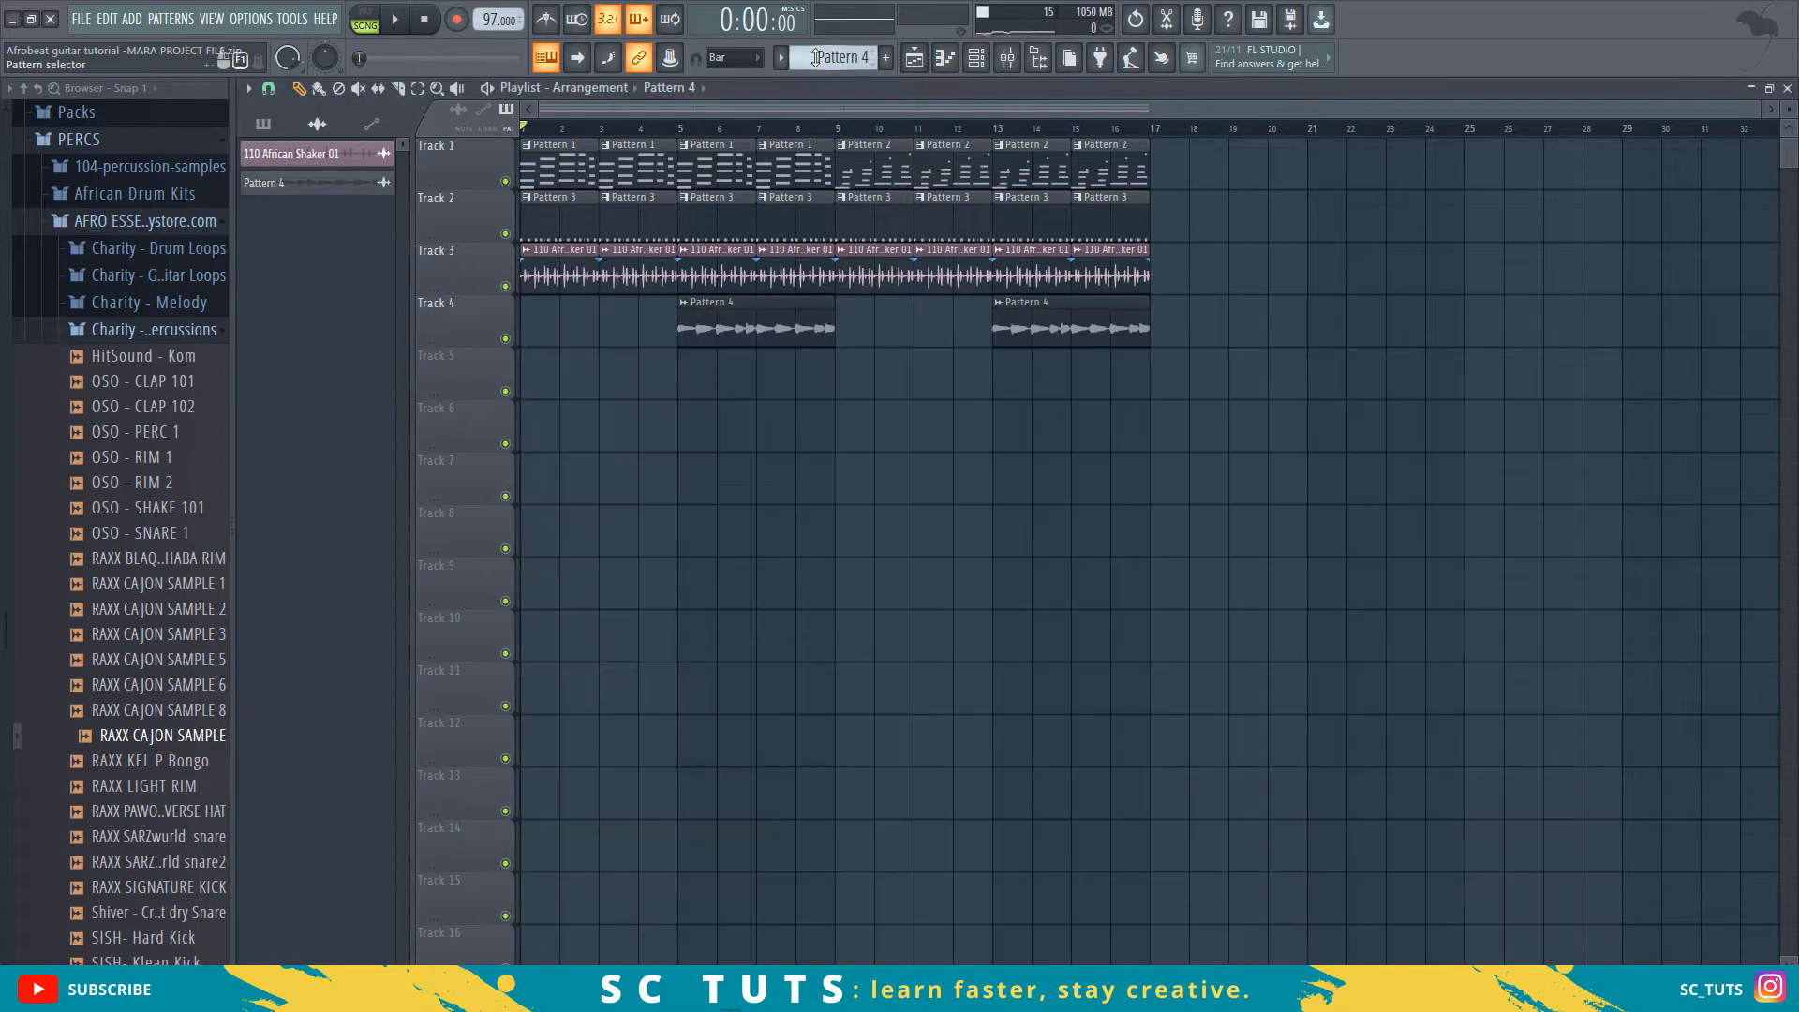
pyautogui.rightClick(825, 56)
pyautogui.click(938, 69)
pyautogui.click(756, 65)
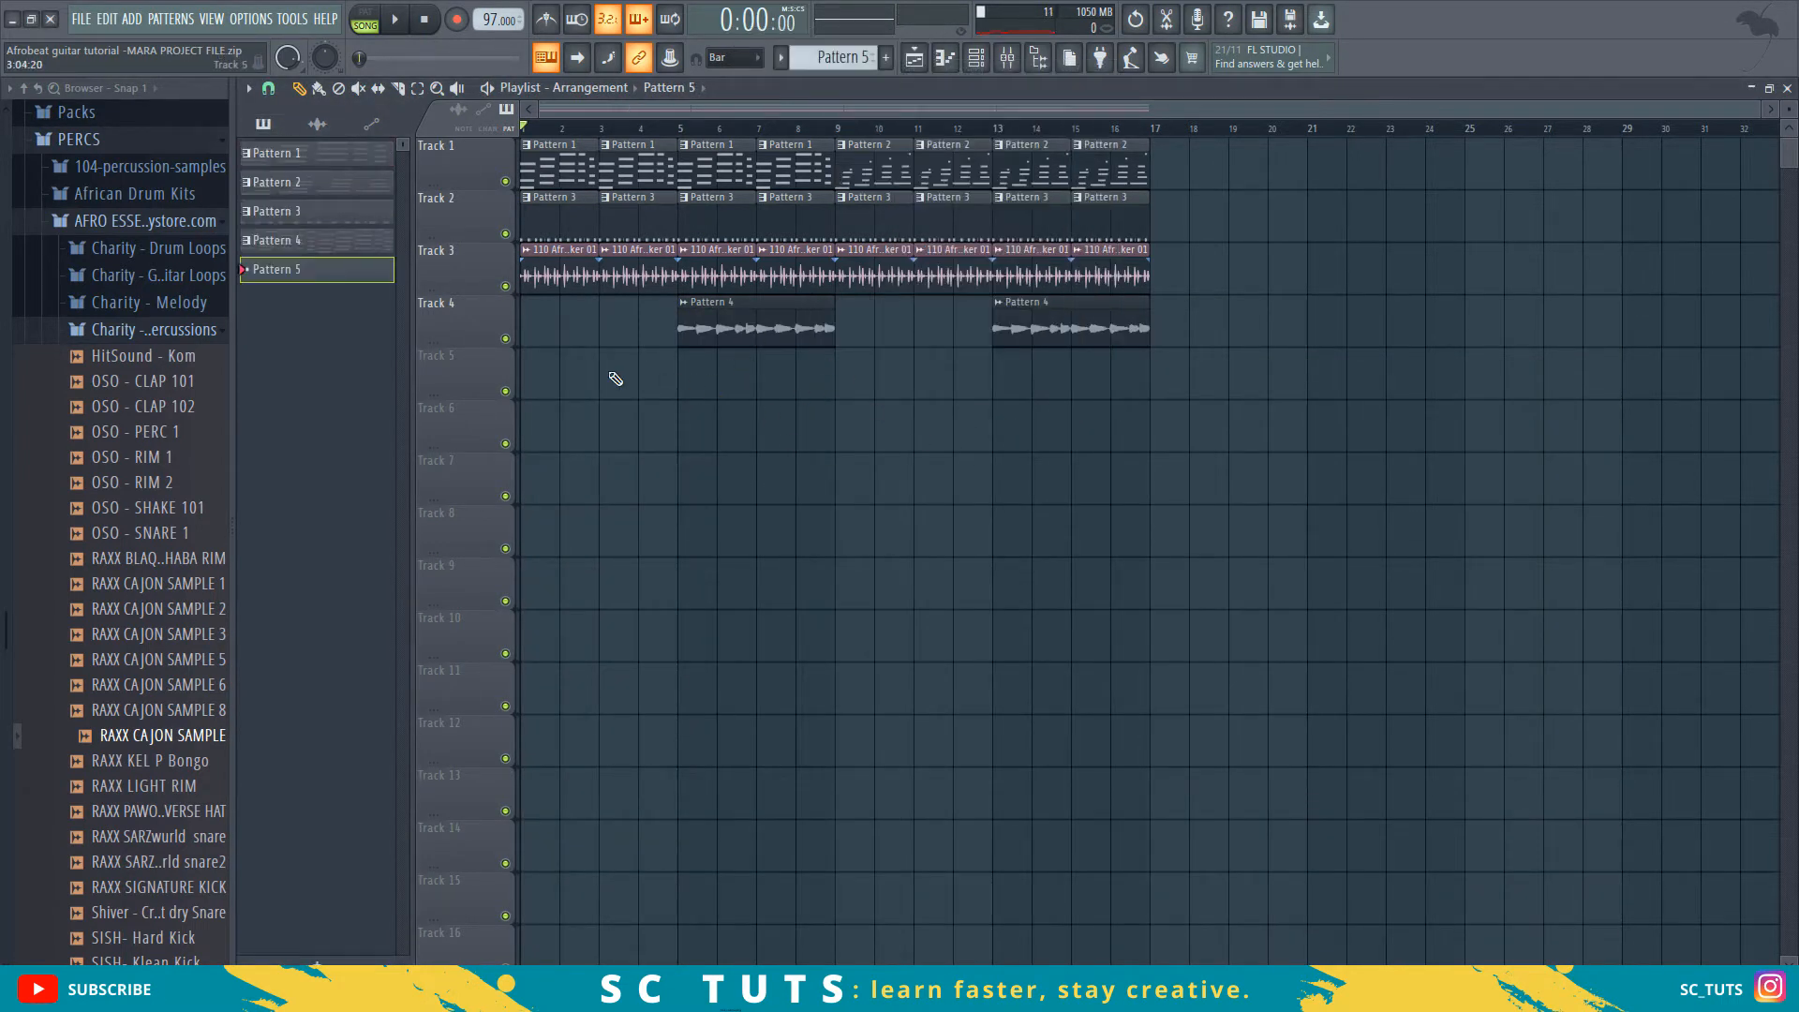
# - Place Pattern 5 on Track 5 at bar 1 and record four bars of Omnisphere #2 guitar chords into it
pyautogui.click(542, 389)
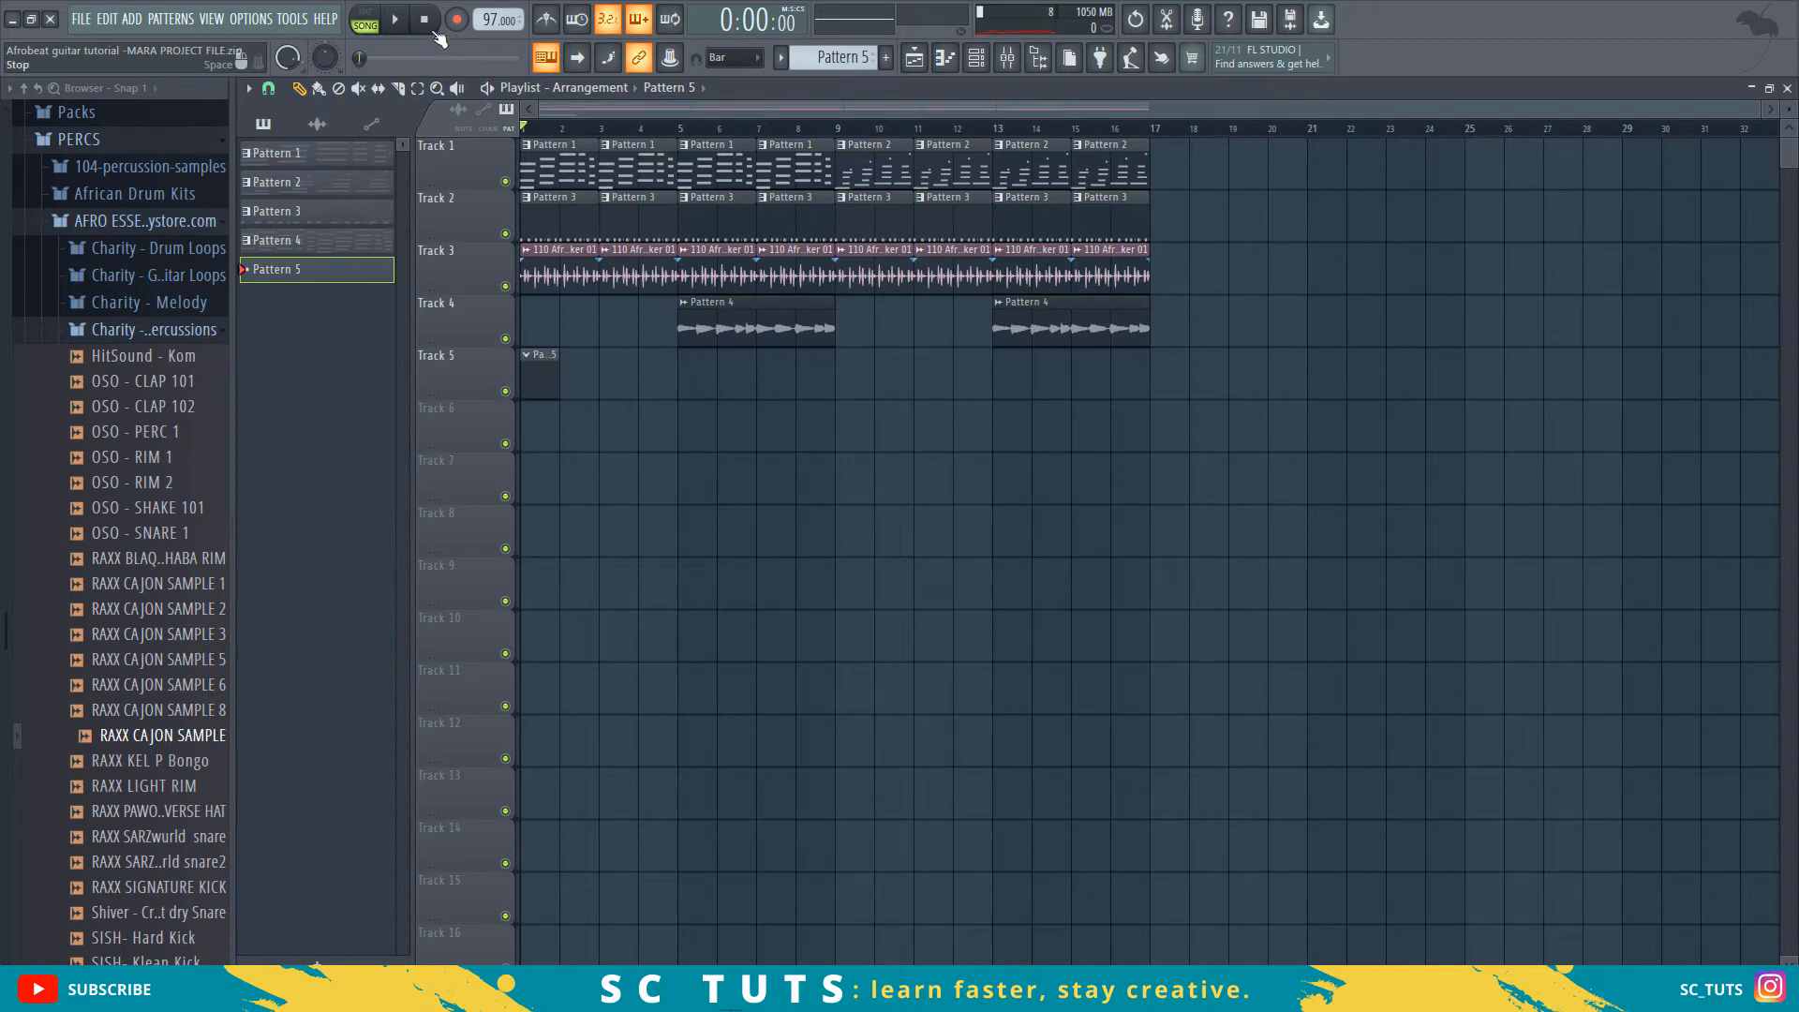
pyautogui.click(394, 21)
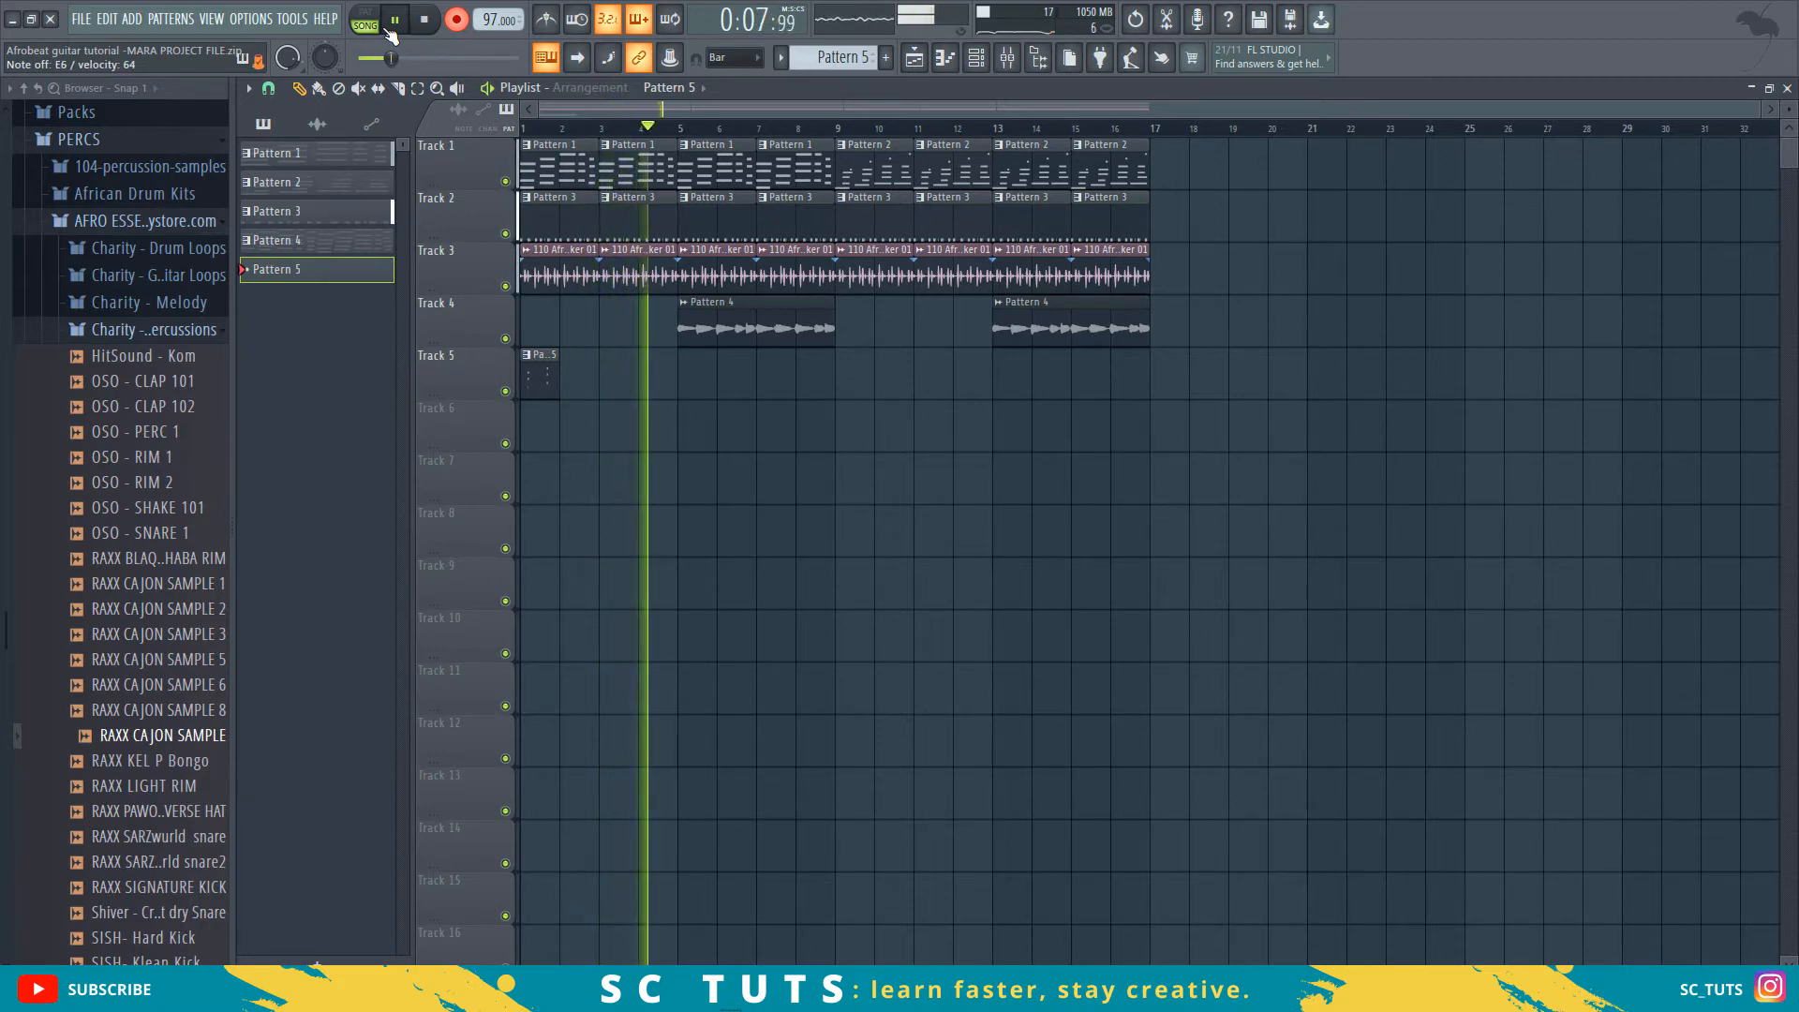
pyautogui.press('space')
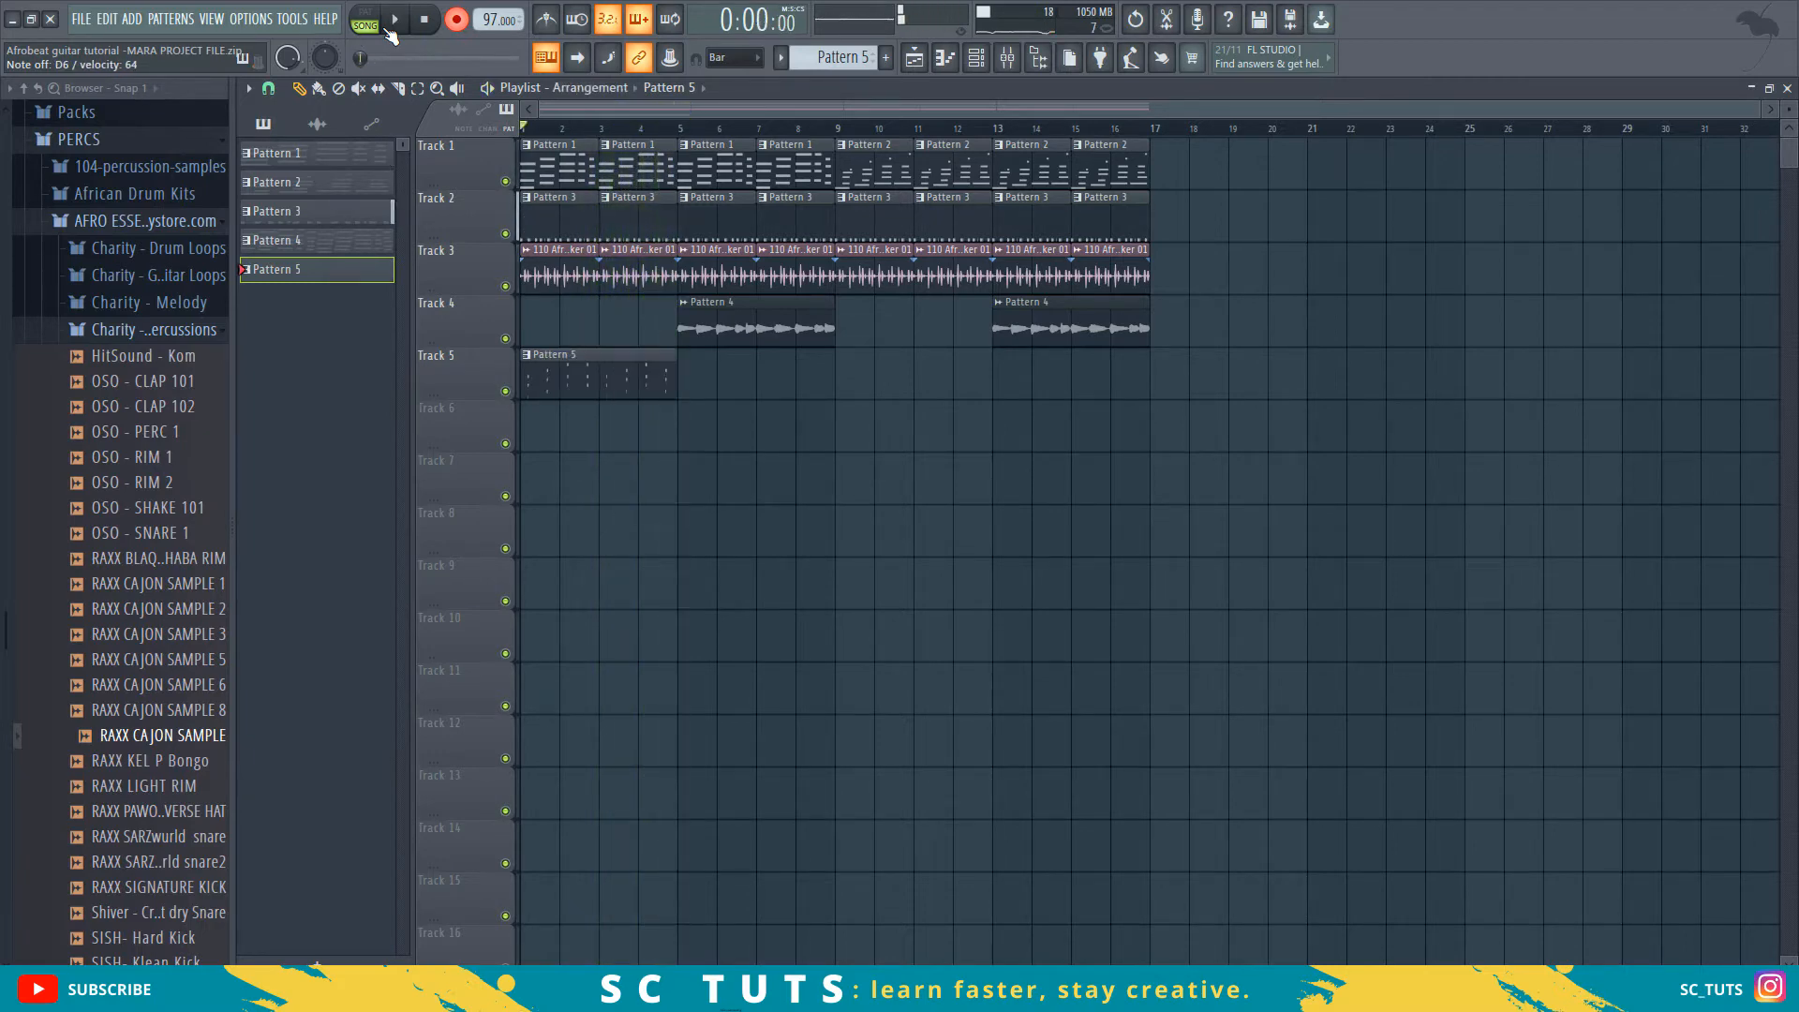
# - Open Pattern 5's Omnisphere #2 notes in the piano roll and quantize the recorded chords to the grid
pyautogui.doubleClick(550, 367)
pyautogui.moveTo(814, 123); pyautogui.dragTo(815, 138)
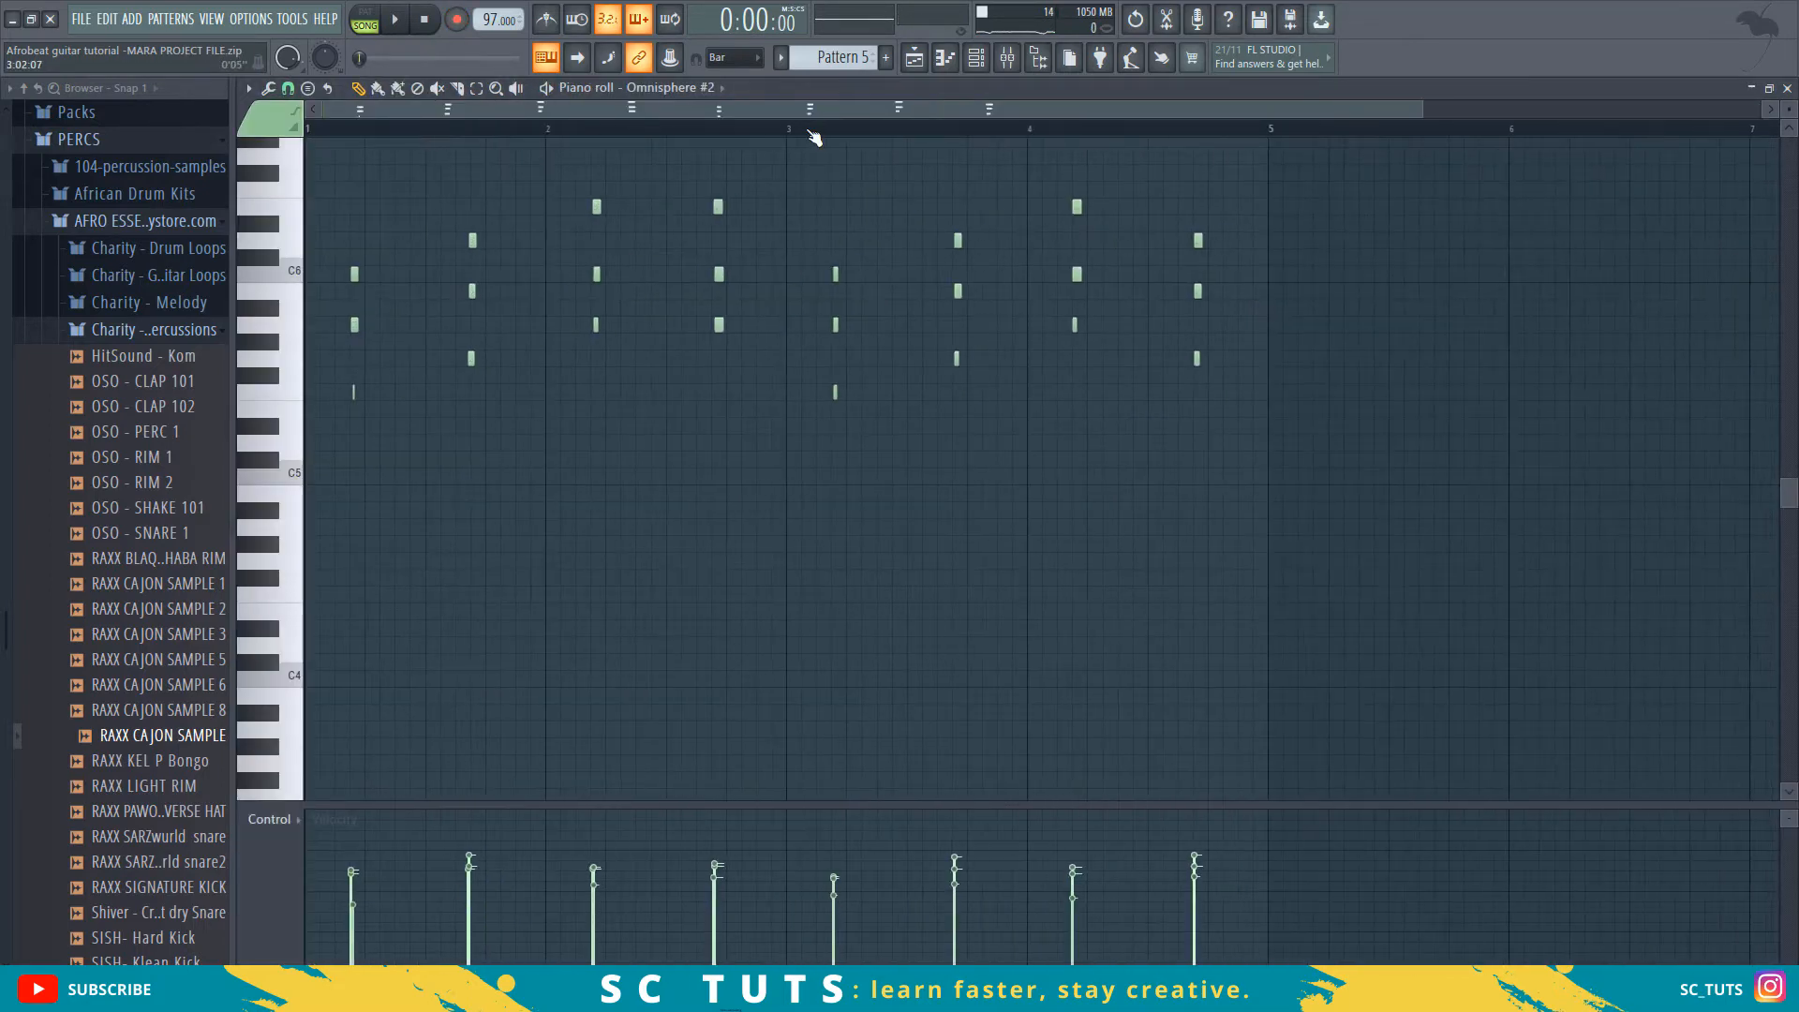
pyautogui.scroll(3, 984, 201)
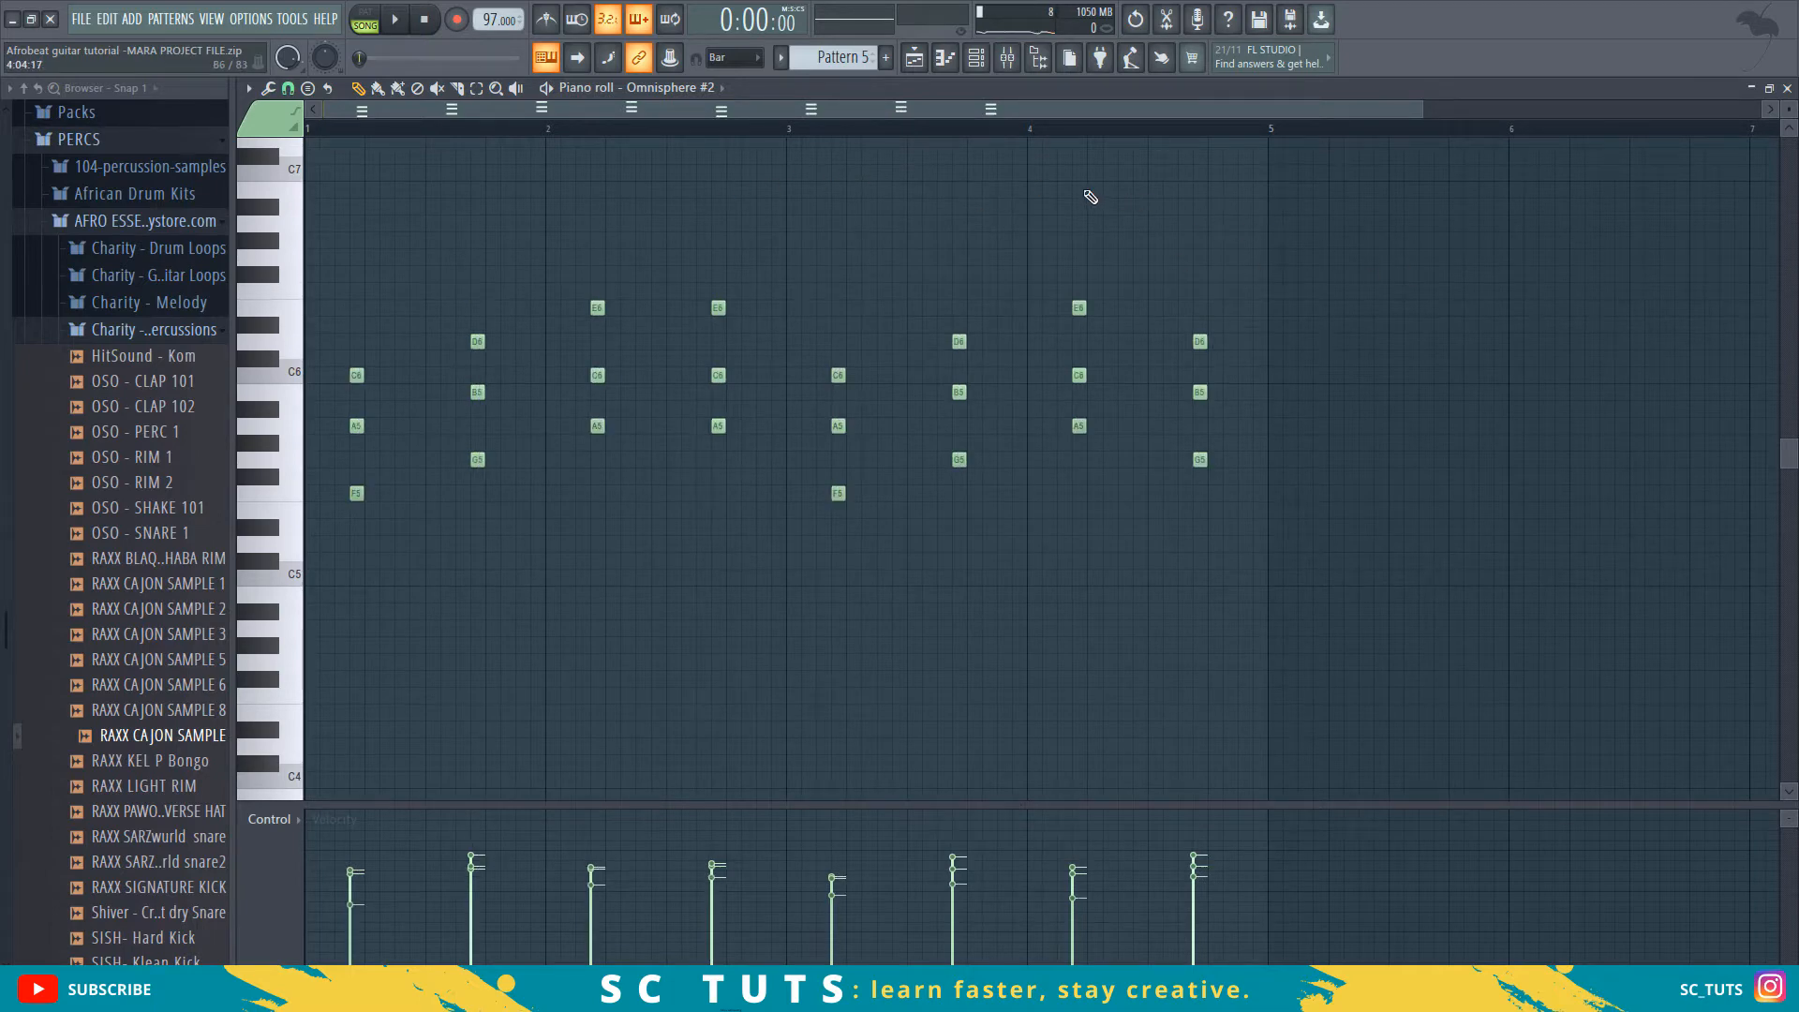
# - Select all the chord notes of Pattern 5, shorten them to a length of 0:00:12, and audition the result
pyautogui.press('space')
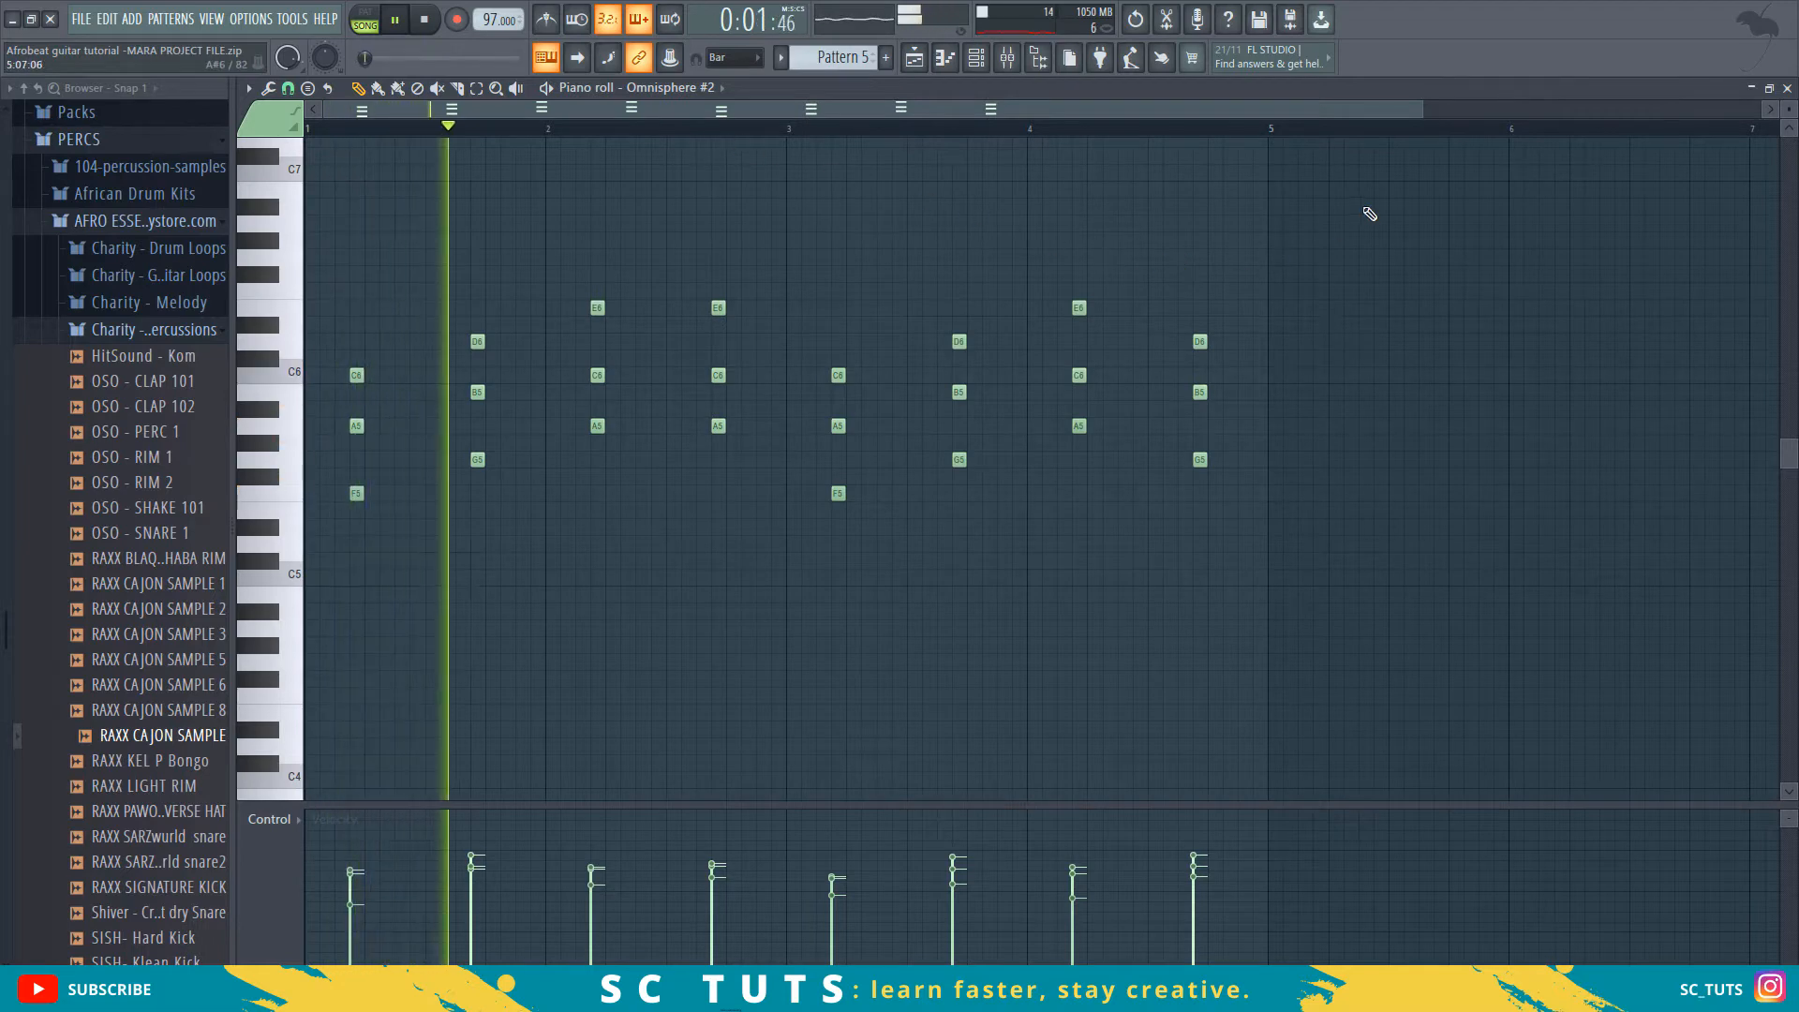
pyautogui.moveTo(1364, 200); pyautogui.dragTo(264, 532)
pyautogui.press('space')
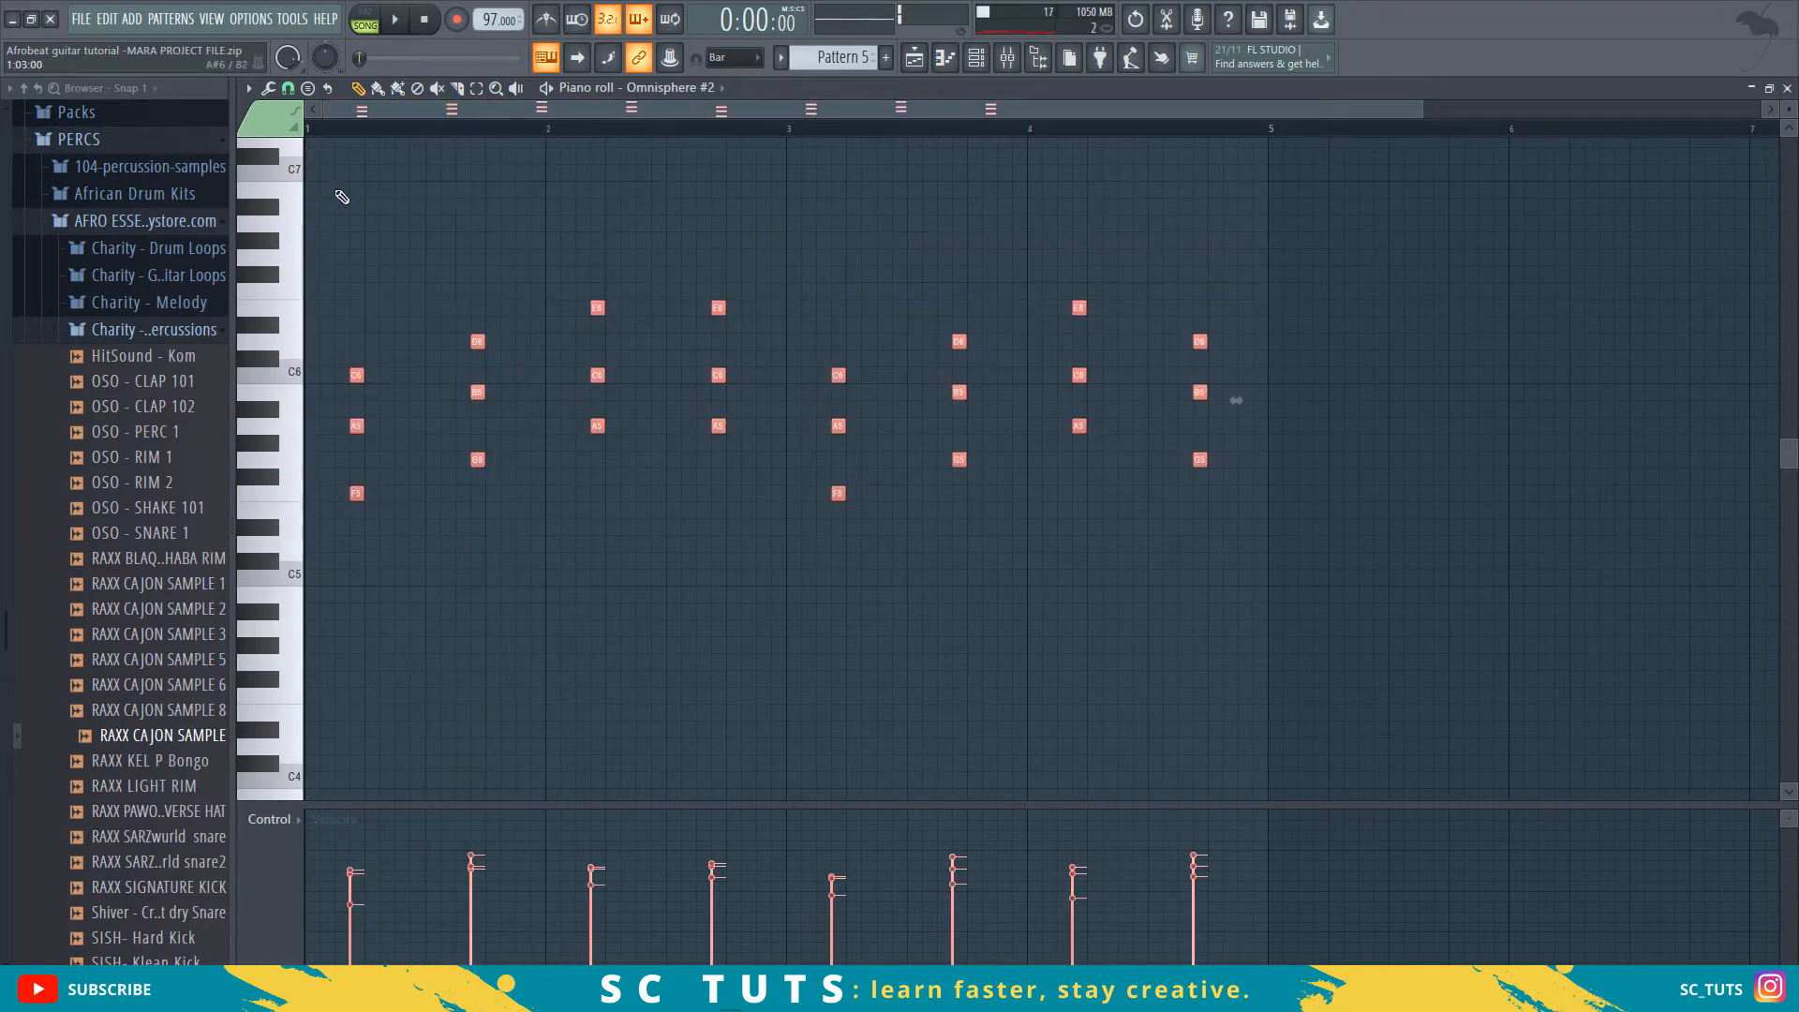
pyautogui.click(289, 89)
pyautogui.click(316, 219)
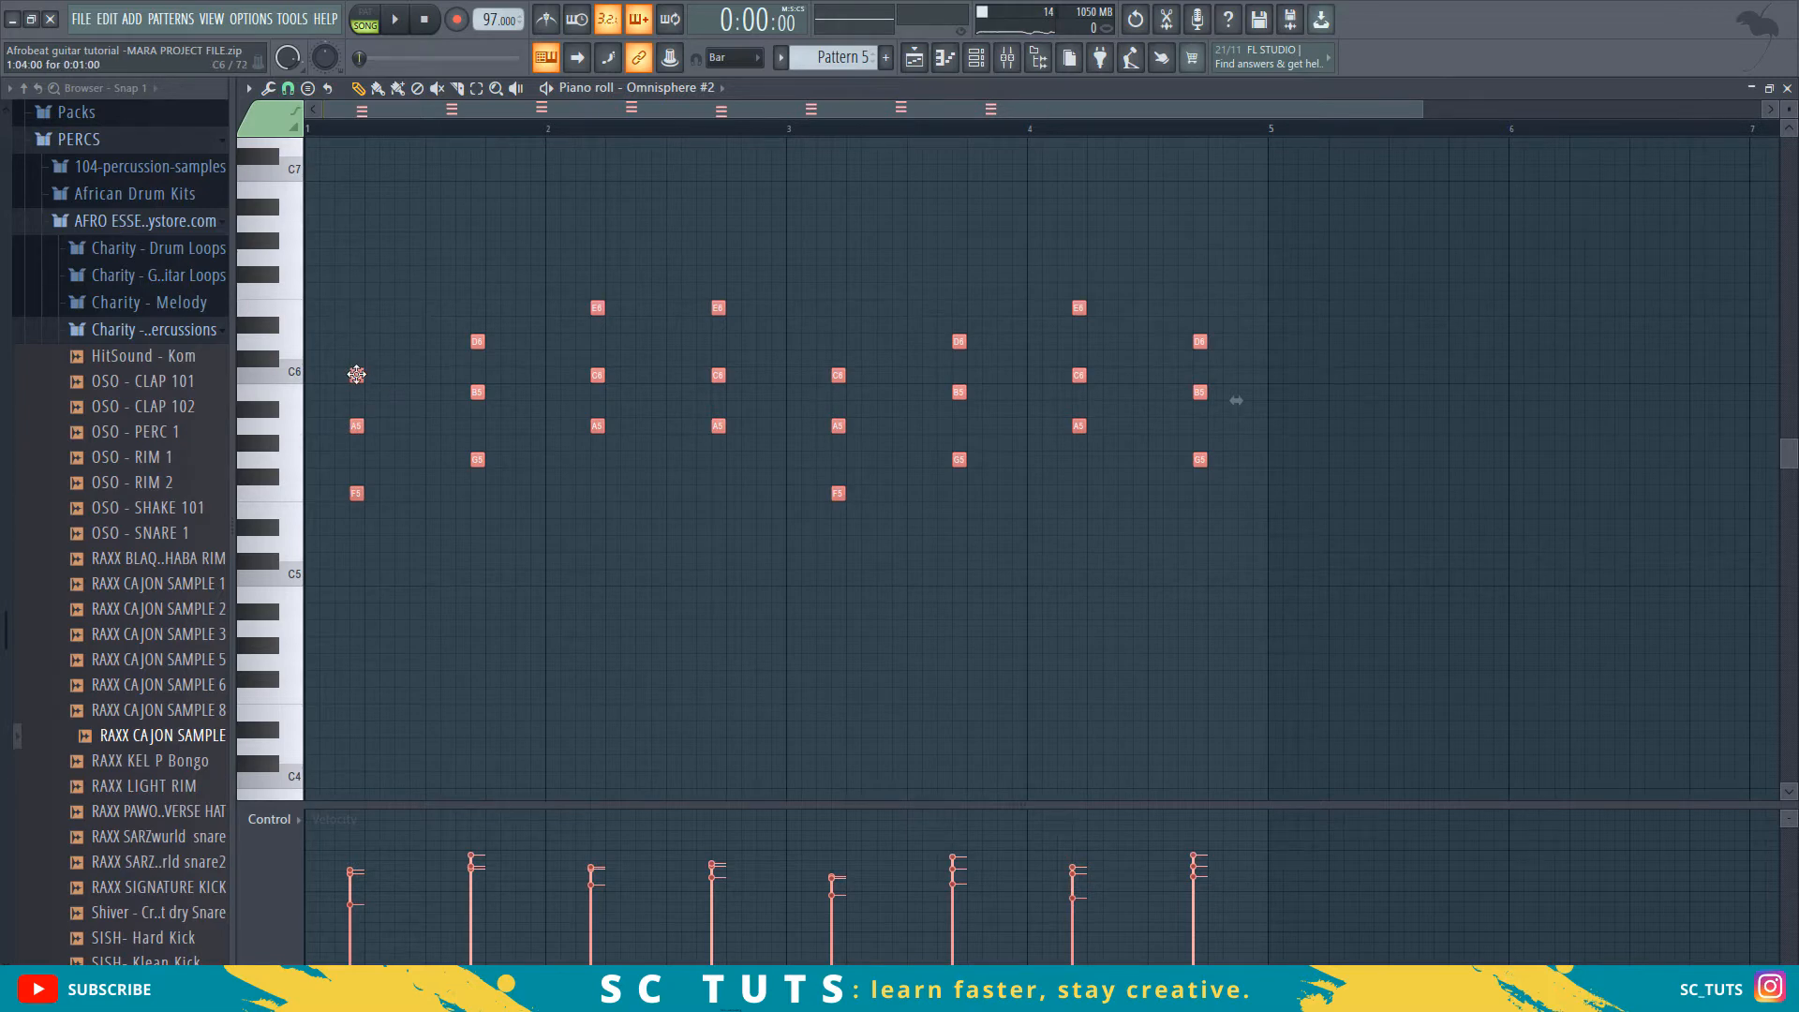
pyautogui.moveTo(361, 371); pyautogui.dragTo(354, 367)
pyautogui.press('space')
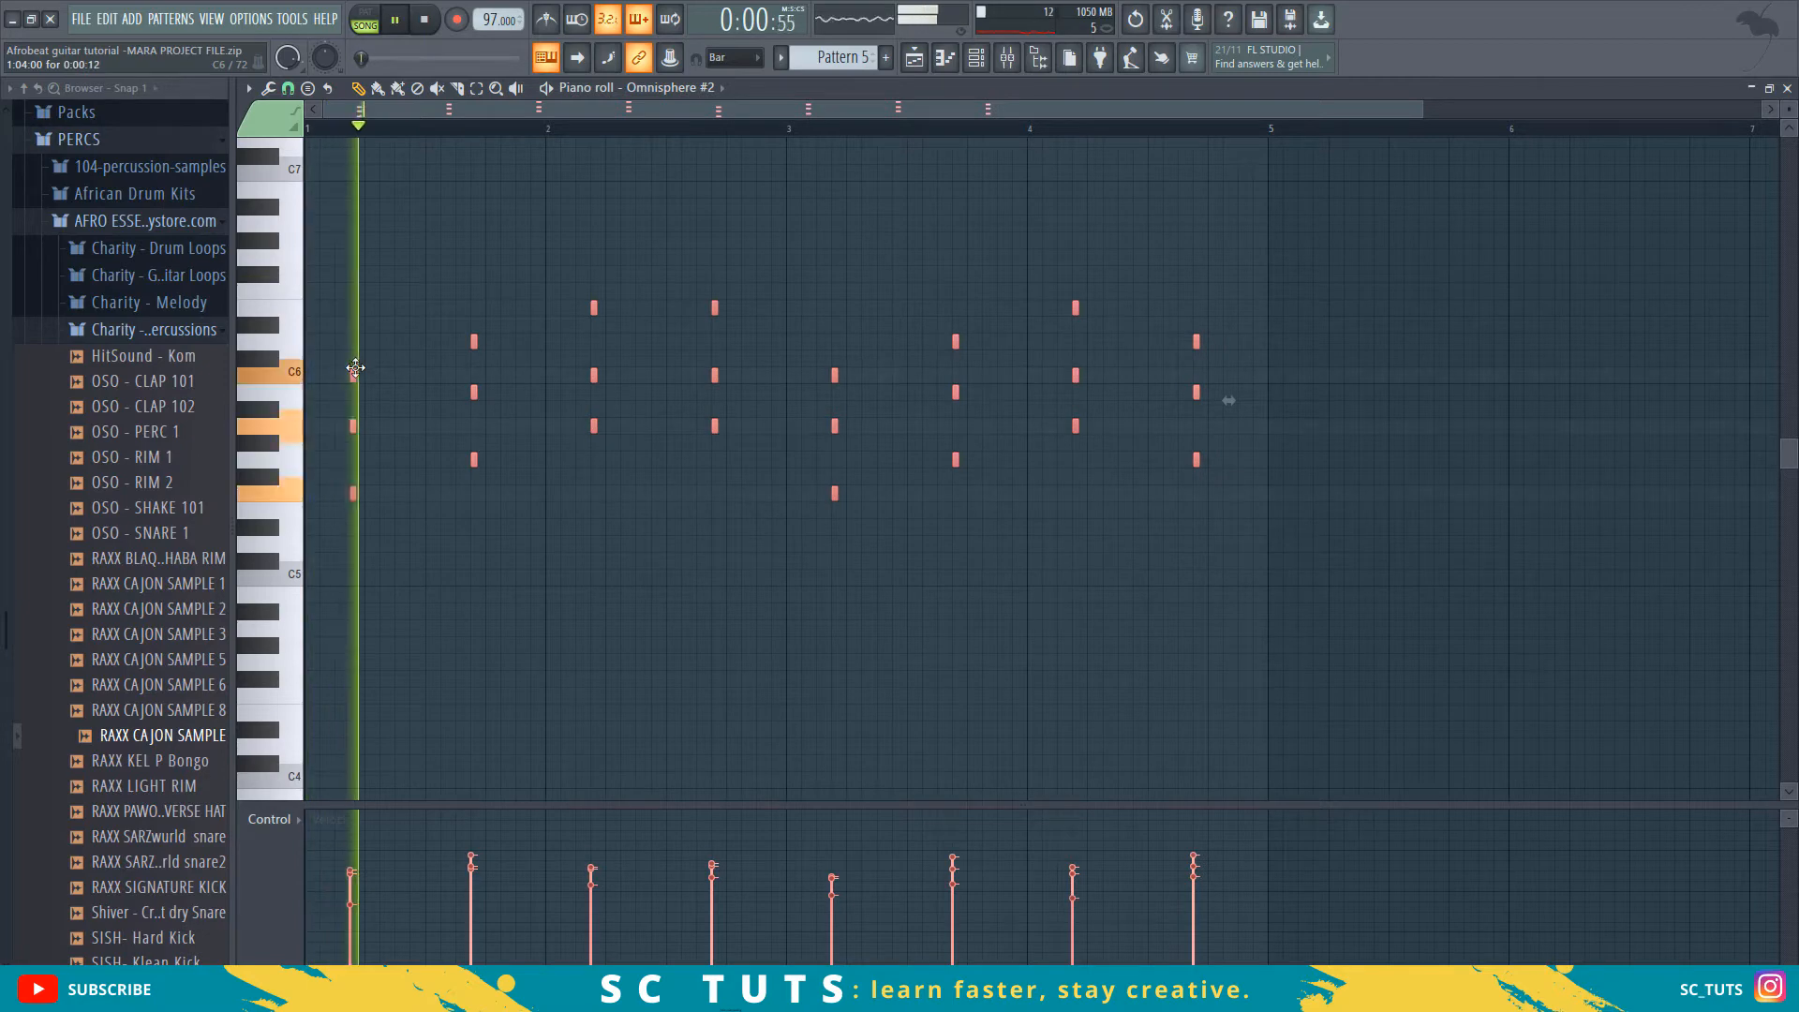
pyautogui.press('space')
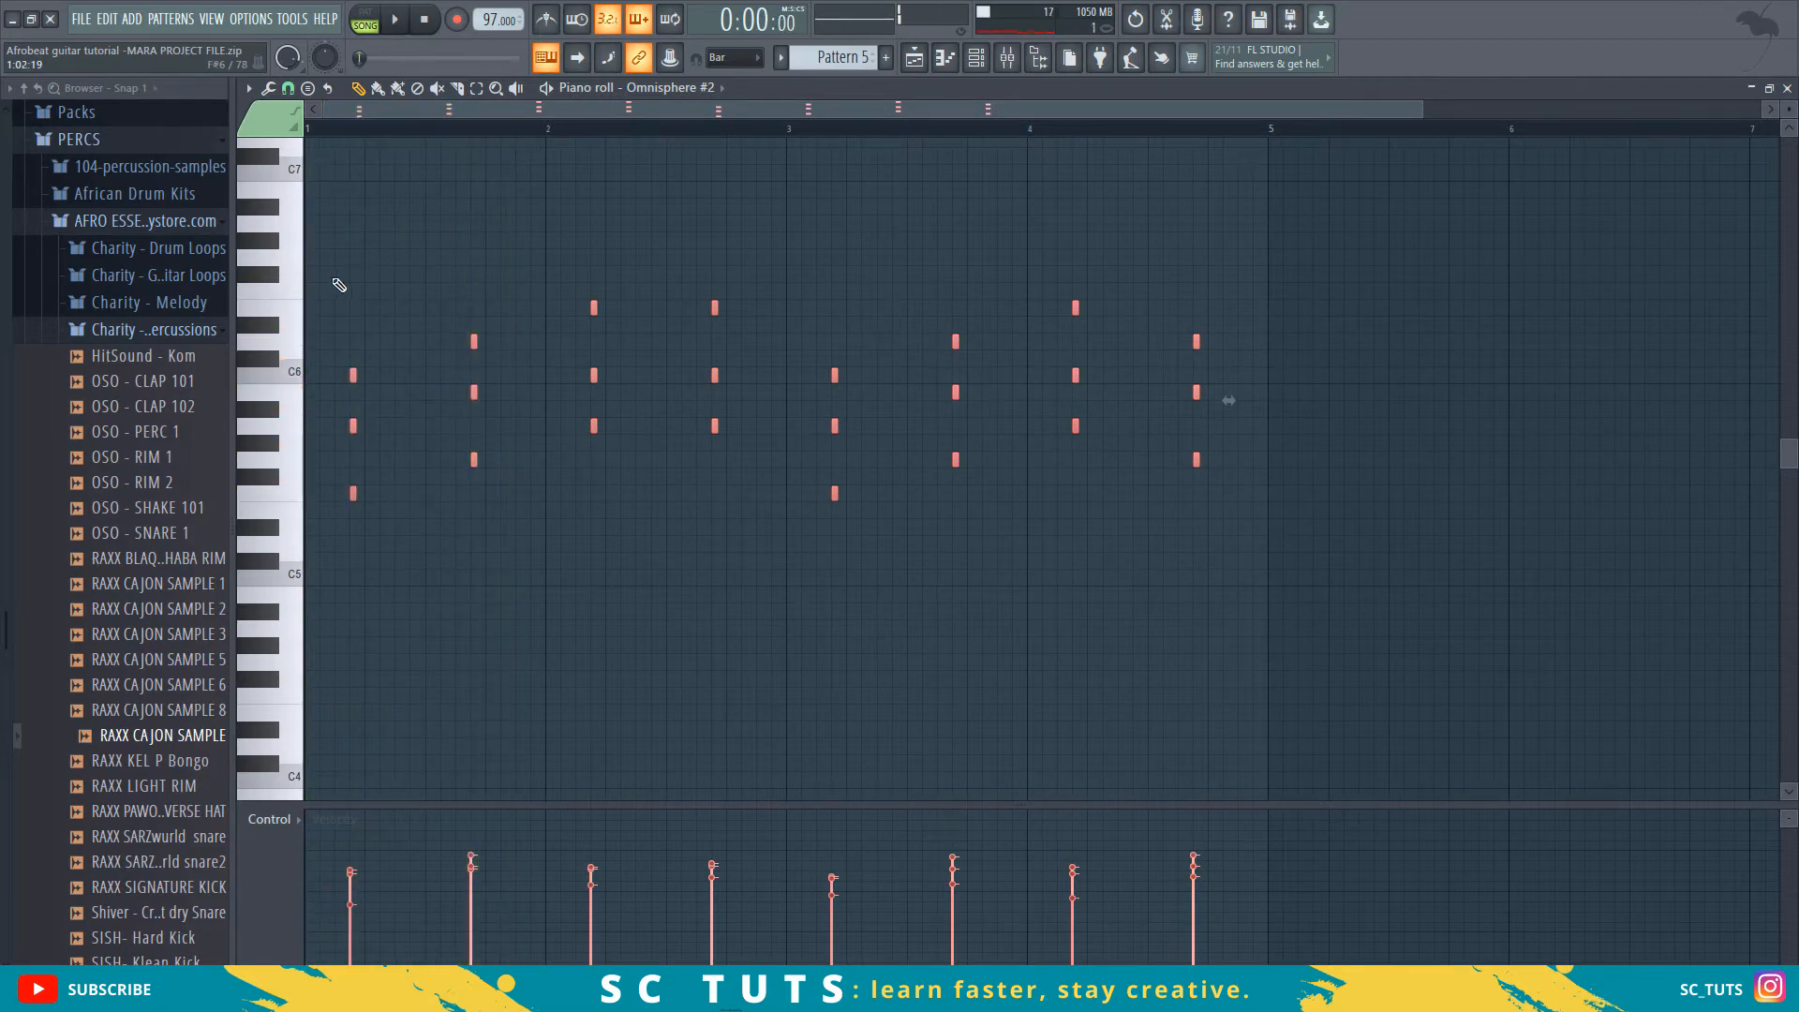
# - Strum all selected Pattern 5 chords from the lowest note upward with the strumizer, previewing them during playback
pyautogui.scroll(5, 328, 136)
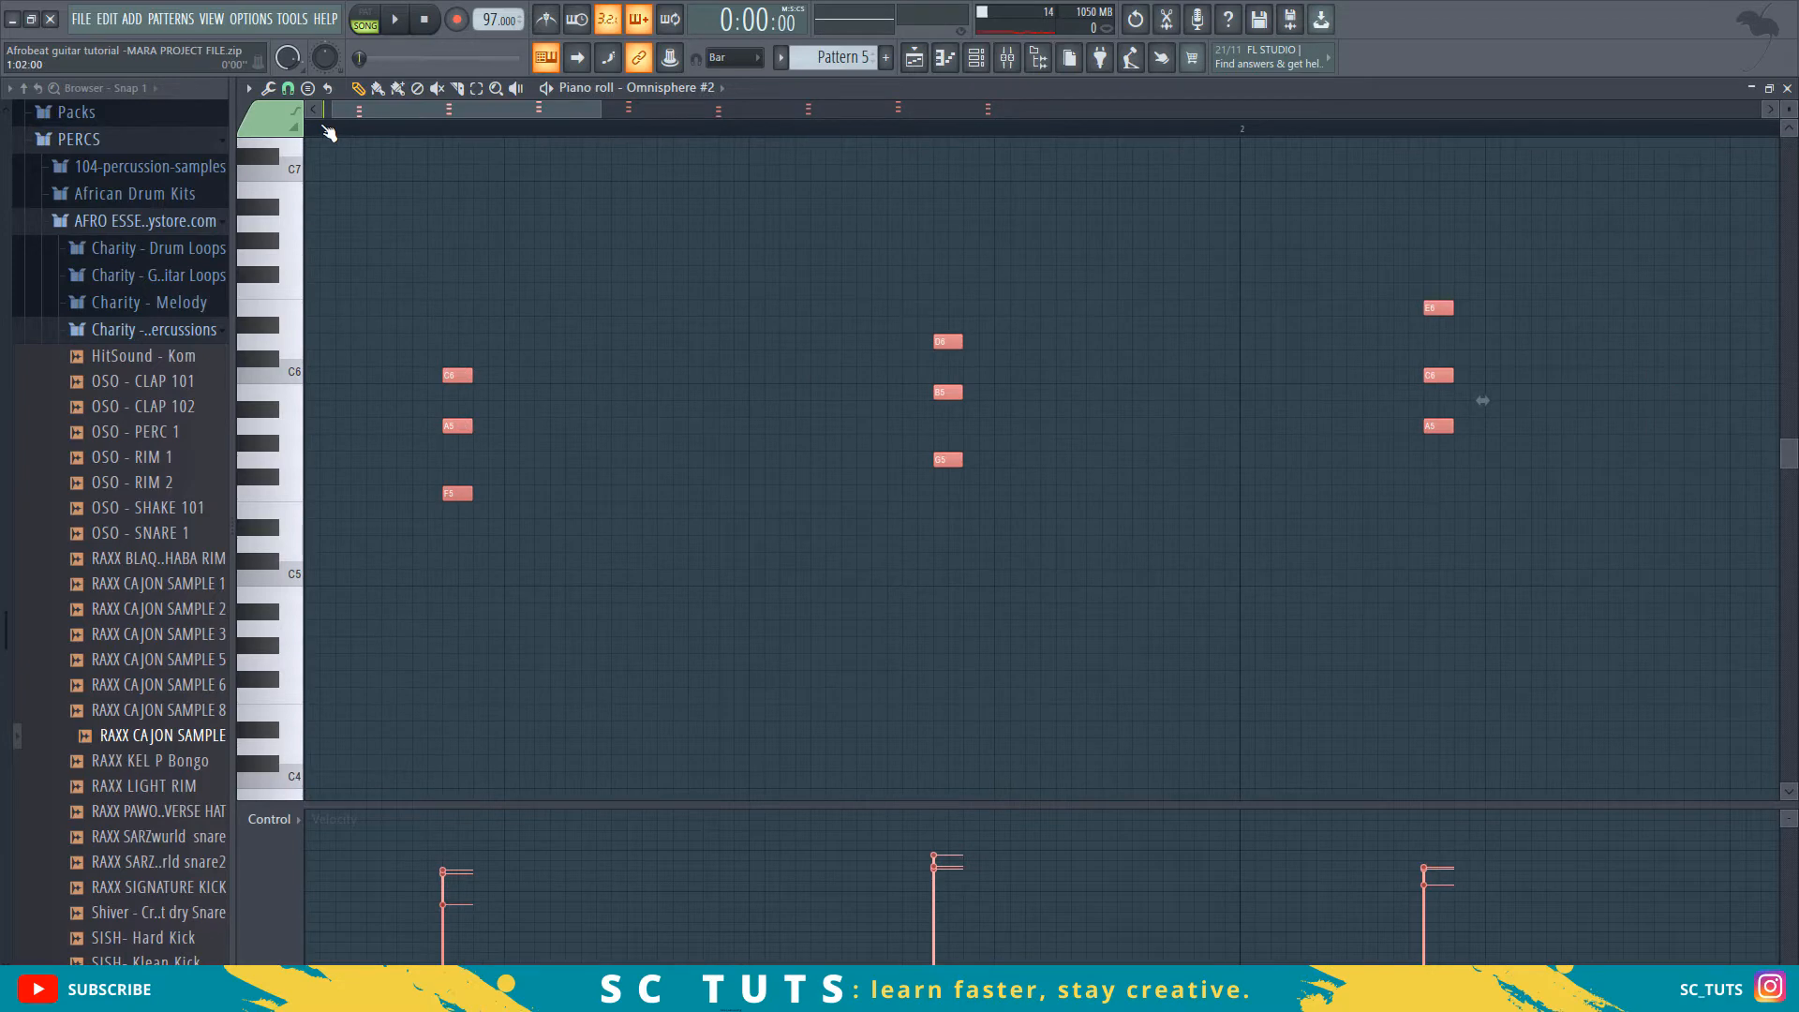
pyautogui.hotkey('alt', 's')
pyautogui.press('space')
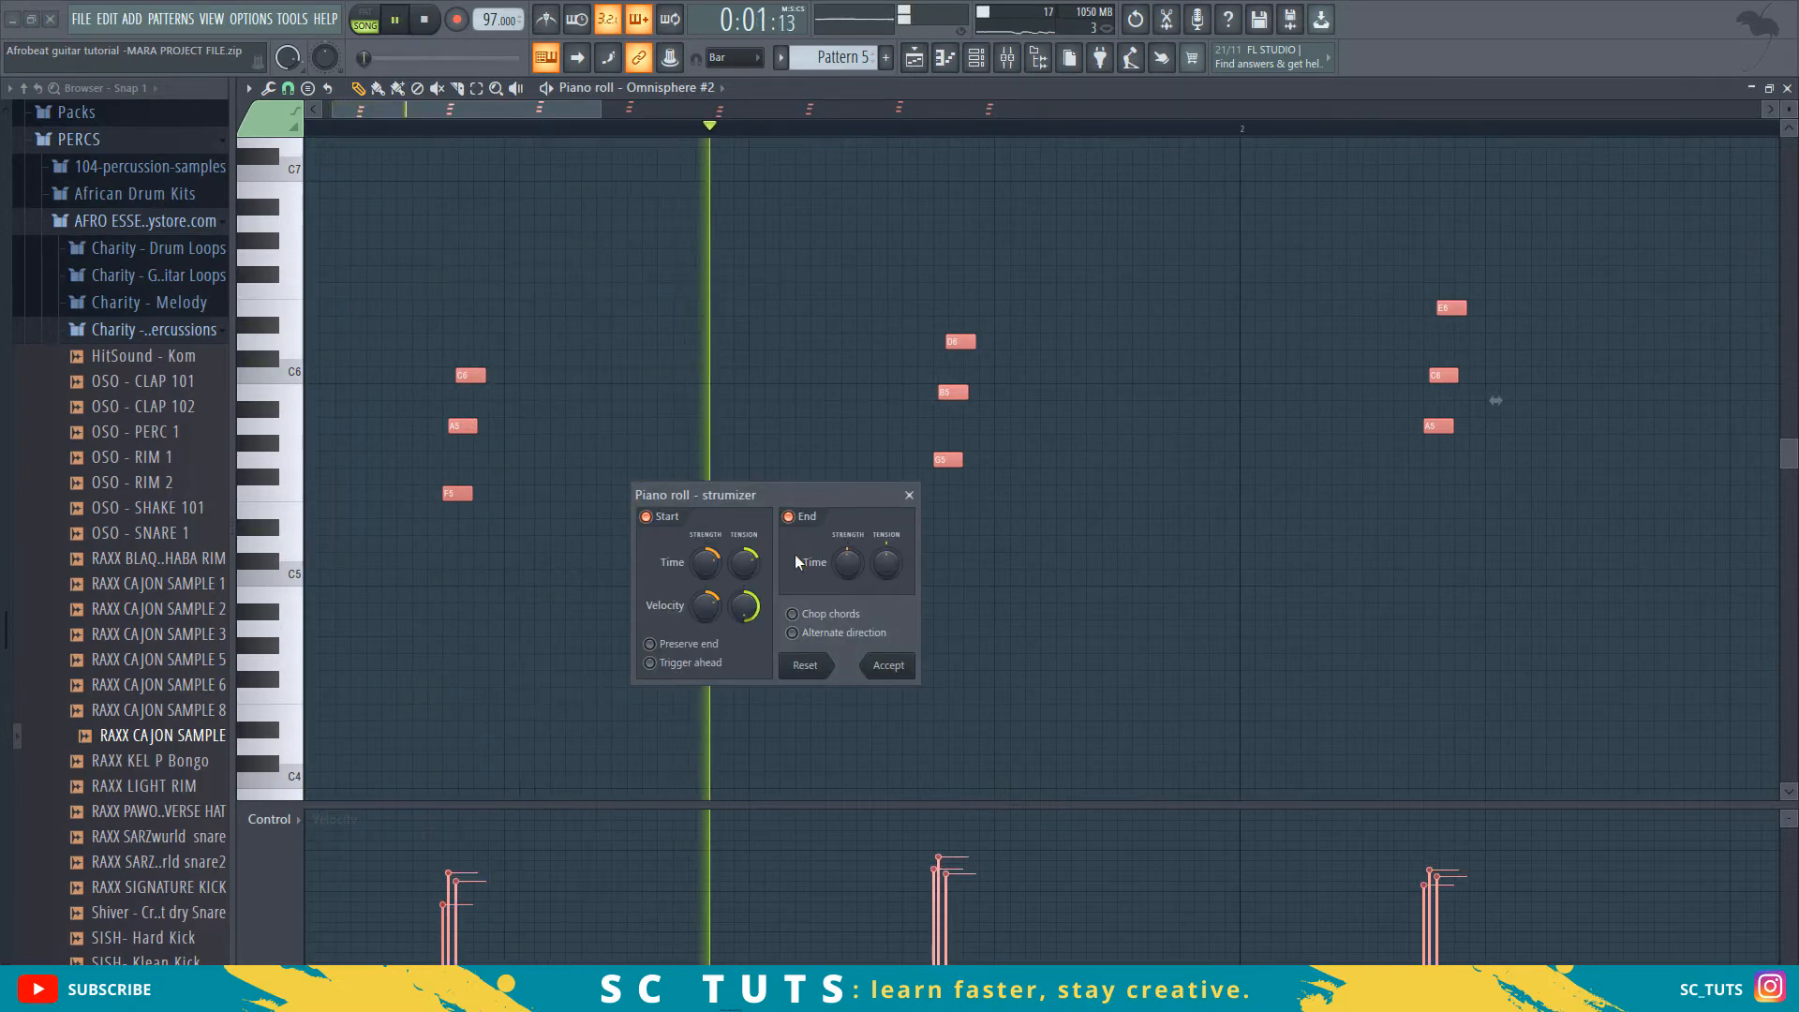
pyautogui.click(905, 662)
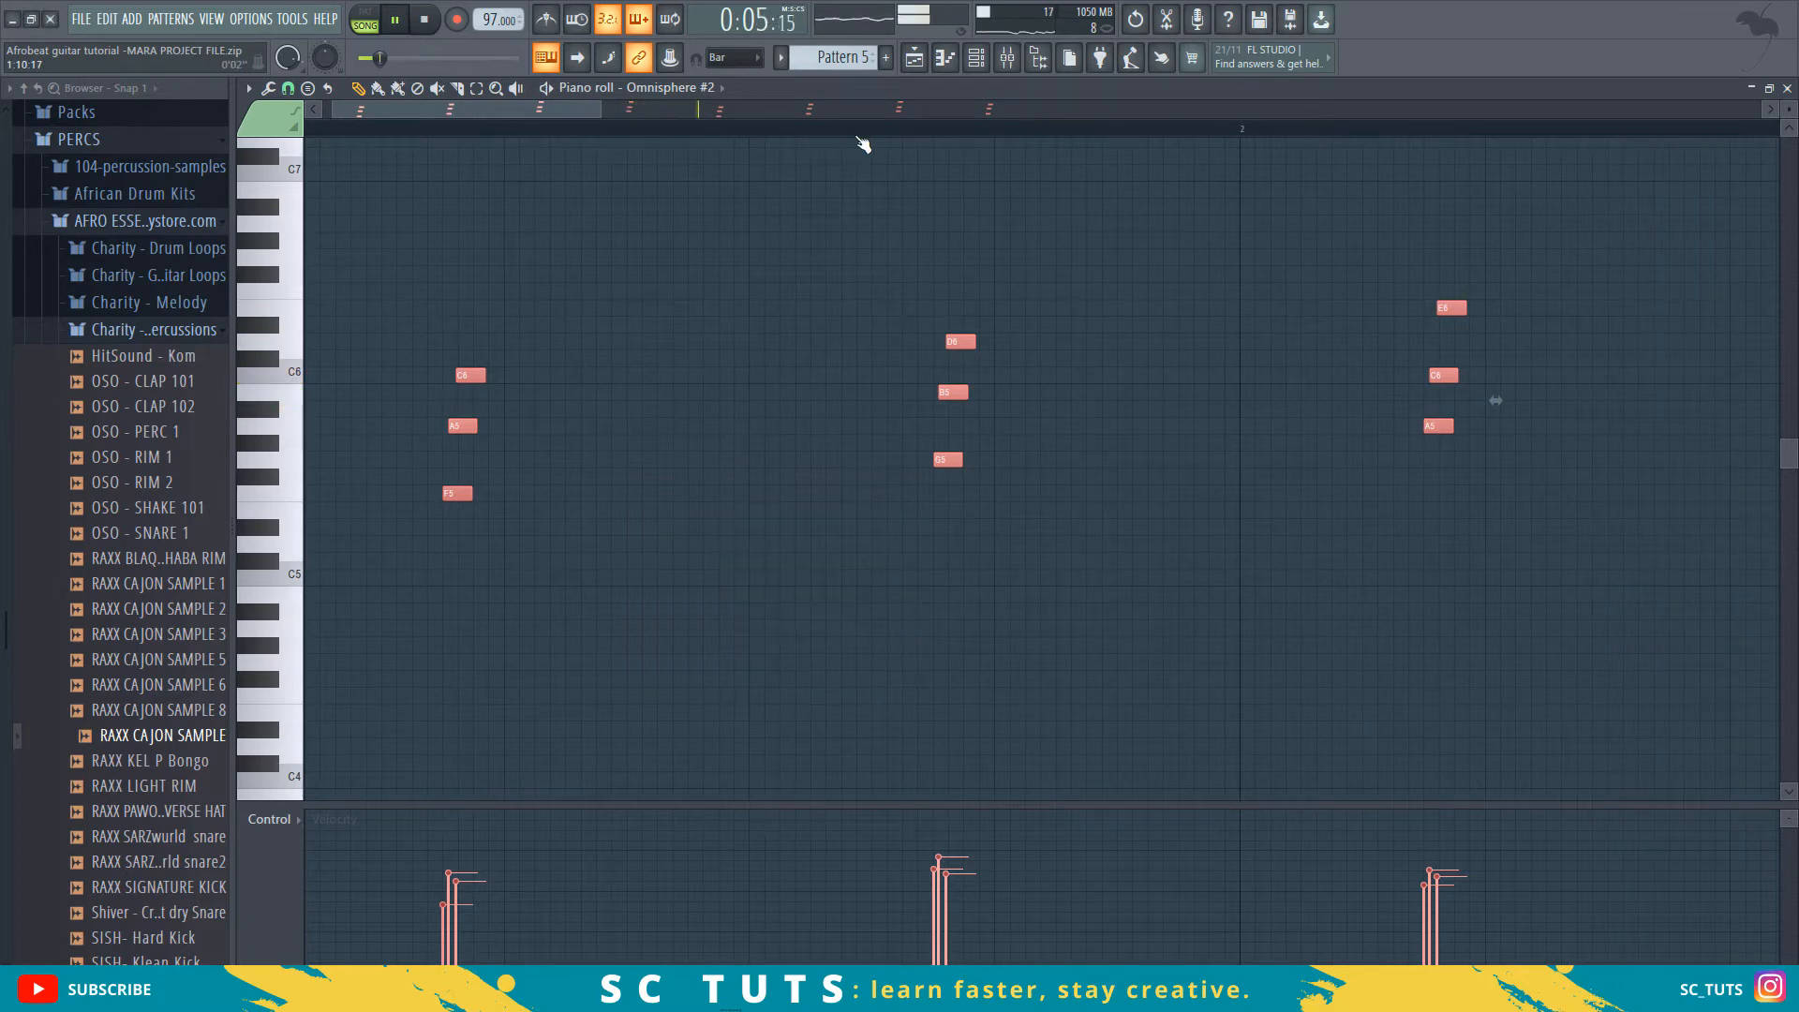
# - Duplicate the Pattern 5 clip along Track 5 at bars 5, 9 and 13, and play the arrangement through
pyautogui.scroll(-5, 863, 143)
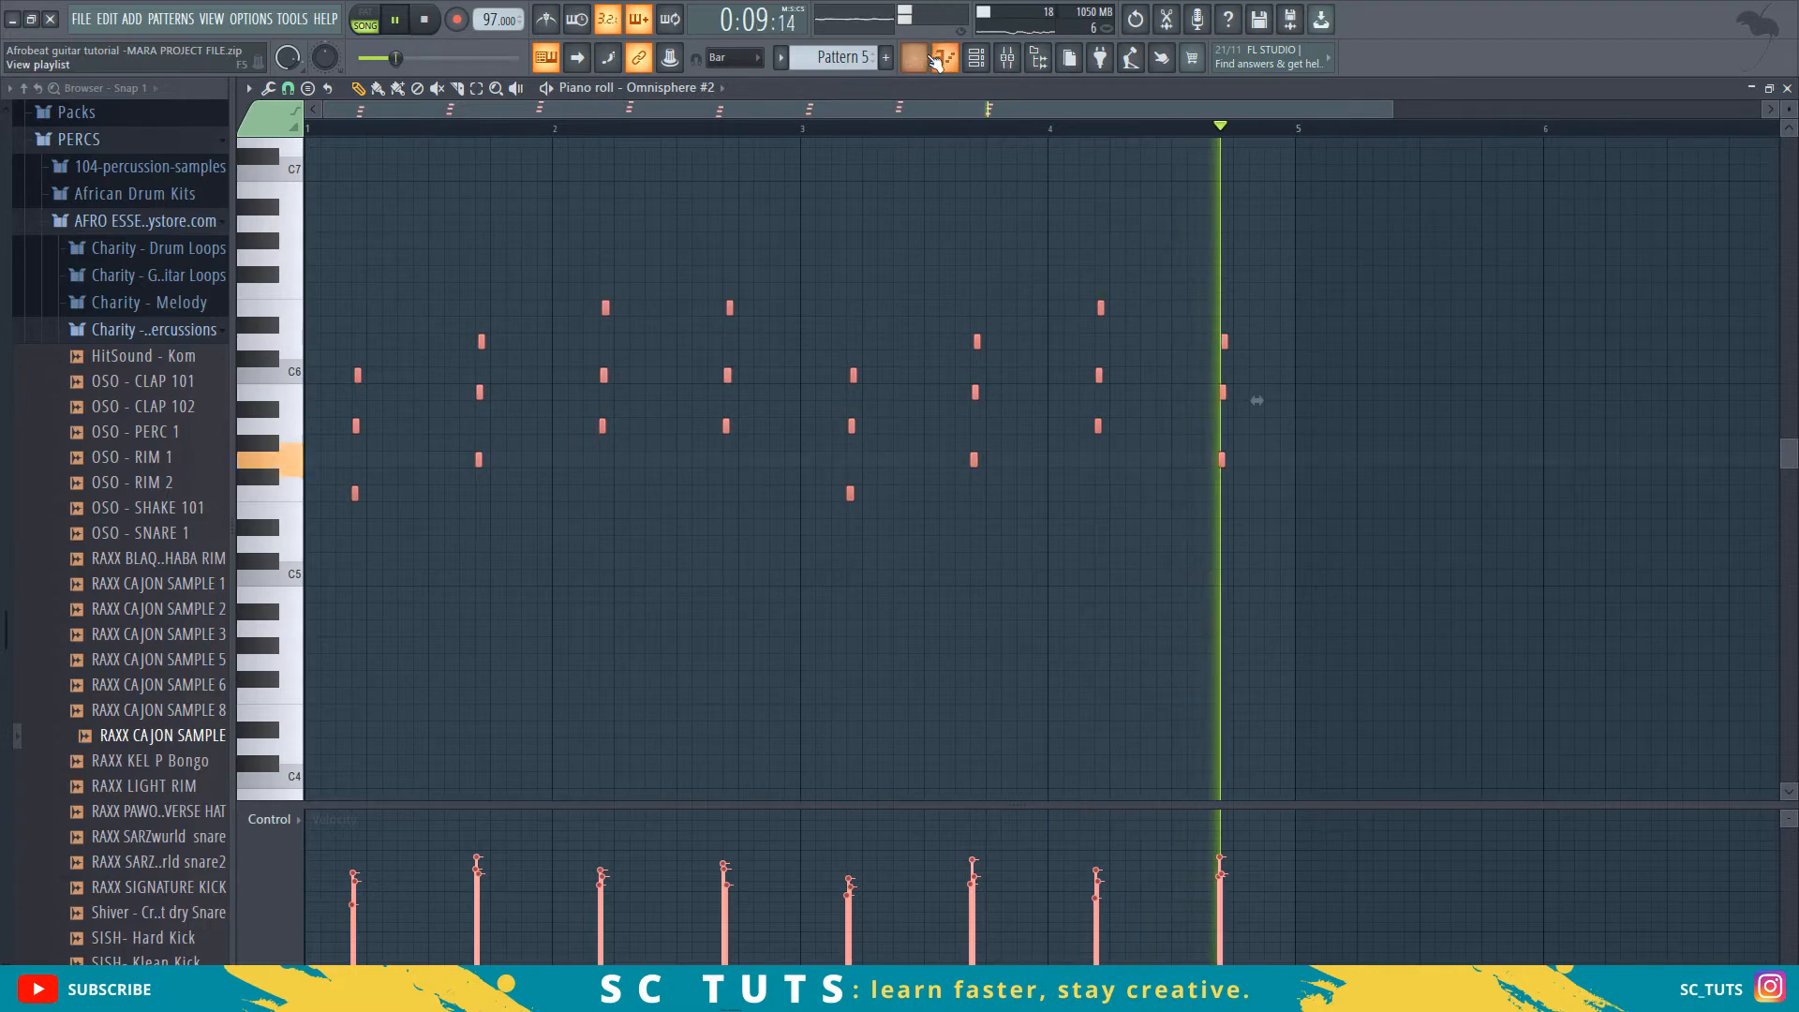
pyautogui.press('F5')
pyautogui.keyDown('ctrl'); pyautogui.click(740, 315); pyautogui.keyUp('ctrl')
pyautogui.moveTo(614, 376); pyautogui.dragTo(511, 397)
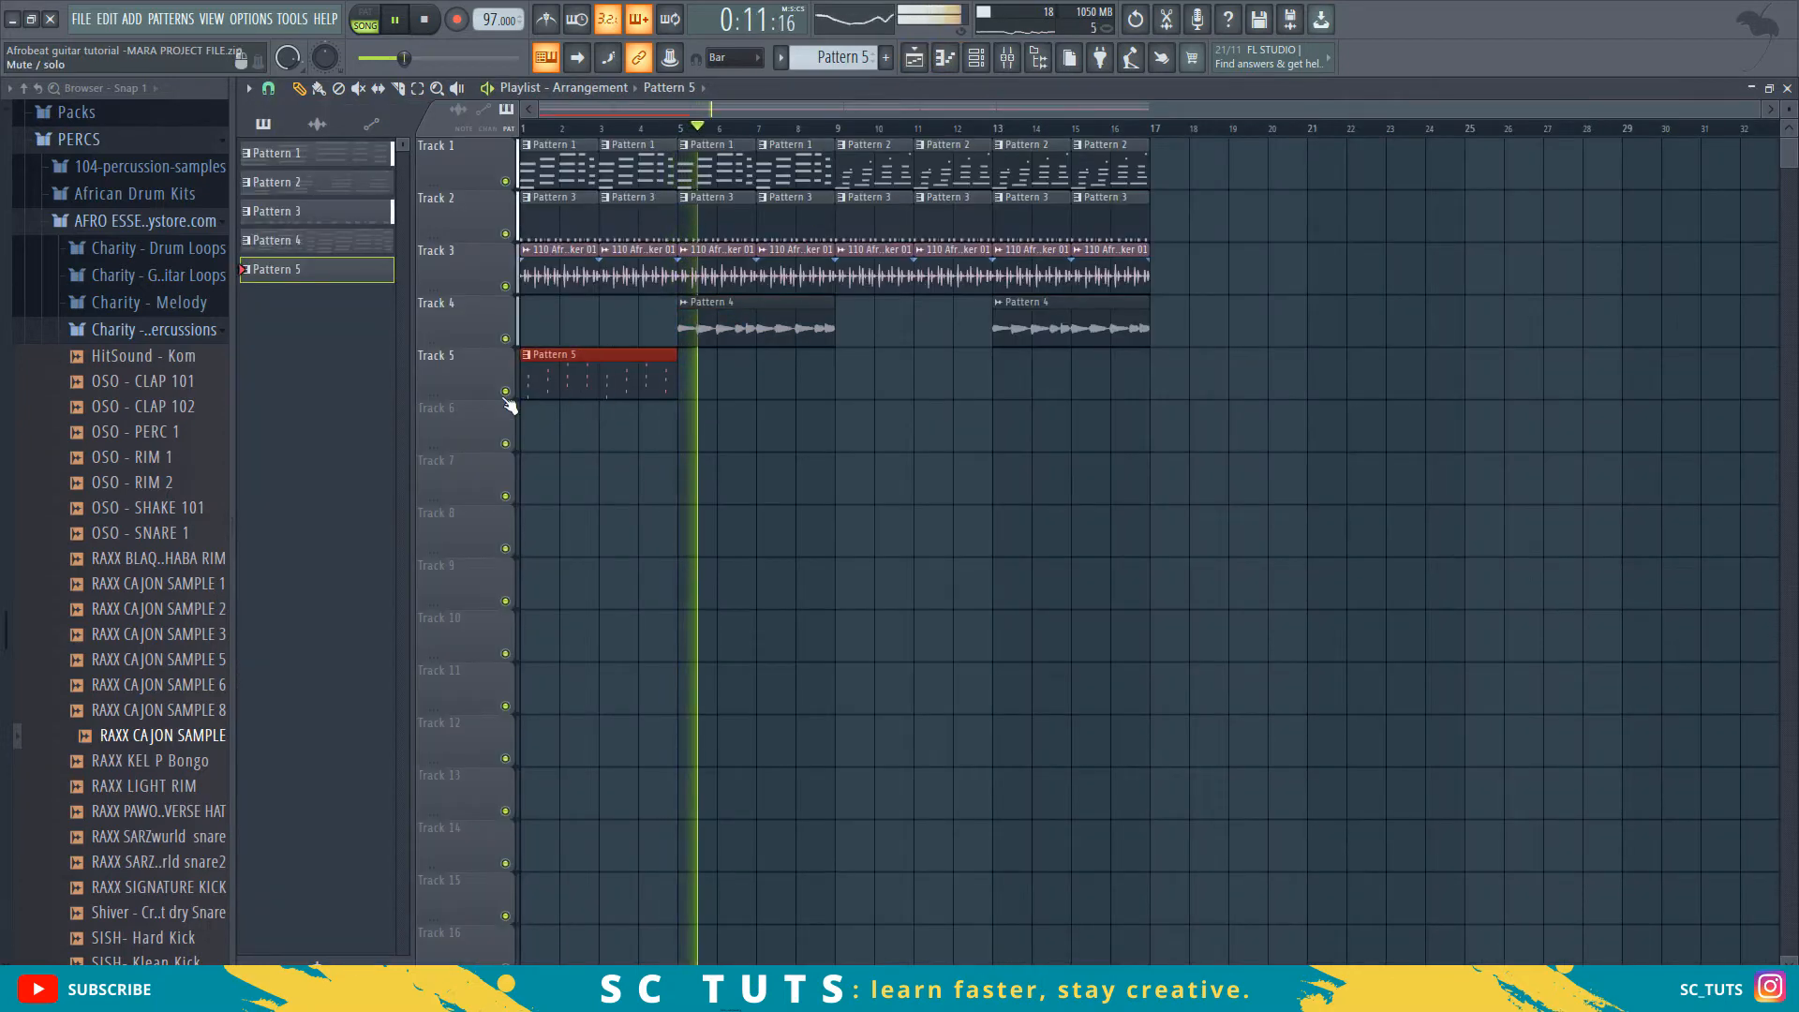
pyautogui.hotkey('ctrl', 'b')
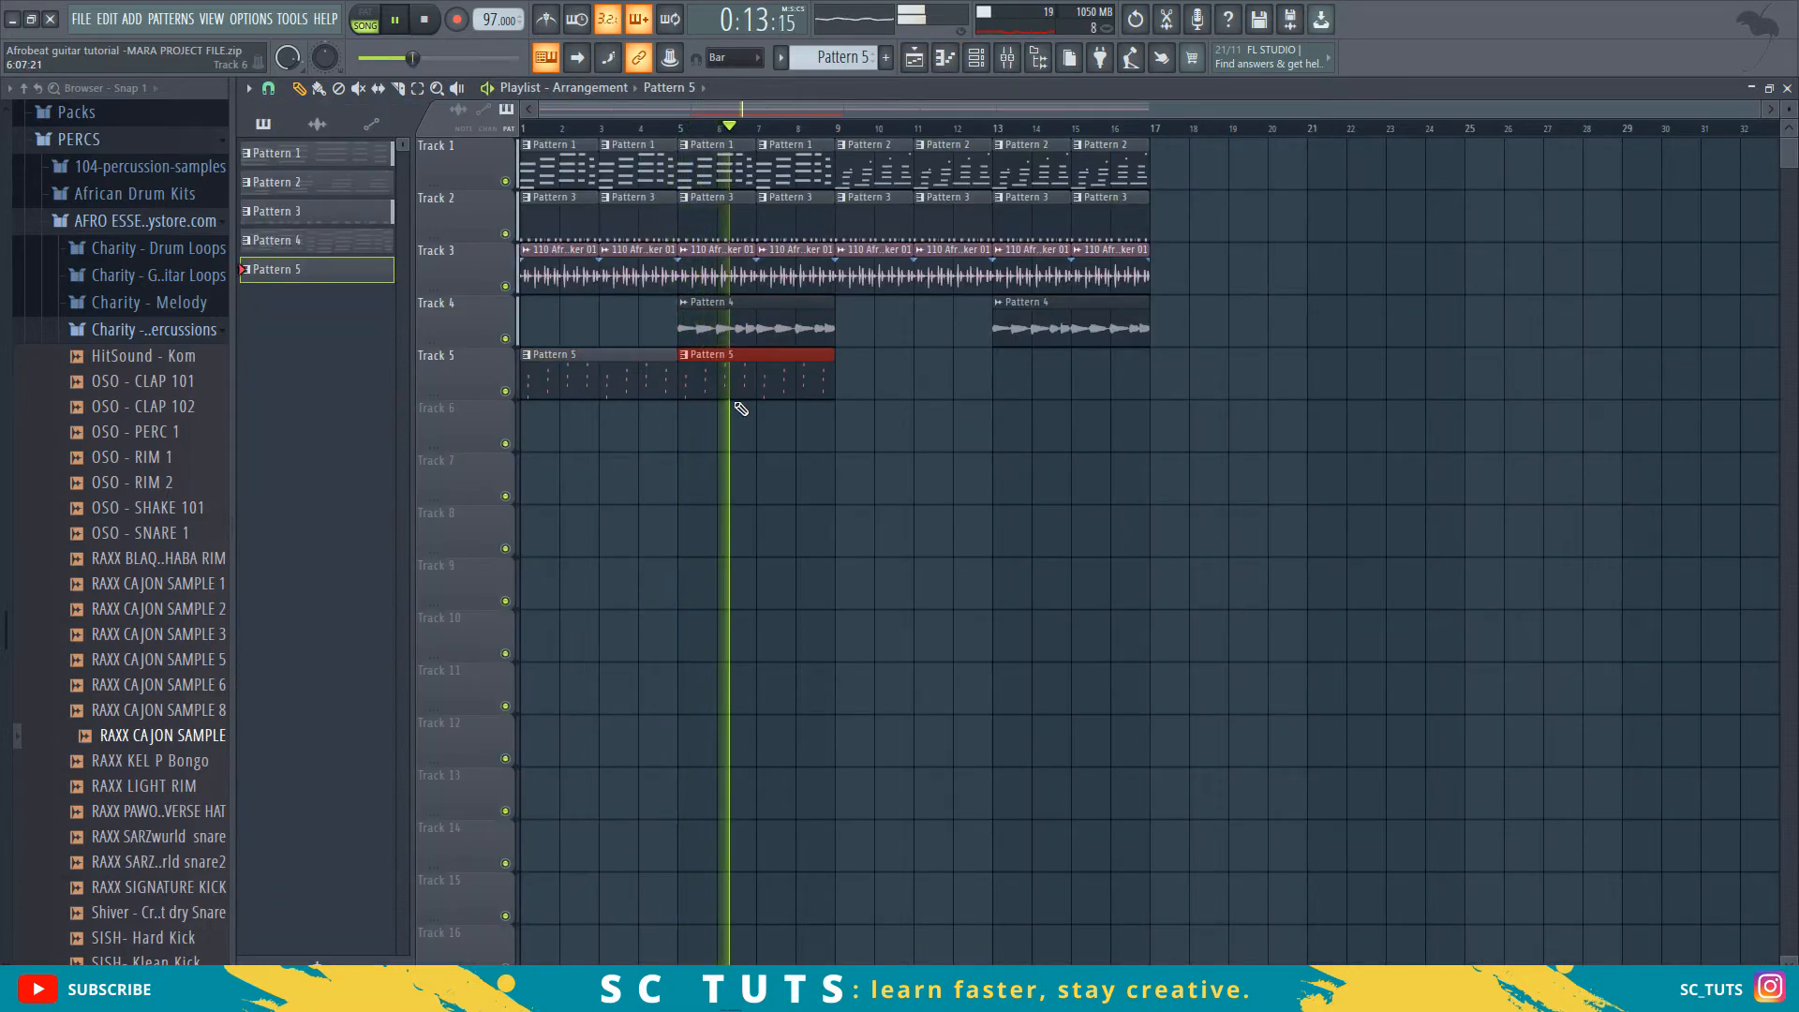
pyautogui.hotkey('ctrl', 'b')
pyautogui.hotkey('ctrl', 'b')
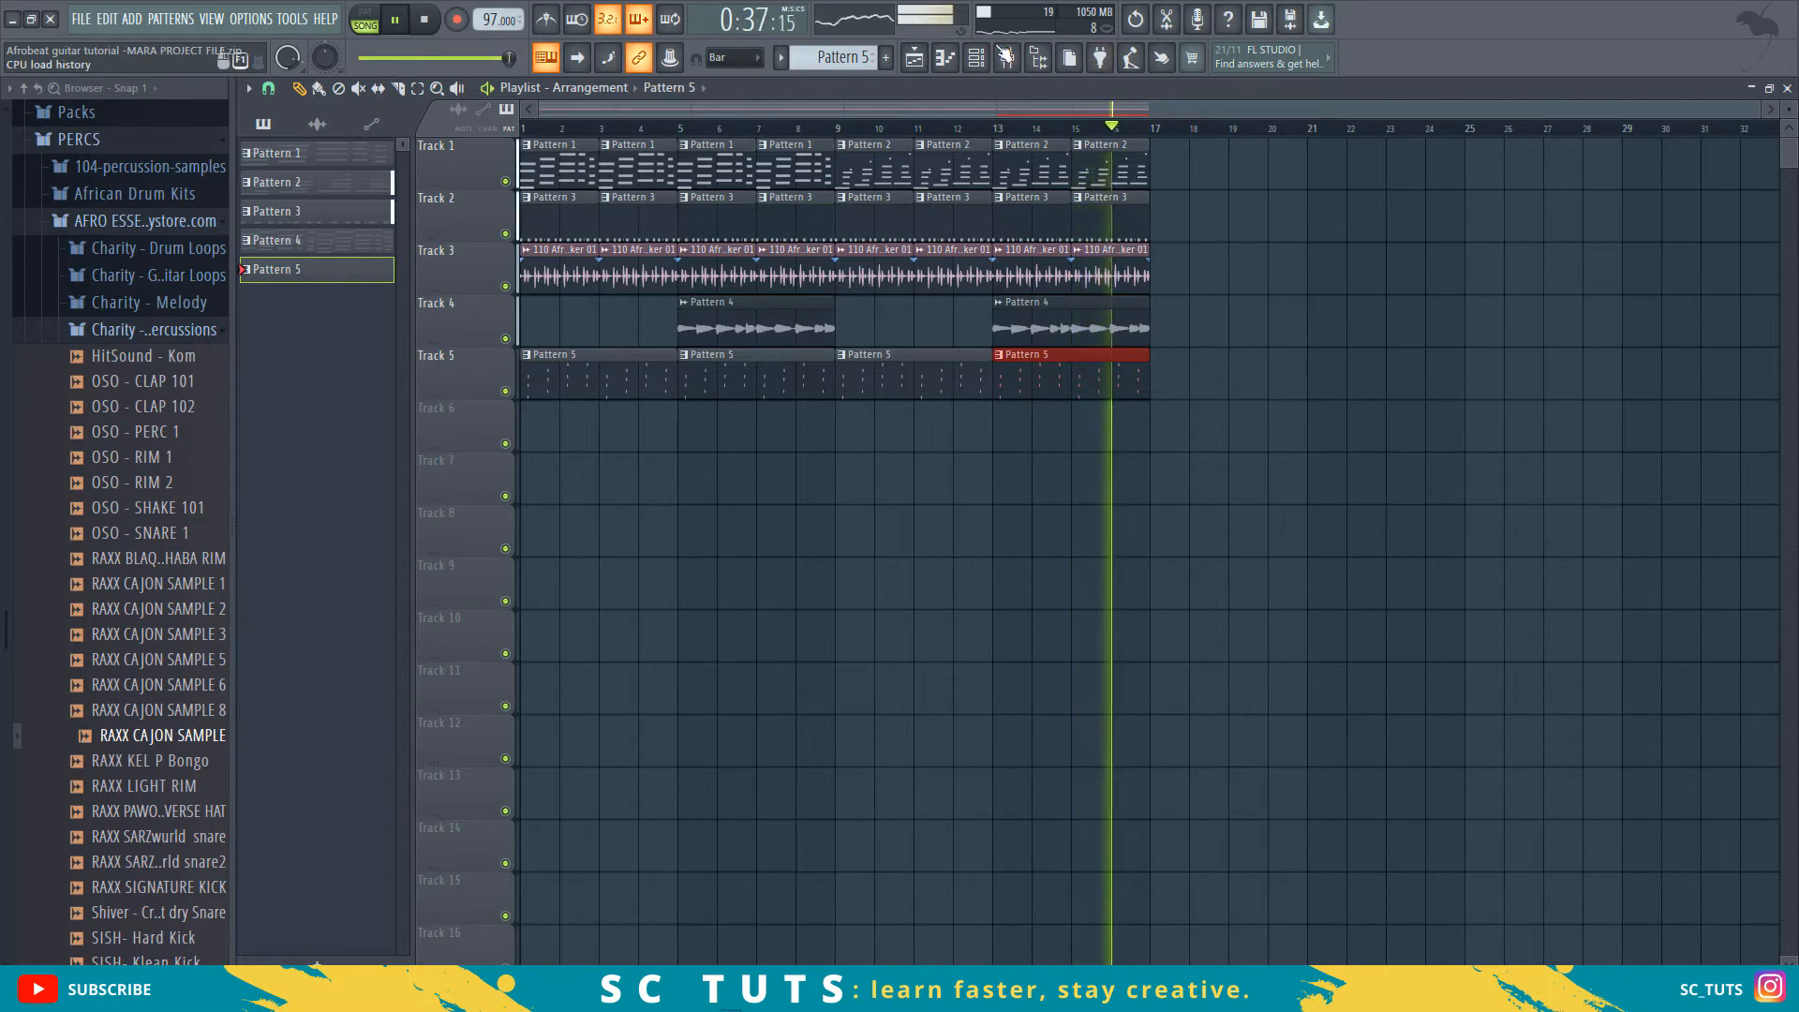
pyautogui.press('space')
# - Insert a TRITON instrument after Omnisphere #2 in the channel rack and reposition its window
pyautogui.click(984, 62)
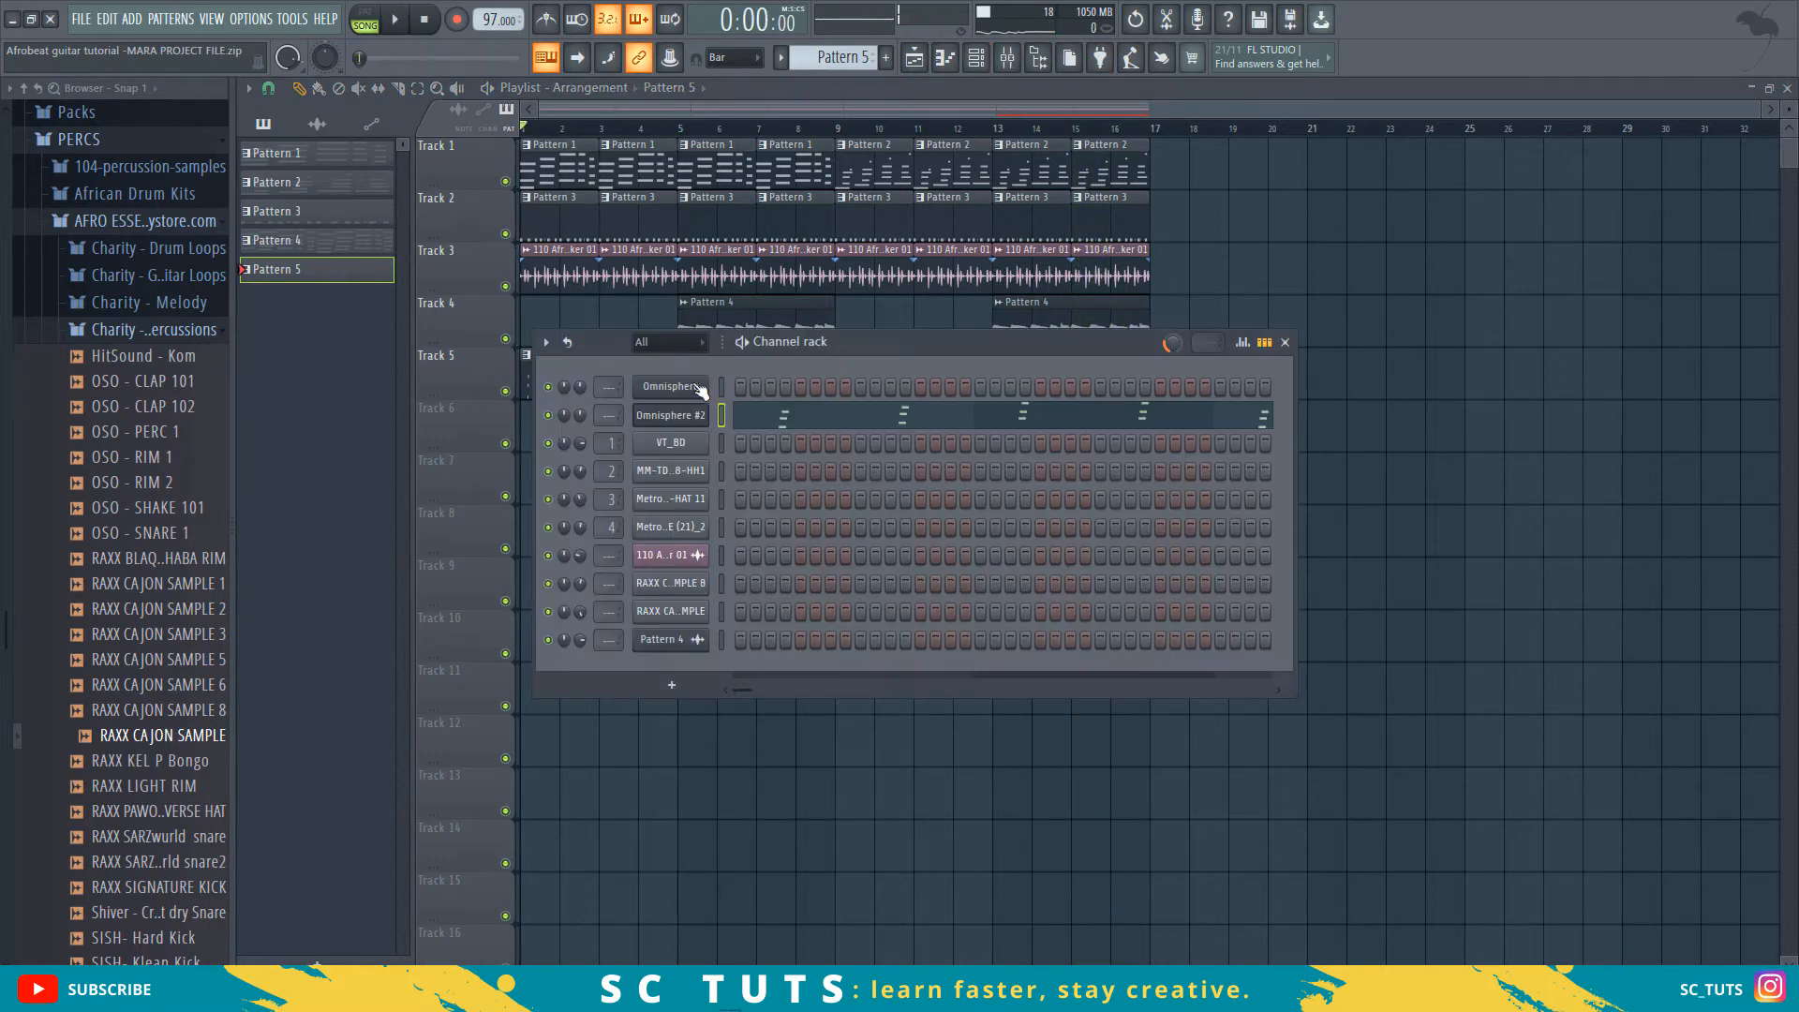
pyautogui.rightClick(668, 419)
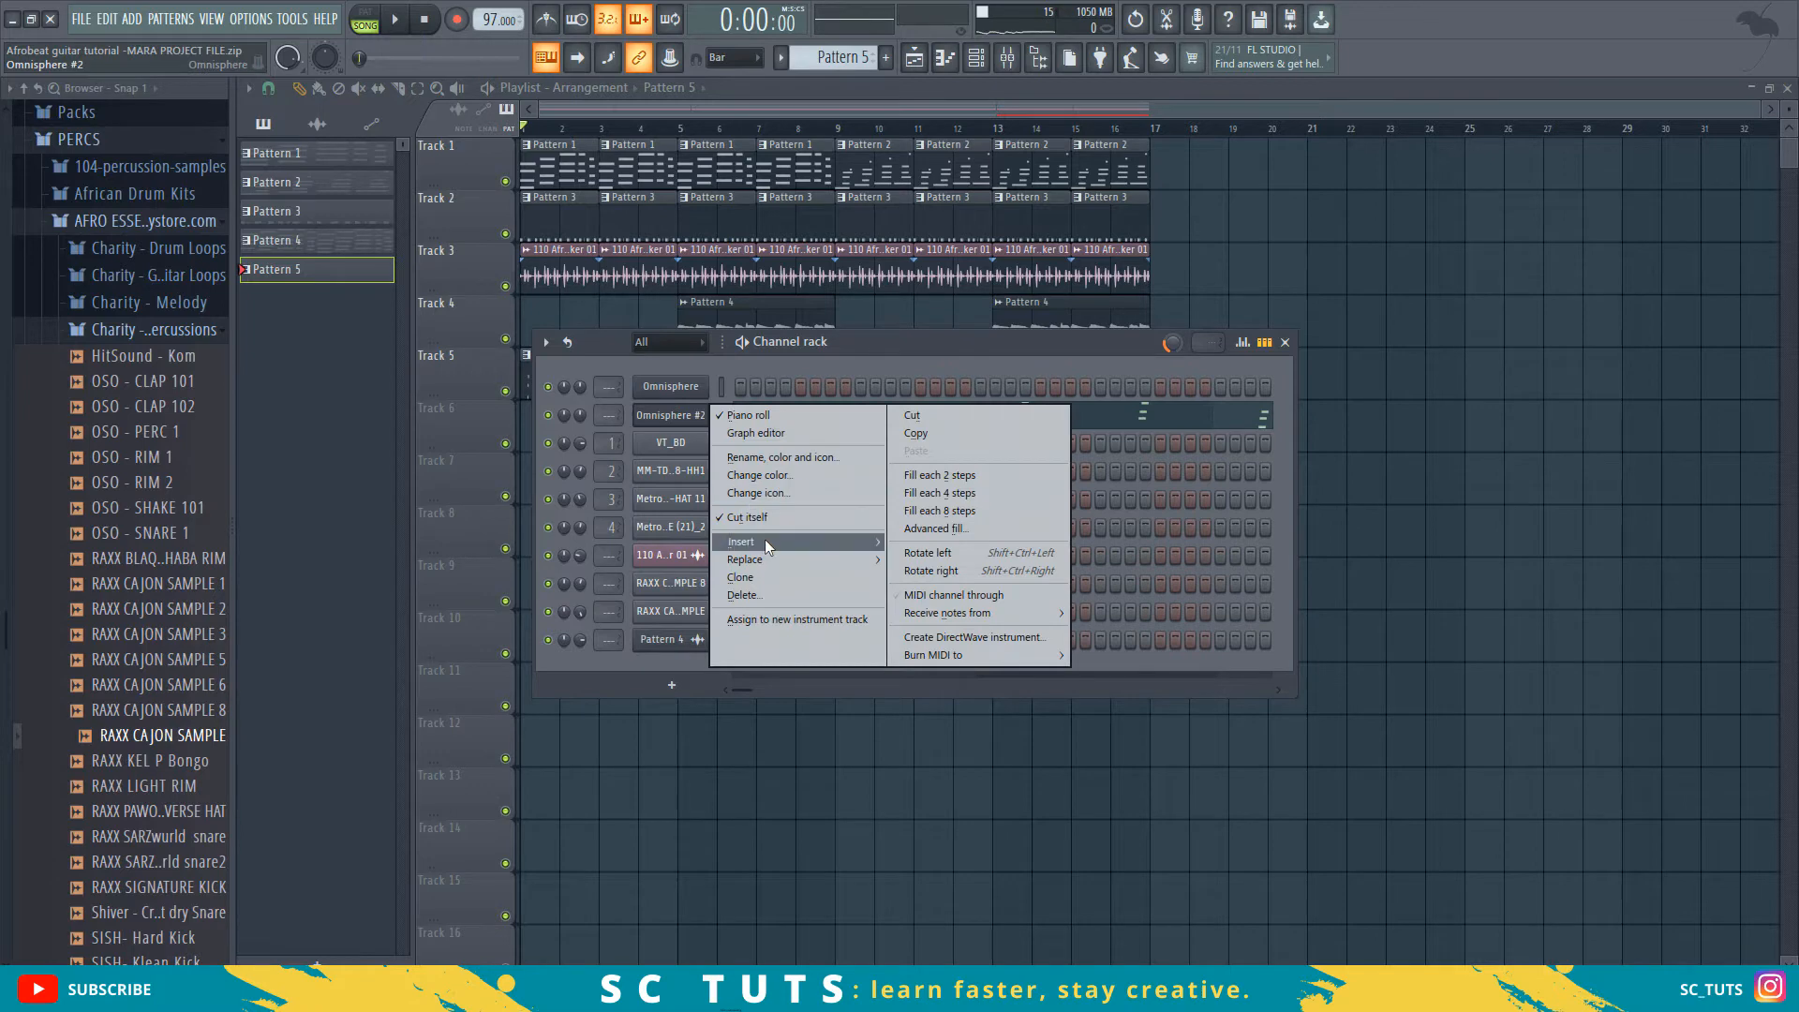
pyautogui.moveTo(769, 542)
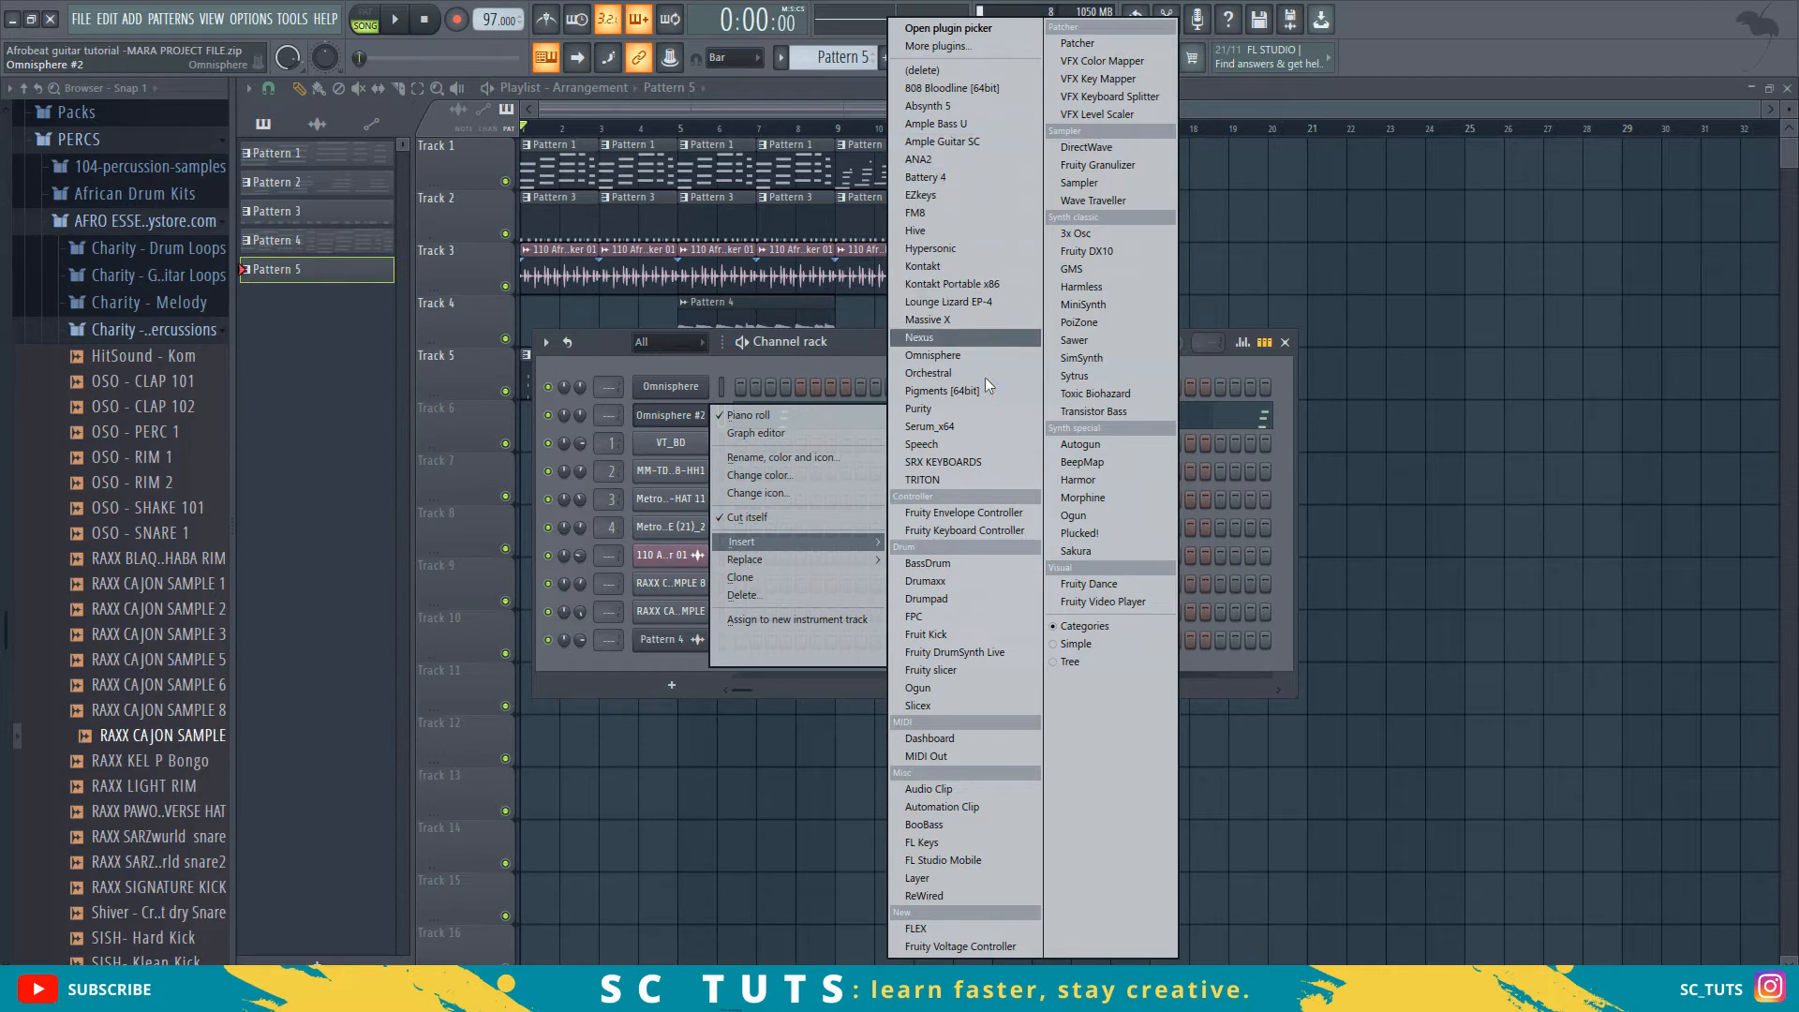
pyautogui.click(940, 479)
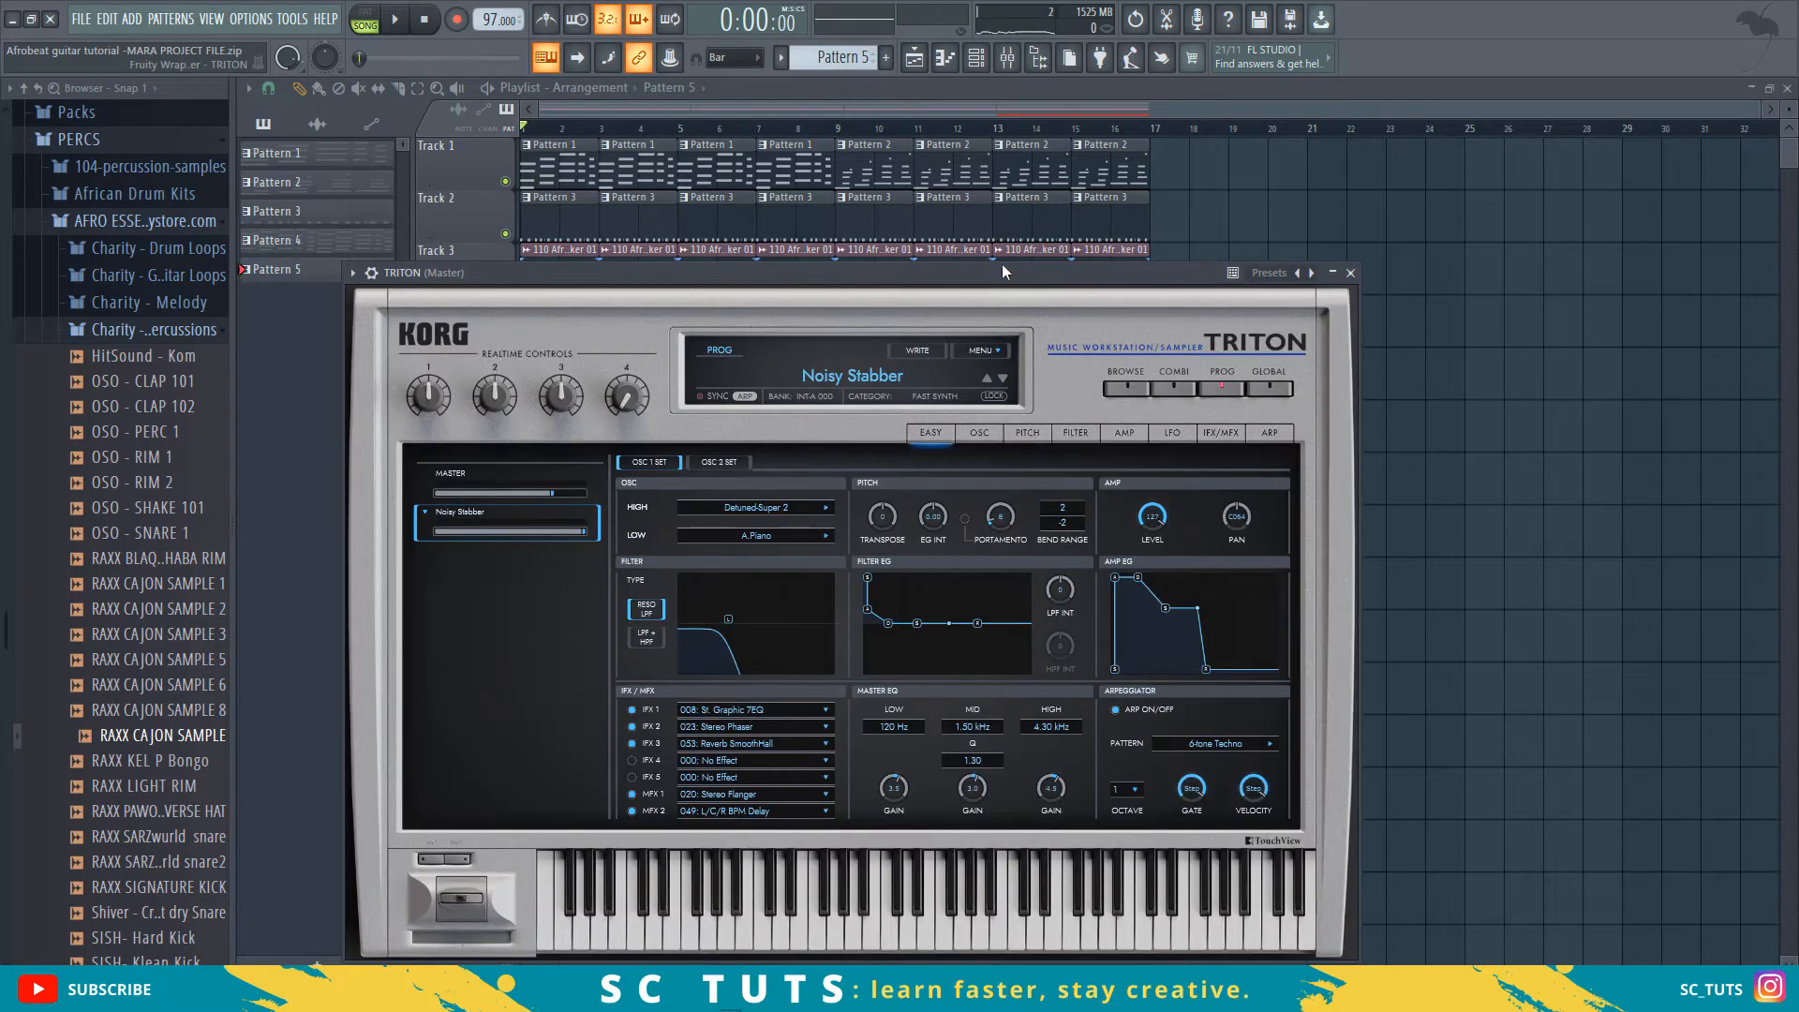
pyautogui.moveTo(1002, 270); pyautogui.dragTo(1084, 123)
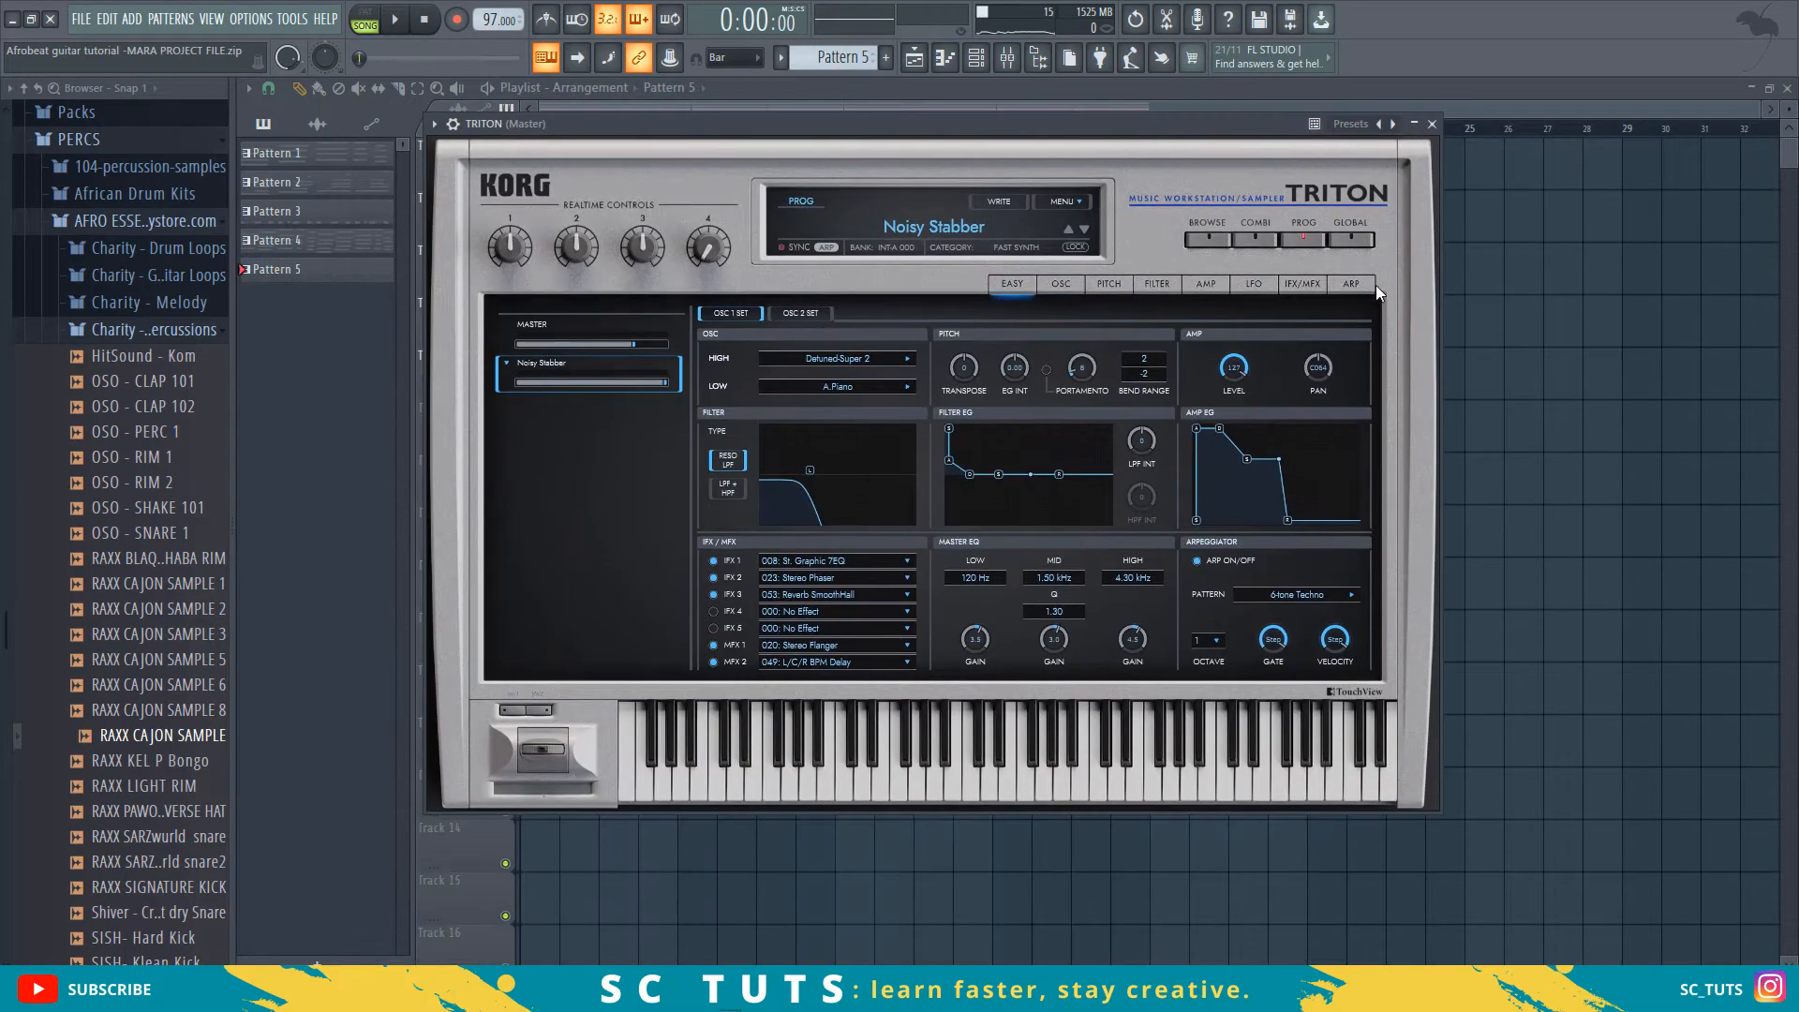
# - Load the Acoustic Piano program from the TRITON browser's Keyboard category
pyautogui.click(1209, 239)
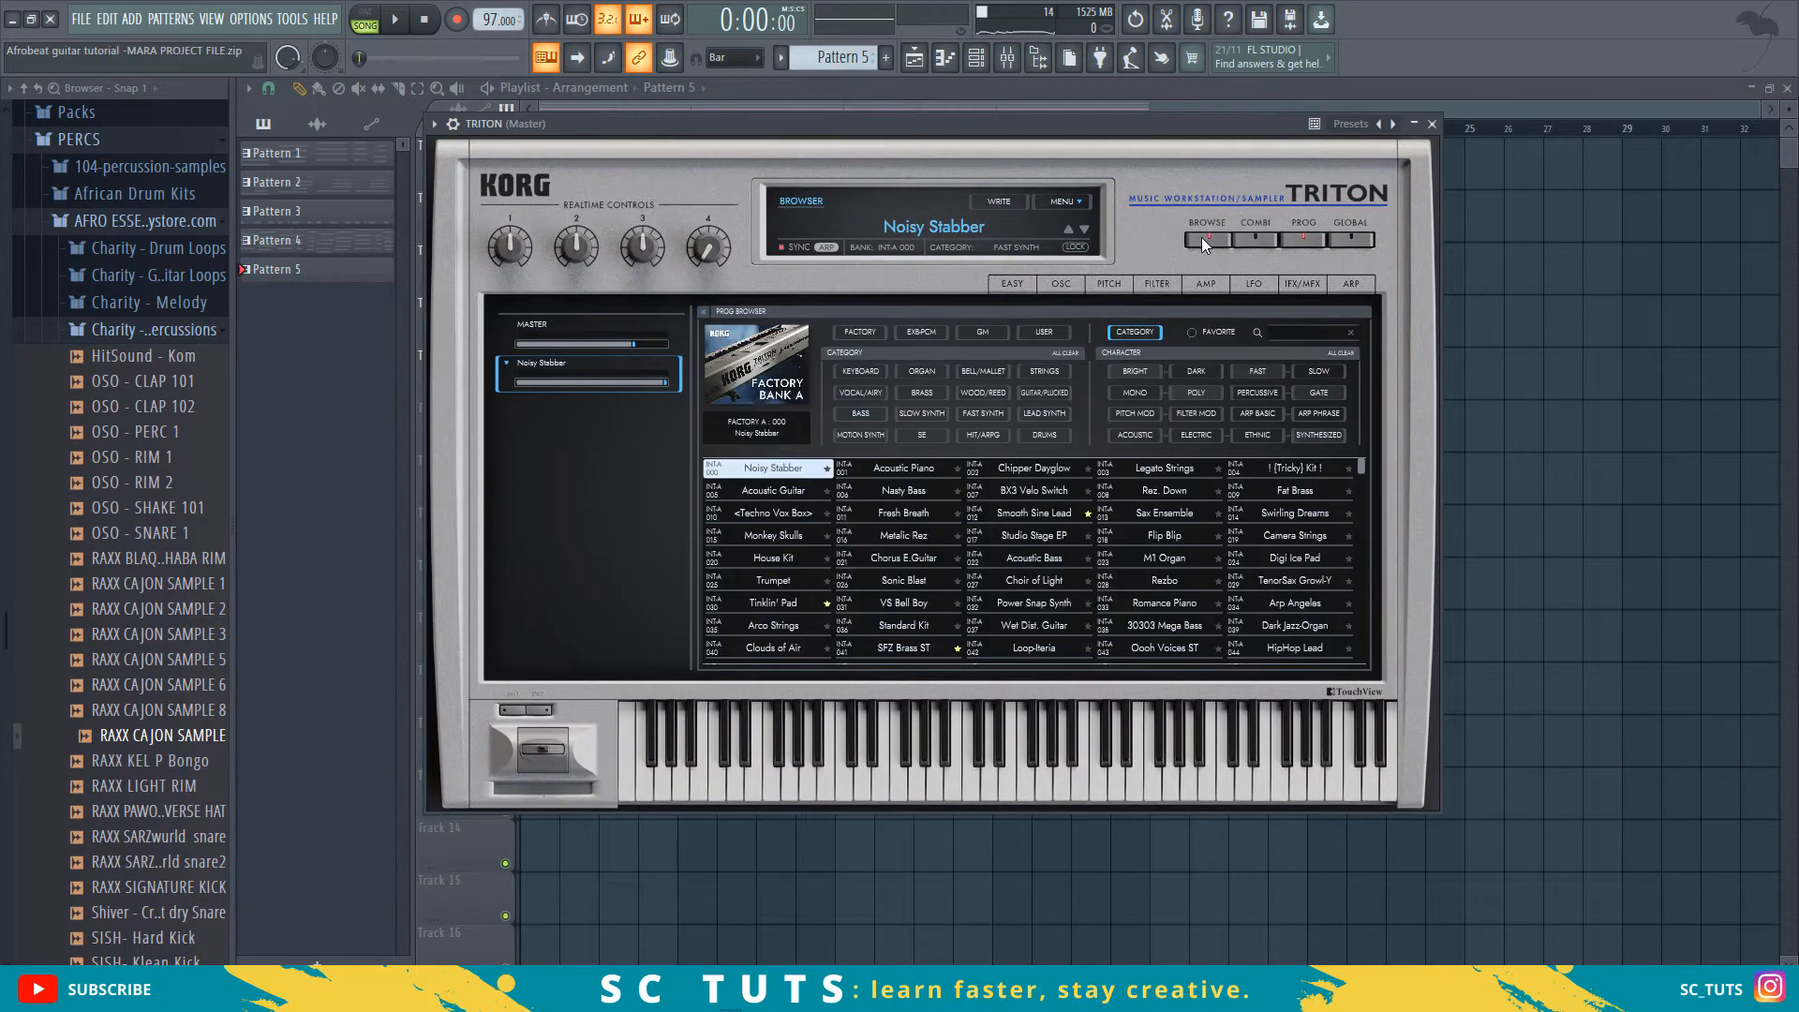
pyautogui.click(860, 371)
pyautogui.click(759, 468)
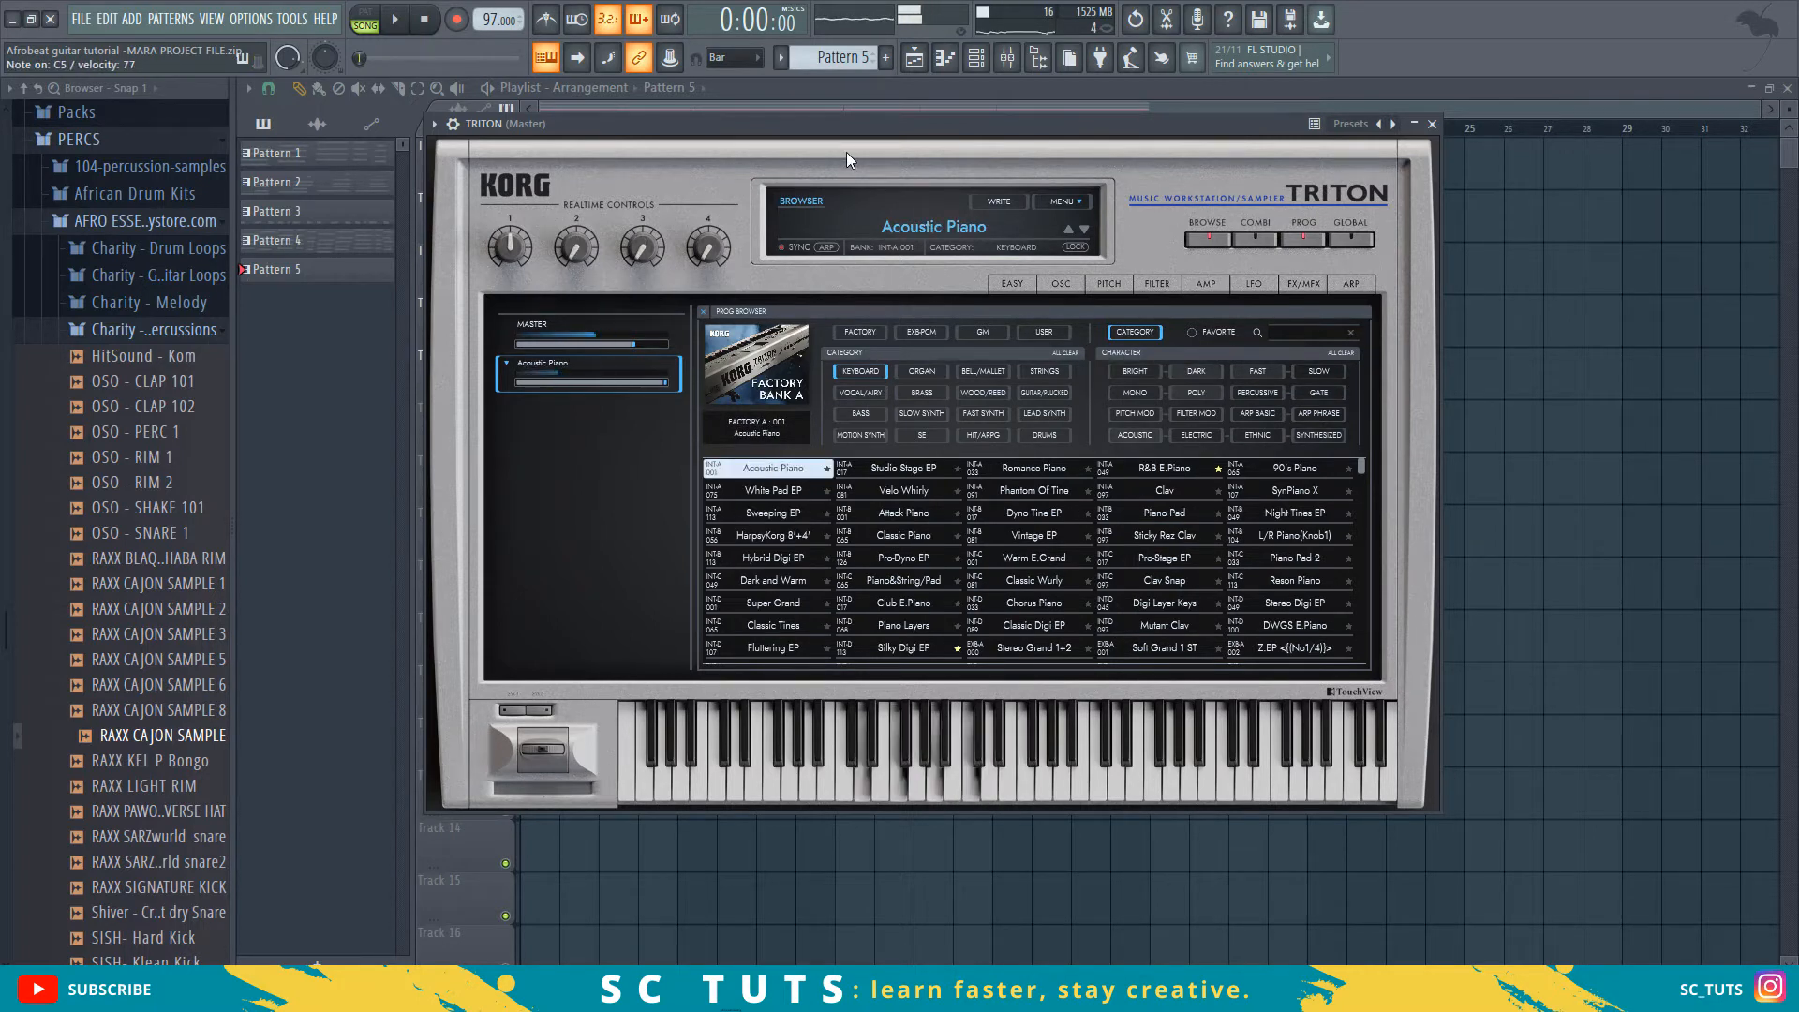
# - Close the TRITON window and rehearse a piano part over the song playback
pyautogui.click(999, 84)
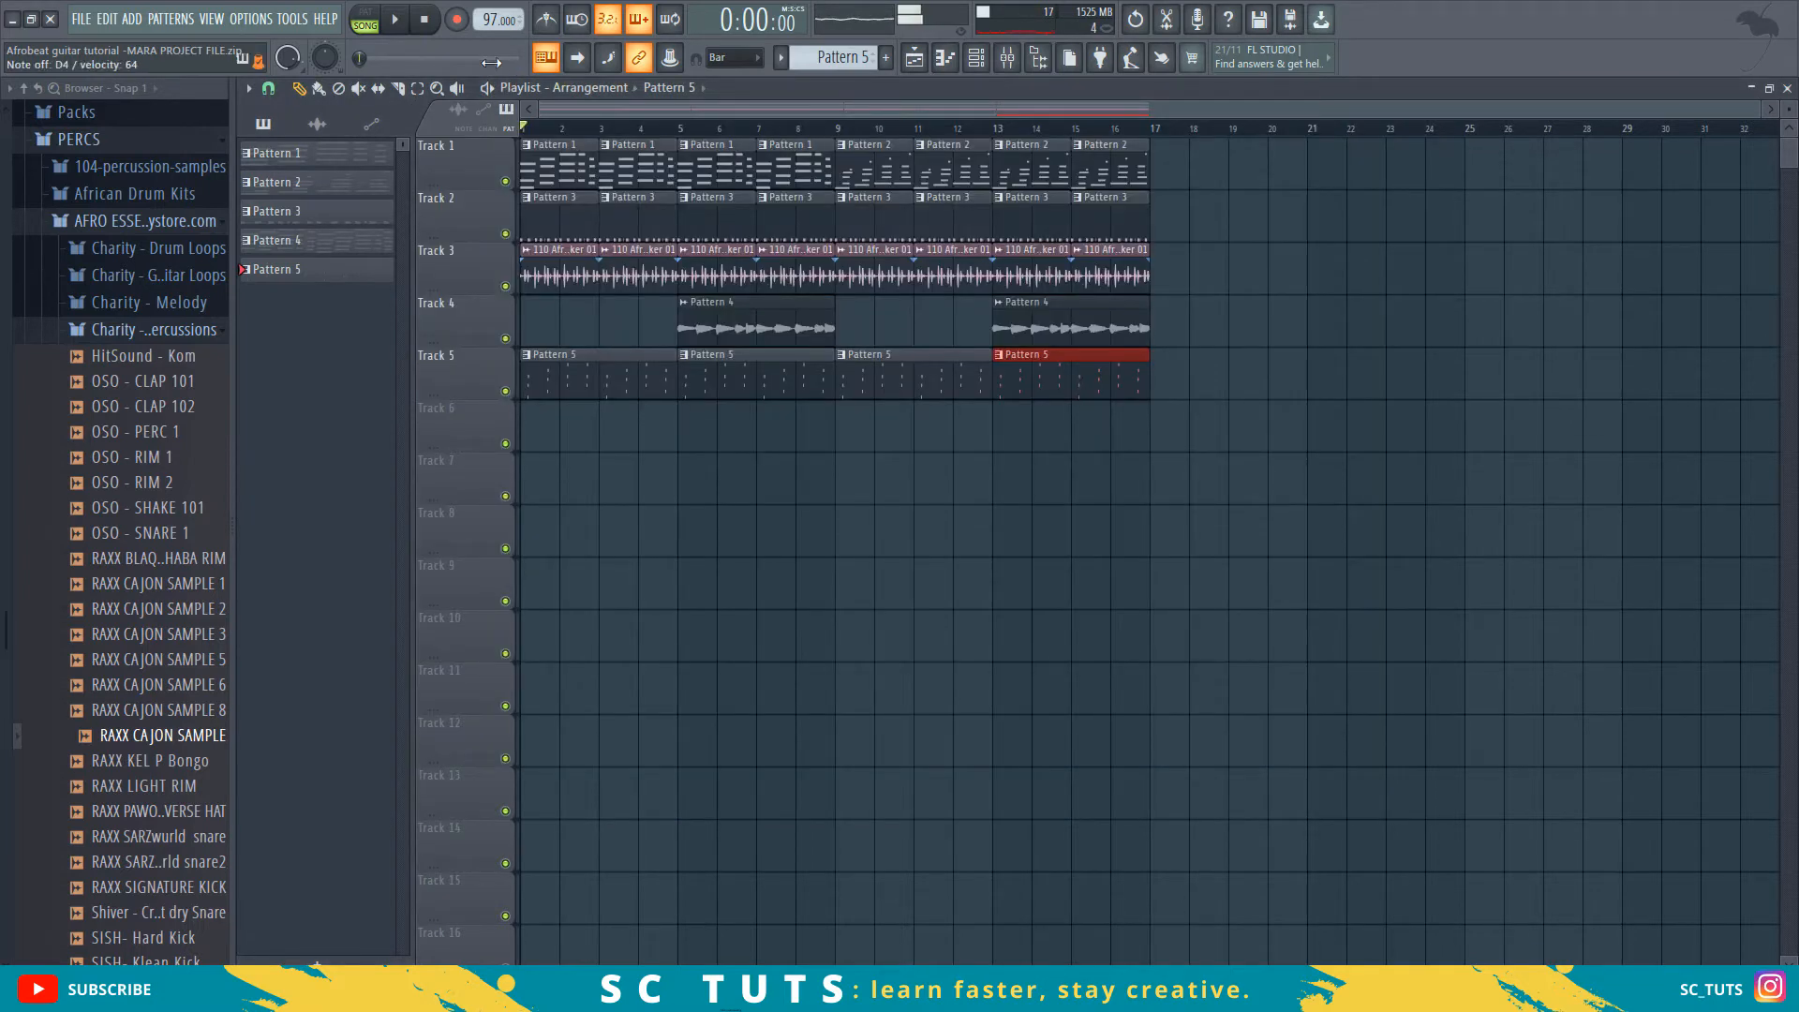
pyautogui.click(407, 26)
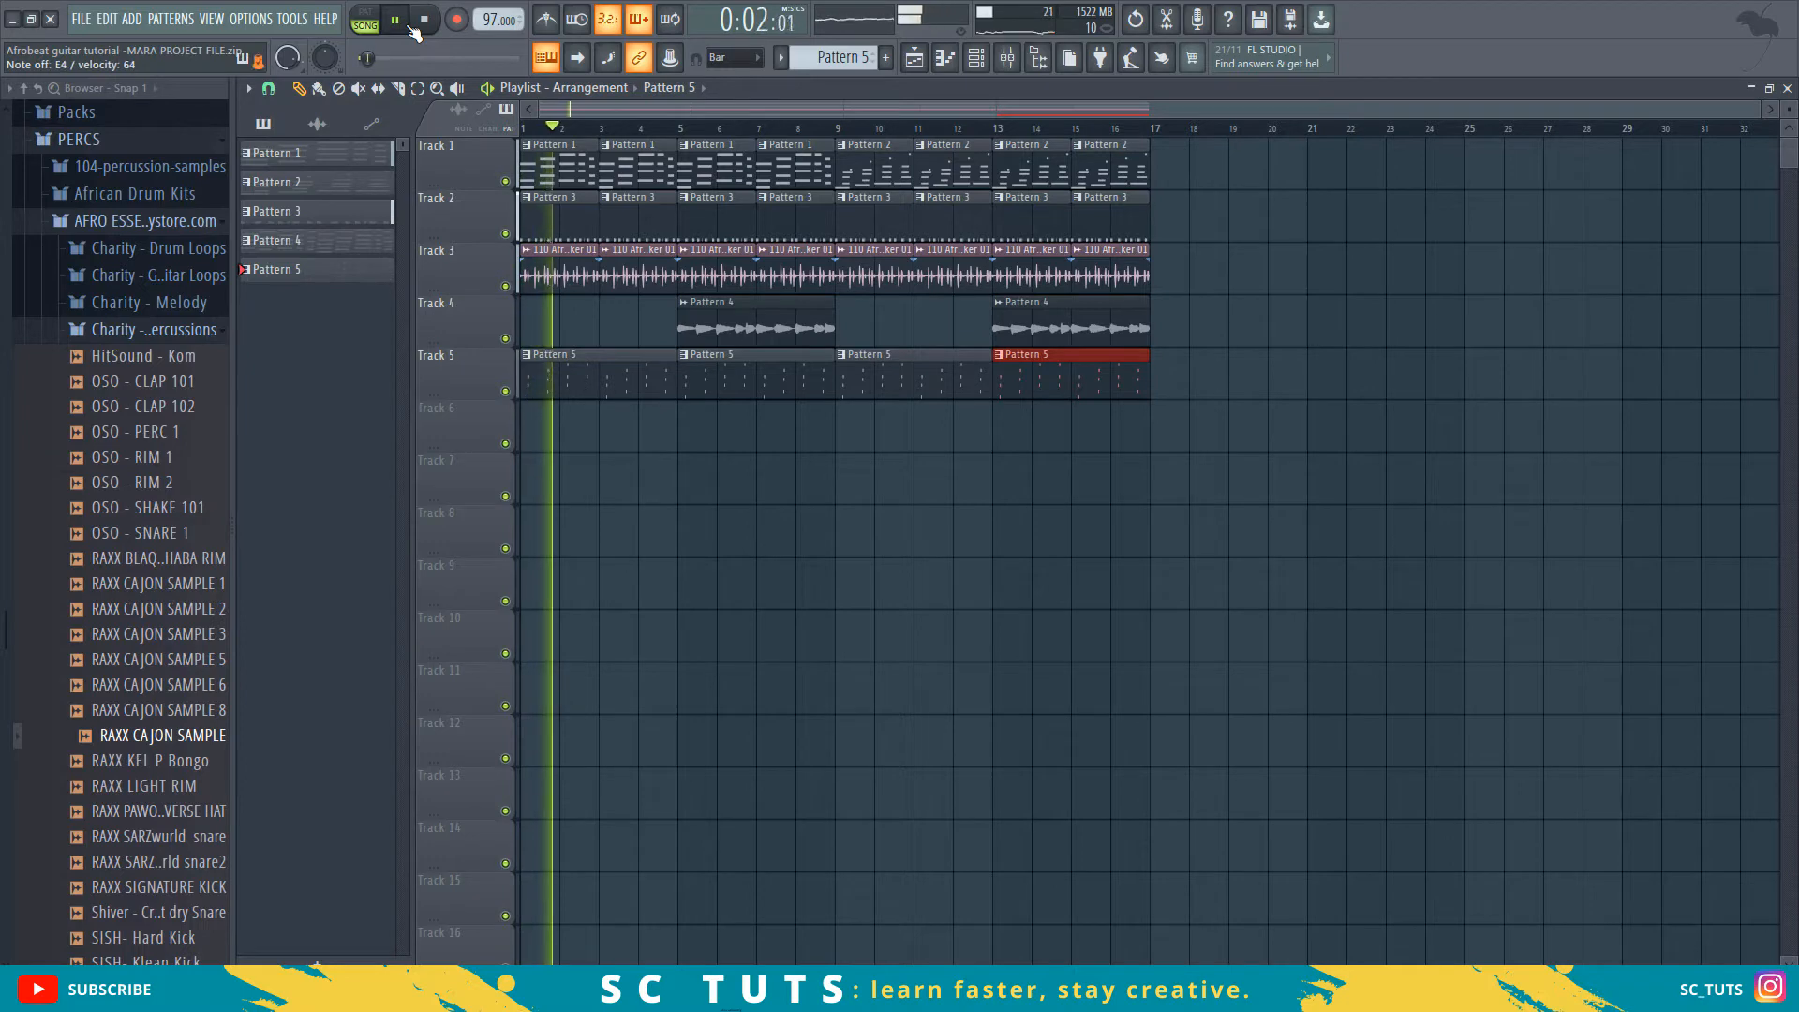
pyautogui.press('space')
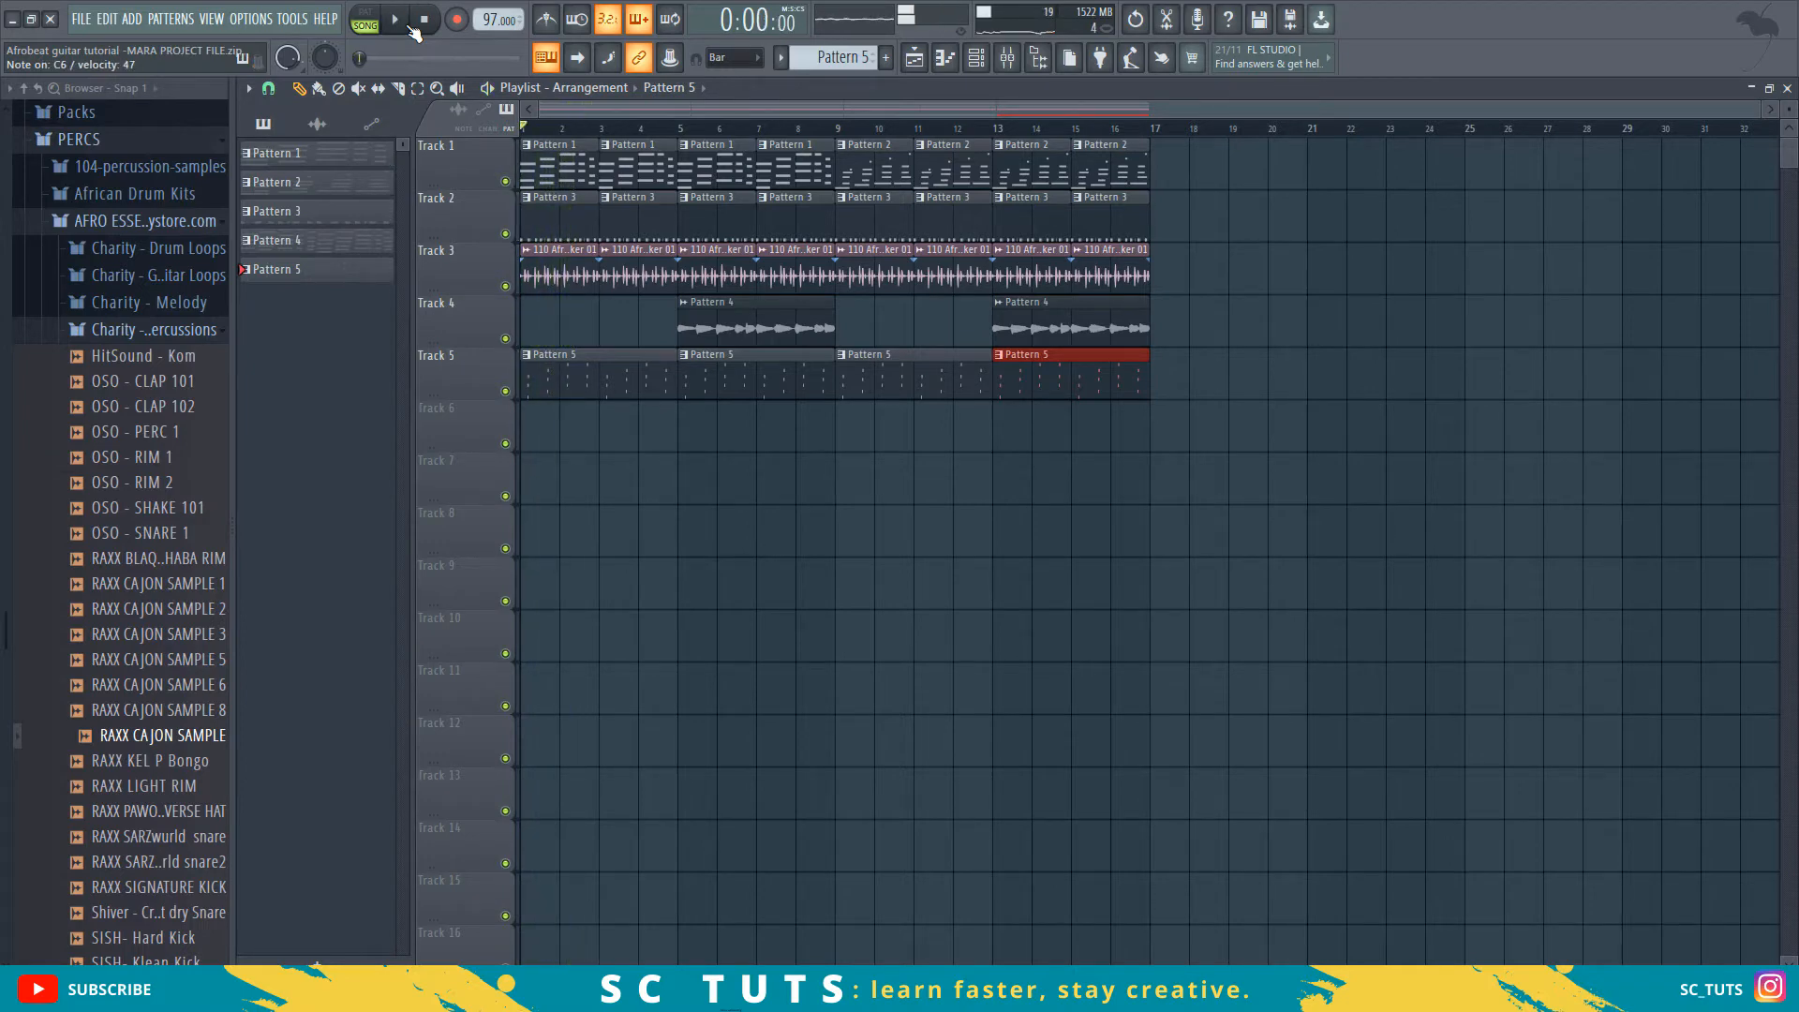
# - Rehearse the piano part over playback, add an empty Pattern 6, and place its clip at bar 1 of Track 6
pyautogui.click(409, 26)
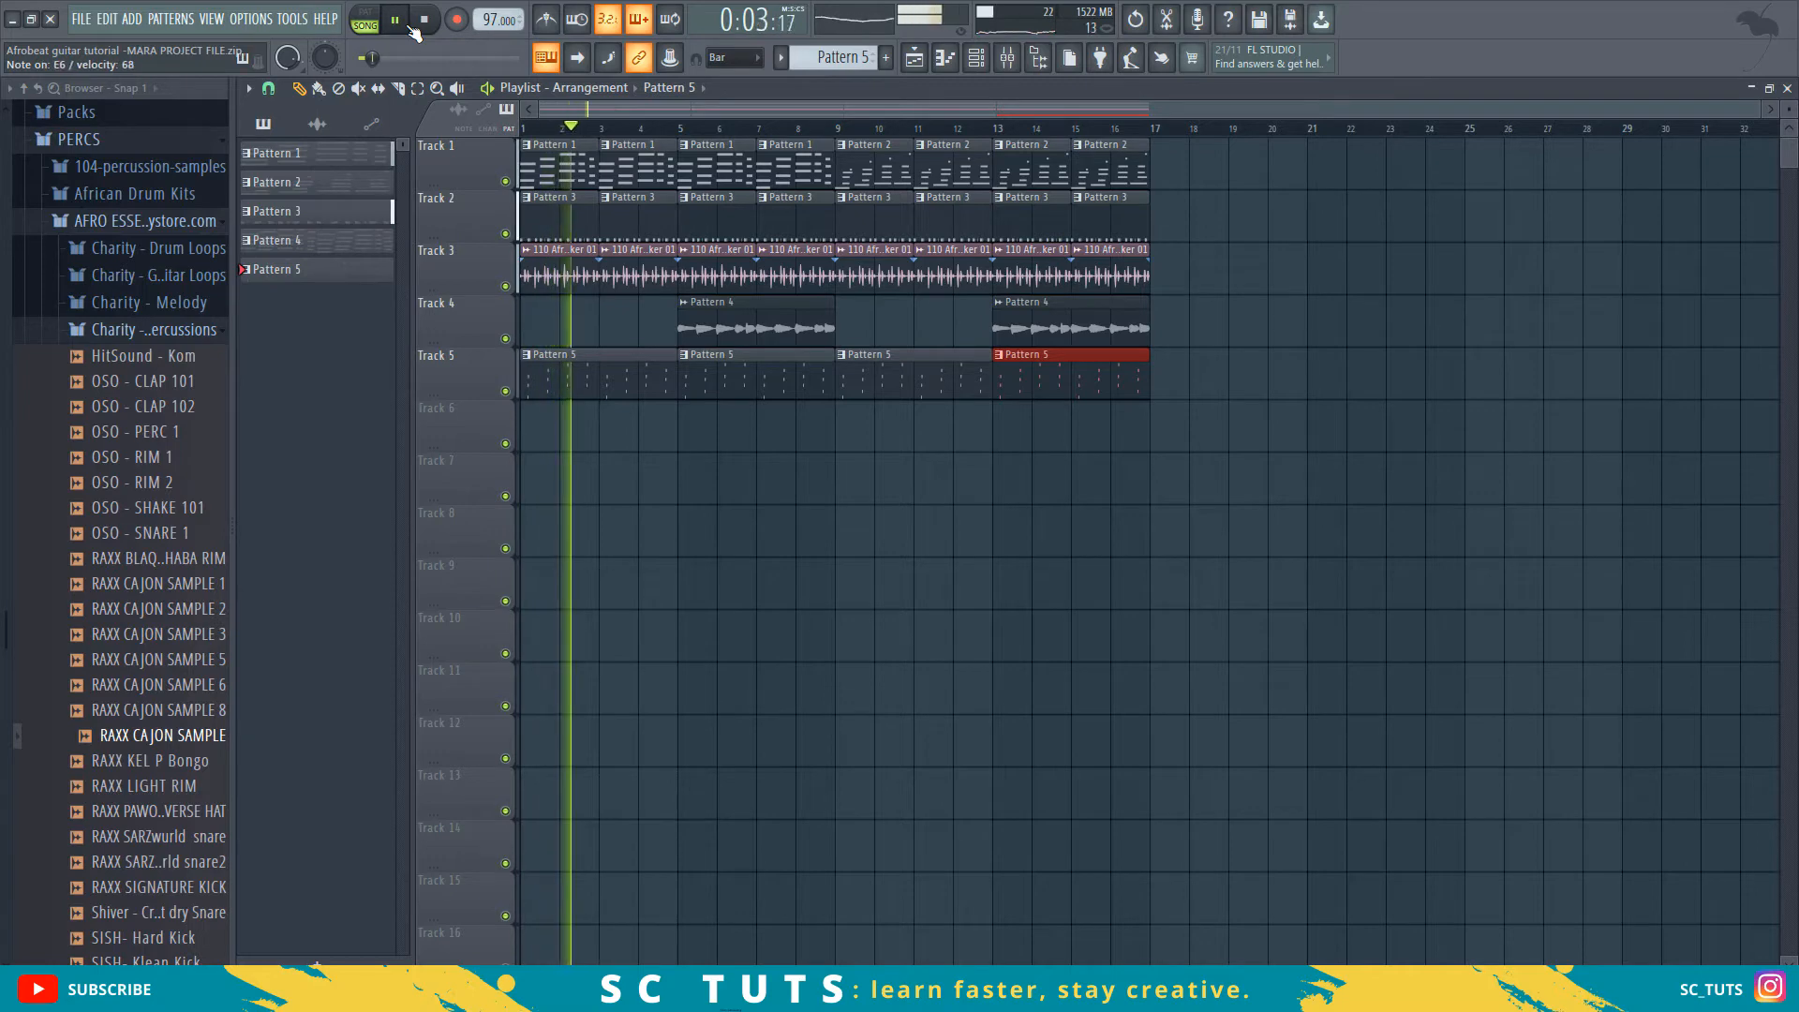
pyautogui.press('space')
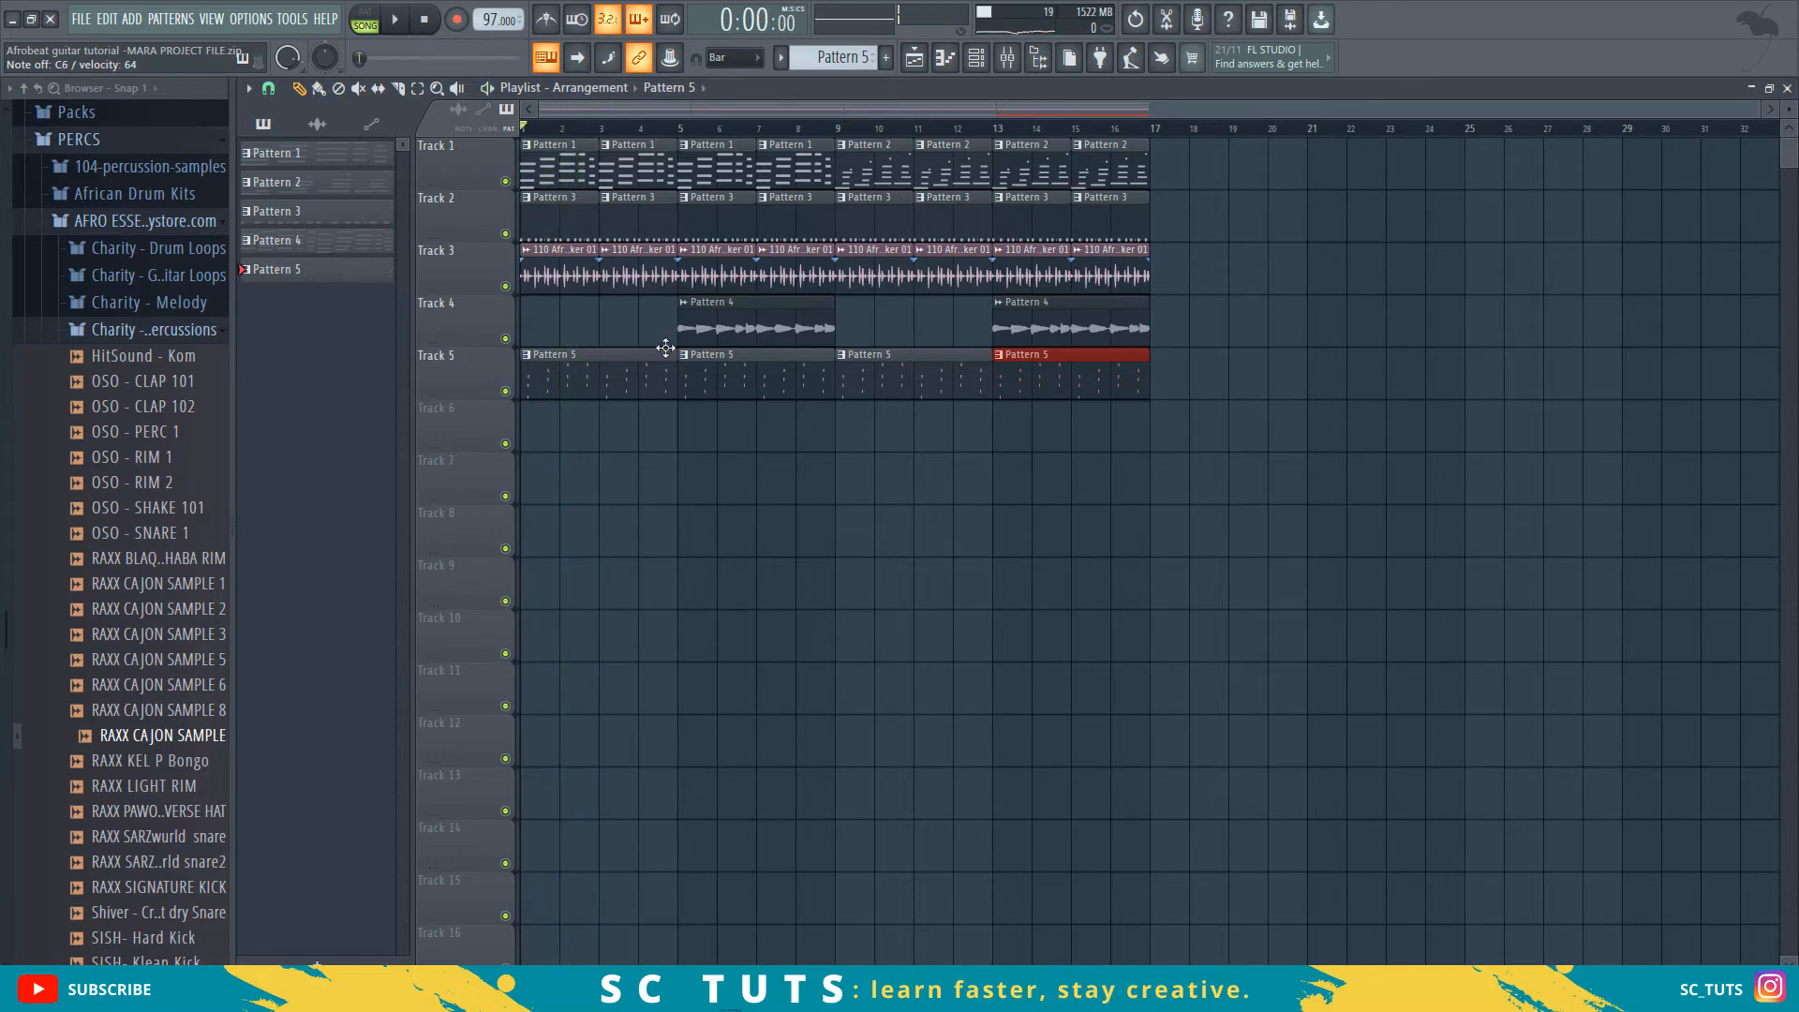
pyautogui.rightClick(852, 58)
pyautogui.click(961, 73)
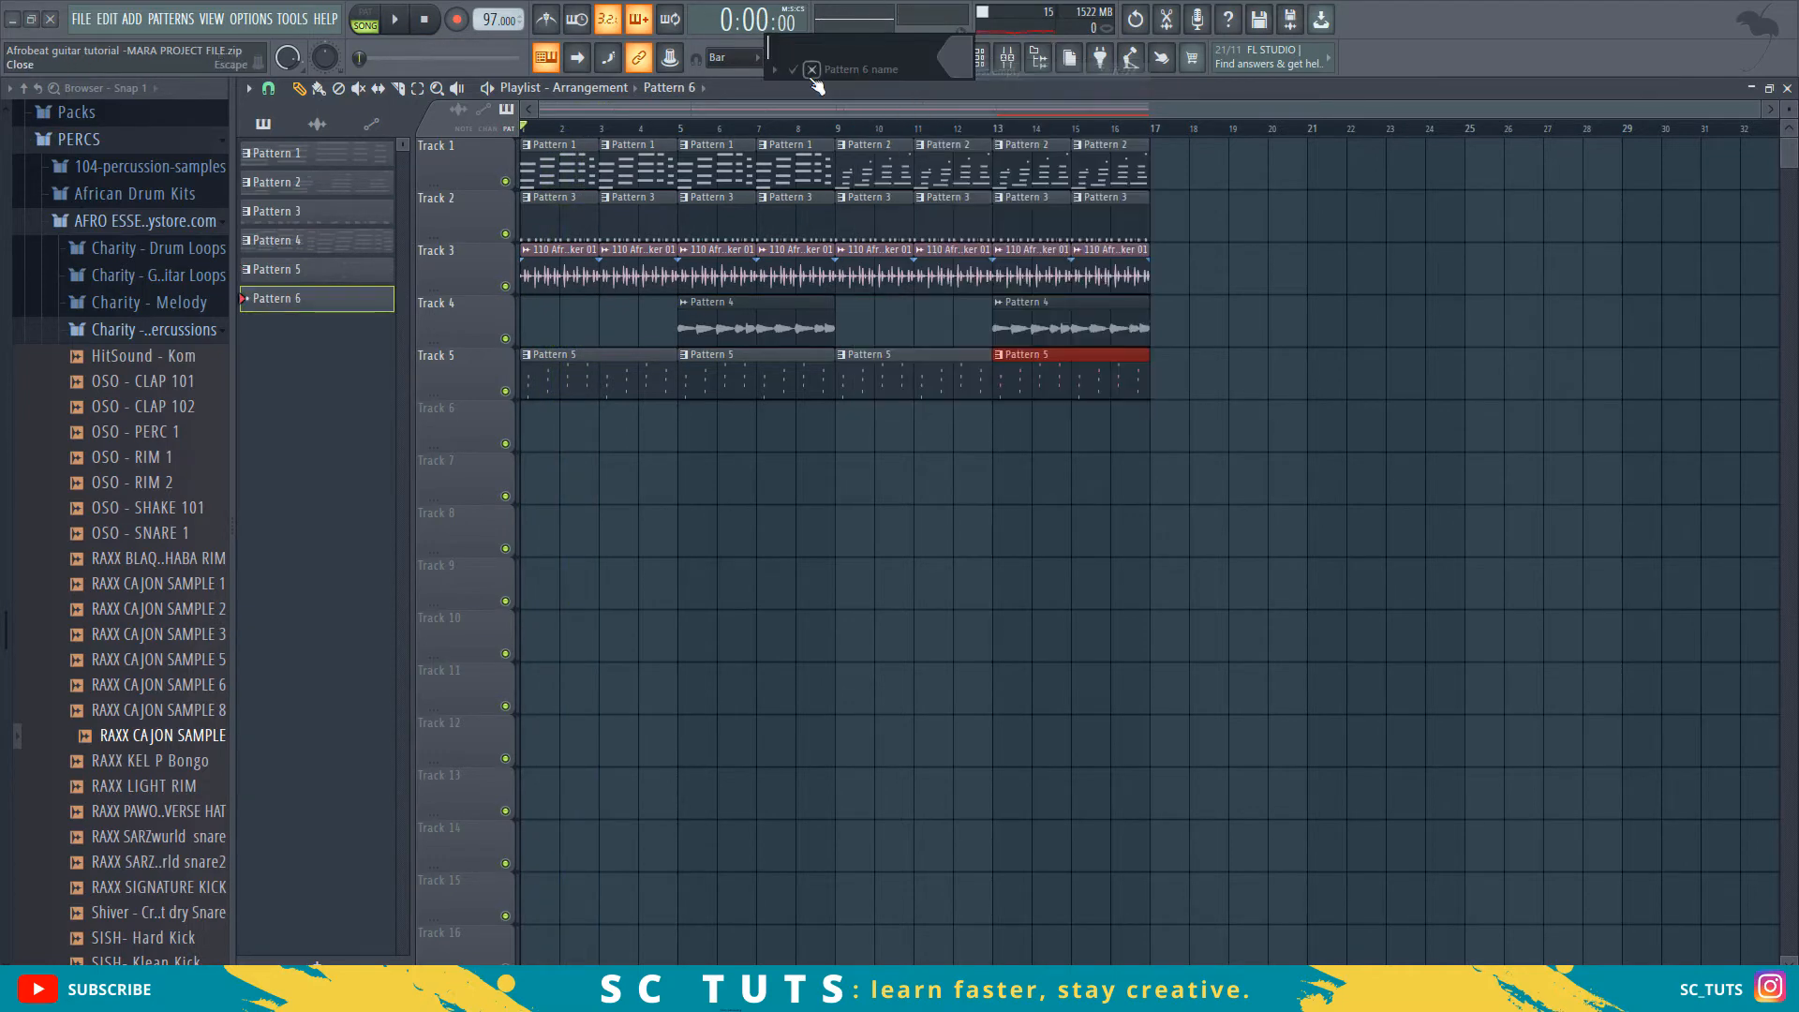
pyautogui.click(793, 70)
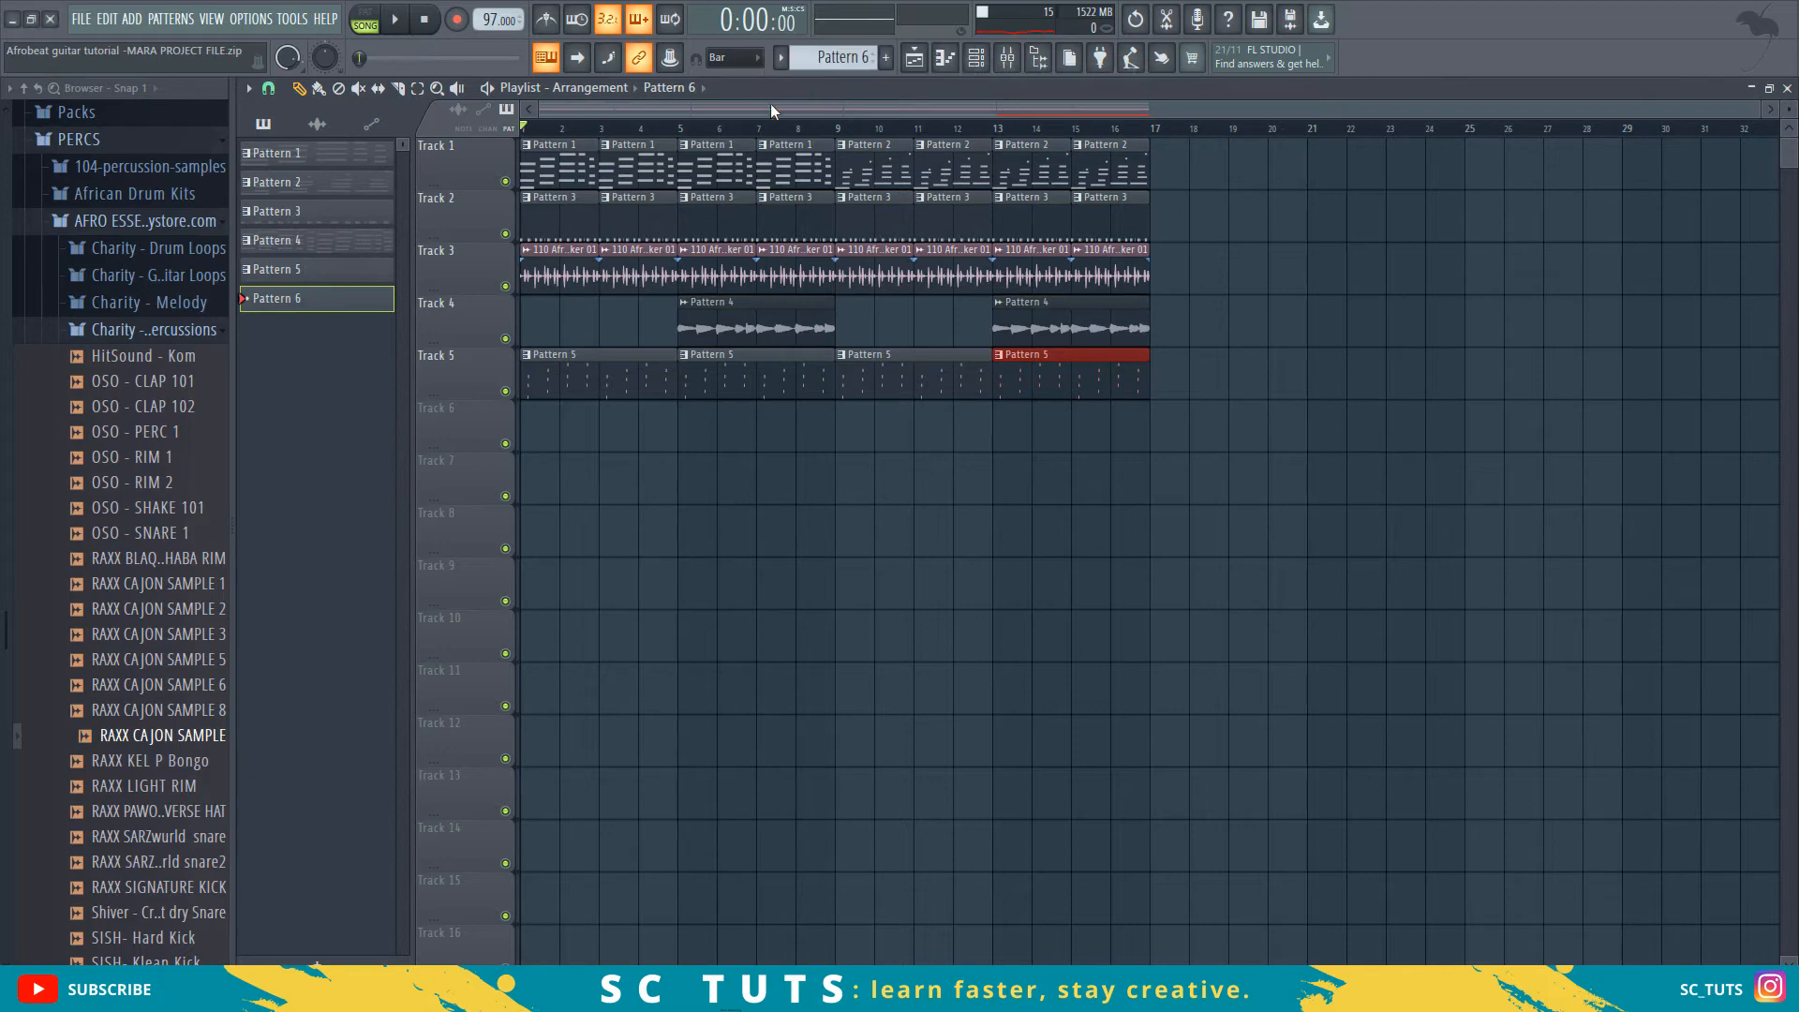
pyautogui.click(535, 426)
# - Remove the Pattern 5 clips at bars 1 and 5 of Track 5 and record a two-bar TRITON chord part into Pattern 6
pyautogui.rightClick(600, 393)
pyautogui.rightClick(728, 392)
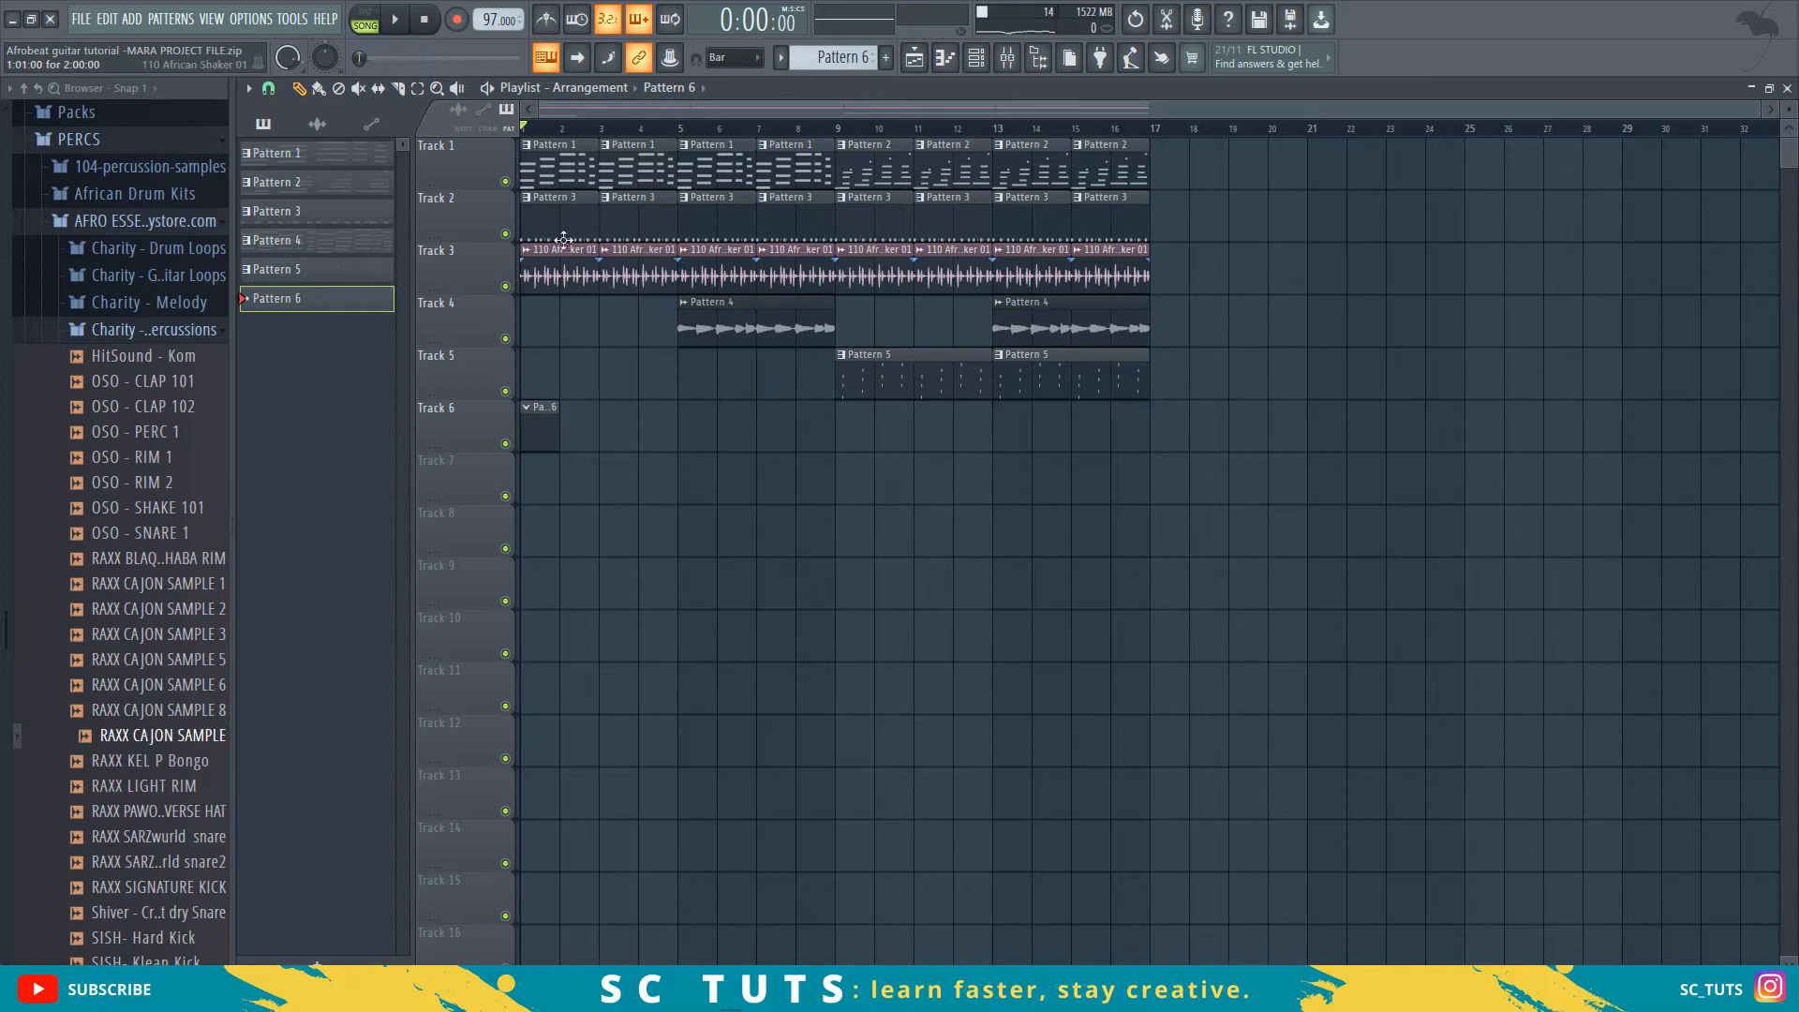
pyautogui.click(458, 26)
pyautogui.click(392, 28)
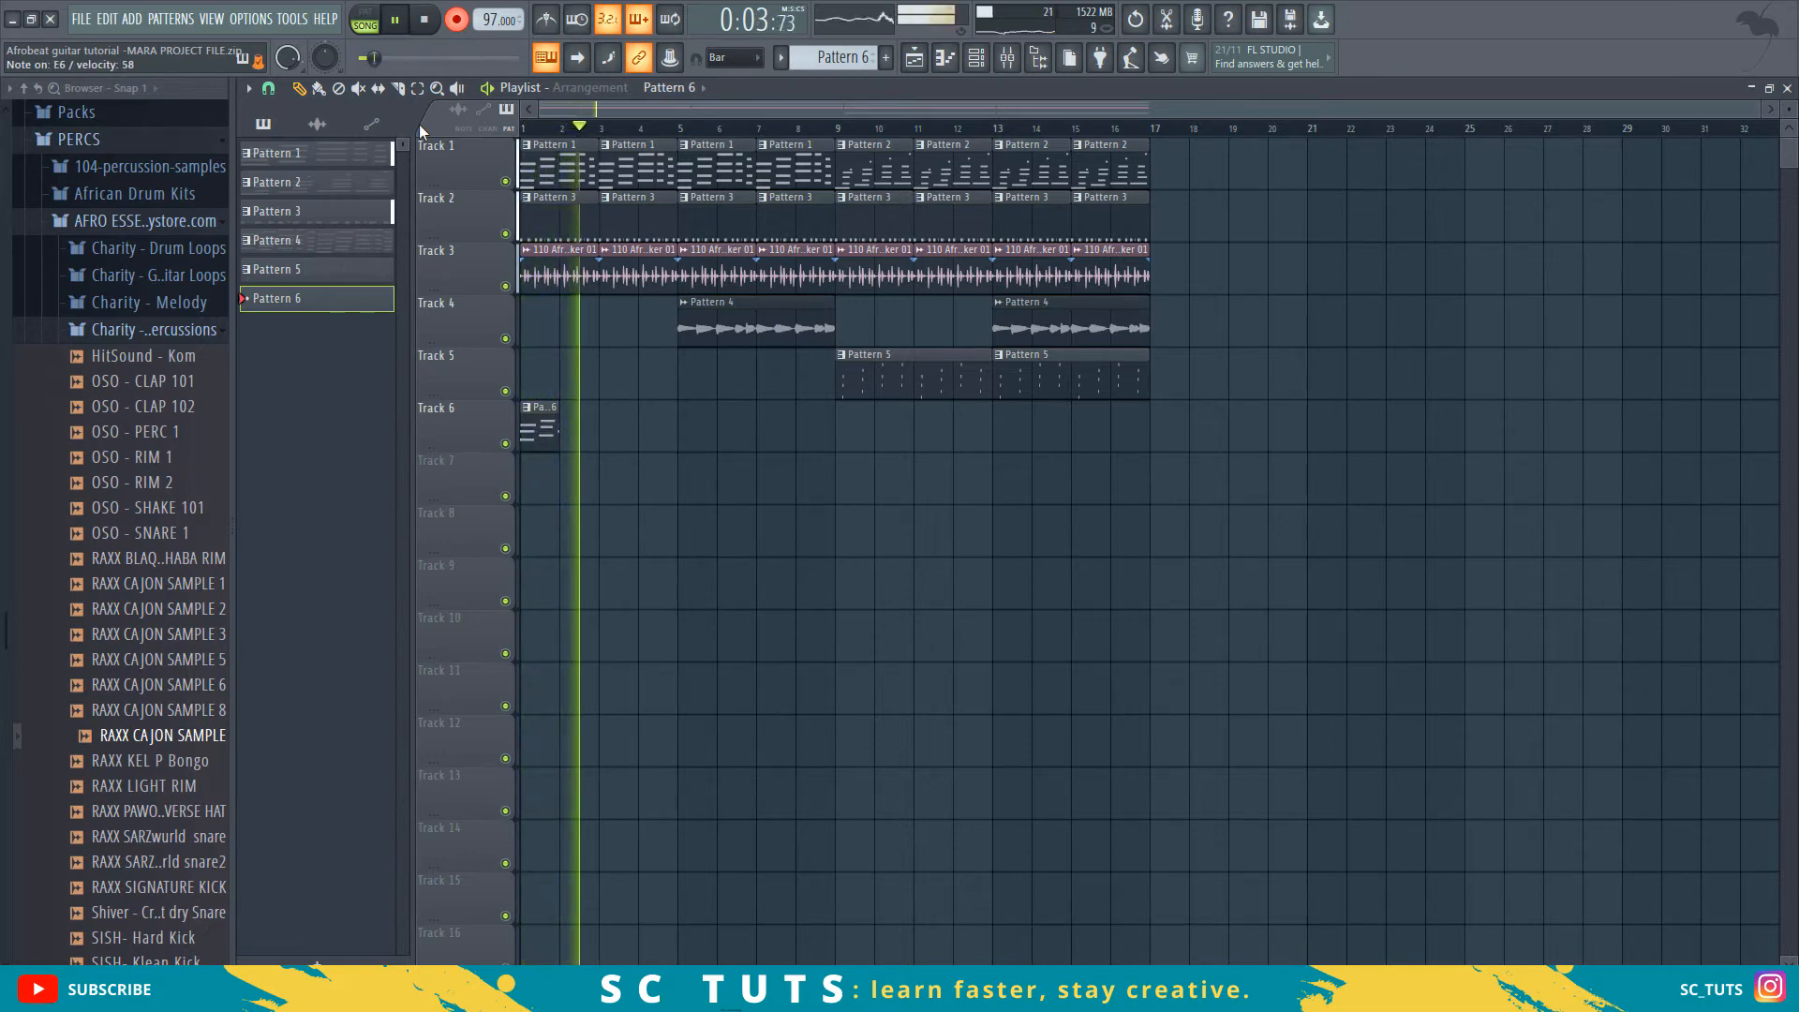
pyautogui.press('space')
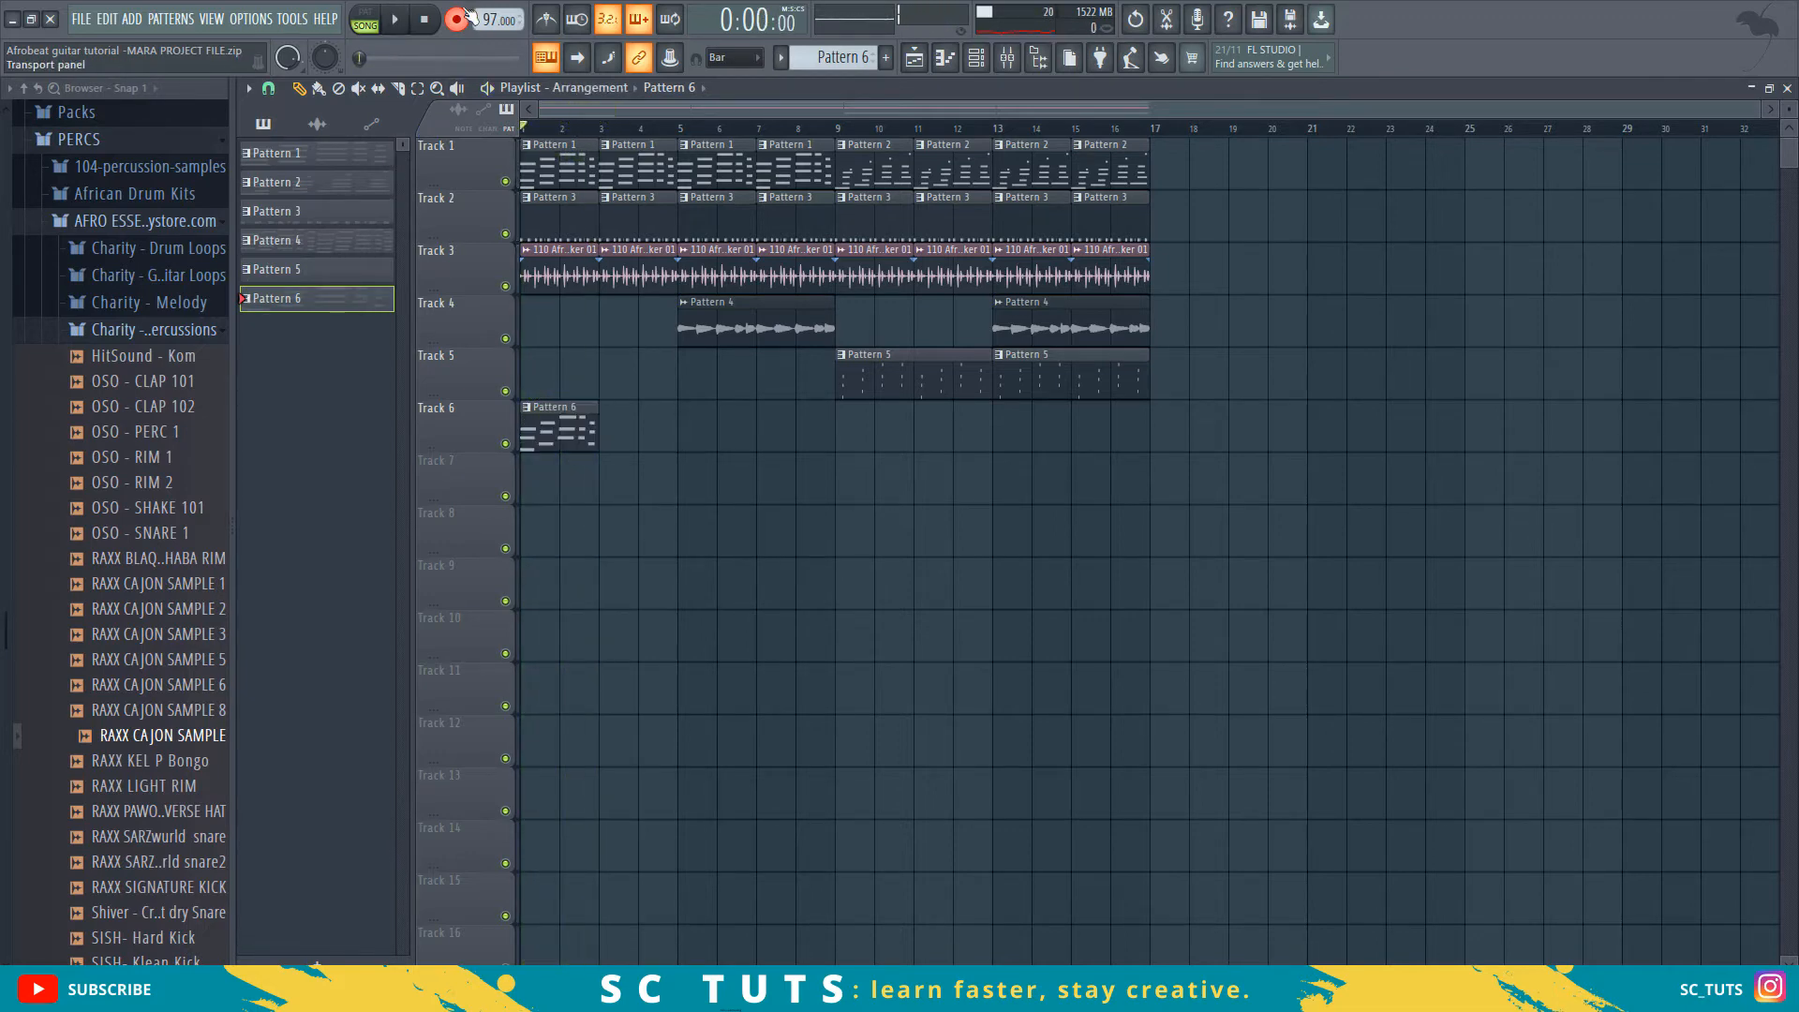
# - In Pattern 6's TRITON piano roll, nudge the early A5 and G5 notes in bar 2 and the G5 in bar 1 slightly later
pyautogui.press('space')
pyautogui.doubleClick(570, 441)
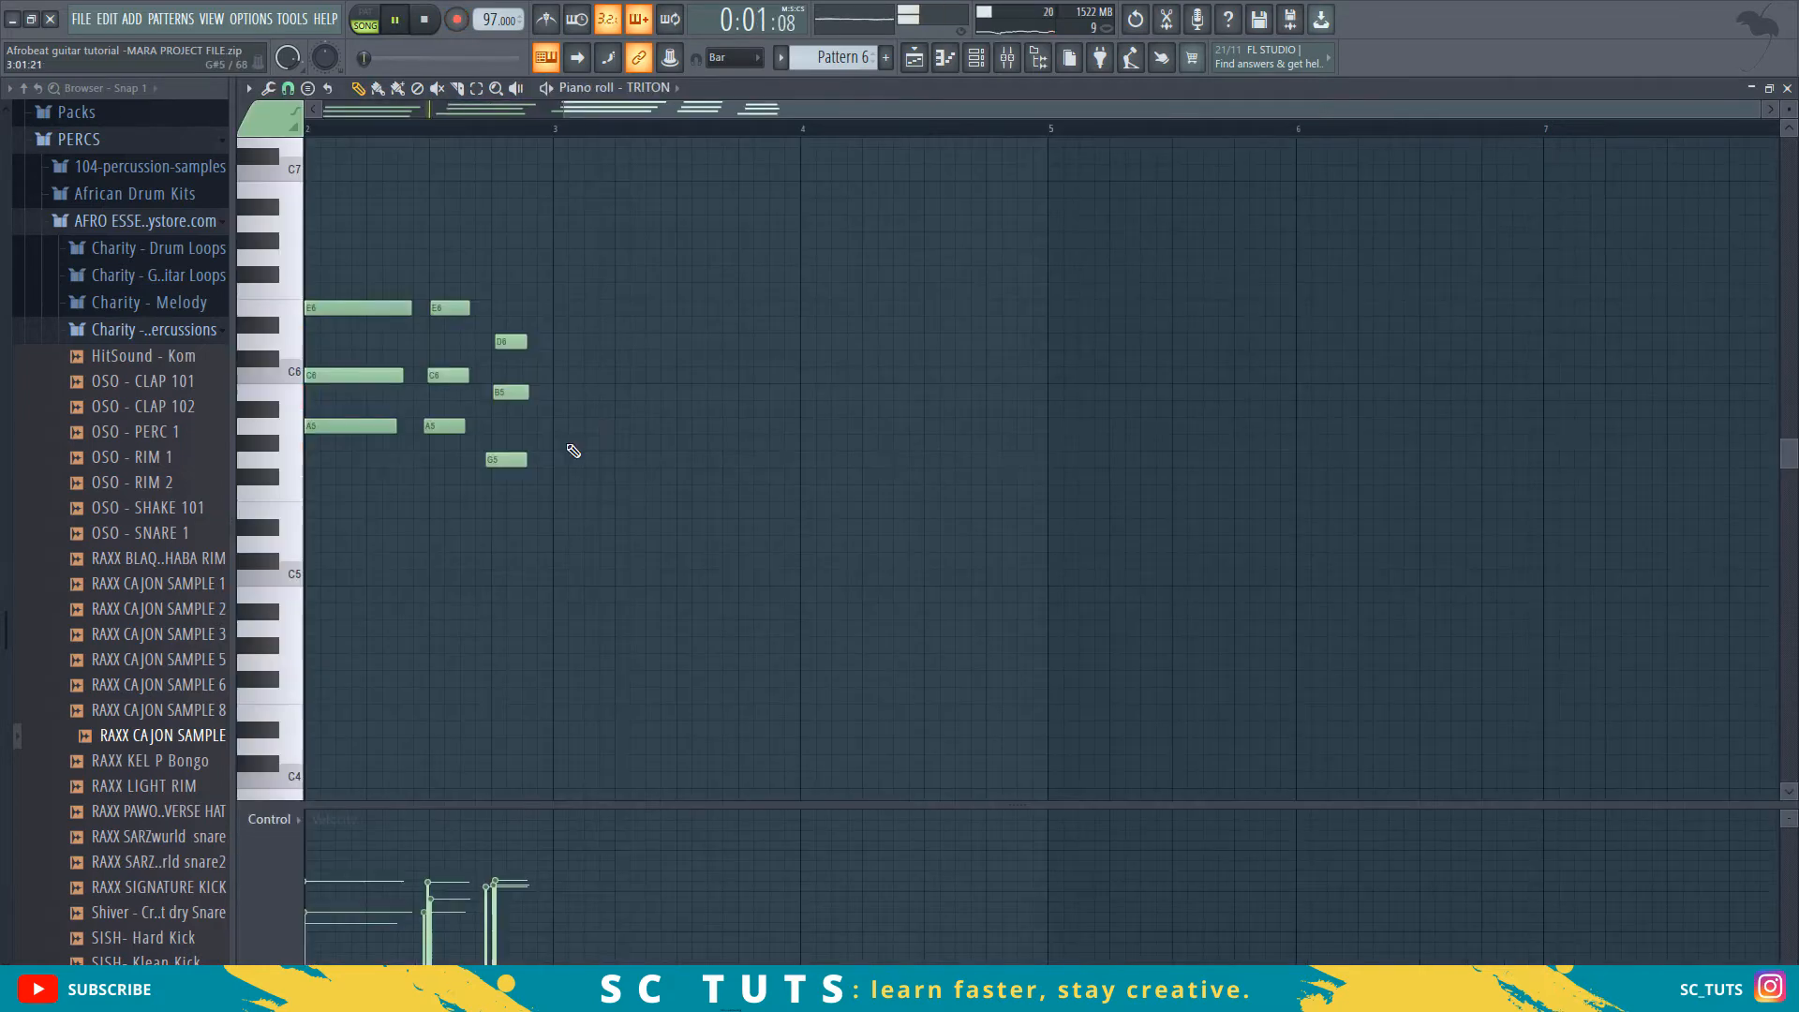
pyautogui.press('space')
pyautogui.moveTo(690, 111); pyautogui.dragTo(201, 192)
pyautogui.moveTo(578, 427); pyautogui.dragTo(689, 429)
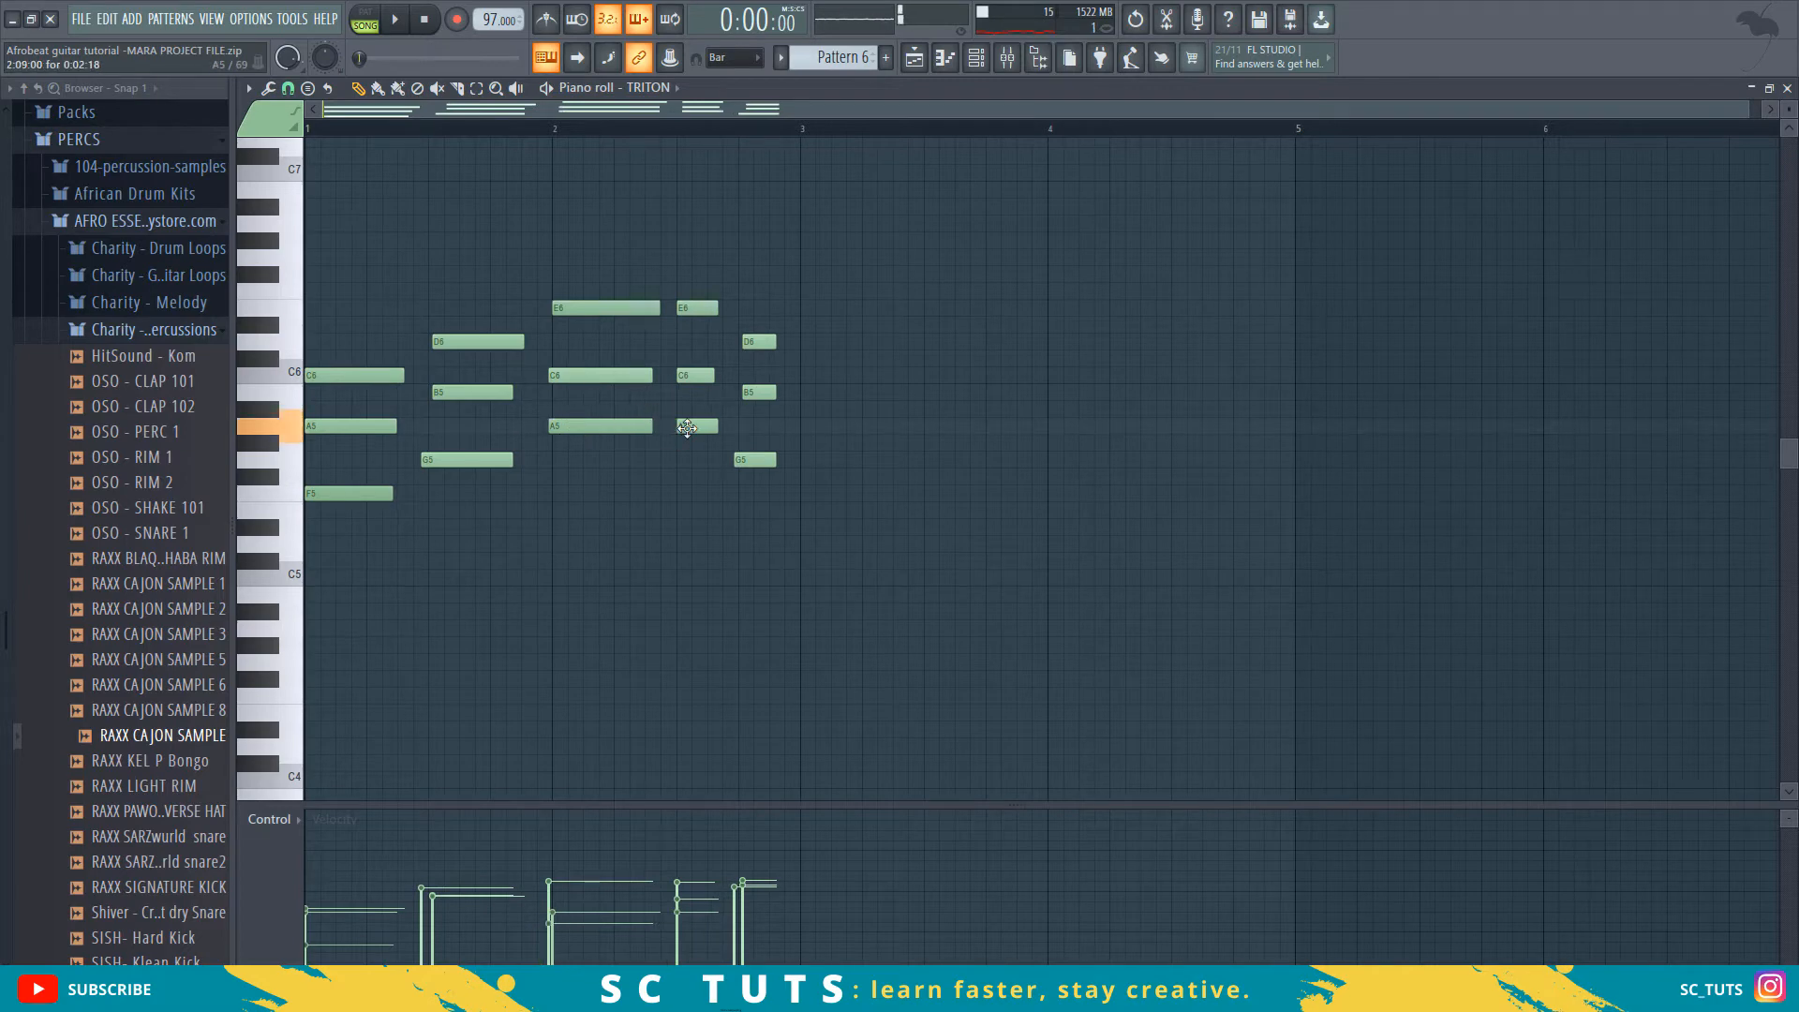
pyautogui.click(767, 462)
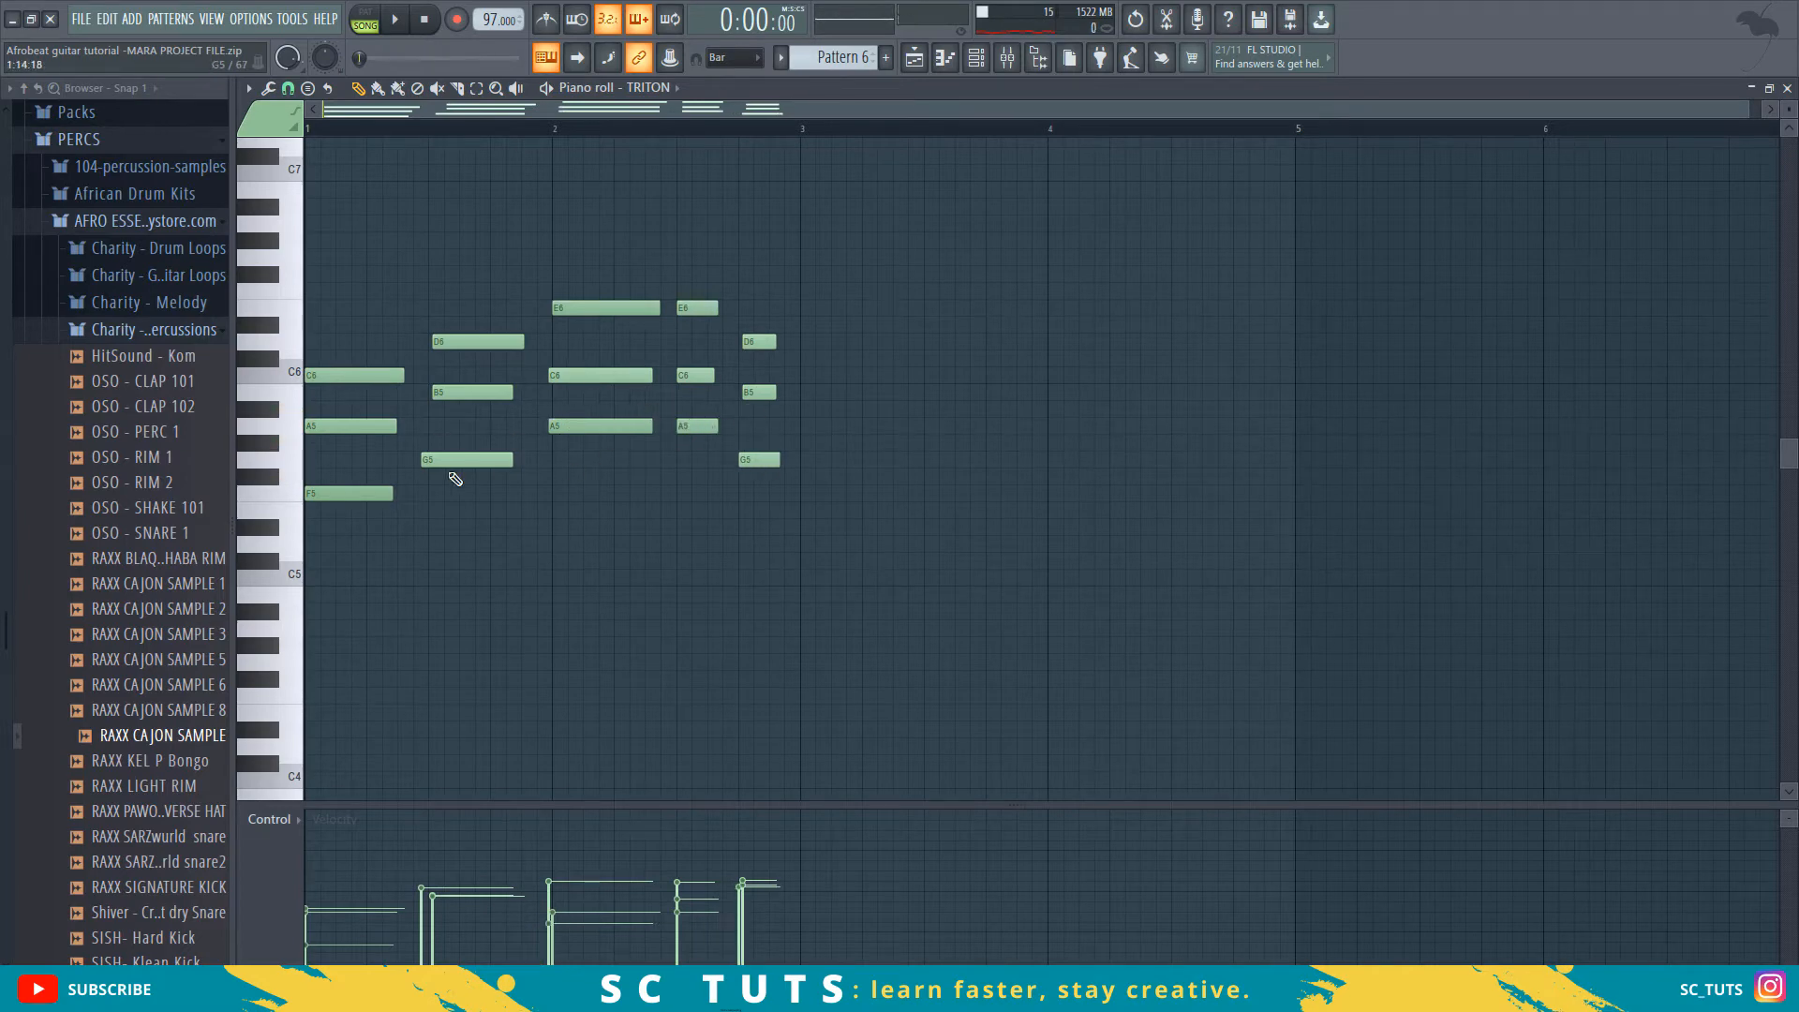
pyautogui.moveTo(446, 461); pyautogui.dragTo(454, 461)
# - Align the C6 note at the start of bar 2 with the E6 above it, and play the chords back
pyautogui.press('space')
pyautogui.scroll(3, 506, 574)
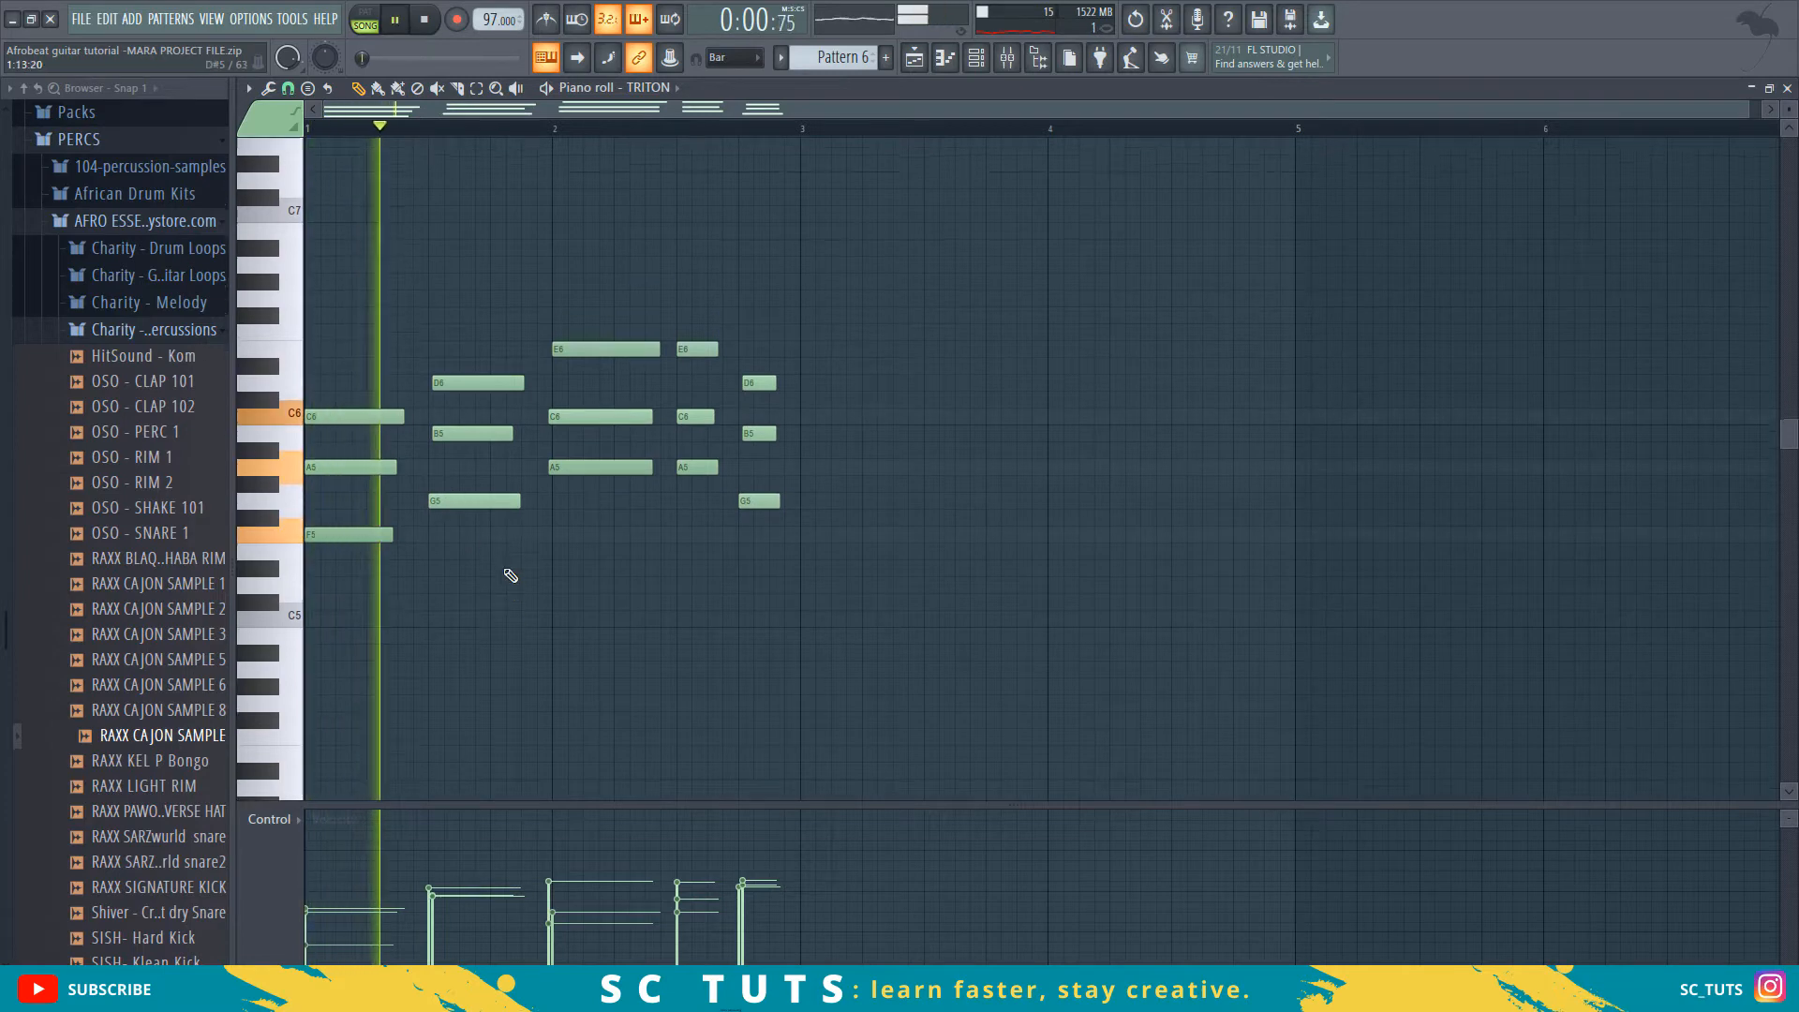
pyautogui.scroll(2, 544, 600)
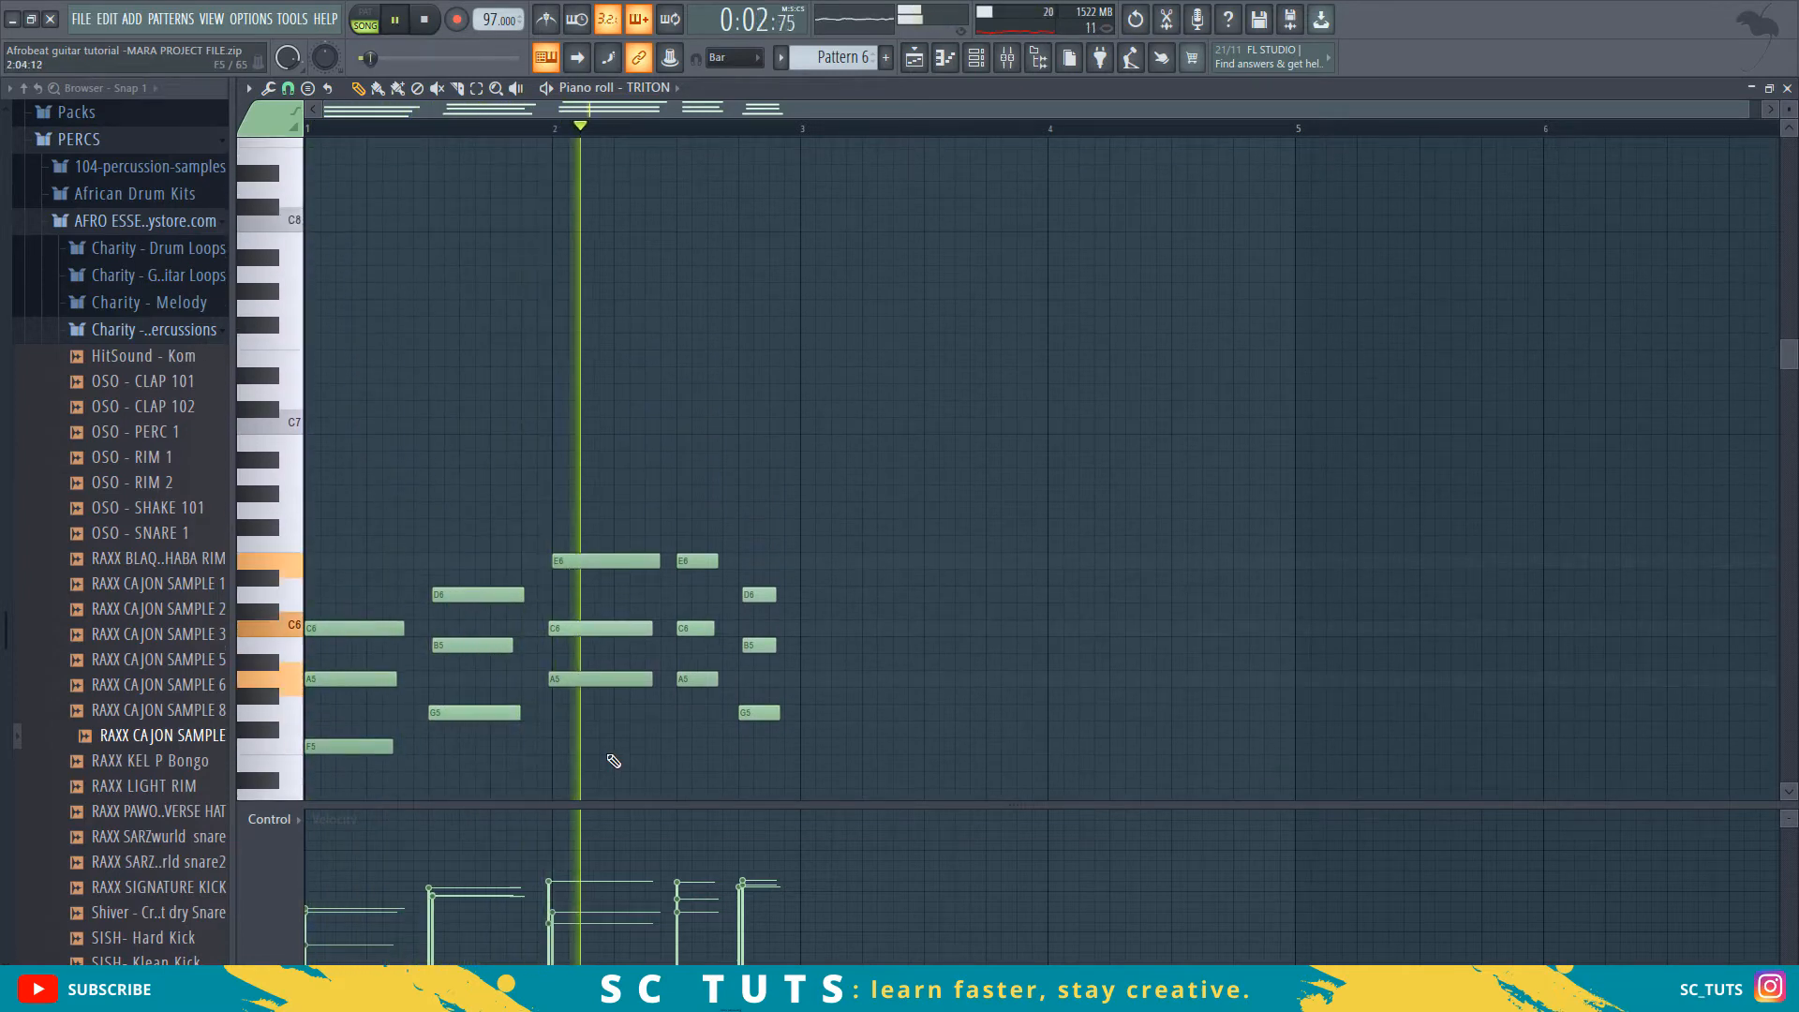
pyautogui.press('space')
pyautogui.moveTo(580, 625); pyautogui.dragTo(584, 625)
pyautogui.press('space')
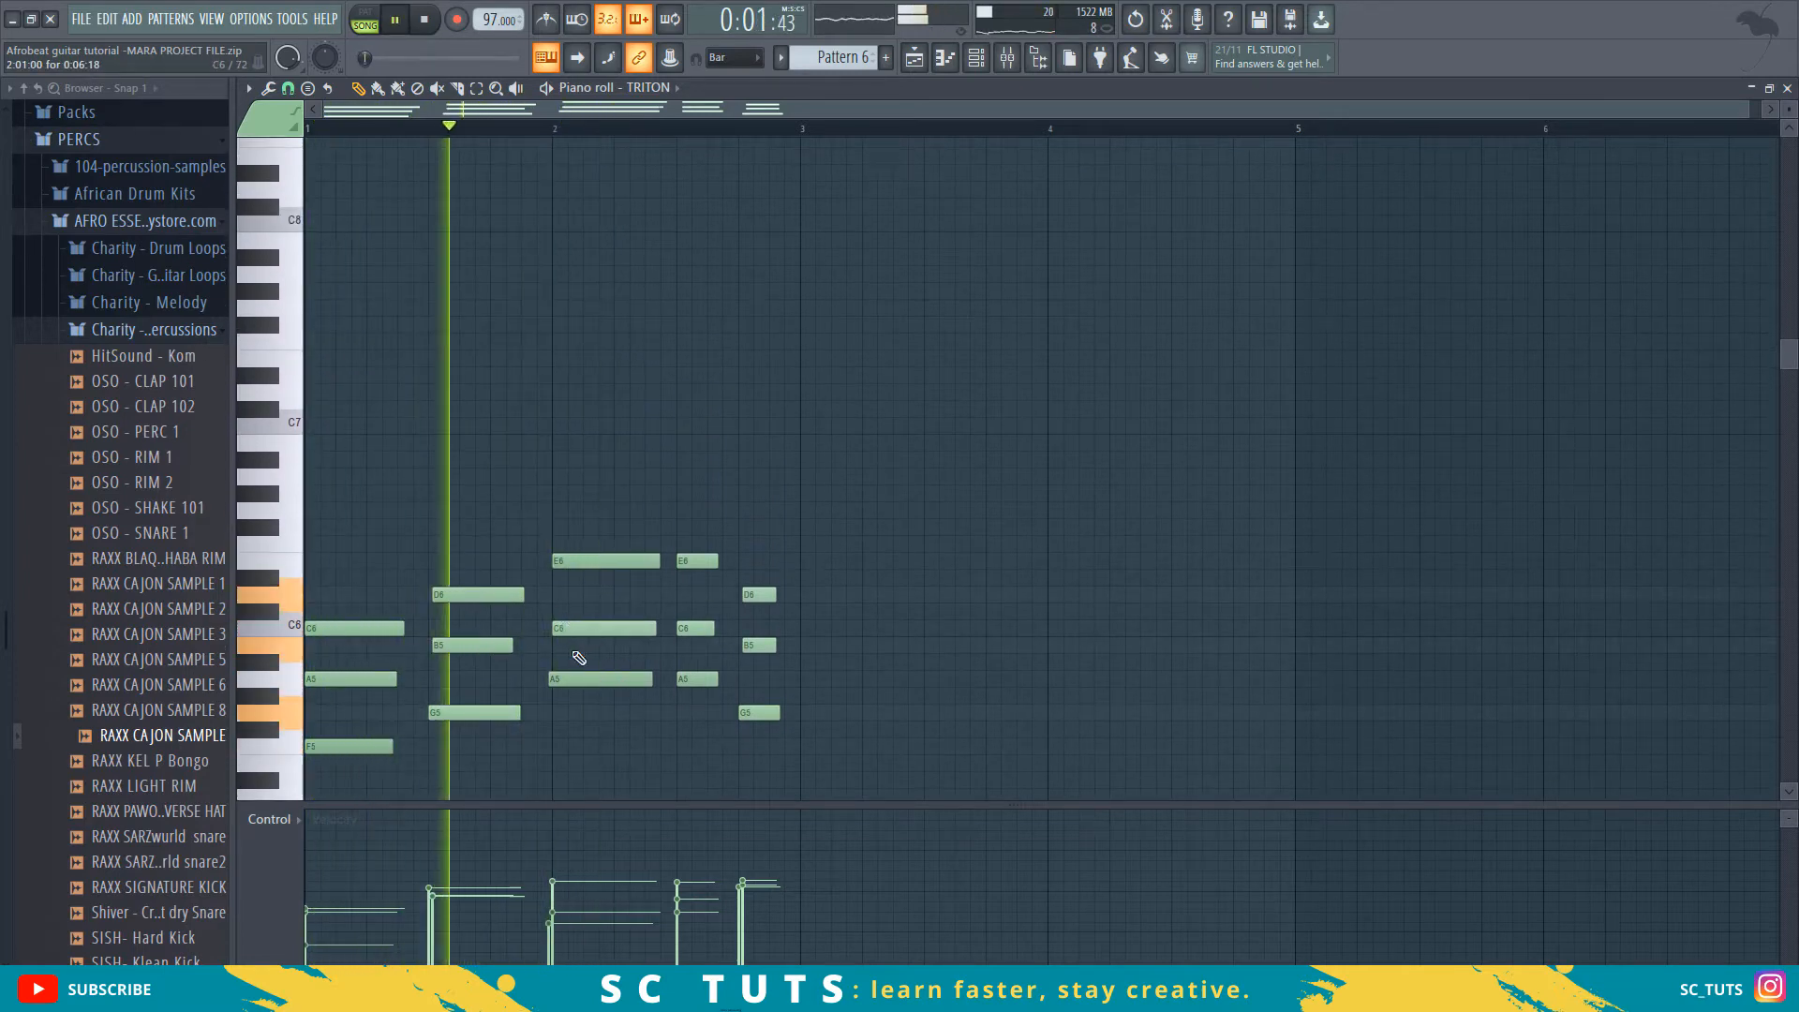
# - Return to the playlist and duplicate the Pattern 6 clip end to end along Track 6 to fill the arrangement
pyautogui.click(913, 58)
pyautogui.click(536, 426)
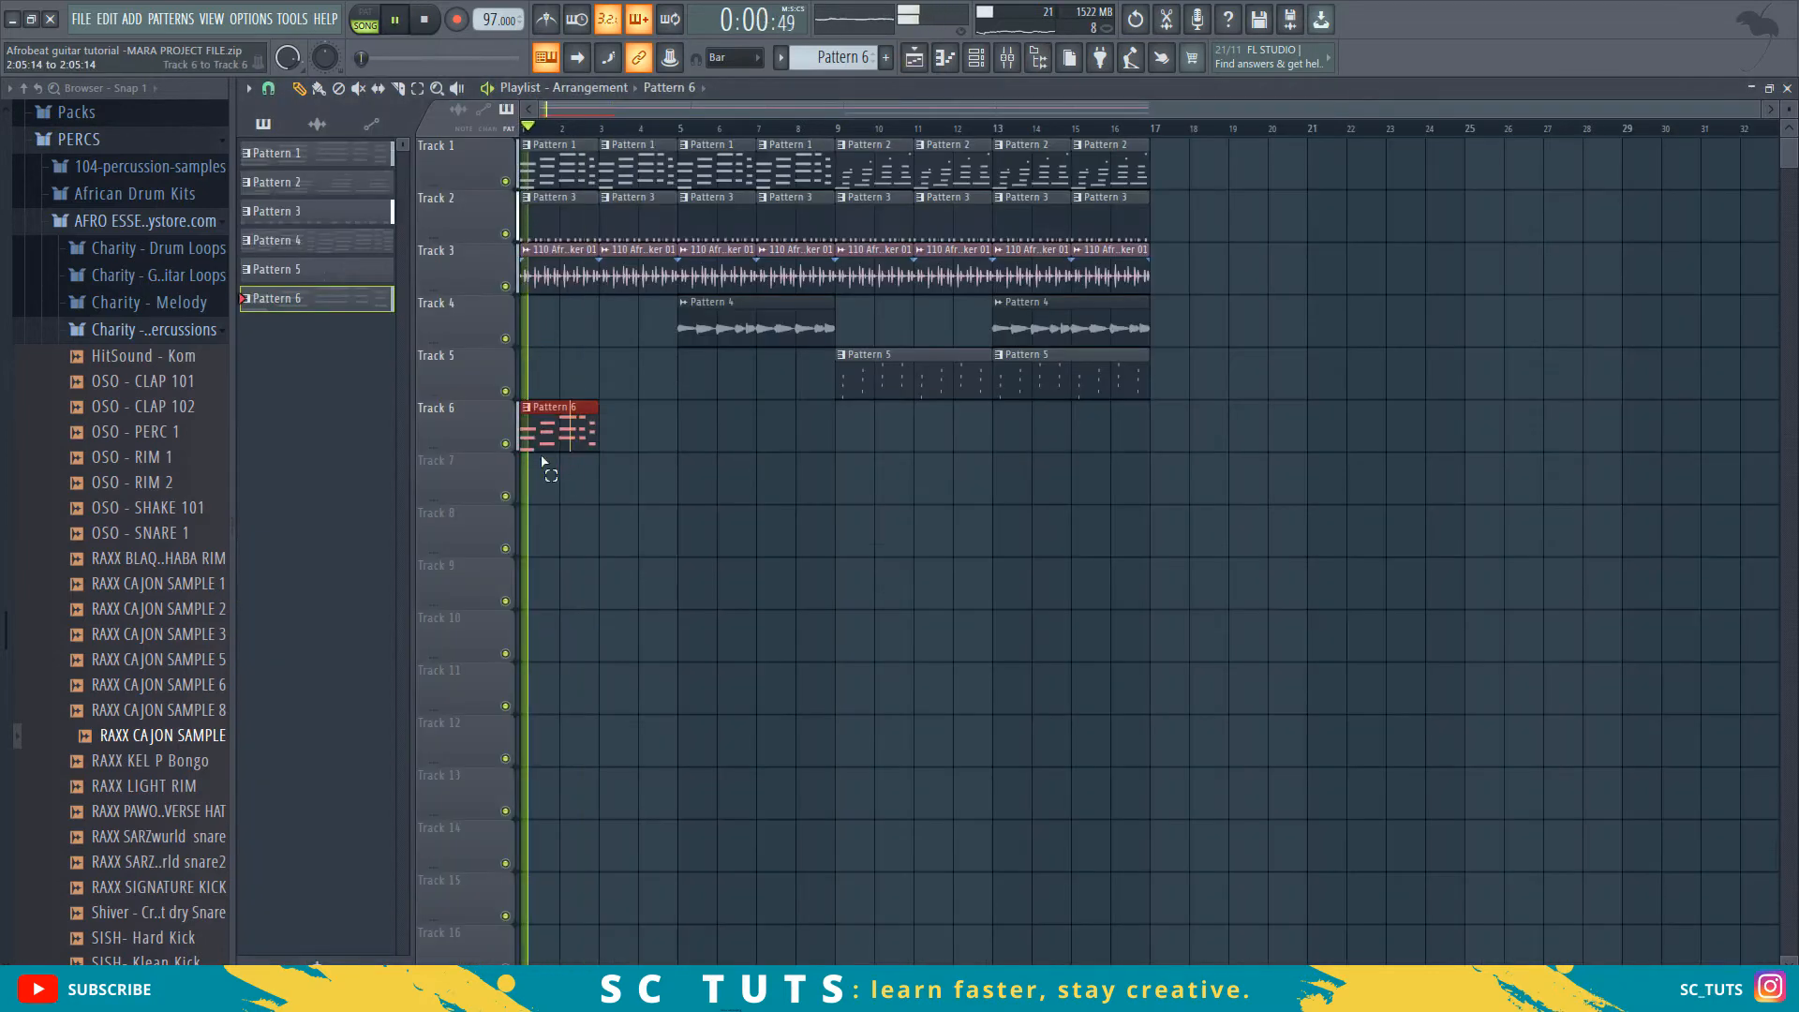
pyautogui.hotkey('ctrl', 'b')
pyautogui.hotkey('ctrl', 'b')
pyautogui.hotkey('ctrl', 'b')
pyautogui.hotkey('ctrl', 'b')
pyautogui.hotkey('ctrl', 'b')
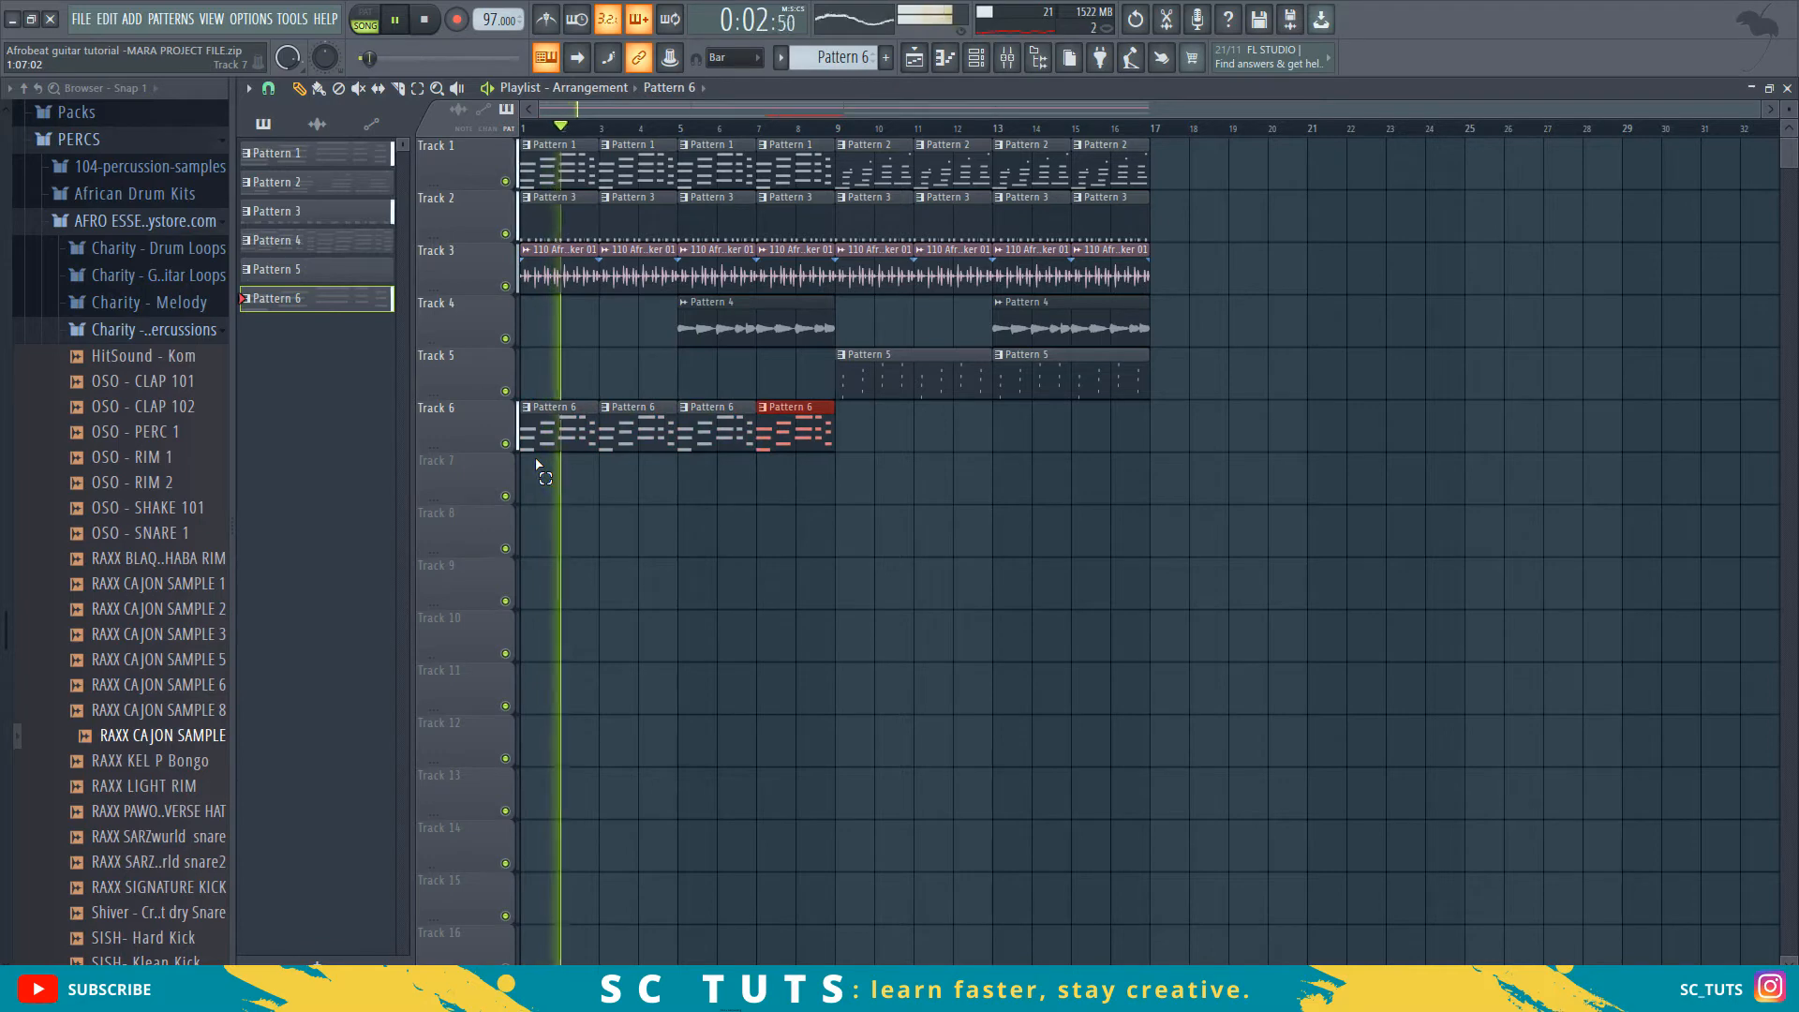
pyautogui.hotkey('ctrl', 'b')
pyautogui.hotkey('ctrl', 'b')
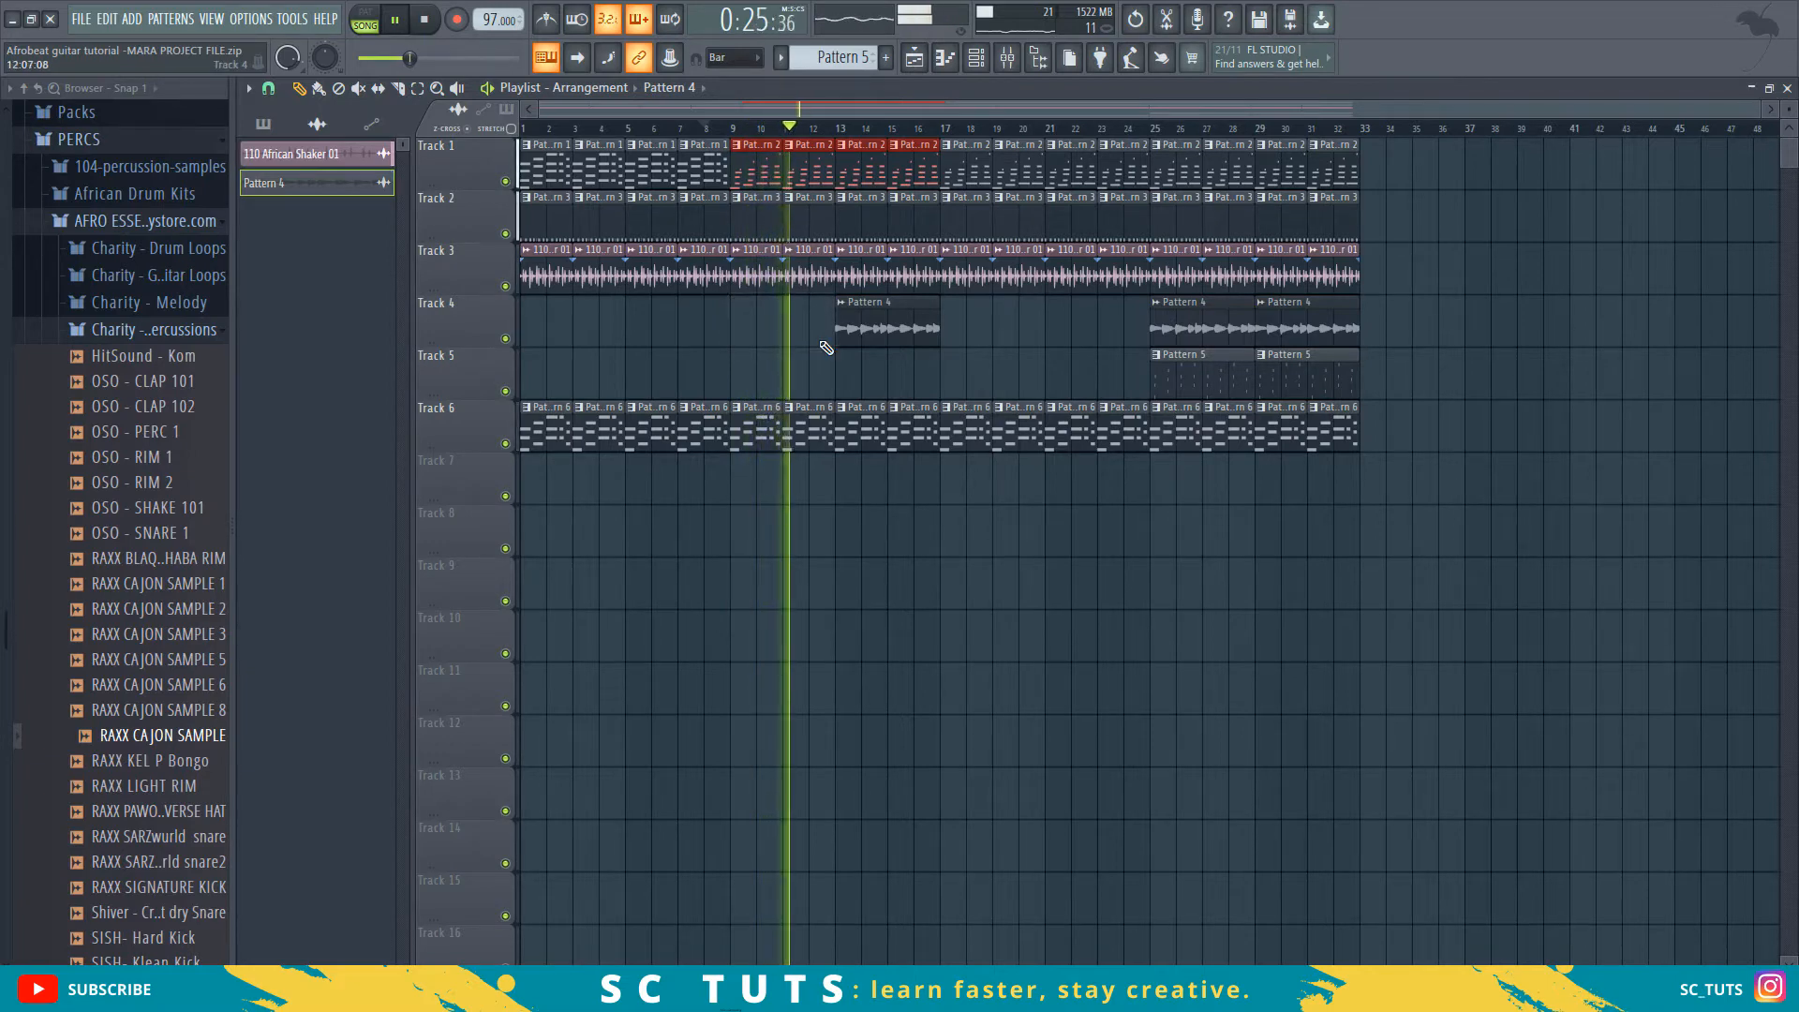
# - Move the Pattern 4 clip on Track 4 from bar 13 to bar 17 and duplicate it at bar 21
pyautogui.moveTo(873, 334); pyautogui.dragTo(976, 334)
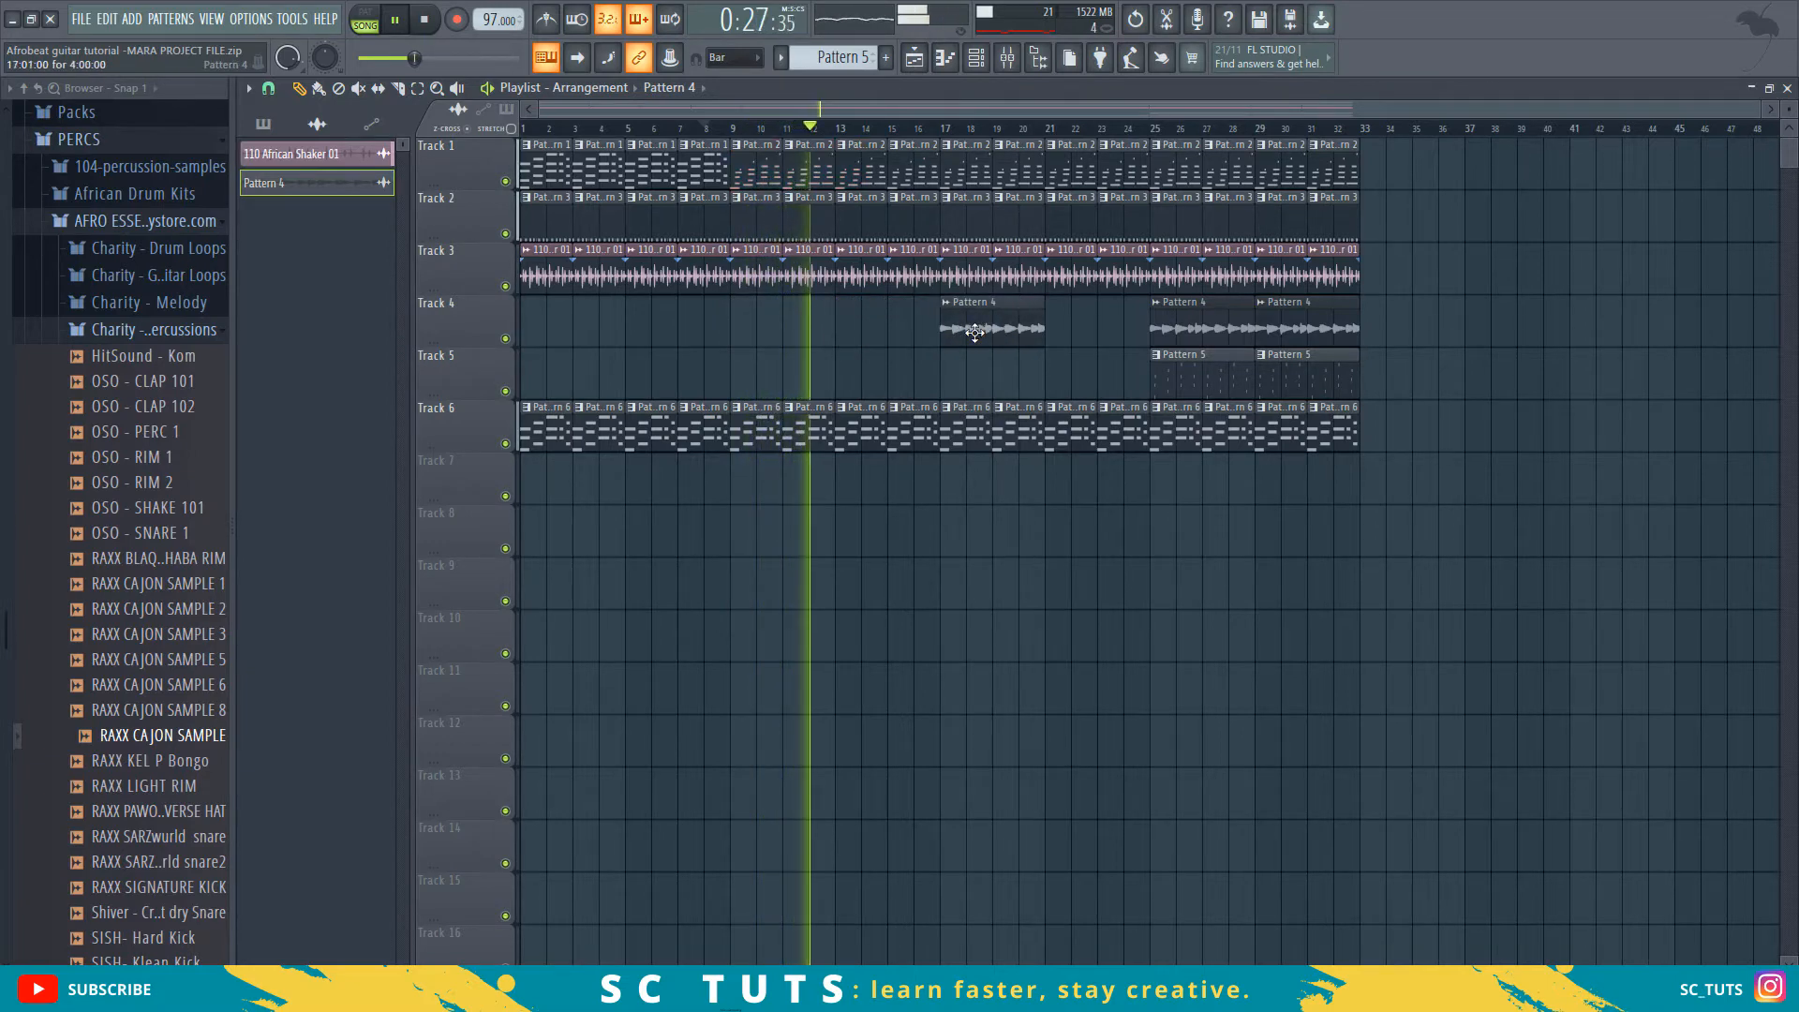
pyautogui.keyDown('ctrl'); pyautogui.click(994, 340); pyautogui.keyUp('ctrl')
pyautogui.hotkey('ctrl', 'b')
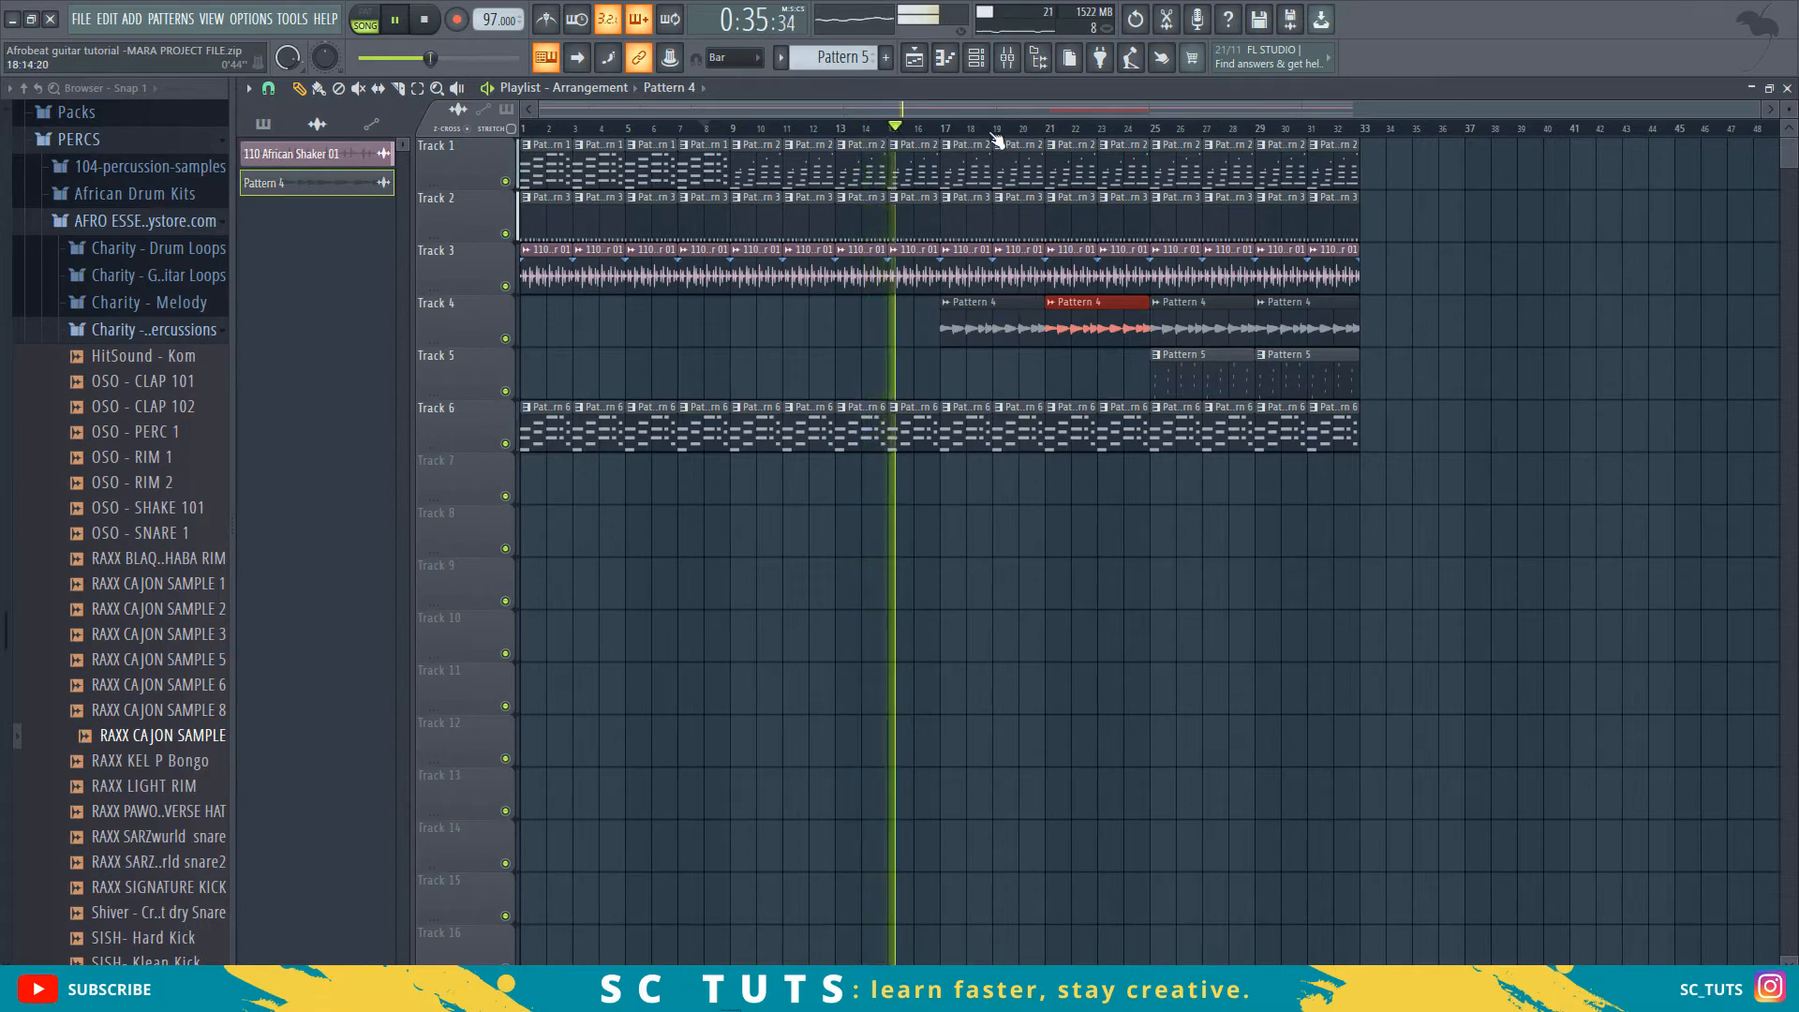
# - Replace the Track 1 clips from bar 17 onward with a duplicate of the clips in bars 1 to 16
pyautogui.moveTo(984, 155); pyautogui.dragTo(1414, 165)
pyautogui.click(413, 150)
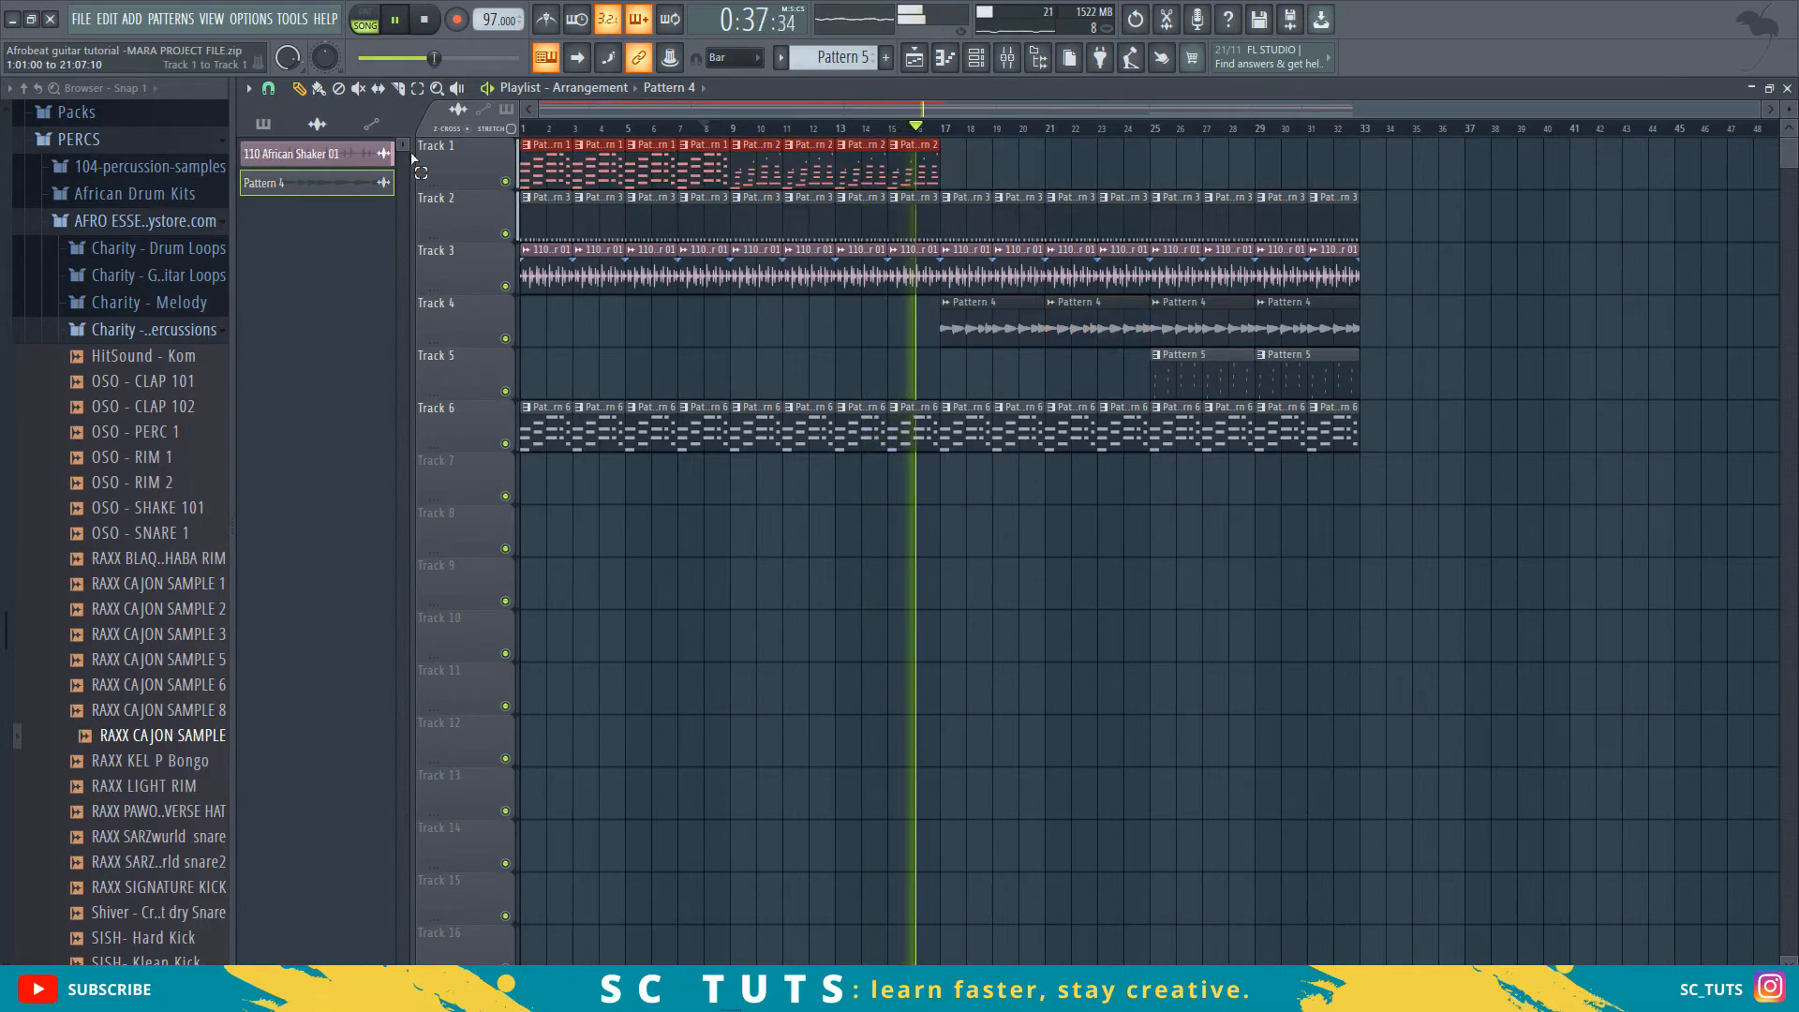
pyautogui.hotkey('ctrl', 'b')
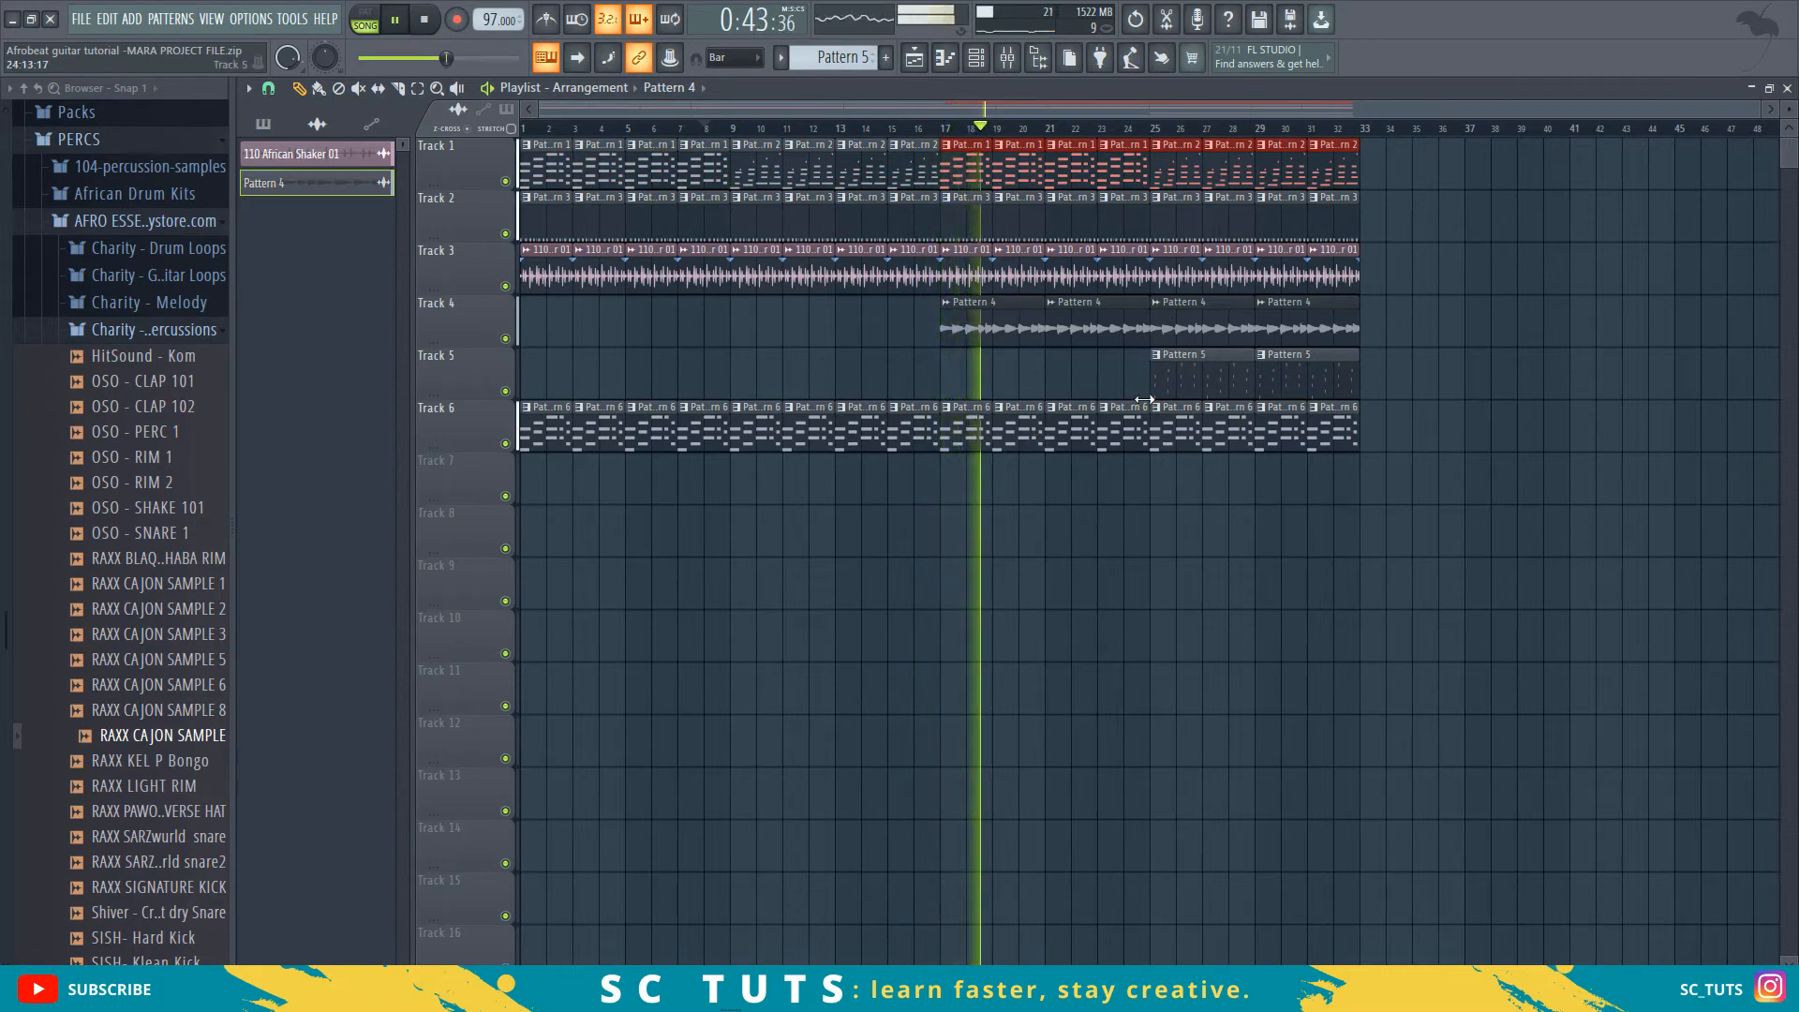
# - Copy the two Pattern 5 clips to bars 9 and 13 of Track 5, and play the arrangement from bar 1 and from bar 9
pyautogui.moveTo(1375, 375); pyautogui.dragTo(742, 369)
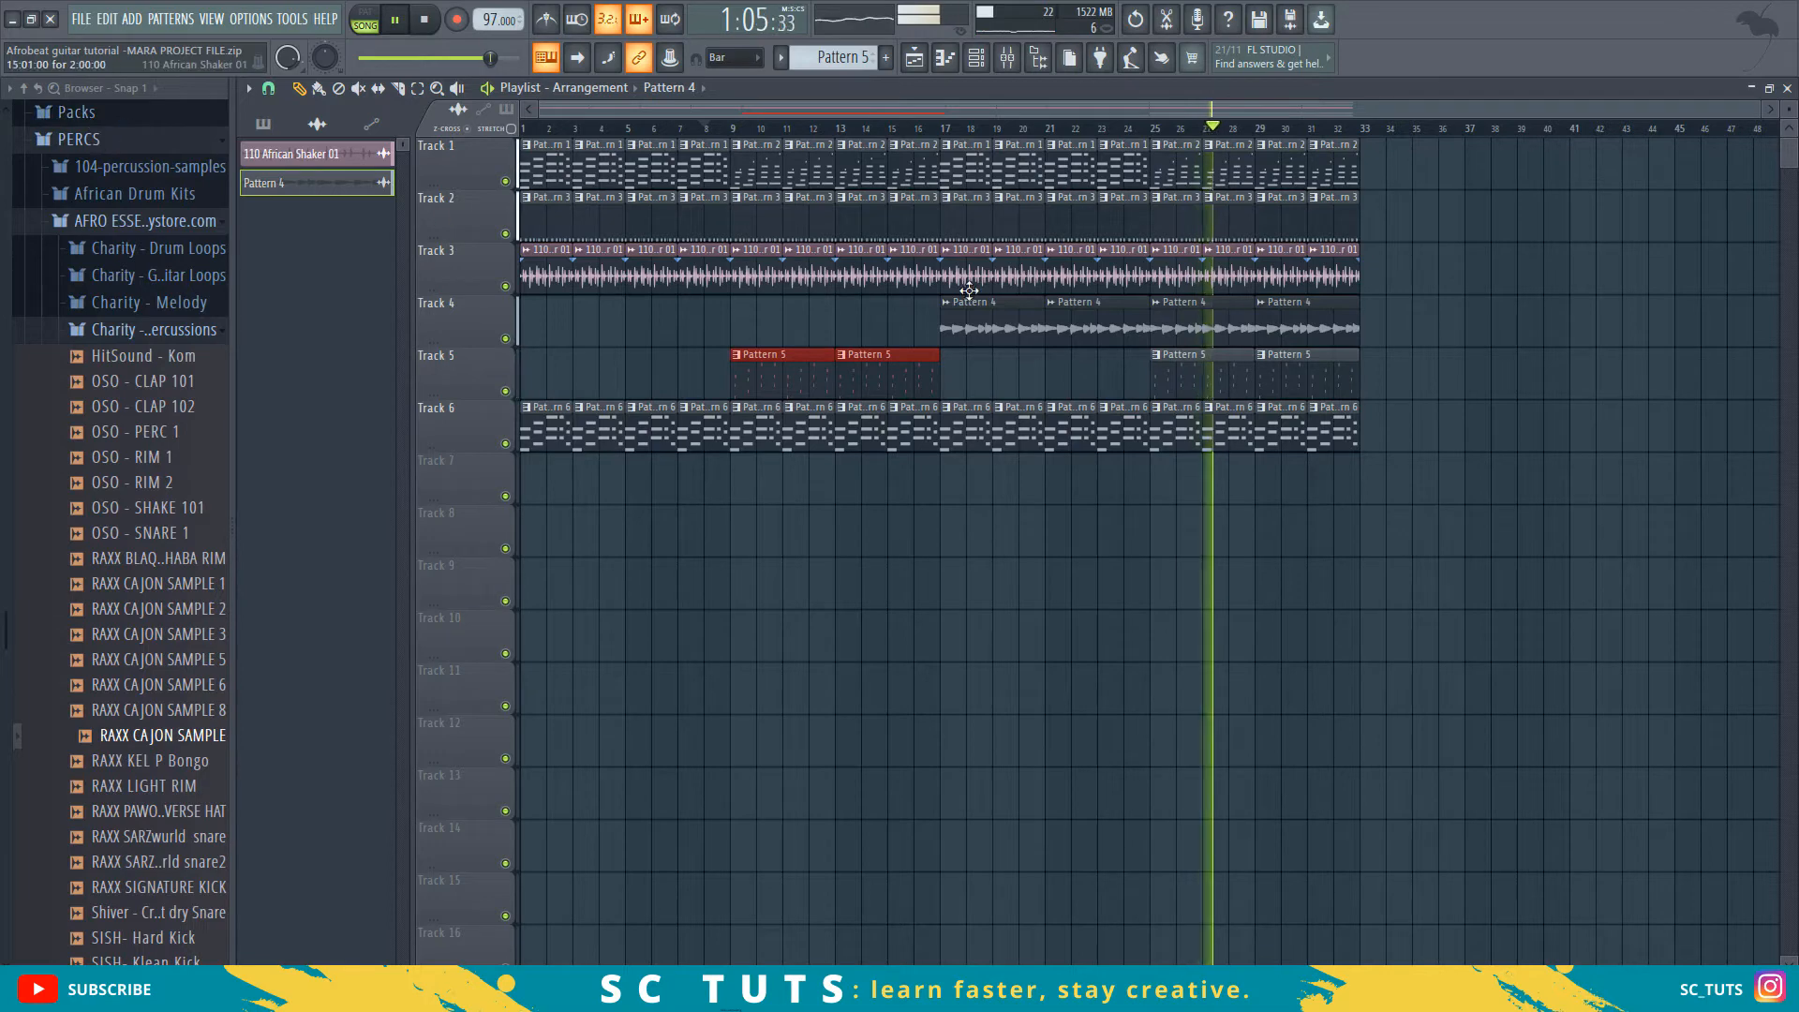
pyautogui.press('space')
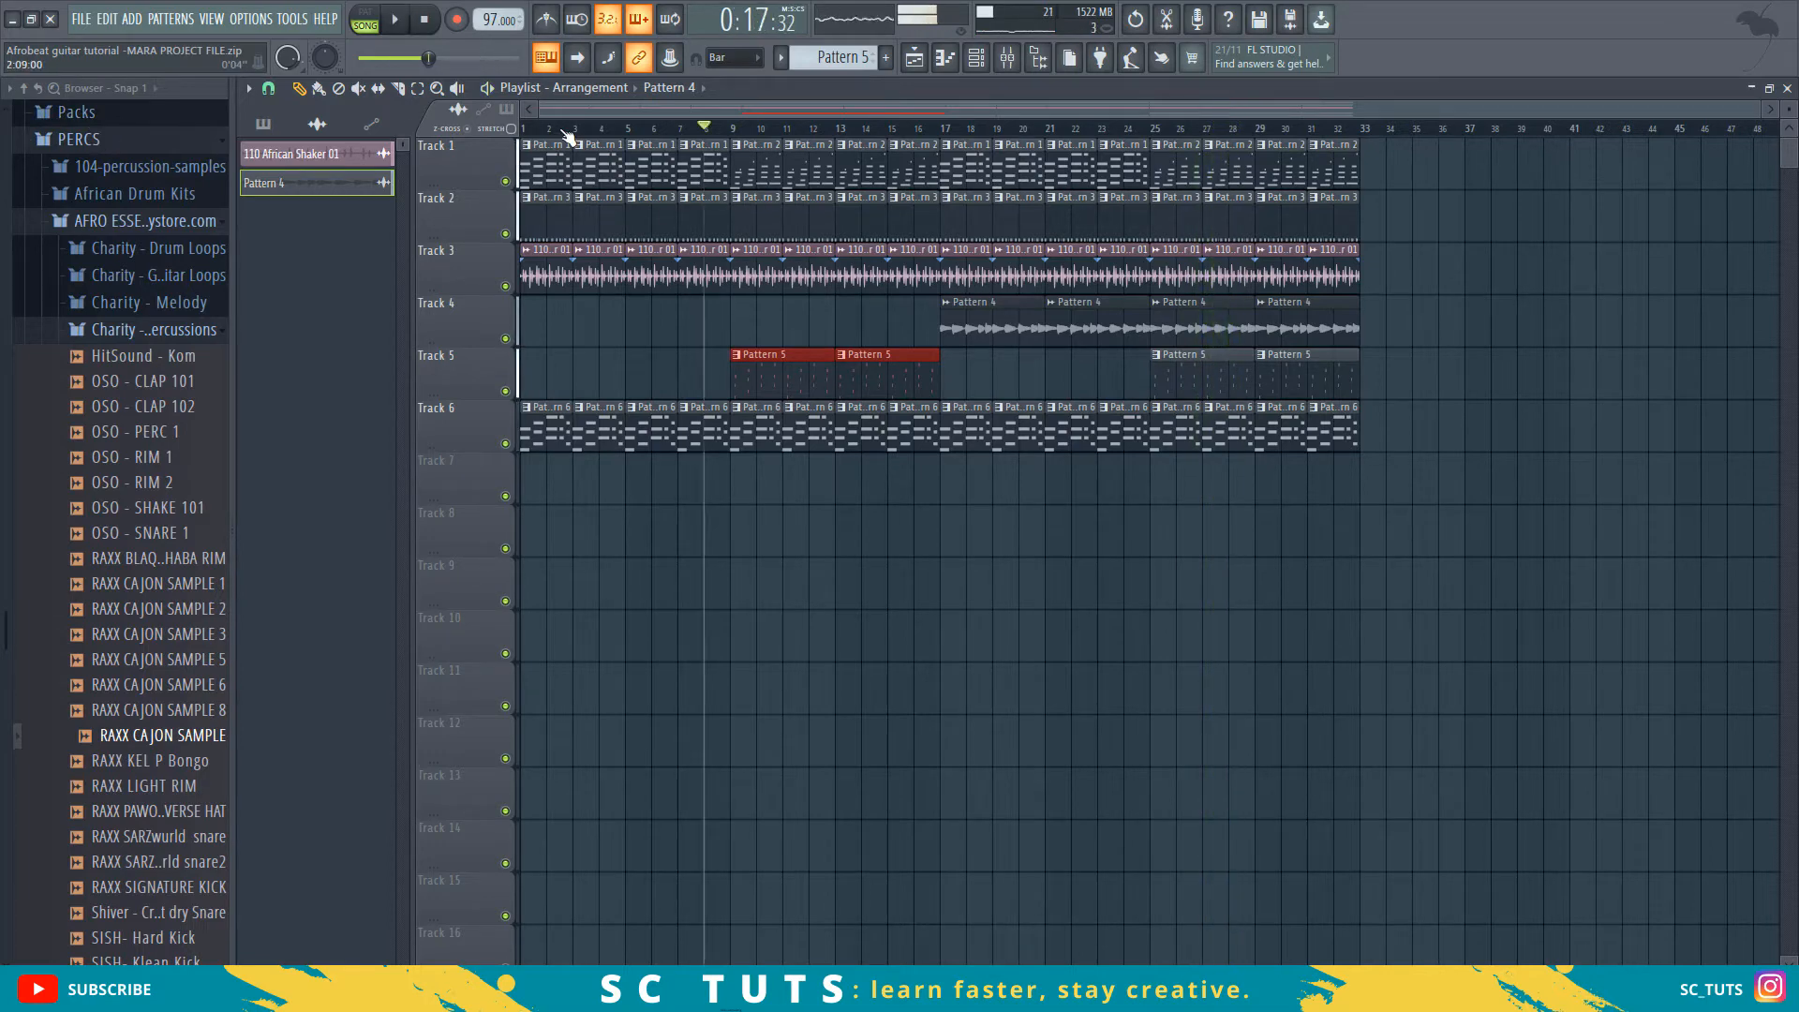
pyautogui.click(529, 129)
pyautogui.press('space')
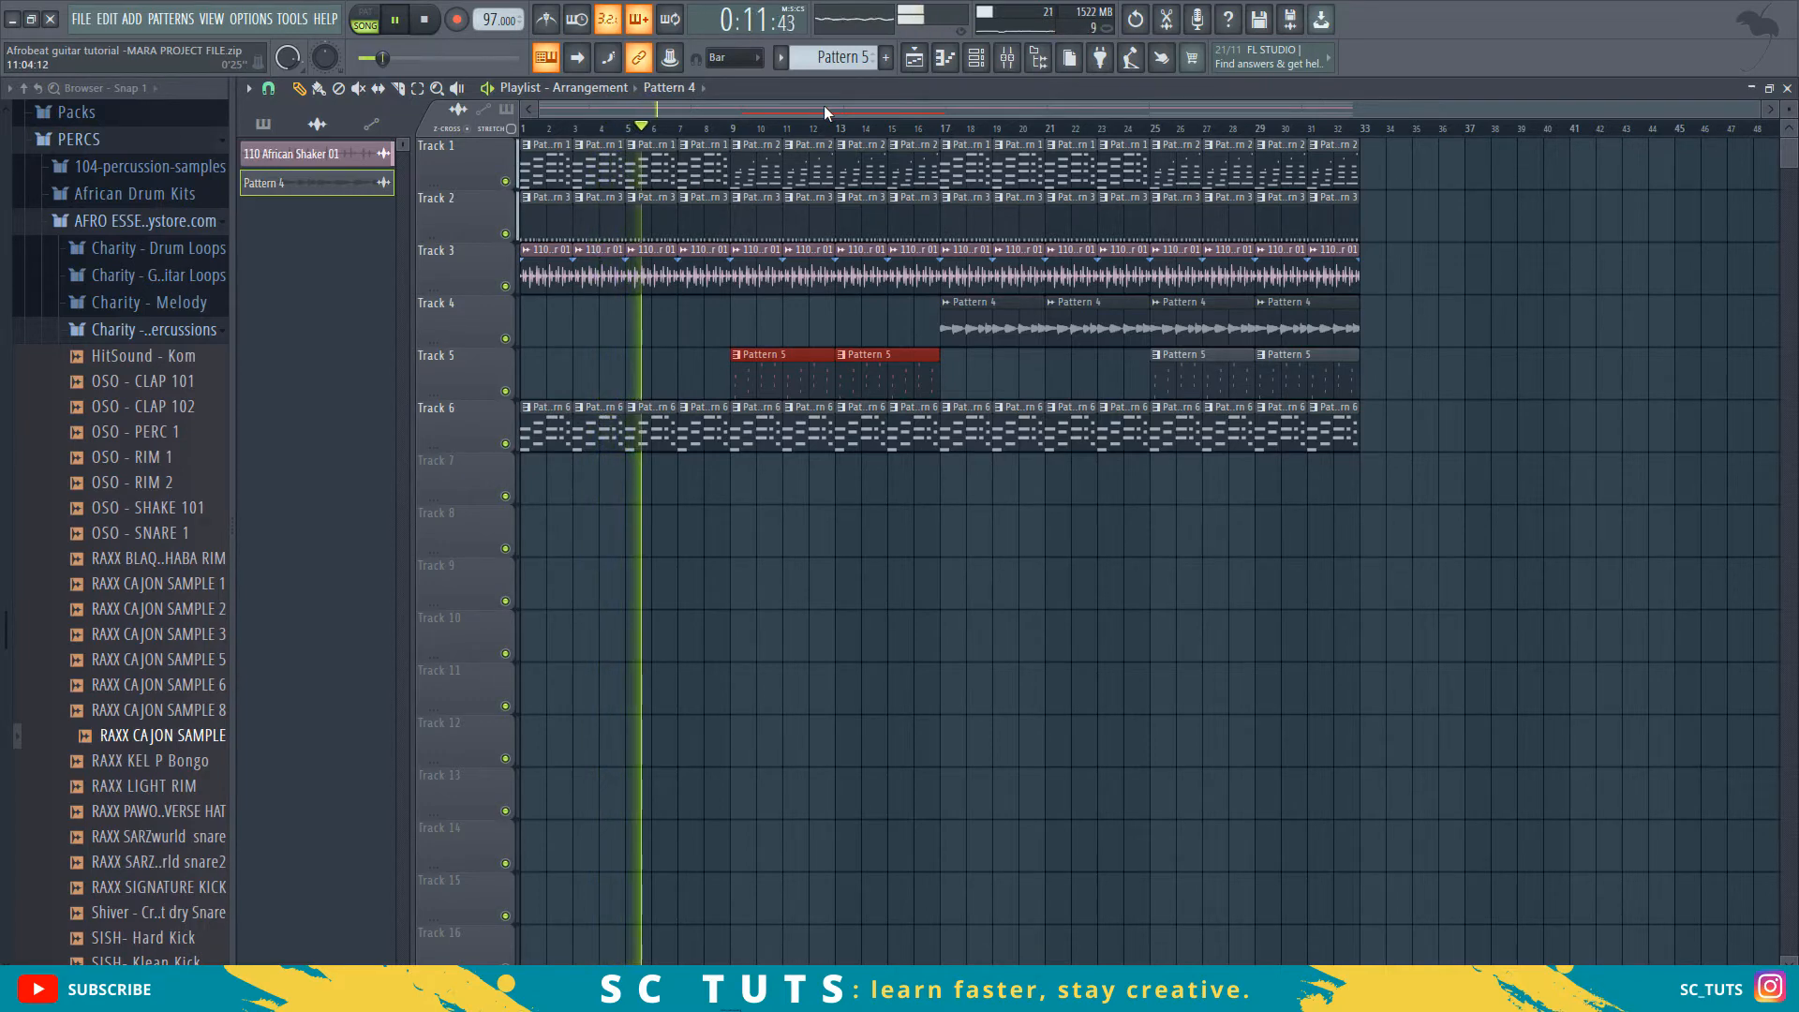
pyautogui.click(727, 129)
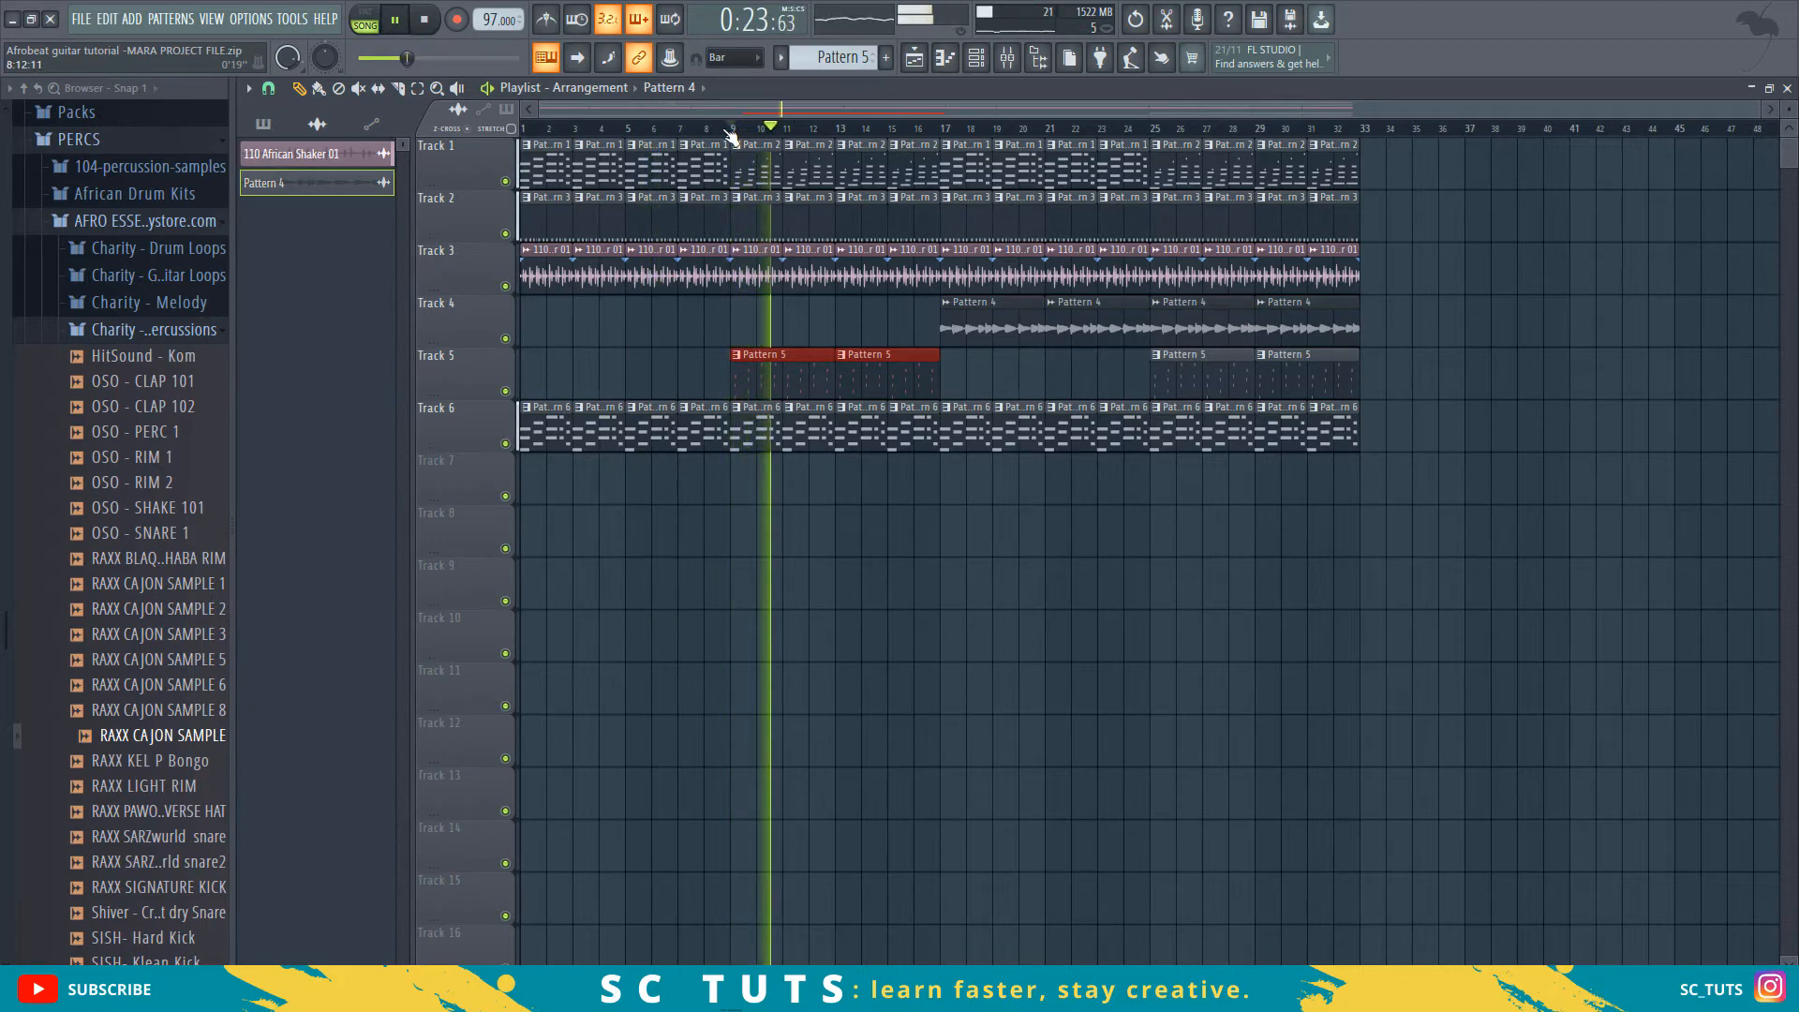
pyautogui.press('space')
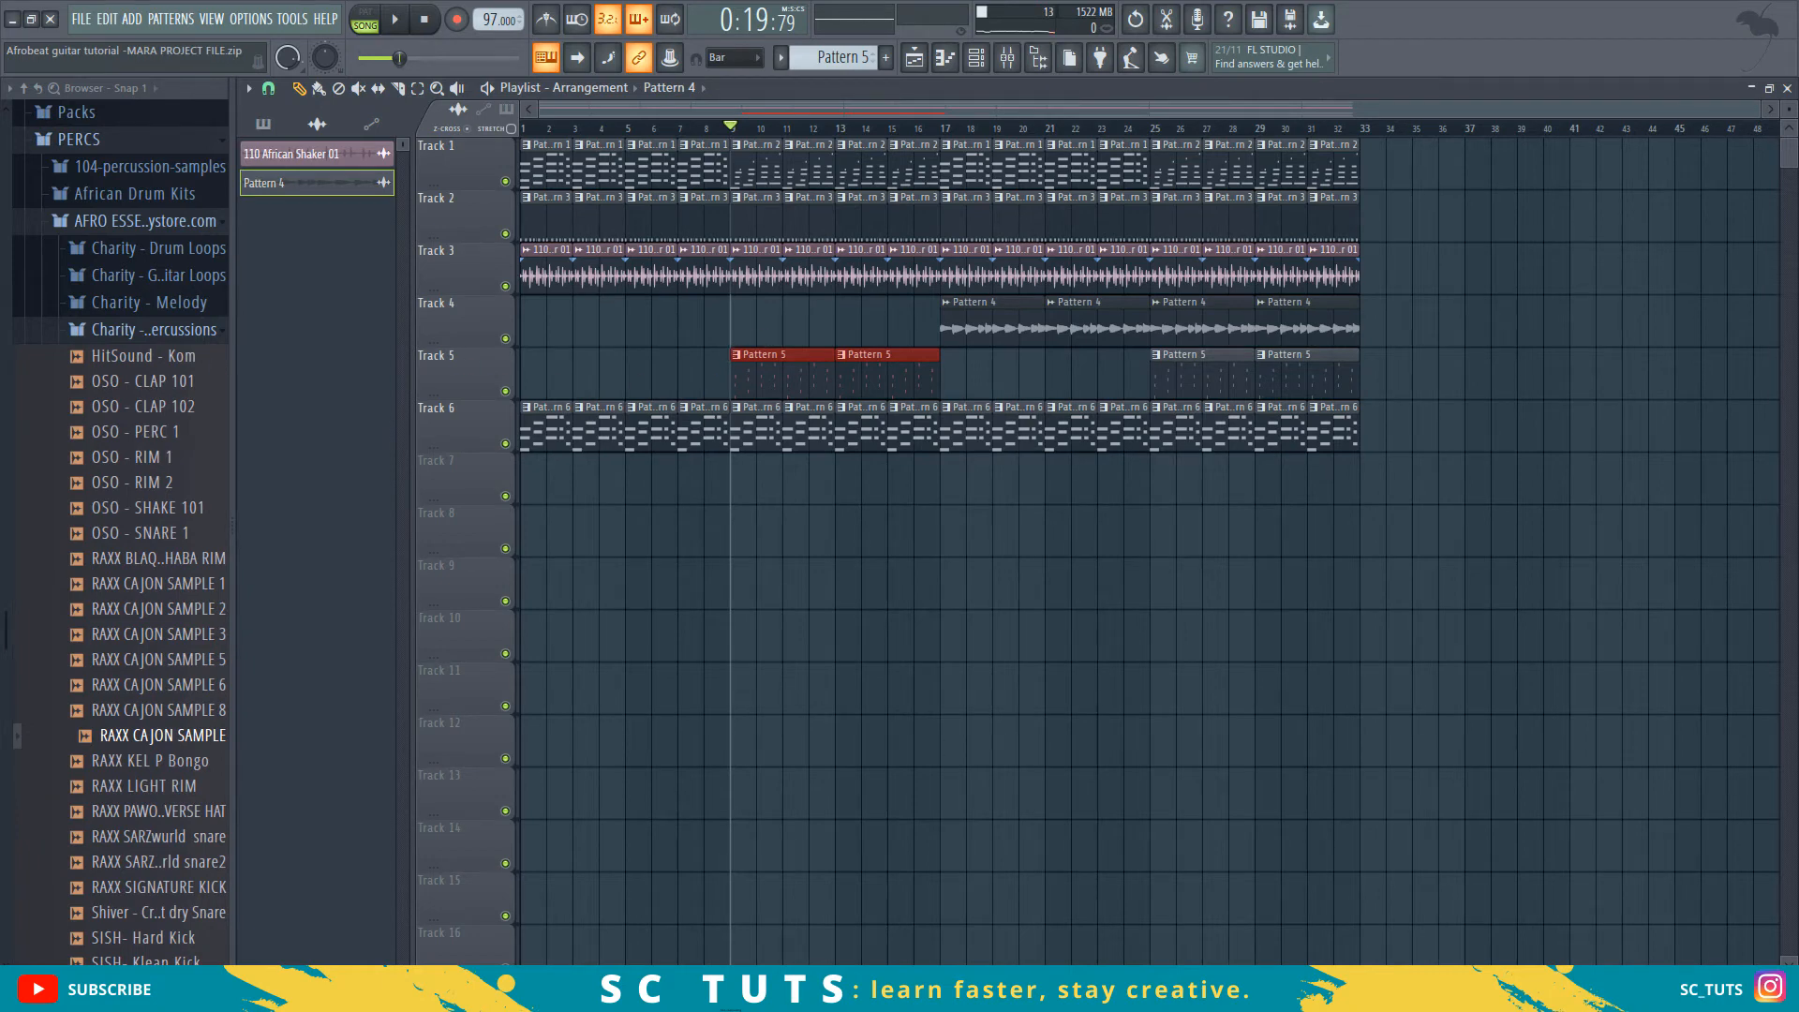
pyautogui.press('space')
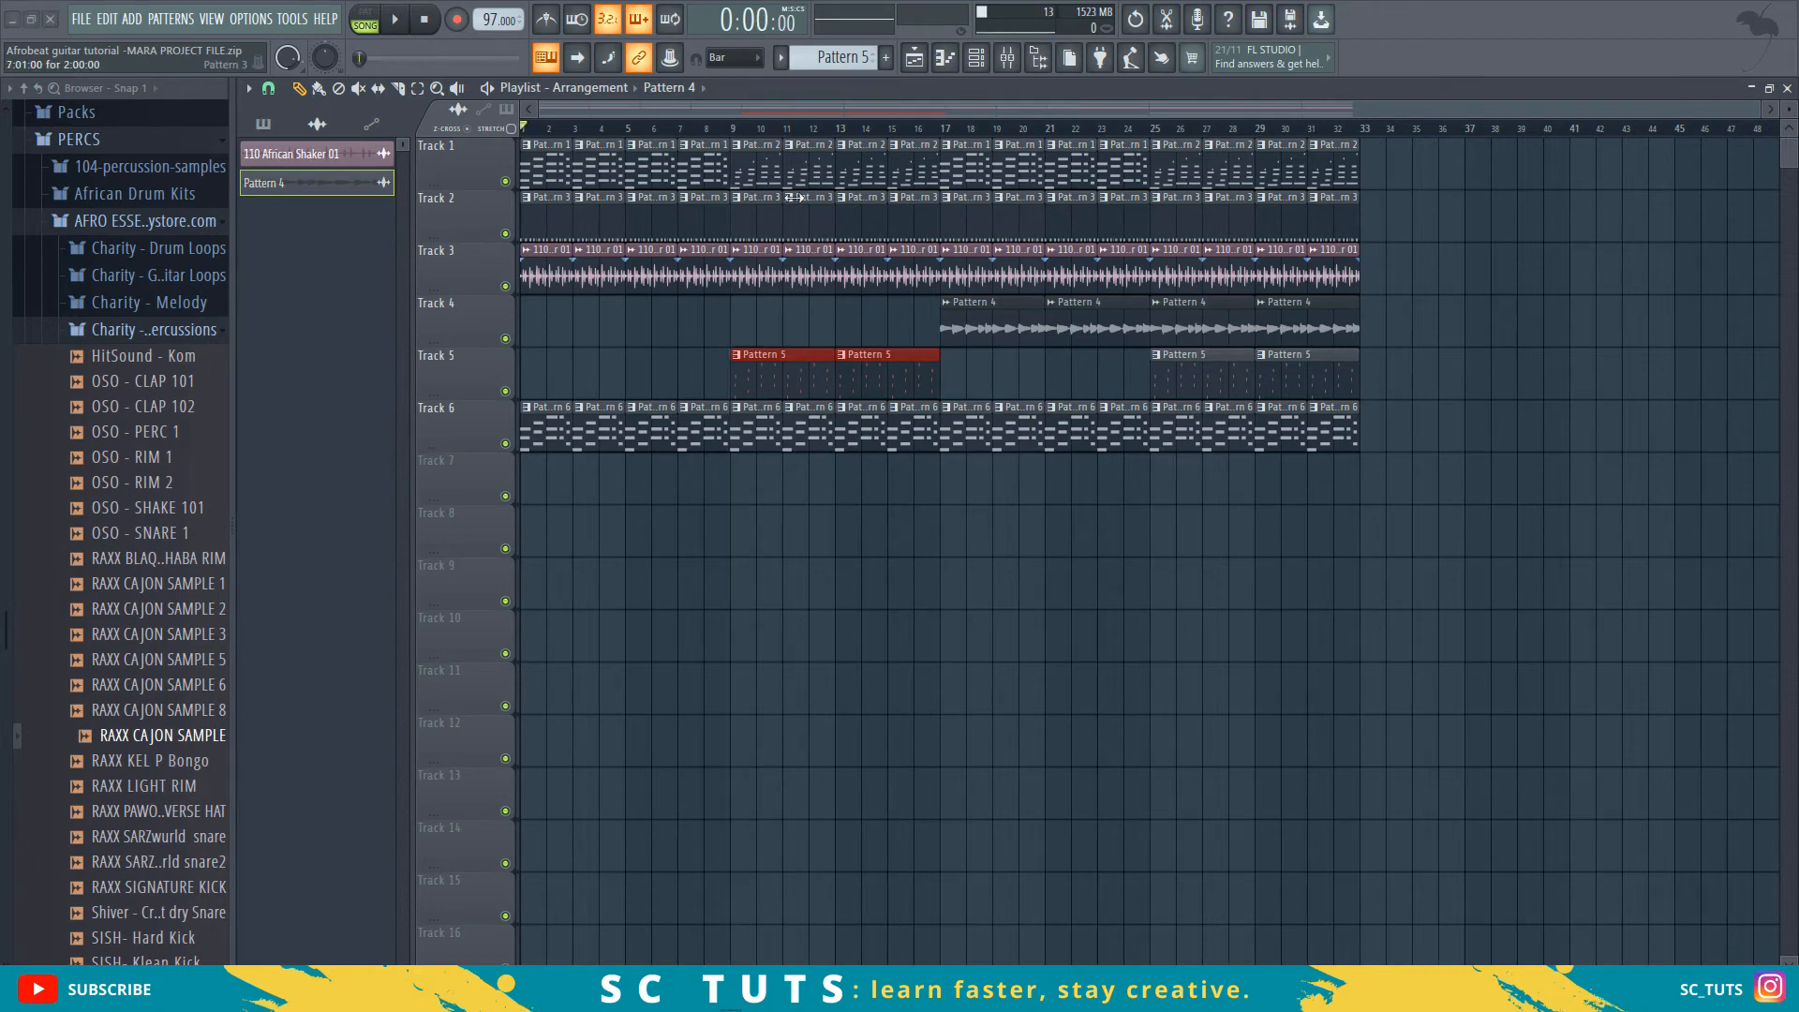
# - Clone the TRITON channel in the channel rack
pyautogui.click(984, 66)
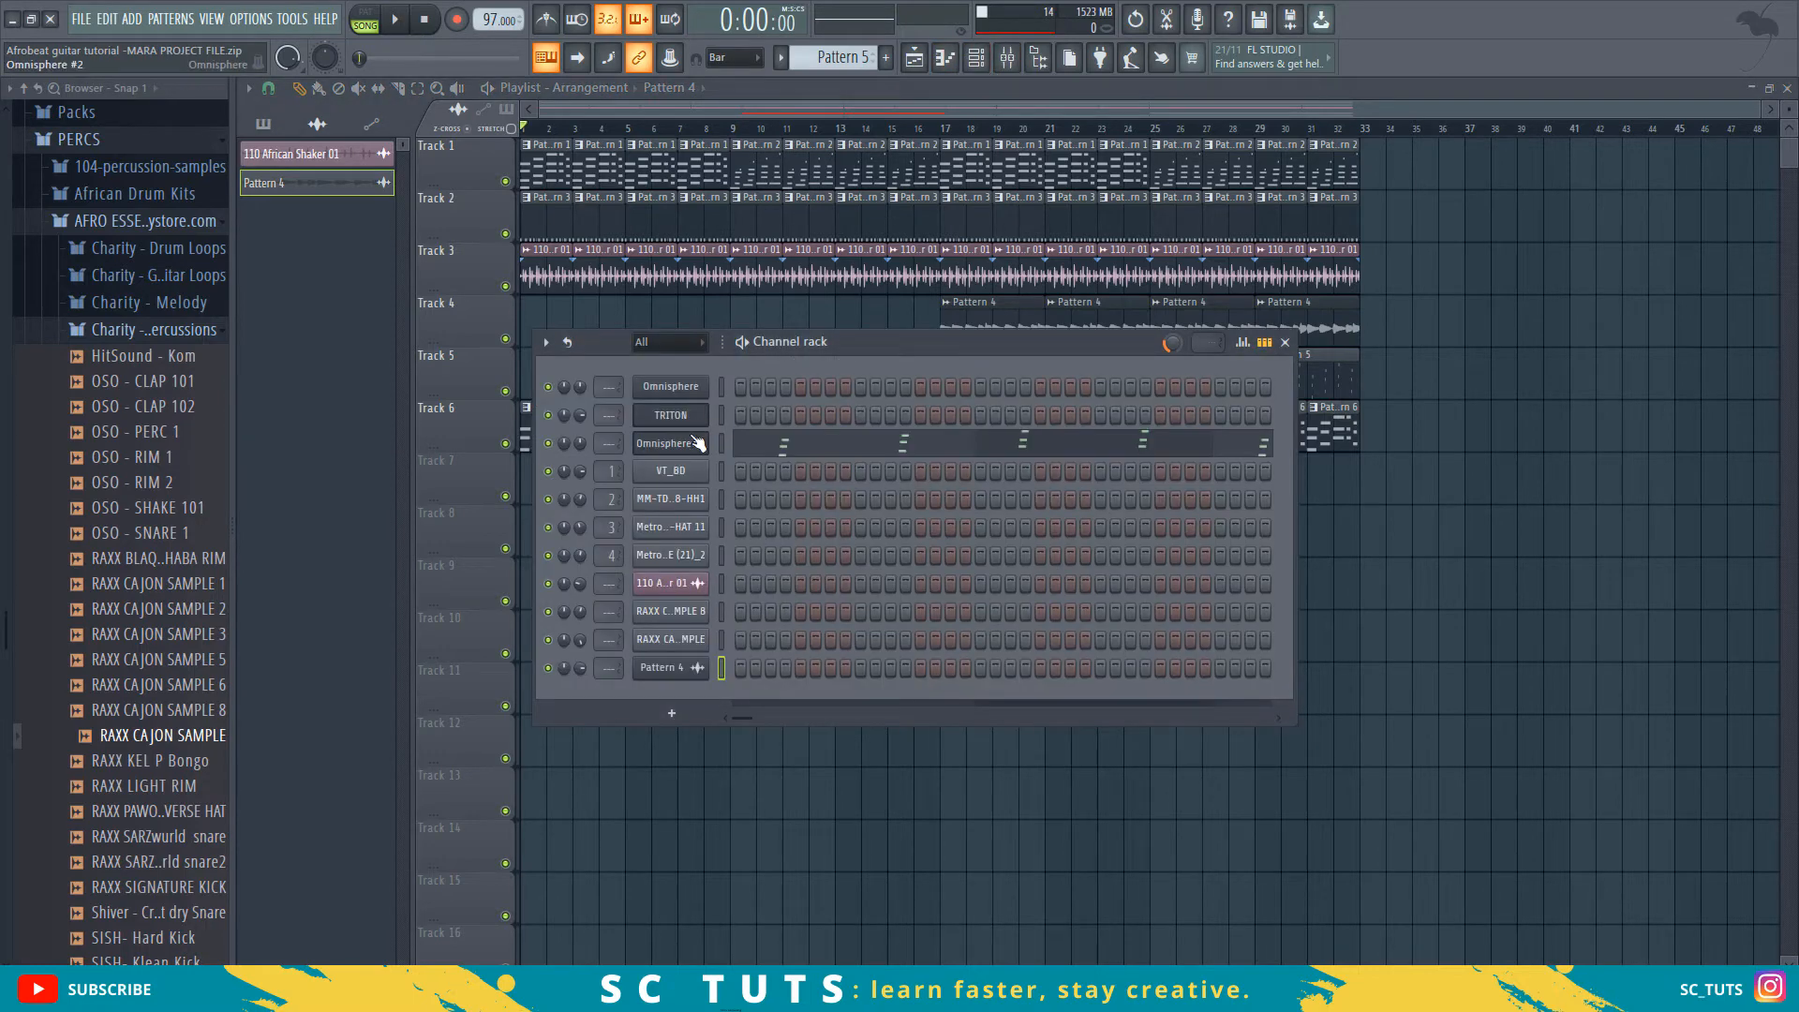
pyautogui.rightClick(687, 416)
pyautogui.click(769, 574)
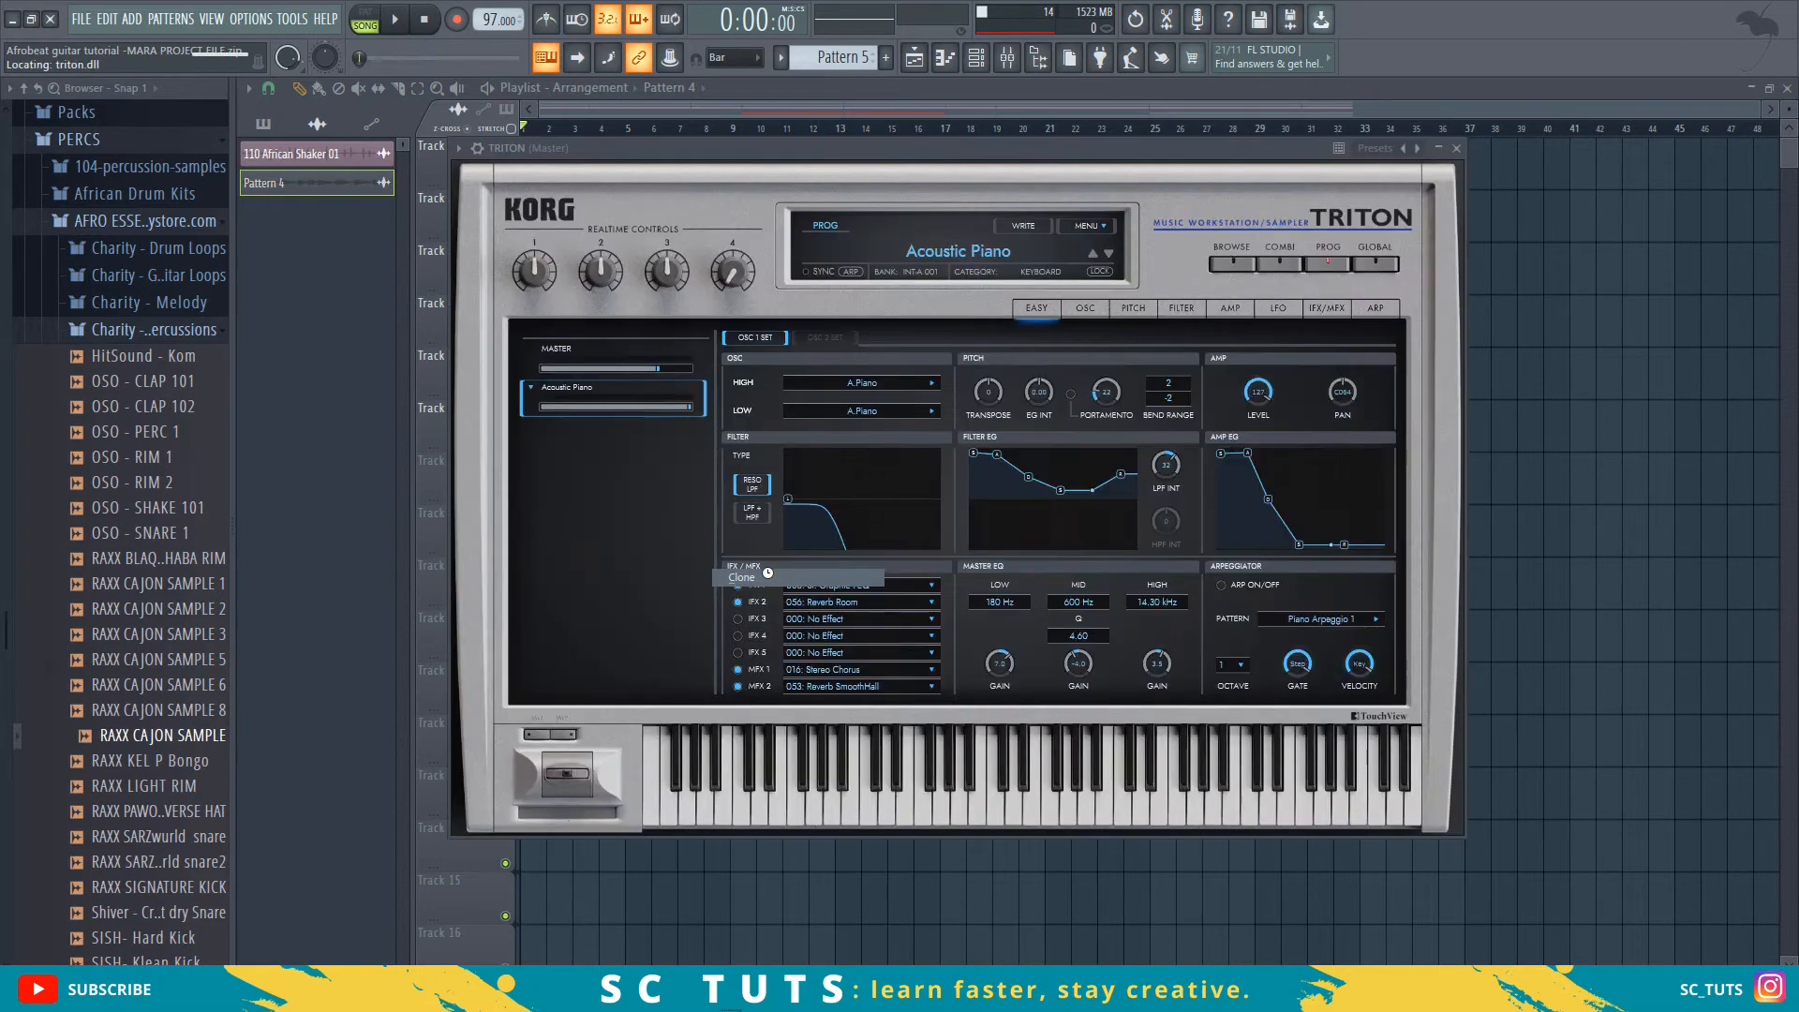
# - Load the Simple Sine Pad program from the favourites in the cloned TRITON's browser and return to the playlist
pyautogui.click(1232, 263)
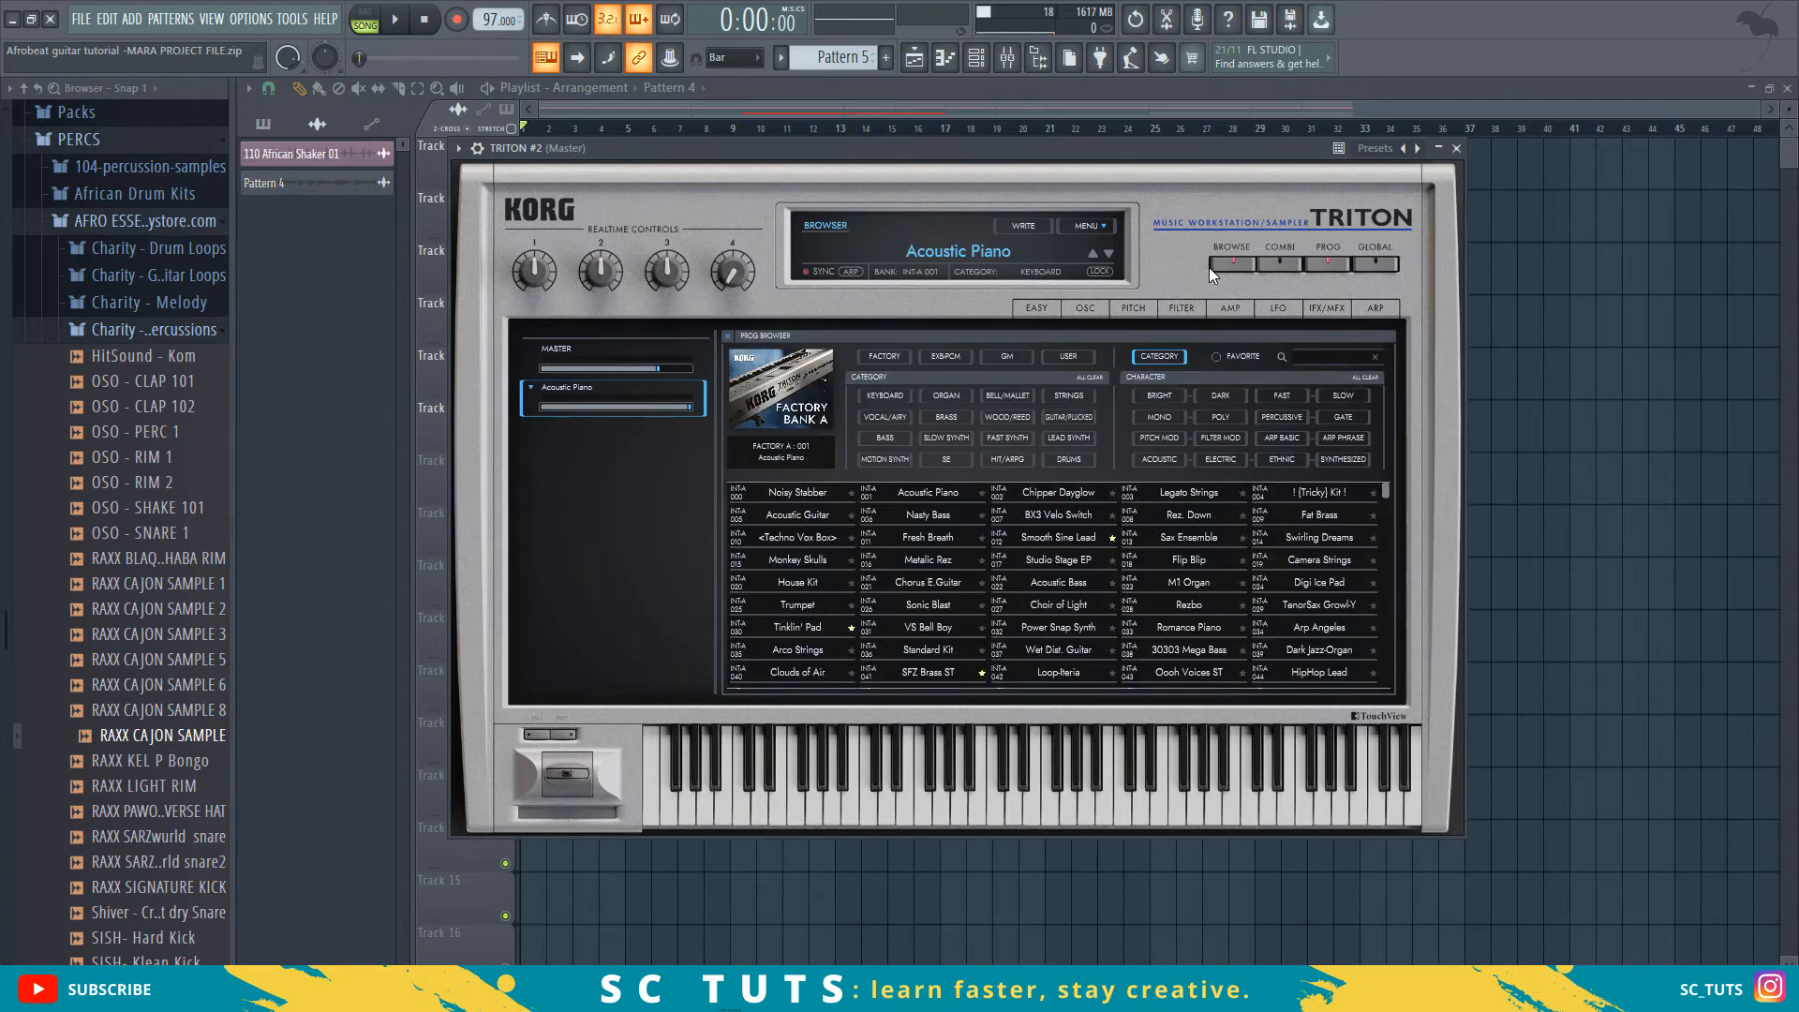
pyautogui.click(1216, 356)
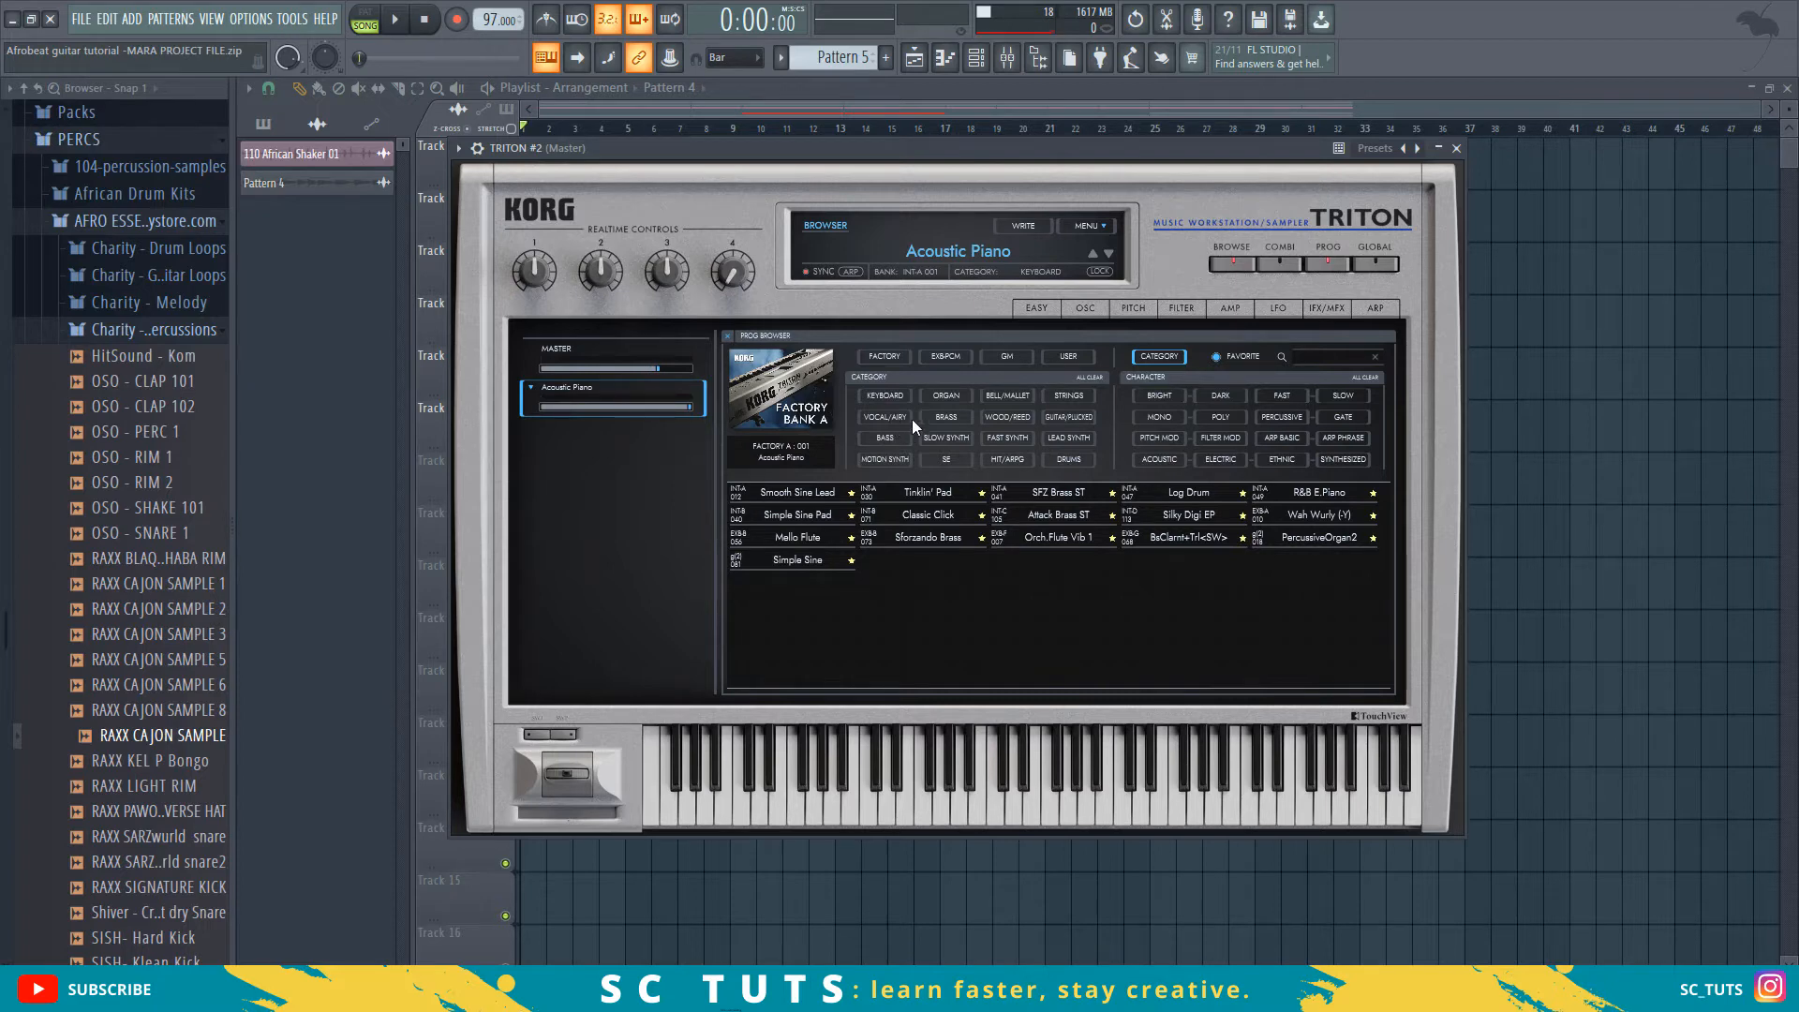
pyautogui.click(795, 514)
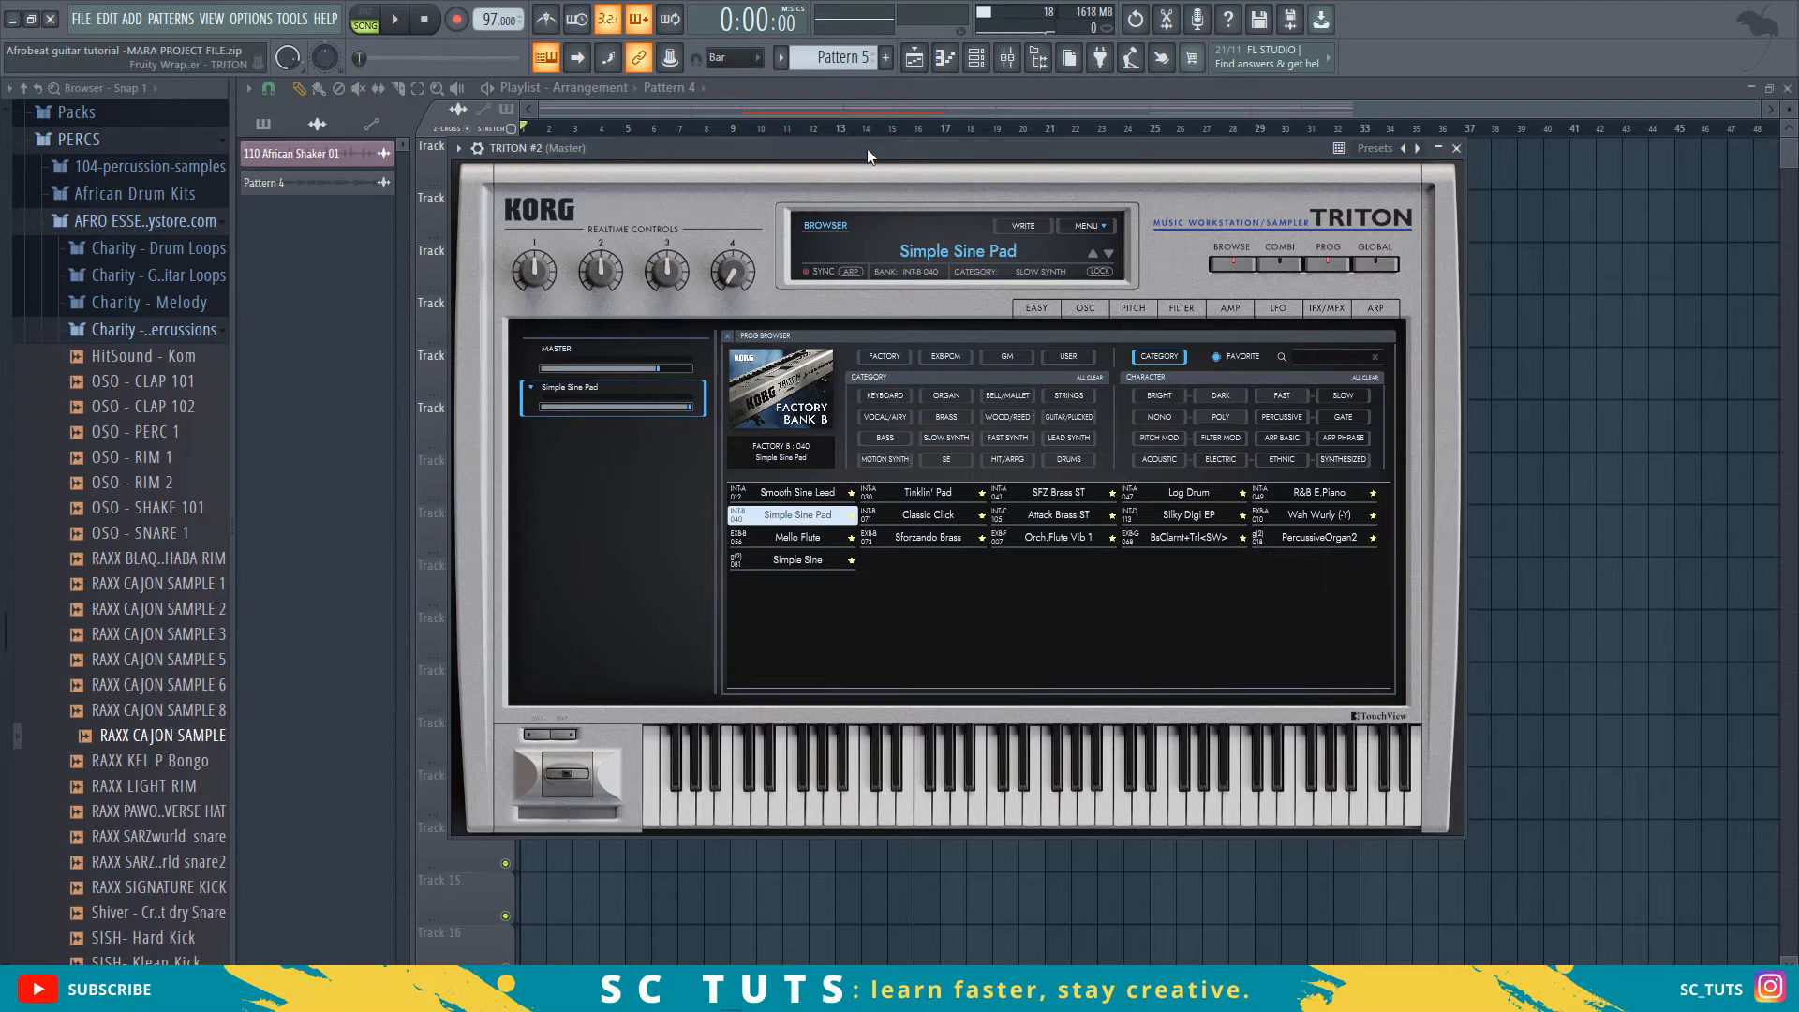
pyautogui.click(937, 88)
# - Add an empty Pattern 7 with its default name and place its clip at bar 9 of Track 7
pyautogui.click(840, 57)
pyautogui.click(924, 80)
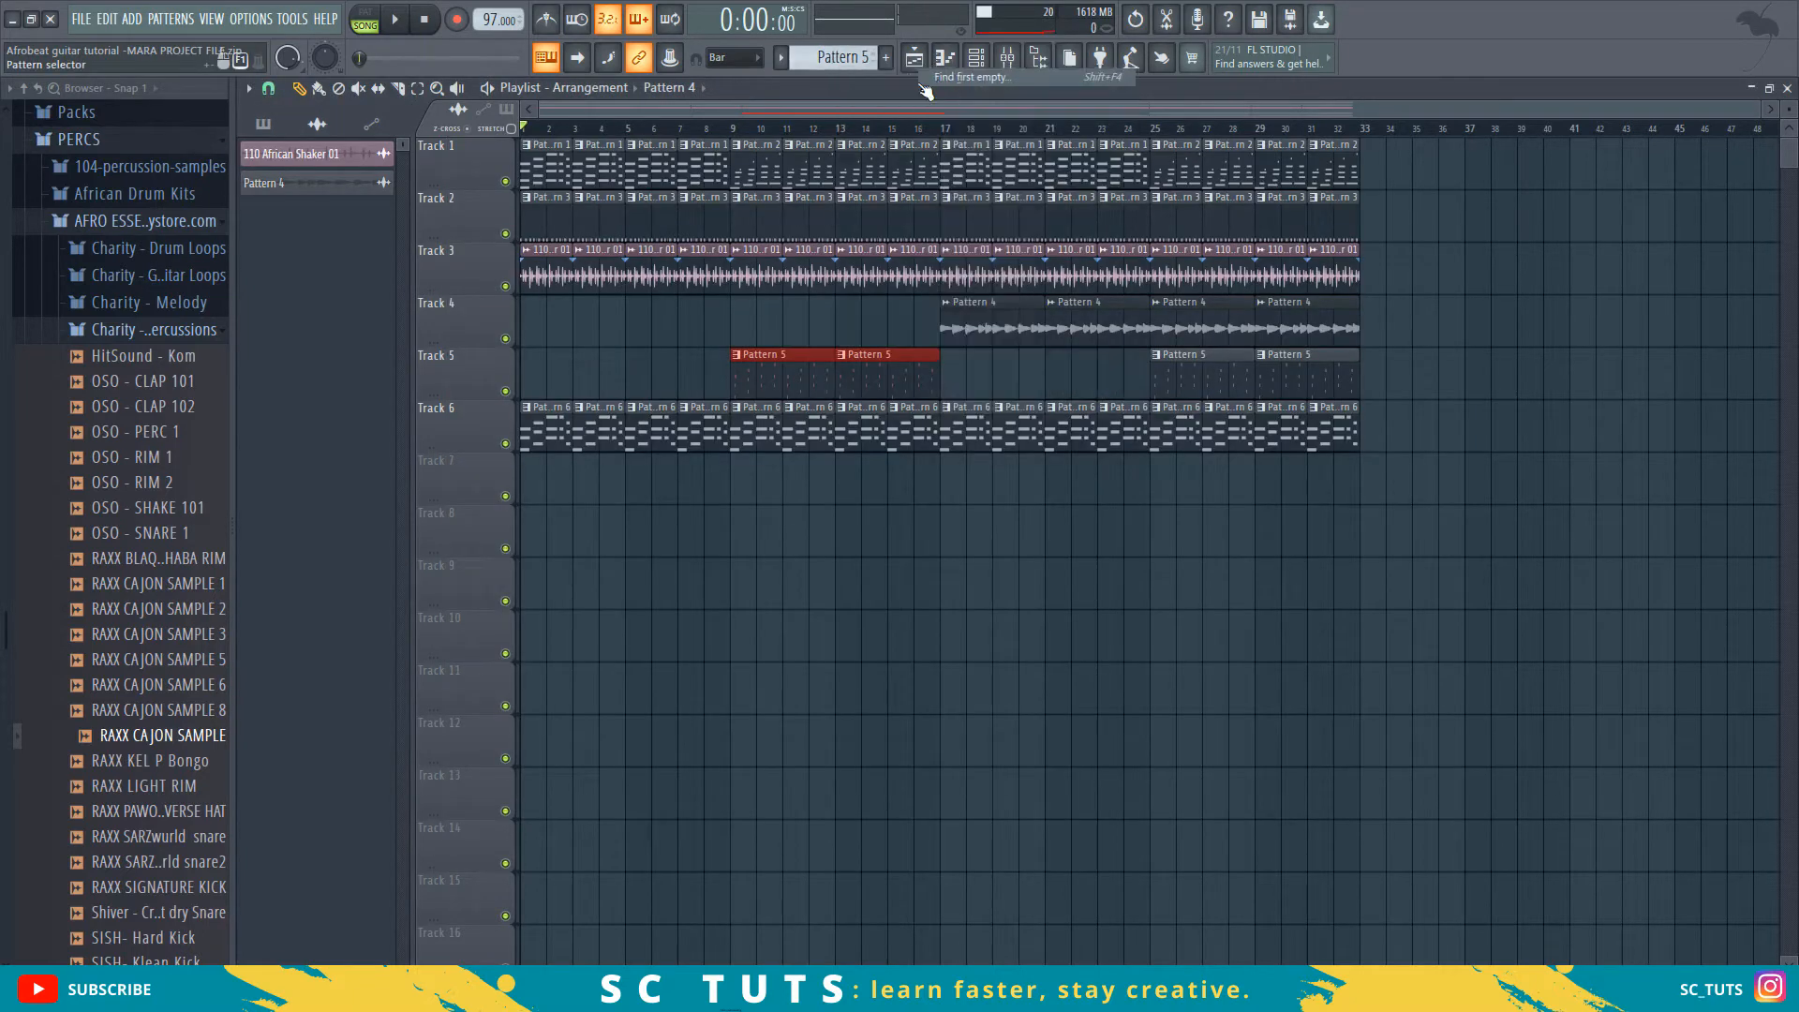
pyautogui.click(764, 78)
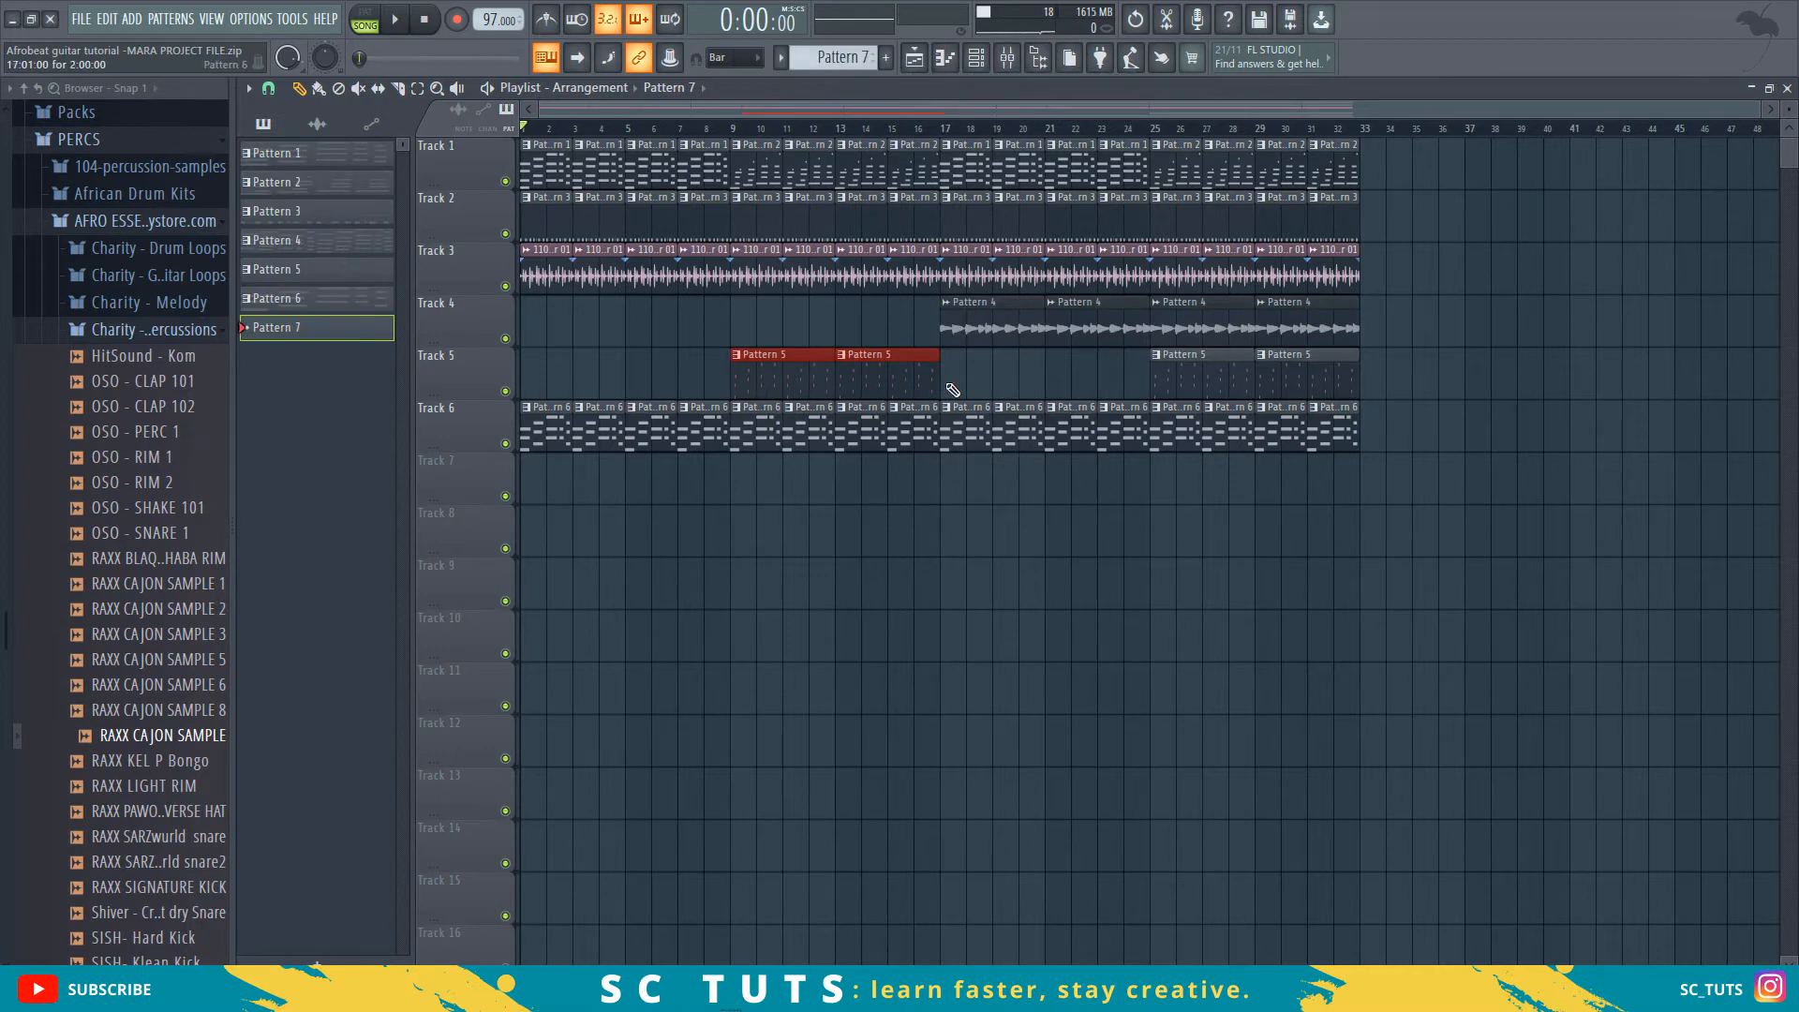
pyautogui.click(742, 480)
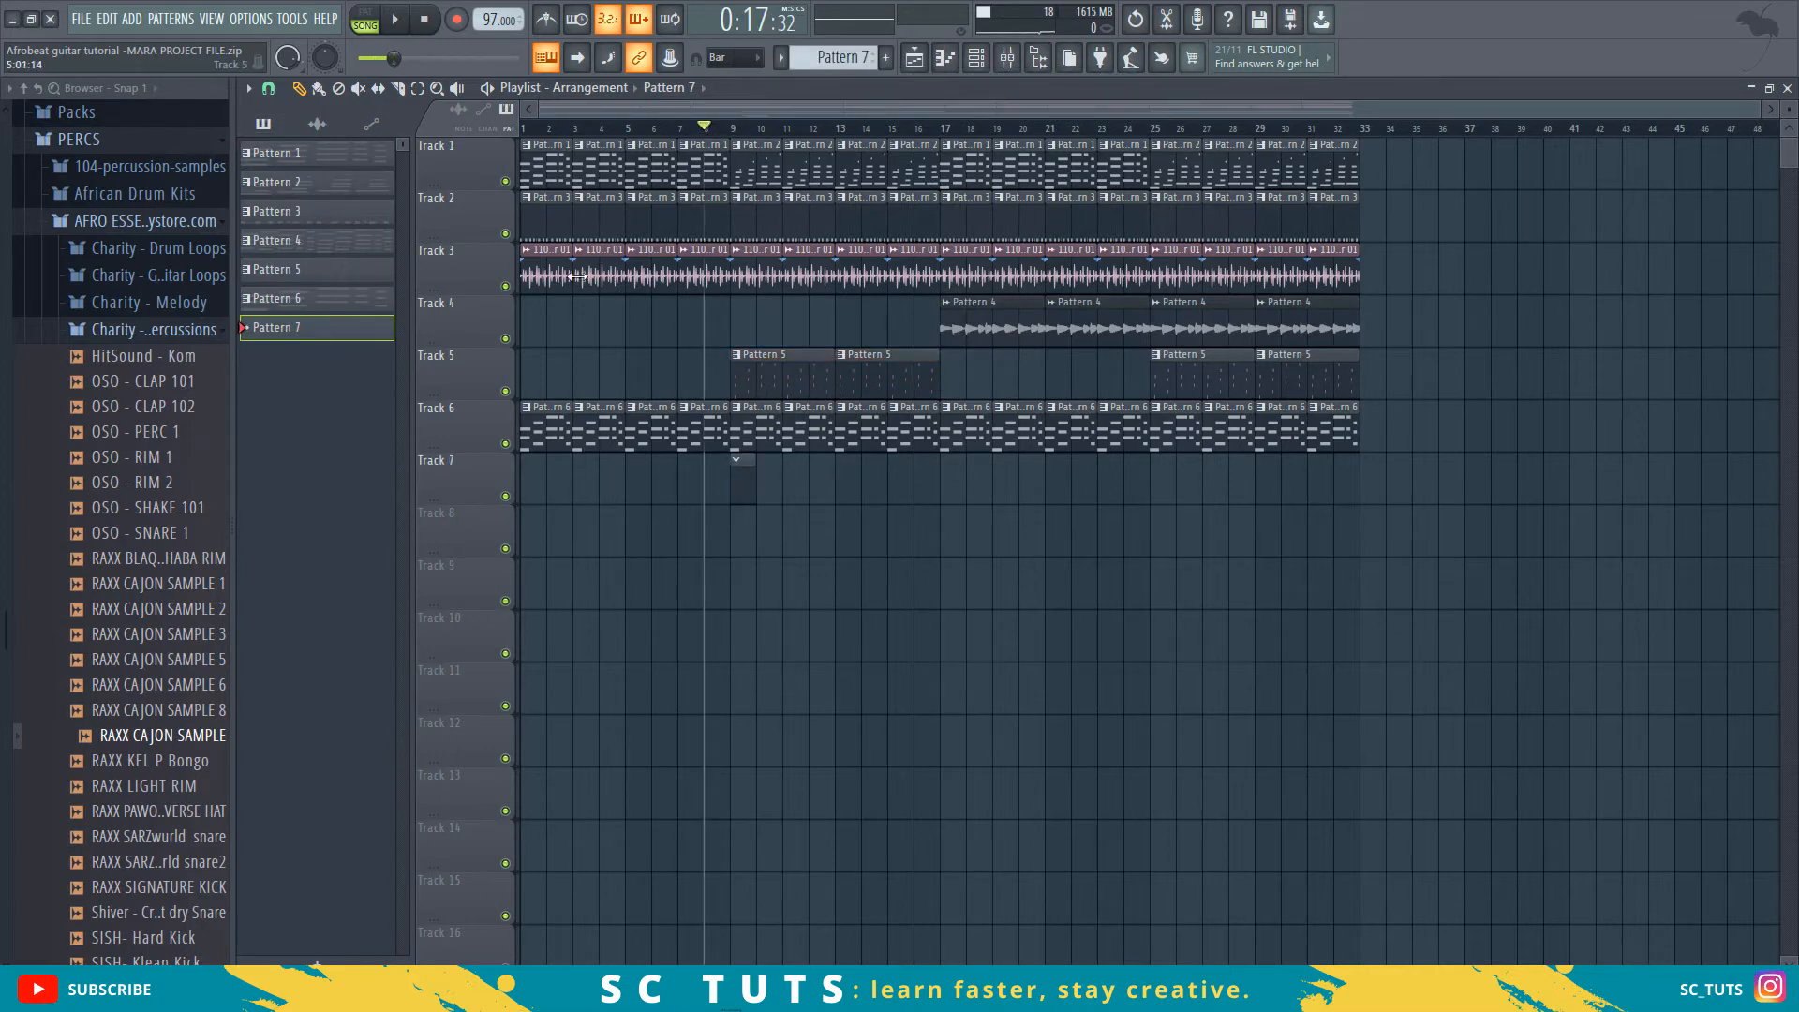
pyautogui.doubleClick(745, 433)
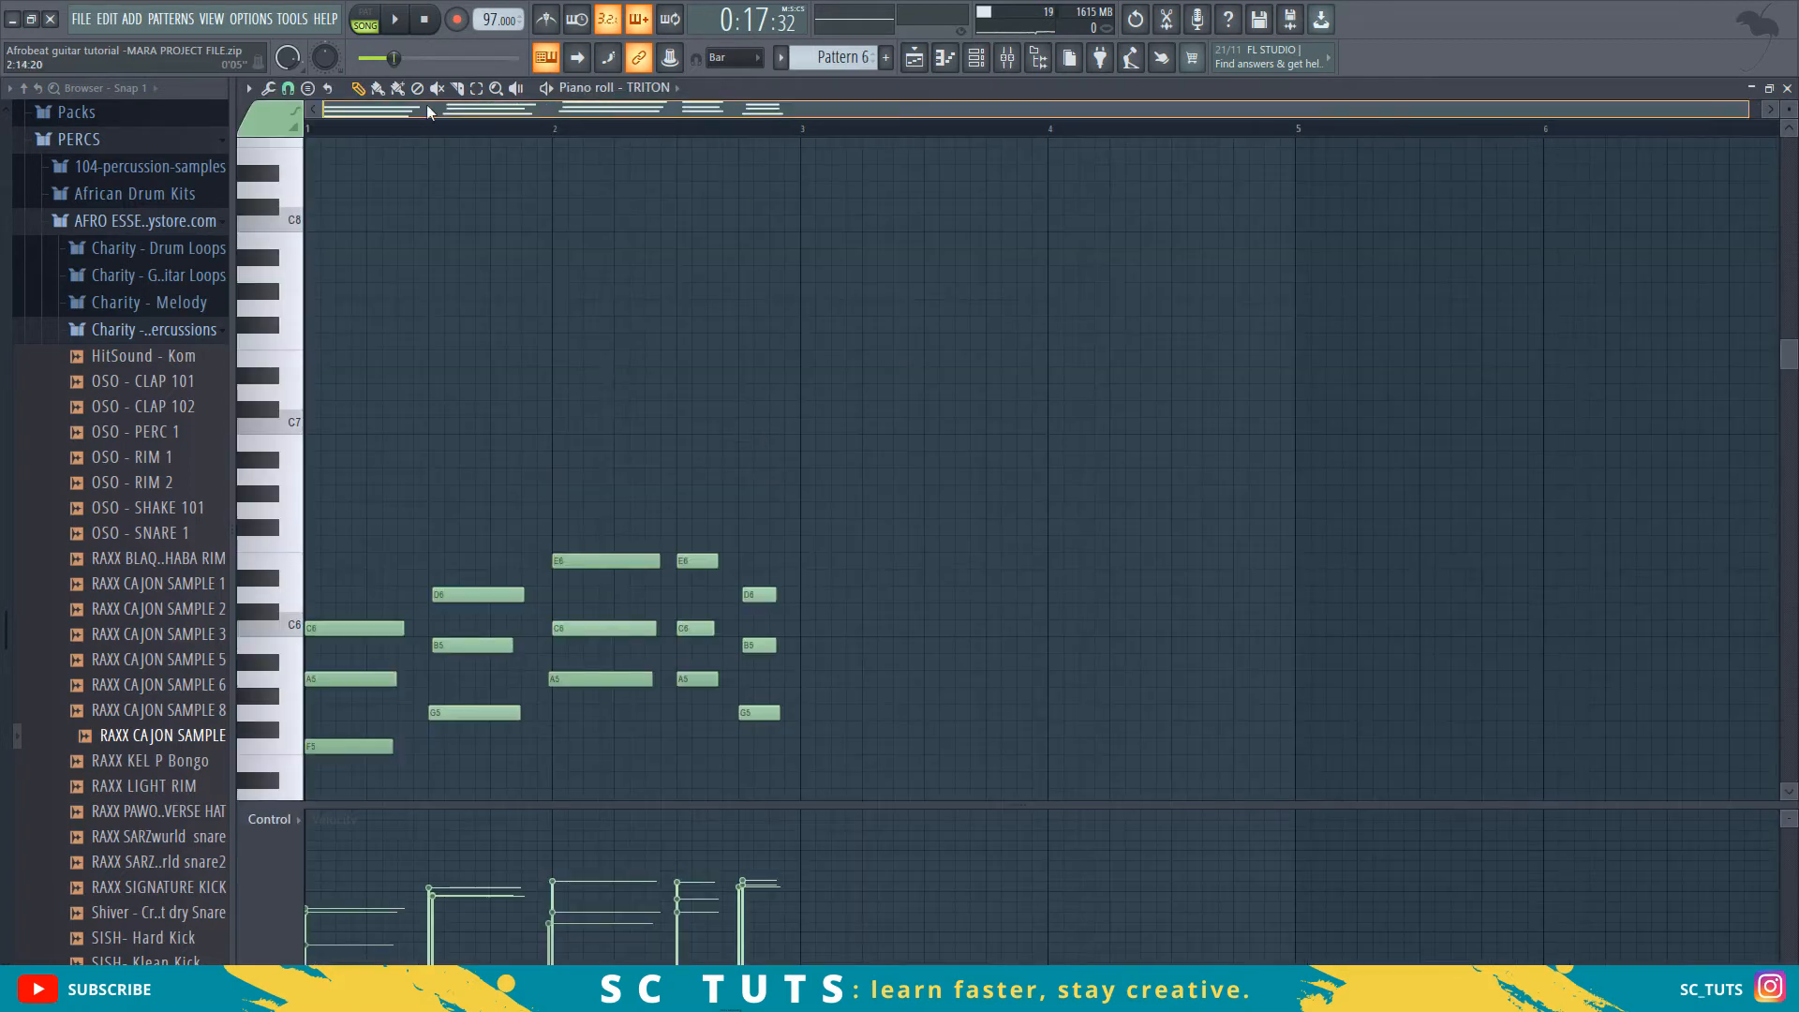
pyautogui.moveTo(840, 453); pyautogui.dragTo(105, 747)
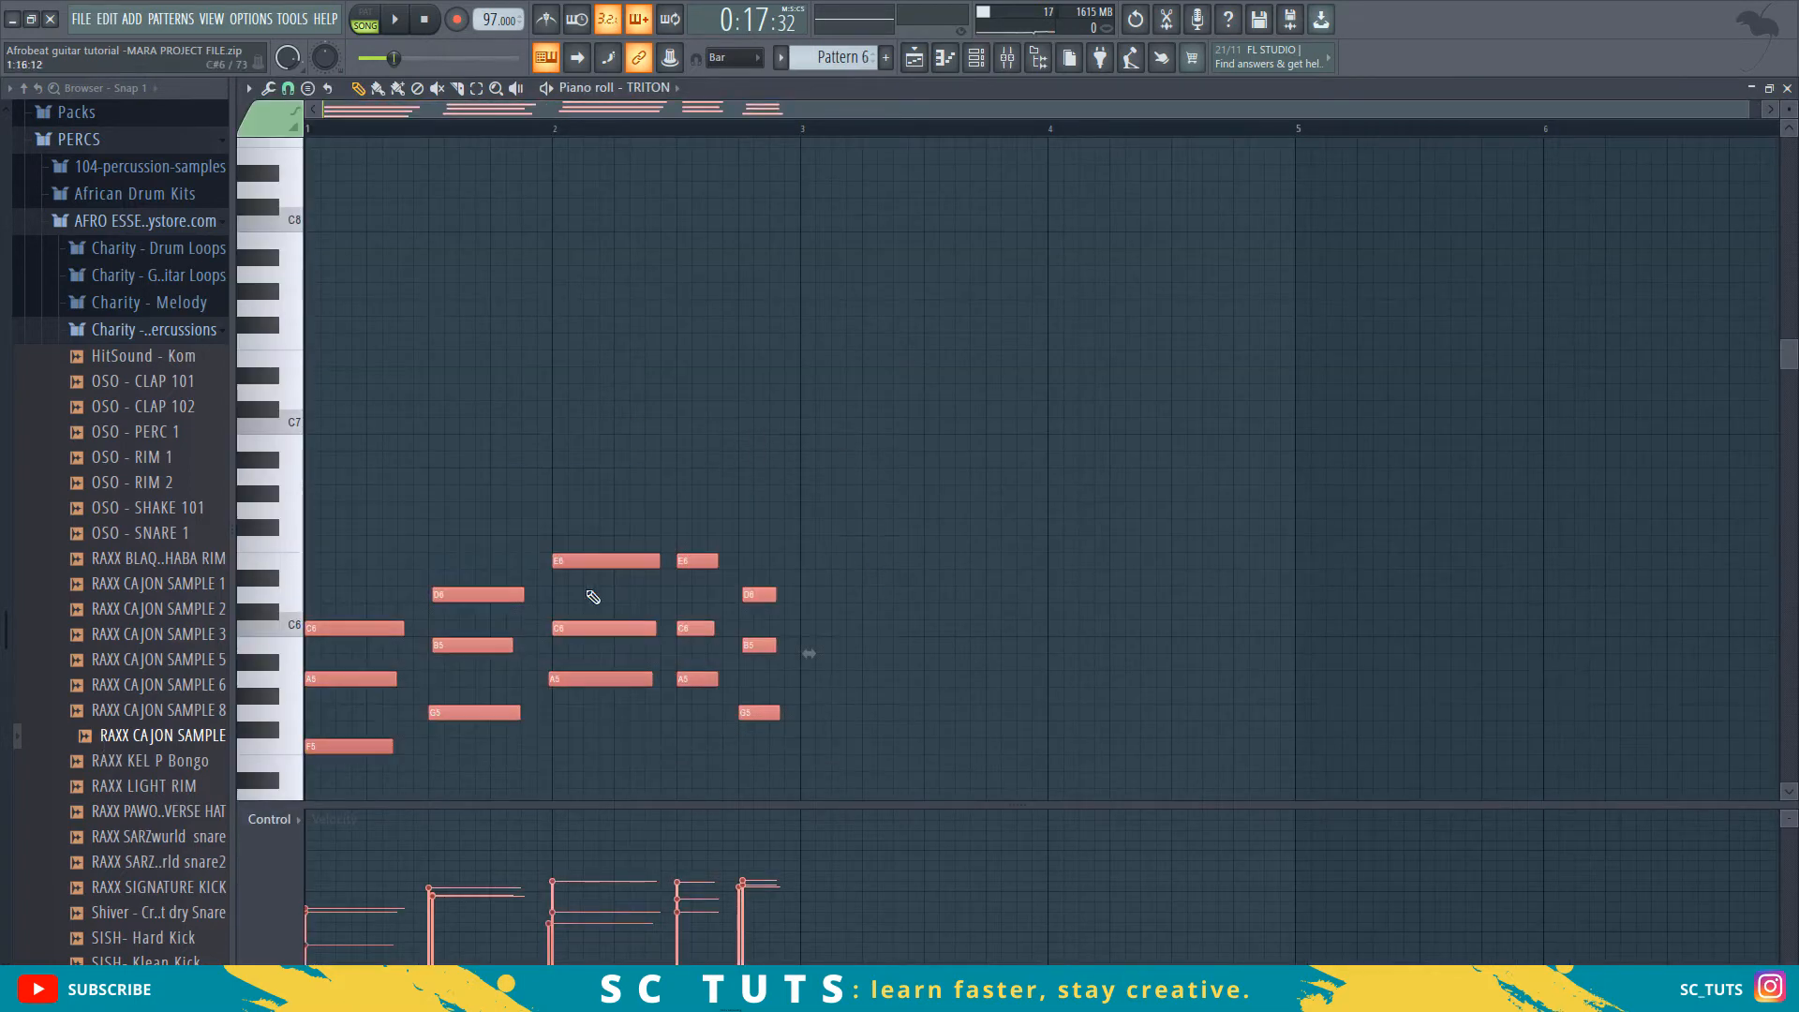
pyautogui.click(913, 59)
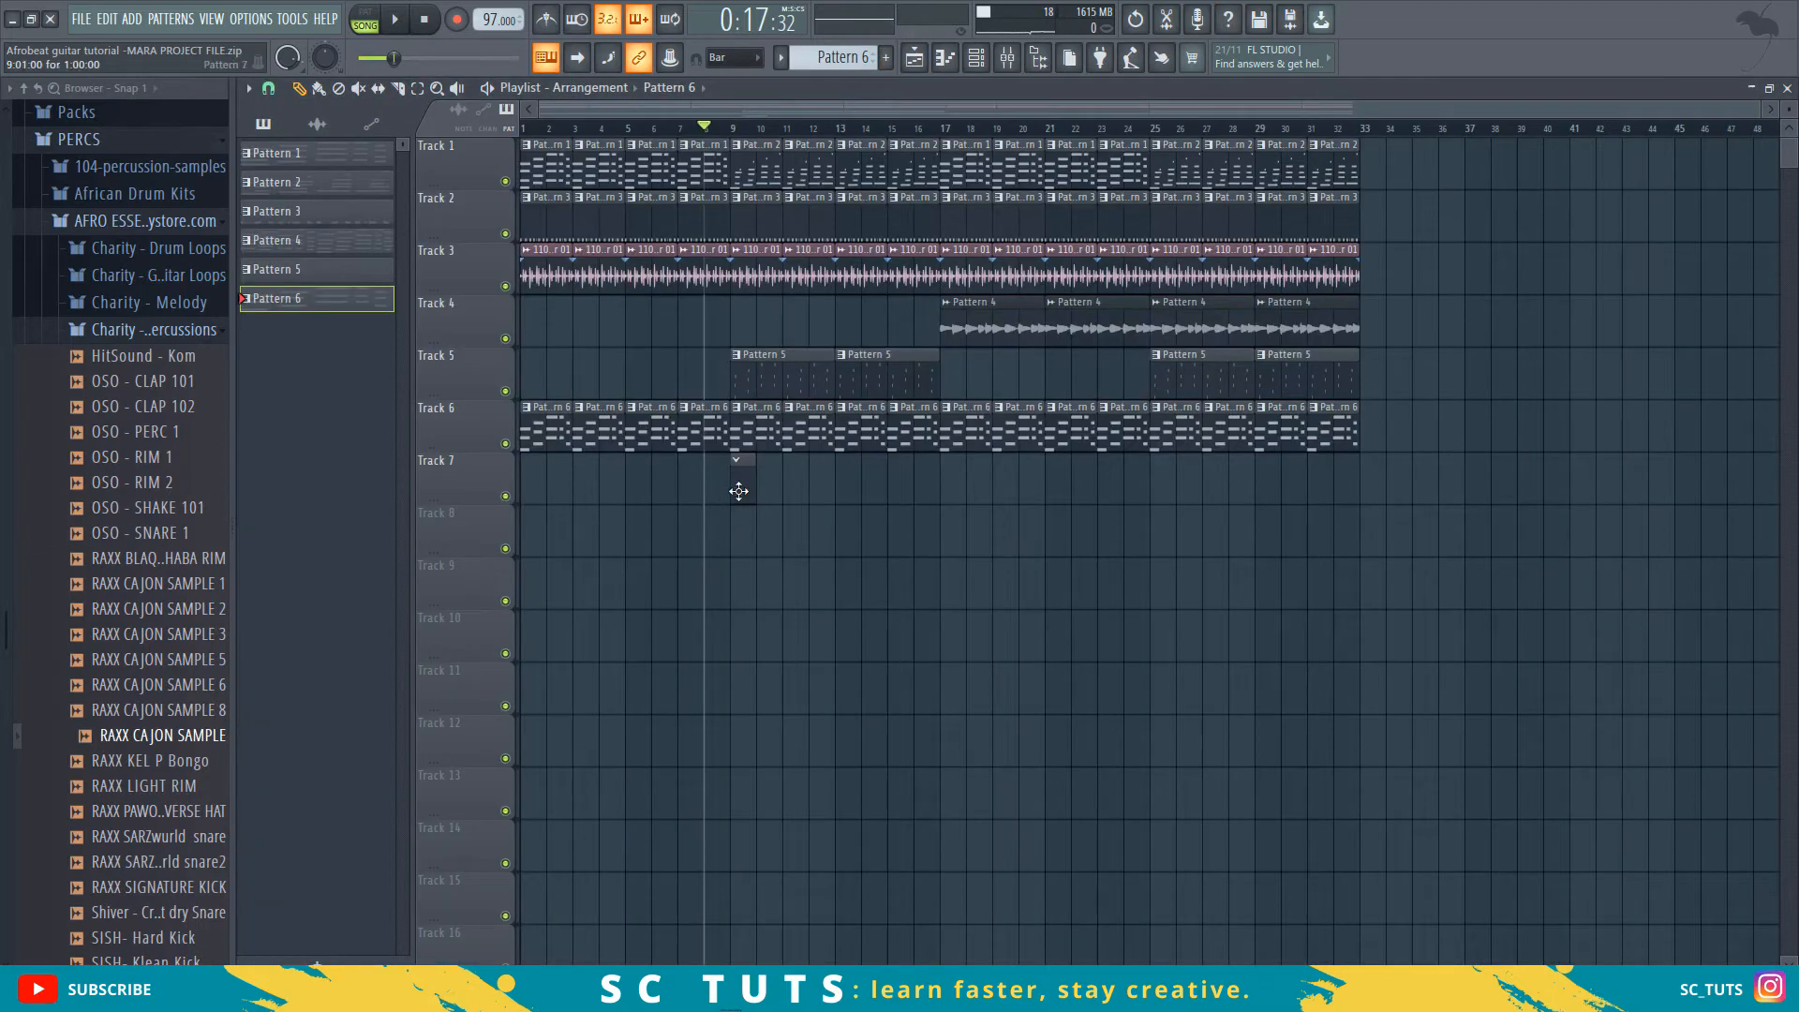
# - Copy all the Omnisphere chord notes of Pattern 1 into the TRITON #2 piano roll of Pattern 7
pyautogui.doubleClick(638, 178)
pyautogui.moveTo(722, 319); pyautogui.dragTo(301, 689)
pyautogui.moveTo(920, 281); pyautogui.dragTo(87, 689)
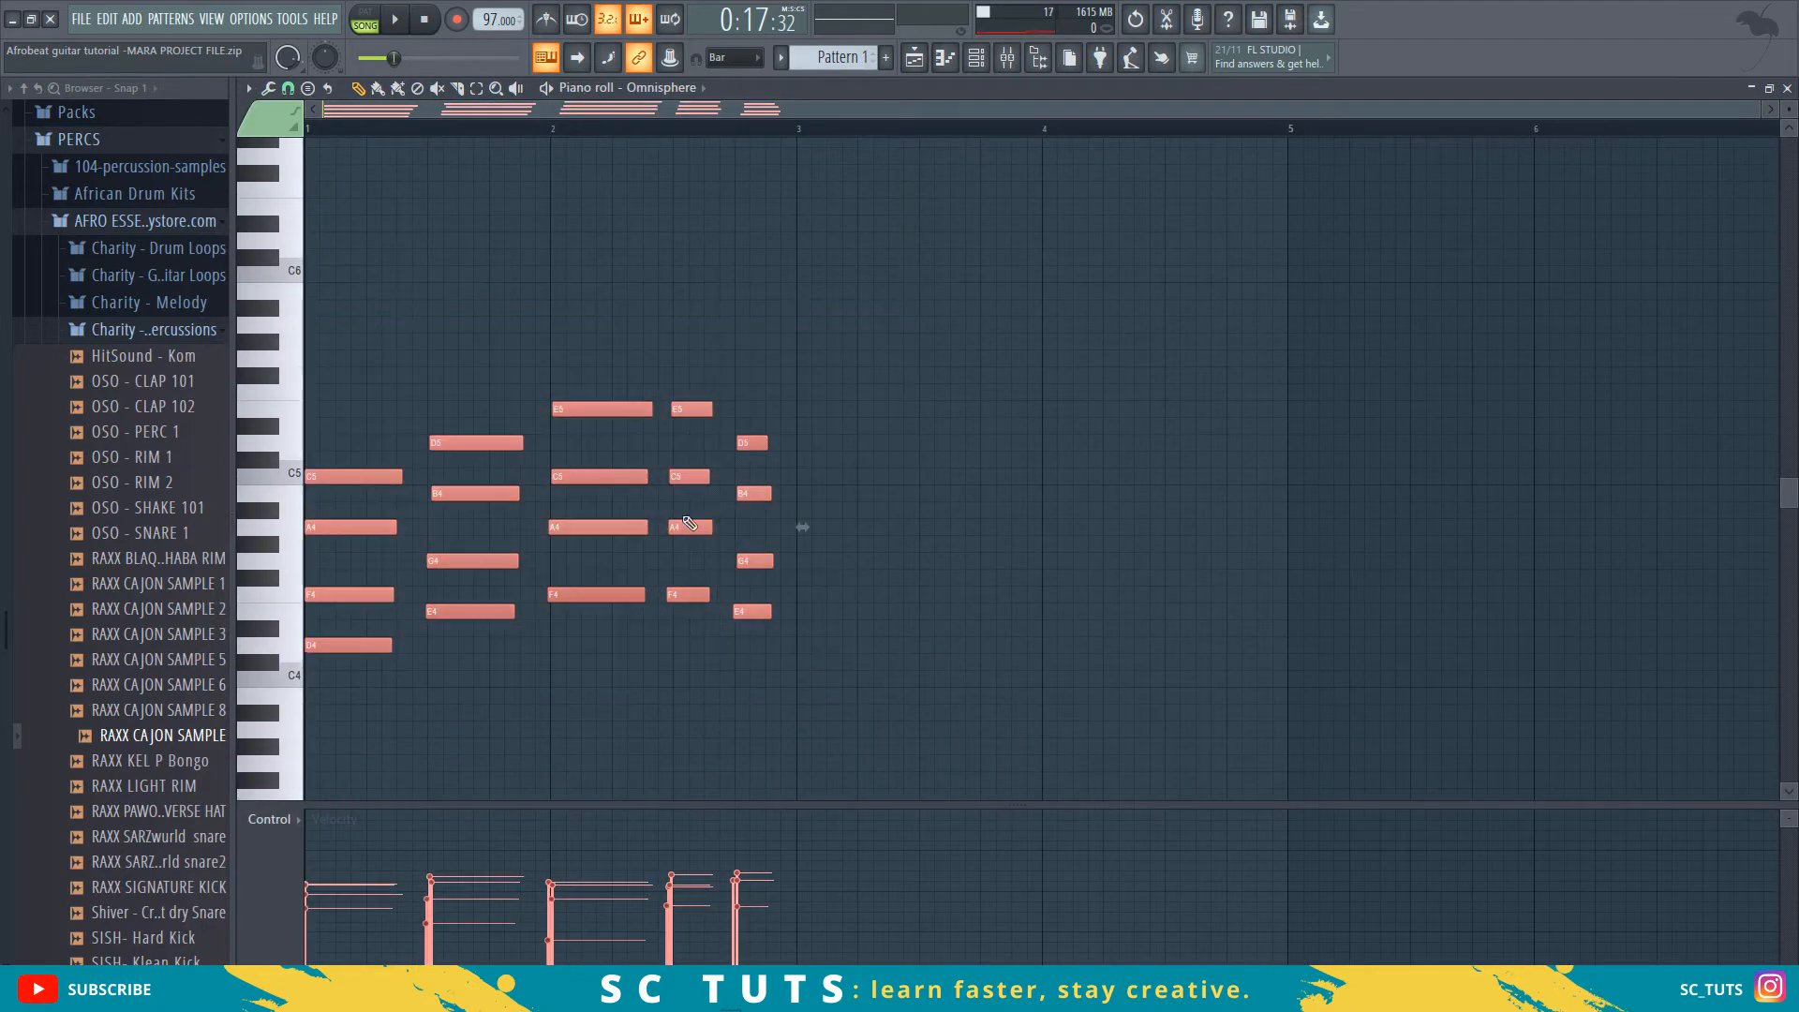
pyautogui.click(914, 58)
pyautogui.press('F4')
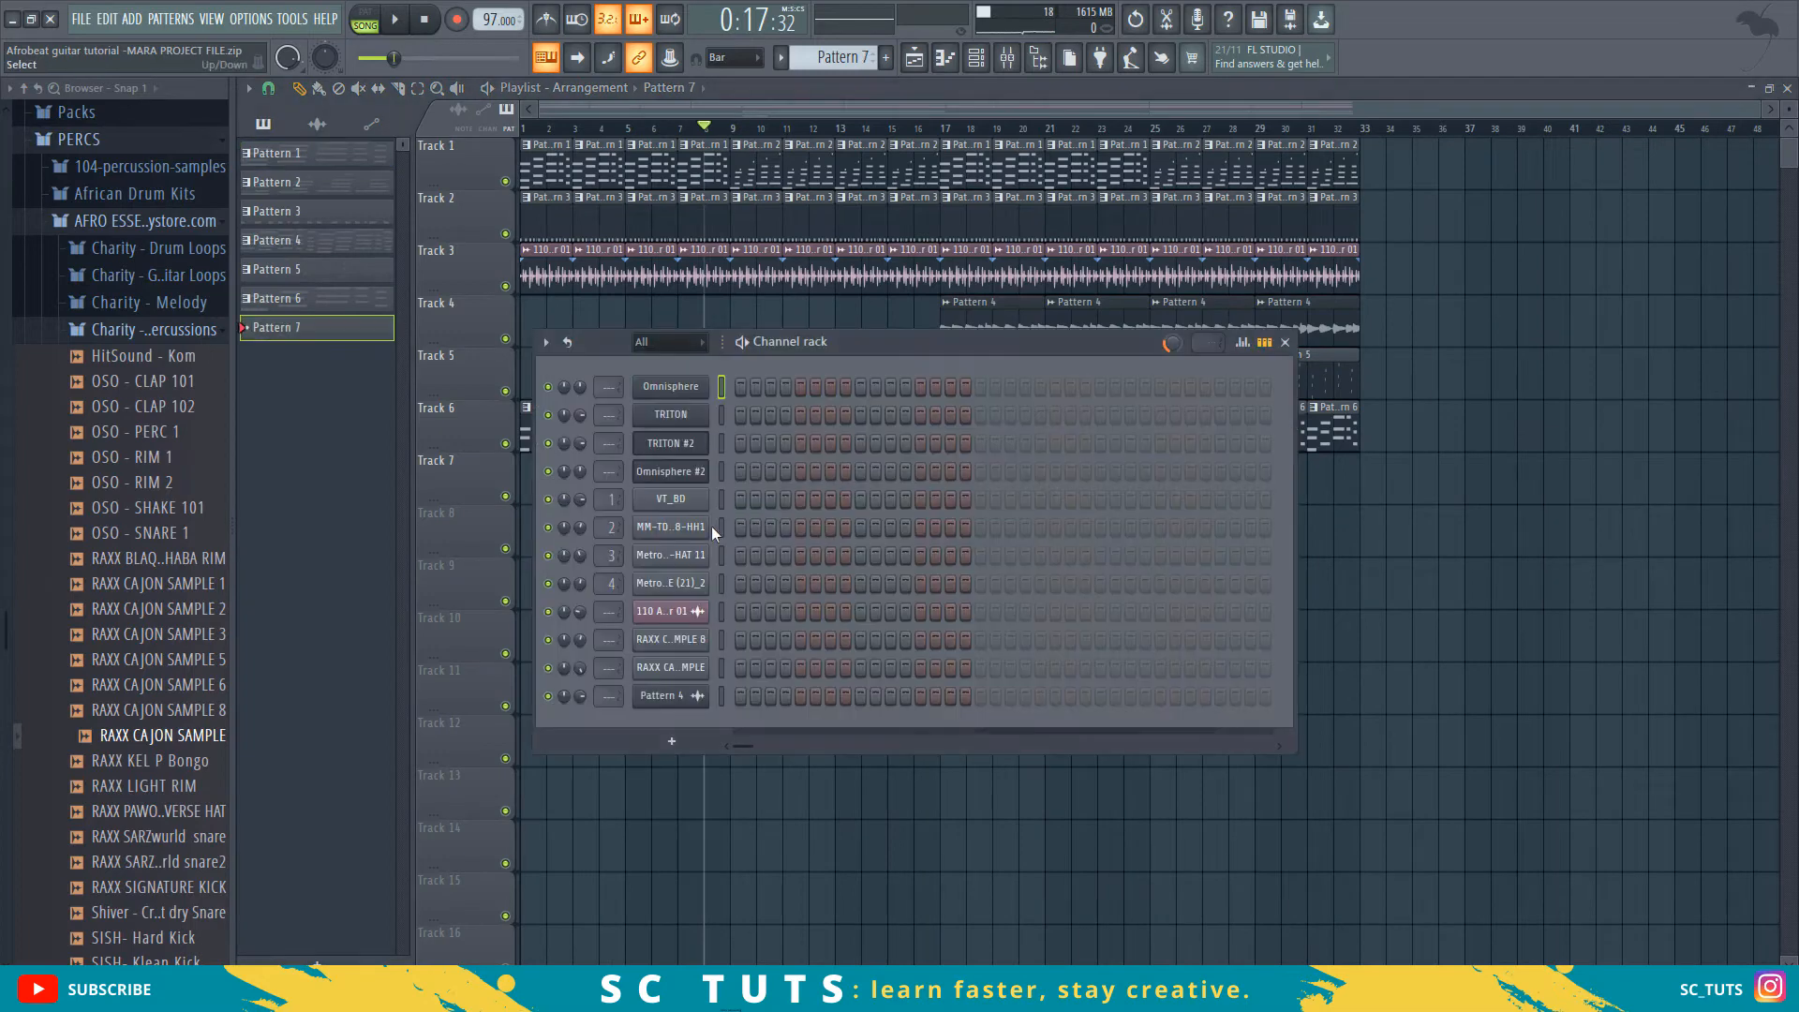
pyautogui.rightClick(689, 454)
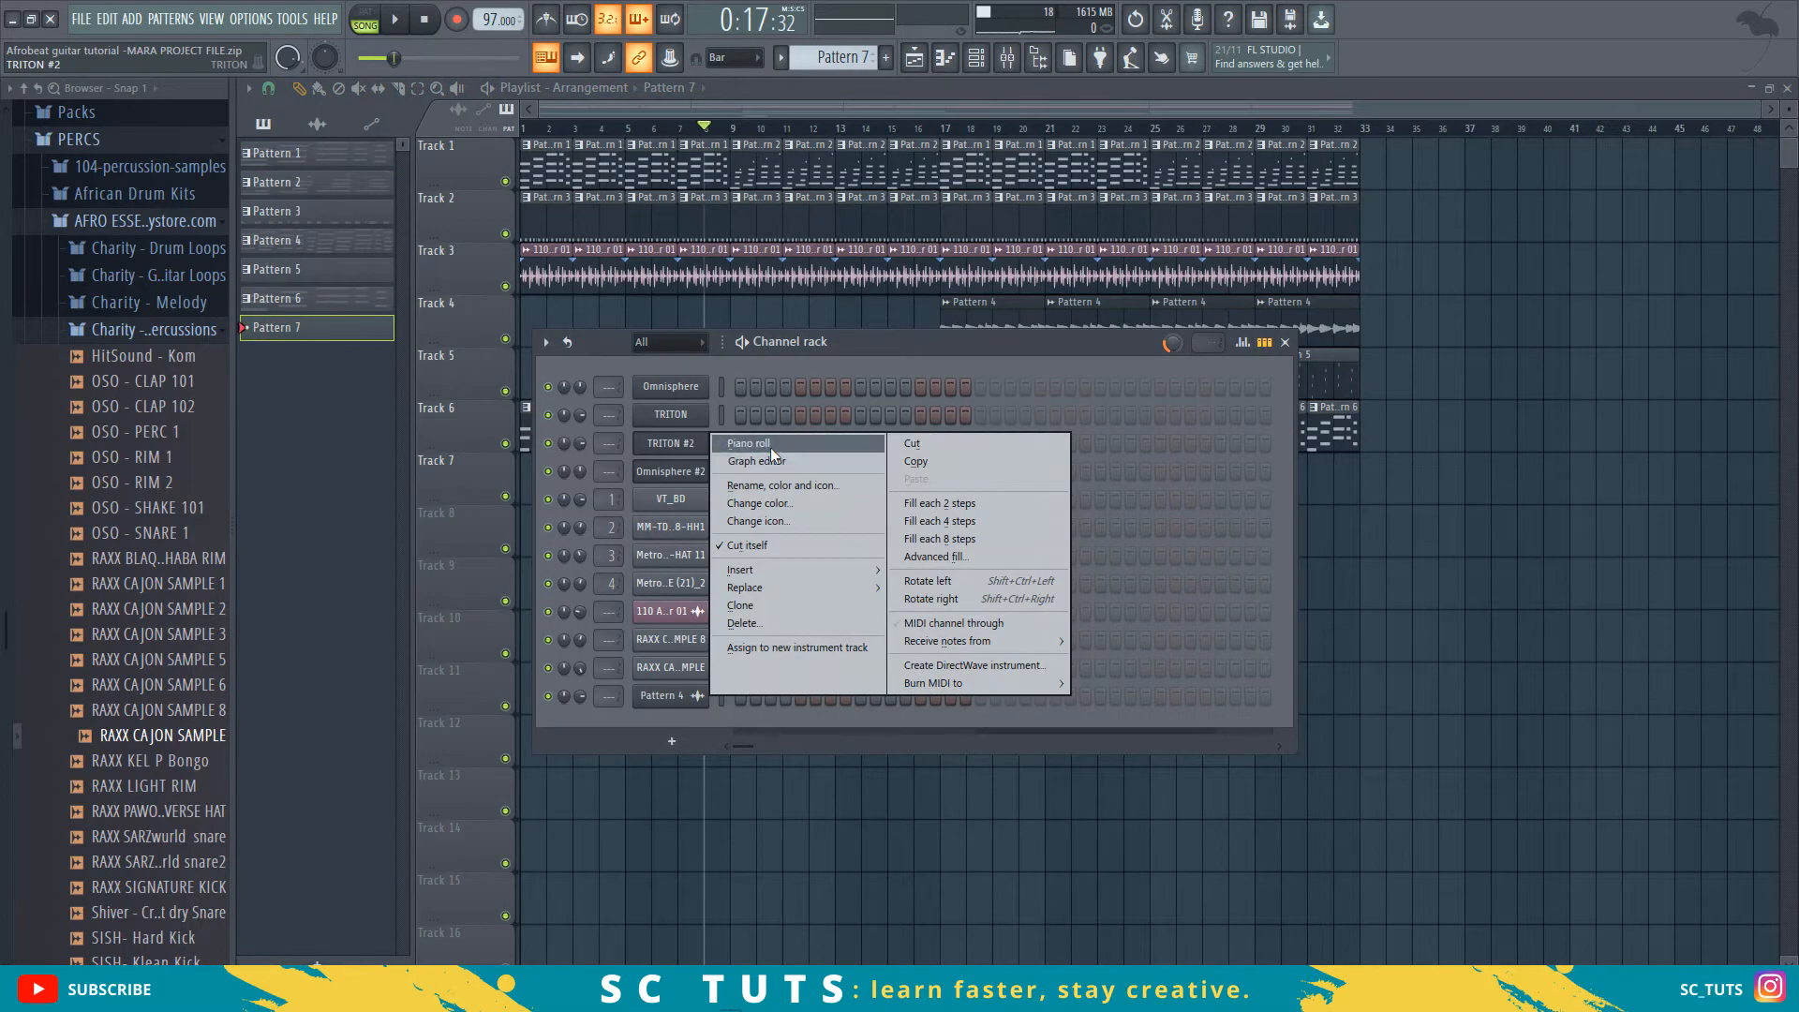
pyautogui.click(749, 445)
pyautogui.hotkey('ctrl', 'v')
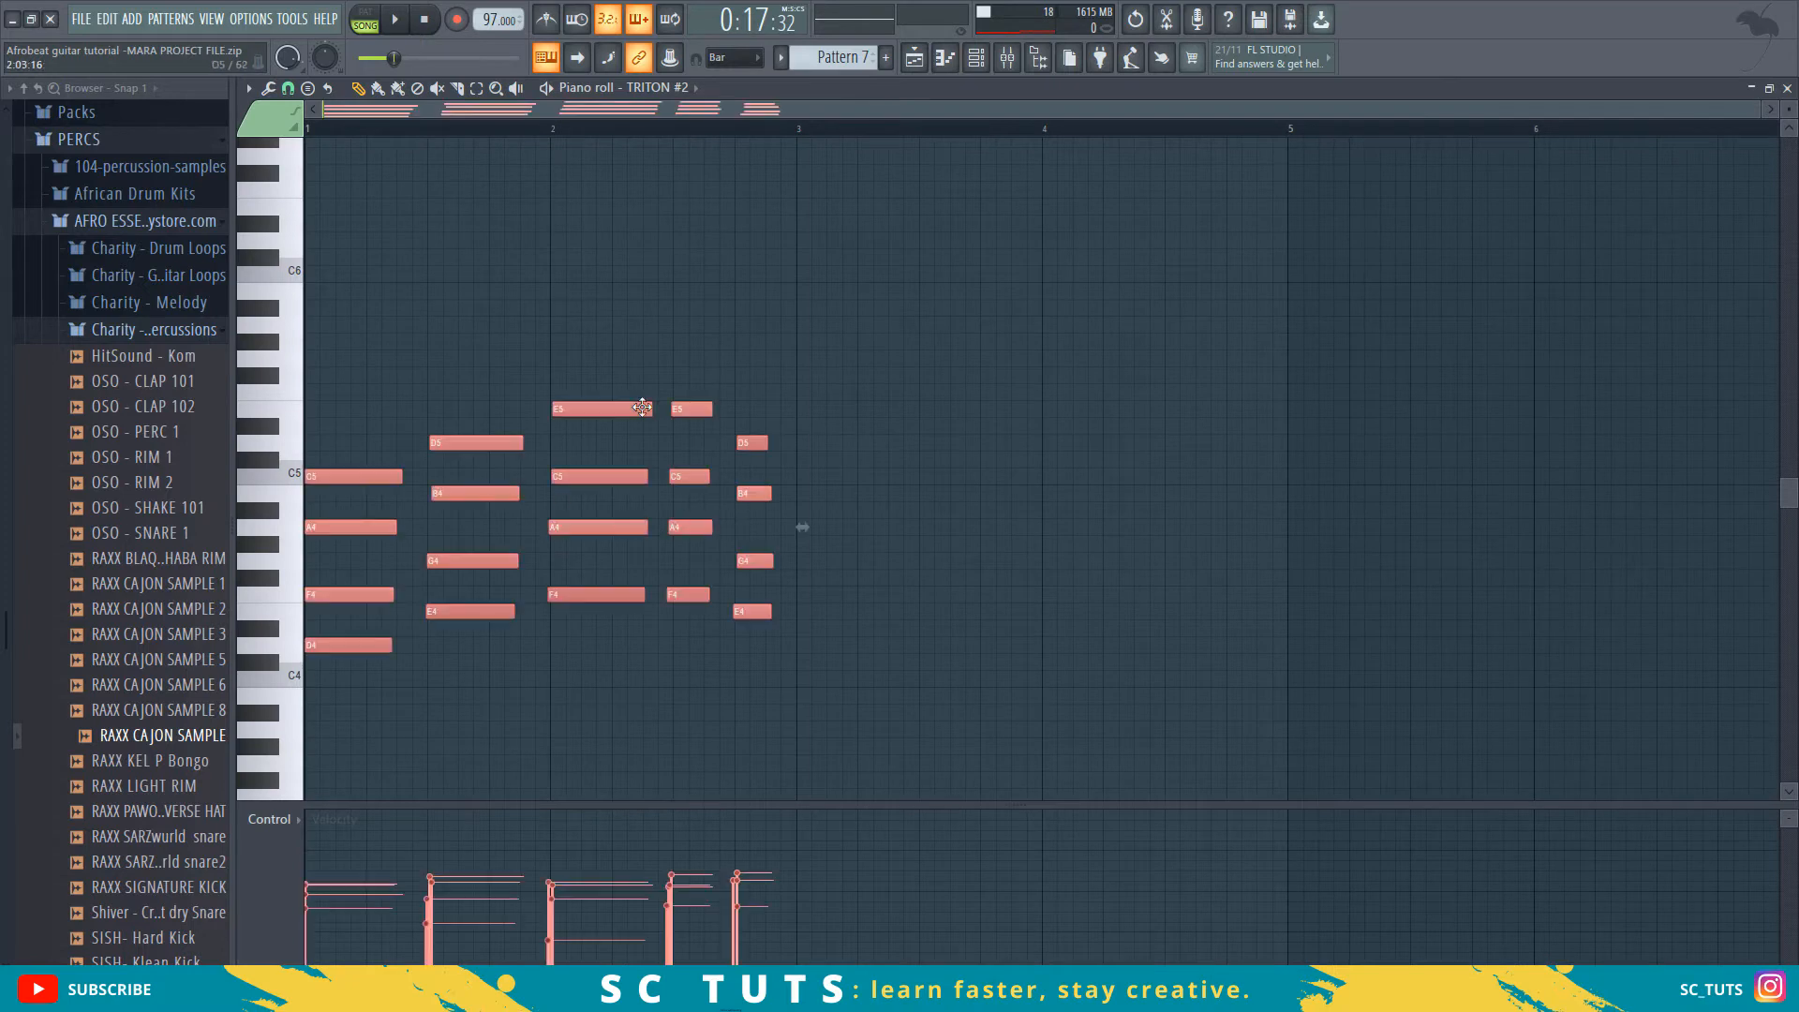
# - Shorten the first chord to about two steps and quantize all notes of the pattern with the snap at 1/4 beat
pyautogui.moveTo(361, 416); pyautogui.dragTo(343, 698)
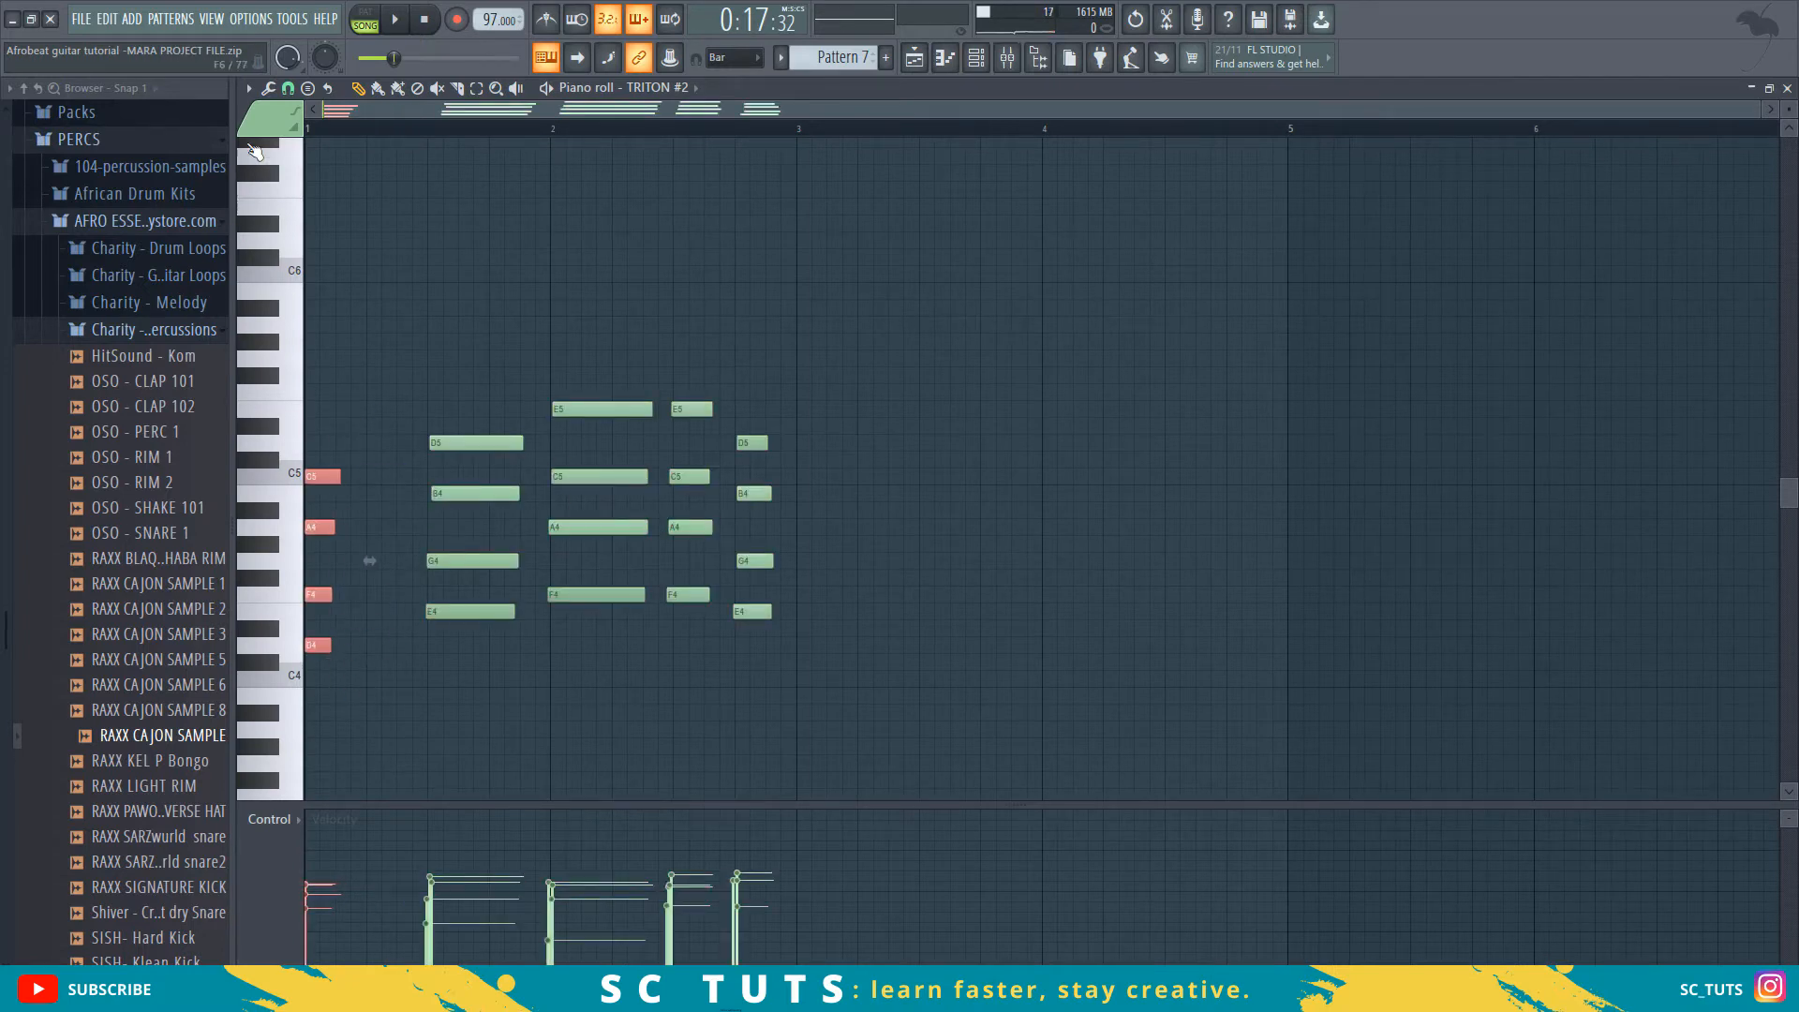
pyautogui.click(288, 88)
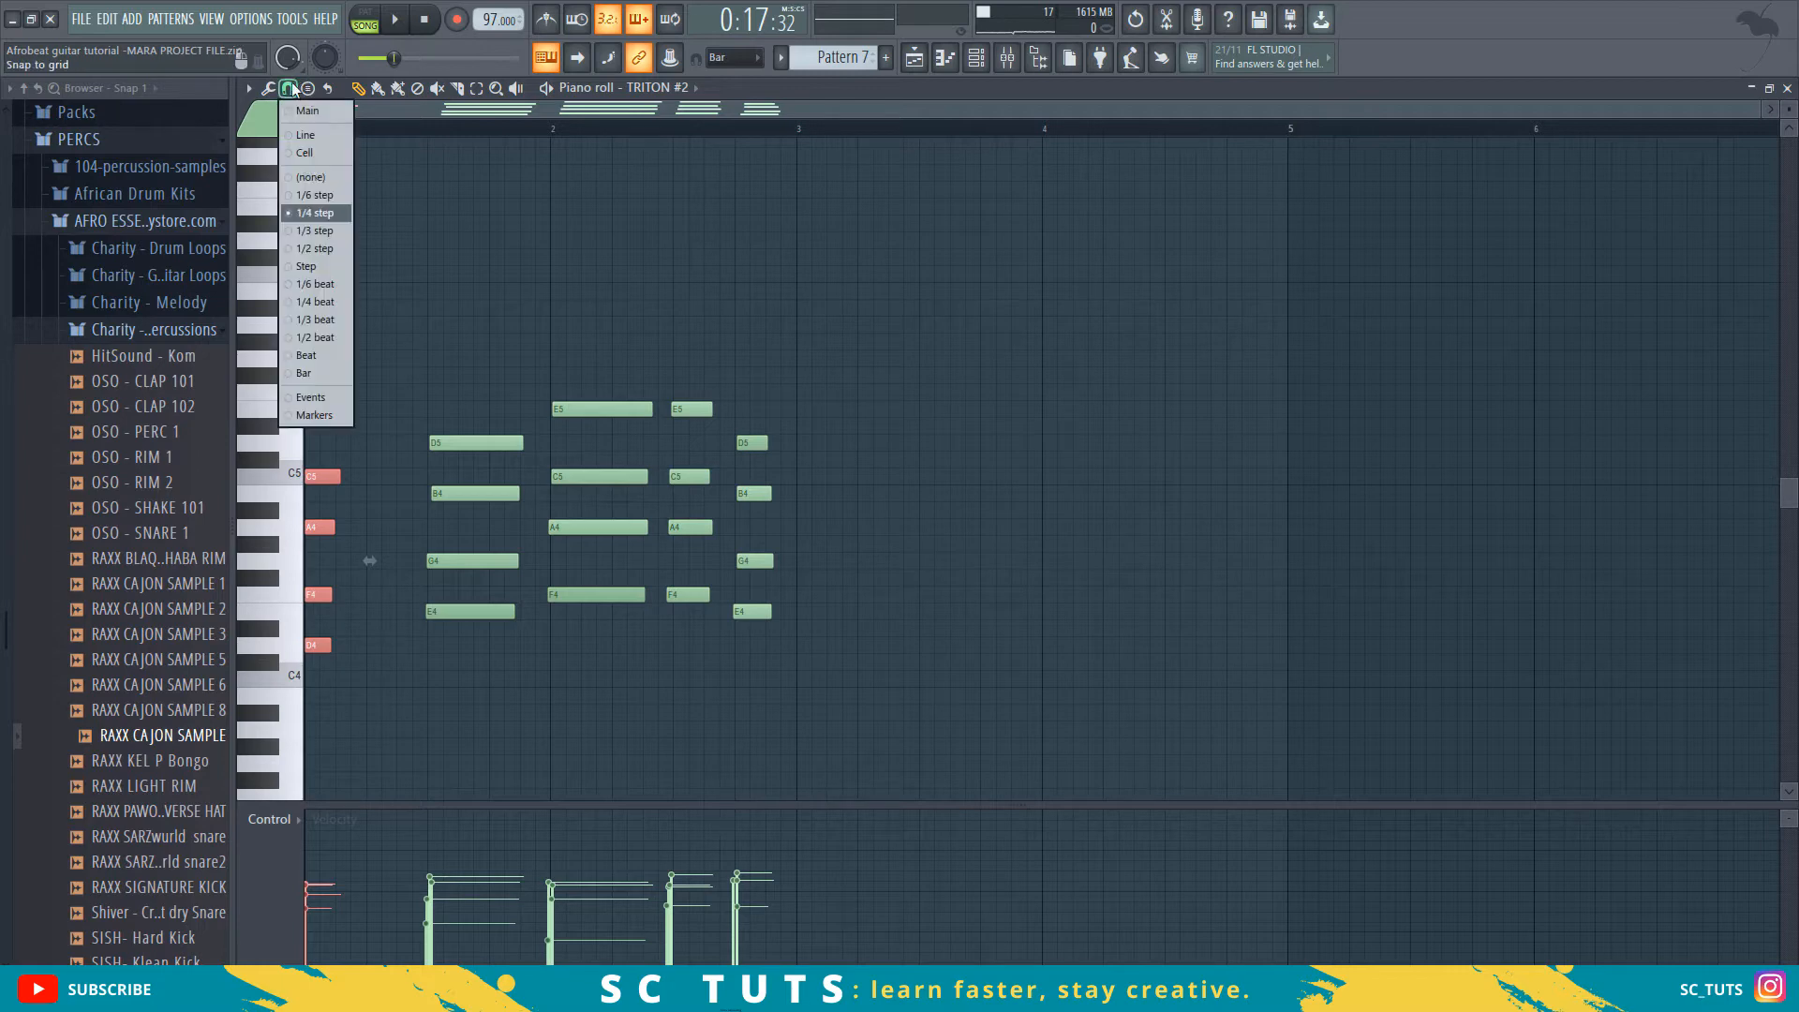
pyautogui.click(314, 305)
pyautogui.click(530, 324)
pyautogui.rightClick(550, 329)
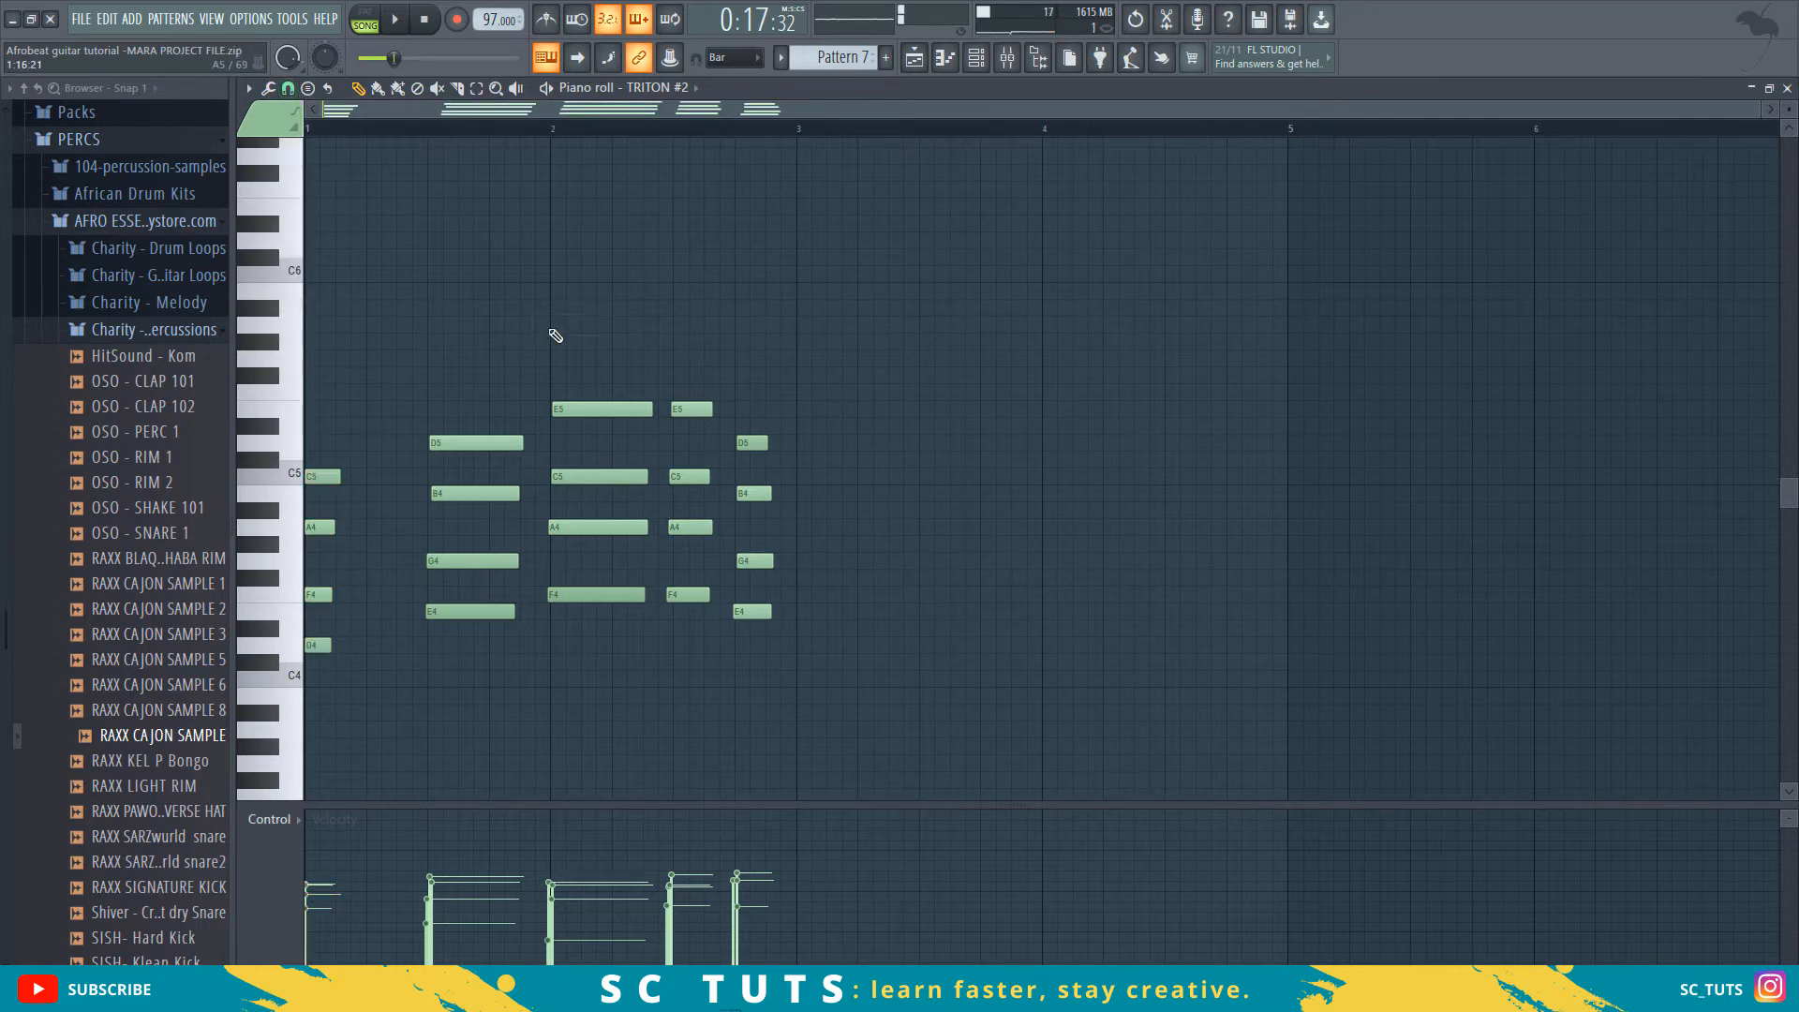
pyautogui.hotkey('ctrl', 'q')
# - Shorten the notes of the remaining four chords to two steps each, matching the first chord
pyautogui.moveTo(509, 400); pyautogui.dragTo(463, 738)
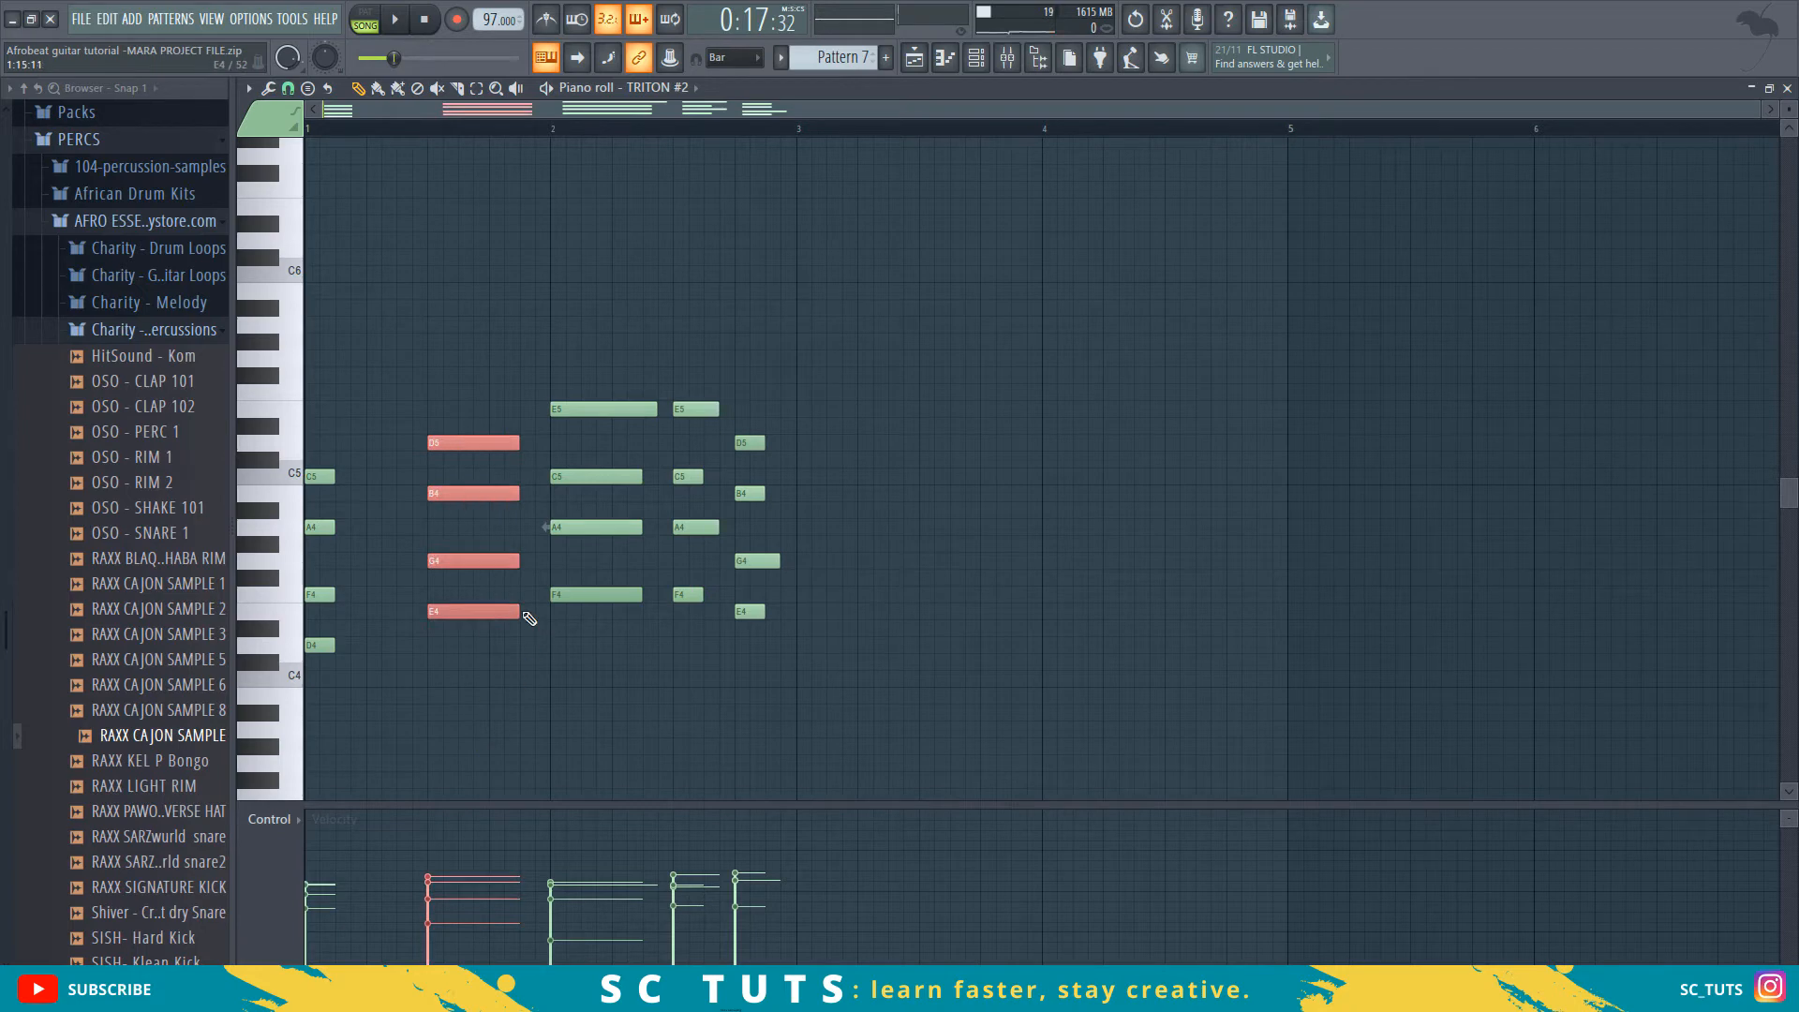
pyautogui.moveTo(475, 625); pyautogui.dragTo(441, 628)
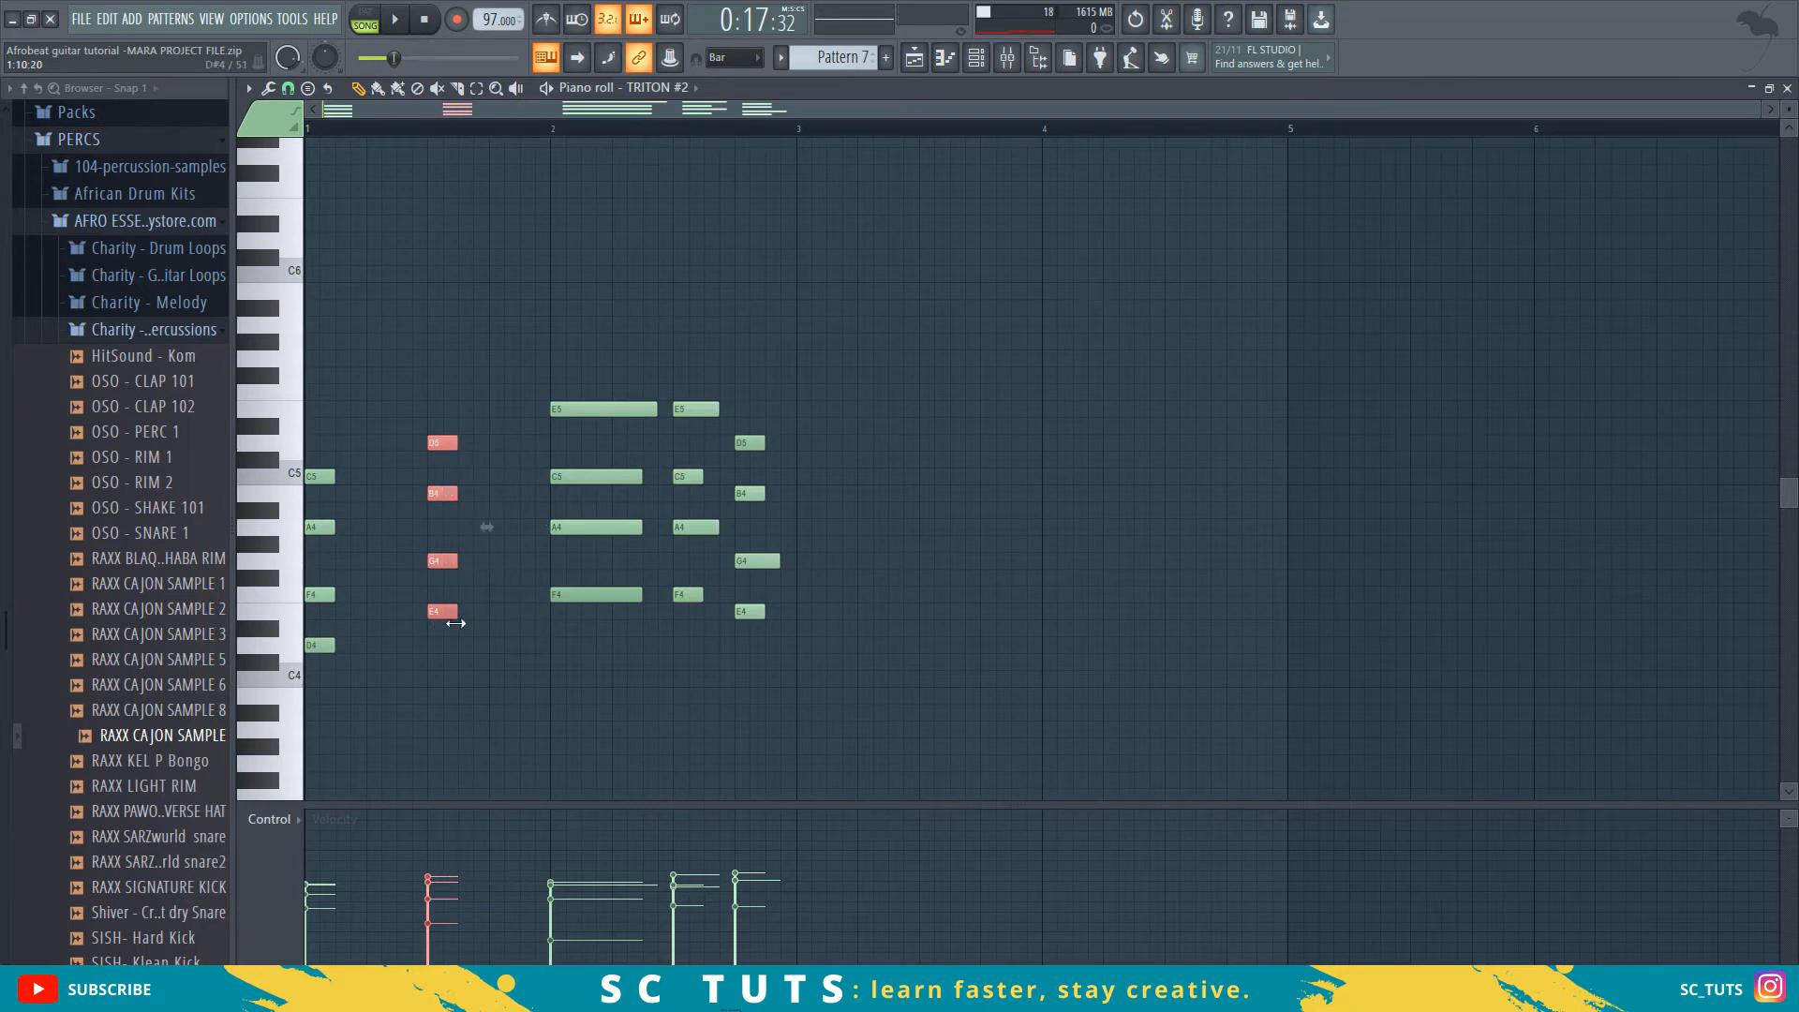
pyautogui.moveTo(610, 374); pyautogui.dragTo(630, 612)
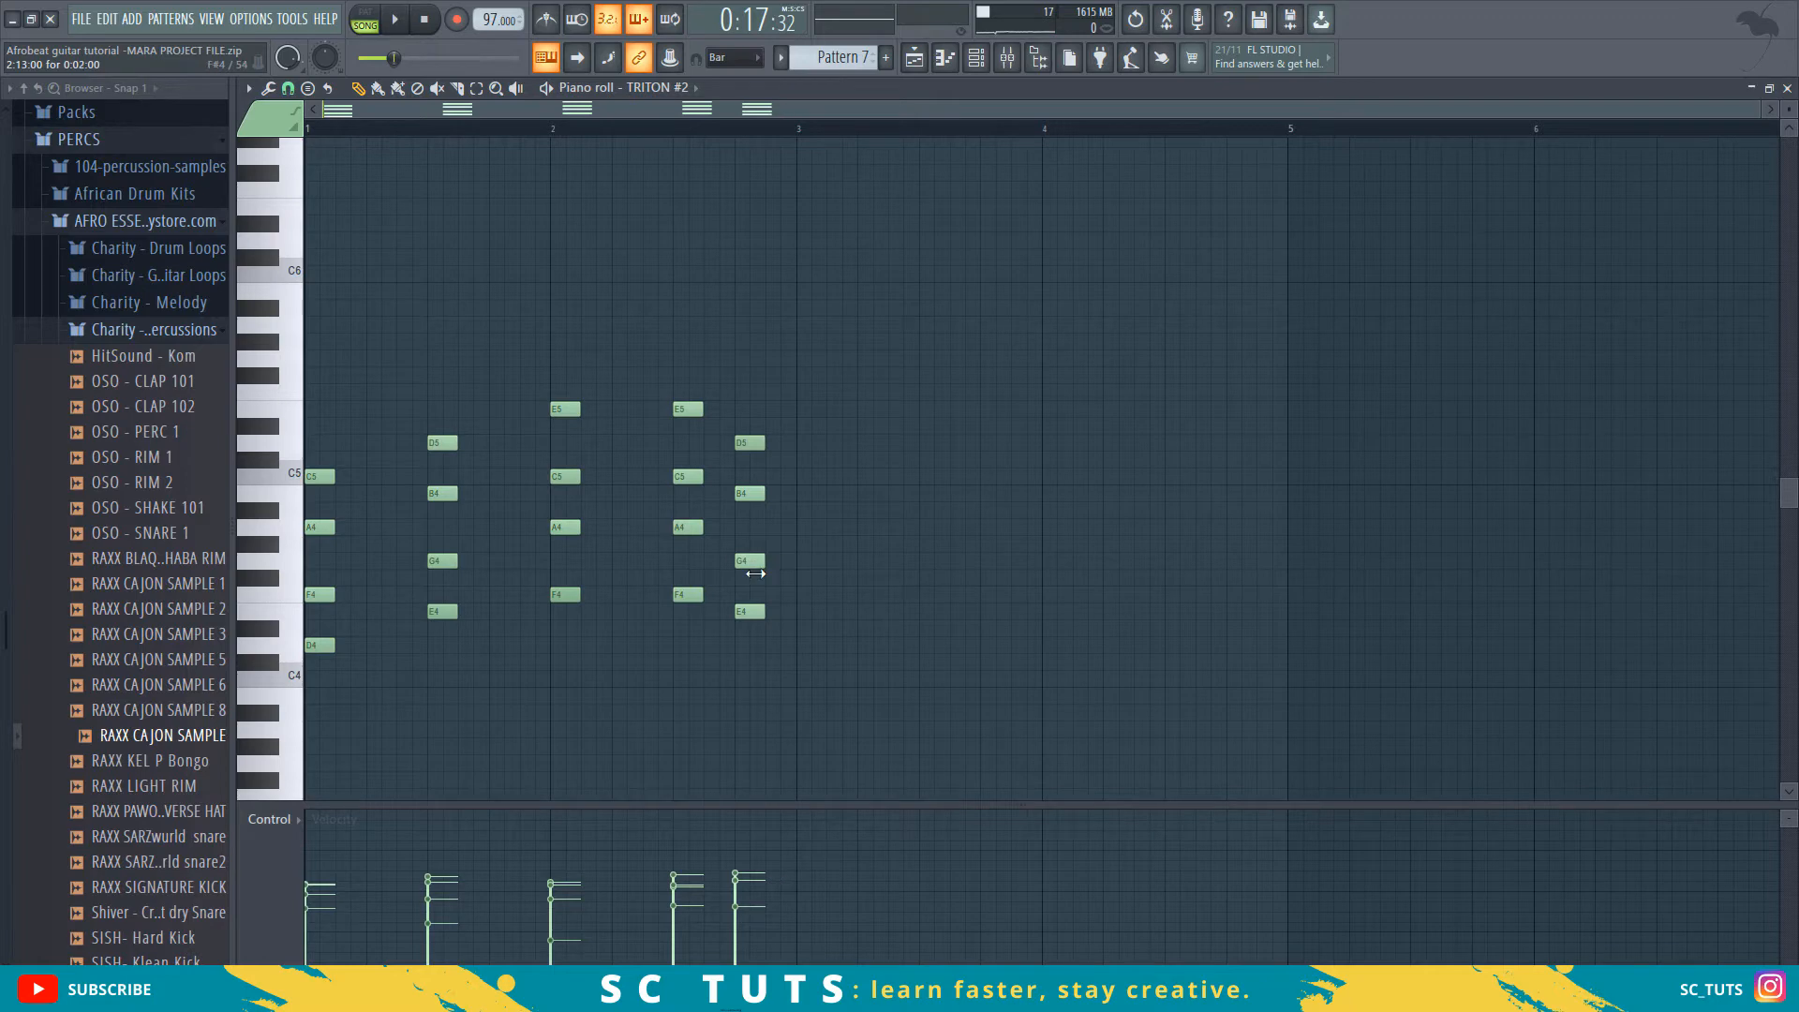
# - Return to the playlist and play the arrangement from bar 9 to hear the Pattern 7 clip
pyautogui.click(918, 60)
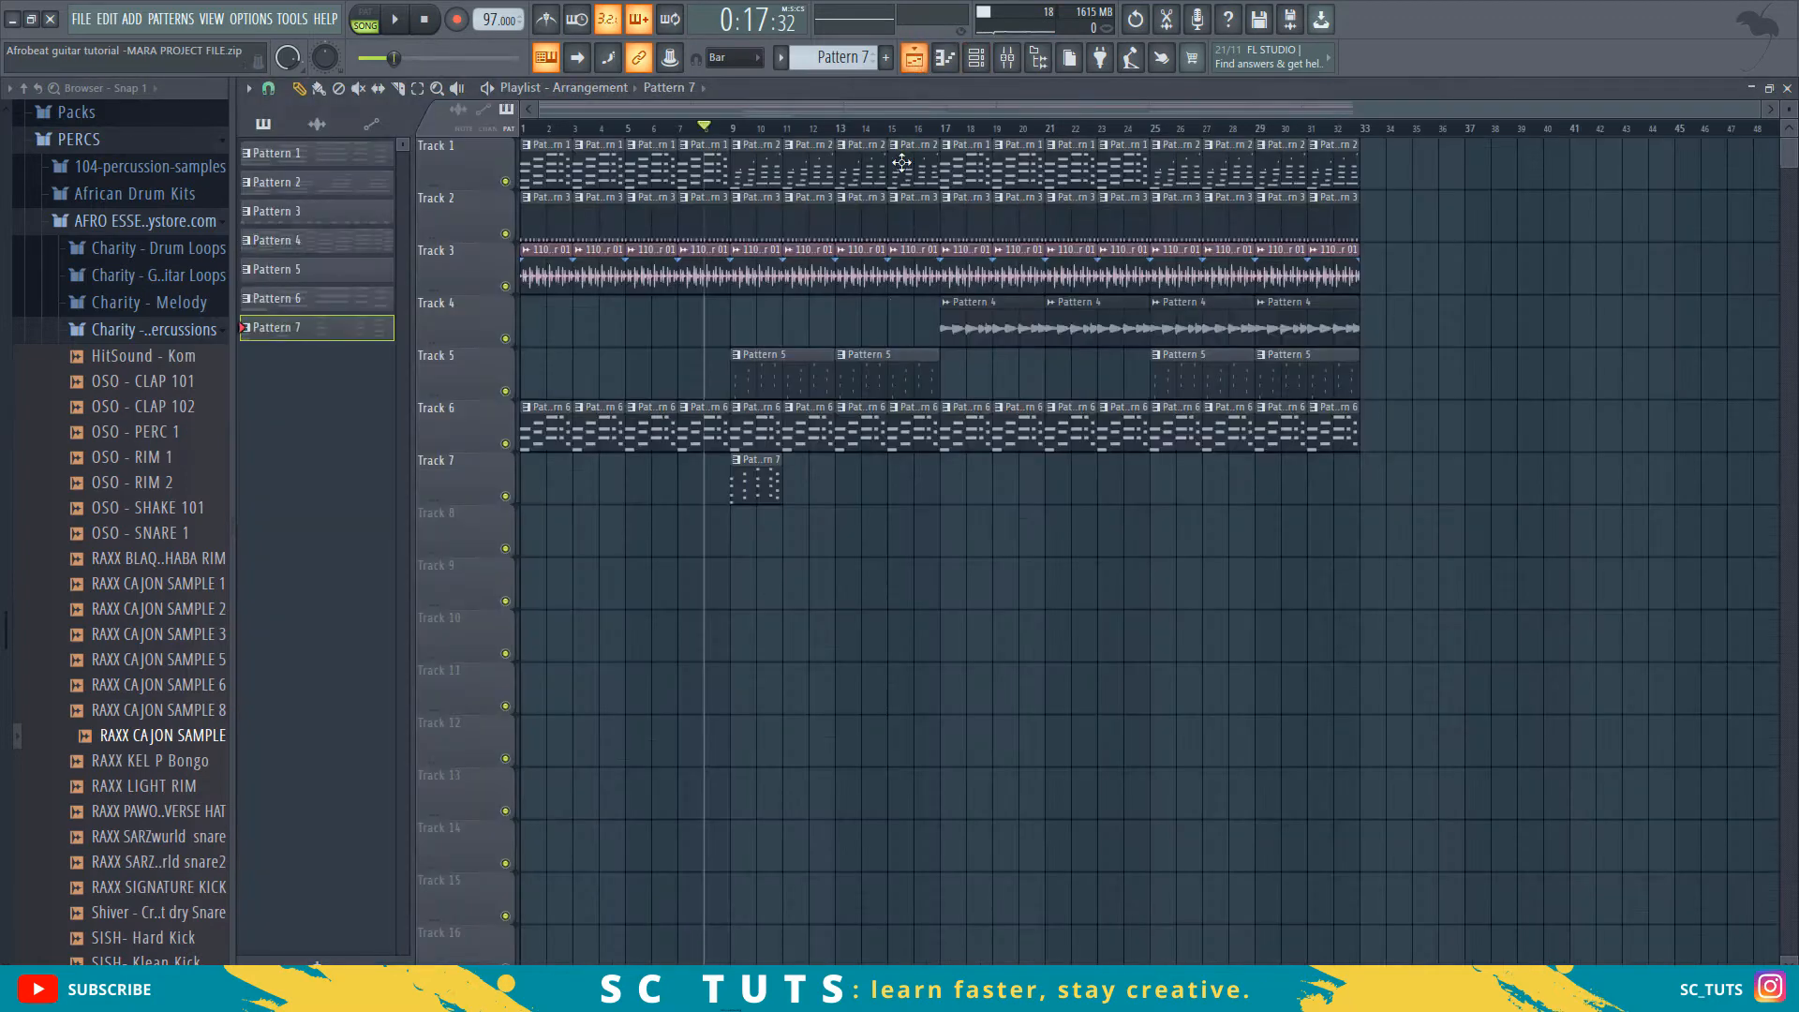
pyautogui.click(732, 128)
pyautogui.press('space')
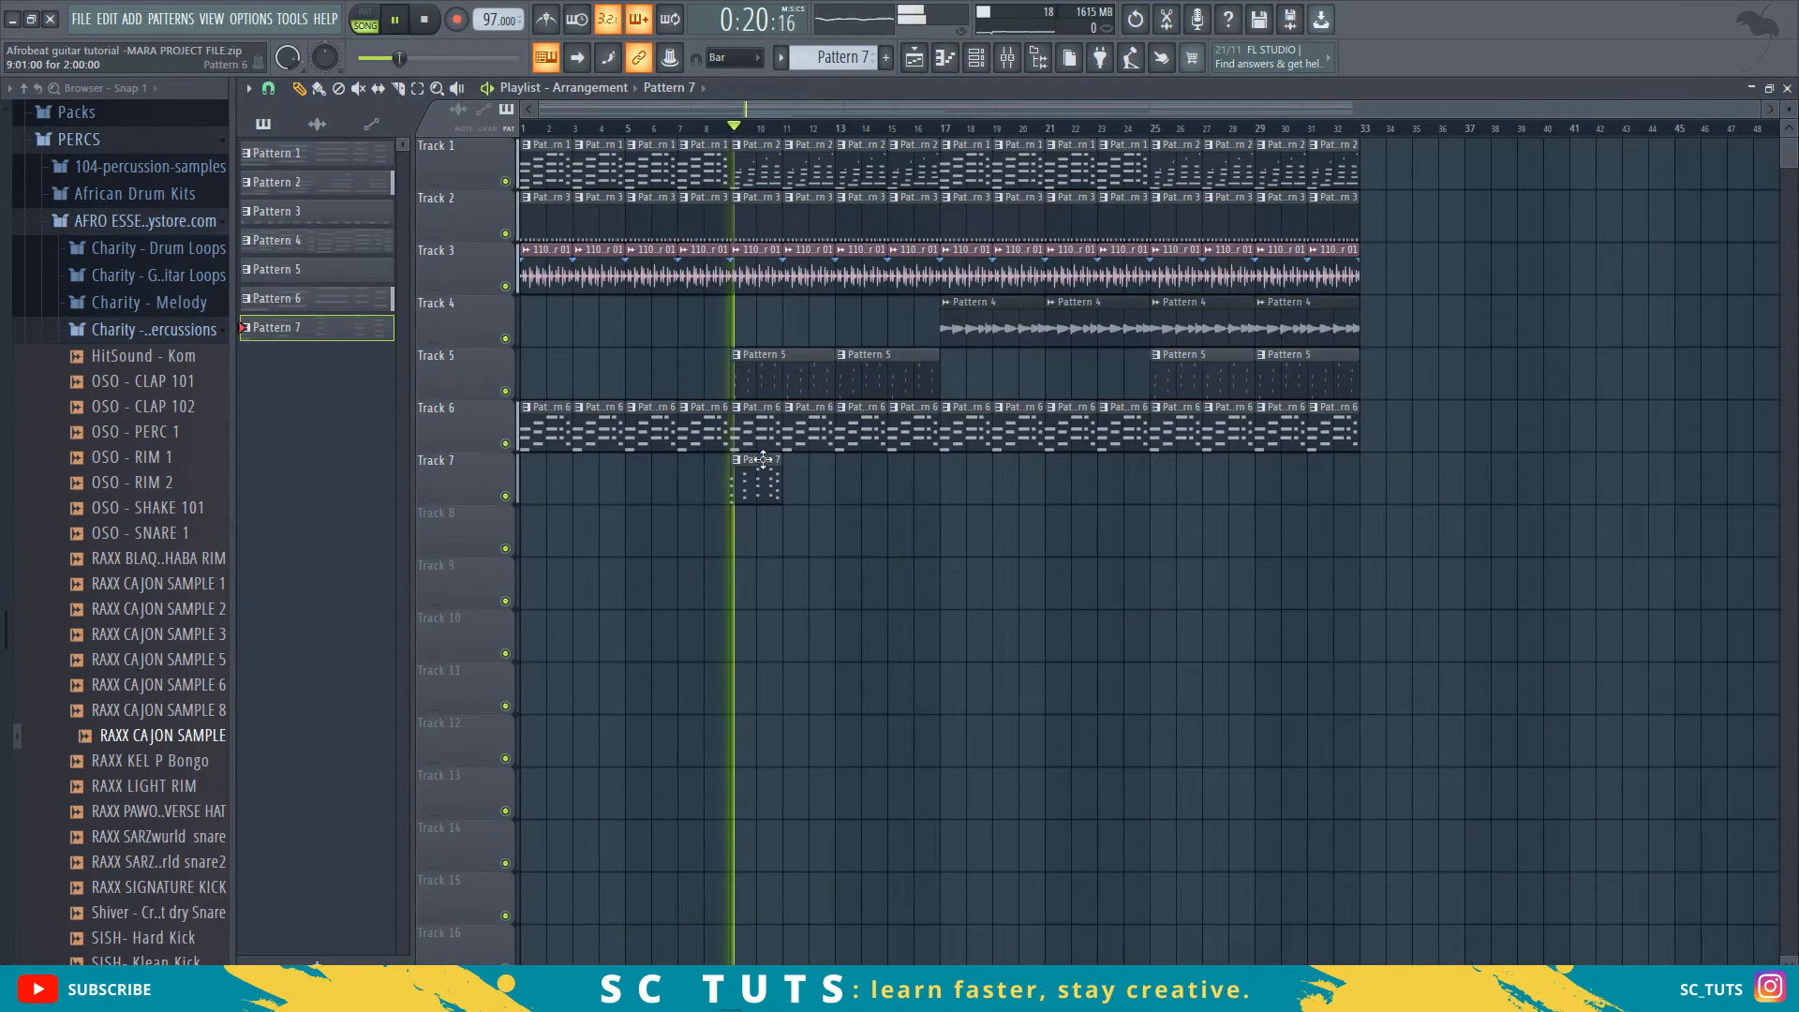
pyautogui.press('space')
# - Transpose all TRITON #2 notes of Pattern 7 up one octave and play the arrangement
pyautogui.doubleClick(752, 477)
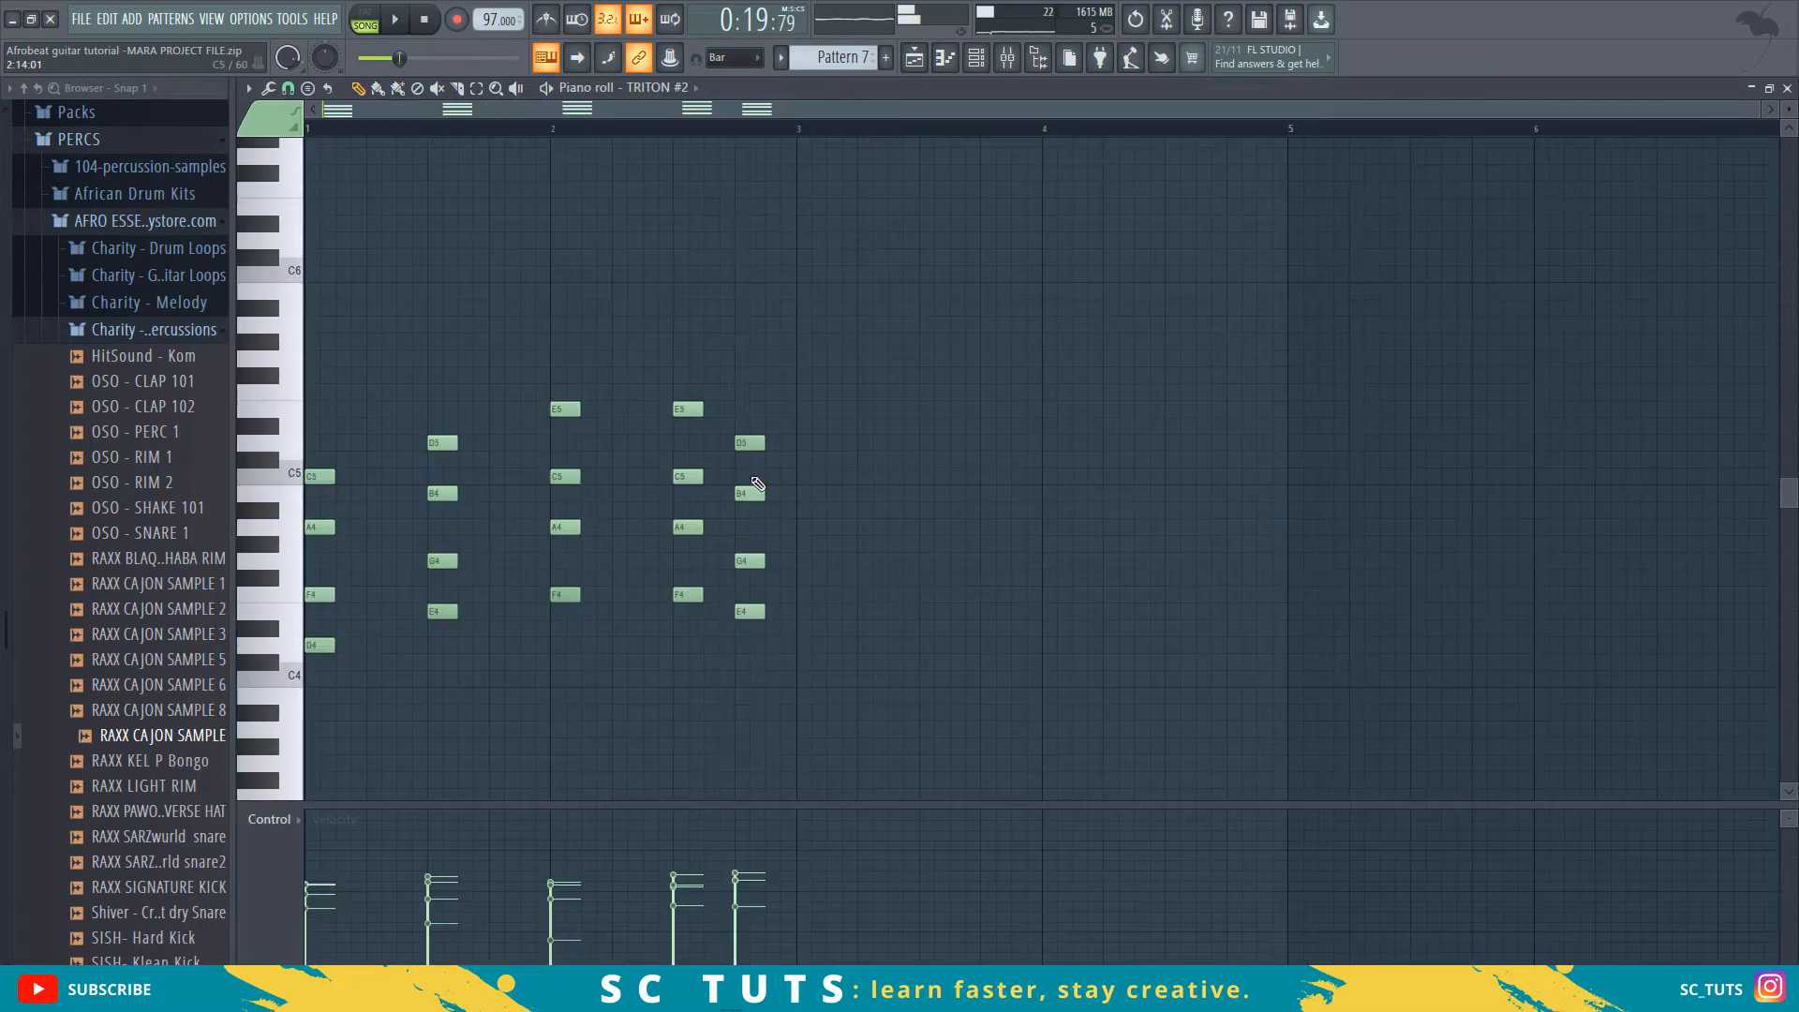
pyautogui.hotkey('ctrl', 'Up')
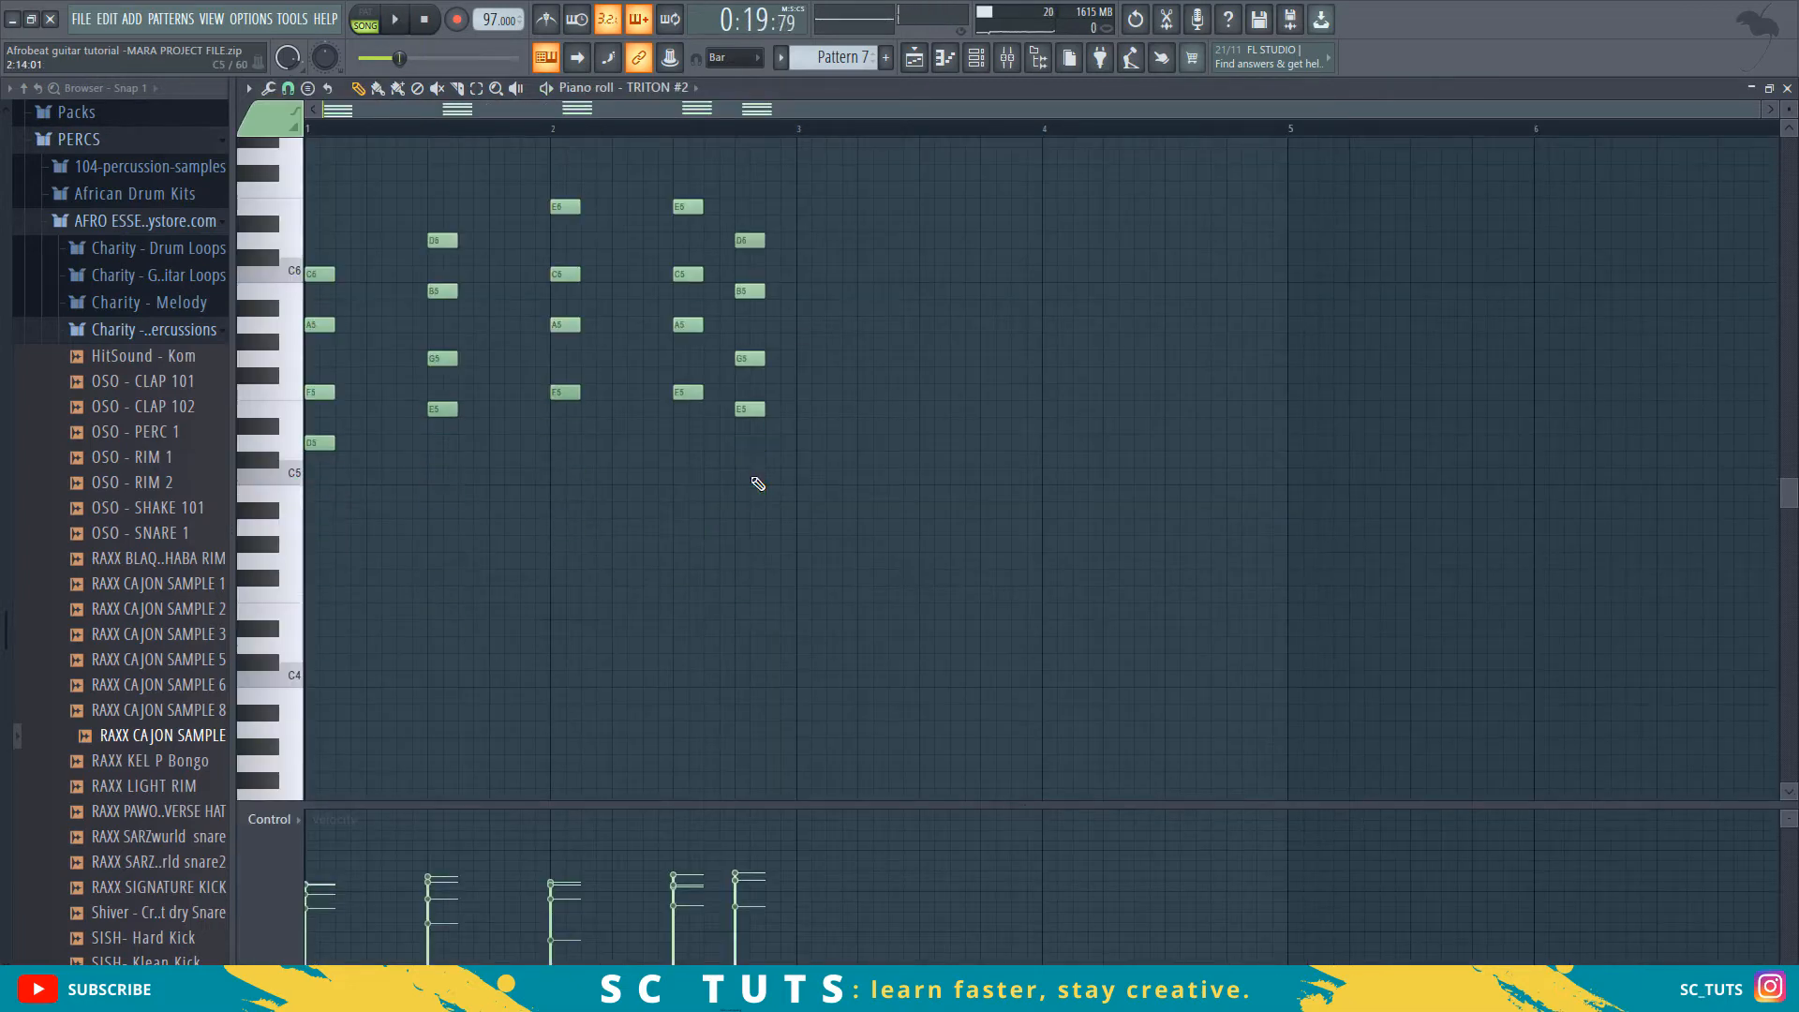
pyautogui.moveTo(831, 165); pyautogui.dragTo(303, 519)
pyautogui.moveTo(794, 324)
pyautogui.mouseDown()
pyautogui.moveTo(793, 527)
pyautogui.moveTo(794, 324)
pyautogui.mouseUp()
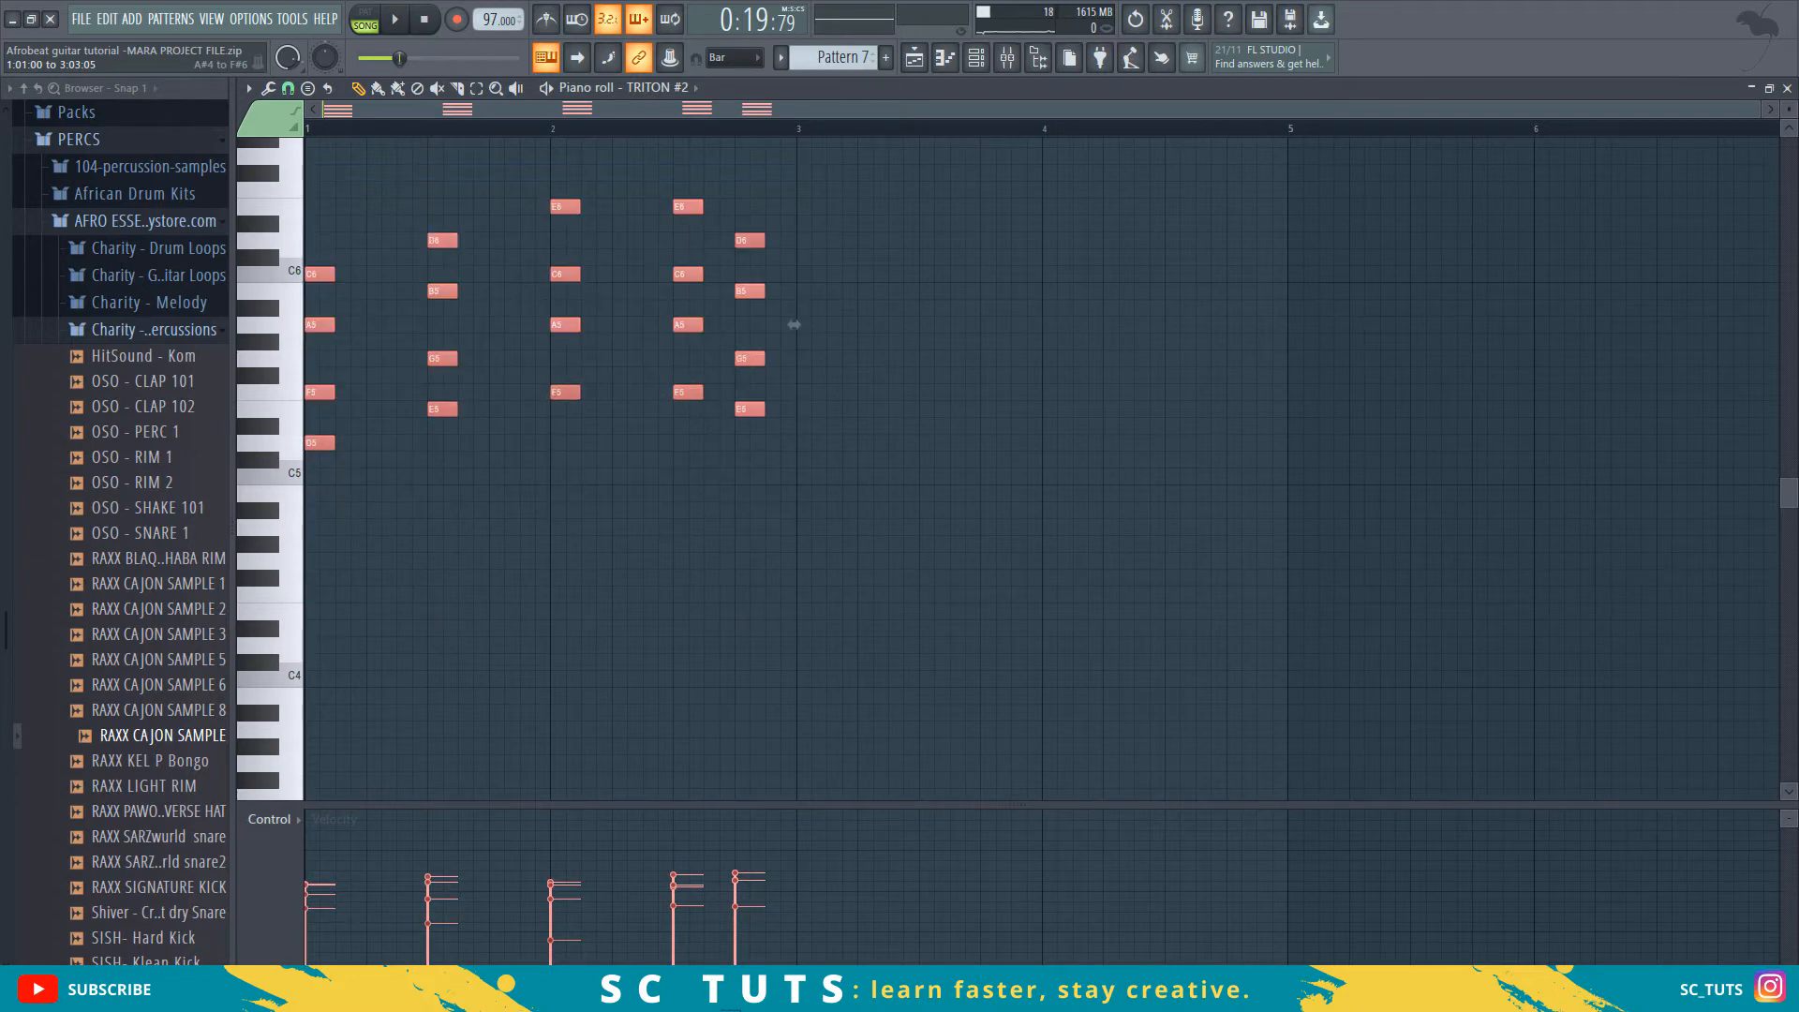
pyautogui.press('space')
pyautogui.scroll(3, 843, 234)
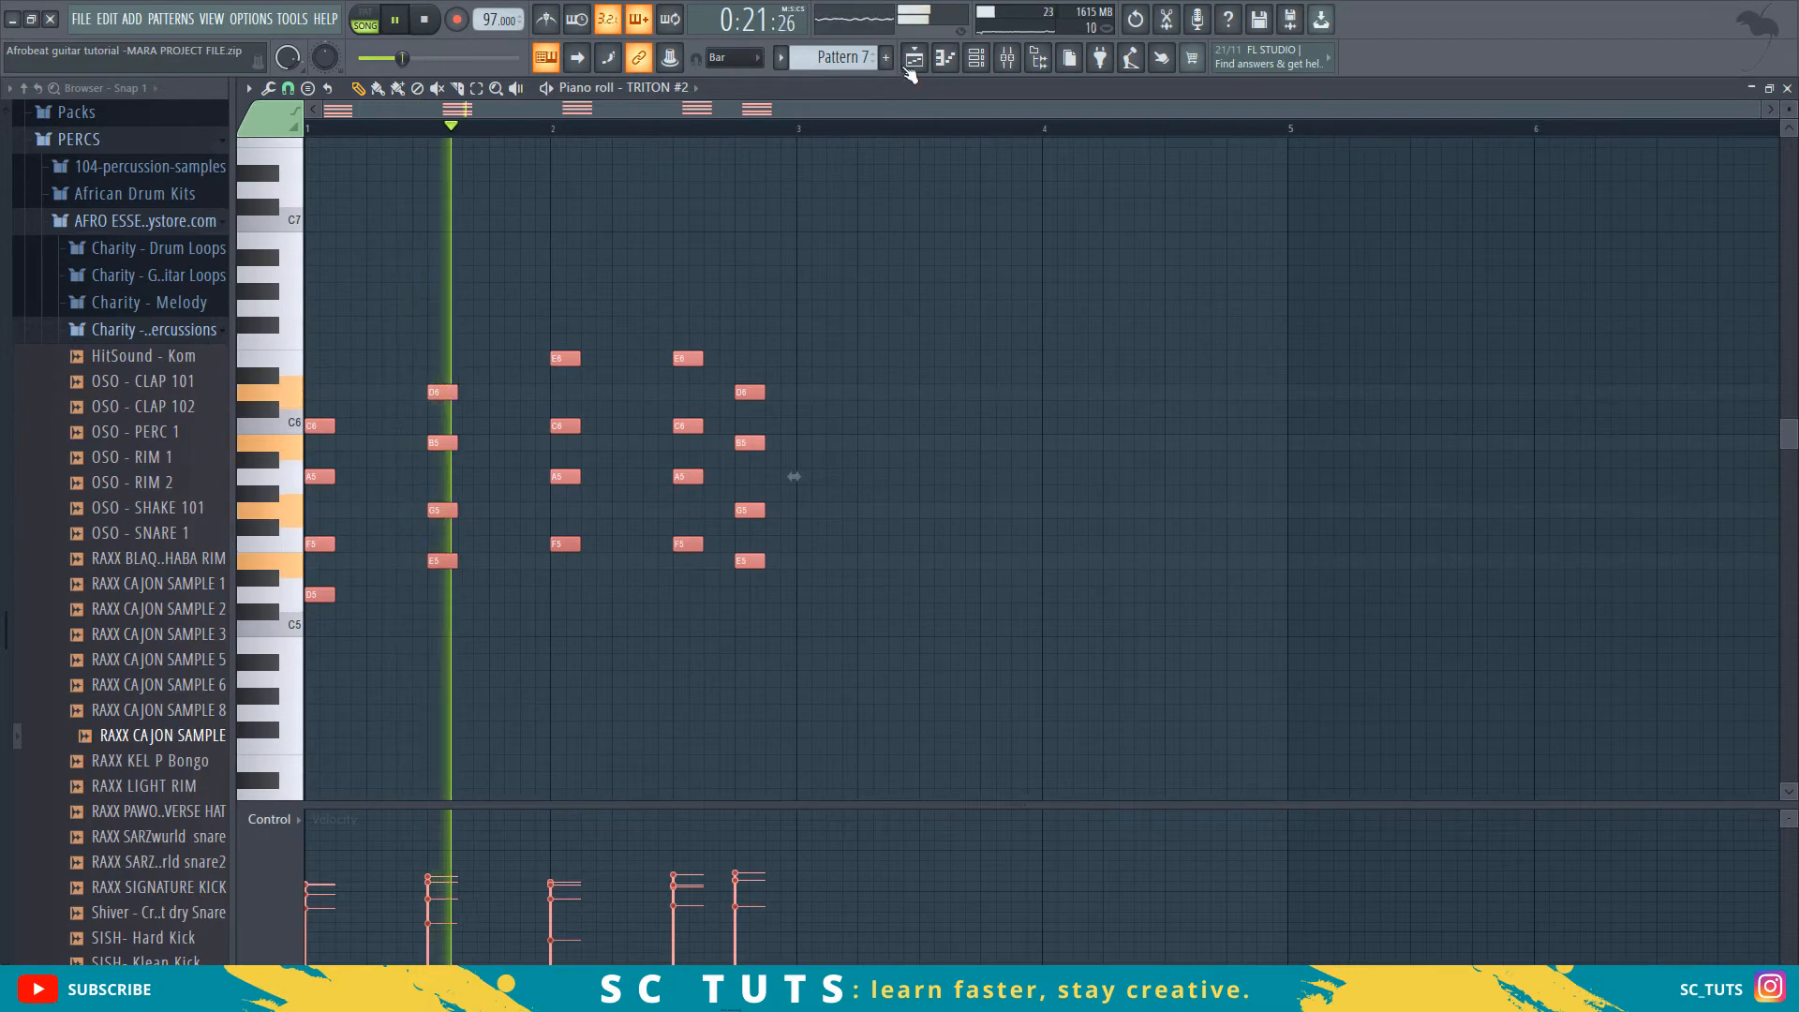
# - Duplicate the Pattern 7 clip three times on Track 7, placing copies at bars 11, 13 and 15
pyautogui.click(913, 58)
pyautogui.click(735, 479)
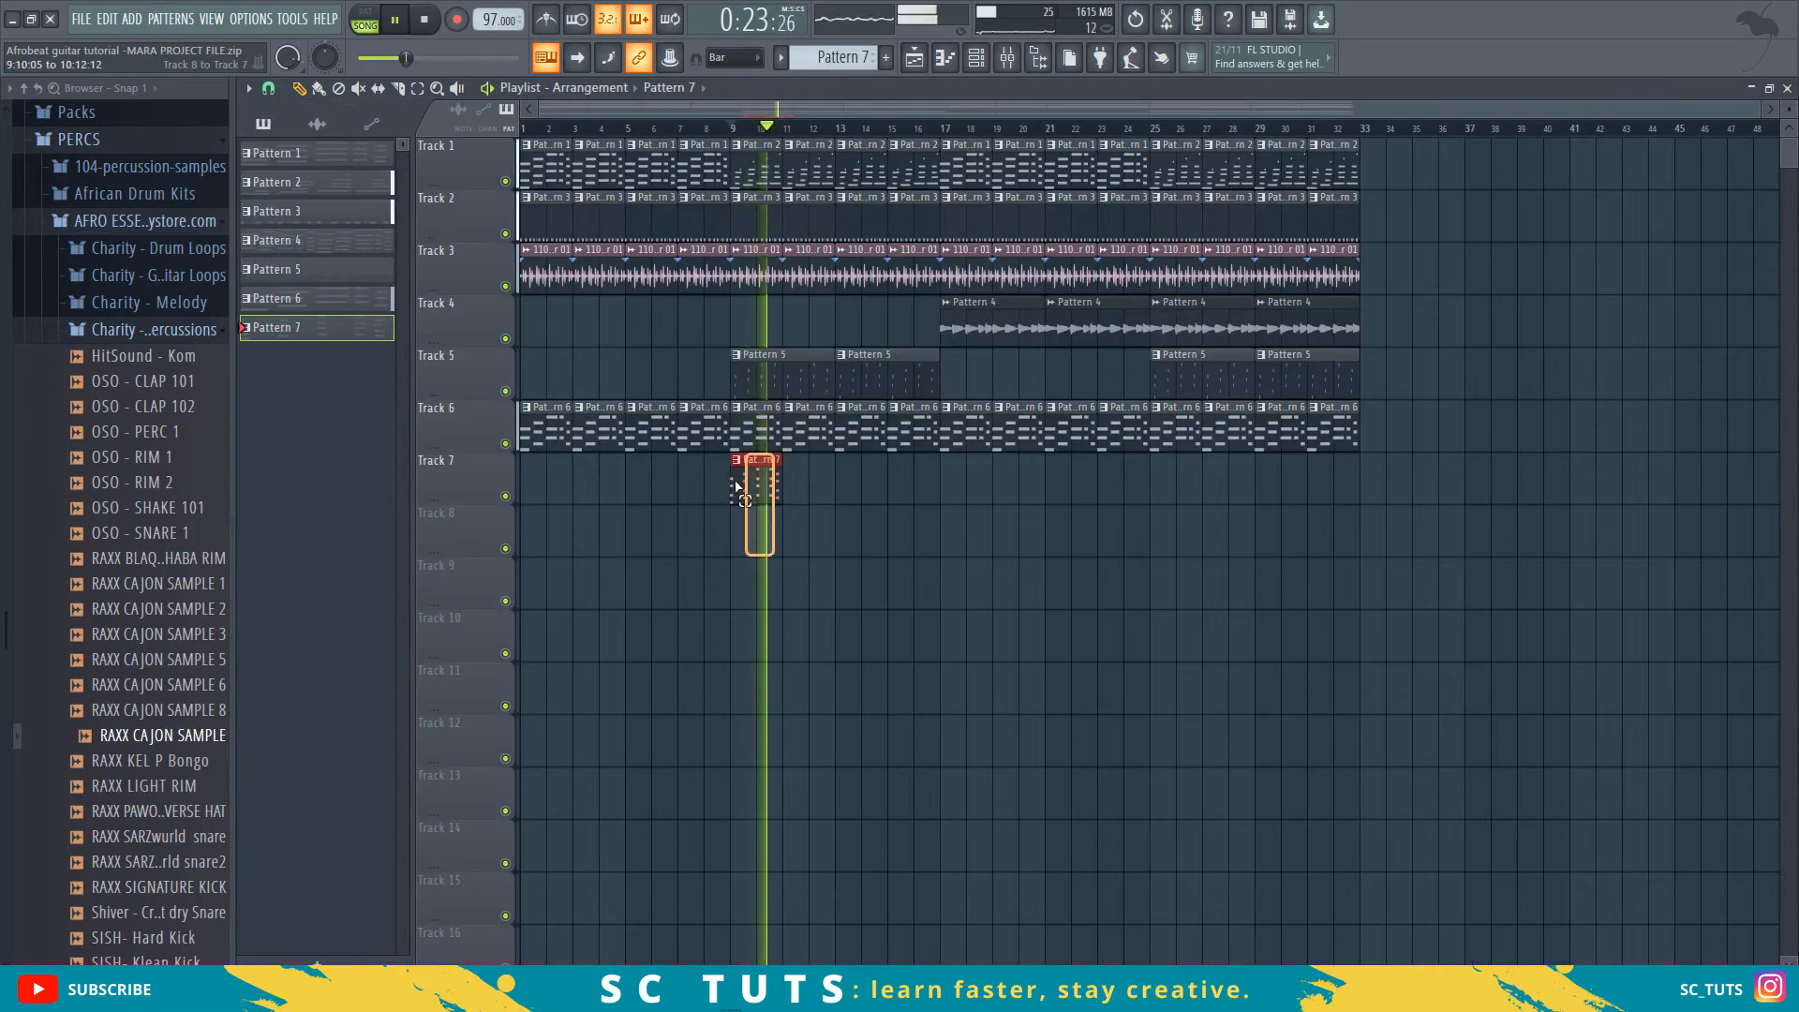
pyautogui.hotkey('ctrl', 'b')
pyautogui.hotkey('ctrl', 'b')
pyautogui.hotkey('ctrl', 'b')
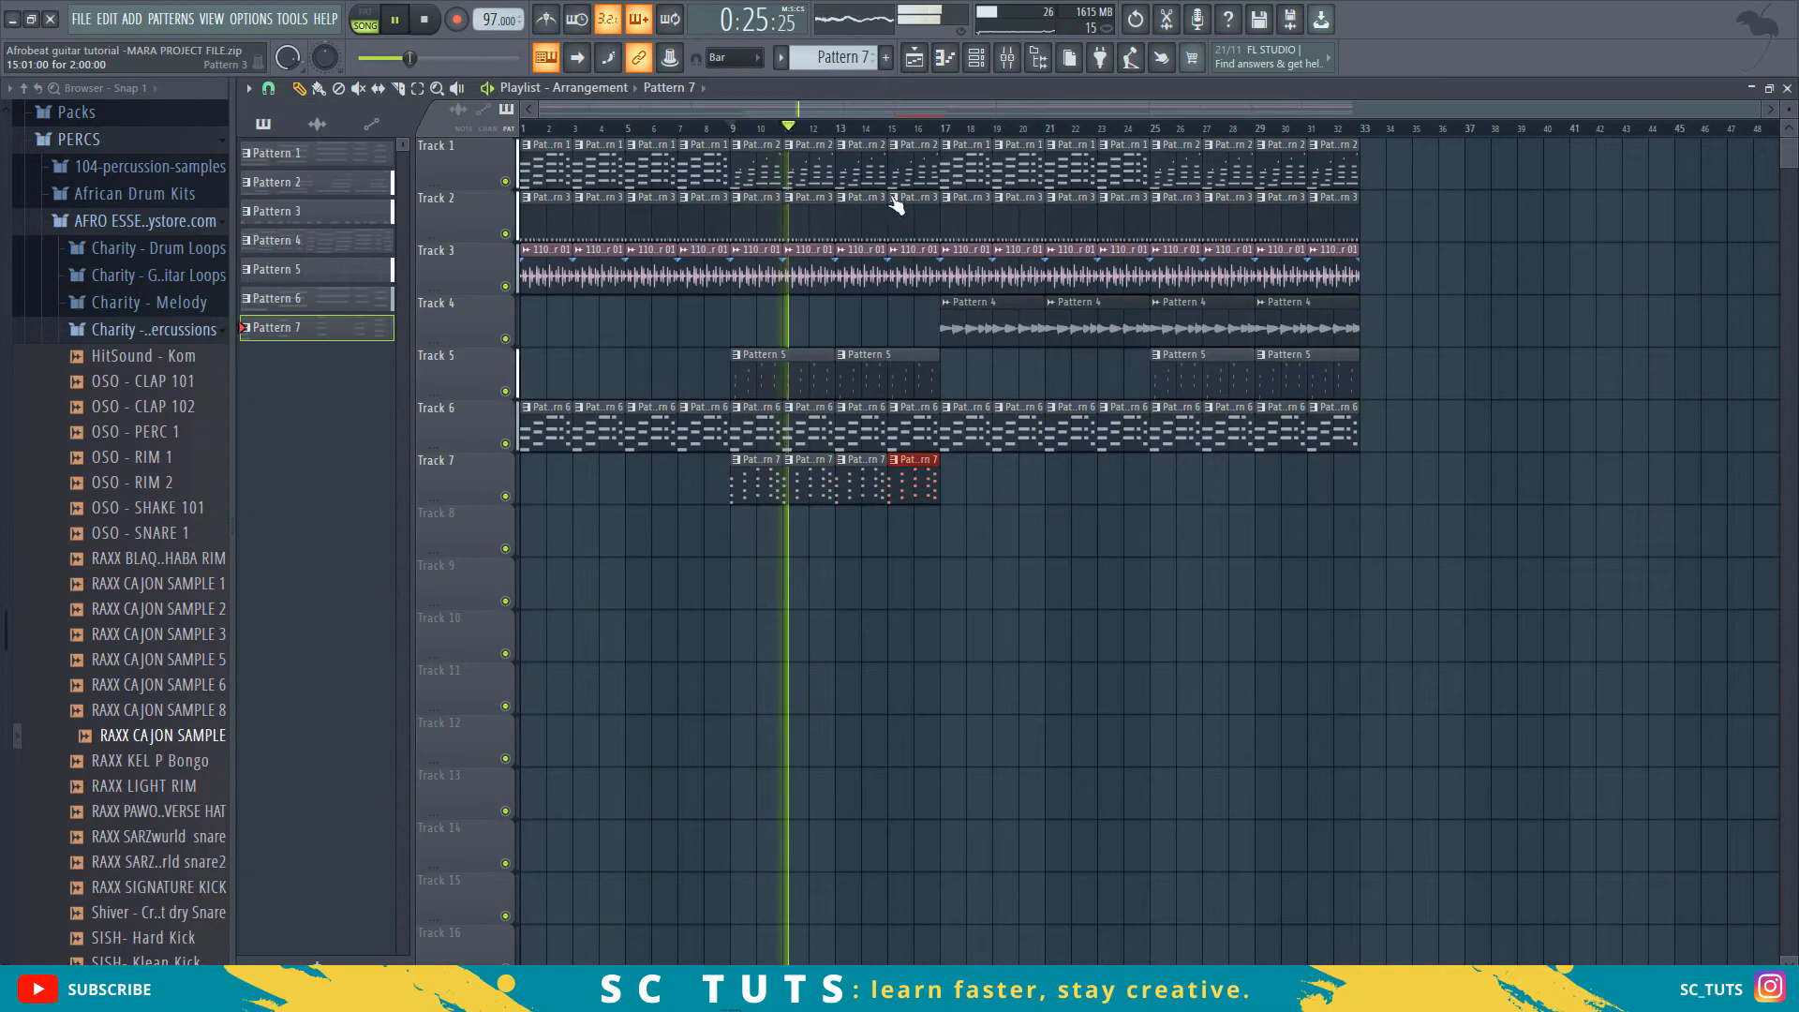
# - Open Pattern 7's TRITON #2 notes, delete the fifth chord near the end of bar 2 and play the result
pyautogui.doubleClick(763, 489)
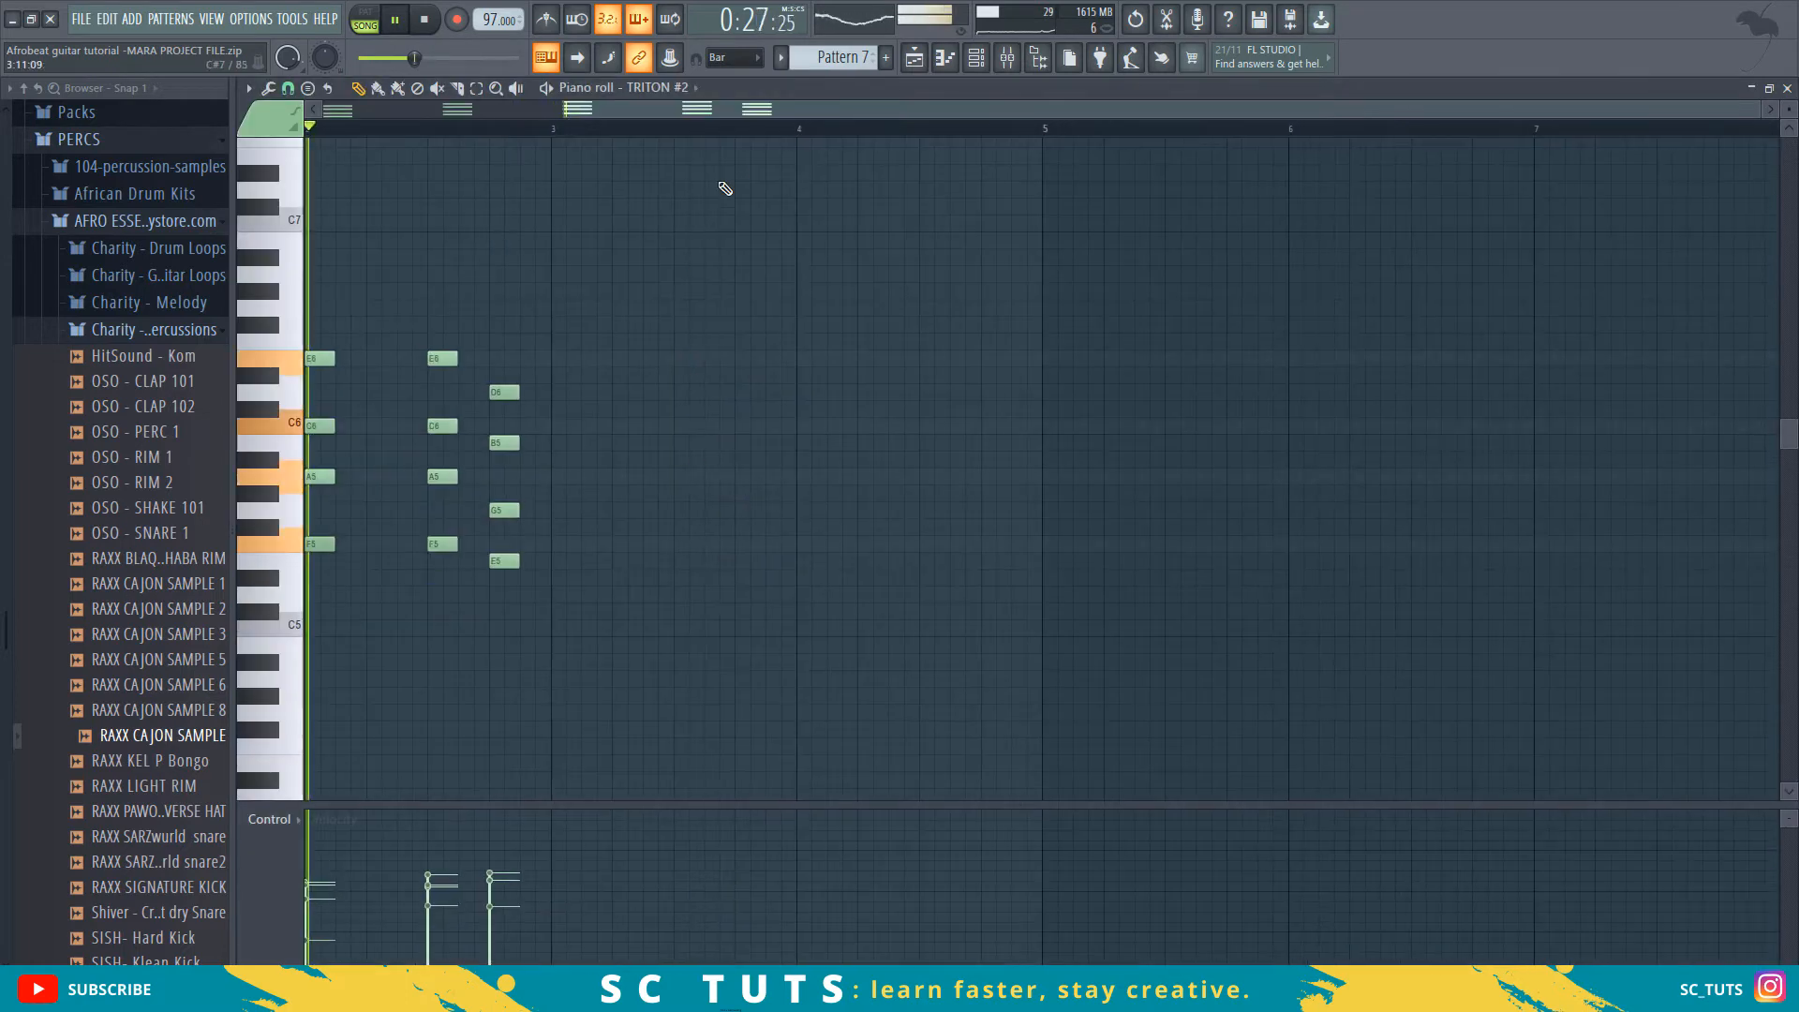
pyautogui.moveTo(732, 113); pyautogui.dragTo(497, 113)
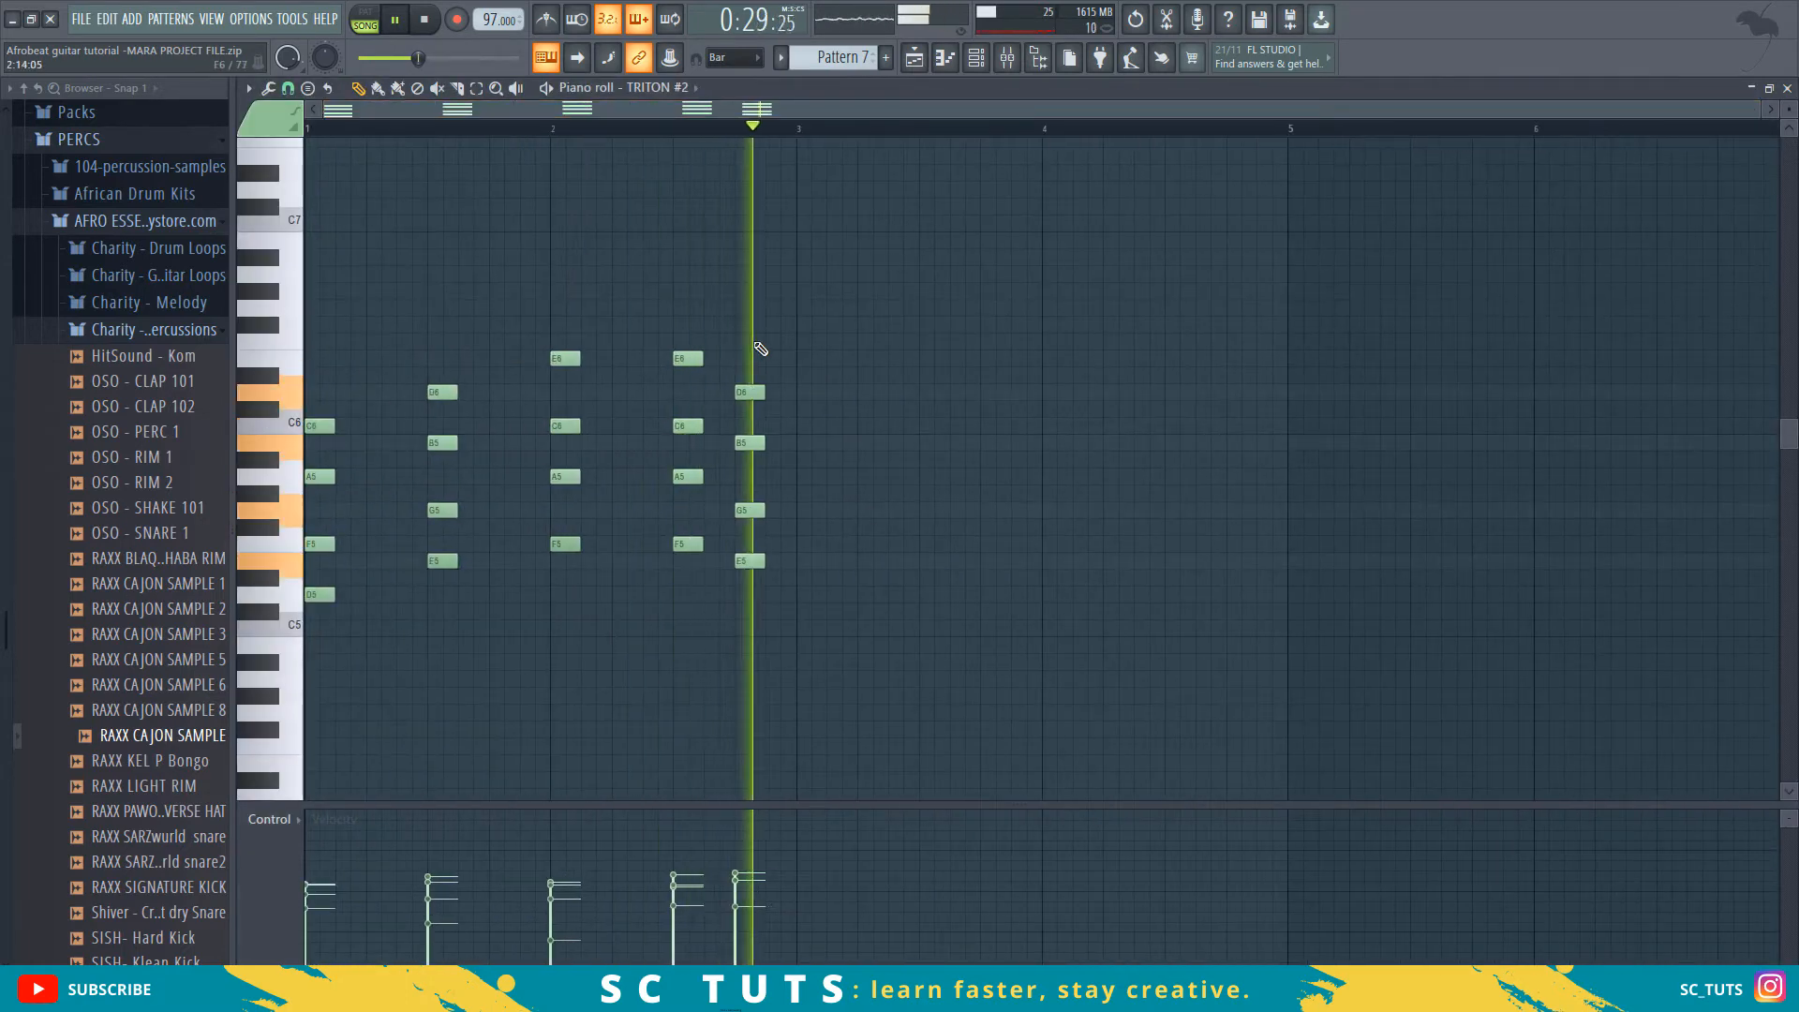
pyautogui.press('space')
pyautogui.rightClick(743, 389)
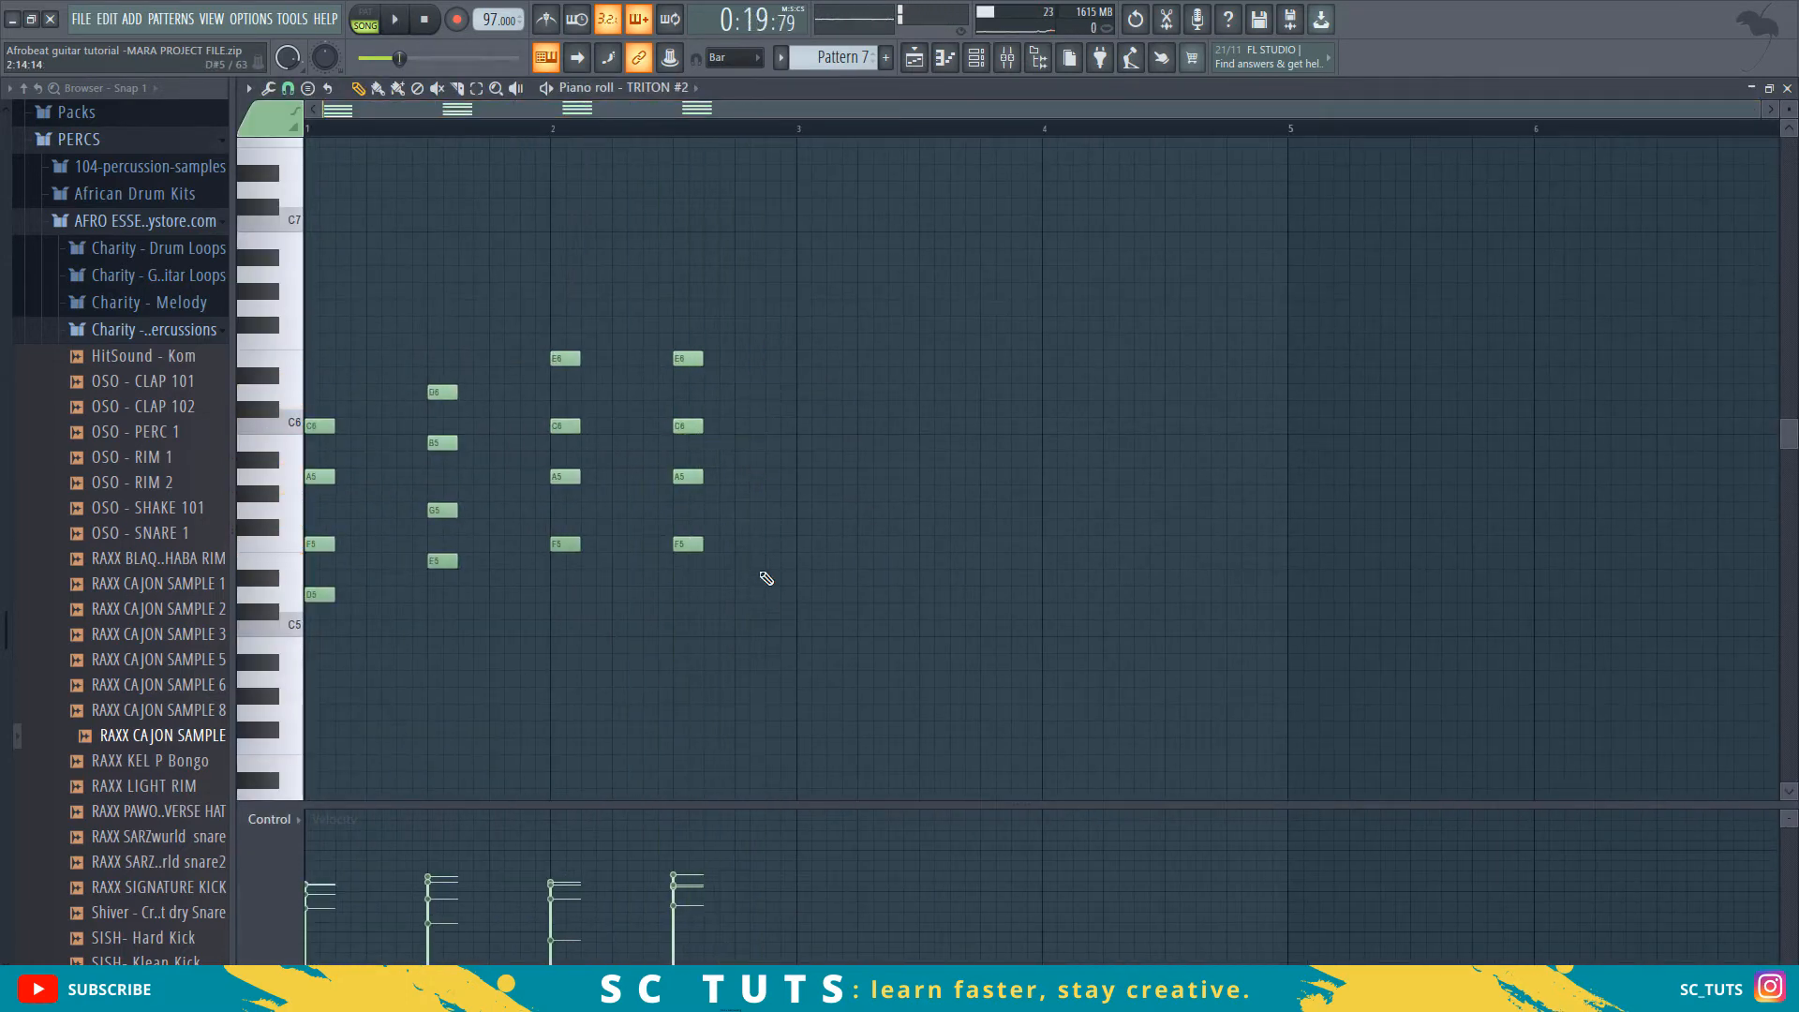
pyautogui.press('space')
pyautogui.press('space')
# - Shorten the notes of the four remaining chords to one step each and play them back
pyautogui.moveTo(310, 328); pyautogui.dragTo(329, 722)
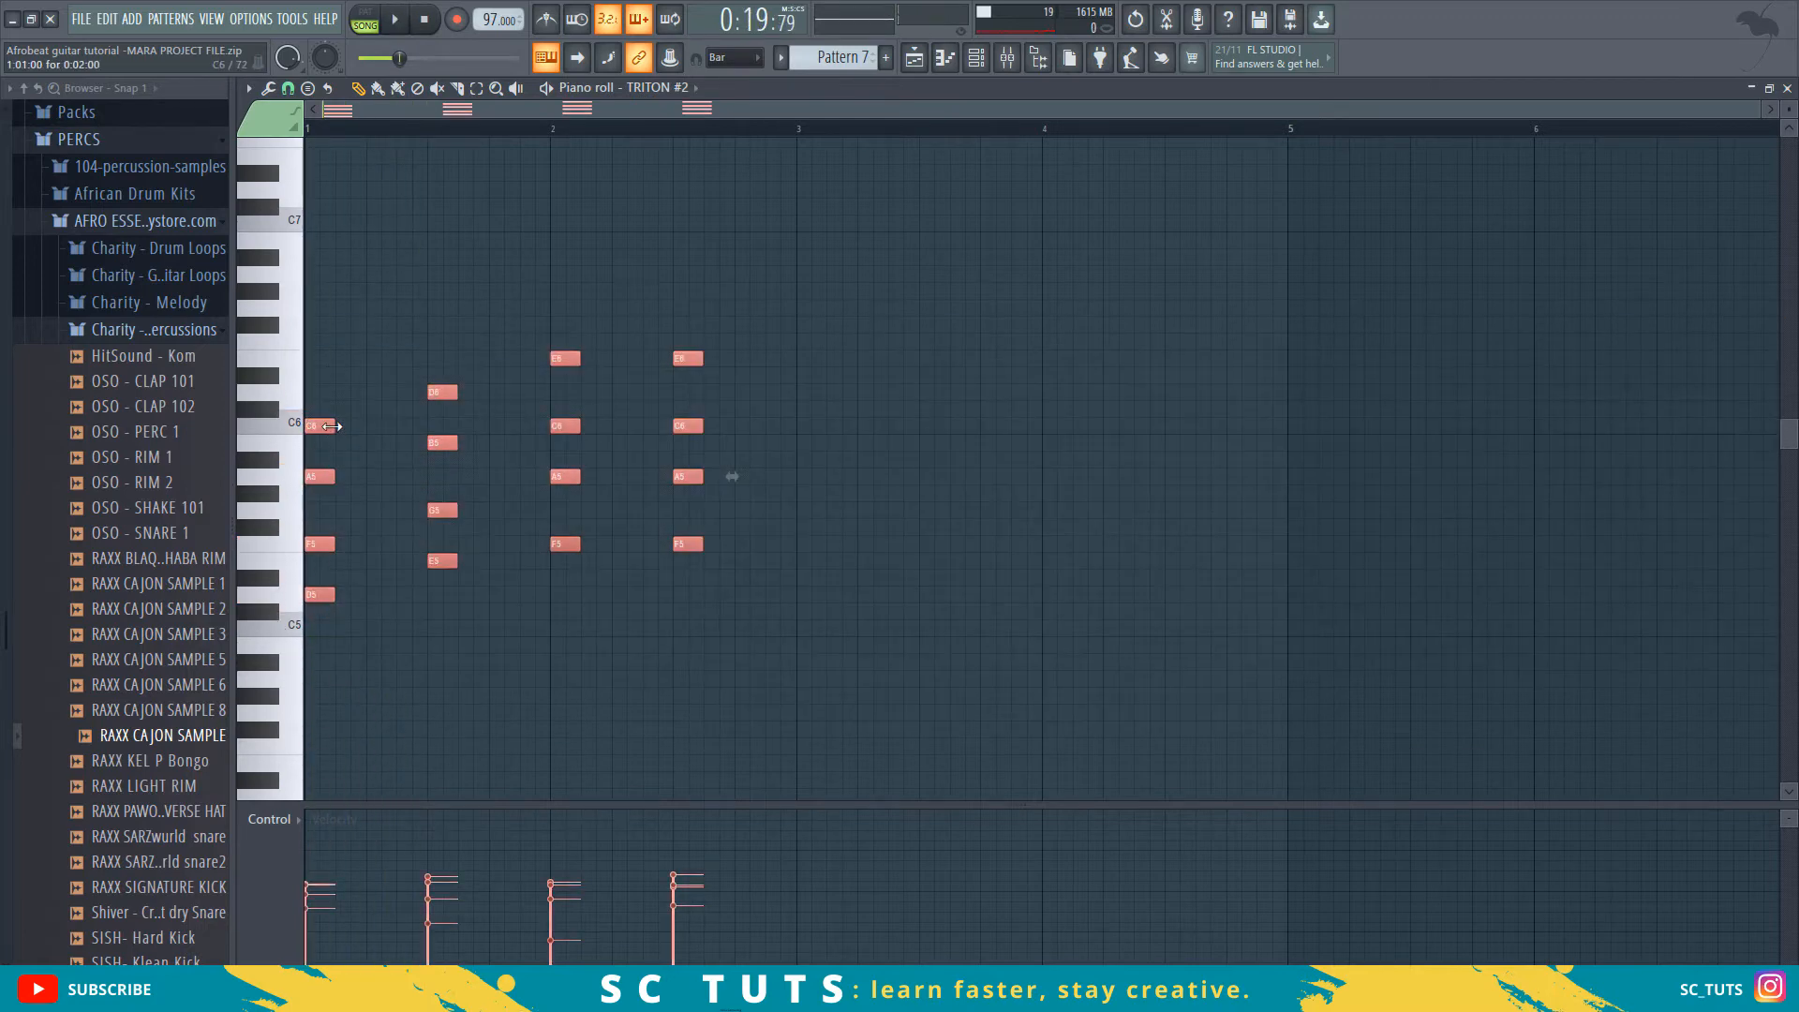
pyautogui.press('space')
pyautogui.press('space')
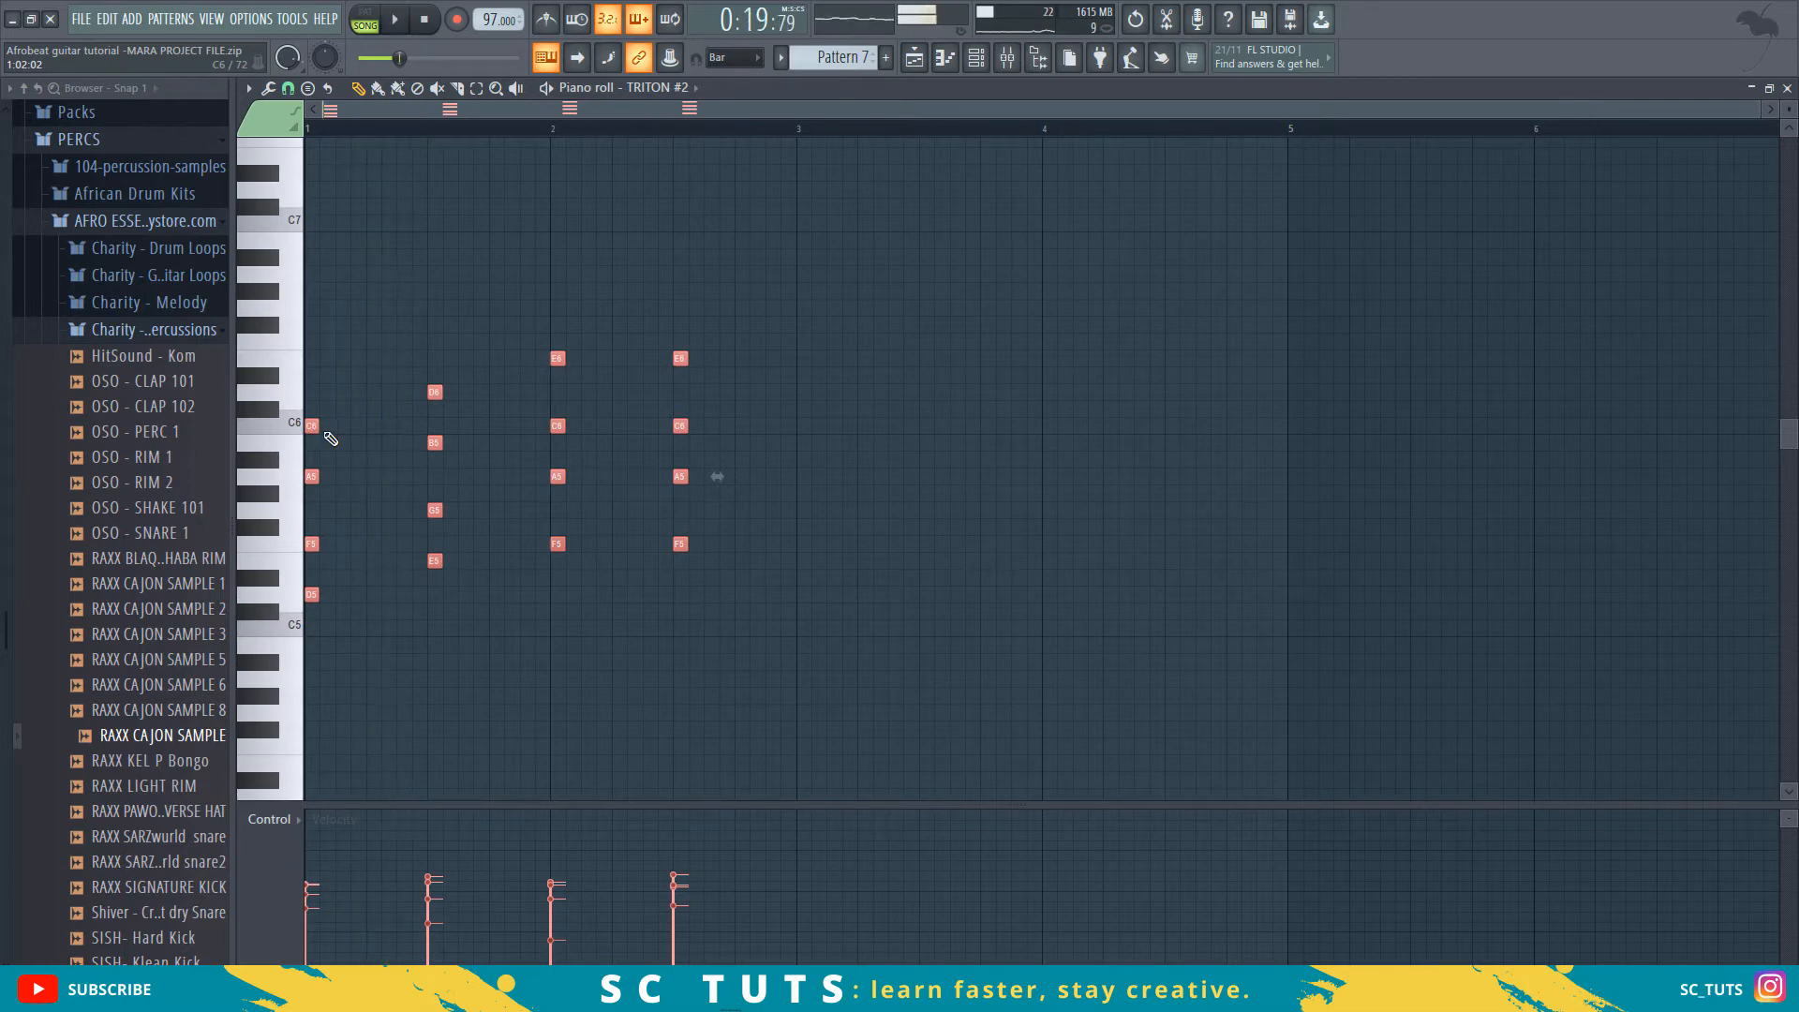
# - Undo the note shortening and the deletion of the last chord
pyautogui.hotkey('ctrl', 'z')
pyautogui.hotkey('ctrl', 'z')
pyautogui.hotkey('ctrl', 'z')
pyautogui.hotkey('ctrl', 'alt', 'z')
pyautogui.hotkey('ctrl', 'alt', 'z')
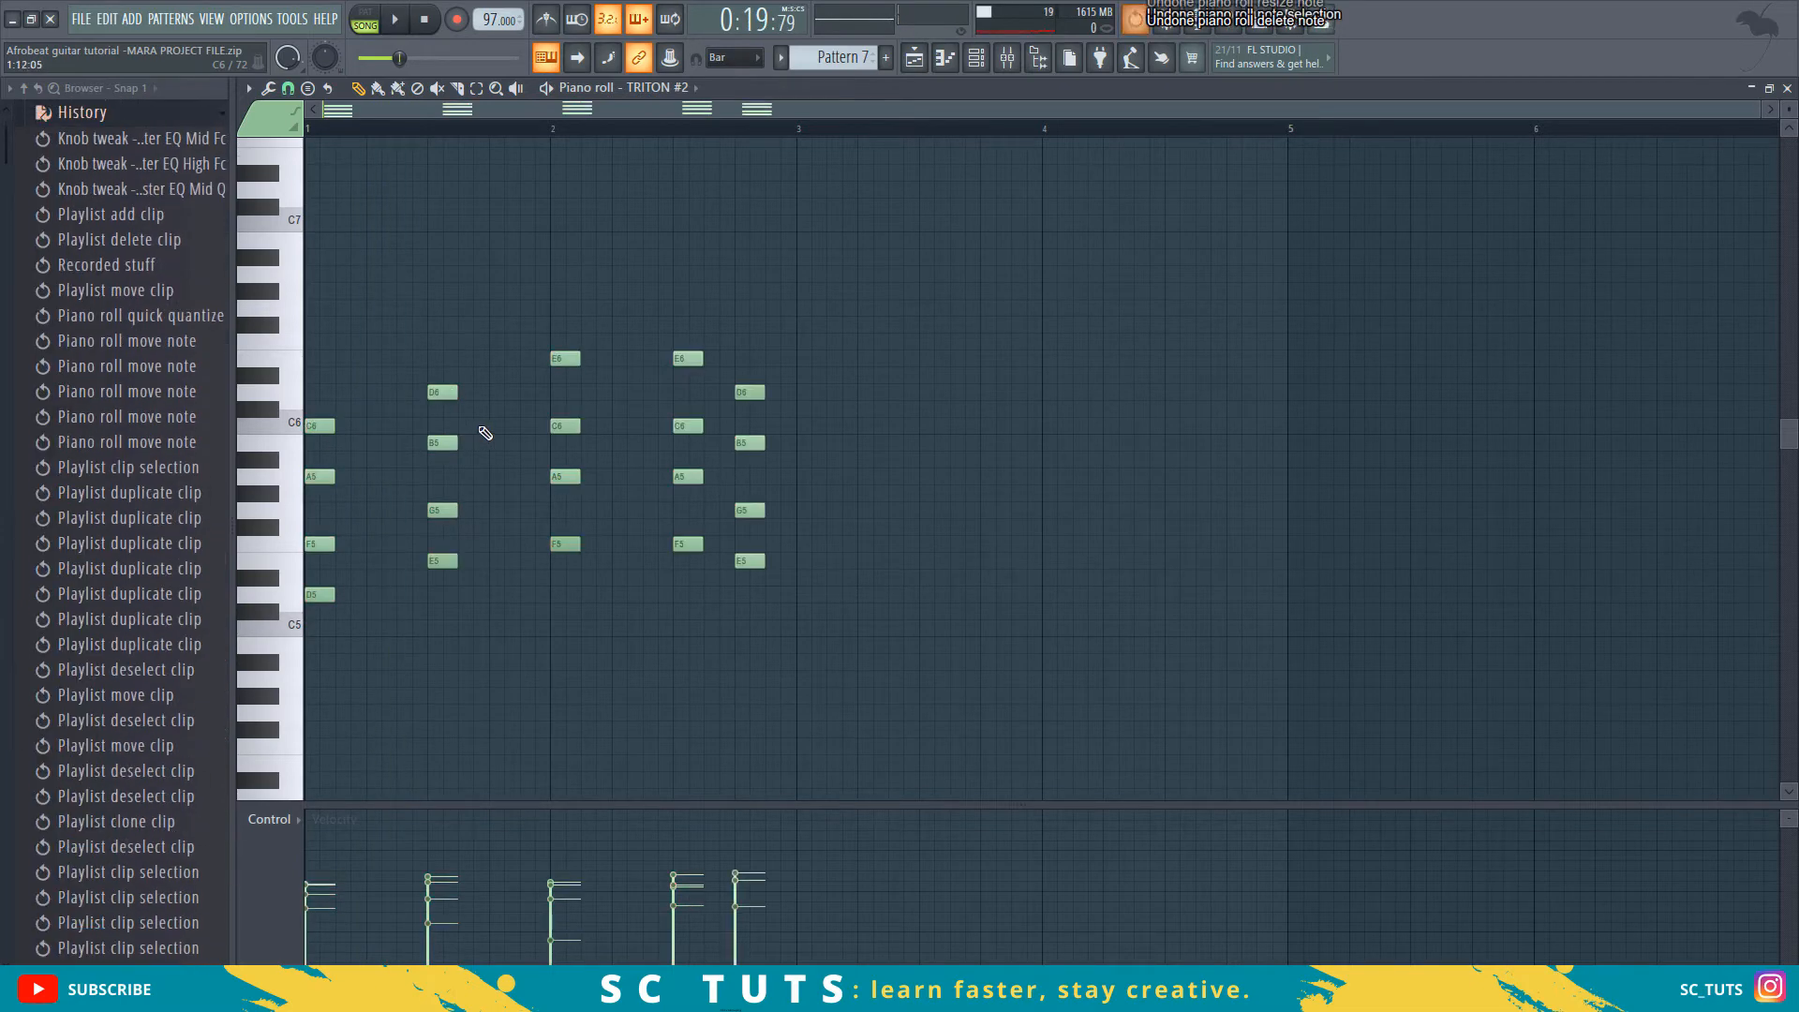
# - Shorten the notes of all five chords to one step each and play the arrangement
pyautogui.moveTo(835, 300); pyautogui.dragTo(315, 602)
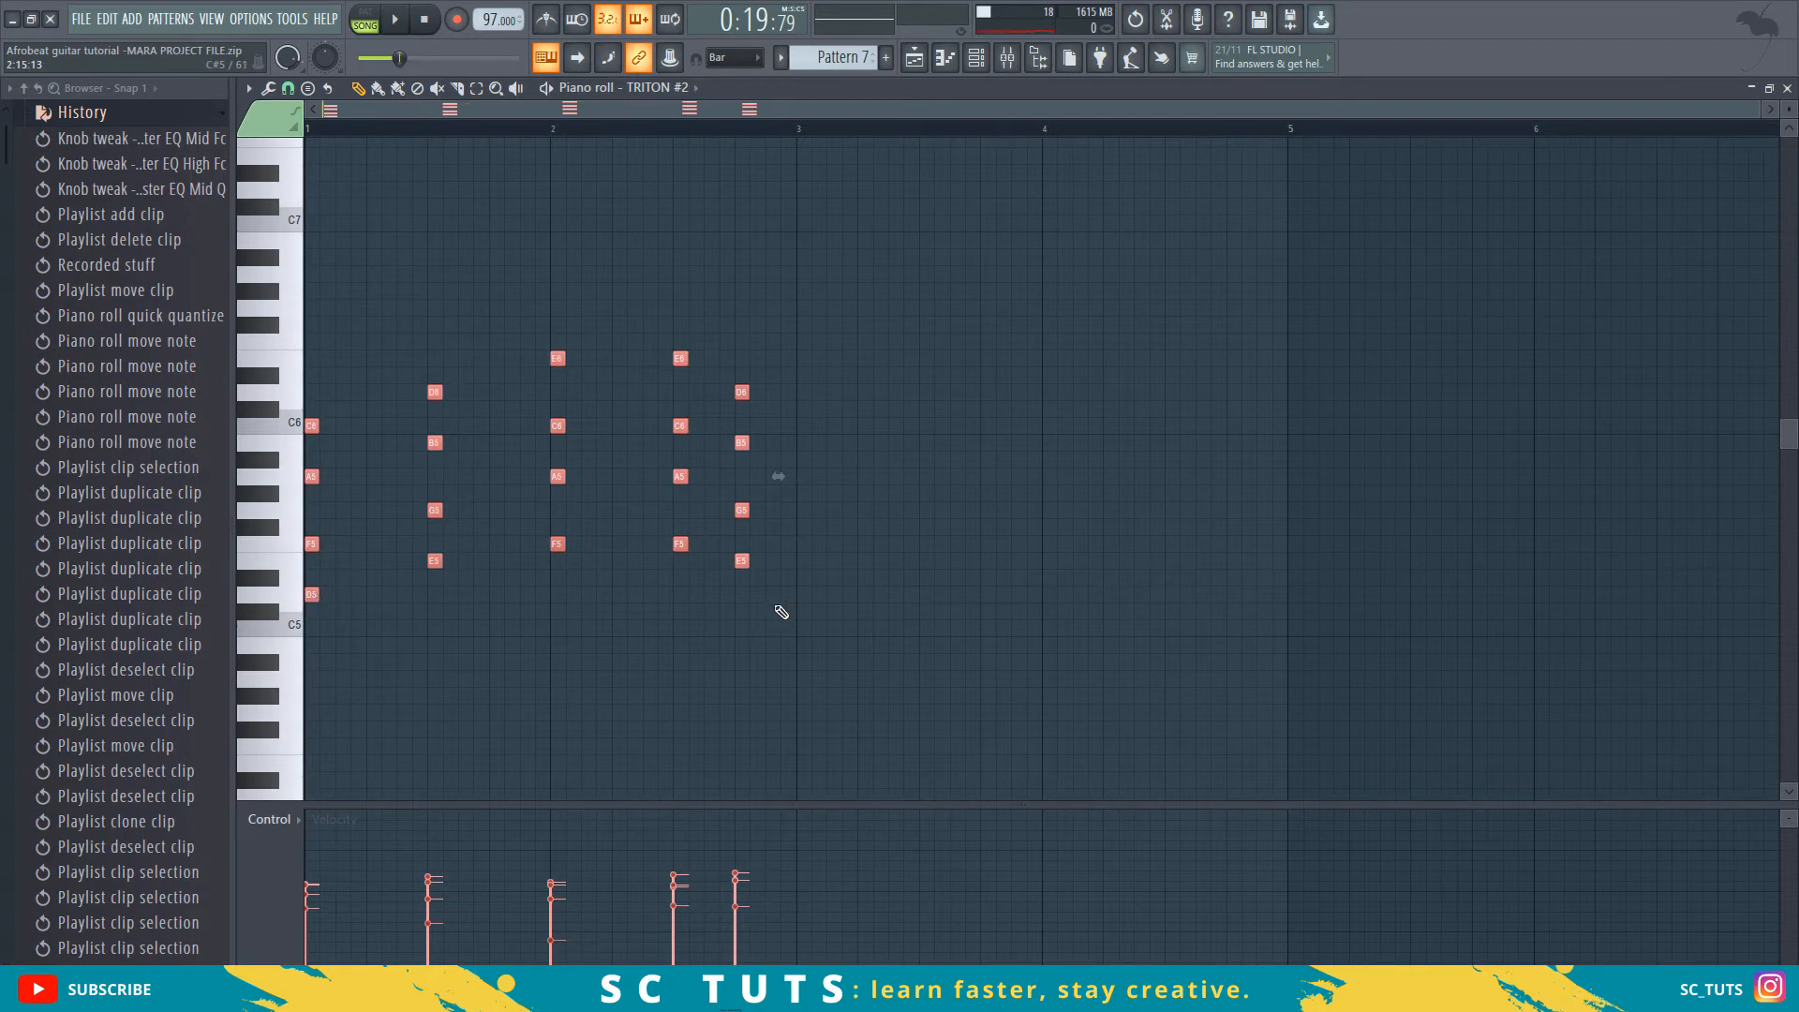
pyautogui.press('space')
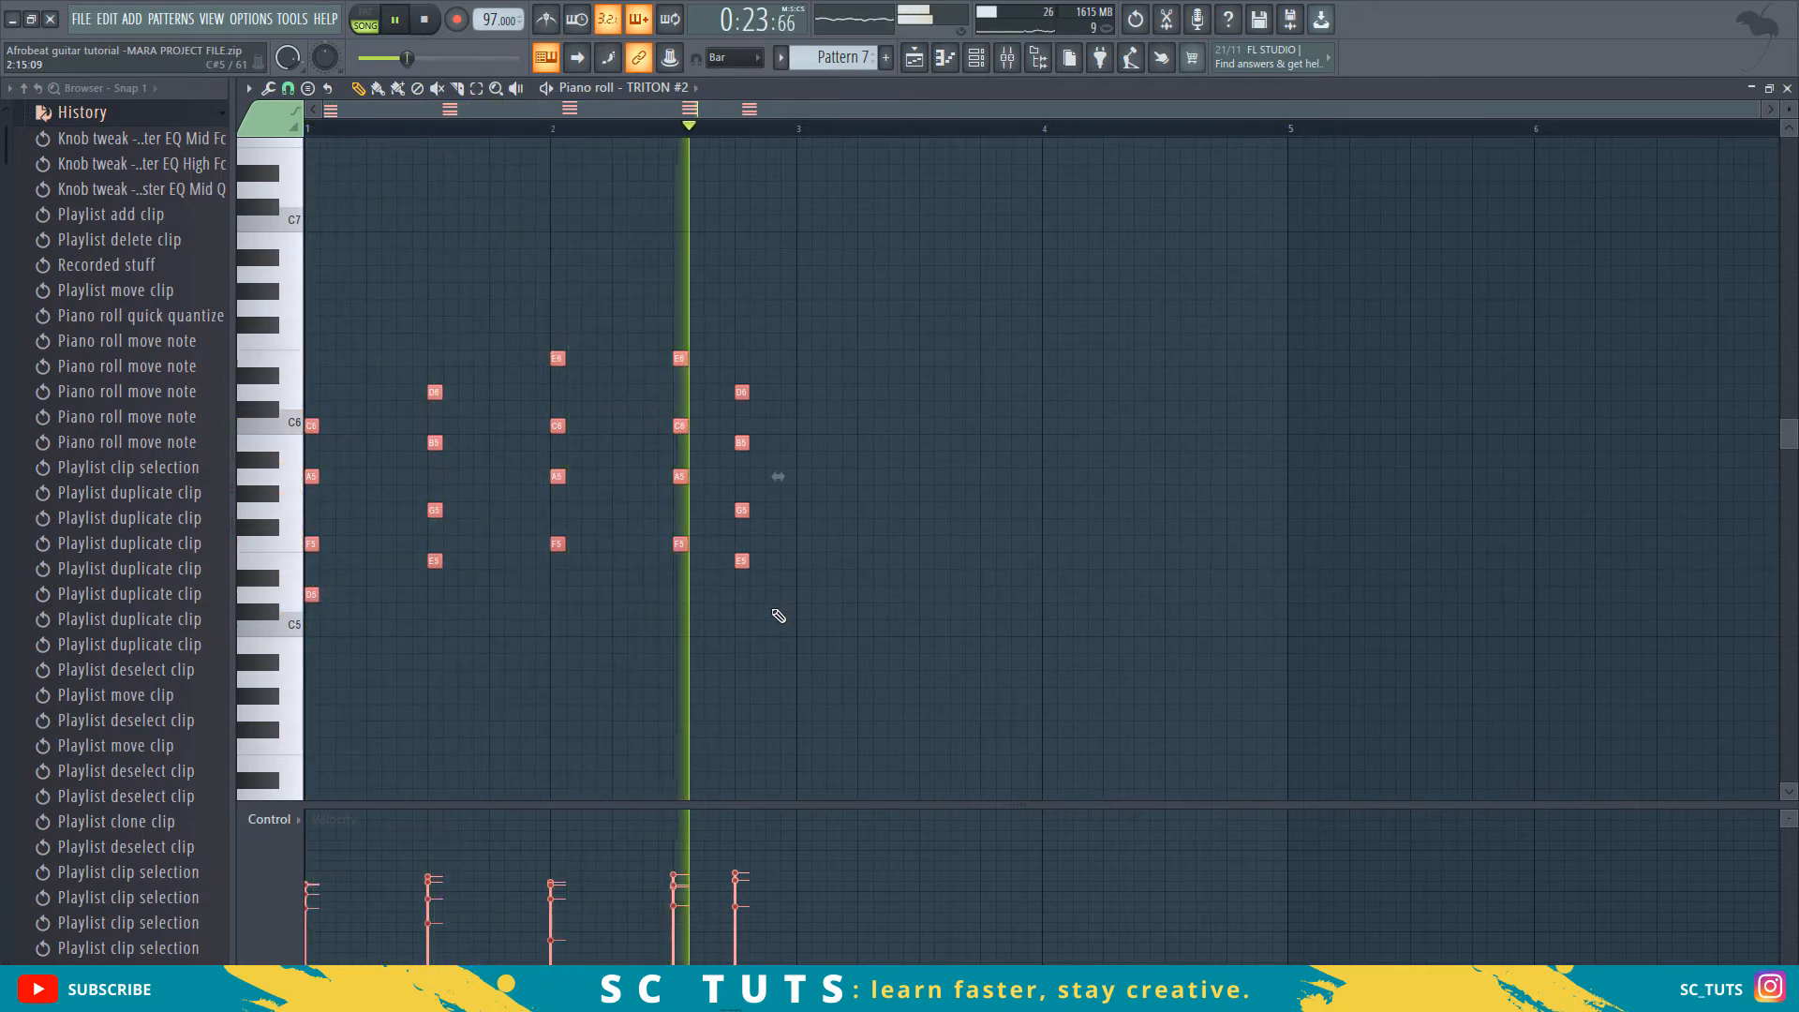
# - Bring up the playlist arrangement from the TRITON #2 piano roll
pyautogui.click(914, 57)
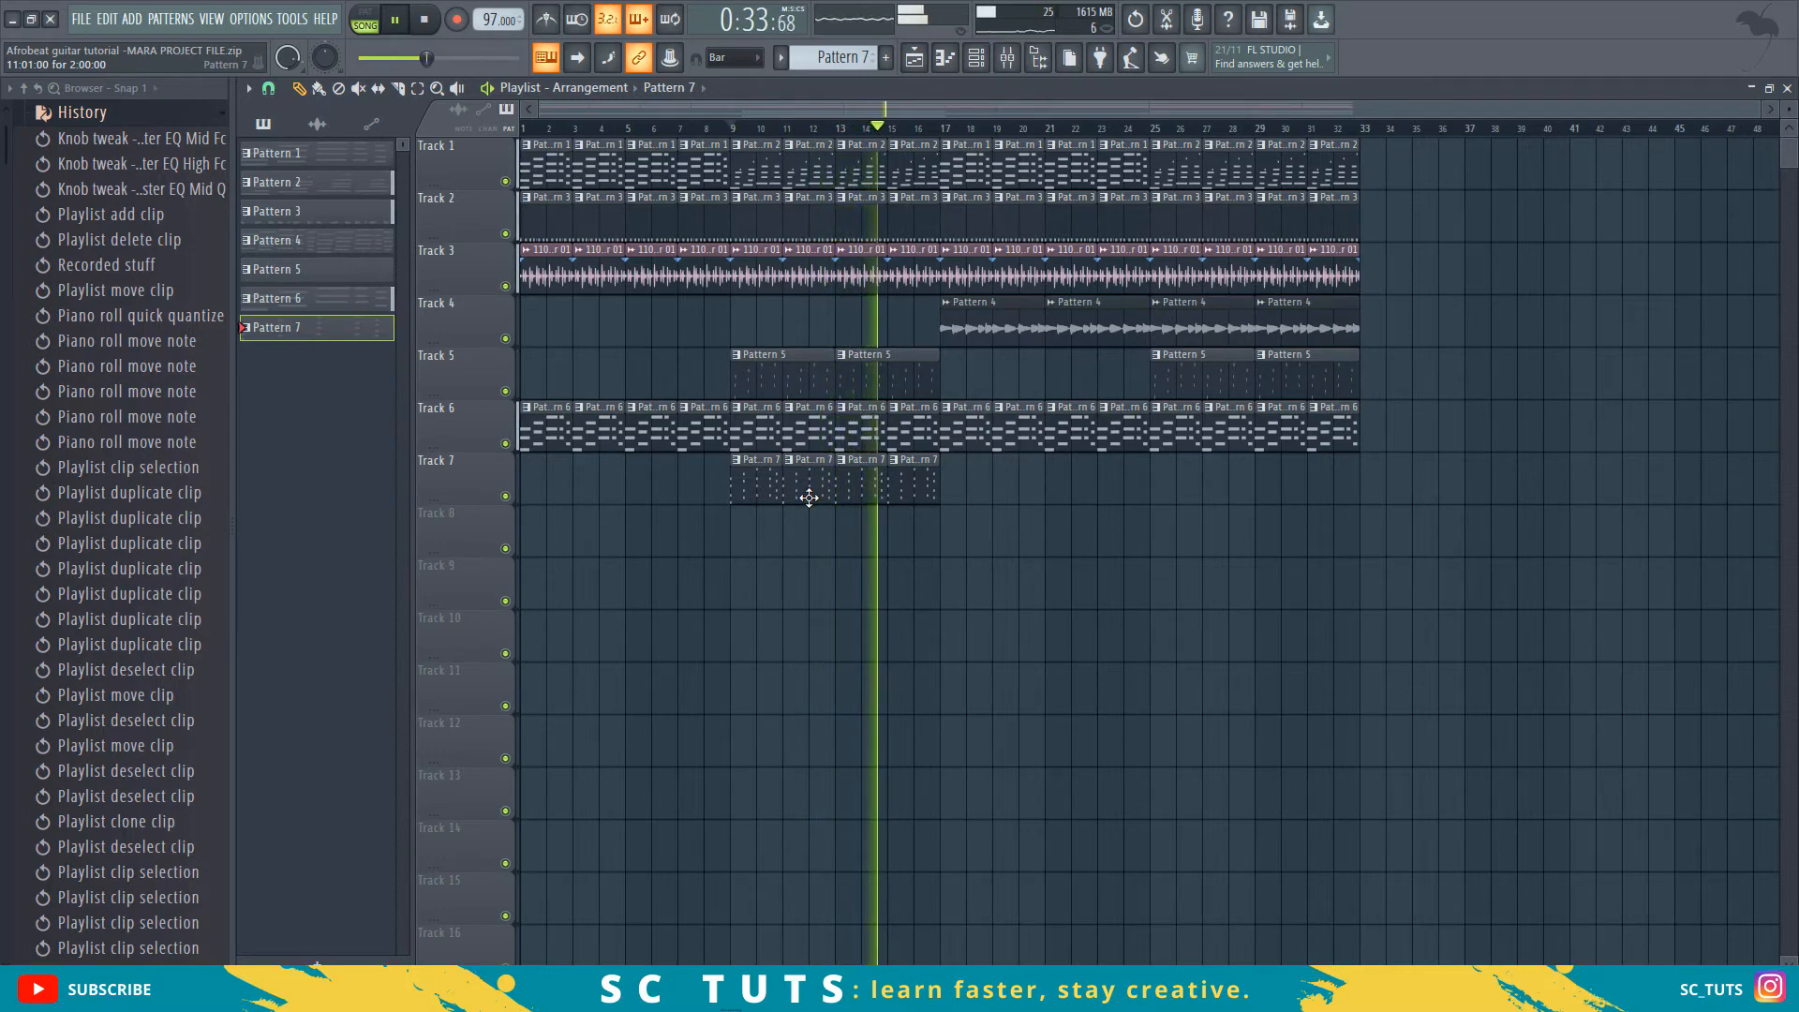
pyautogui.moveTo(809, 498); pyautogui.dragTo(741, 468)
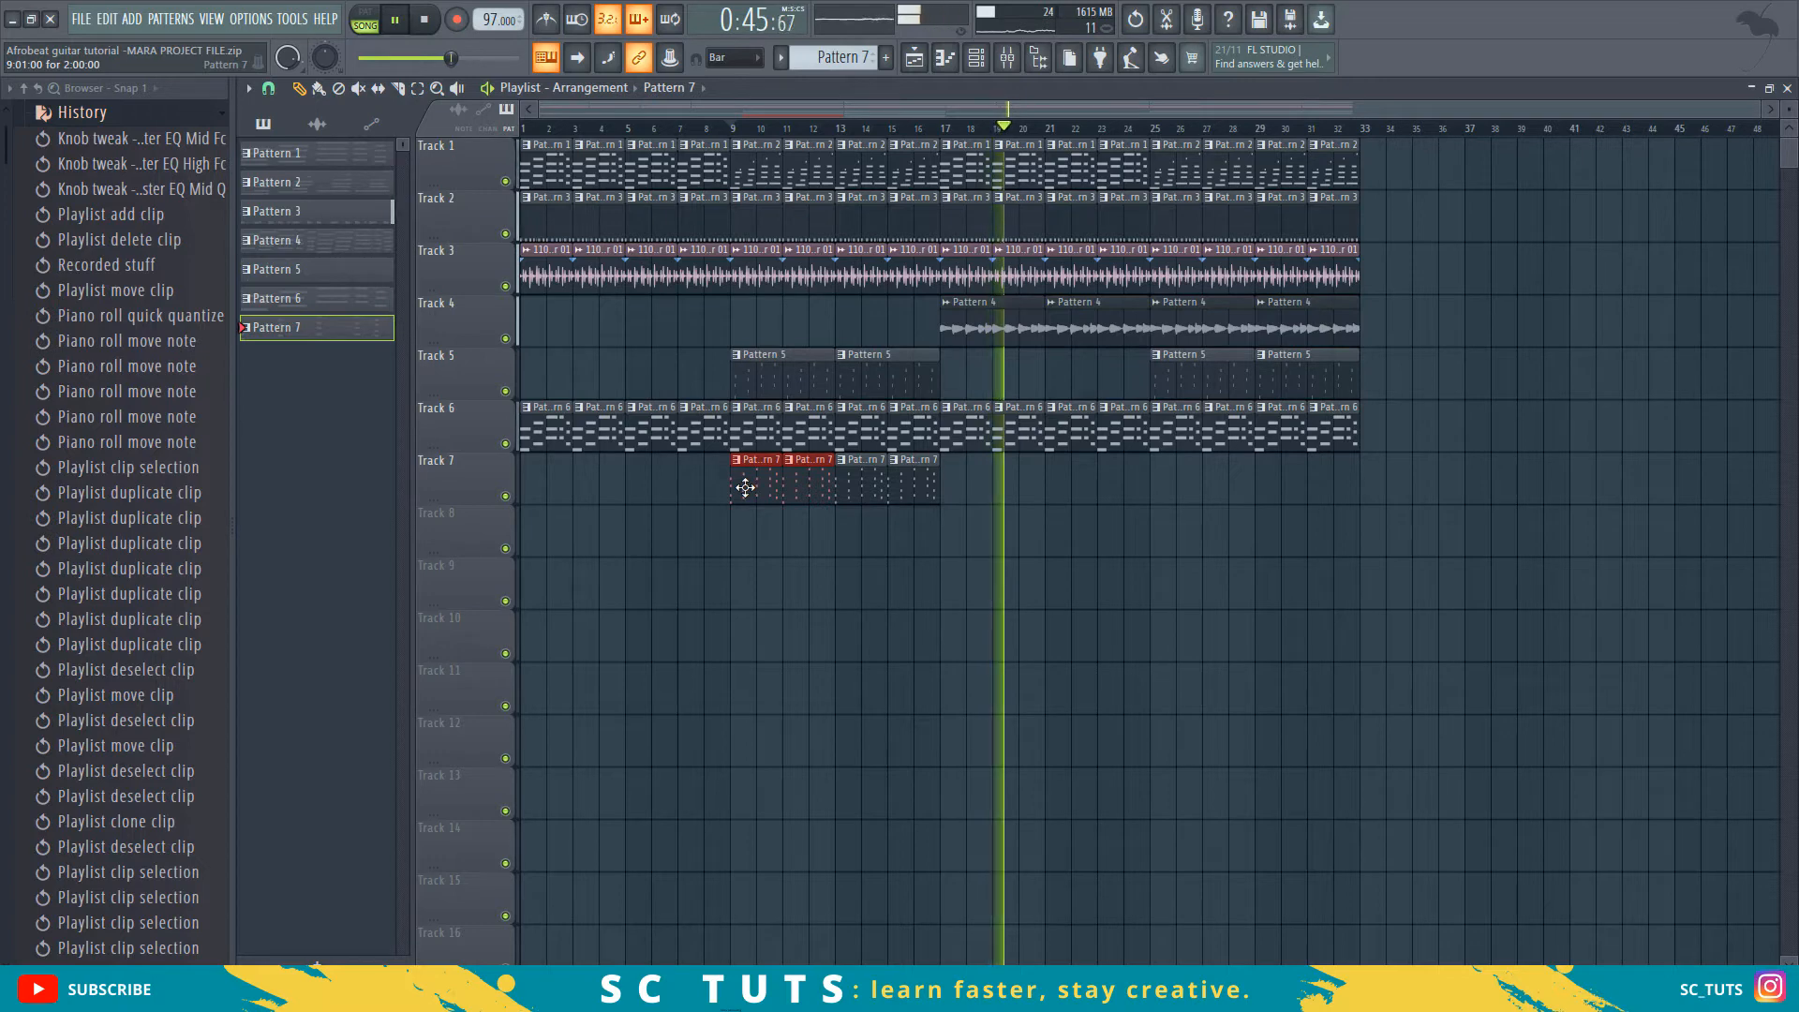
pyautogui.hotkey('ctrl', 'b')
pyautogui.moveTo(753, 487); pyautogui.dragTo(1072, 510)
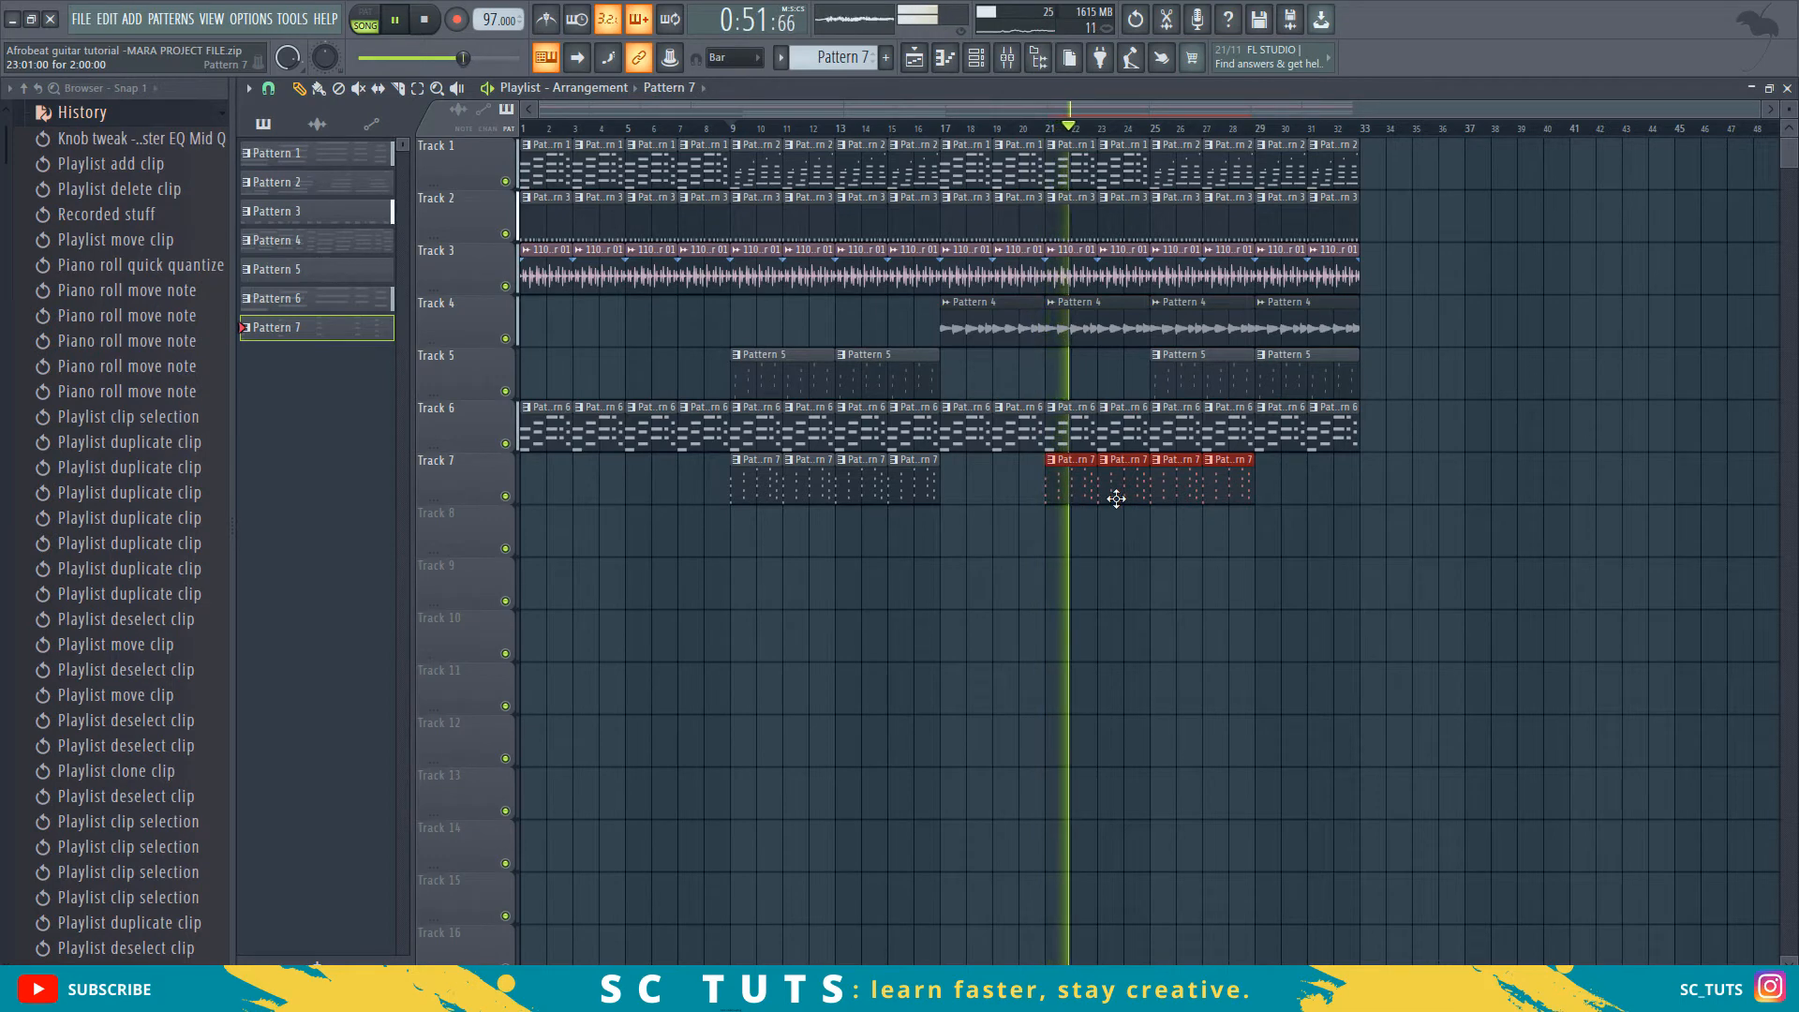
pyautogui.press('space')
pyautogui.rightClick(1073, 495)
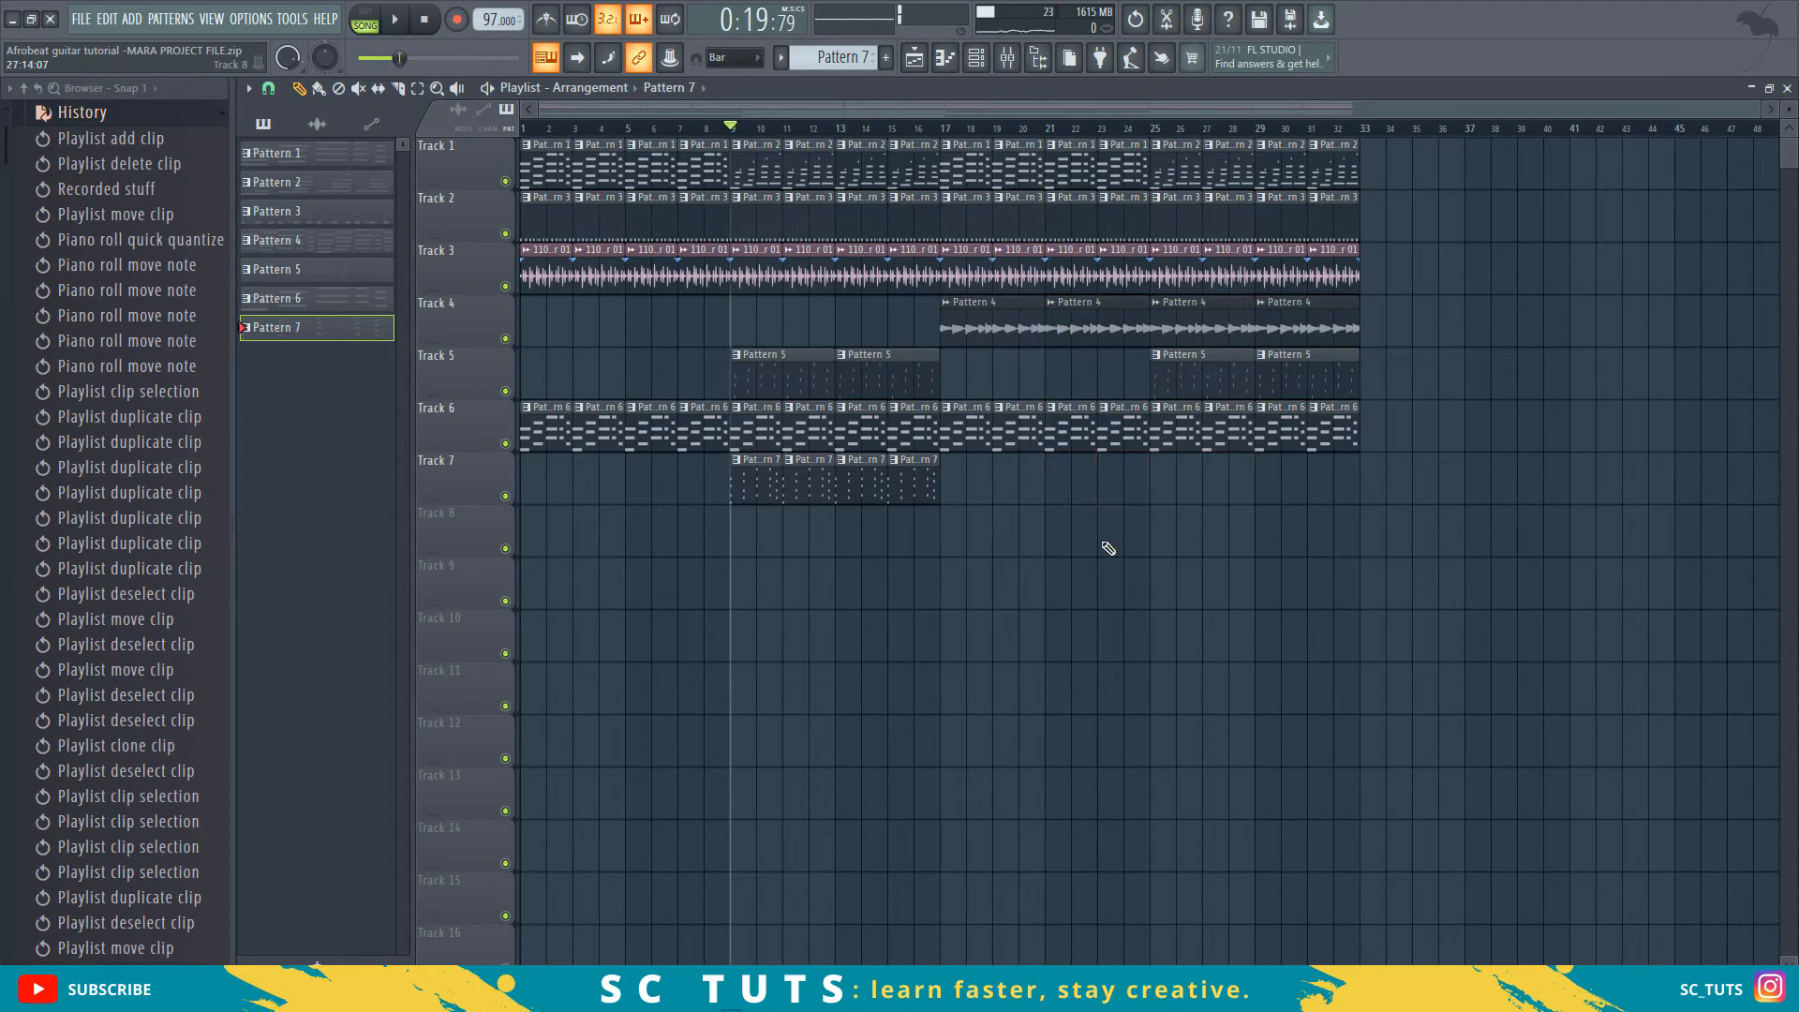
# - Arrange the Pattern 7 clips on Track 7 in pairs starting at bars 5, 13, 21 and 29, and play the arrangement
pyautogui.moveTo(814, 492); pyautogui.dragTo(643, 491)
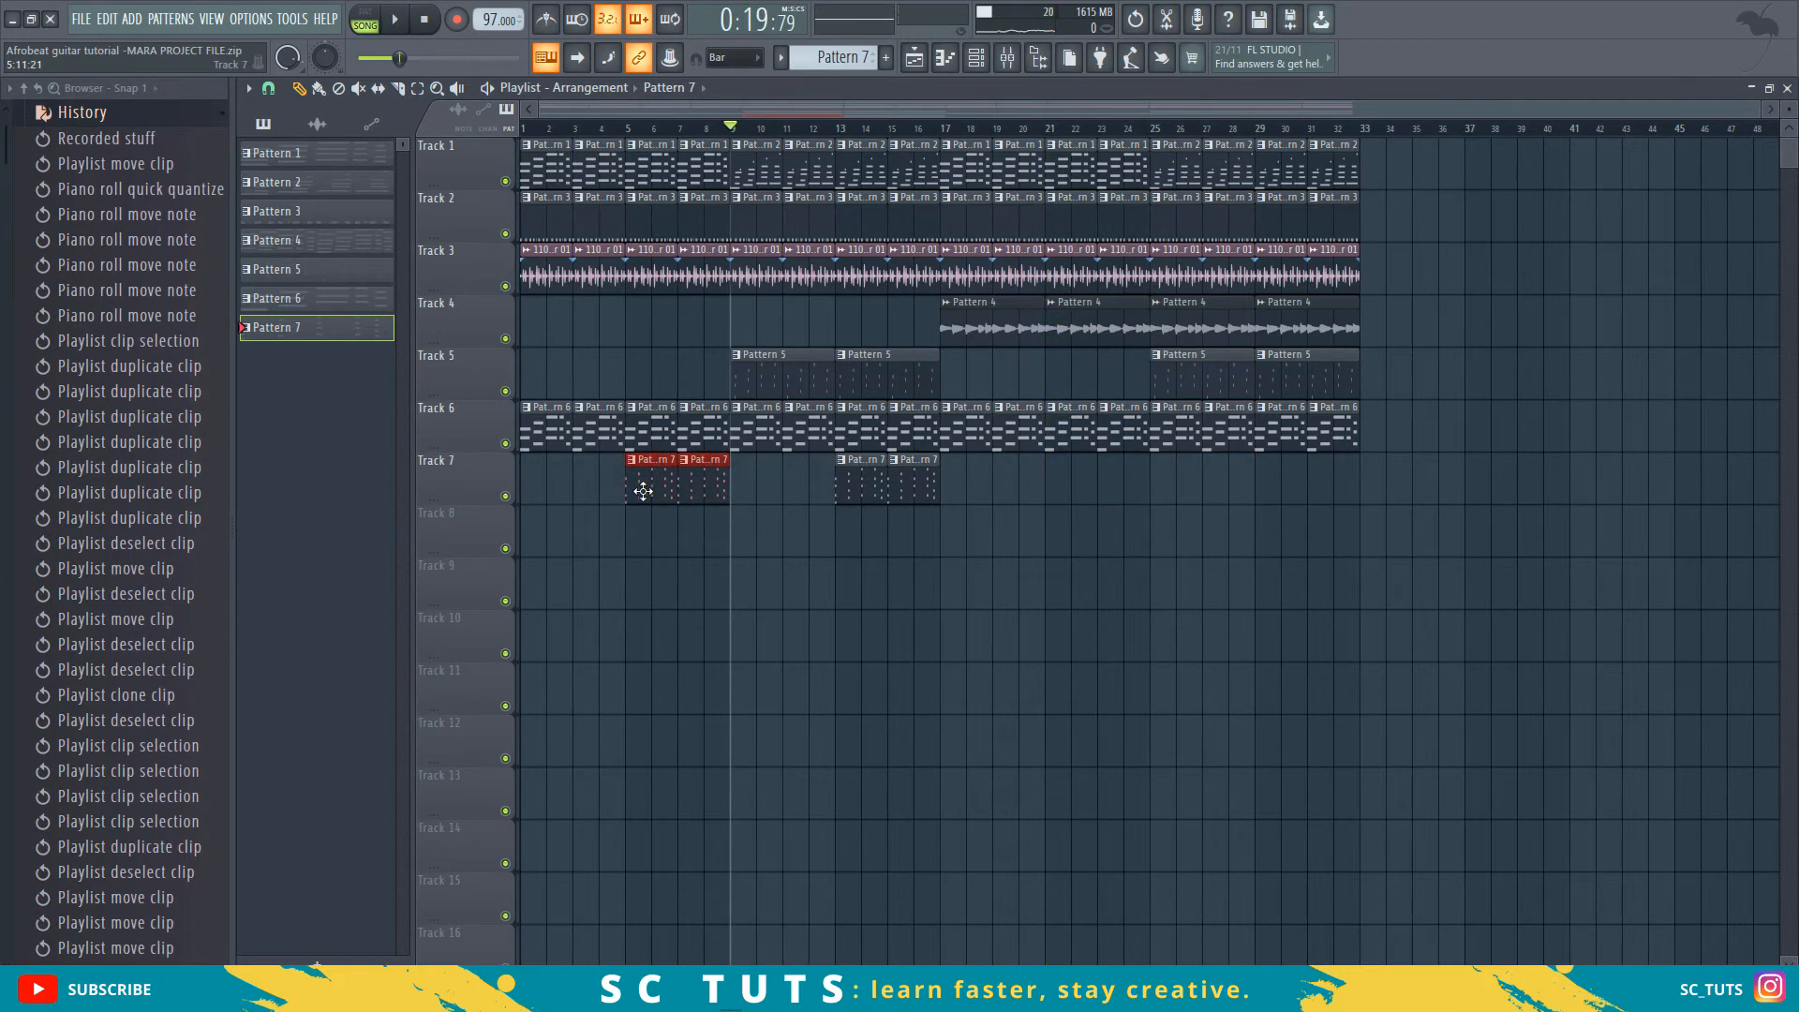
pyautogui.moveTo(812, 455); pyautogui.dragTo(963, 574)
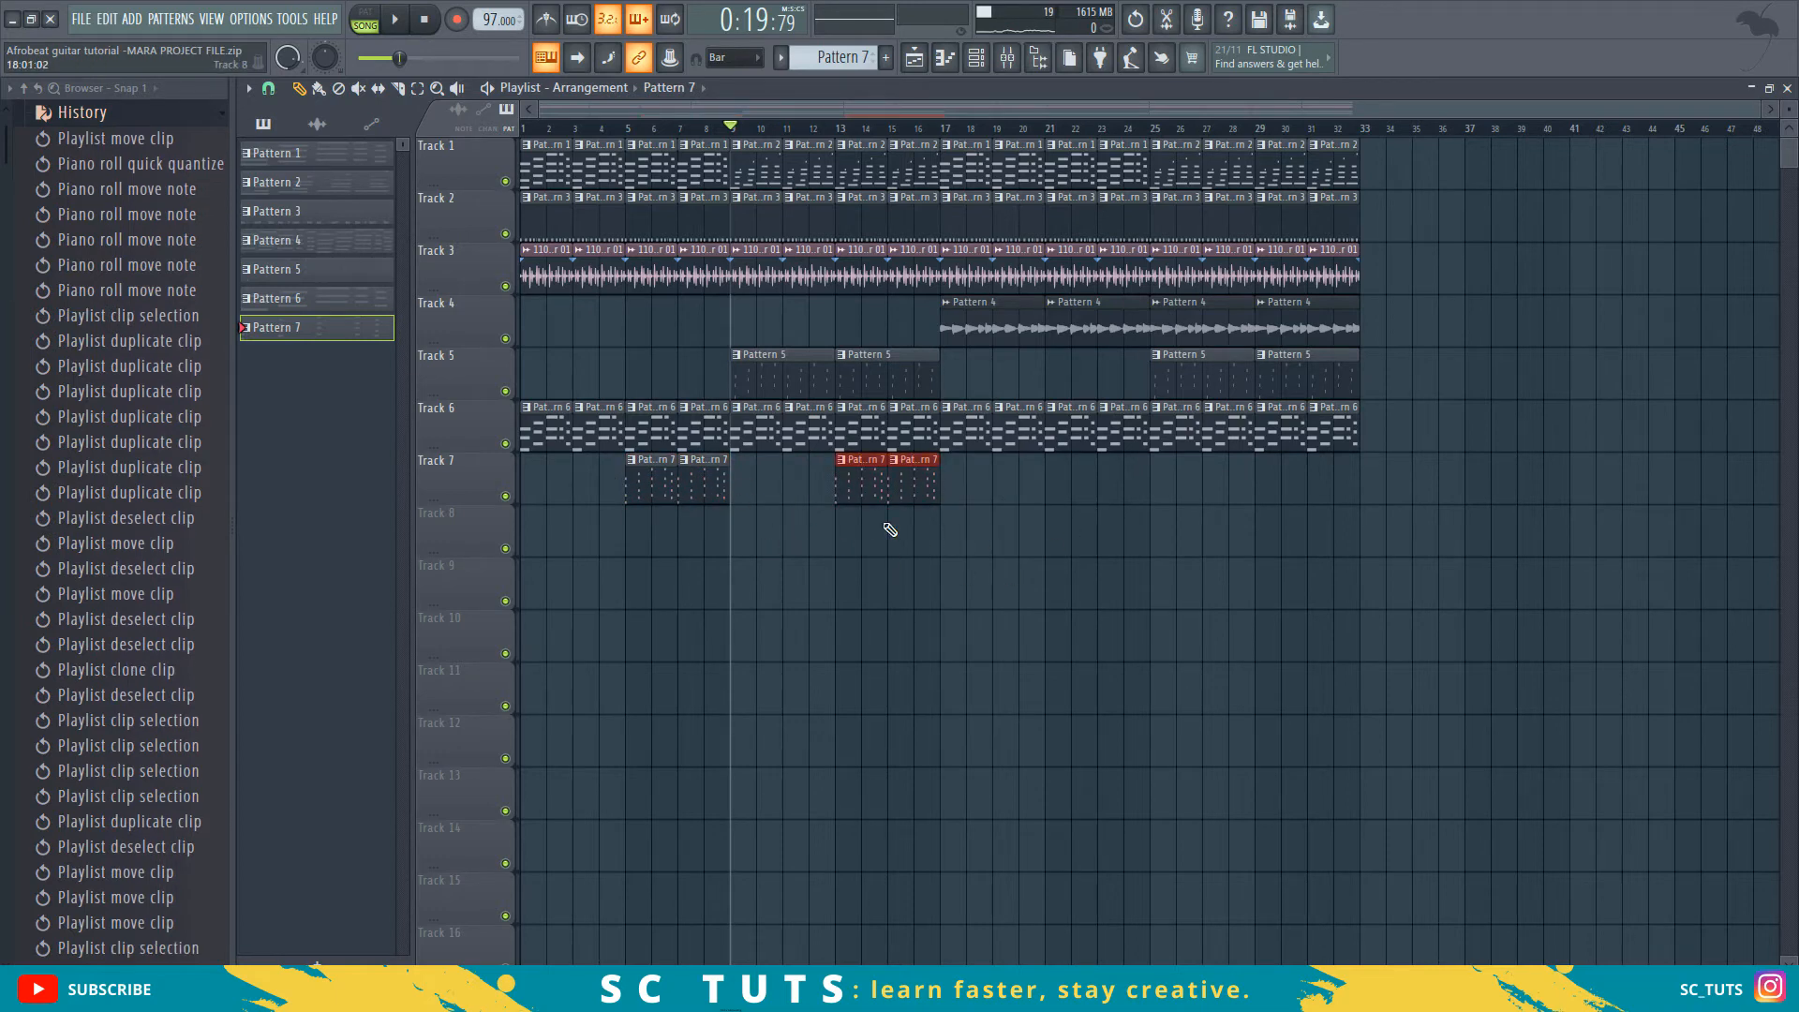
pyautogui.moveTo(847, 487); pyautogui.dragTo(1254, 490)
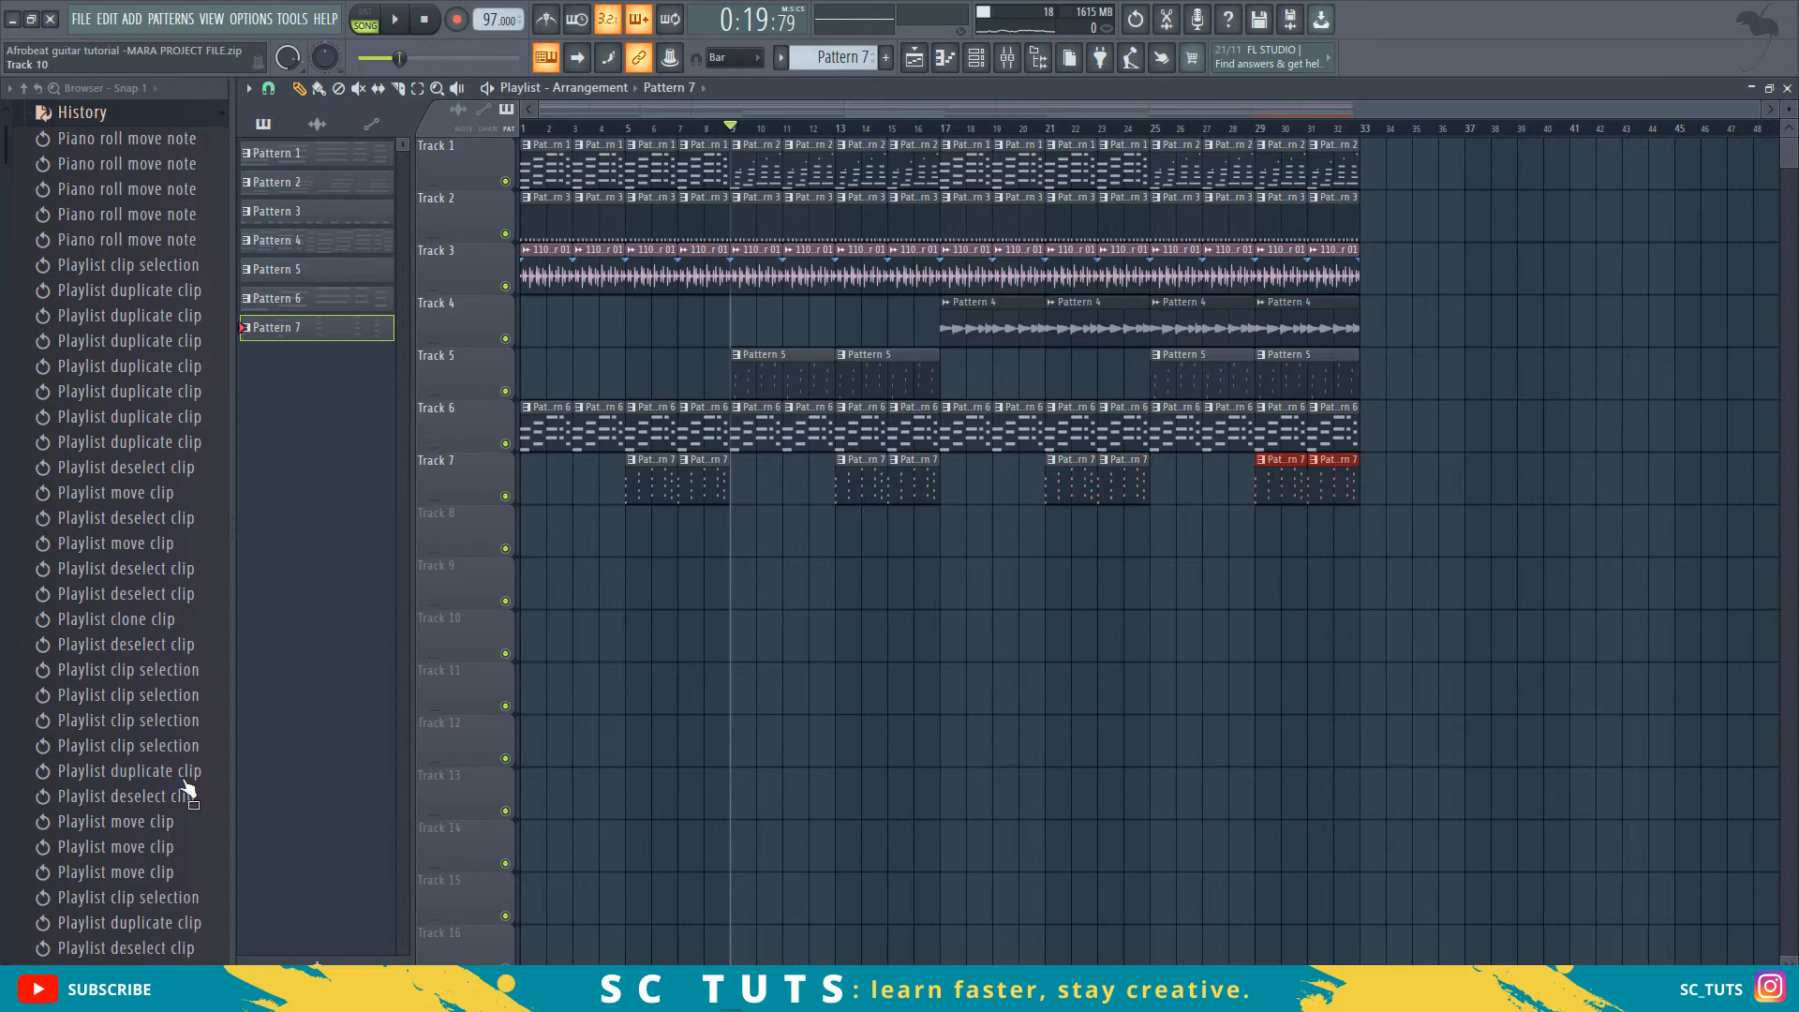
pyautogui.press('space')
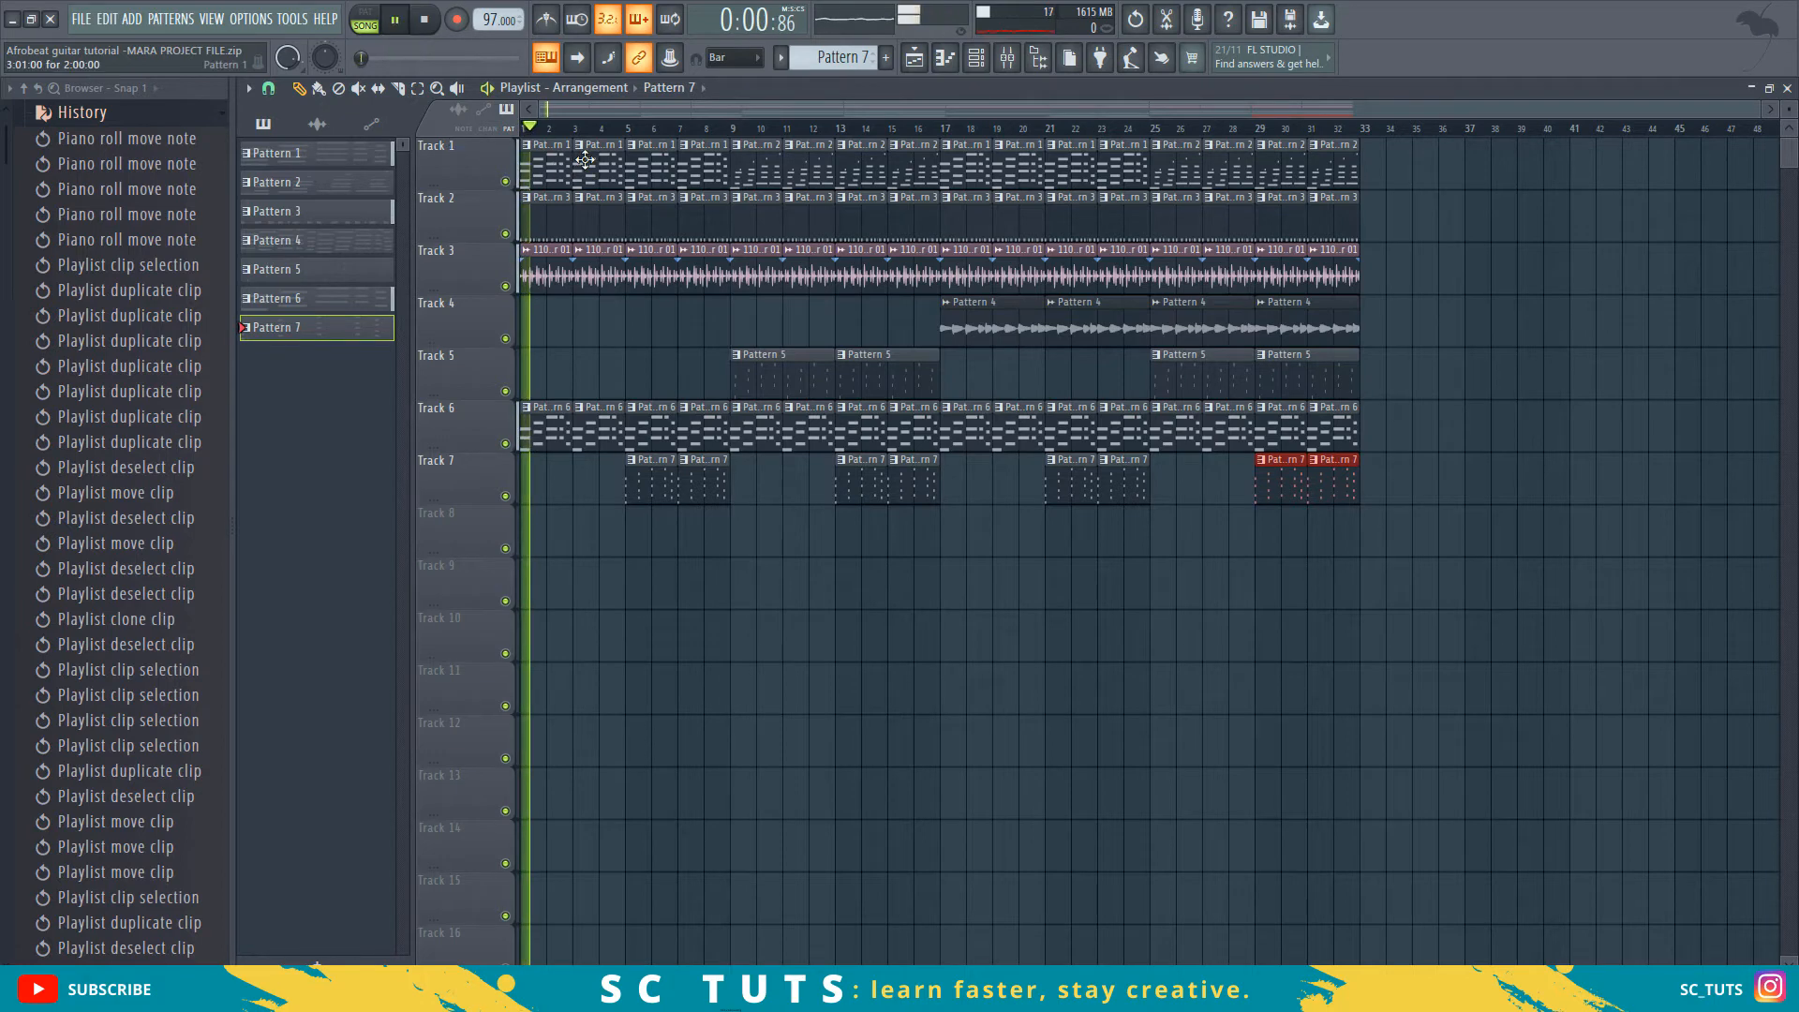
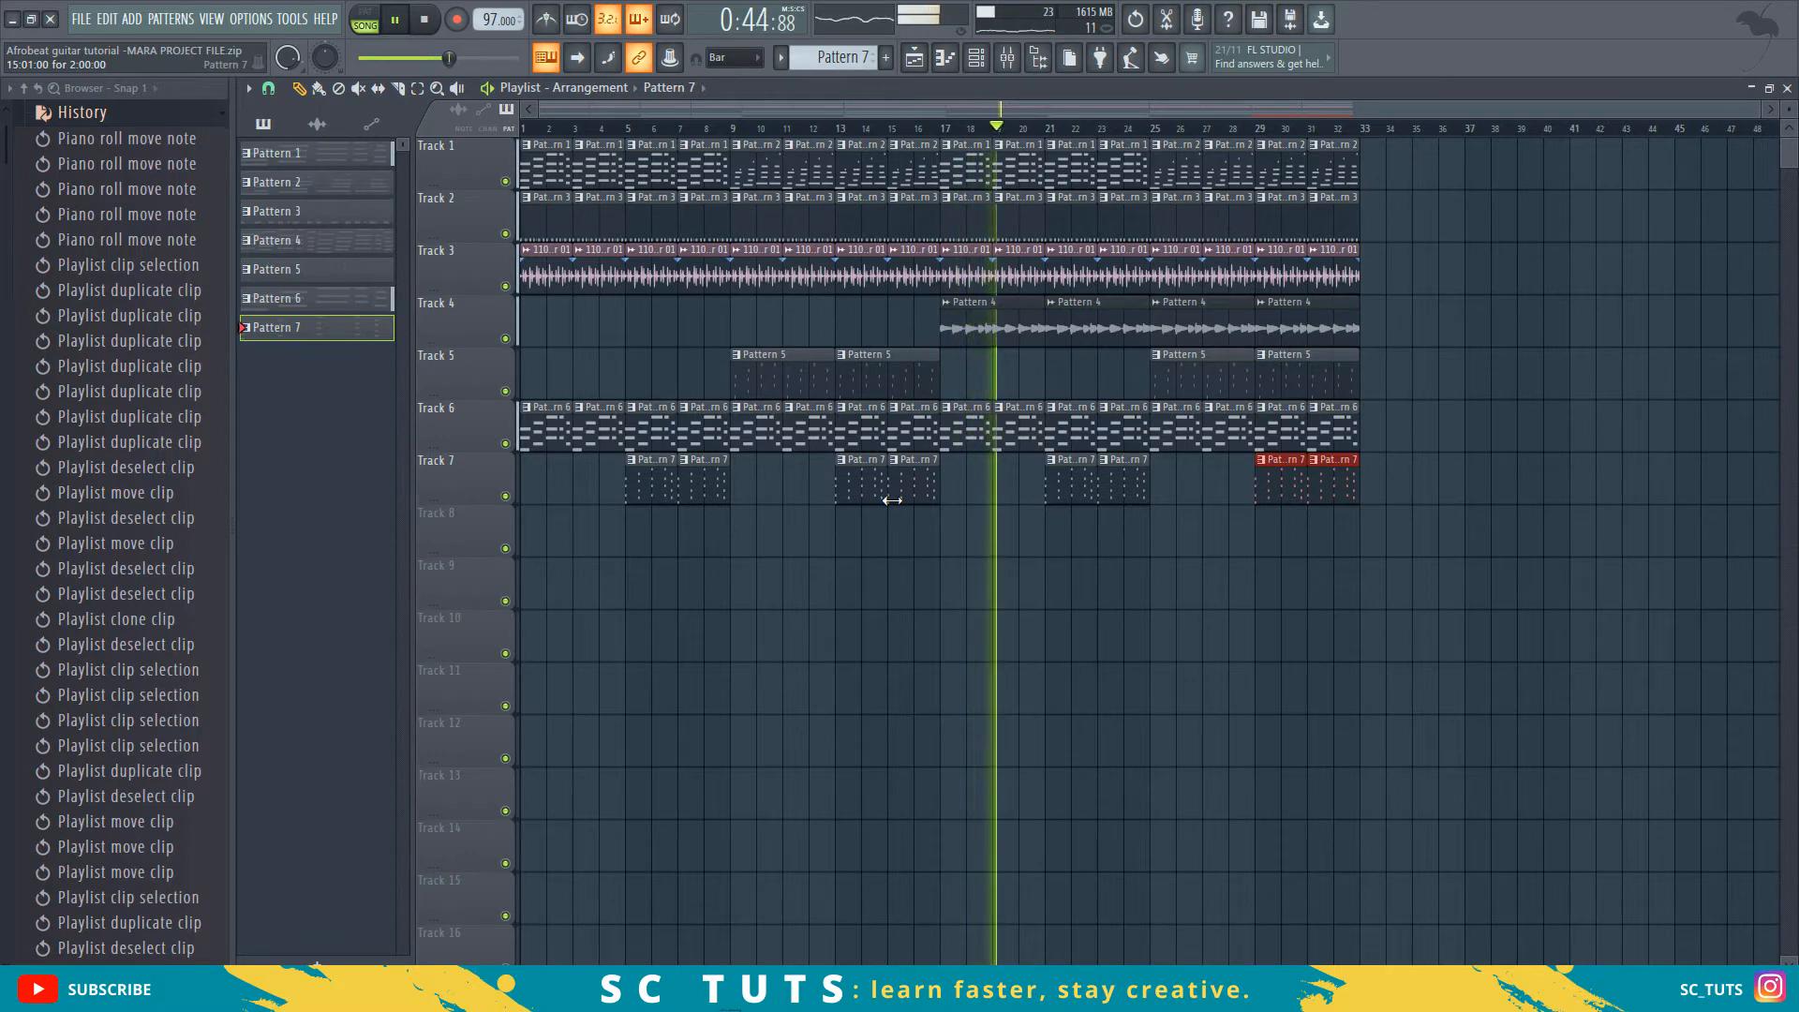
pyautogui.press('space')
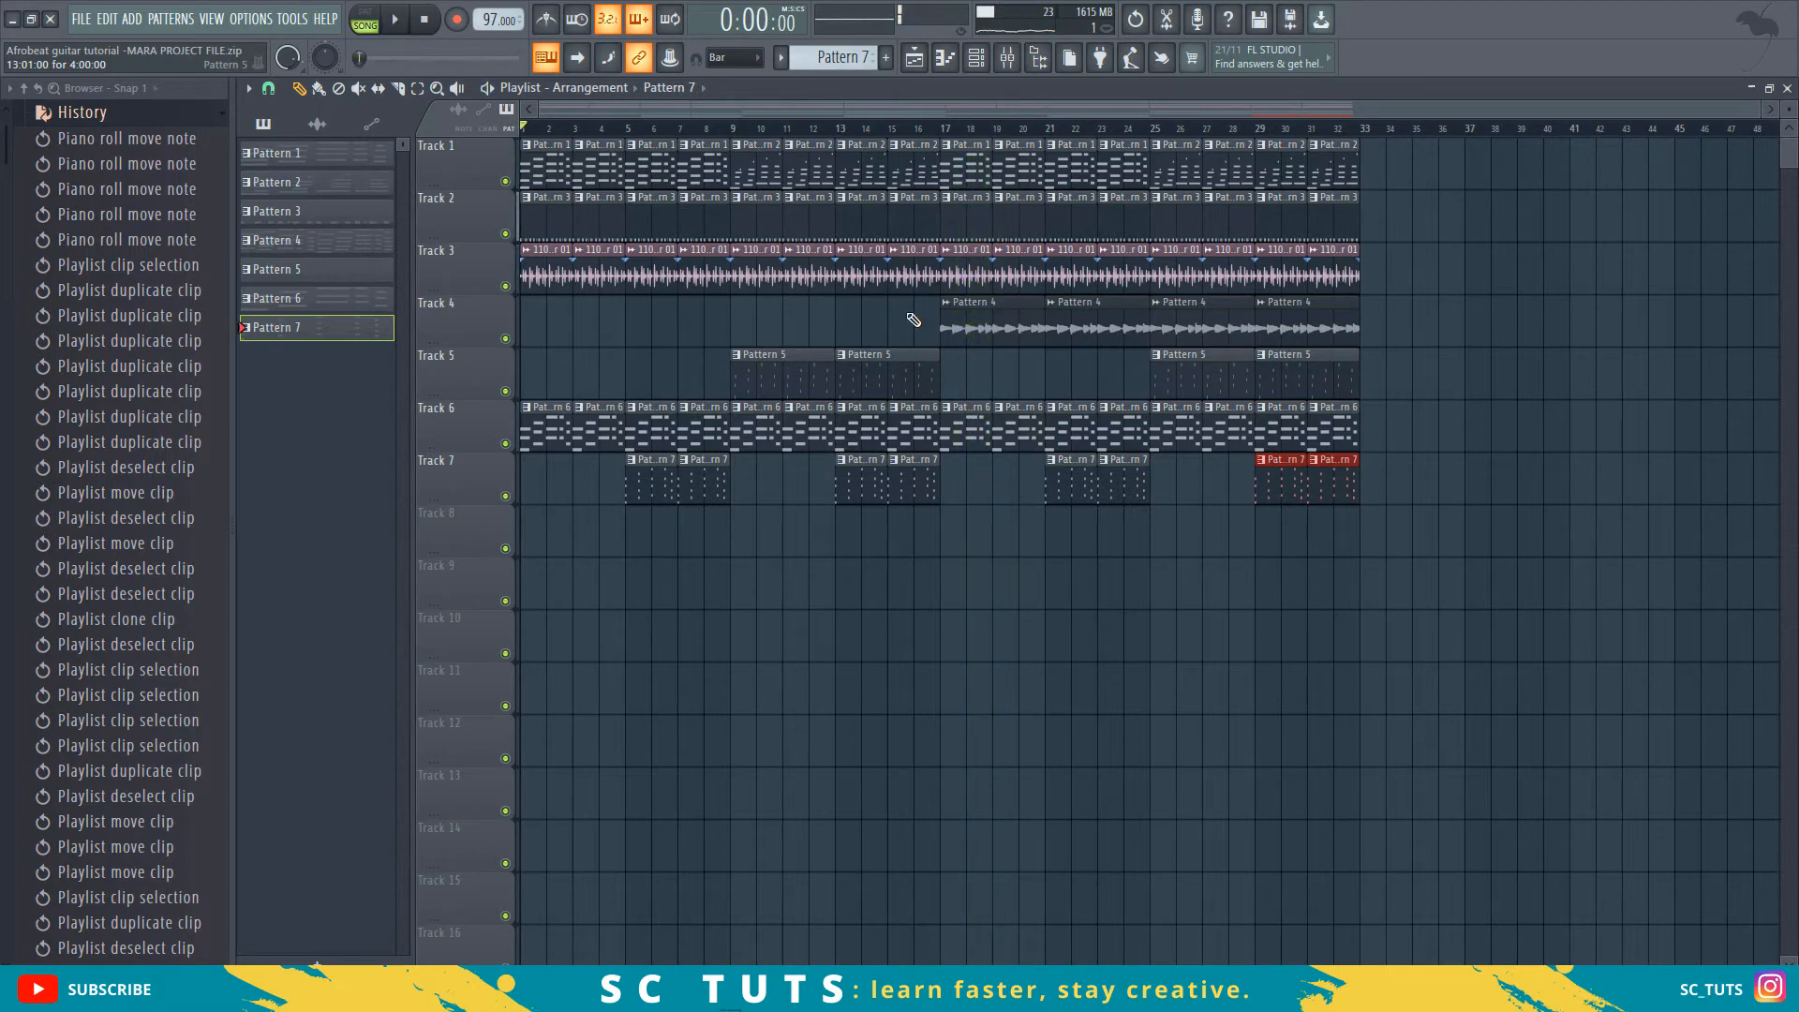
# - Insert a Purity instrument channel between the TRITON and TRITON #2 channels
pyautogui.click(978, 58)
pyautogui.rightClick(690, 448)
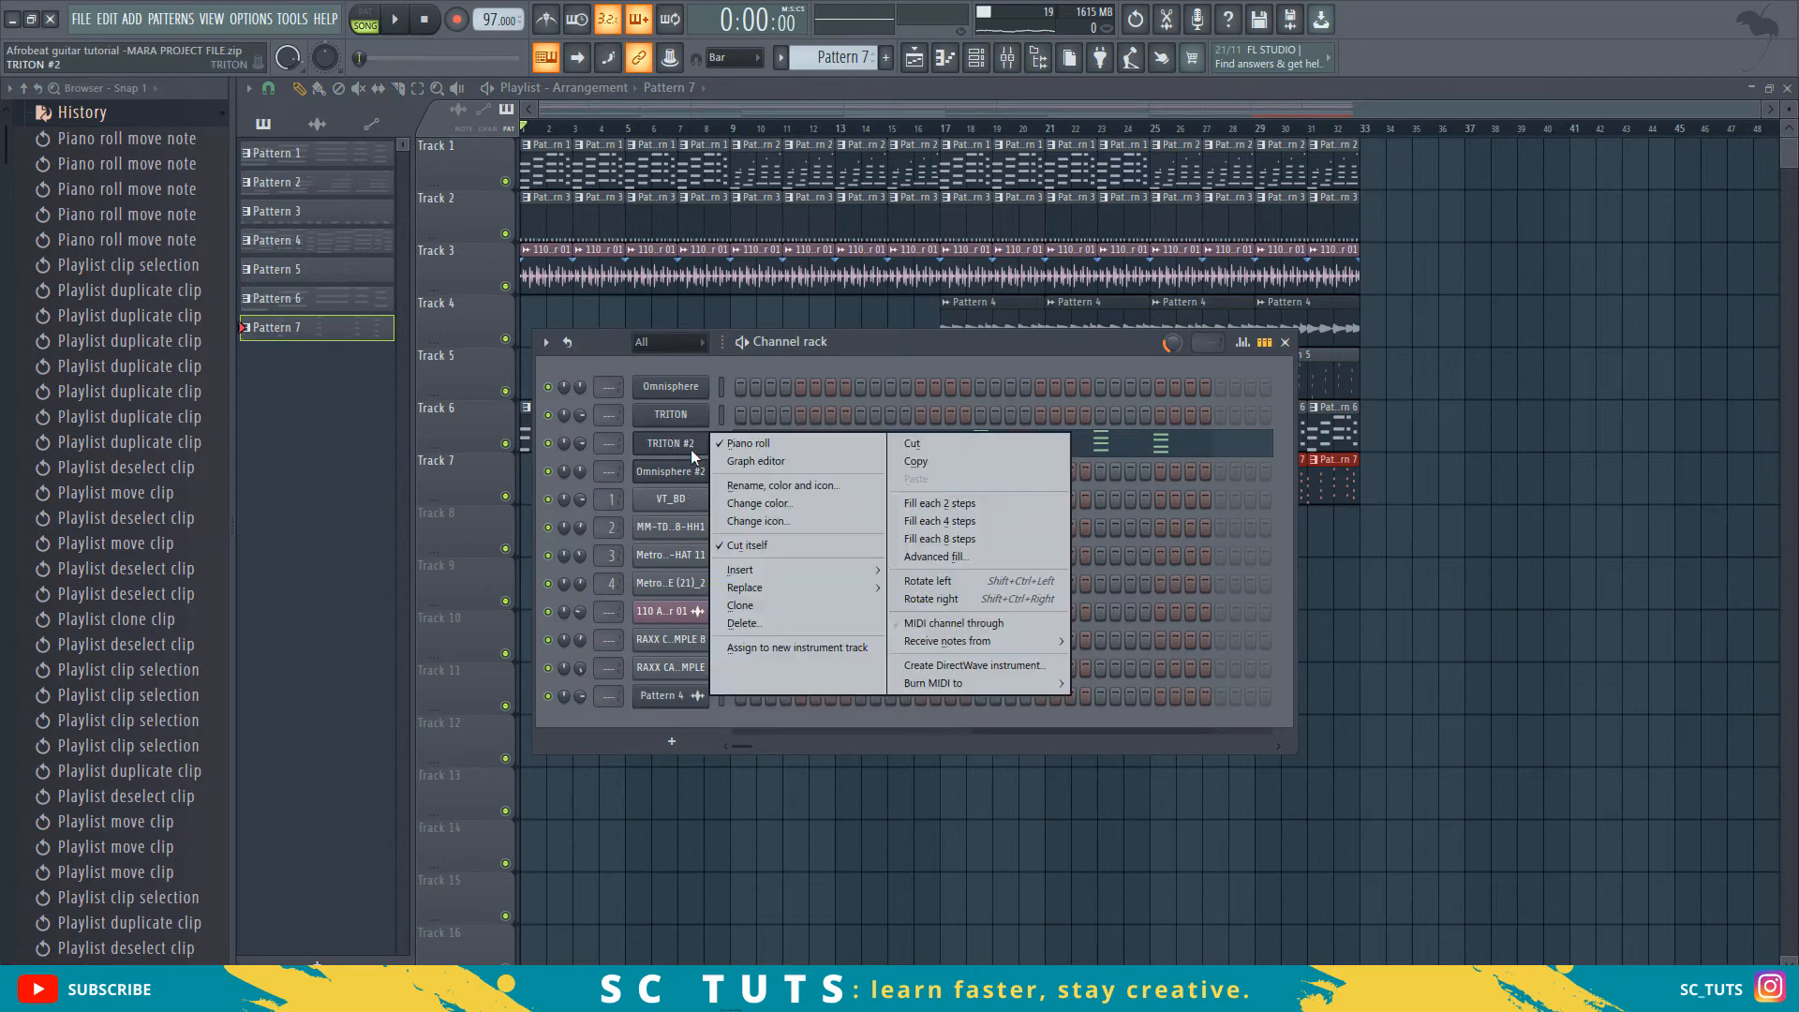
pyautogui.moveTo(804, 572)
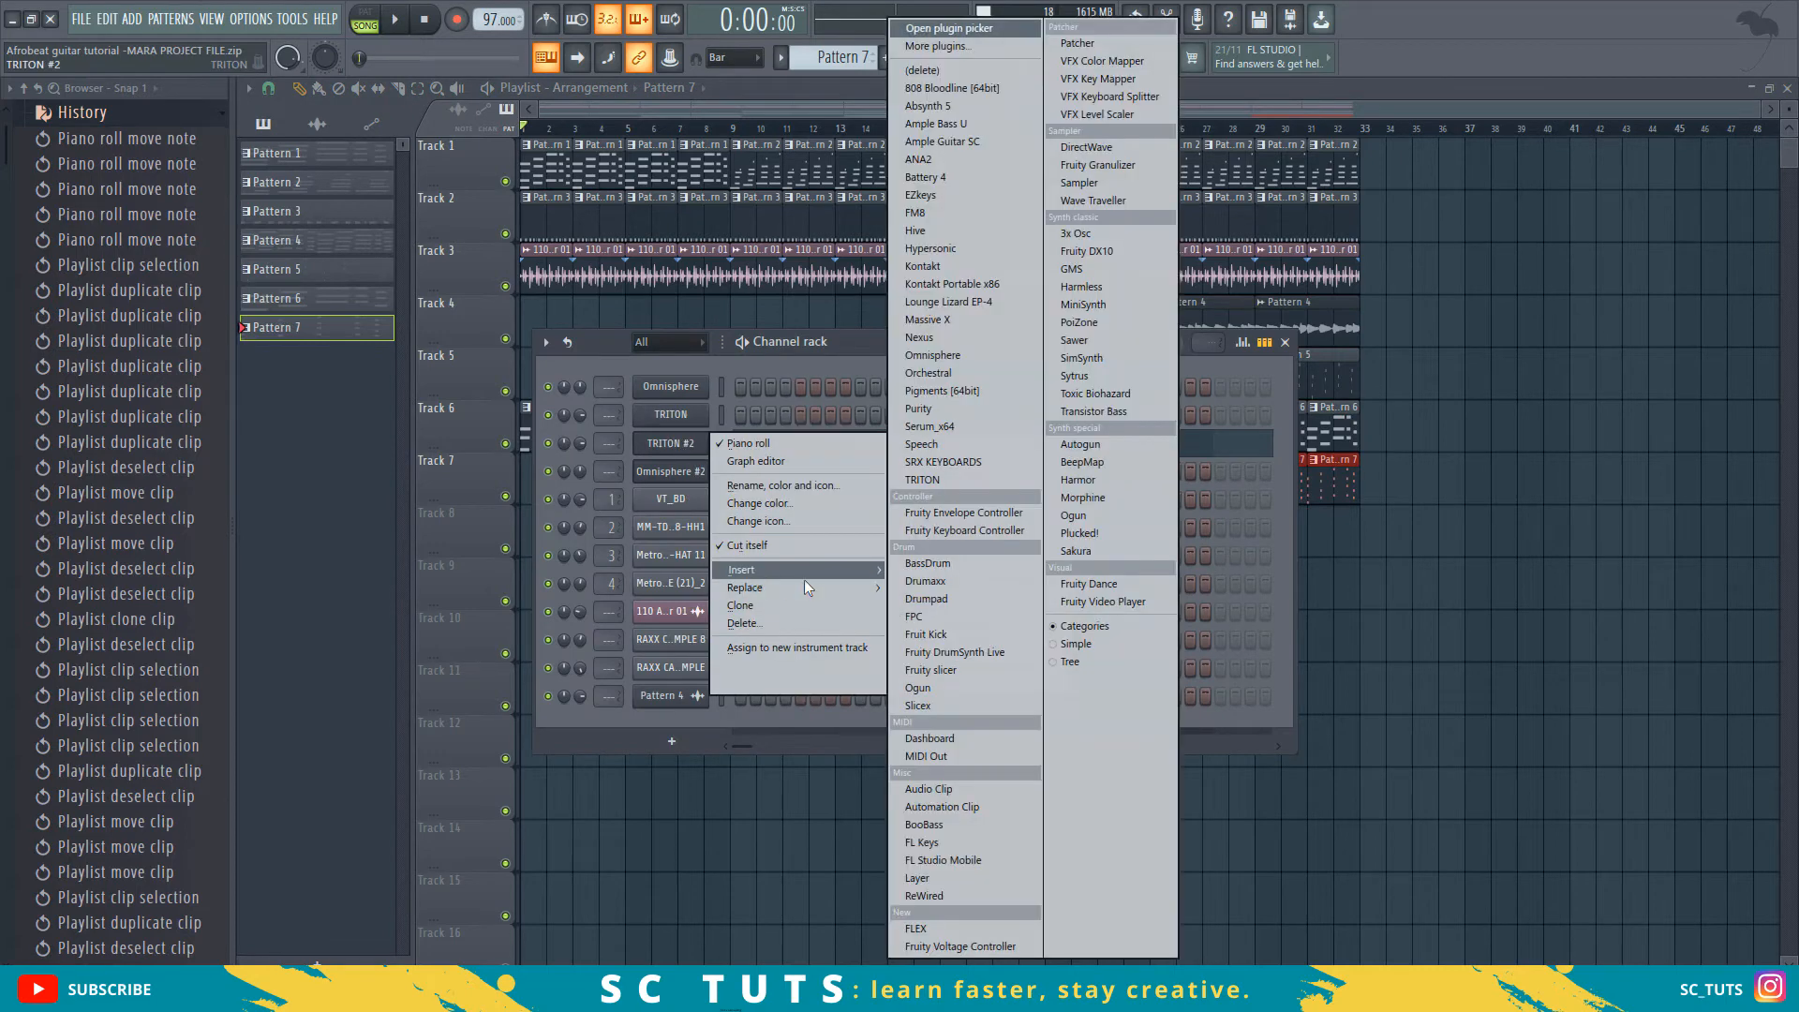
pyautogui.click(919, 408)
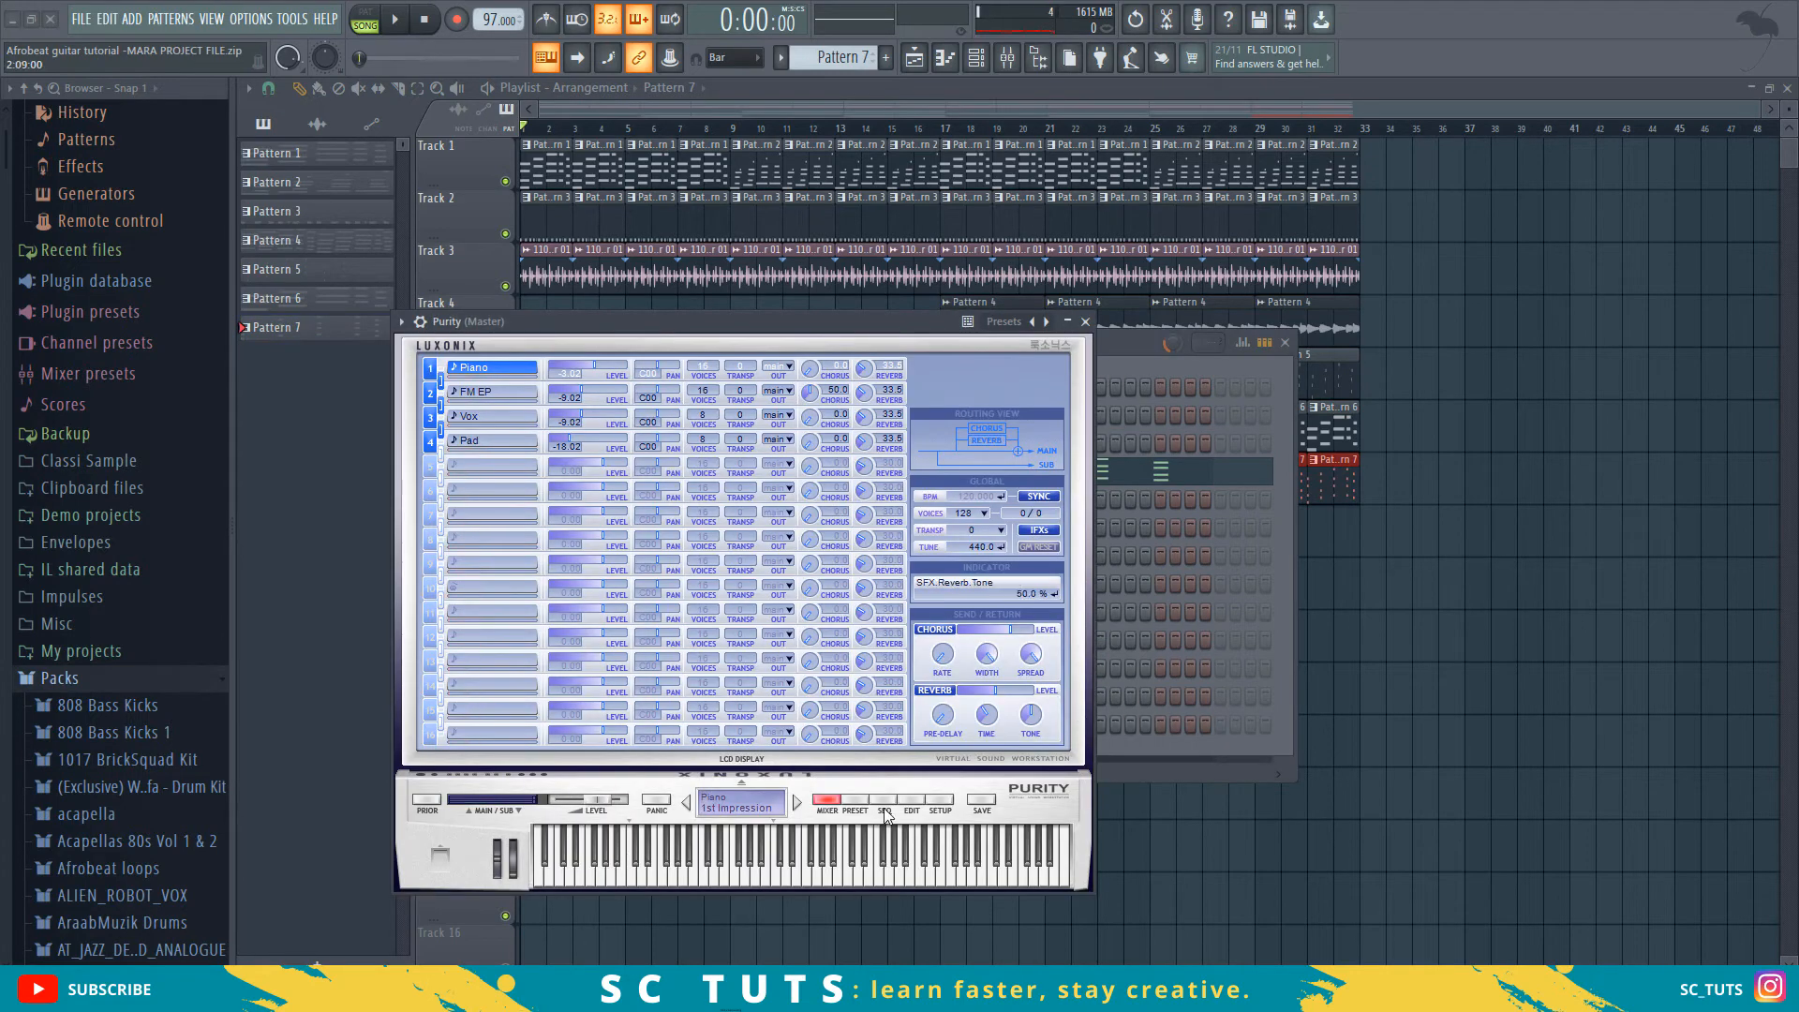
# - Load the AnA BassGuitar preset from Purity's Bass Guitar category and audition a few notes
pyautogui.click(855, 802)
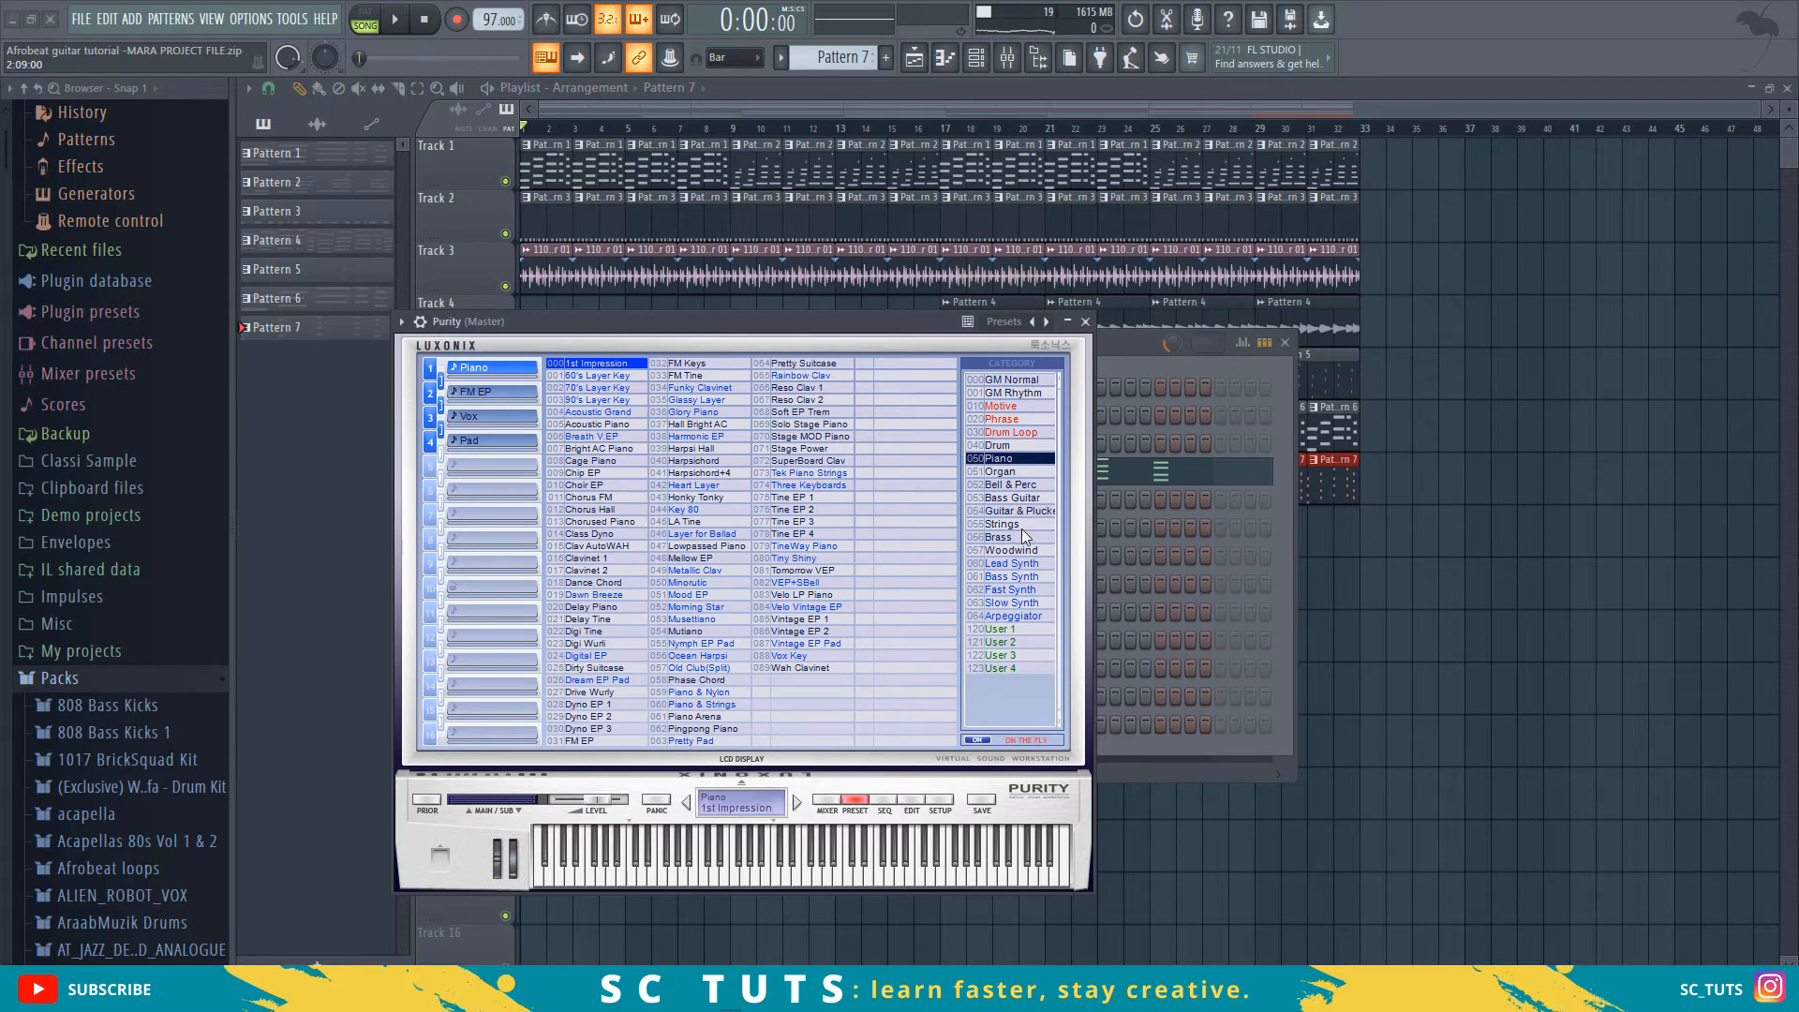
pyautogui.click(1017, 498)
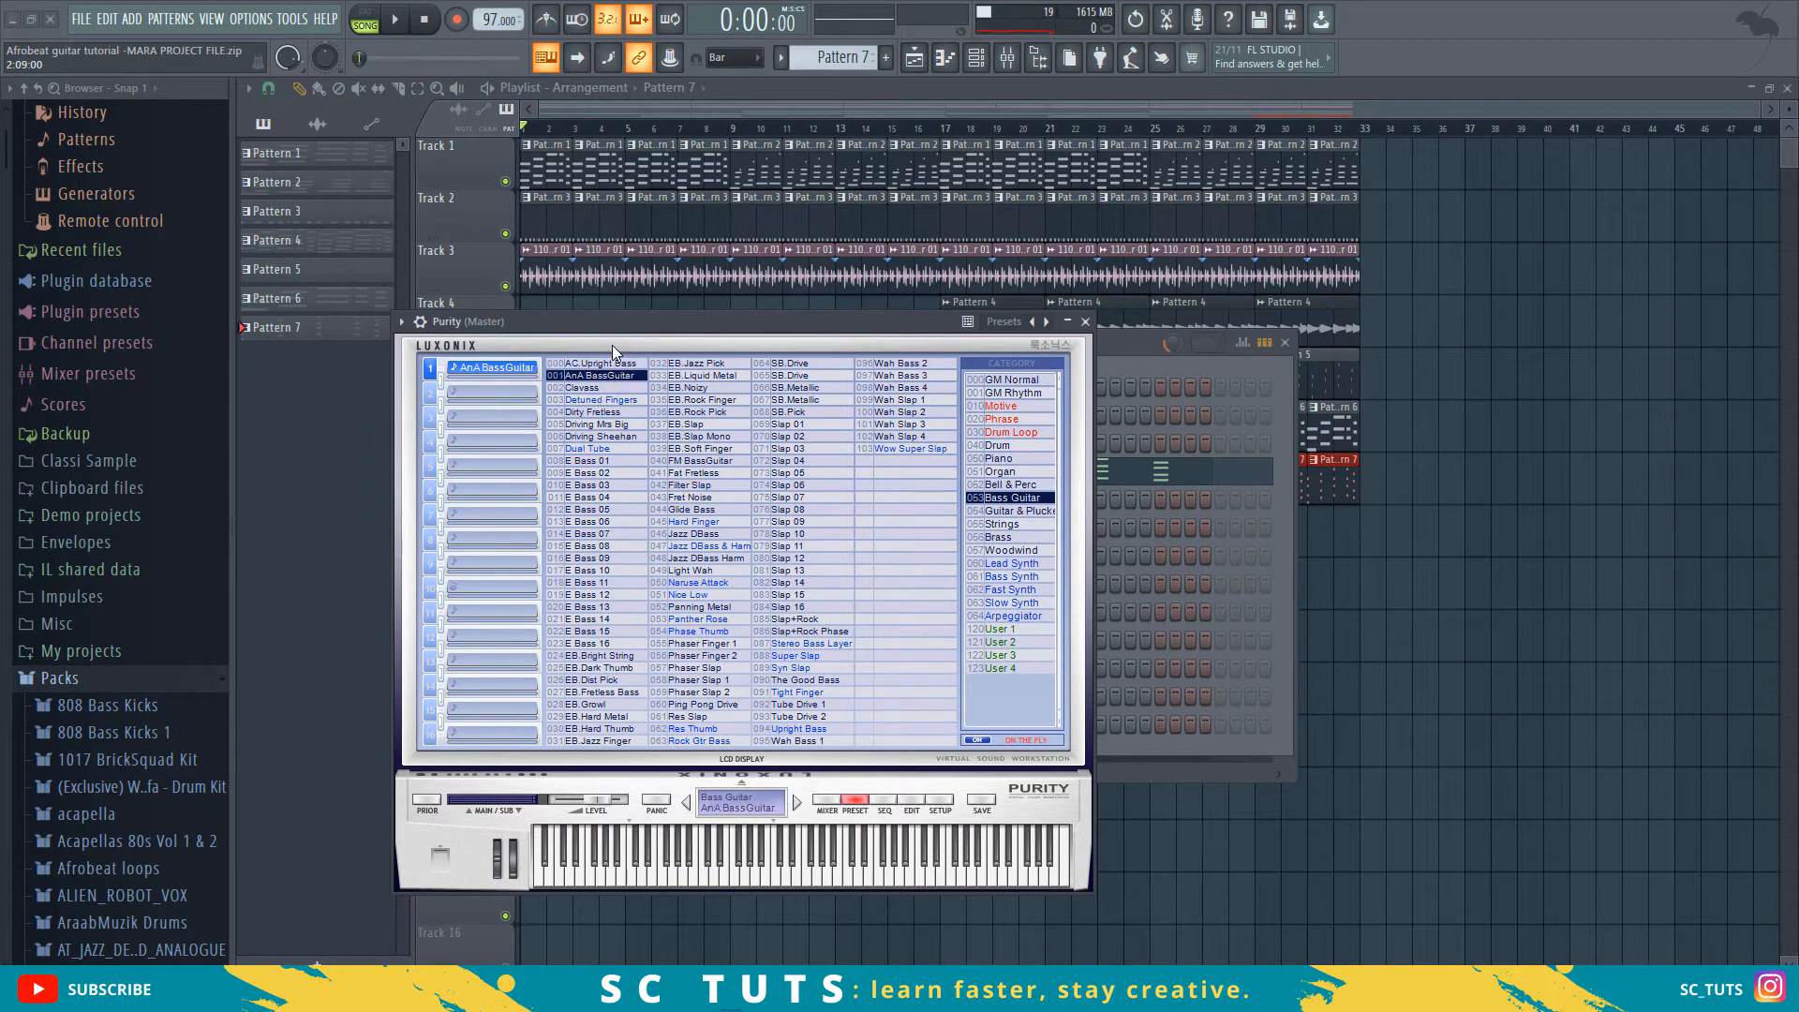
pyautogui.press('q')
pyautogui.press('w')
pyautogui.press('e')
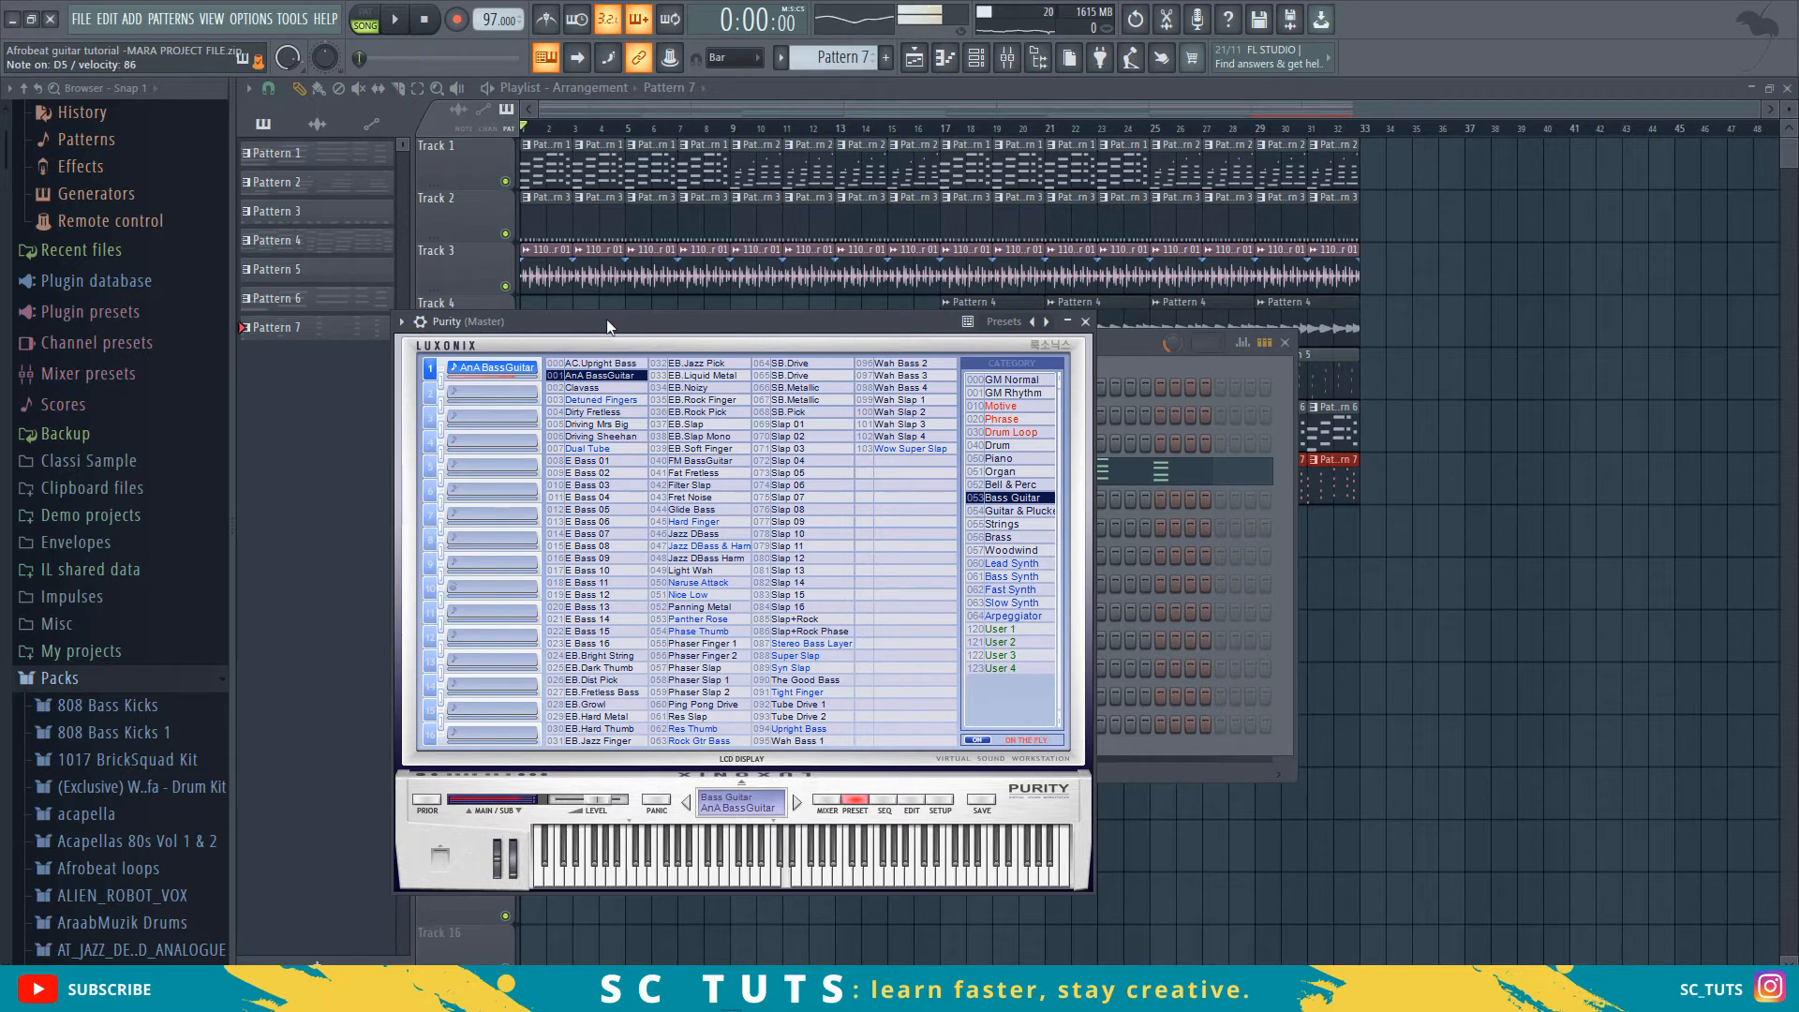
pyautogui.press('b')
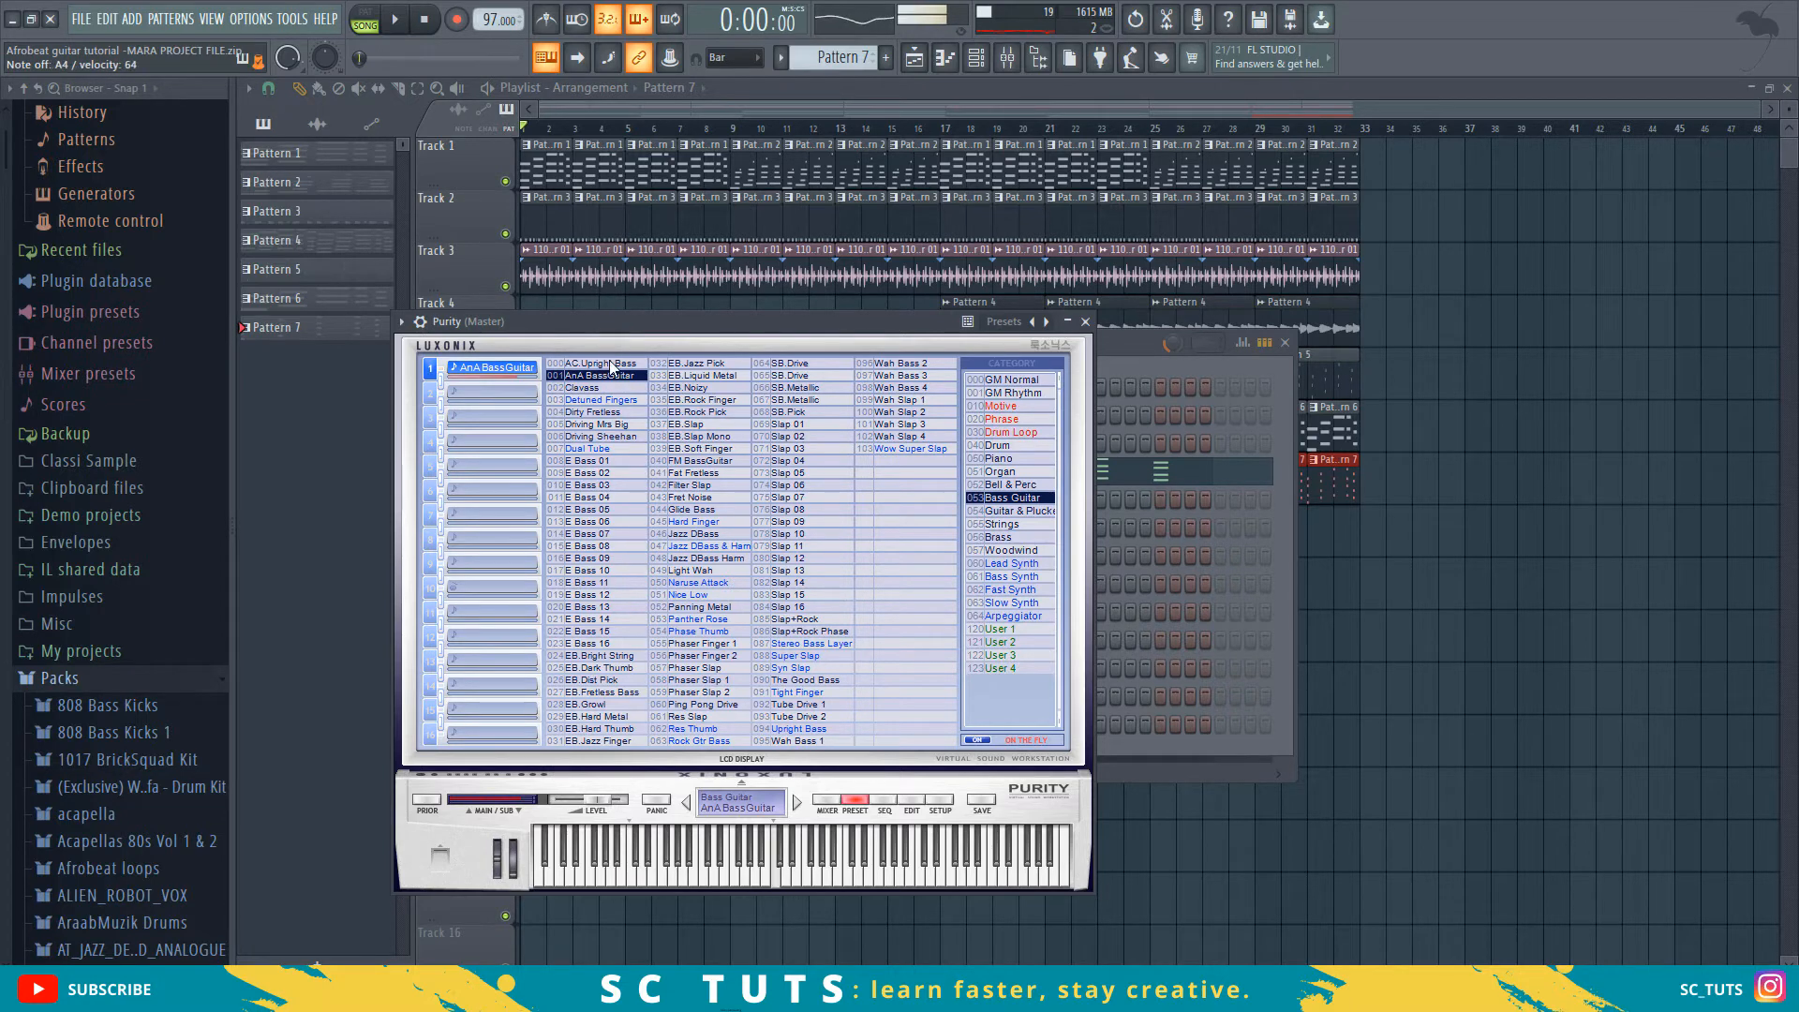
pyautogui.click(620, 105)
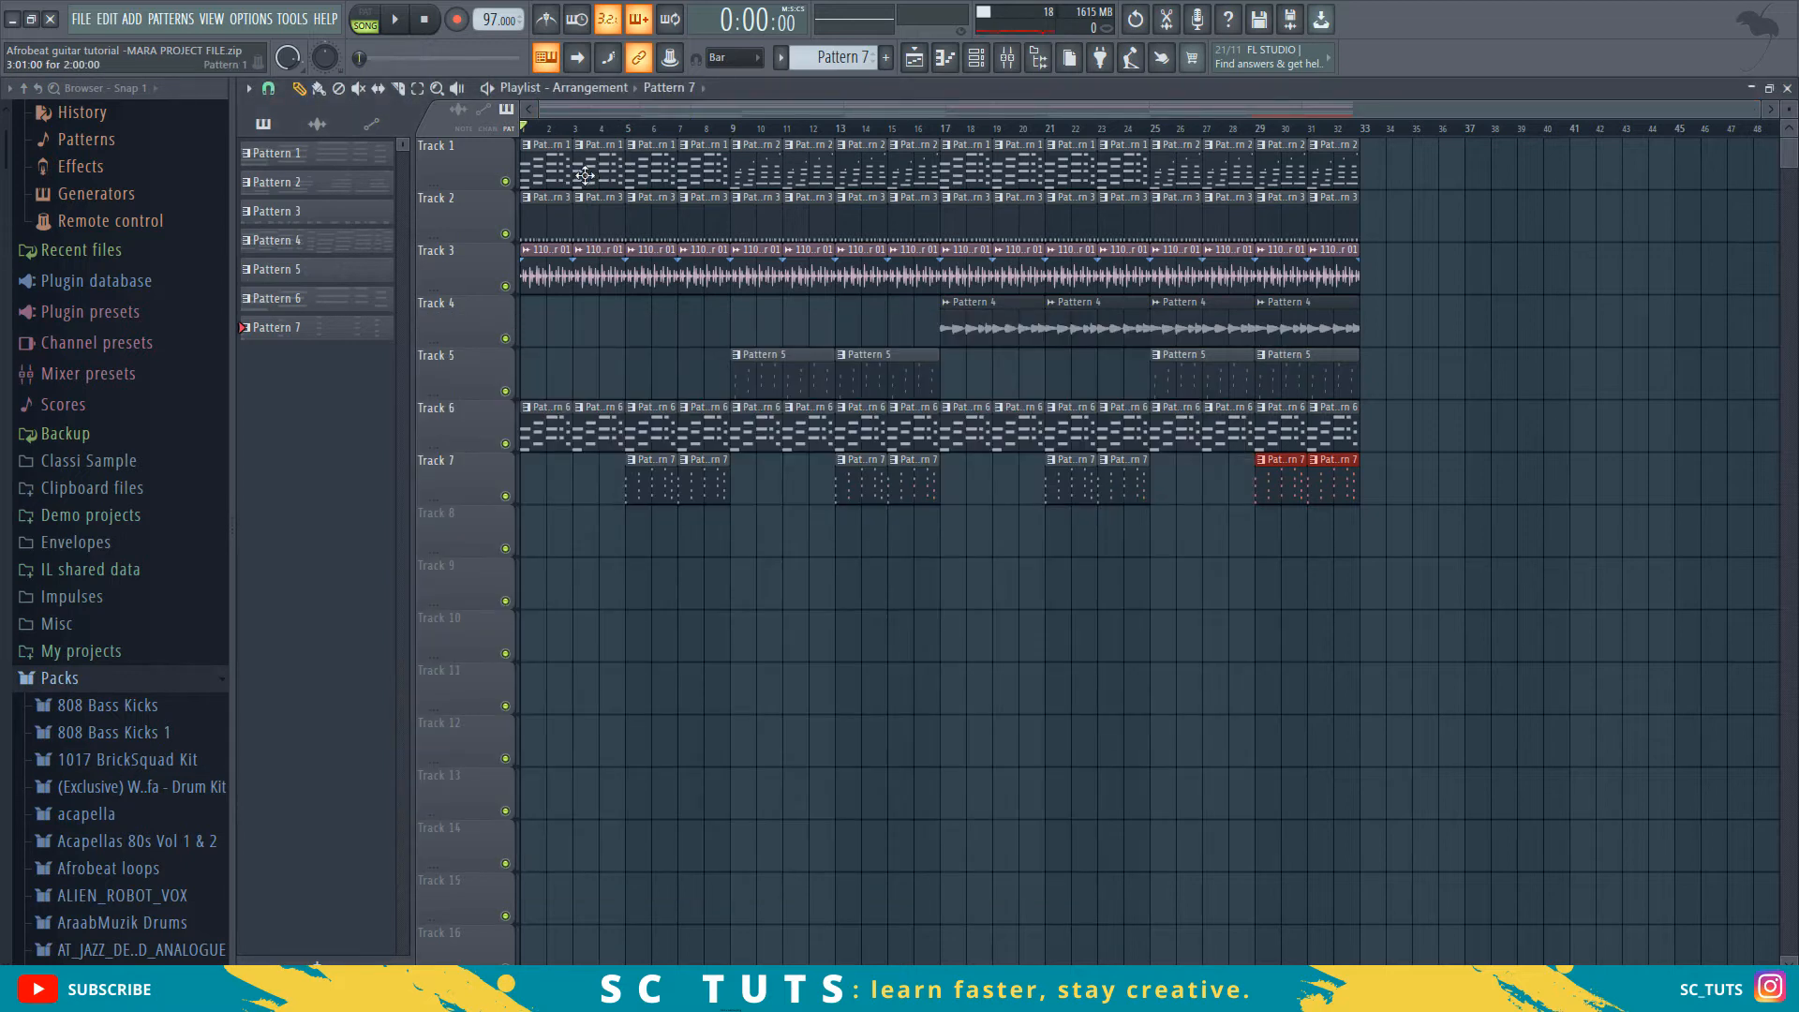
# - Examine the Omnisphere chord notes of Pattern 1 in the piano roll and return to the playlist
pyautogui.doubleClick(554, 182)
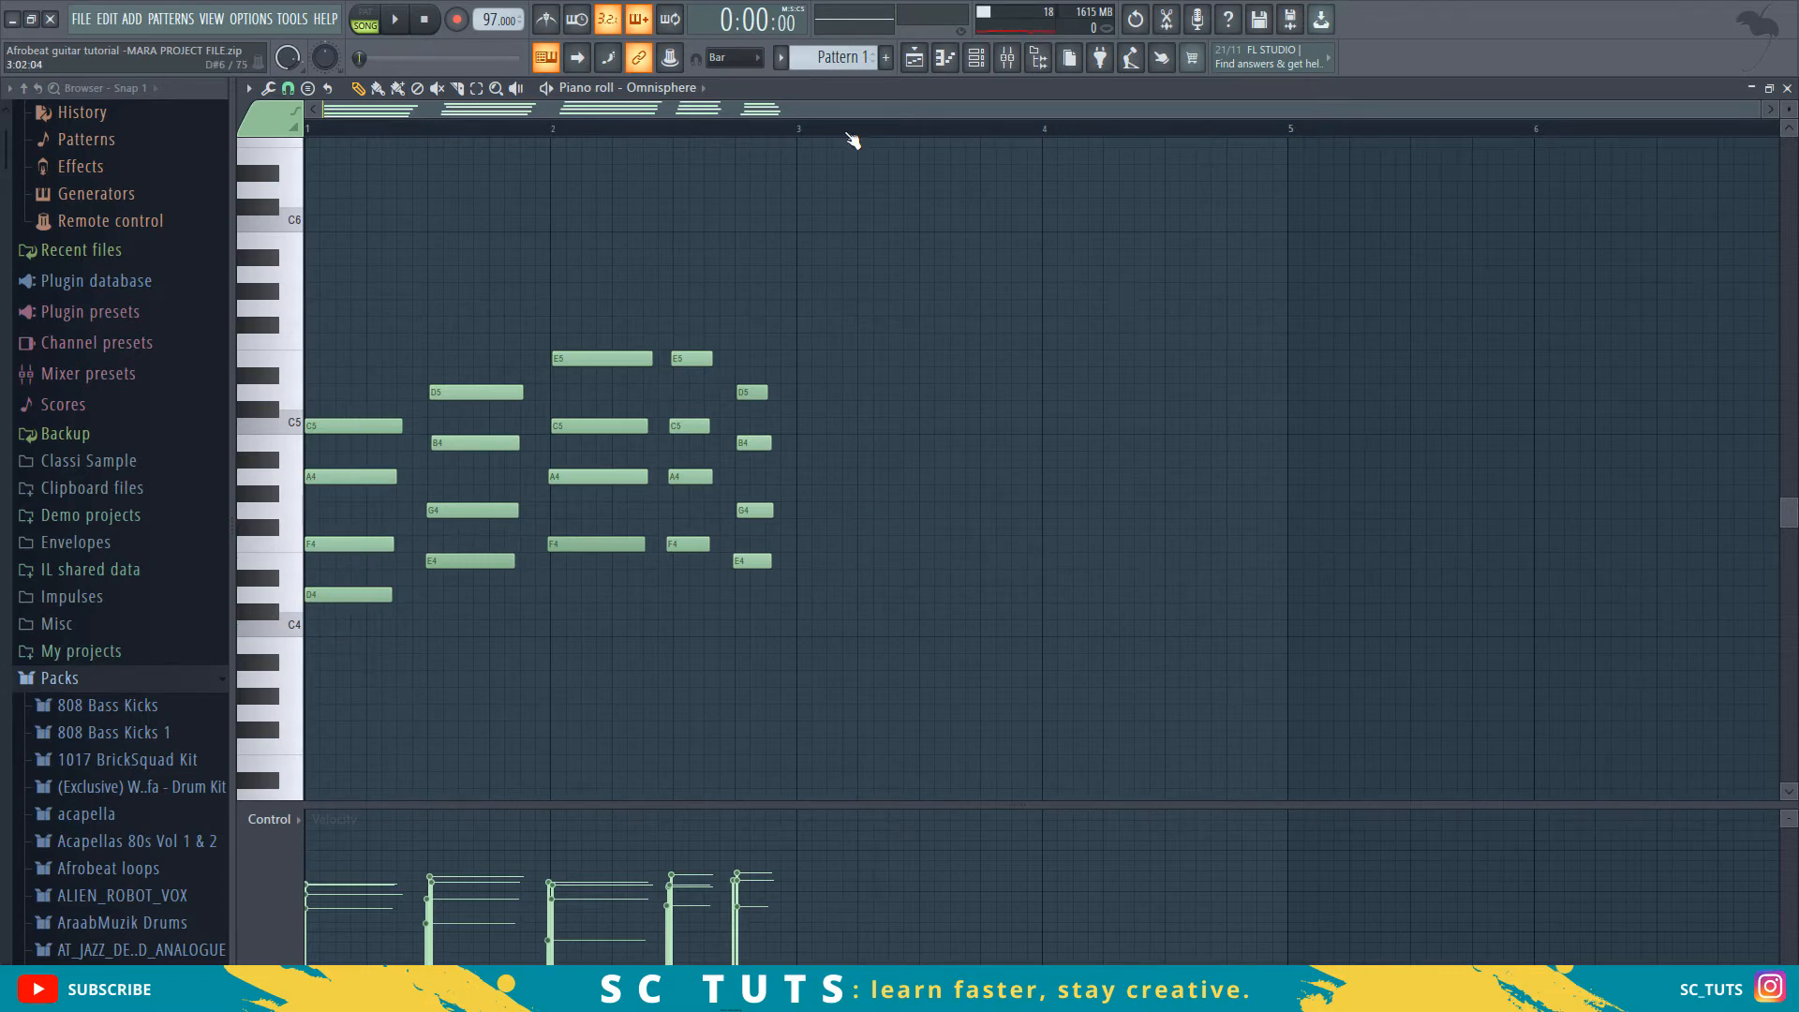
pyautogui.click(917, 59)
pyautogui.click(917, 58)
pyautogui.click(916, 59)
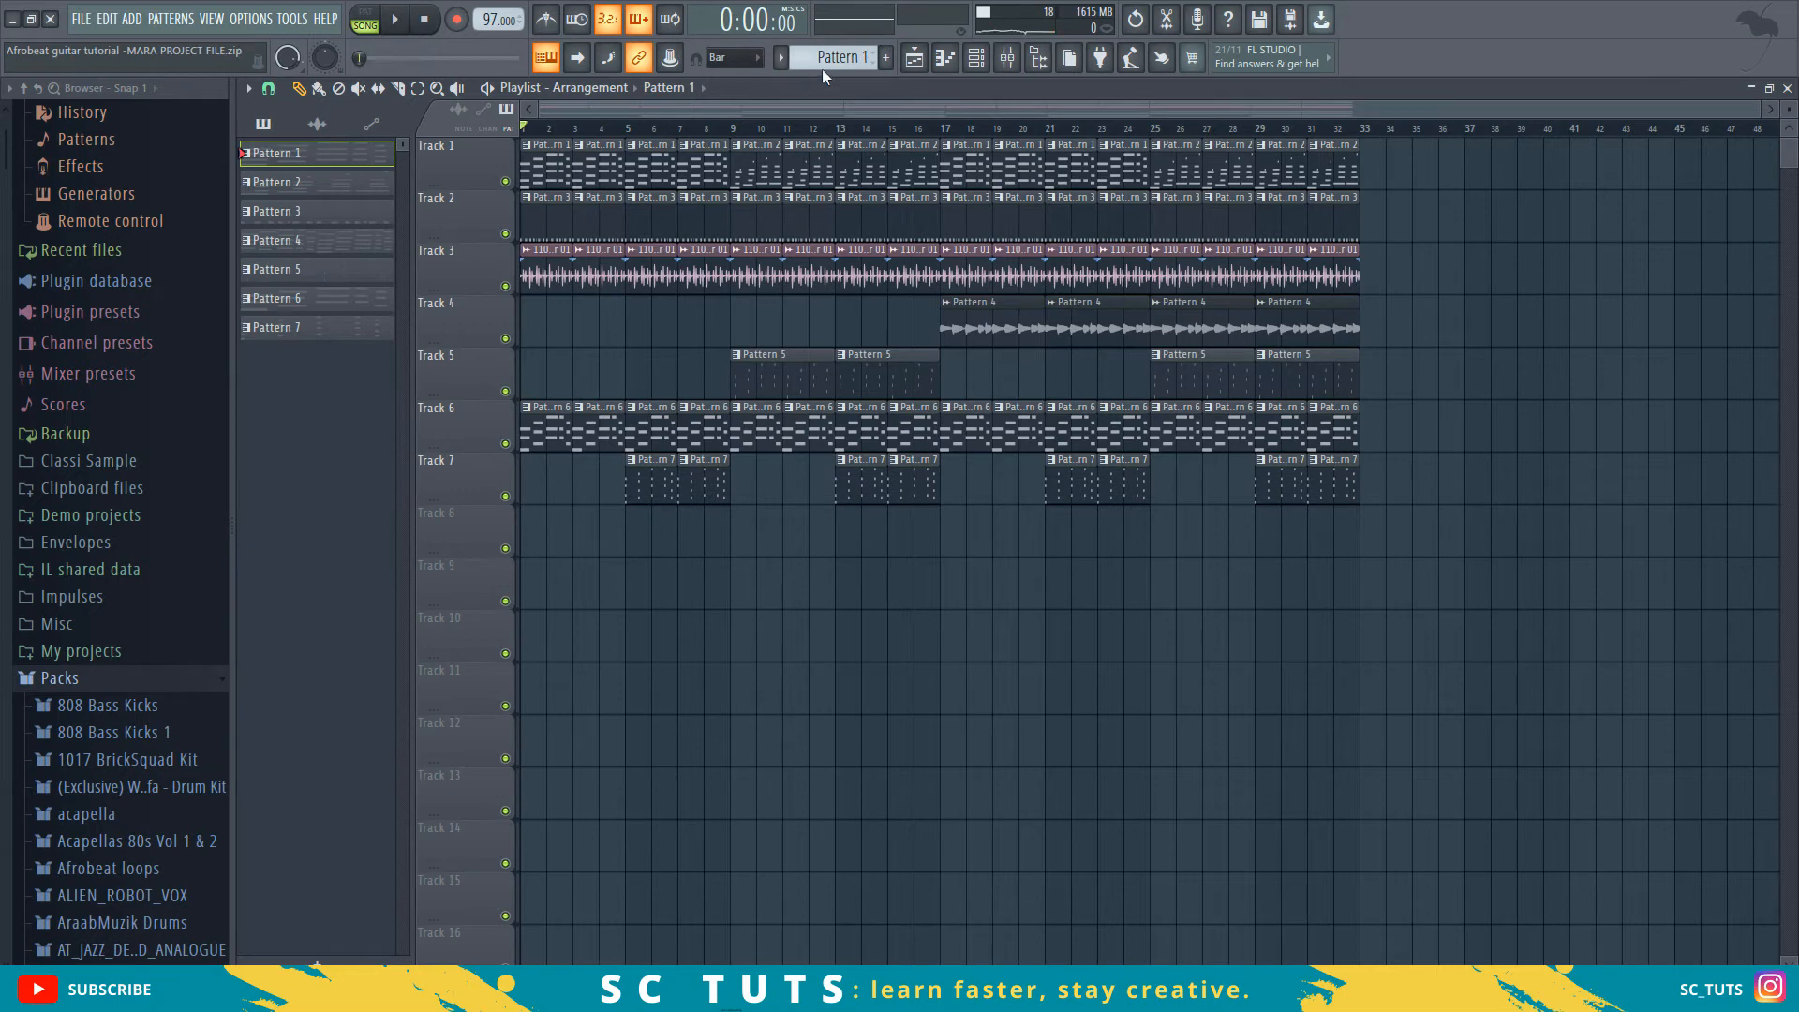
# - Create Pattern 8 with its default name and place its clip at bar 1 of Track 8
pyautogui.click(823, 67)
pyautogui.click(958, 76)
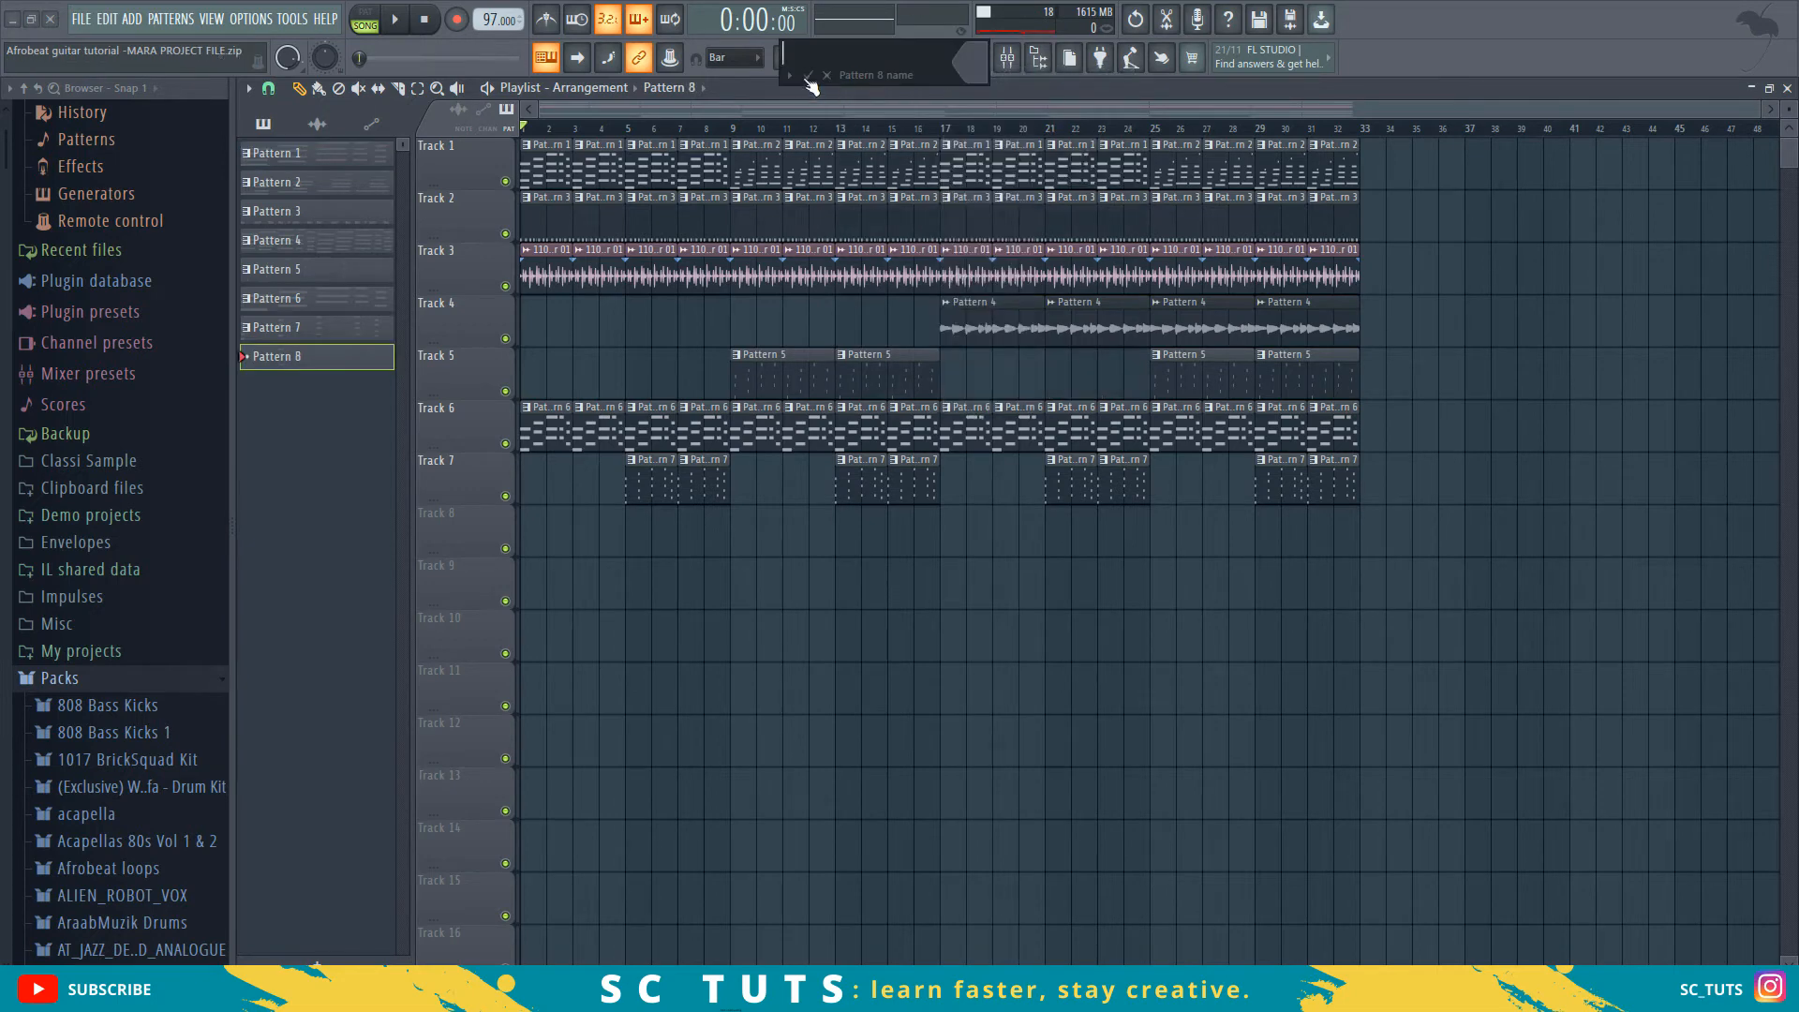
pyautogui.click(808, 75)
pyautogui.click(537, 511)
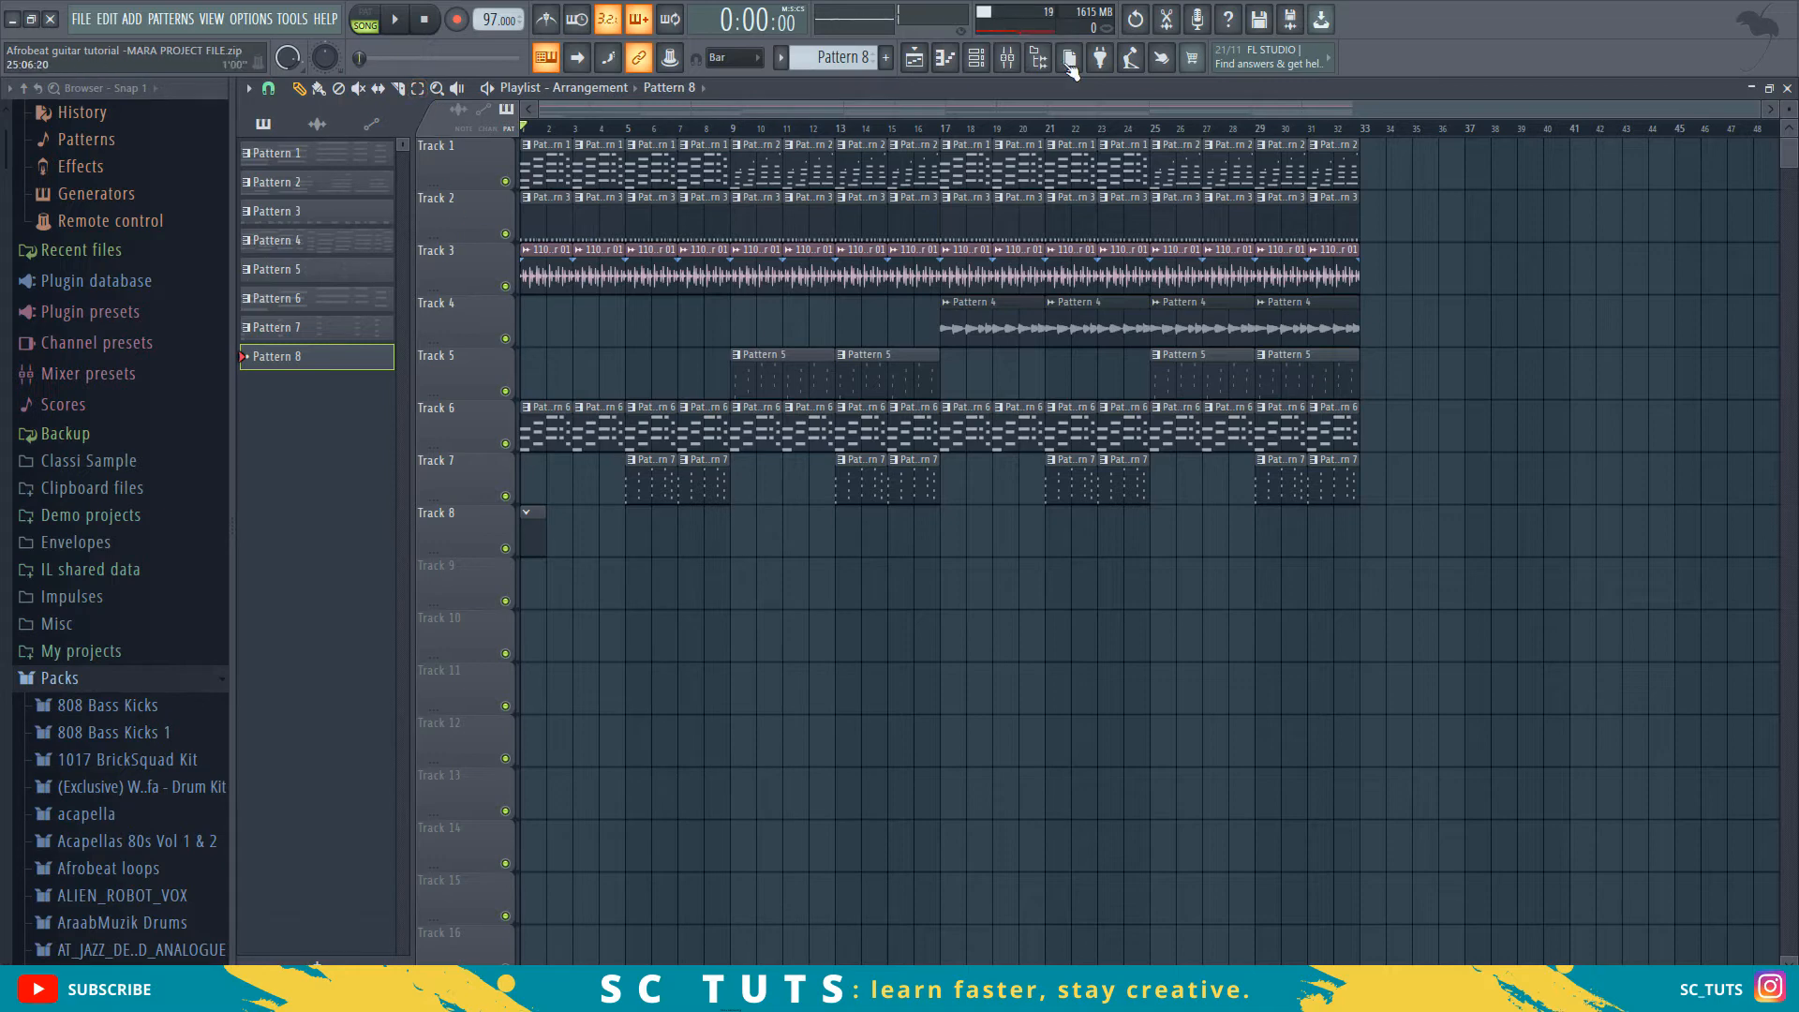
# - Record a four-bar Purity bass line into Pattern 8 with the notes F4, G4, A4, A4, G4, F4, G4, A4, C5, D5
pyautogui.click(975, 60)
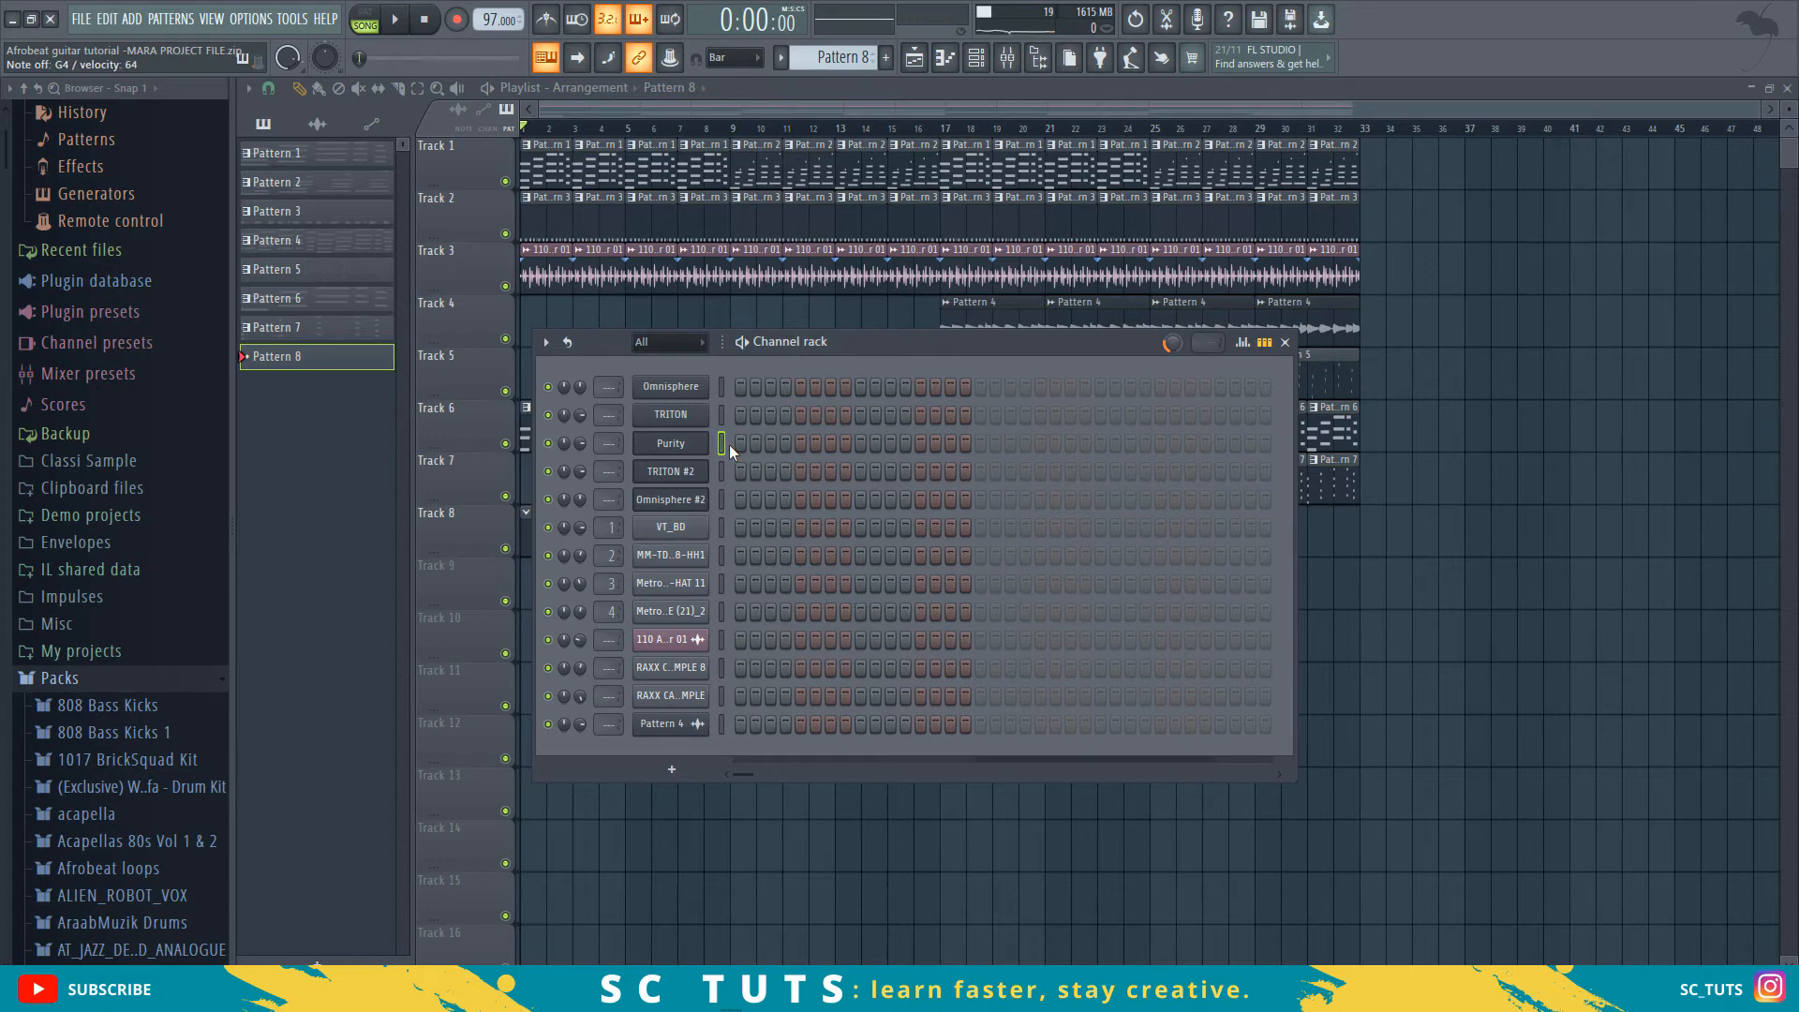
pyautogui.click(671, 104)
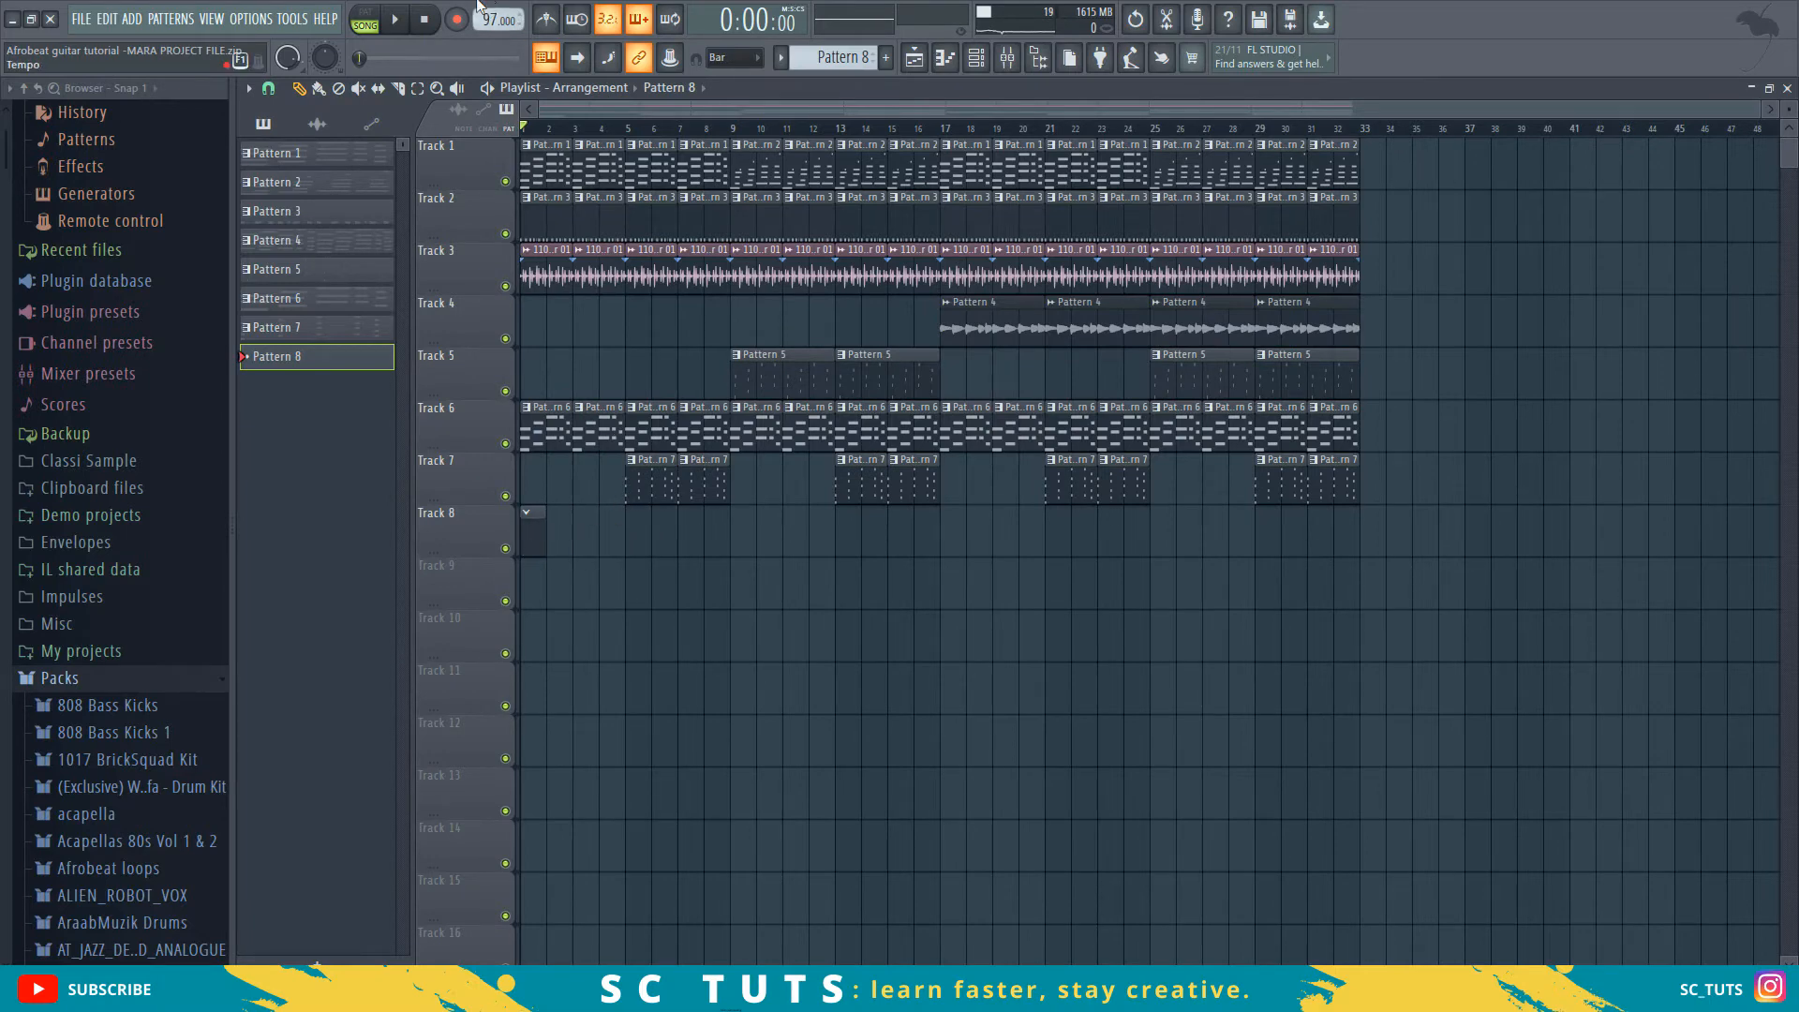
pyautogui.click(401, 26)
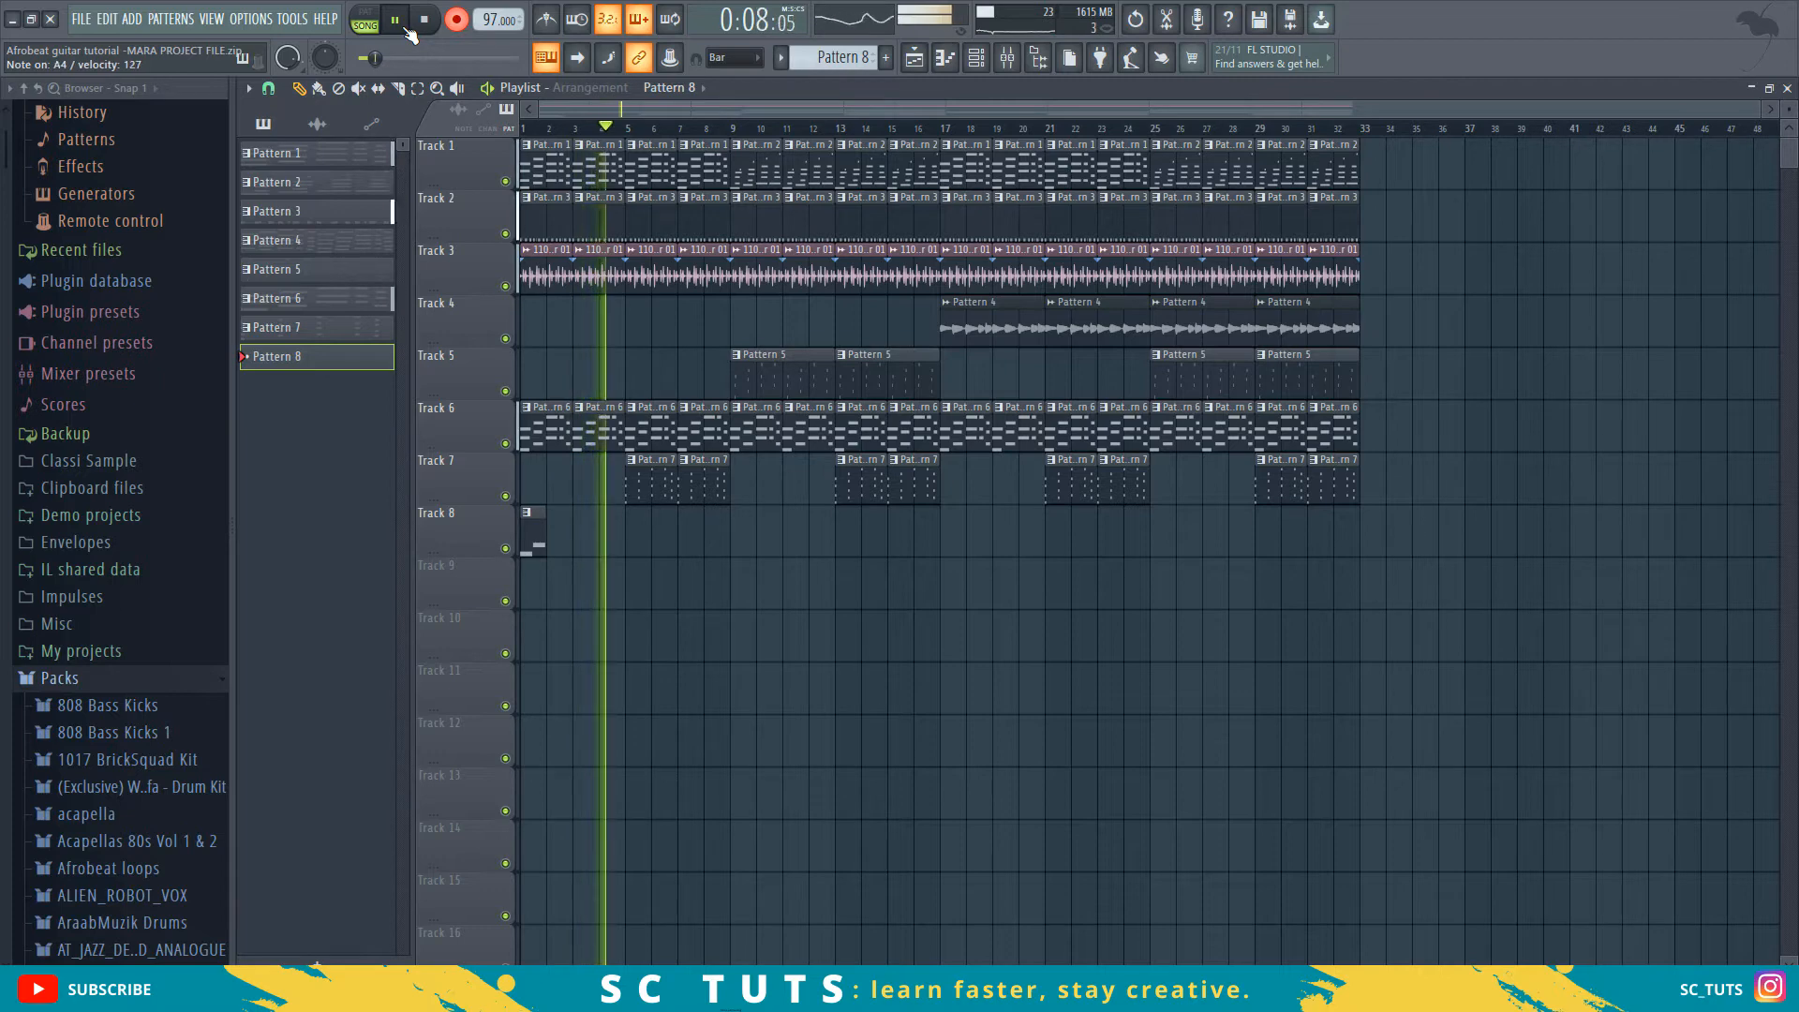
pyautogui.press('space')
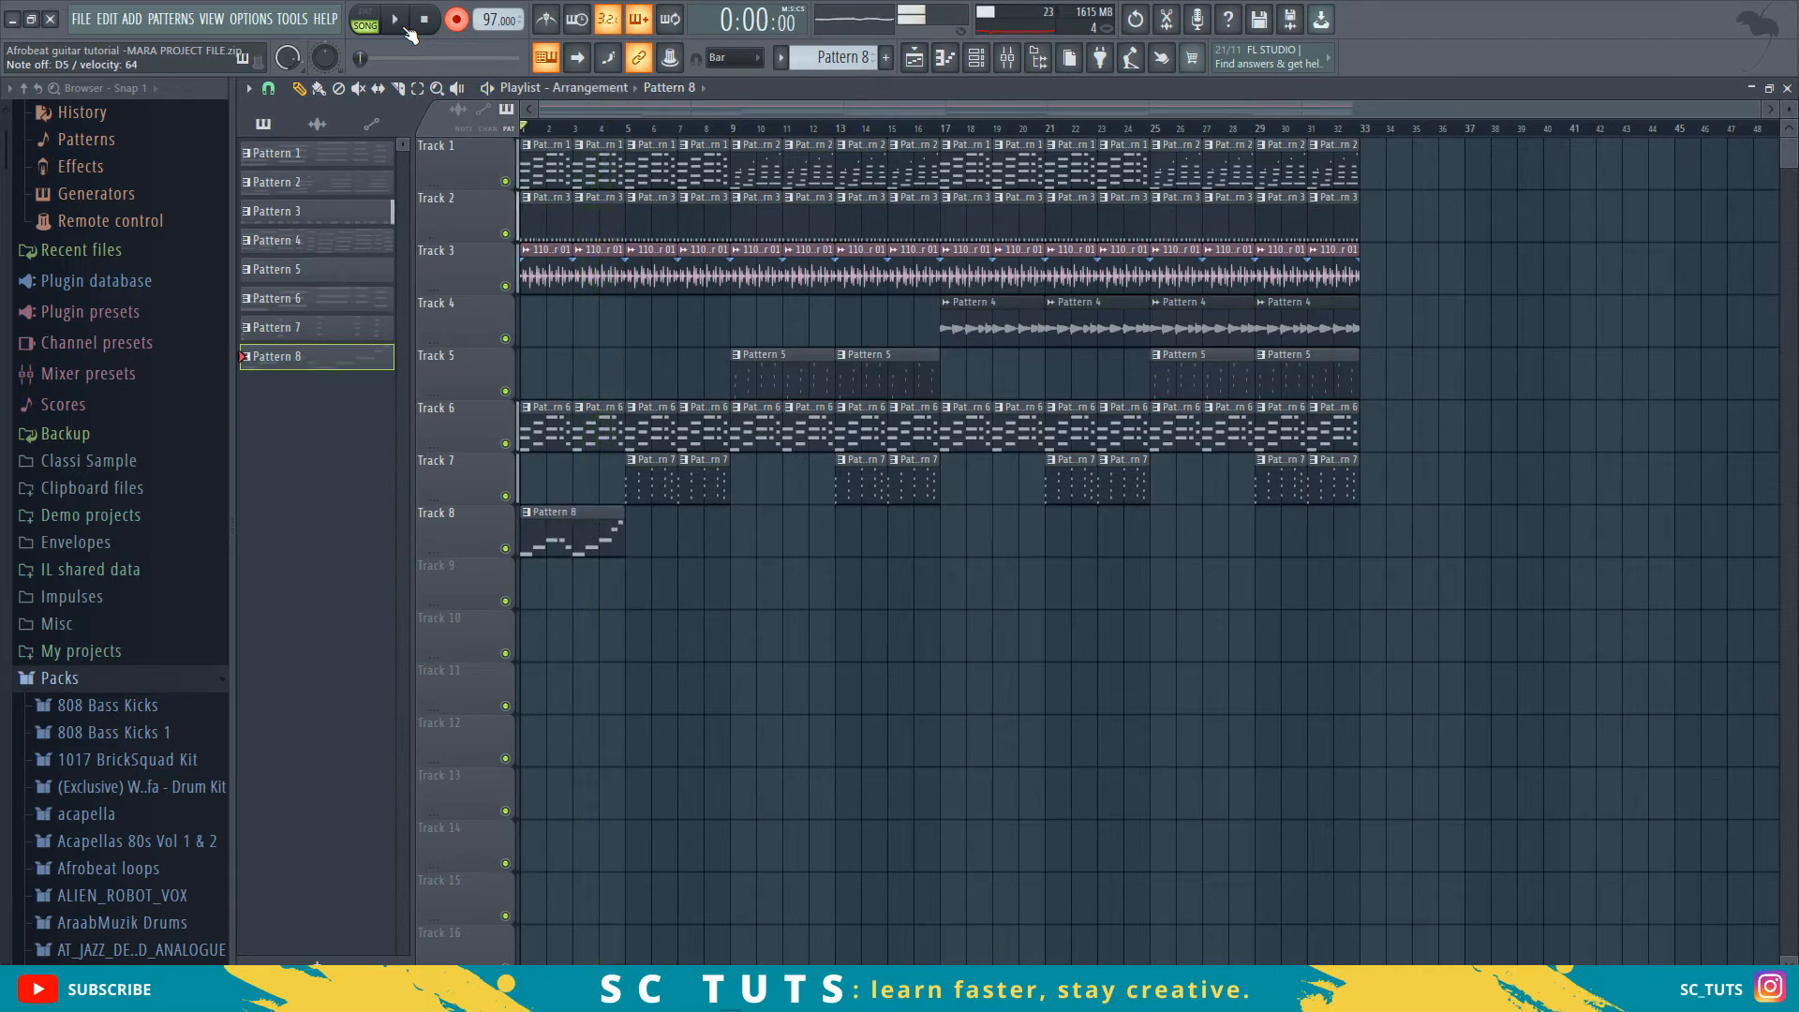
# - Quick quantize the recorded bass notes of Pattern 8 in the piano roll and return to the playlist
pyautogui.doubleClick(587, 539)
pyautogui.moveTo(705, 116); pyautogui.dragTo(388, 133)
pyautogui.hotkey('ctrl', 'q')
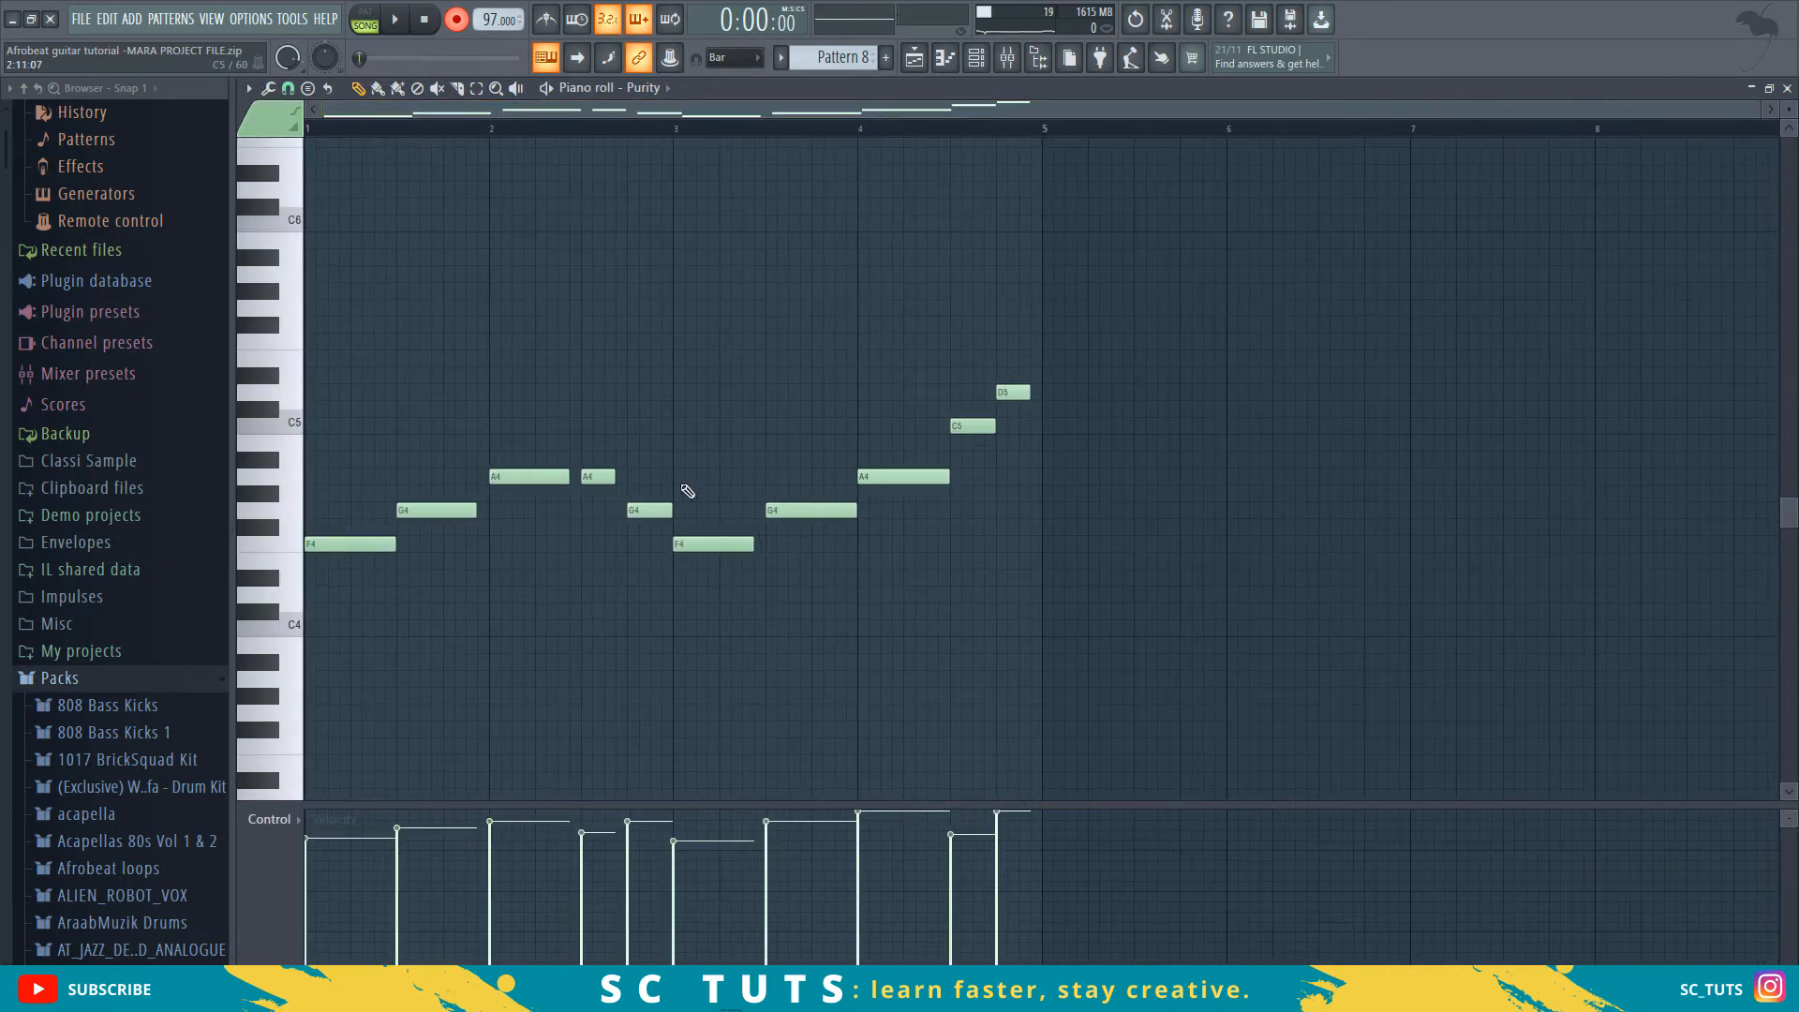
pyautogui.click(916, 62)
# - Move the Pattern 8 clip on Track 8 to bar 5 and place copies at bars 13, 21 and 29
pyautogui.moveTo(570, 555); pyautogui.dragTo(661, 550)
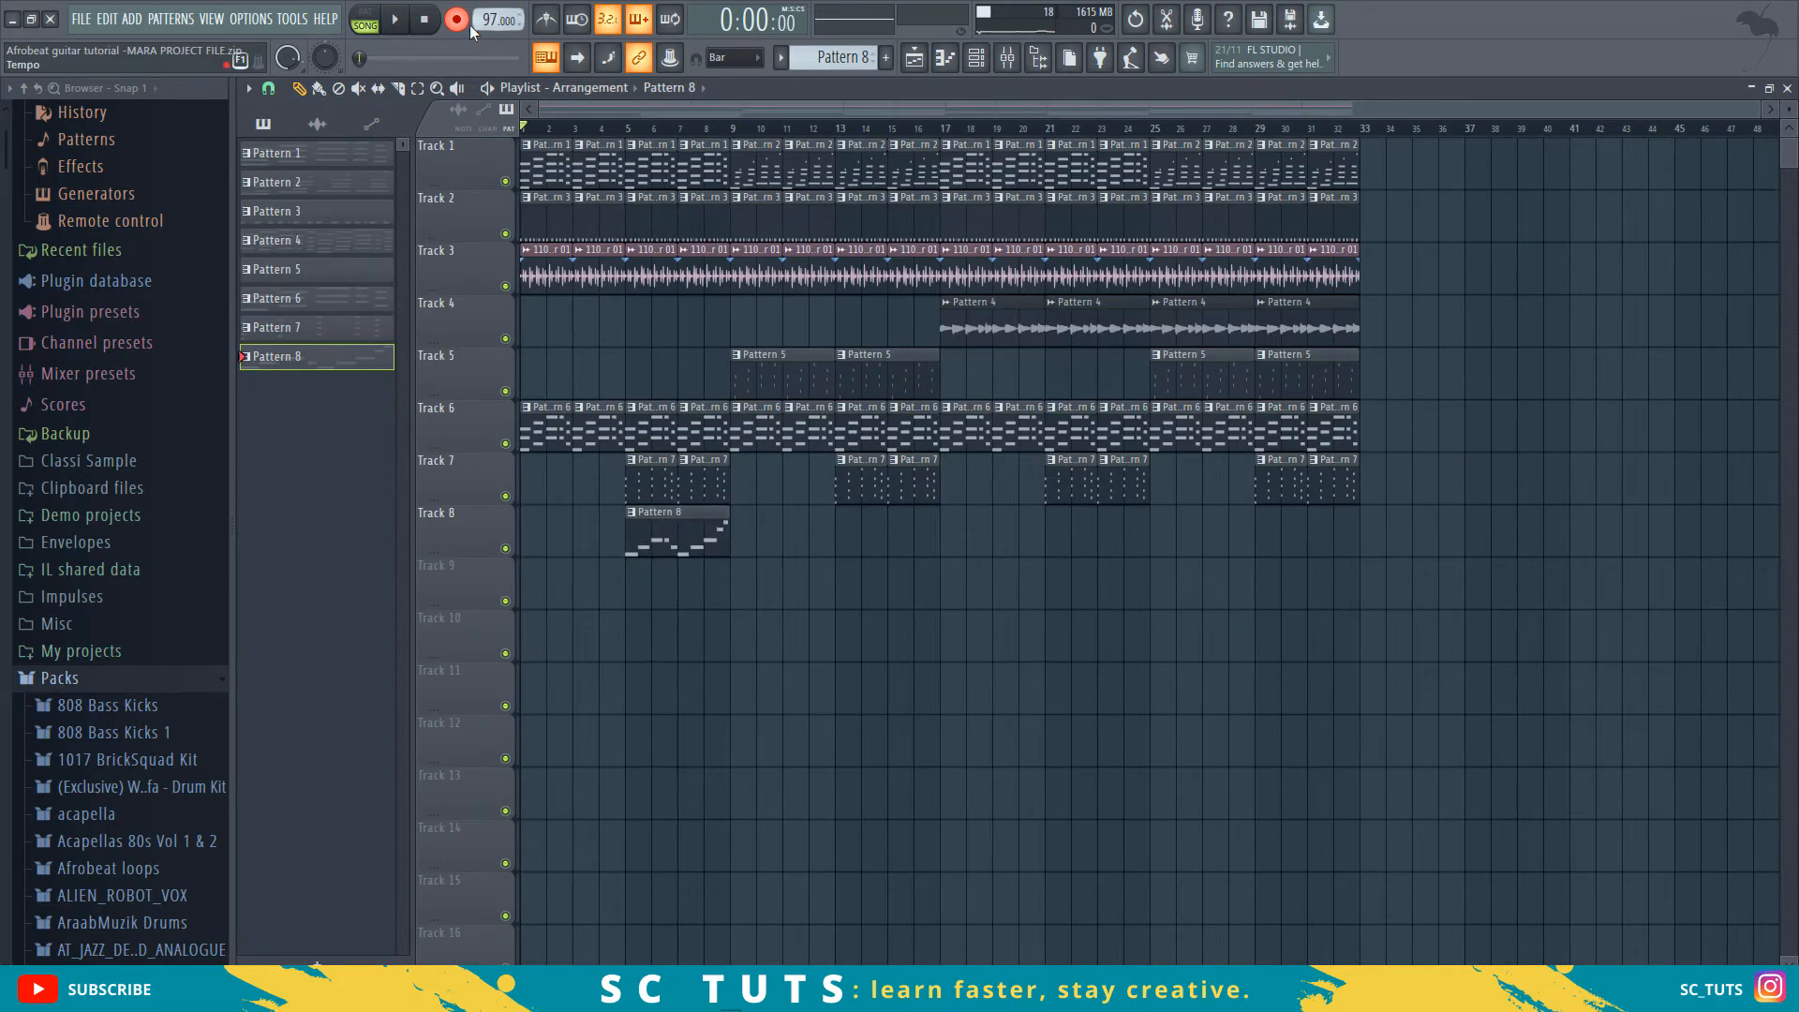
pyautogui.moveTo(758, 562); pyautogui.dragTo(600, 562)
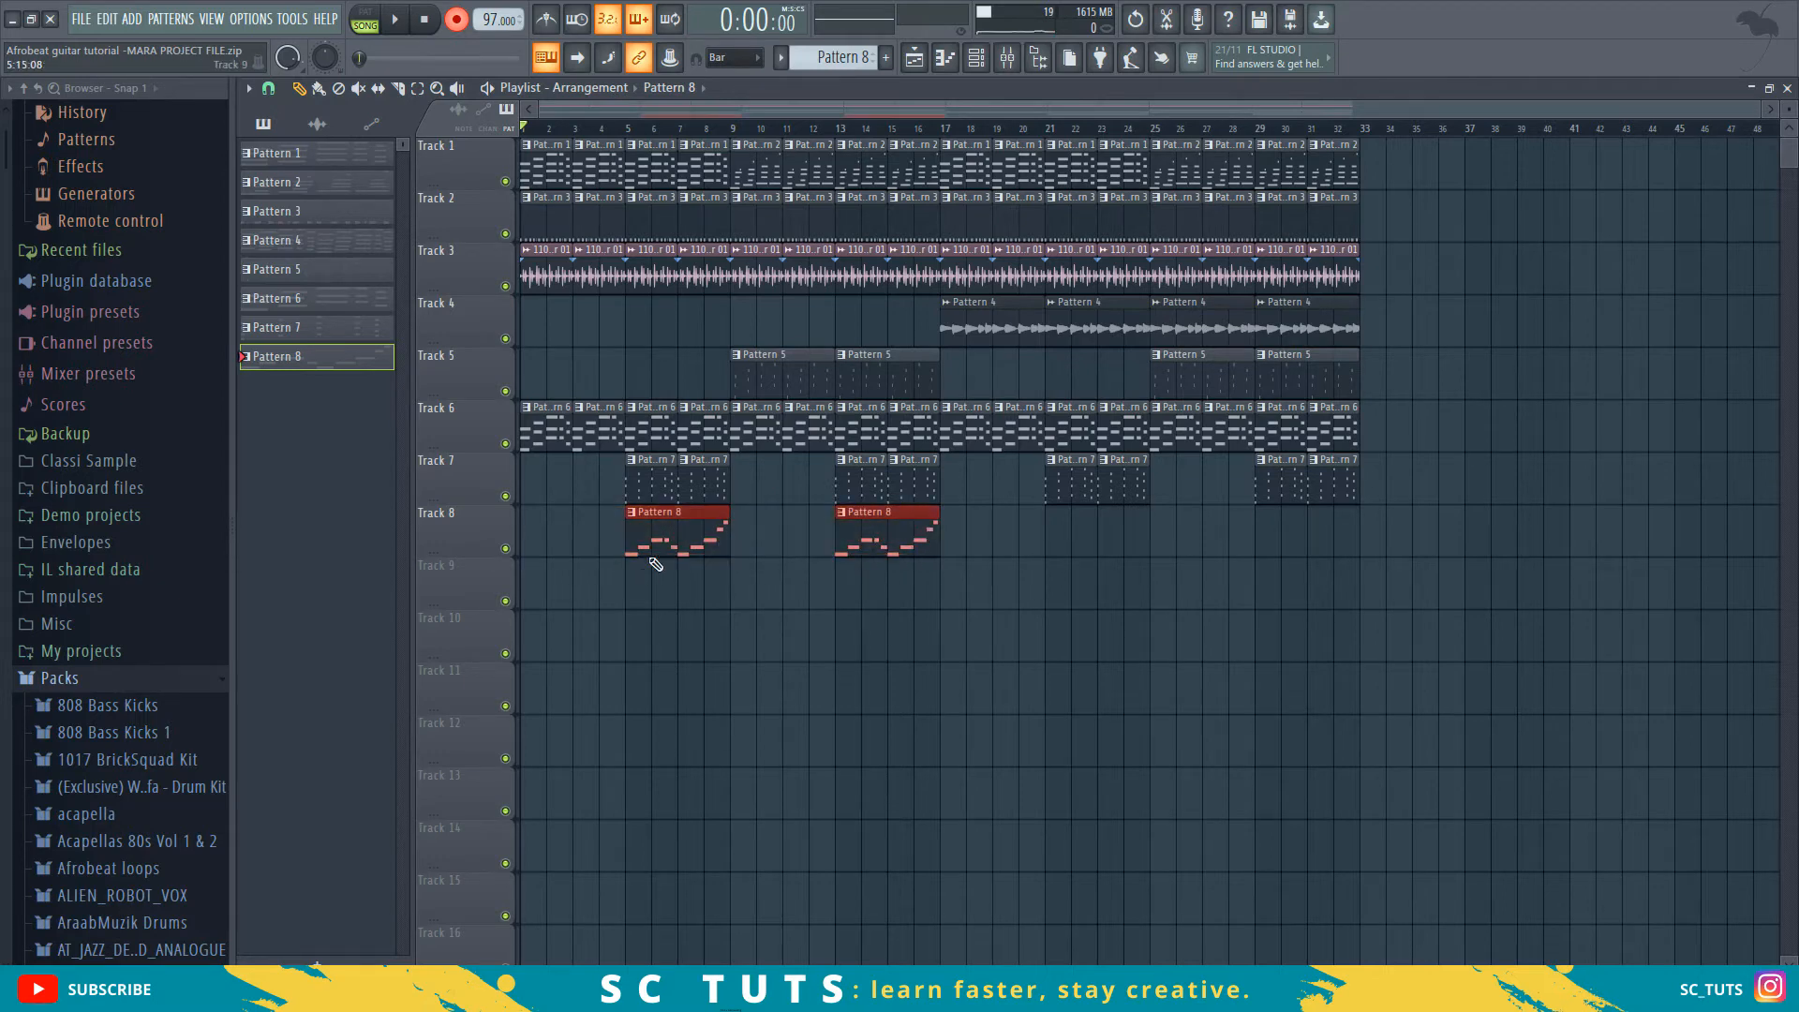
pyautogui.hotkey('ctrl', 'b')
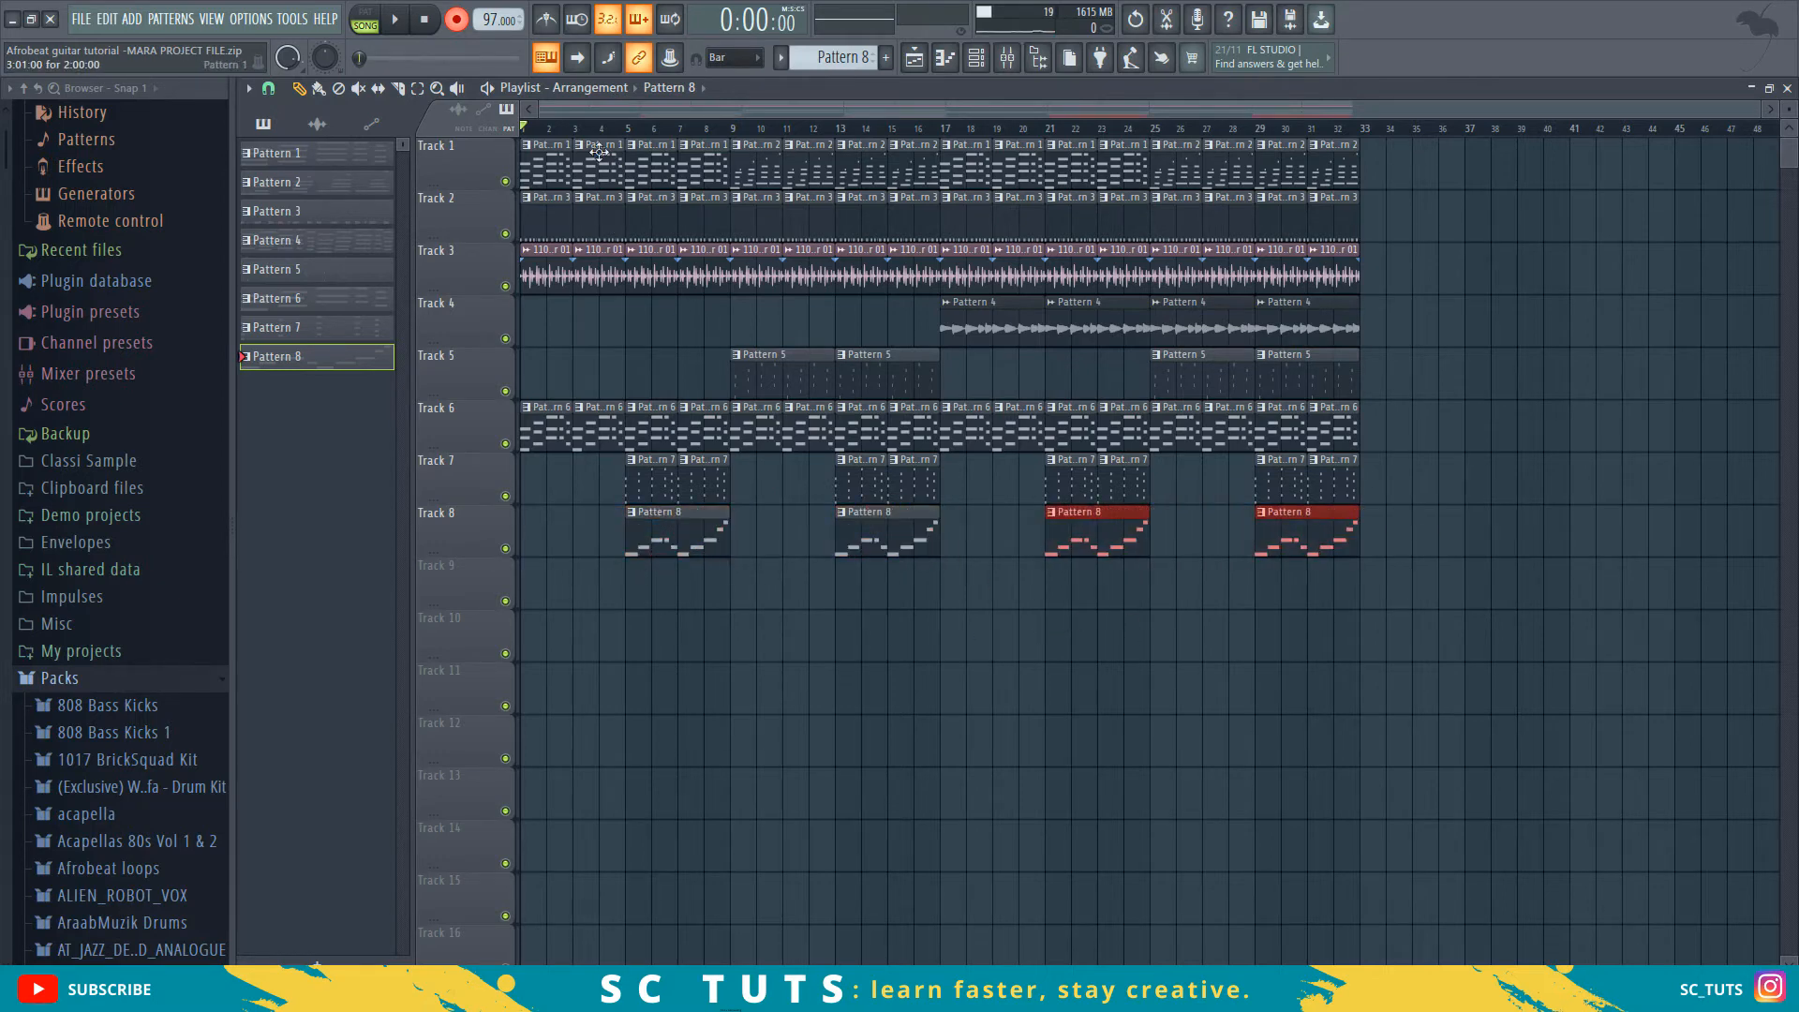
# - Play the arrangement from bar 3 to hear the bass line with the other tracks
pyautogui.click(596, 147)
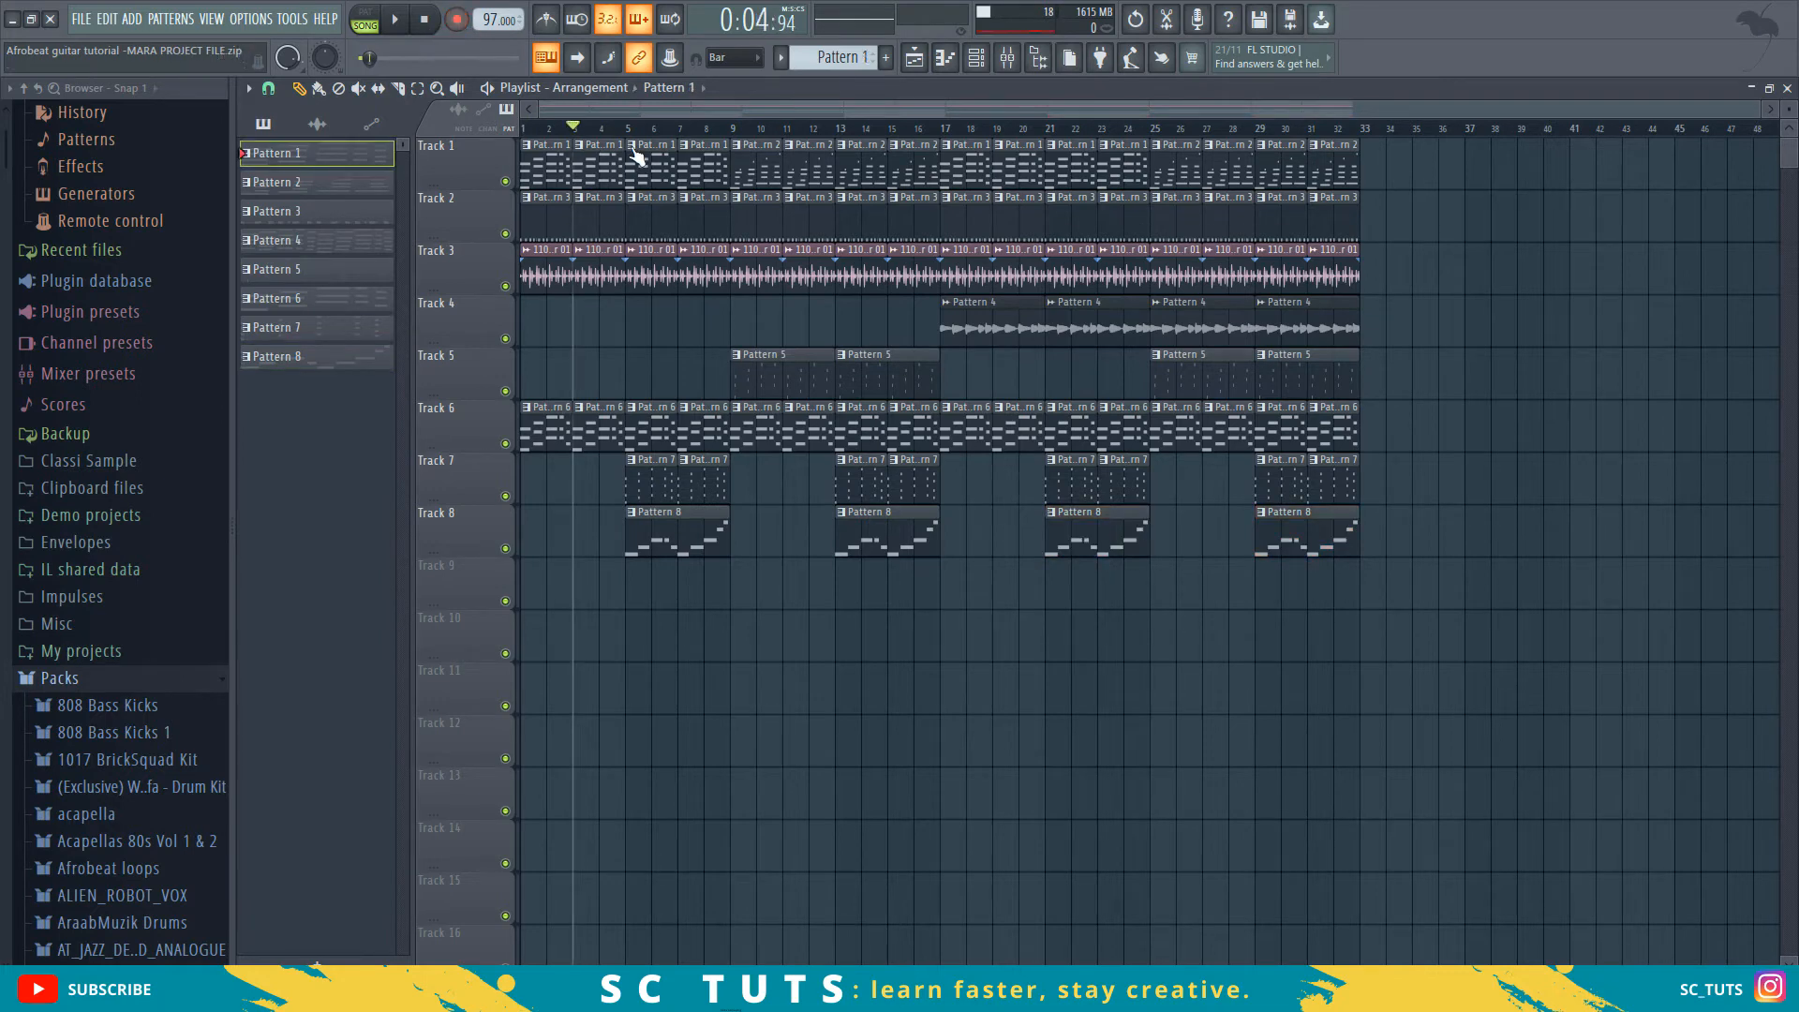
pyautogui.hotkey('ctrl', 'z')
pyautogui.press('space')
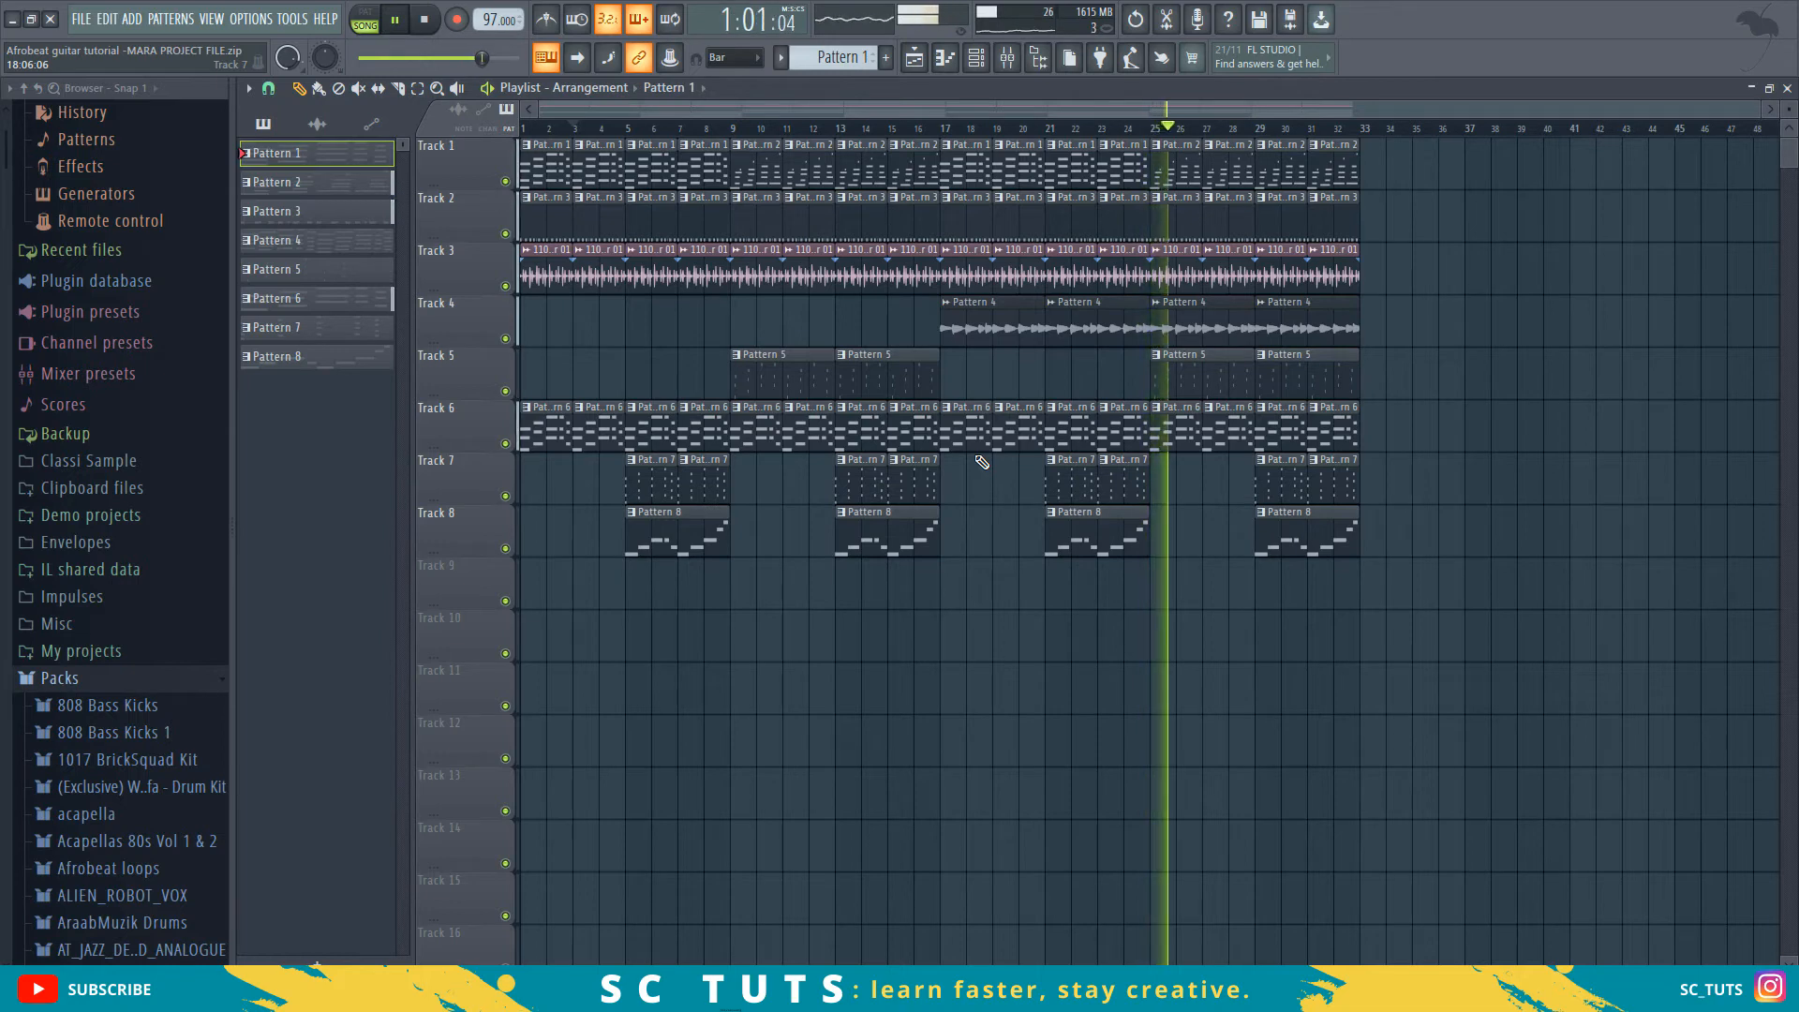
pyautogui.press('space')
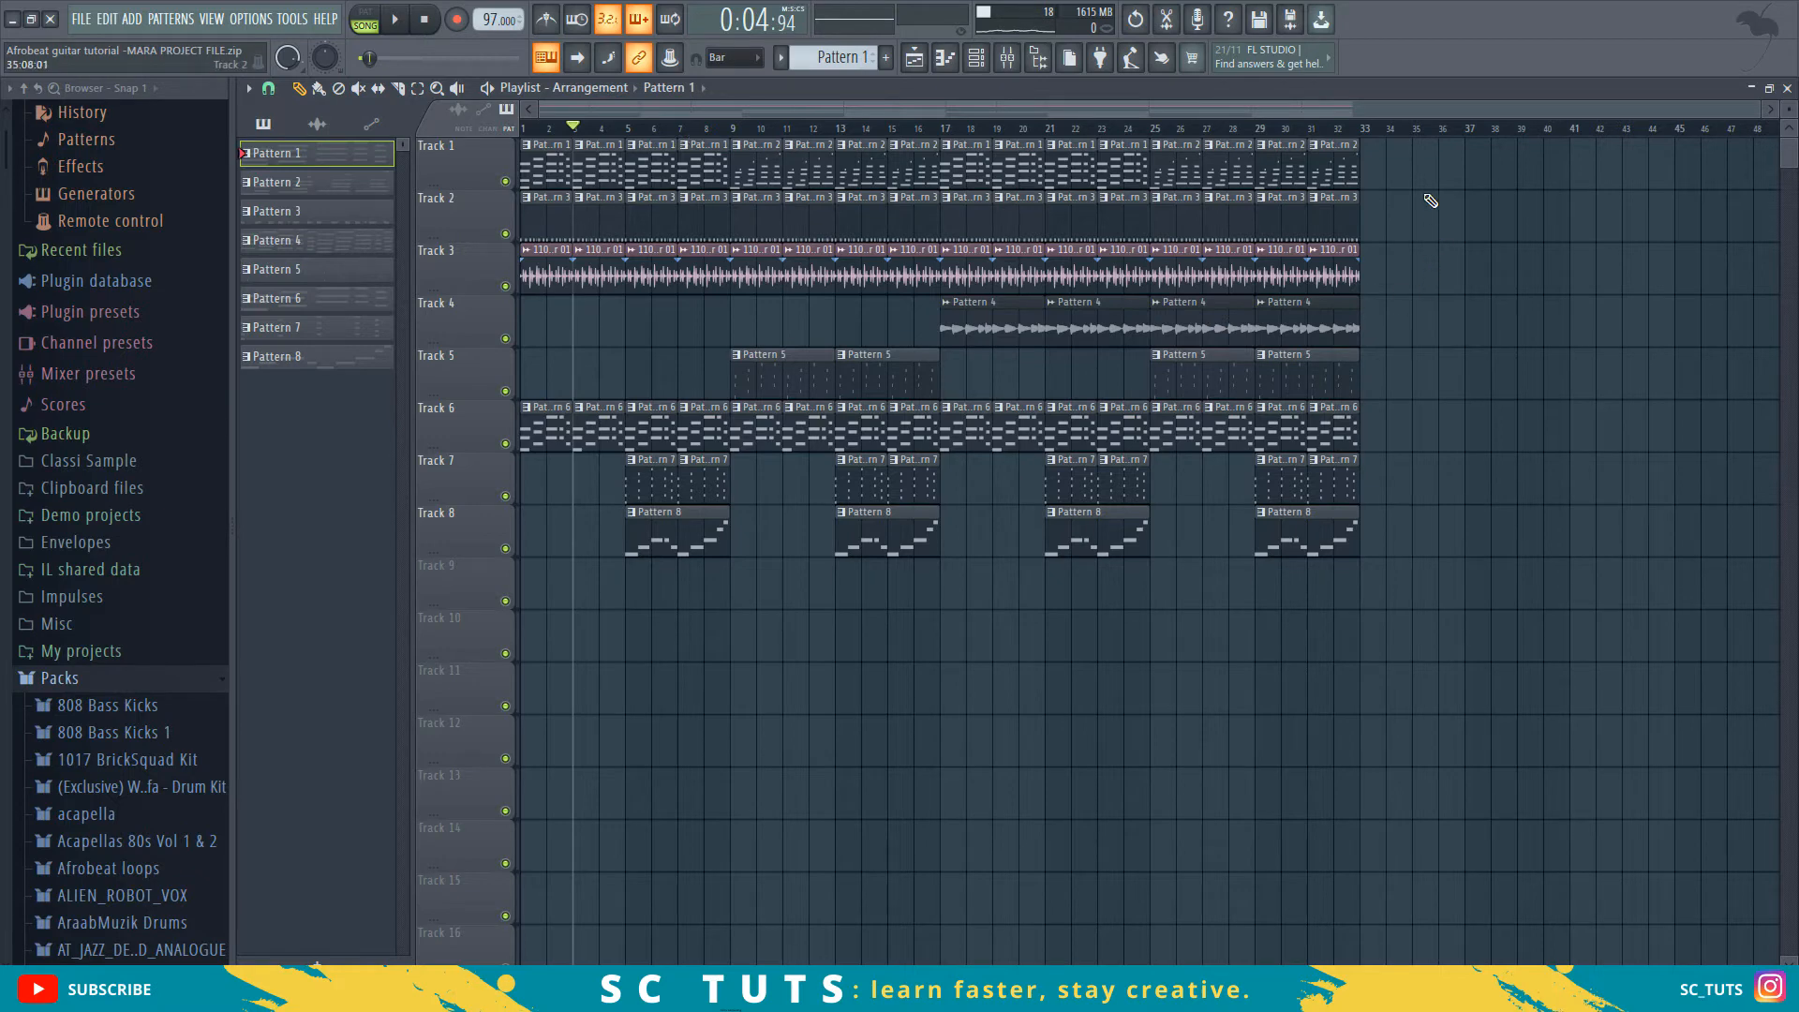
# - Select all clips on Tracks 1 to 8 and shift them together to start at bar 13
pyautogui.moveTo(1417, 140); pyautogui.dragTo(522, 661)
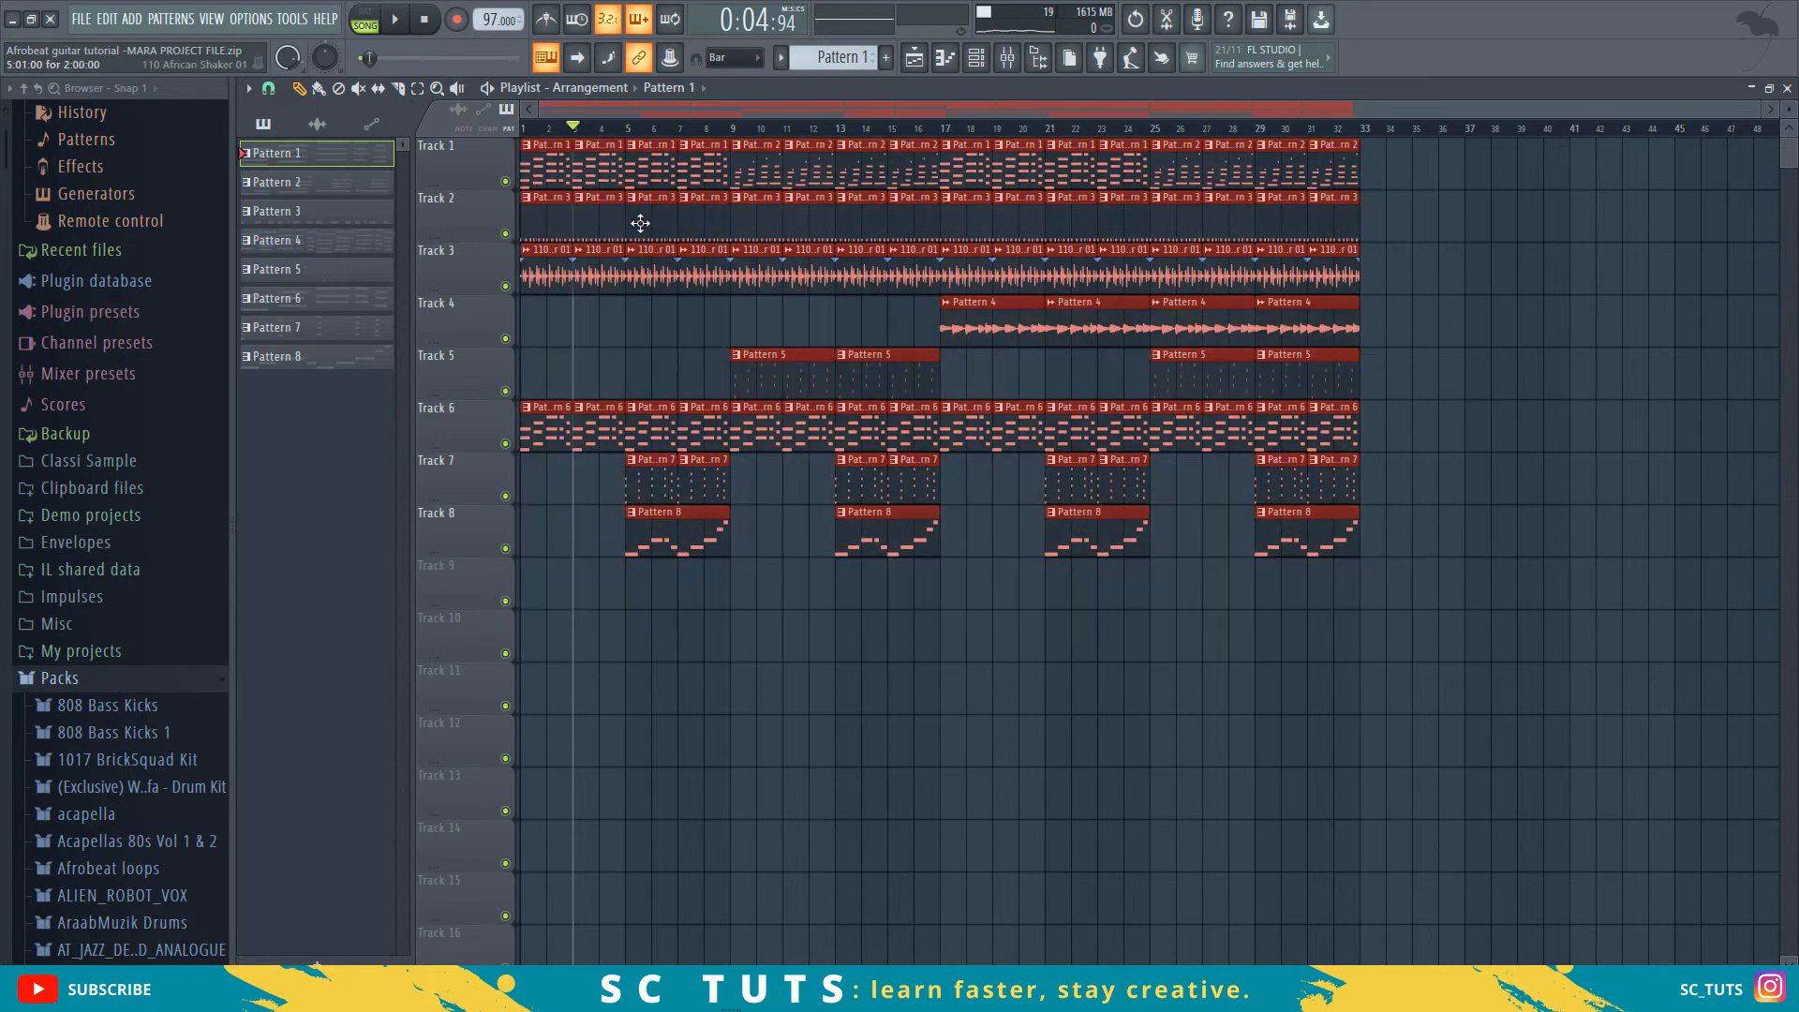
pyautogui.moveTo(557, 171); pyautogui.dragTo(865, 215)
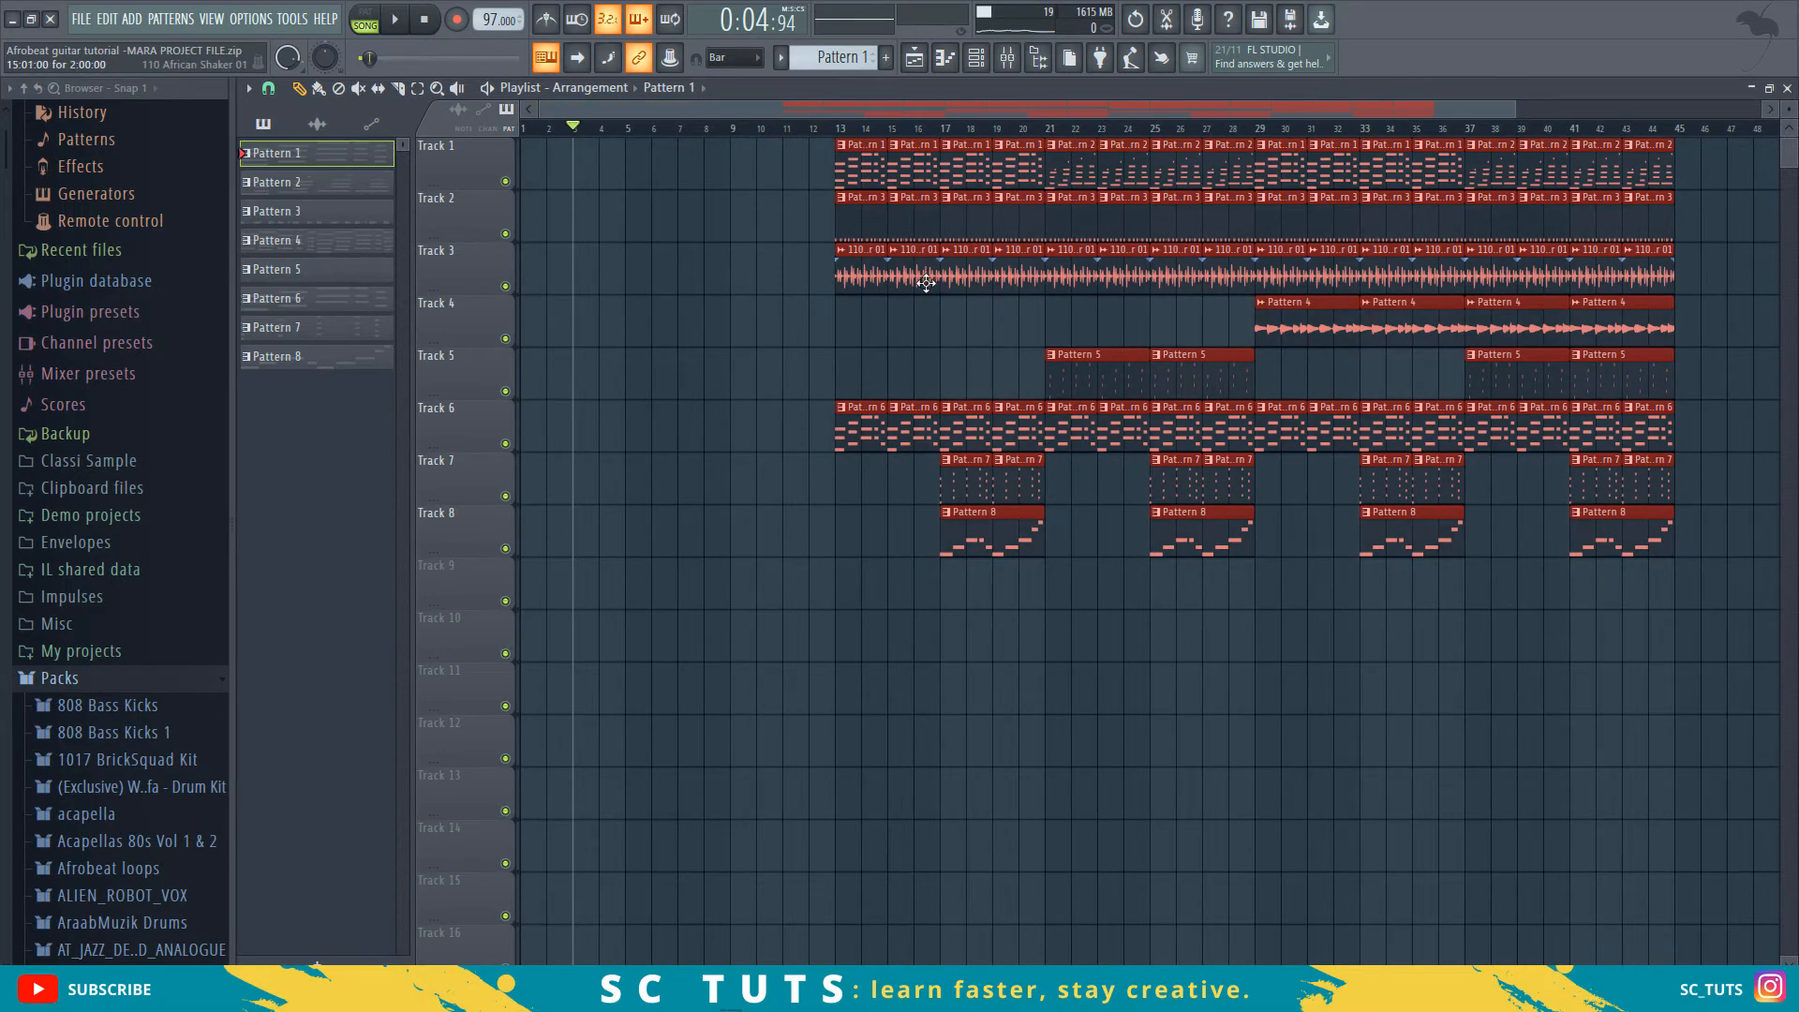
# - Shift all clips together to start at bar 9 and fill bars 1 to 8 of Track 6 with Pattern 6 clips
pyautogui.moveTo(843, 278); pyautogui.dragTo(745, 286)
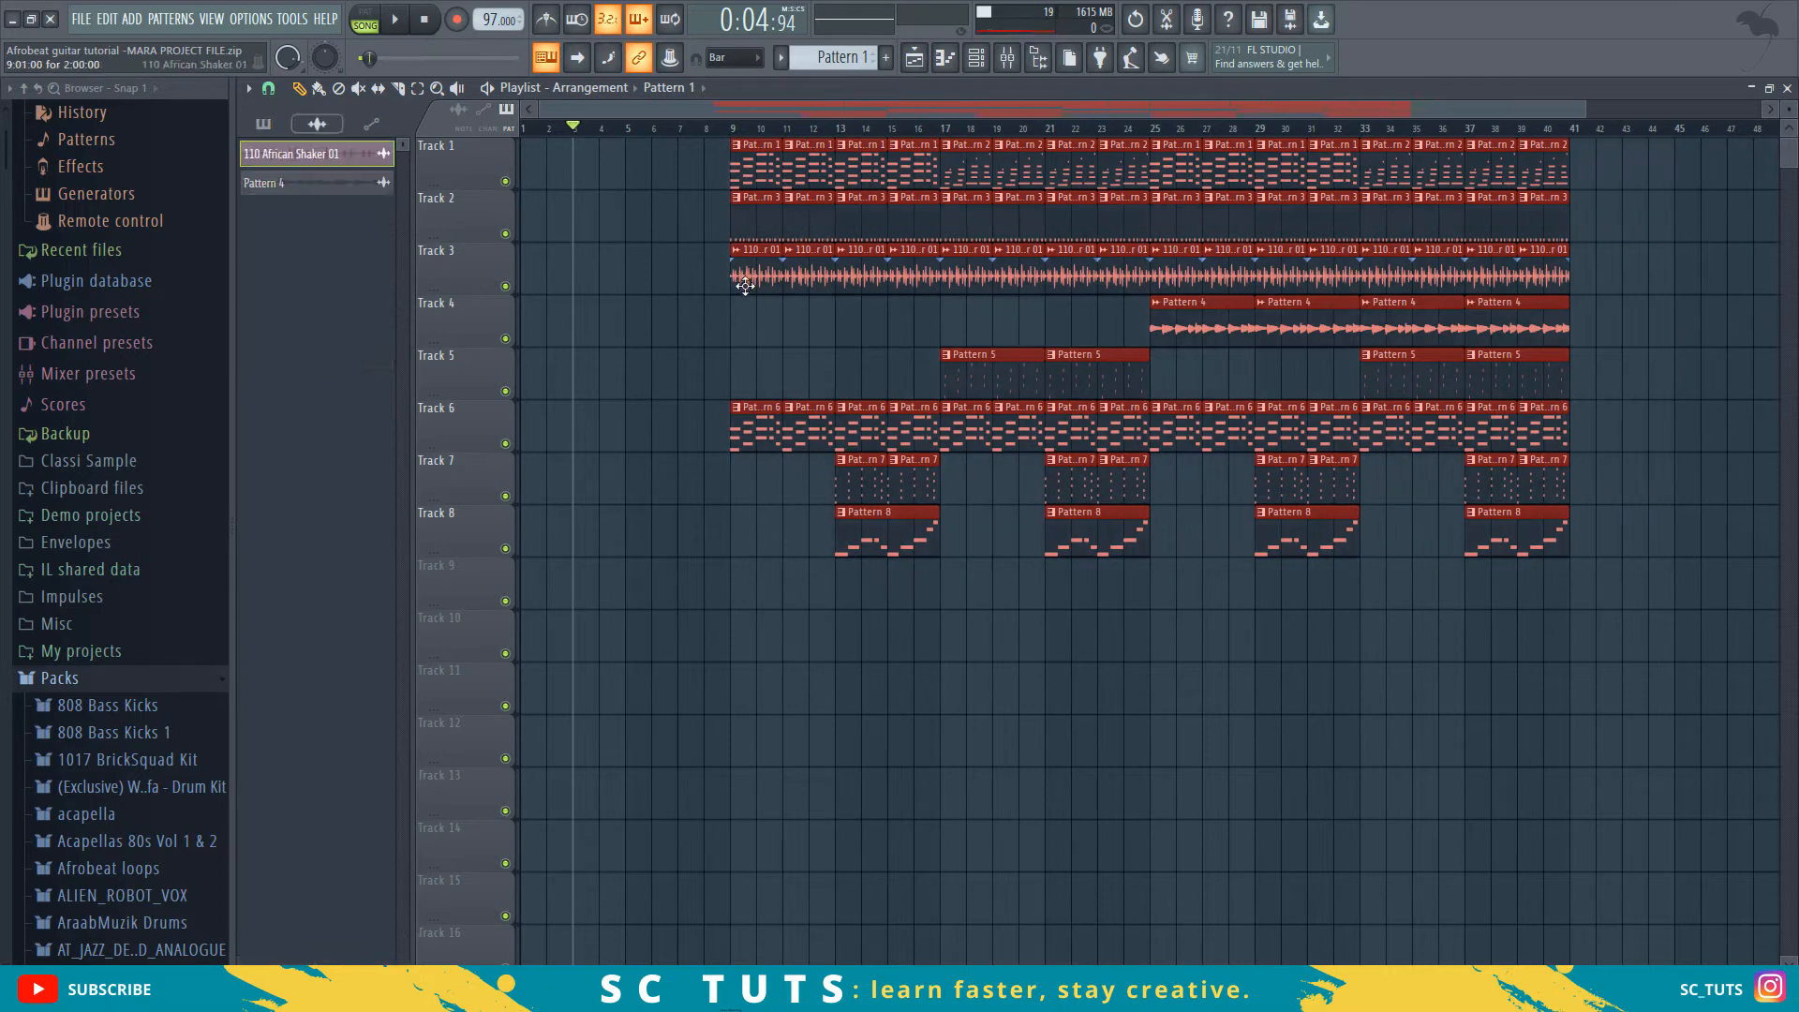
pyautogui.moveTo(810, 426); pyautogui.dragTo(233, 345)
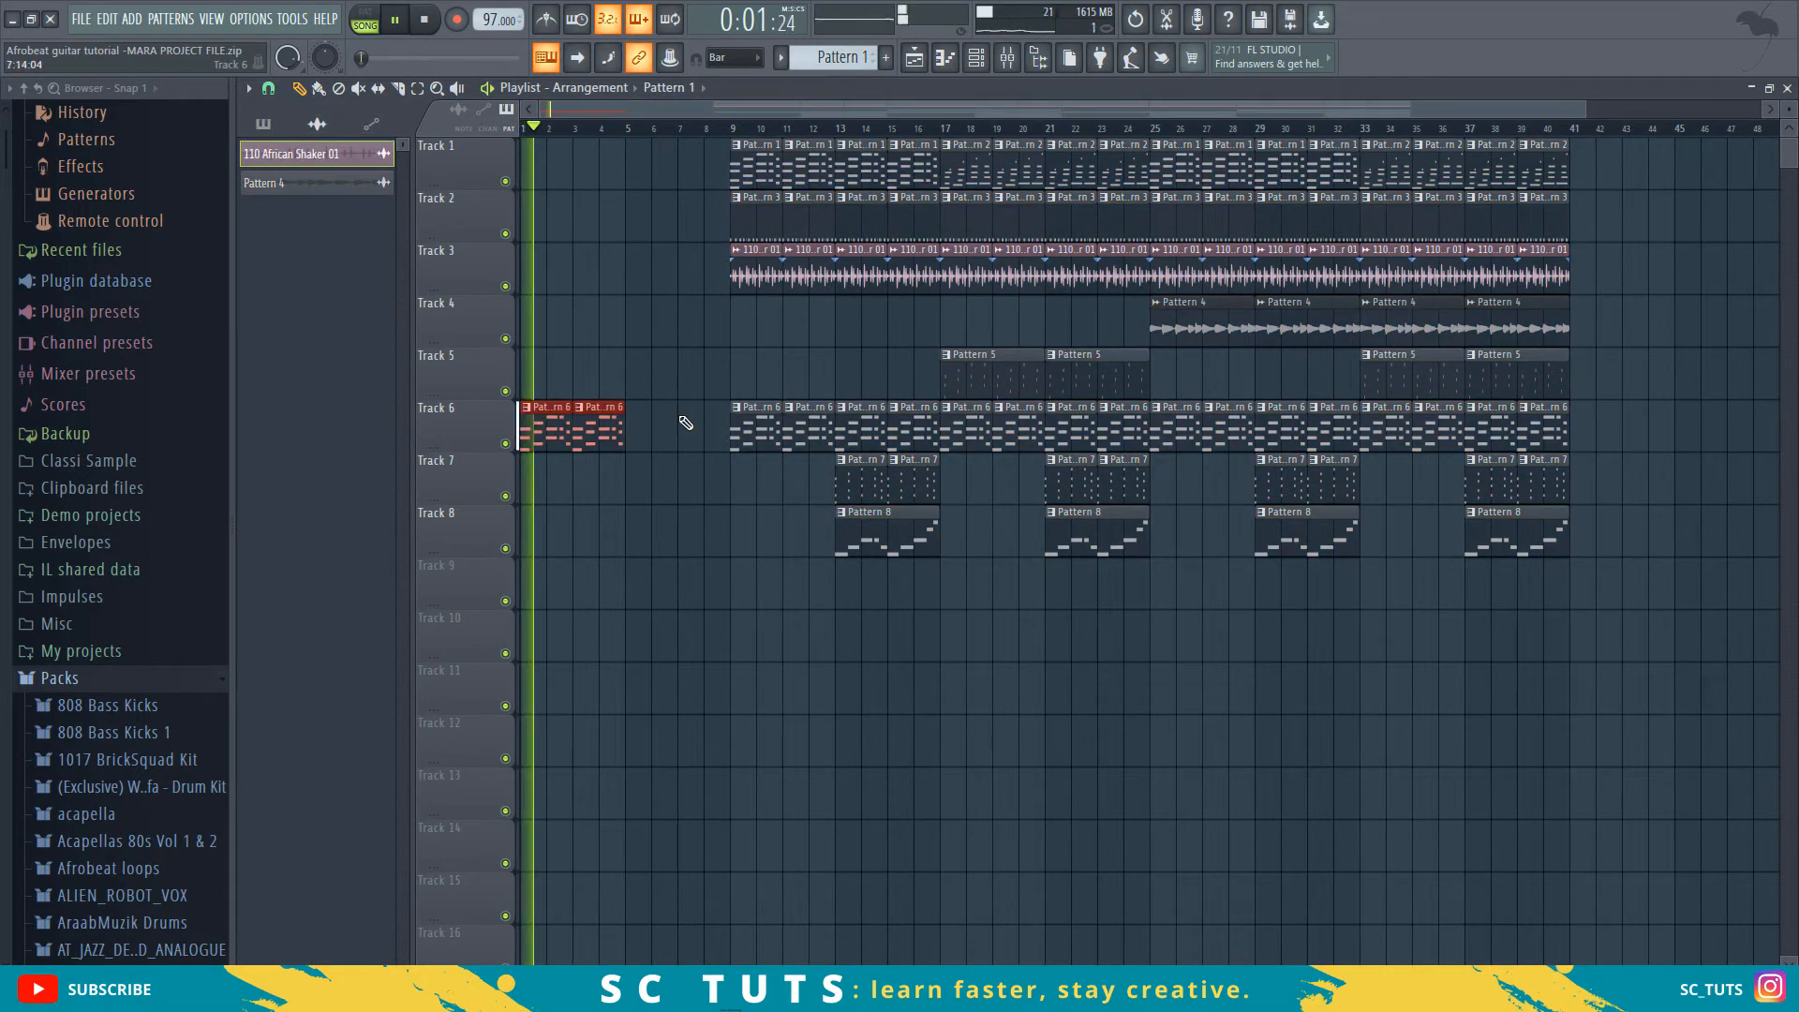
pyautogui.hotkey('ctrl', 'b')
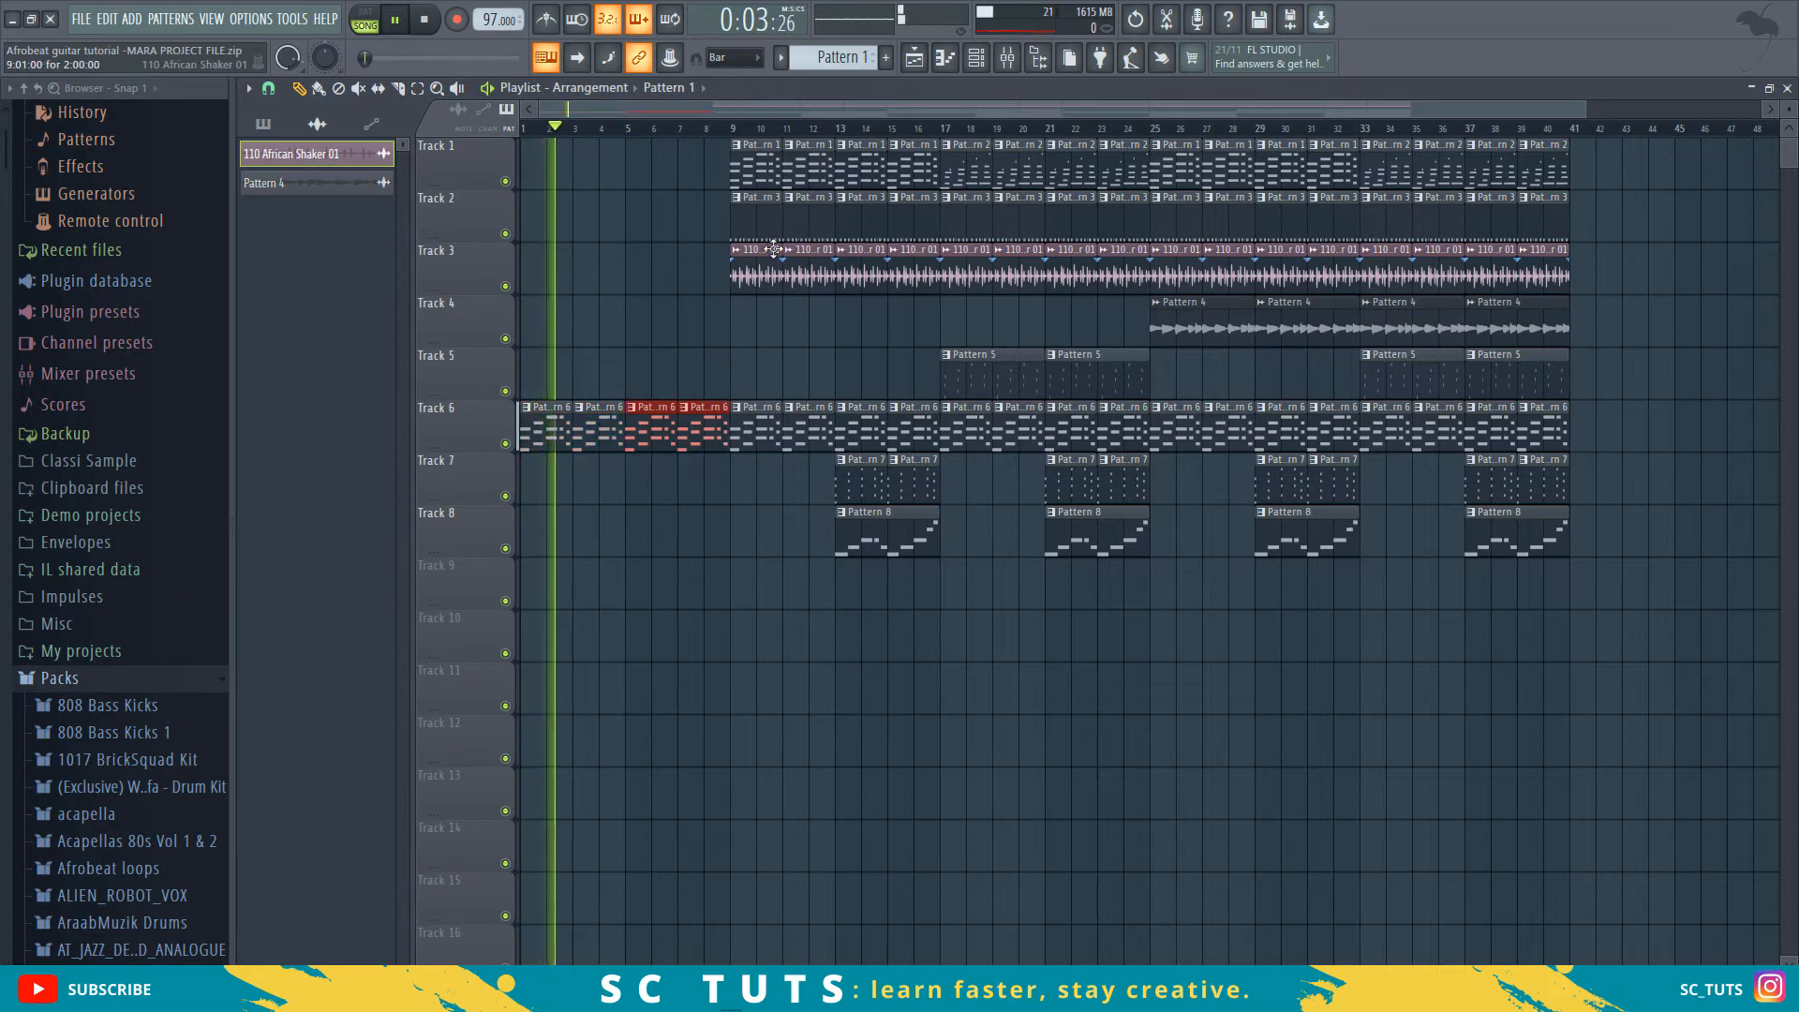
# - Fill bars 1 to 8 of Track 3 with copies of the 110 African Shaker 01 clips
pyautogui.moveTo(829, 255); pyautogui.dragTo(374, 249)
pyautogui.press('space')
pyautogui.press('space')
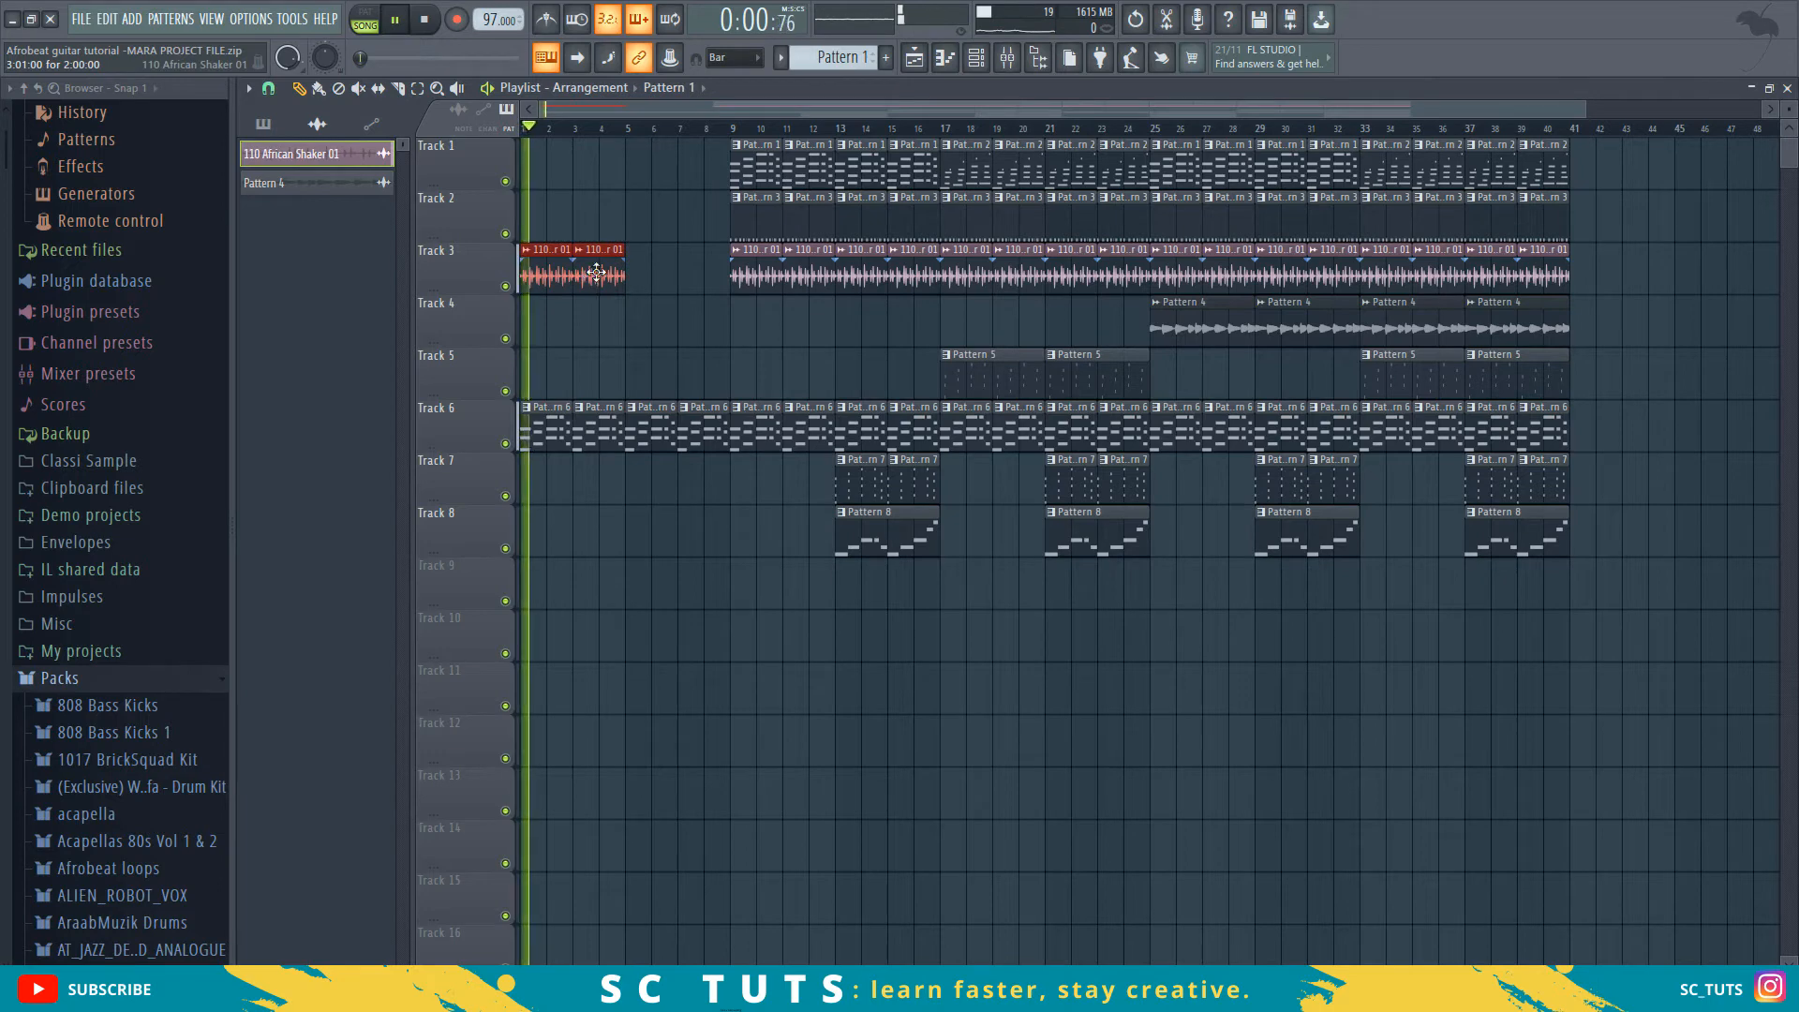
pyautogui.hotkey('ctrl', 'b')
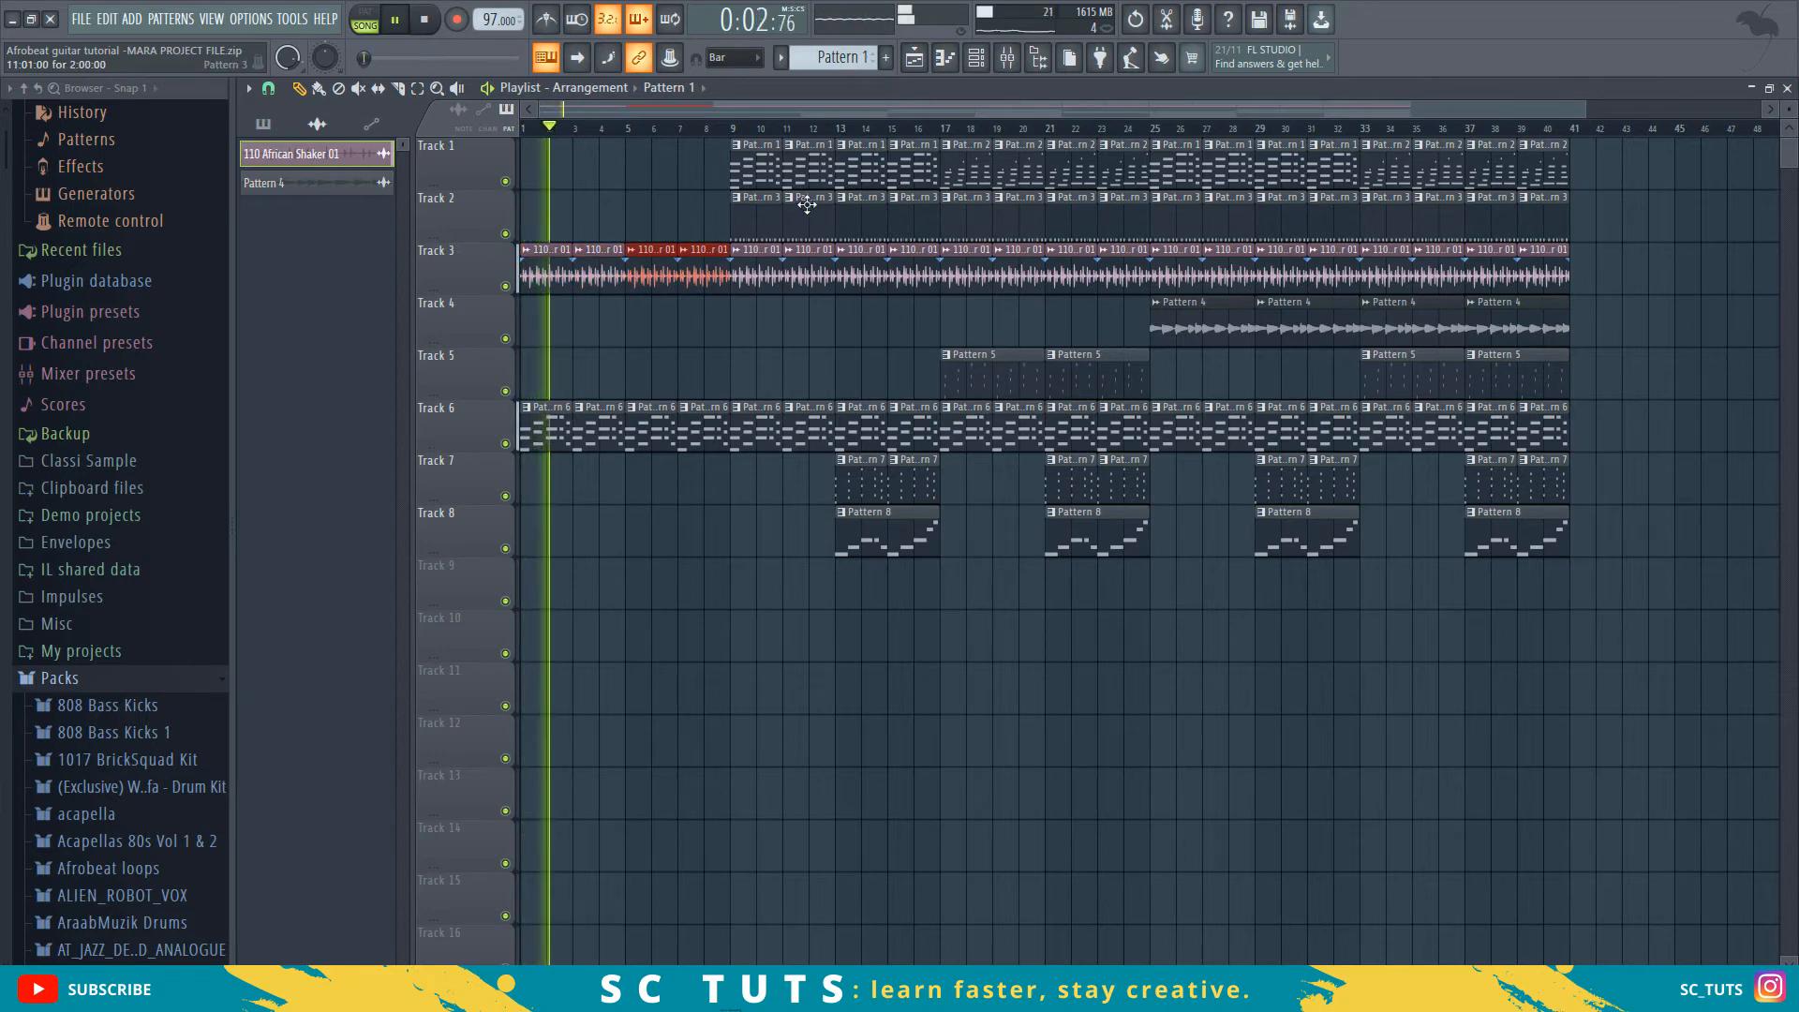
# - Fill bars 1 to 8 of Track 1 with copies of the Pattern 1 clip
pyautogui.press('space')
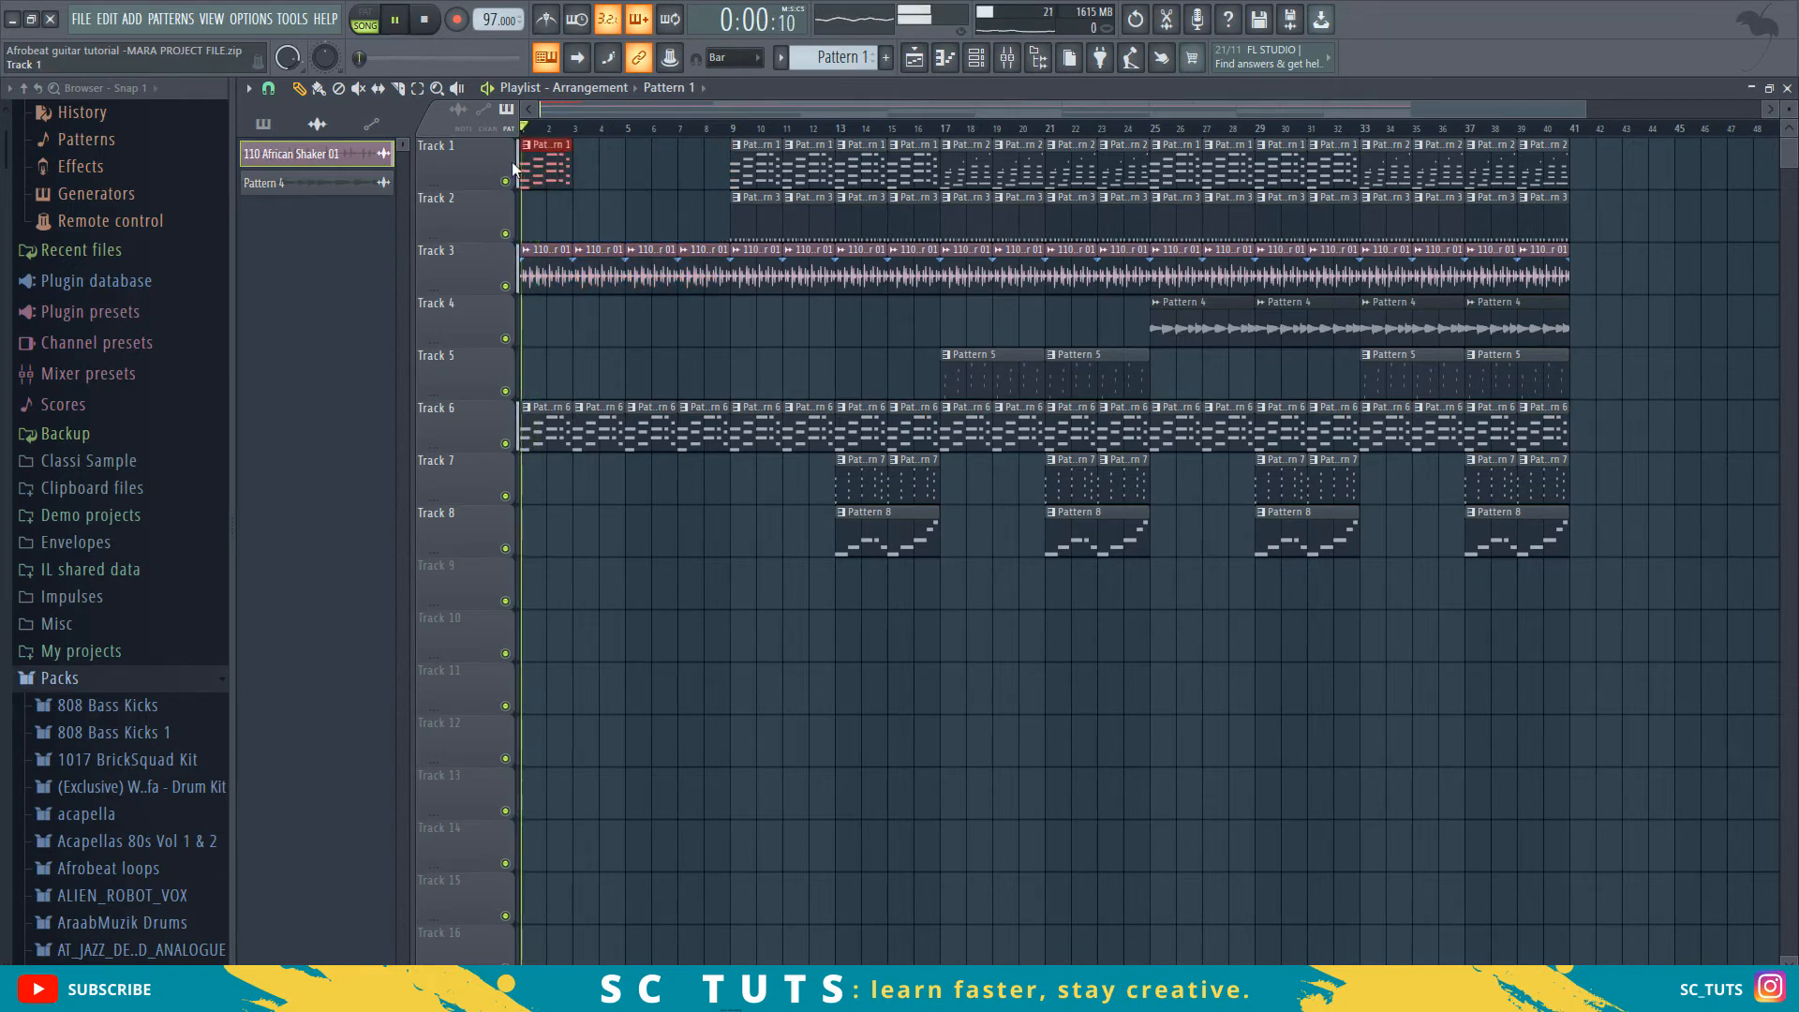
pyautogui.hotkey('ctrl', 'b')
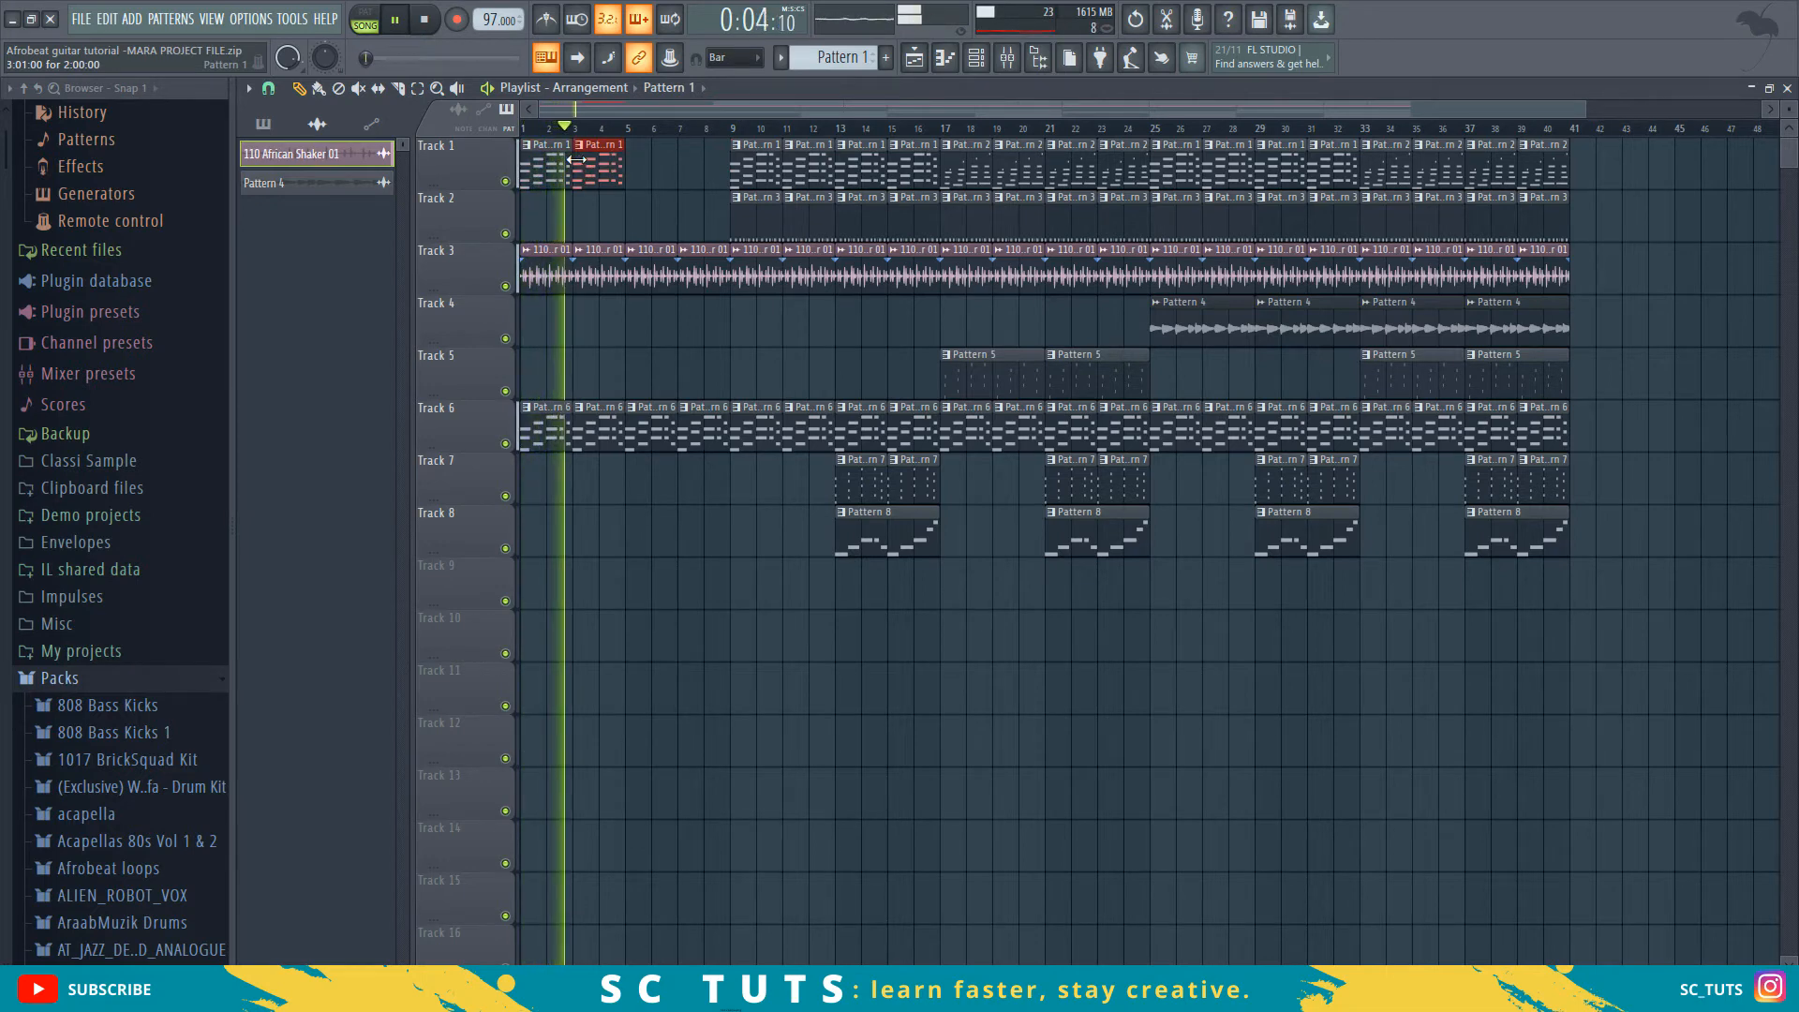
pyautogui.hotkey('ctrl', 'b')
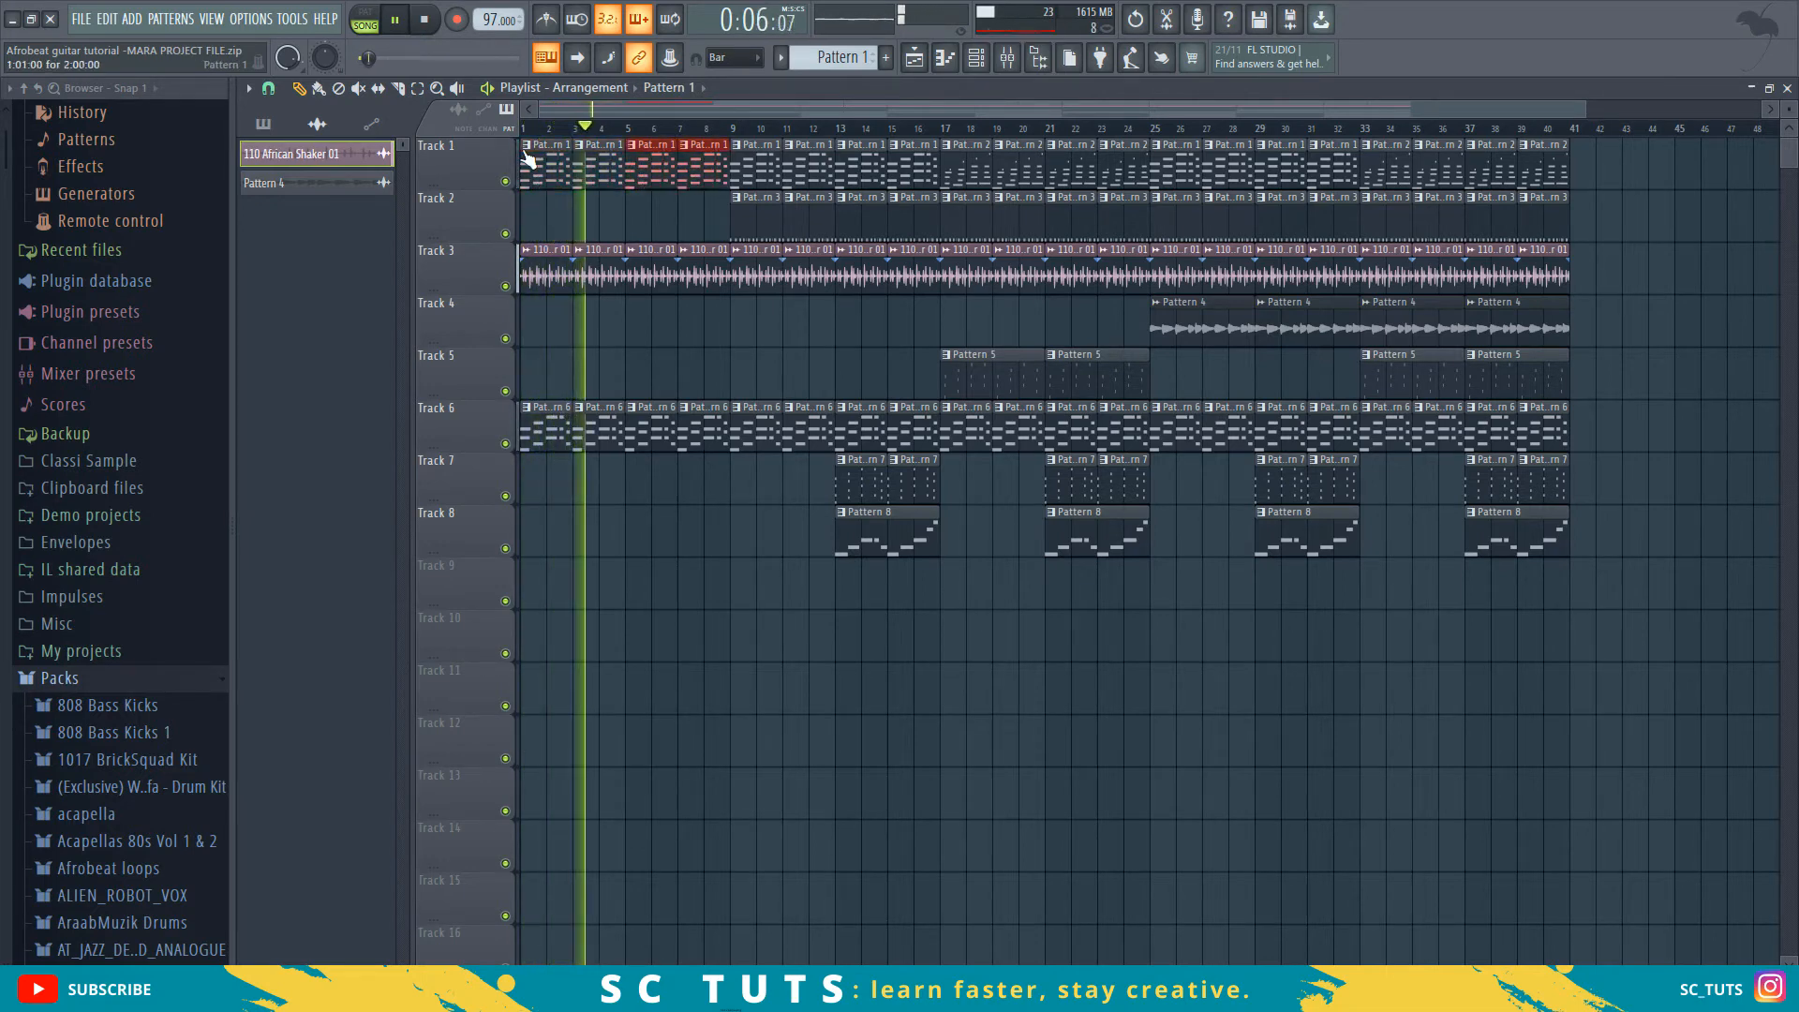
pyautogui.press('space')
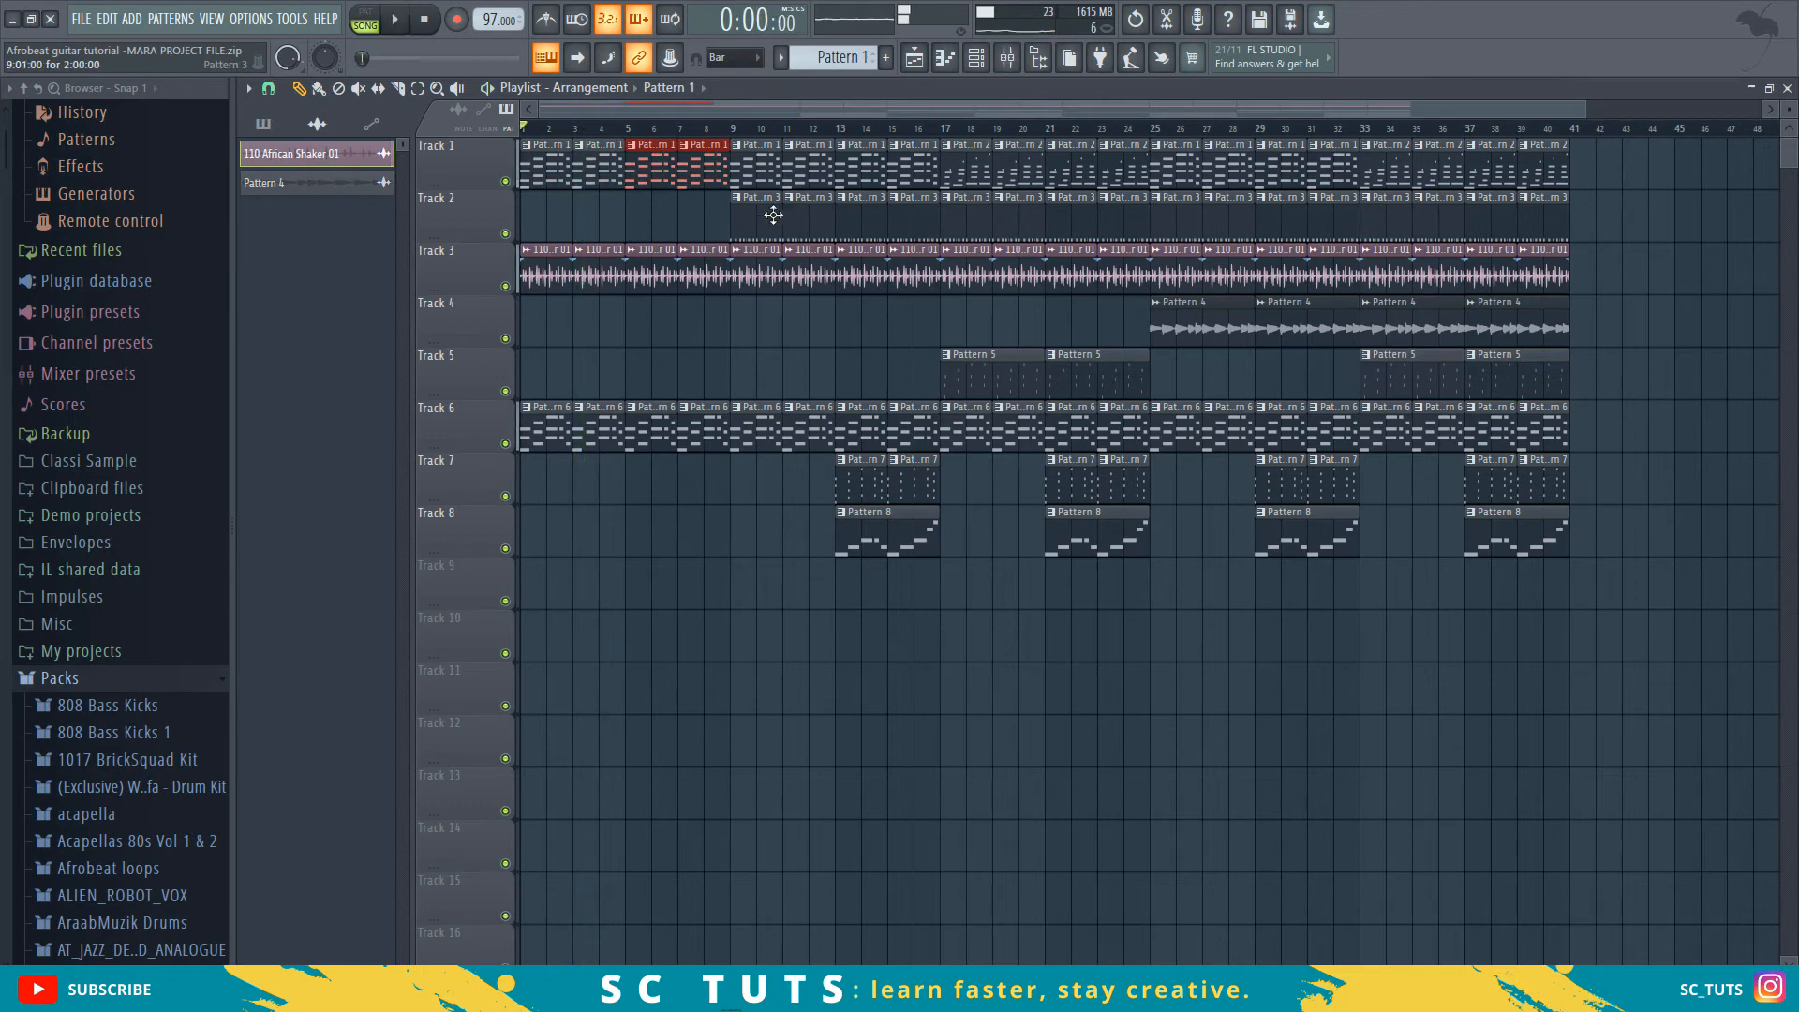
# - Insert an empty track between Tracks 1 and 2 and place a Pattern 3 clip on it at bar 5
pyautogui.rightClick(472, 198)
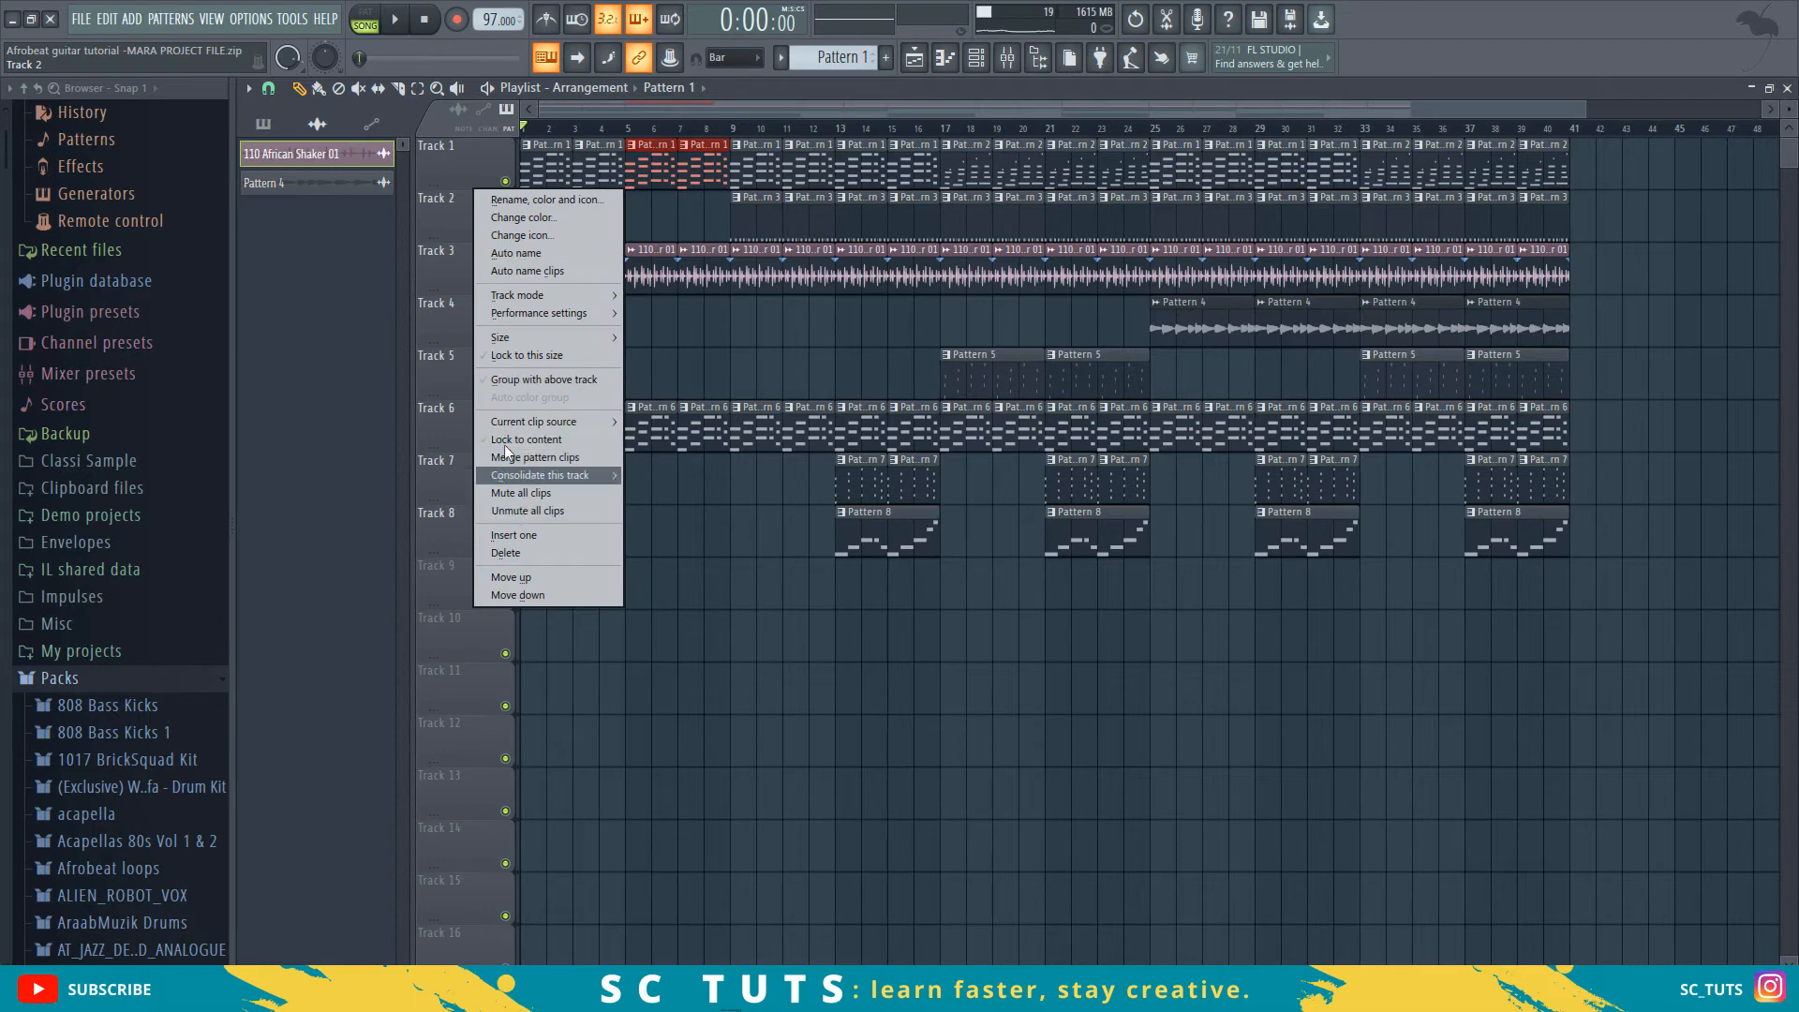
pyautogui.click(538, 535)
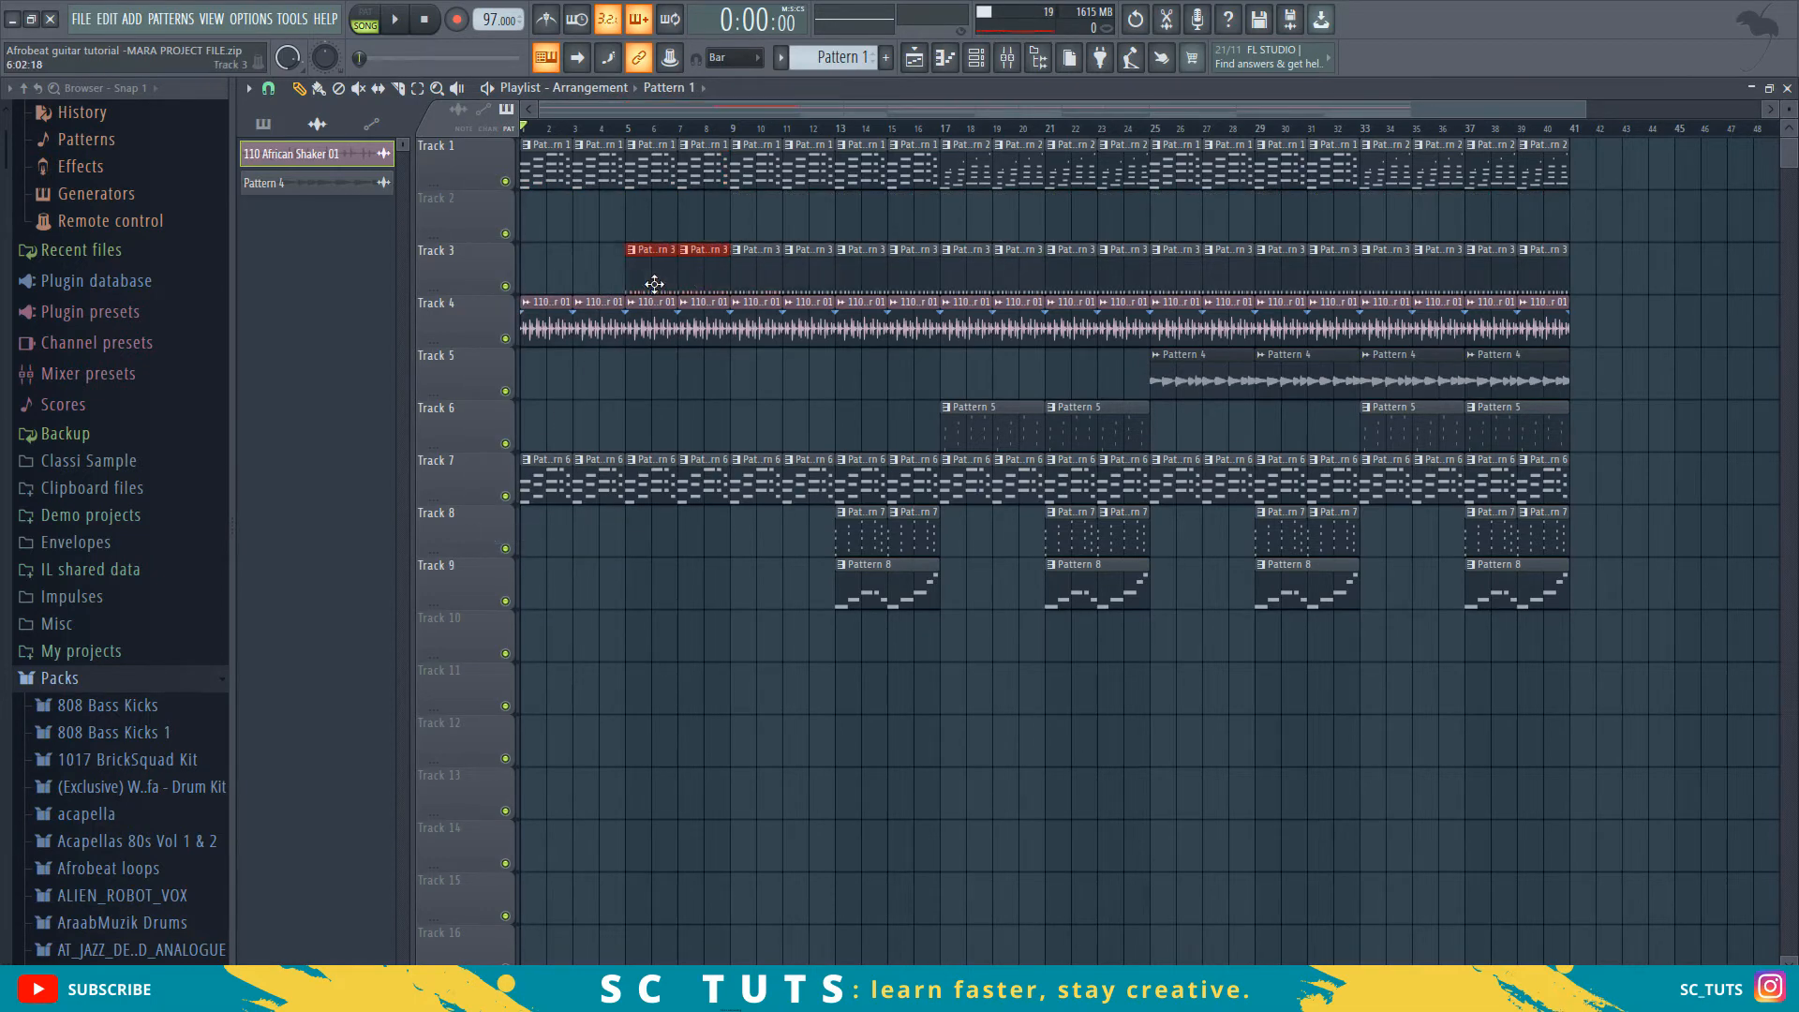
pyautogui.moveTo(650, 245); pyautogui.dragTo(656, 224)
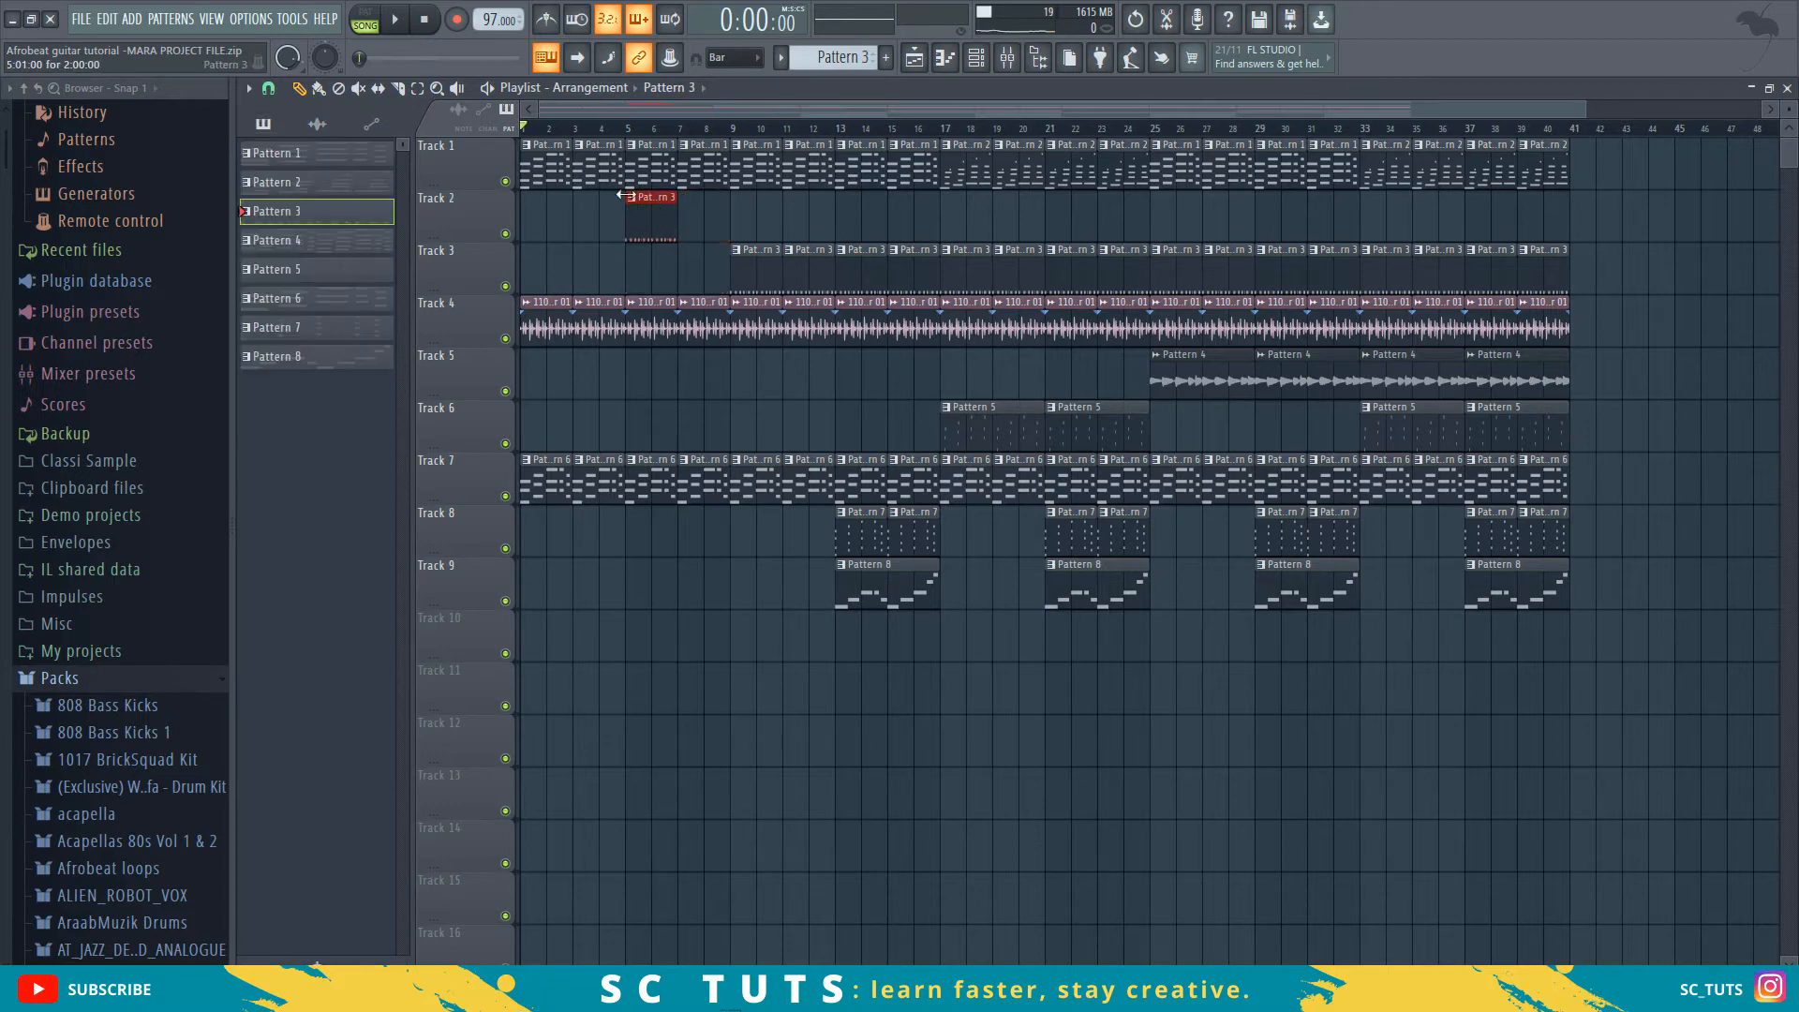
# - Make the Pattern 3 clip on Track 2 unique and repeat the new pattern's clip at bar 7
pyautogui.rightClick(634, 216)
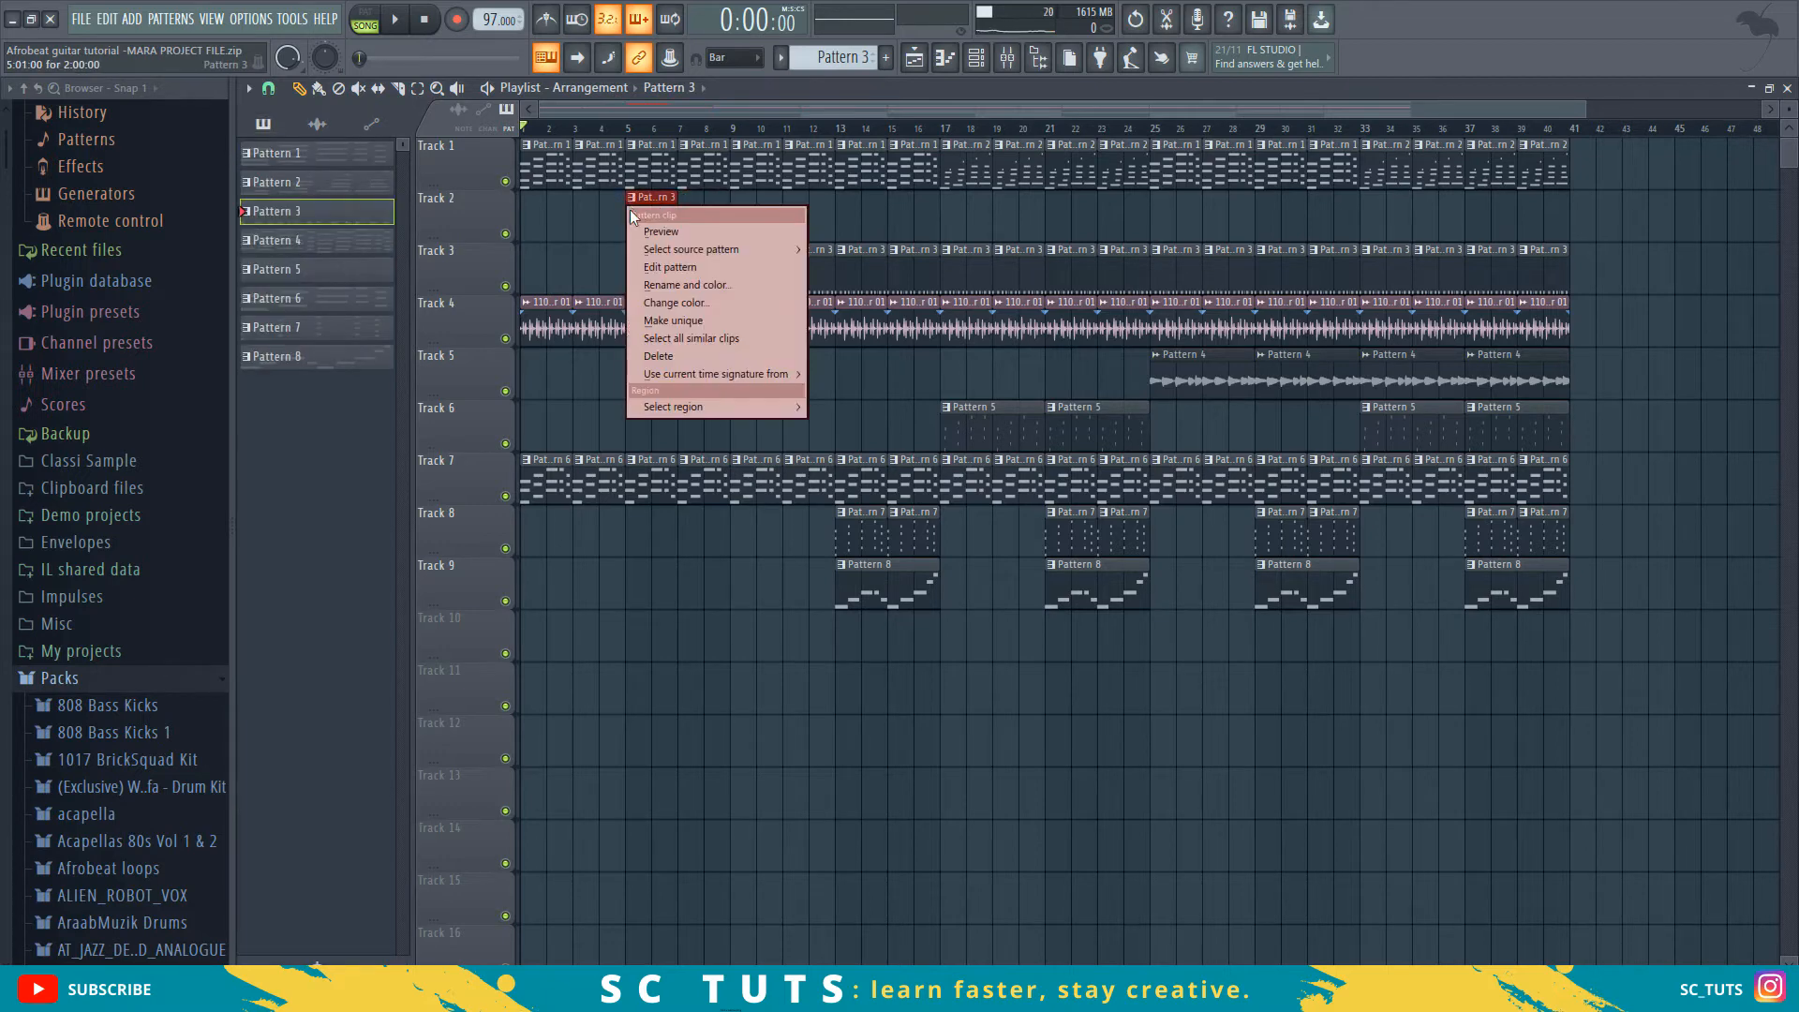
pyautogui.click(675, 322)
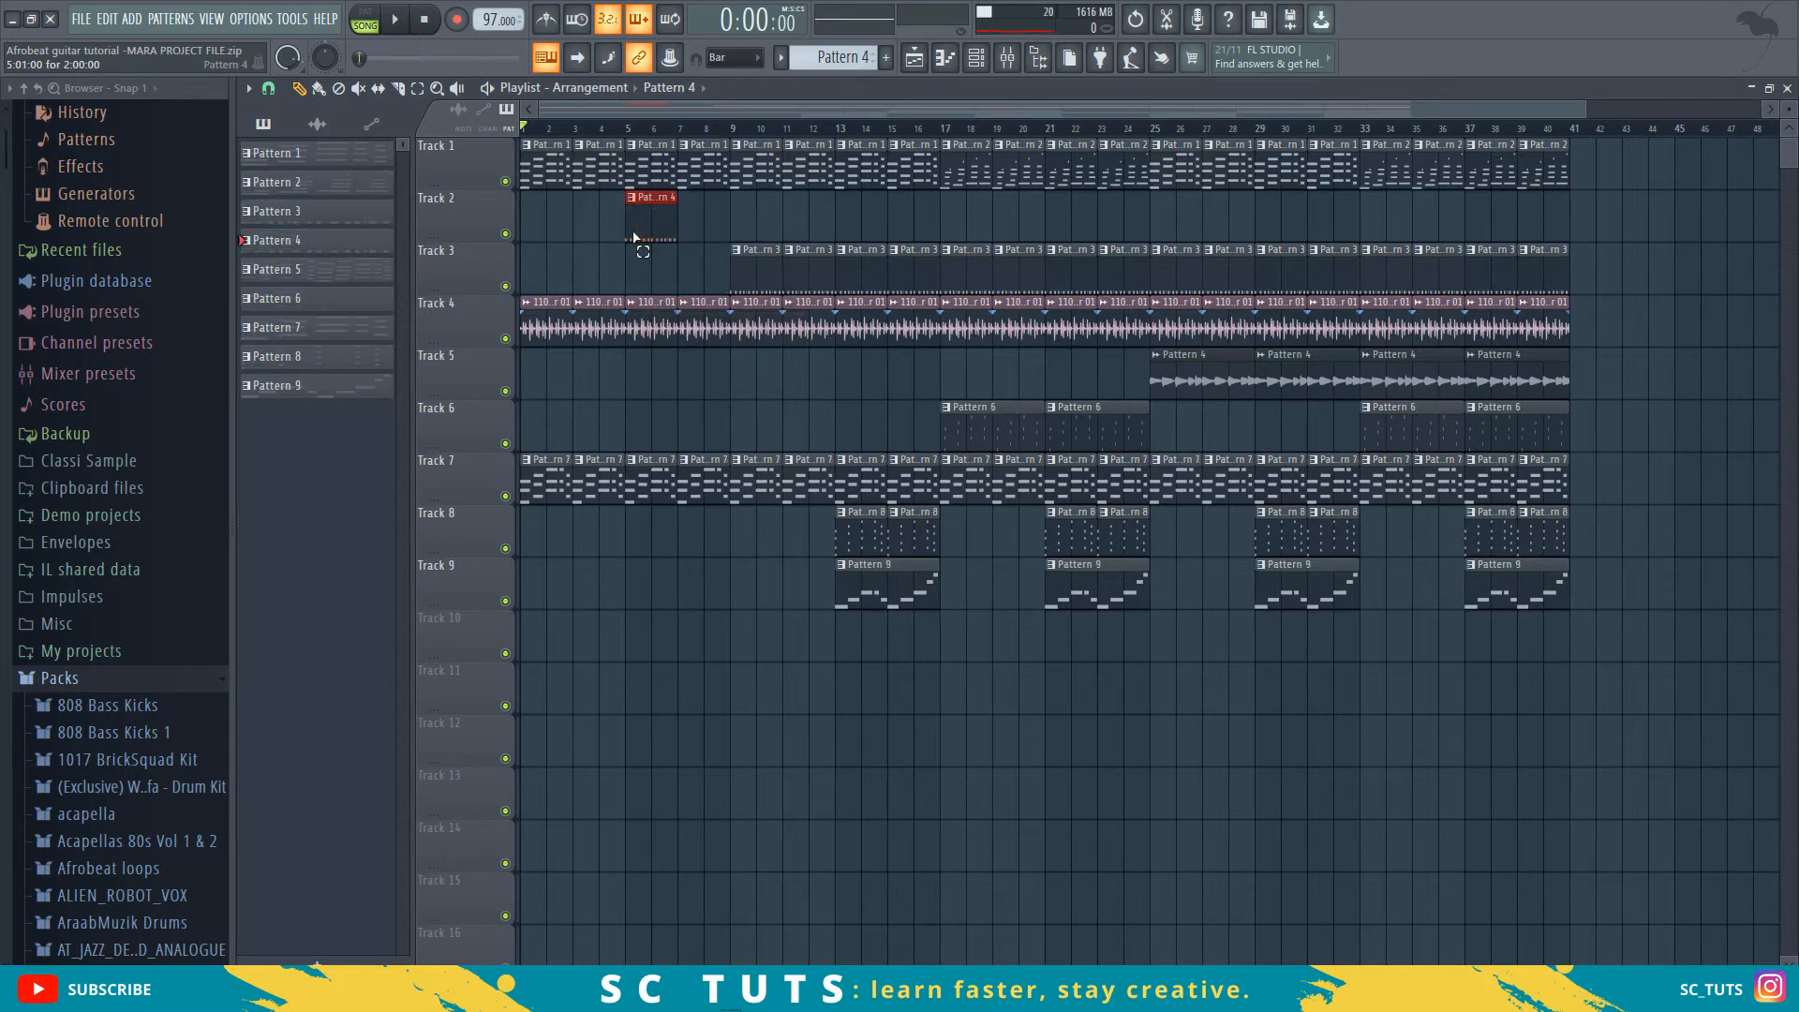
# - Clear all VT_BD steps from Pattern 4 in the channel rack and return to the playlist
pyautogui.click(975, 59)
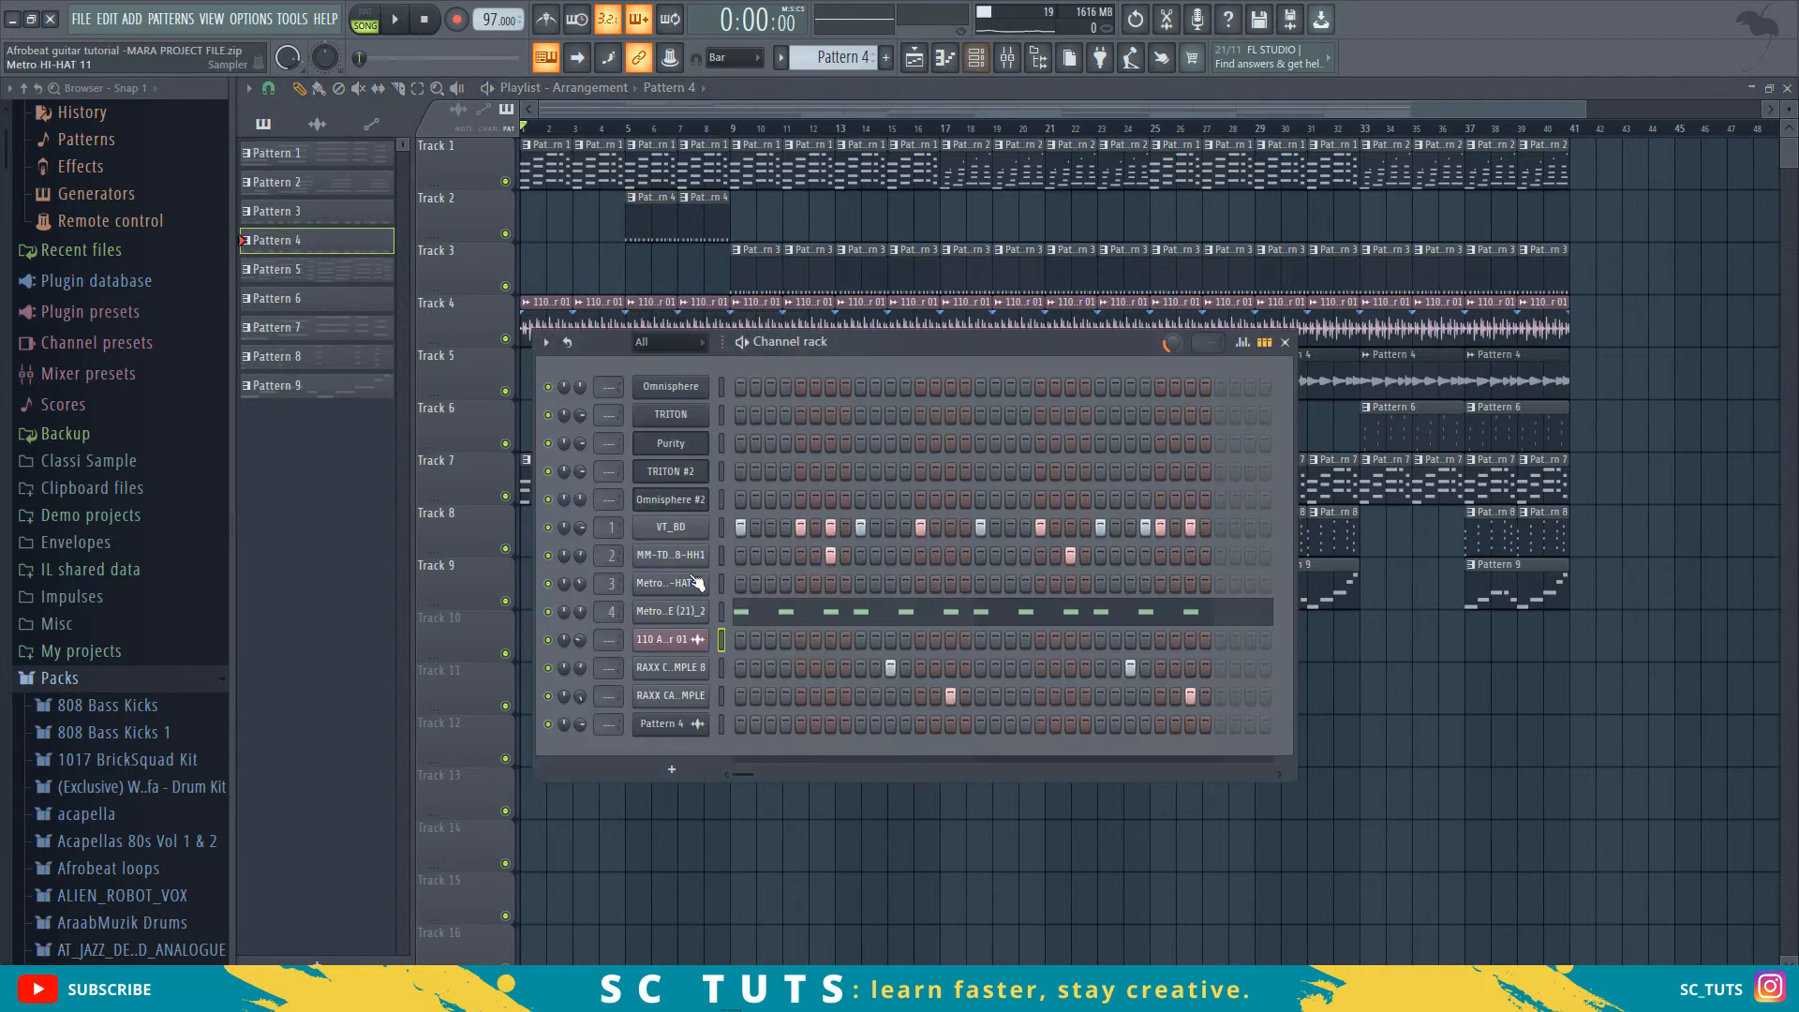
pyautogui.rightClick(695, 534)
pyautogui.click(905, 529)
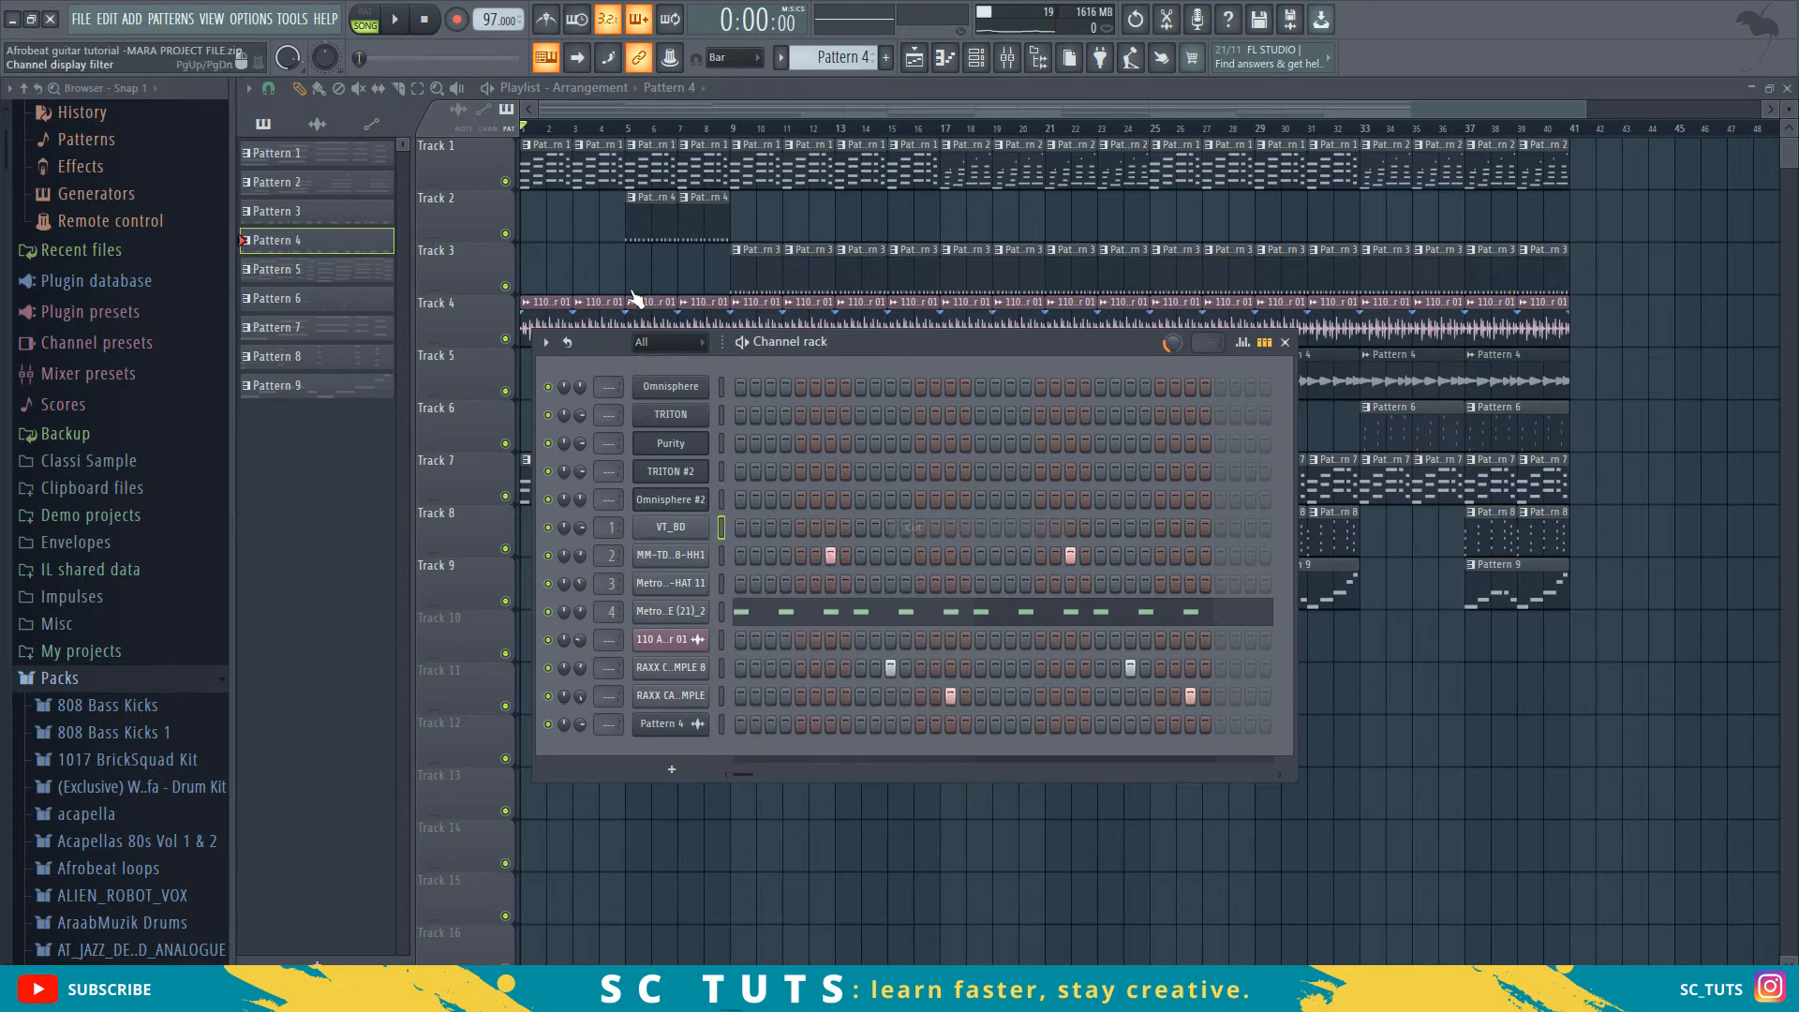
pyautogui.click(624, 105)
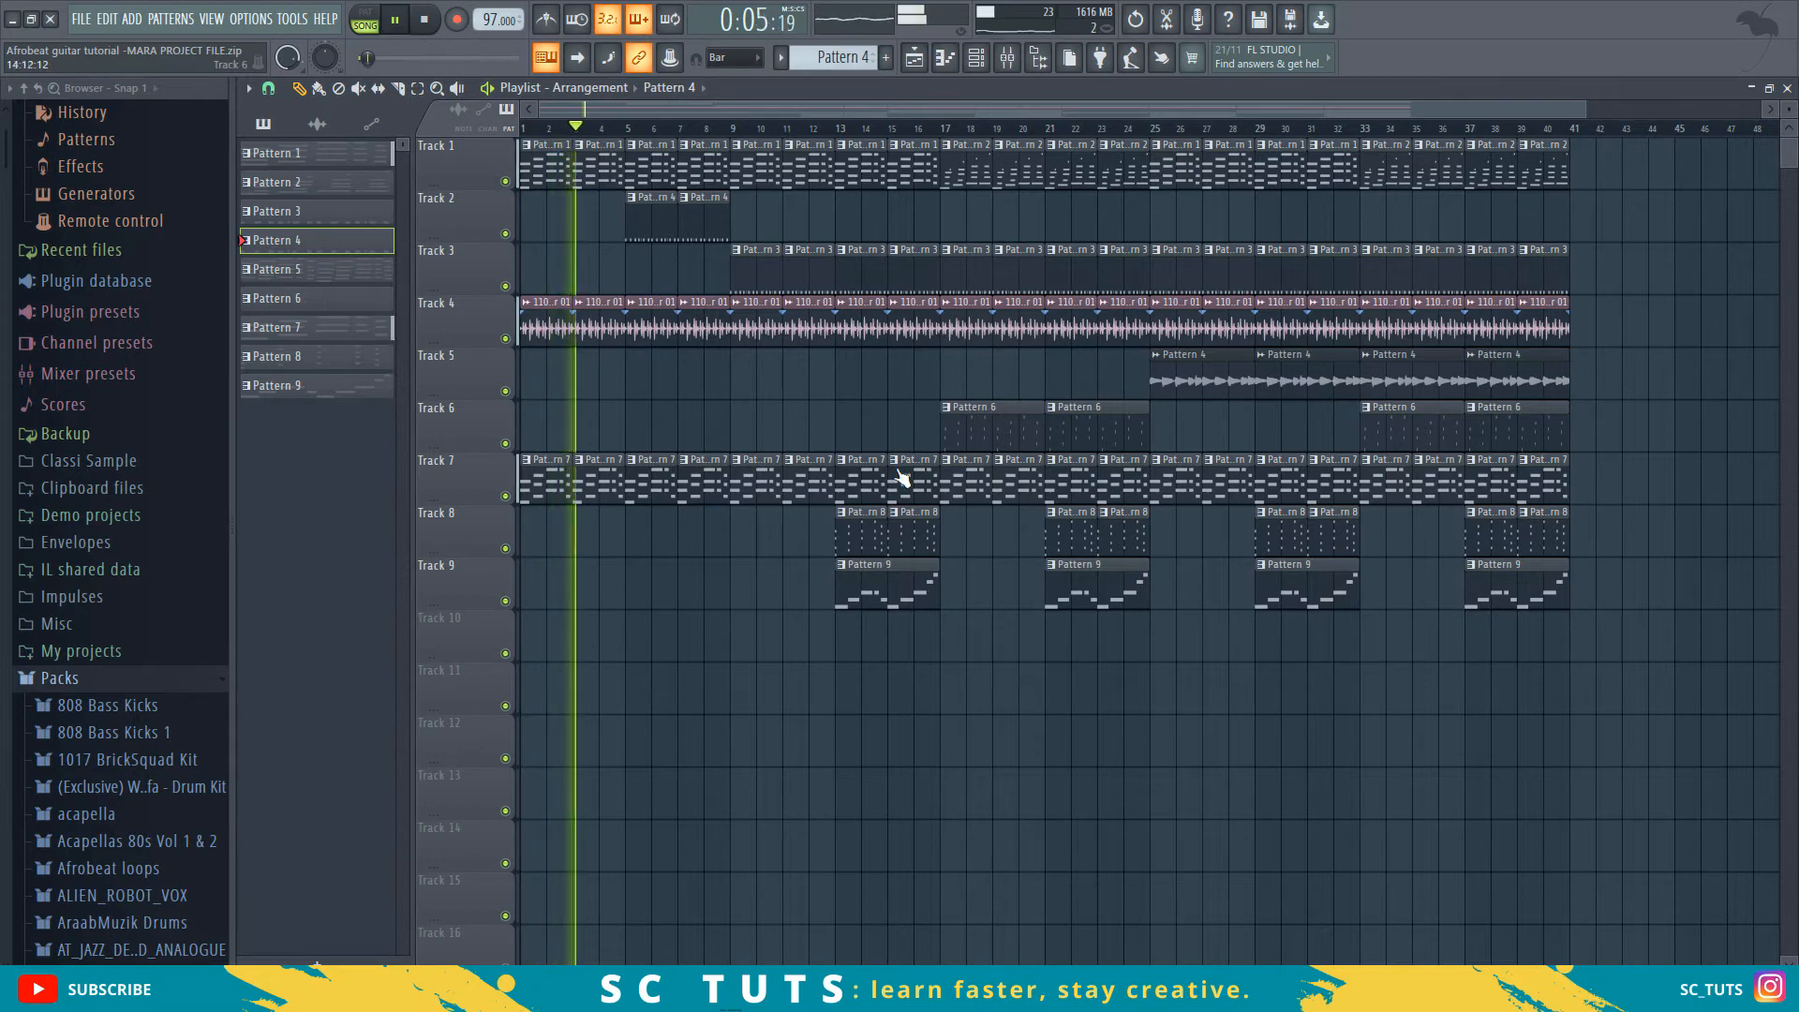
# - Copy the Pattern 9 clip and the two Pattern 8 clips to bar 5 on their tracks while playing the arrangement
pyautogui.moveTo(871, 588); pyautogui.dragTo(662, 588)
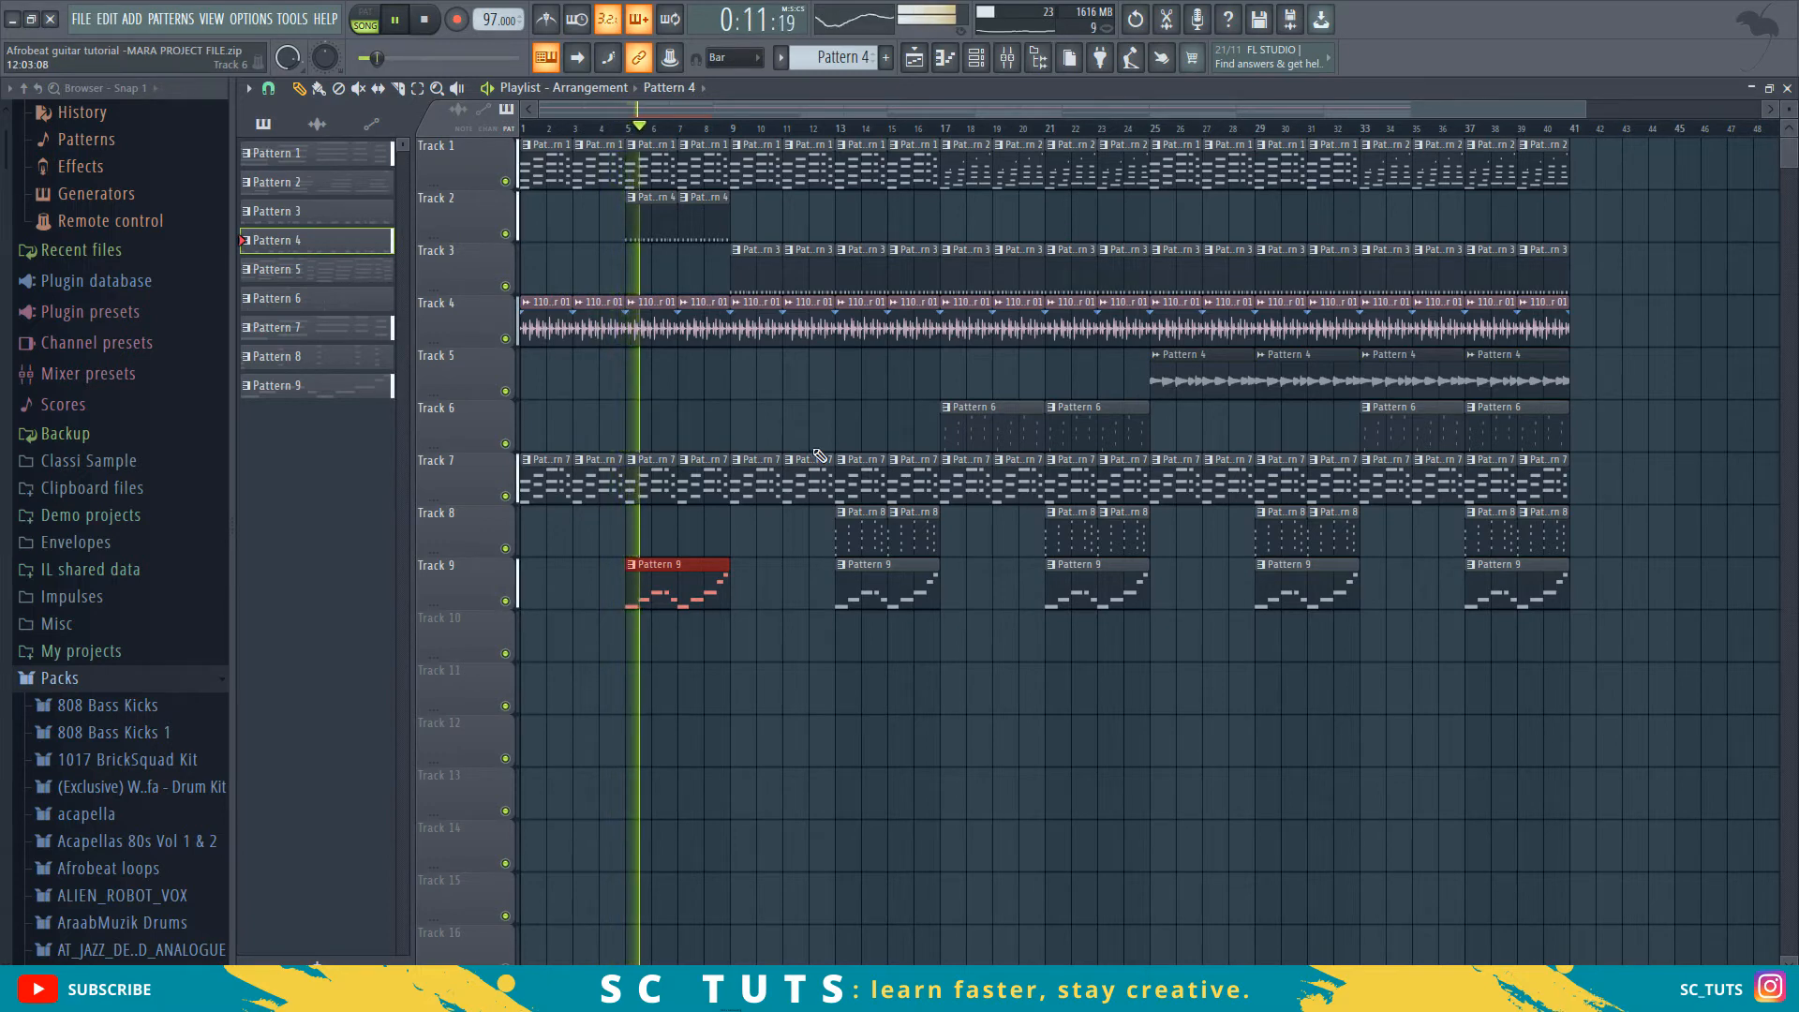
pyautogui.moveTo(950, 555); pyautogui.dragTo(656, 528)
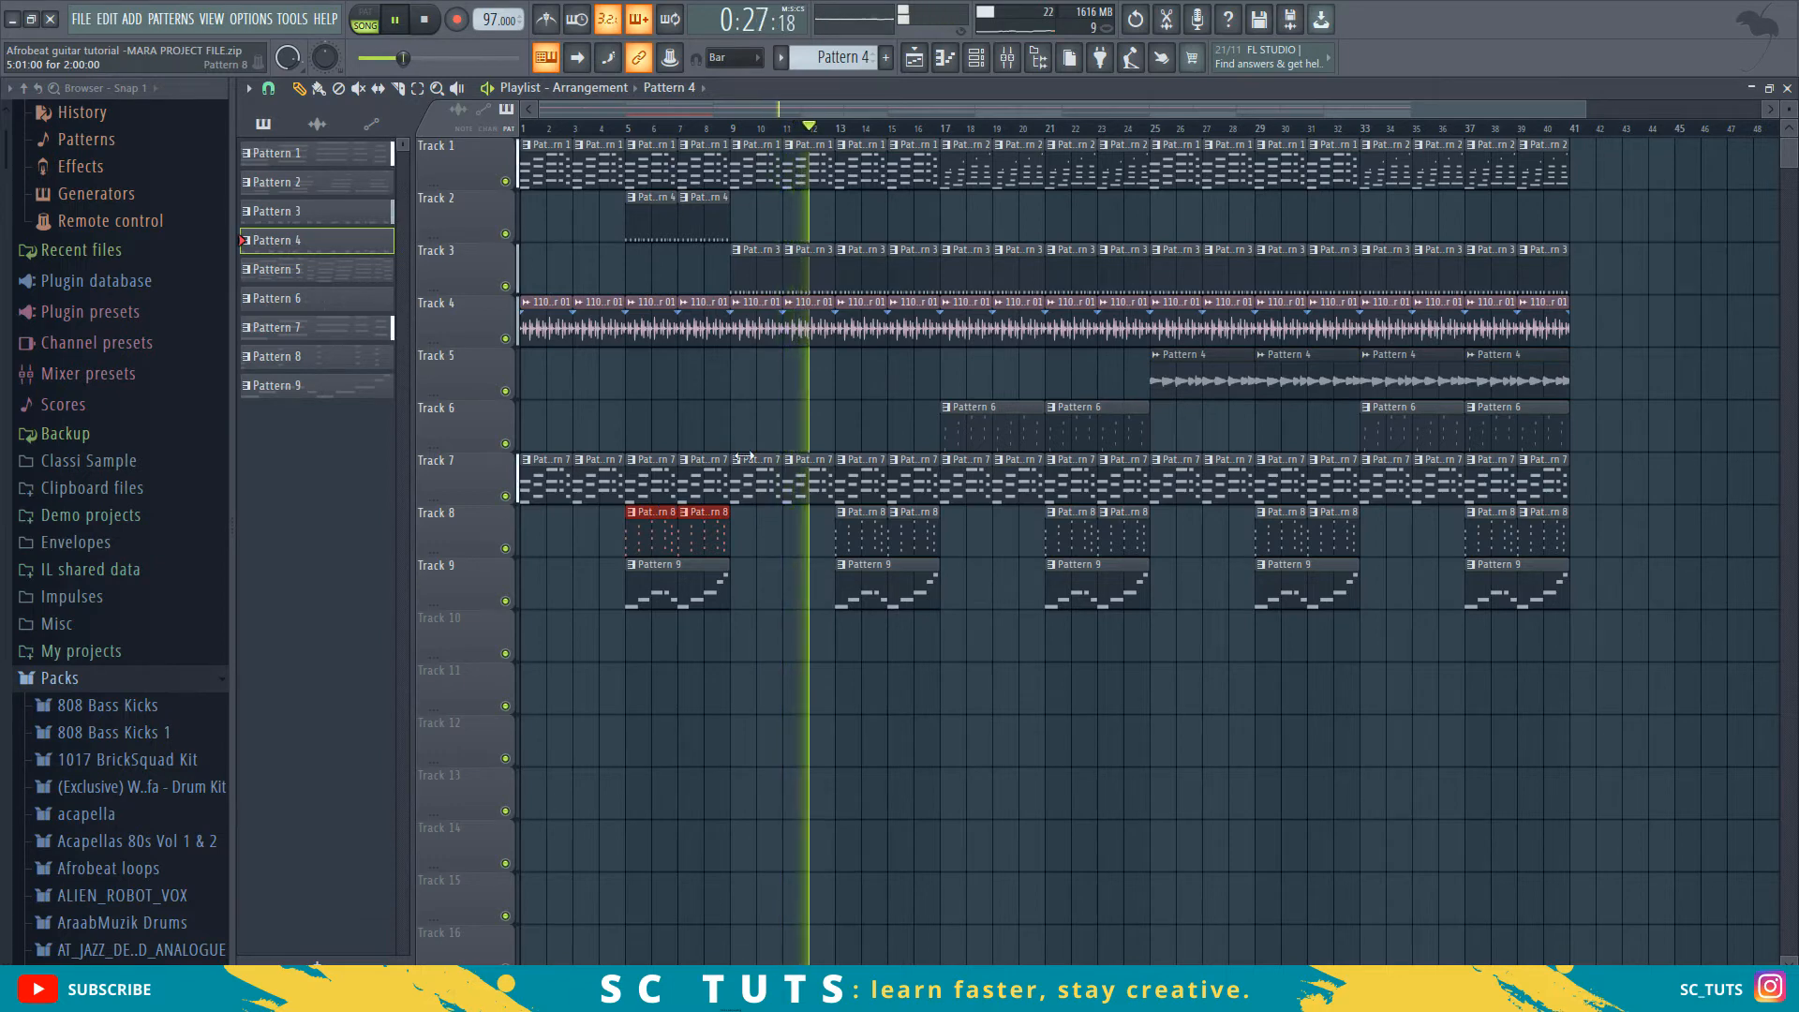
pyautogui.scroll(-1, 750, 131)
pyautogui.scroll(-1, 750, 136)
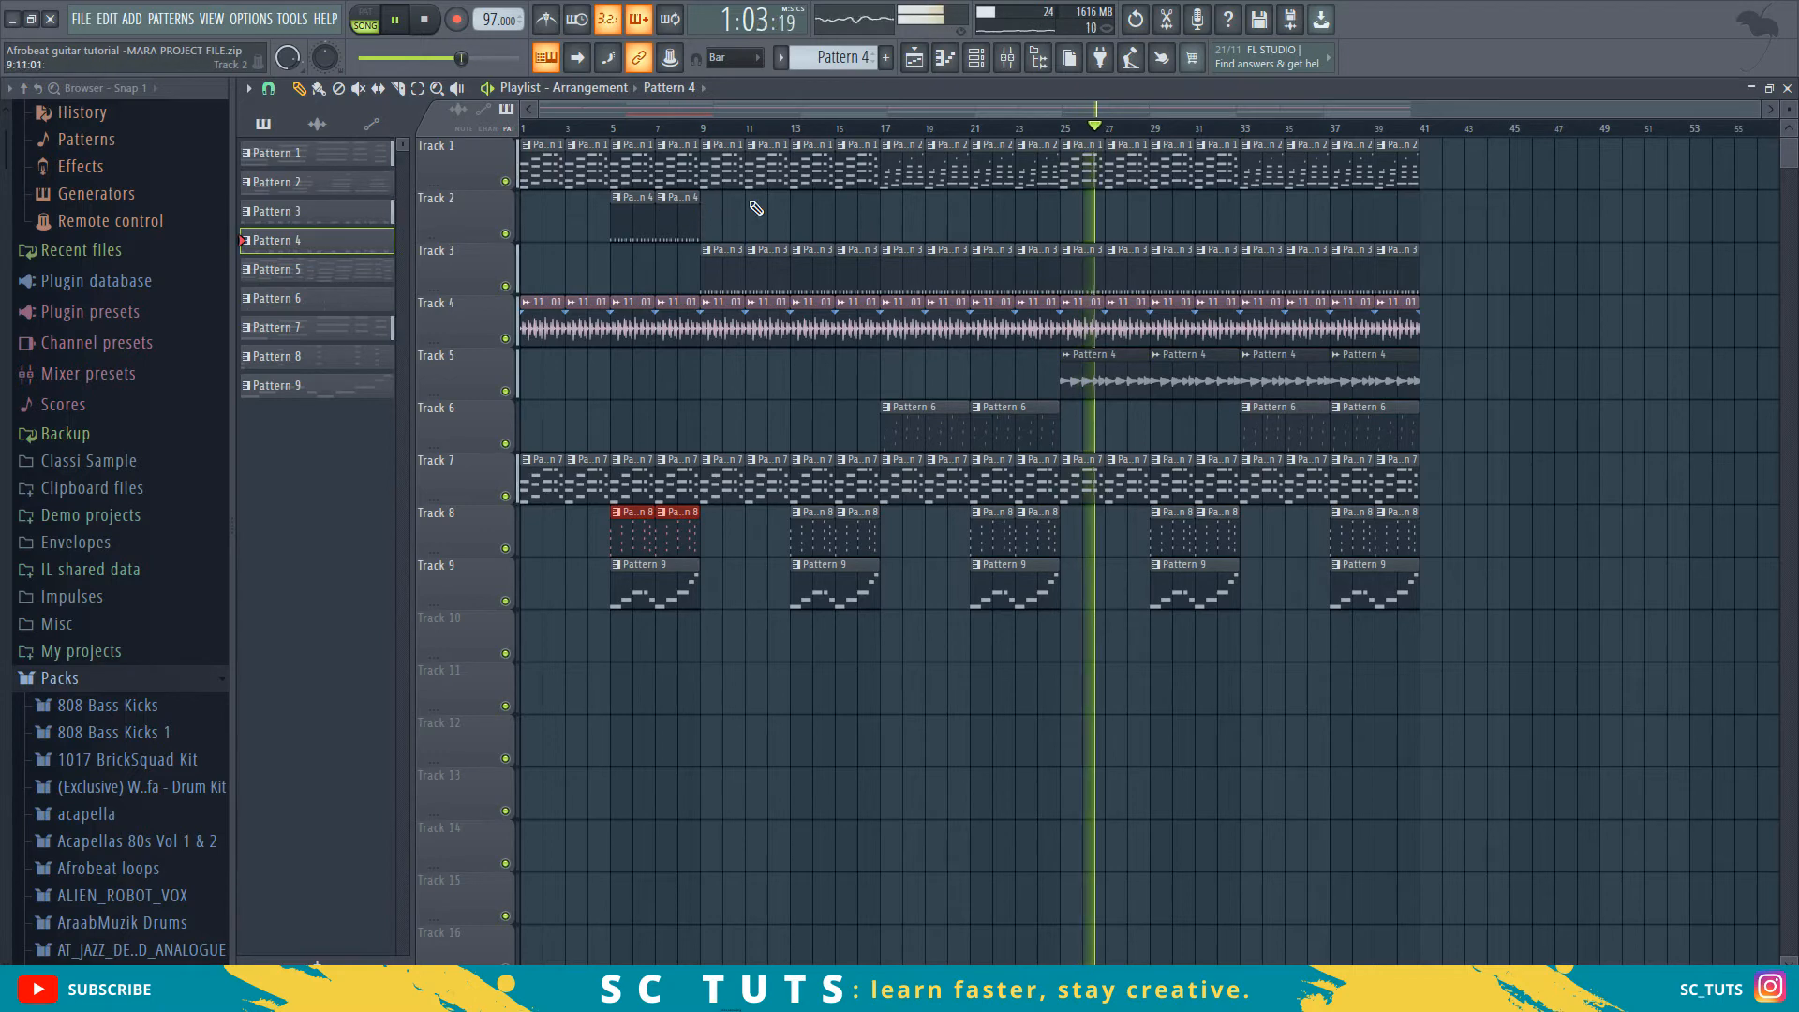
pyautogui.press('space')
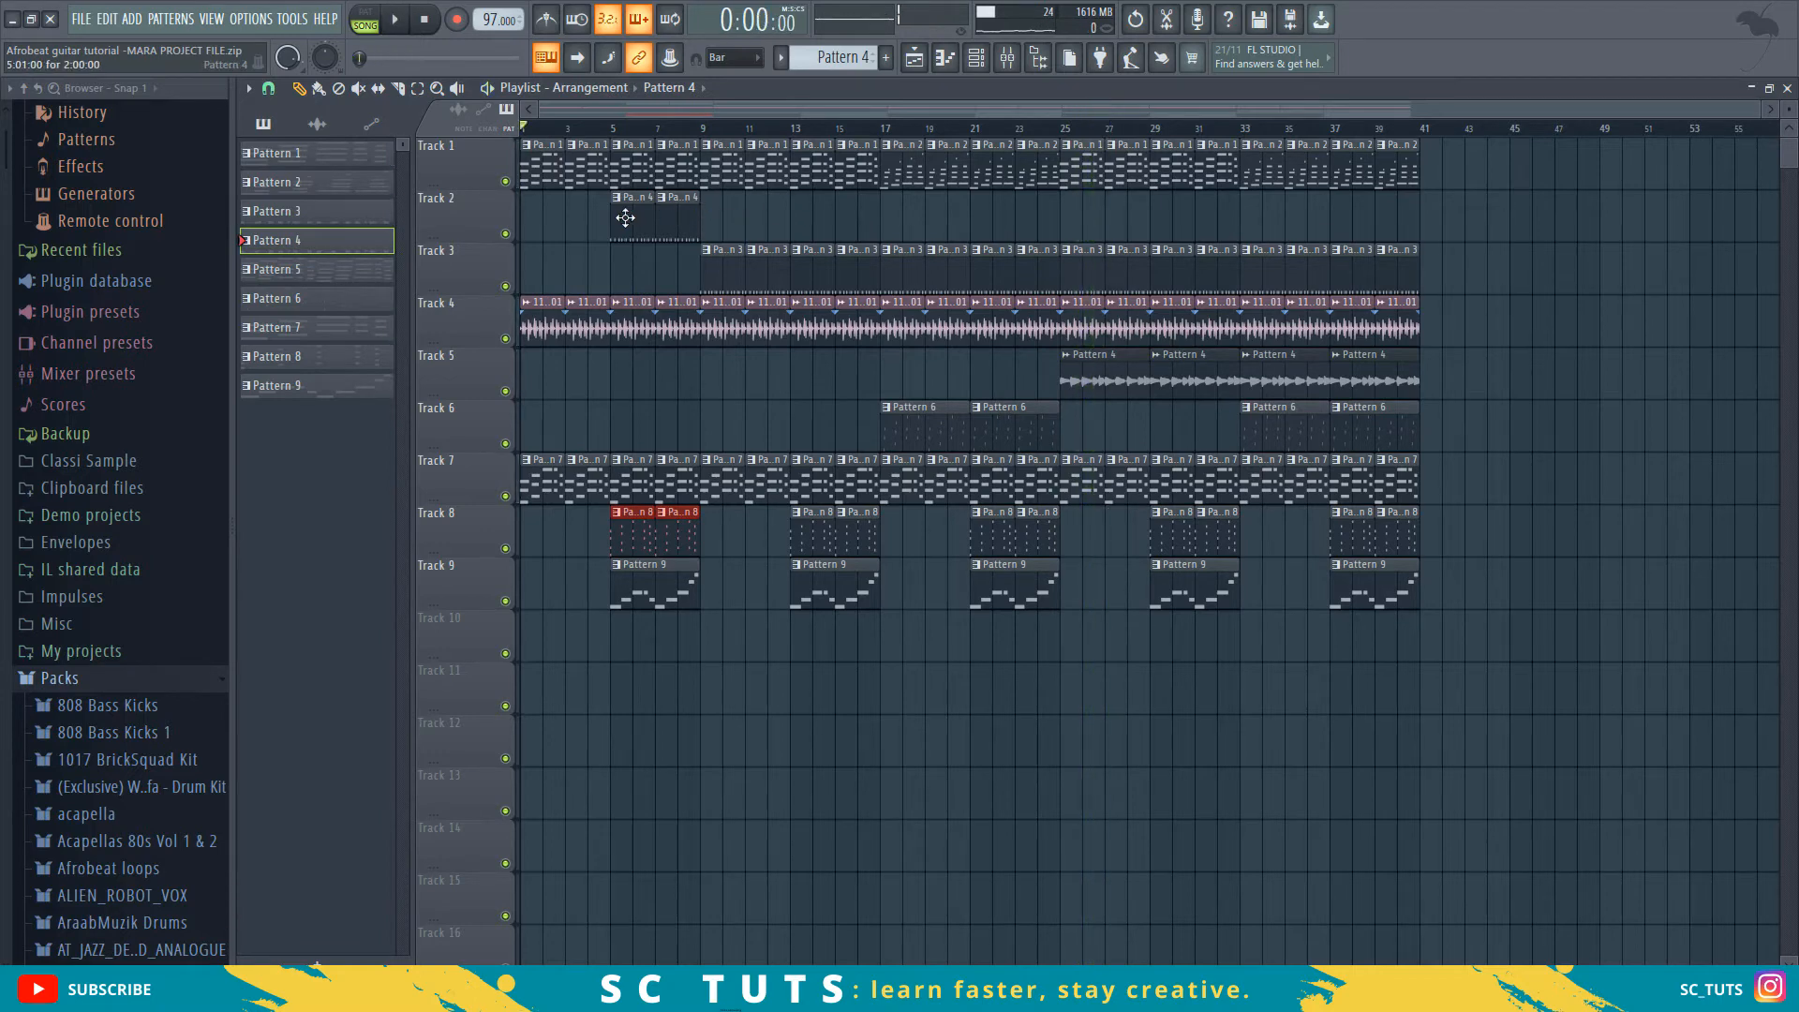
# - Duplicate all clips from bars 9 to 40 so the copies start at bar 41
pyautogui.moveTo(723, 169); pyautogui.dragTo(1591, 722)
pyautogui.hotkey('ctrl', 'b')
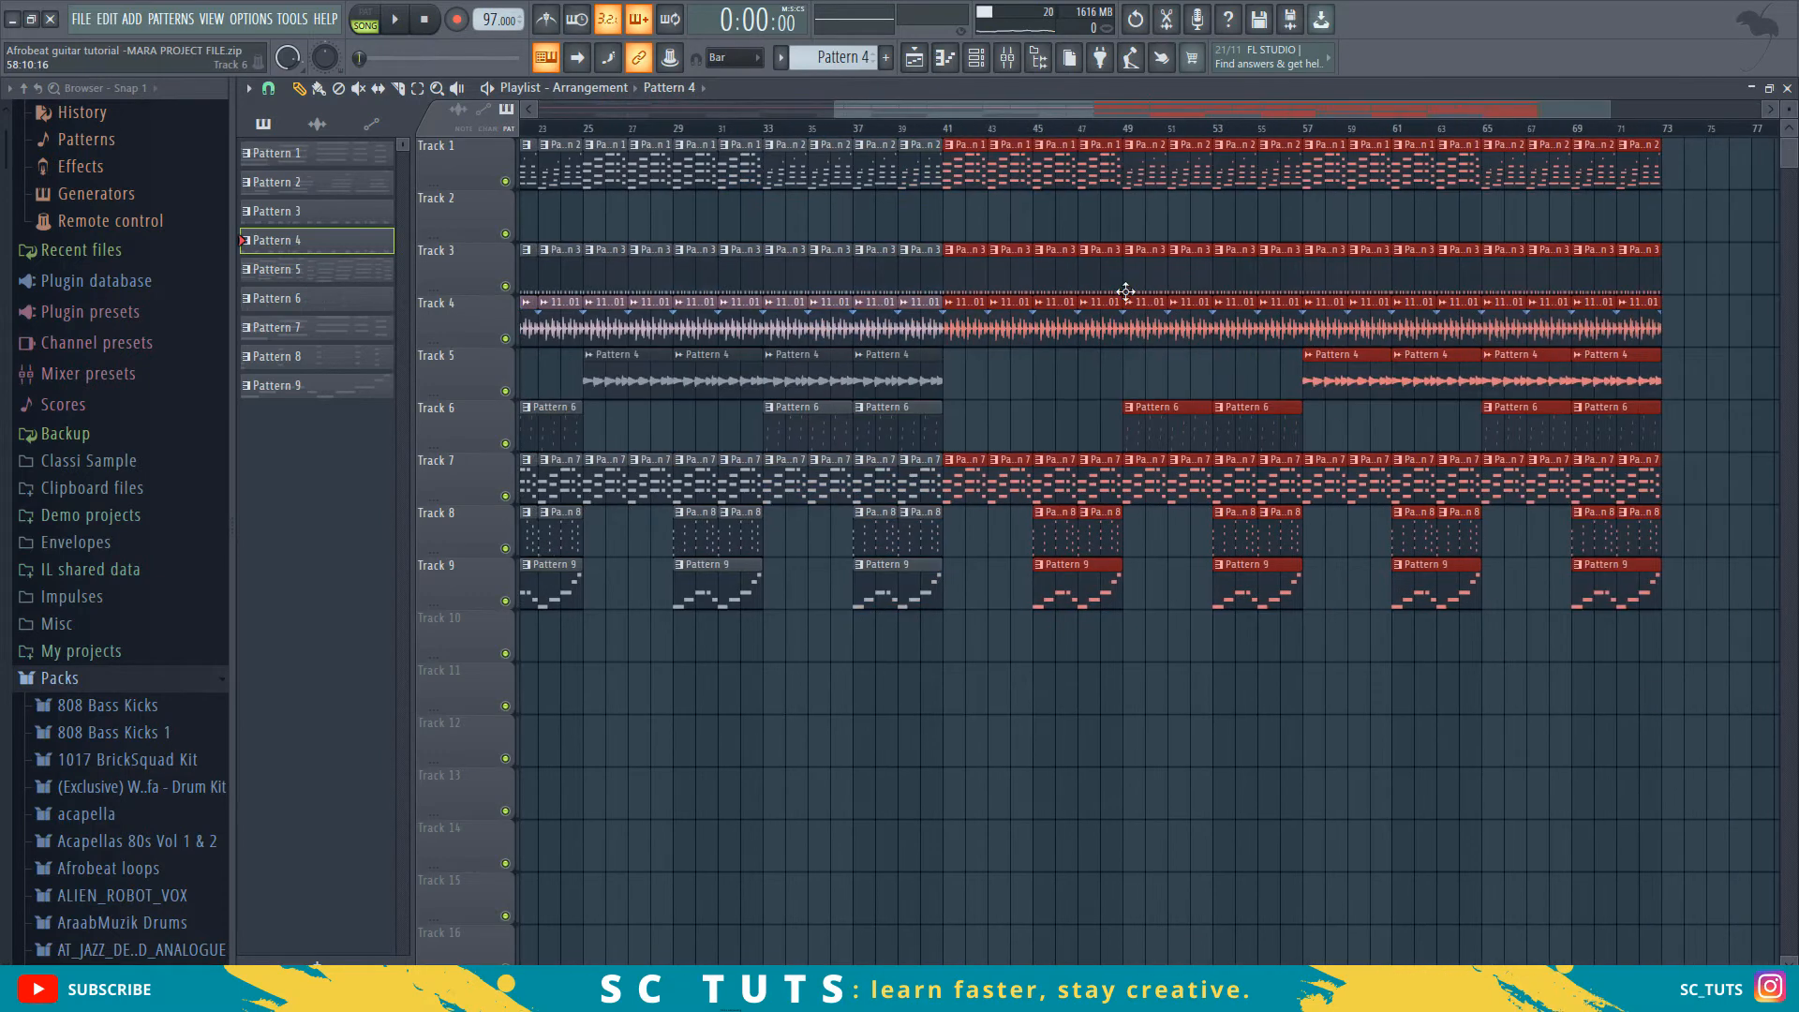
pyautogui.click(925, 140)
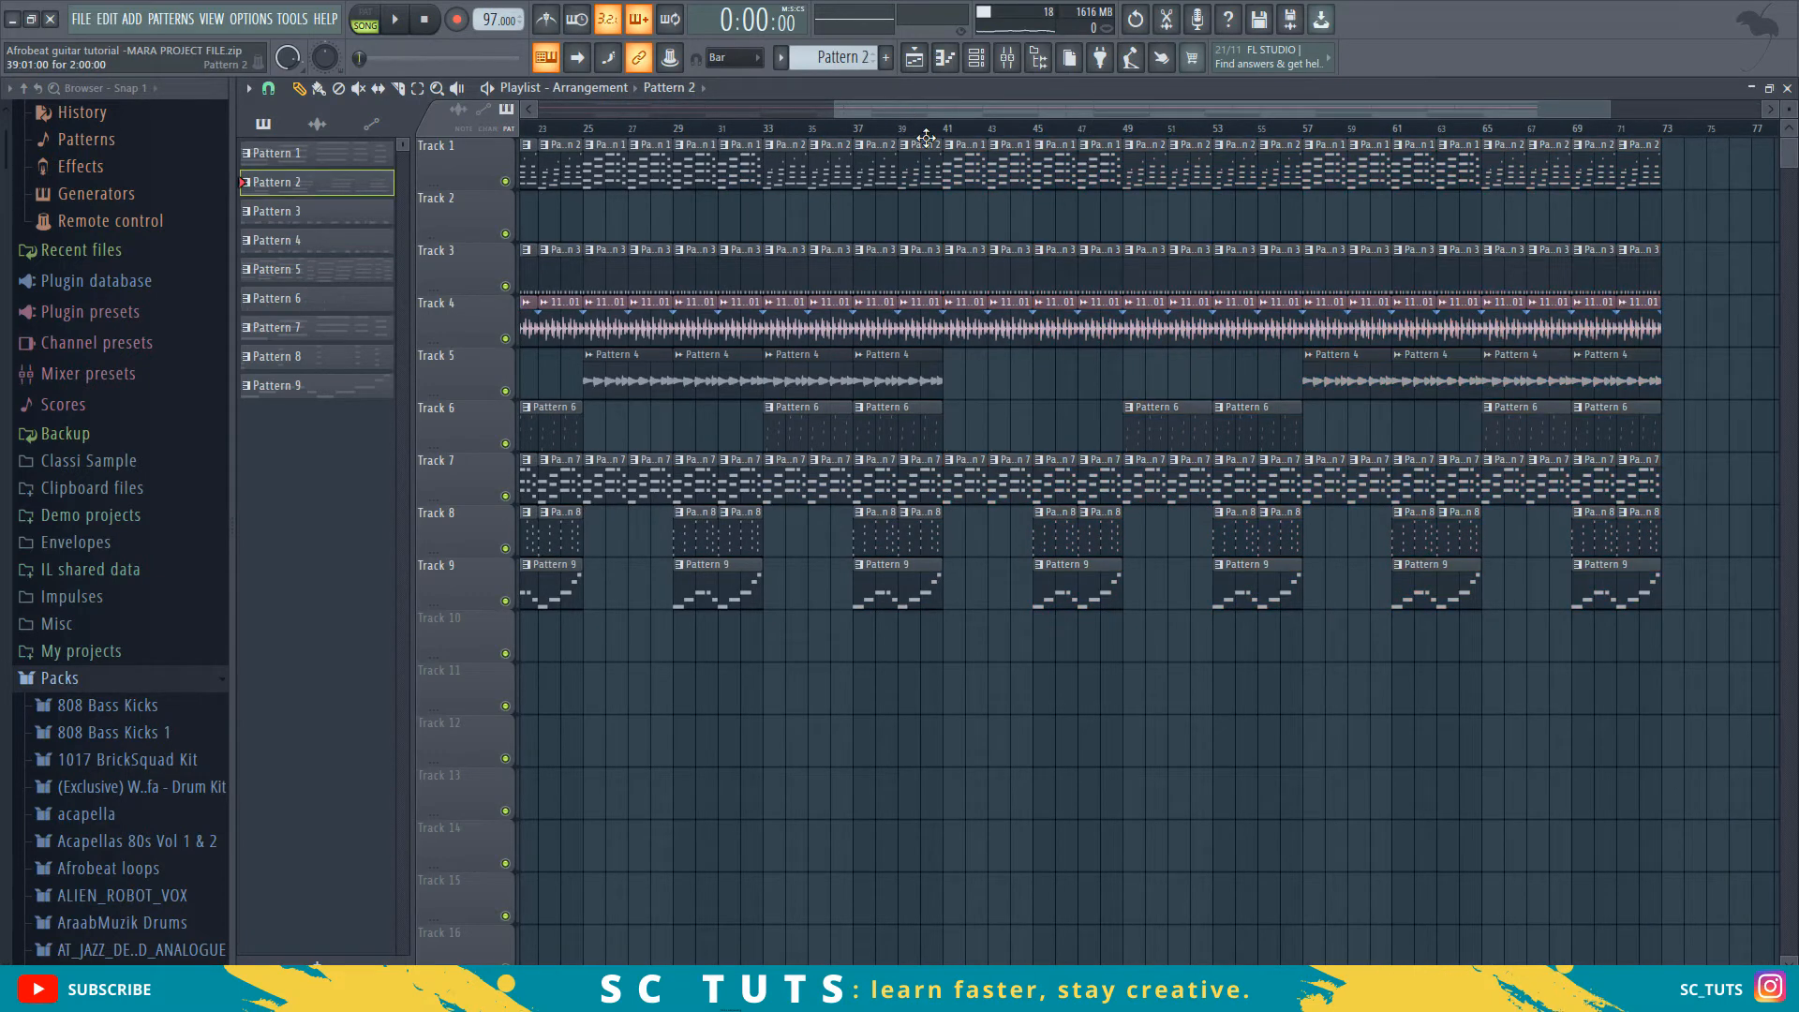
# - Play the duplicated section and check the arrangement near its end around bar 70
pyautogui.press('space')
pyautogui.scroll(-2, 935, 138)
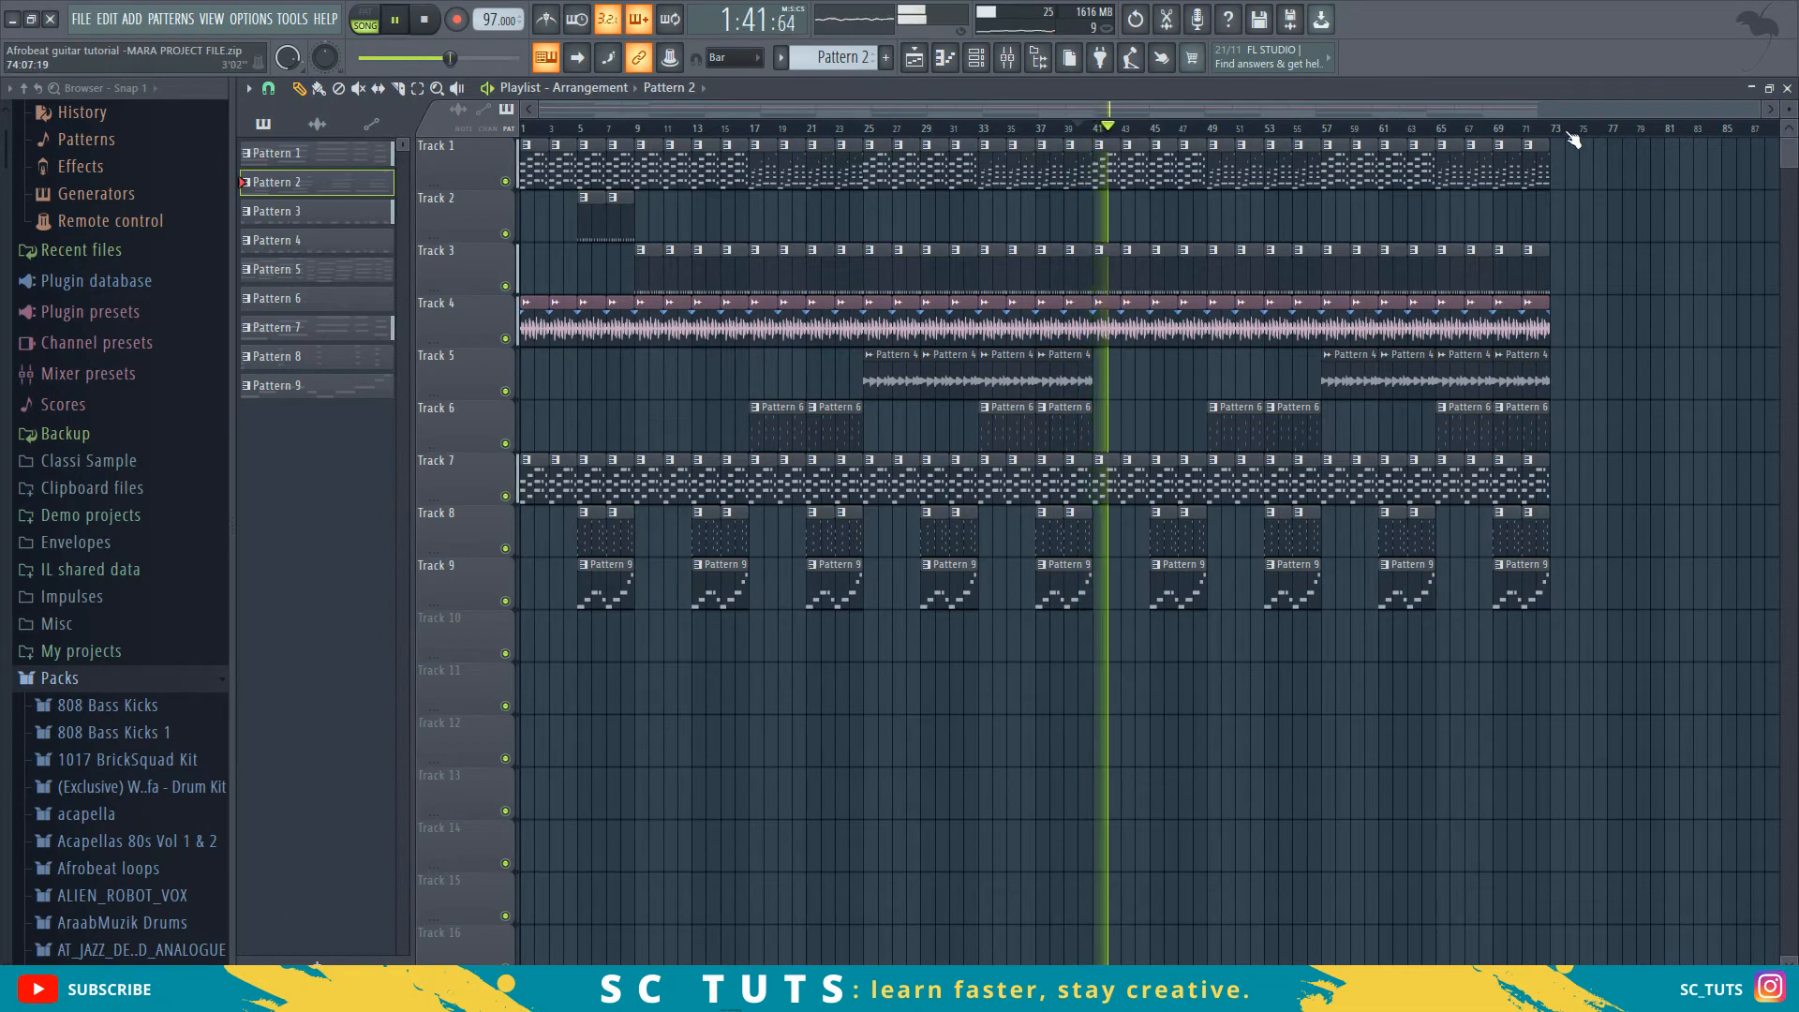
pyautogui.click(1520, 133)
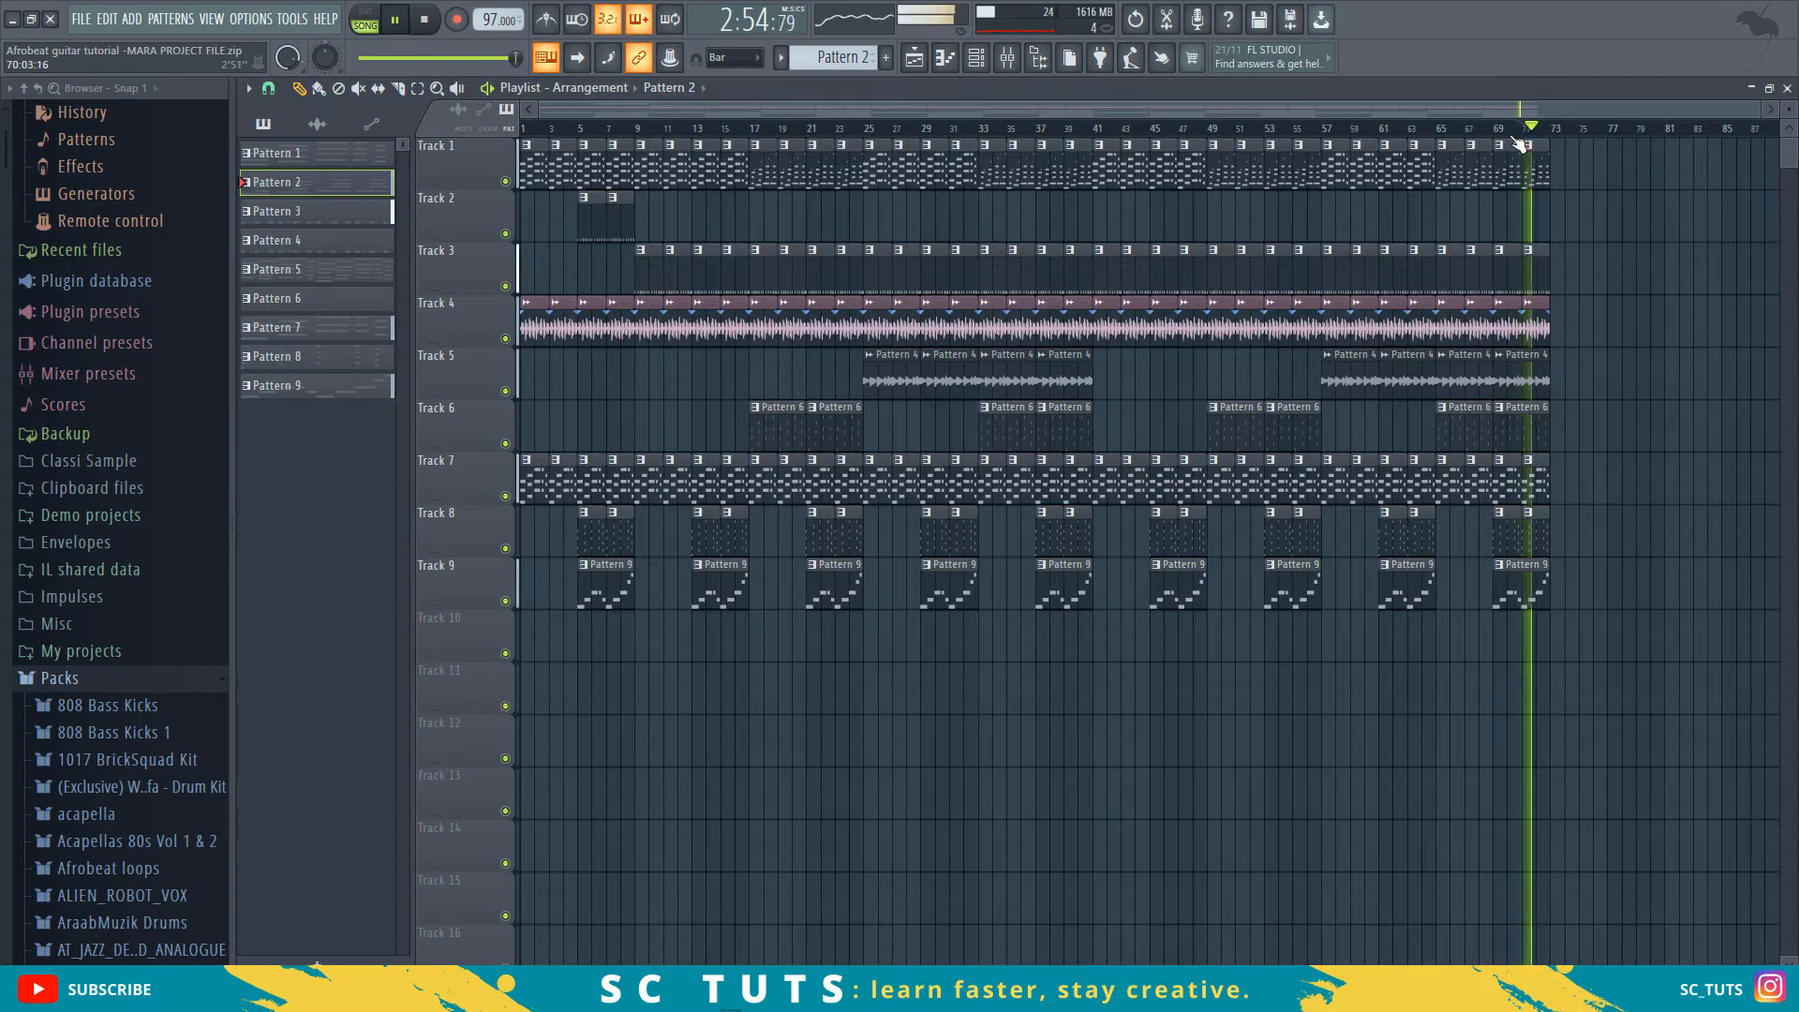
pyautogui.press('space')
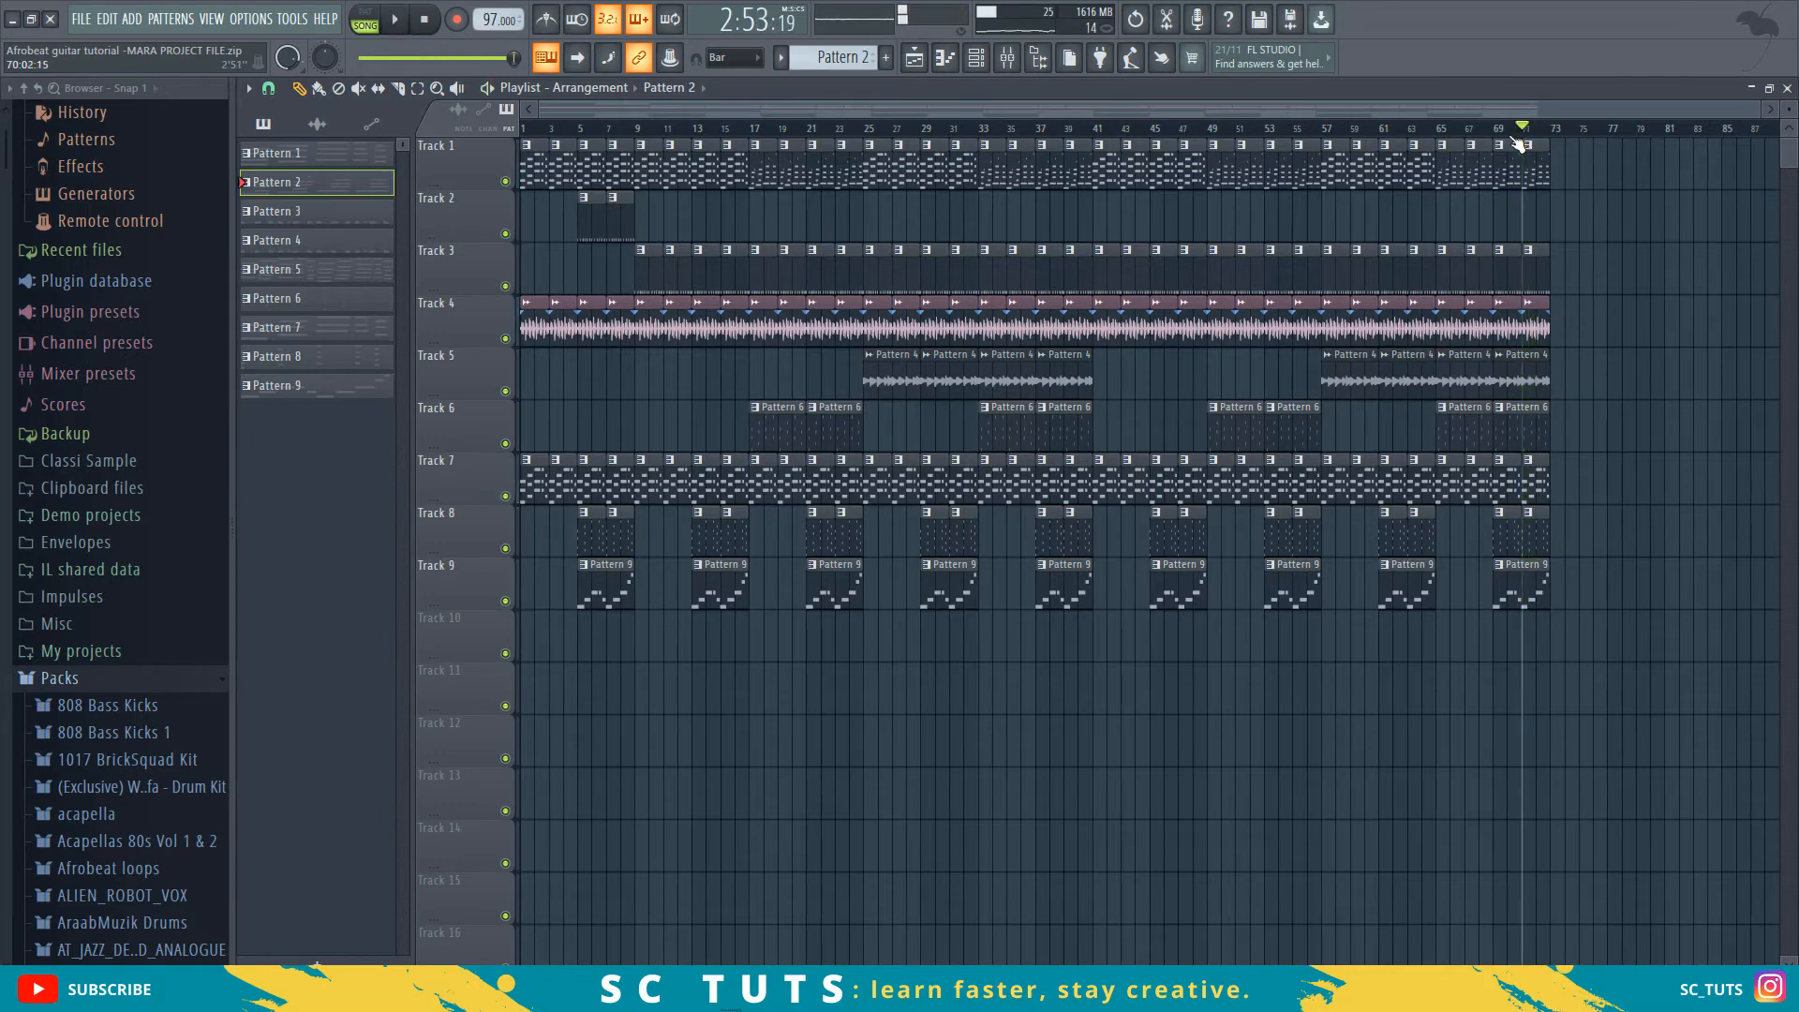
# - Undo back to the selected duplicated clips from bar 41 onward and delete them
pyautogui.hotkey('ctrl', 'z')
pyautogui.hotkey('ctrl', 'z')
pyautogui.hotkey('ctrl', 'z')
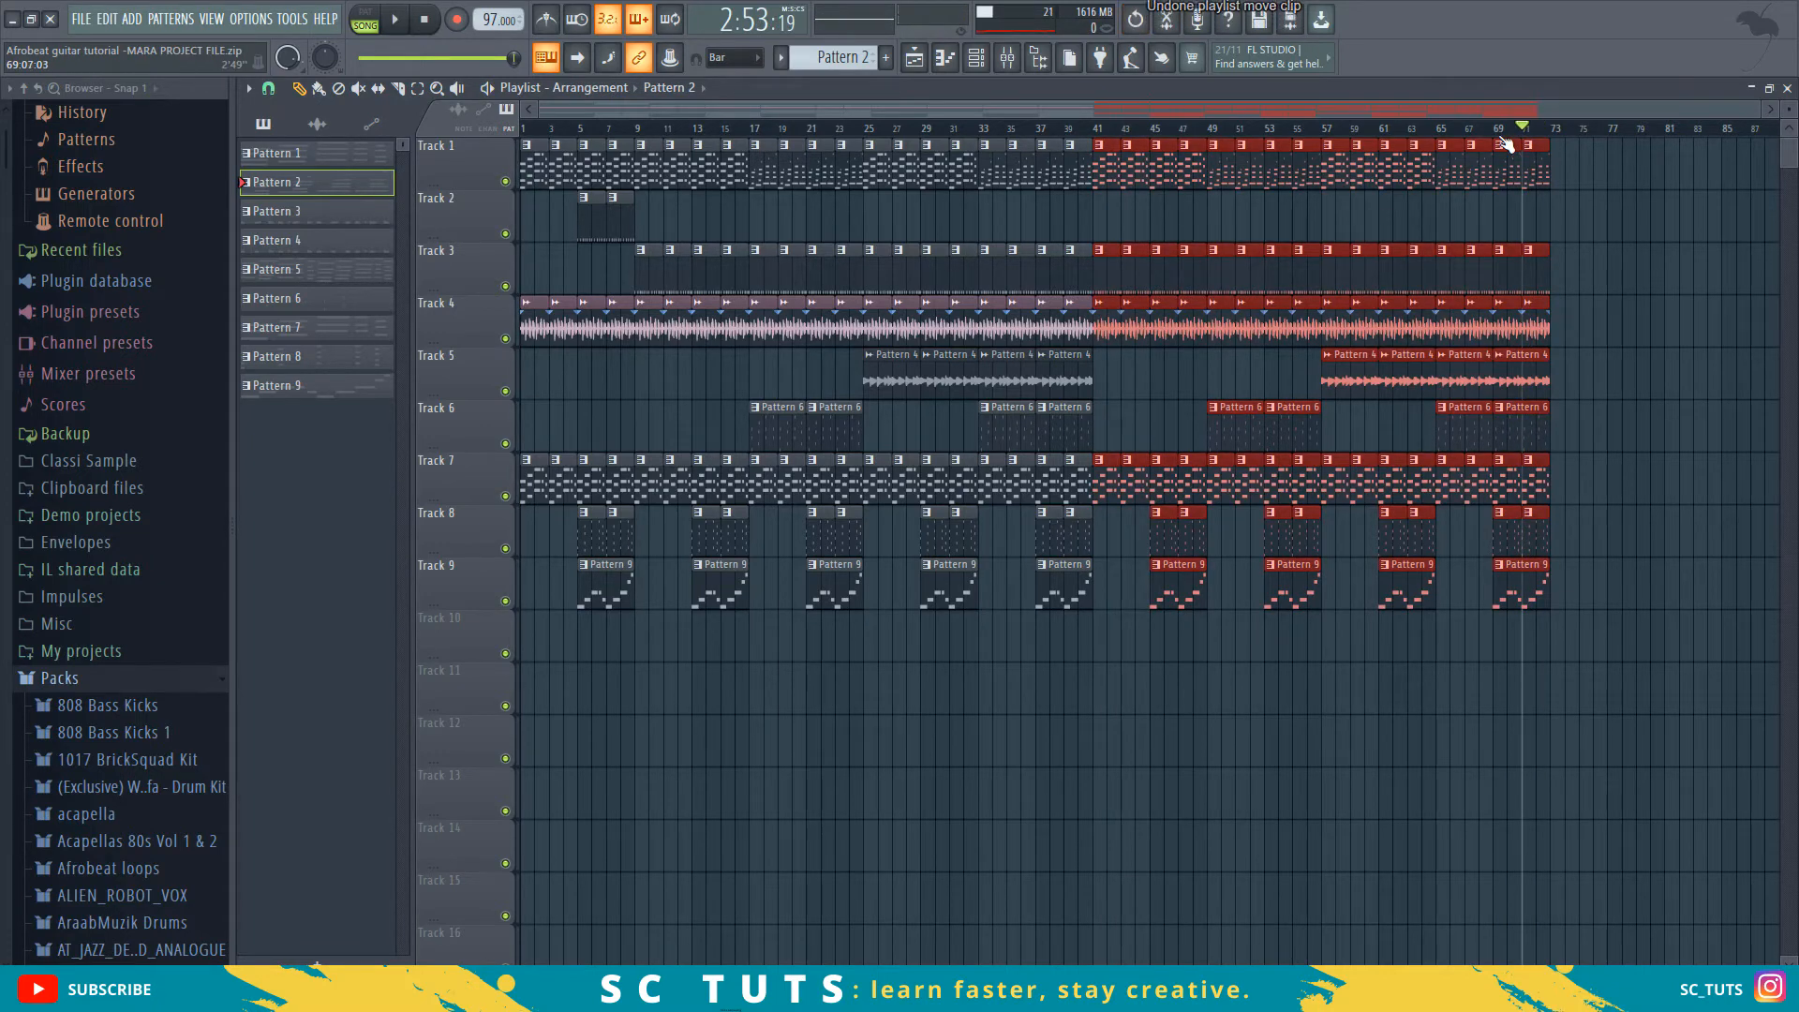
pyautogui.press('Delete')
# - Play the arrangement from around bar 16 to check the transition into the section at bar 17
pyautogui.click(821, 132)
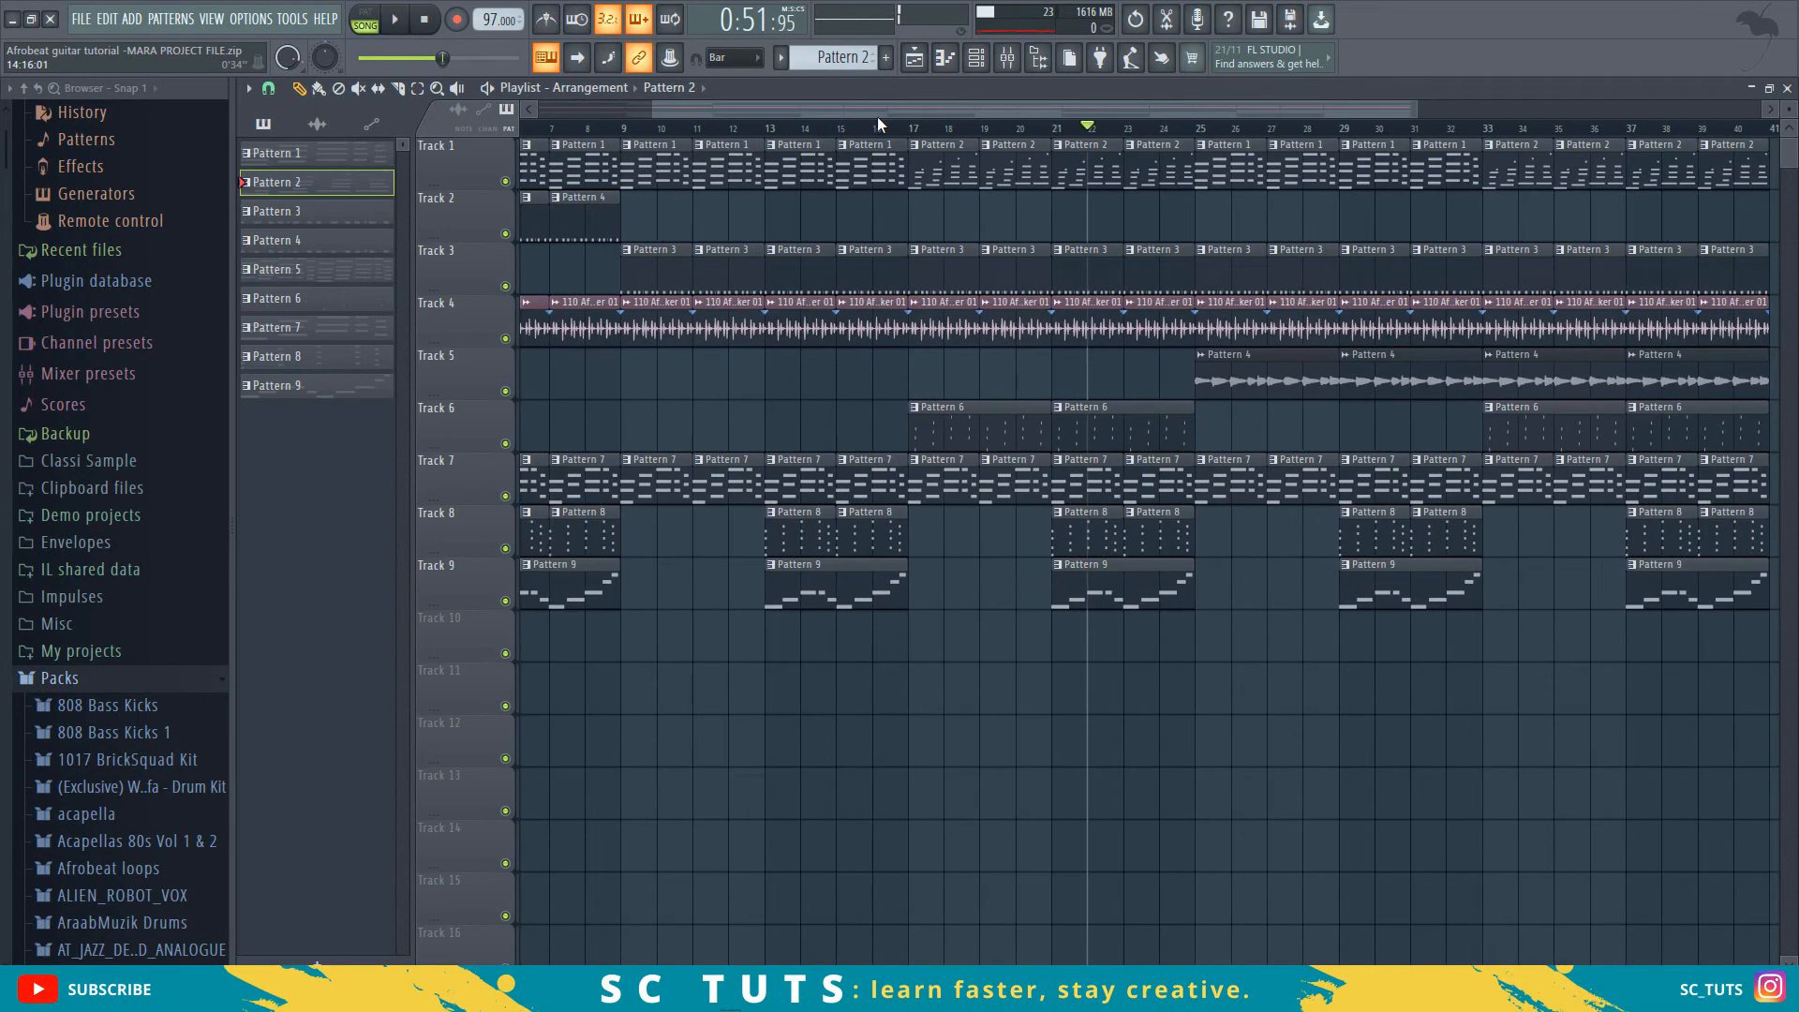
pyautogui.click(874, 129)
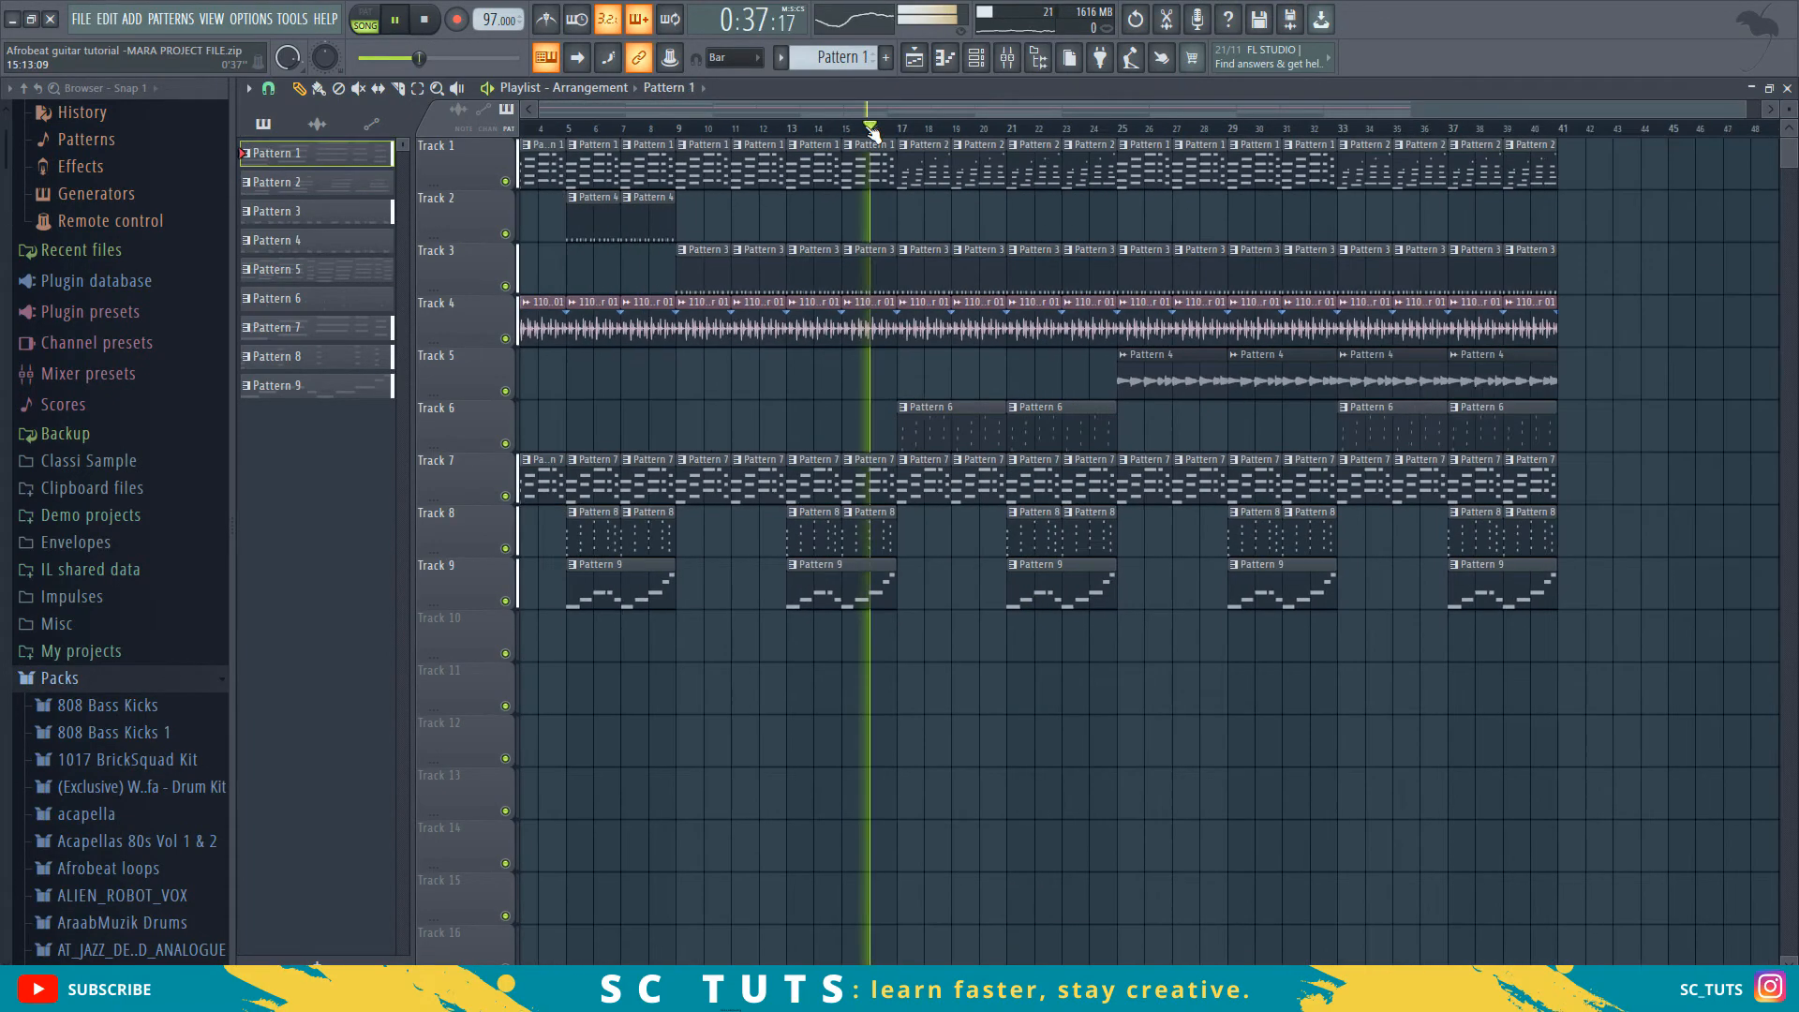
pyautogui.press('space')
pyautogui.scroll(-1, 874, 132)
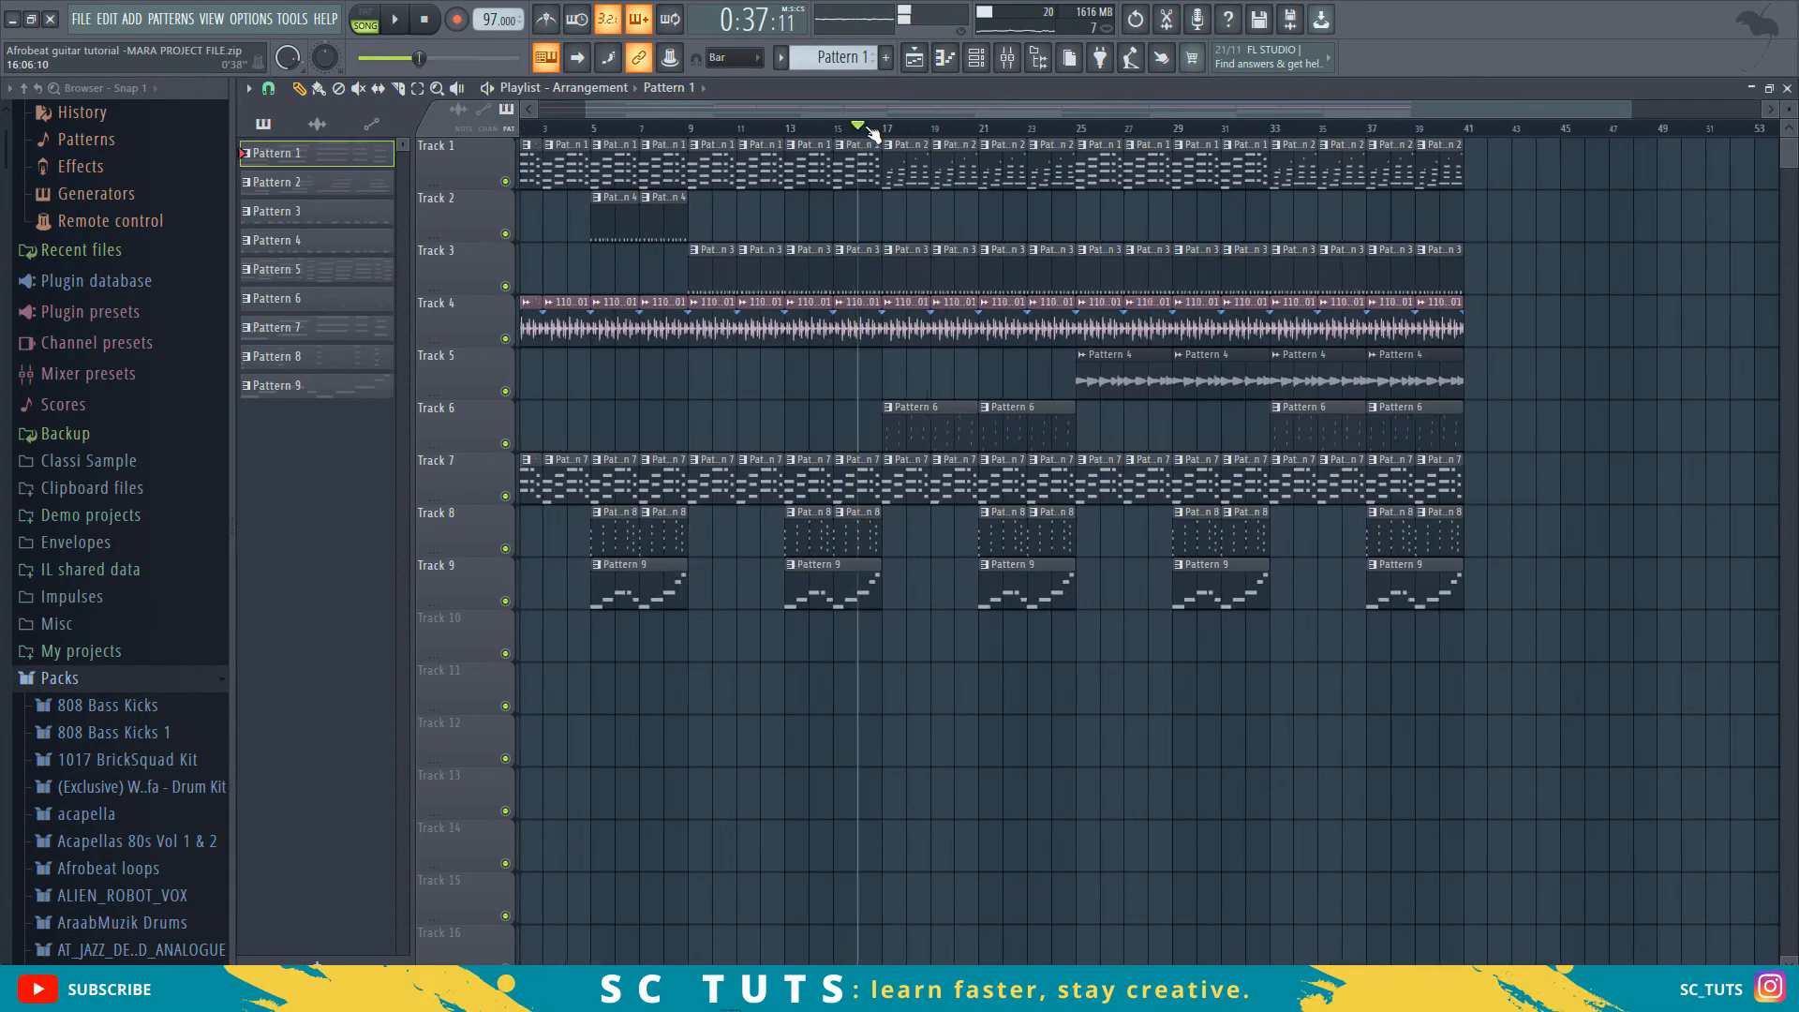
pyautogui.scroll(1, 874, 132)
pyautogui.press('space')
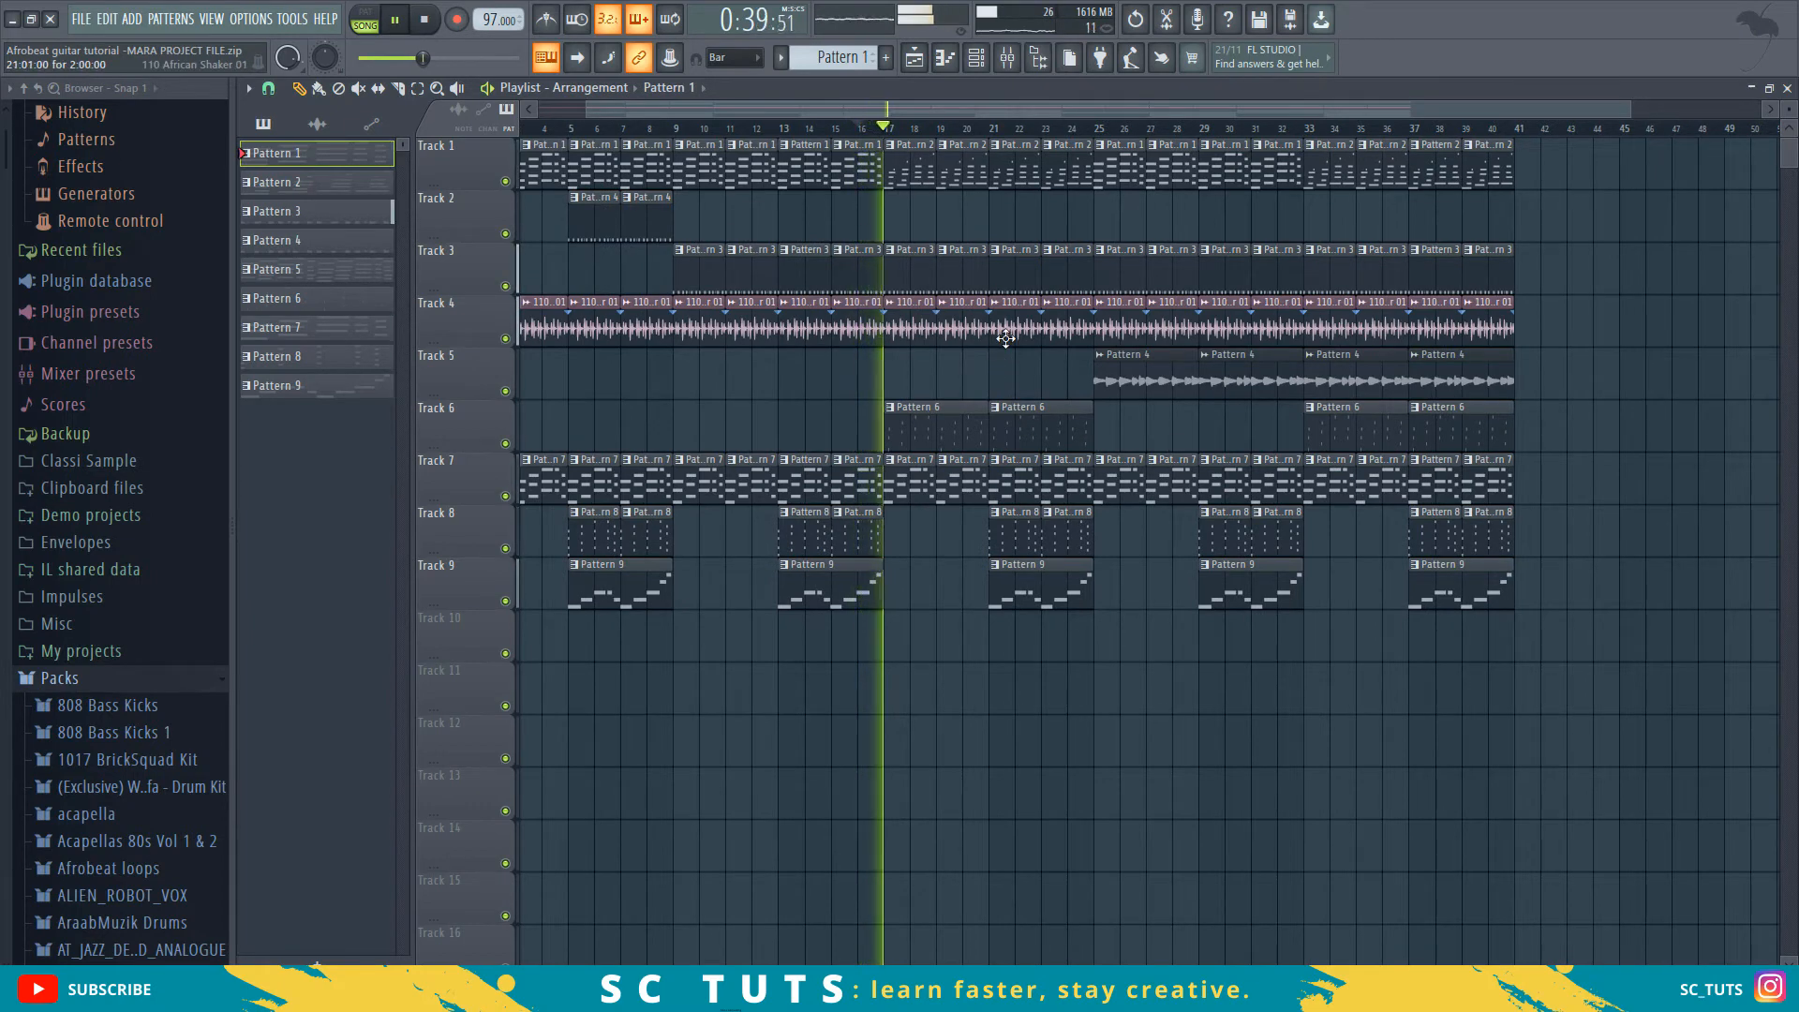
pyautogui.press('space')
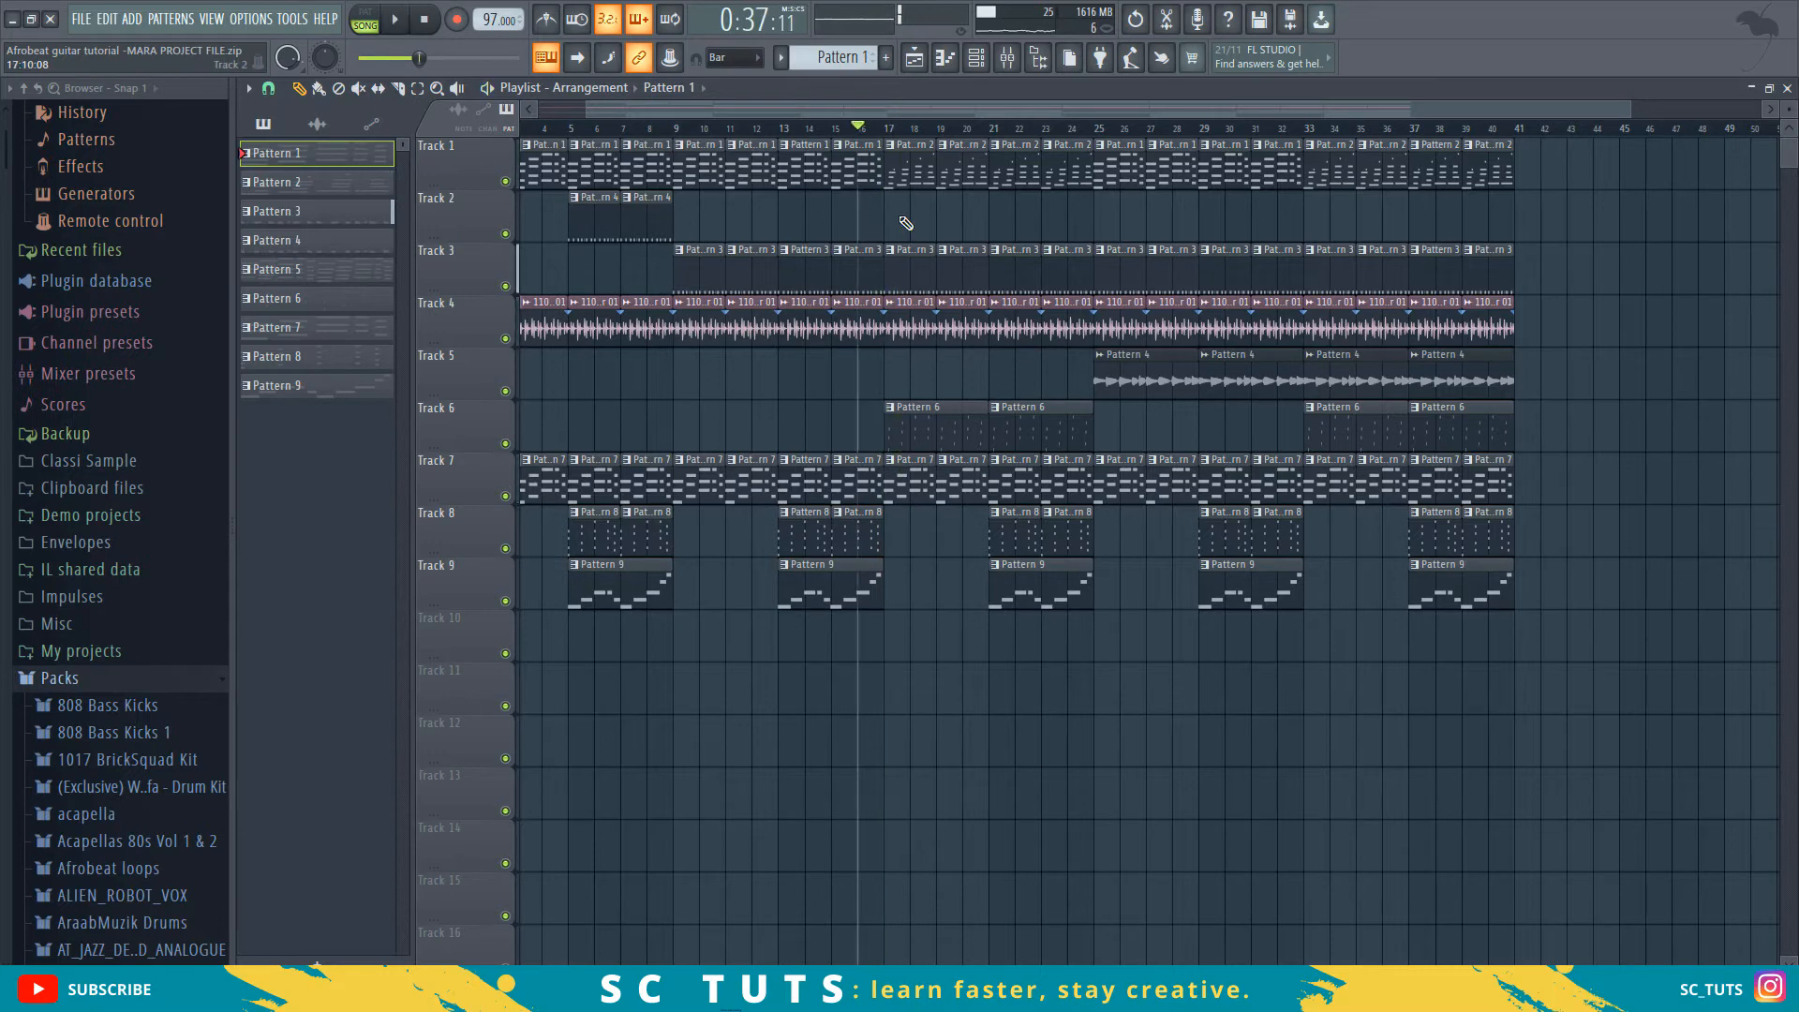
# - Select all clips in bars 17 to 24 and move them to start at bar 47
pyautogui.moveTo(892, 171); pyautogui.dragTo(1088, 662)
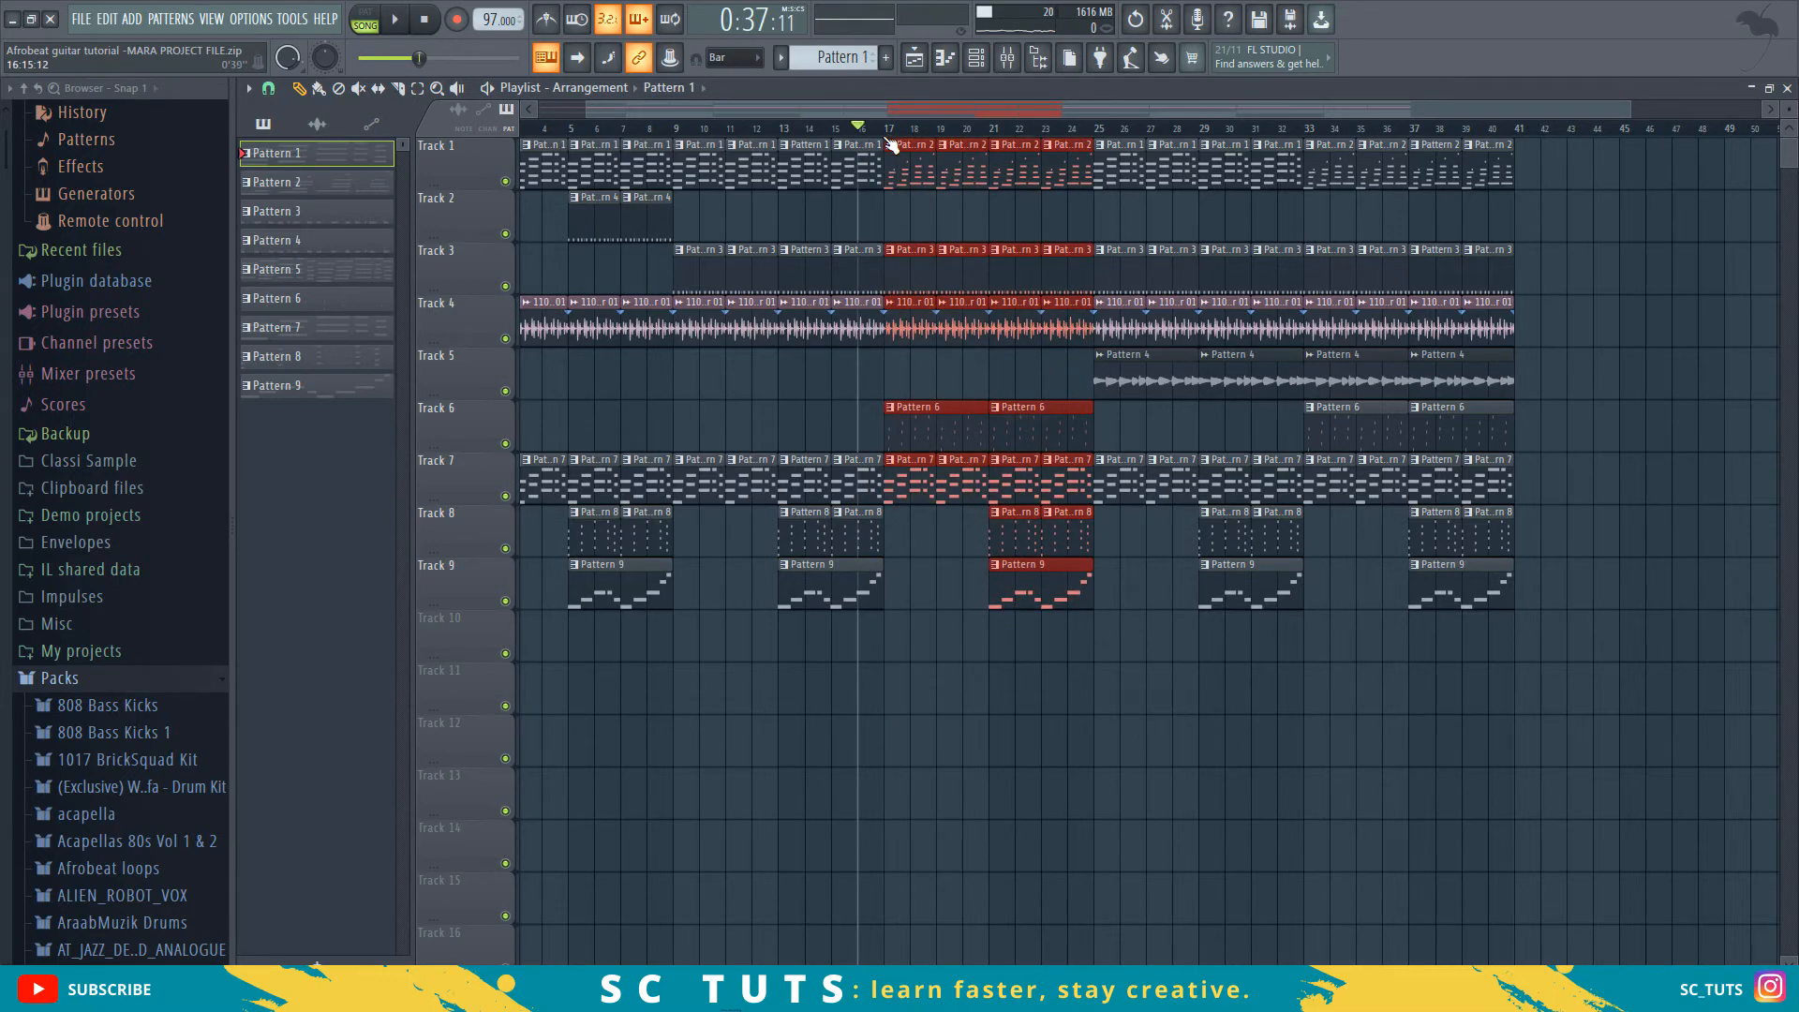
pyautogui.scroll(-1, 890, 145)
pyautogui.moveTo(897, 331); pyautogui.dragTo(1566, 332)
# - Move all clips from bars 25 to 40 to start at bar 17 and play the new order
pyautogui.moveTo(1376, 643); pyautogui.dragTo(958, 210)
pyautogui.hotkey('ctrl', 'z')
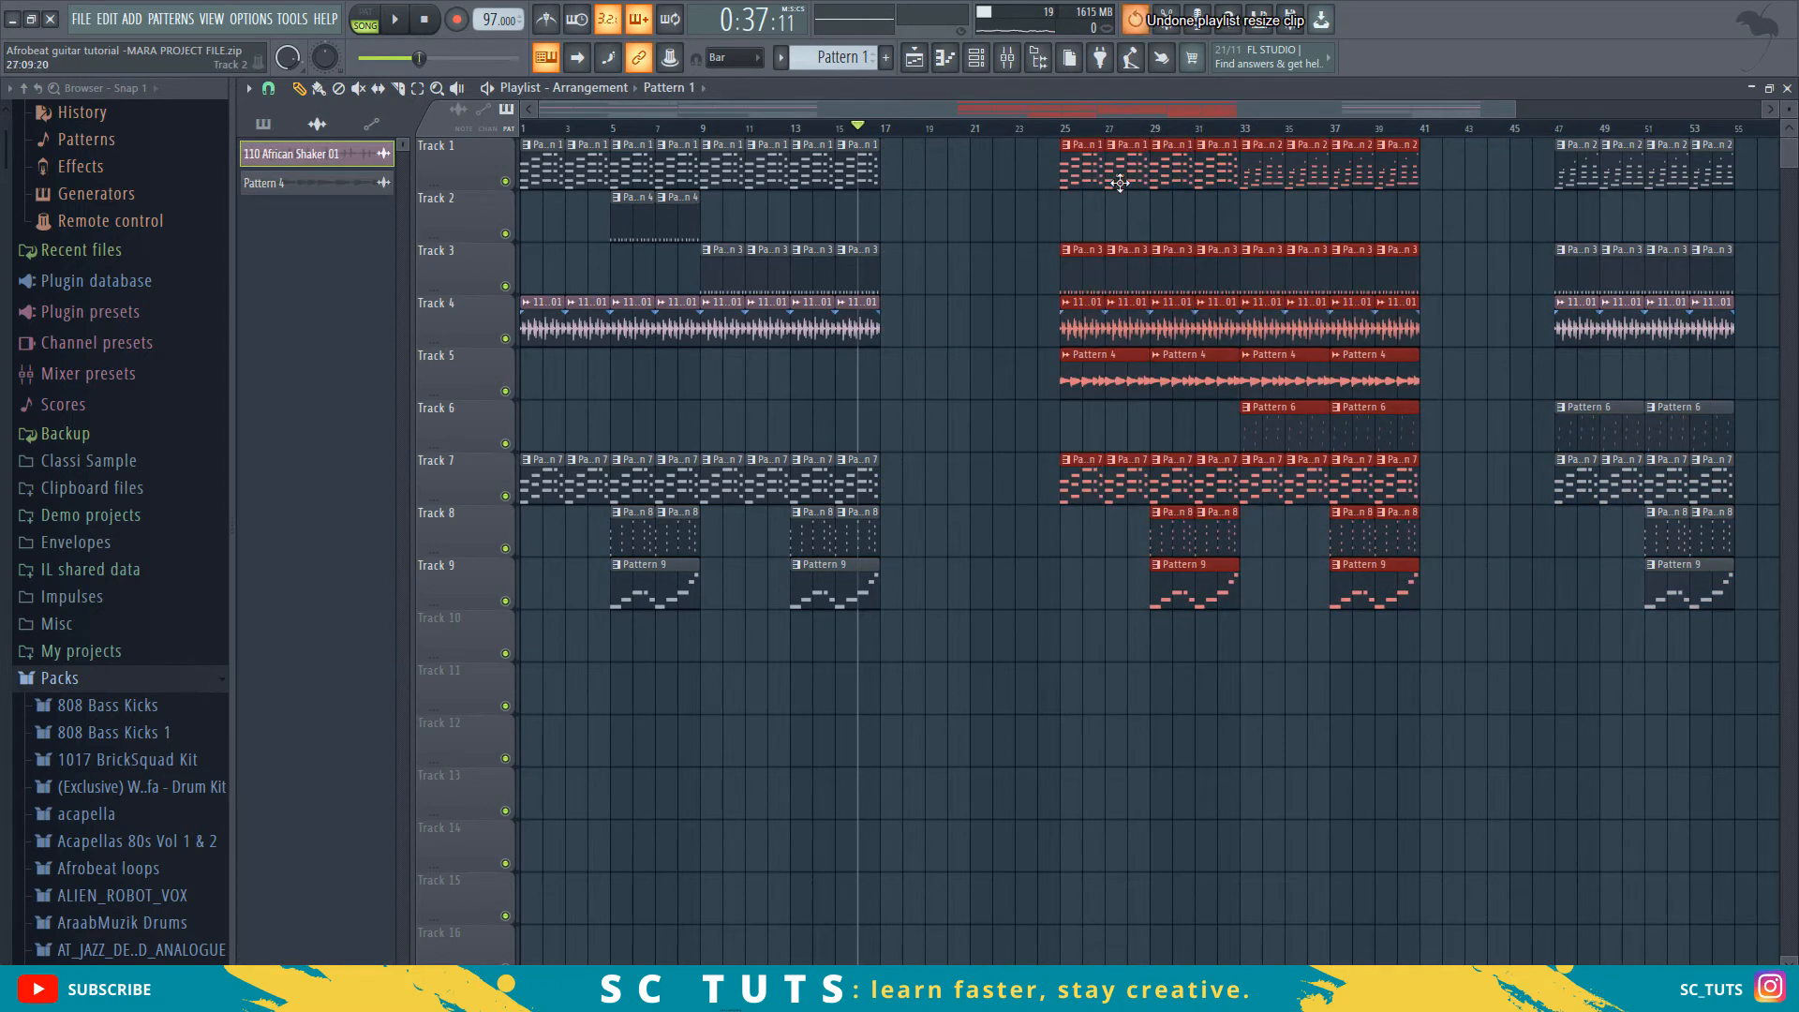
pyautogui.moveTo(1125, 175); pyautogui.dragTo(946, 178)
pyautogui.press('space')
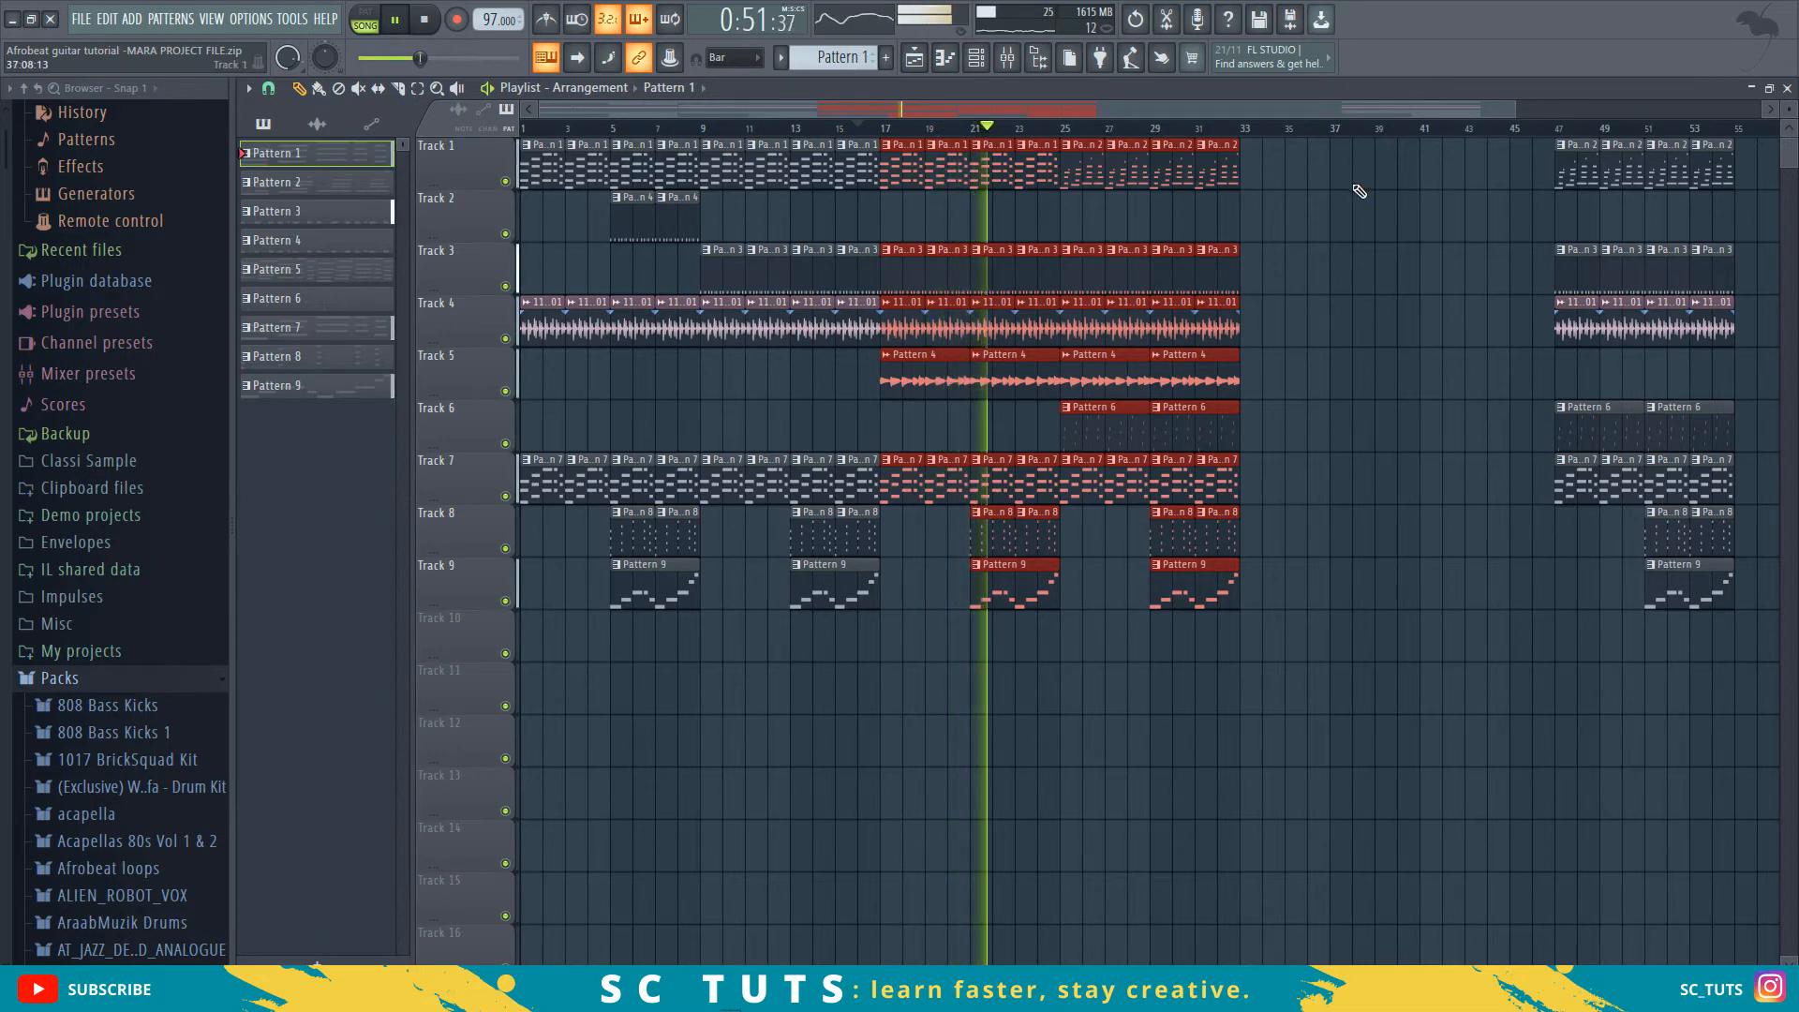
# - Move the clips in bars 47 to 54 to start at bar 41, and copy the clips from bars 9 to 16 into bars 33 to 40
pyautogui.scroll(-2, 1342, 147)
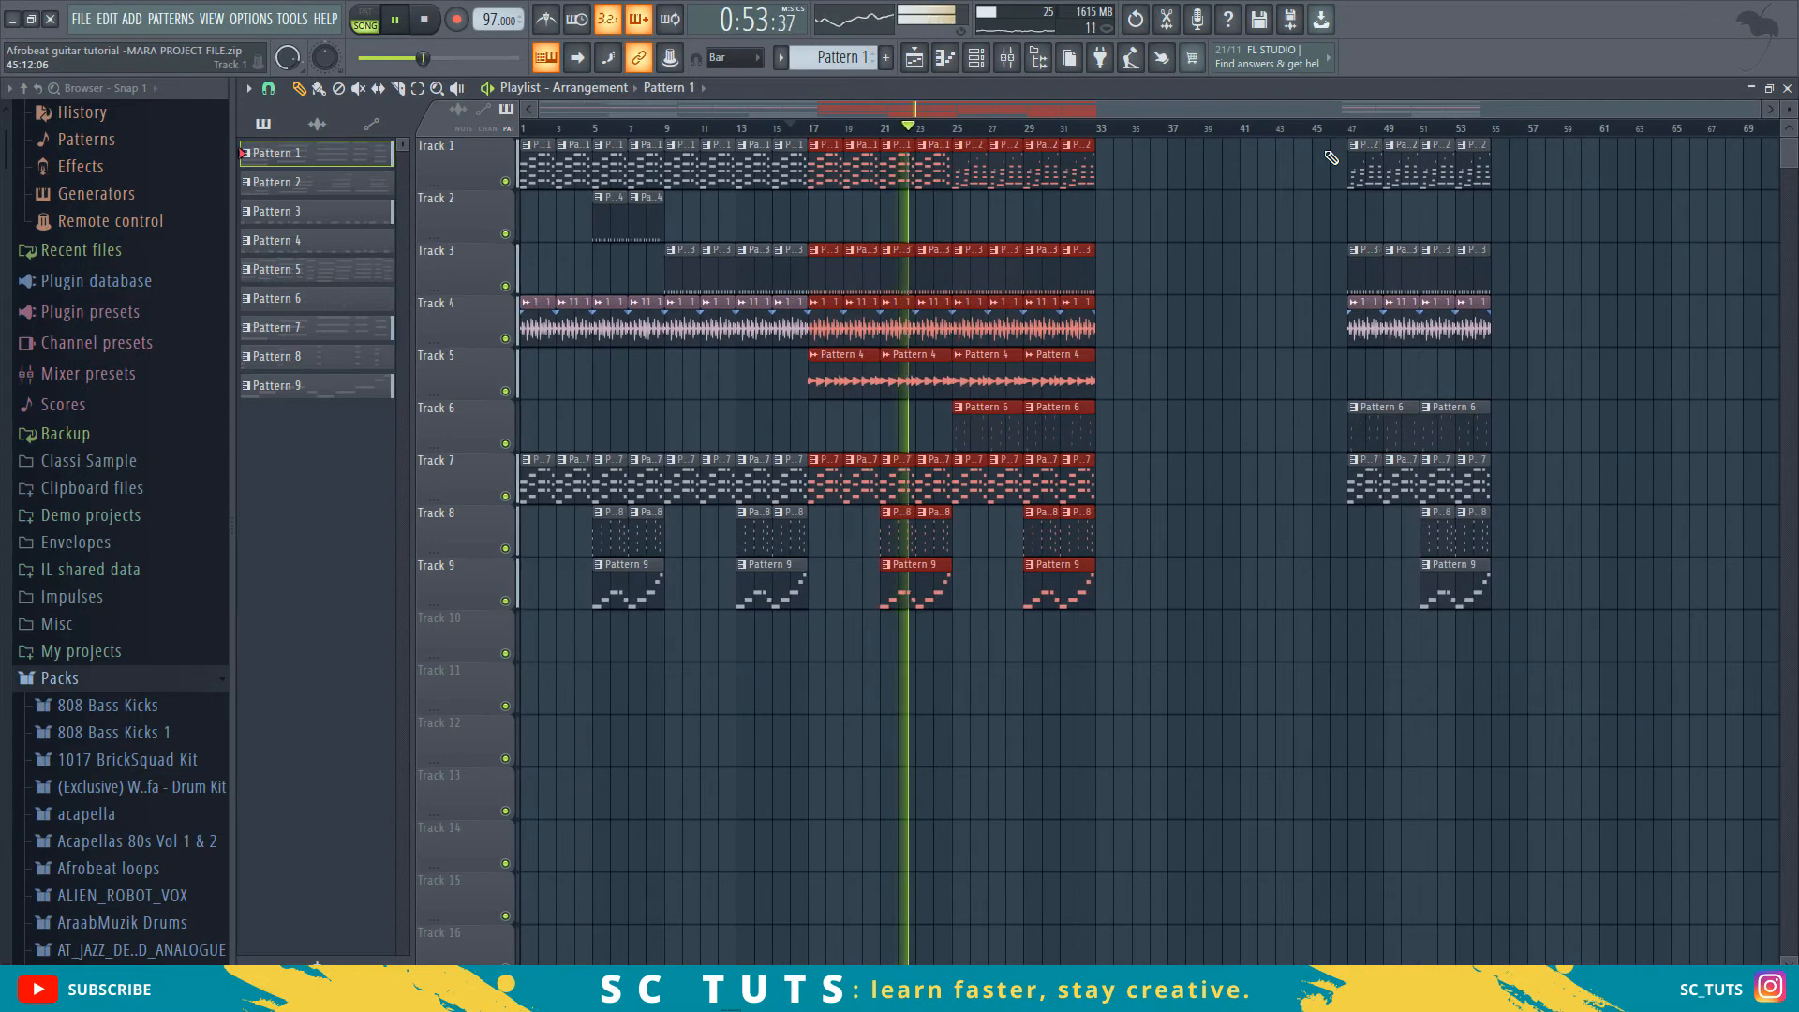
pyautogui.moveTo(1325, 141); pyautogui.dragTo(1658, 720)
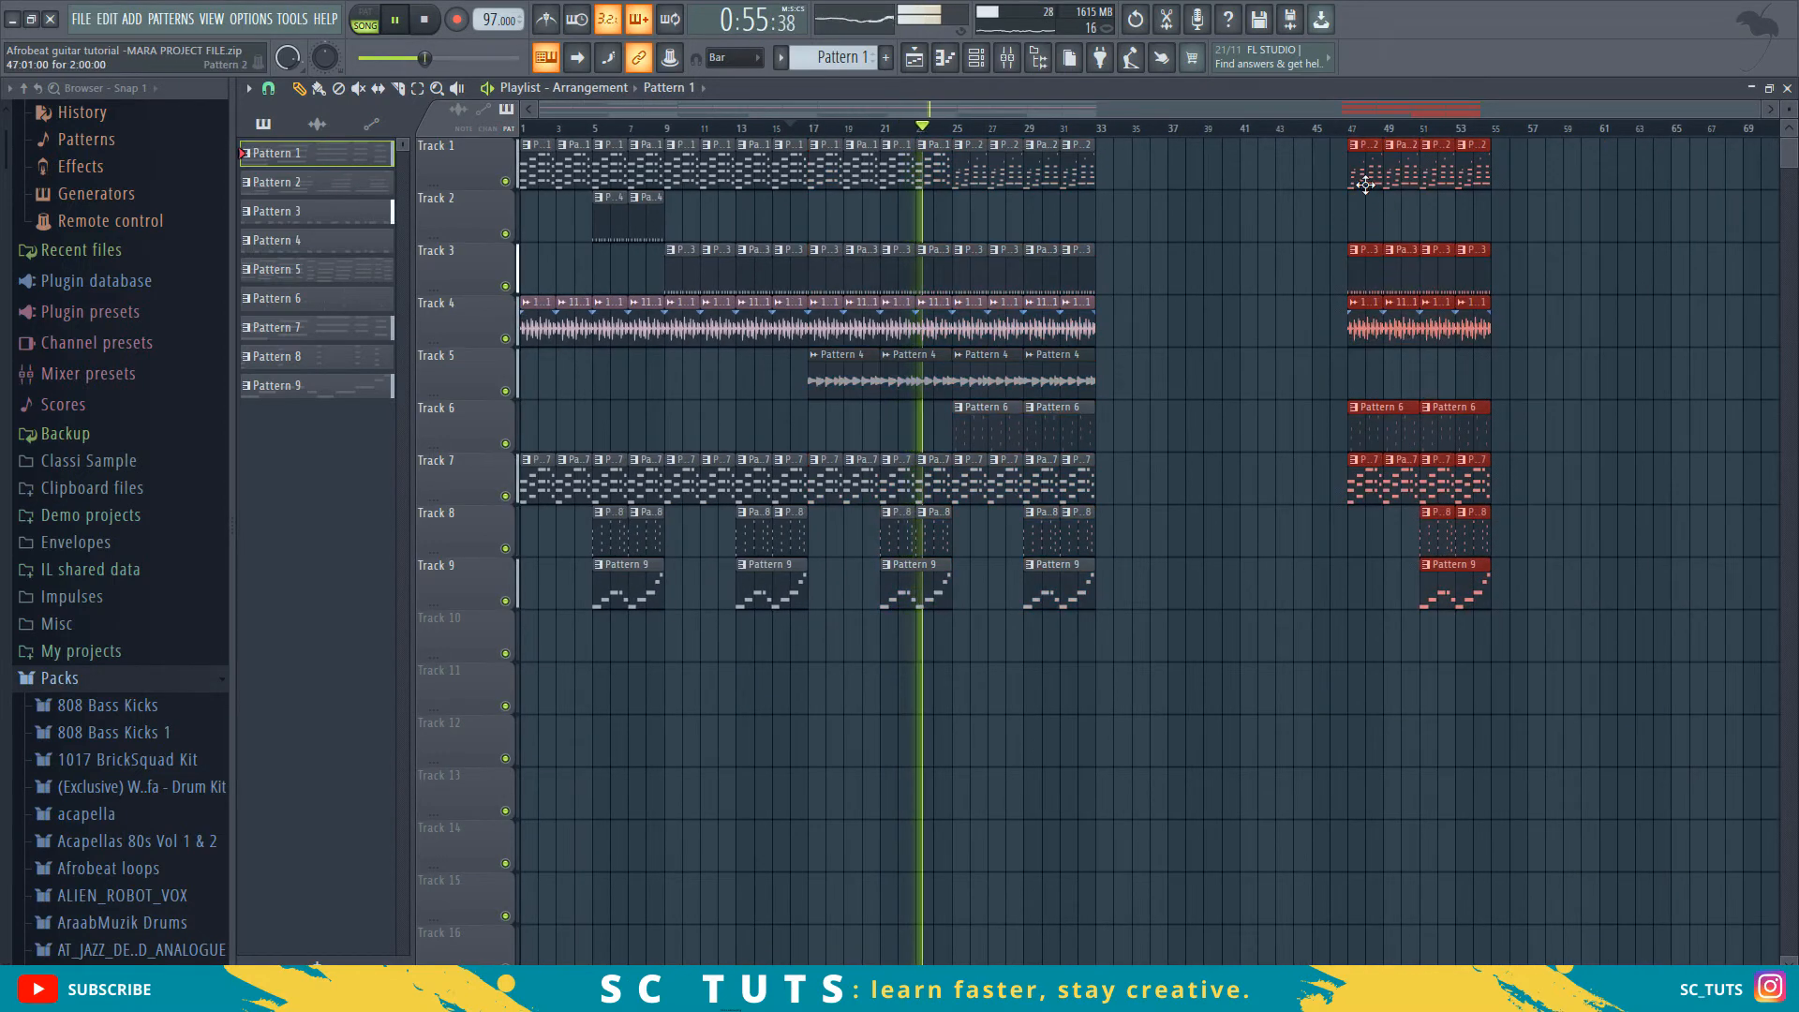
pyautogui.moveTo(1374, 183); pyautogui.dragTo(1262, 204)
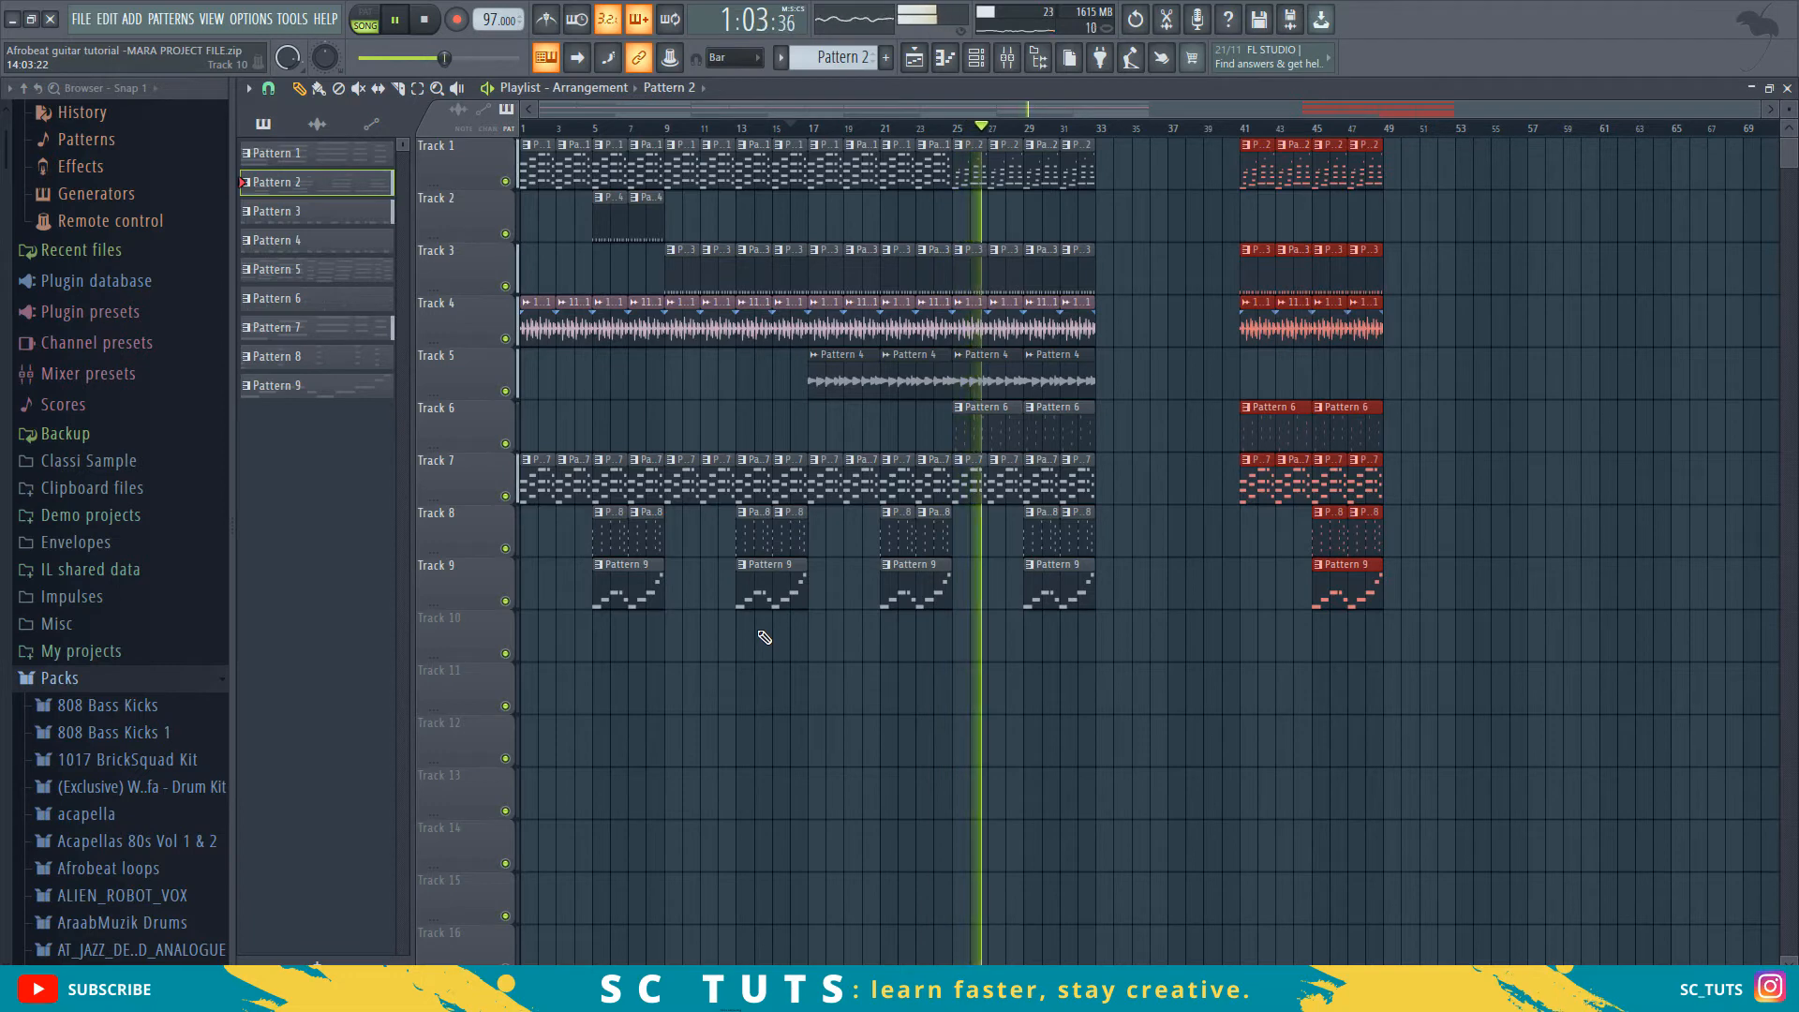
pyautogui.press('space')
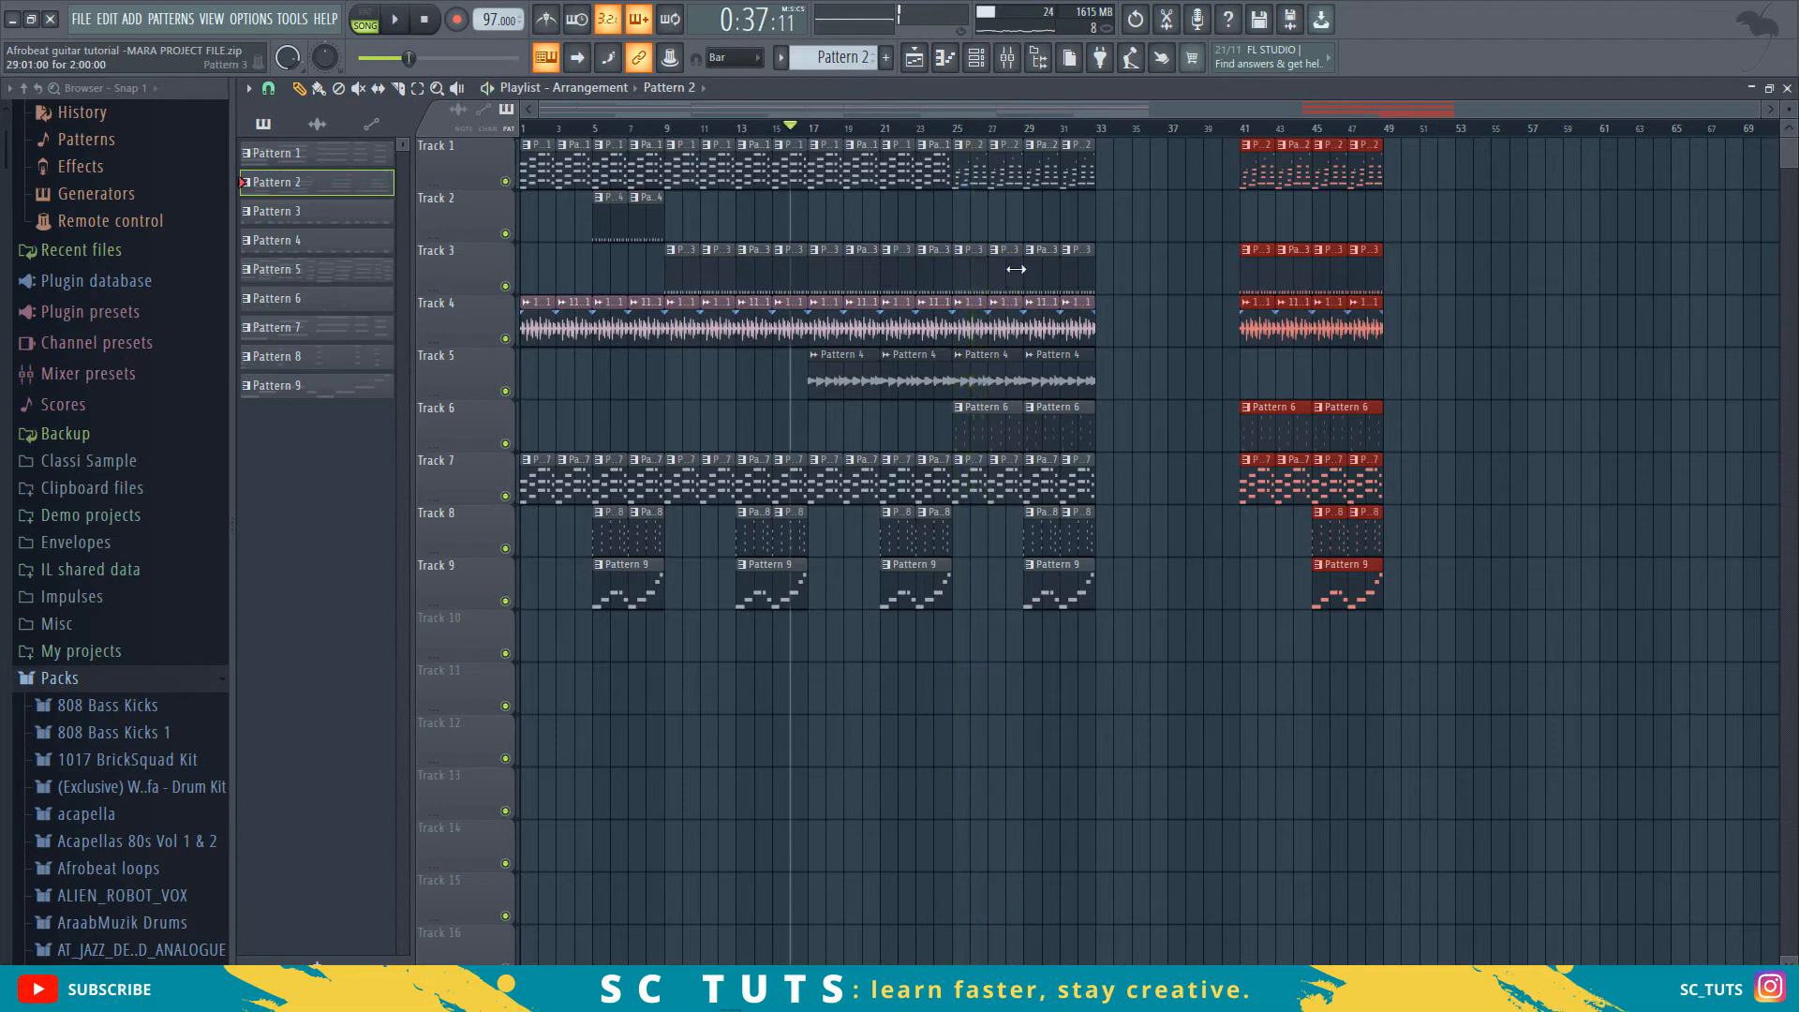
pyautogui.moveTo(797, 661); pyautogui.dragTo(1107, 235)
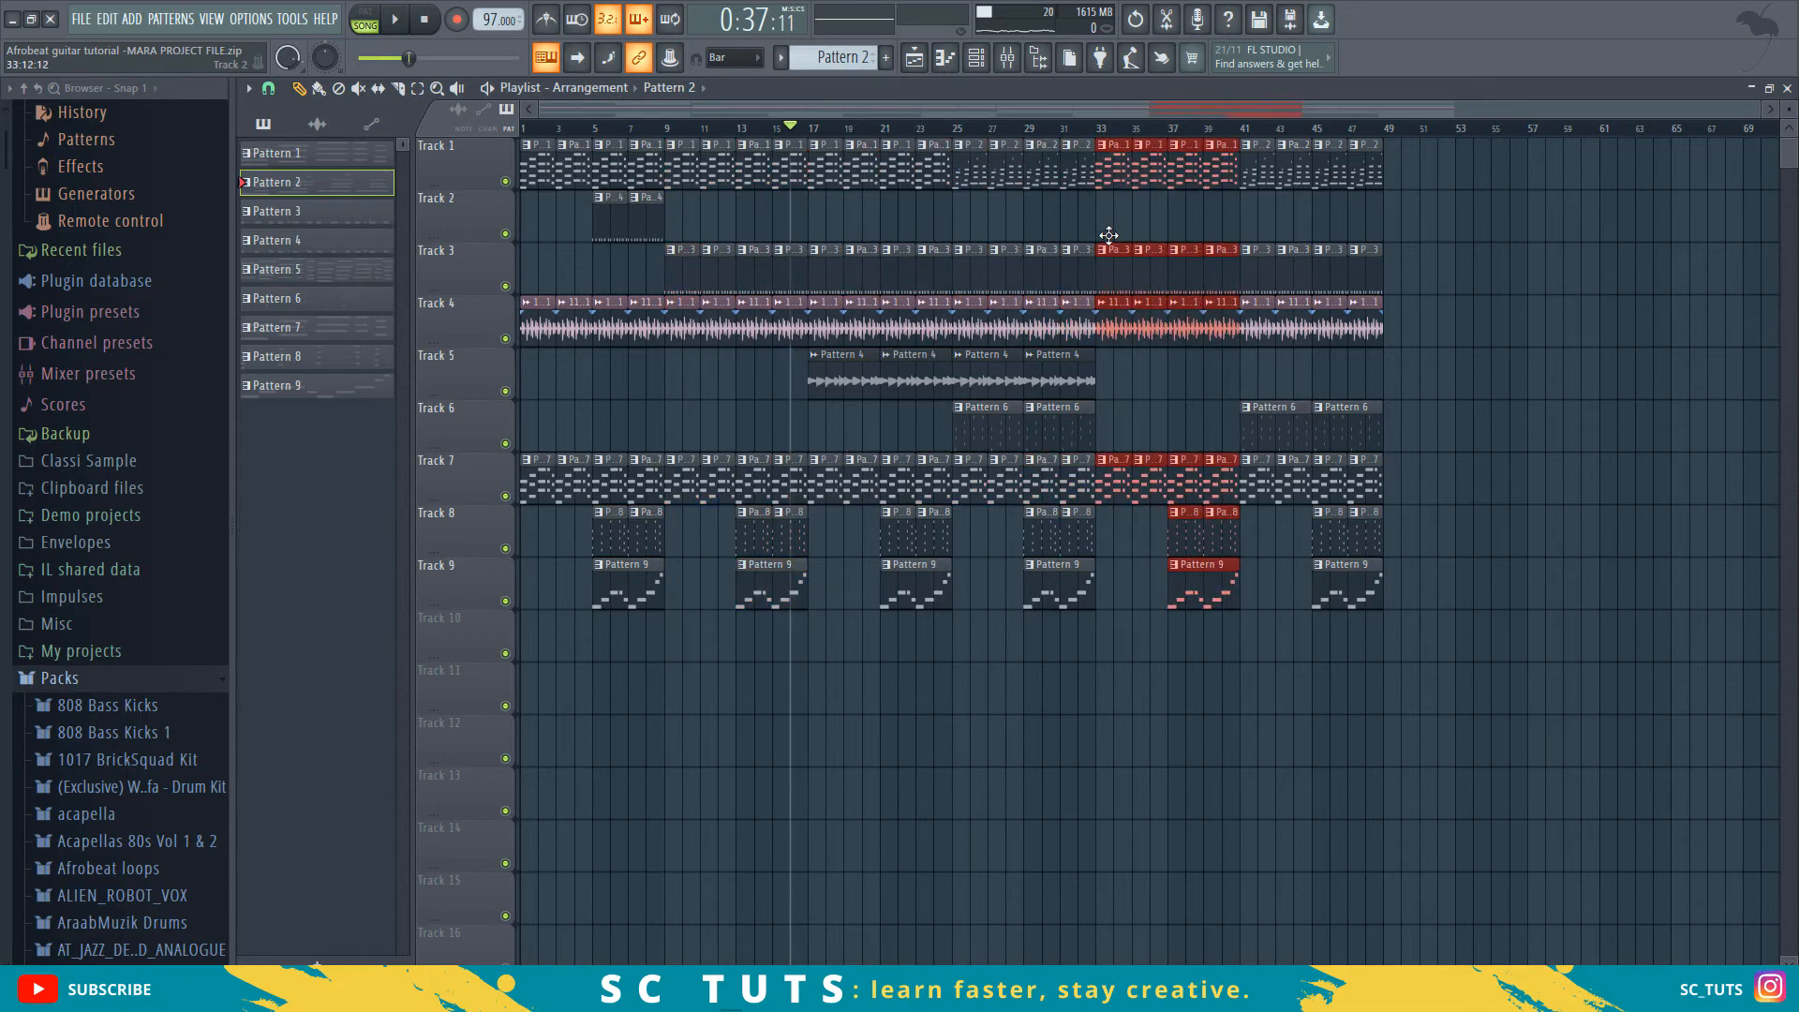
pyautogui.press('space')
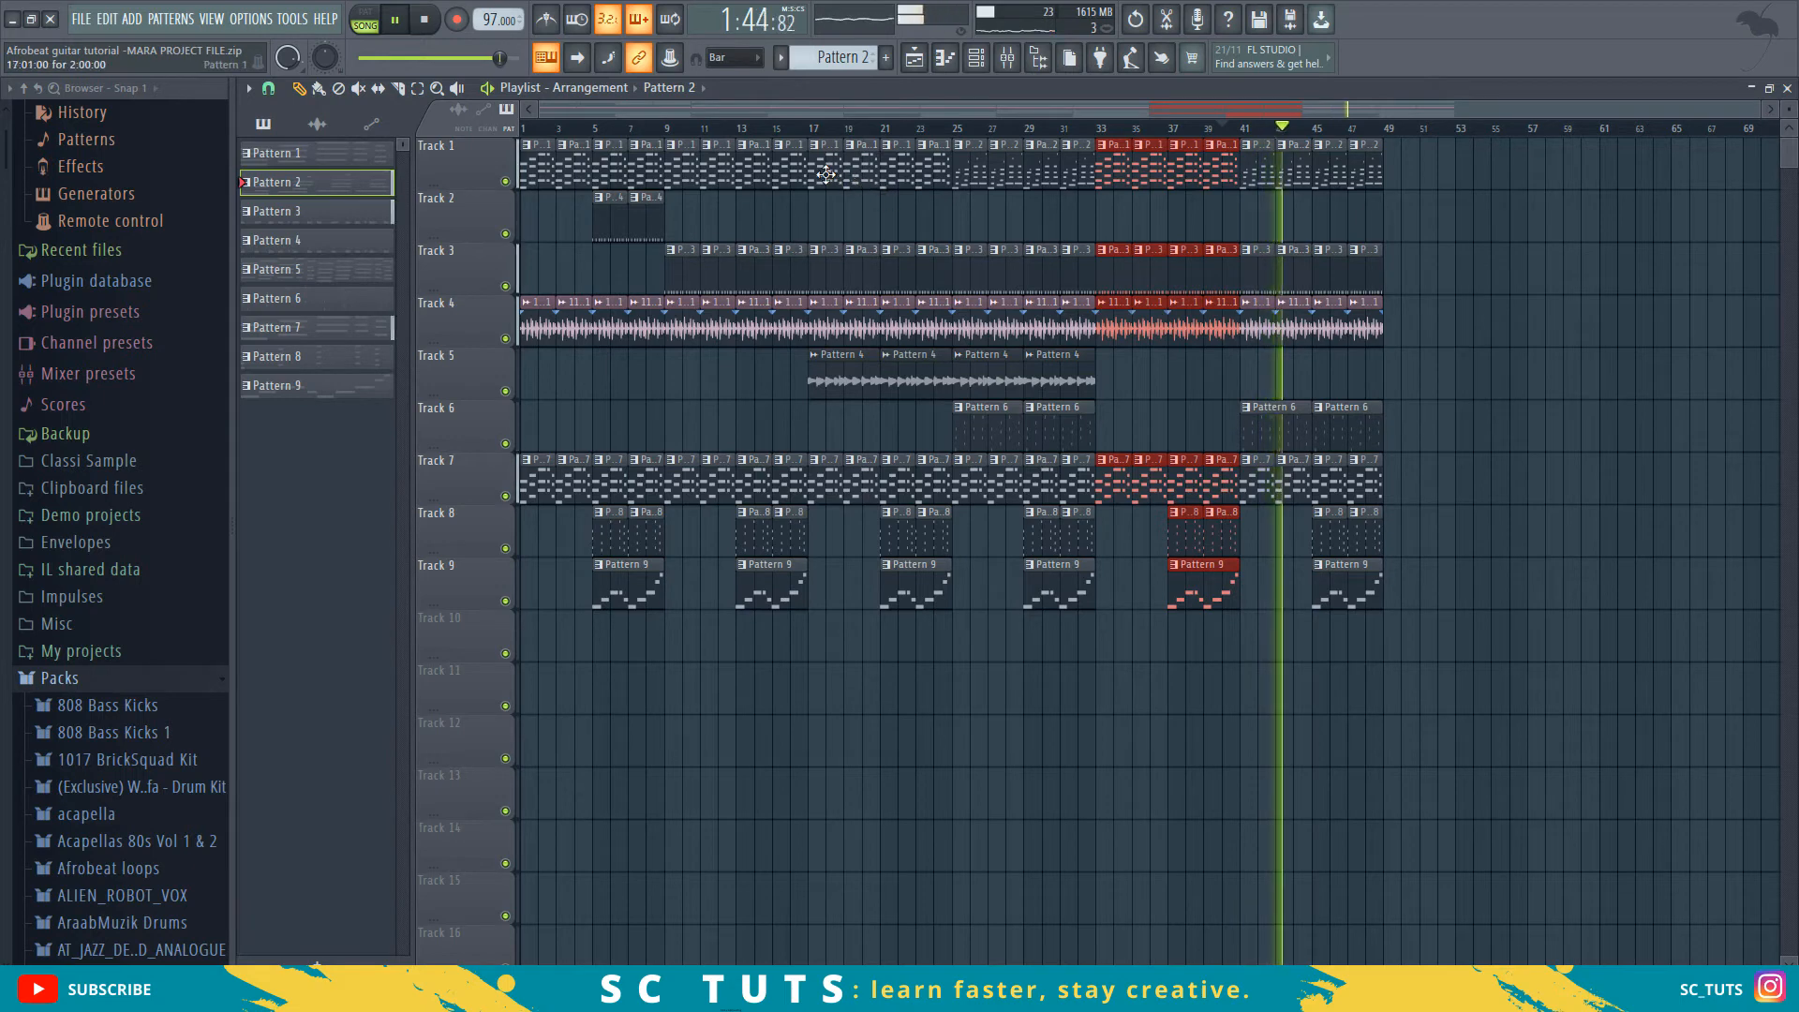
# - Copy all clips in bars 17 to 32 to start at bar 49 and save the project
pyautogui.moveTo(827, 155); pyautogui.dragTo(1078, 647)
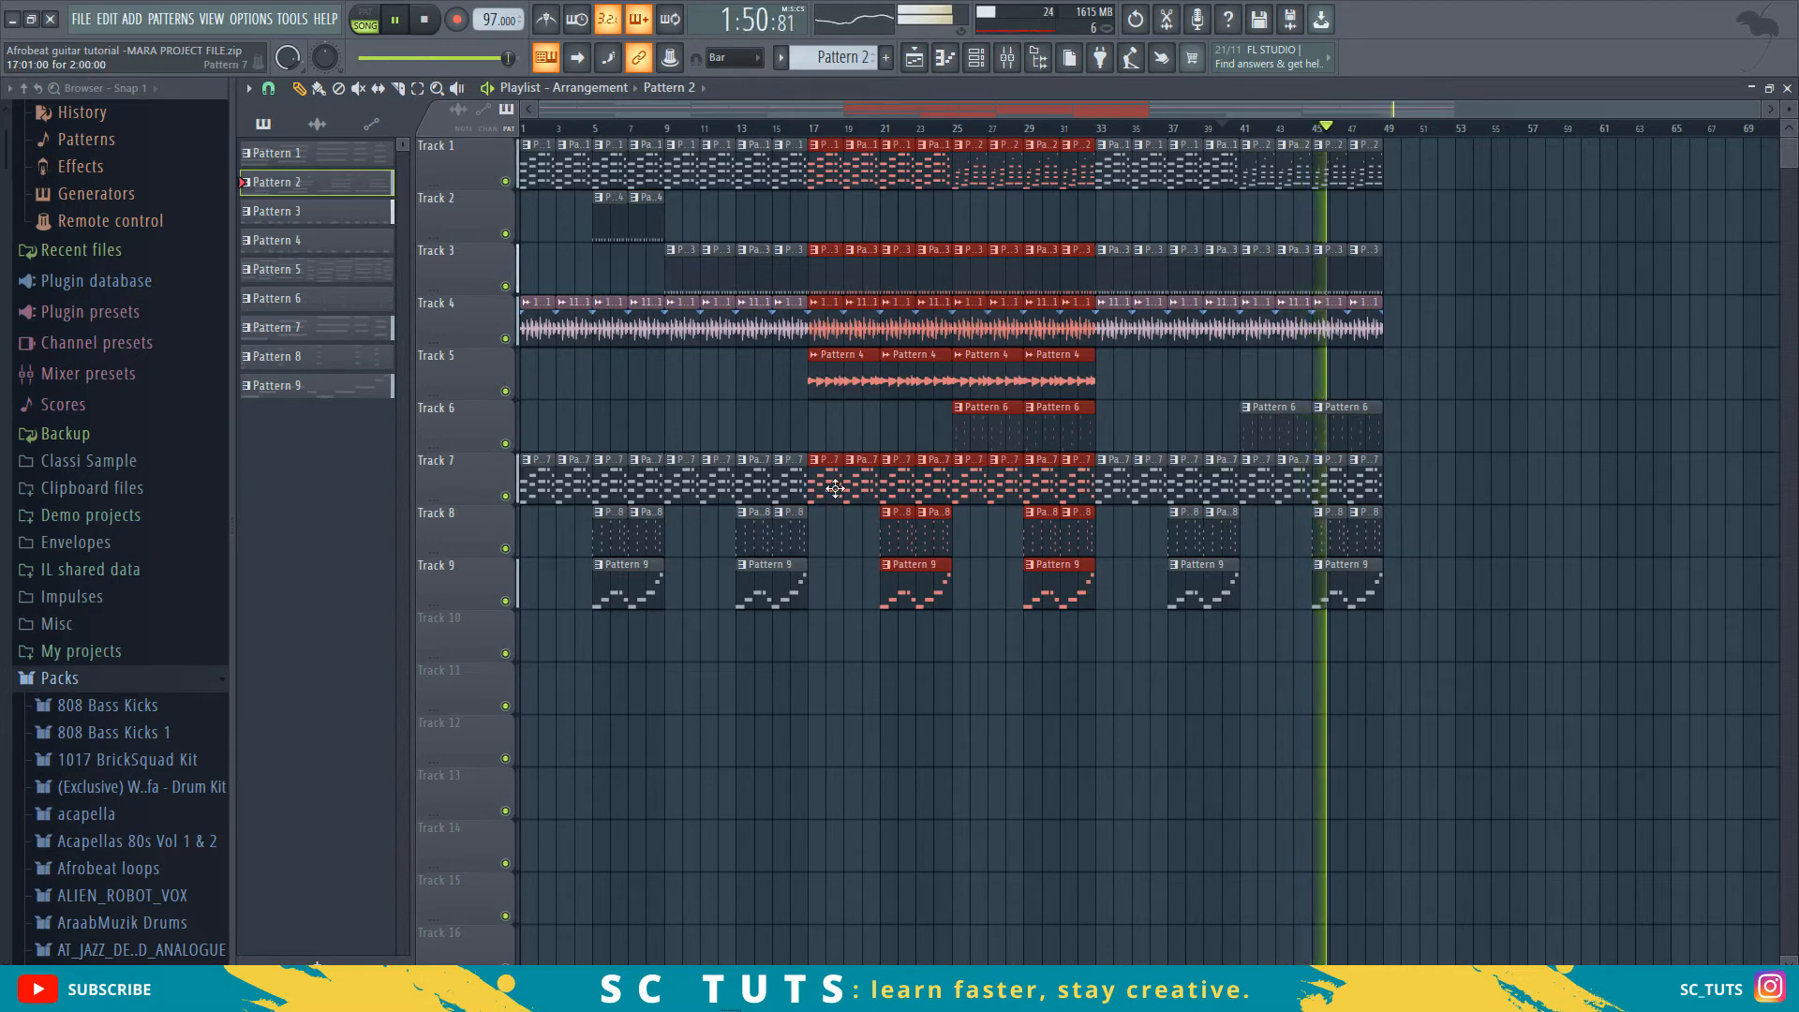
pyautogui.moveTo(834, 486); pyautogui.dragTo(1422, 513)
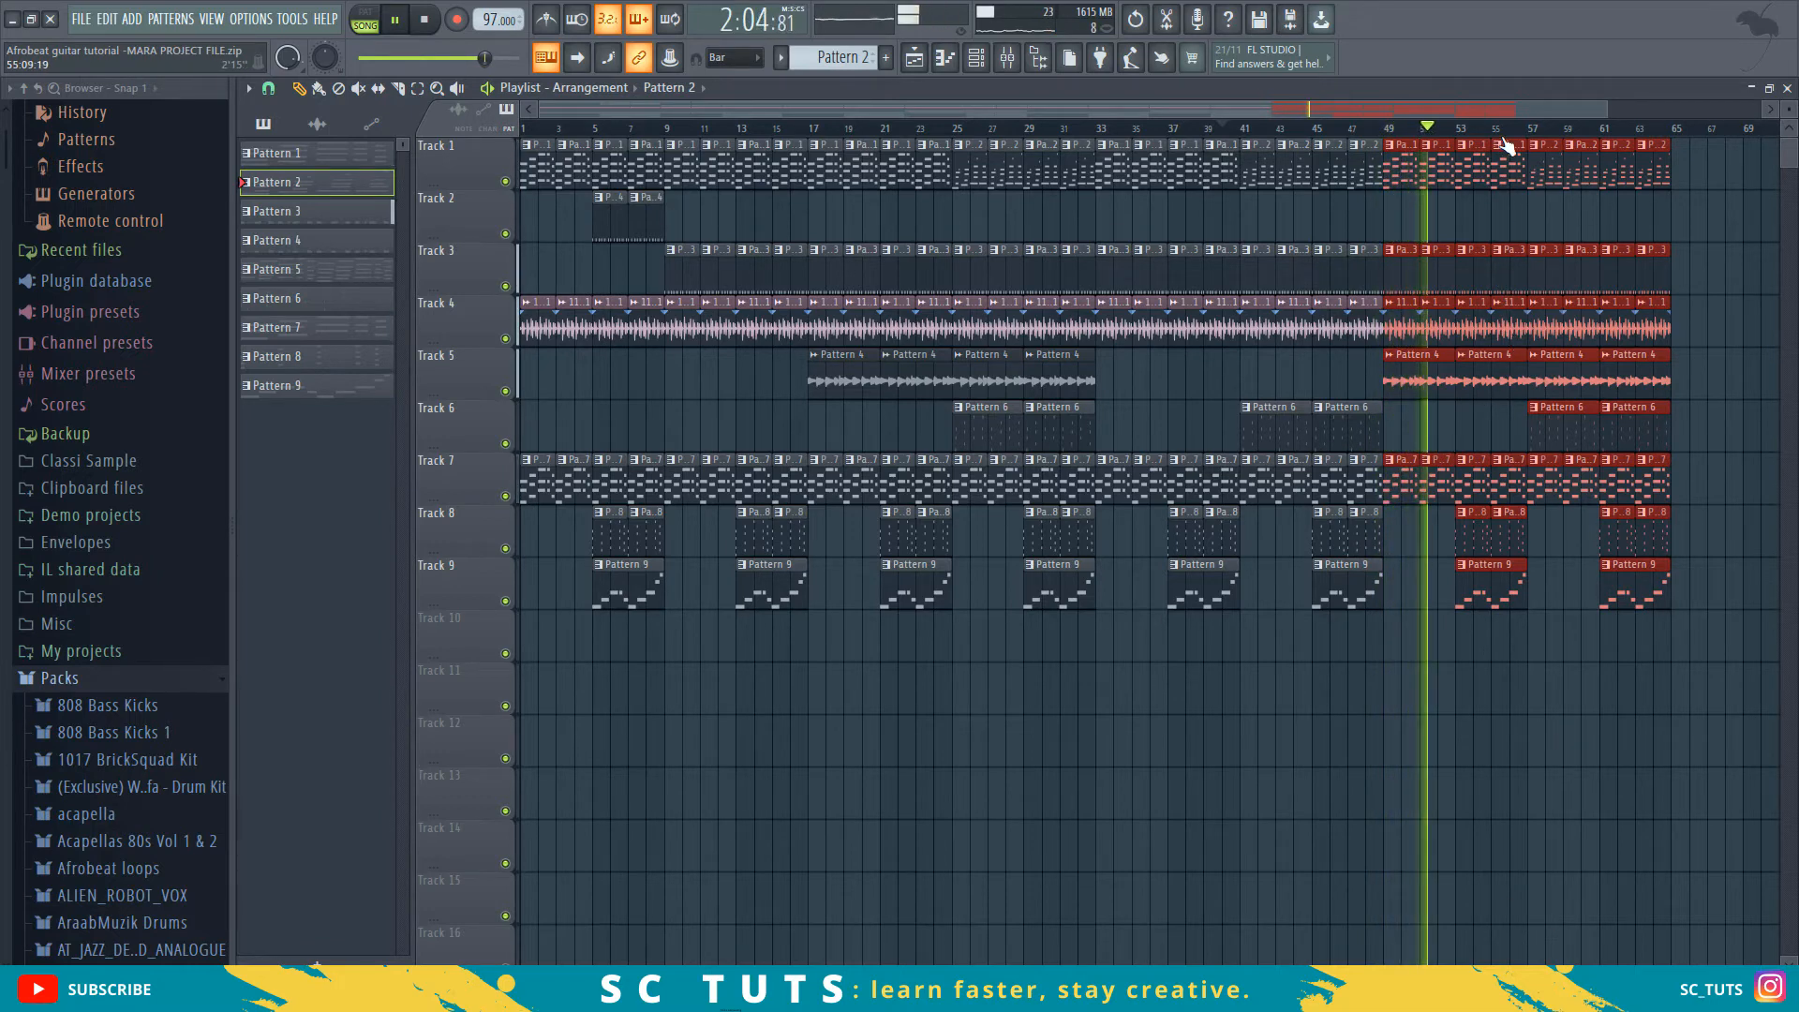
pyautogui.scroll(-4, 1507, 145)
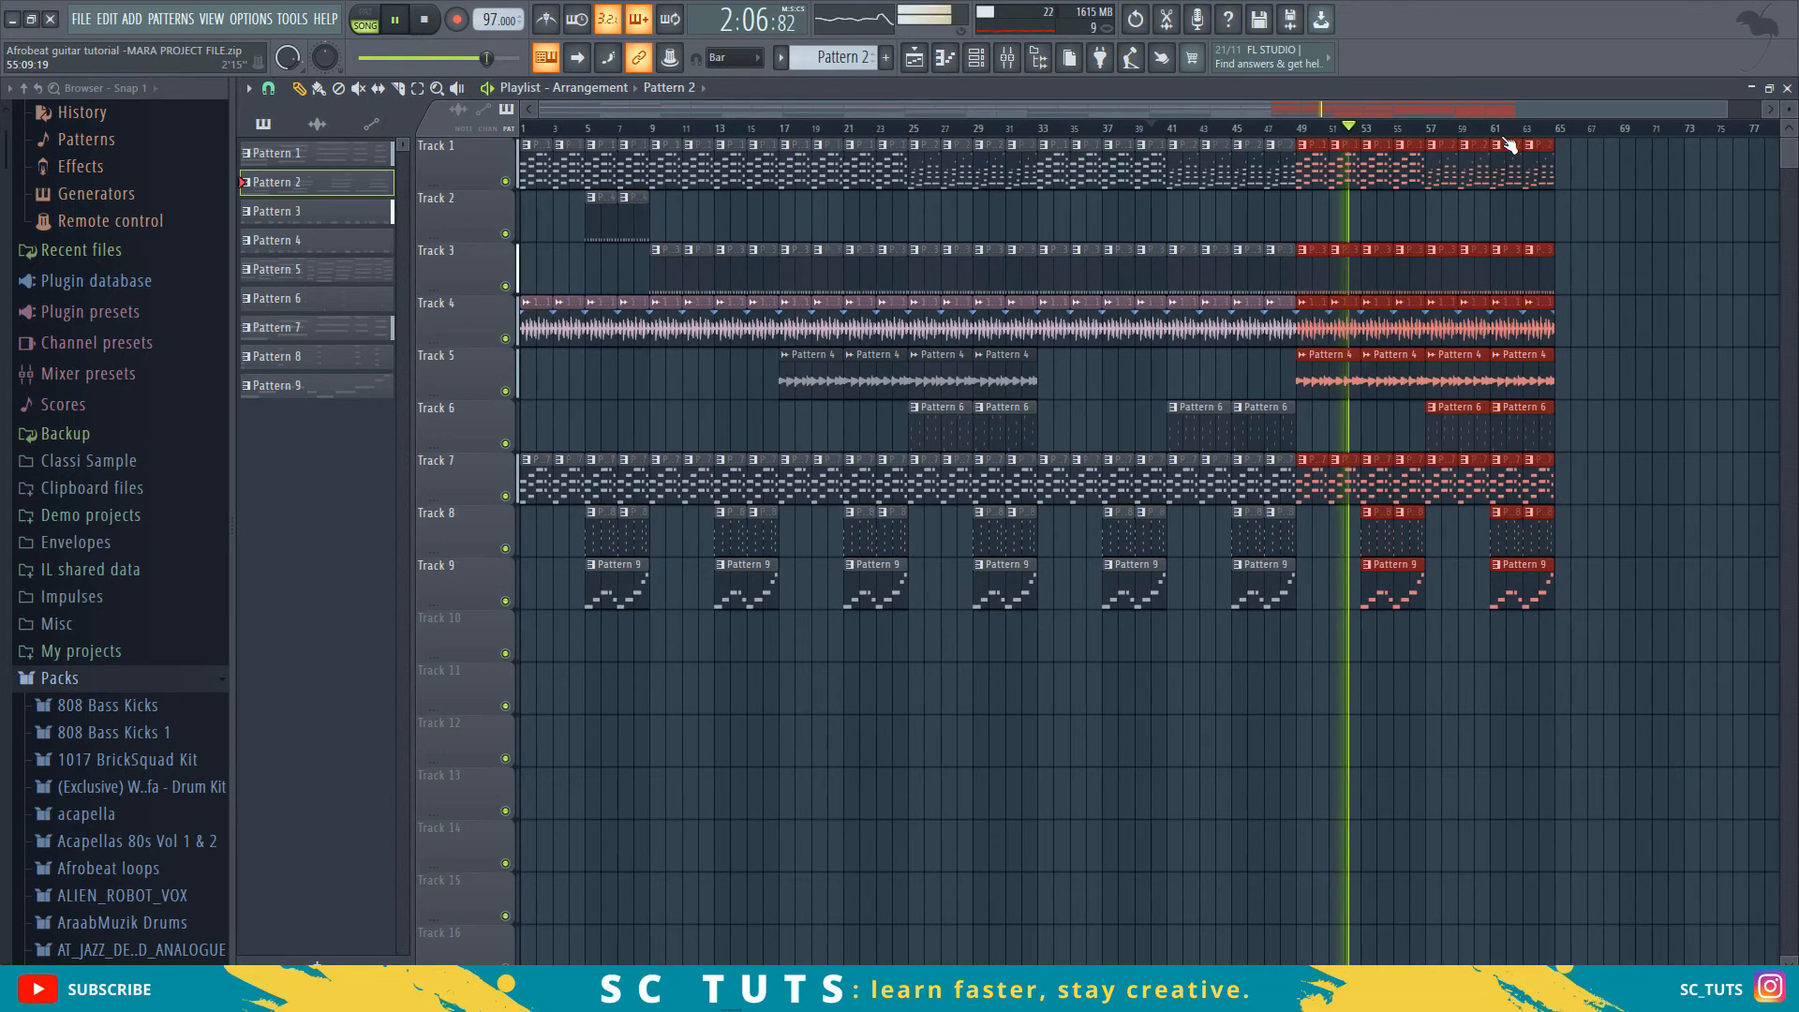
pyautogui.scroll(-1, 1507, 145)
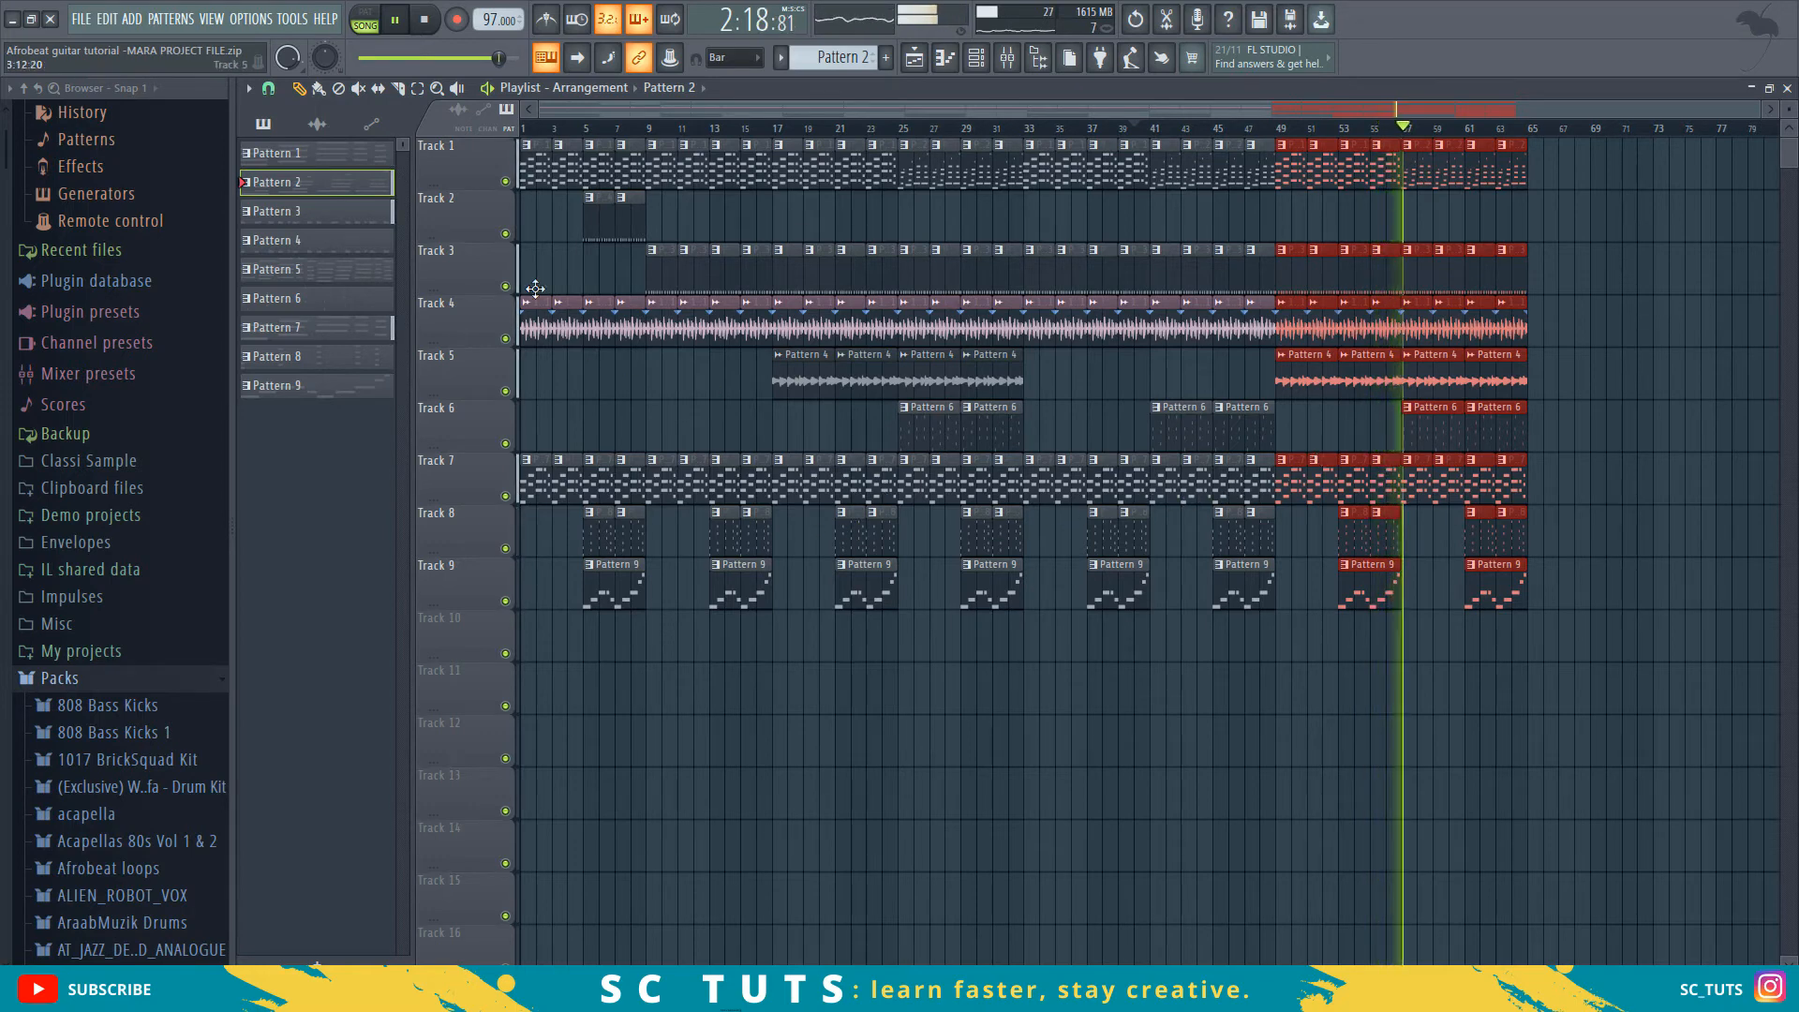
pyautogui.press('space')
pyautogui.hotkey('ctrl', 's')
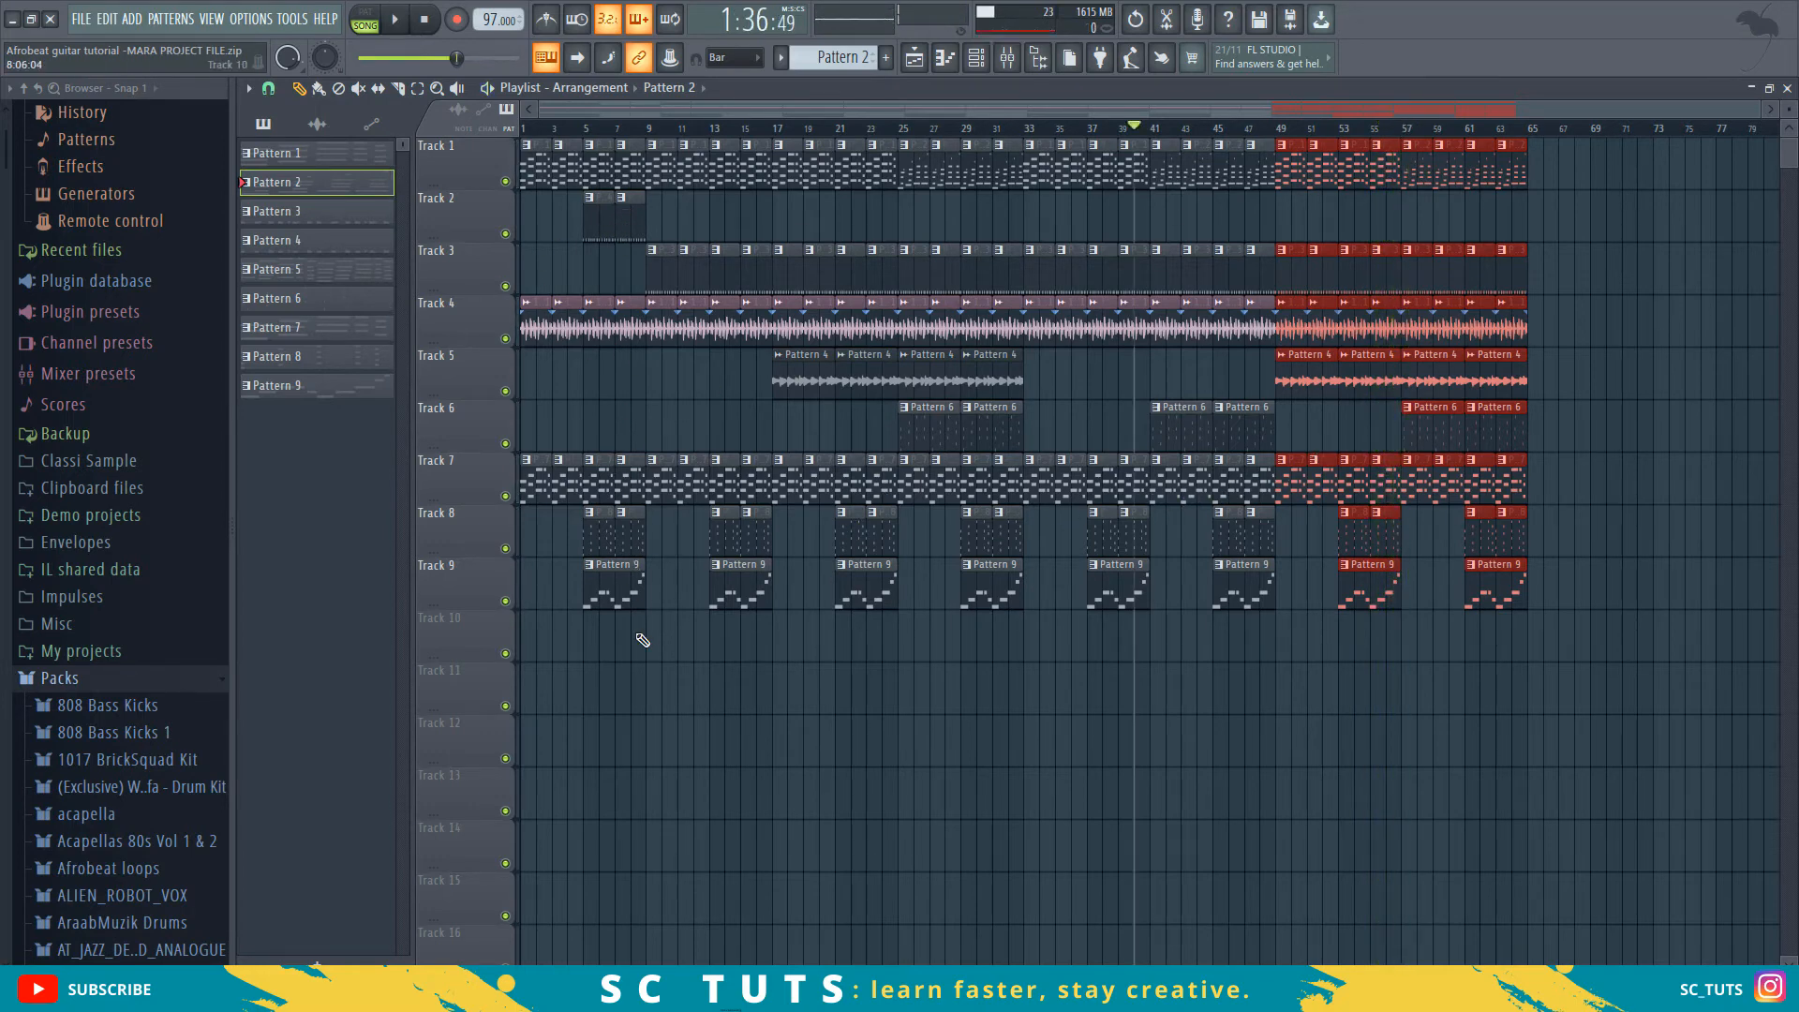
# - Copy the intro clips from bars 1 to 8 to start at bar 65 as an outro and play that transition
pyautogui.moveTo(643, 640); pyautogui.dragTo(523, 140)
pyautogui.moveTo(600, 221); pyautogui.dragTo(1518, 141)
pyautogui.press('space')
pyautogui.scroll(6, 1593, 133)
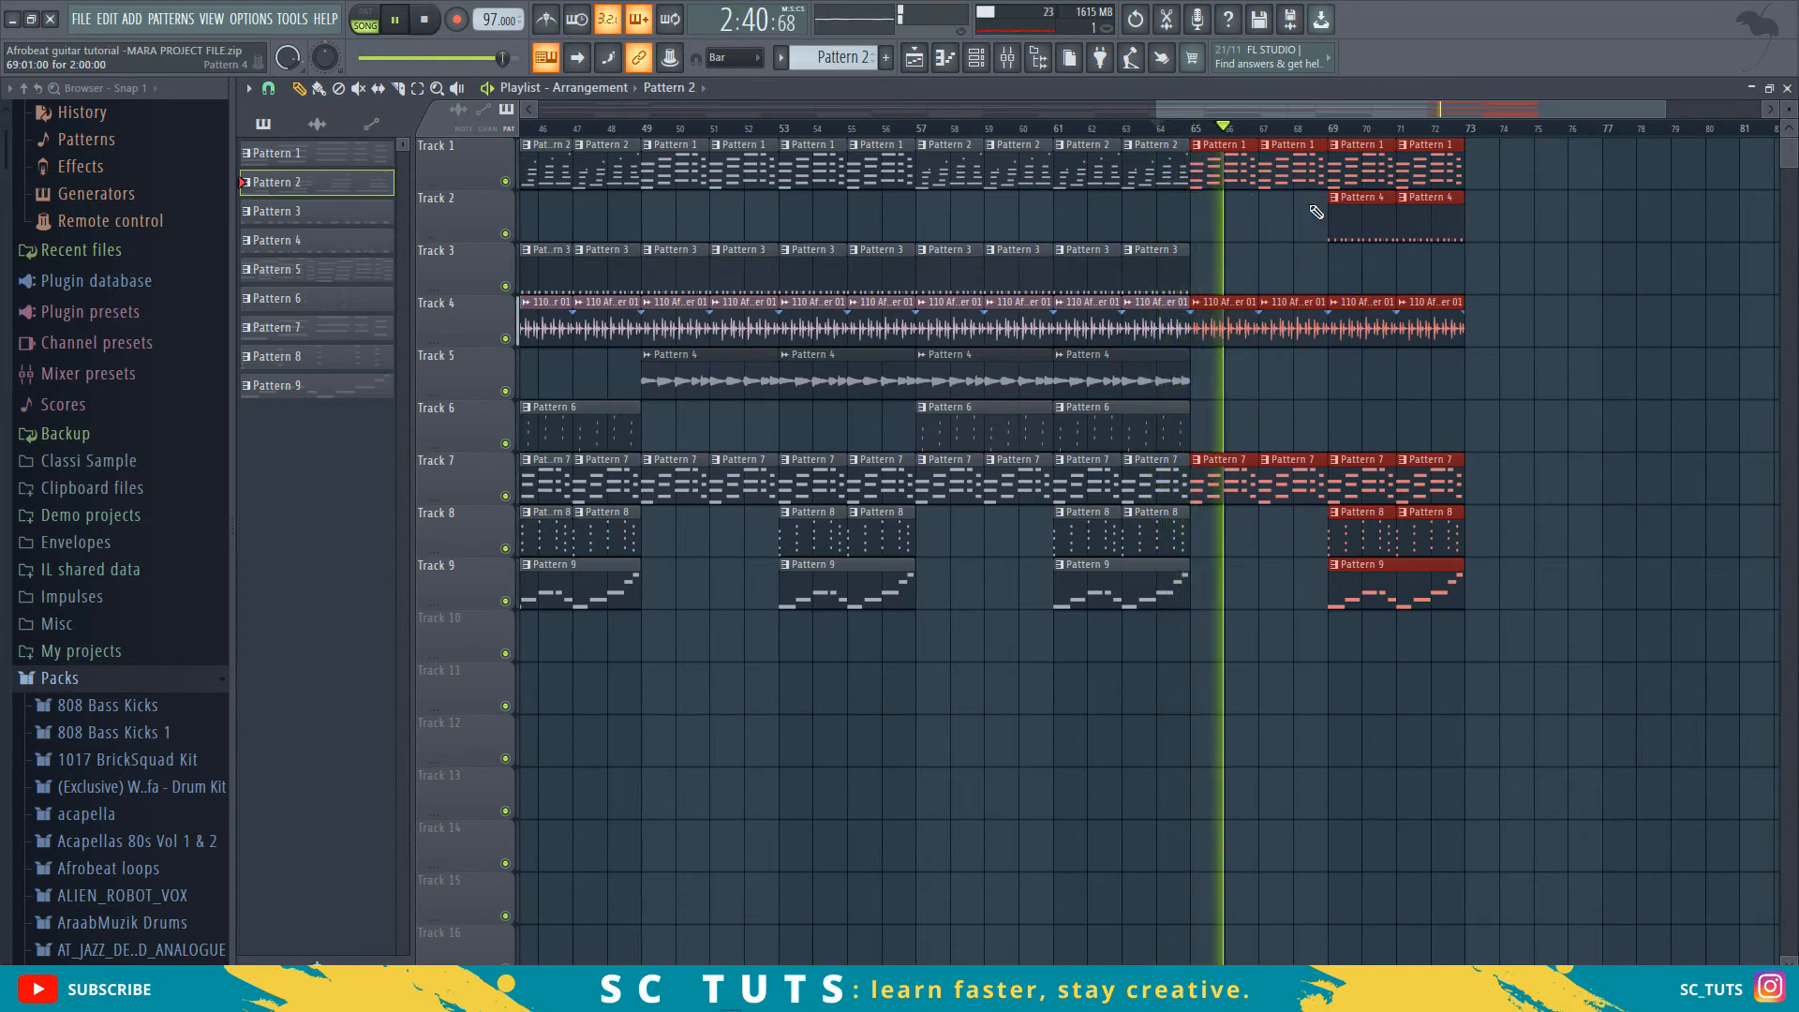
pyautogui.press('space')
pyautogui.press('space')
# - Duplicate the last Pattern 6 clip on Track 6 twice so it fills bars 65 to 72
pyautogui.click(1172, 418)
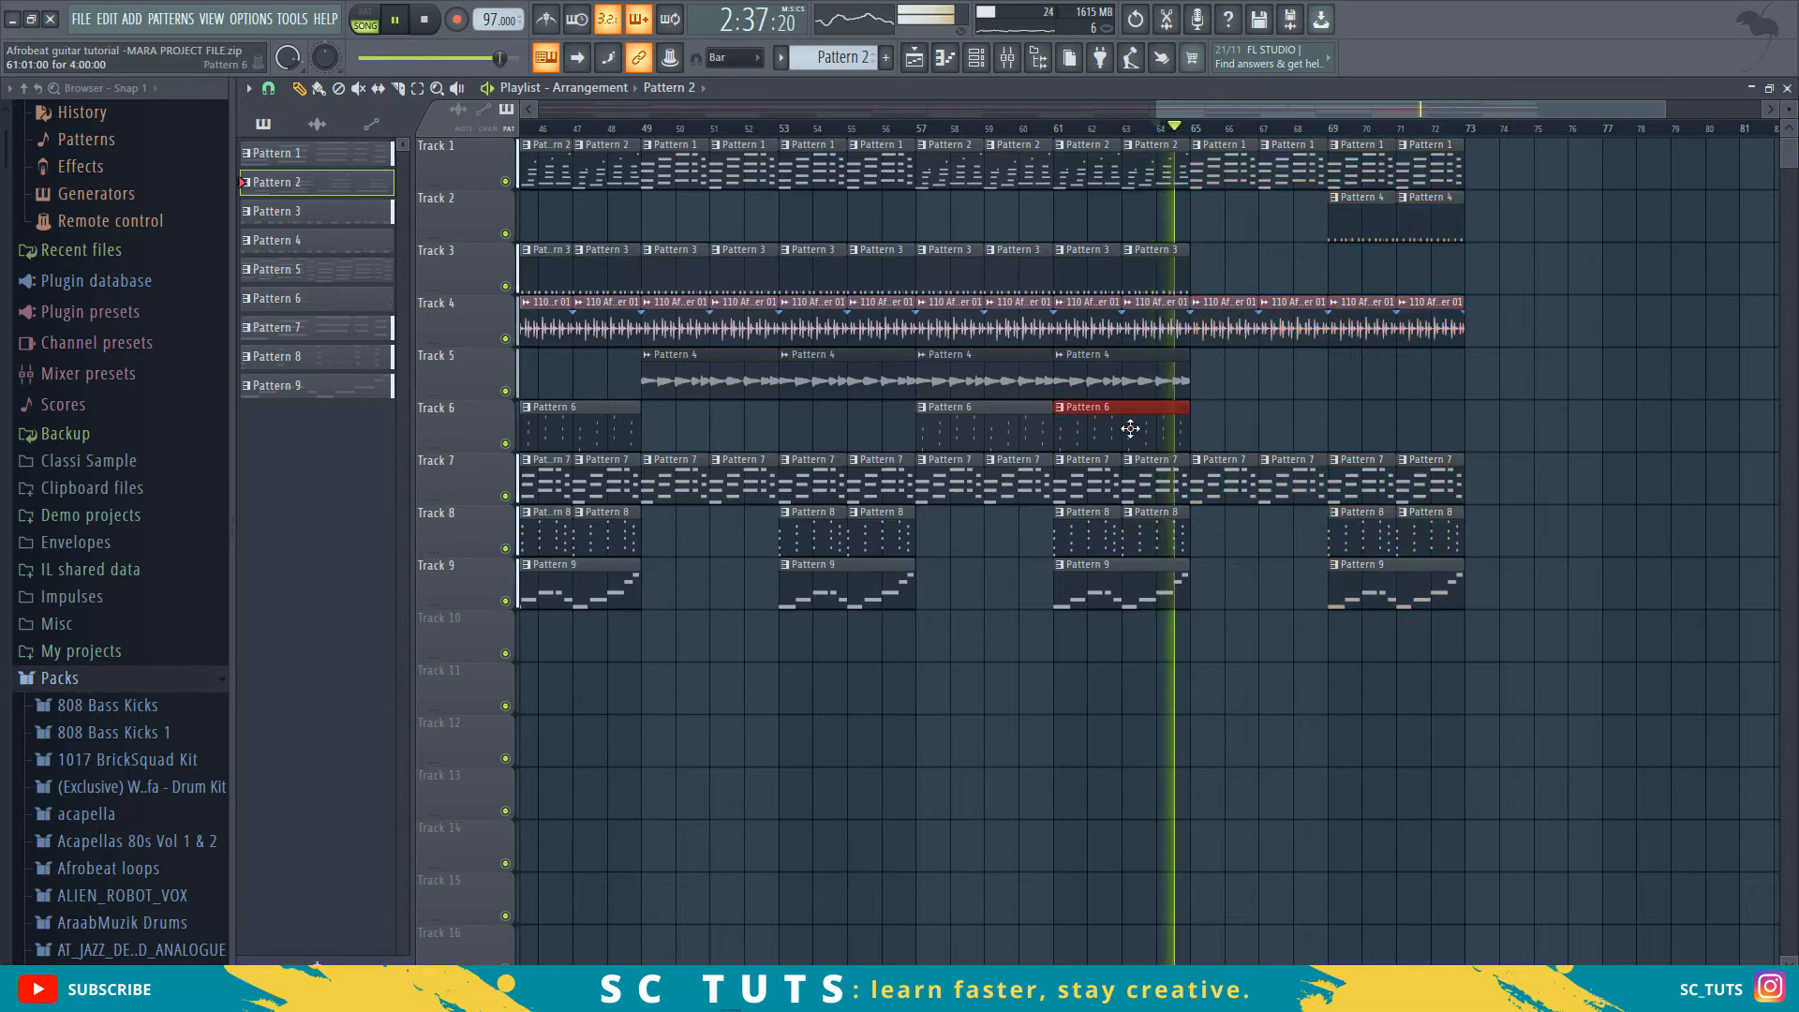
pyautogui.hotkey('ctrl', 'b')
pyautogui.hotkey('ctrl', 'b')
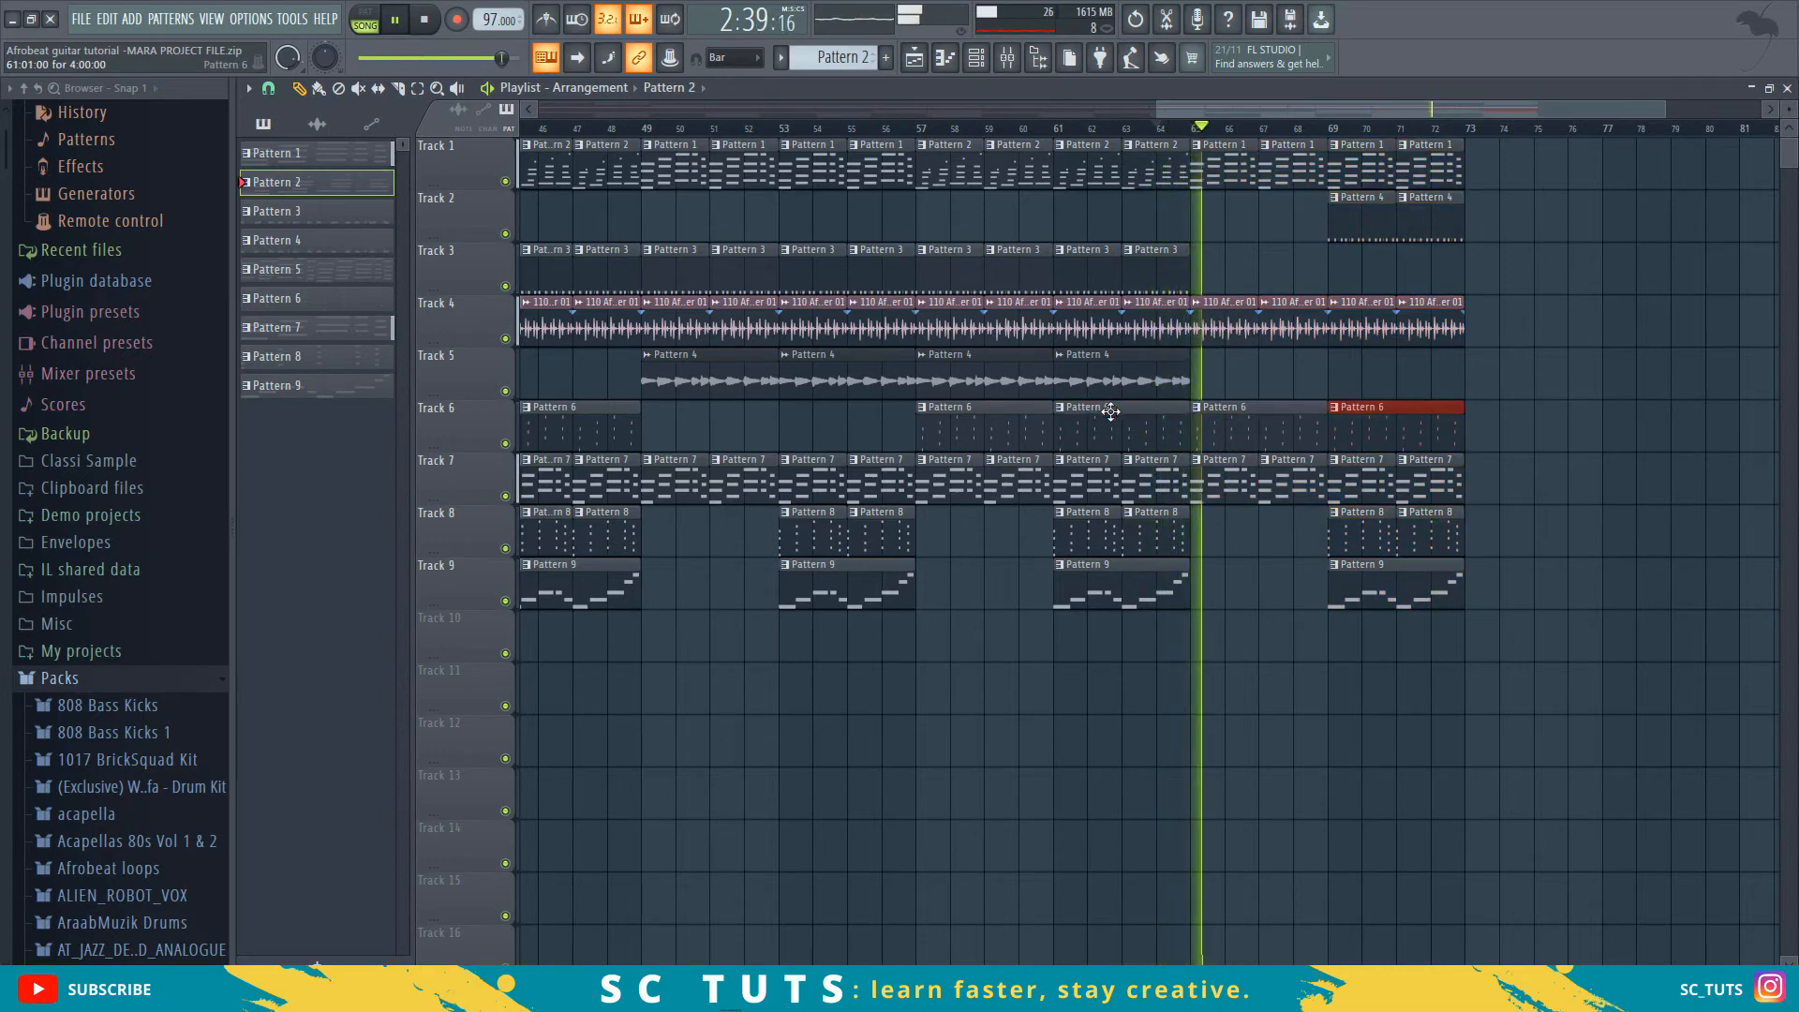
# - Delete the Pattern 8 and 9 clips in bars 69 to 72 and replace the Pattern 4 clip at bar 71 with bar 63's Pattern 3 clip
pyautogui.click(1162, 532)
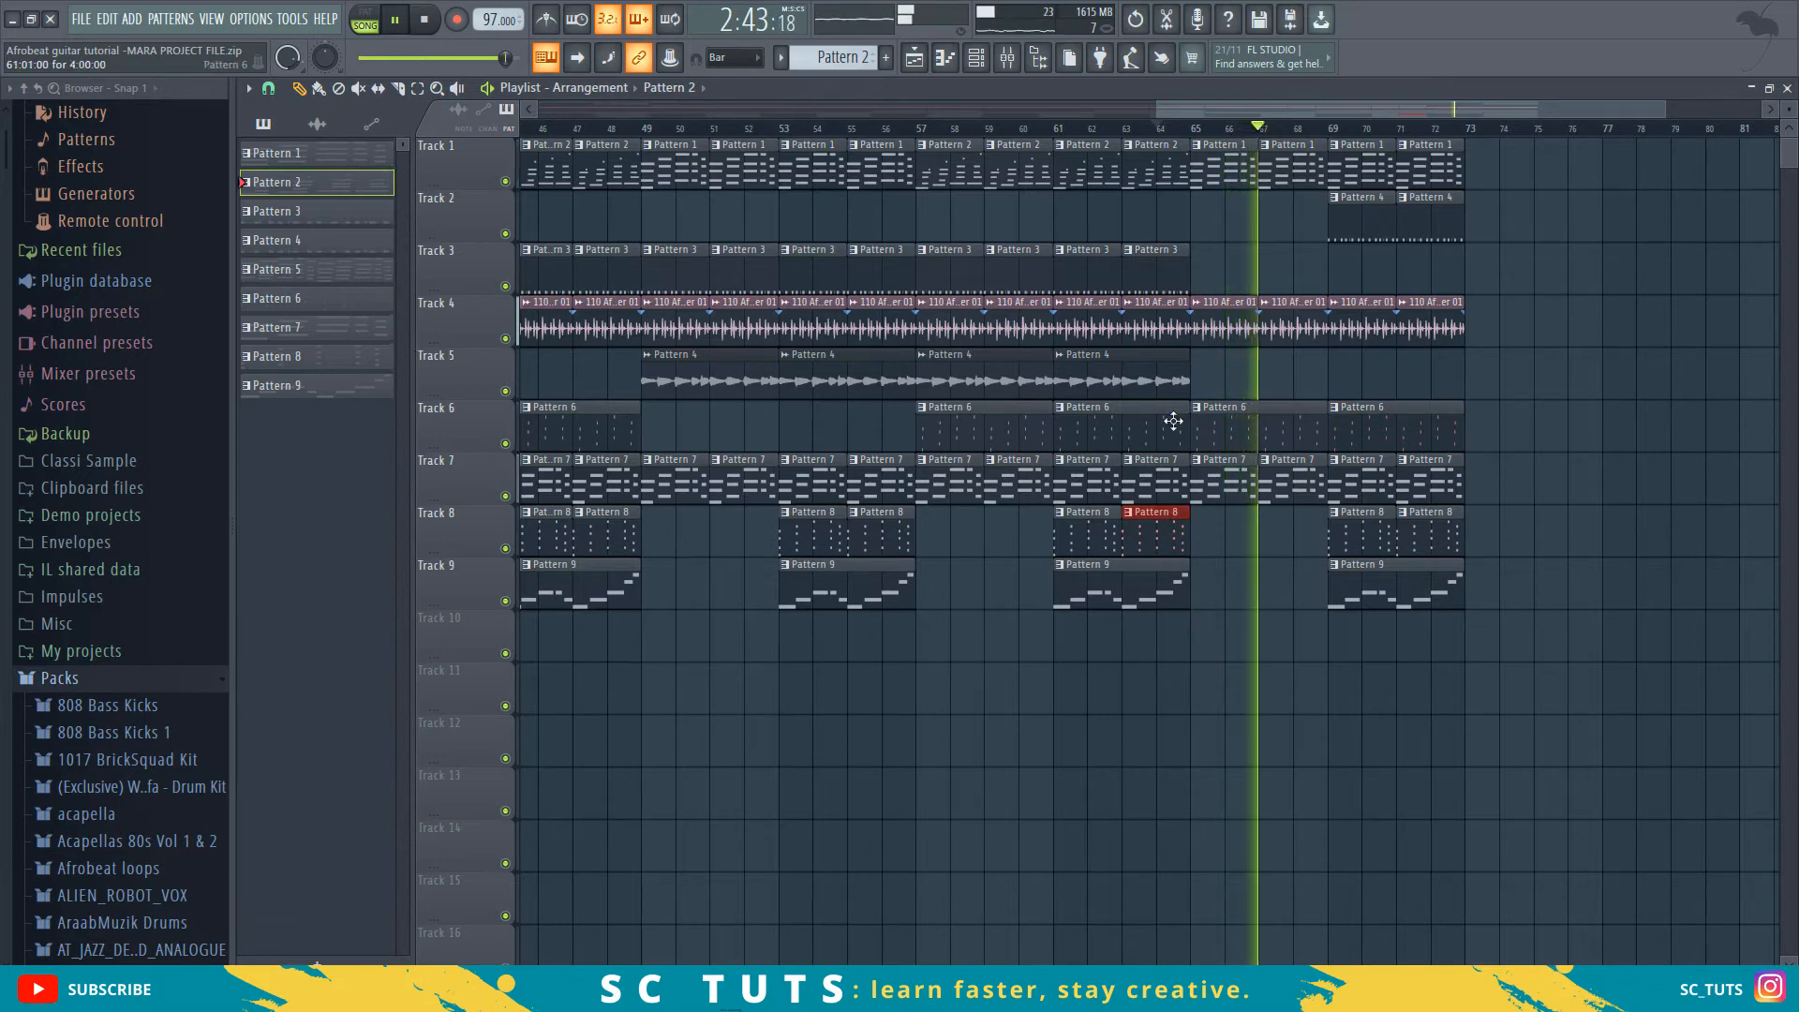
pyautogui.rightClick(1420, 595)
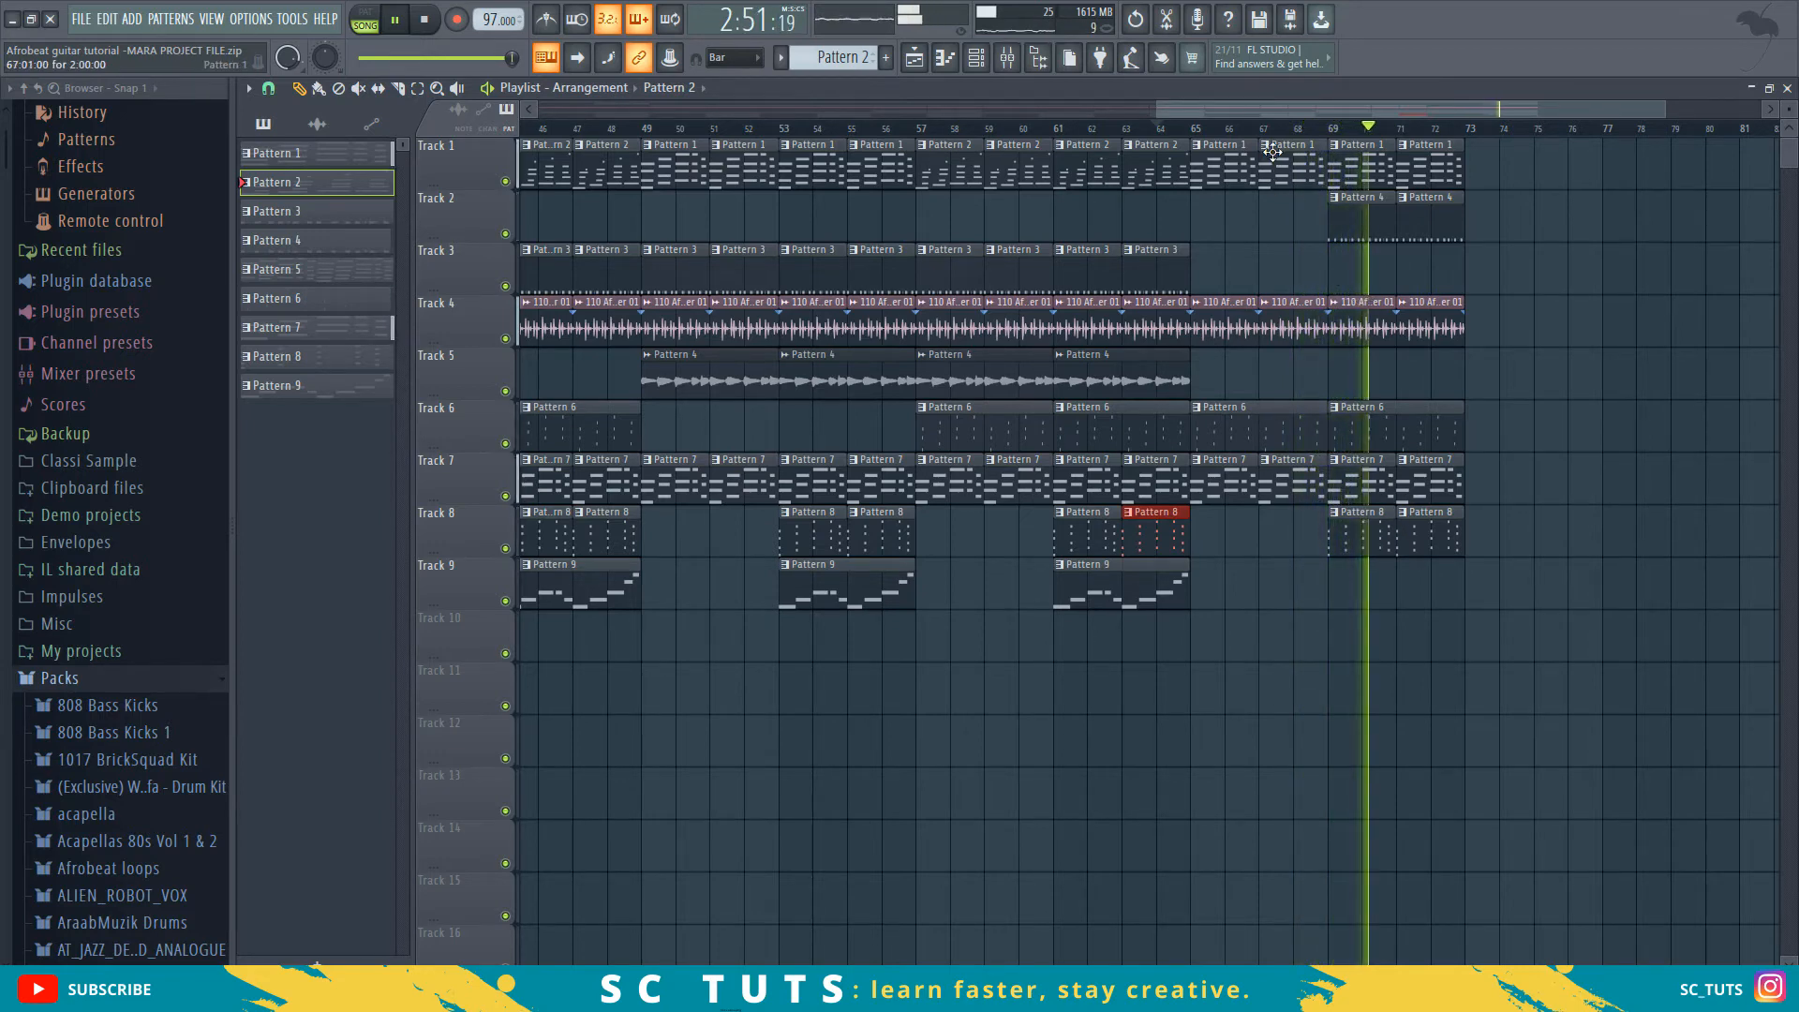
pyautogui.click(1301, 129)
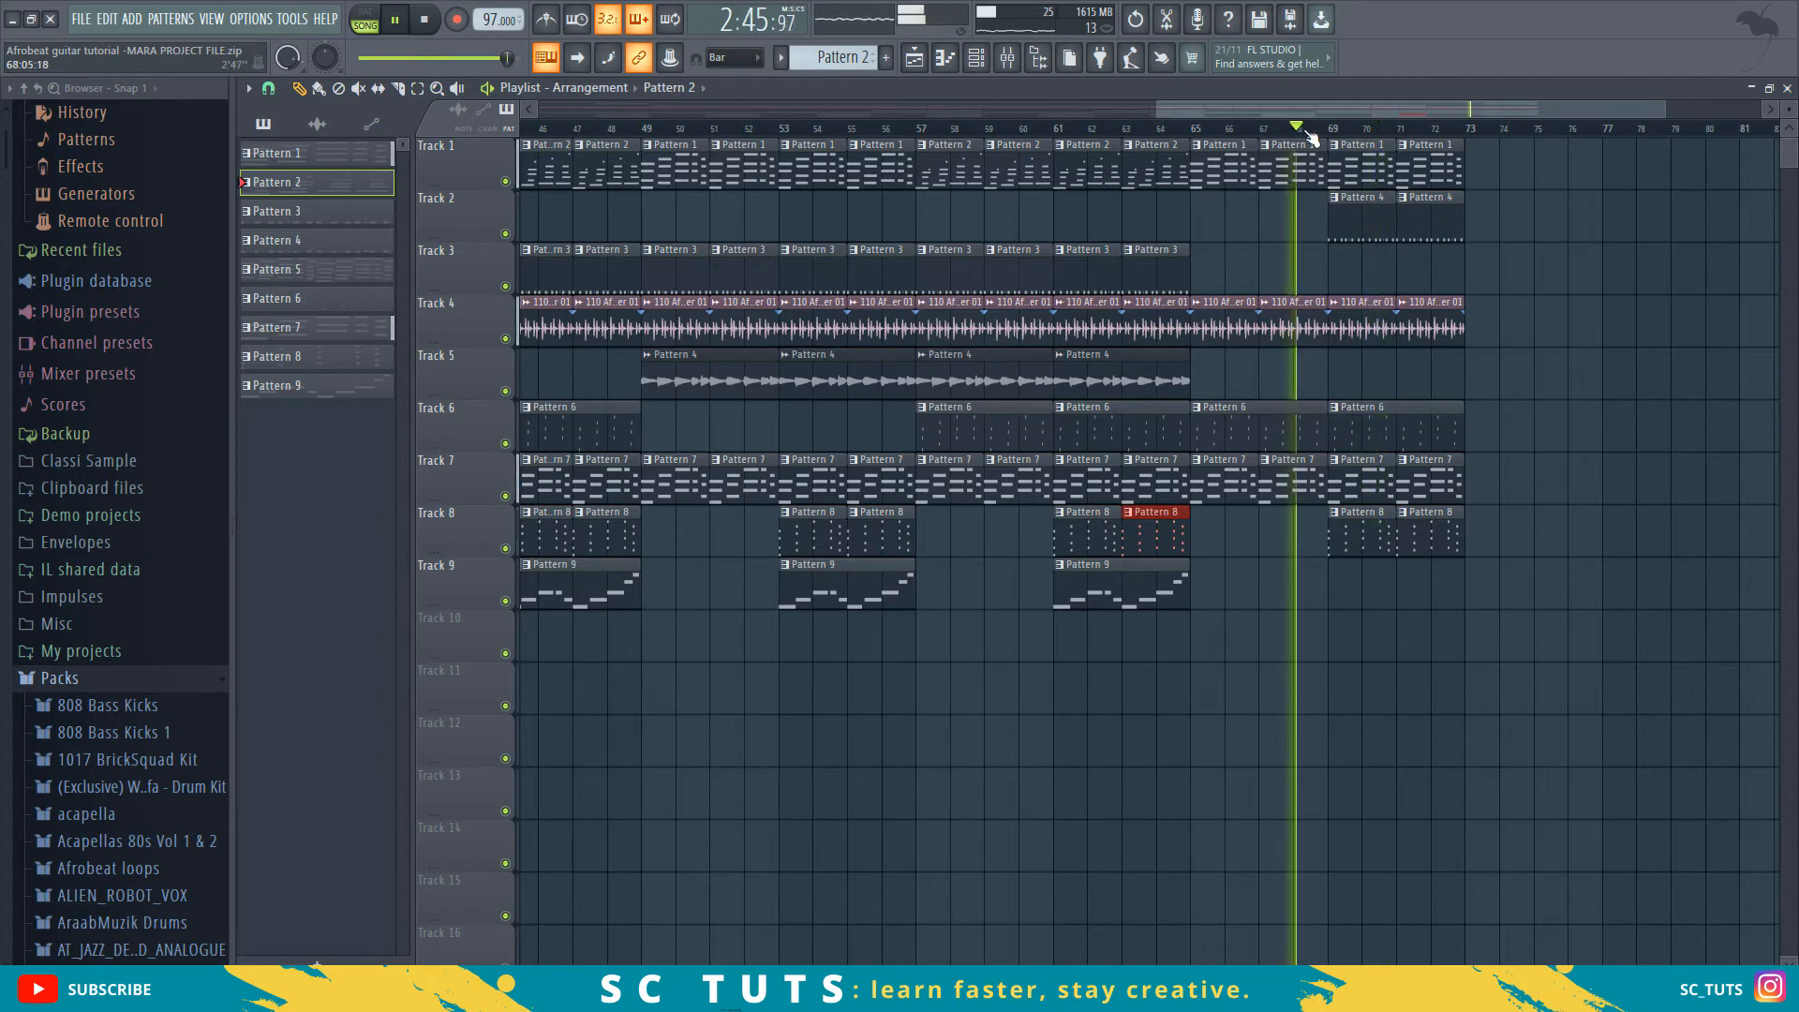
pyautogui.rightClick(1377, 544)
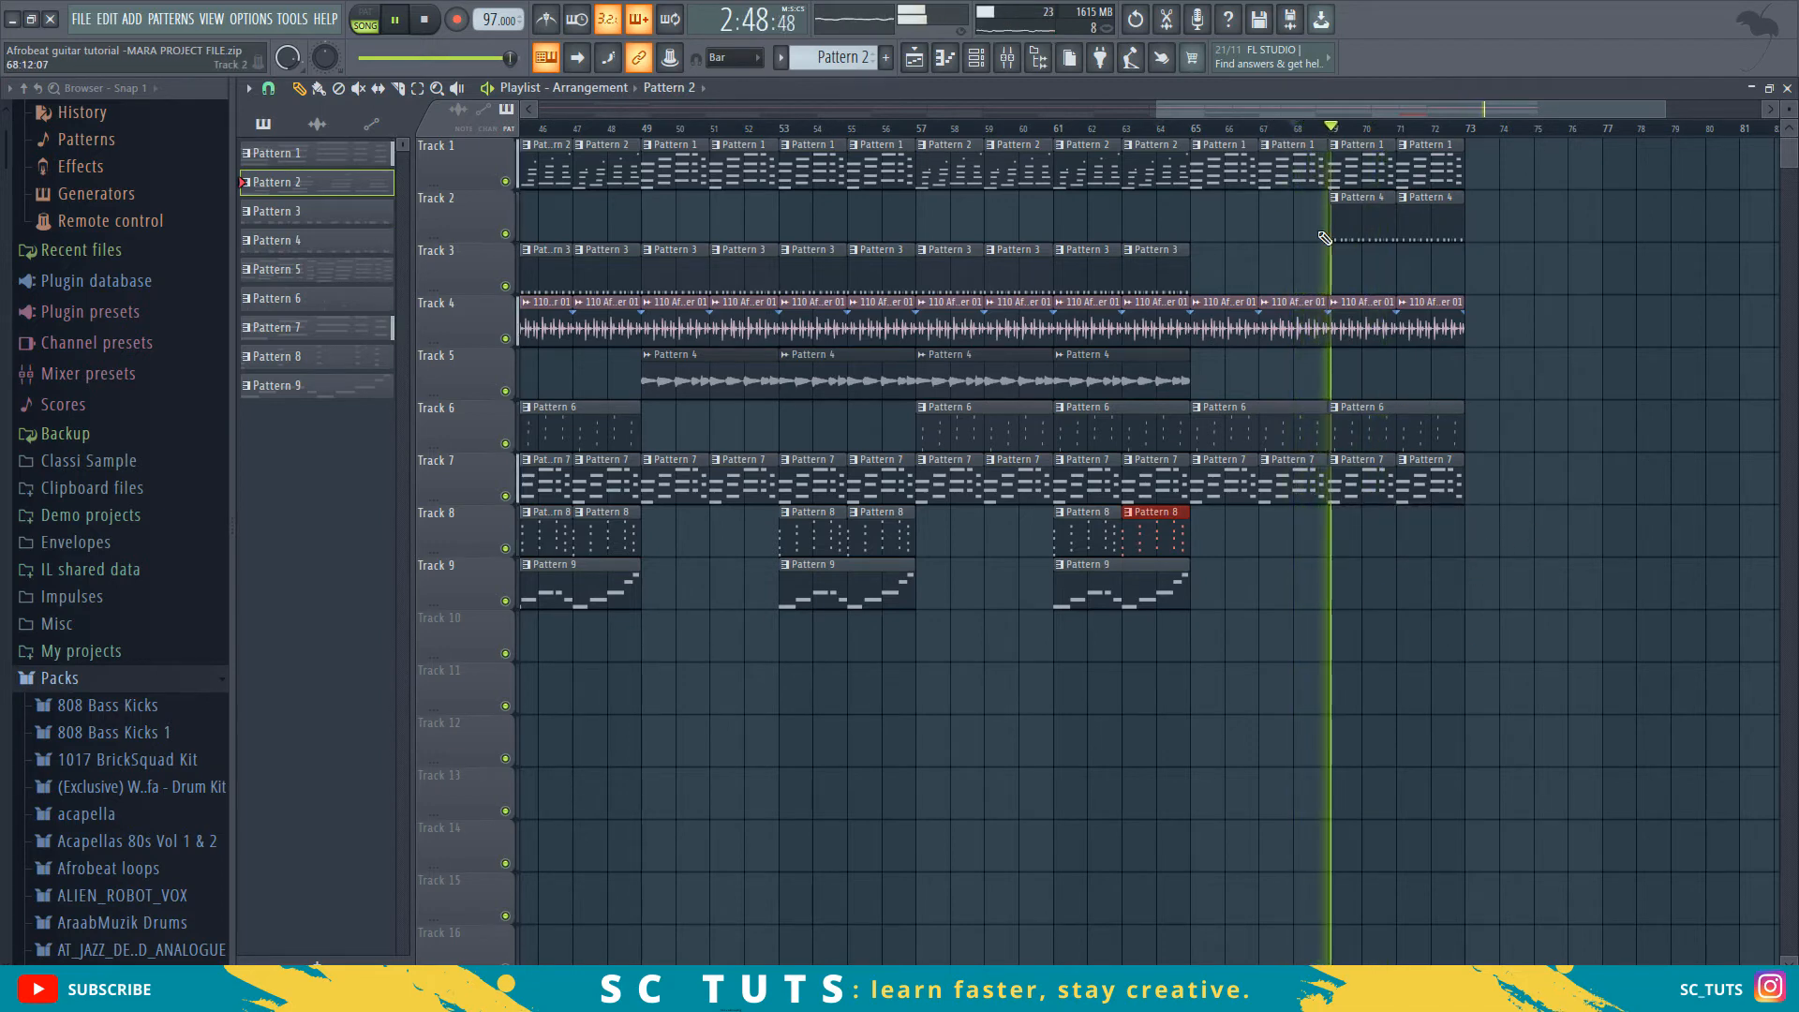
pyautogui.moveTo(1176, 282); pyautogui.dragTo(1456, 269)
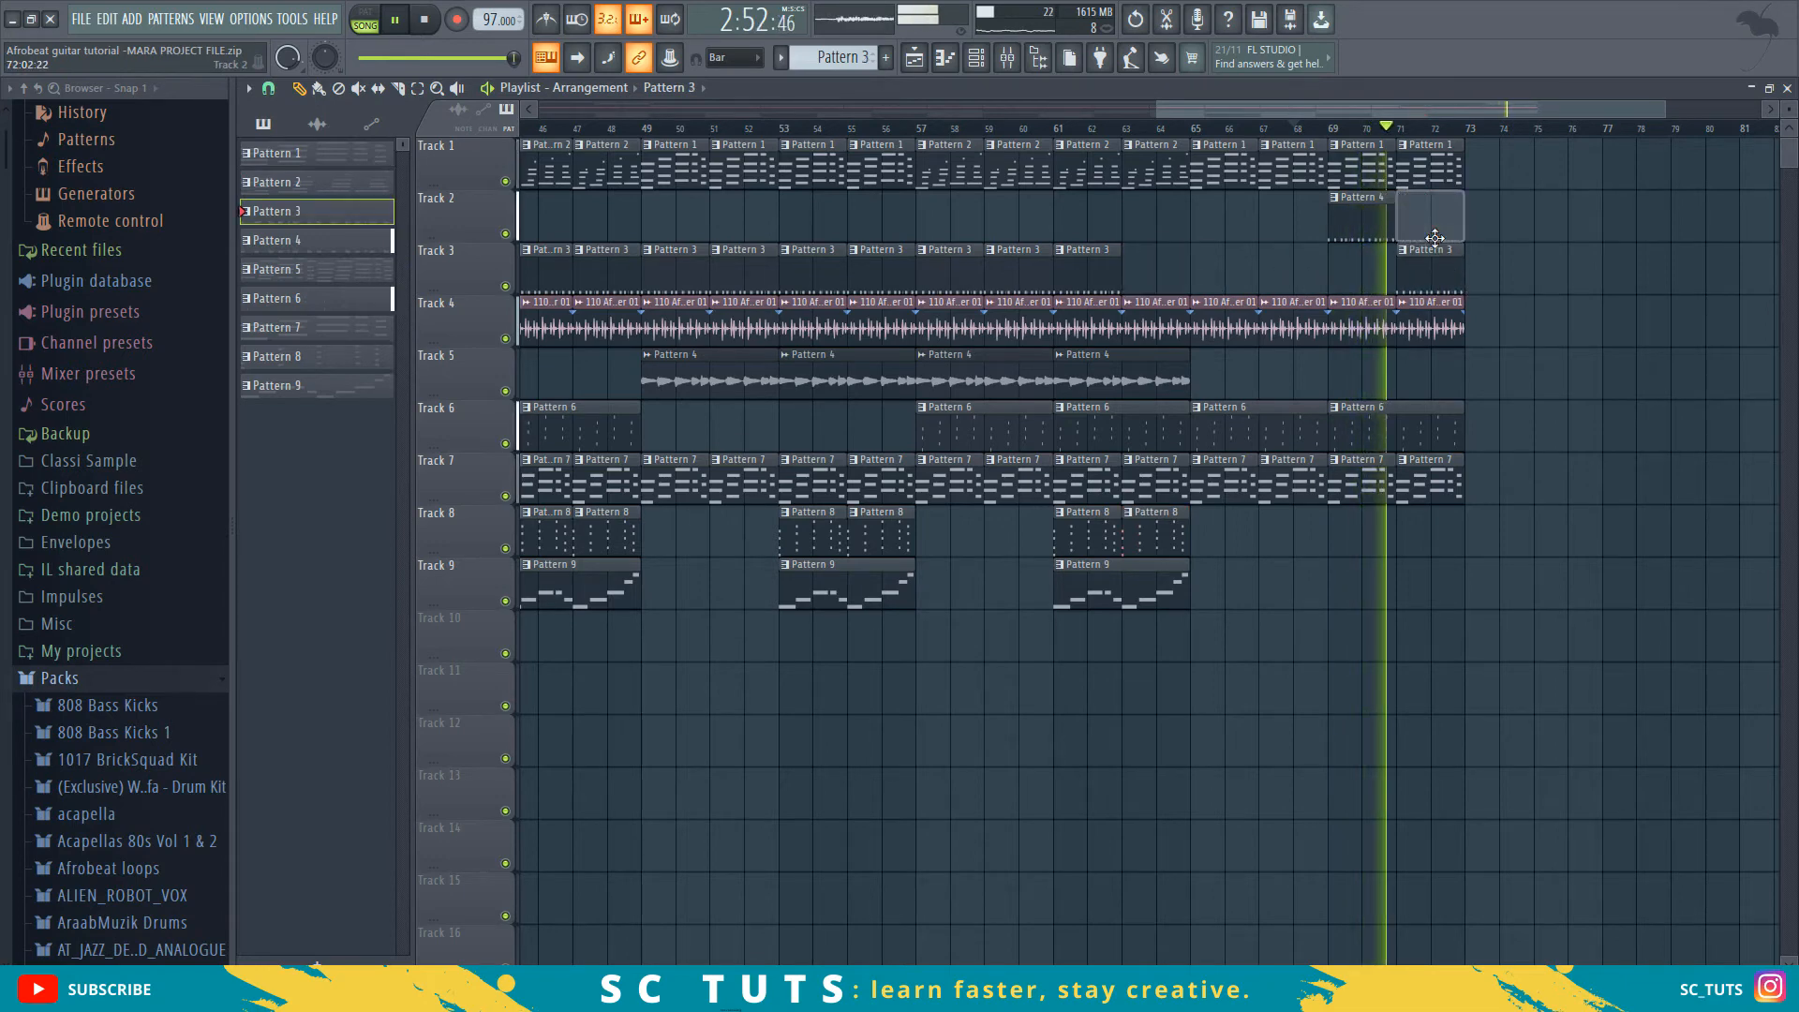
pyautogui.rightClick(1429, 217)
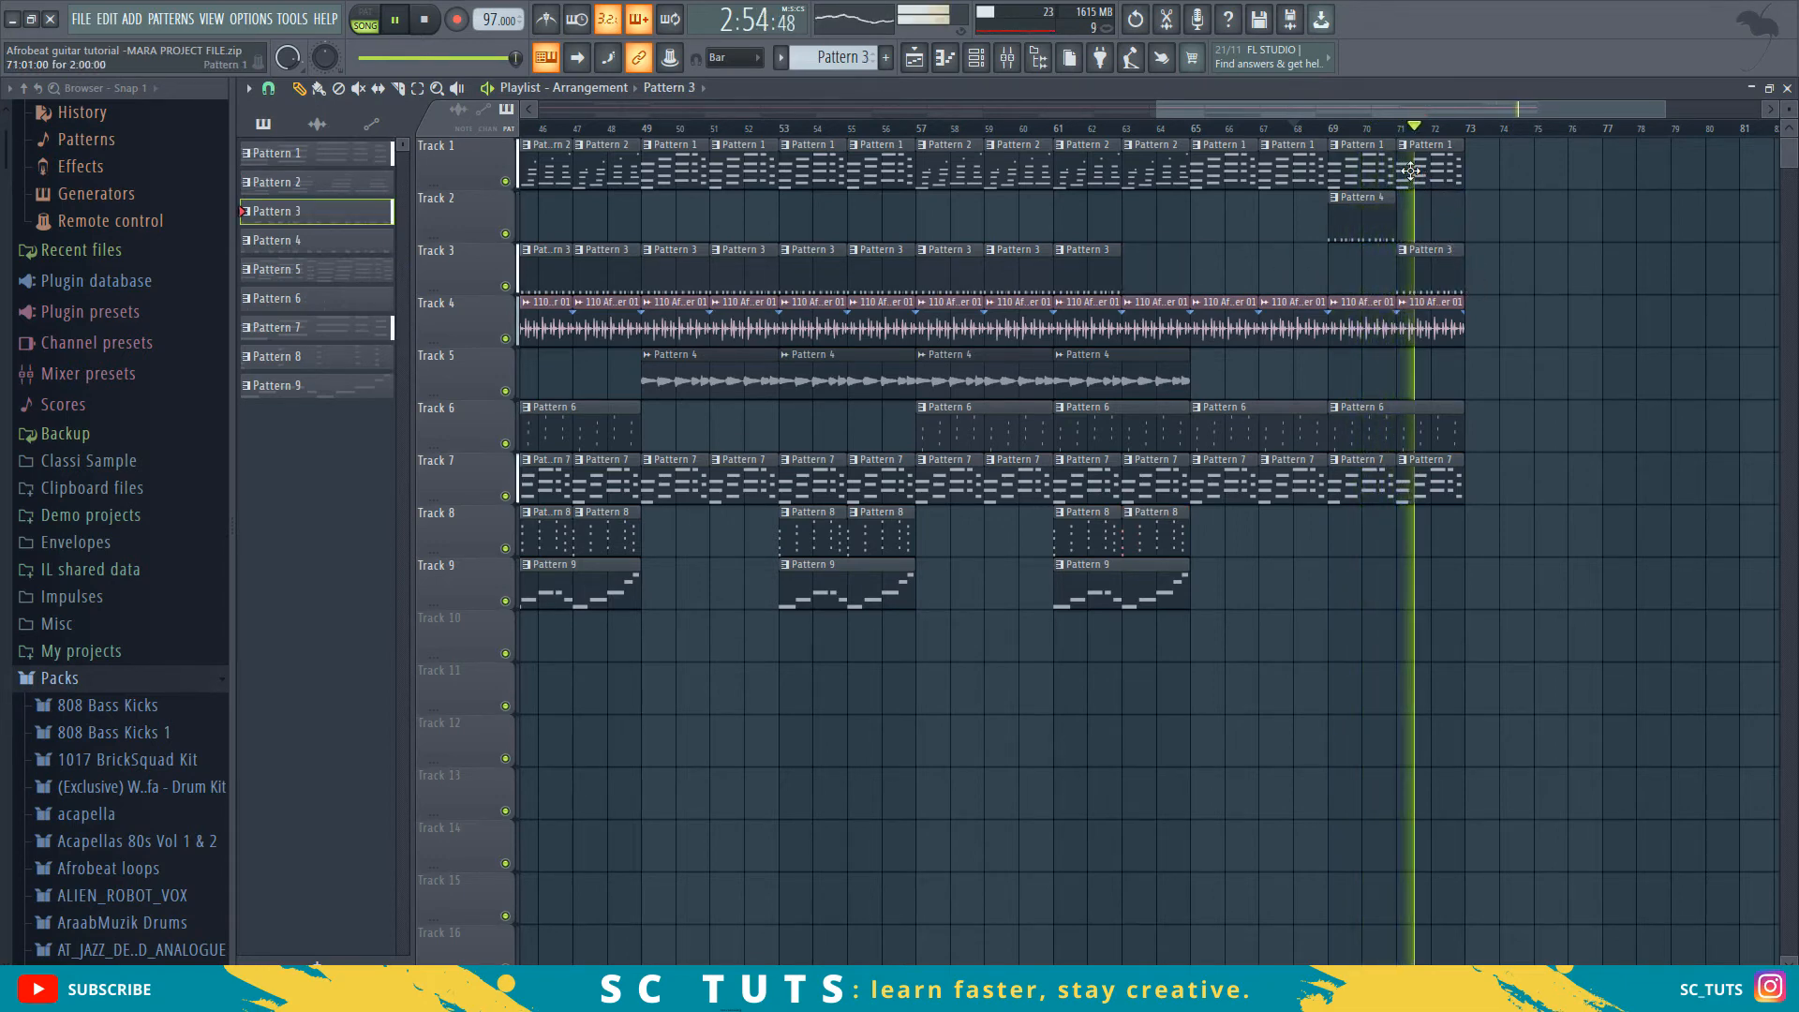
# - Extend the outro by copying the clips at bars 71 to 72 until bars 73 to 76 are filled on Tracks 1, 3, 4, 6 and 7
pyautogui.moveTo(1408, 139); pyautogui.dragTo(1542, 583)
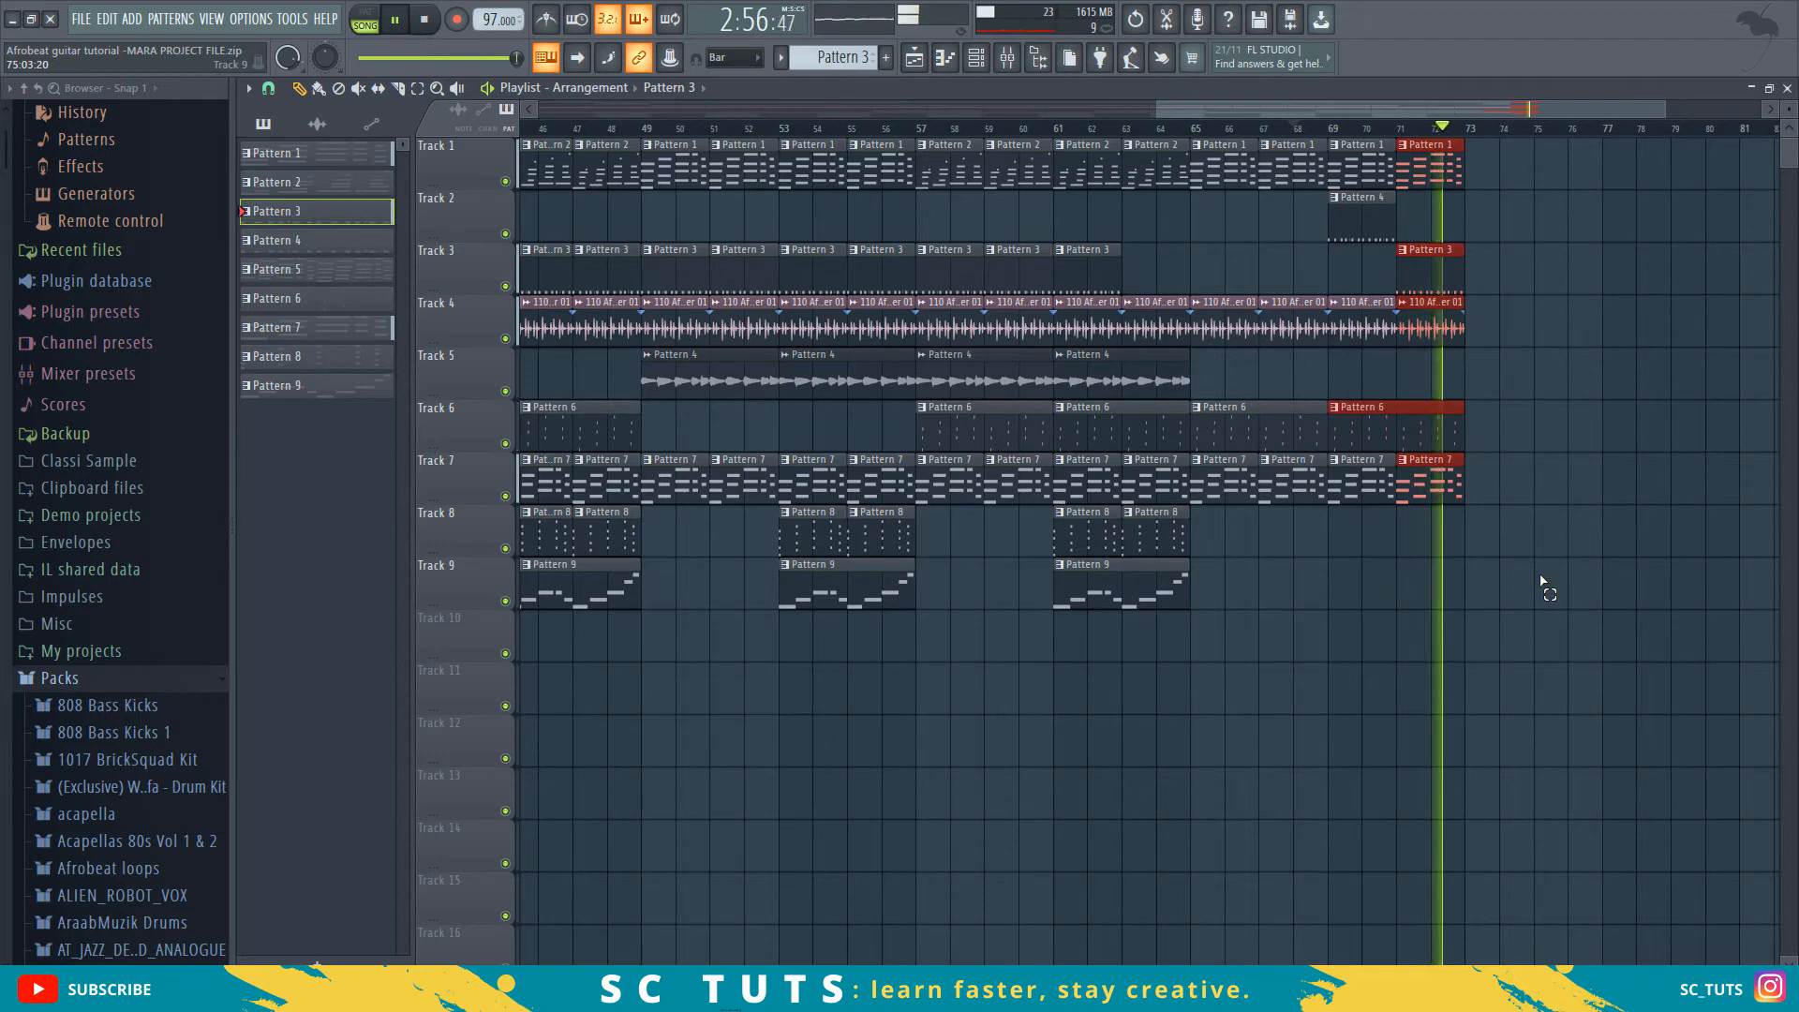
pyautogui.moveTo(1409, 482); pyautogui.dragTo(1547, 481)
pyautogui.press('space')
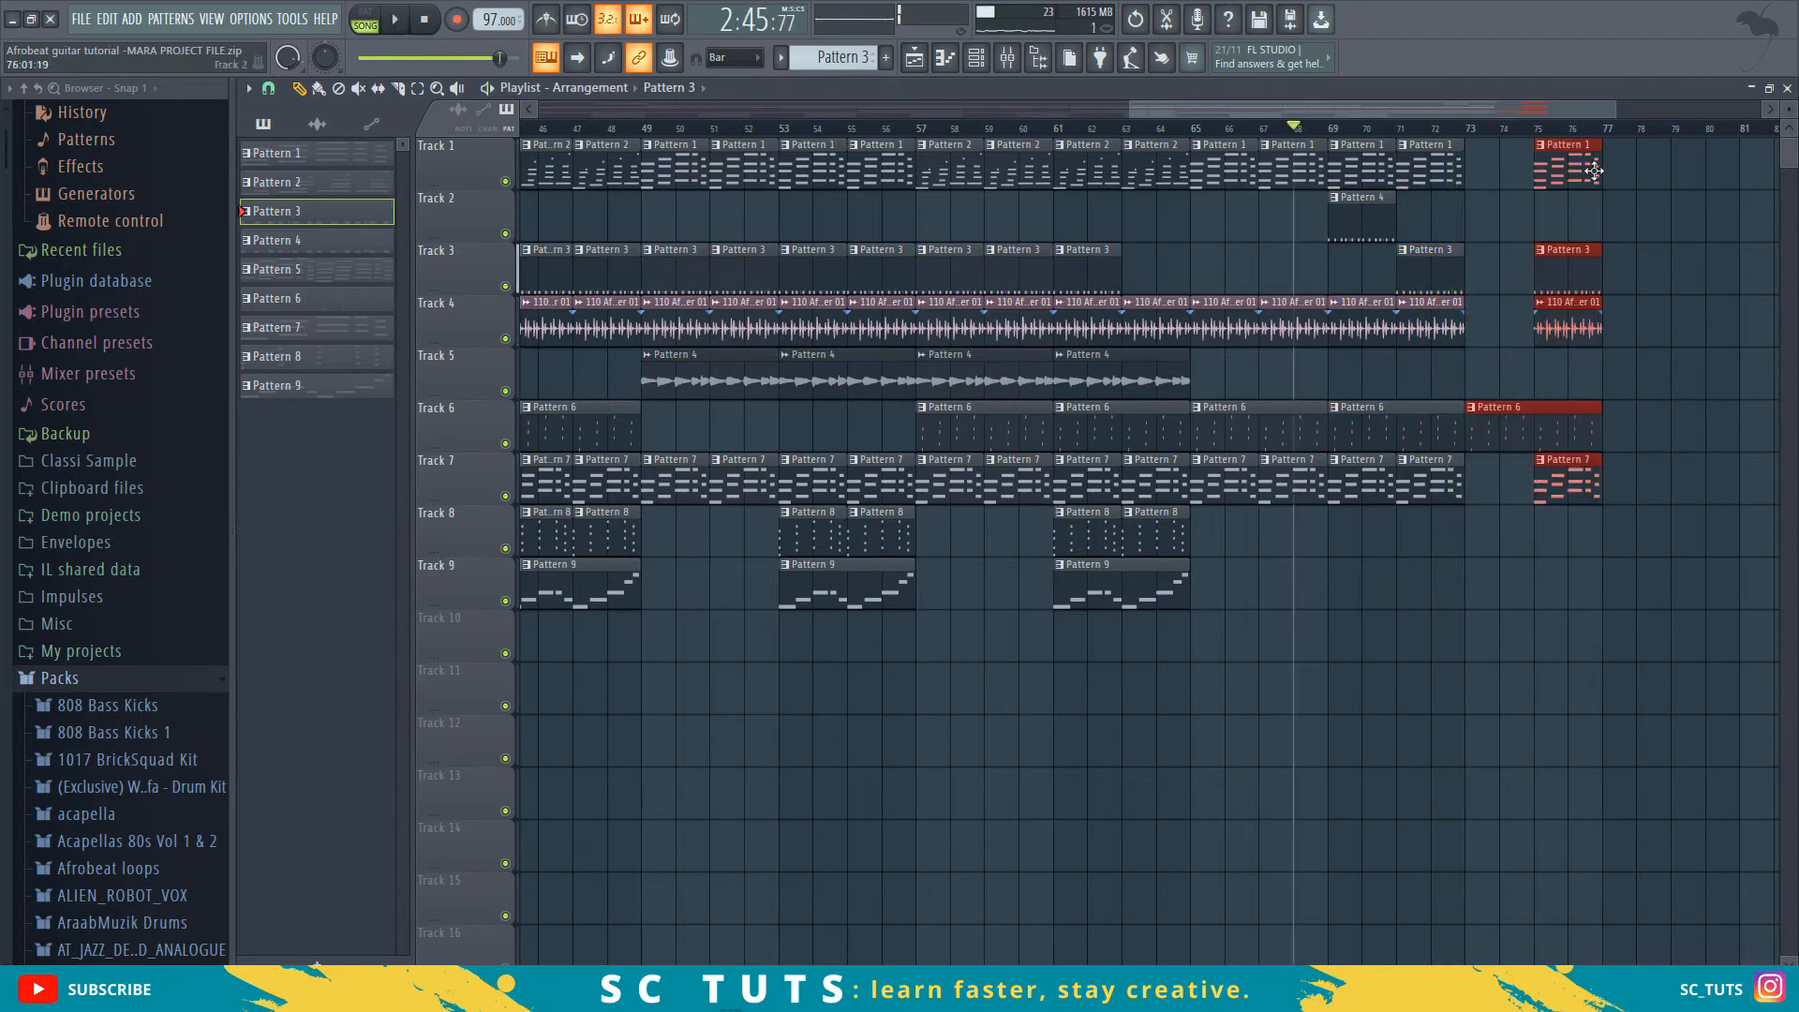
pyautogui.moveTo(1601, 163); pyautogui.dragTo(1535, 322)
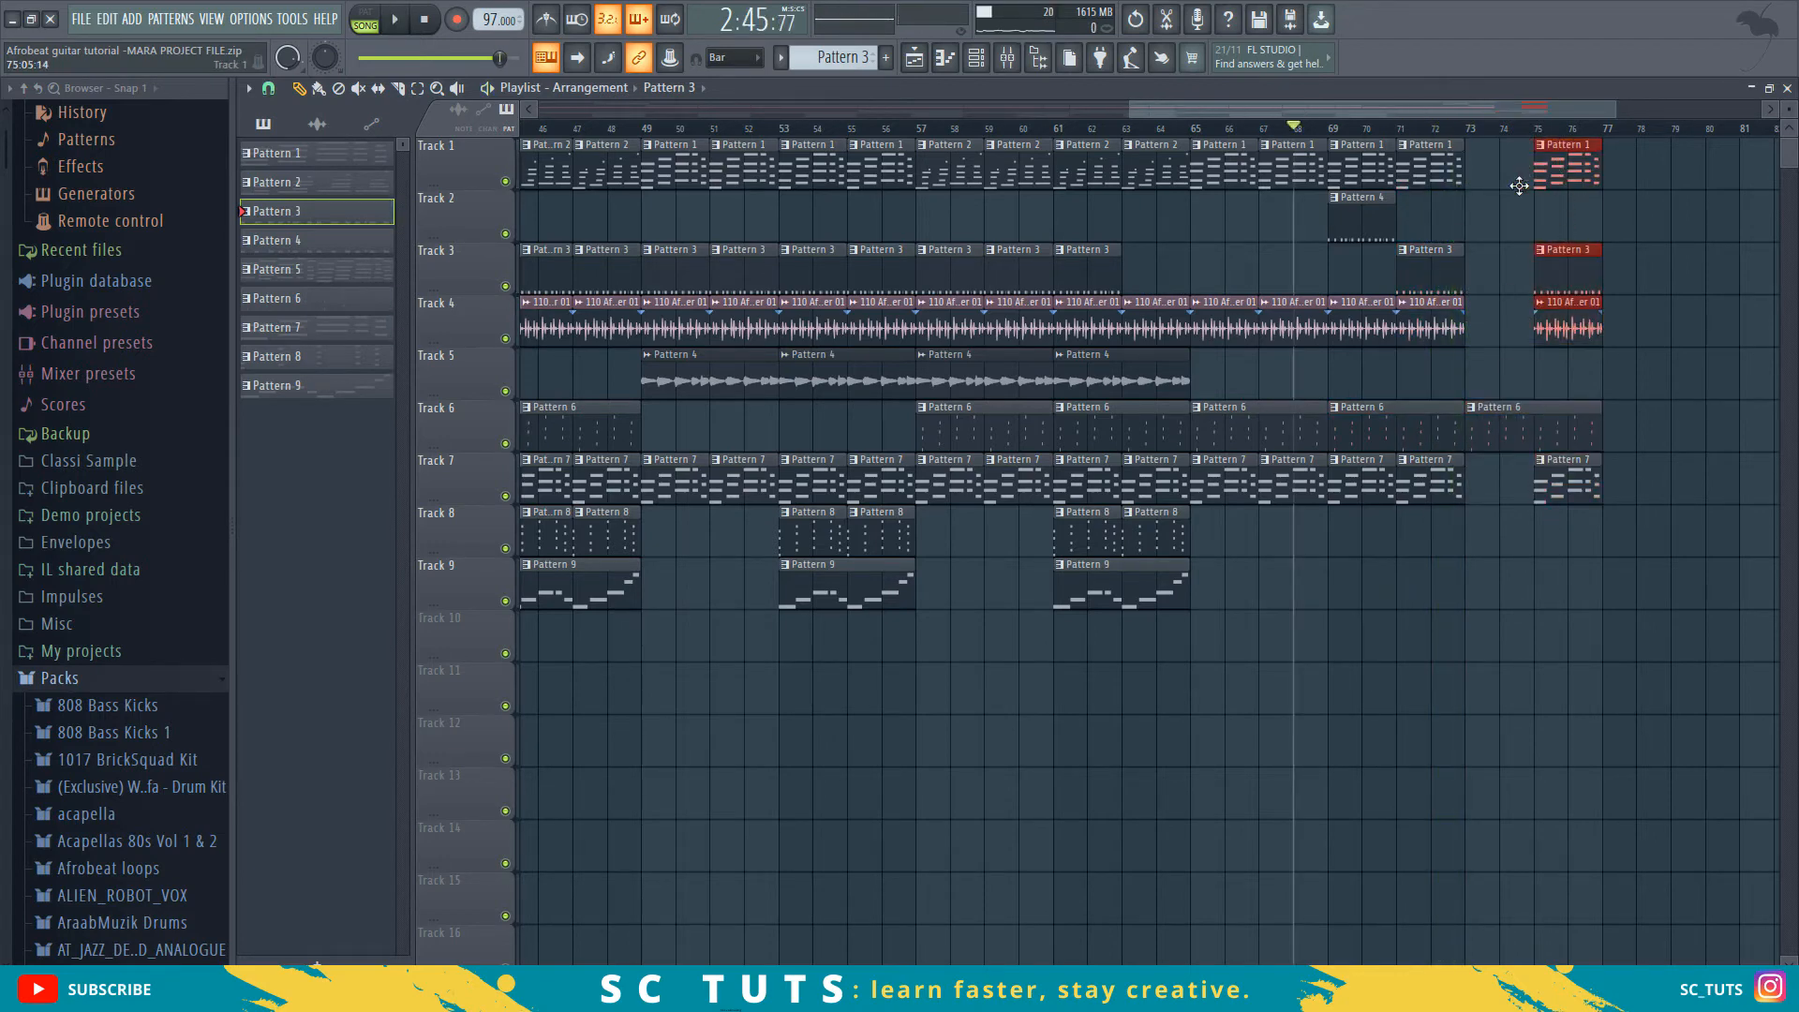
pyautogui.moveTo(1519, 186); pyautogui.dragTo(1494, 197)
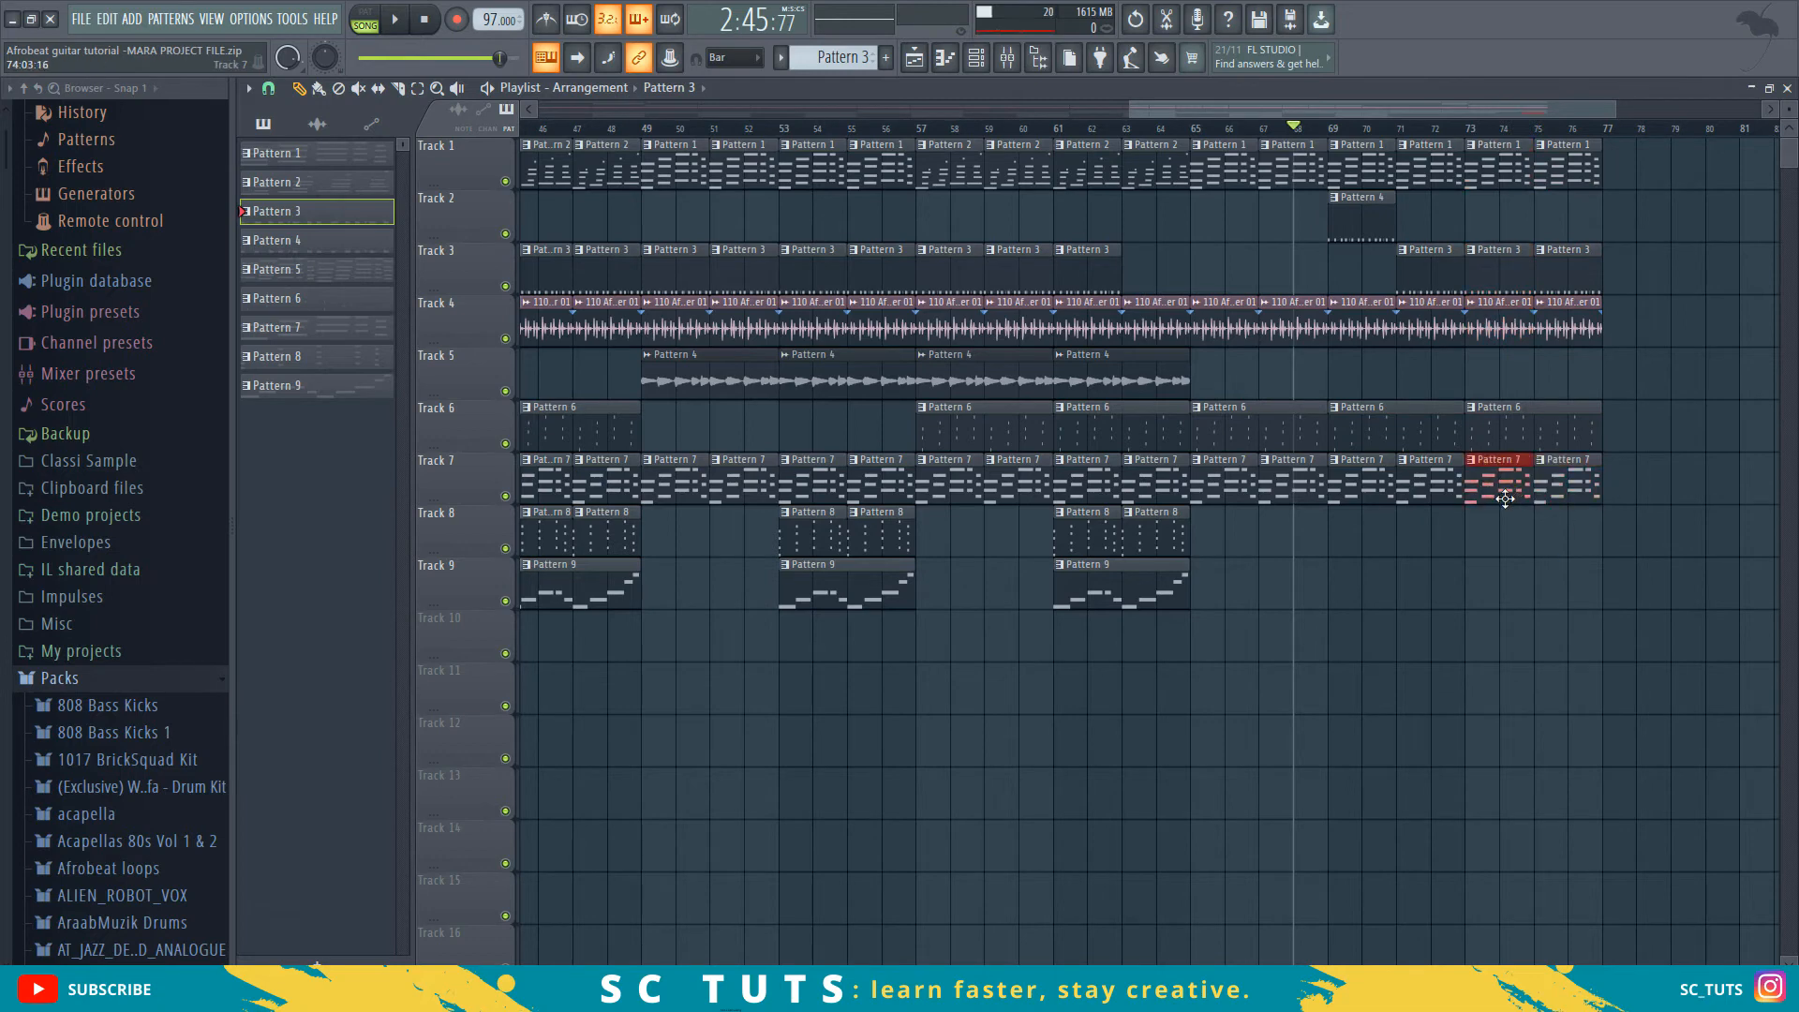
# - Play the outro, delete the last Pattern 7 clip at bar 75 and shorten the last Pattern 6 clip to two bars
pyautogui.press('space')
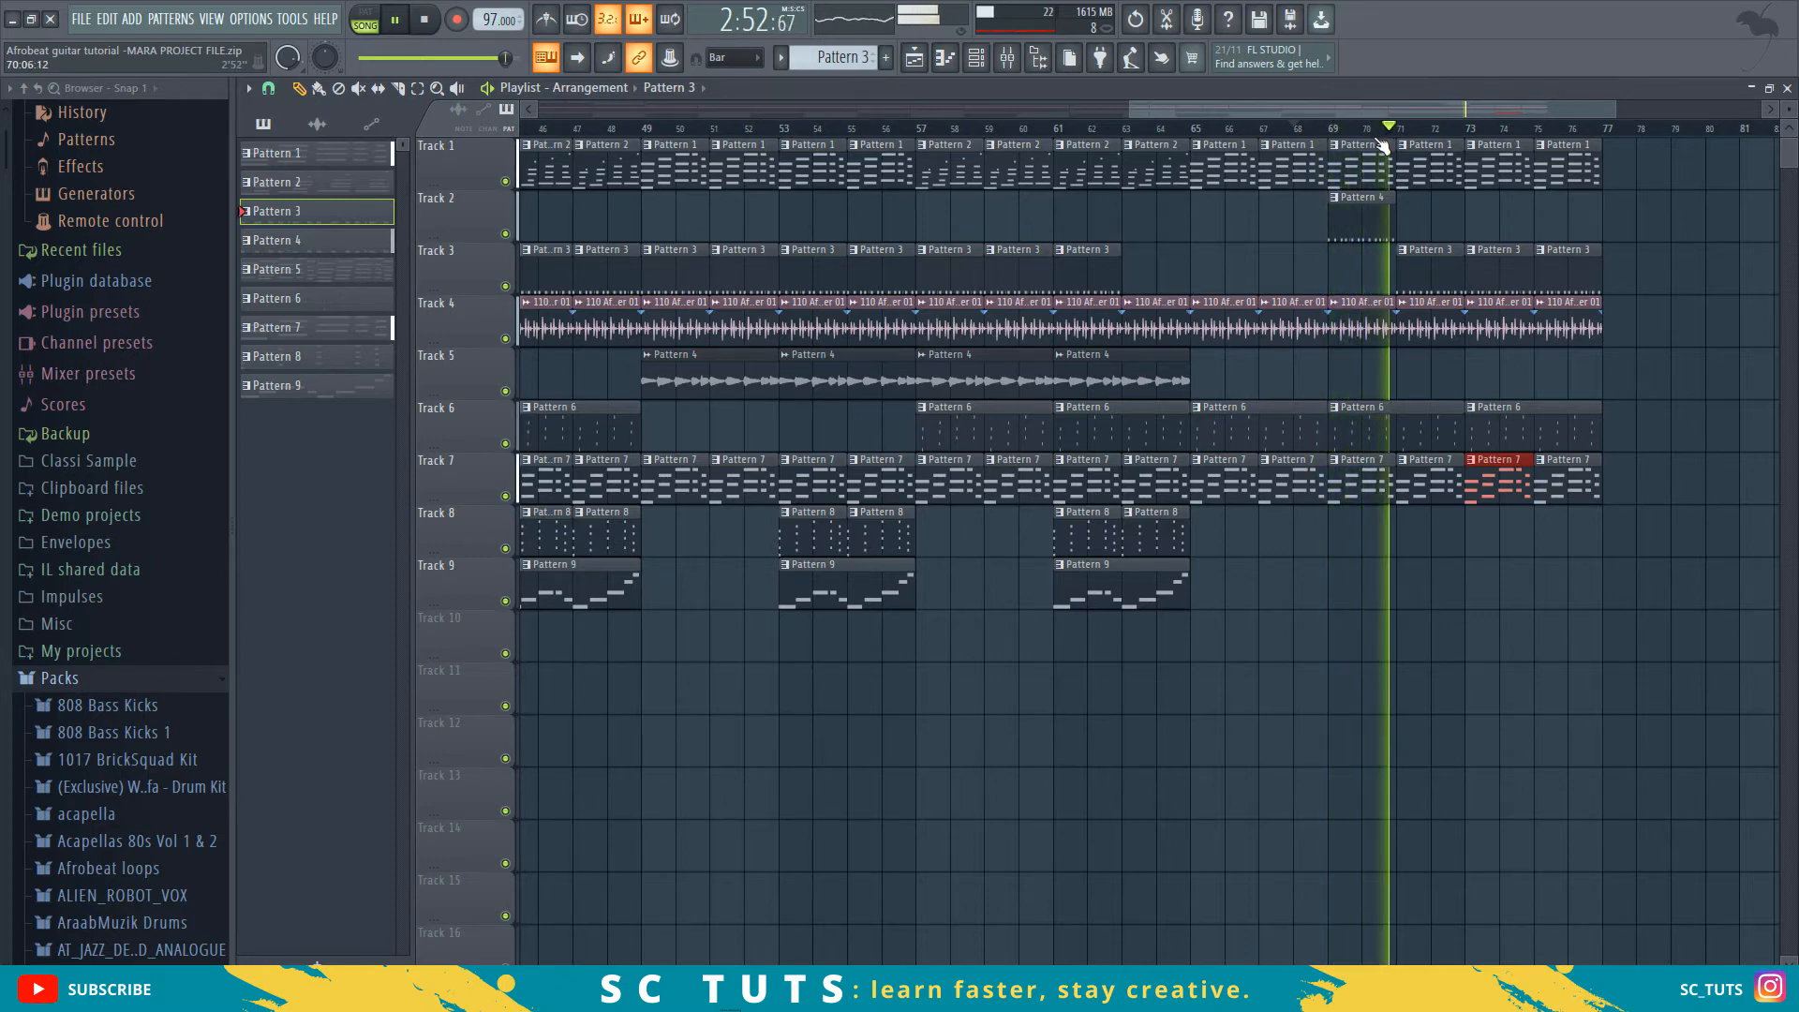
pyautogui.scroll(-1, 1385, 145)
pyautogui.scroll(-1, 1385, 145)
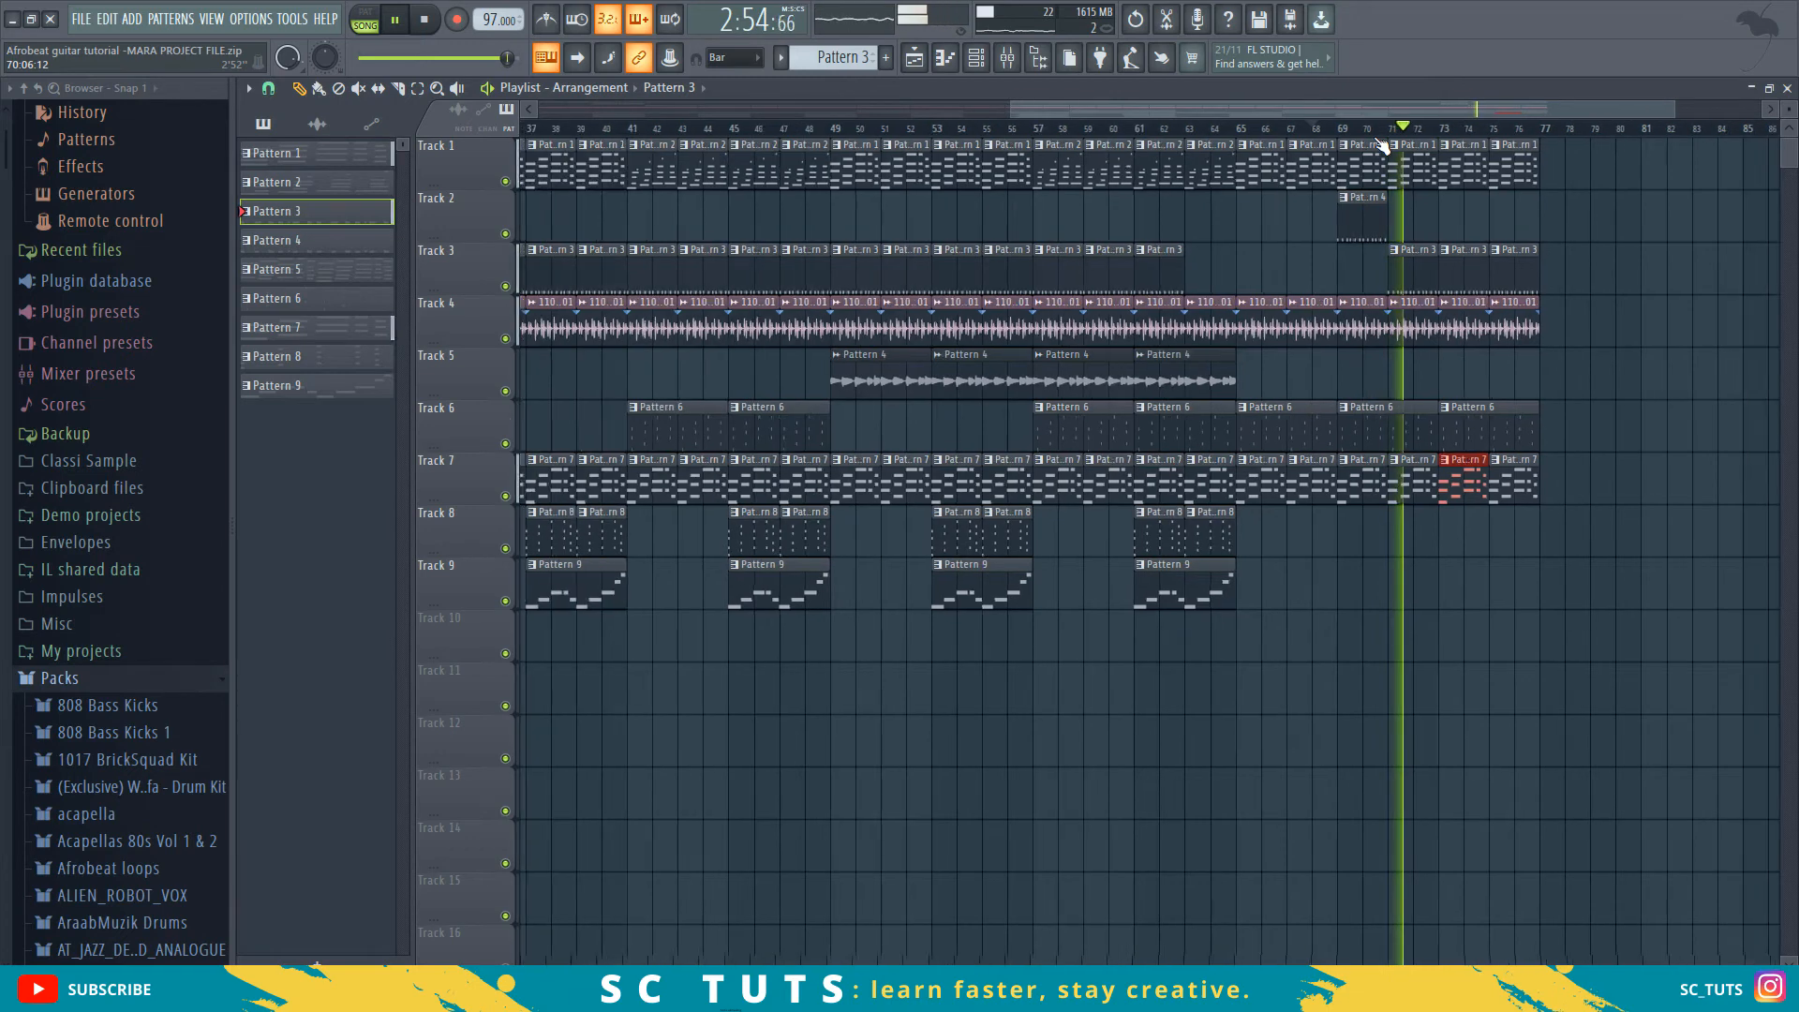
pyautogui.scroll(-1, 1385, 146)
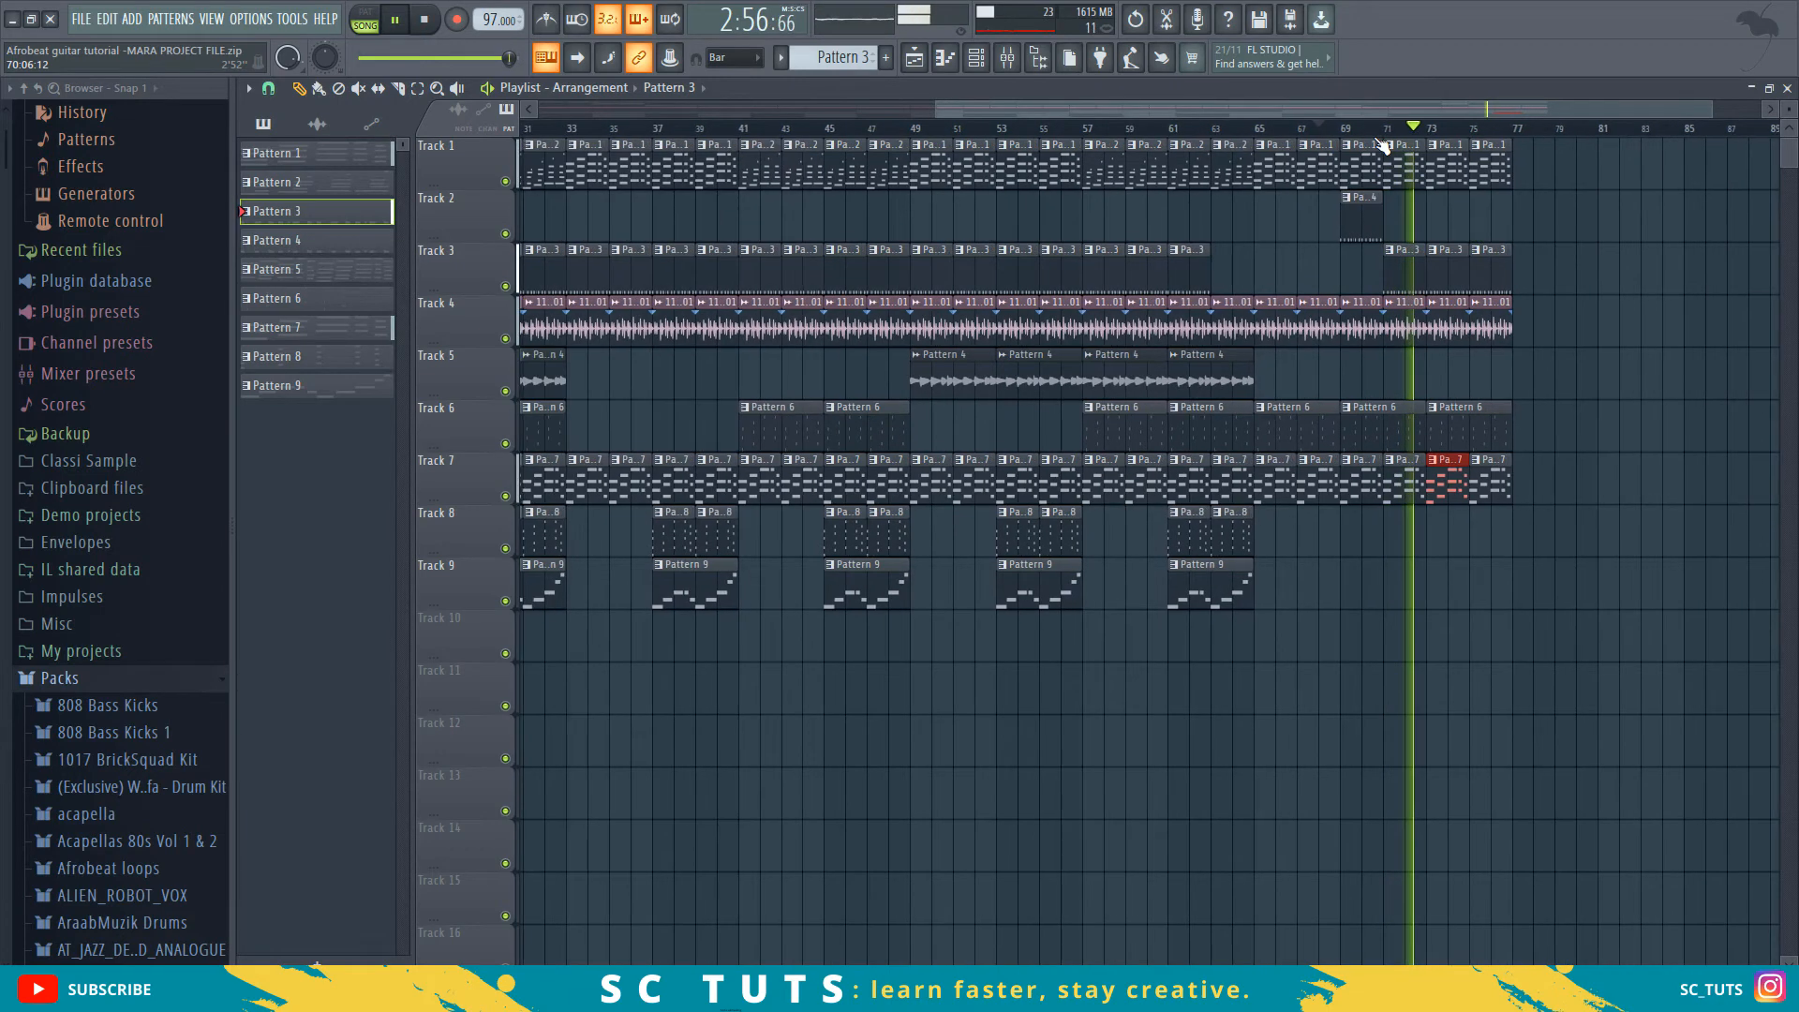
pyautogui.rightClick(1487, 494)
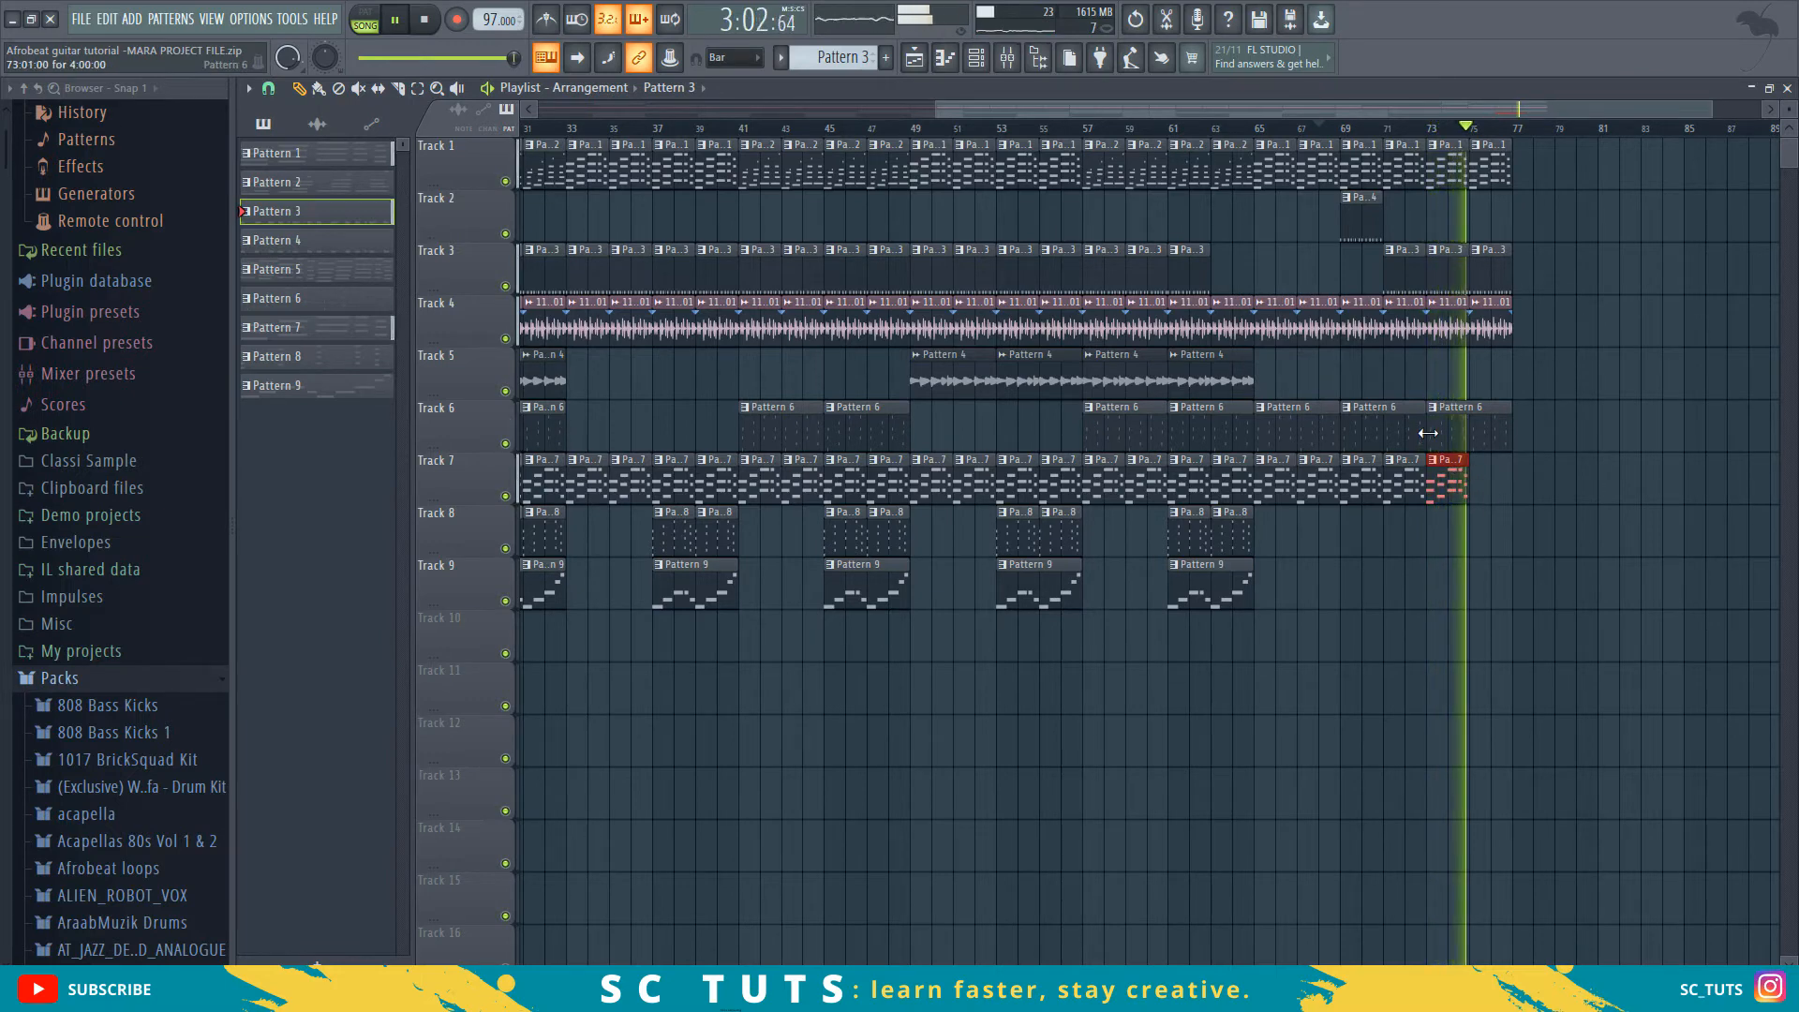
pyautogui.click(1506, 434)
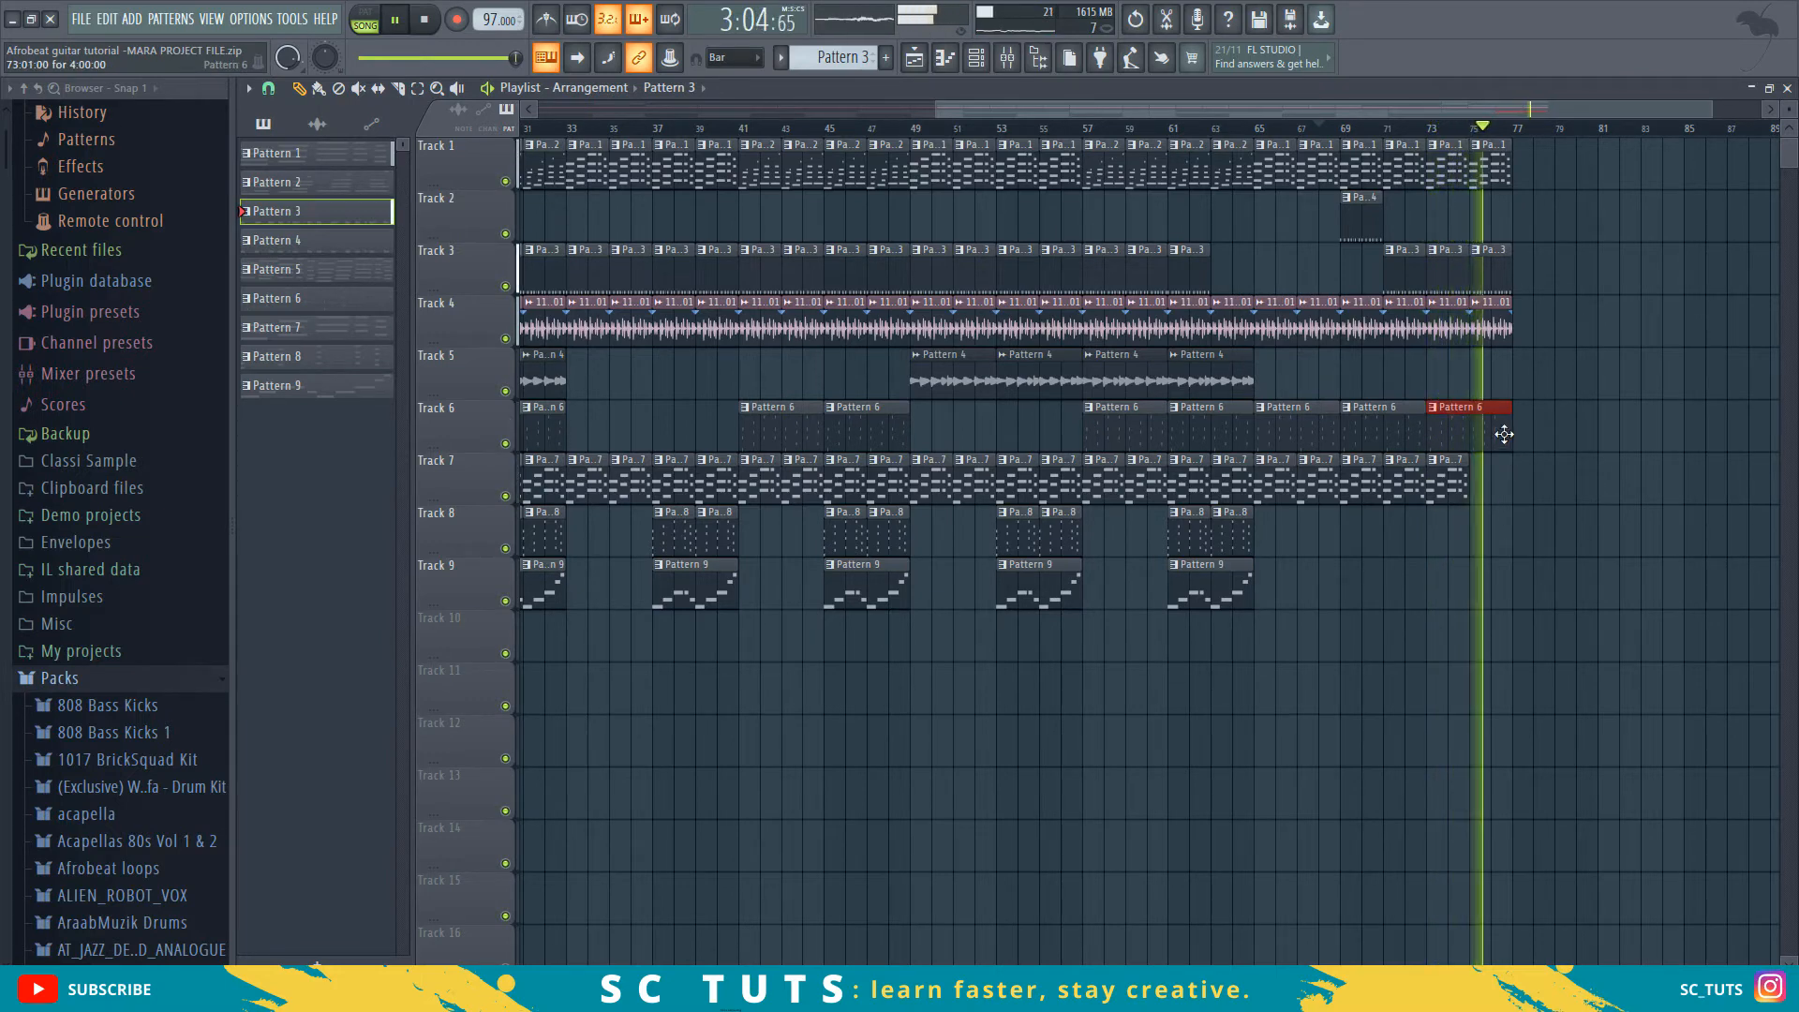
pyautogui.moveTo(1509, 431); pyautogui.dragTo(1469, 431)
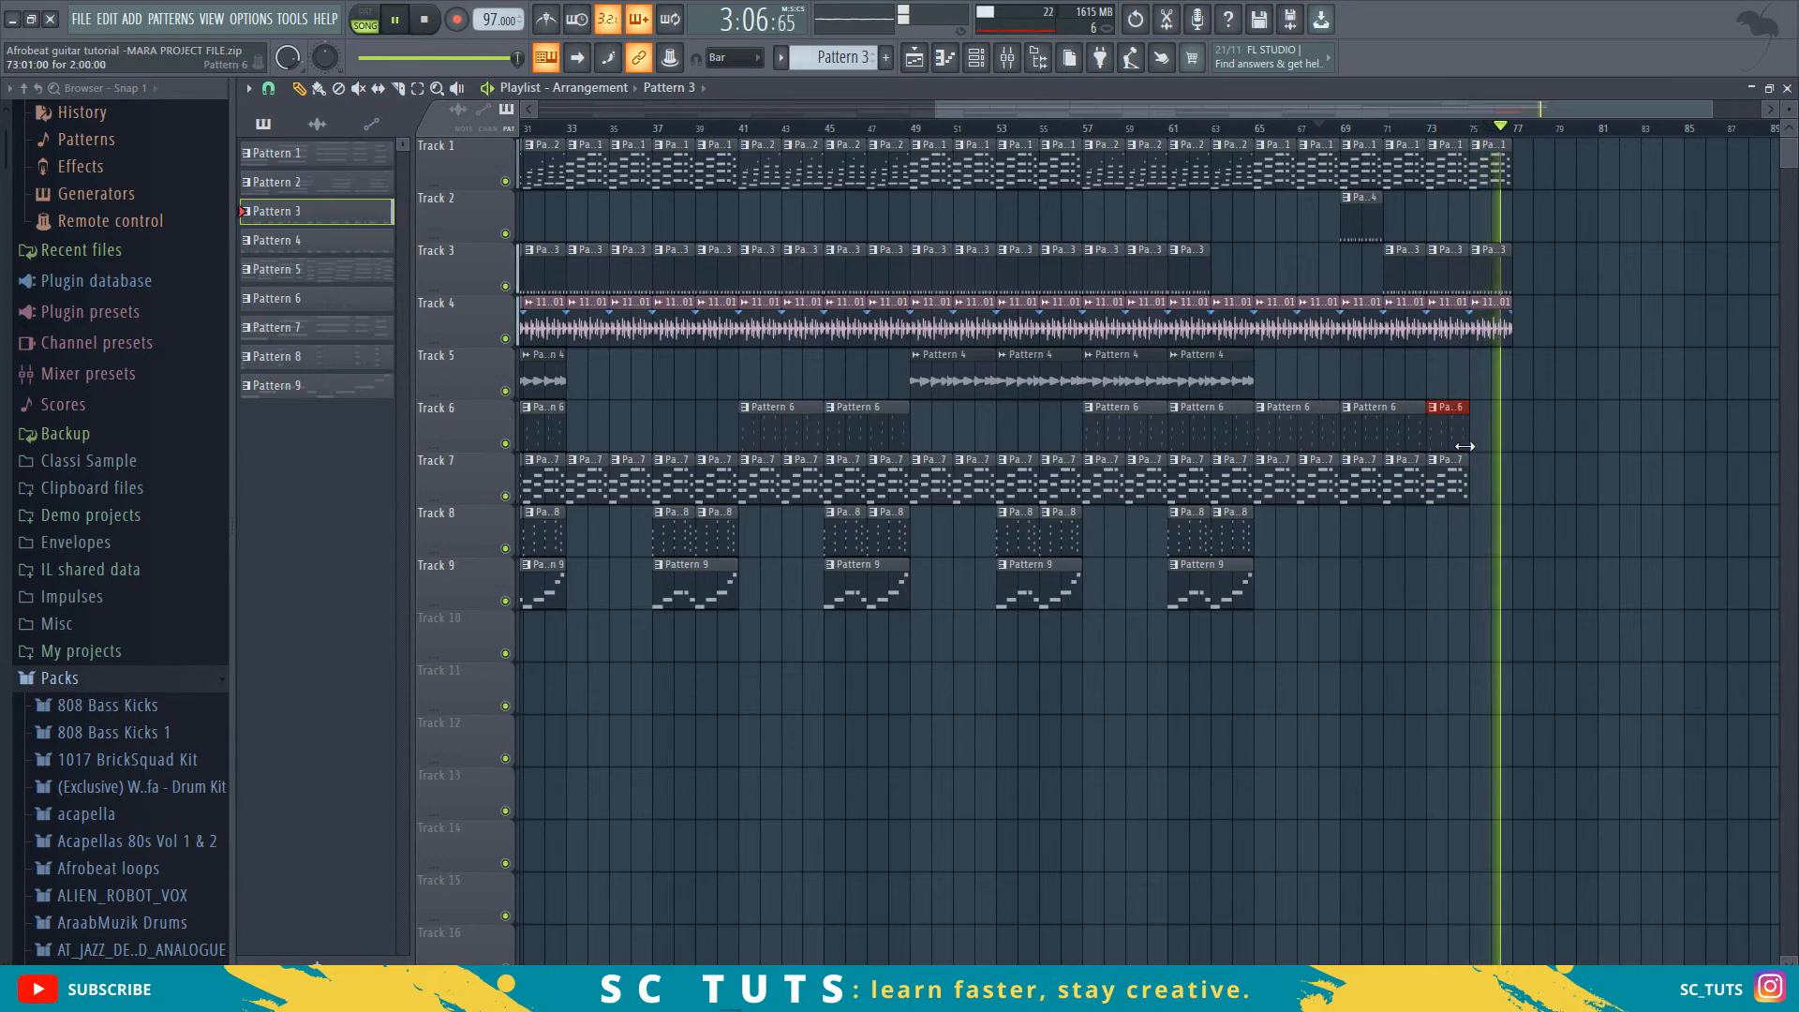
pyautogui.press('space')
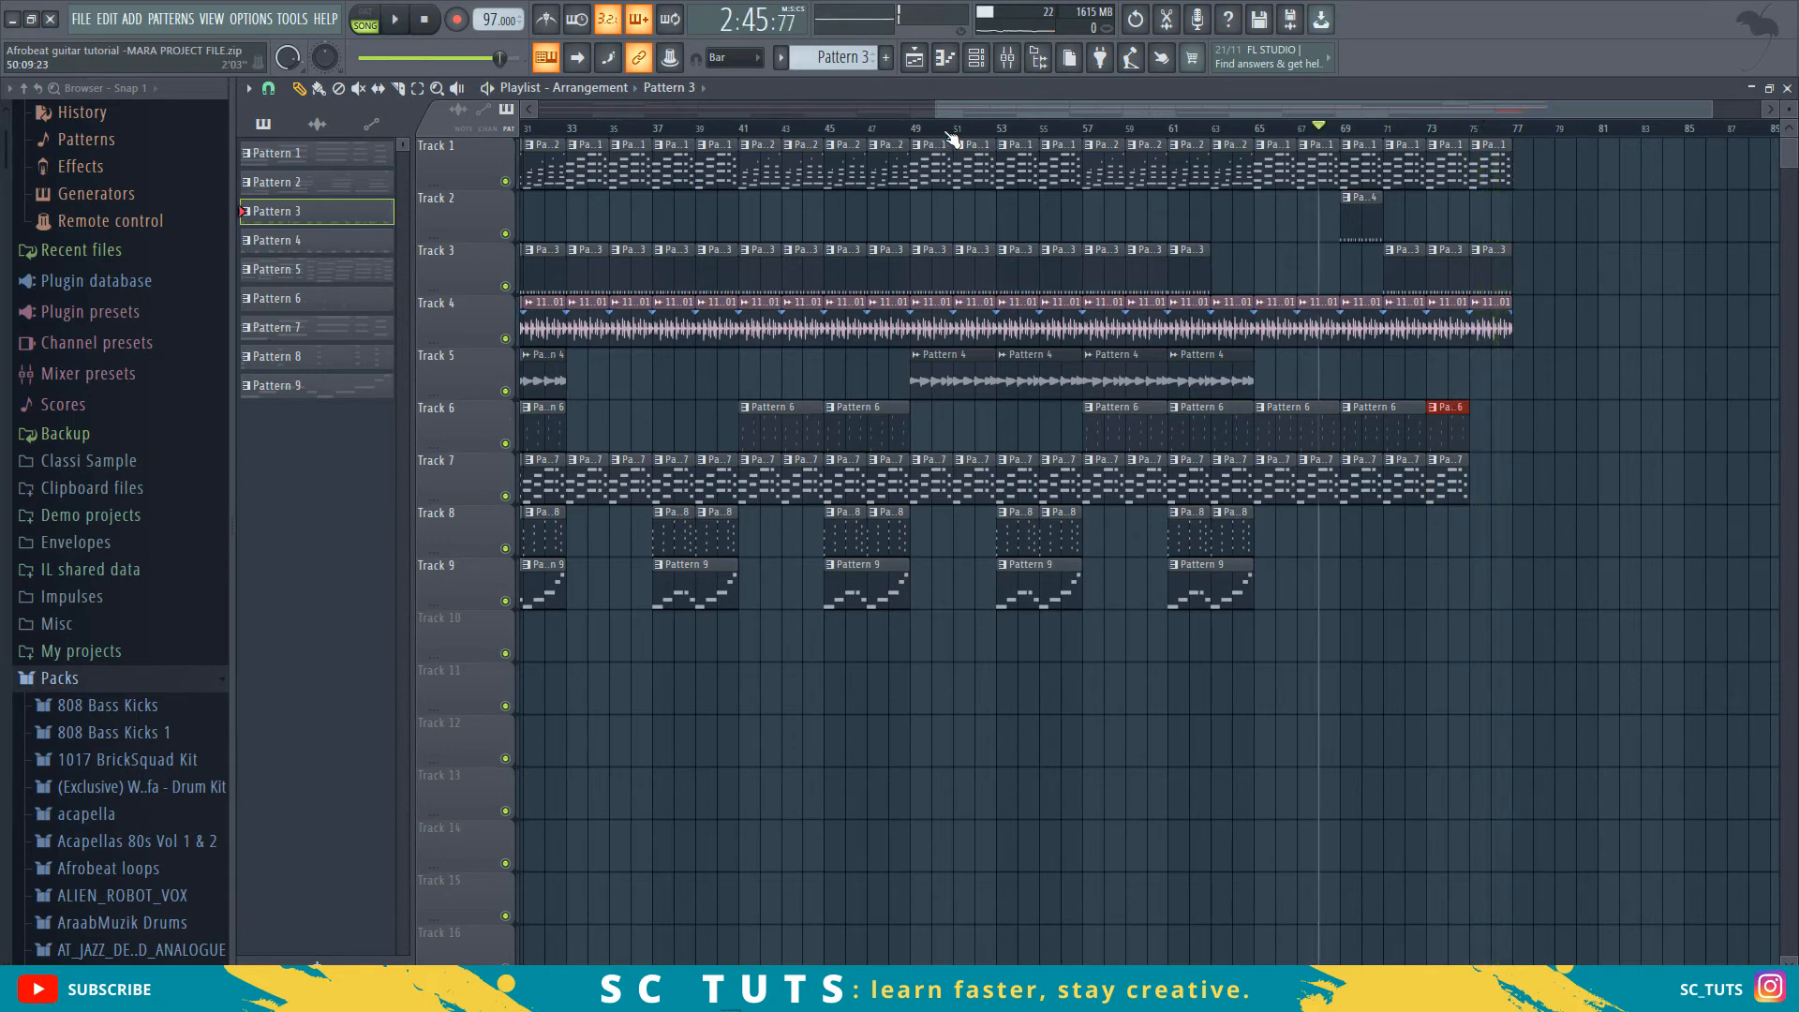
# - Play the arrangement from bar 5, skipping ahead to bar 8, to check the transition from the intro into bar 9
pyautogui.scroll(-3, 951, 139)
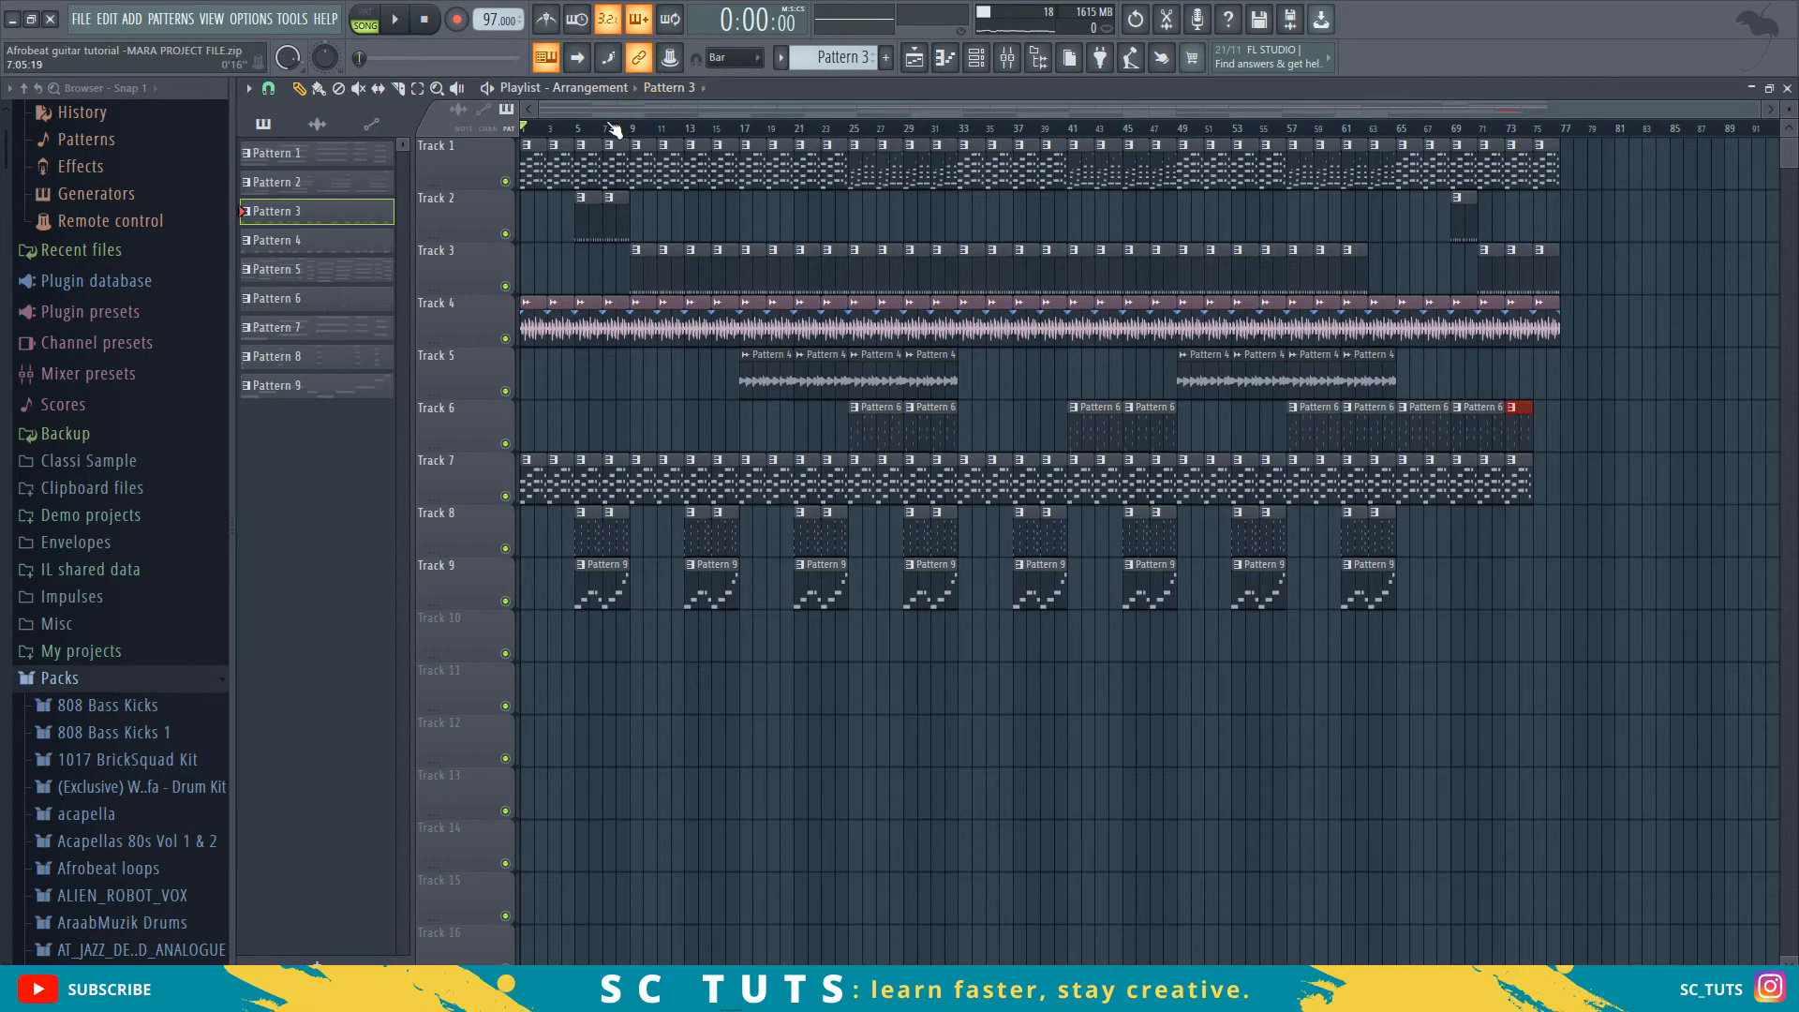
pyautogui.scroll(4, 611, 128)
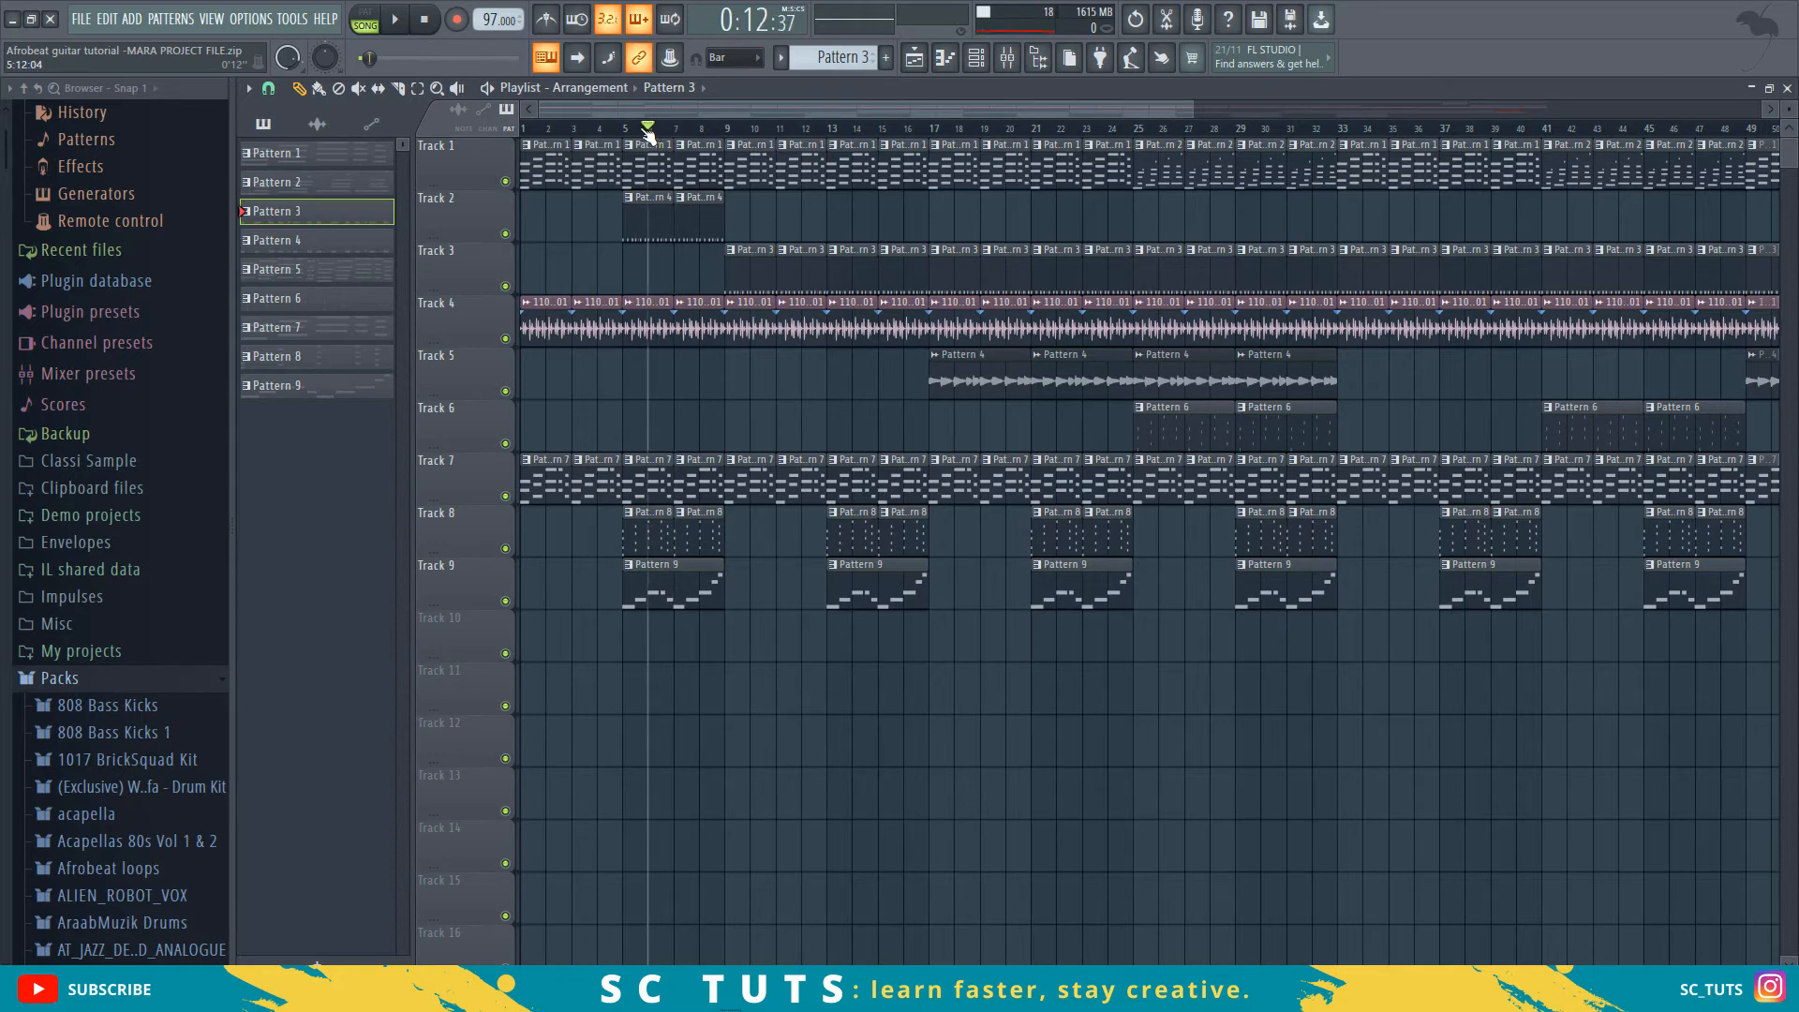
pyautogui.press('space')
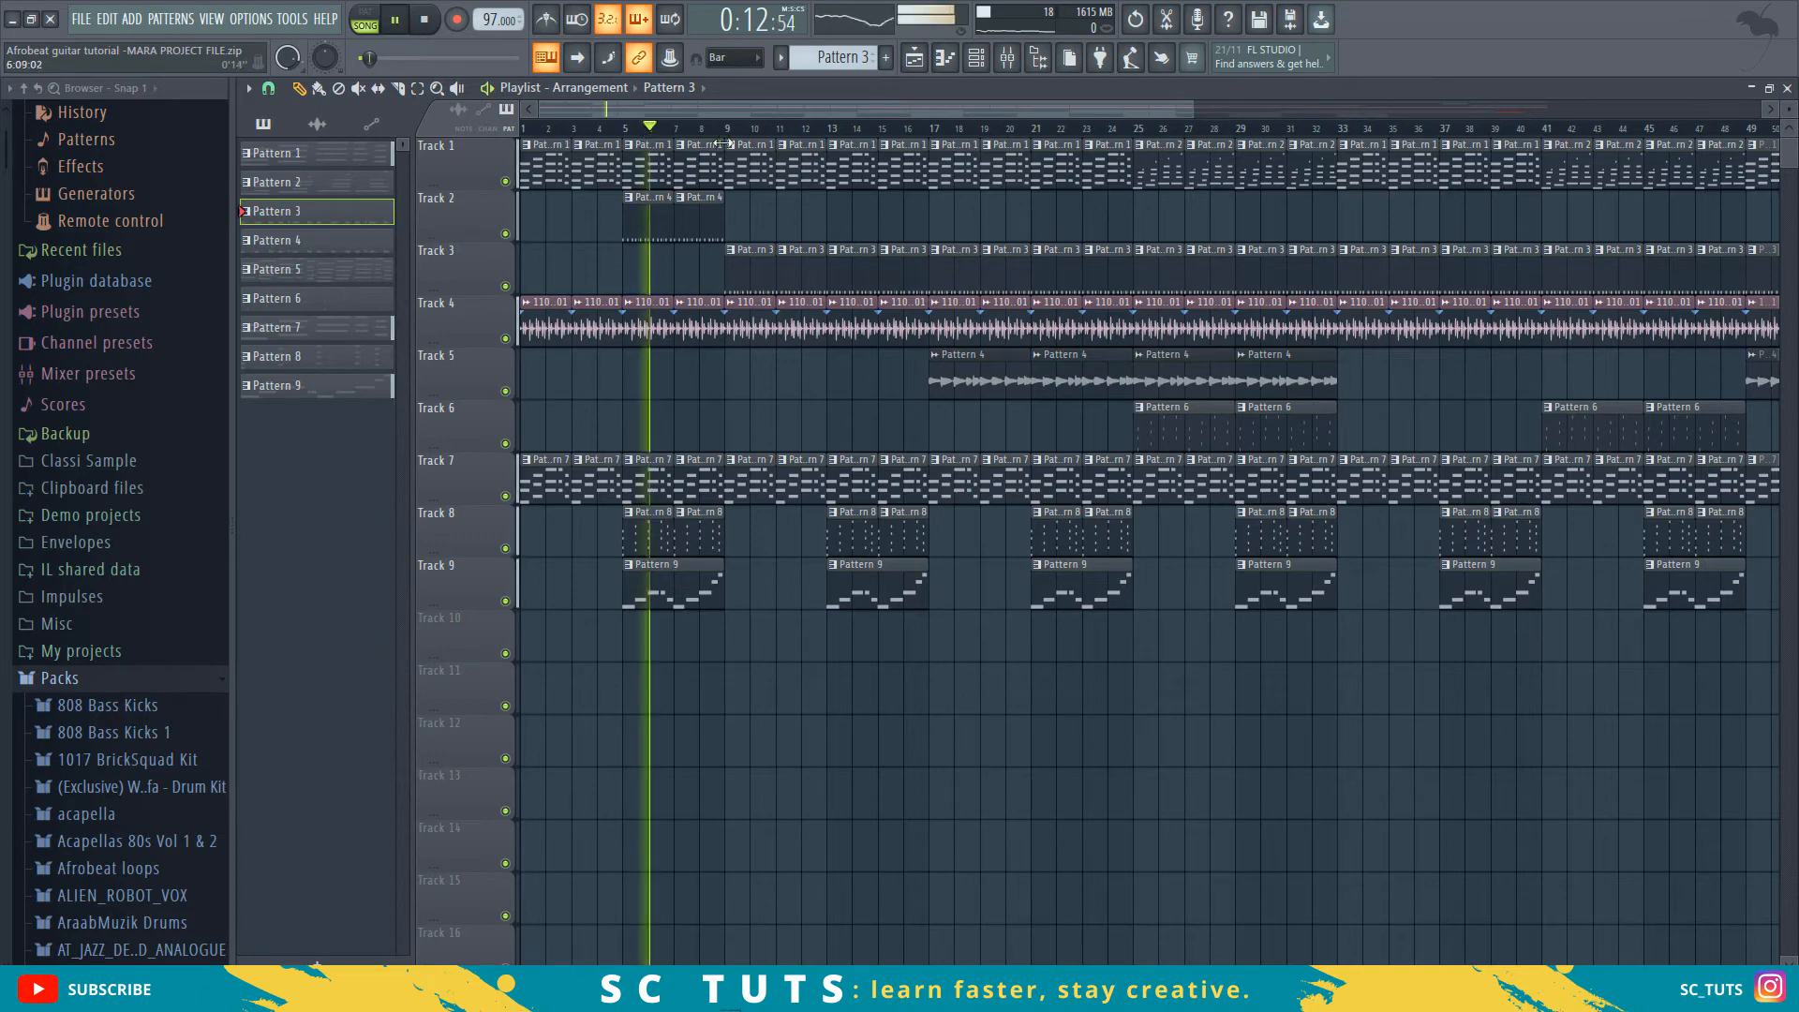
pyautogui.click(713, 129)
pyautogui.scroll(1, 713, 130)
pyautogui.scroll(1, 716, 136)
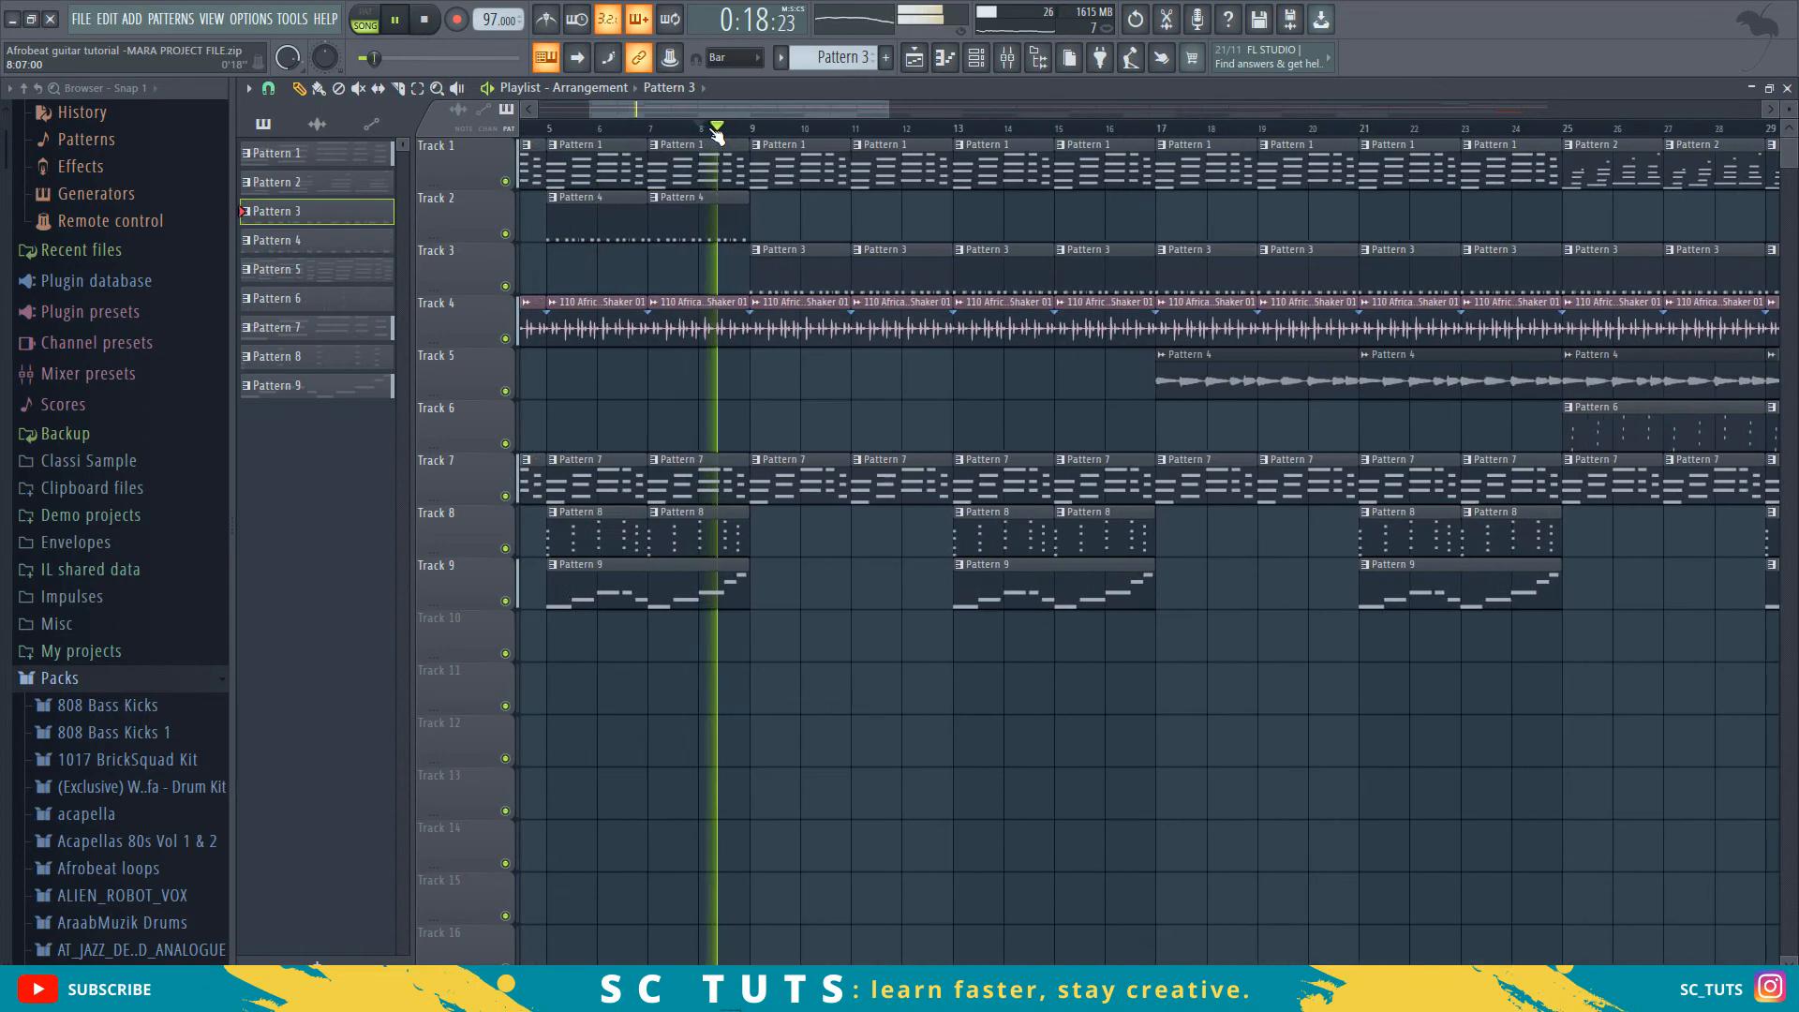
# - Replace the Pattern 3 clips at bars 15, 23 and 31 with copies of the Pattern 4 clip on Track 2
pyautogui.scroll(1, 722, 134)
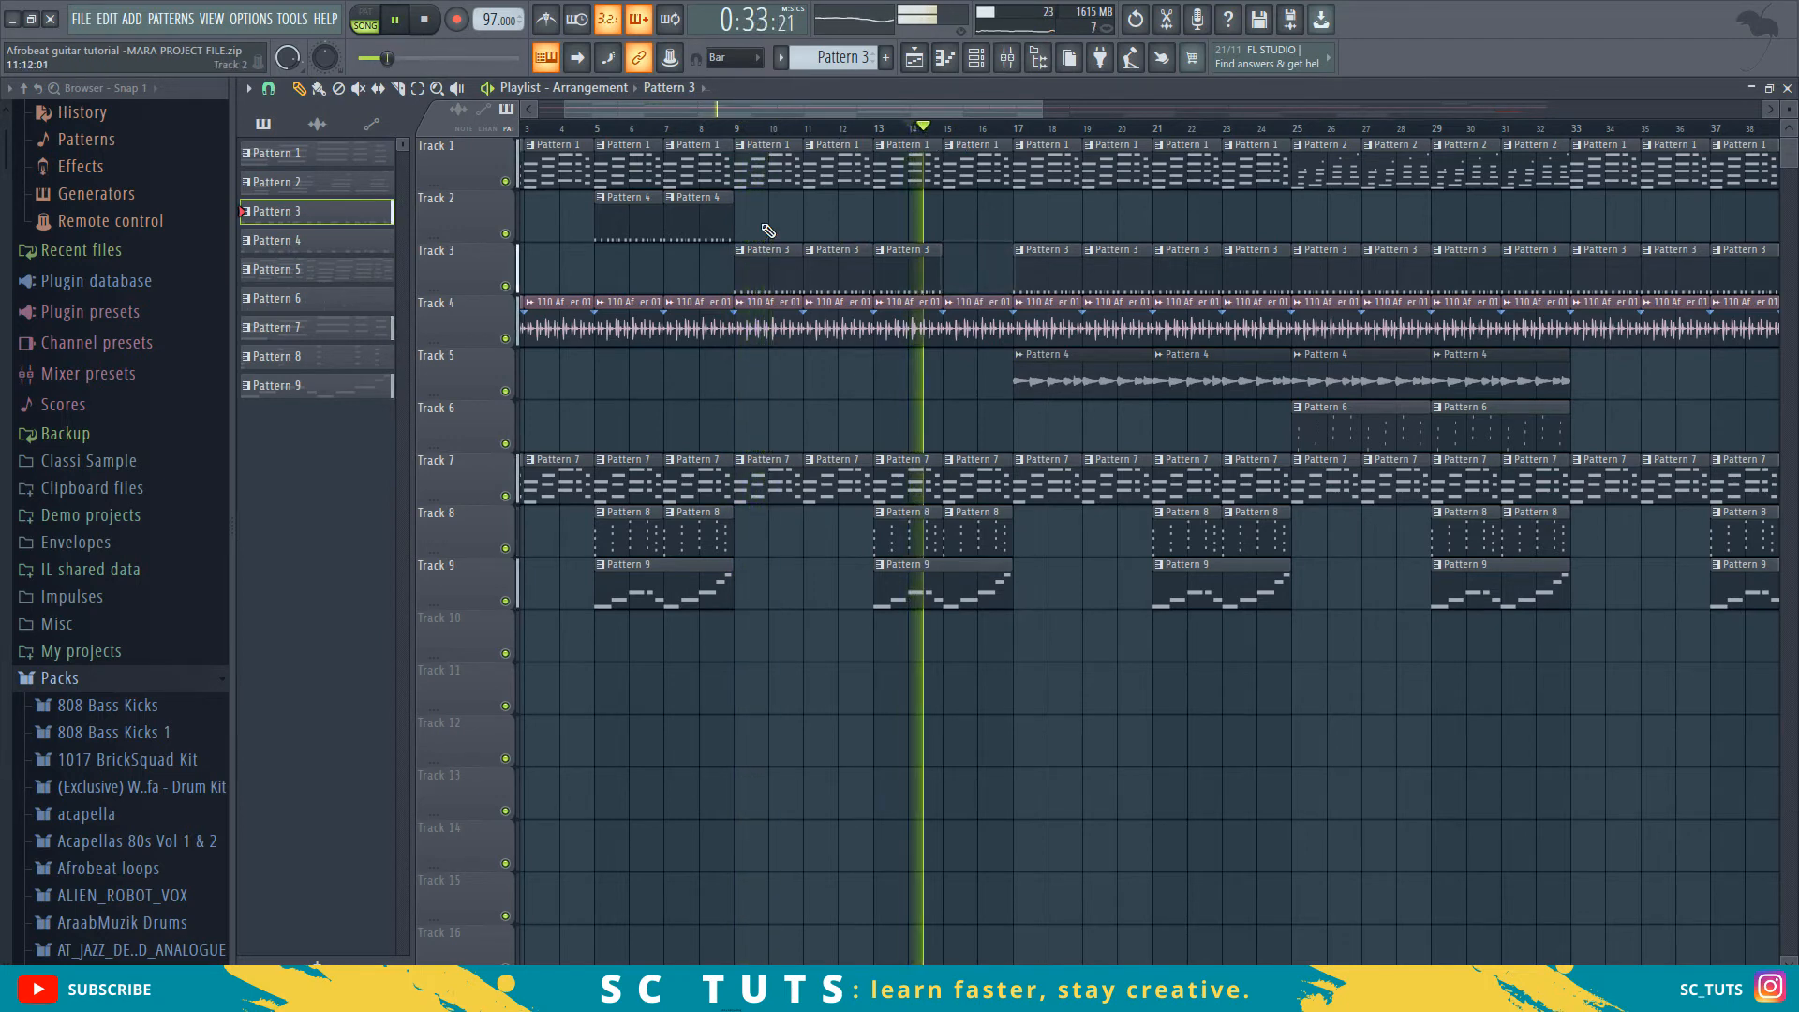
pyautogui.moveTo(695, 211); pyautogui.dragTo(981, 242)
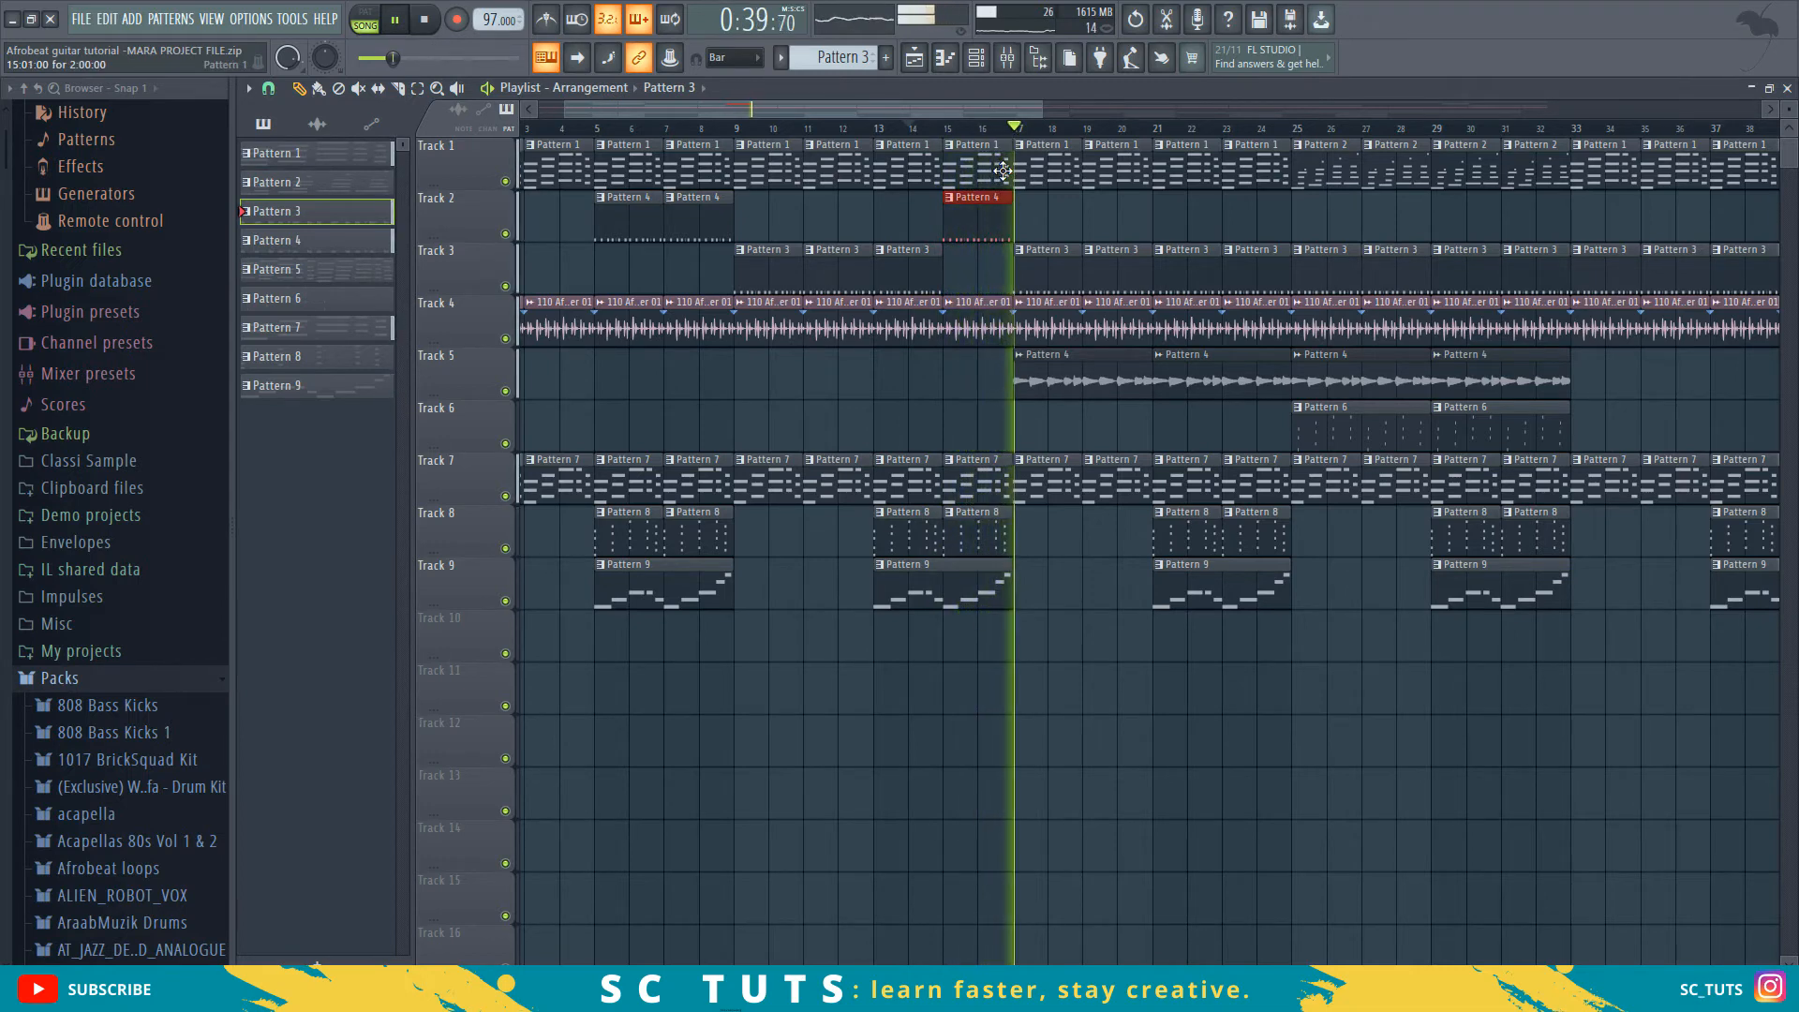
pyautogui.scroll(-3, 1024, 137)
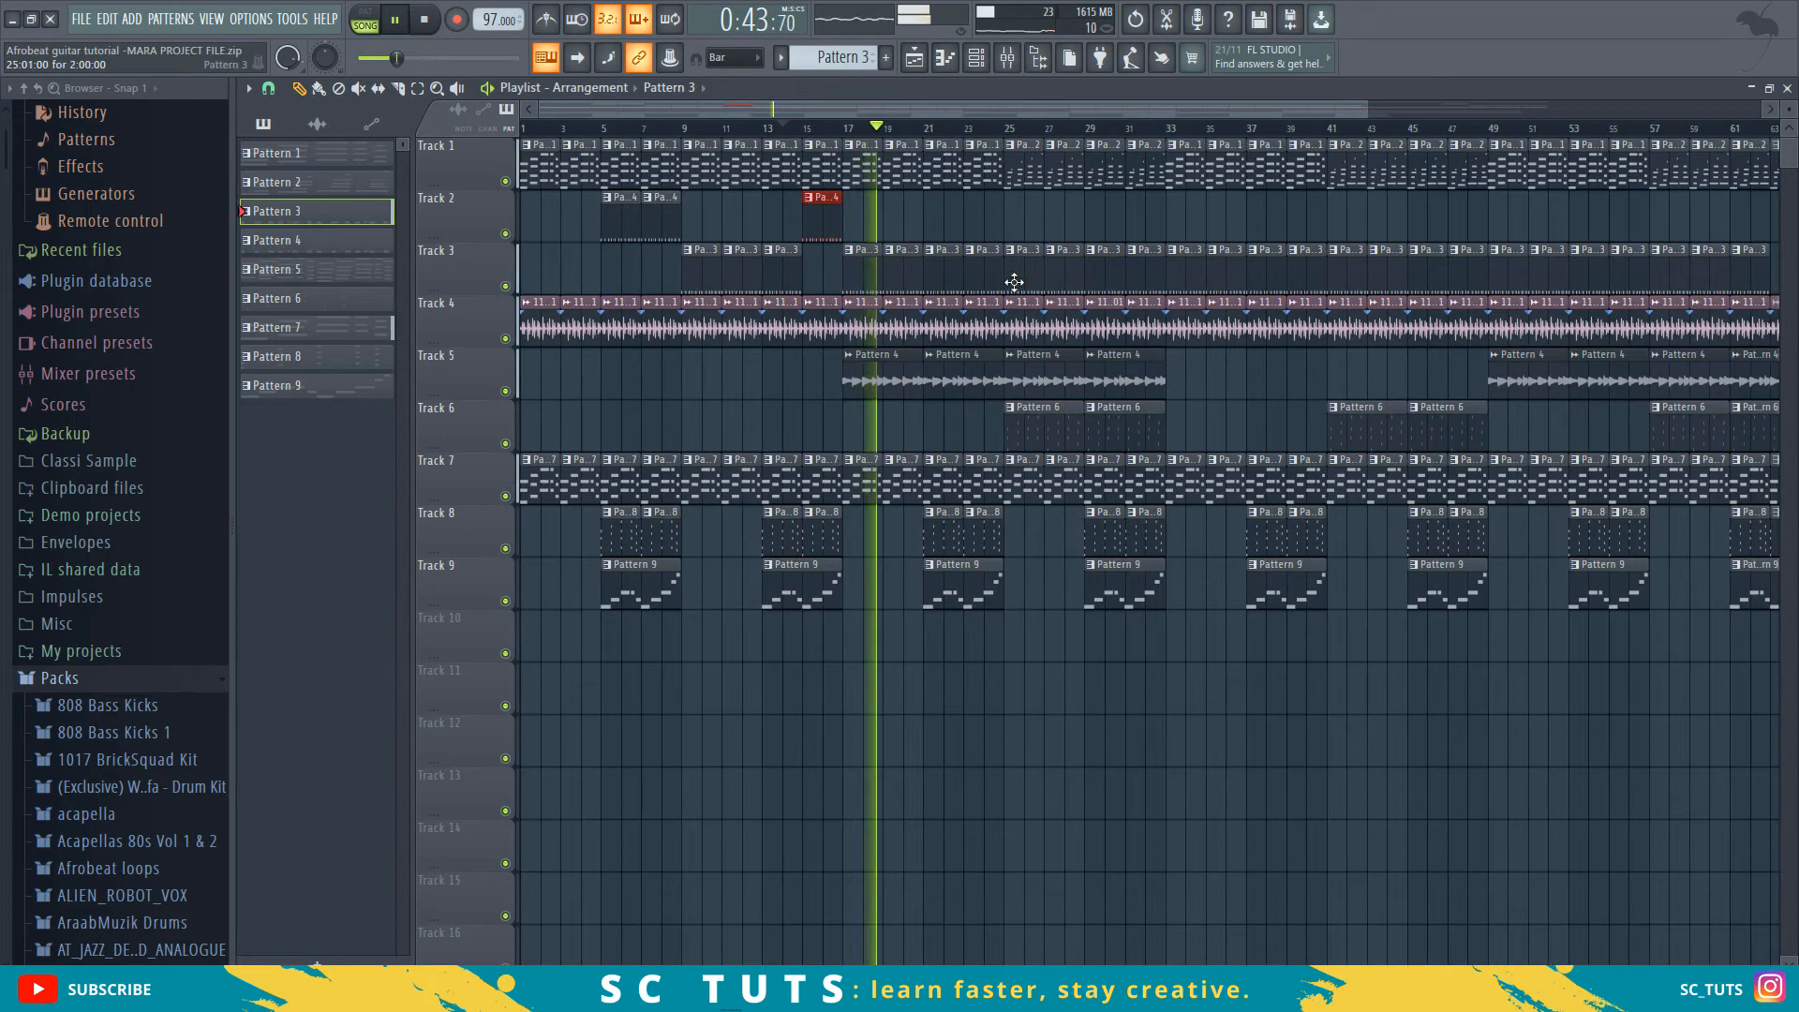
pyautogui.rightClick(986, 272)
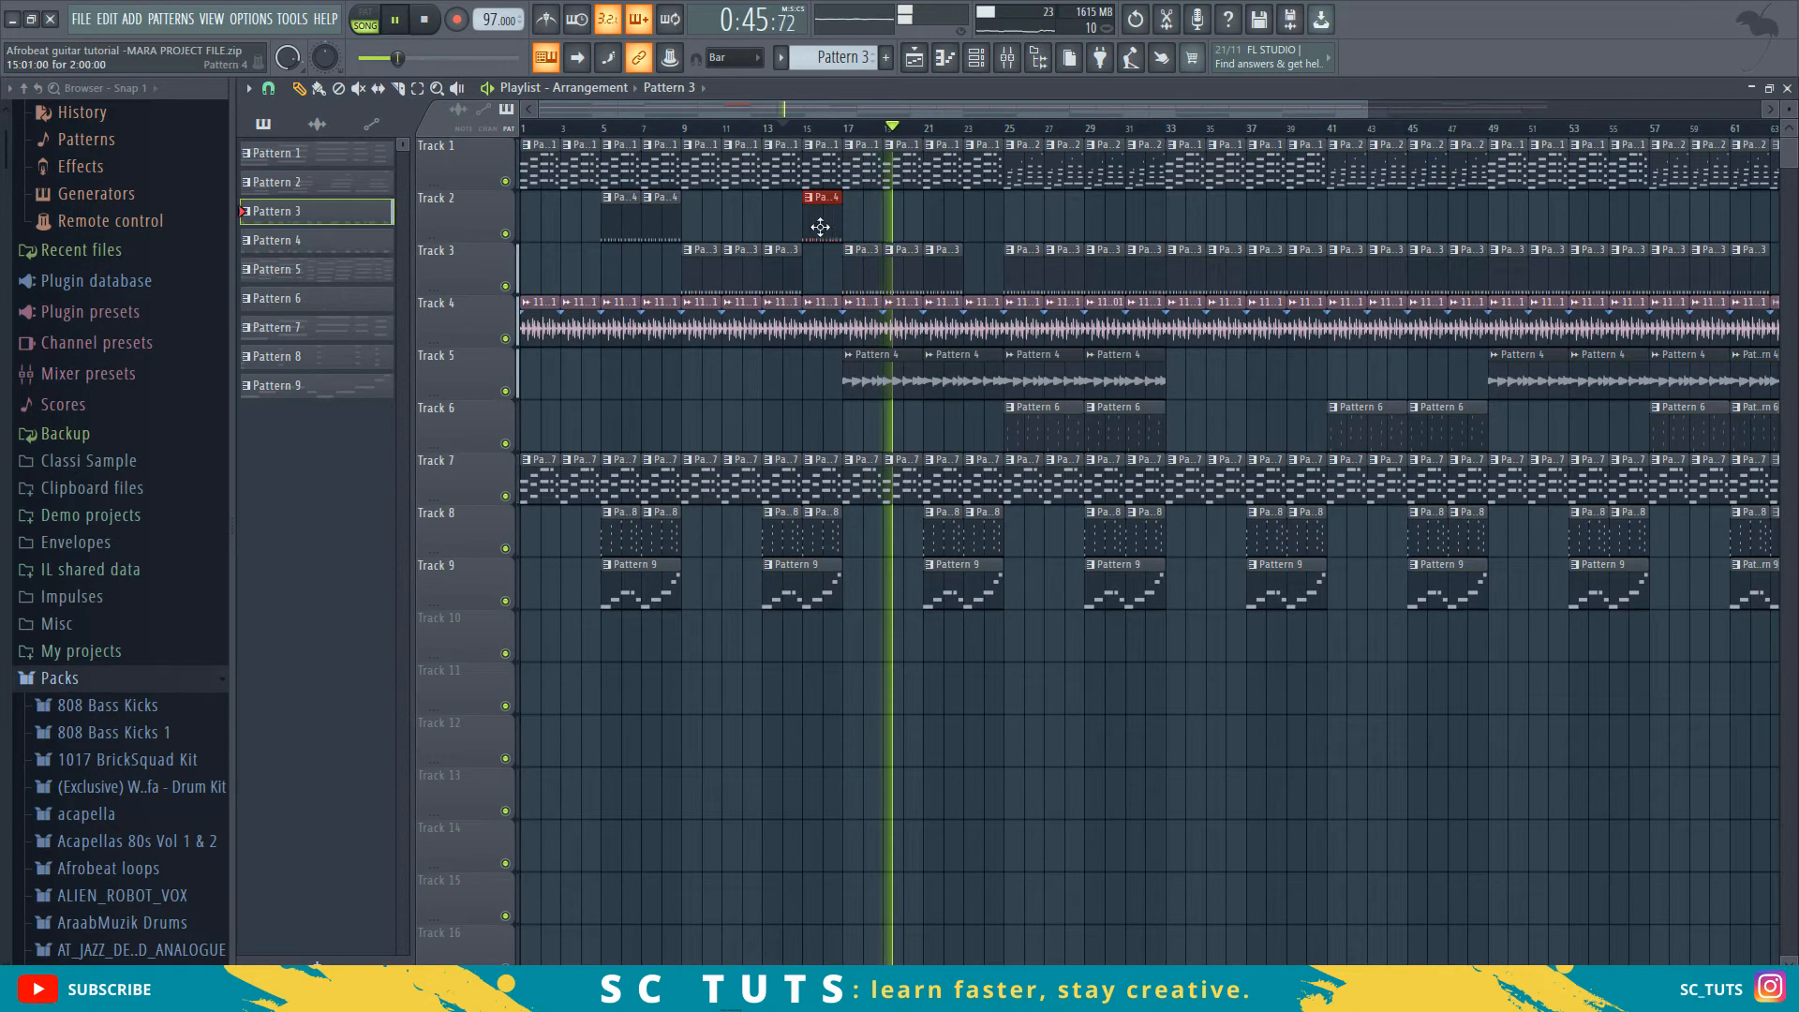
pyautogui.moveTo(819, 225); pyautogui.dragTo(984, 241)
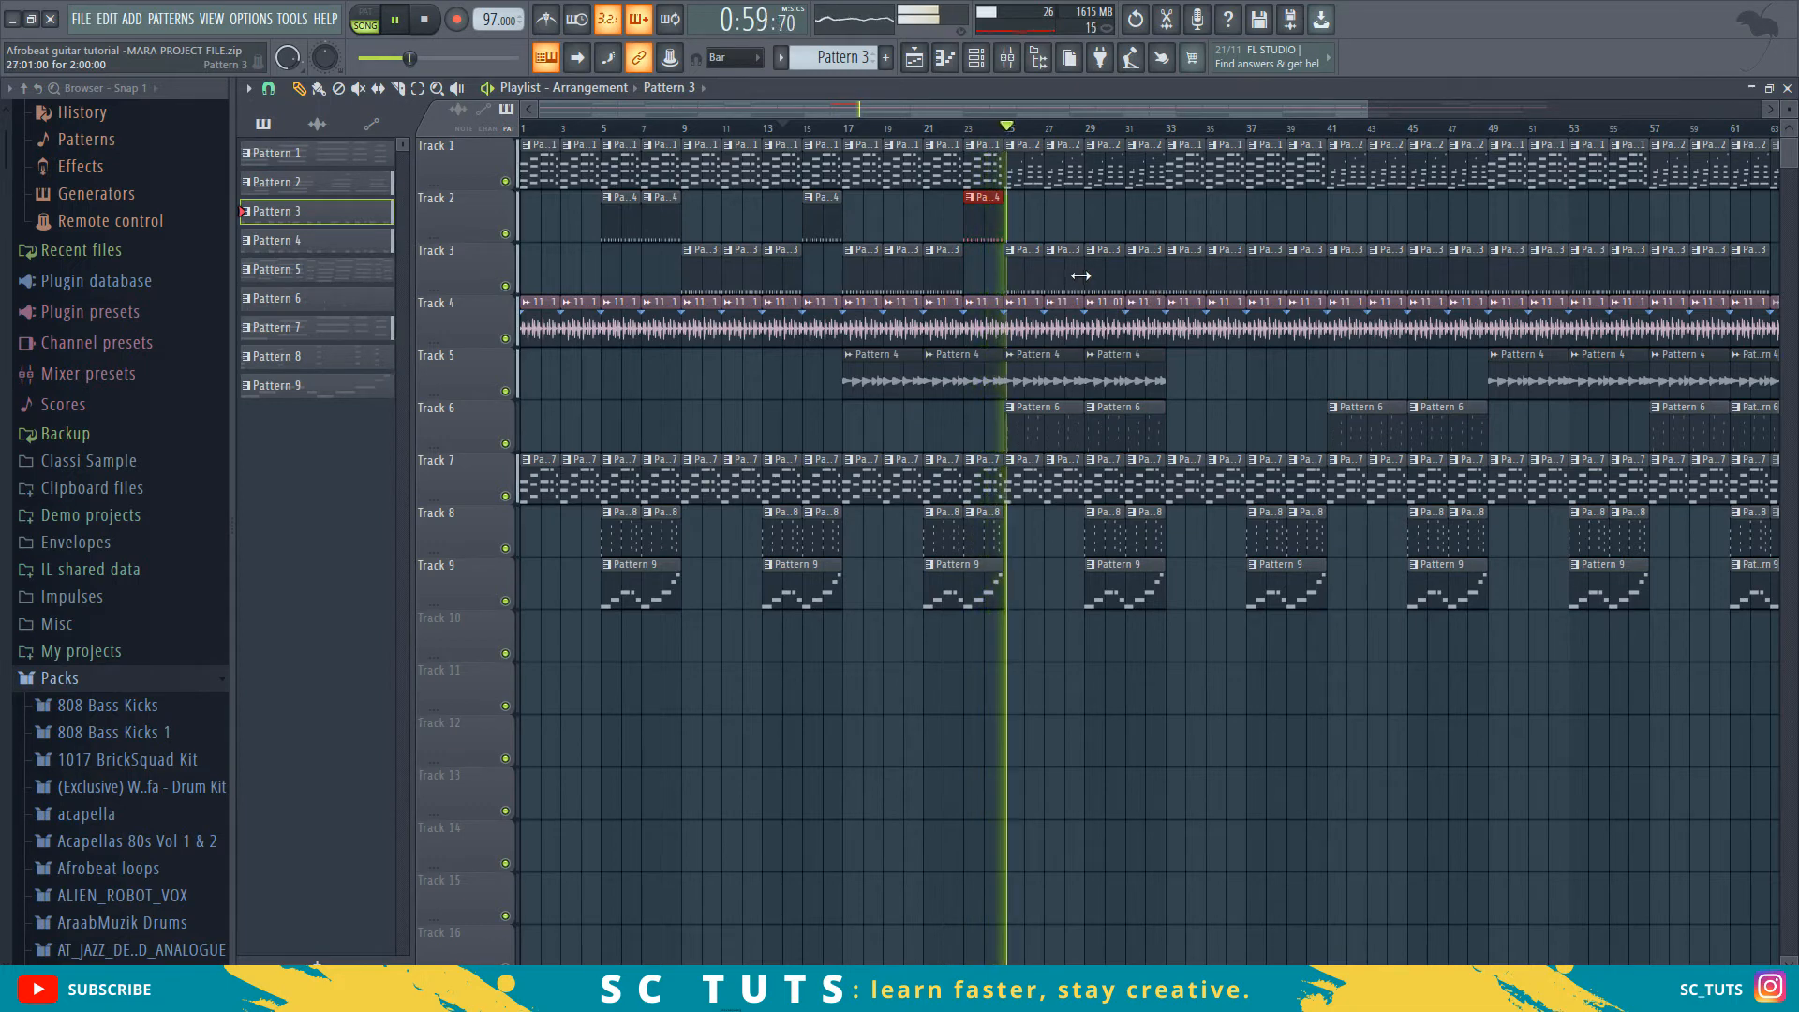
pyautogui.rightClick(1145, 273)
pyautogui.click(1143, 211)
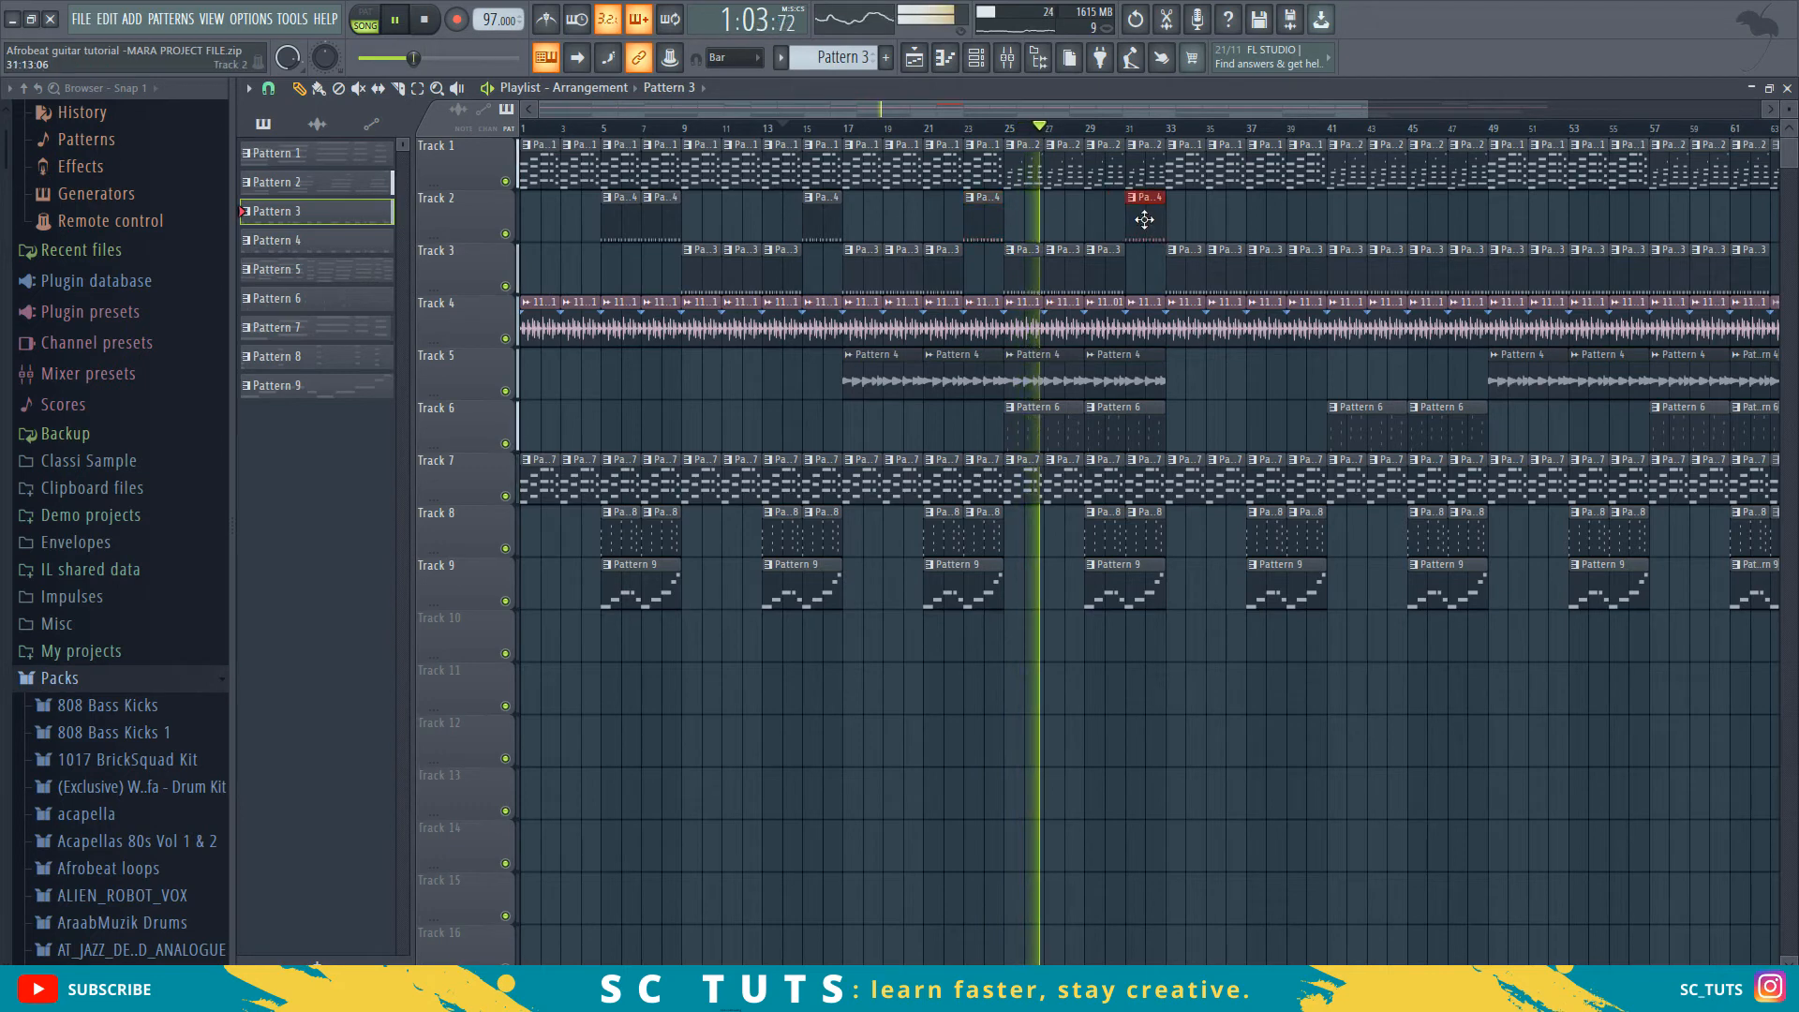
# - Play from about bar 30 and replace the Pattern 3 clips at bars 33 and 35 with Pattern 4 clips on Track 2
pyautogui.click(1102, 126)
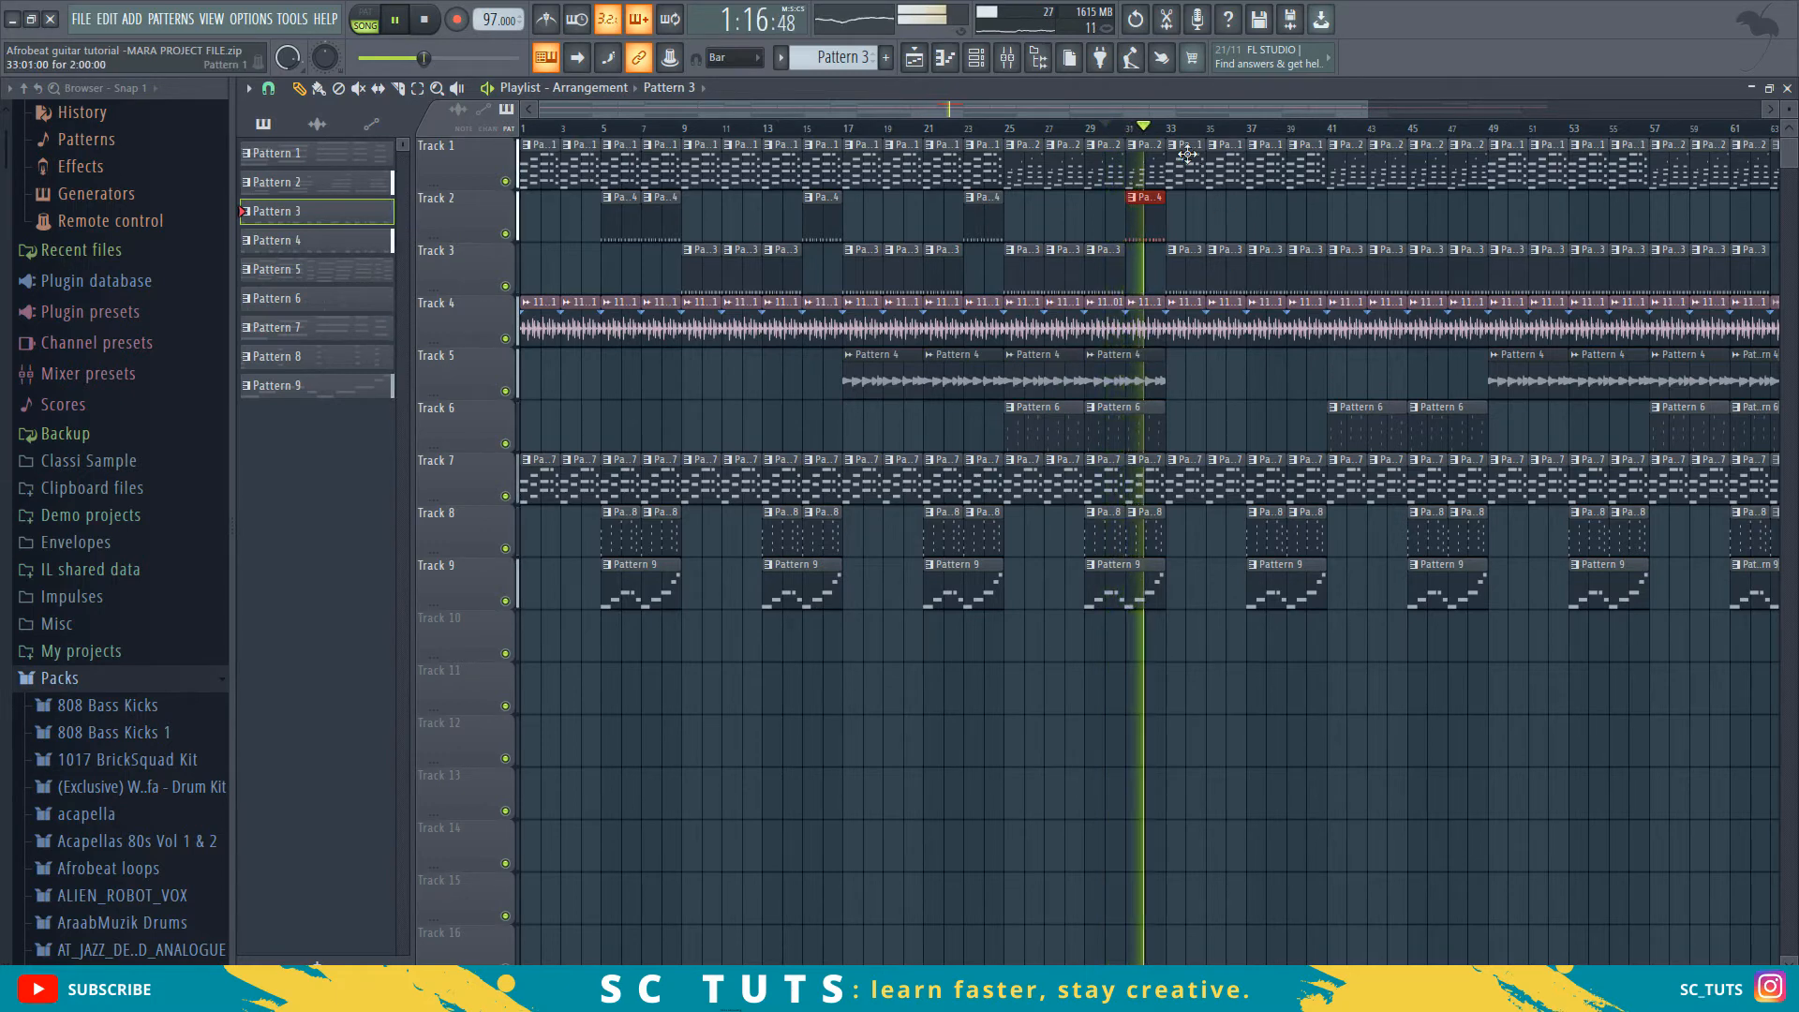
pyautogui.scroll(3, 1159, 239)
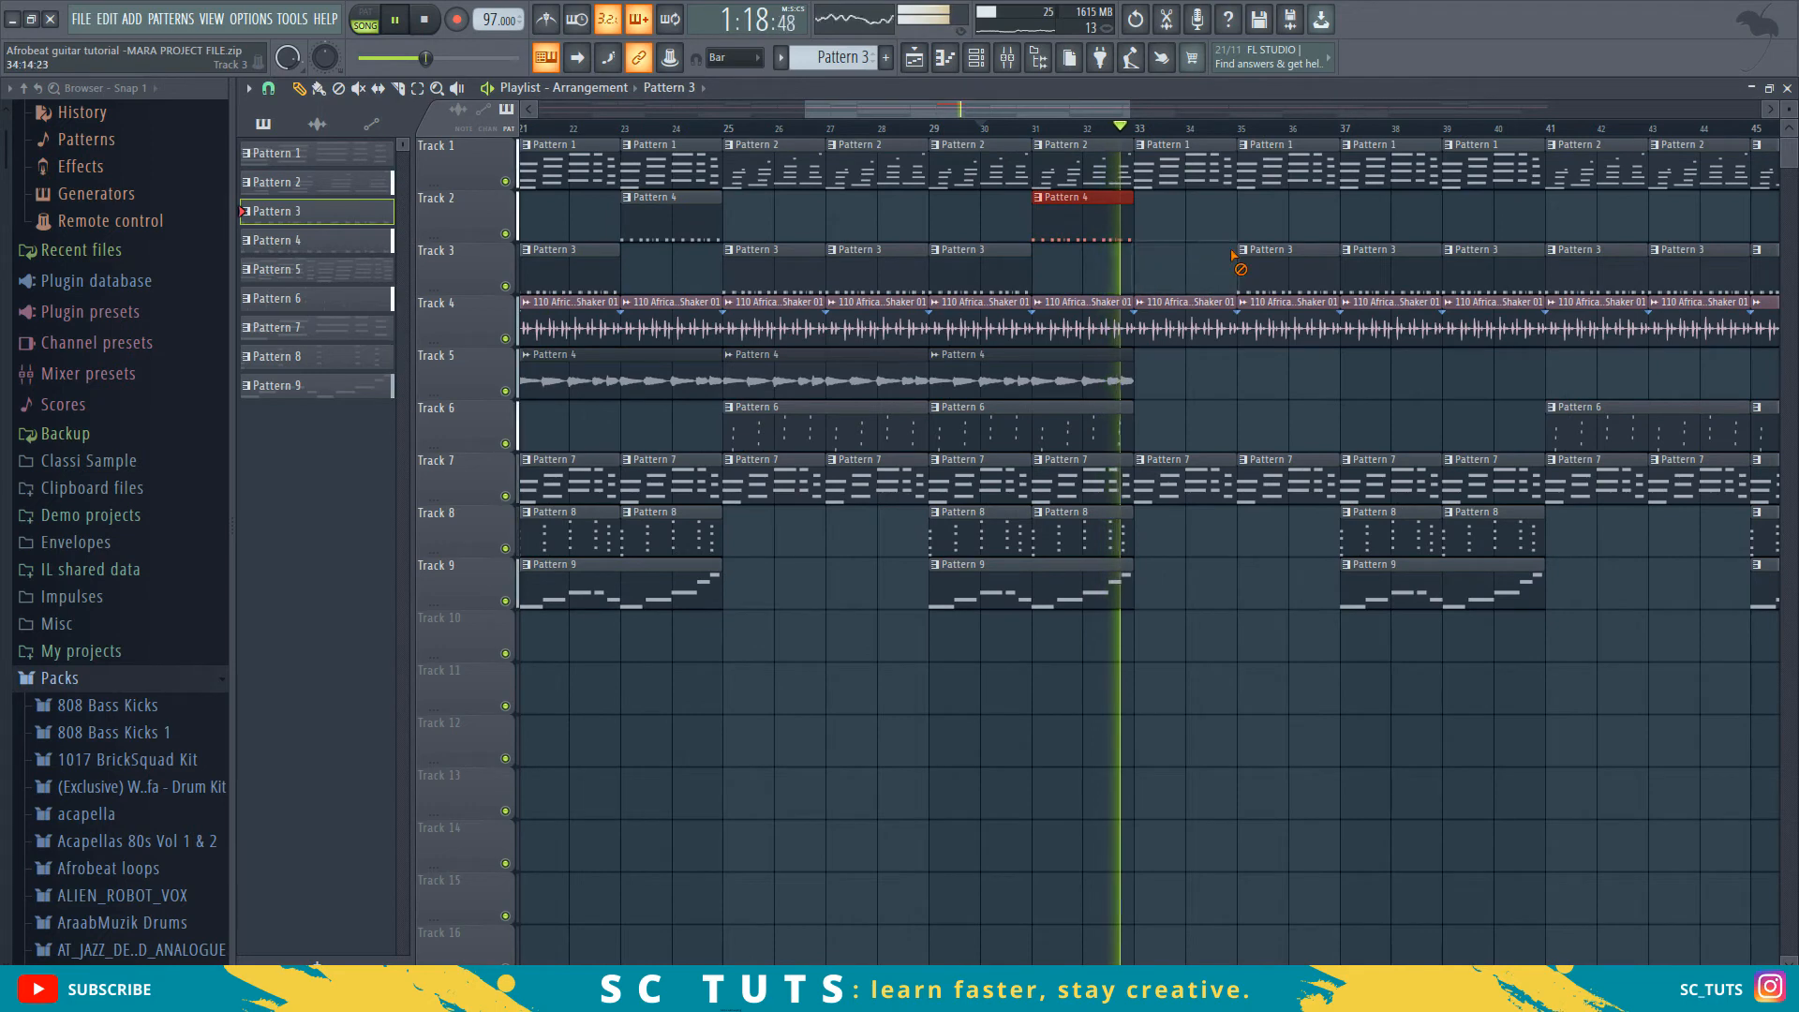
pyautogui.hotkey('ctrl', 'b')
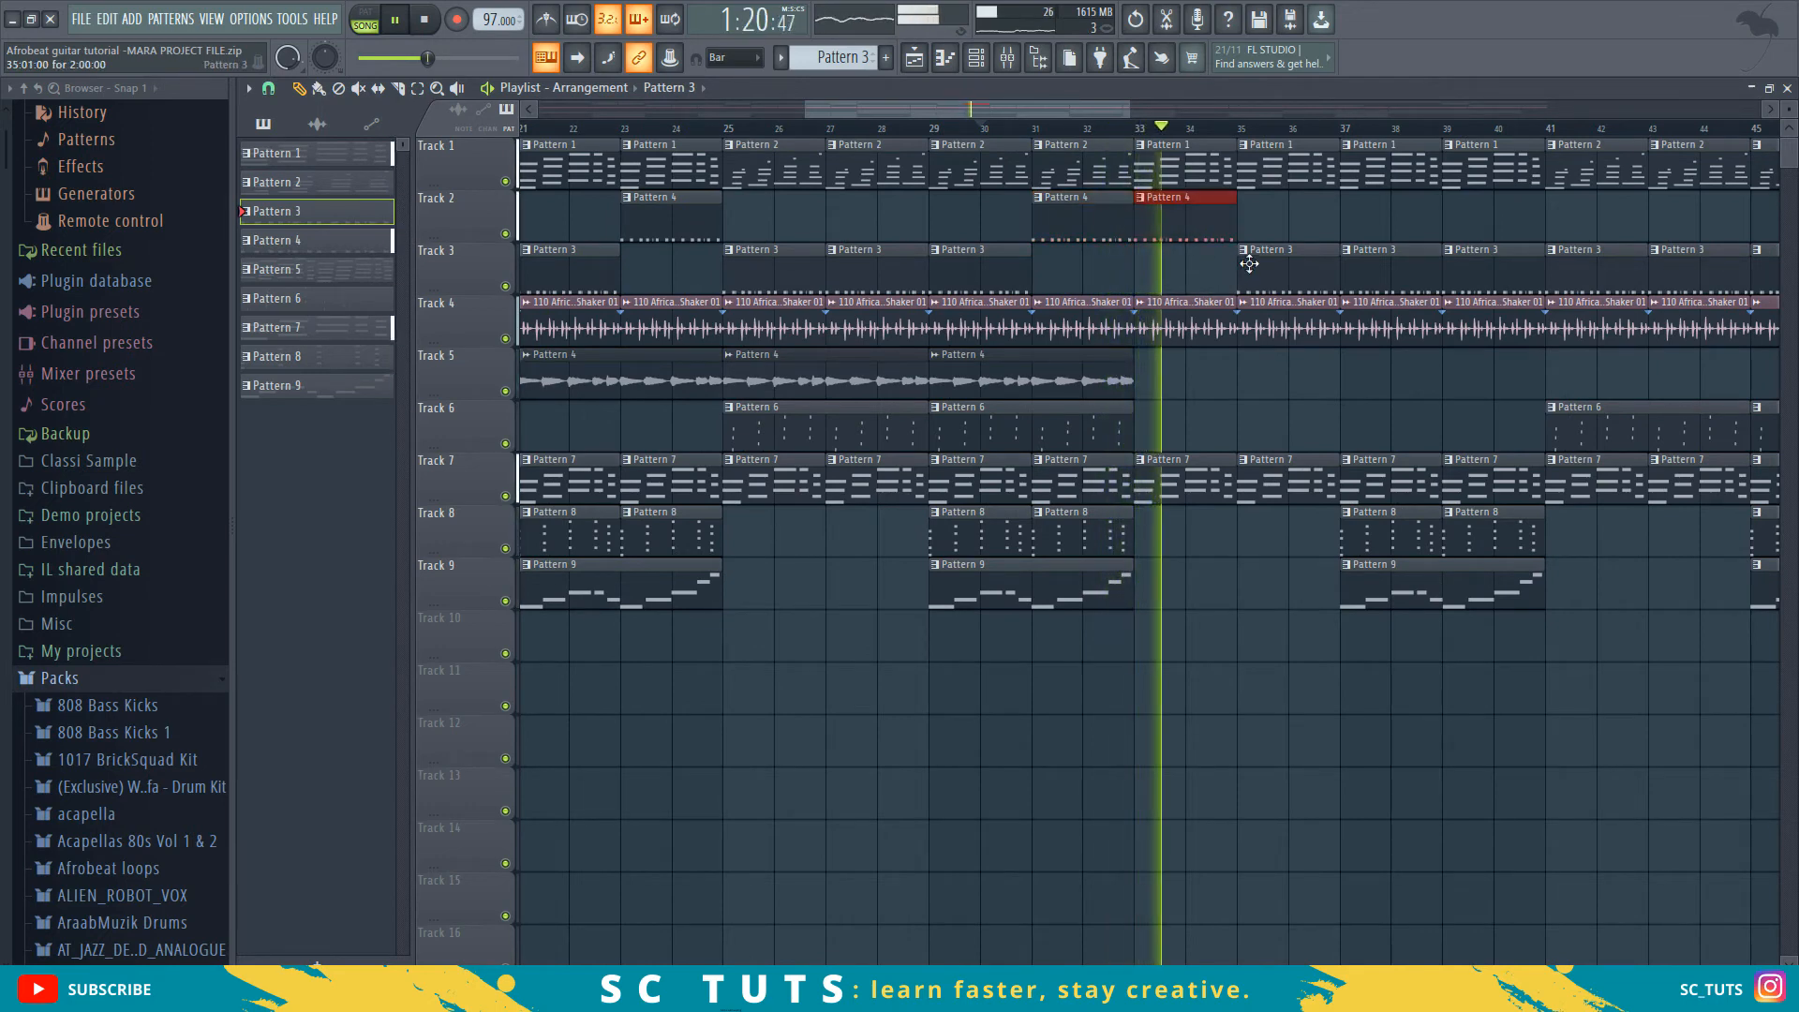
pyautogui.rightClick(1249, 269)
pyautogui.hotkey('ctrl', 'b')
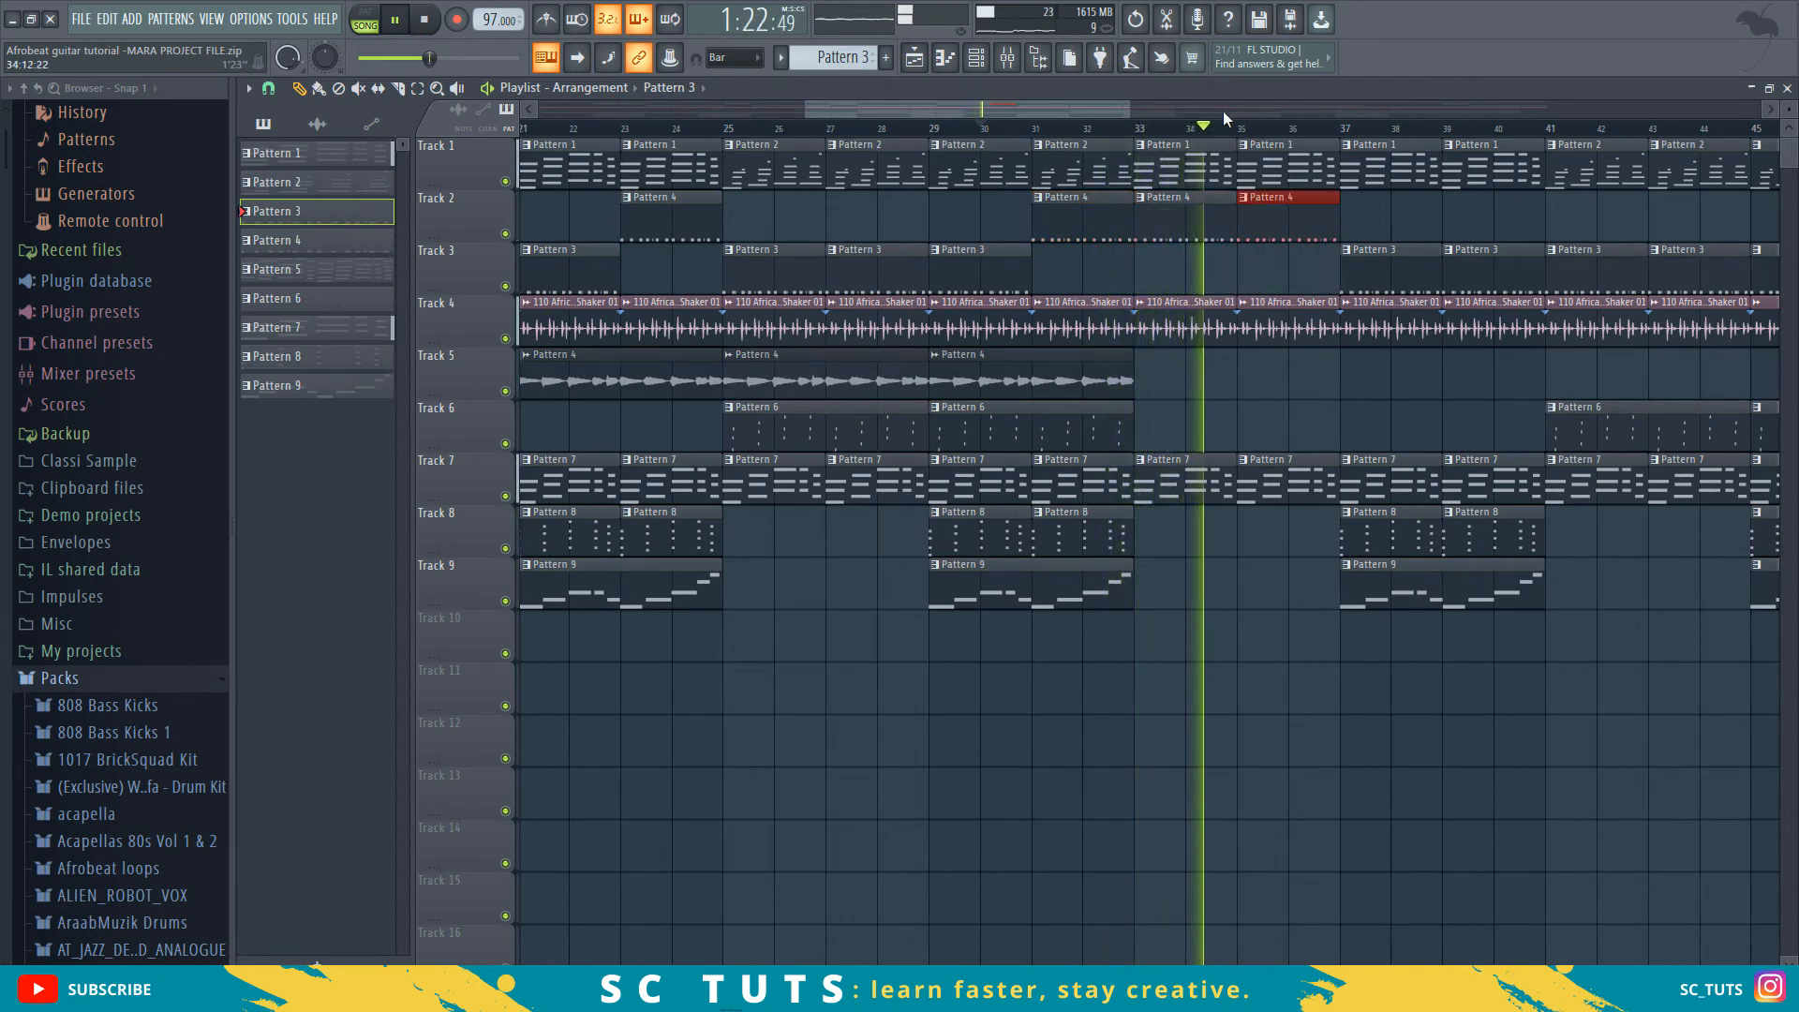
# - Delete the Pattern 9 clip and both Pattern 8 clips in bars 37 to 40
pyautogui.scroll(-3, 1225, 127)
pyautogui.scroll(-1, 1228, 136)
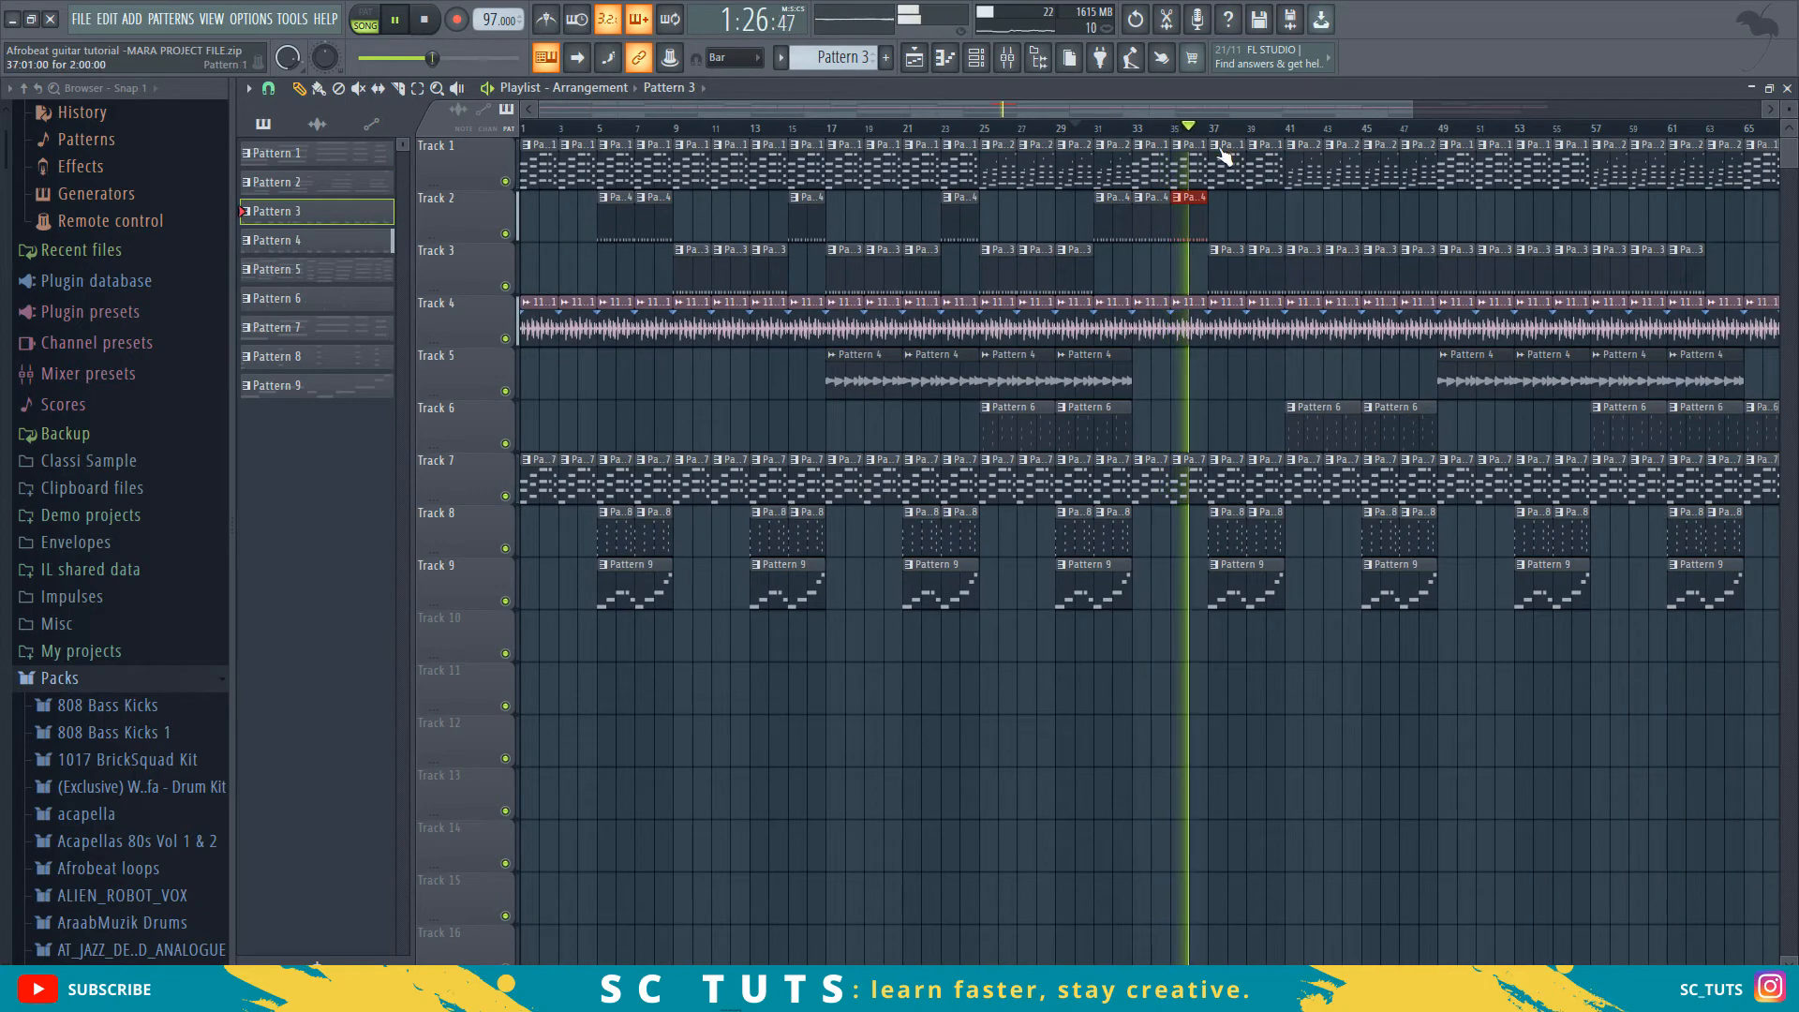
pyautogui.rightClick(1268, 577)
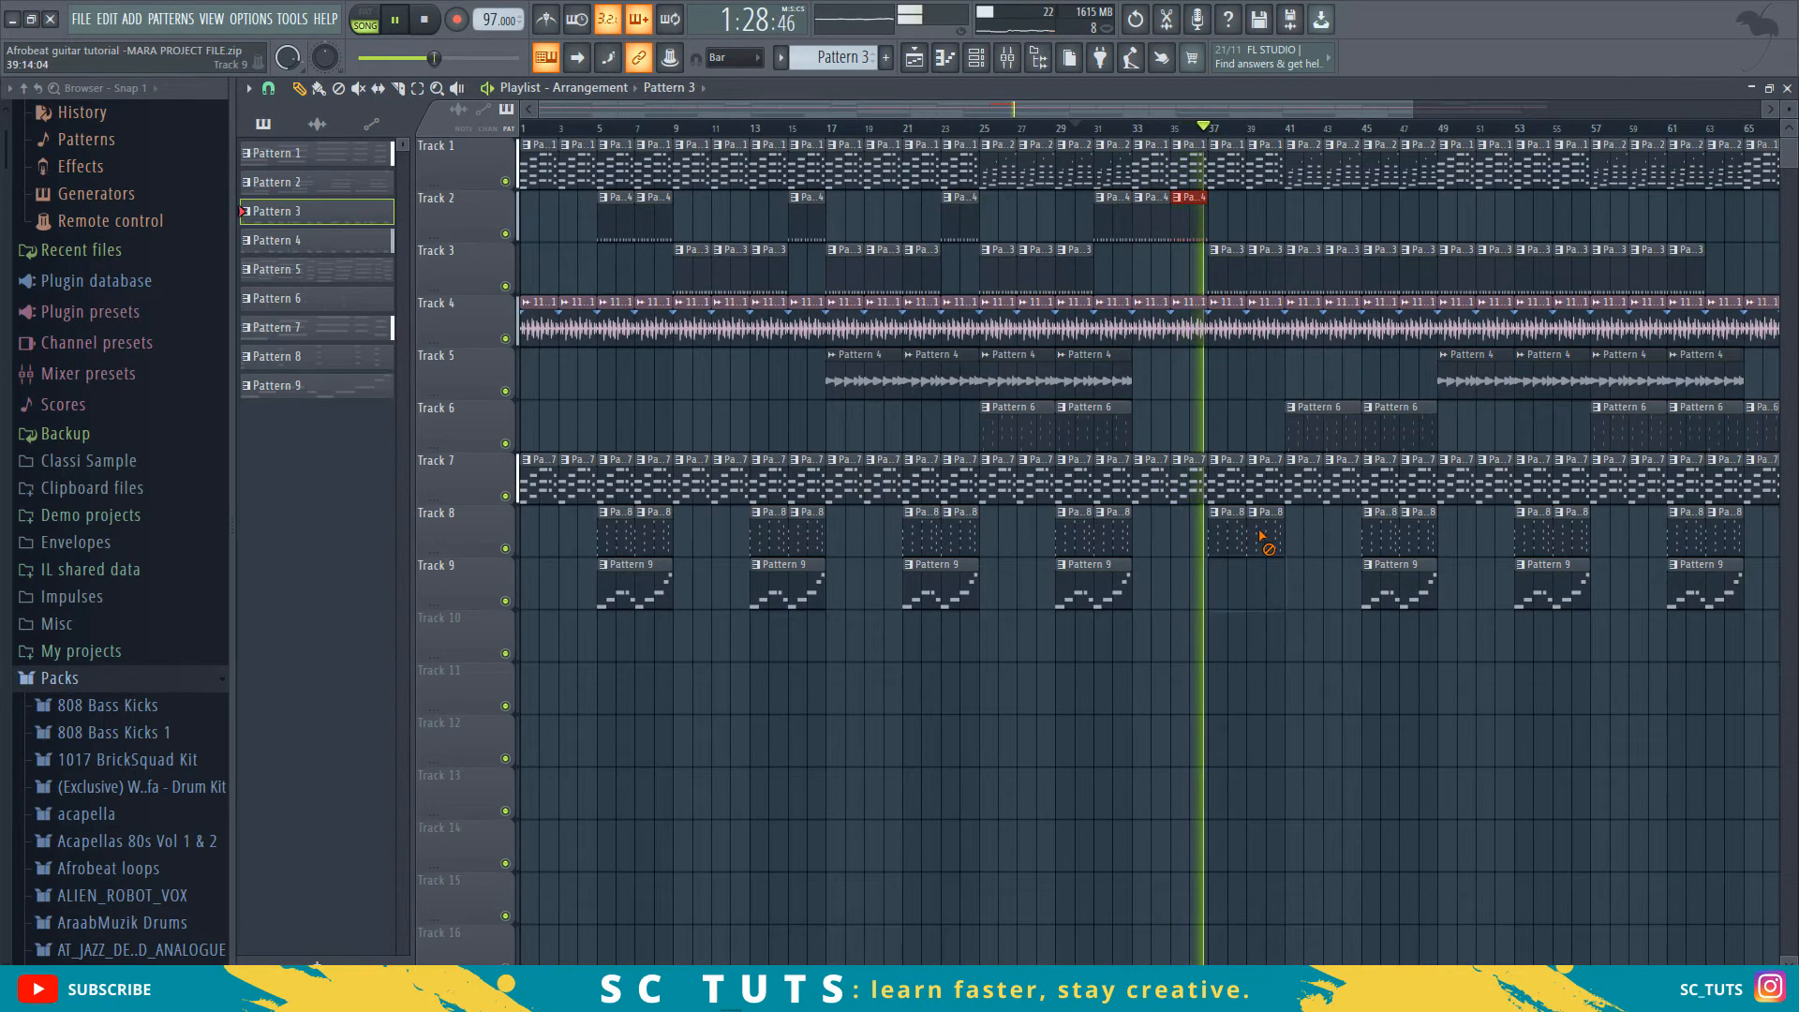
pyautogui.rightClick(1265, 534)
pyautogui.rightClick(1228, 536)
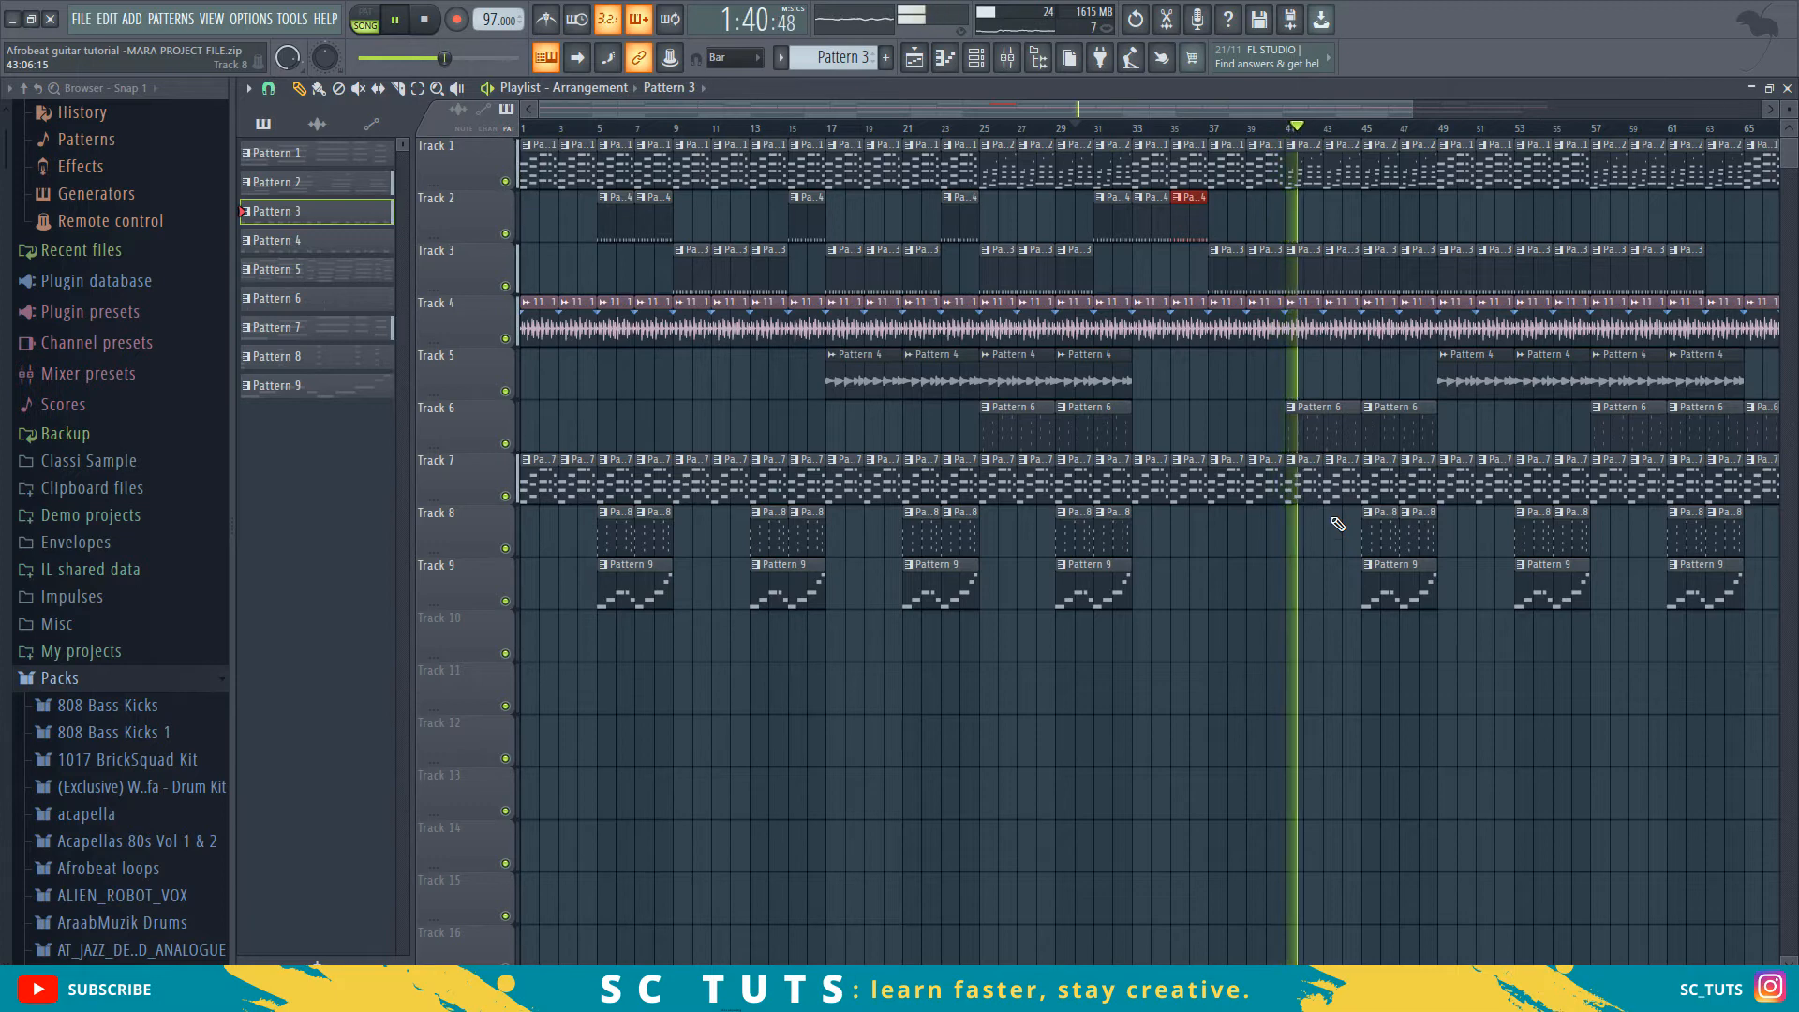
# - Replace the Pattern 3 clip at bar 47 with a copy of the Pattern 4 clip on Track 2
pyautogui.moveTo(1303, 107); pyautogui.dragTo(1397, 107)
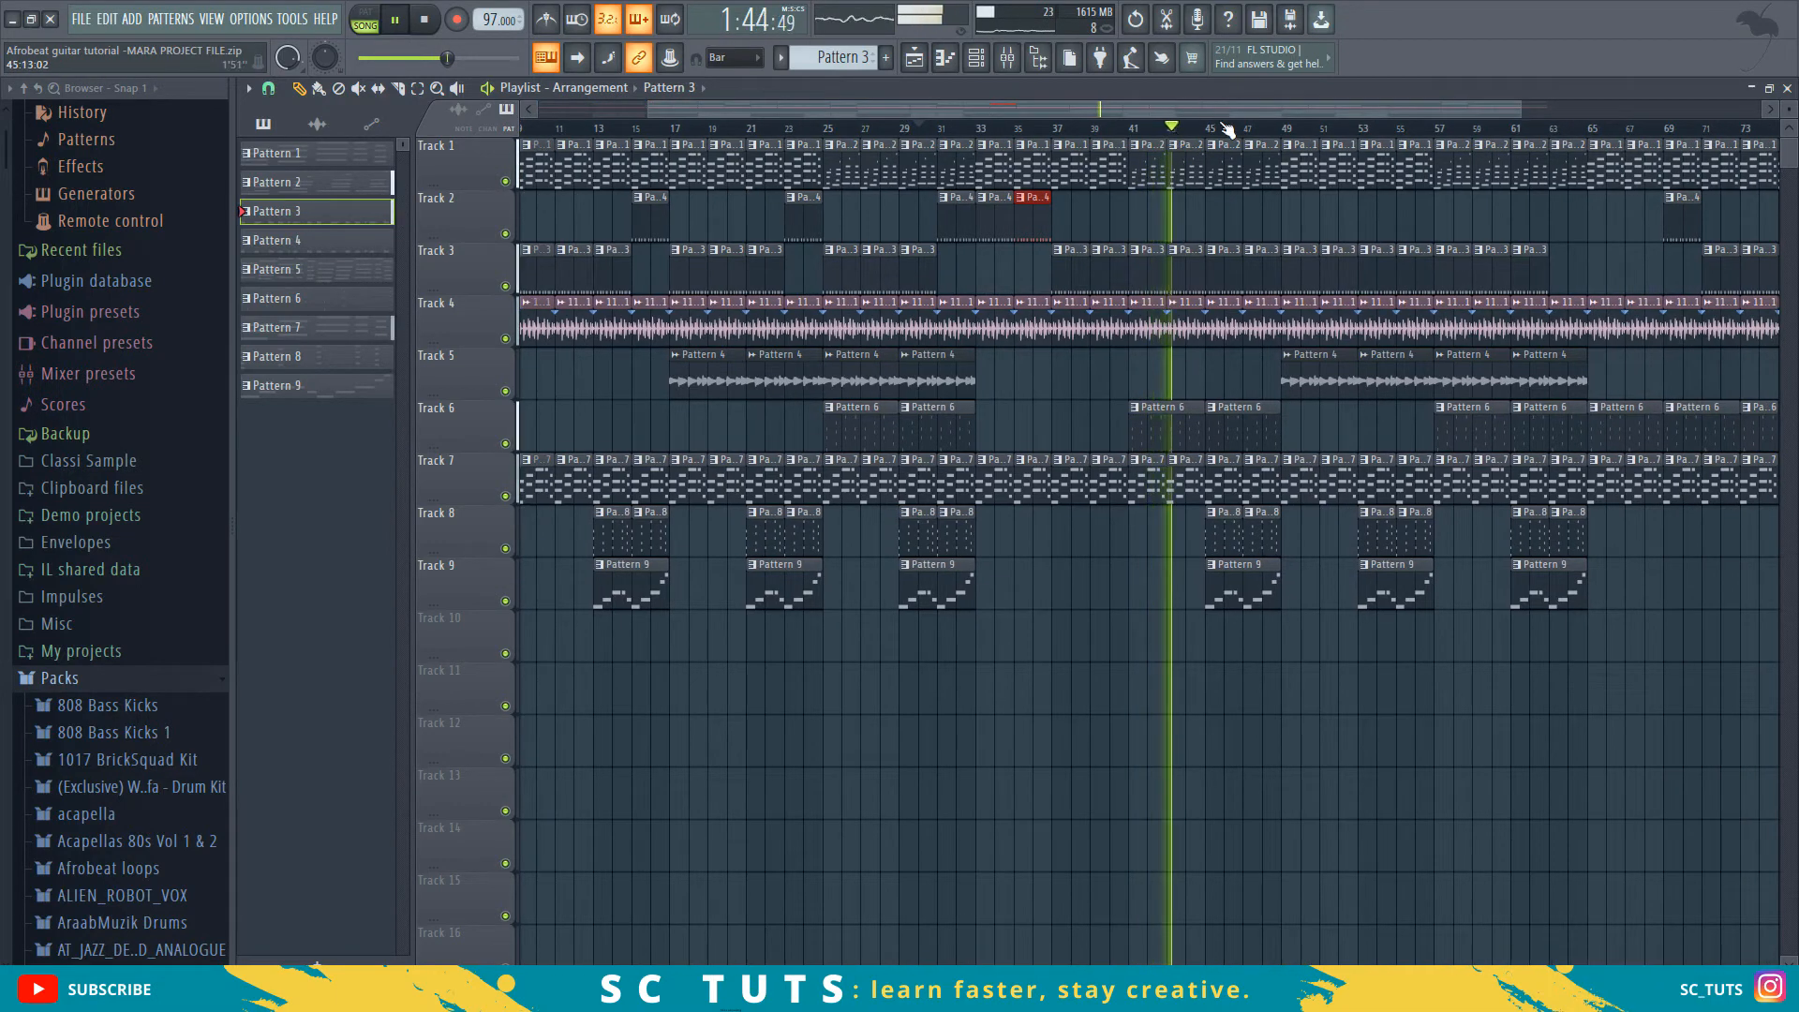
pyautogui.scroll(-2, 1228, 129)
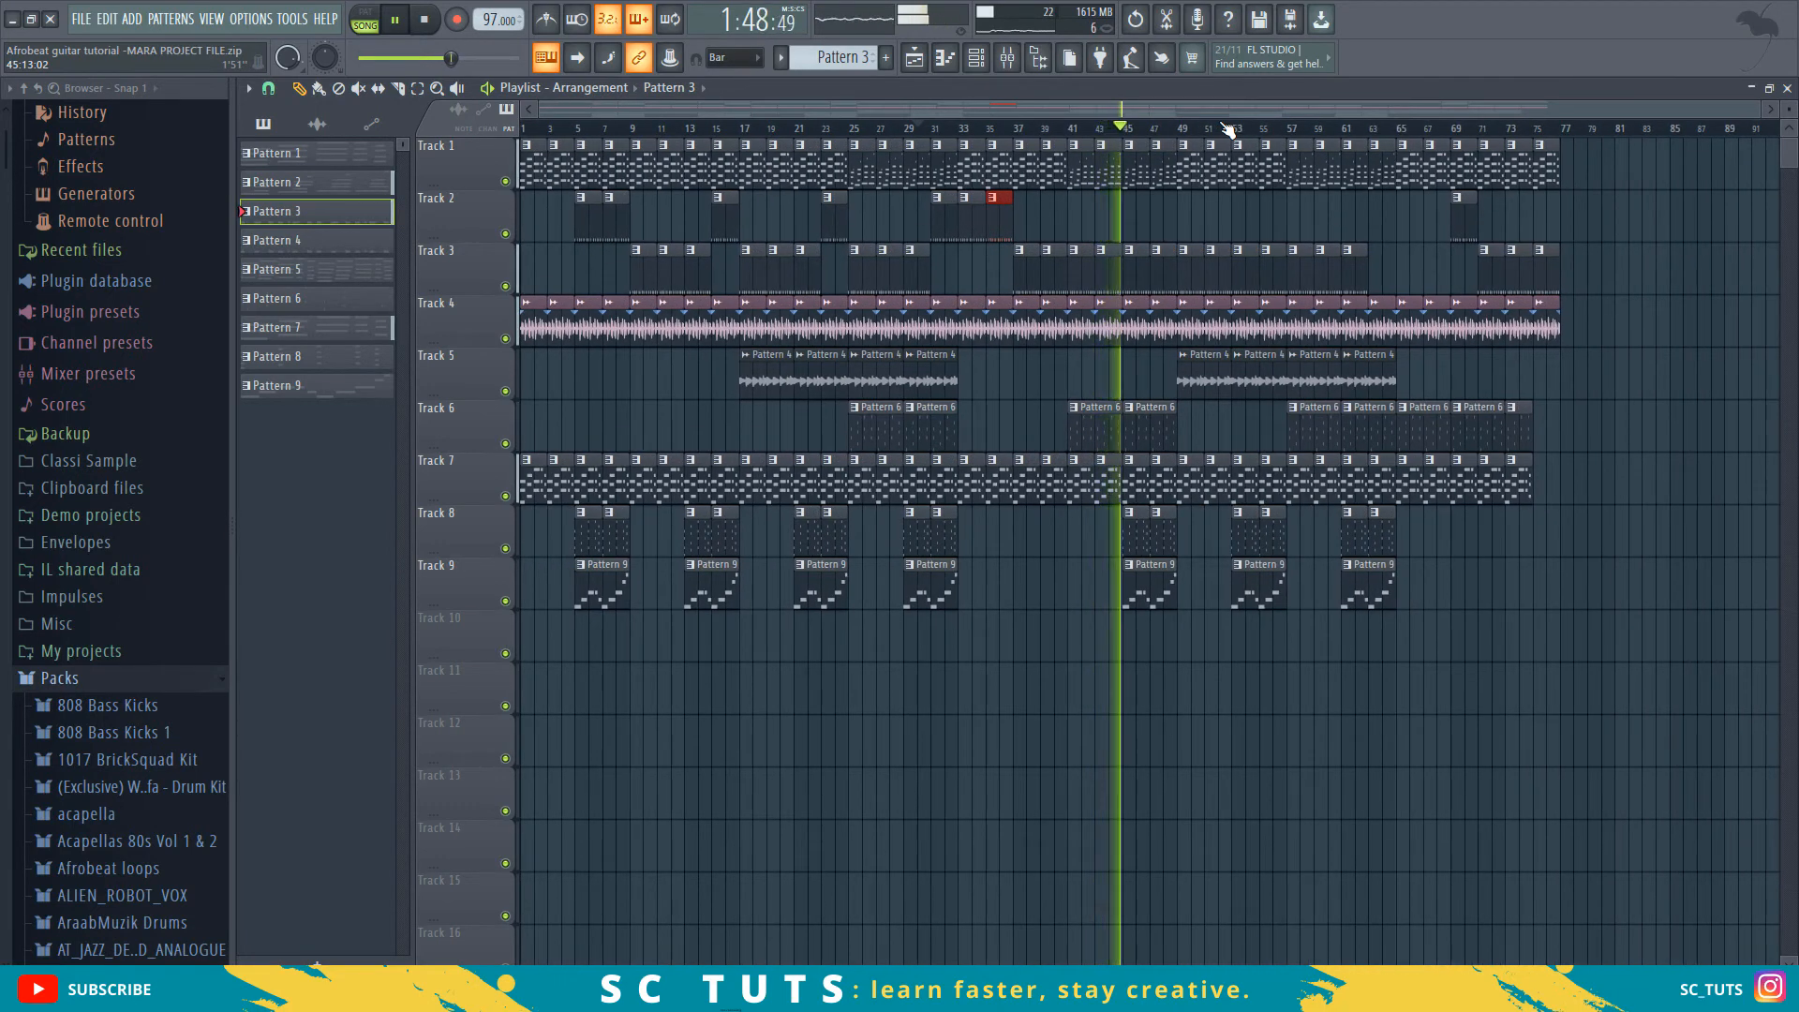
pyautogui.scroll(3, 1142, 139)
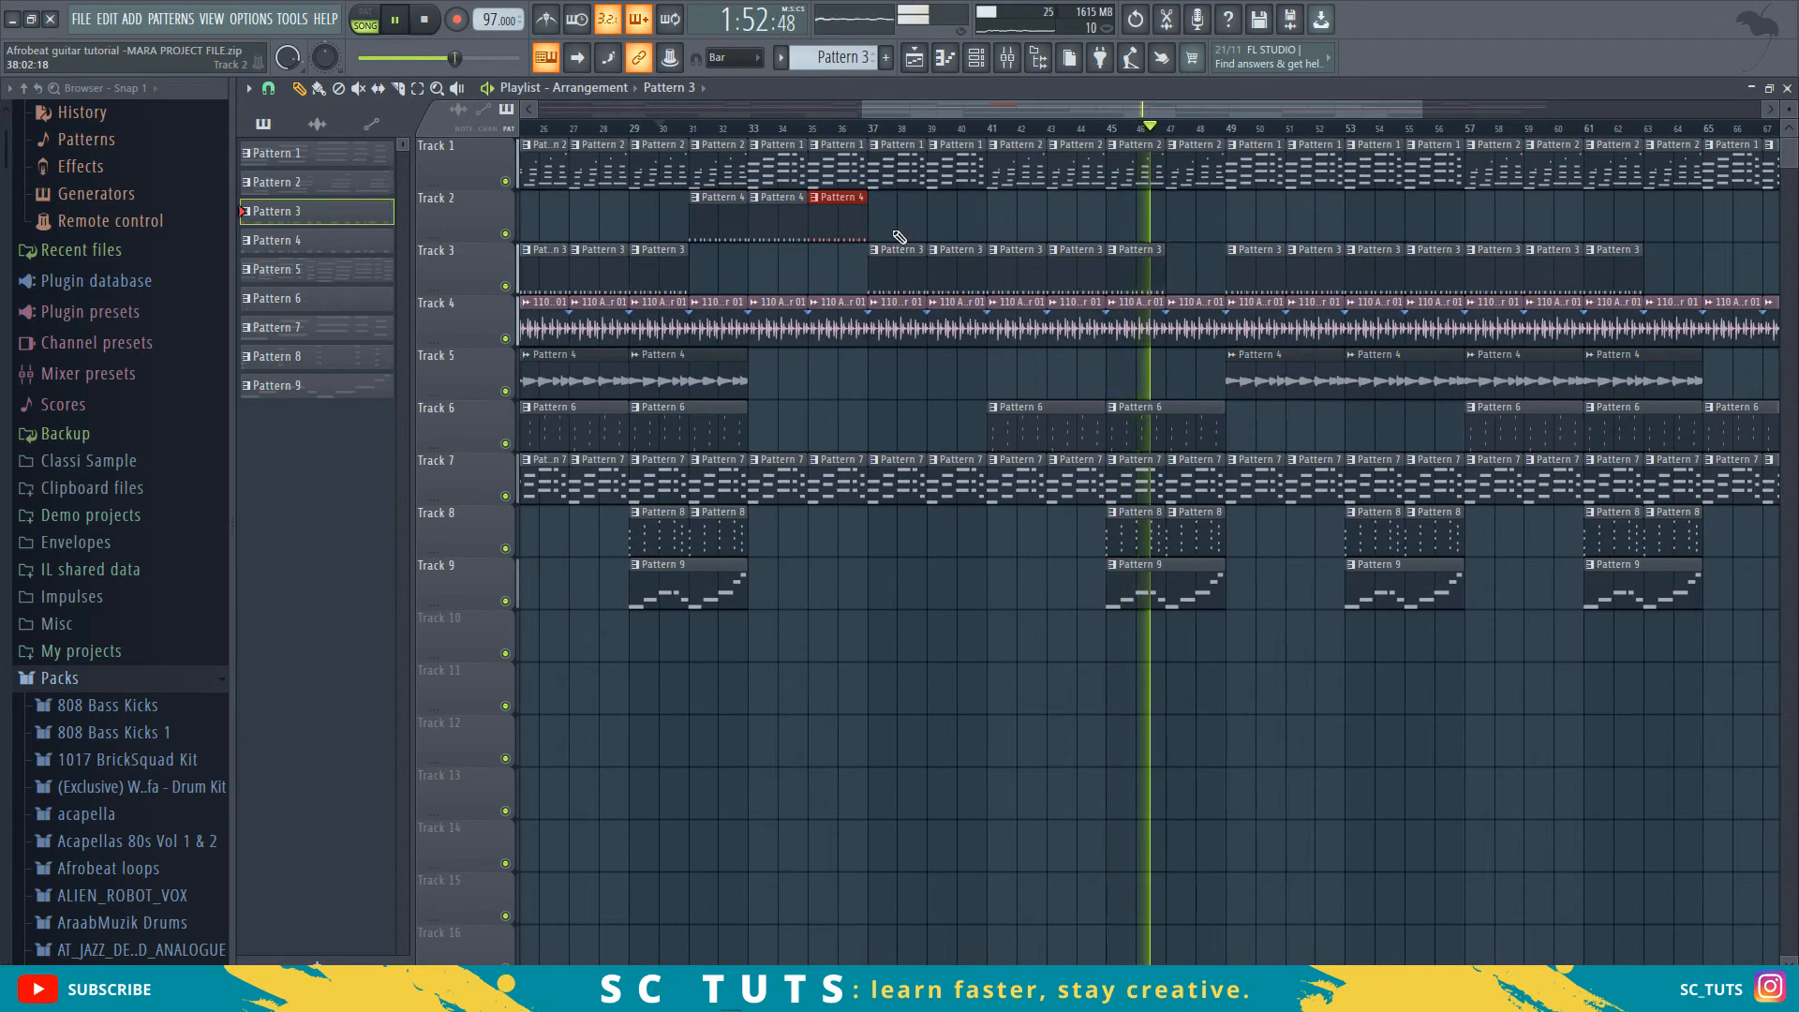
pyautogui.moveTo(849, 210); pyautogui.dragTo(1206, 210)
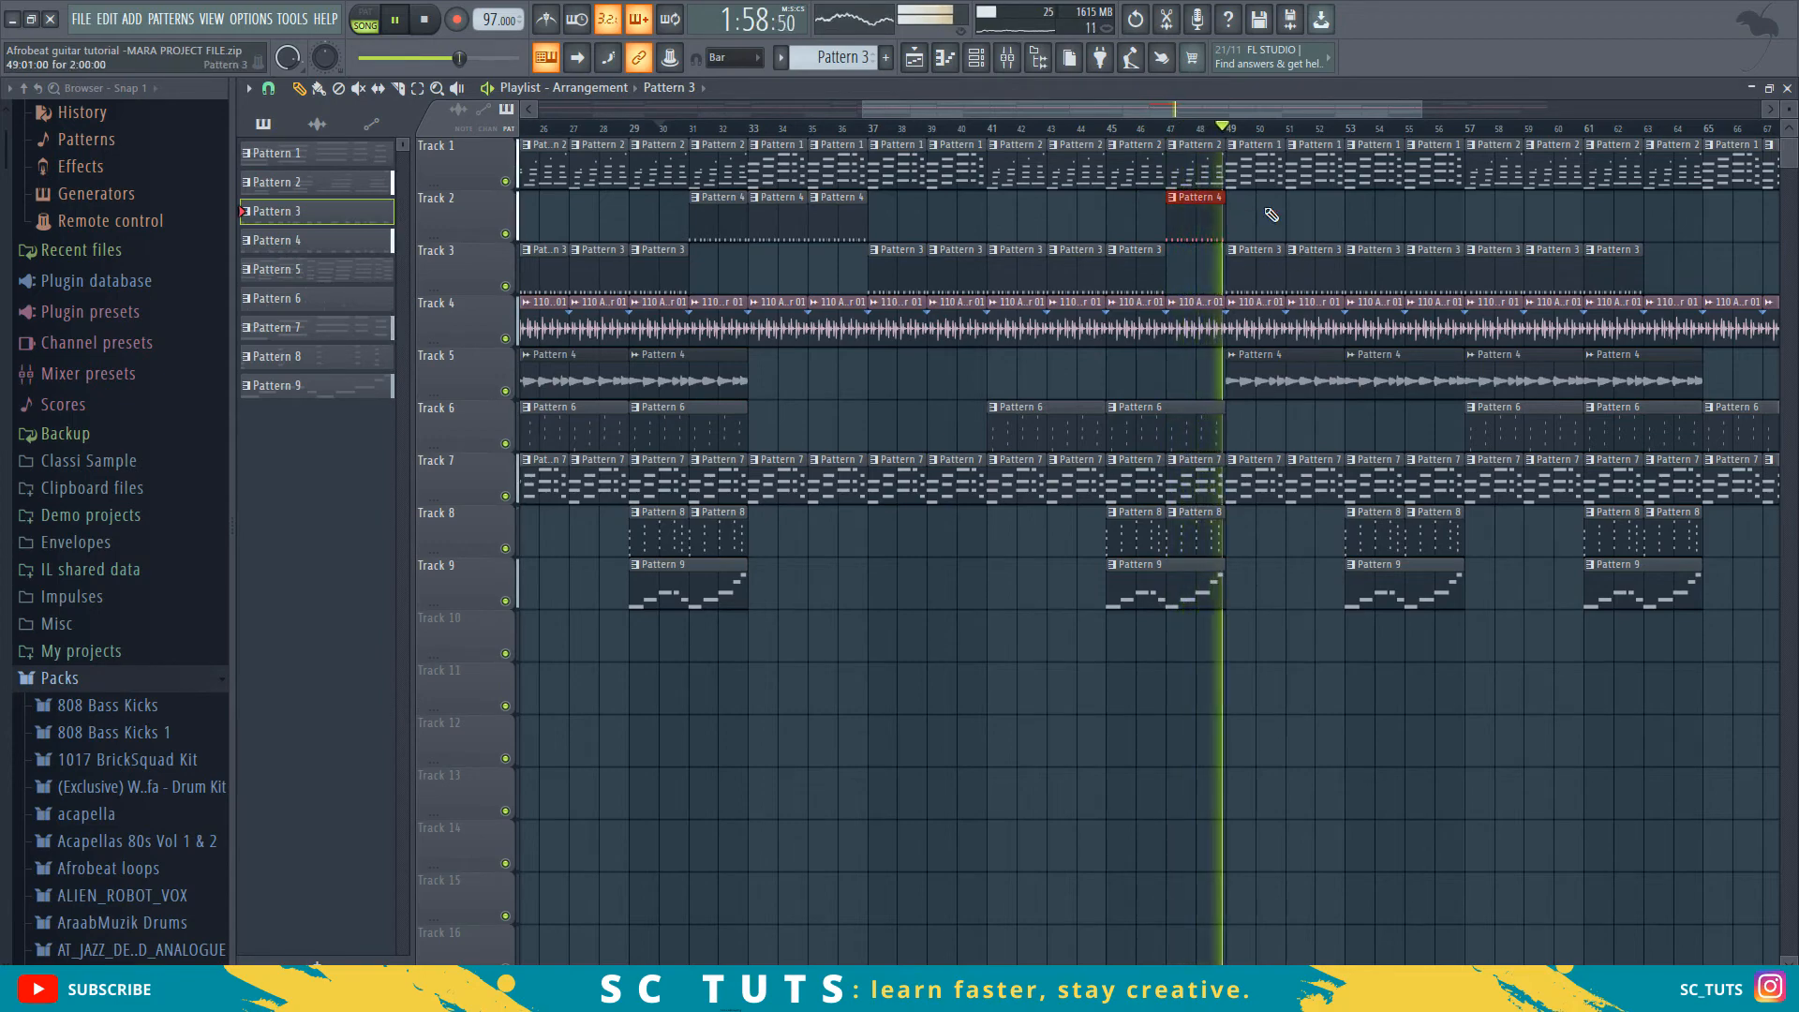
# - Replace bar 55's Pattern 3 clip with Pattern 4 on Track 2 and add a Pattern 3 clip at bar 63 on Track 3
pyautogui.scroll(-4, 1256, 131)
pyautogui.scroll(4, 1261, 128)
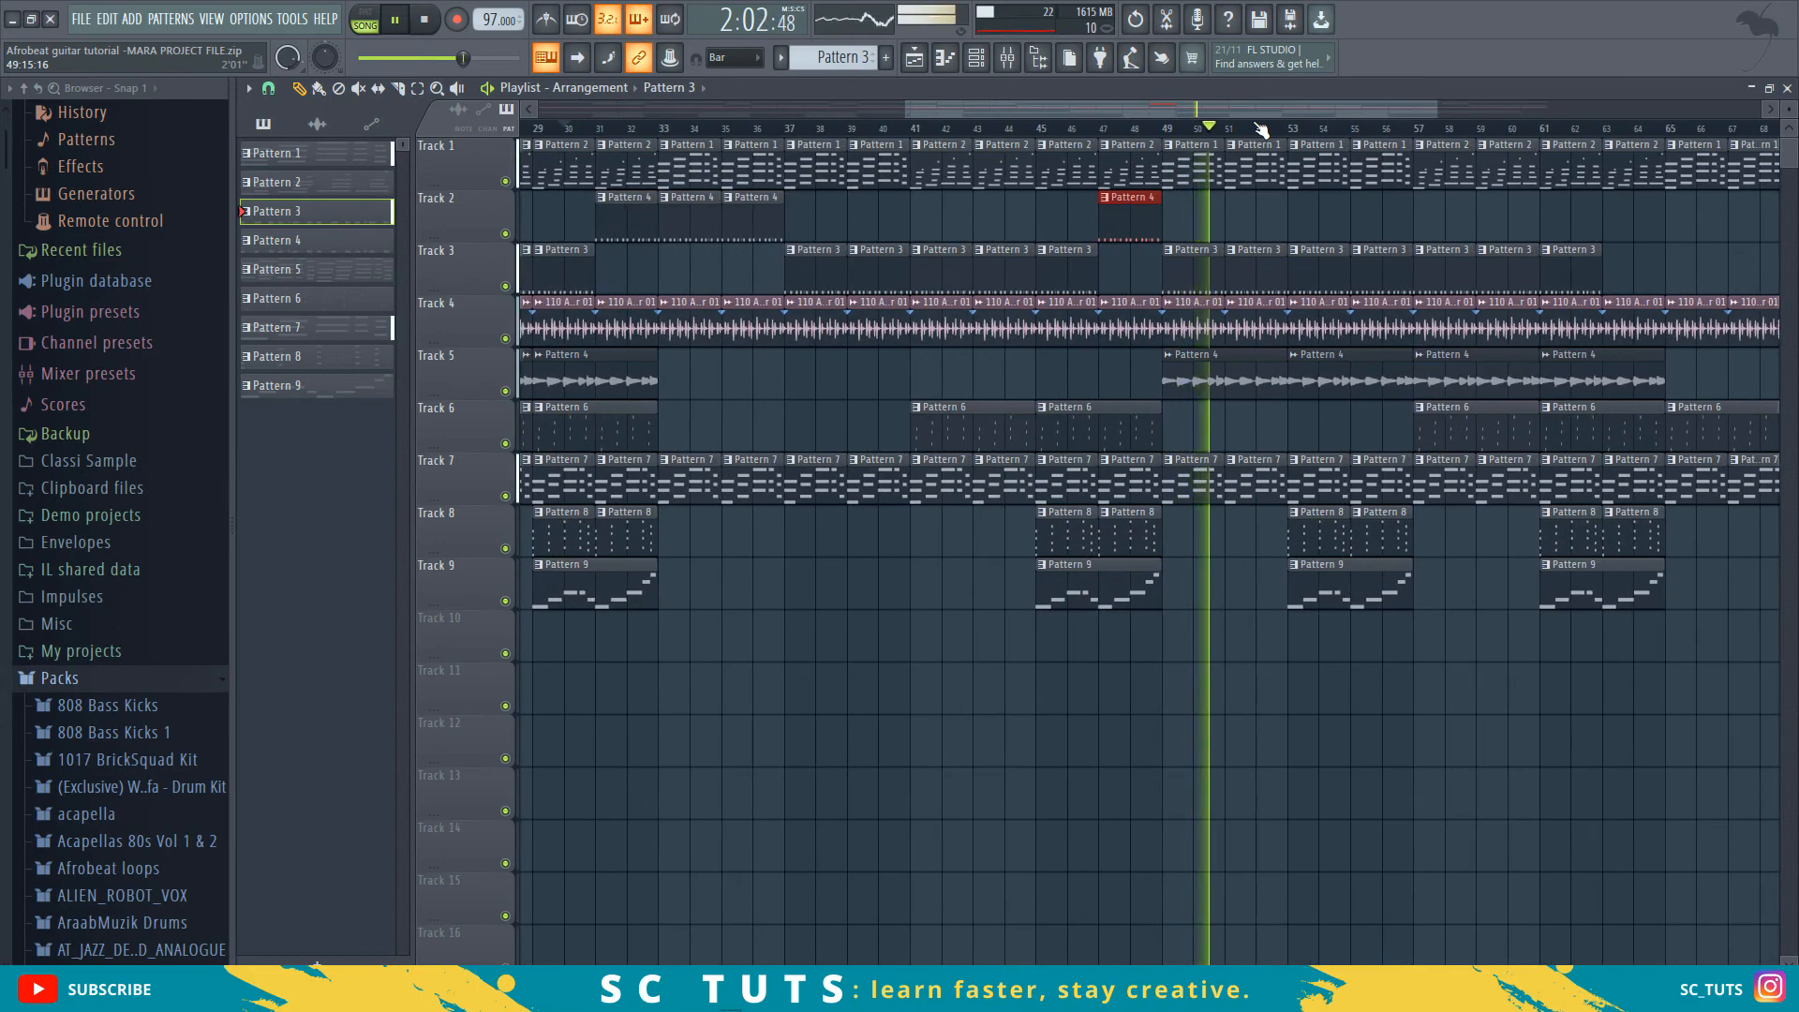
pyautogui.scroll(-2, 1260, 129)
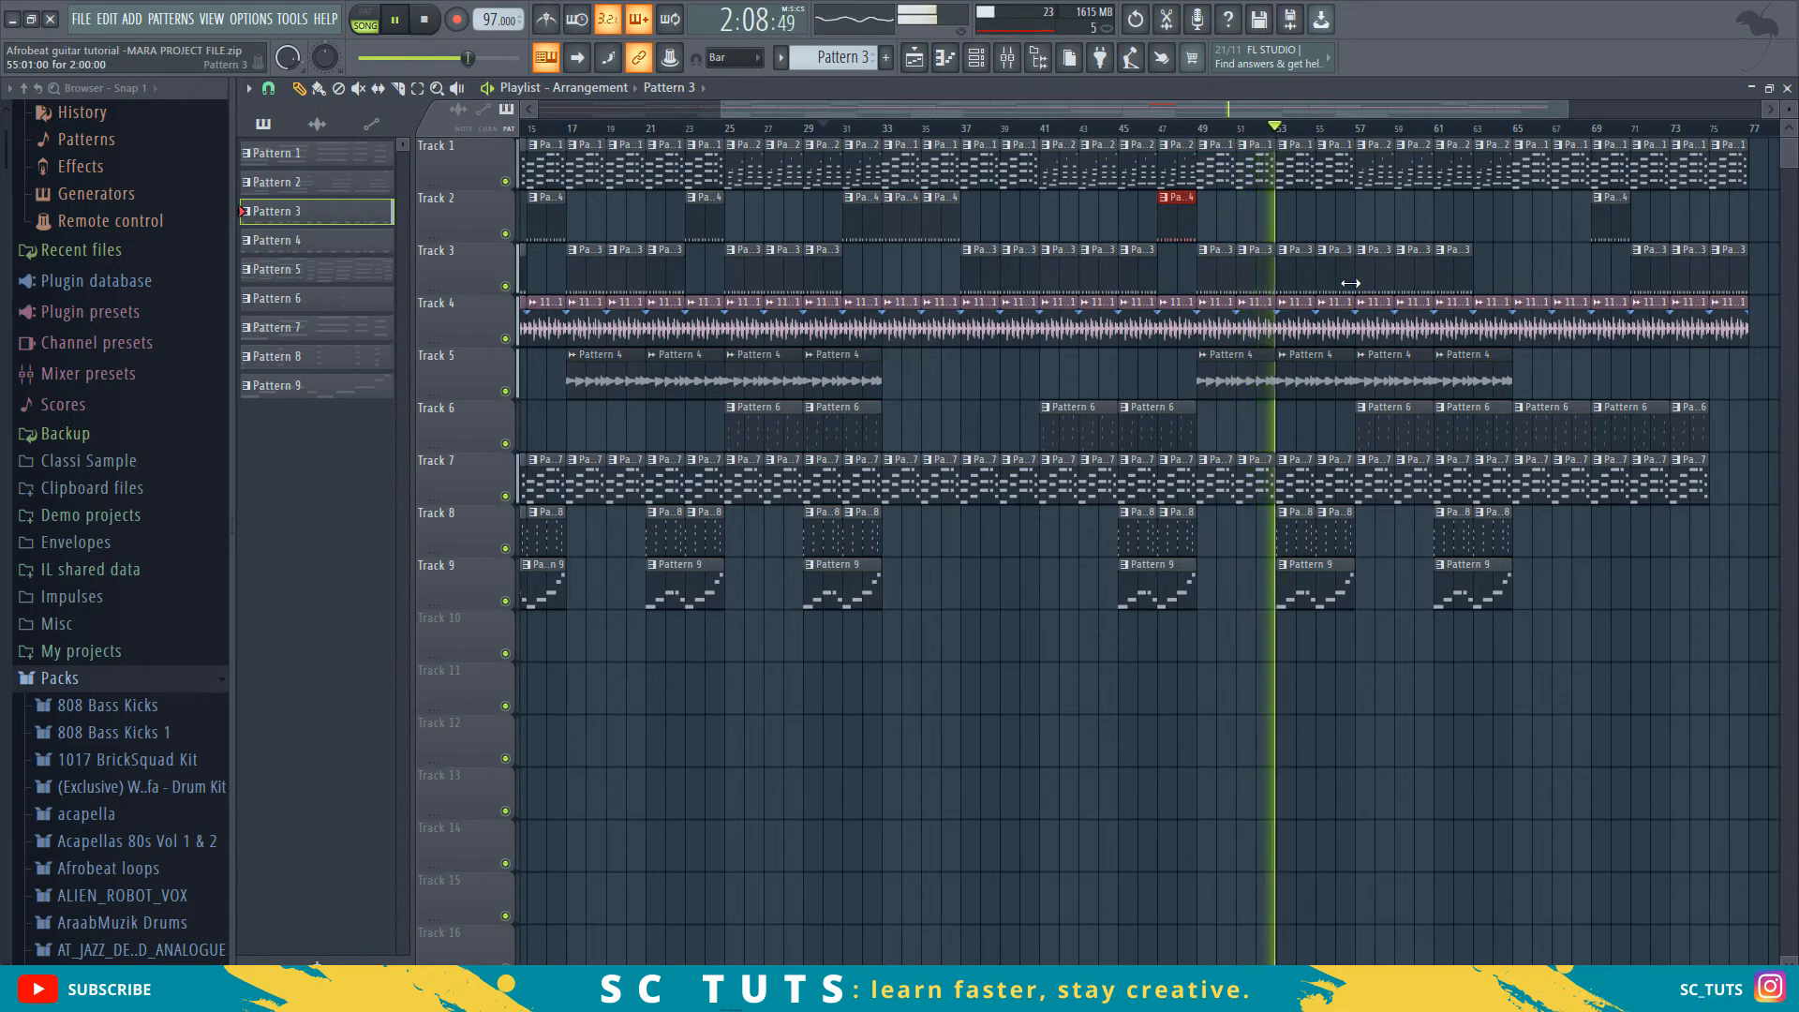
pyautogui.click(1308, 219)
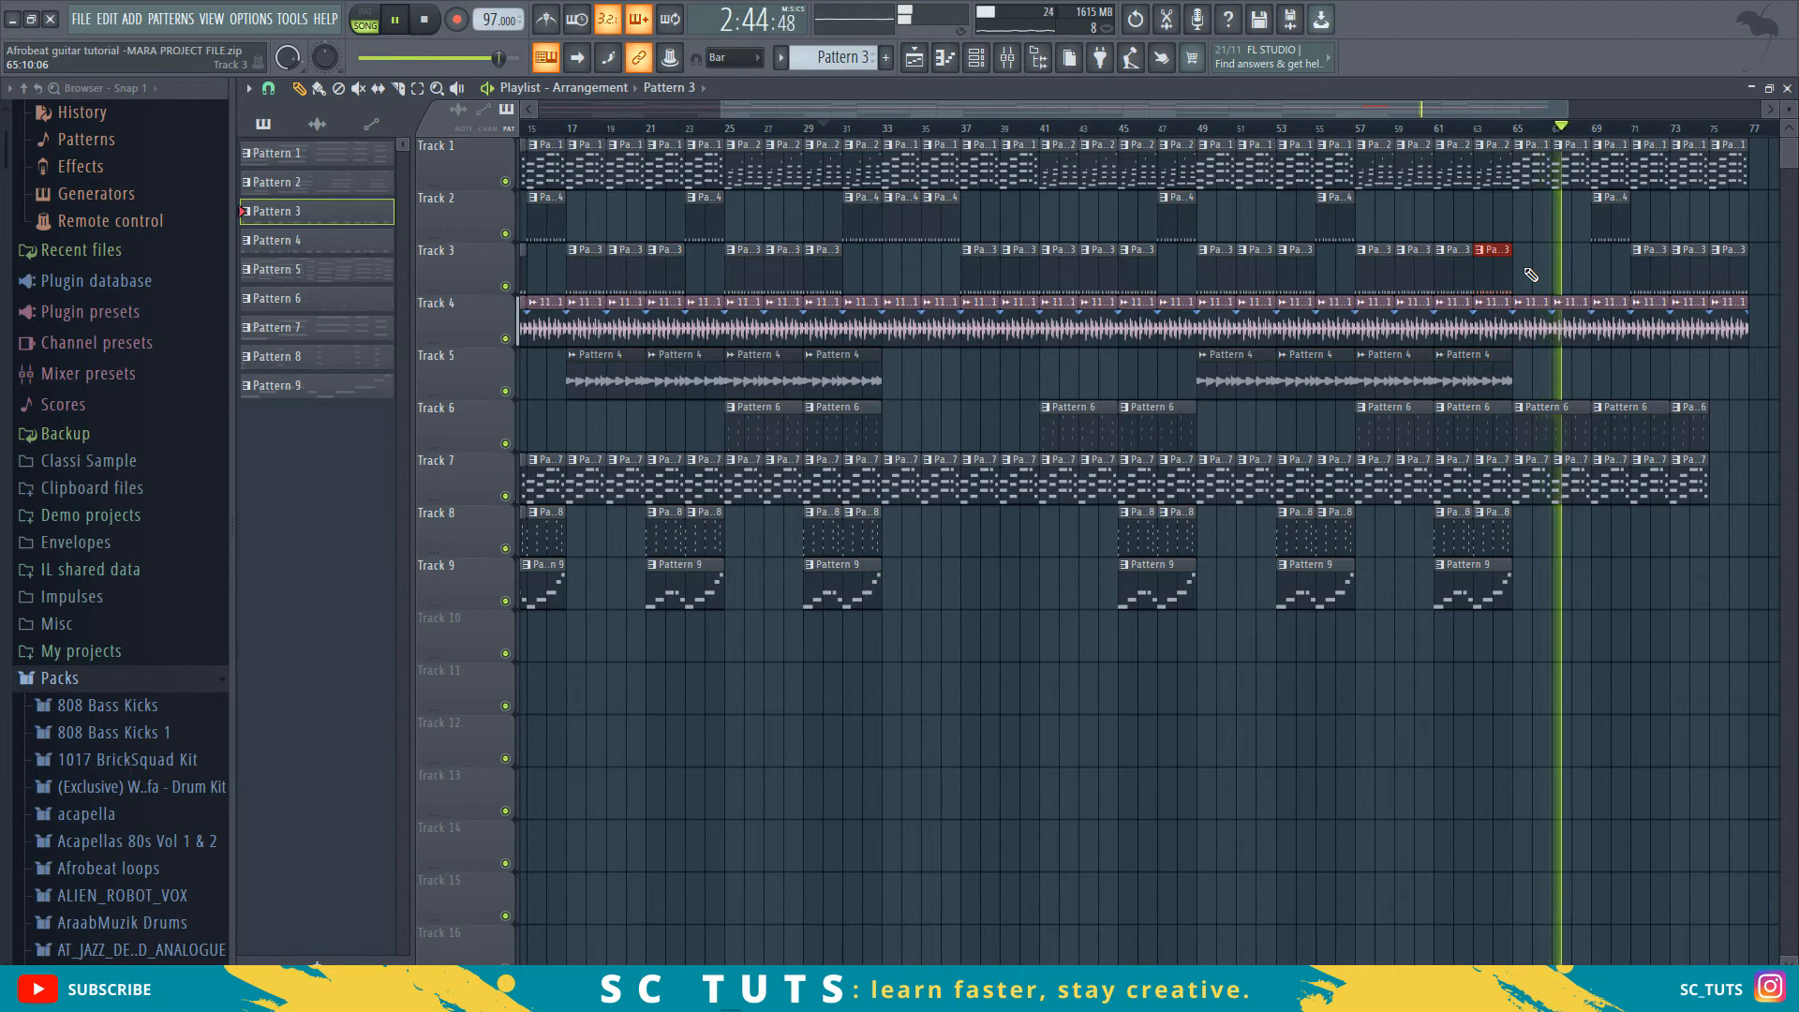
pyautogui.scroll(-2, 1437, 132)
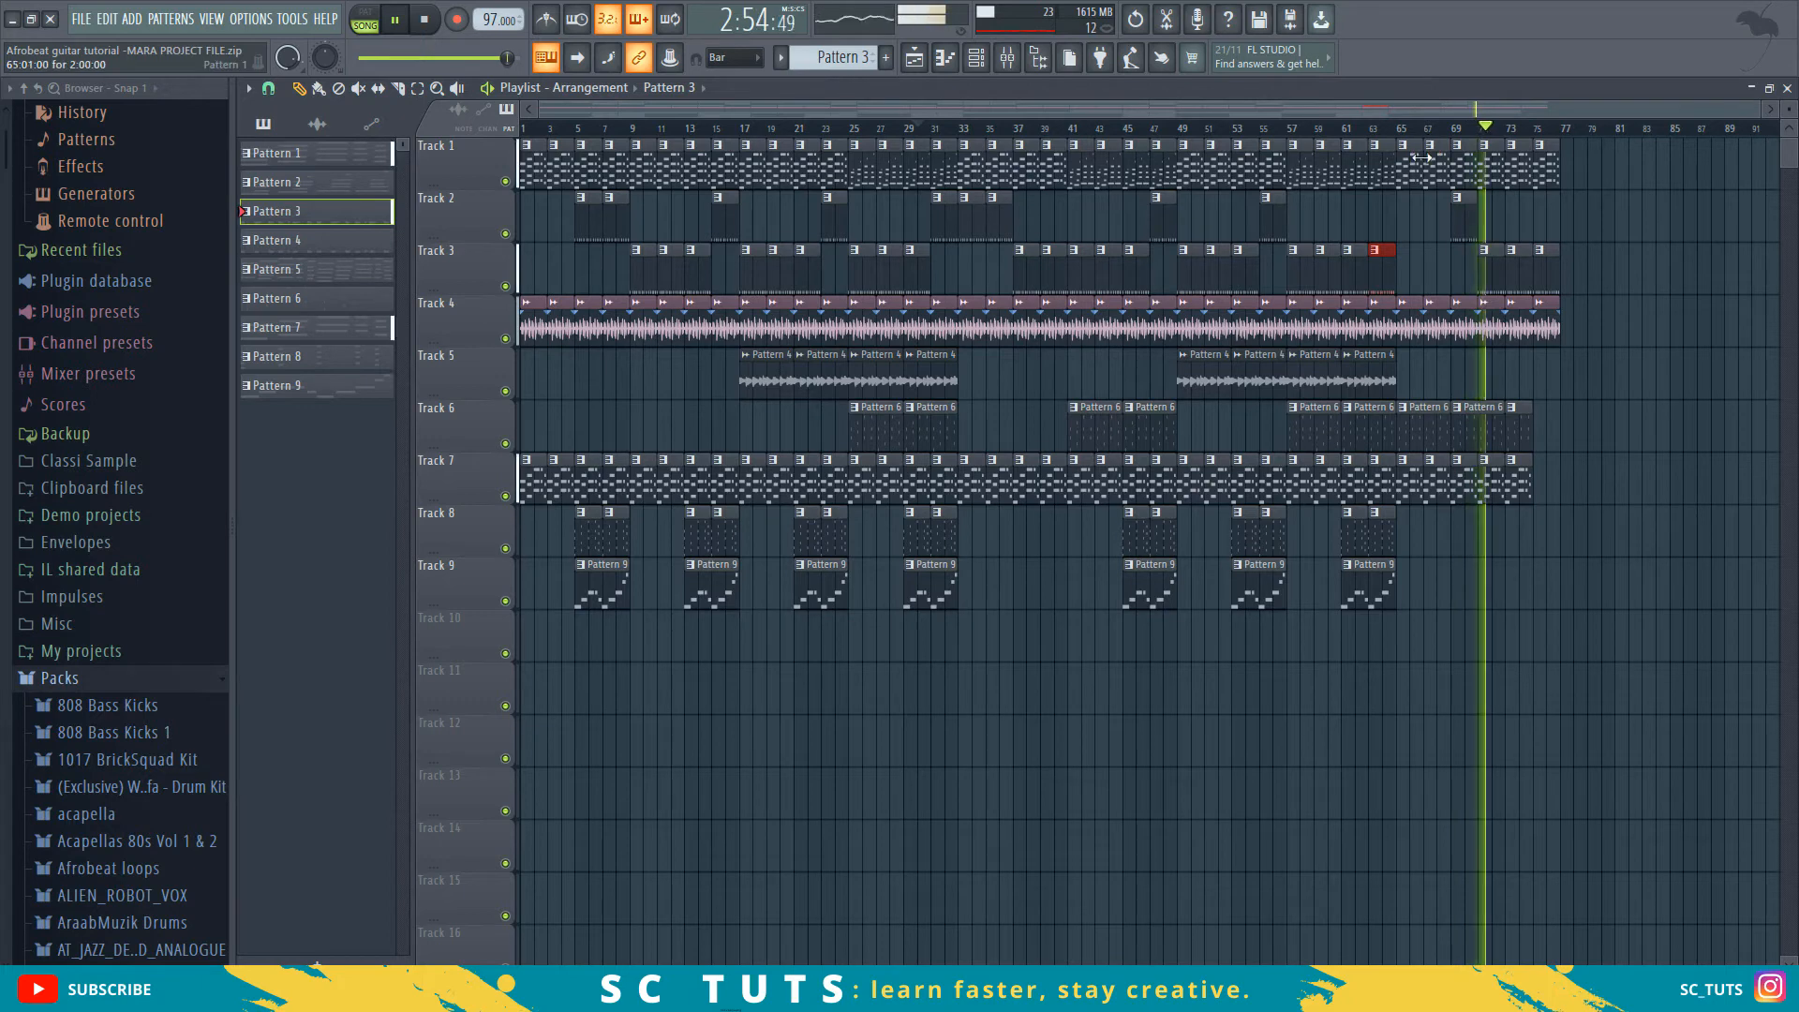
pyautogui.press('space')
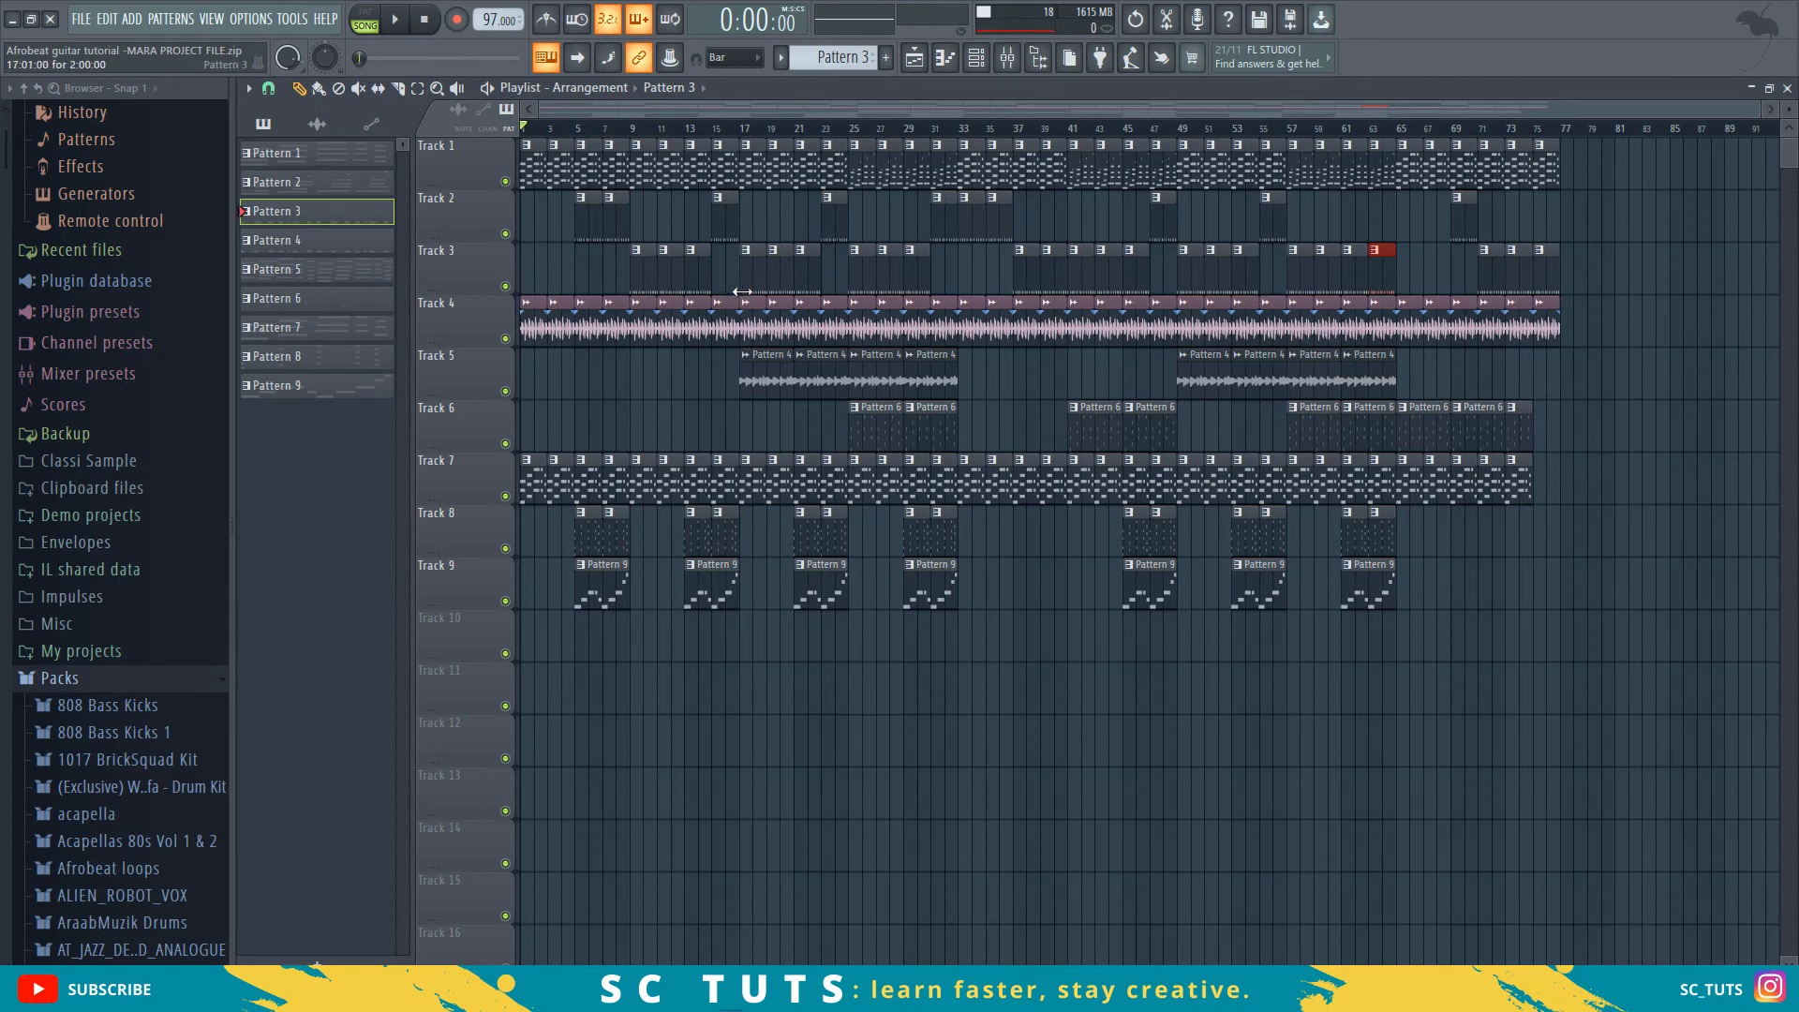
# - Play the intro briefly from about bar 4 into bar 5, then stop playback
pyautogui.click(565, 131)
pyautogui.scroll(5, 569, 141)
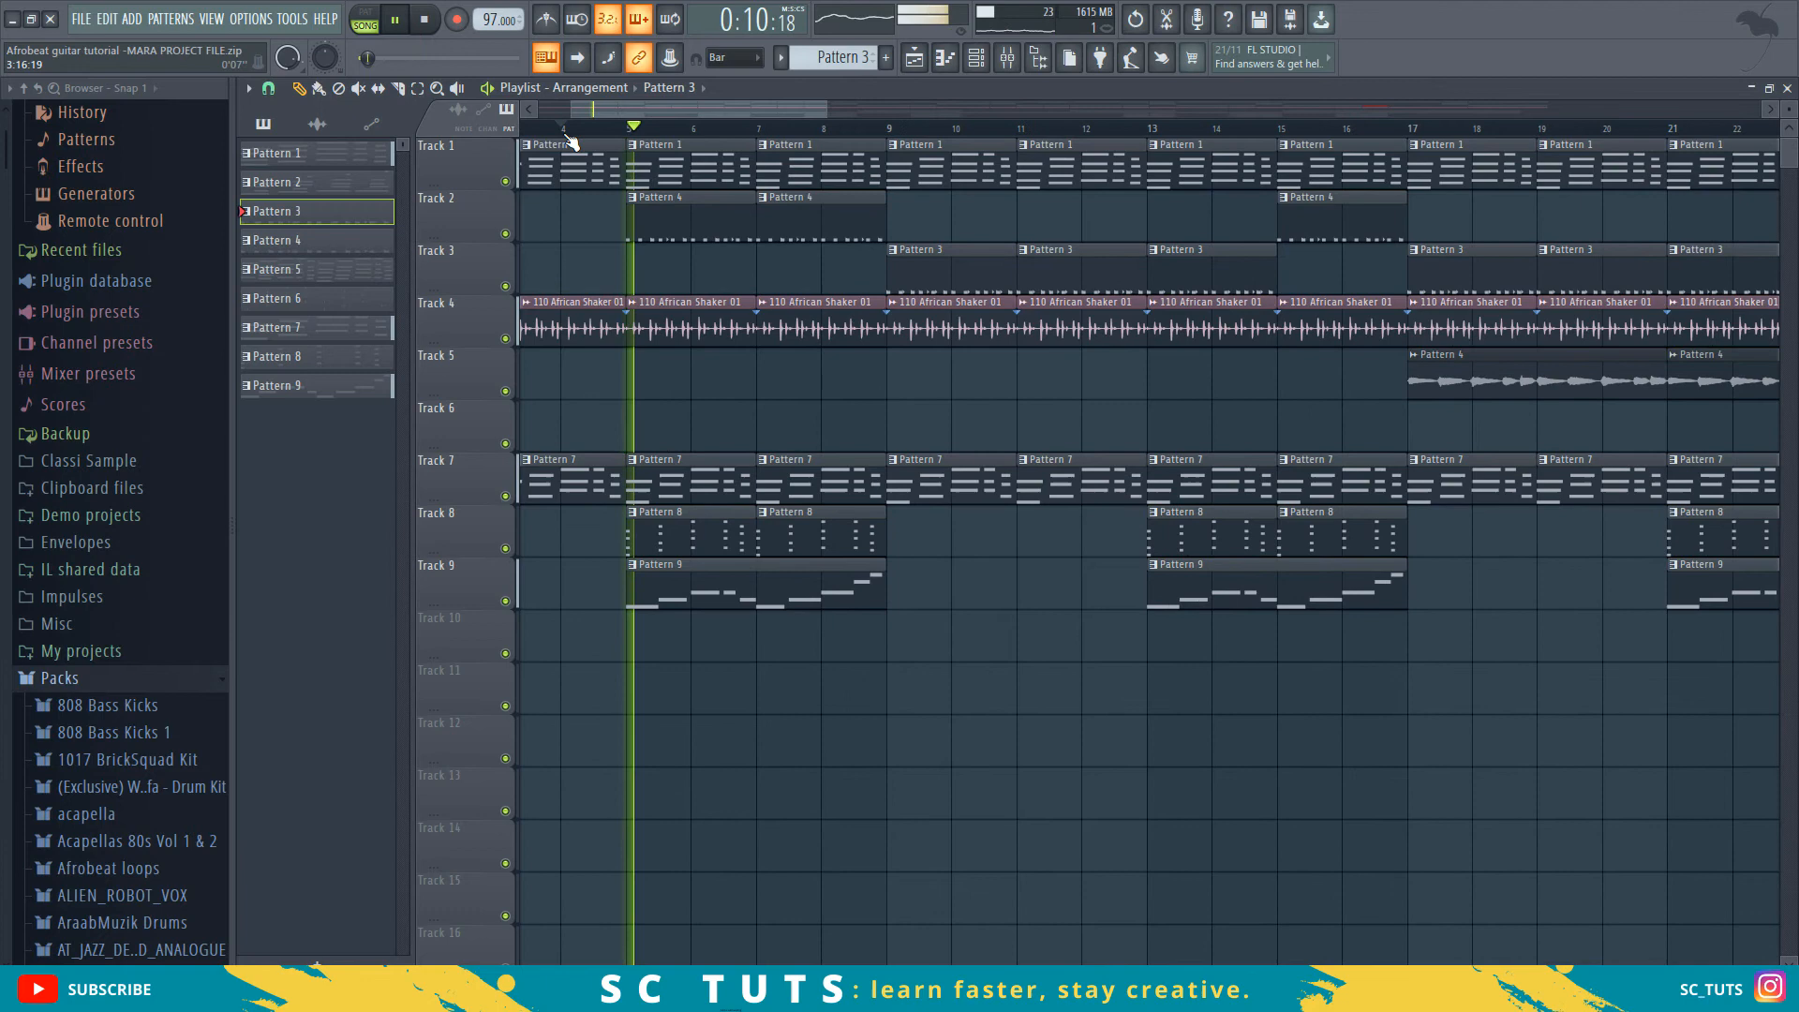
pyautogui.press('space')
pyautogui.click(879, 141)
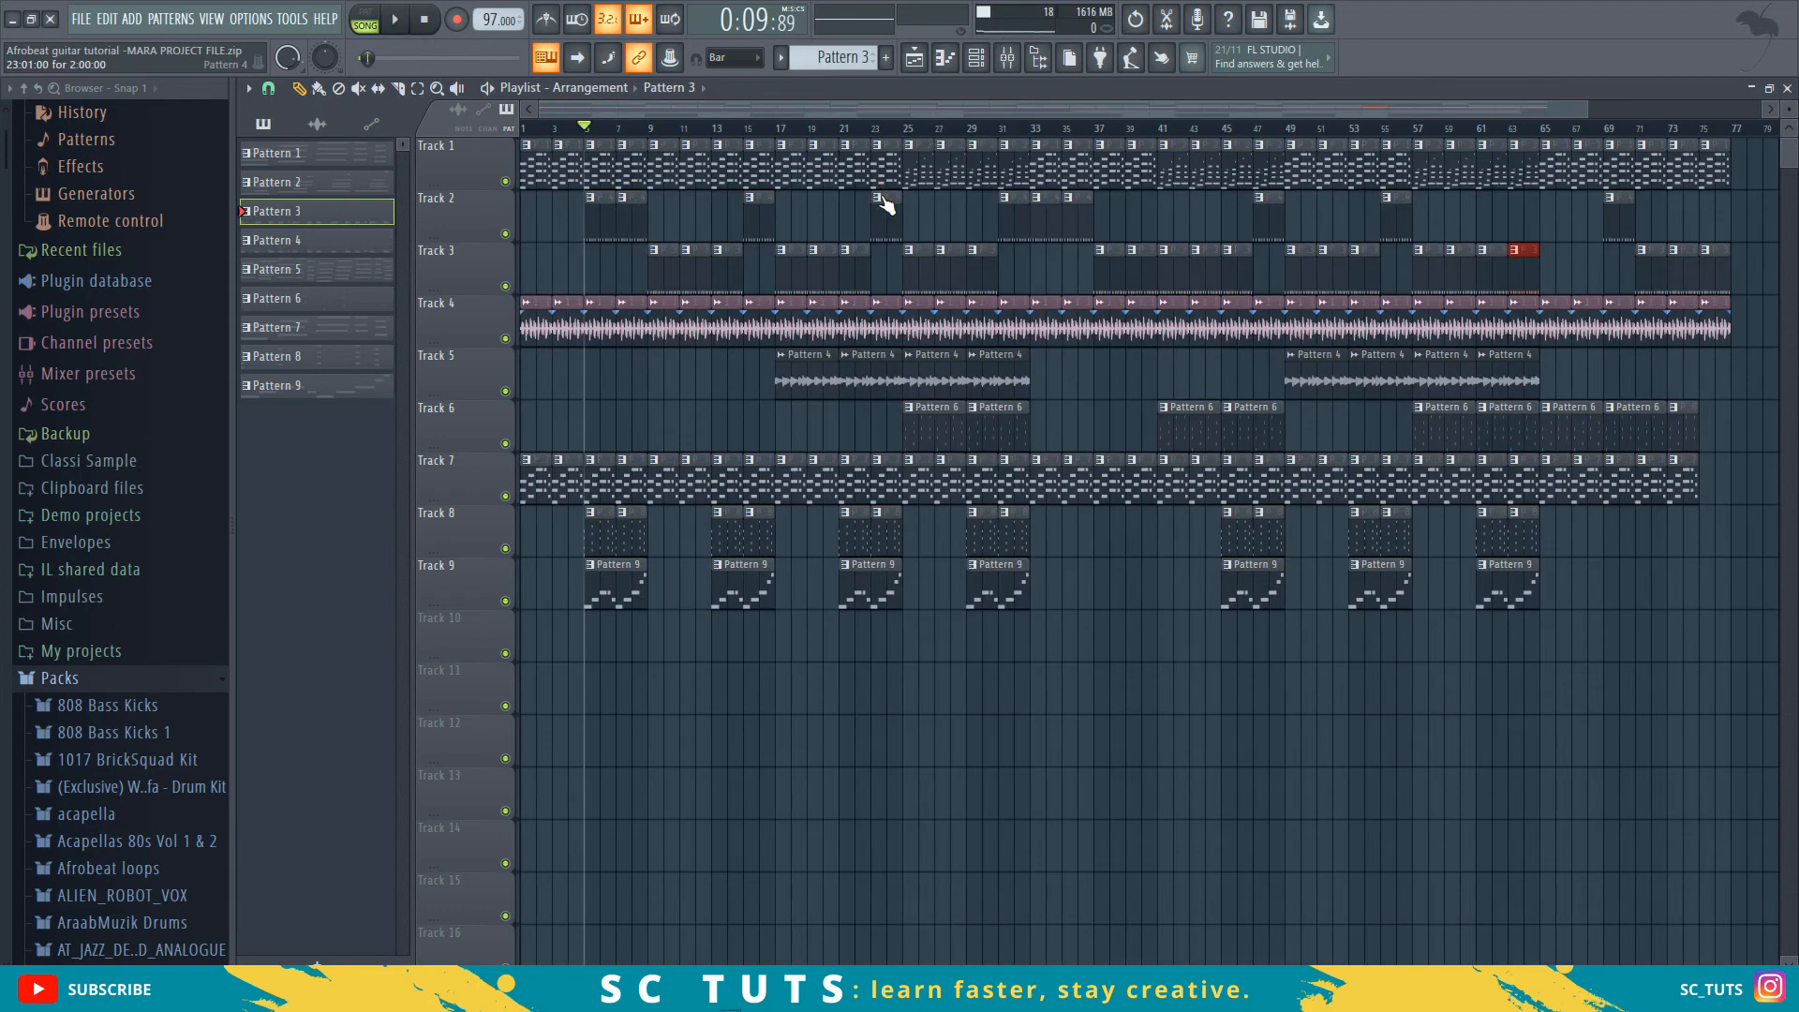
# - Route the Omnisphere, TRITON, Purity, TRITON #2 and Omnisphere #2 channels to mixer tracks 1 to 5
pyautogui.click(987, 66)
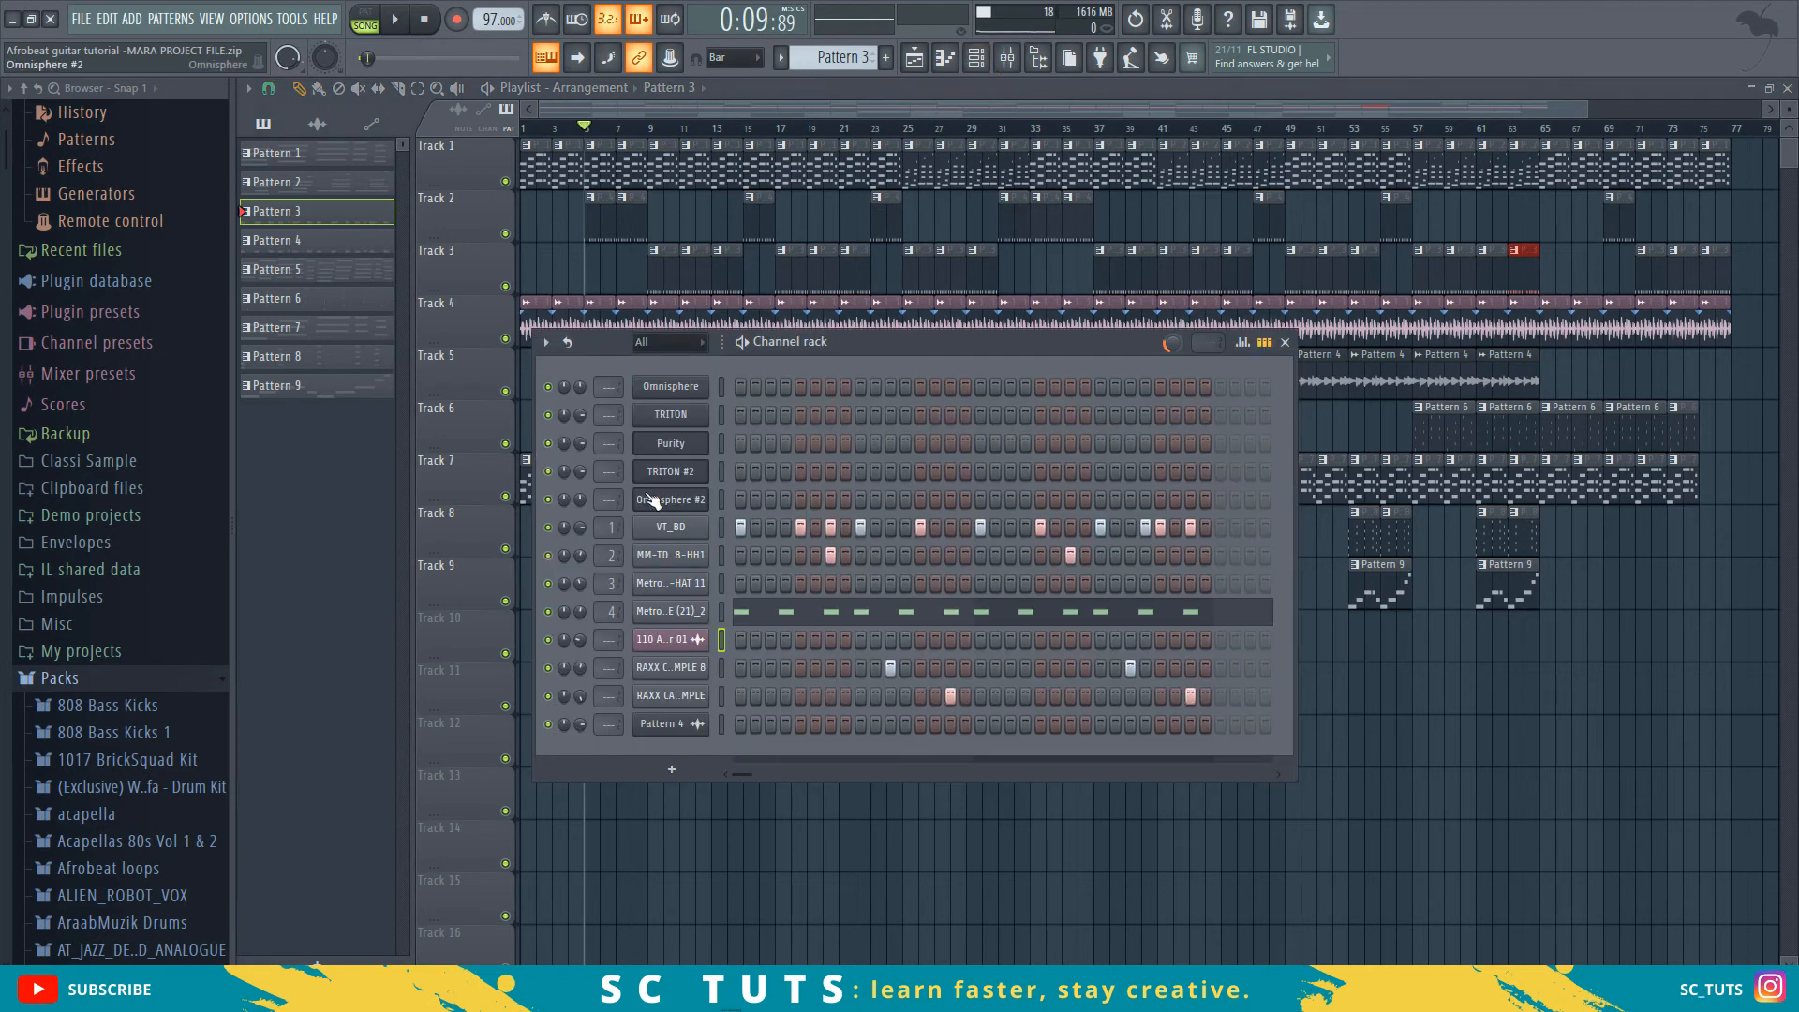
pyautogui.click(721, 414)
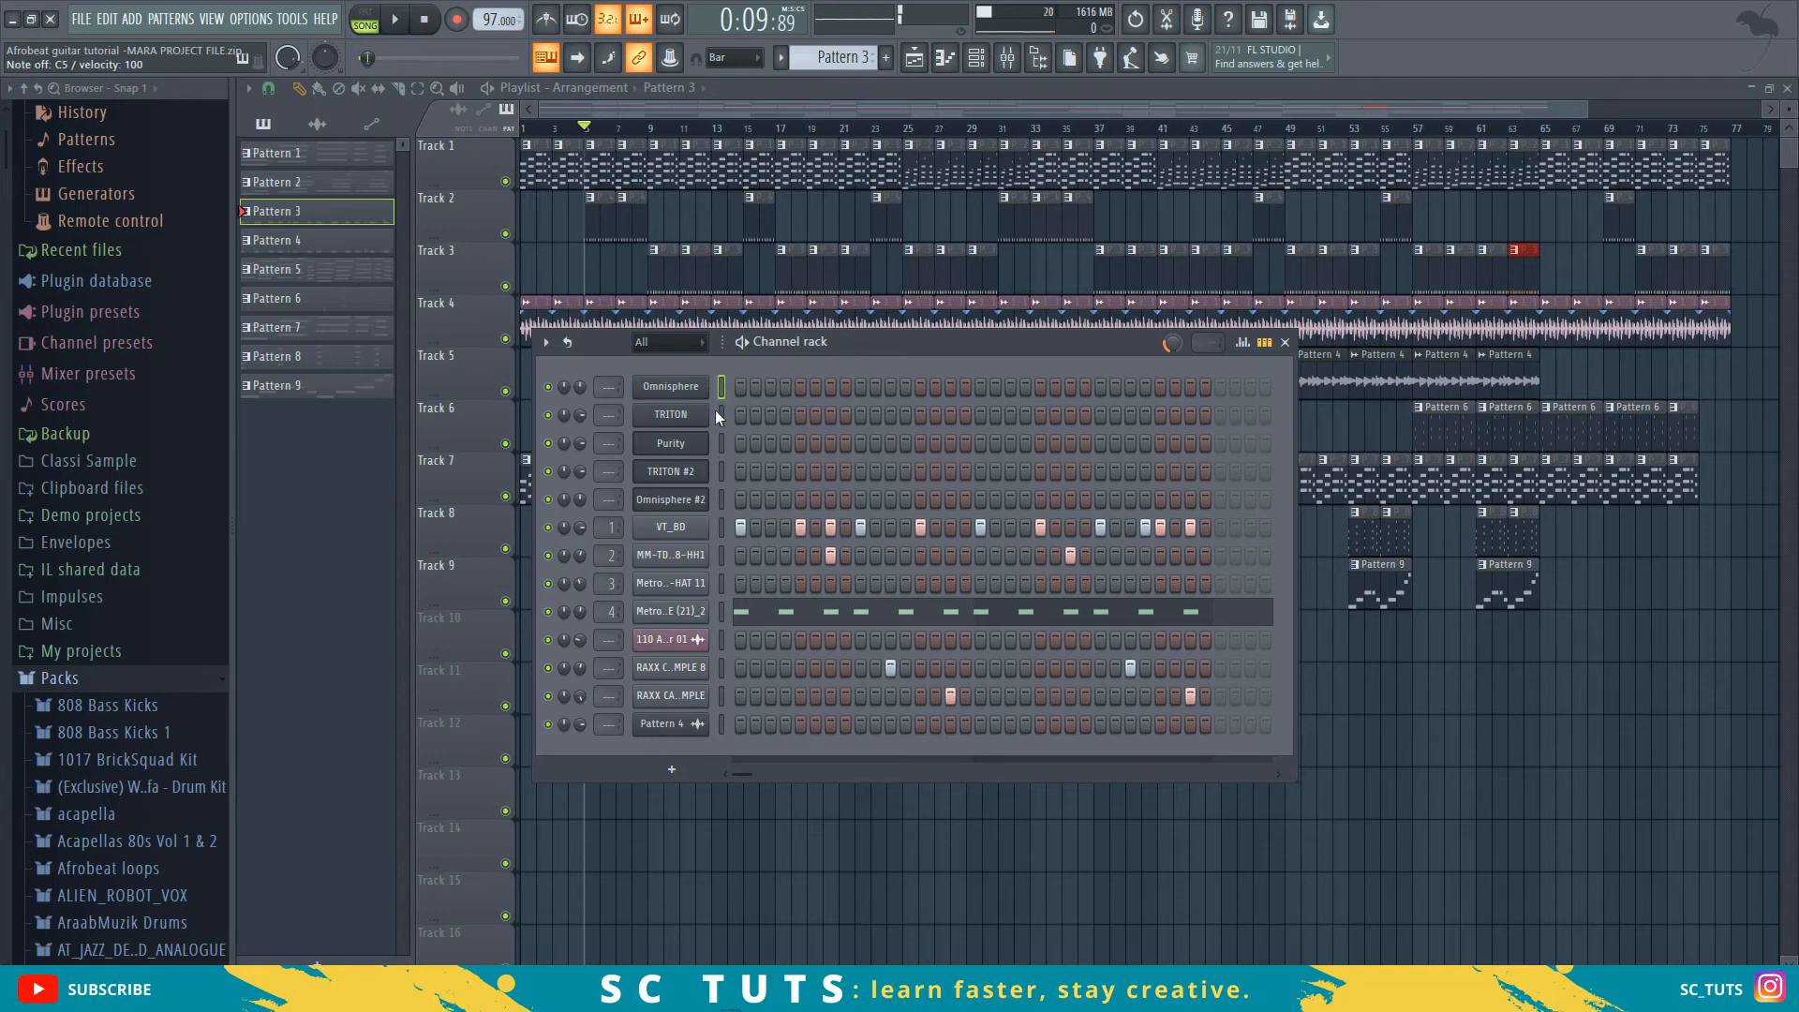
pyautogui.click(1011, 58)
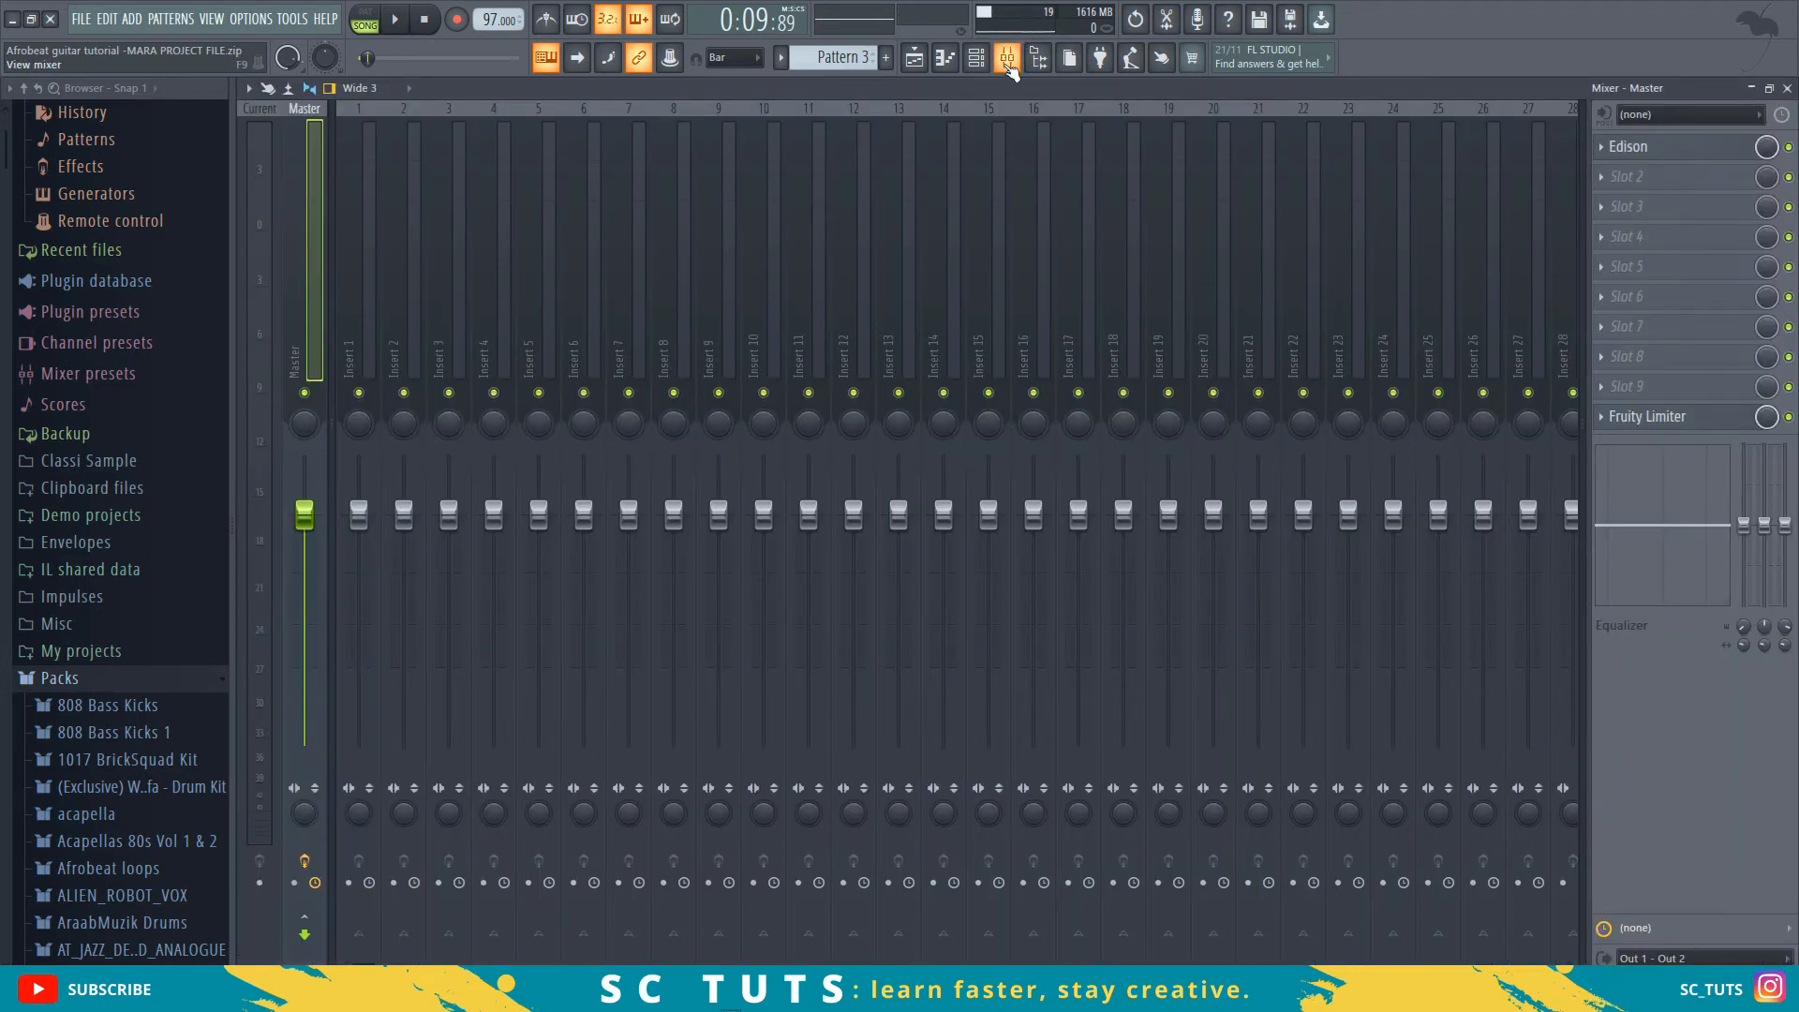
pyautogui.click(976, 58)
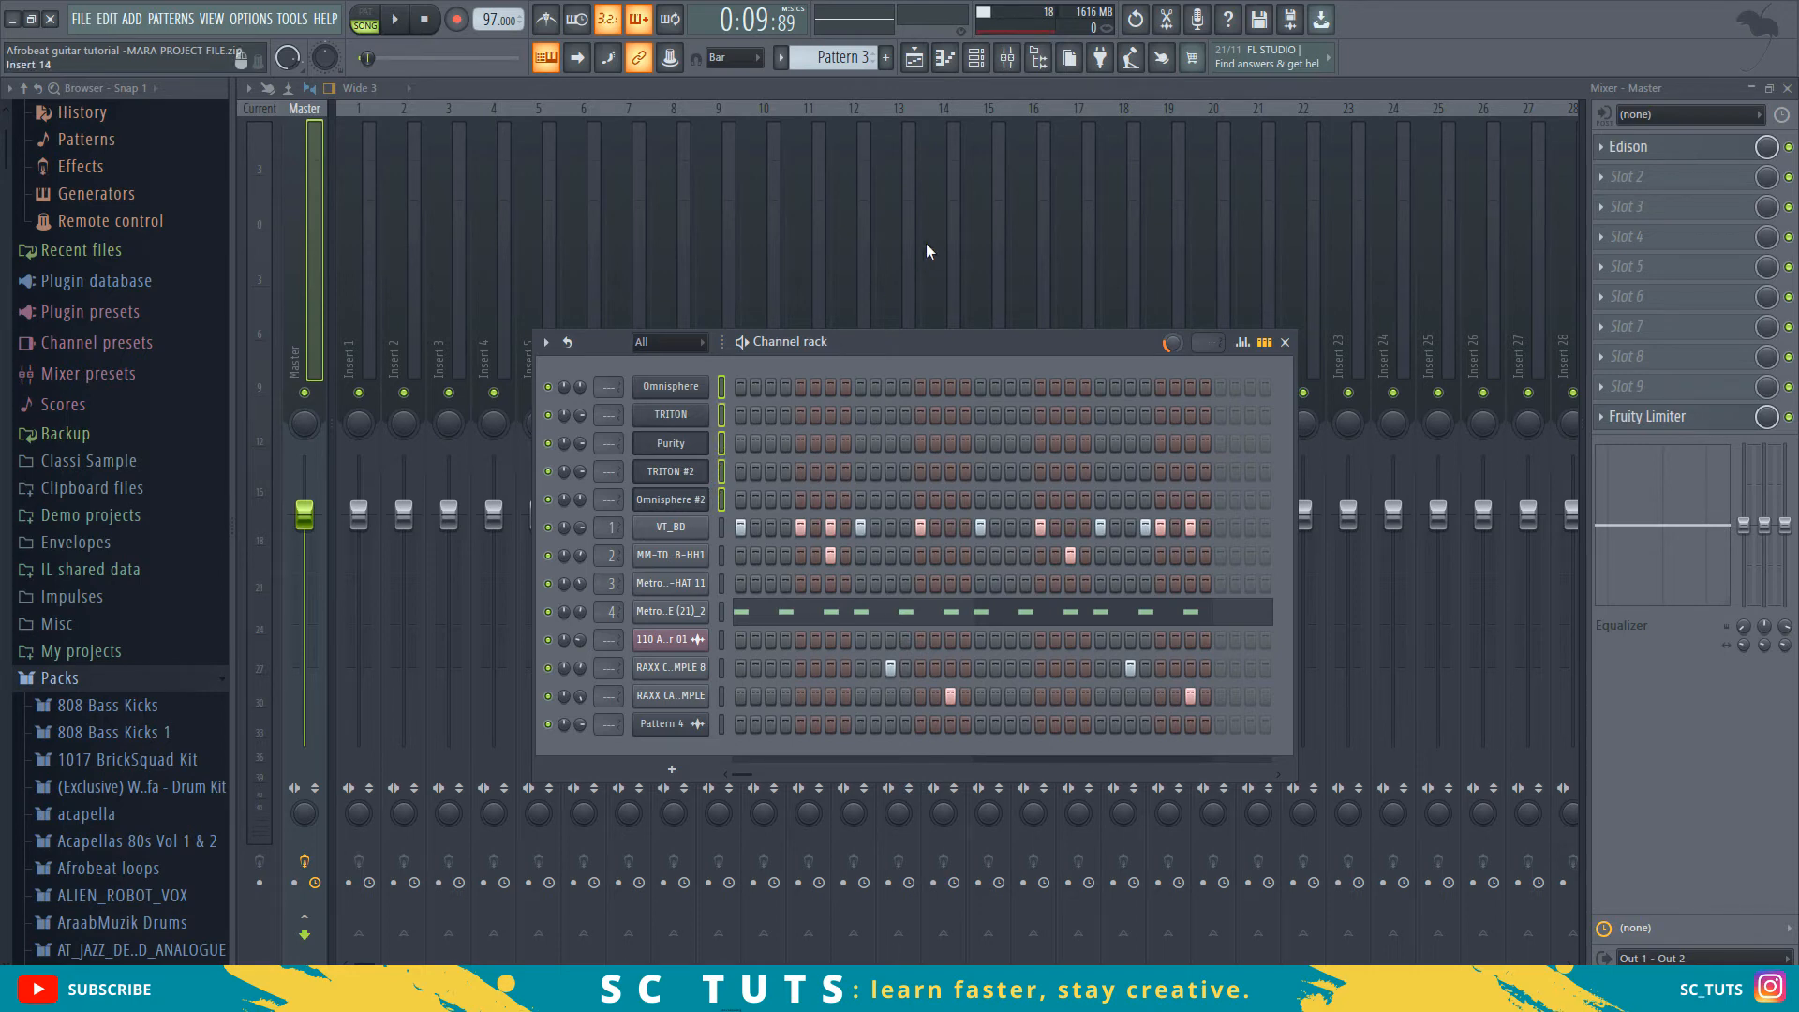
pyautogui.click(356, 359)
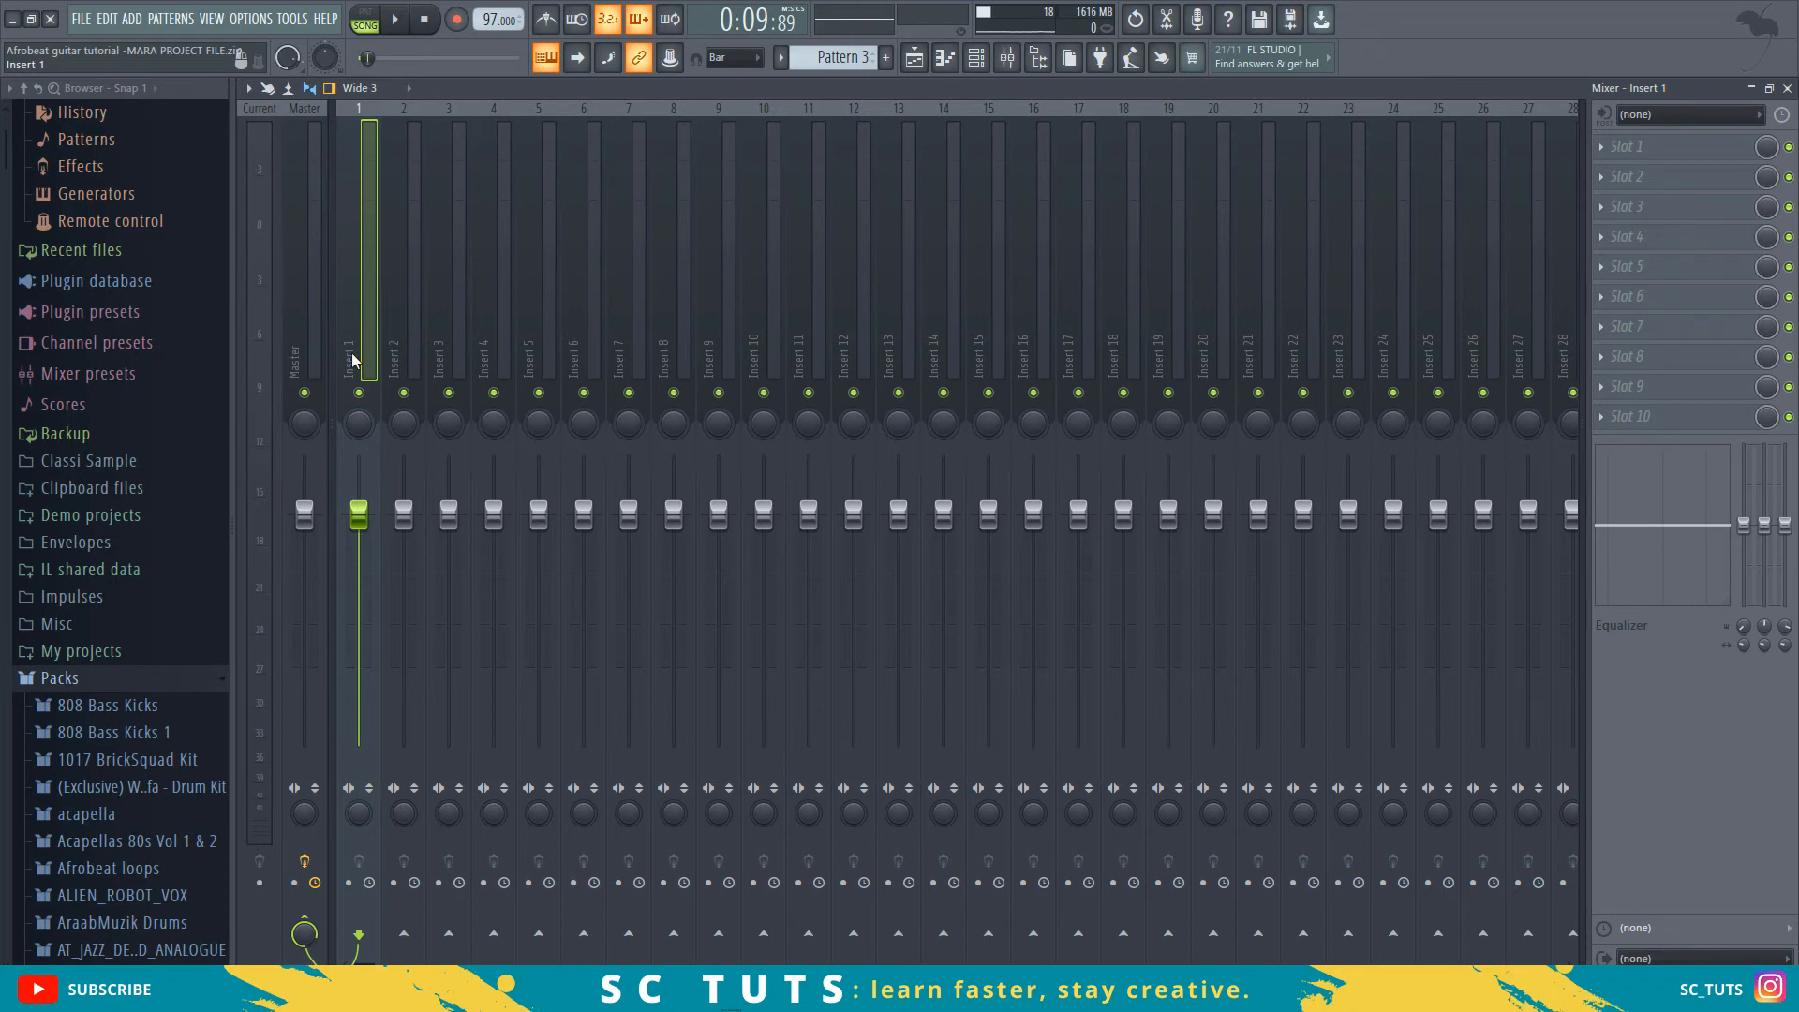
pyautogui.hotkey('ctrl', 'l')
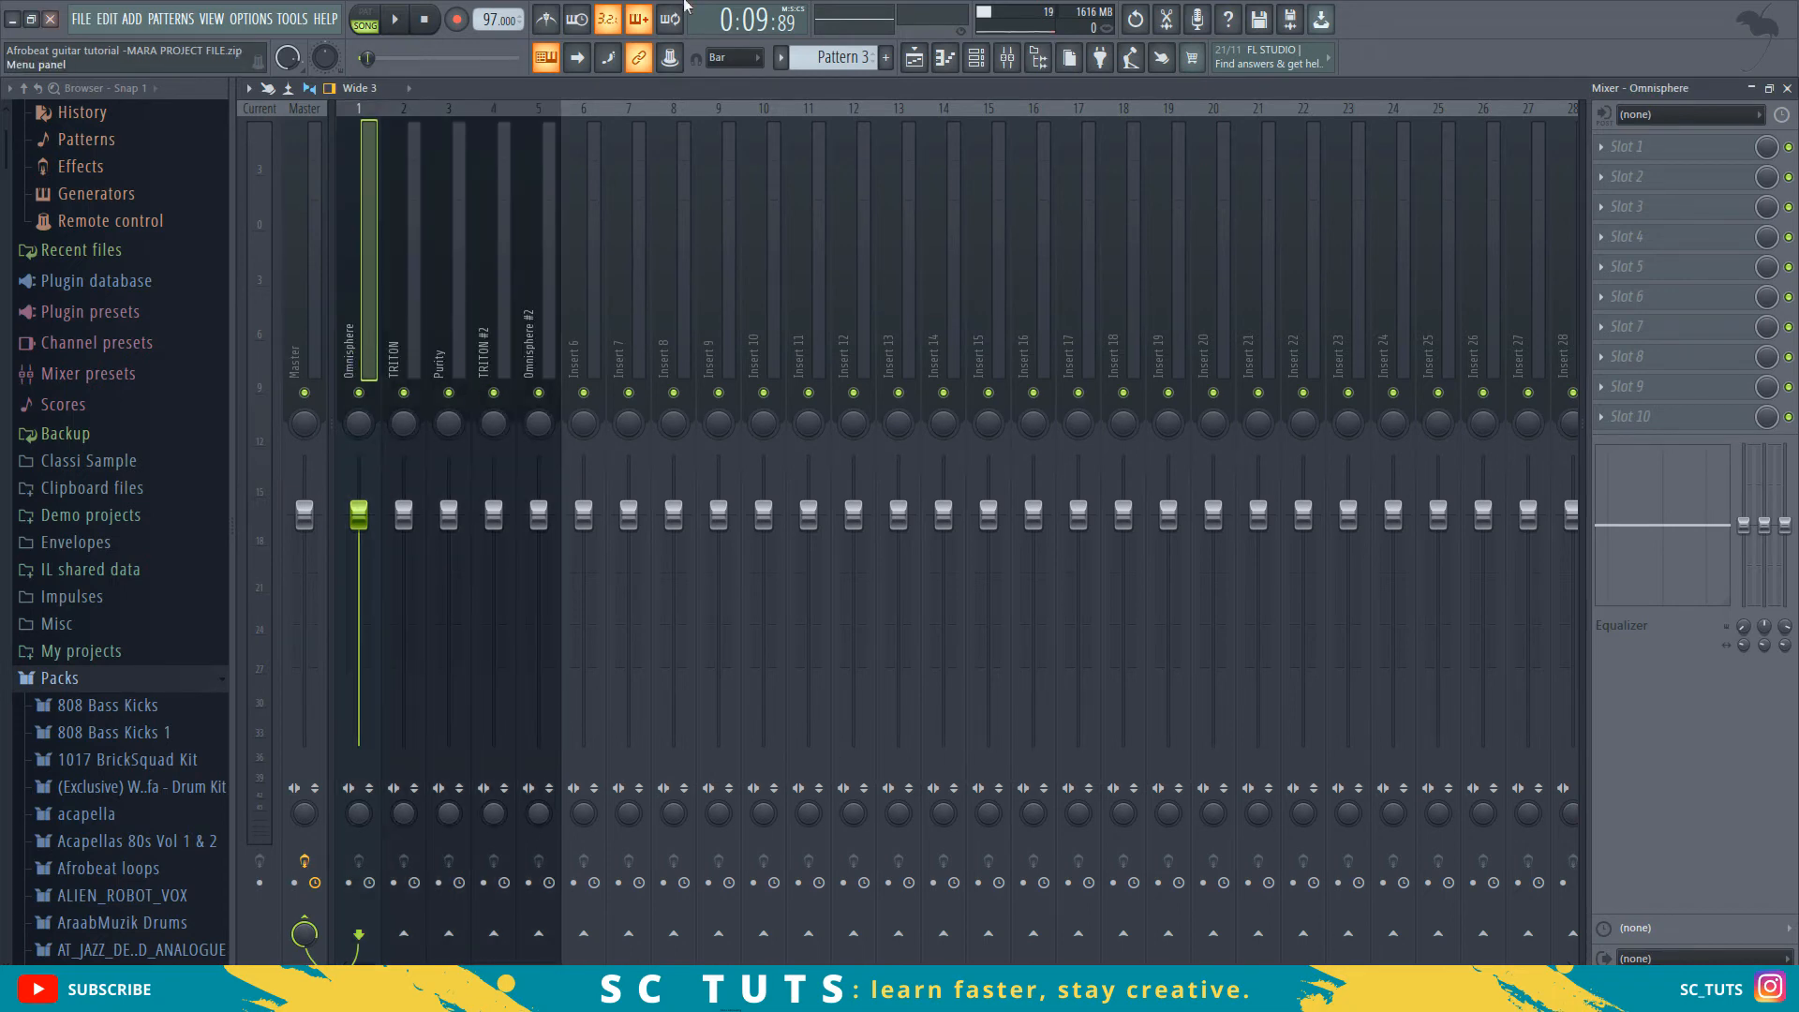
# - Play the arrangement from bar 9 and watch the levels of the routed instruments in the mixer
pyautogui.click(933, 62)
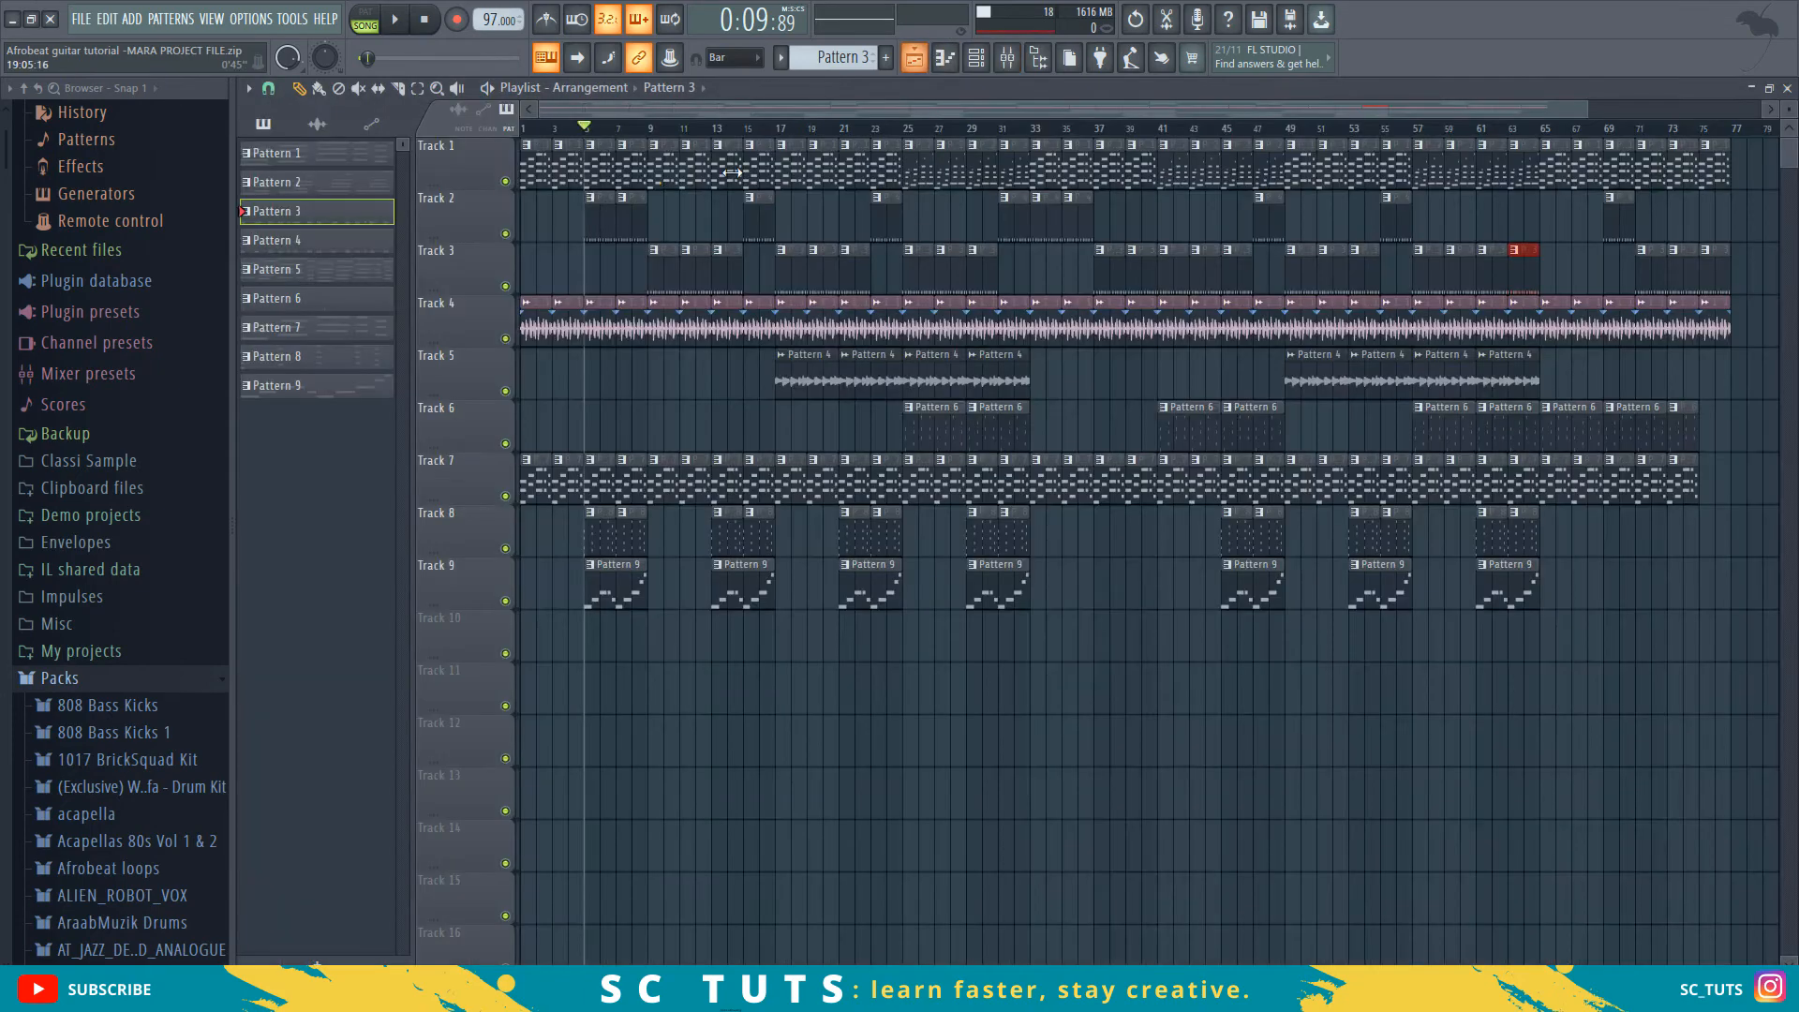
pyautogui.click(646, 132)
pyautogui.press('space')
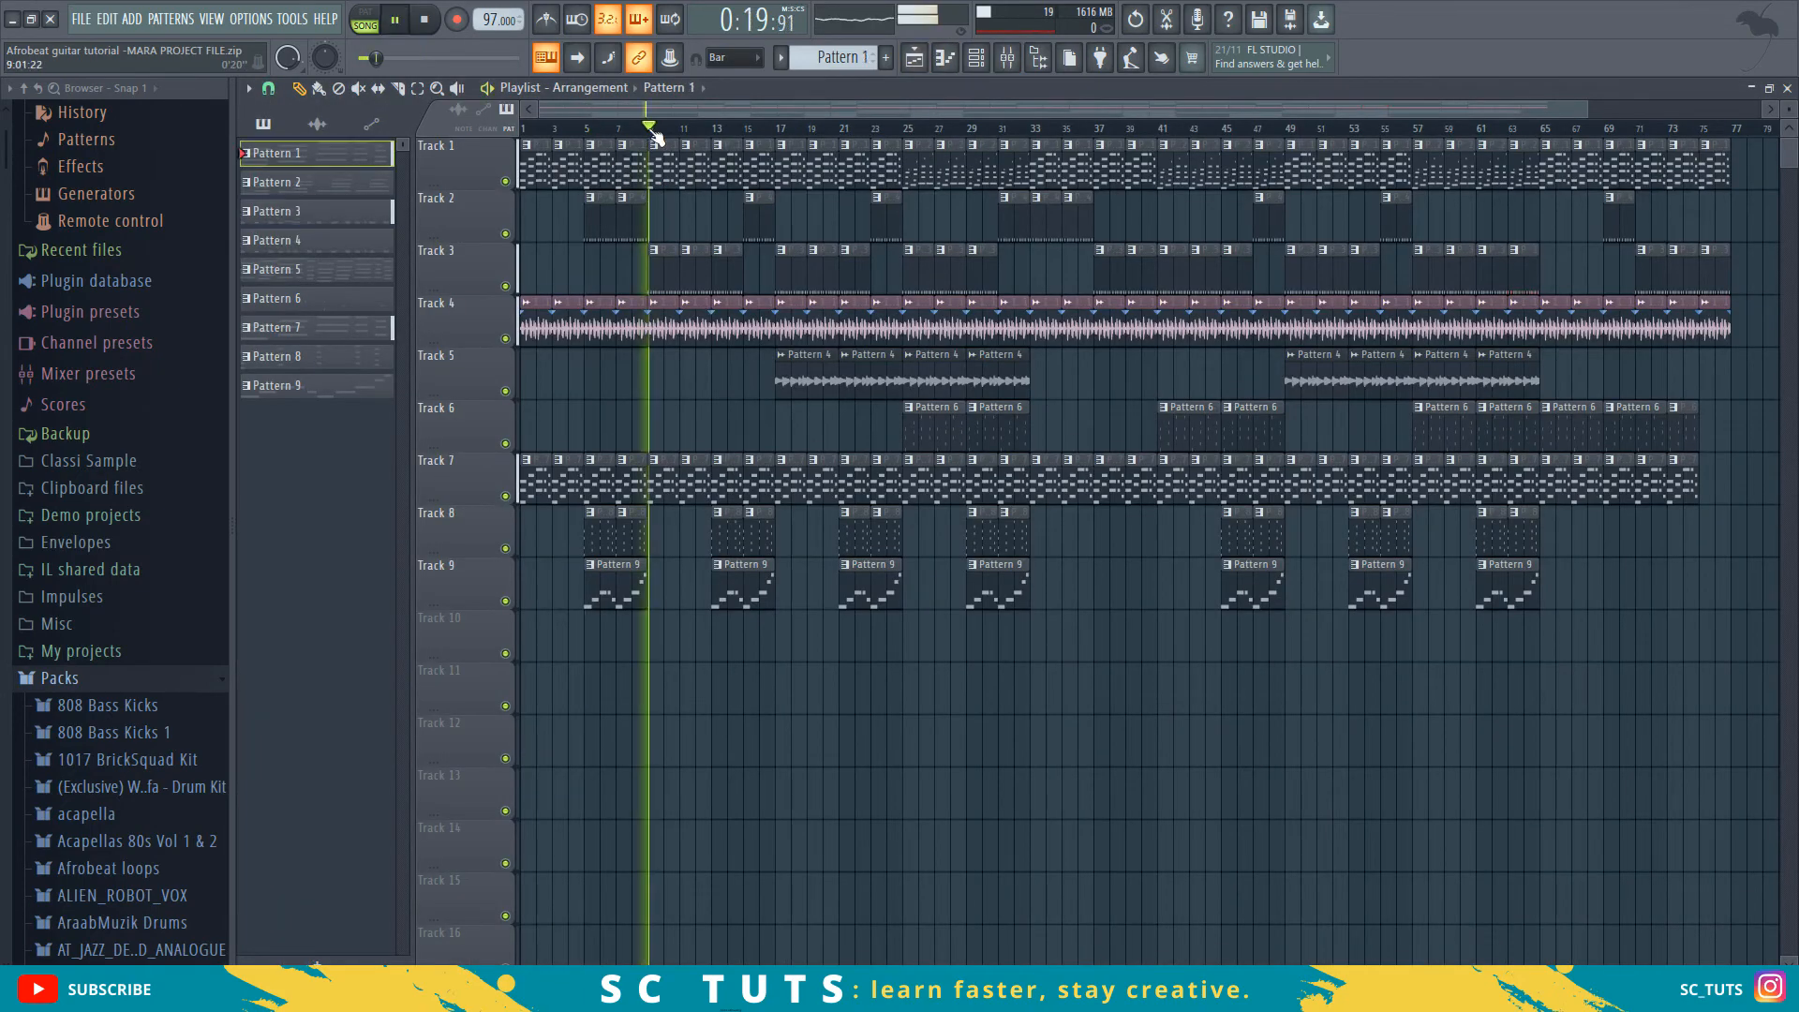
pyautogui.scroll(3, 649, 134)
pyautogui.click(1007, 58)
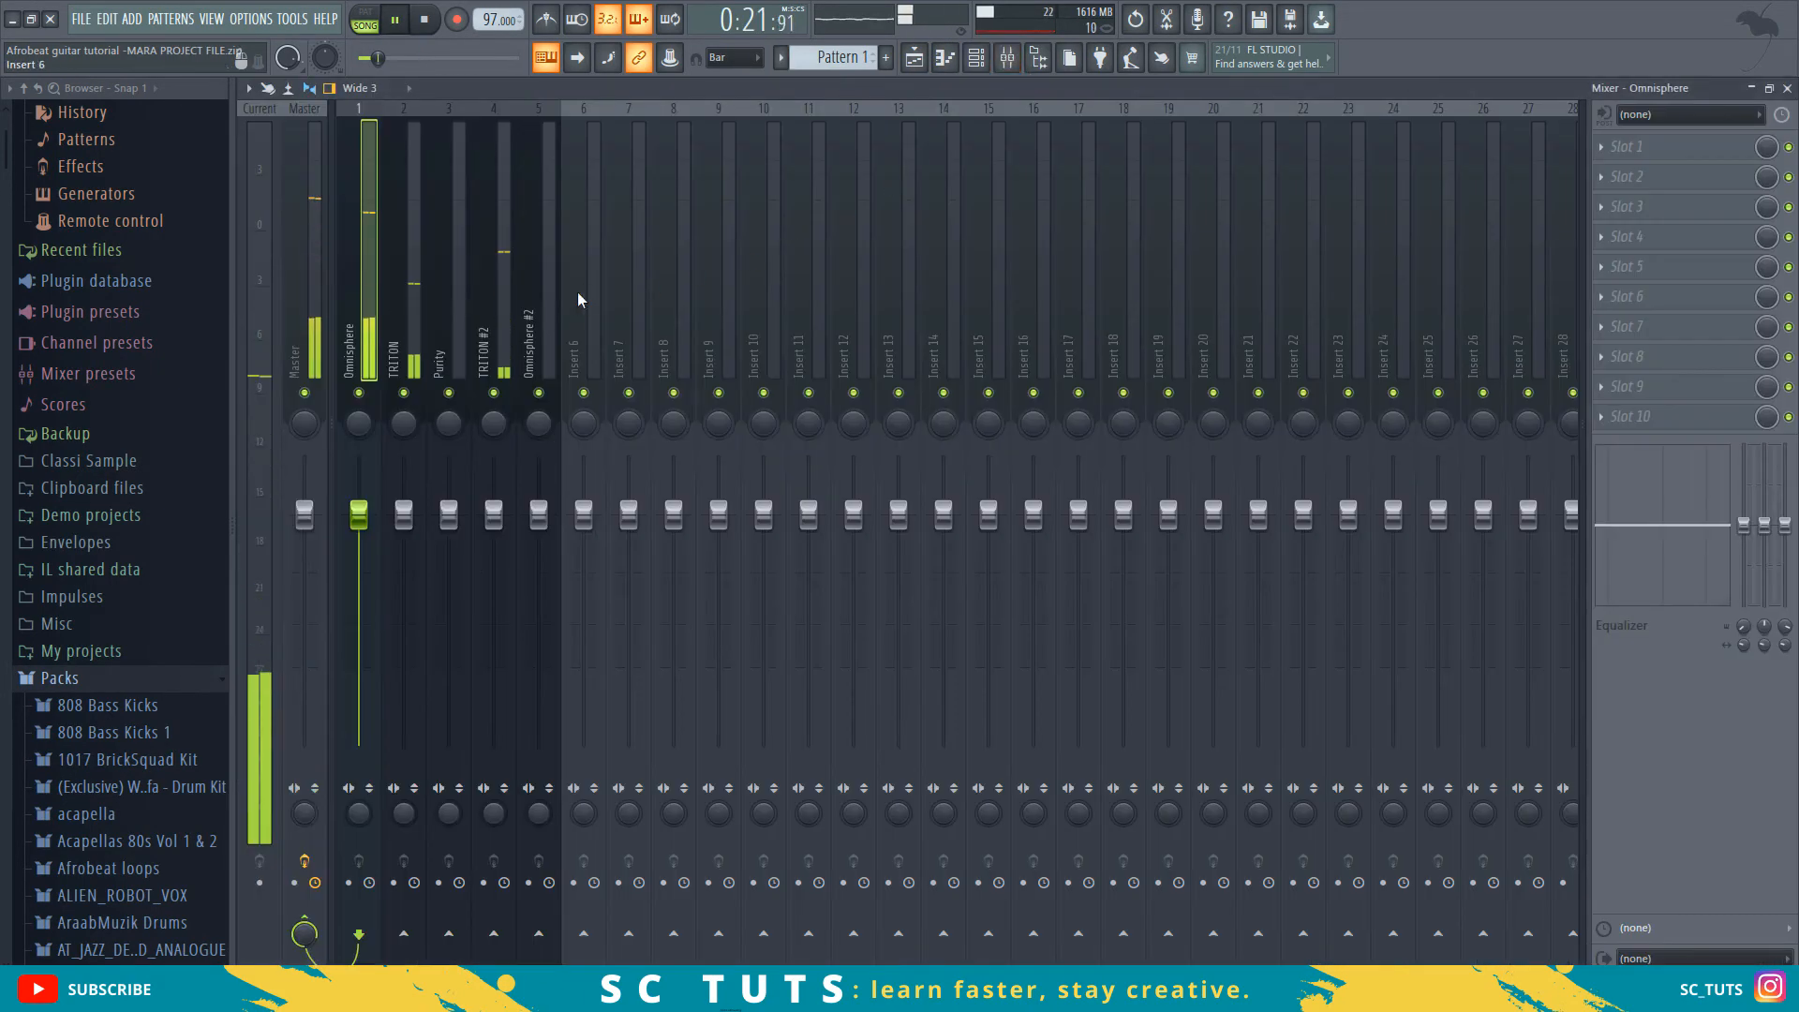
# - Mute the TRITON, Purity and Omnisphere #2 mixer tracks and play Omnisphere together with TRITON #2
pyautogui.press('space')
pyautogui.click(449, 393)
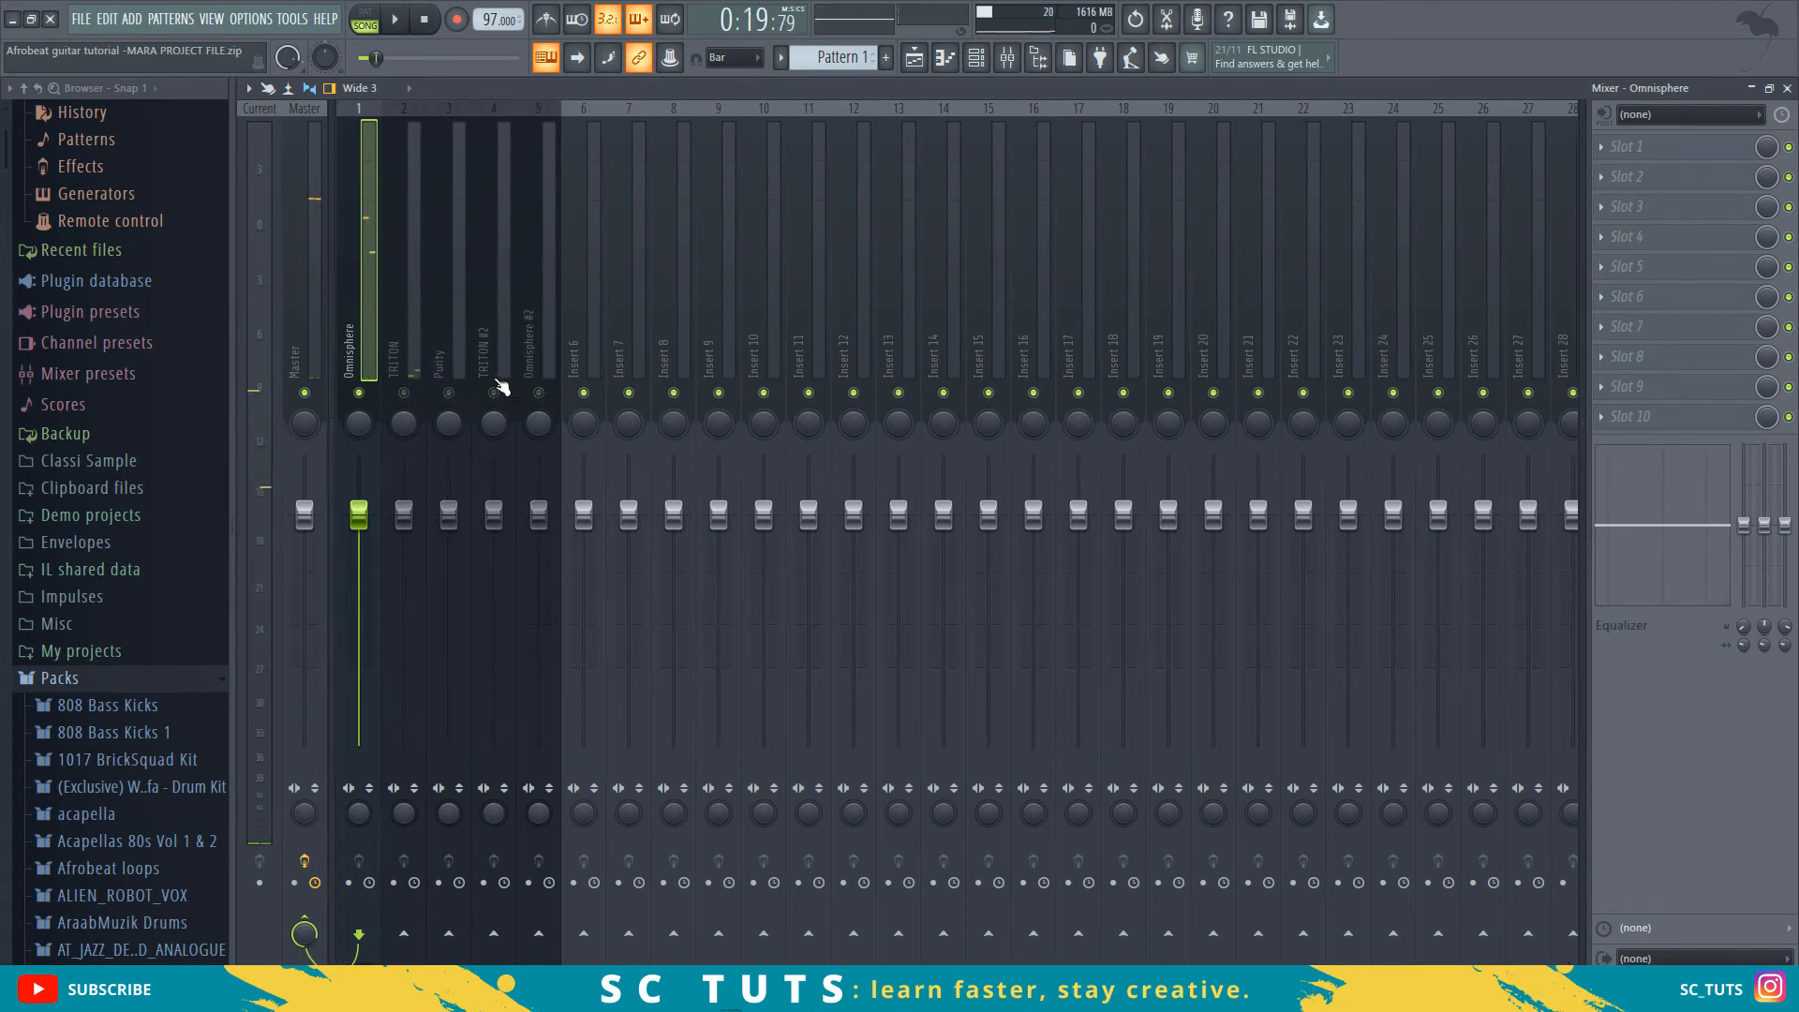
pyautogui.press('space')
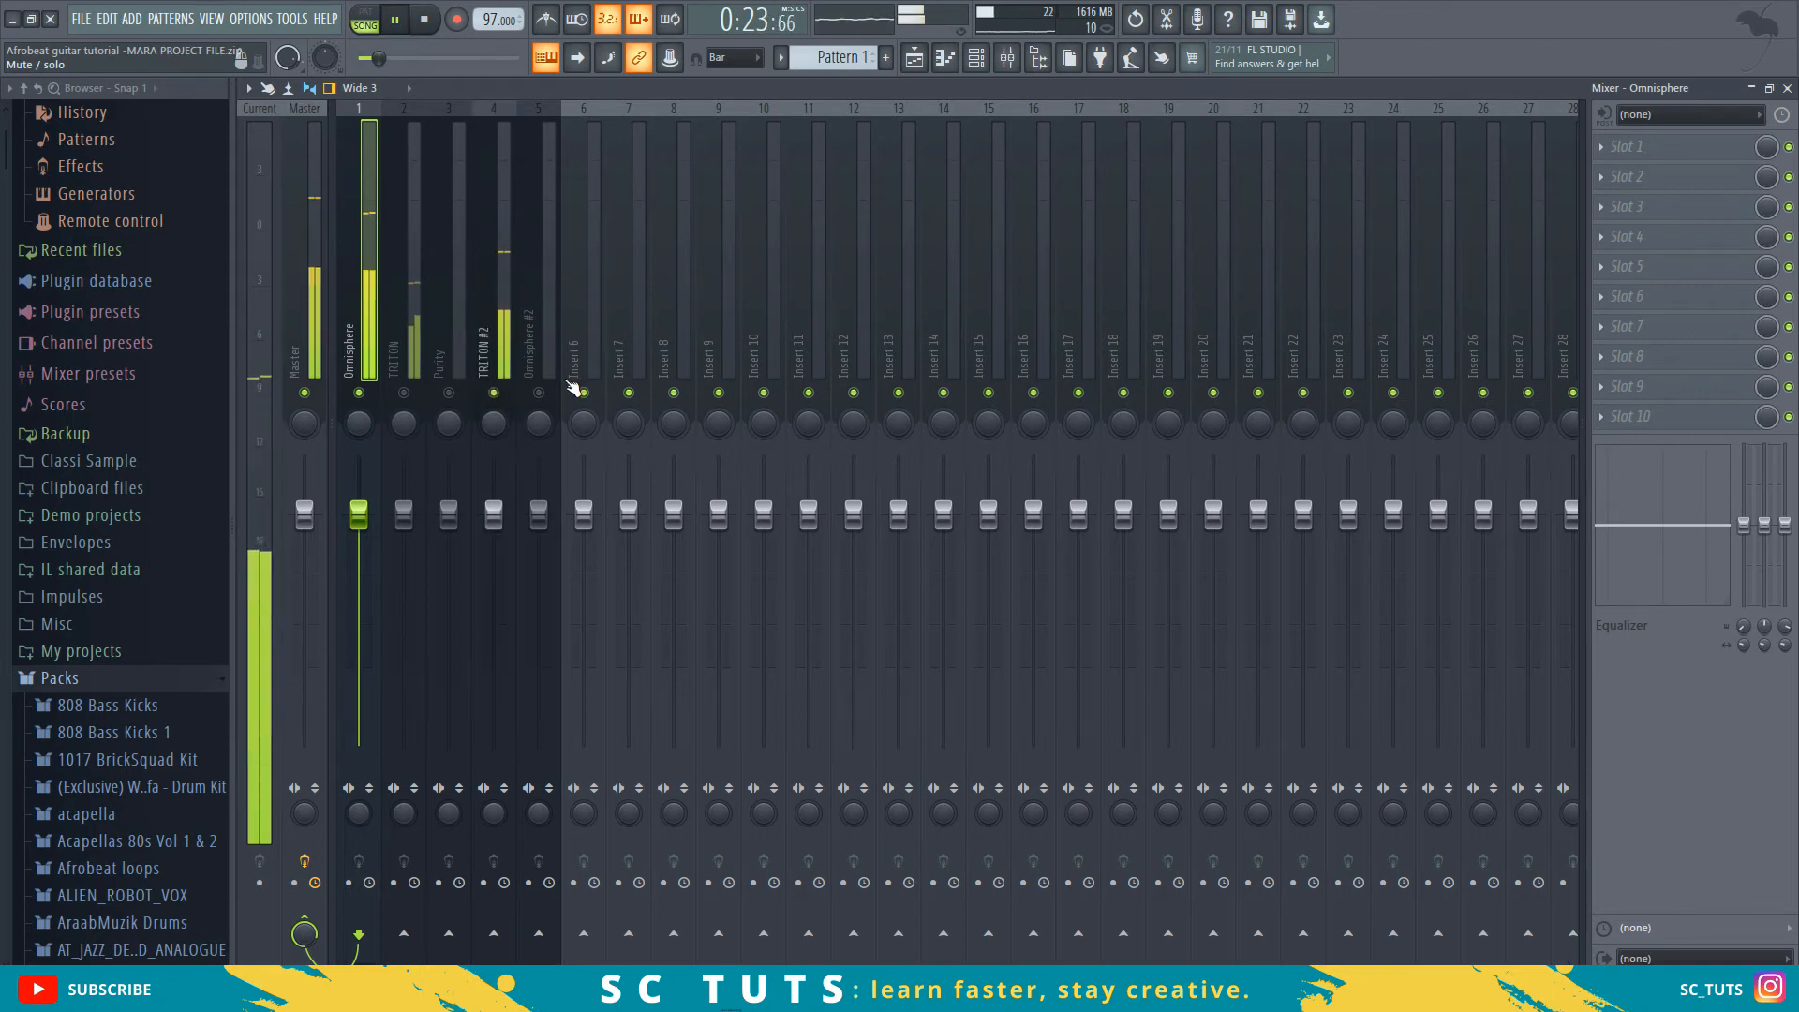
# - Stop playback and reset the VT_BD, MM-TD, Metro HAT 11 and Metro E (21)_2 drum channels to the Master mixer track
pyautogui.press('space')
pyautogui.click(976, 57)
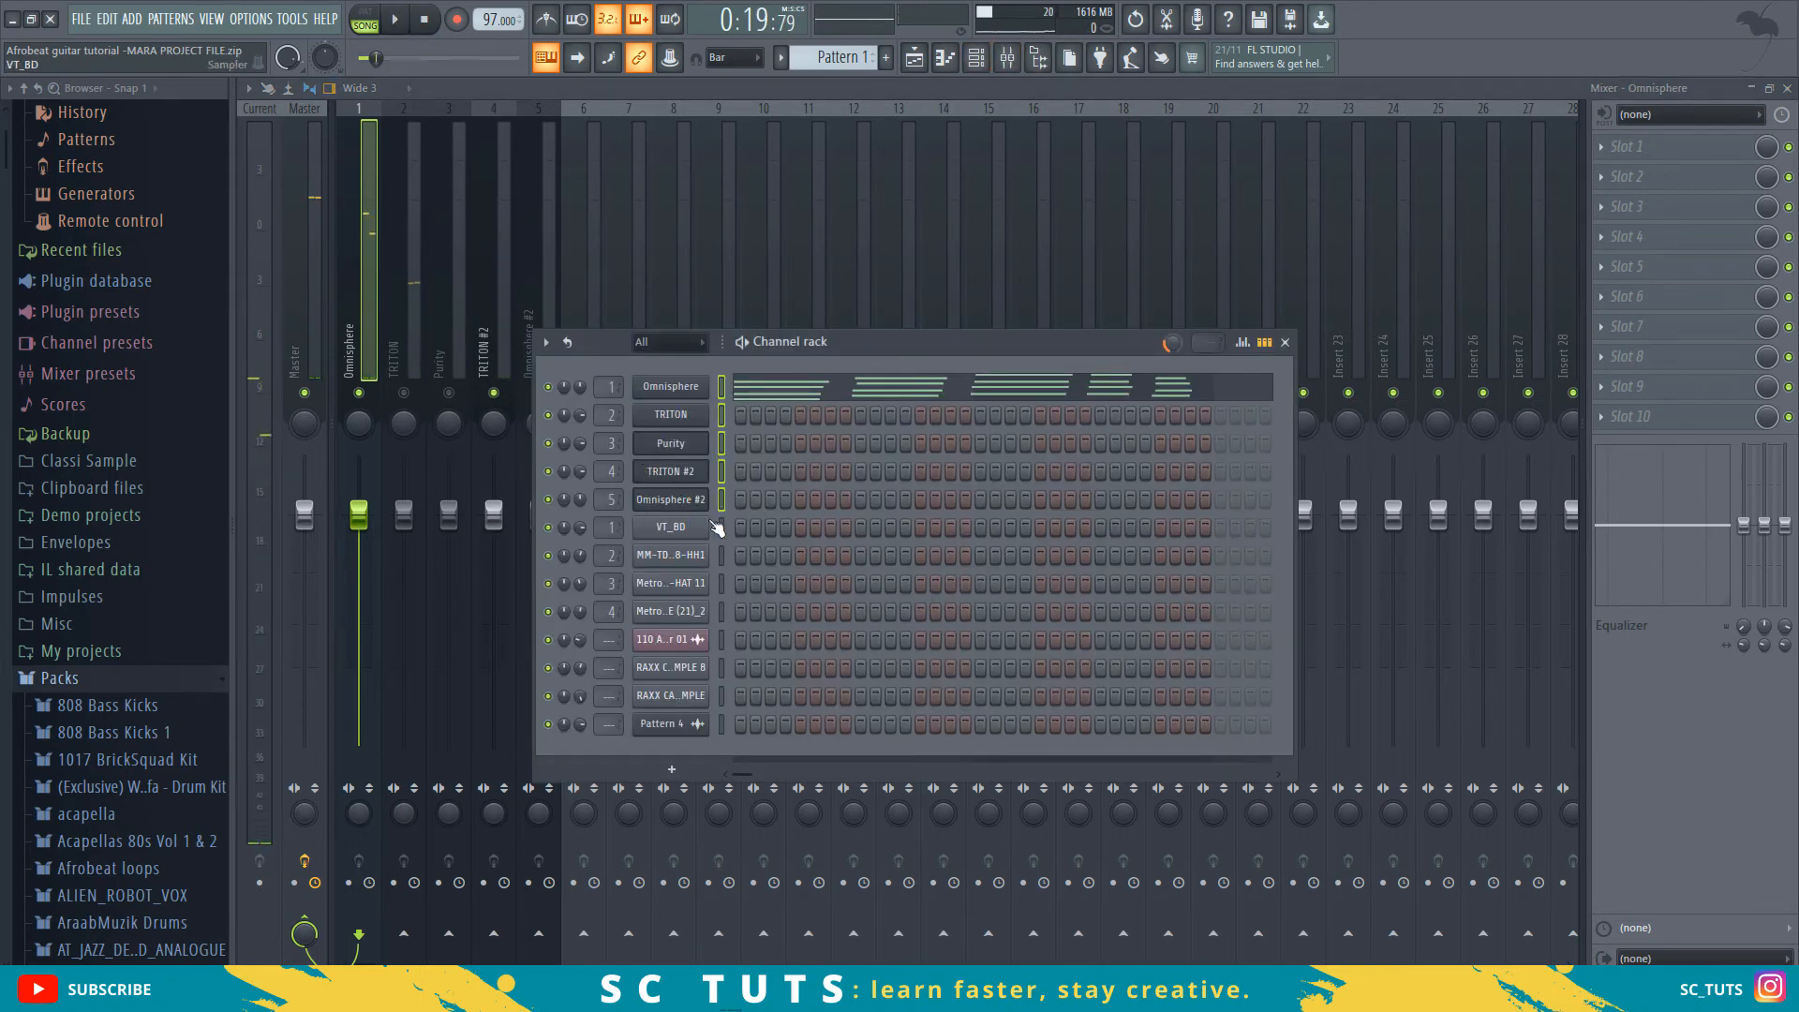
pyautogui.moveTo(615, 612); pyautogui.dragTo(615, 647)
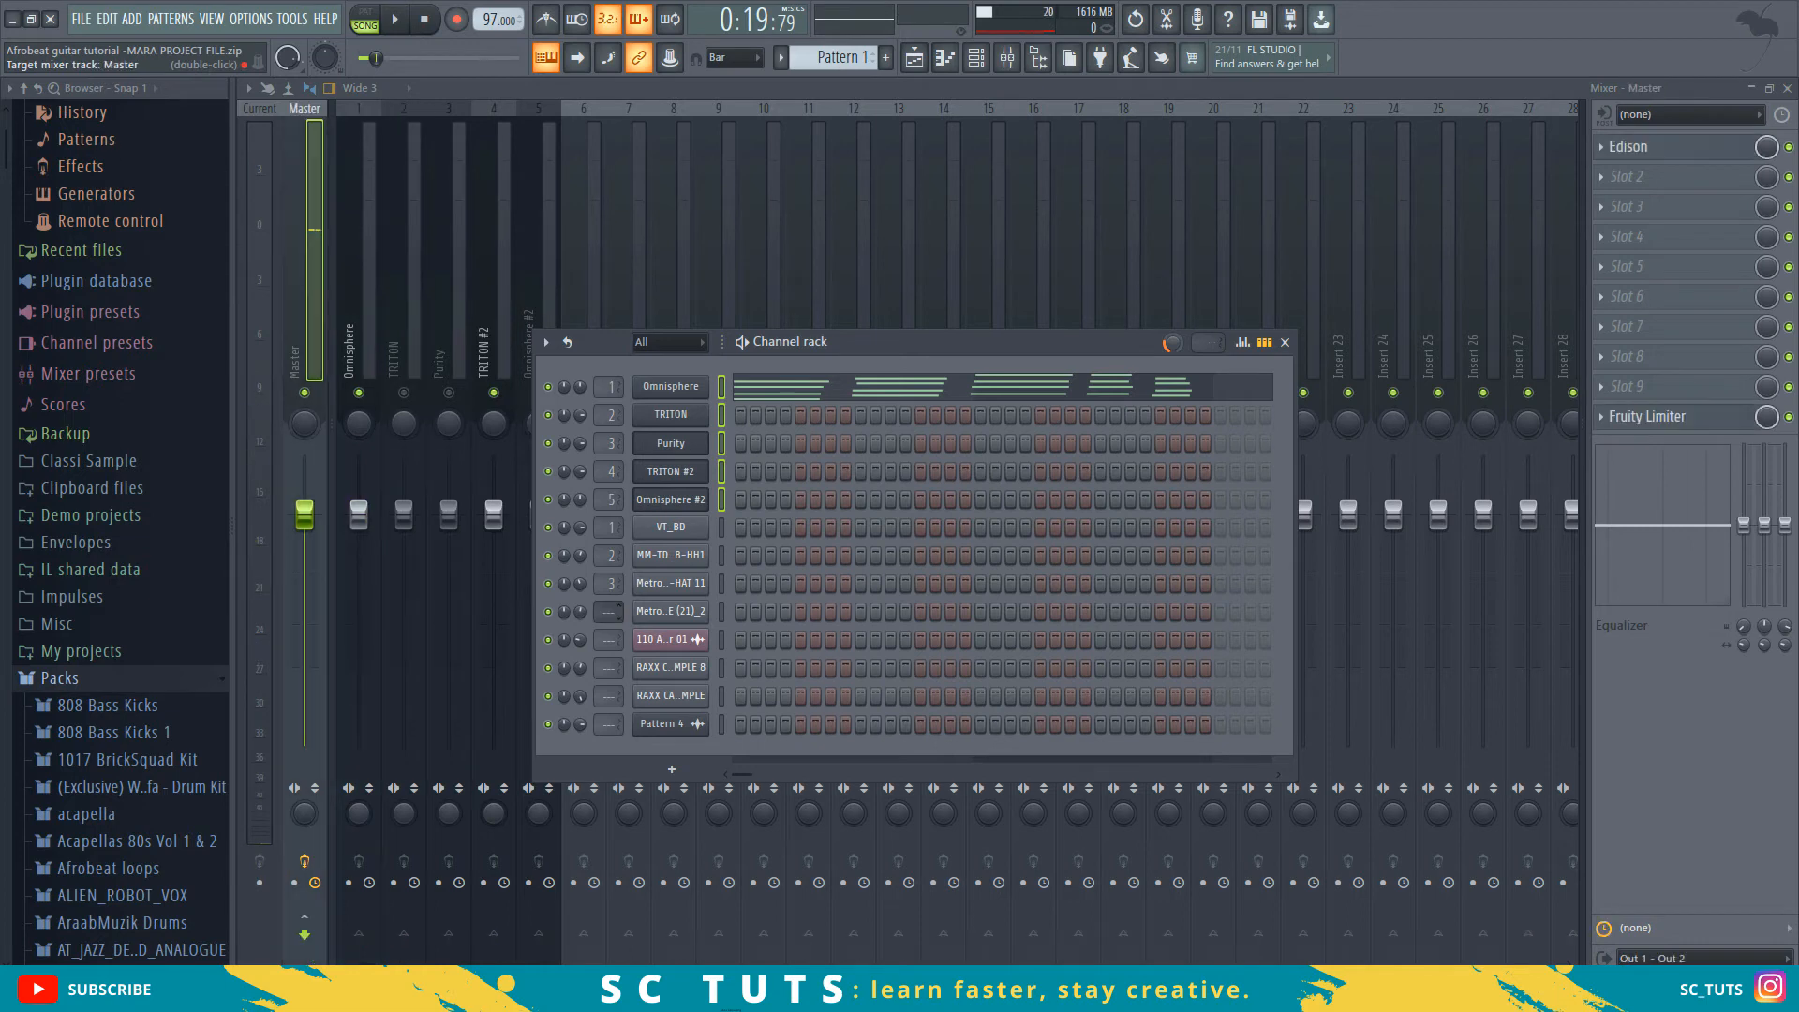
pyautogui.moveTo(611, 585); pyautogui.dragTo(571, 703)
pyautogui.moveTo(611, 542); pyautogui.dragTo(611, 544)
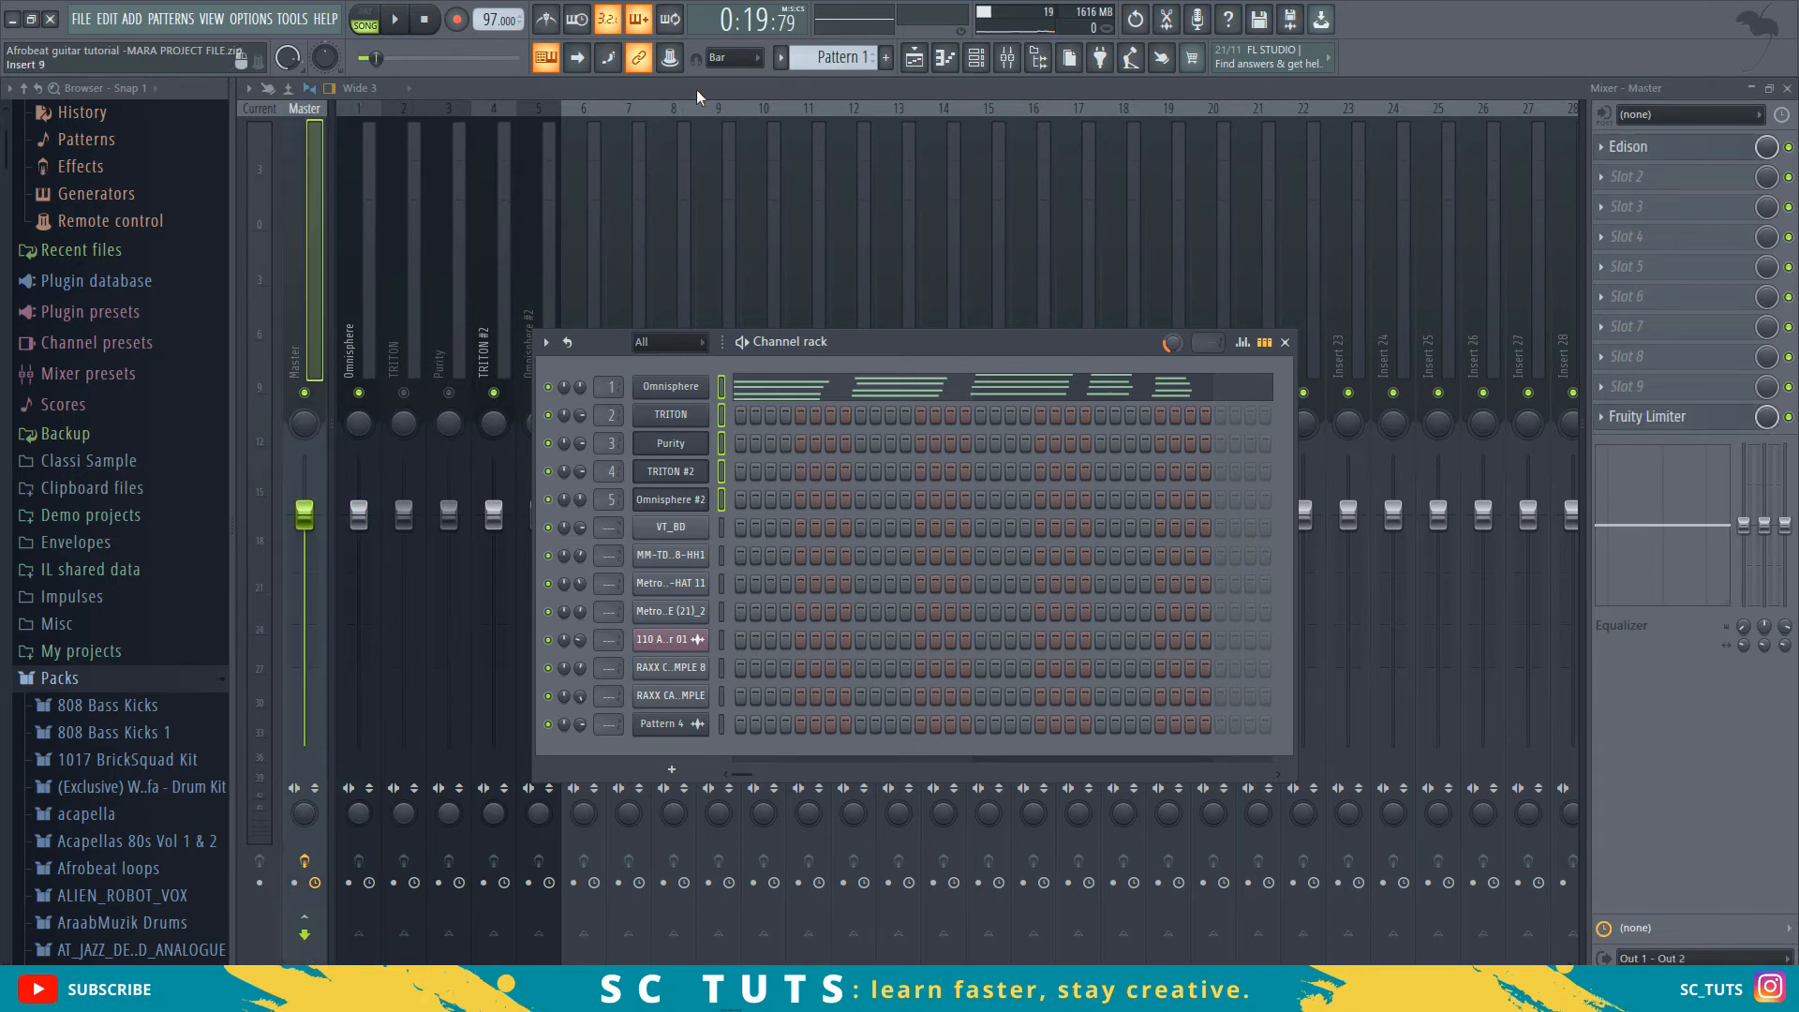
# - Play the arrangement and lower the Omnisphere mixer track to about -1.9 dB
pyautogui.press('F6')
pyautogui.press('space')
pyautogui.click(359, 427)
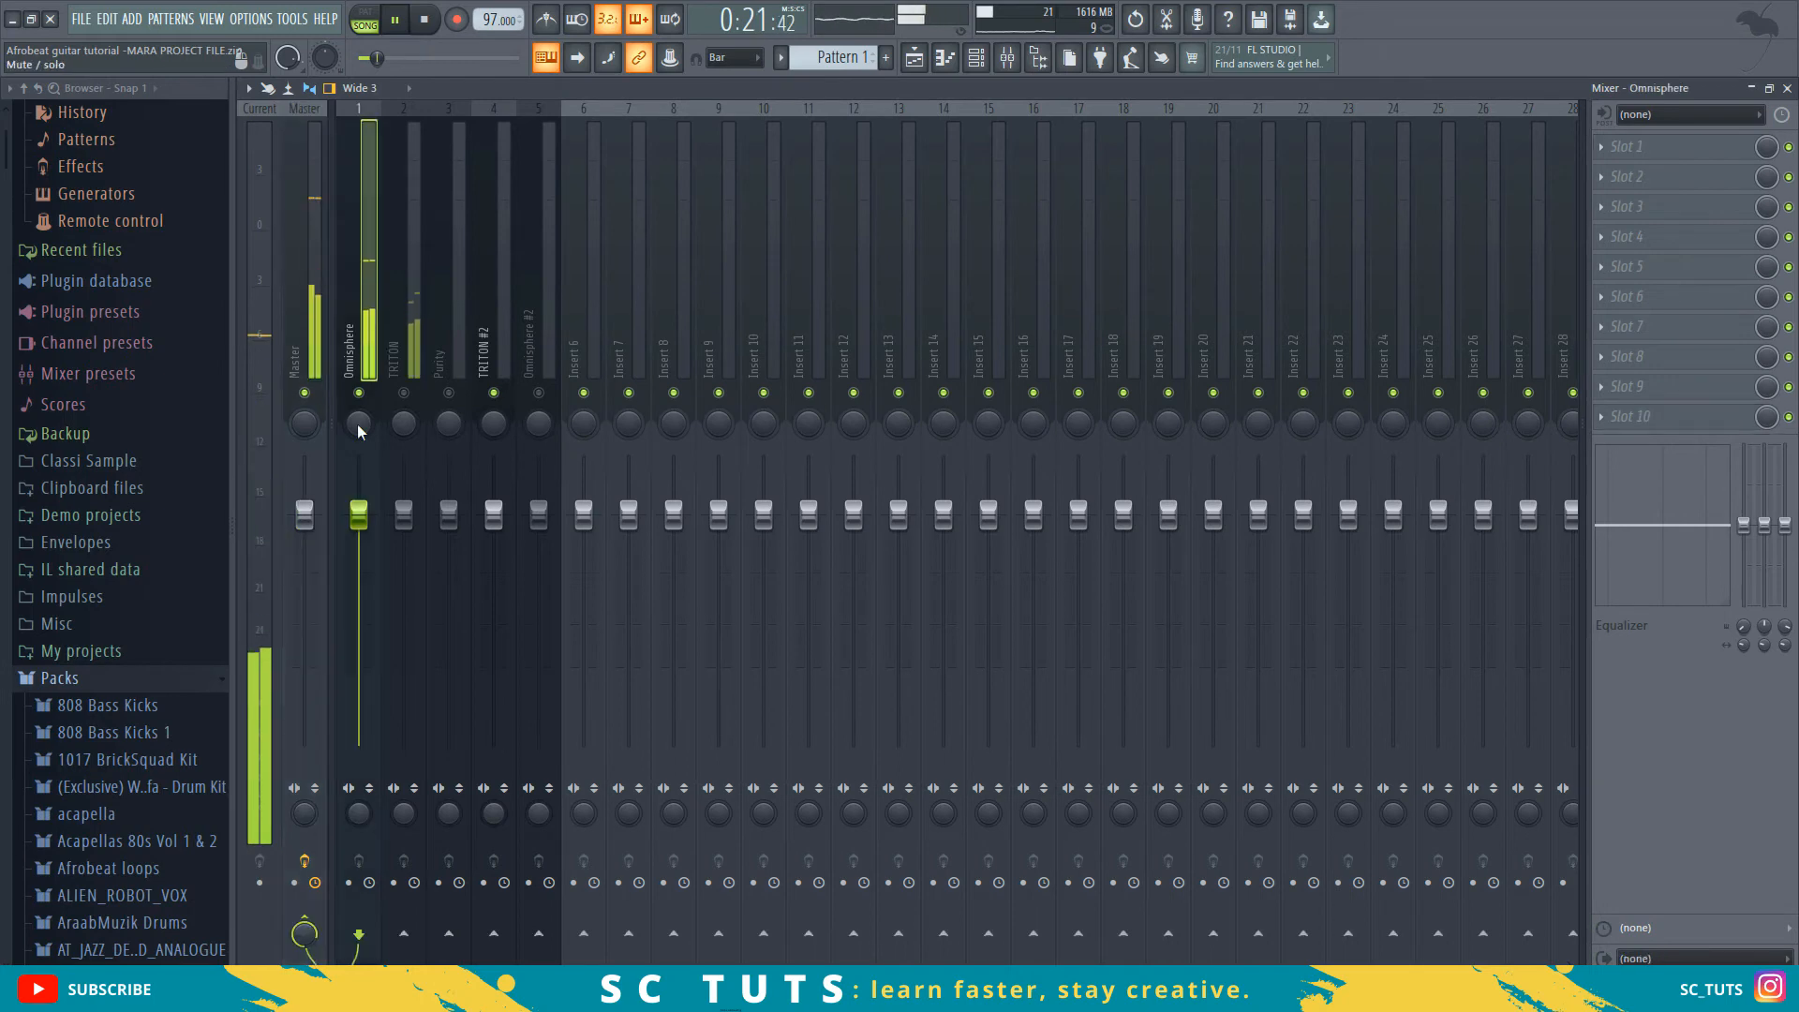
pyautogui.moveTo(361, 522)
pyautogui.mouseDown()
pyautogui.moveTo(361, 576)
pyautogui.moveTo(359, 528)
pyautogui.mouseUp()
pyautogui.press('space')
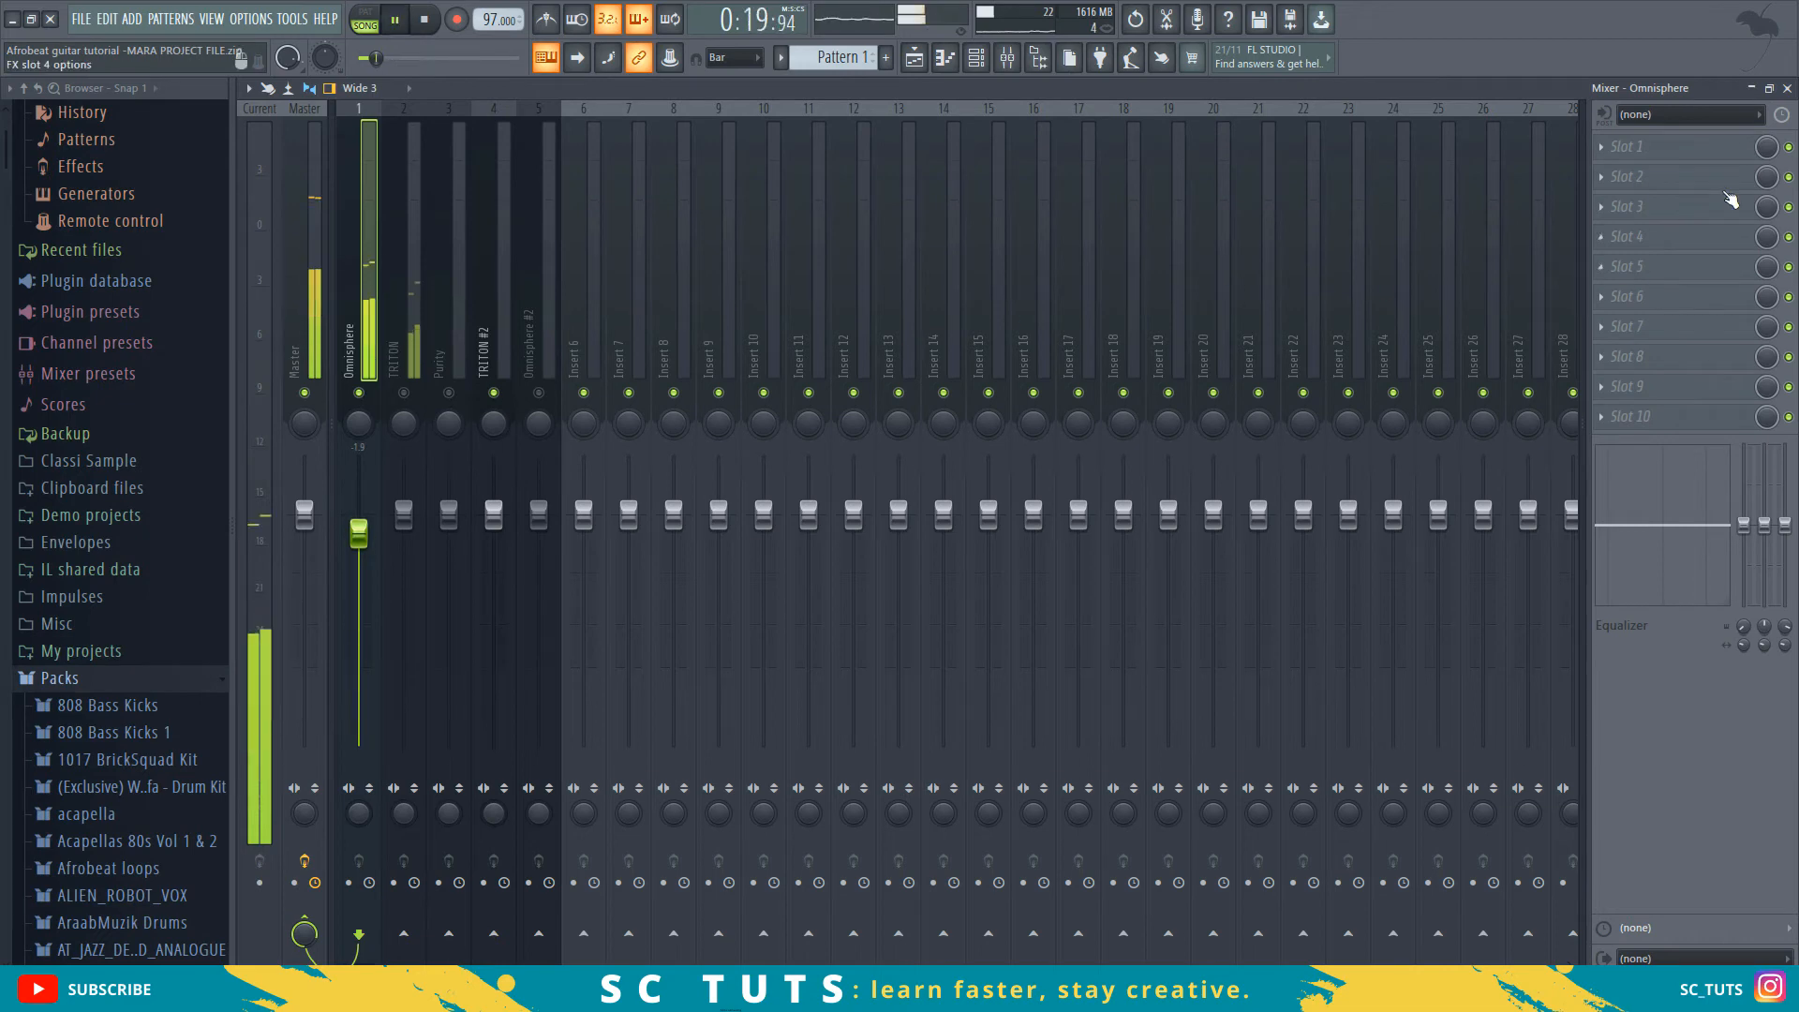
# - Insert Fruity Parametric EQ 2 in slot 1 of the Omnisphere track, cut the lows with band 1 and shift band 6 slightly lower
pyautogui.click(1710, 162)
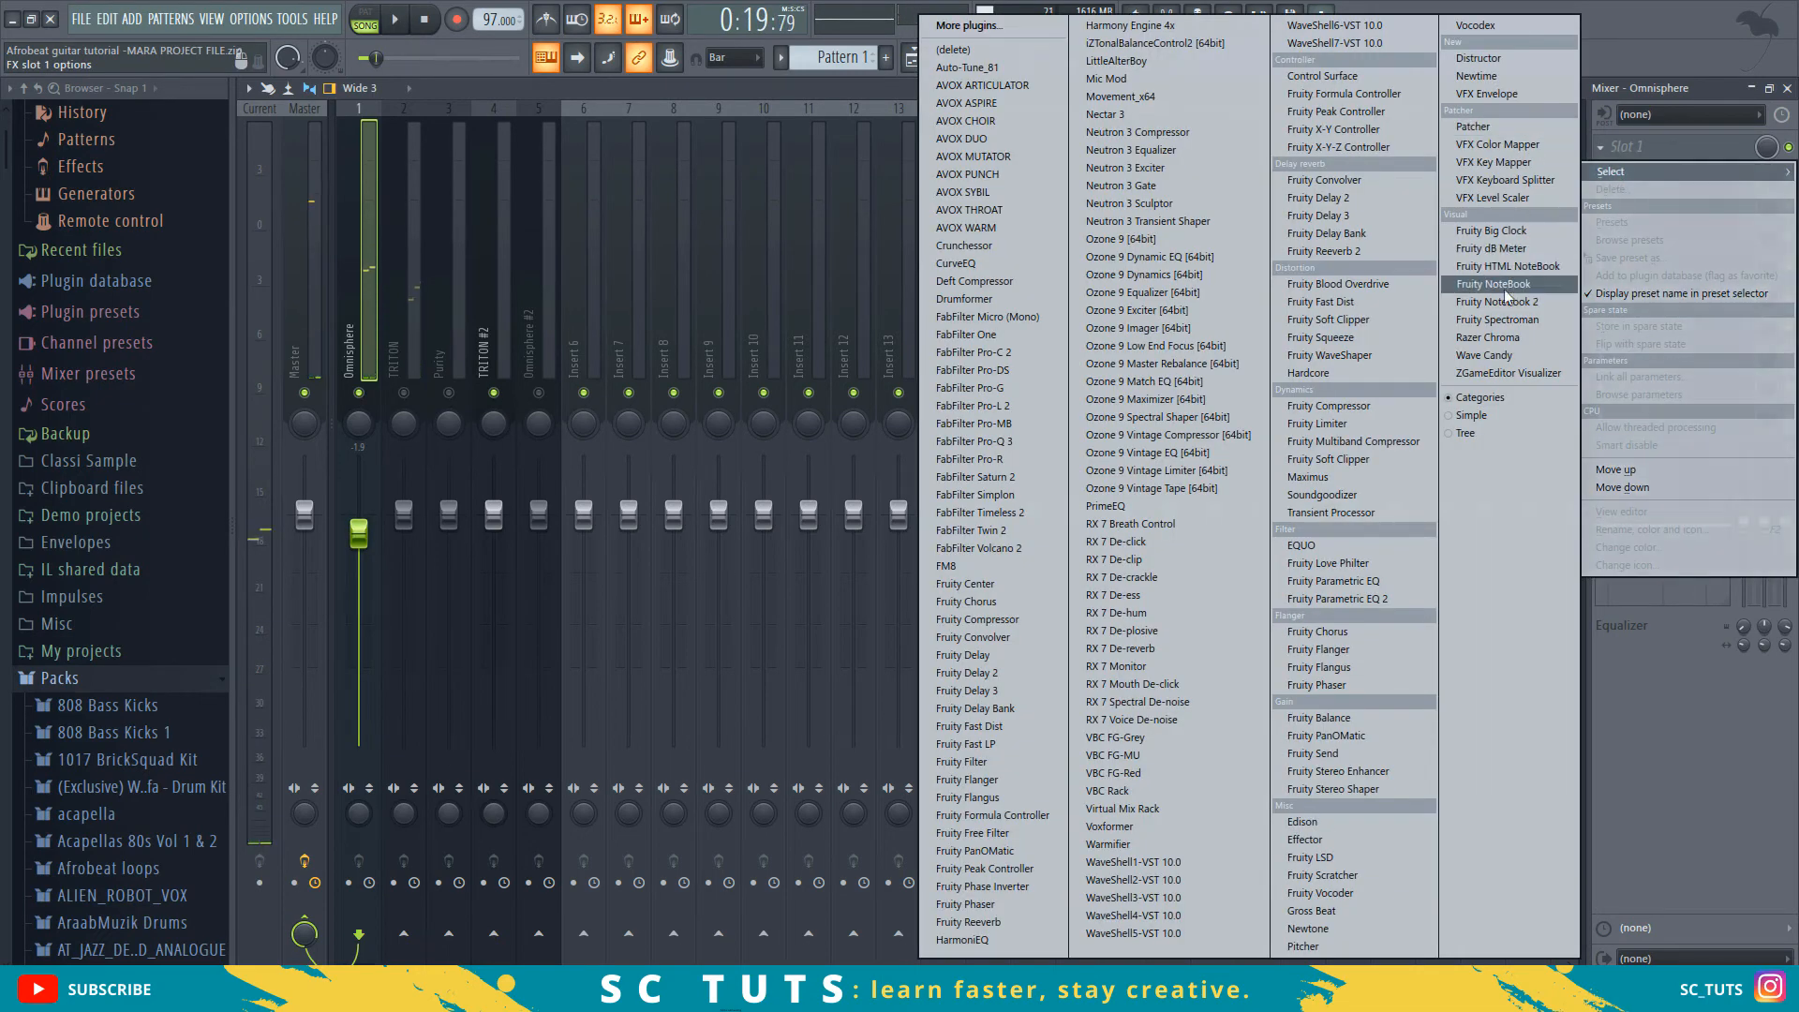
pyautogui.click(1353, 599)
pyautogui.press('space')
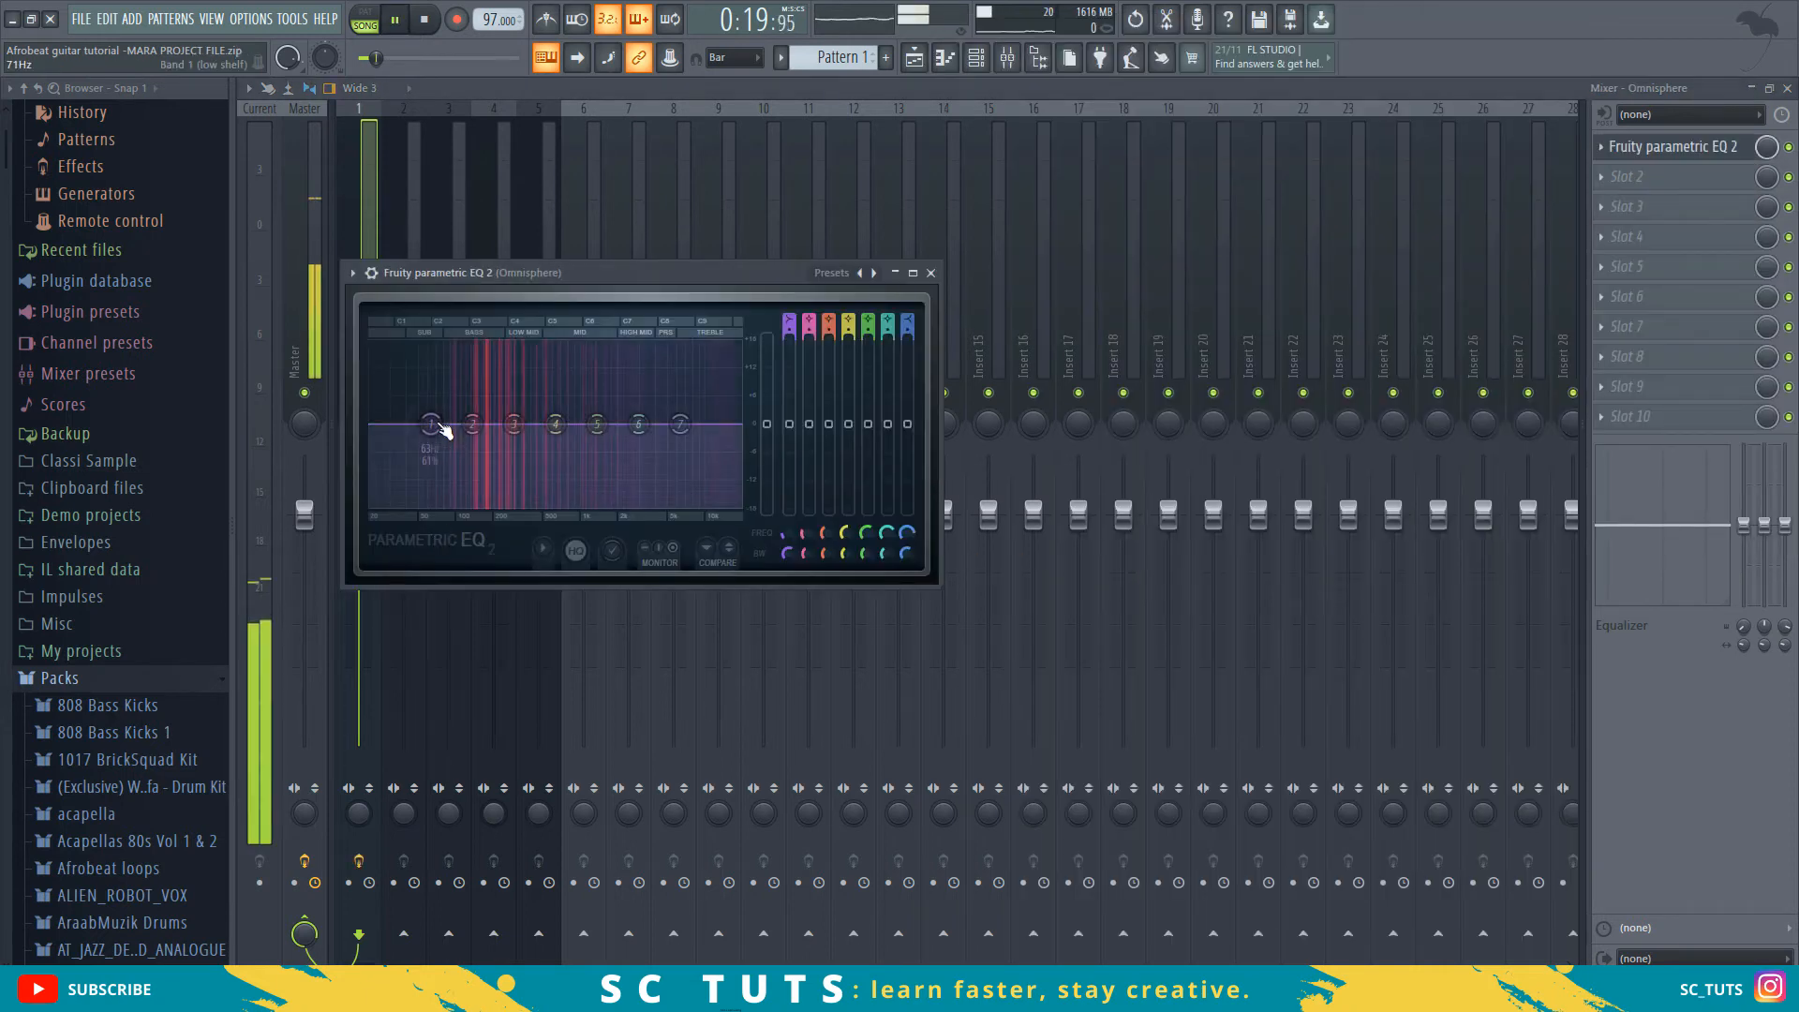
pyautogui.moveTo(441, 427); pyautogui.dragTo(449, 504)
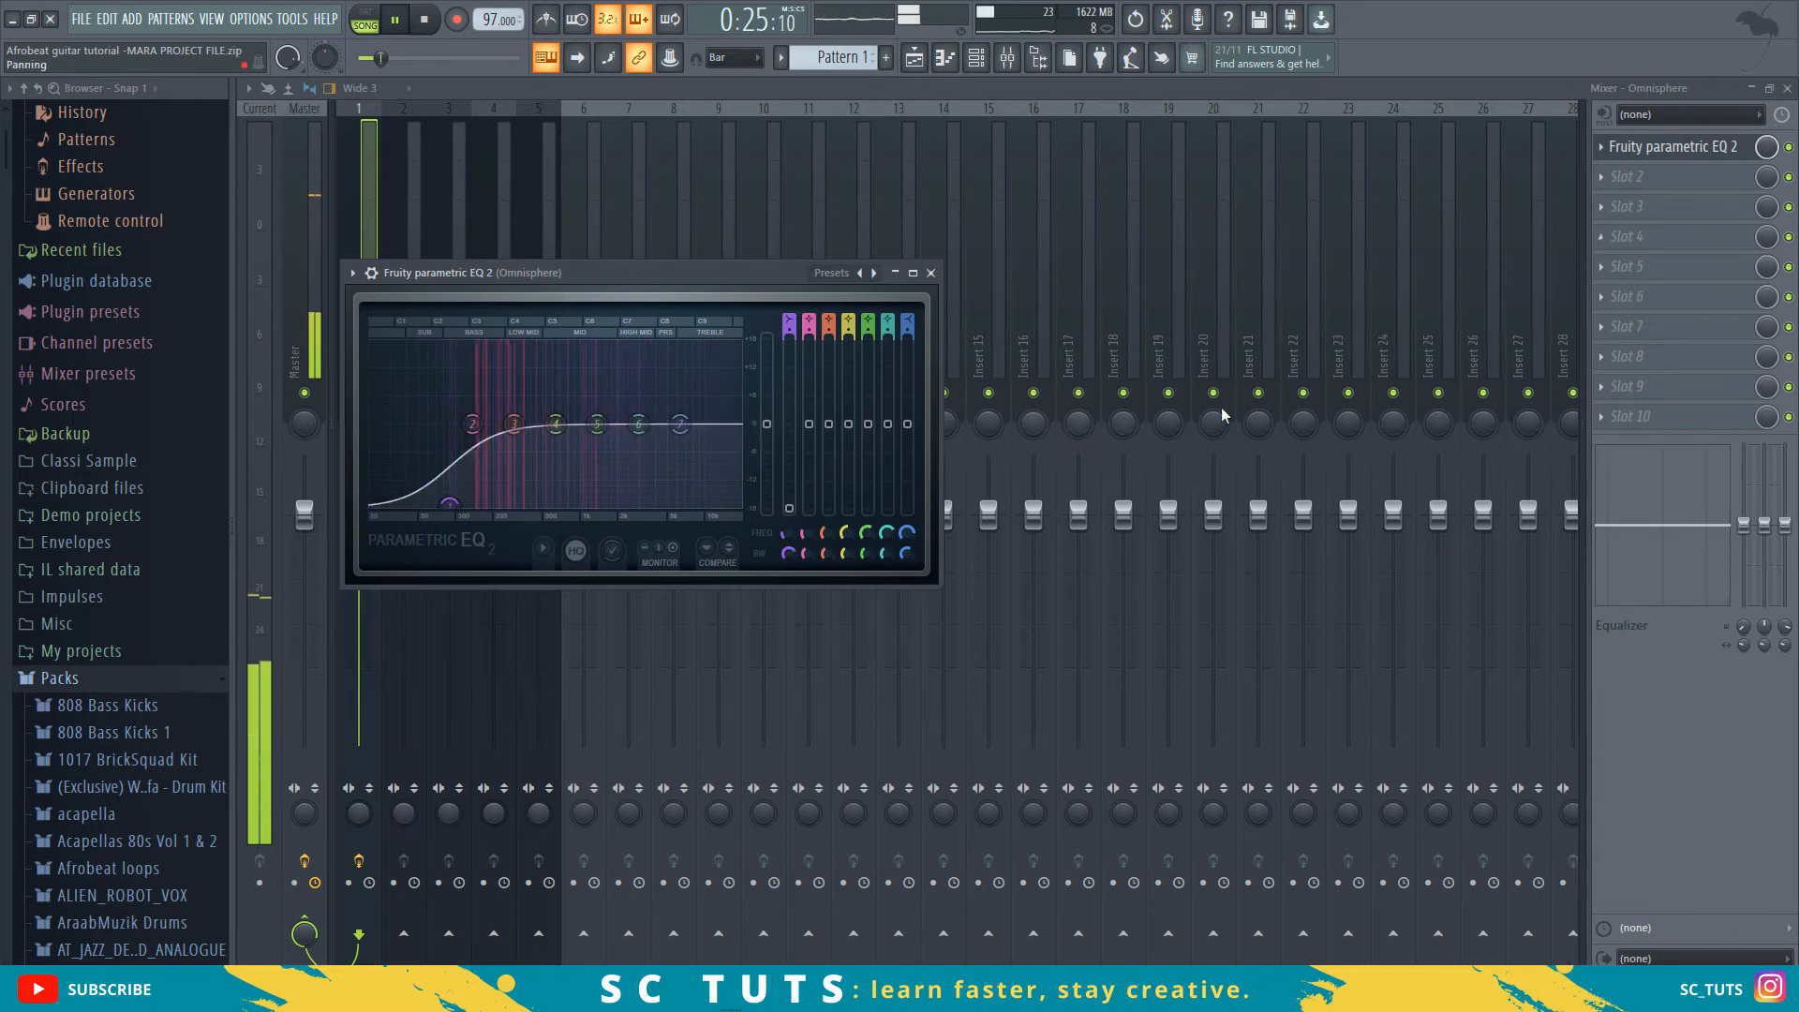
pyautogui.press('space')
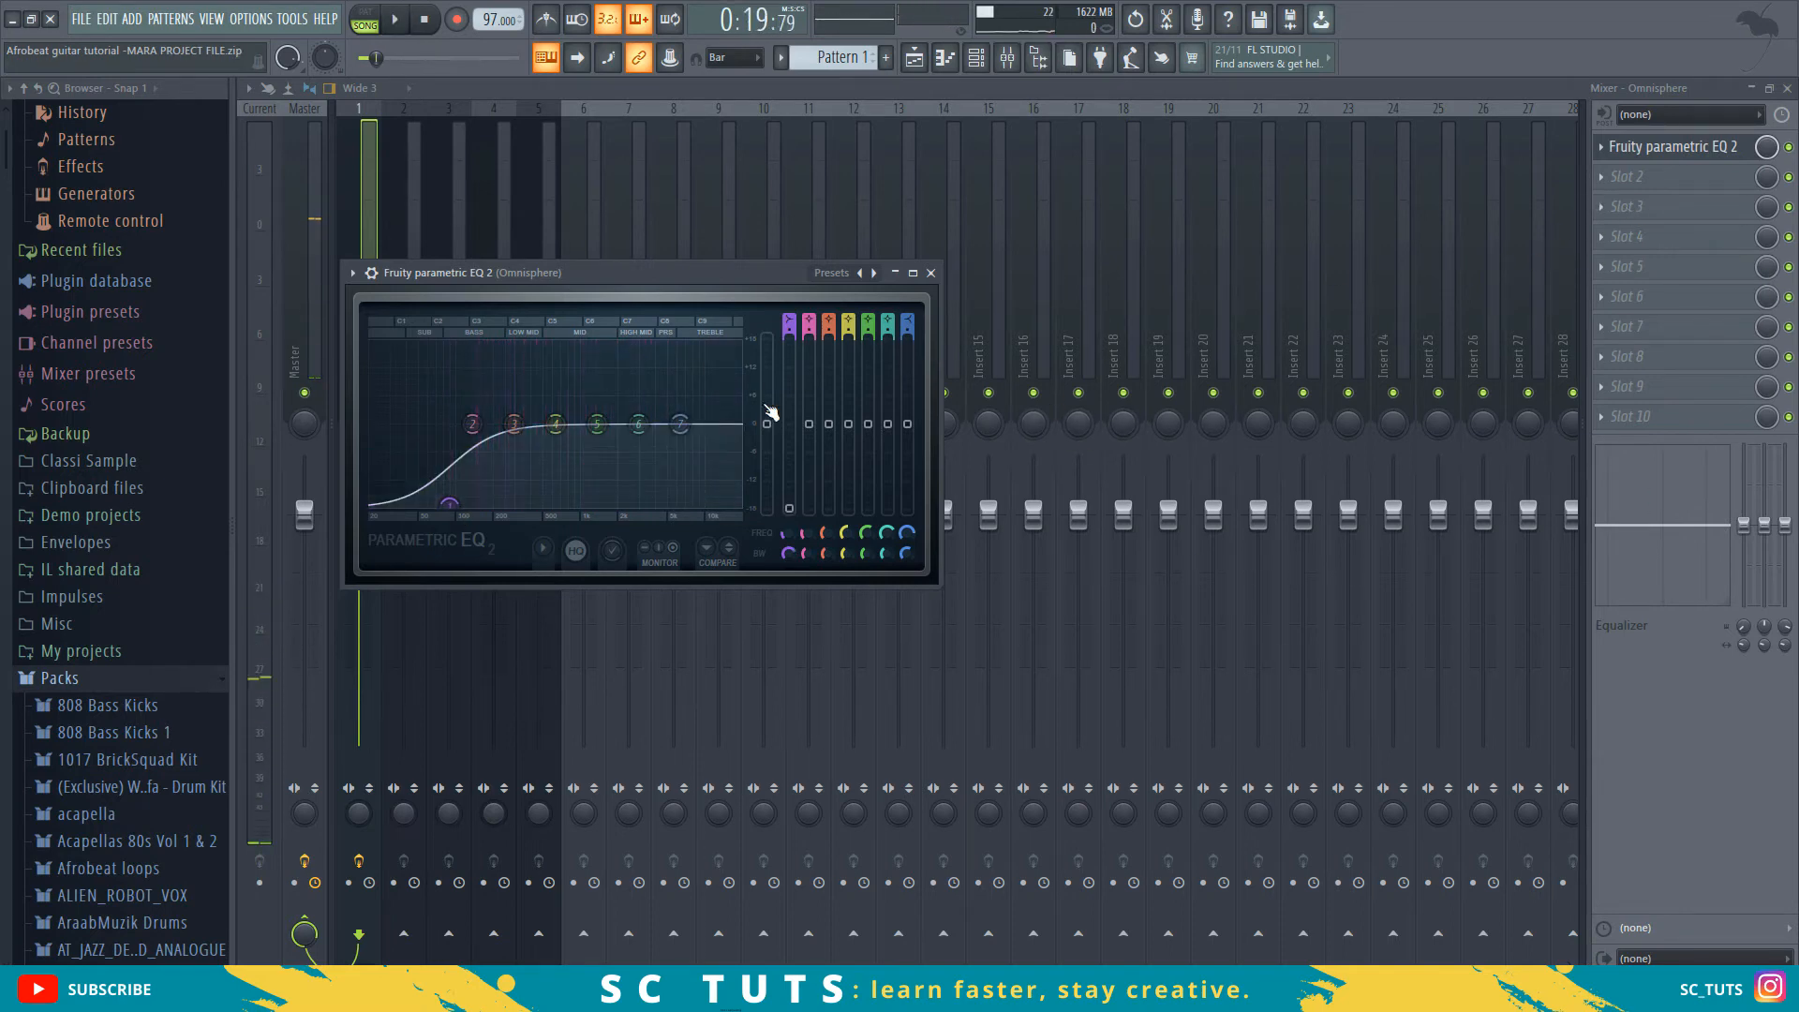
pyautogui.press('space')
pyautogui.moveTo(638, 423)
pyautogui.mouseDown()
pyautogui.moveTo(629, 443)
pyautogui.moveTo(635, 423)
pyautogui.mouseUp()
pyautogui.press('space')
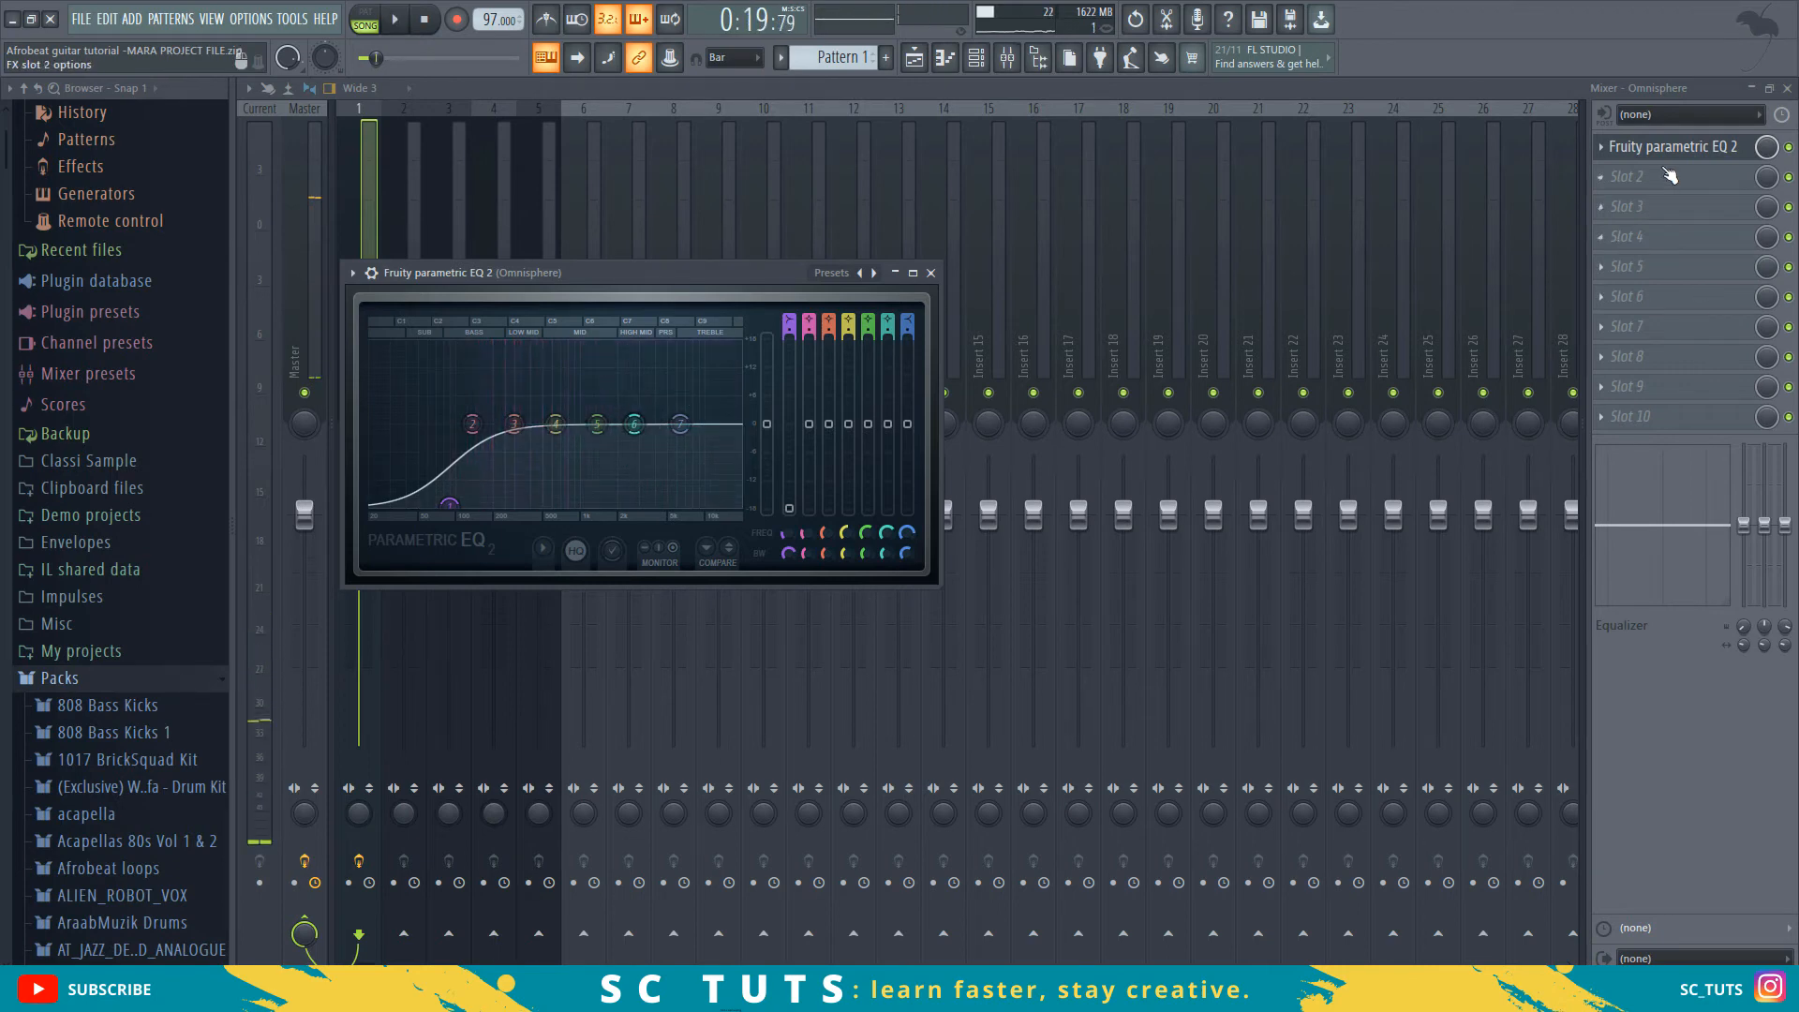
# - Insert Fruity Phaser with a reduced mix level in slot 2 of the Omnisphere track, and Fruity Fast Dist in slot 3
pyautogui.click(1668, 177)
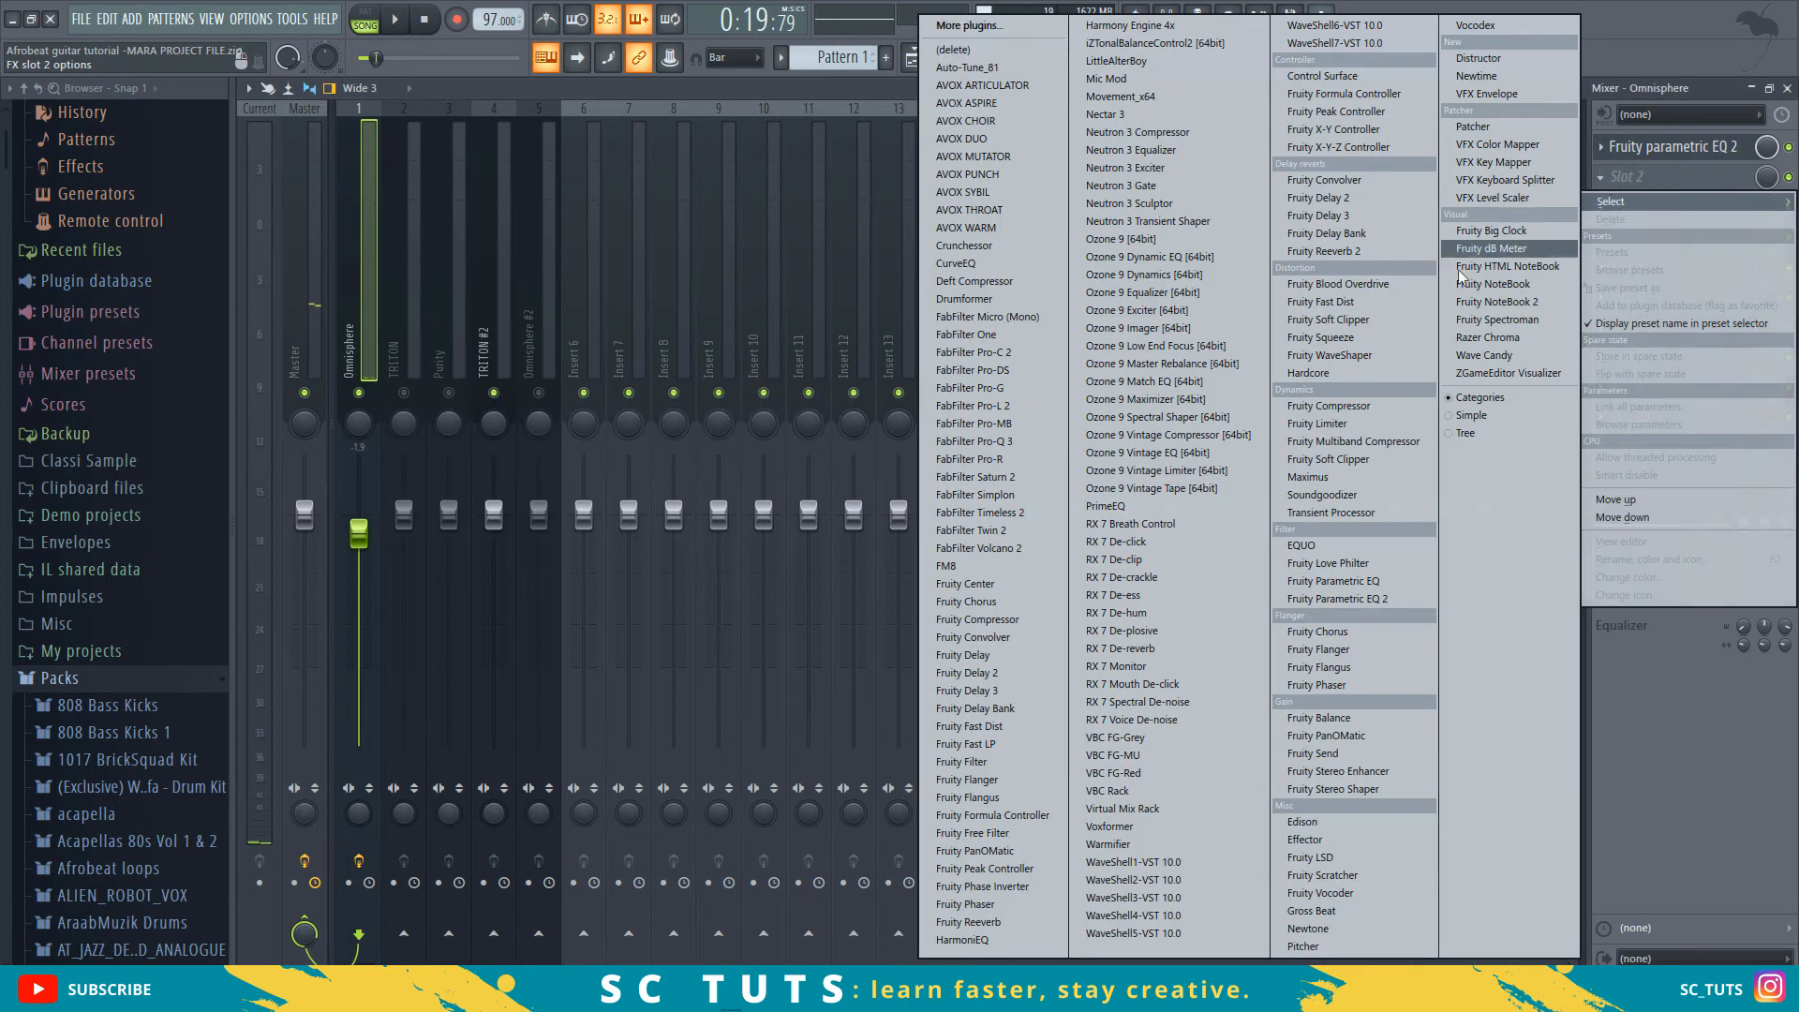
pyautogui.click(1321, 685)
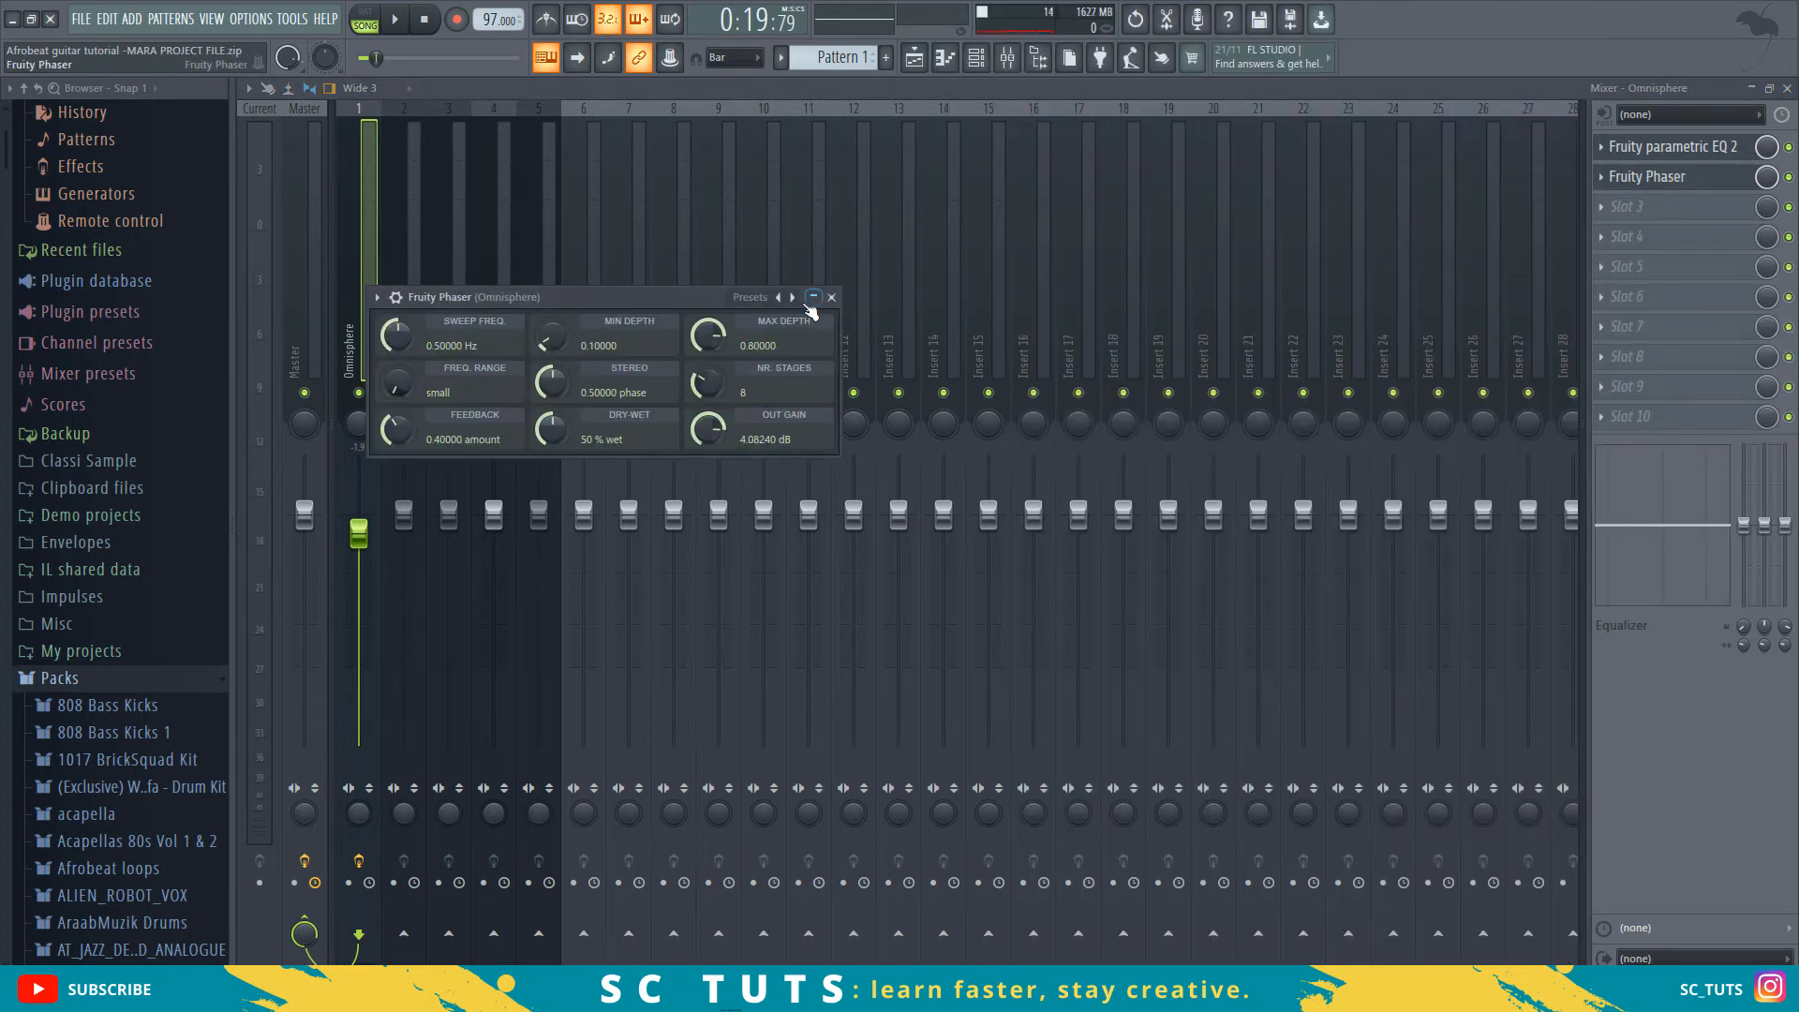
pyautogui.press('space')
pyautogui.click(792, 298)
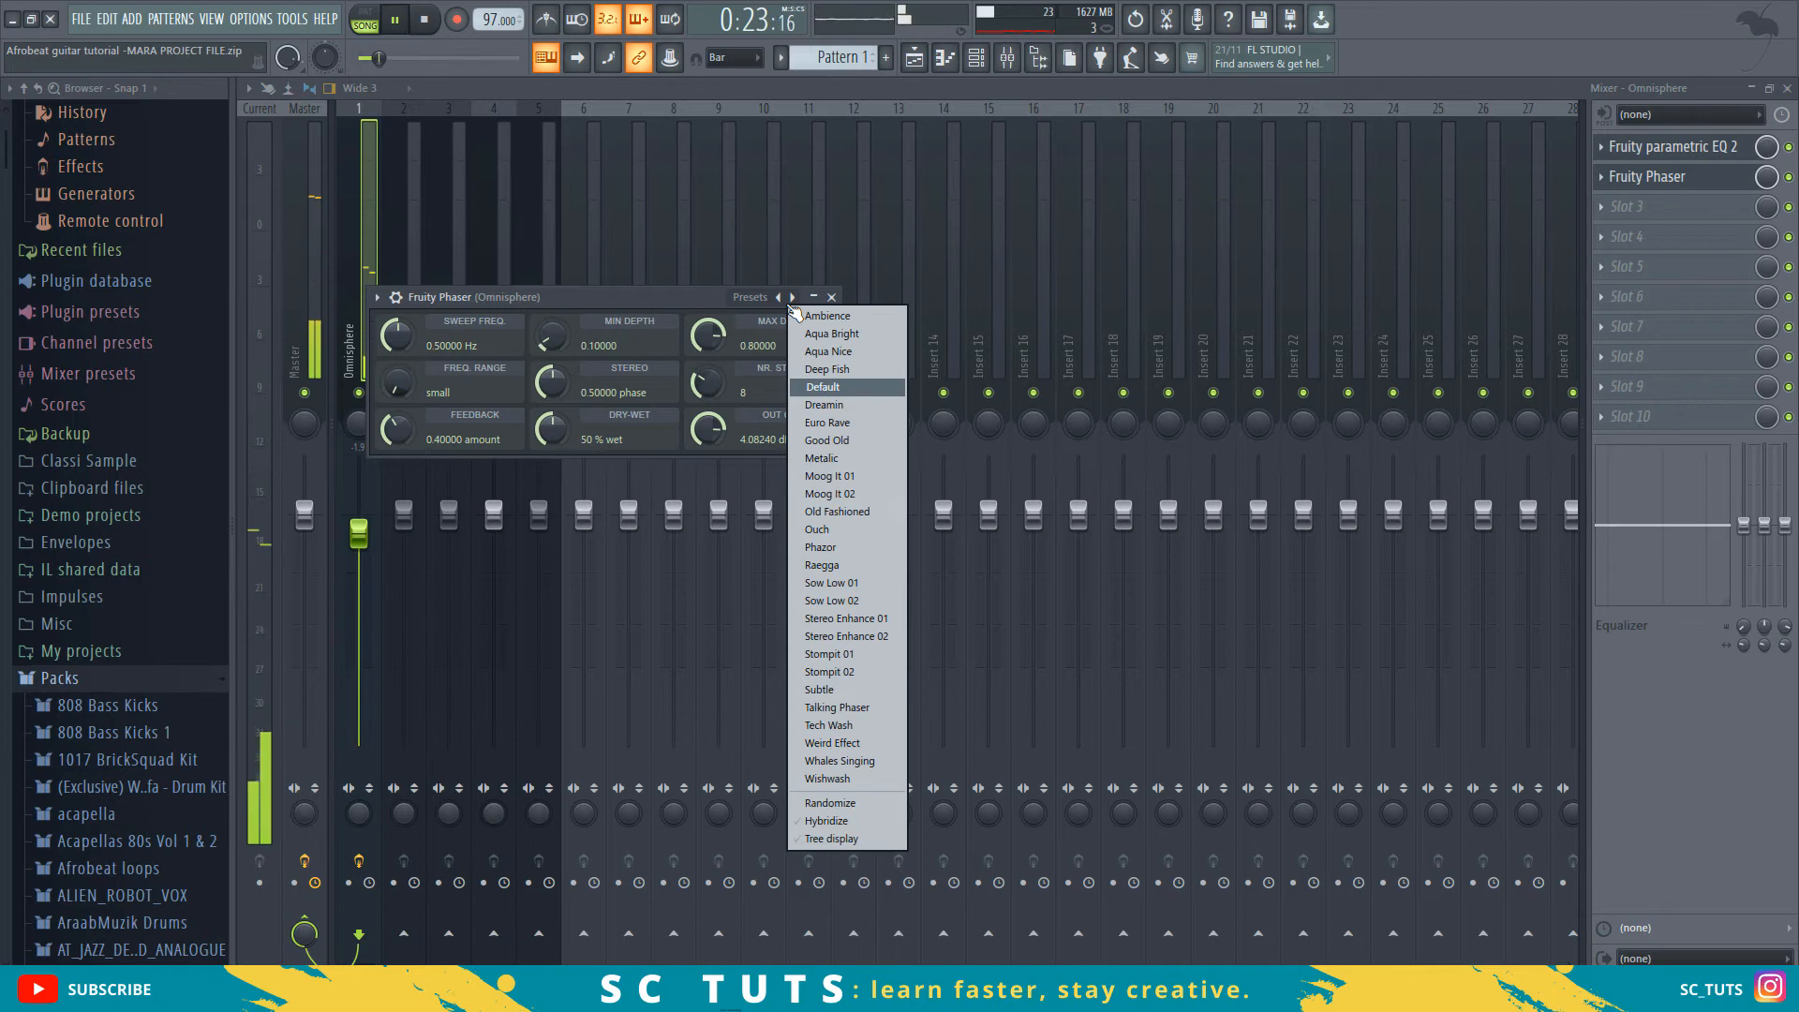
pyautogui.click(683, 298)
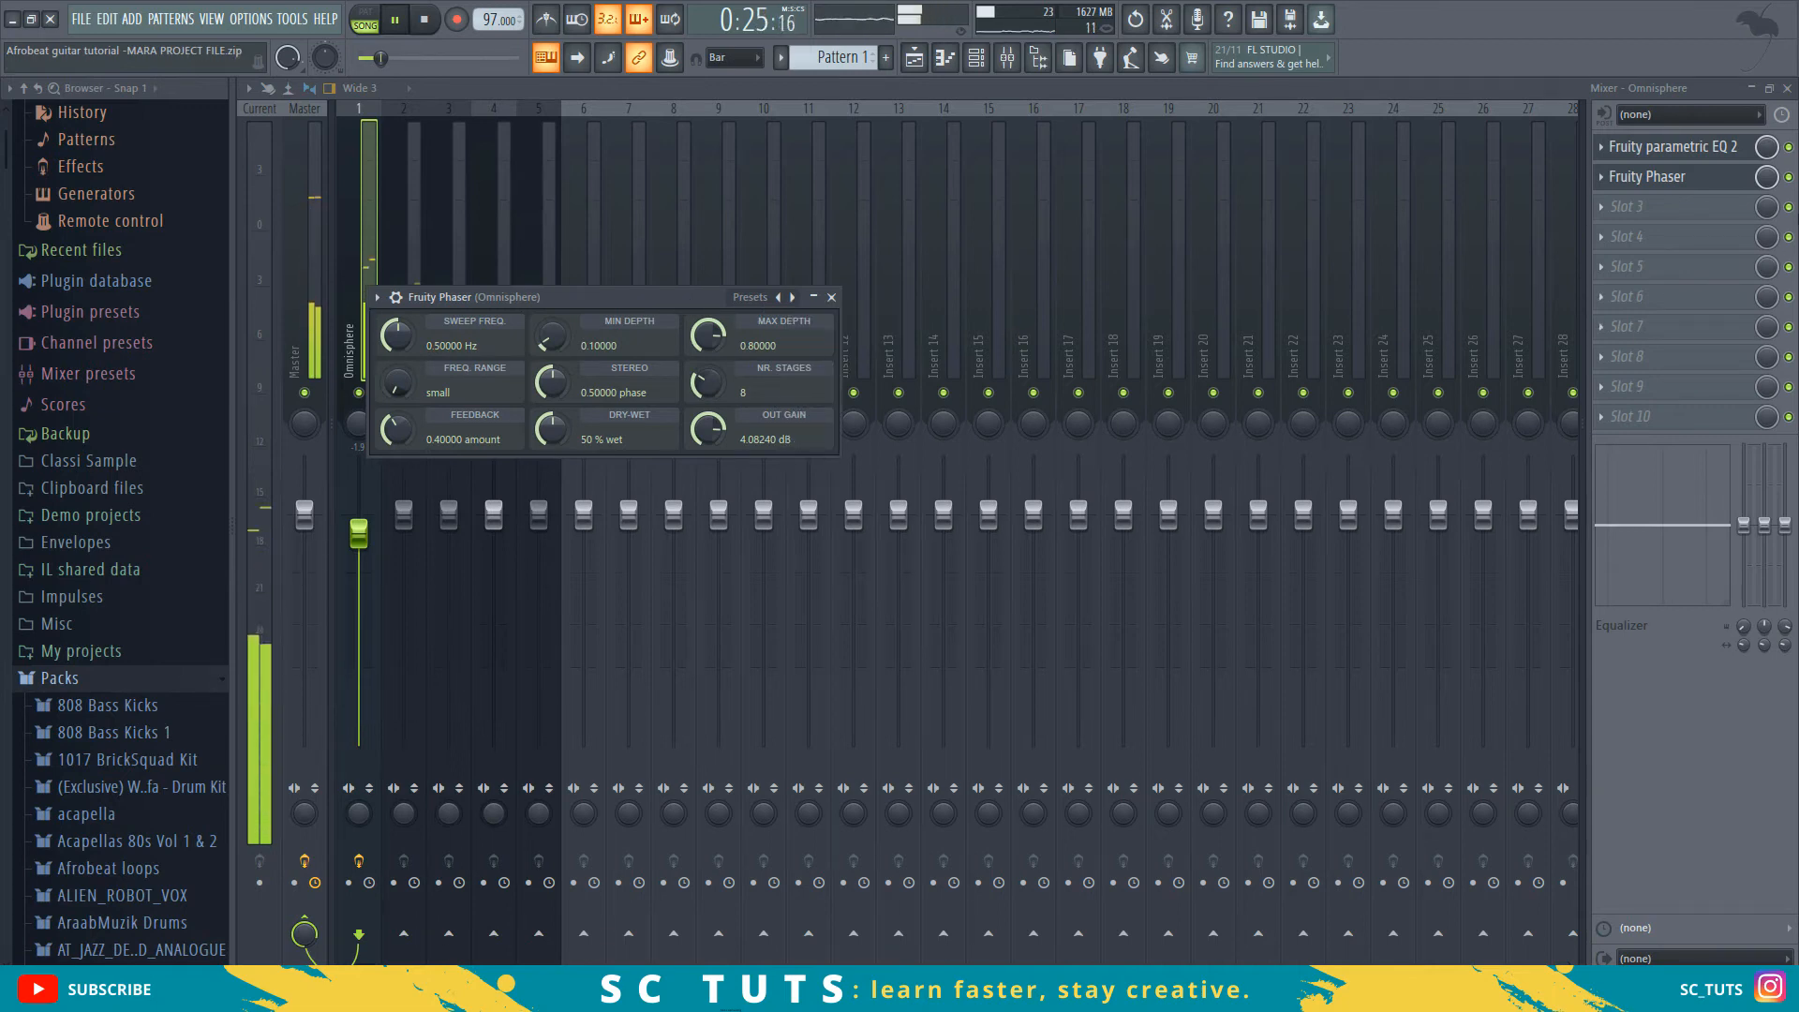
pyautogui.click(1767, 180)
pyautogui.moveTo(1766, 177); pyautogui.dragTo(1767, 185)
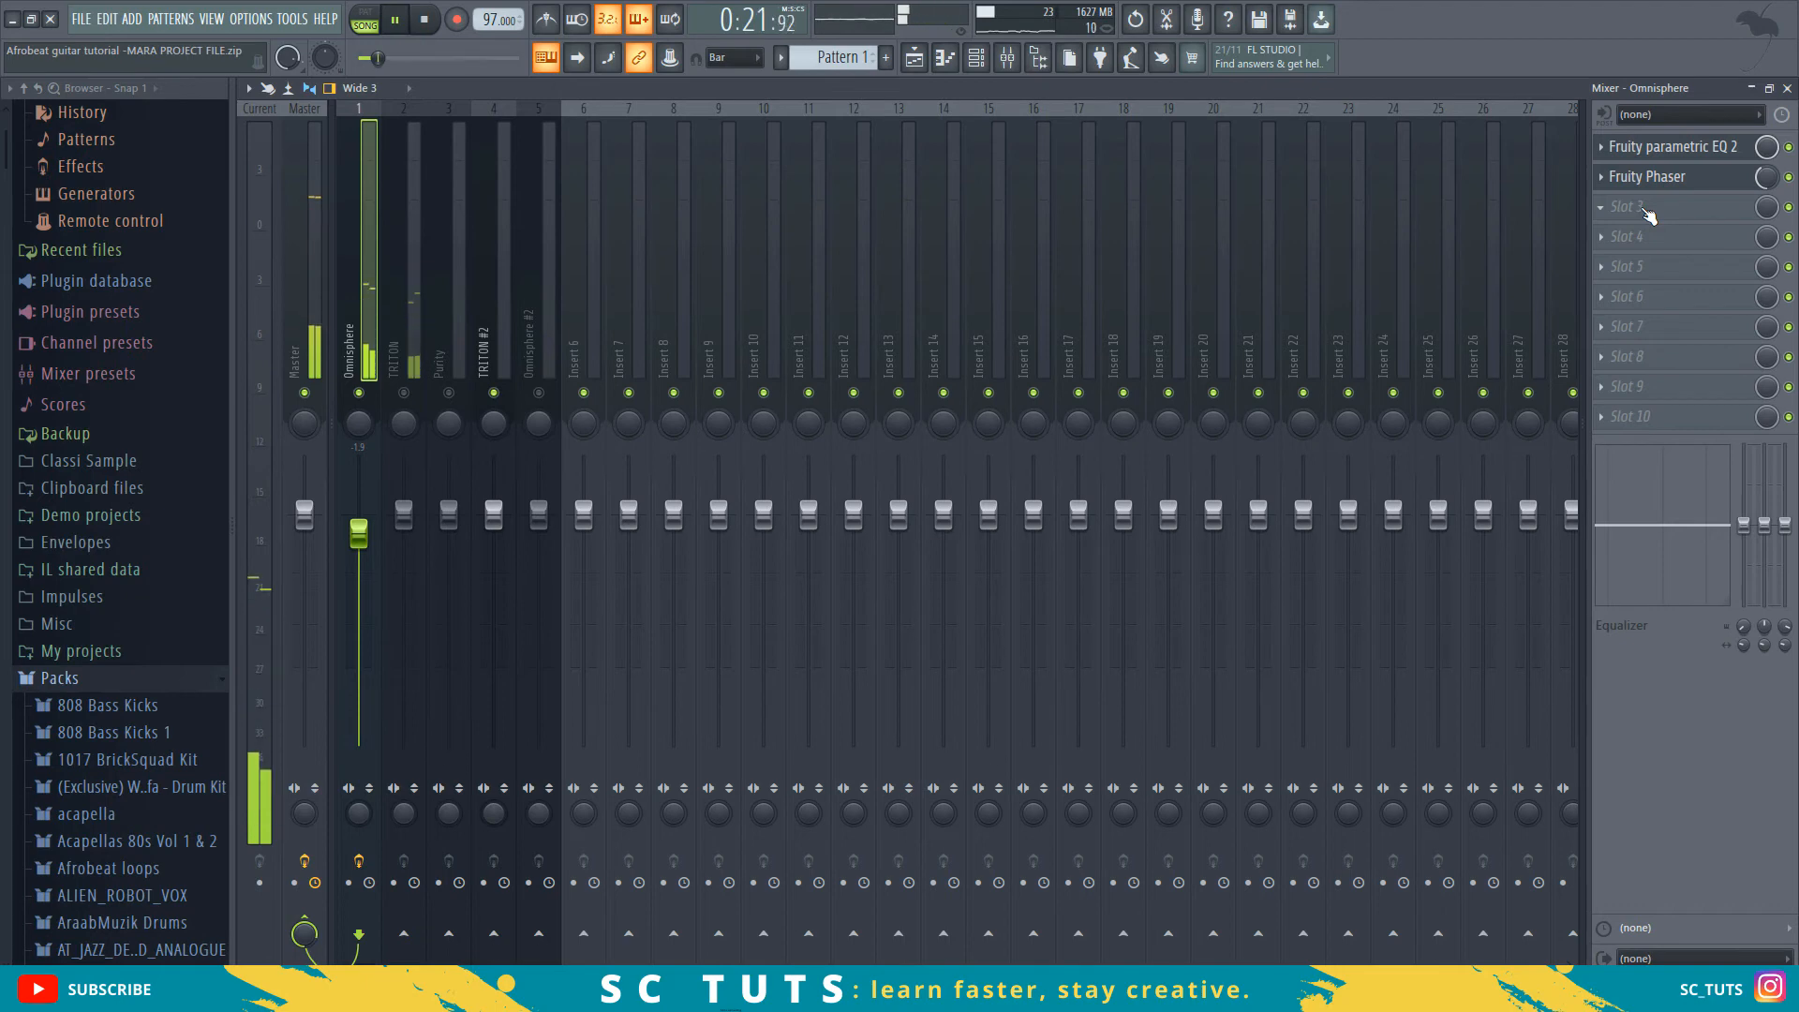
pyautogui.click(1645, 212)
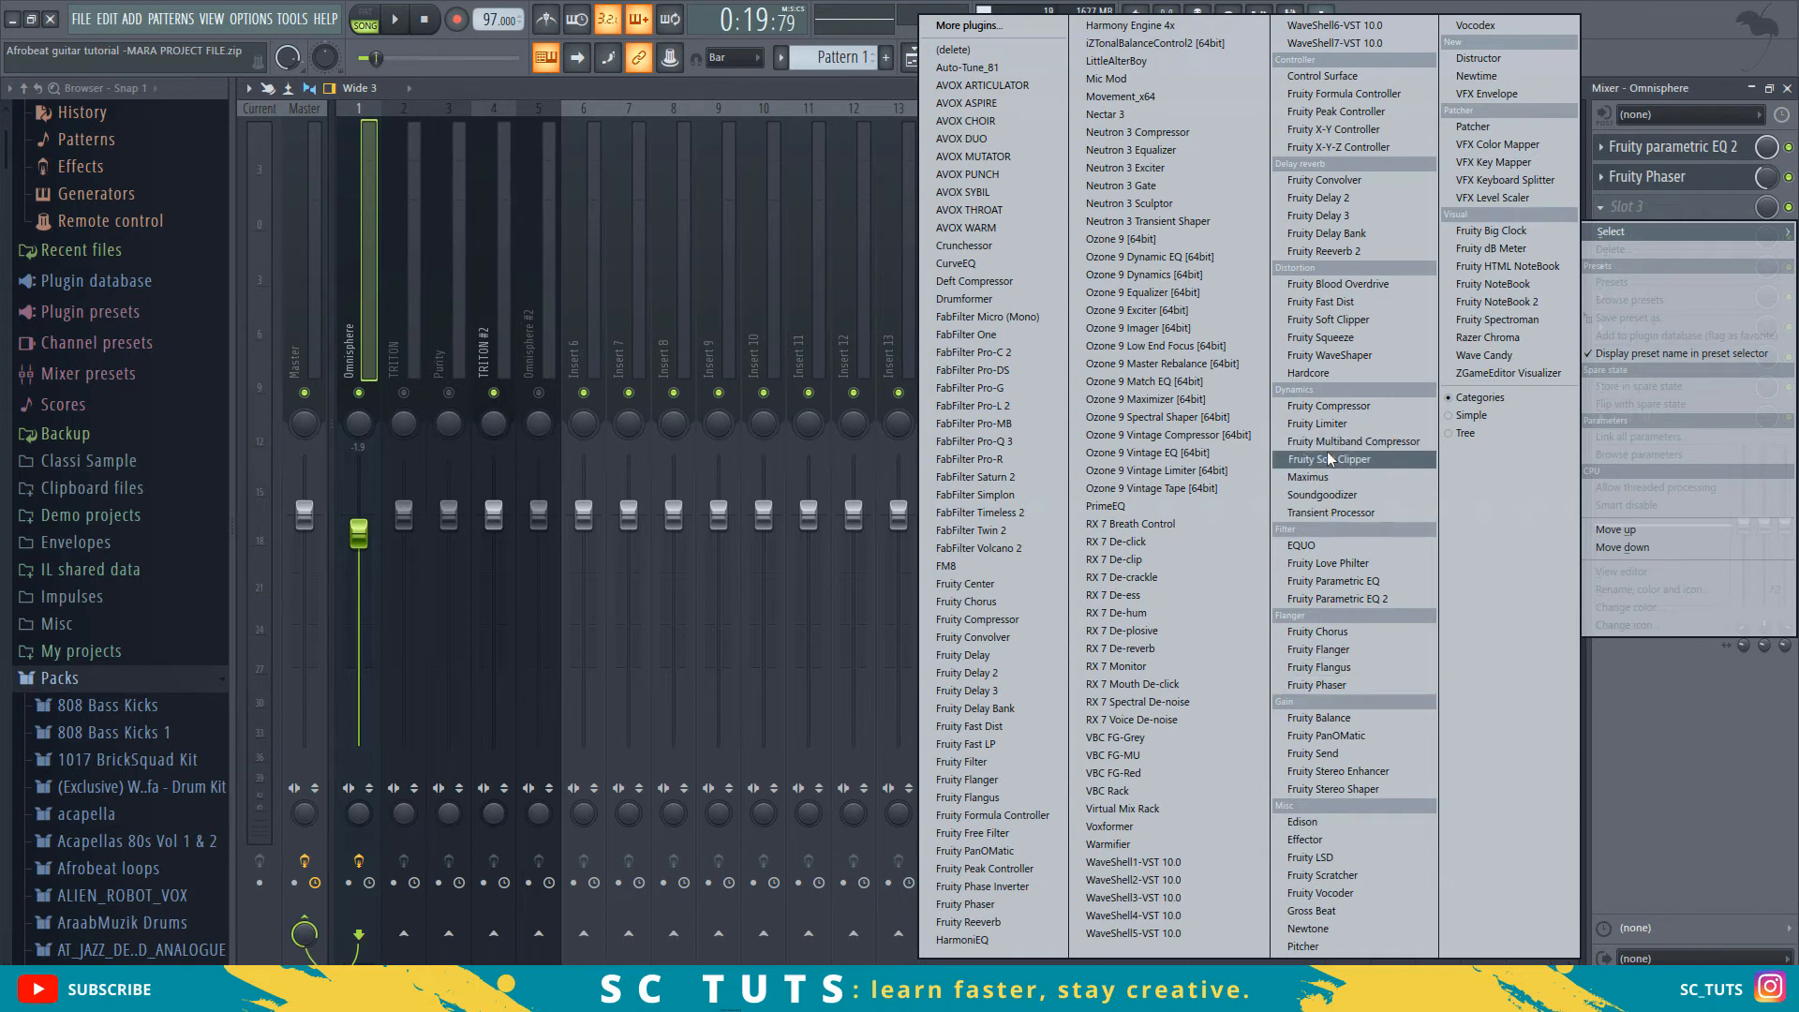
pyautogui.click(1336, 304)
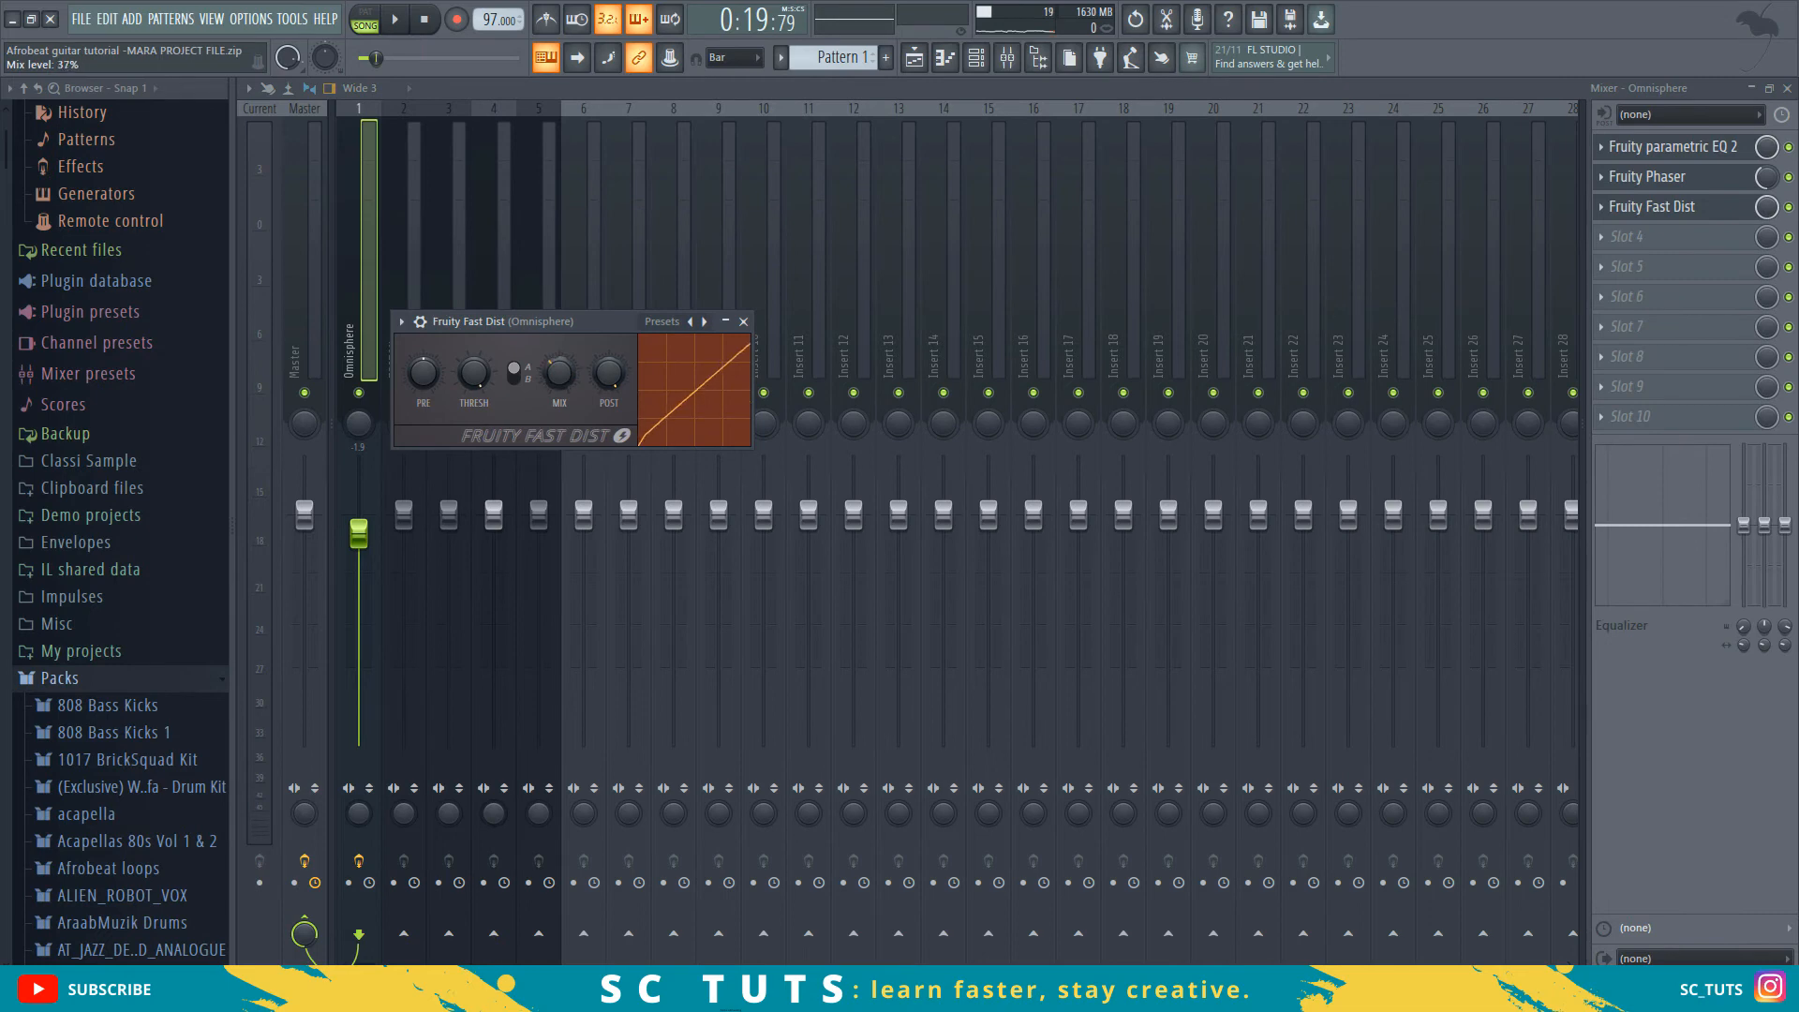
# - Lower the Omnisphere mixer track to about -6.4 dB during playback and pan it 26% left
pyautogui.press('space')
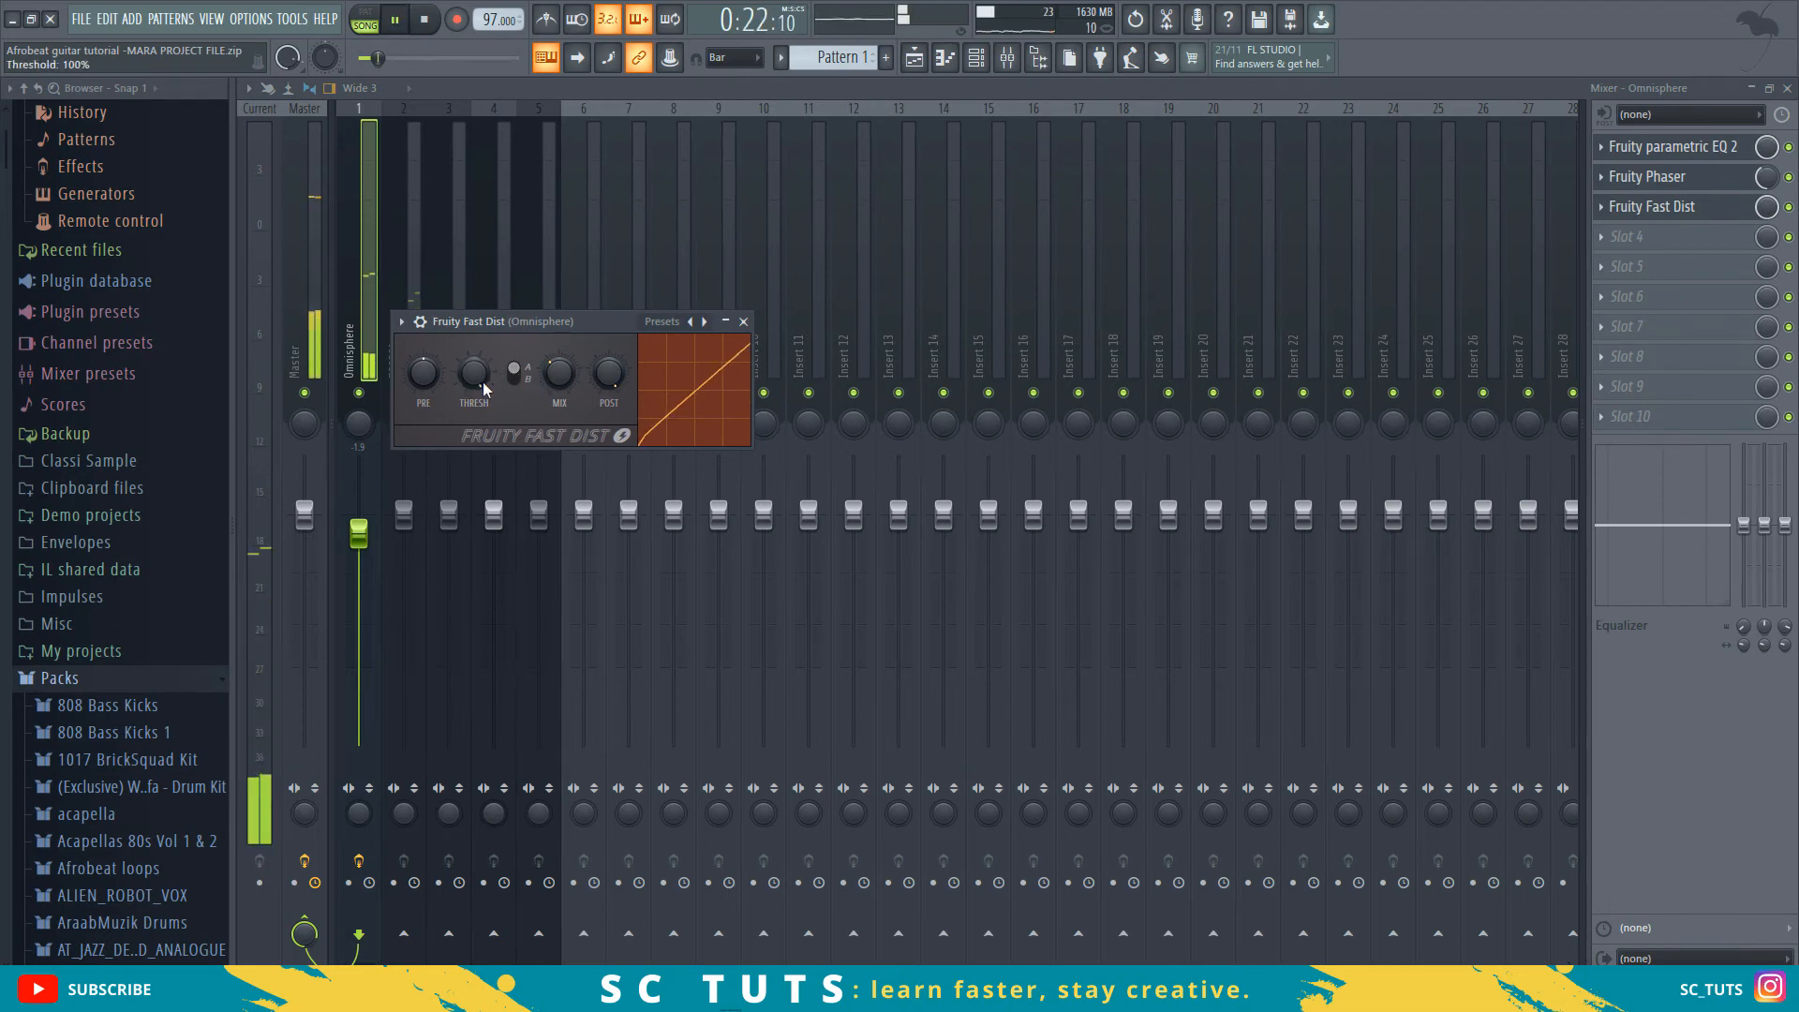
pyautogui.moveTo(382, 554); pyautogui.dragTo(381, 592)
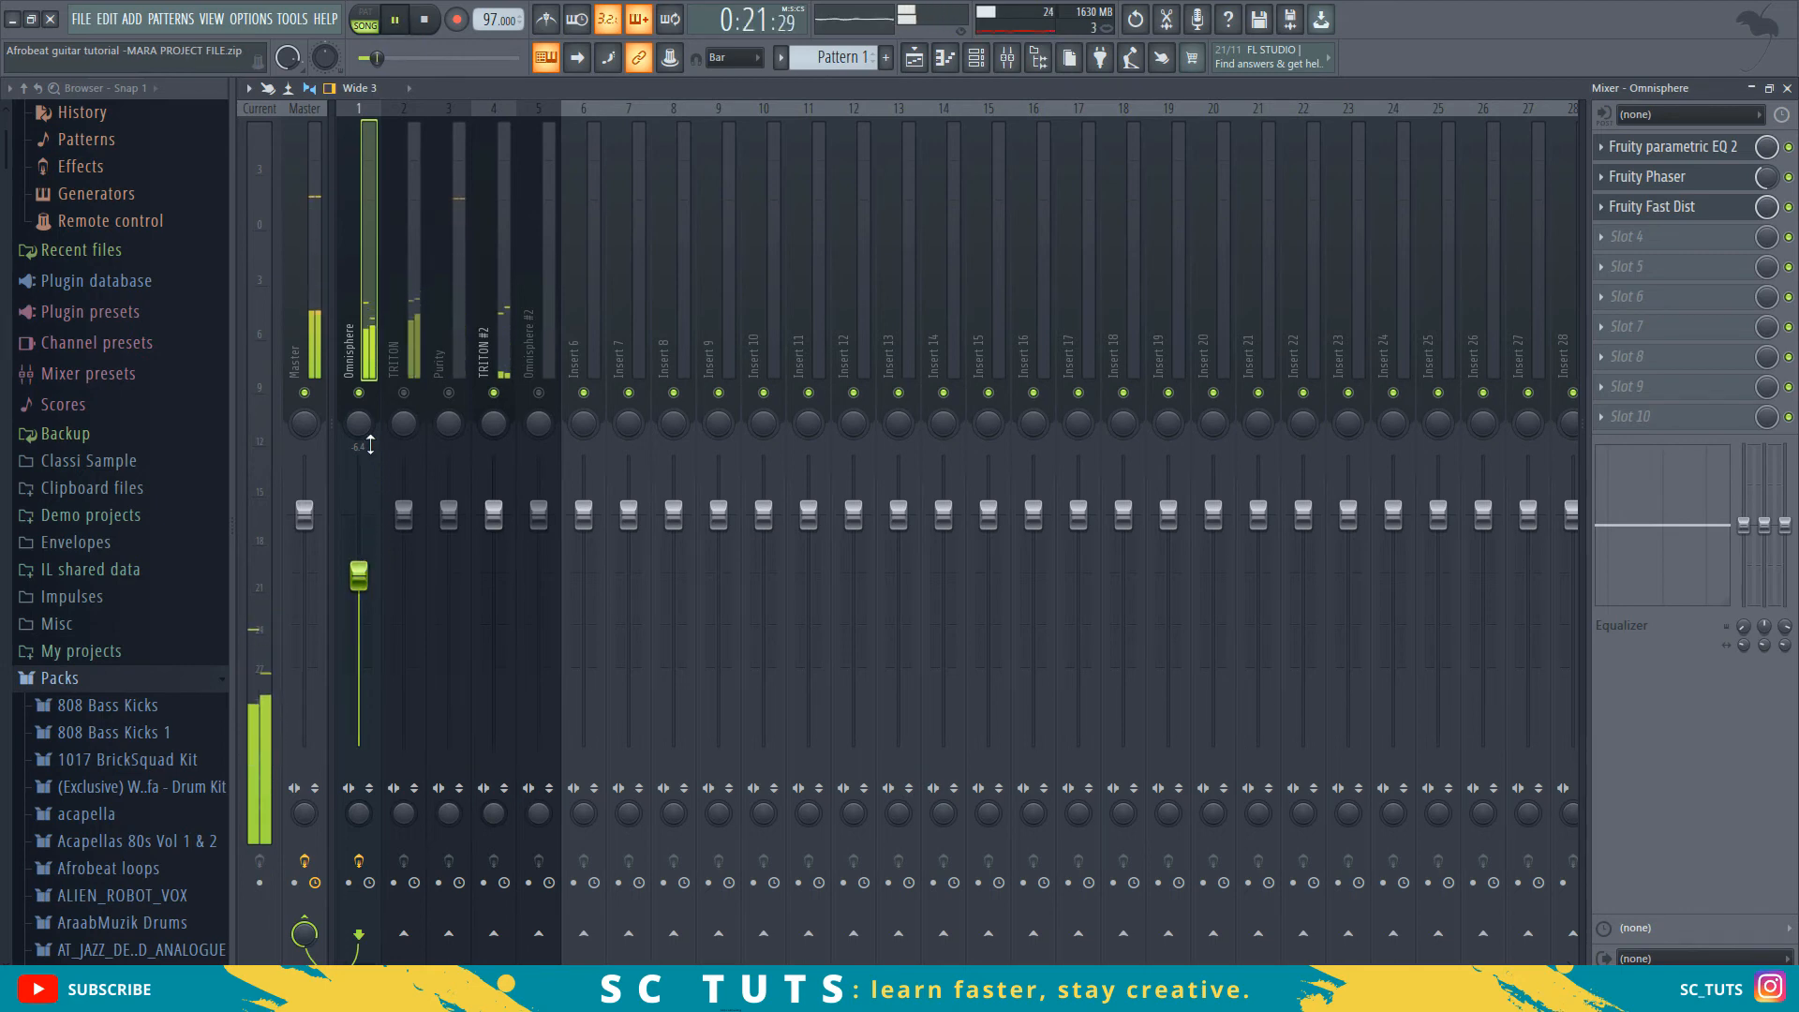
pyautogui.press('space')
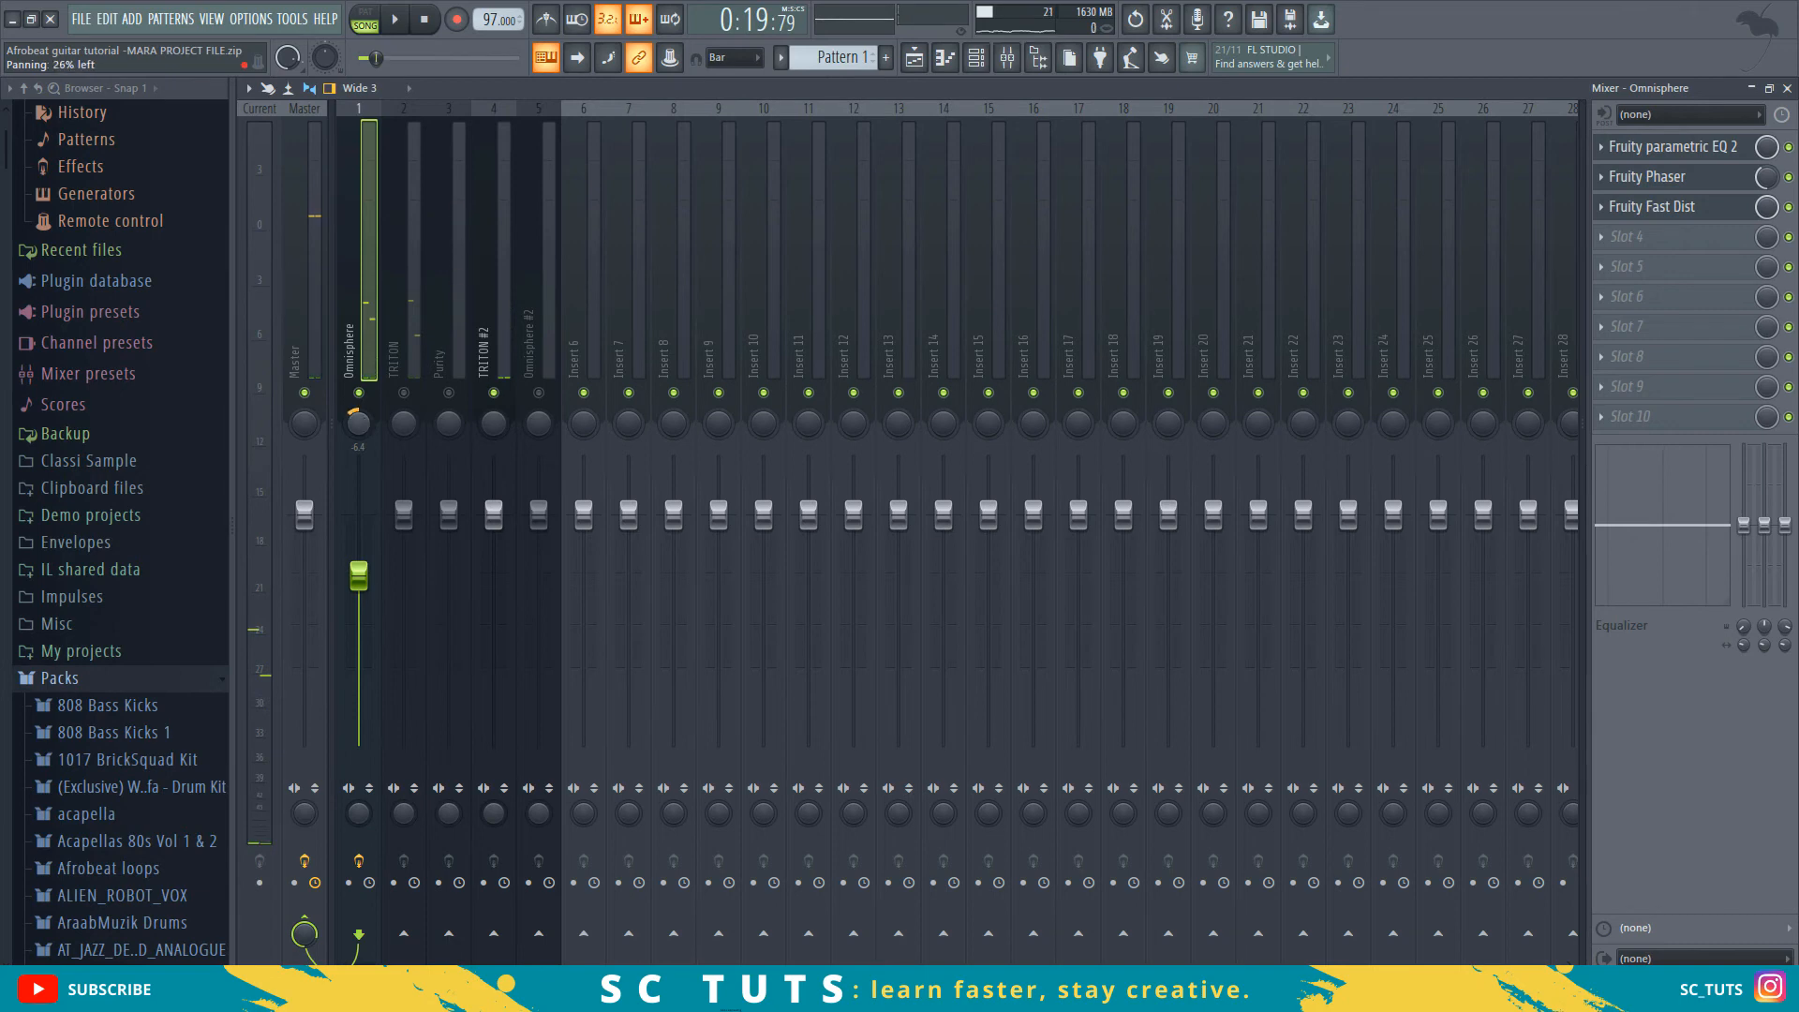
# - Unmute the TRITON mixer track, pan it right and lower it to about -7.3 dB while playing it with Omnisphere
pyautogui.click(407, 368)
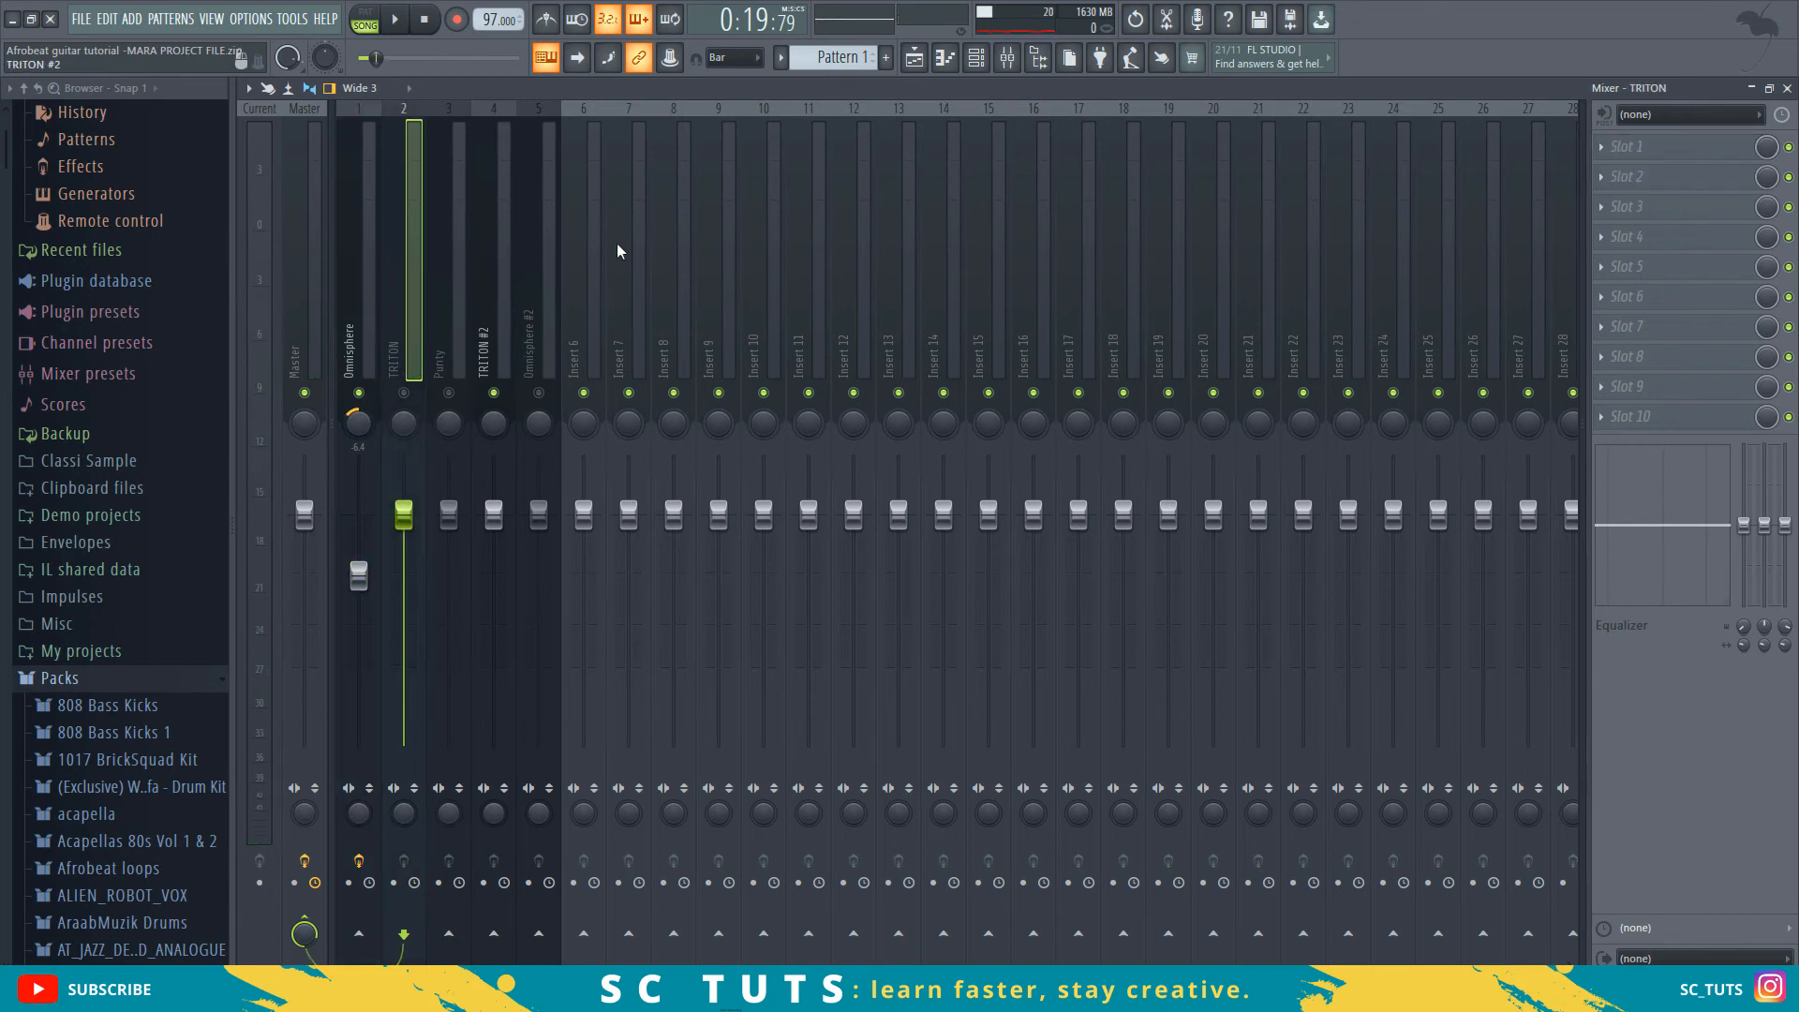
pyautogui.click(918, 64)
pyautogui.click(915, 62)
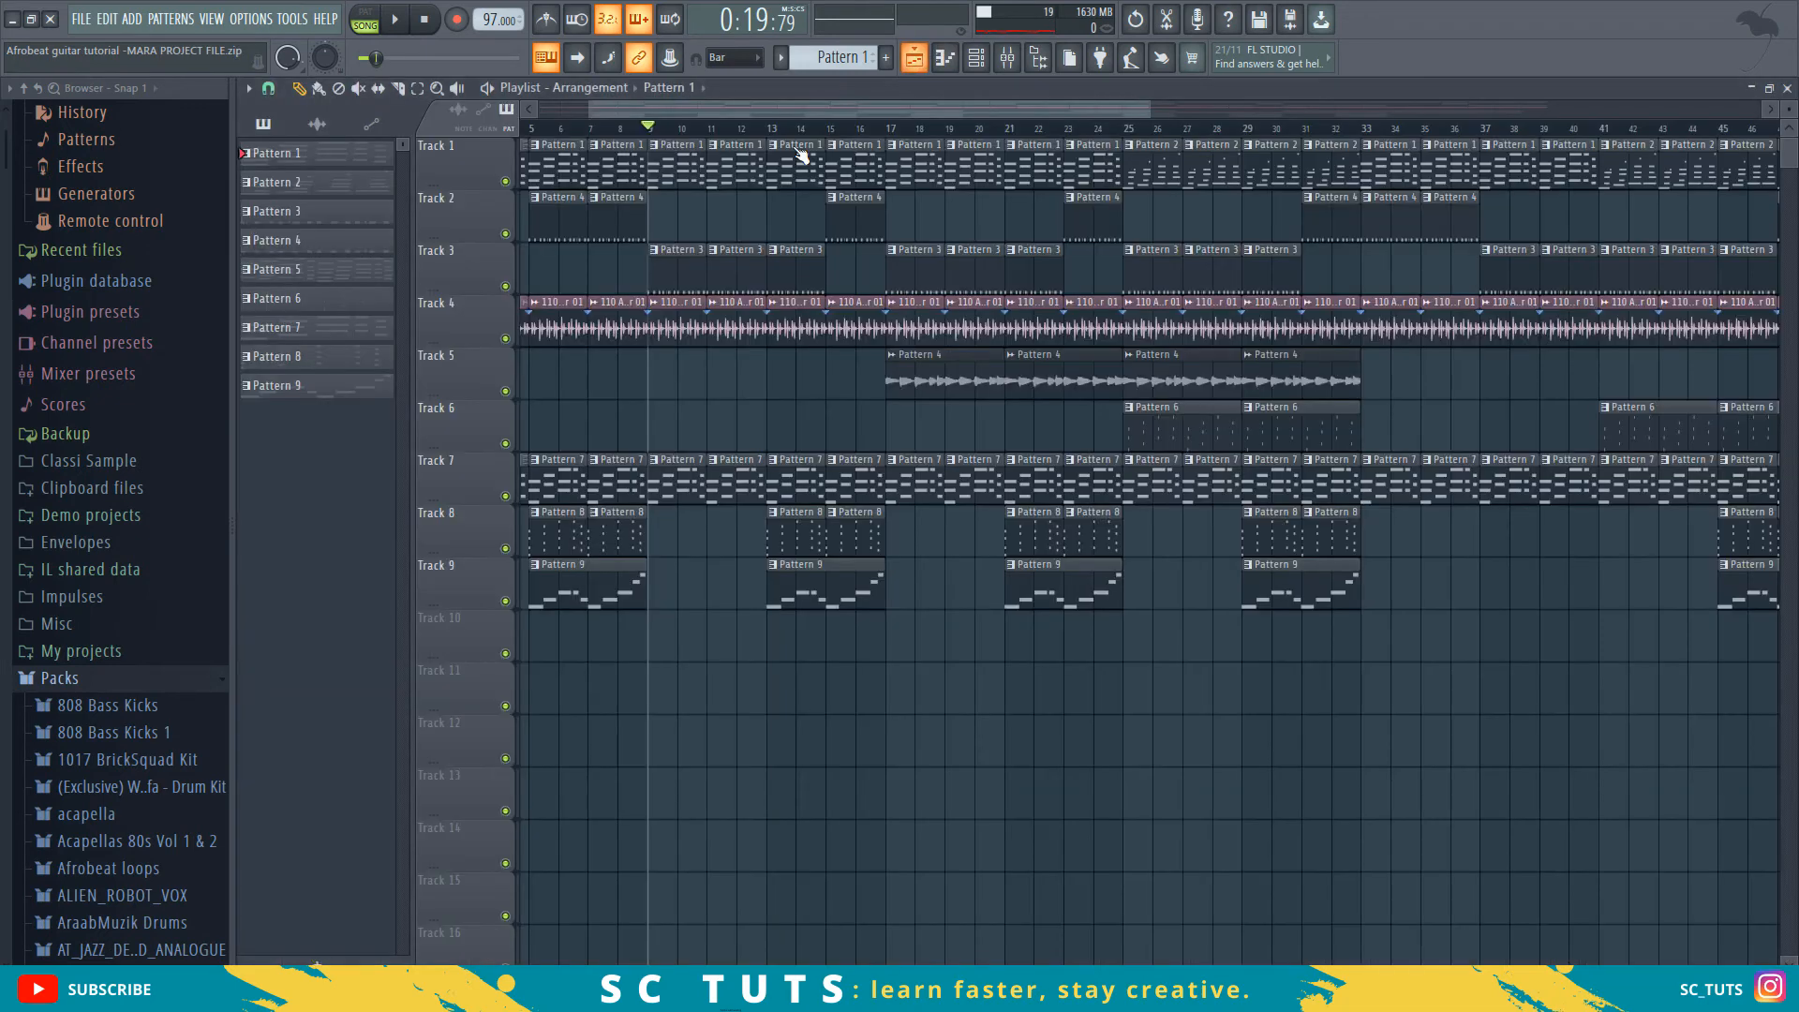
pyautogui.click(1007, 58)
pyautogui.press('space')
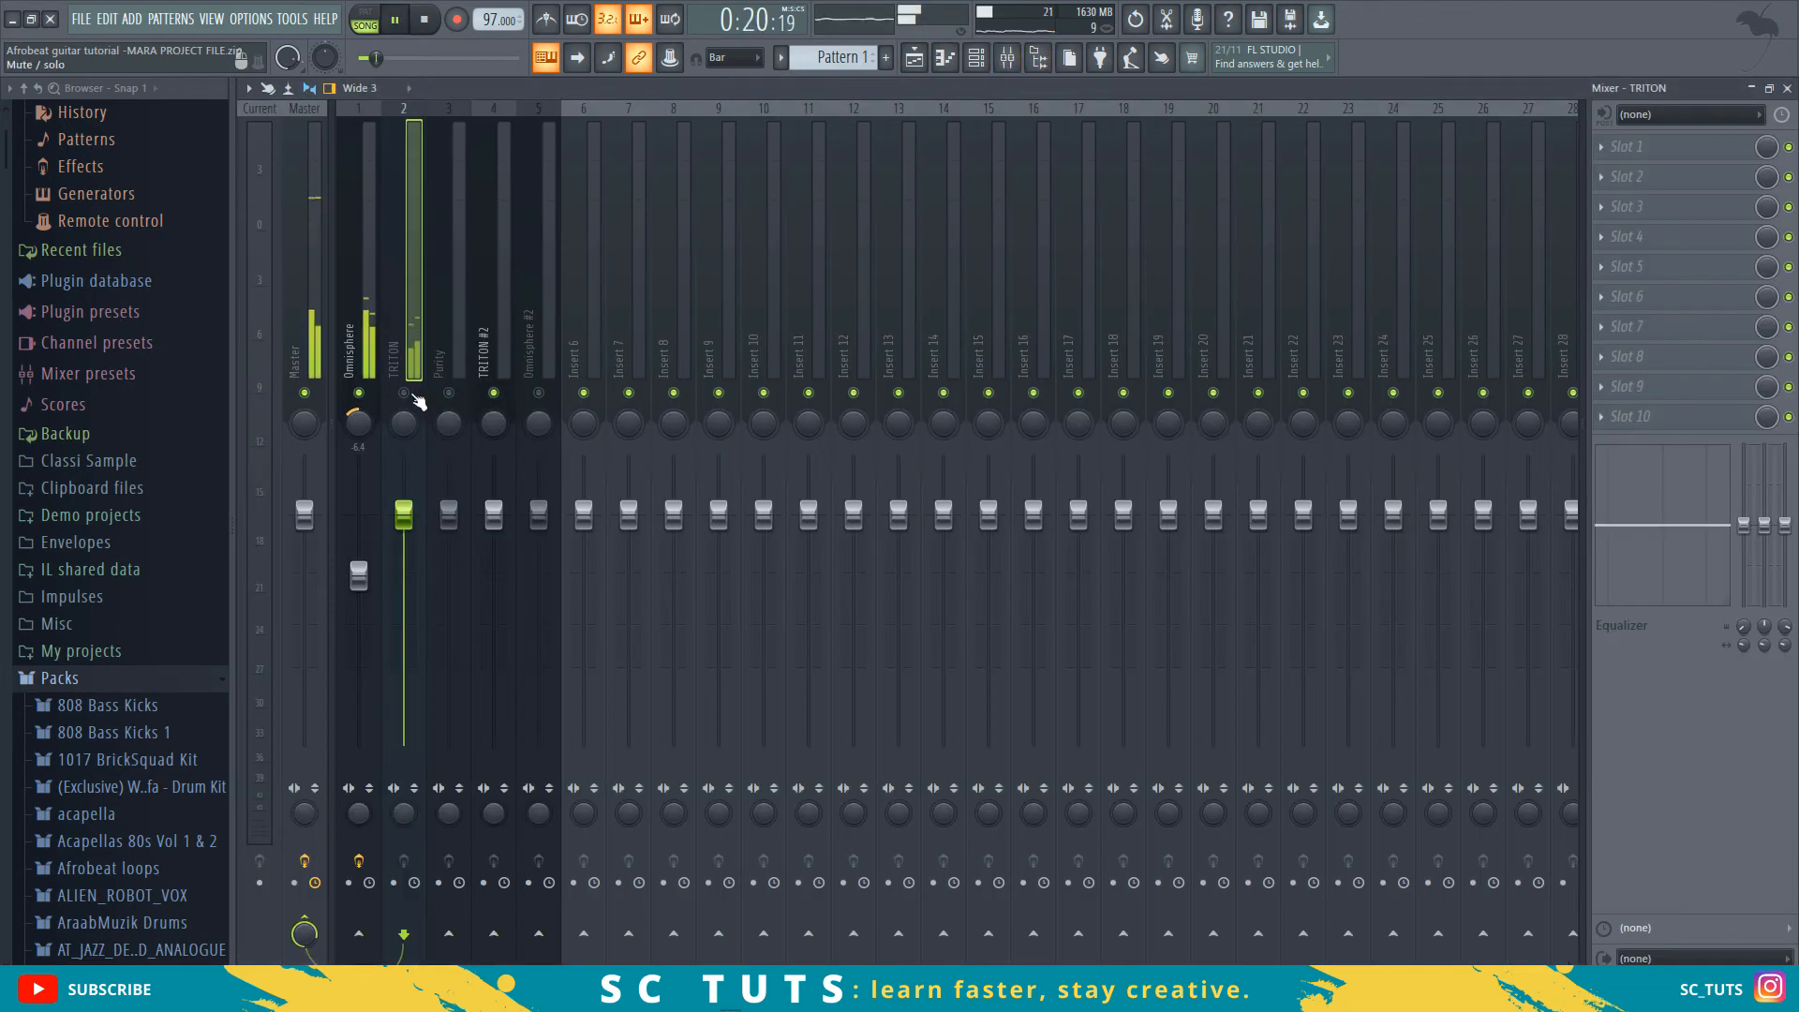
pyautogui.press('space')
pyautogui.moveTo(404, 514); pyautogui.dragTo(404, 536)
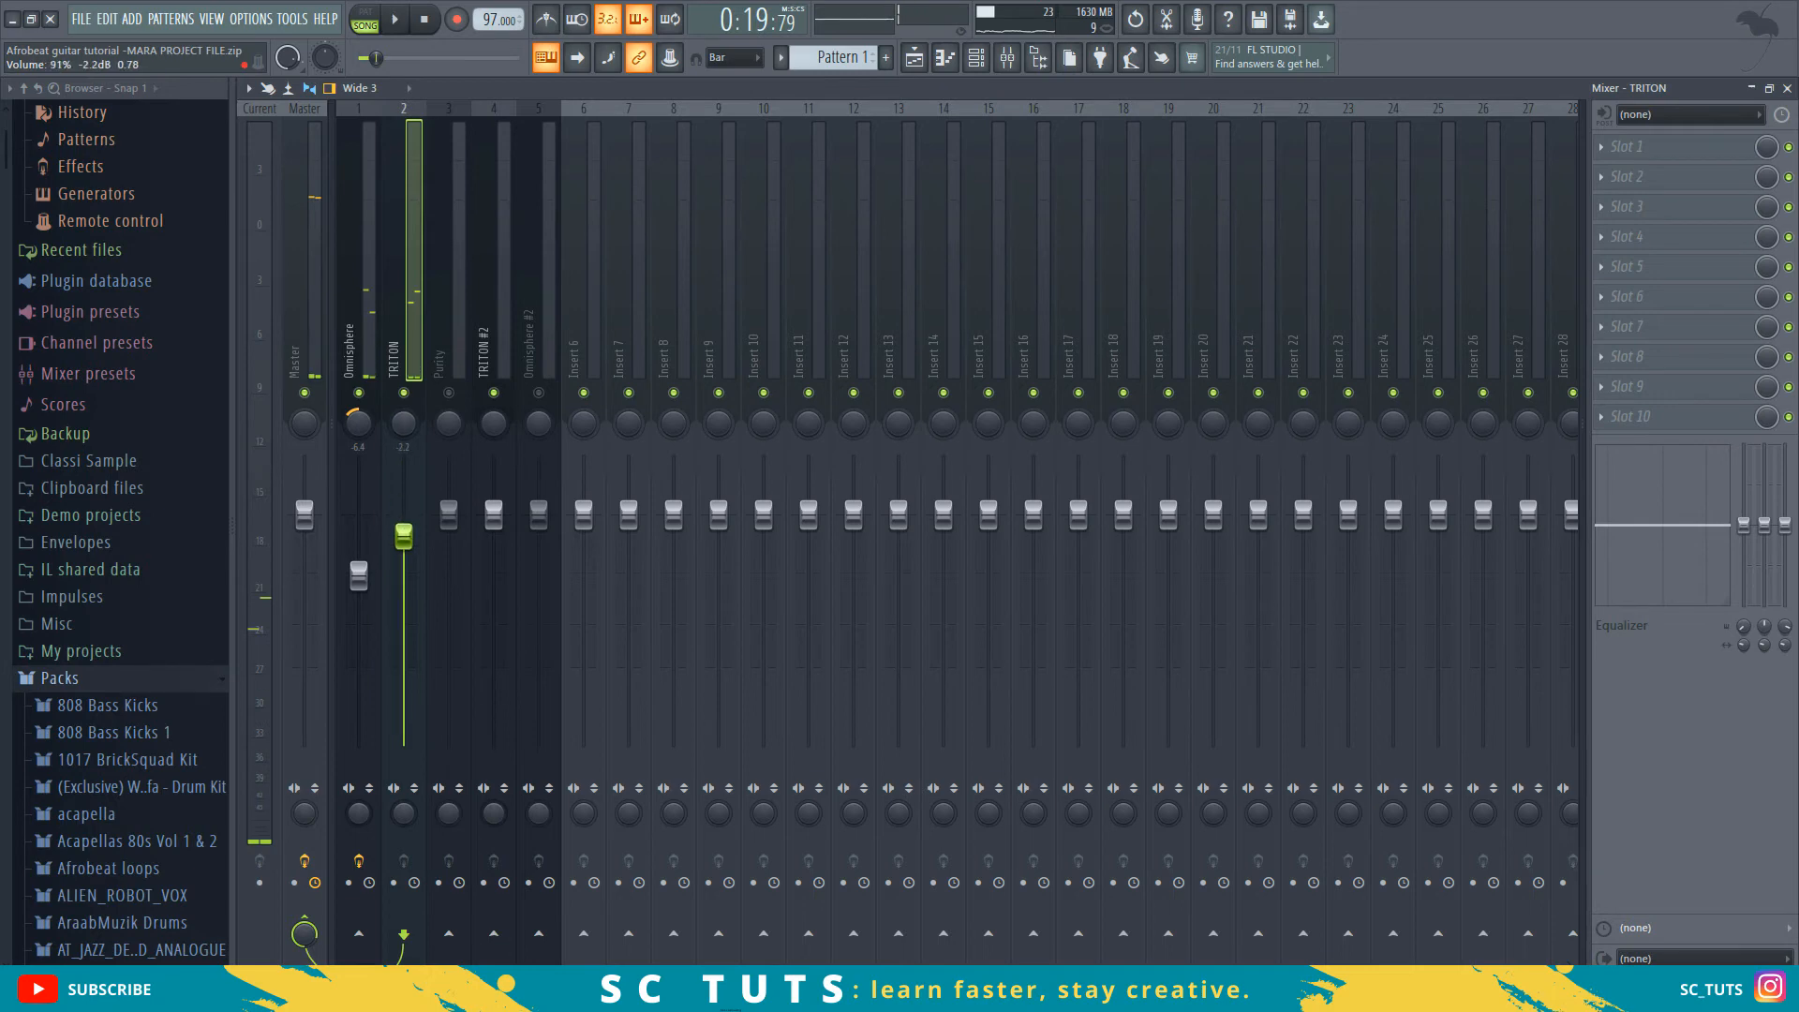
pyautogui.press('space')
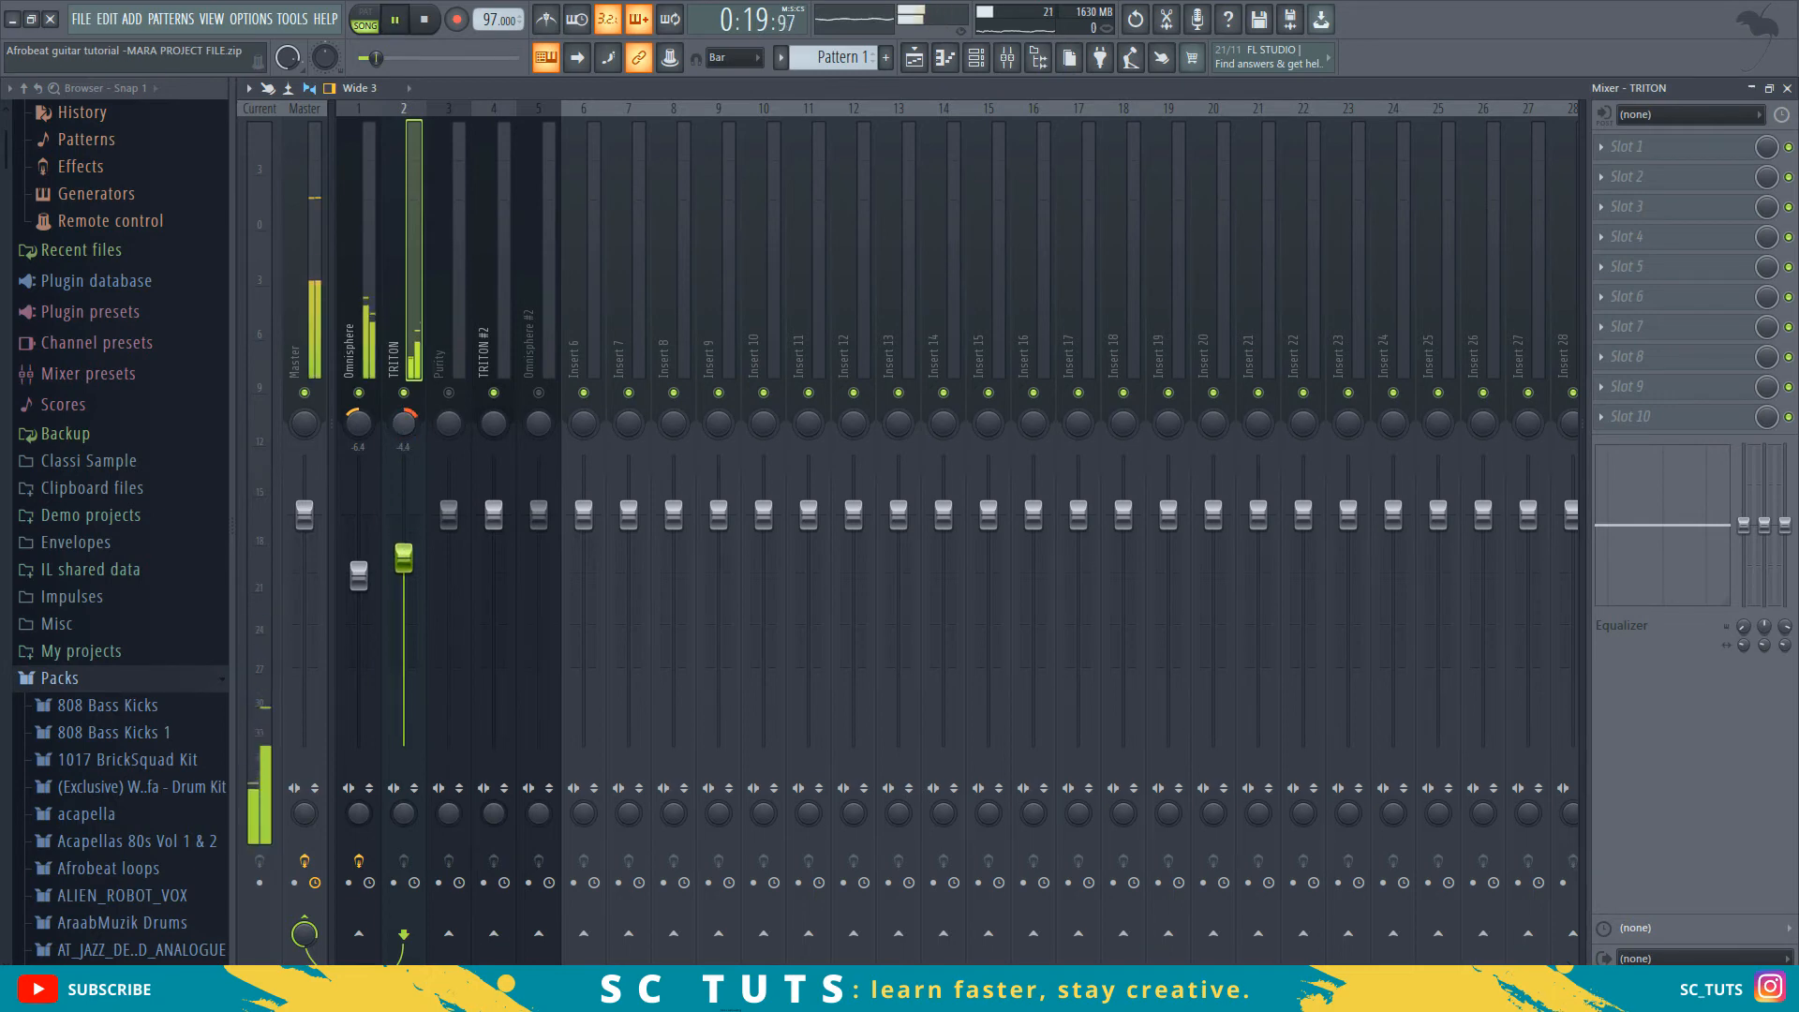
pyautogui.moveTo(404, 558)
pyautogui.mouseDown()
pyautogui.moveTo(404, 544)
pyautogui.moveTo(403, 563)
pyautogui.mouseUp()
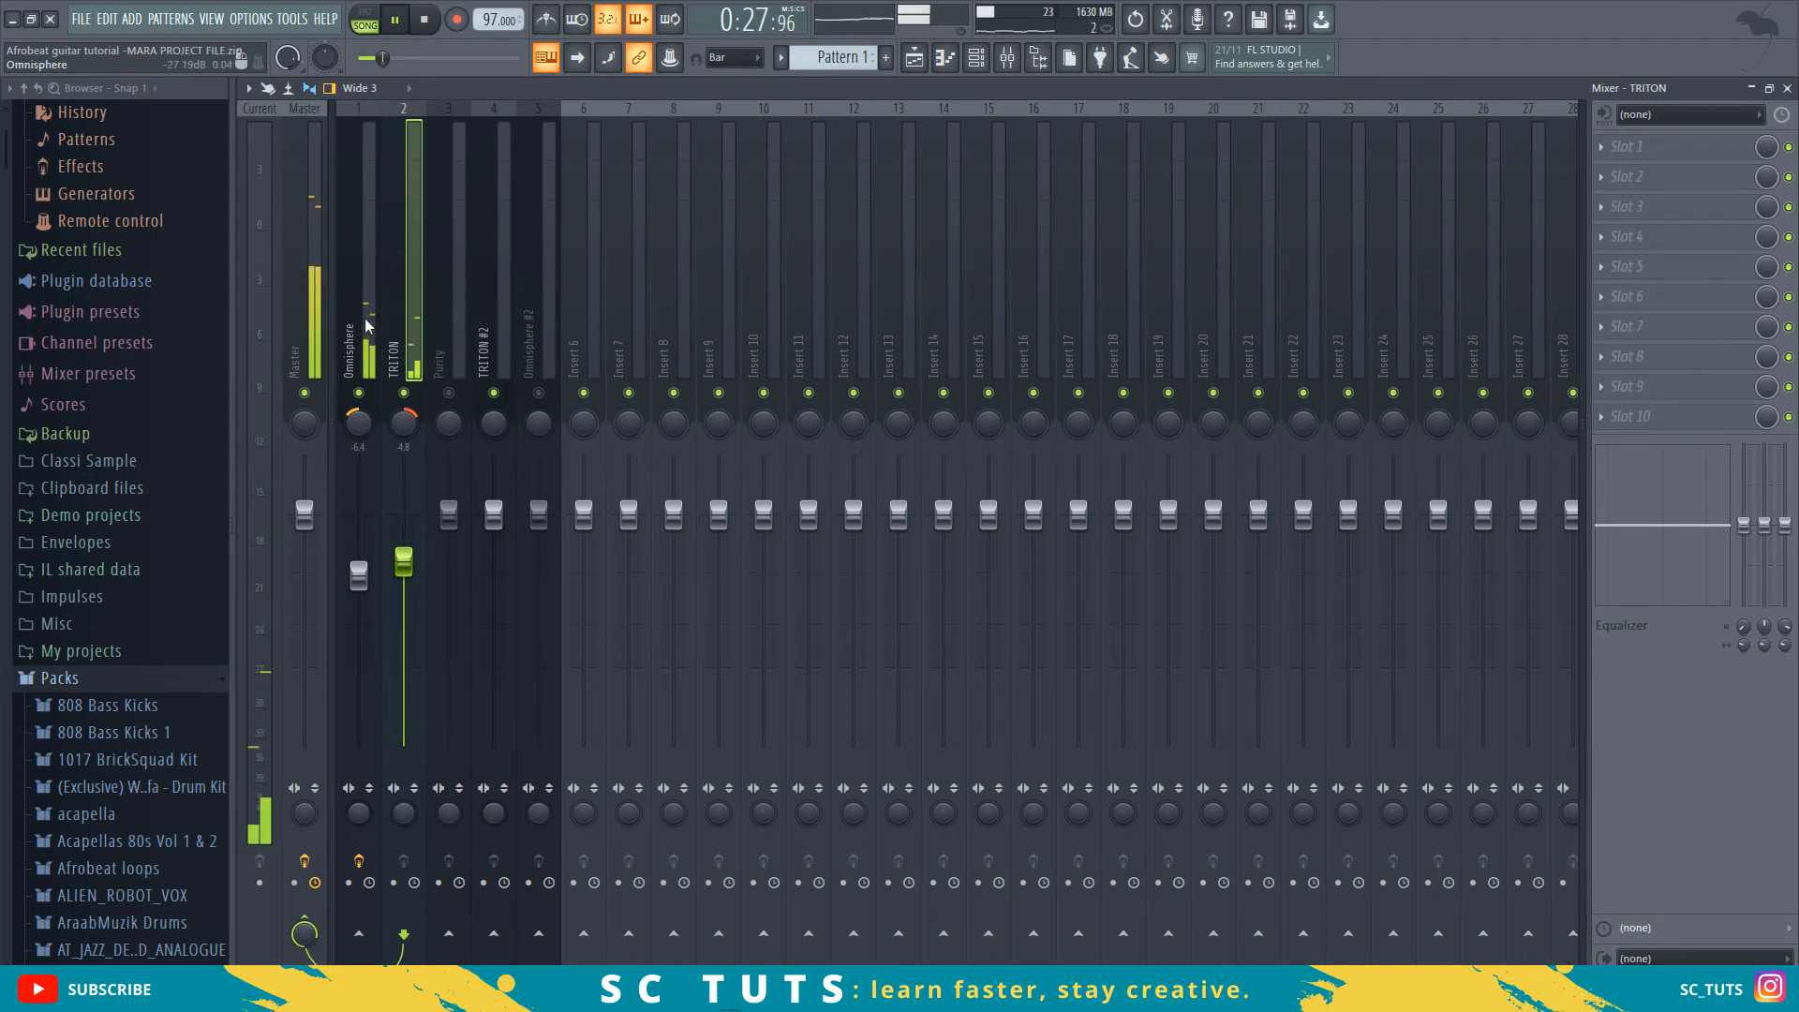
pyautogui.moveTo(404, 563); pyautogui.dragTo(404, 588)
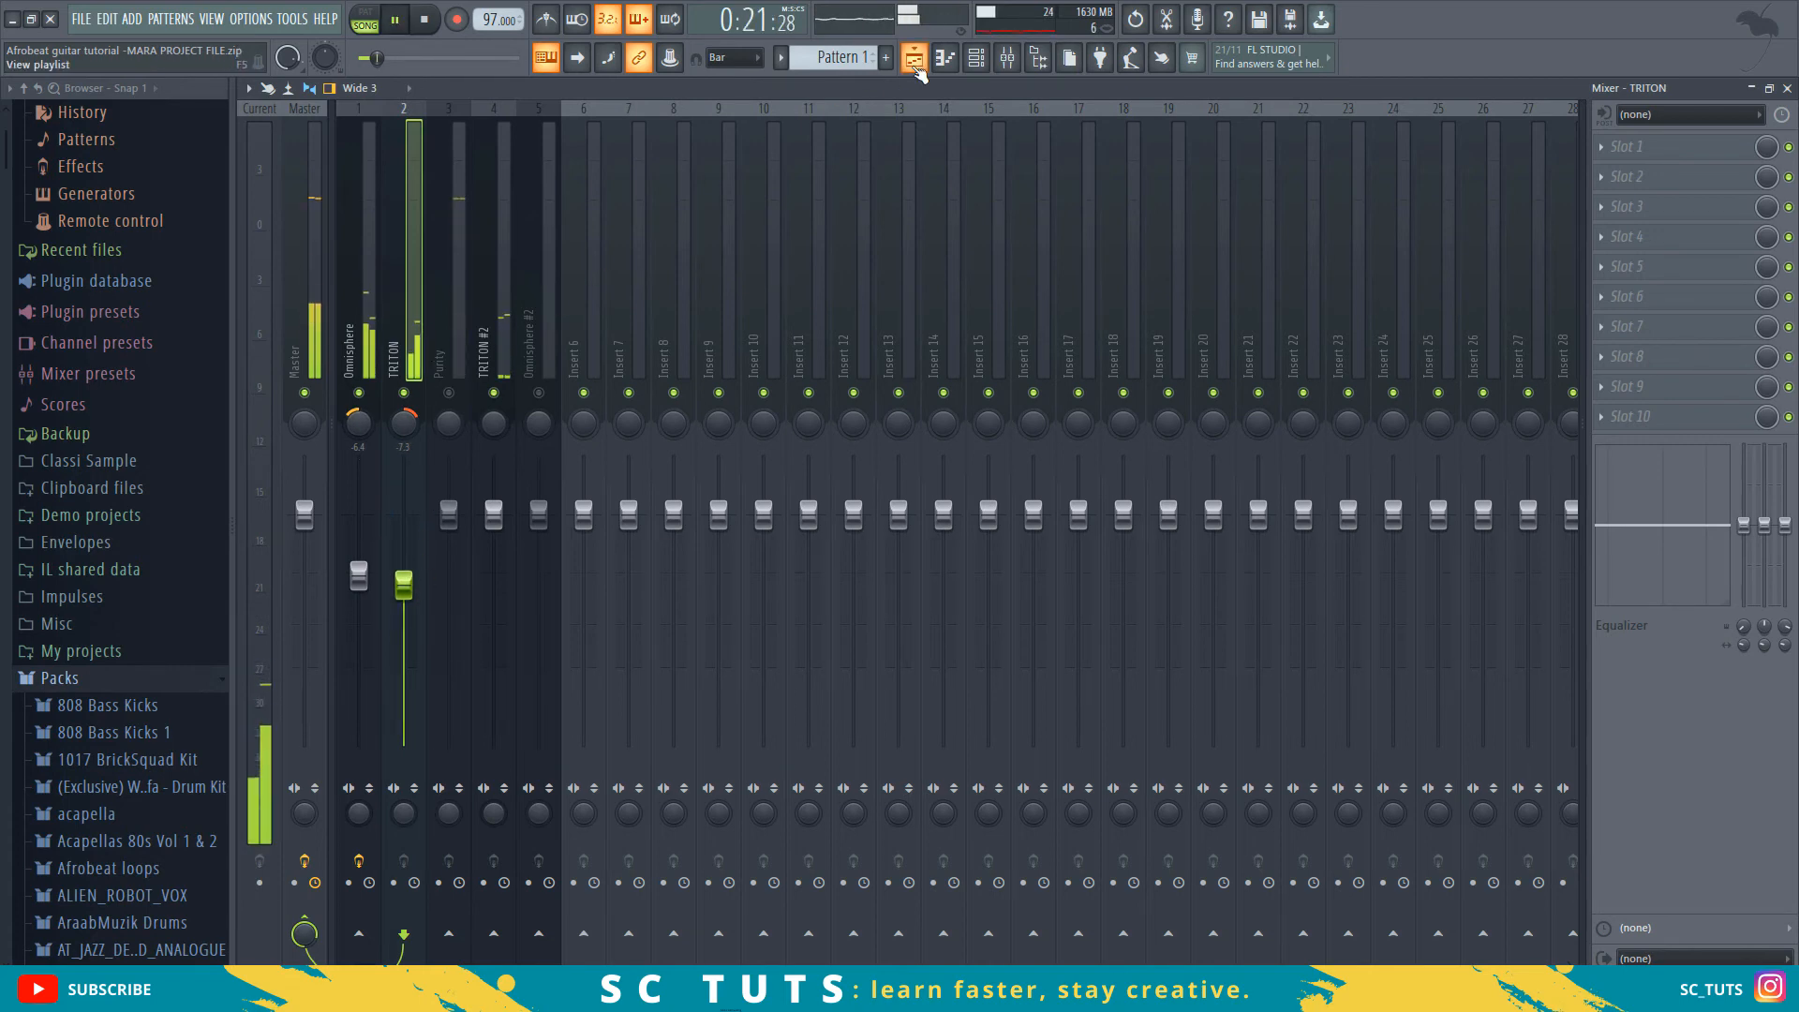
# - Examine which channel plays Pattern 8 and view its TRITON #2 instrument before returning to the mixer
pyautogui.click(914, 57)
pyautogui.press('space')
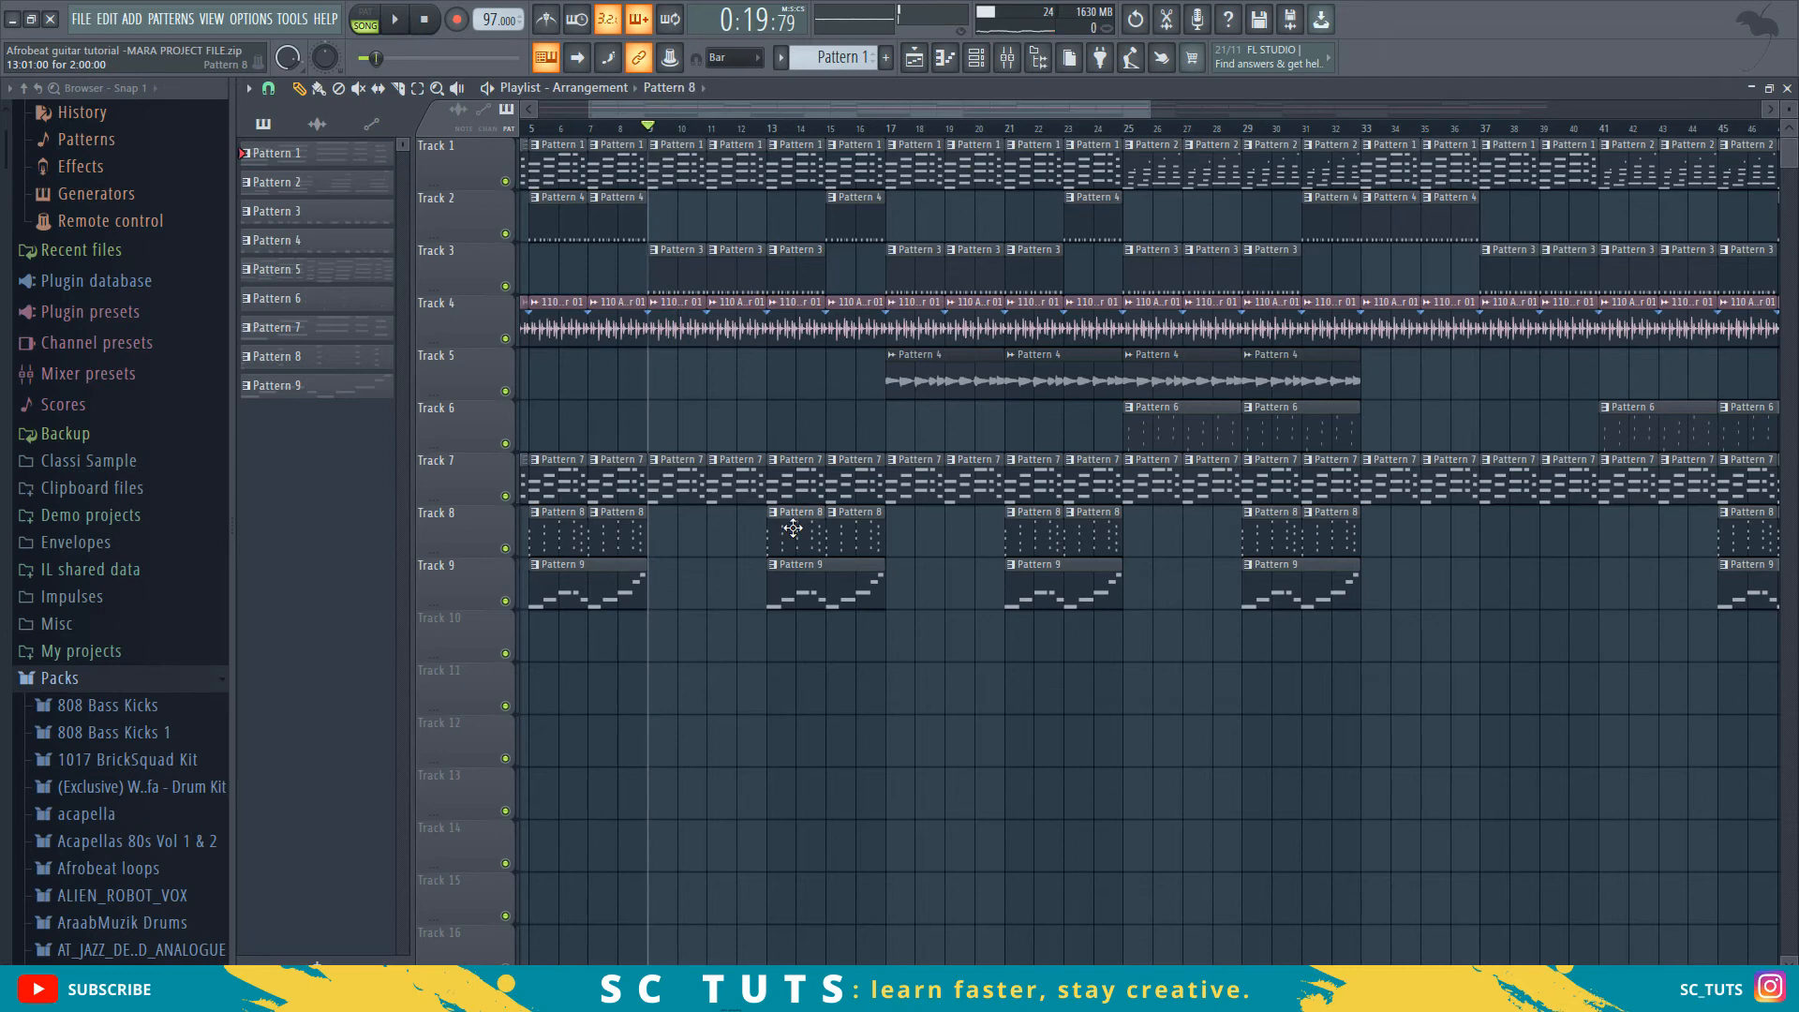
pyautogui.click(980, 57)
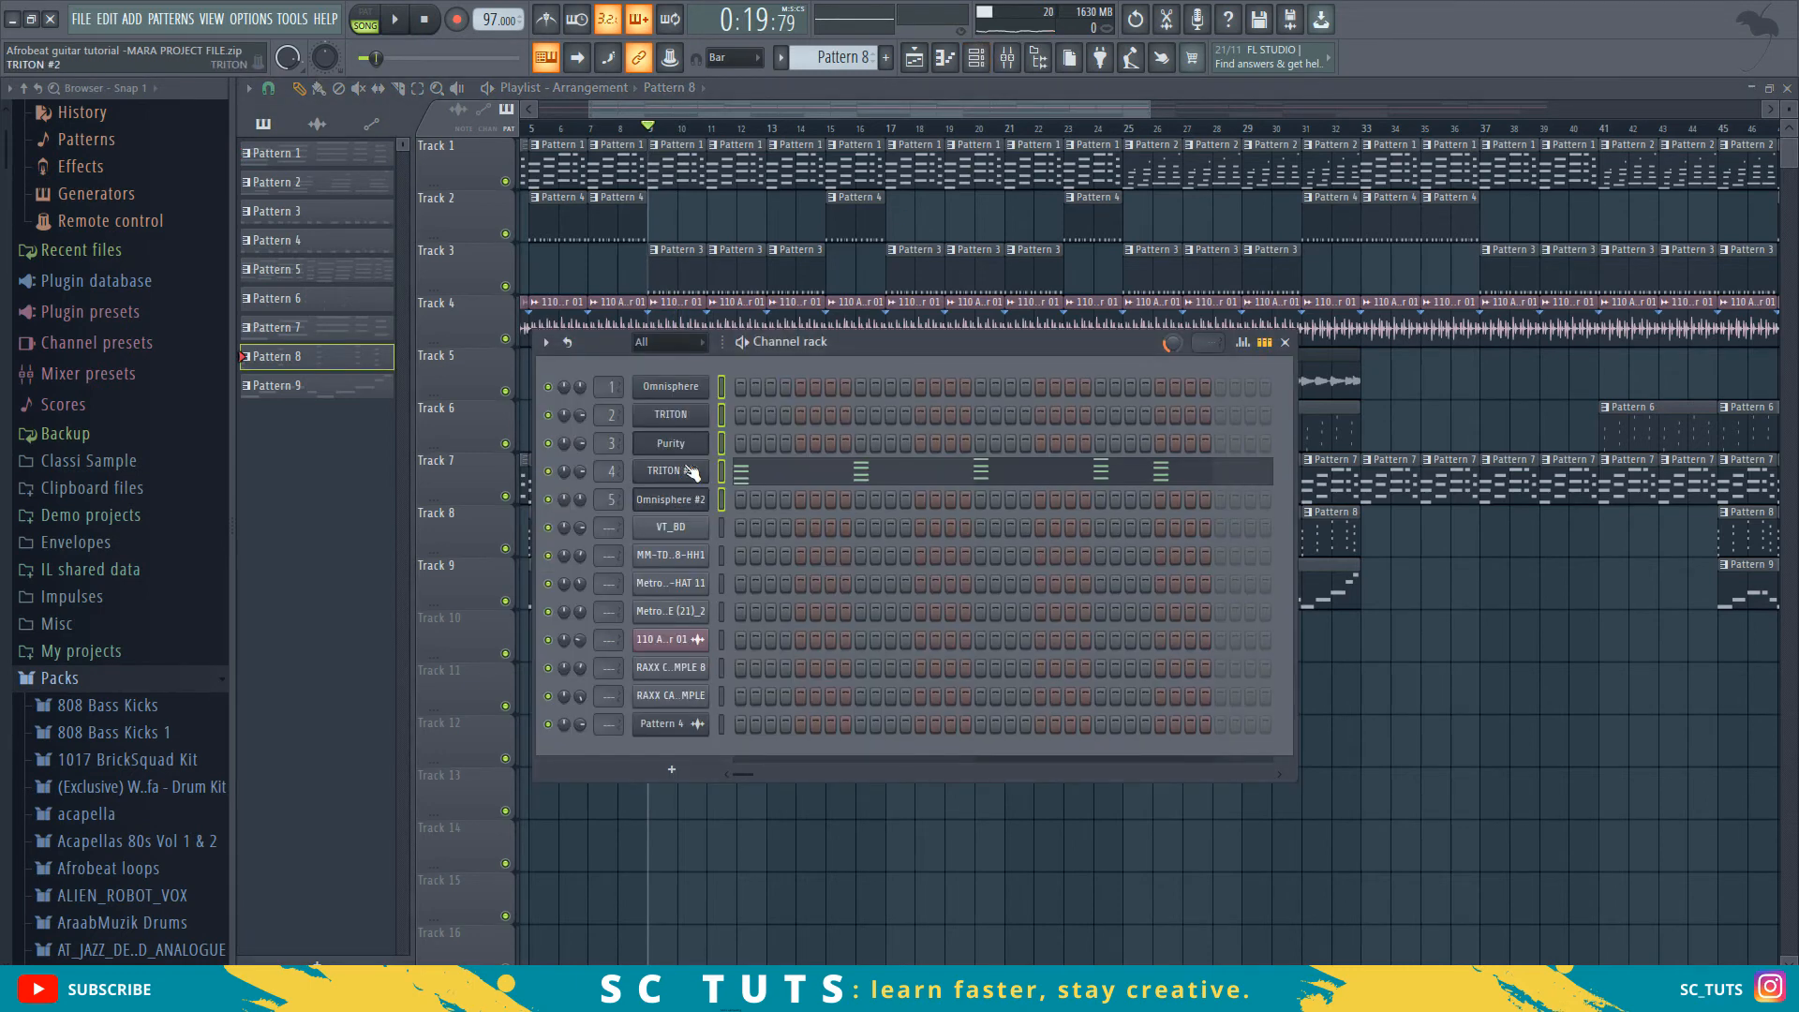
pyautogui.click(1037, 58)
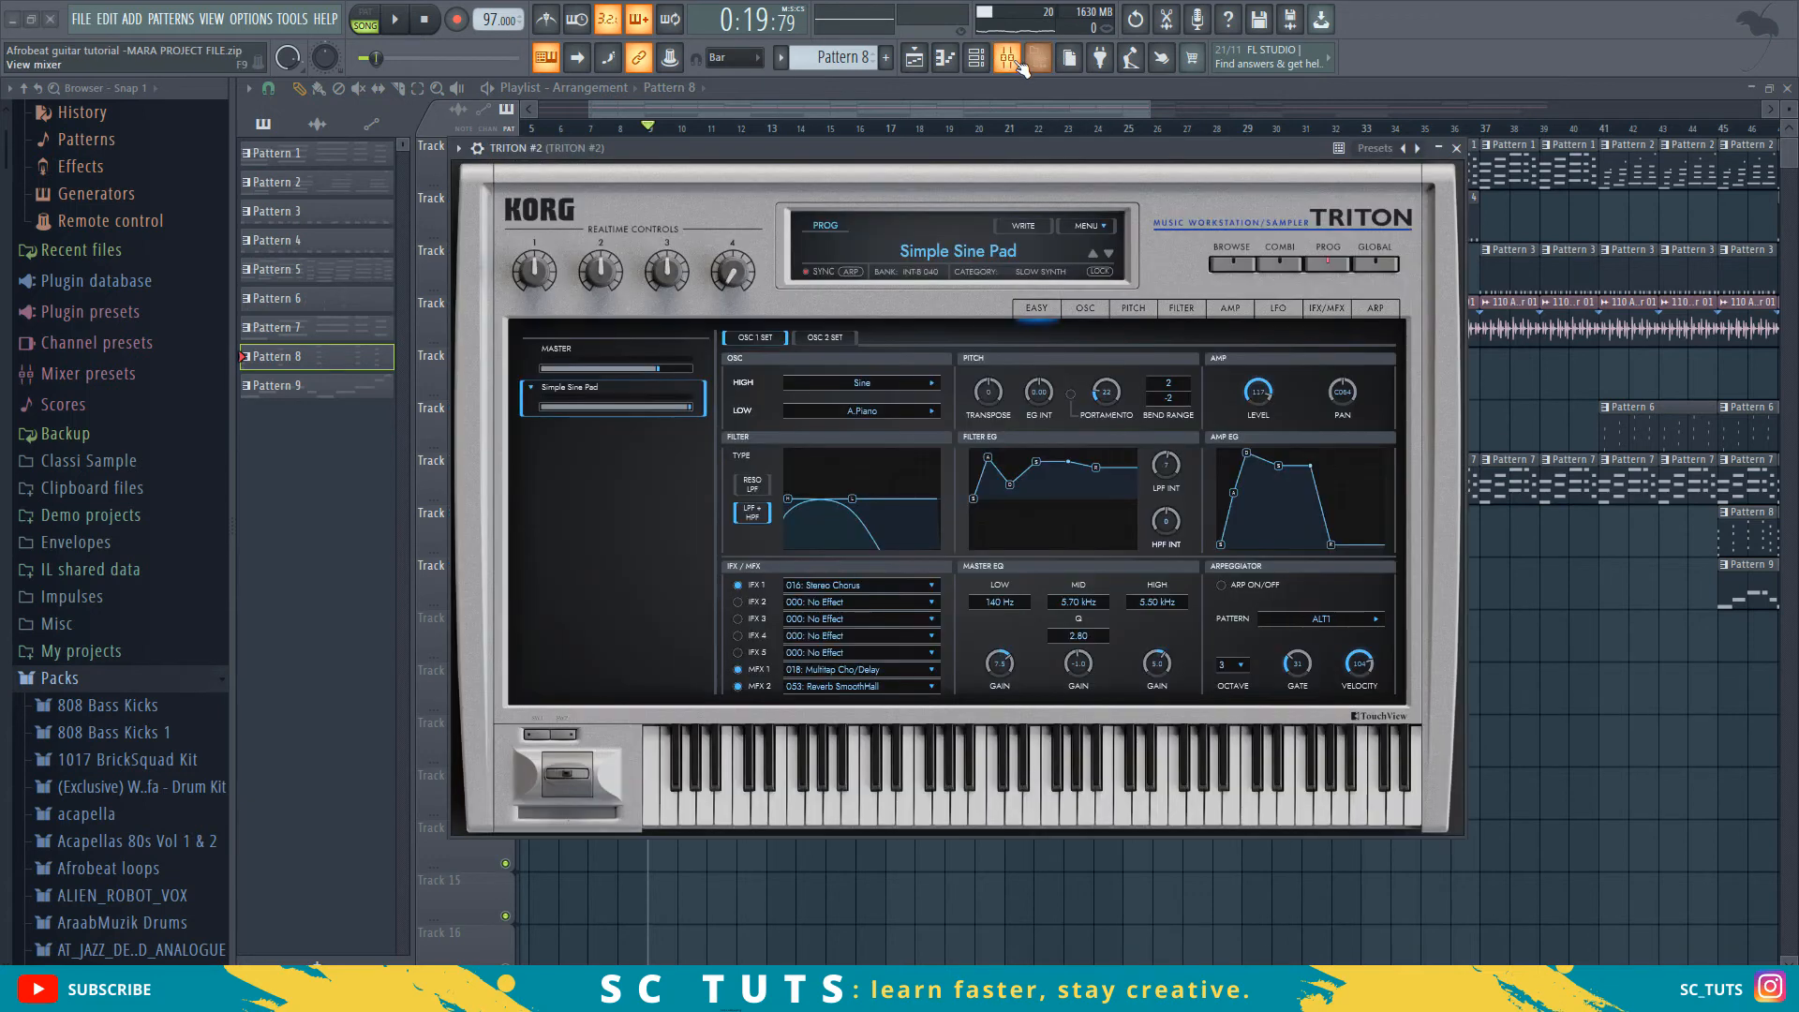
pyautogui.click(1006, 57)
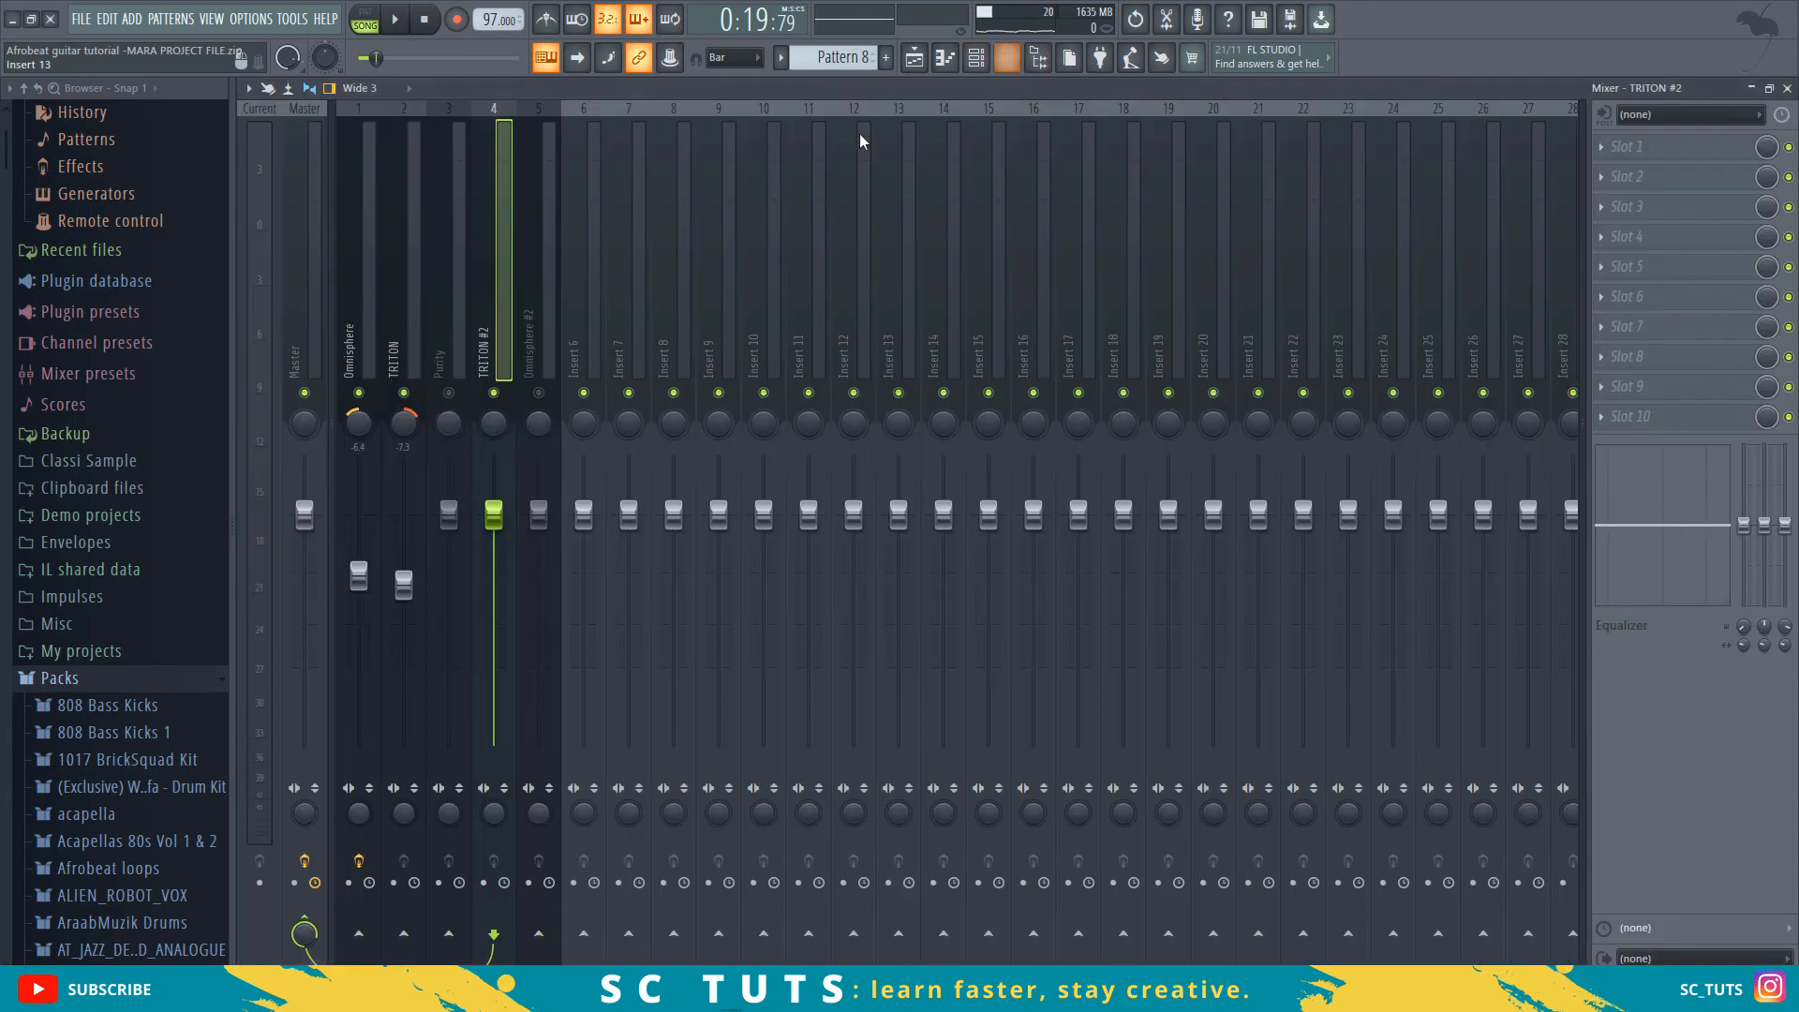
# - Mute the TRITON #2 mixer track and play Omnisphere together with TRITON
pyautogui.click(392, 355)
pyautogui.press('space')
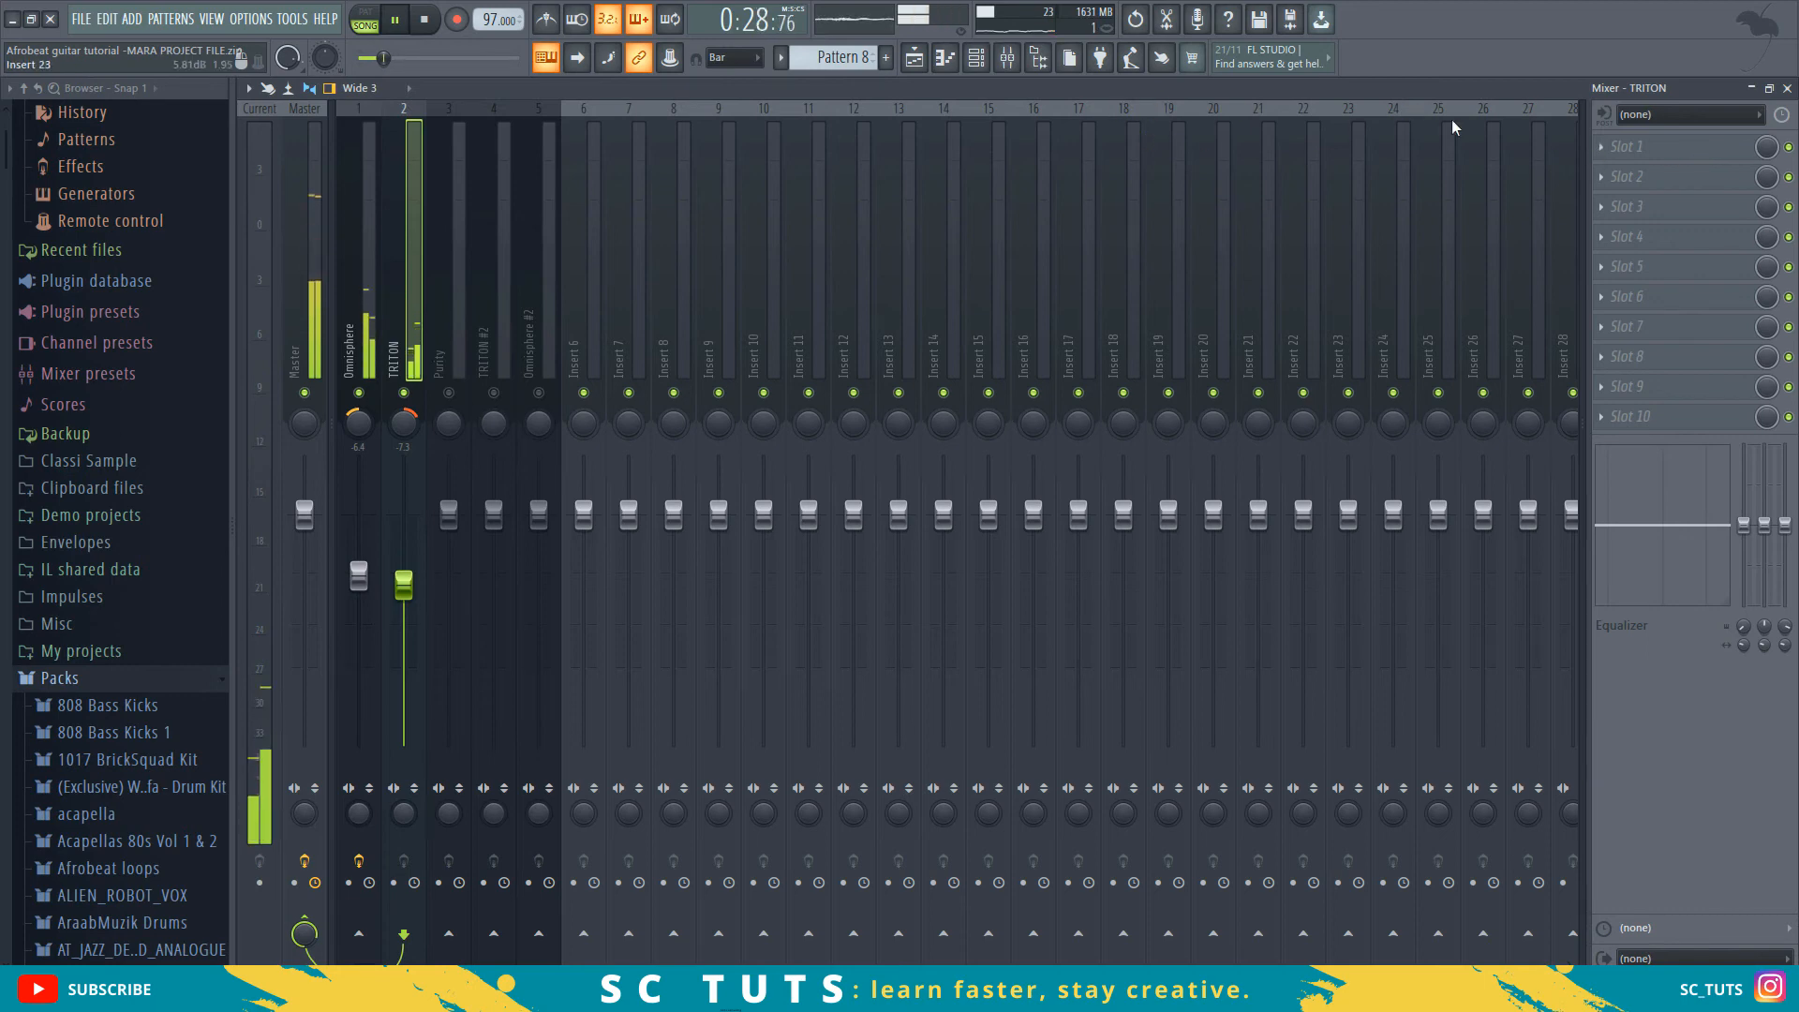
pyautogui.press('space')
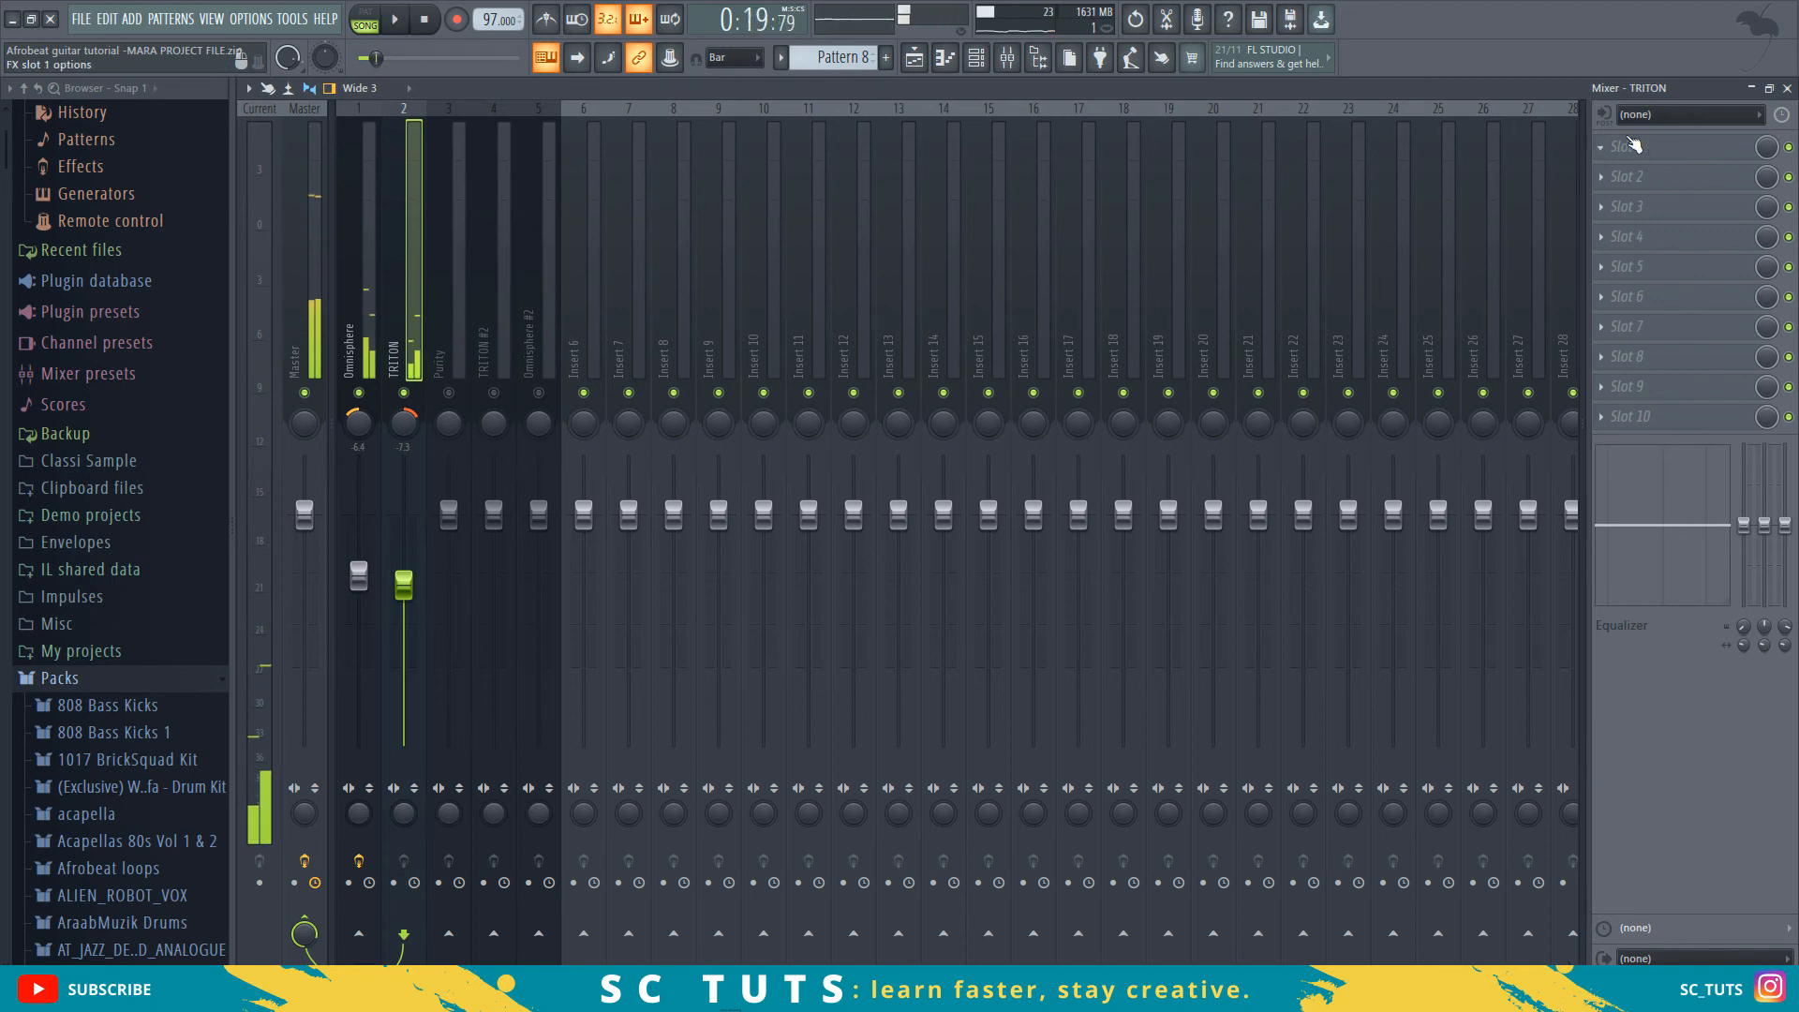
# - Add Fruity Parametric EQ 2 to the TRITON mixer track, cutting the lows with band 1 and gently boosting the highs with band 6
pyautogui.click(1631, 172)
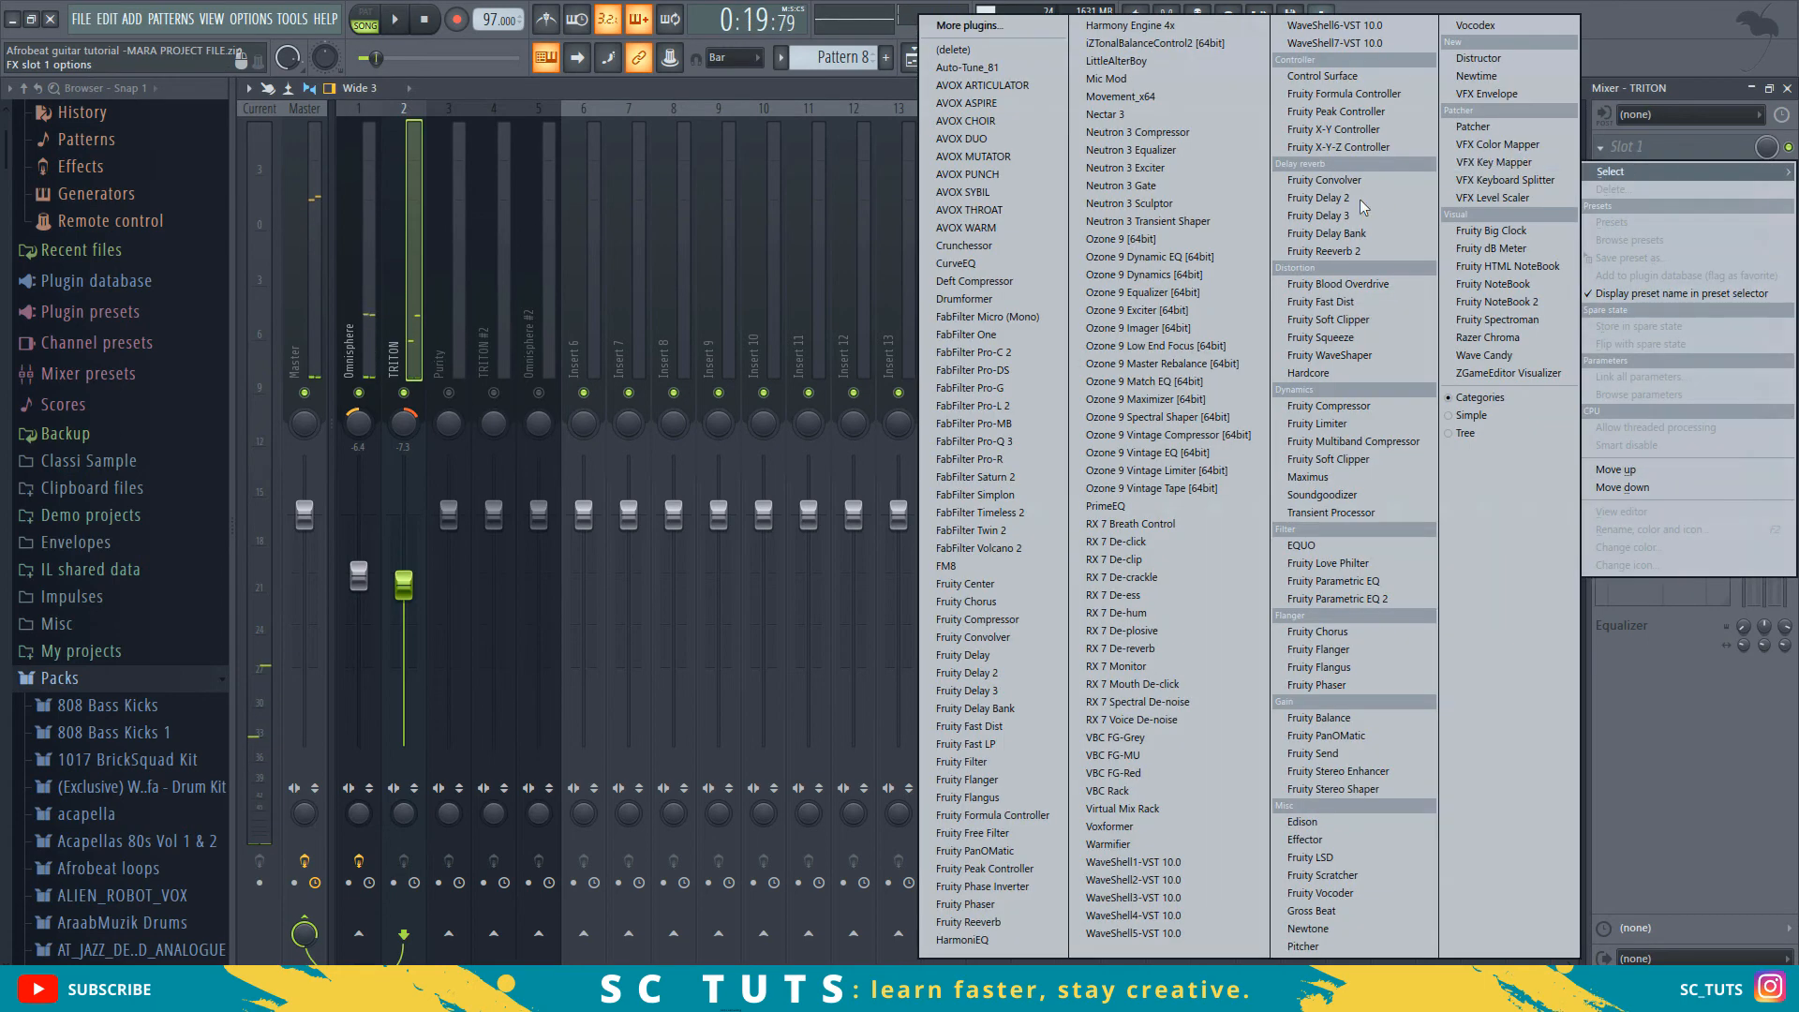
pyautogui.click(1351, 596)
pyautogui.press('space')
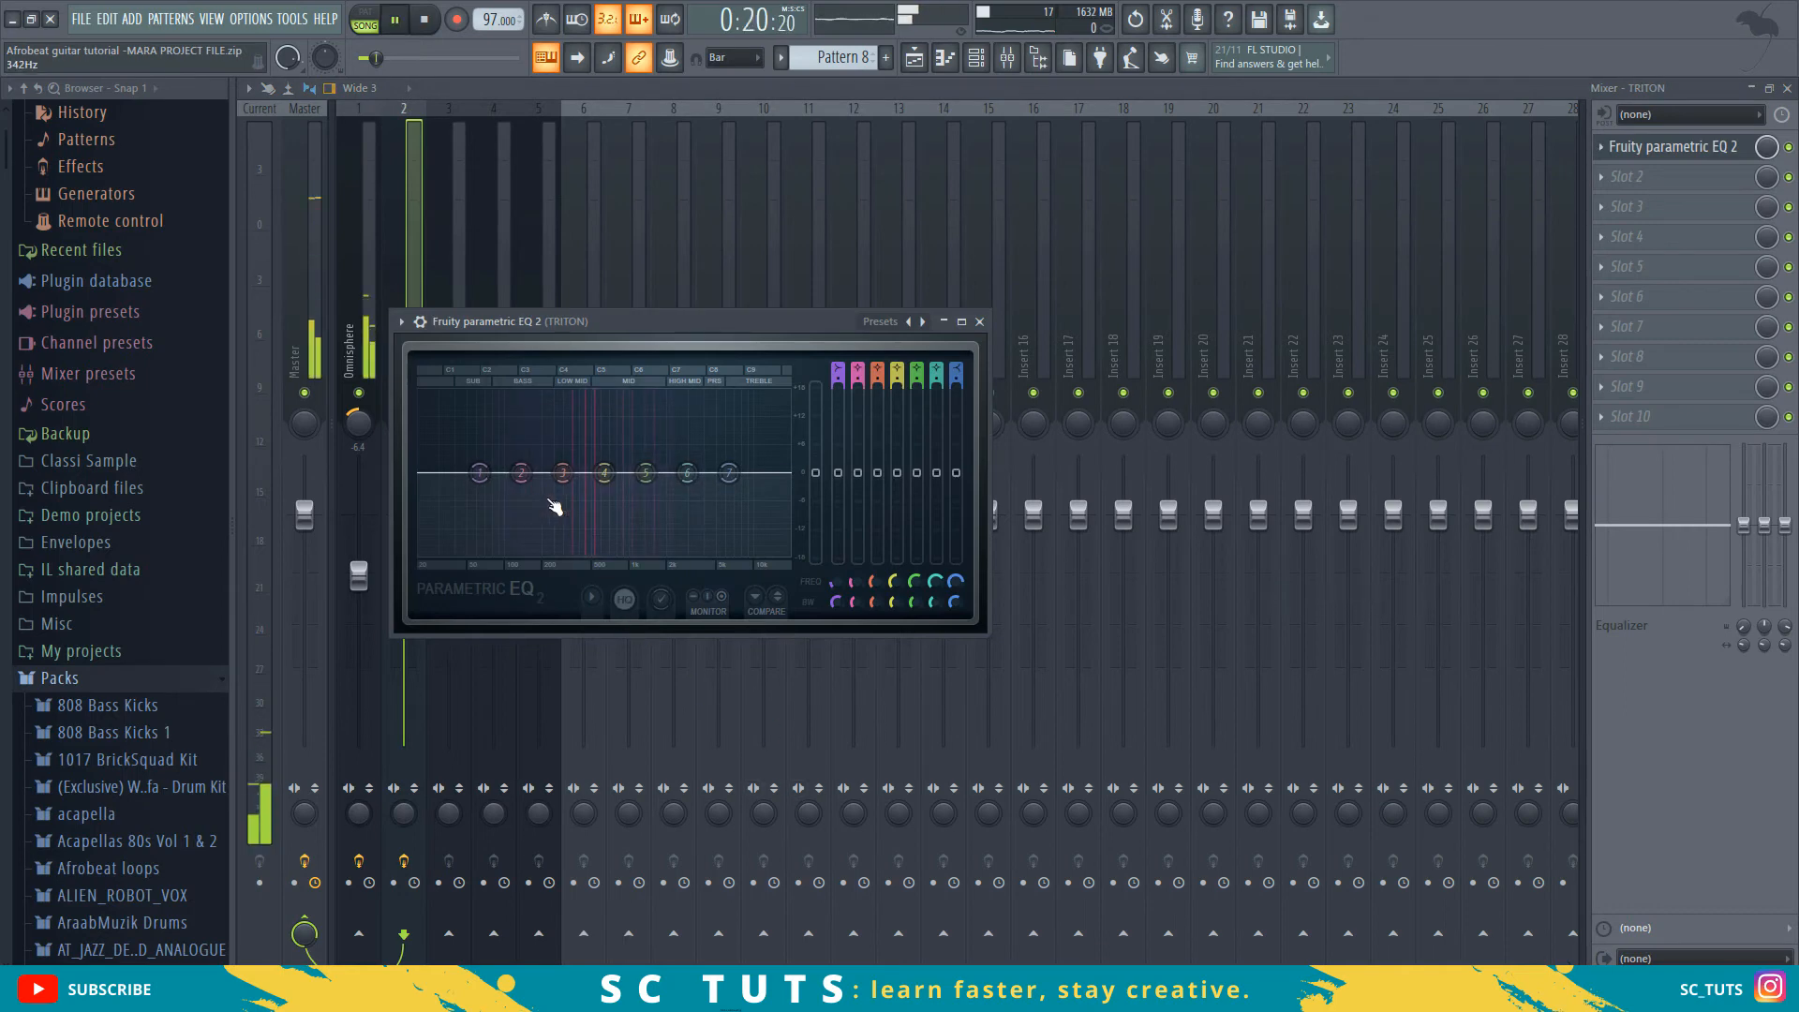
pyautogui.moveTo(479, 472); pyautogui.dragTo(541, 553)
pyautogui.scroll(3, 516, 553)
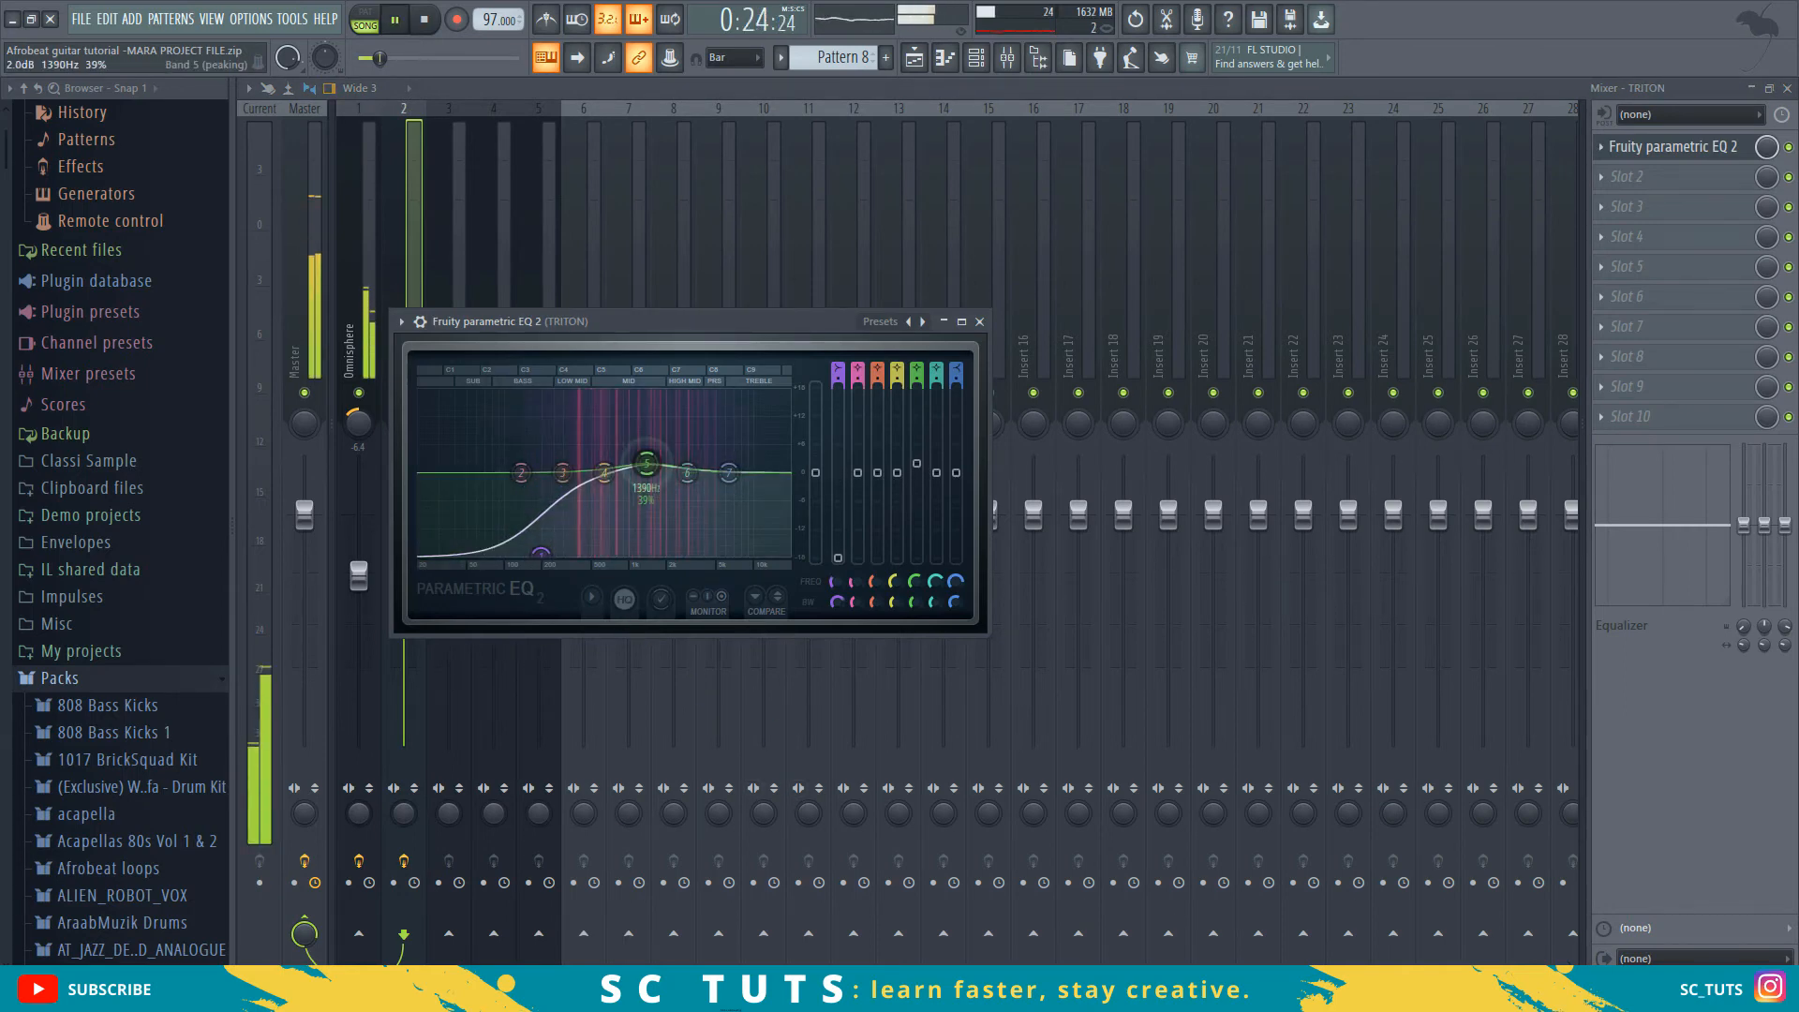
pyautogui.moveTo(646, 472); pyautogui.dragTo(708, 462)
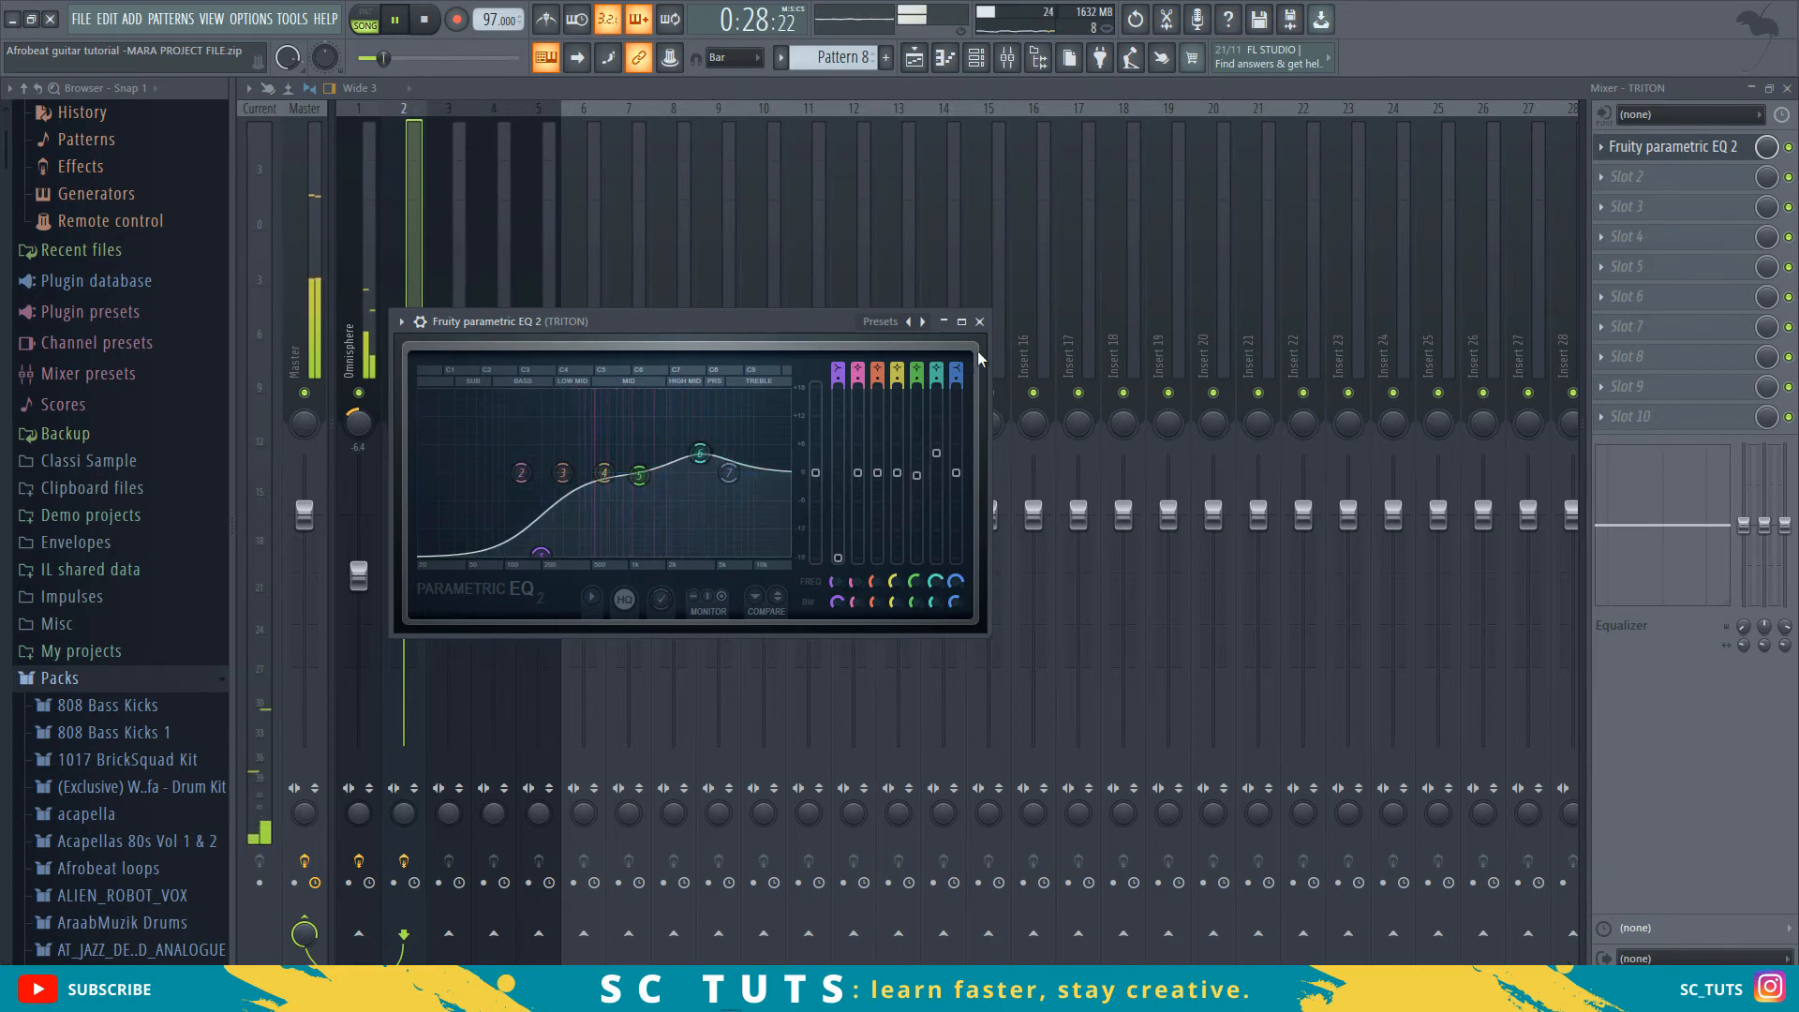
pyautogui.click(980, 321)
pyautogui.press('space')
# - Add Fruity Reeverb 2 to the TRITON track's second effect slot and increase its room size during playback
pyautogui.click(1708, 180)
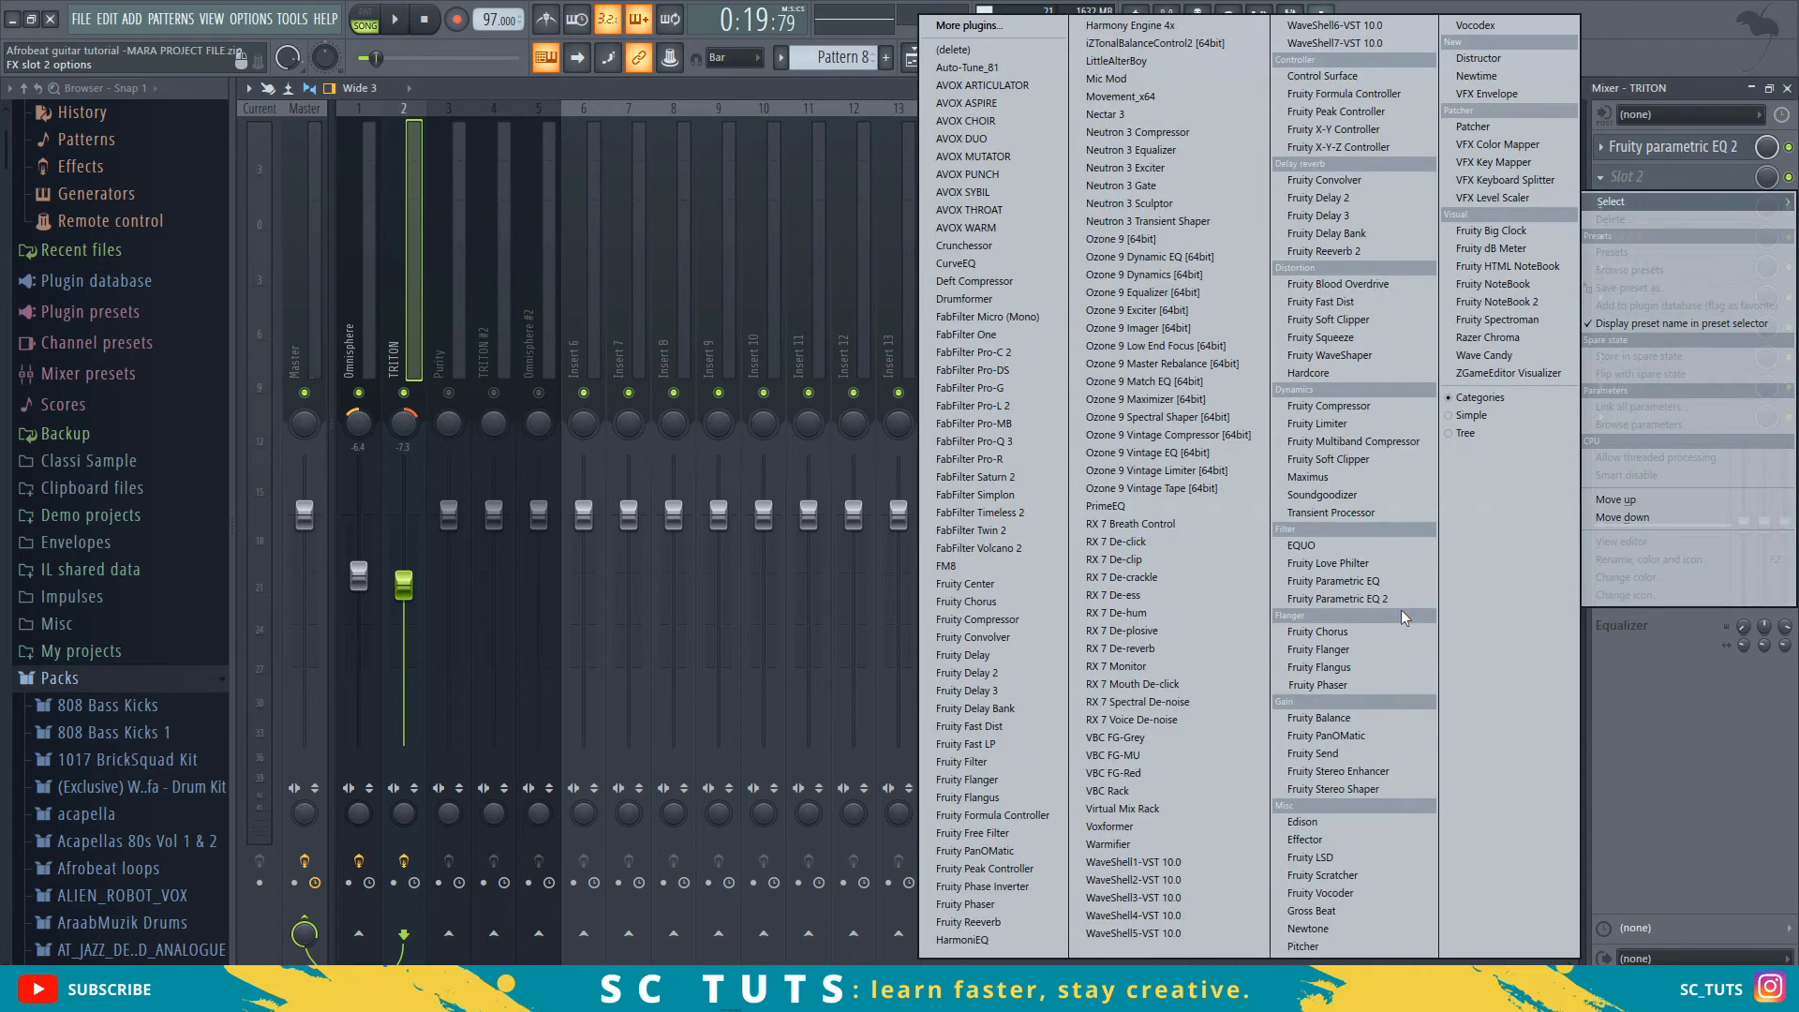
pyautogui.click(1393, 251)
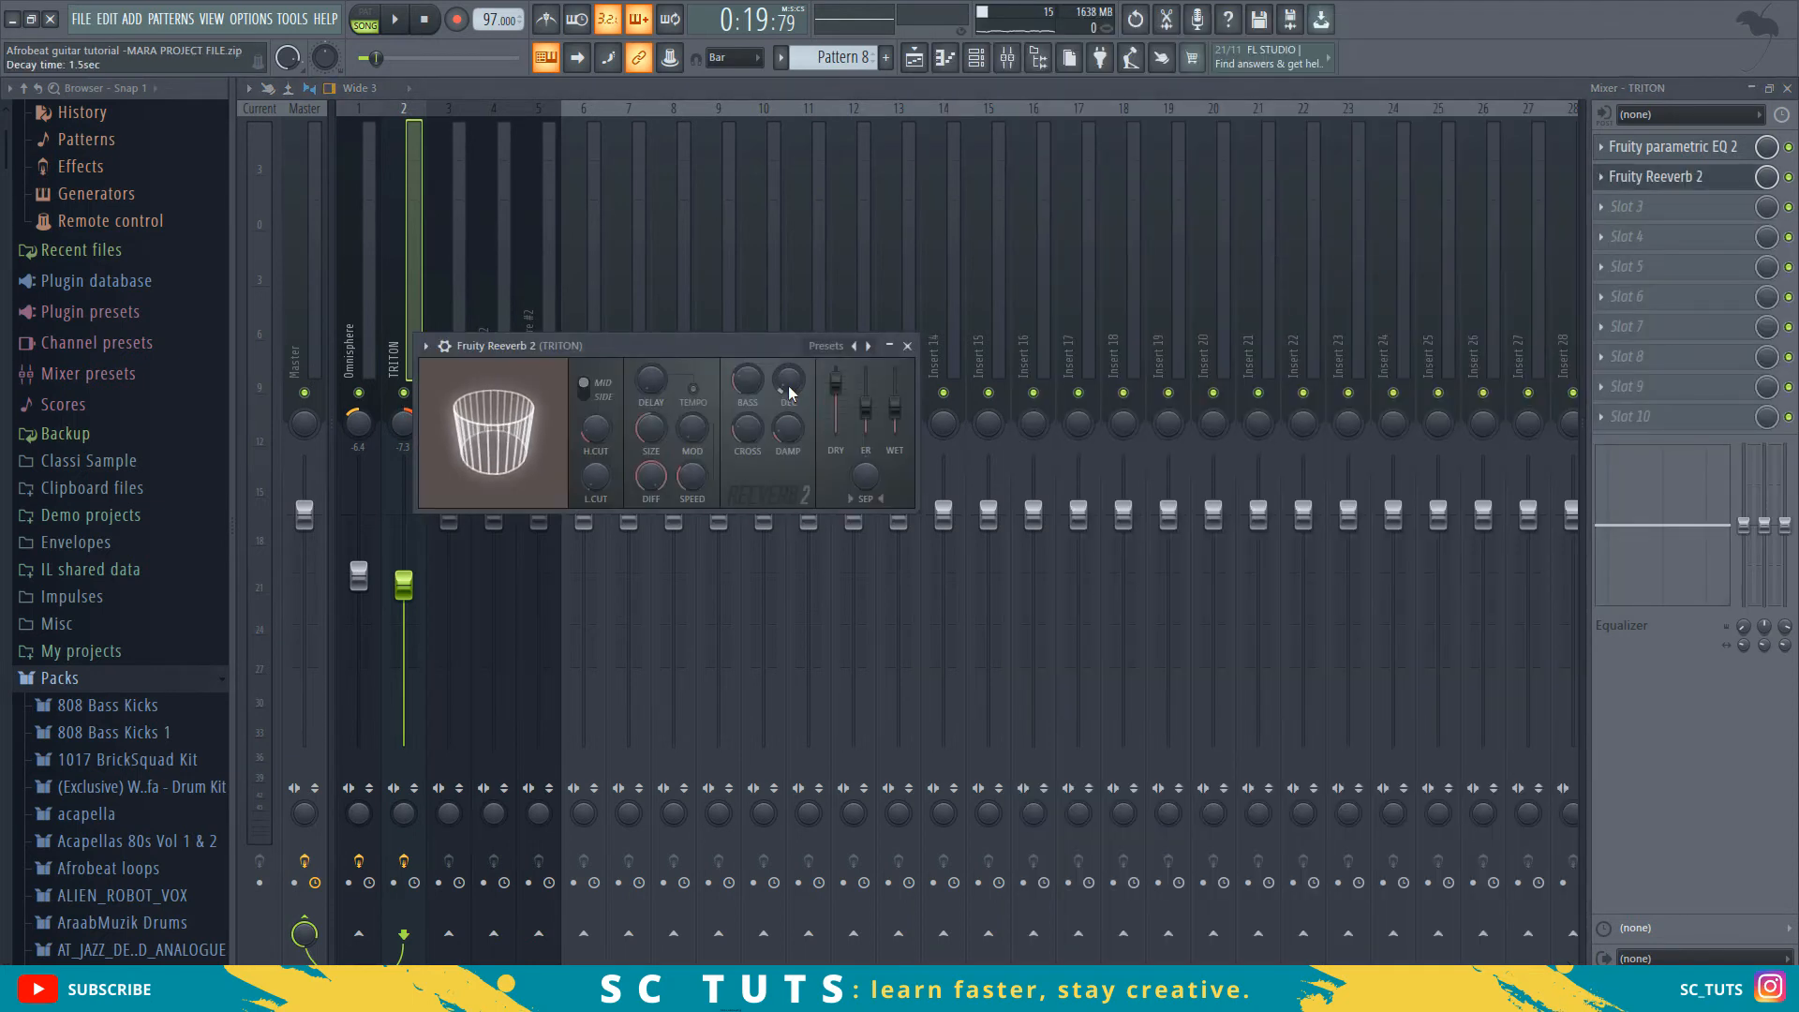
pyautogui.press('space')
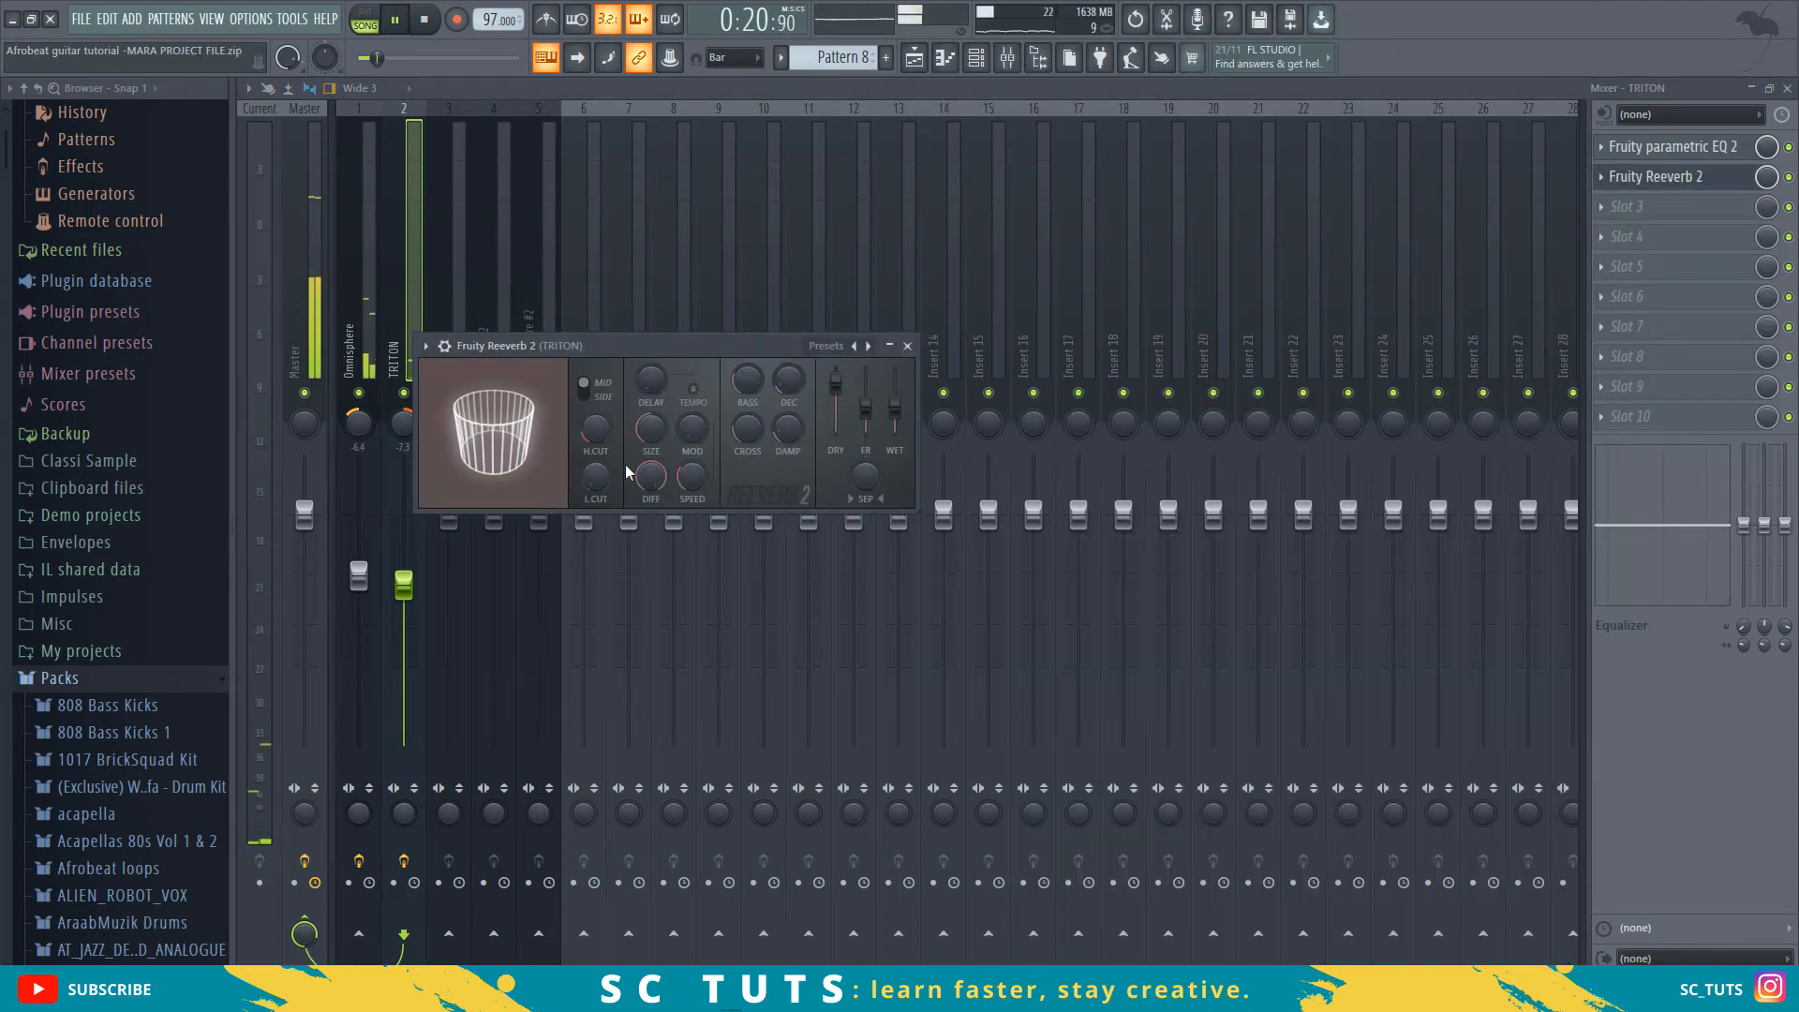
pyautogui.moveTo(651, 429); pyautogui.dragTo(651, 337)
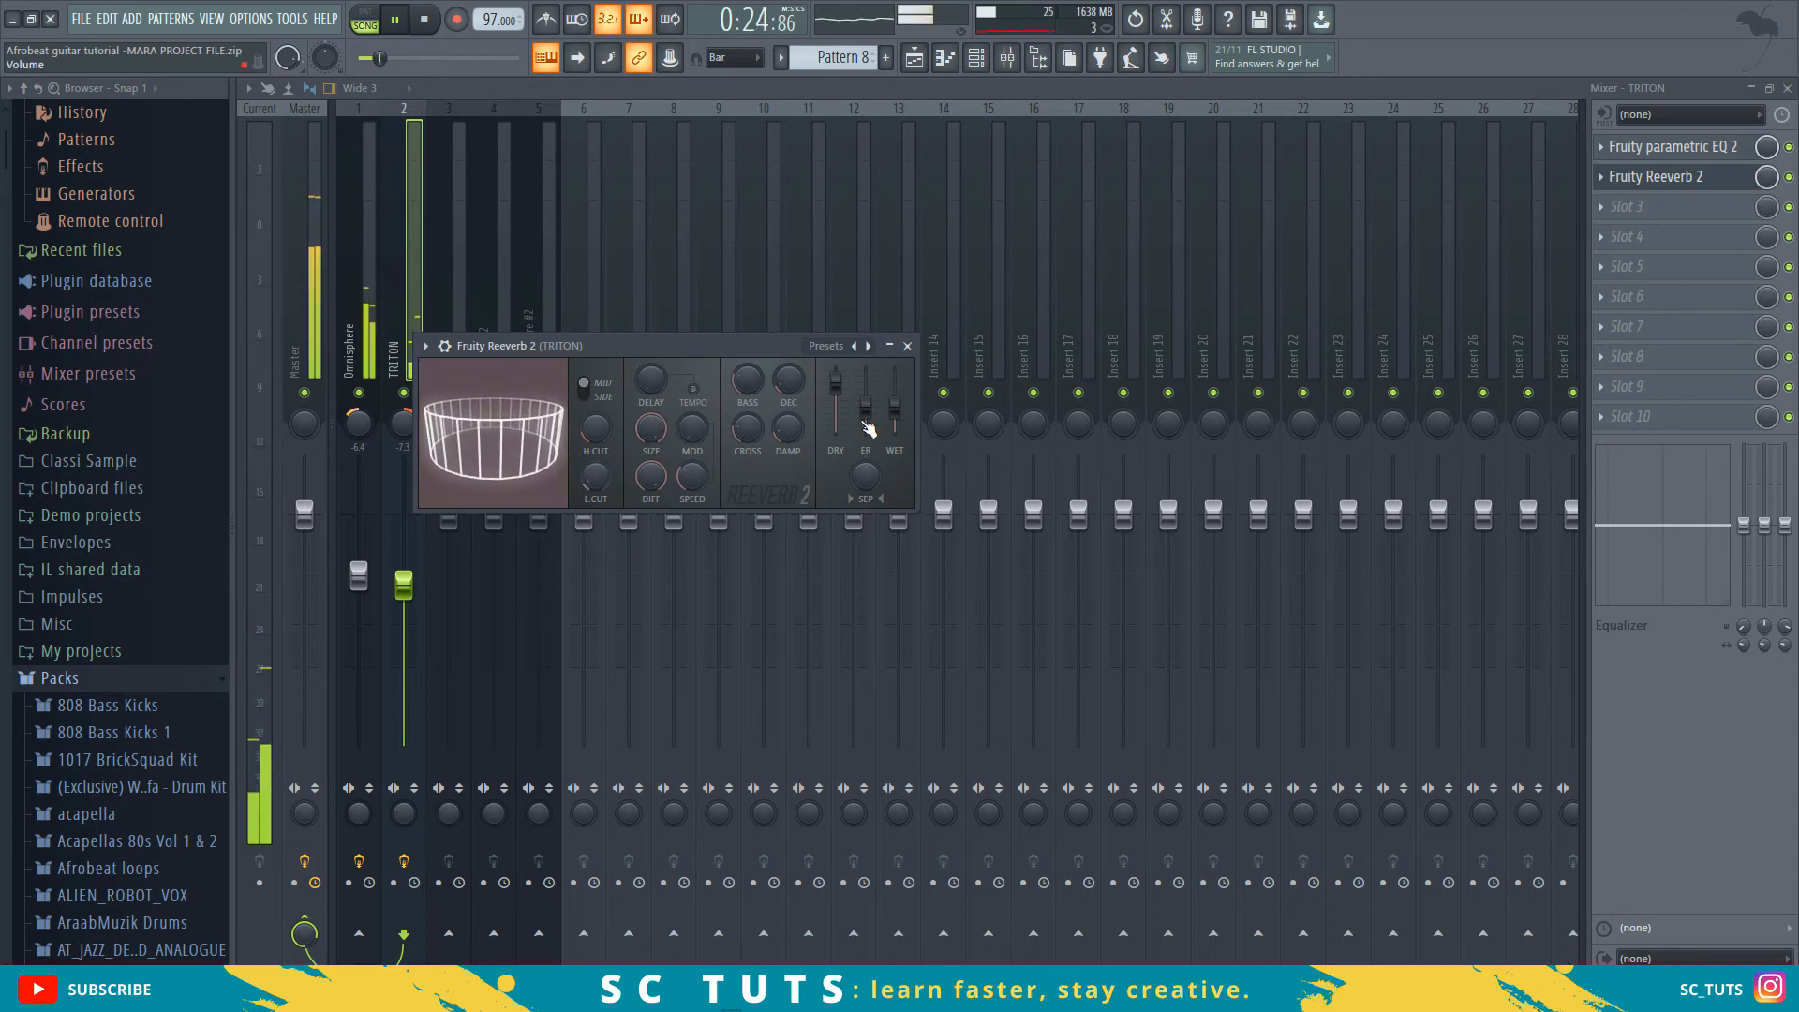
pyautogui.click(907, 346)
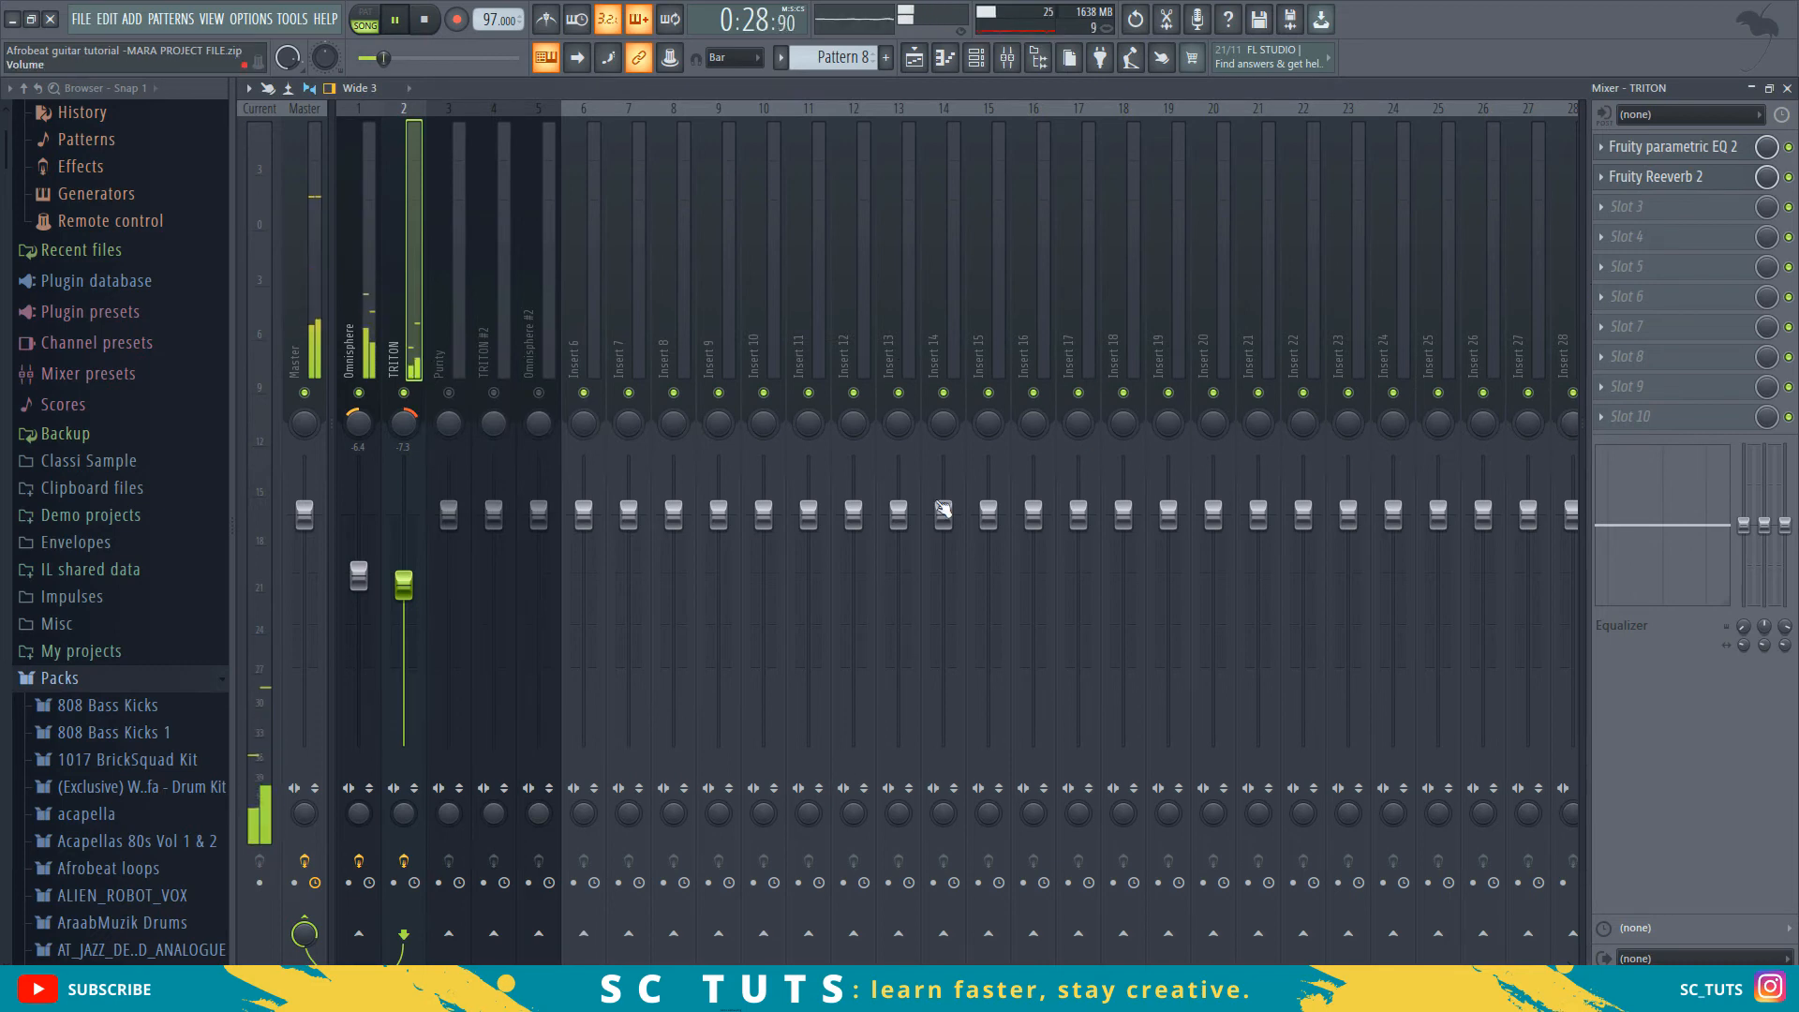
# - Add Fruity Chorus to the TRITON track's third effect slot and load the Fat Clean preset during playback
pyautogui.click(1667, 207)
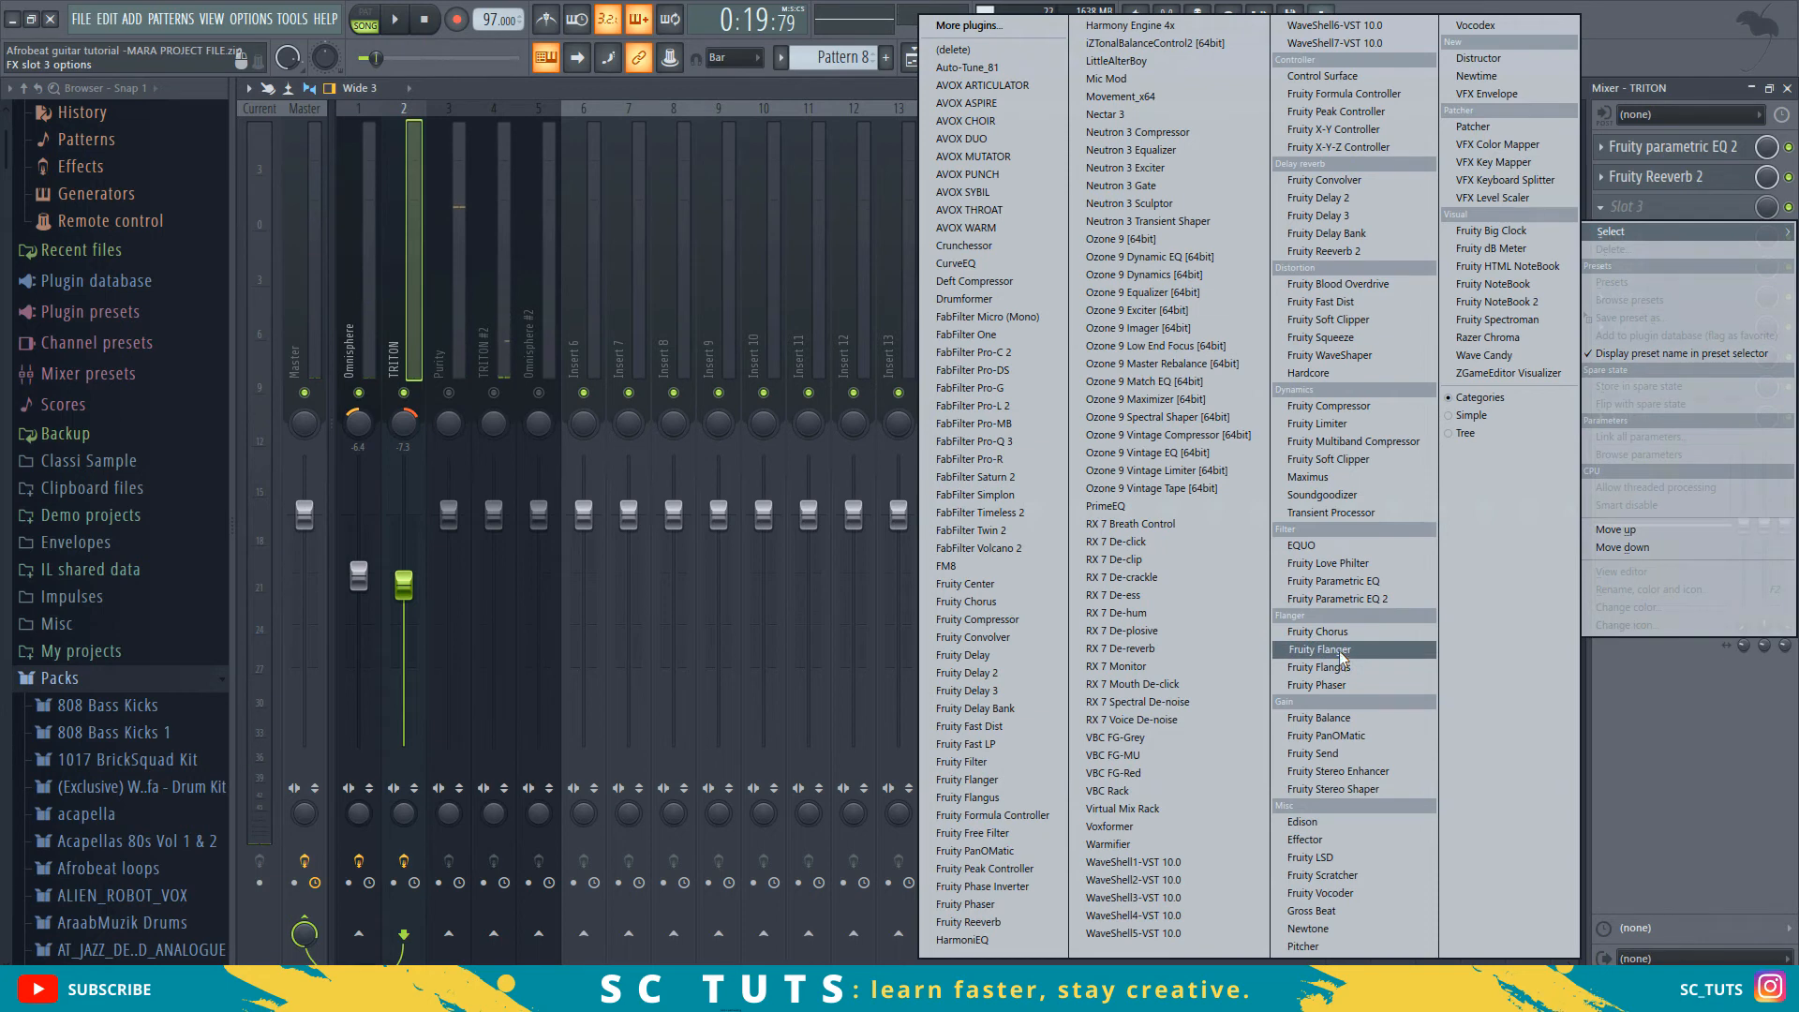
pyautogui.click(1319, 632)
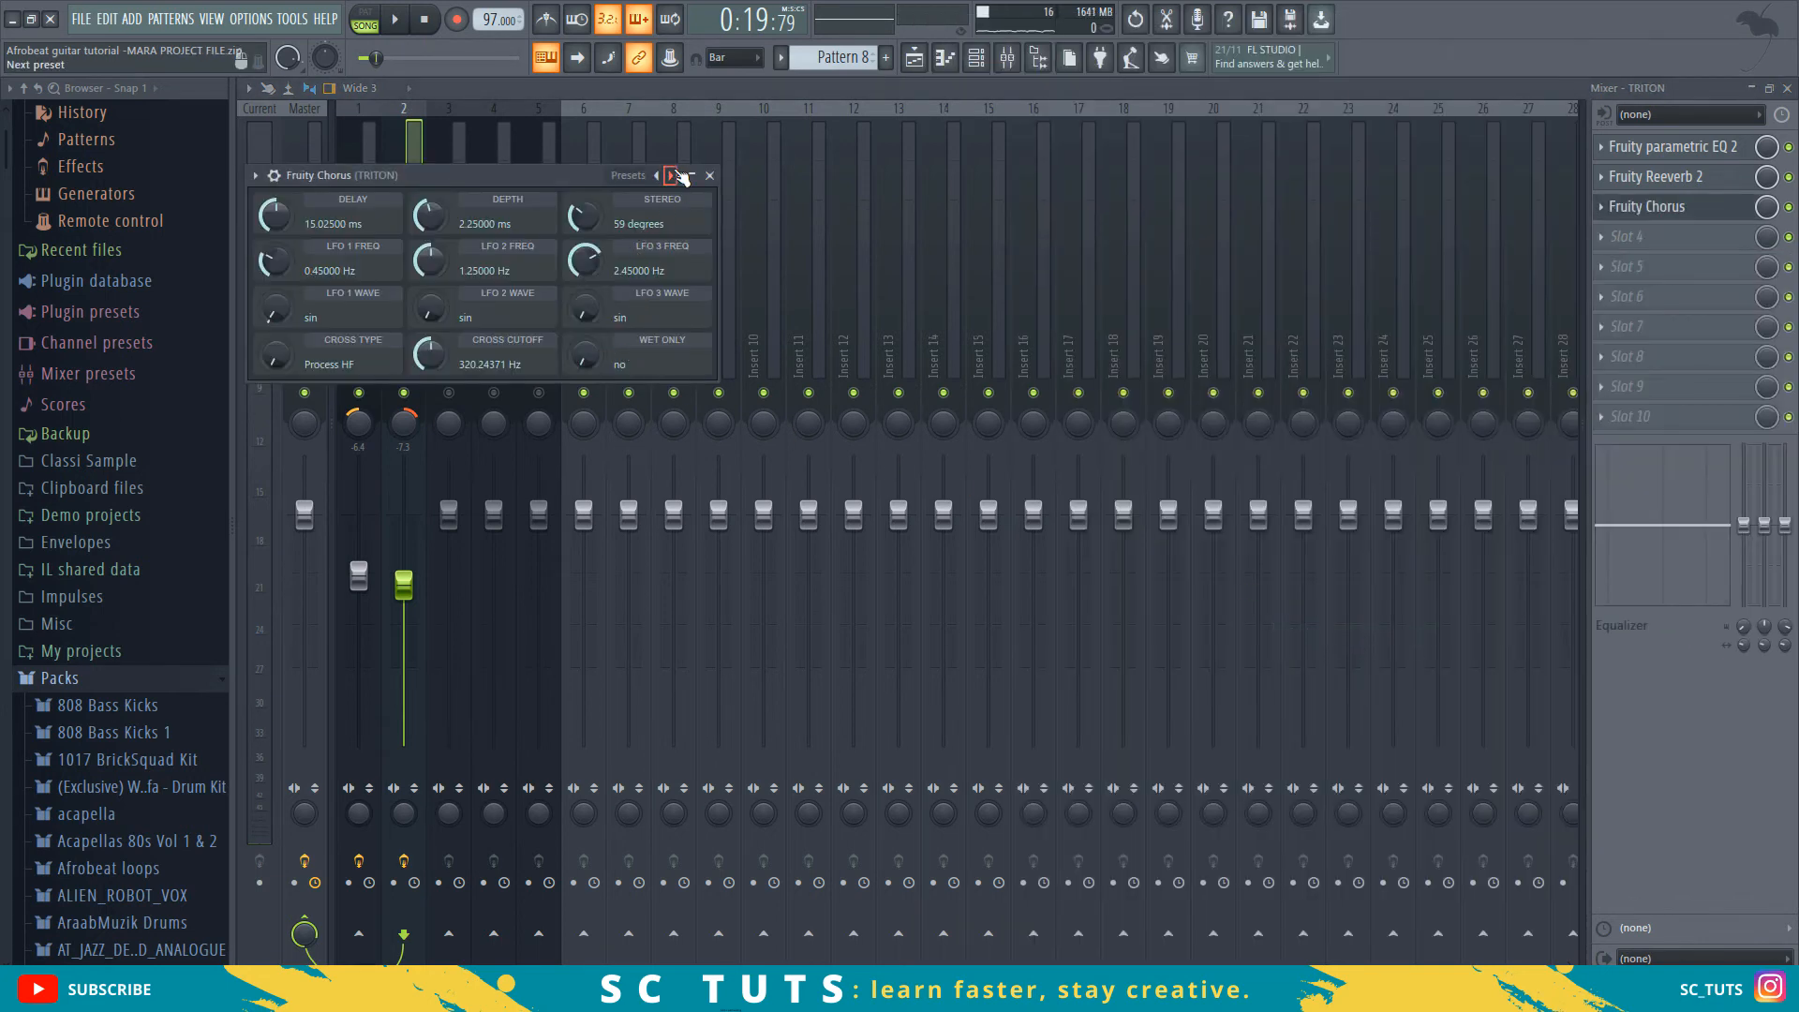
pyautogui.press('space')
pyautogui.click(675, 176)
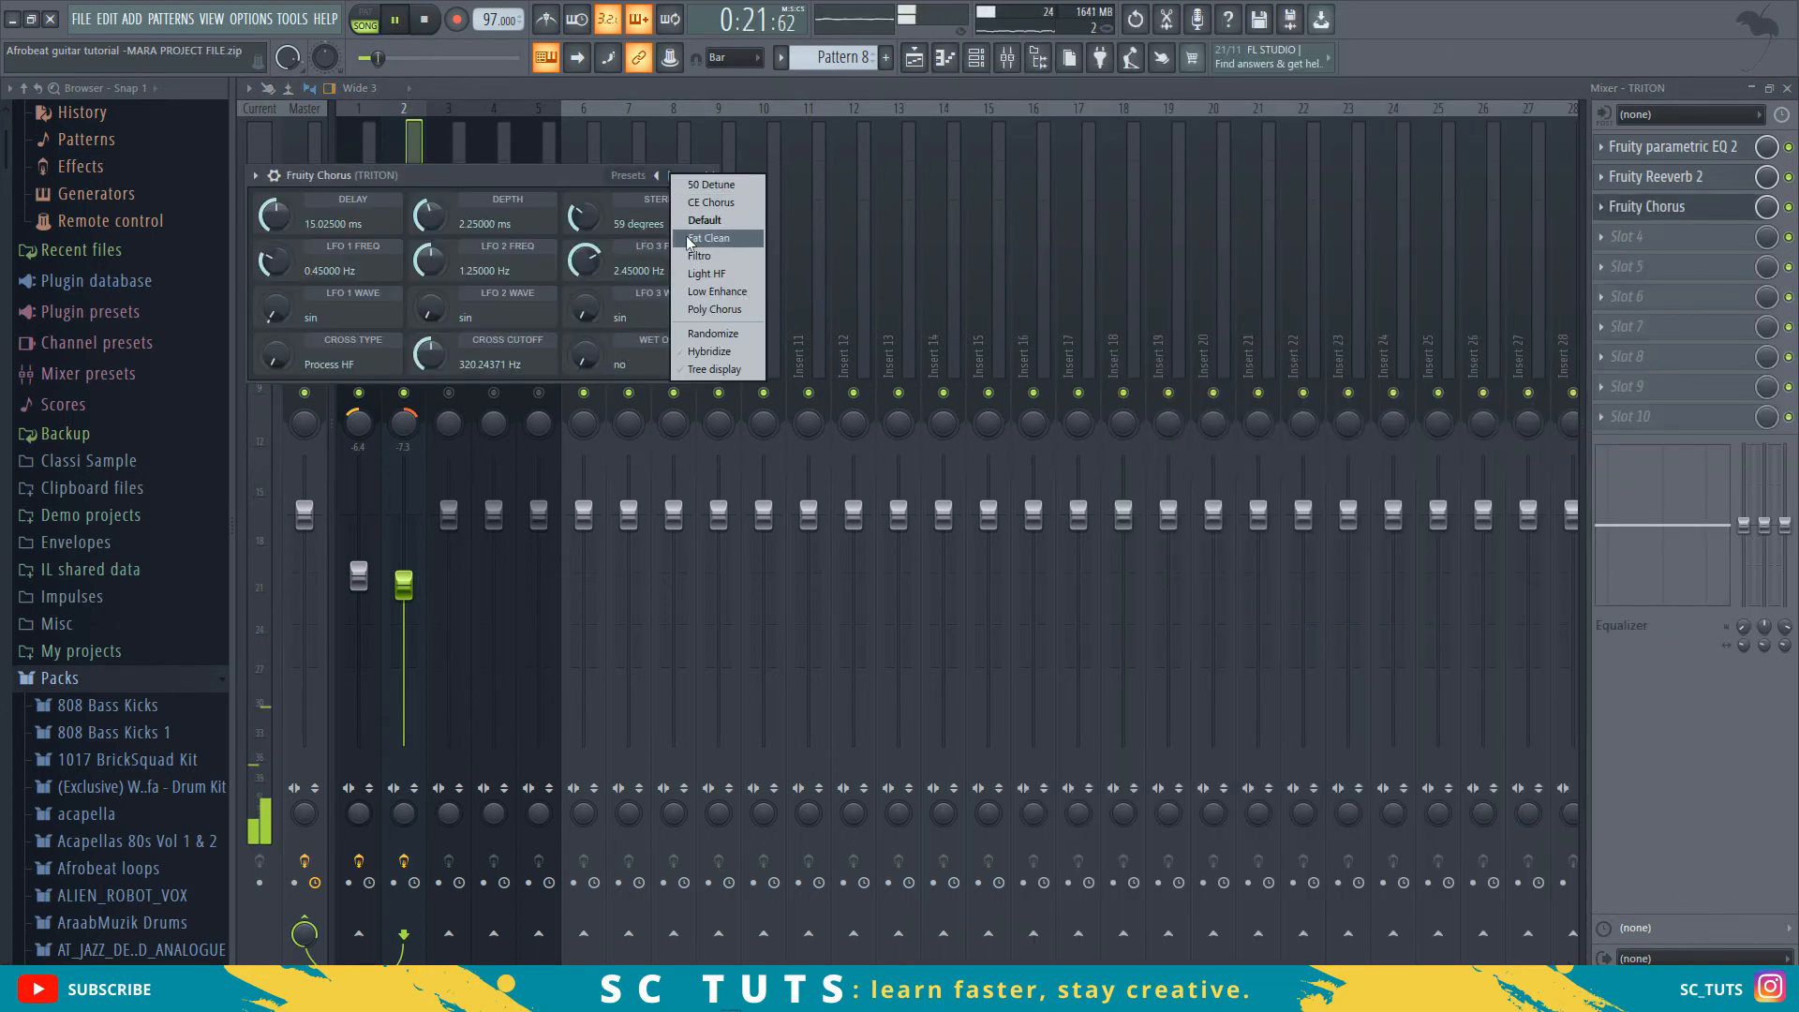
pyautogui.click(710, 238)
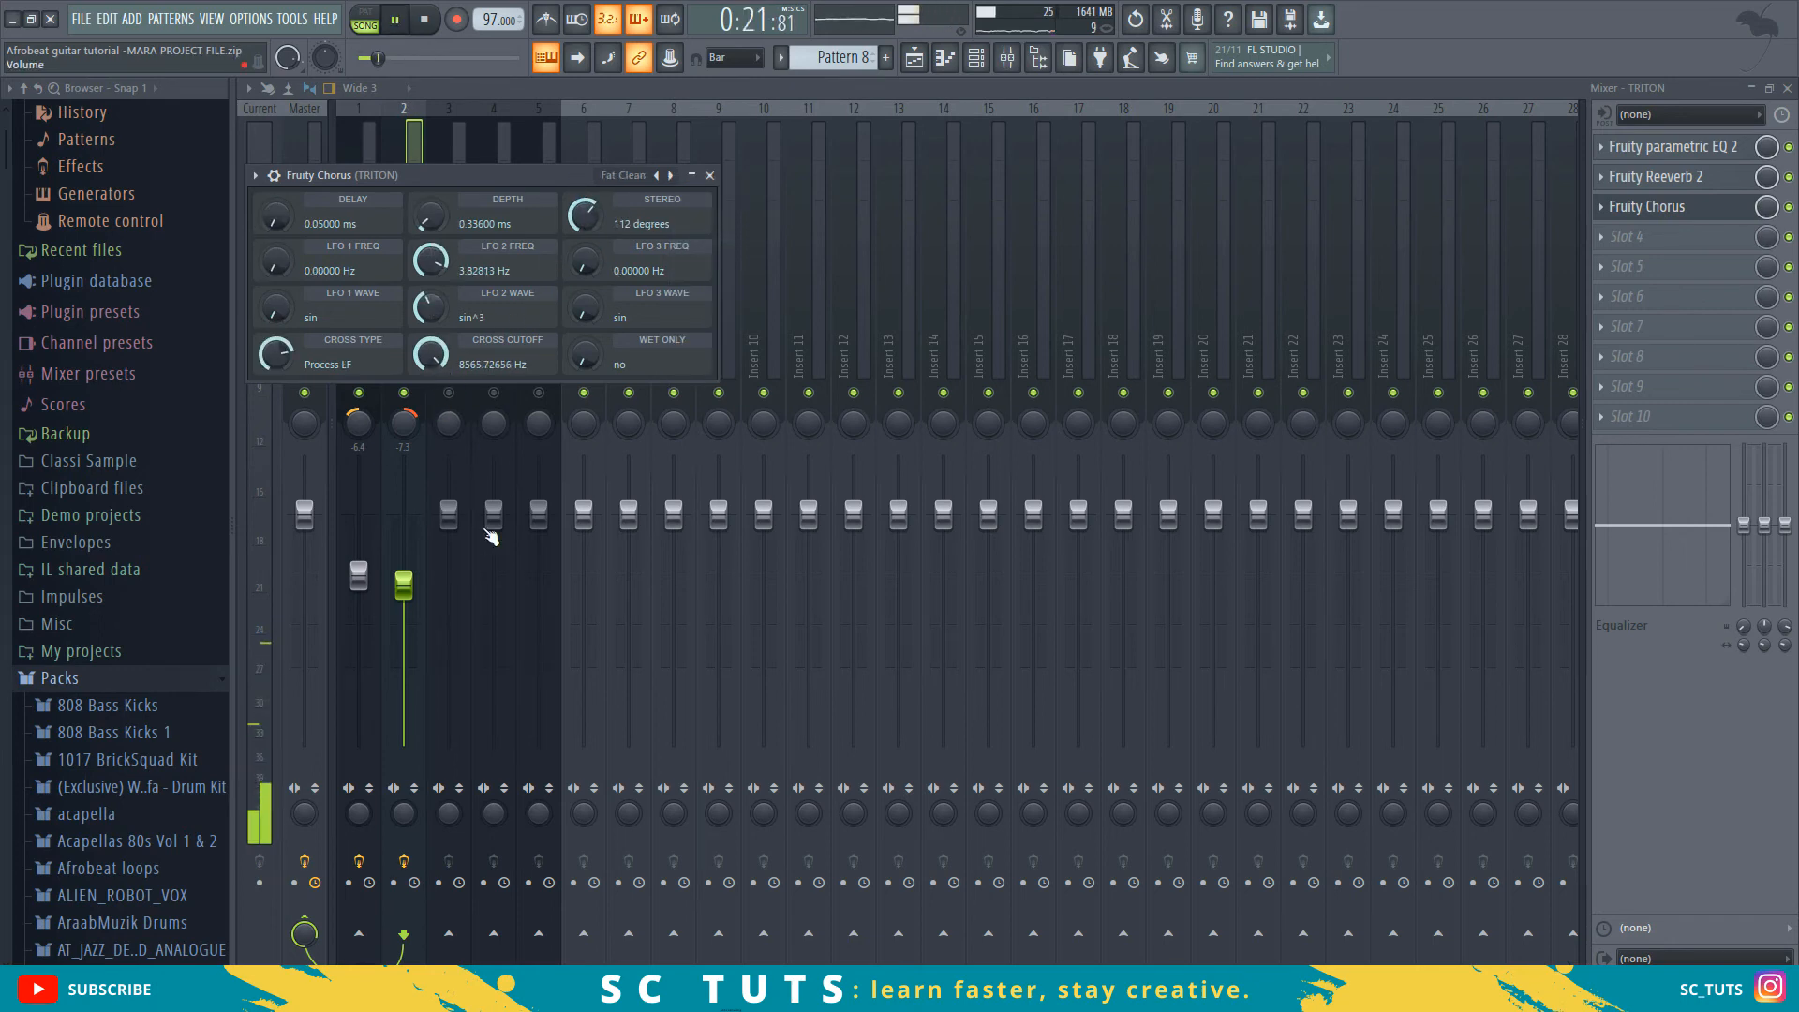
pyautogui.click(710, 175)
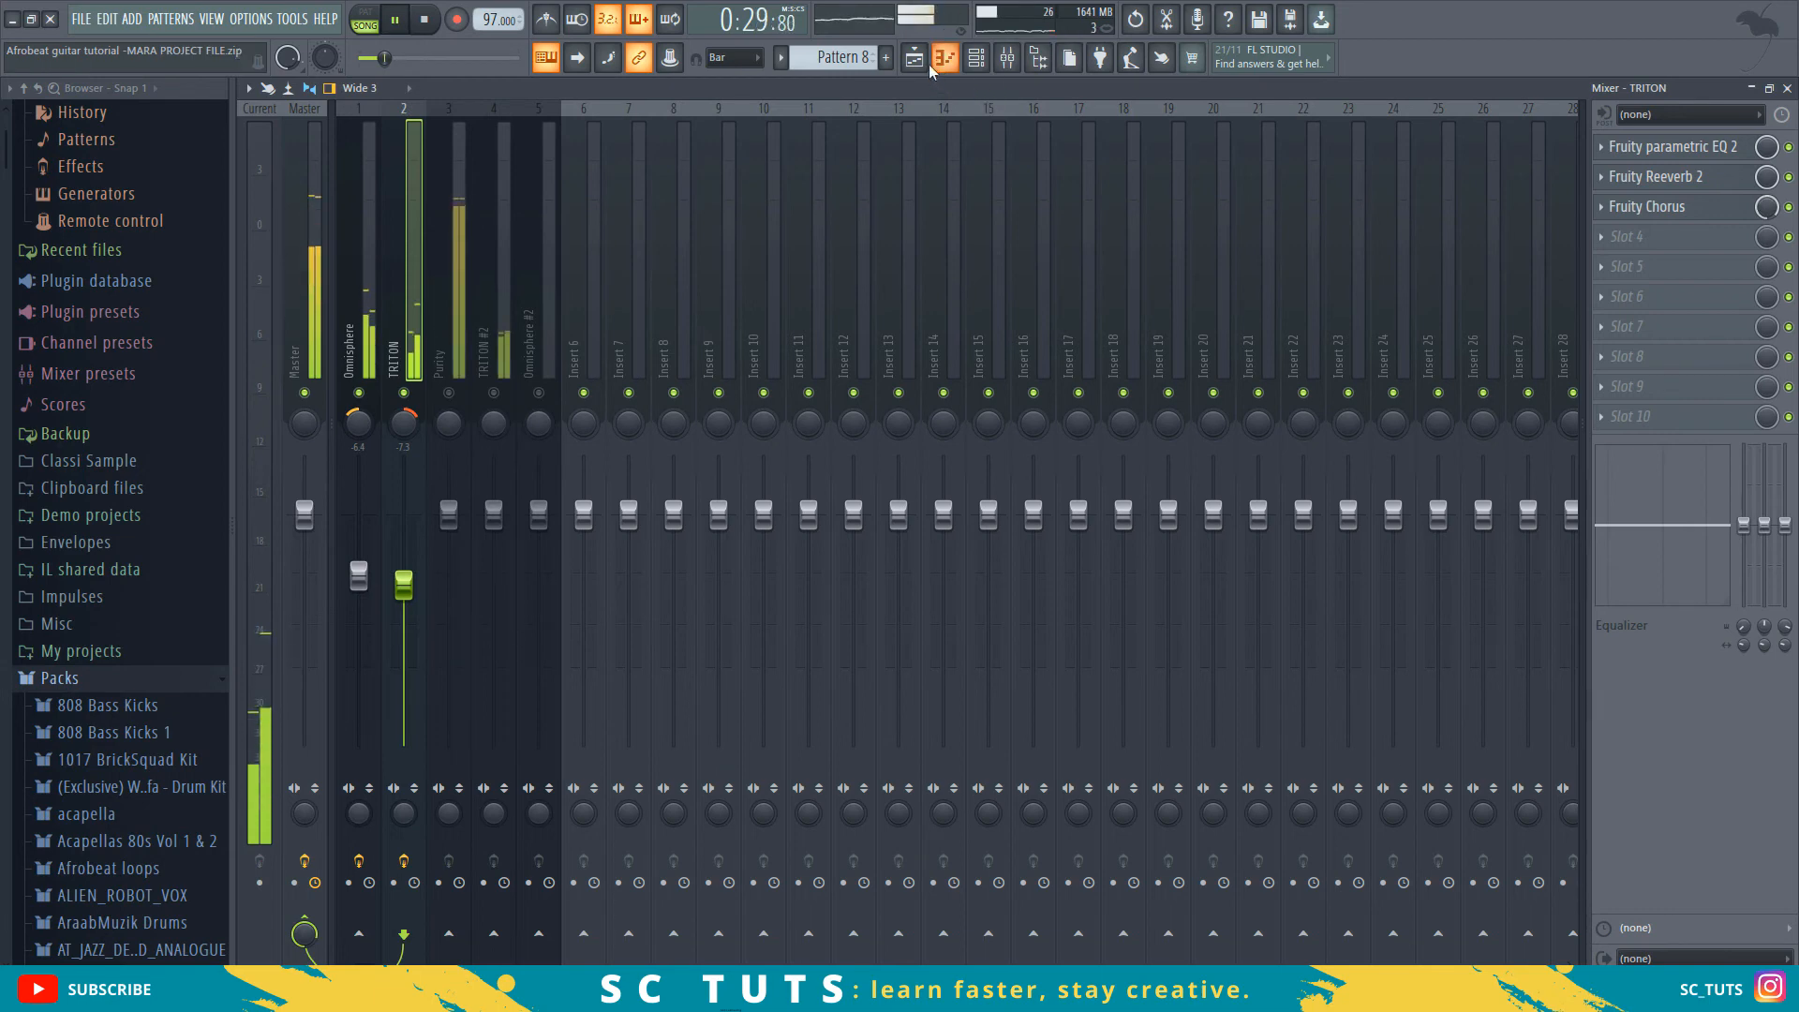
# - Move the playlist's playback position to bar 13 and play from there with the mixer in view
pyautogui.click(914, 57)
pyautogui.press('space')
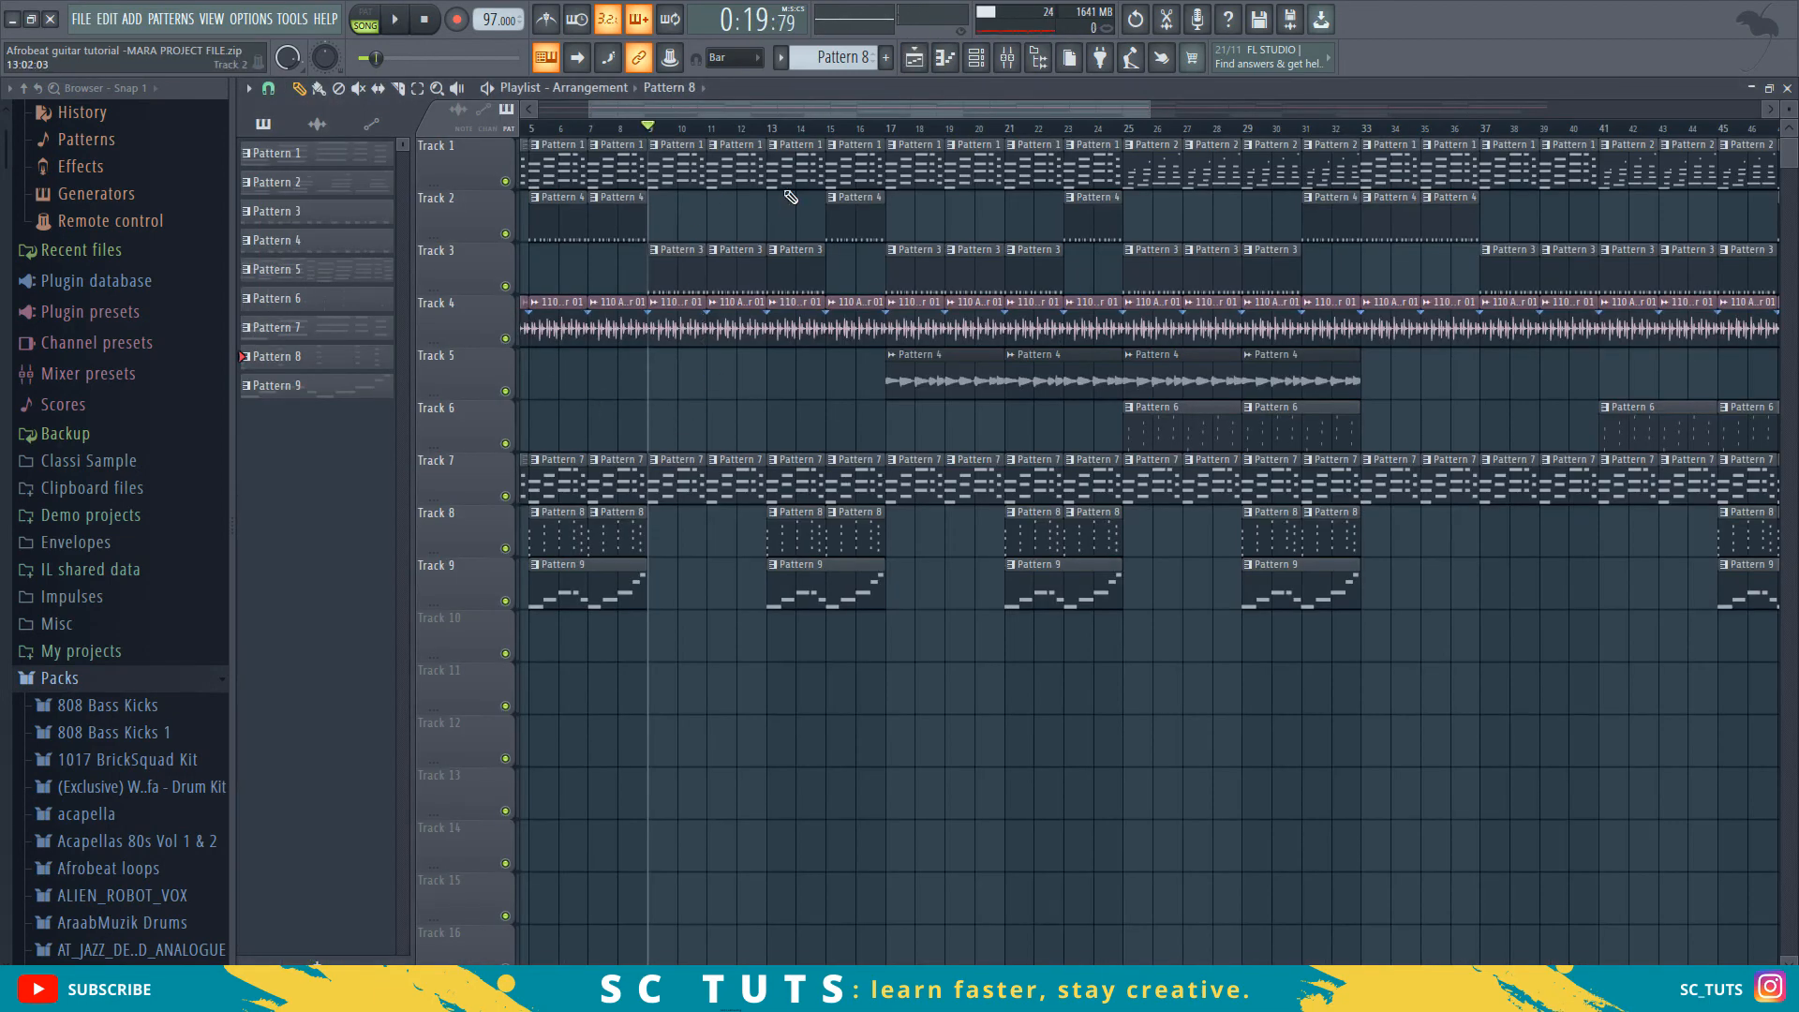
pyautogui.click(778, 134)
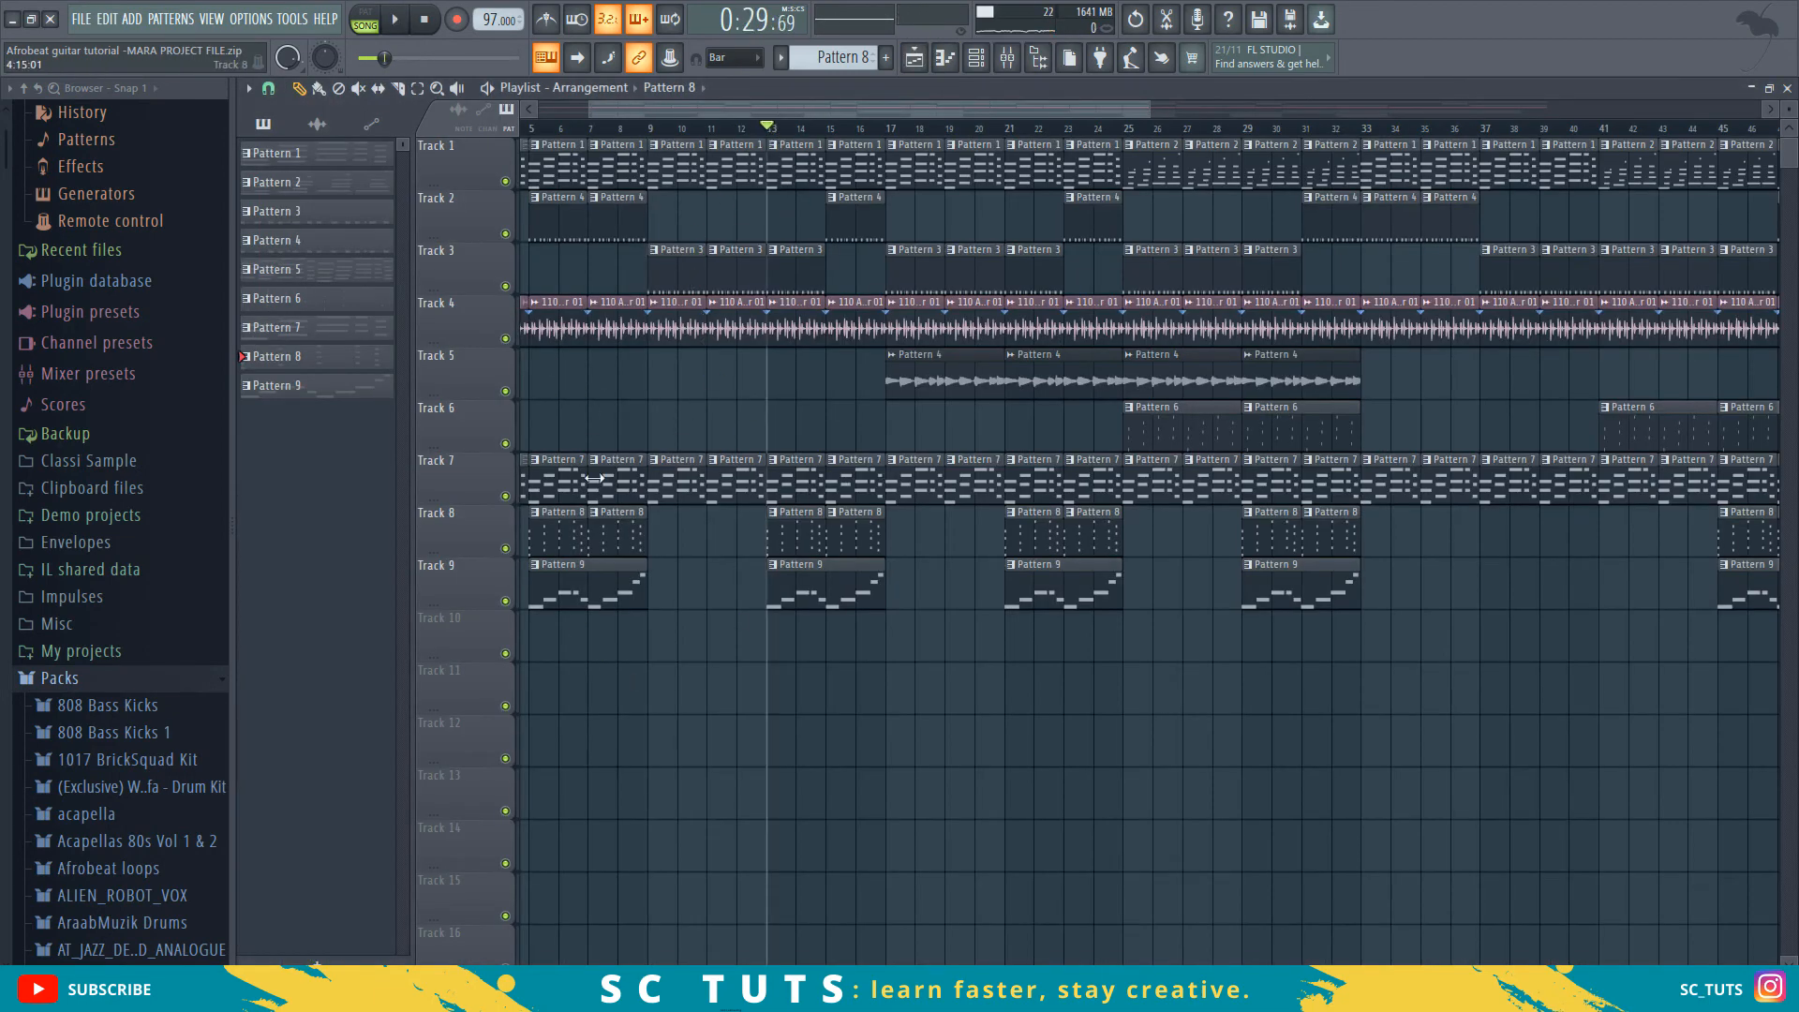
pyautogui.click(1006, 57)
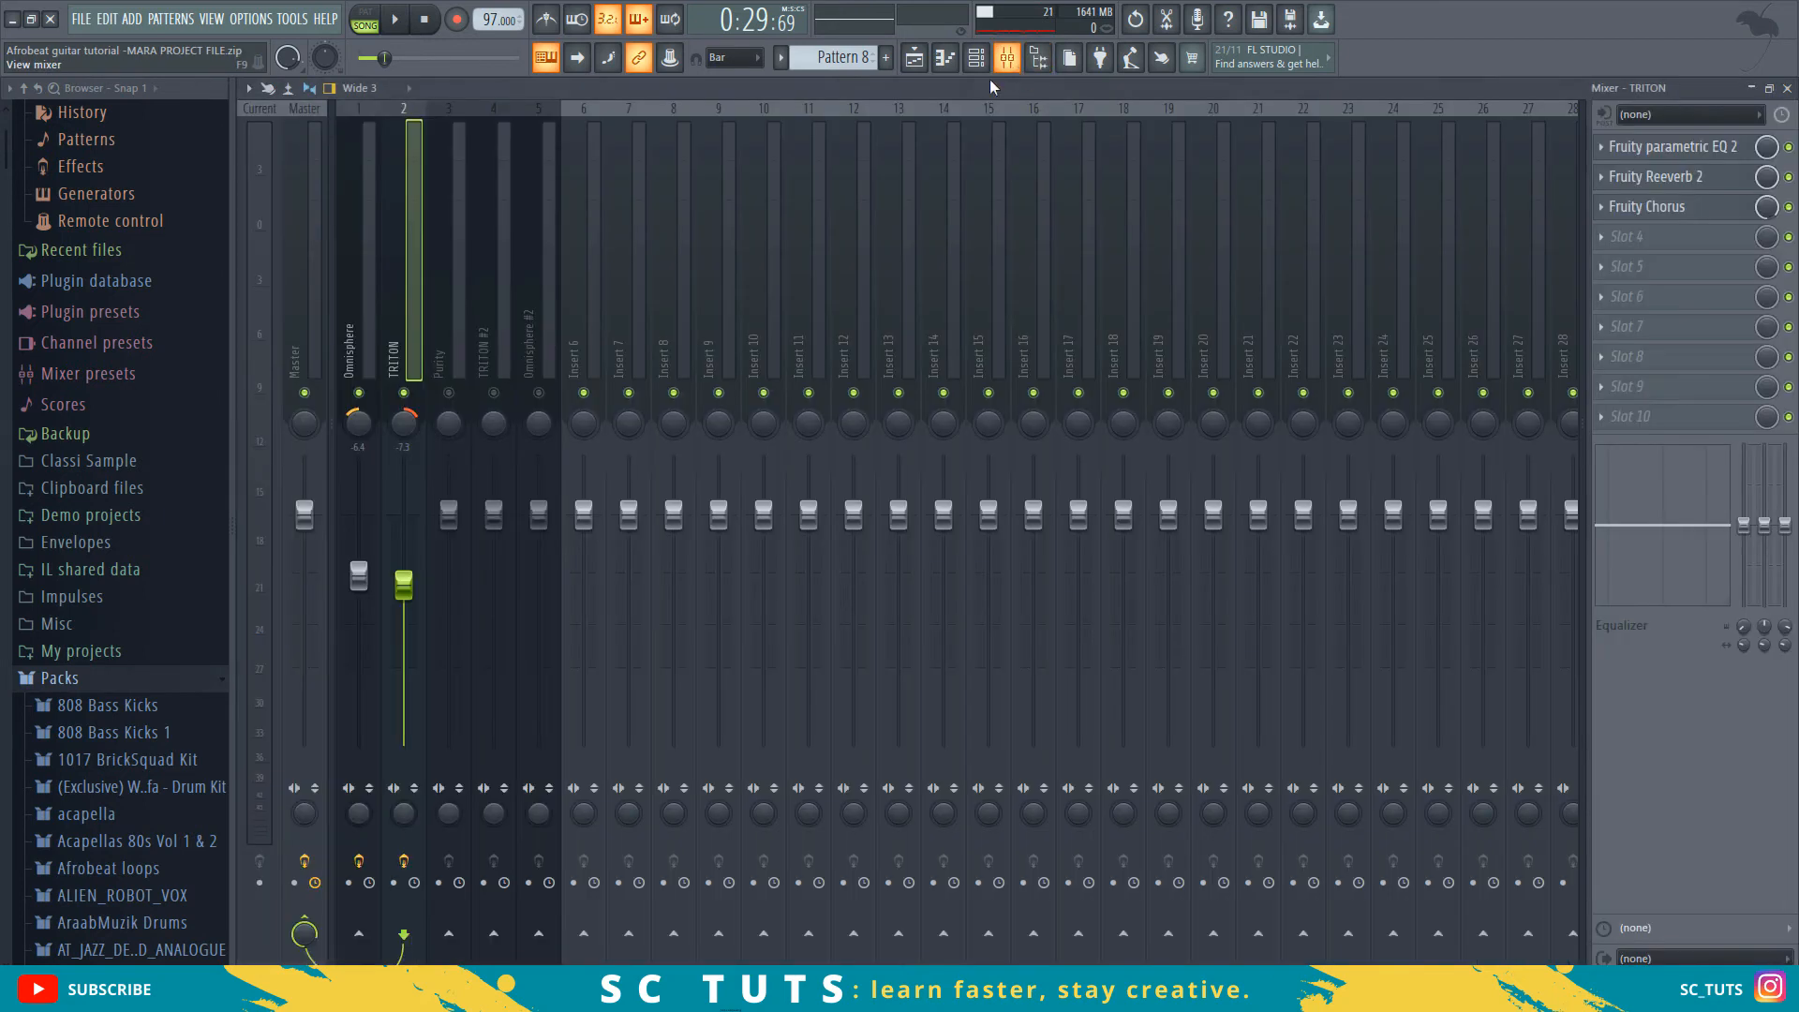
pyautogui.press('space')
# - Try unmuting the Purity and TRITON #2 mixer tracks in turn during playback, muting each again
pyautogui.click(449, 393)
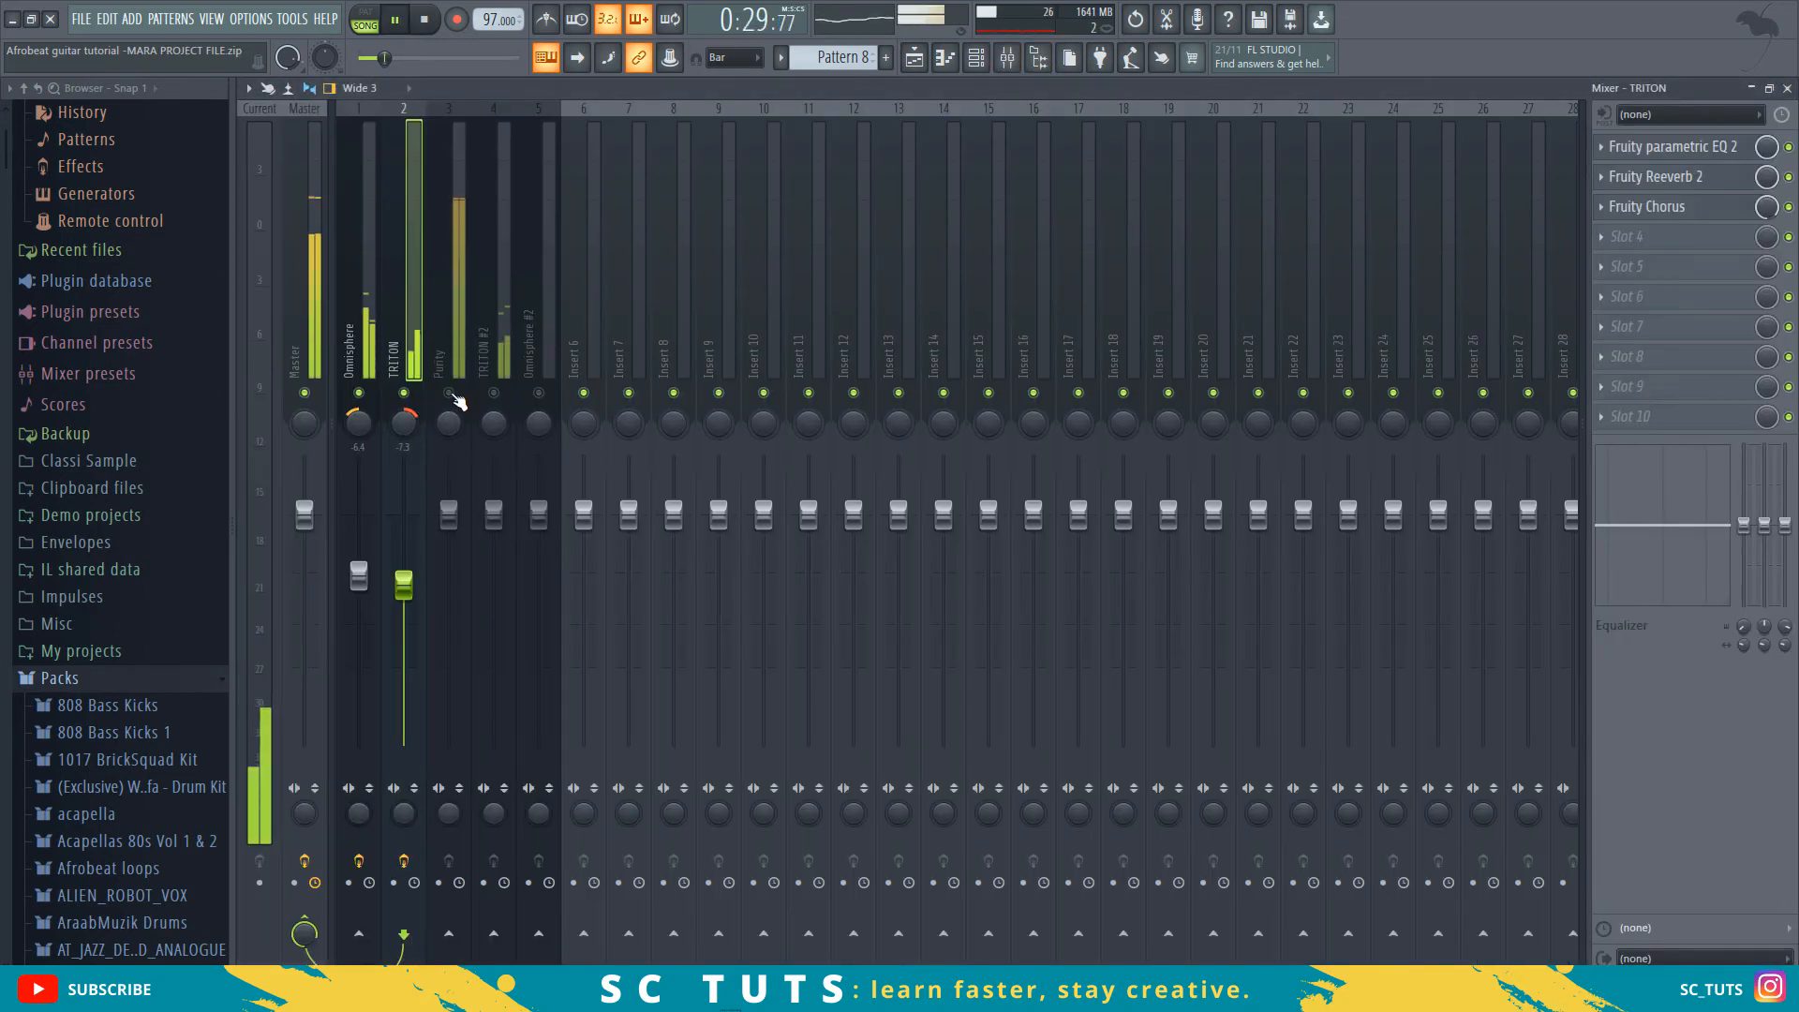
pyautogui.press('space')
pyautogui.click(451, 392)
pyautogui.press('space')
pyautogui.click(502, 392)
pyautogui.press('space')
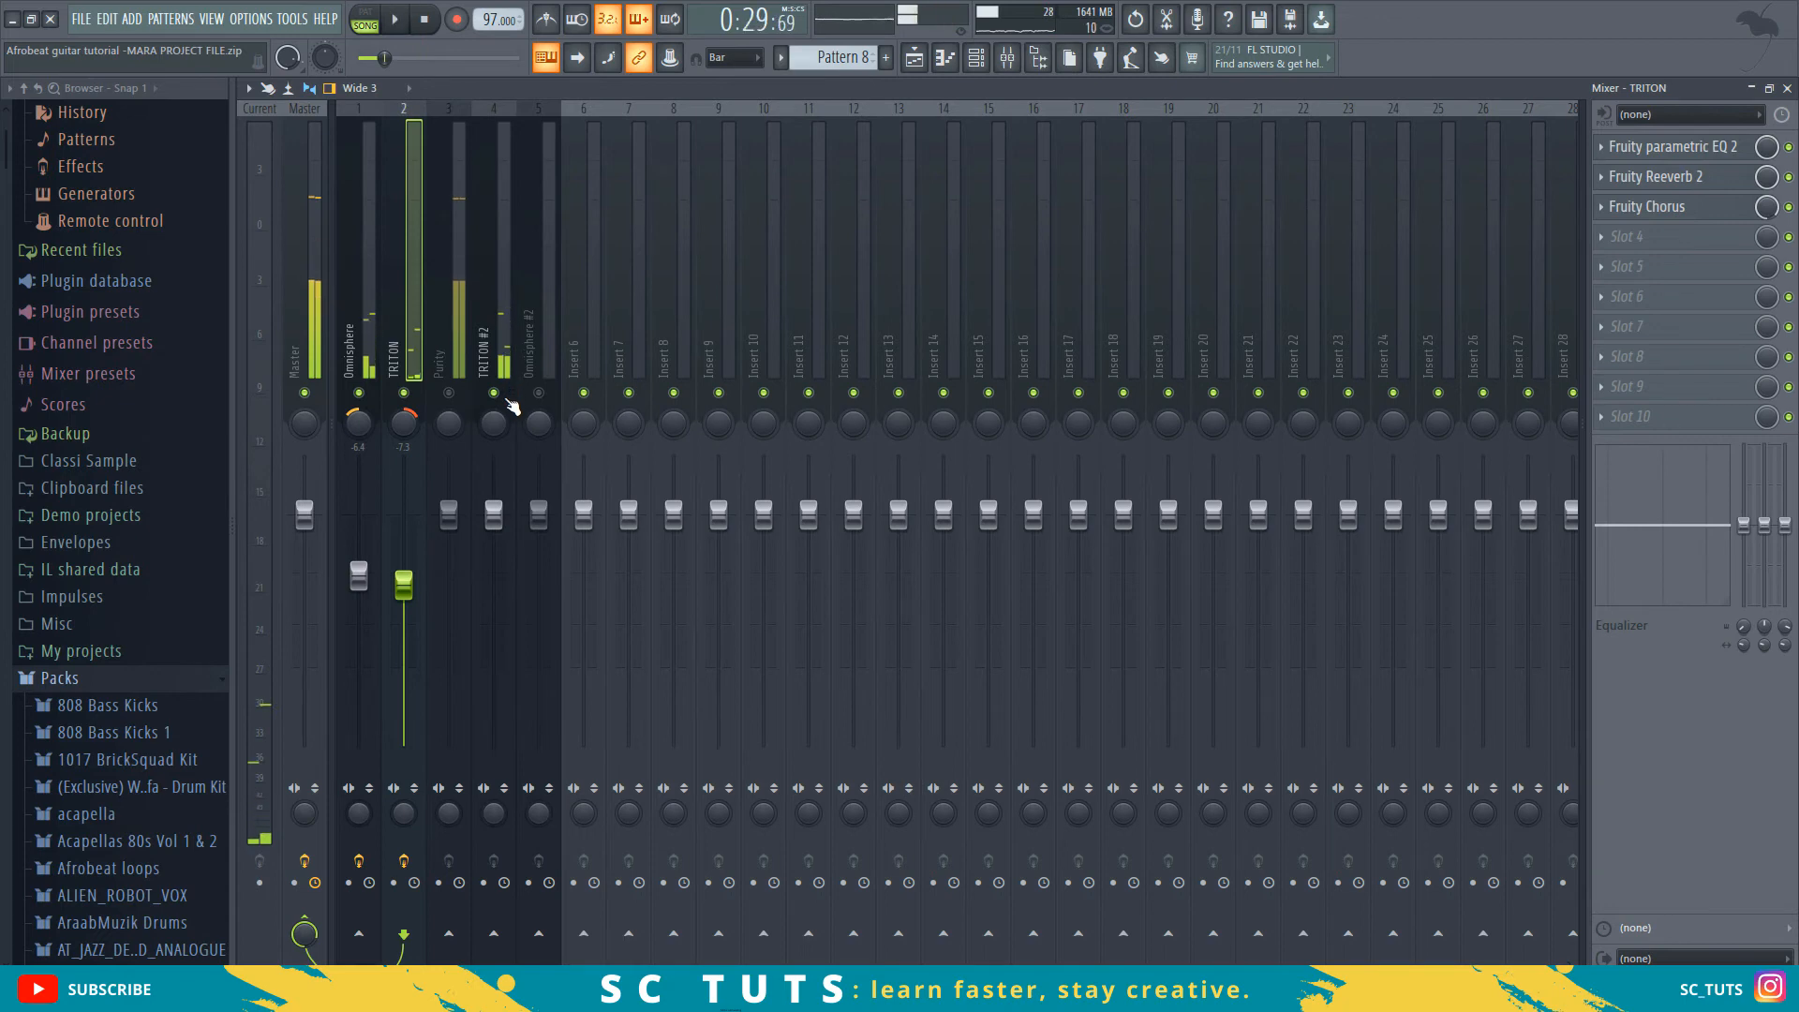
pyautogui.click(504, 397)
pyautogui.press('space')
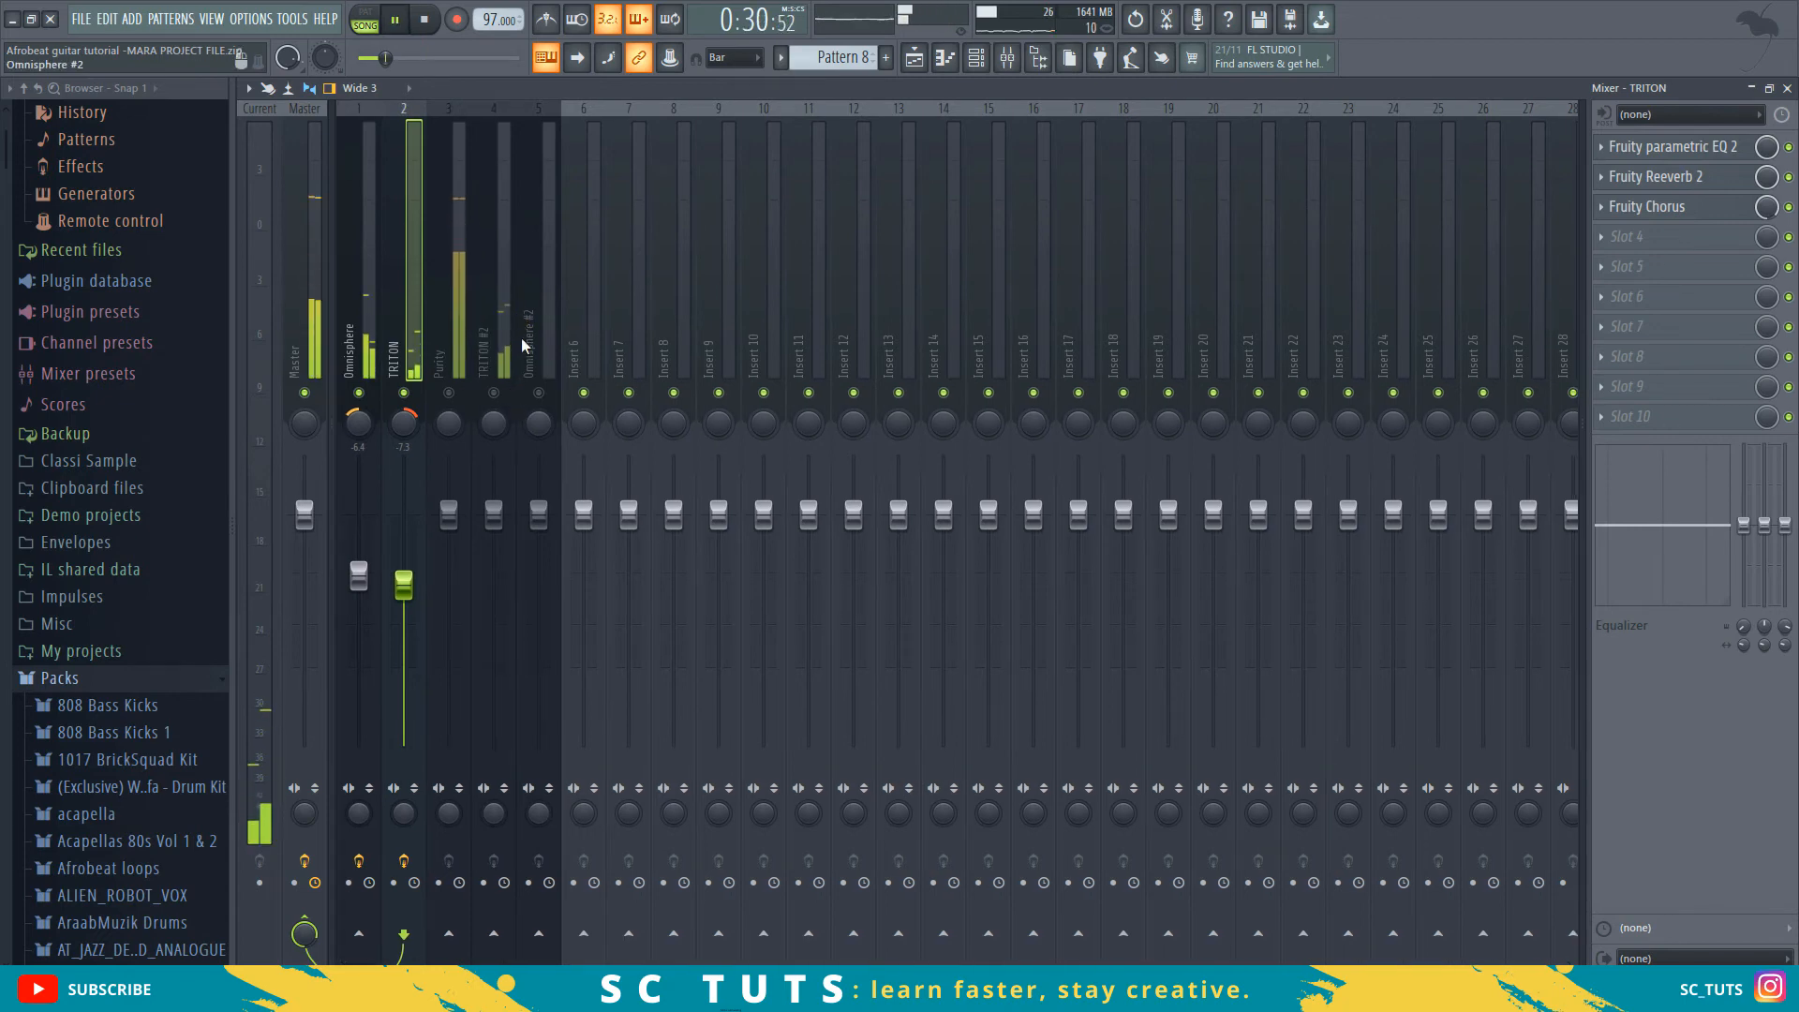
# - Move the playlist's playback position to bar 25 and play from there with the mixer in view
pyautogui.click(928, 58)
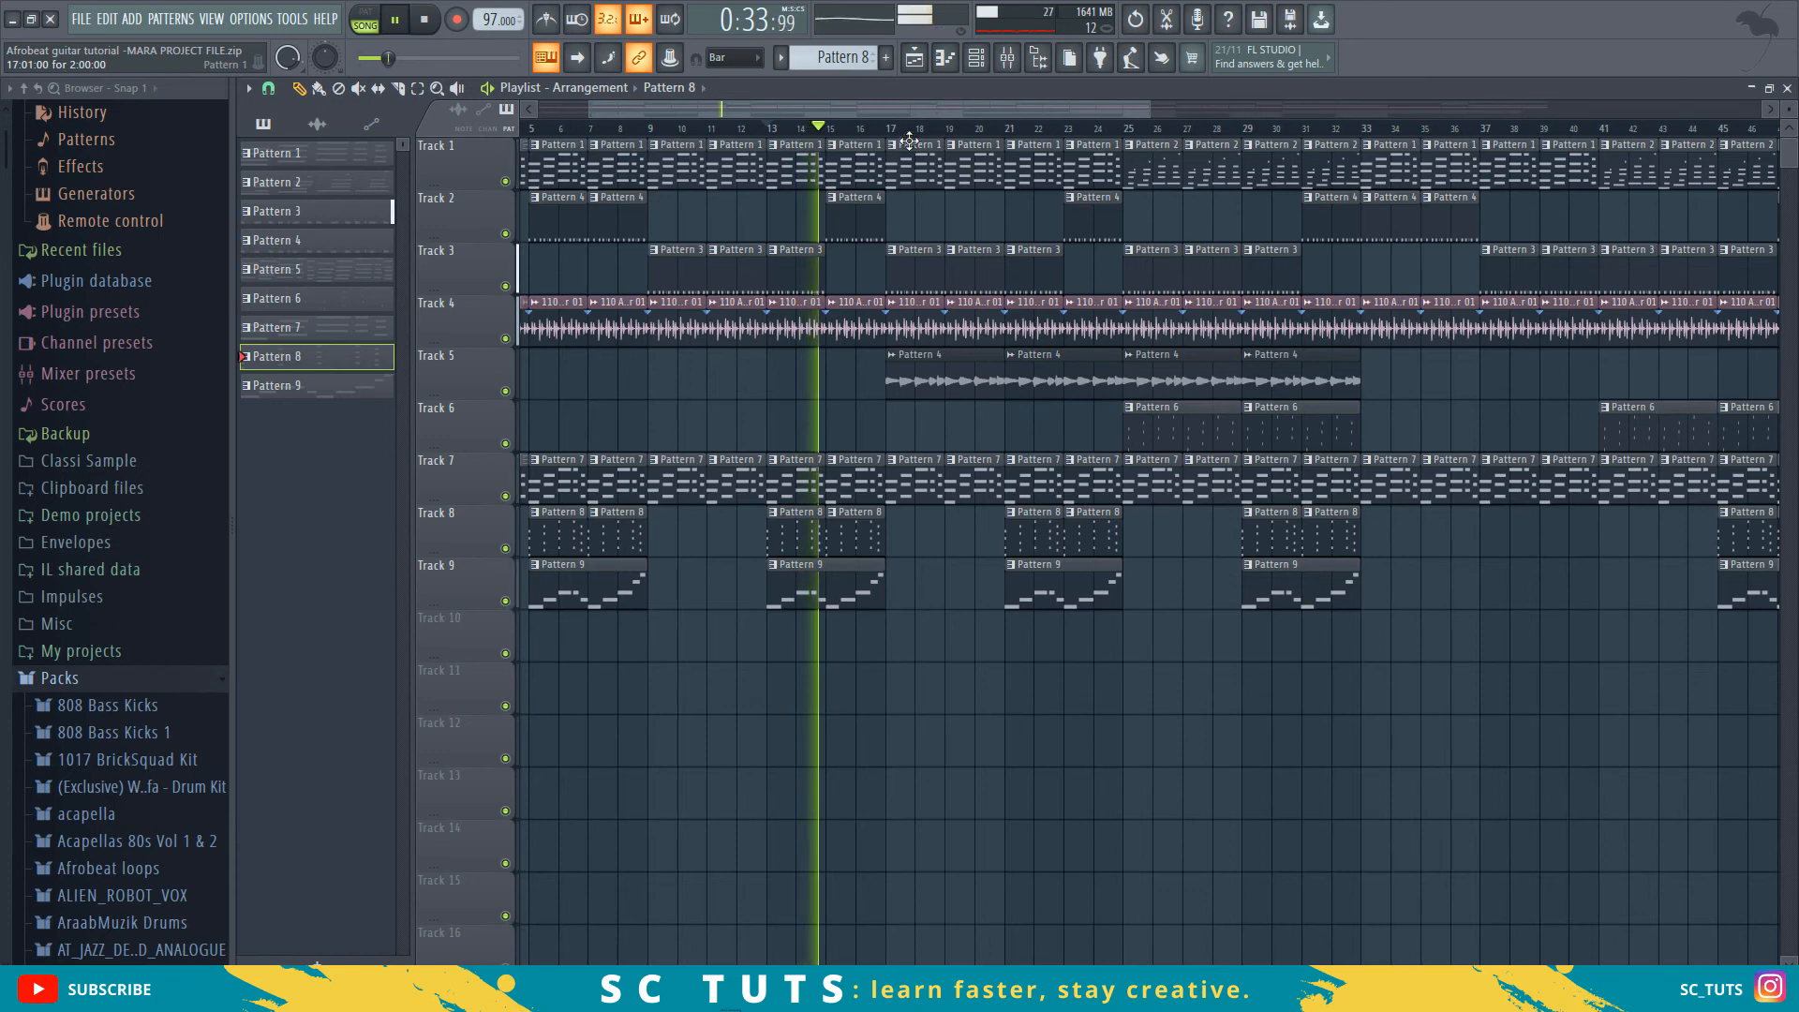
pyautogui.press('space')
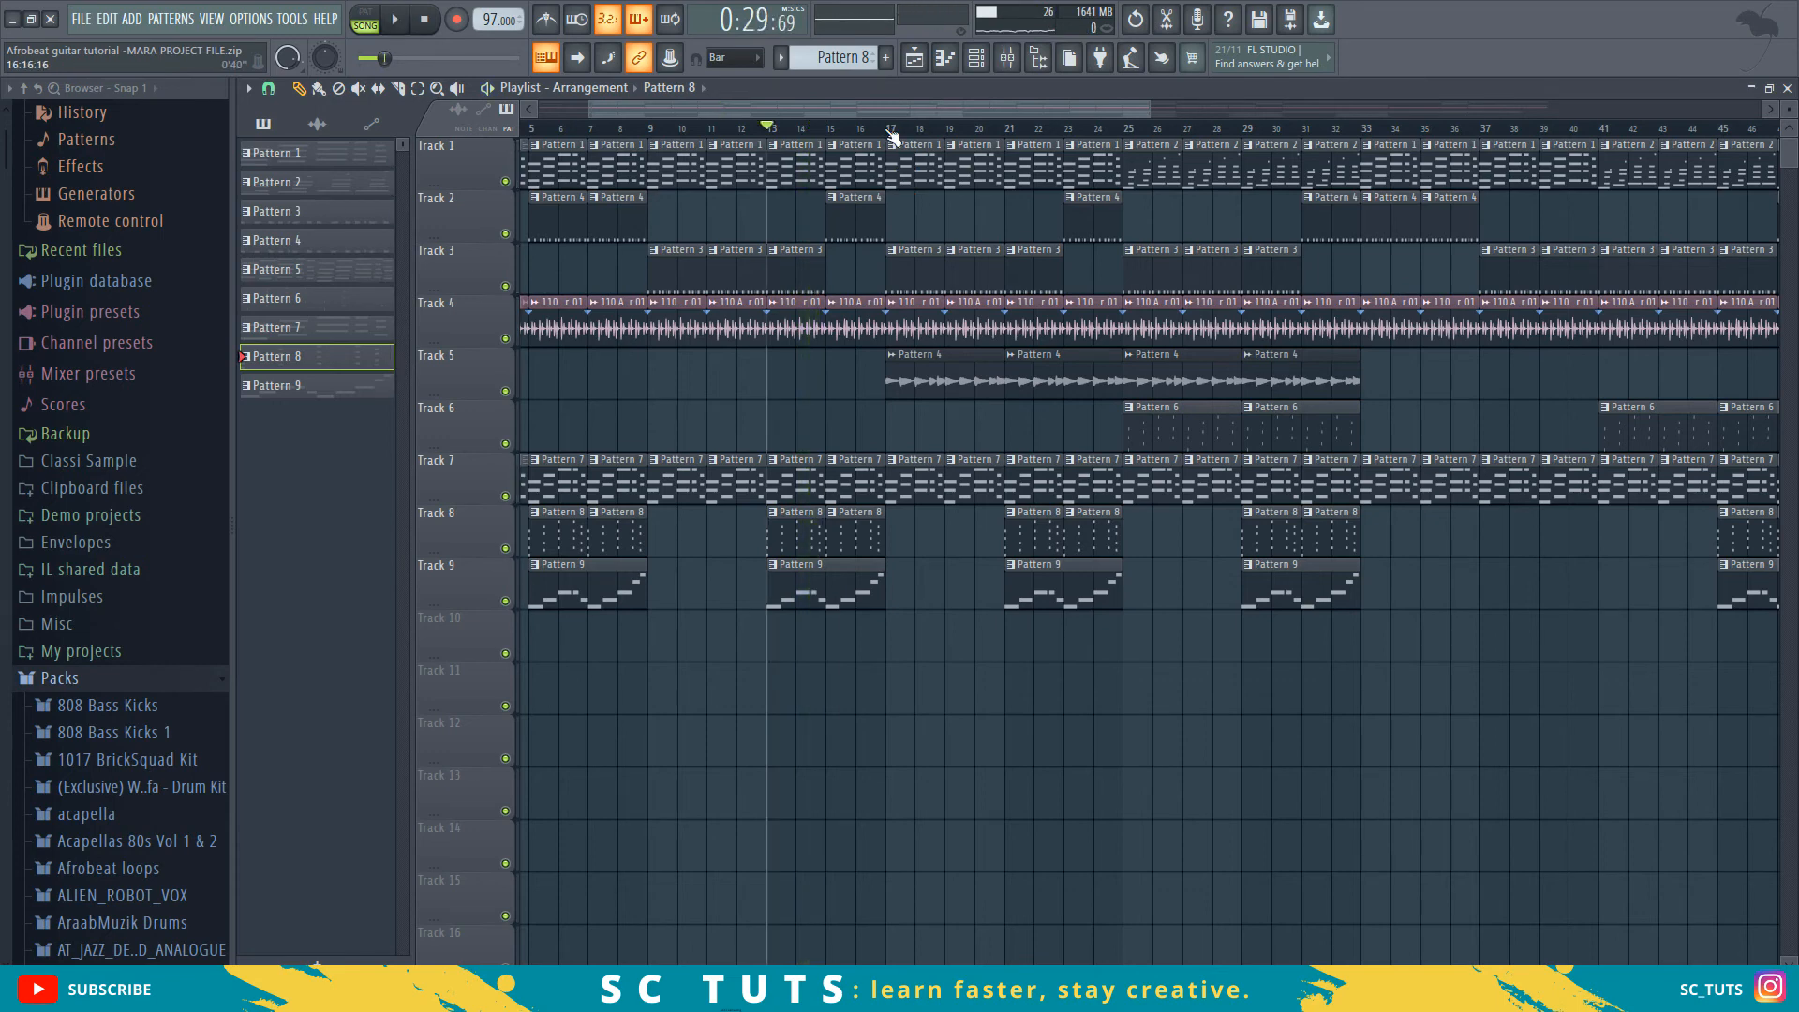
pyautogui.click(1133, 134)
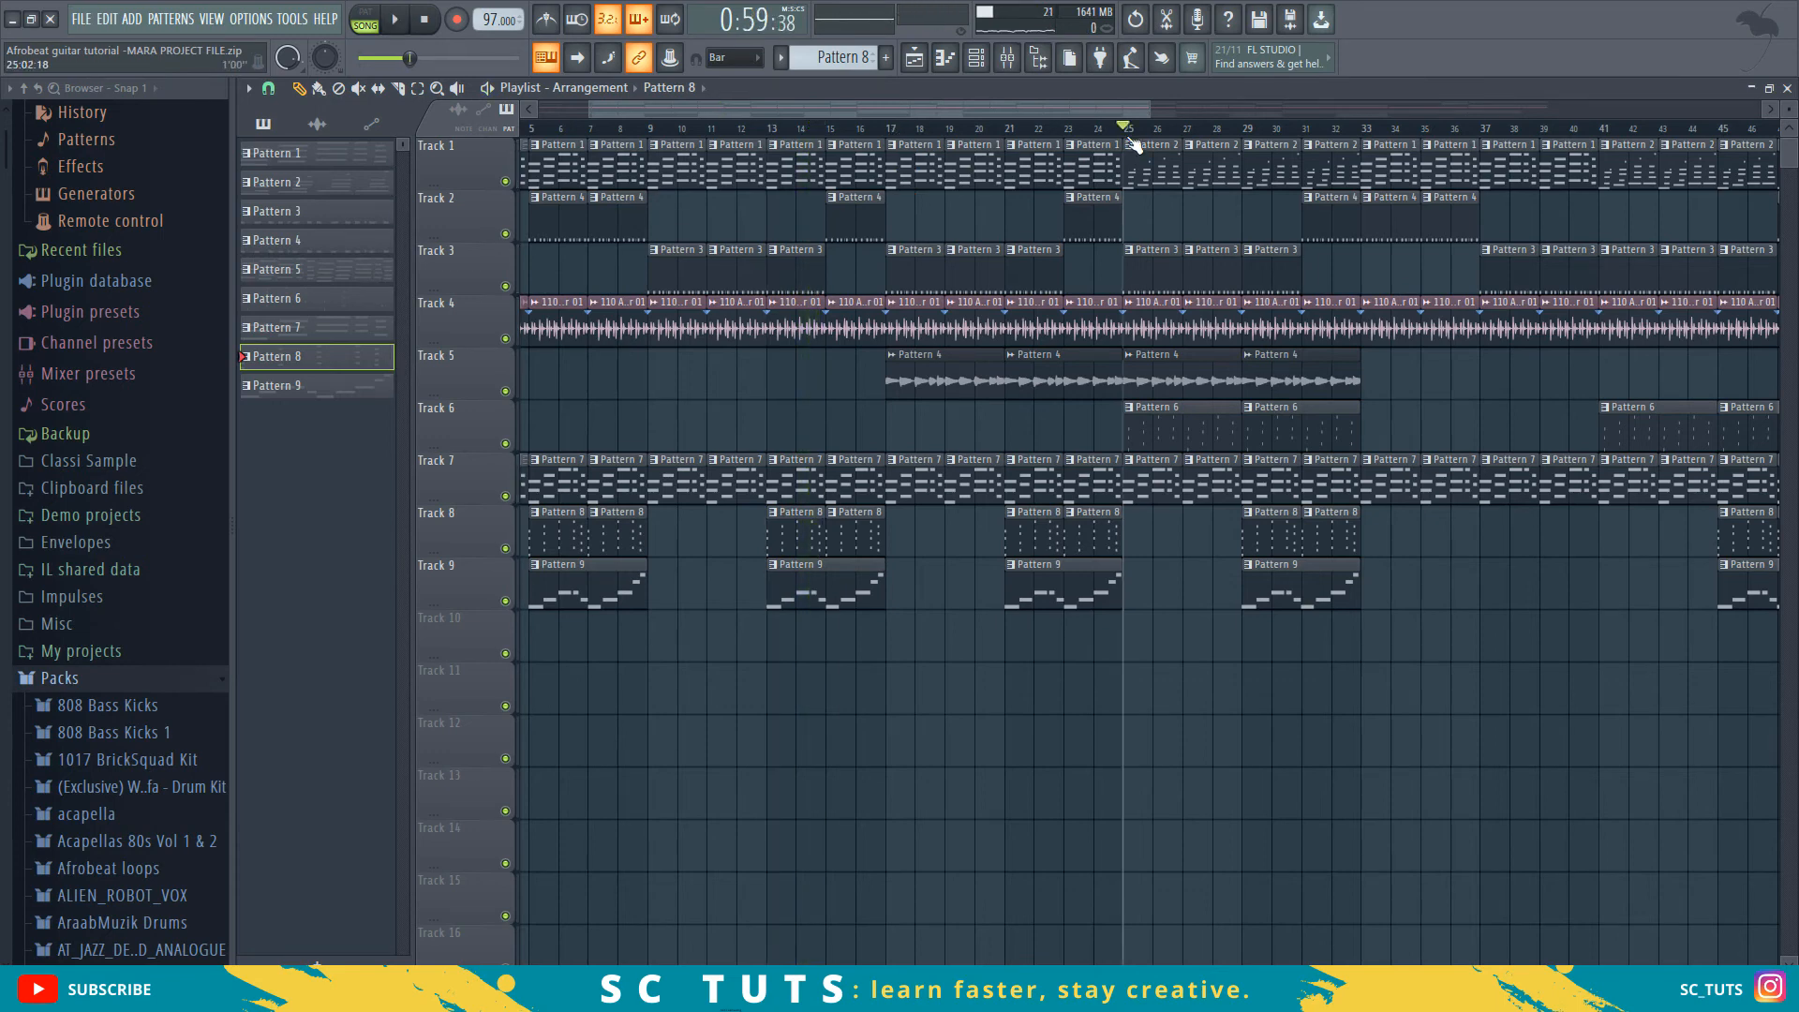
pyautogui.press('space')
pyautogui.click(1008, 58)
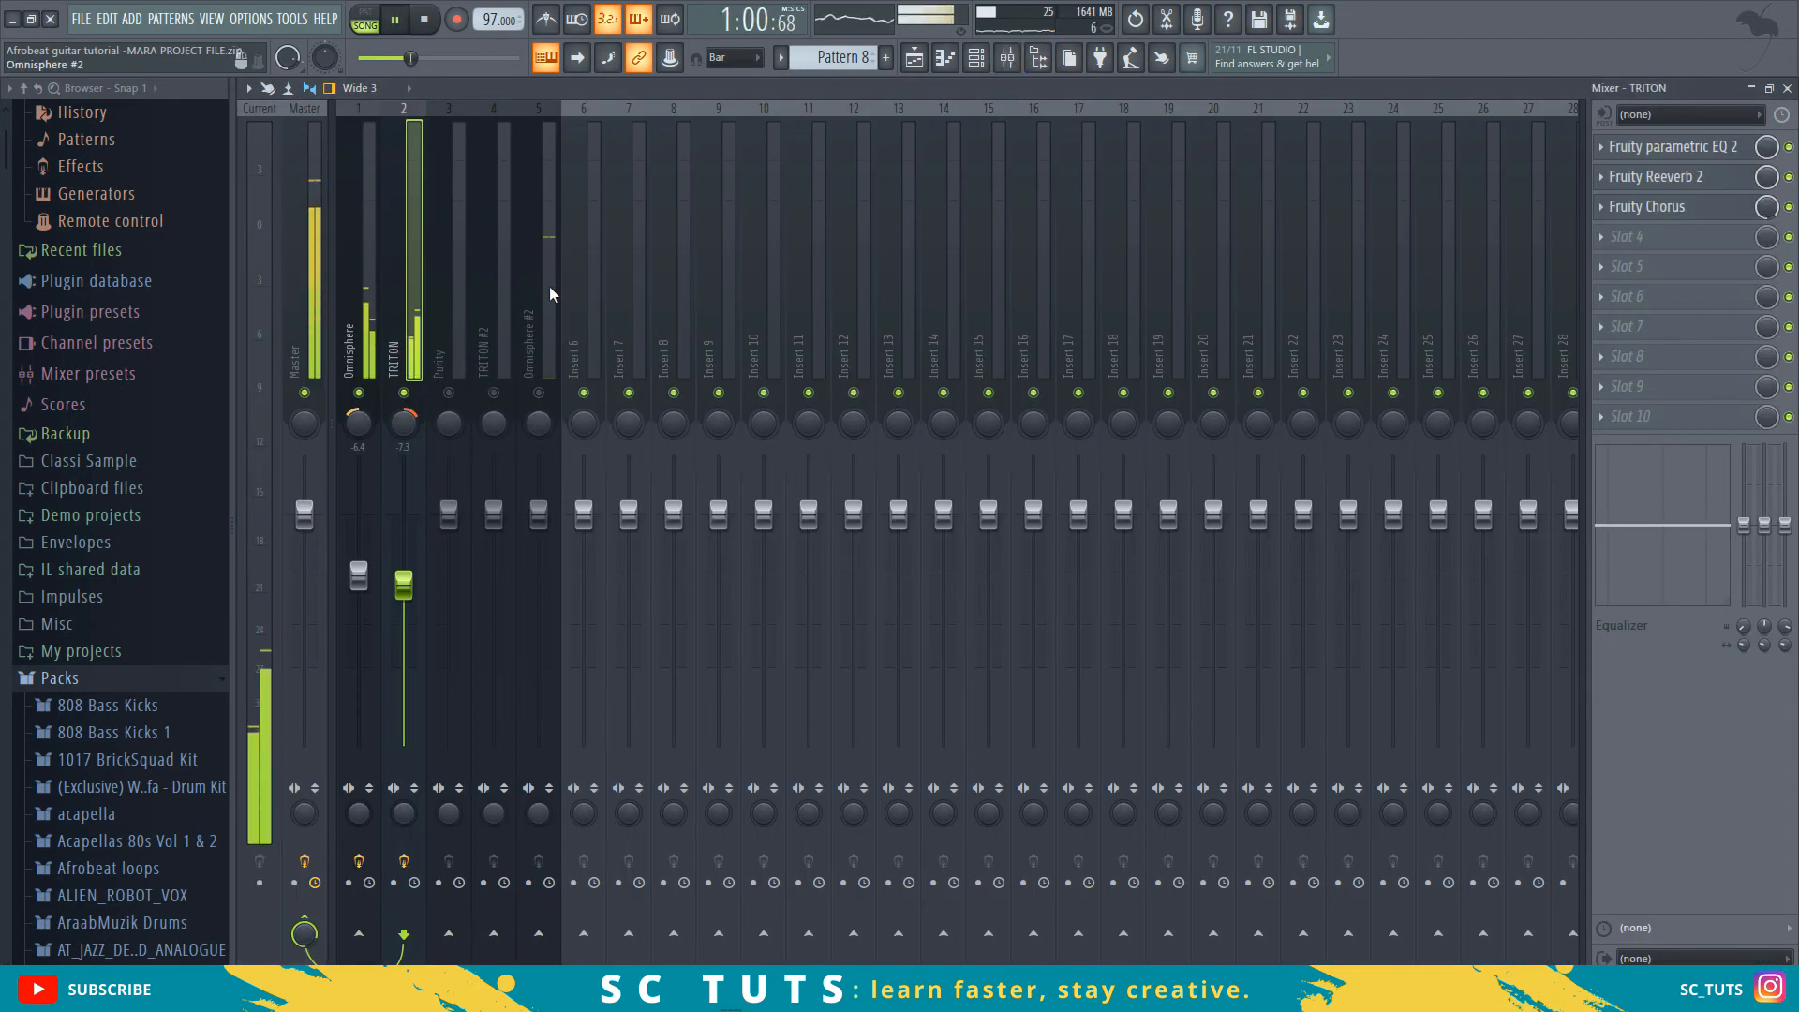
# - Select the Pattern 4 audio clip on Track 5, route it to mixer Insert 6 and play it to check the routing
pyautogui.click(945, 58)
pyautogui.click(915, 58)
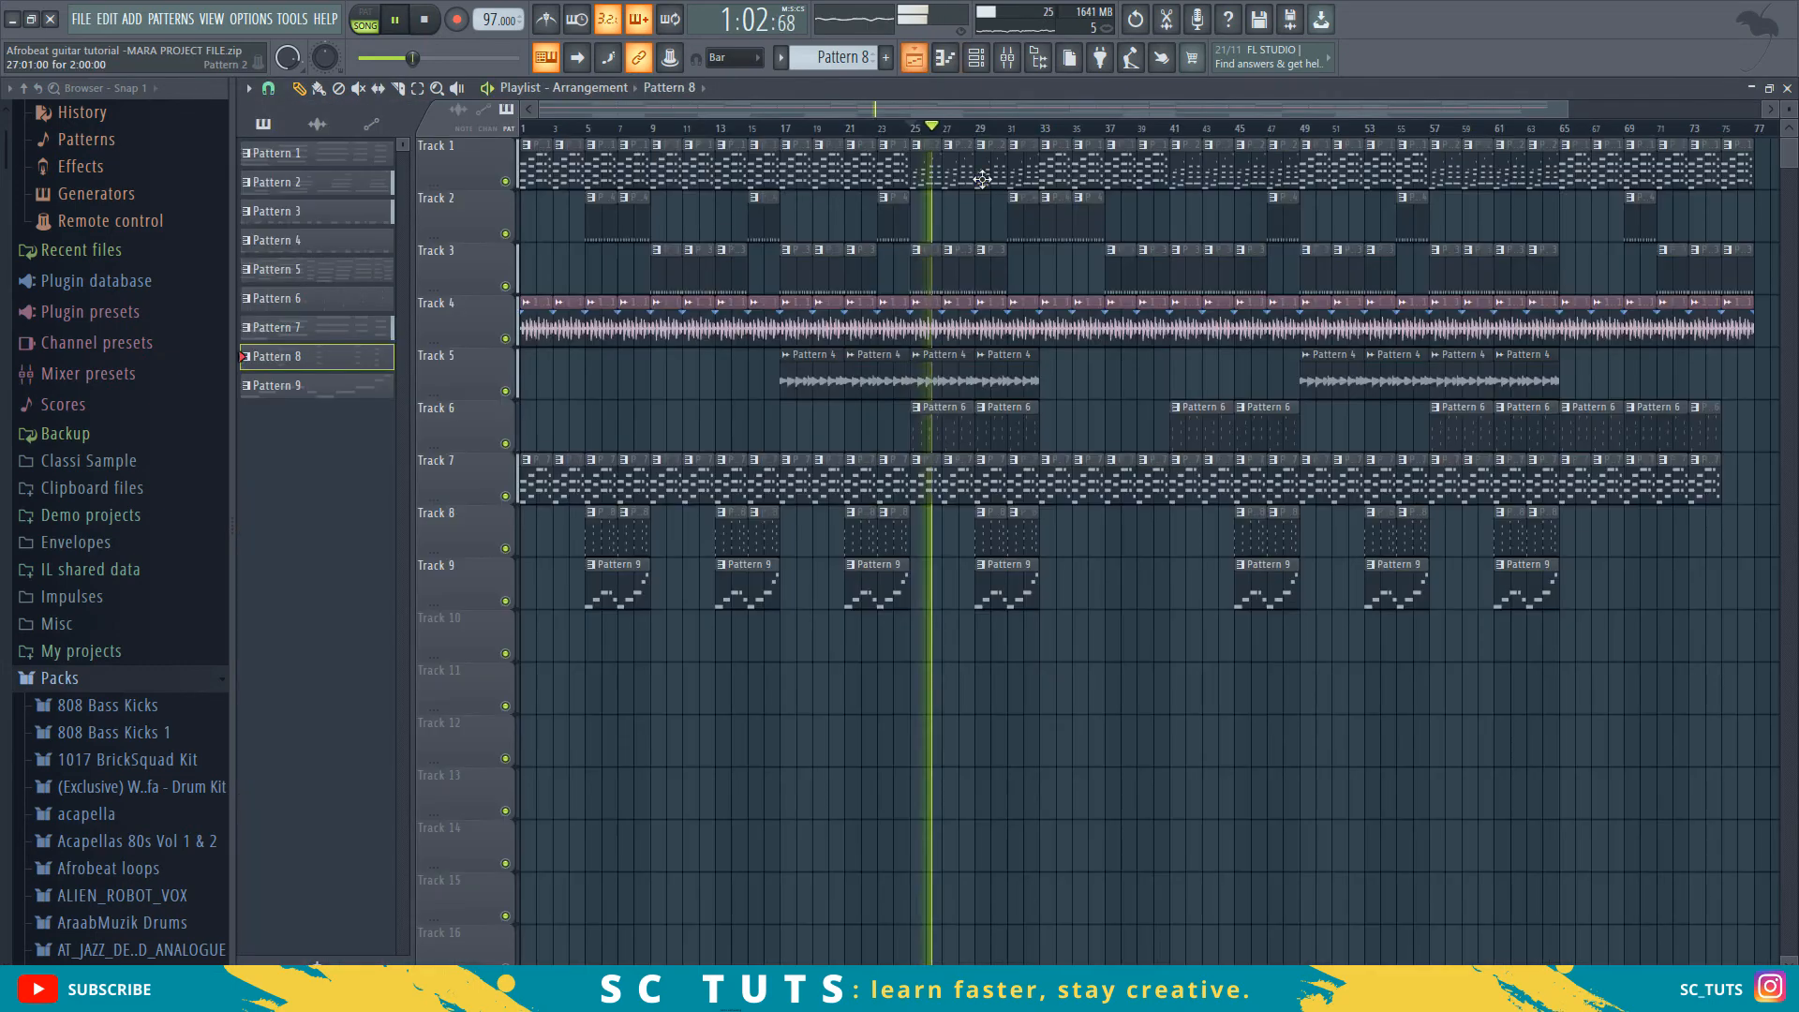
pyautogui.press('space')
pyautogui.click(934, 388)
pyautogui.click(1007, 58)
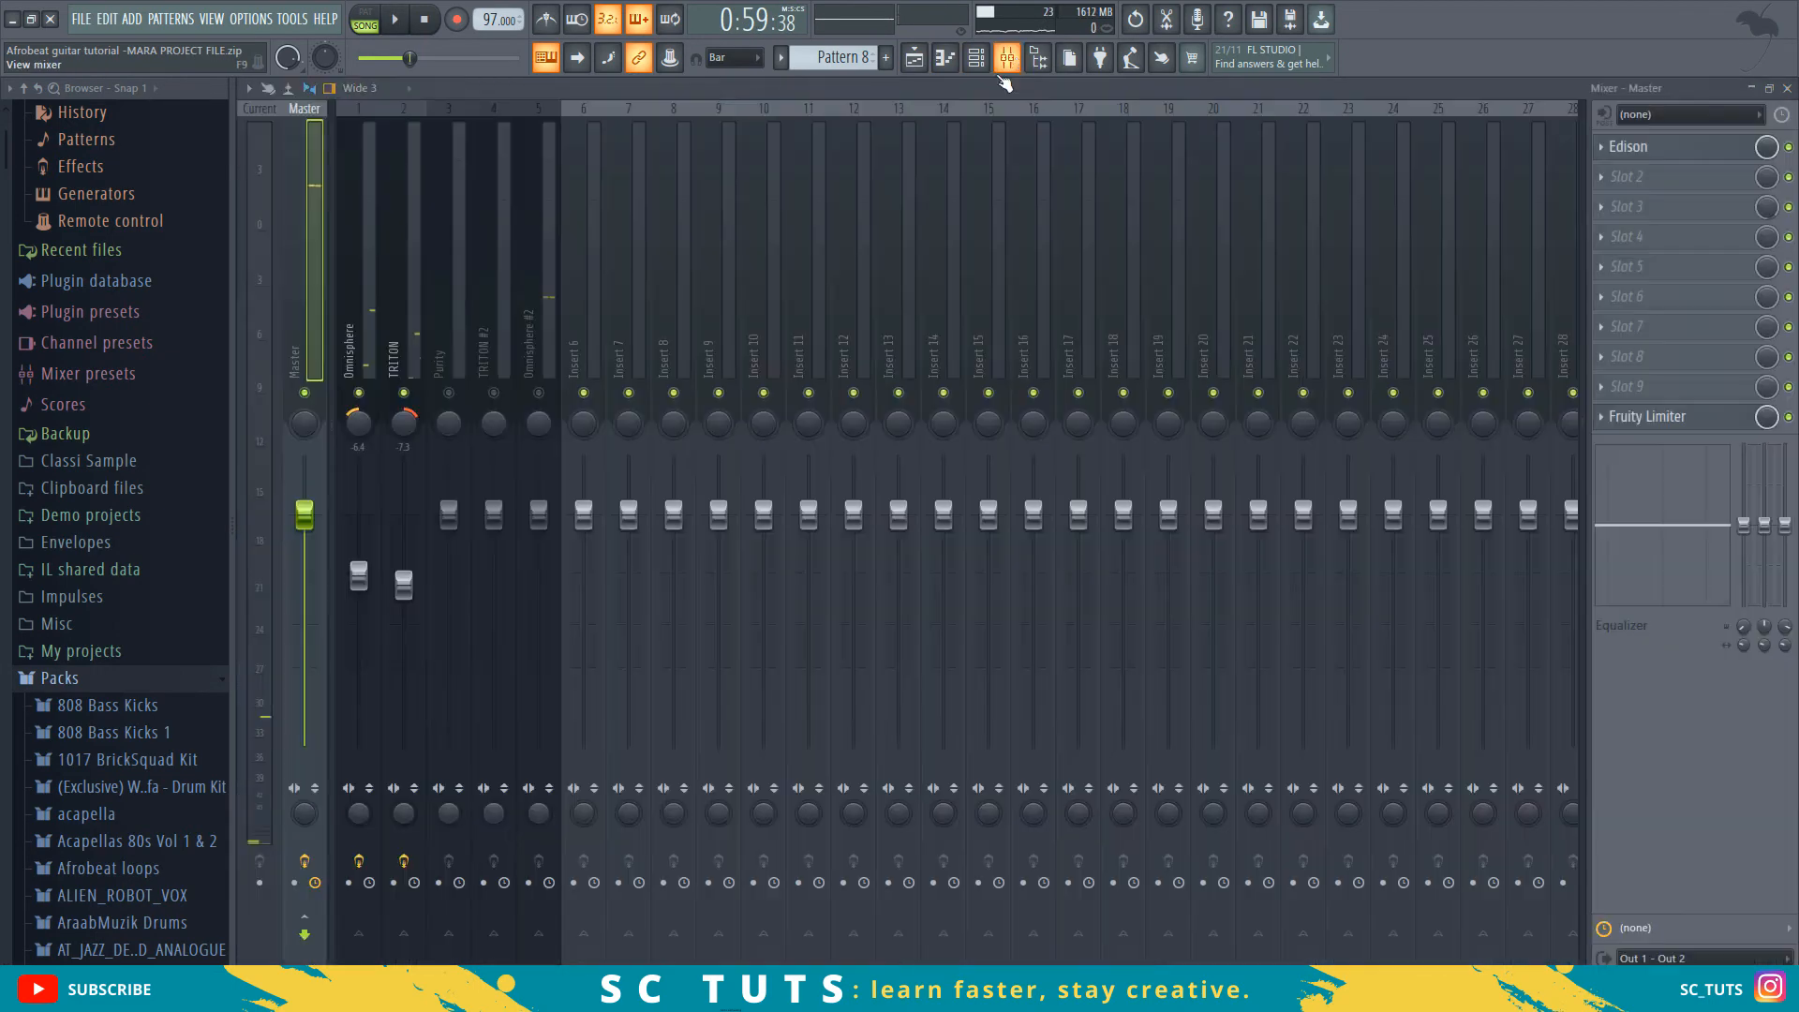
pyautogui.press('space')
pyautogui.click(591, 348)
pyautogui.press('space')
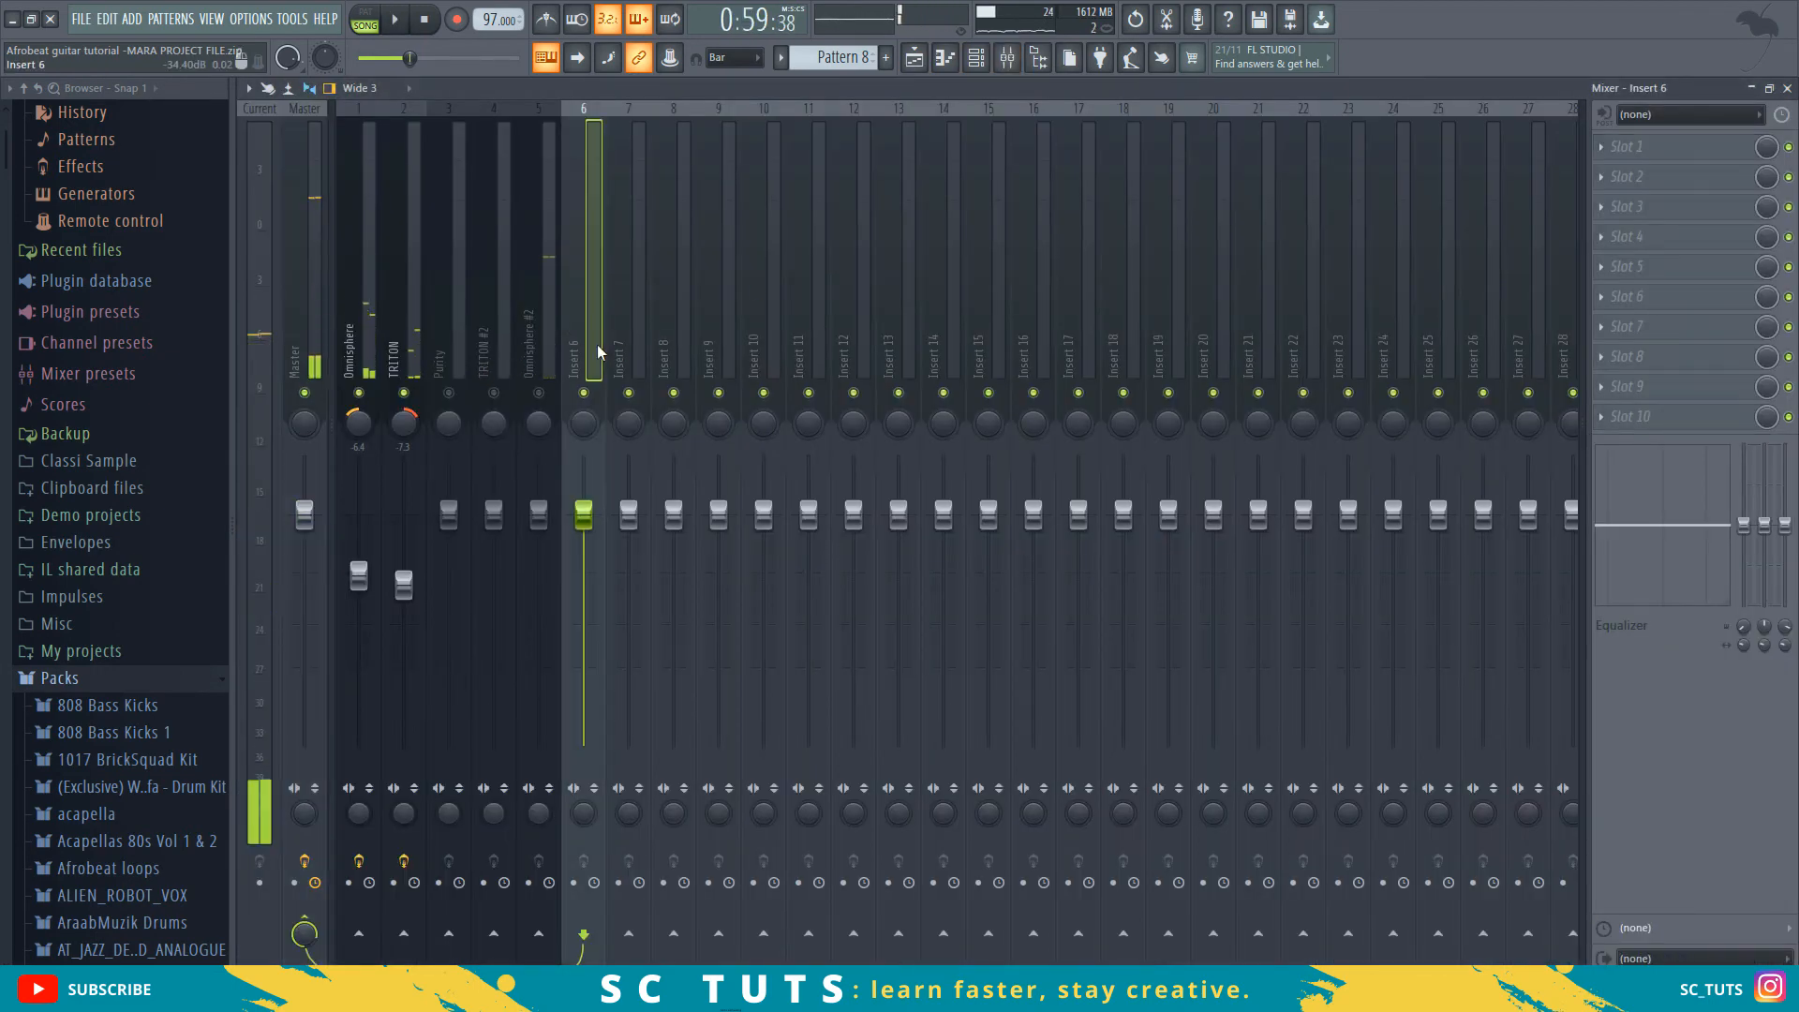
pyautogui.hotkey('ctrl', 'l')
pyautogui.press('space')
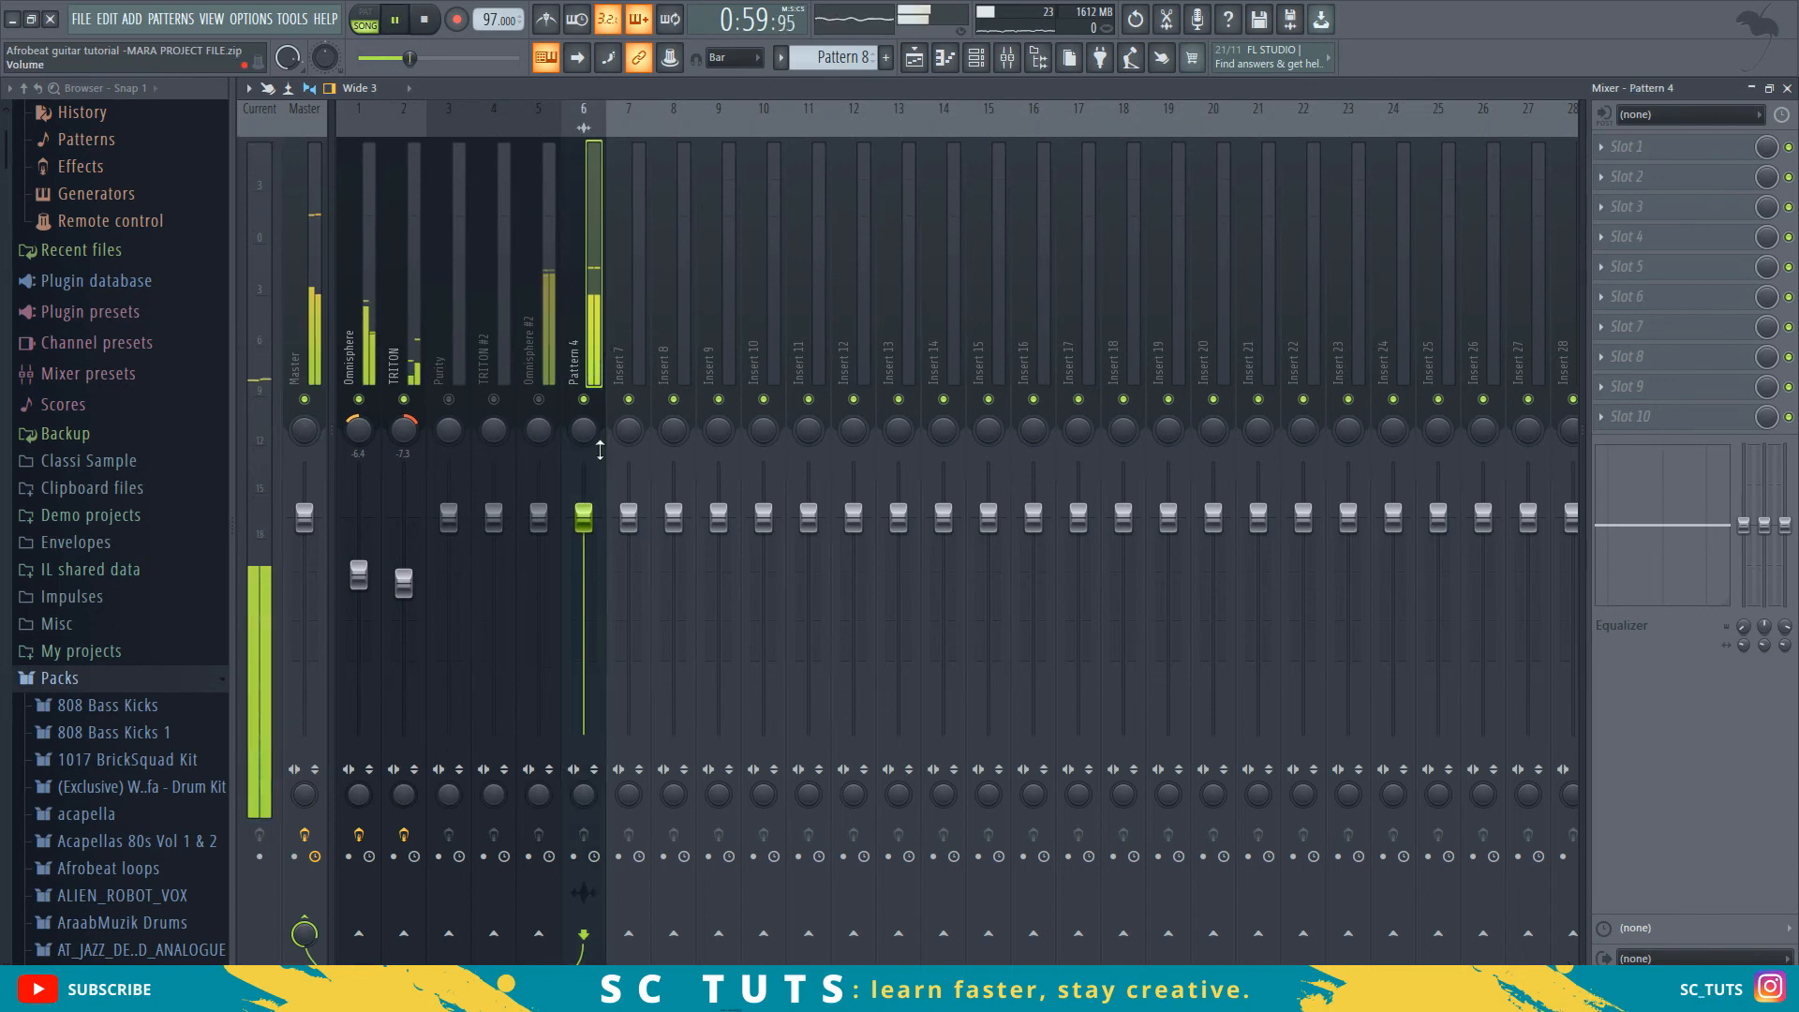
pyautogui.press('space')
# - Pan the Pattern 4 mixer track 17% right and lower its level to about -4.0 dB
pyautogui.moveTo(582, 429); pyautogui.dragTo(582, 413)
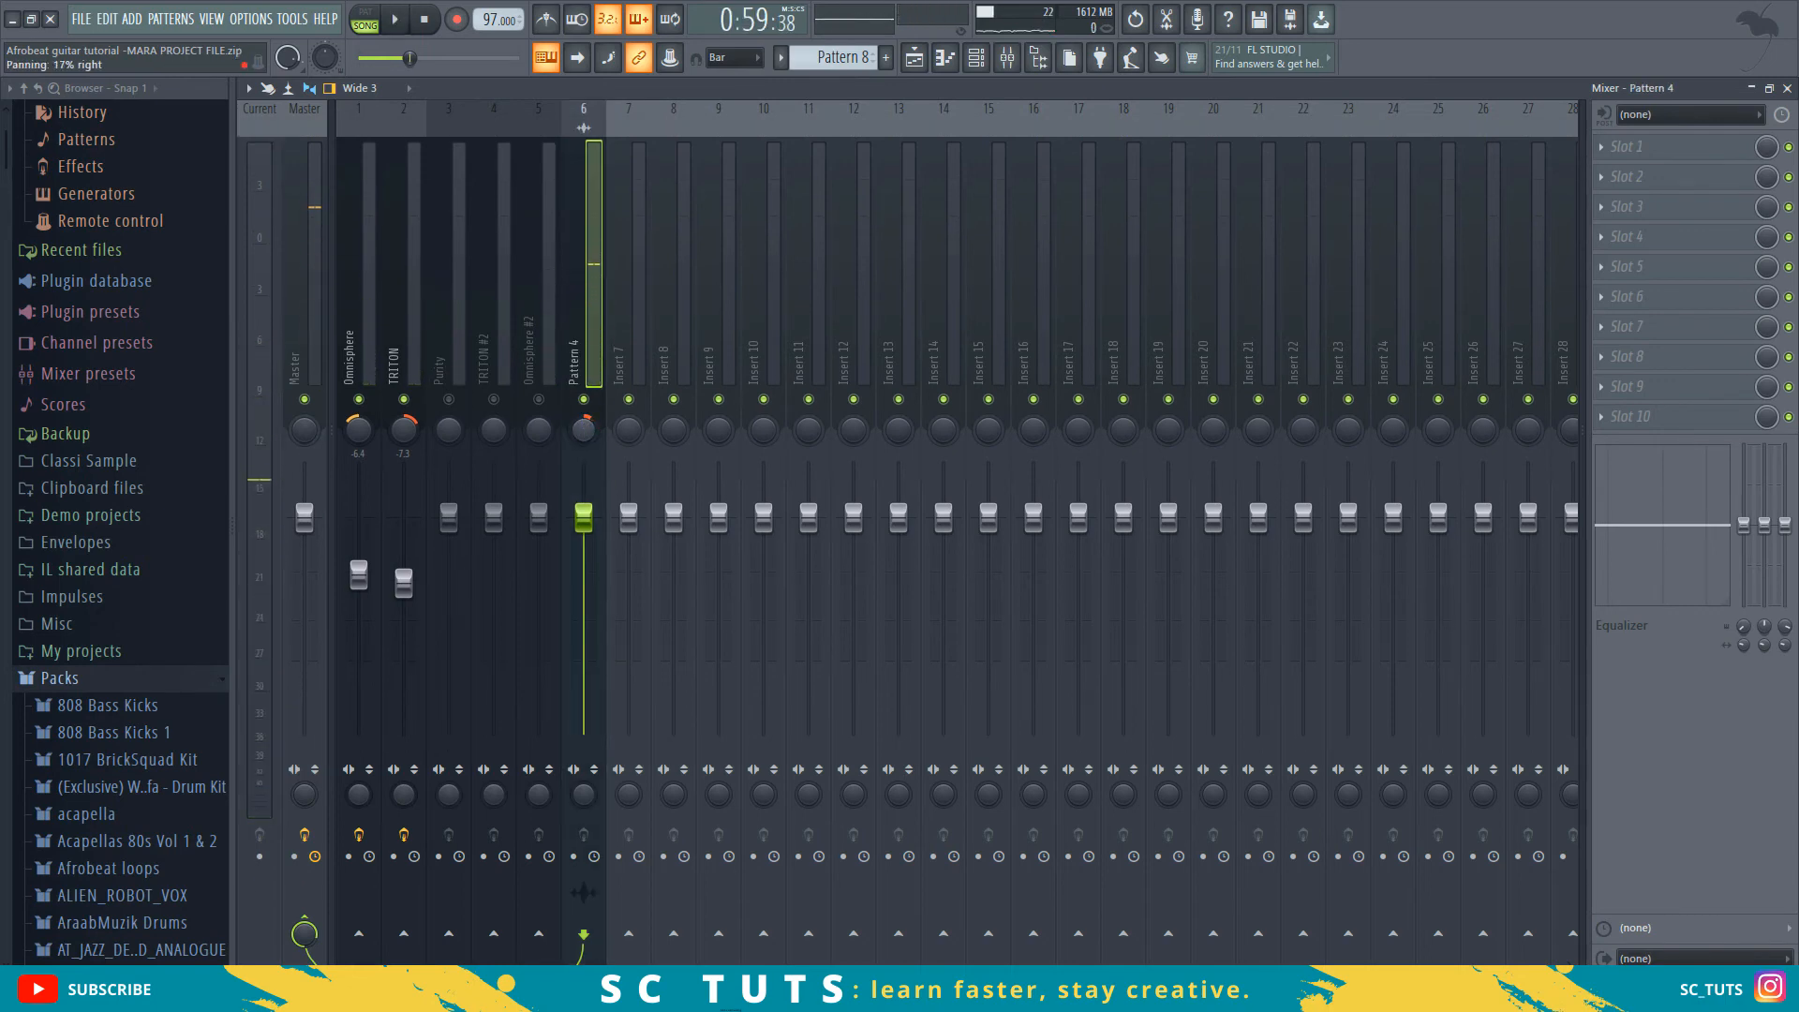
pyautogui.moveTo(584, 518); pyautogui.dragTo(585, 554)
pyautogui.press('space')
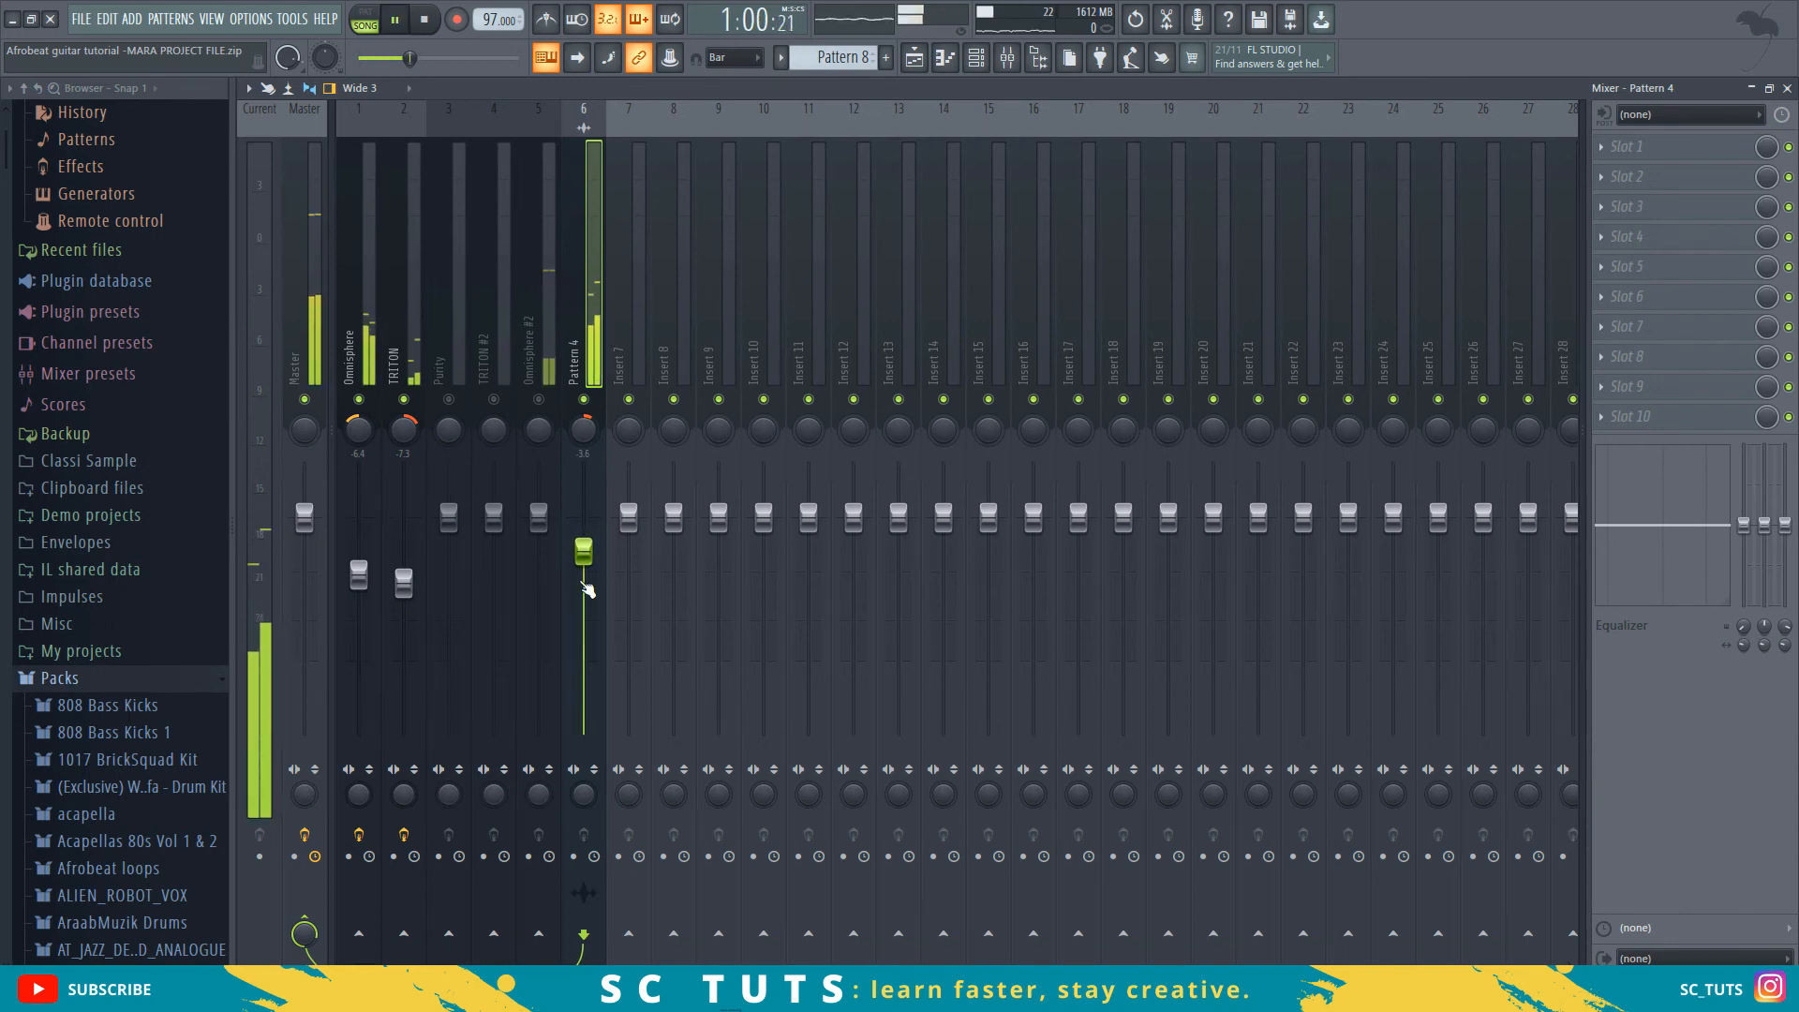
pyautogui.press('space')
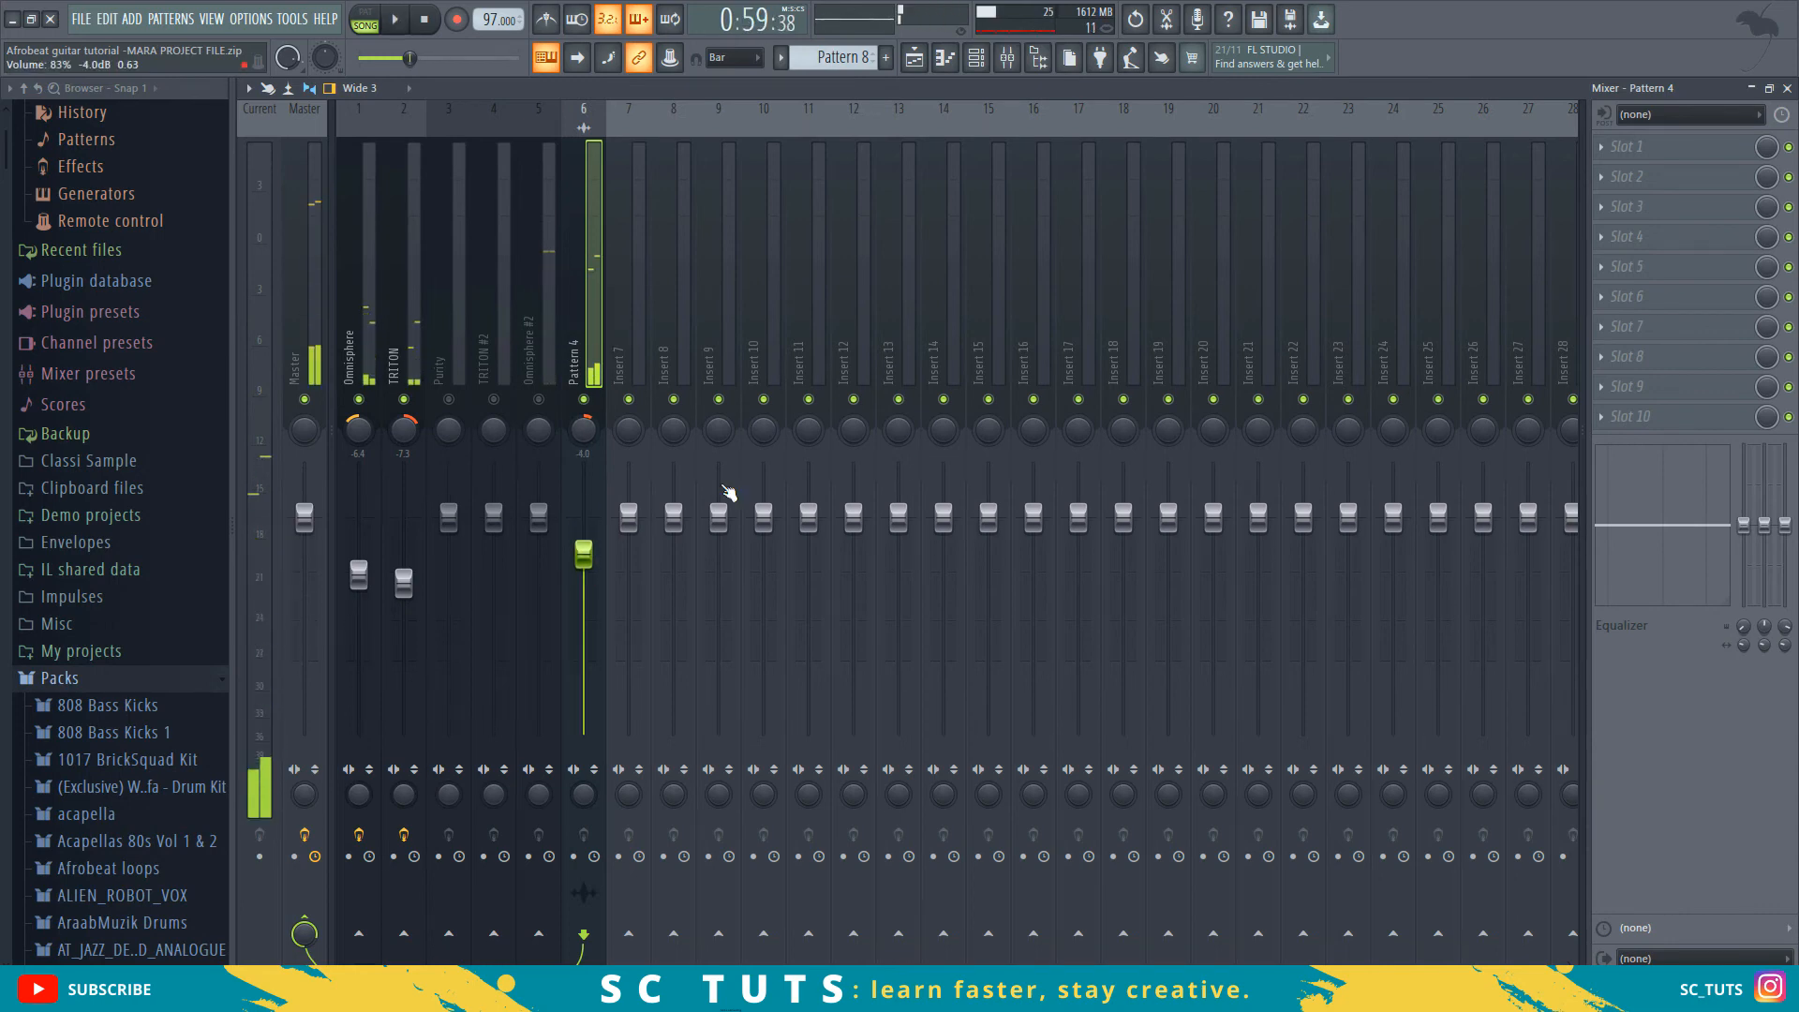
# - Add Fruity Parametric EQ 2 to the Pattern 4 mixer track and cut its lows with band 1 during playback
pyautogui.click(1621, 147)
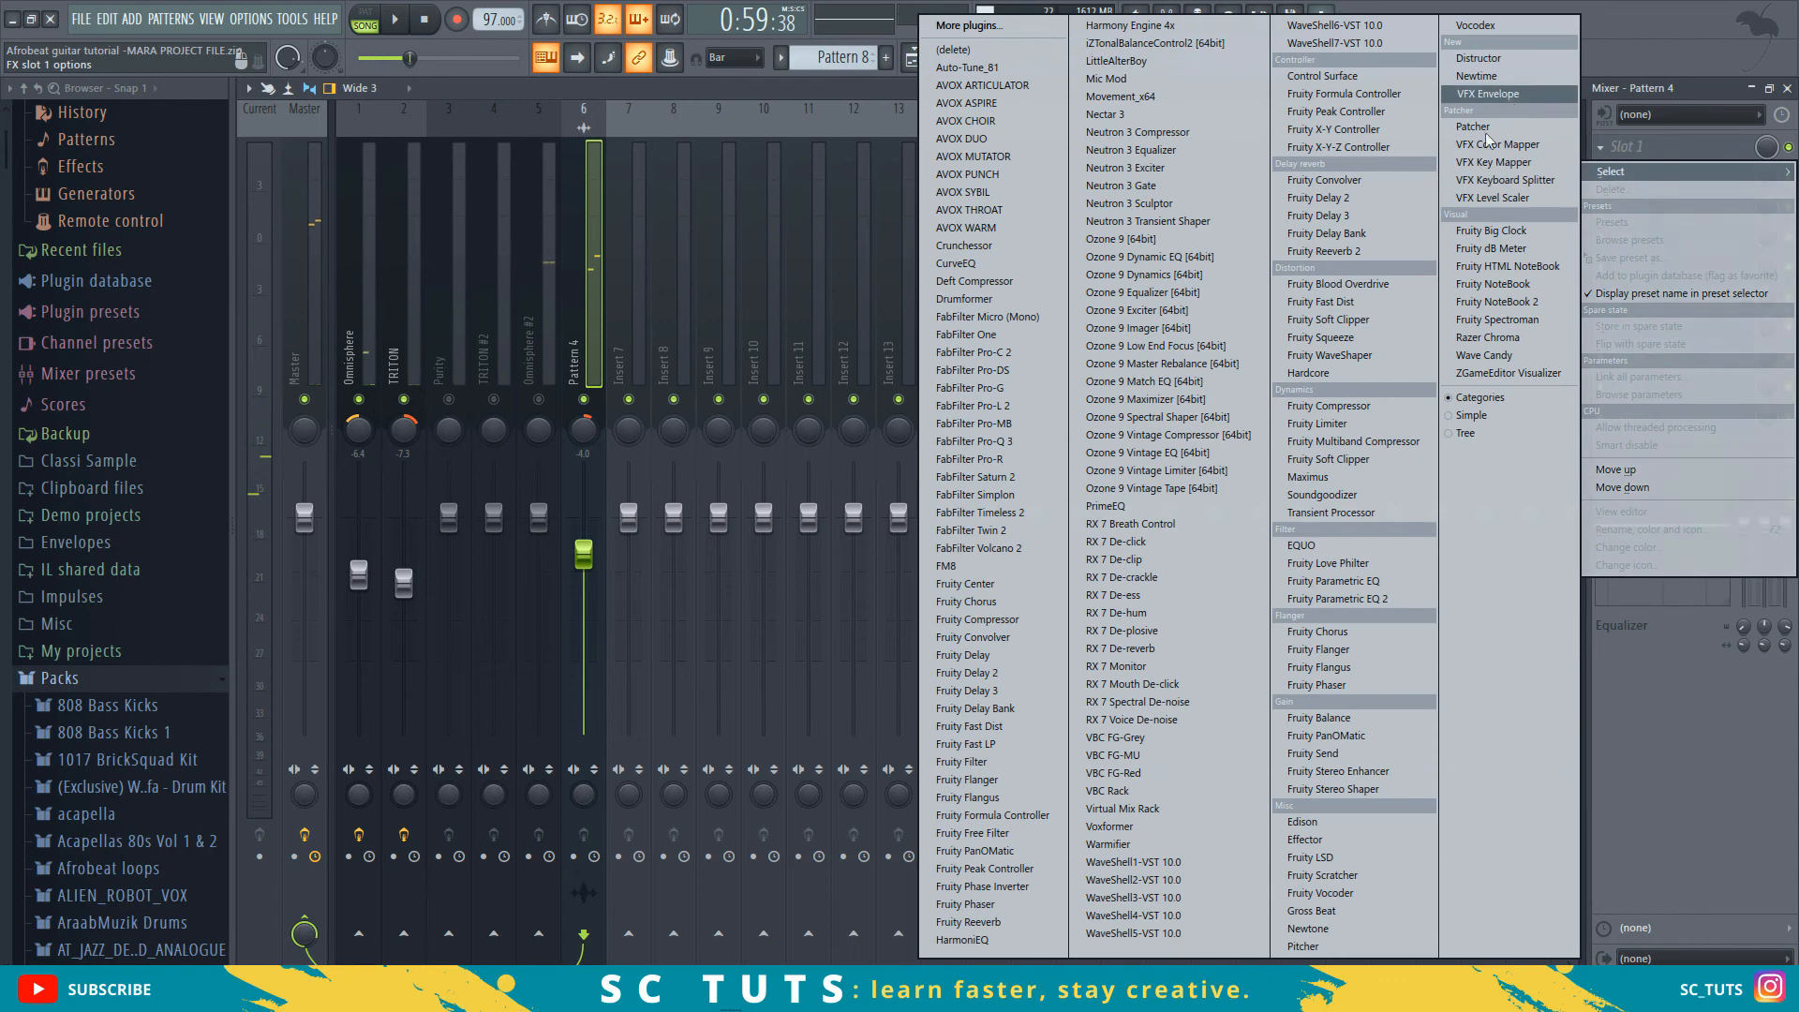
pyautogui.click(1335, 599)
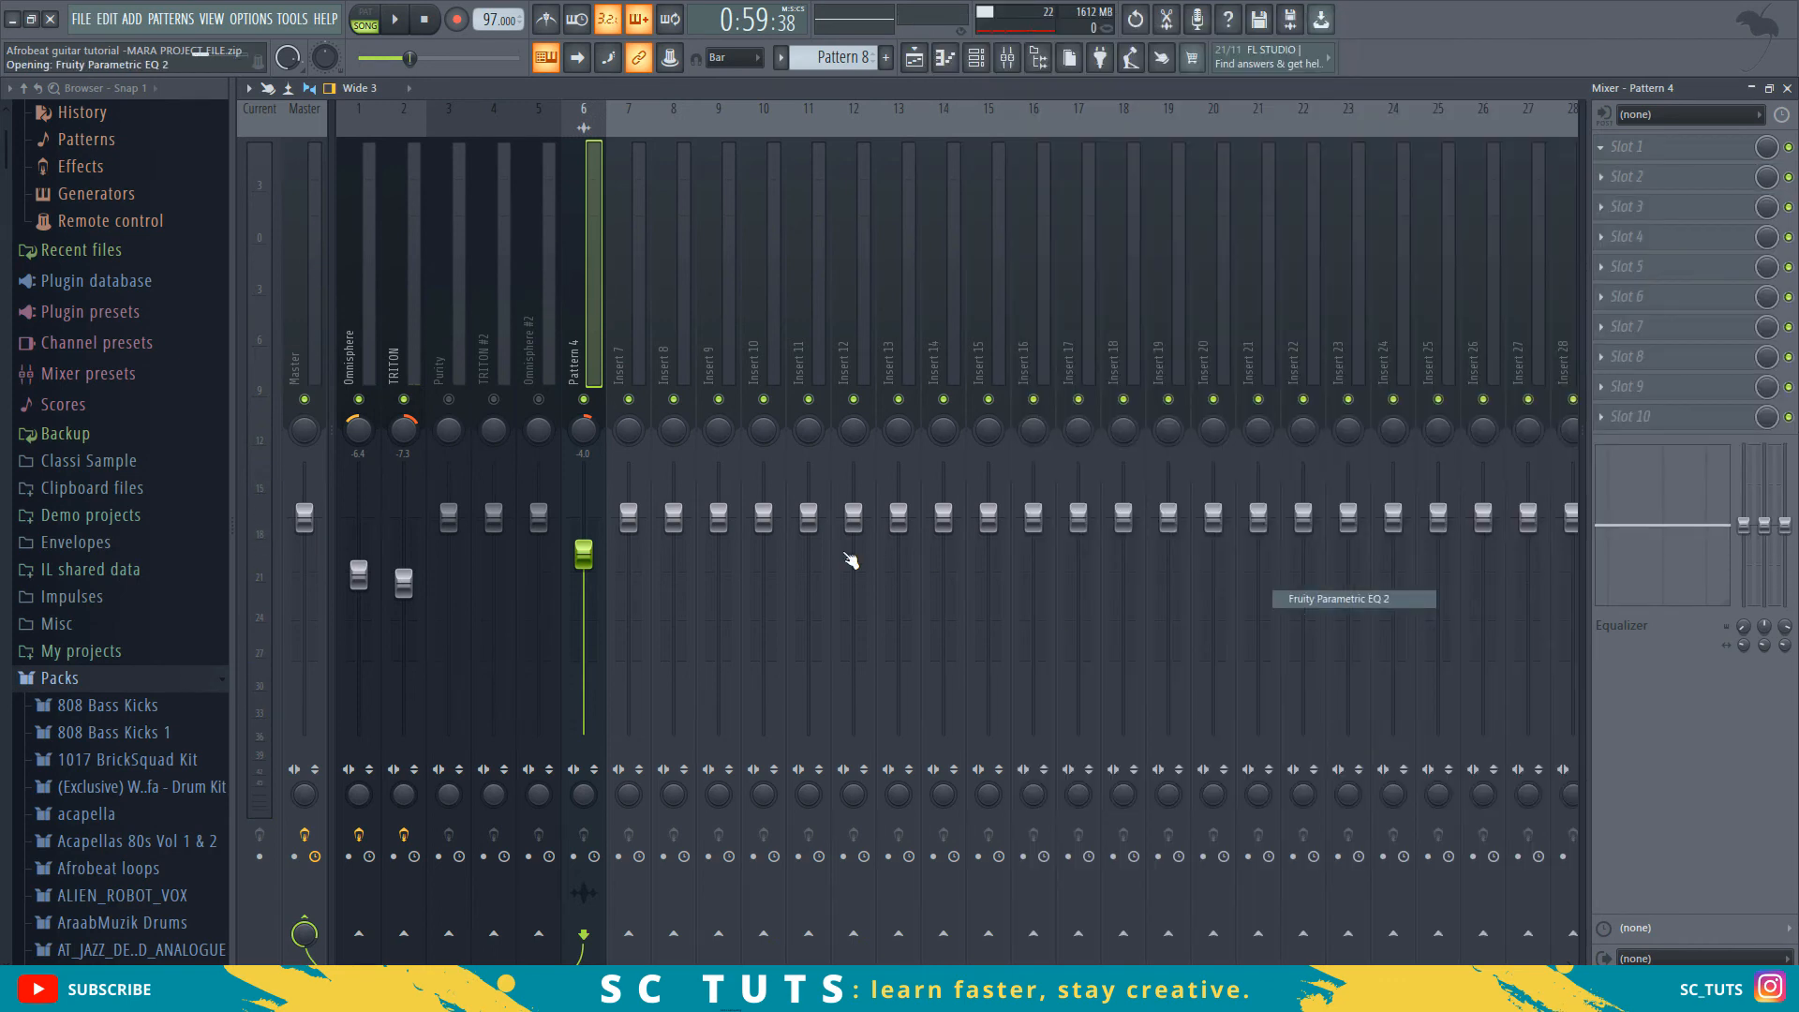
pyautogui.press('space')
pyautogui.moveTo(494, 494); pyautogui.dragTo(525, 553)
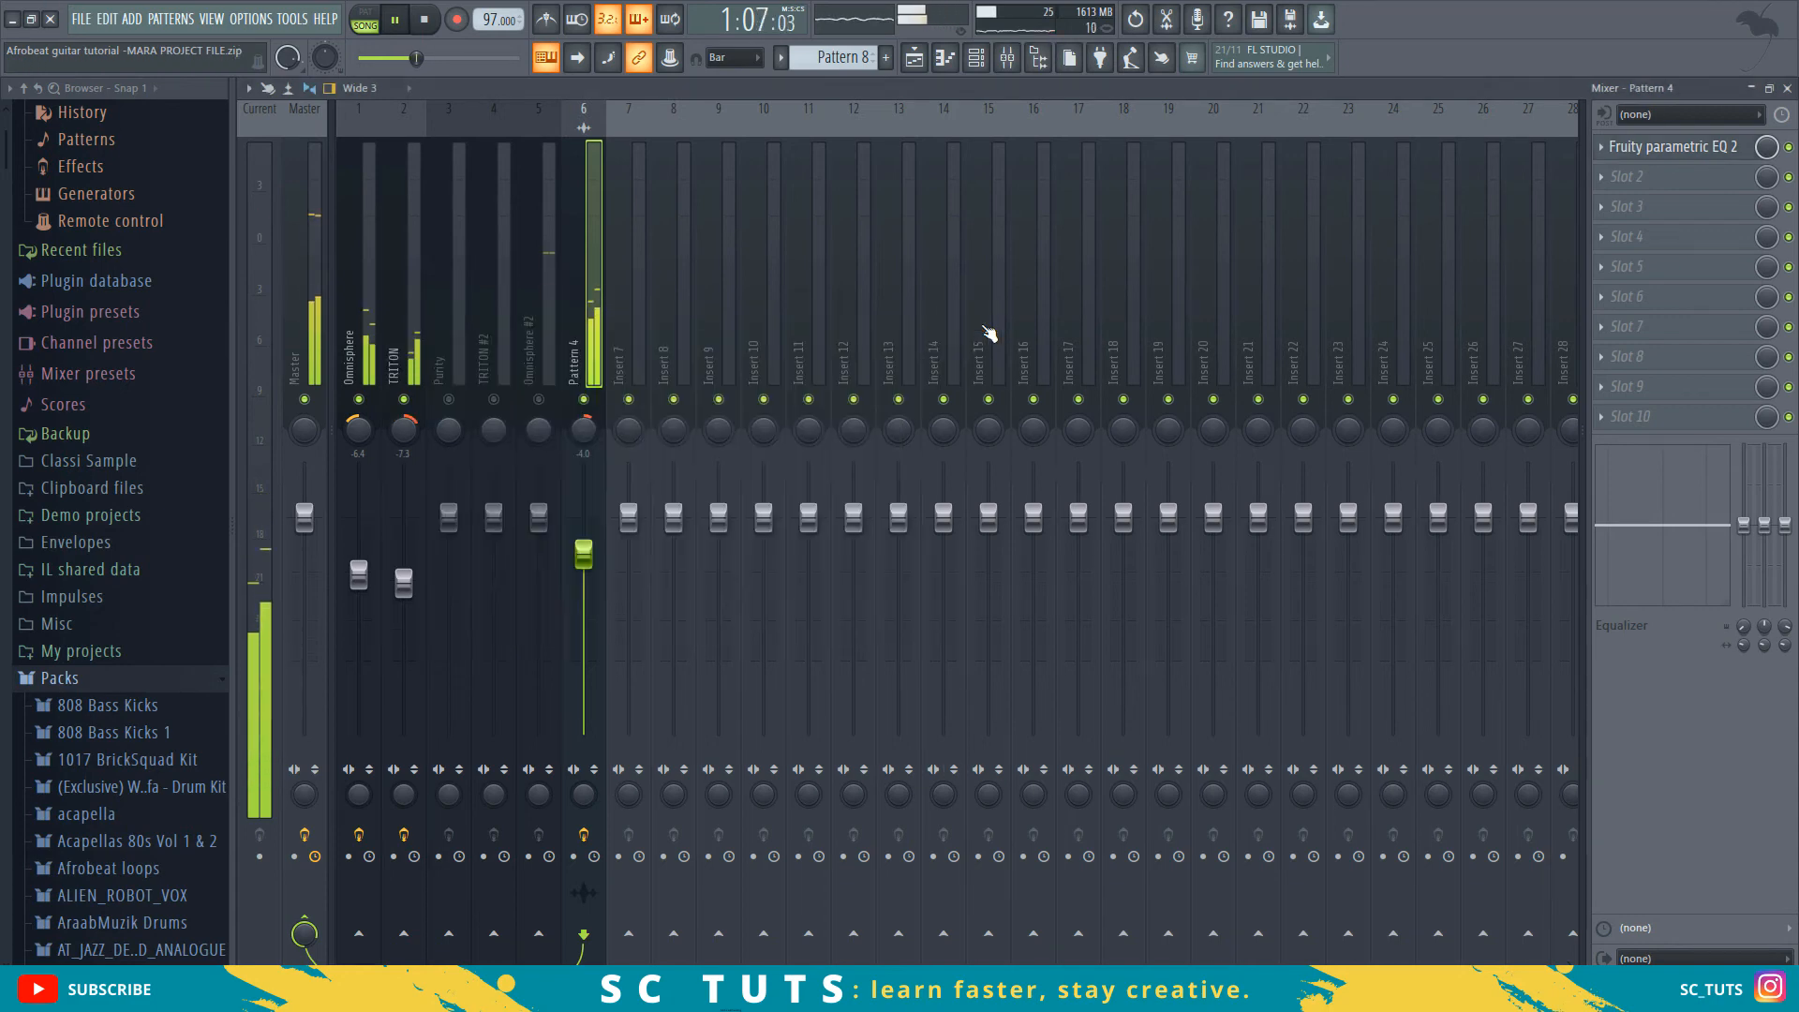
pyautogui.click(980, 321)
pyautogui.press('space')
# - Add Fruity Multiband Compressor with the Bright preset to the Pattern 4 mixer track and lower the track's level to about -10.2 dB
pyautogui.click(1636, 208)
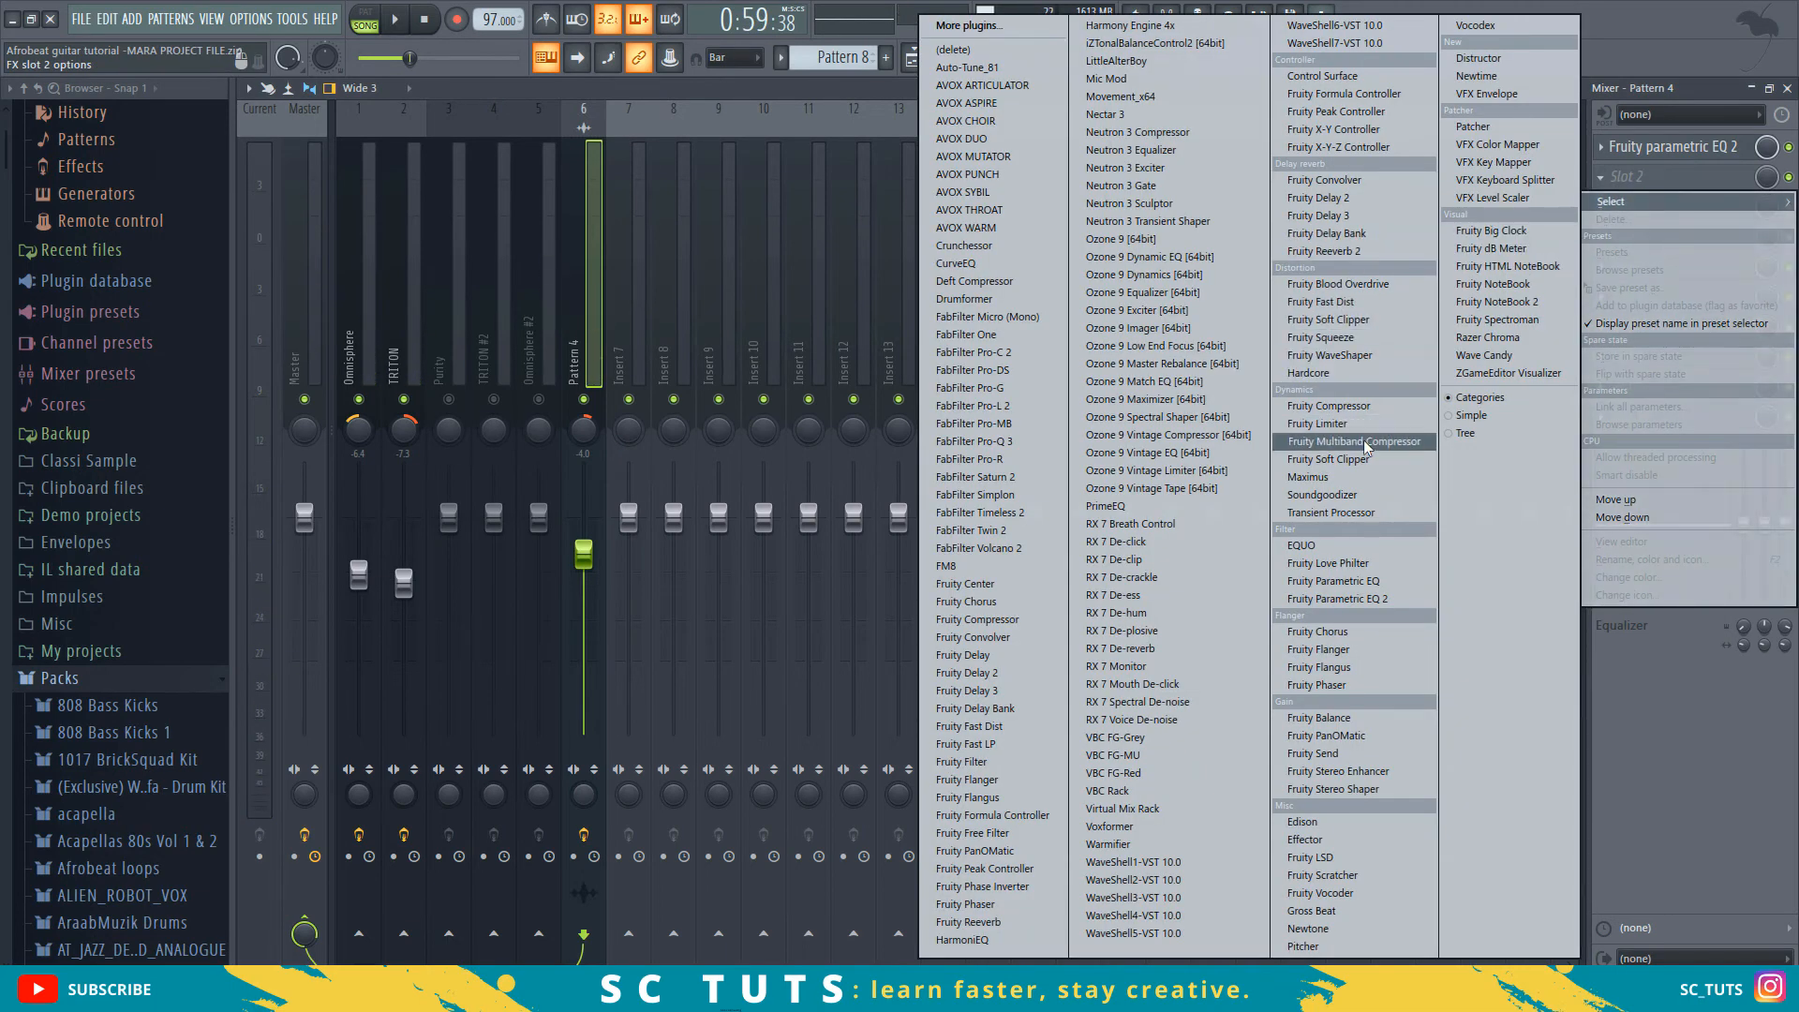
pyautogui.click(1355, 441)
pyautogui.click(1120, 347)
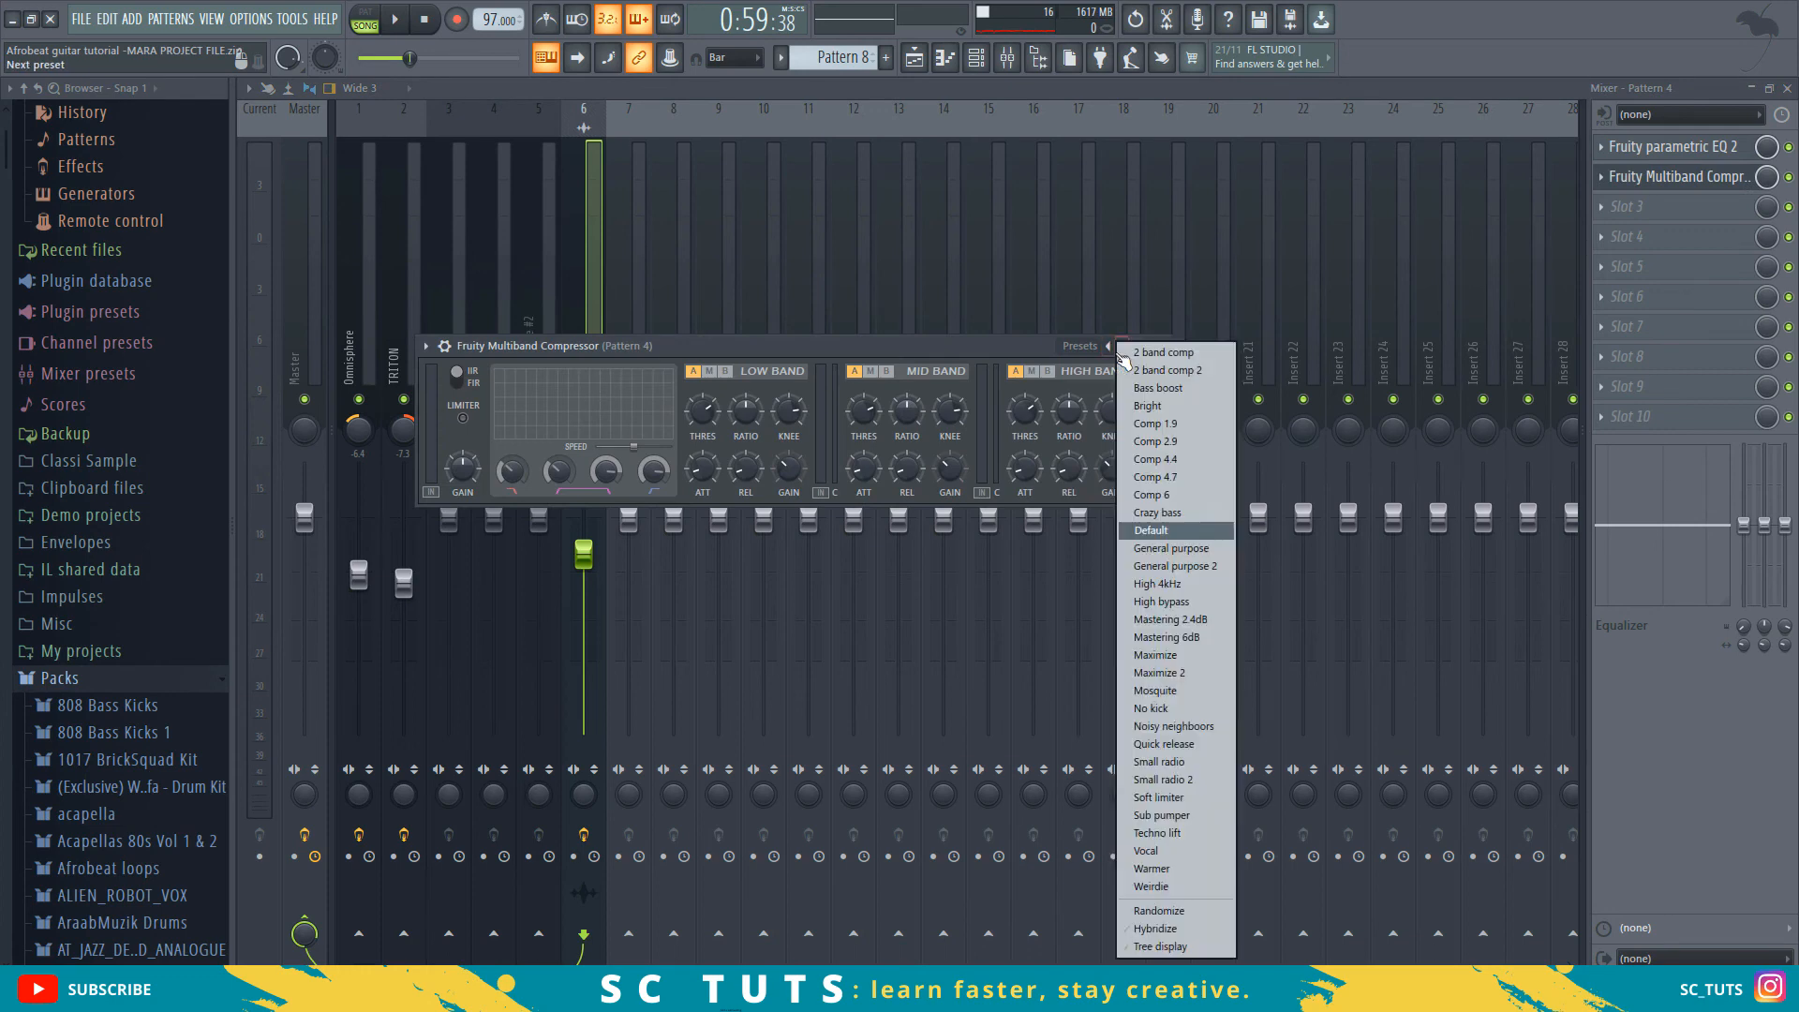
pyautogui.click(1148, 406)
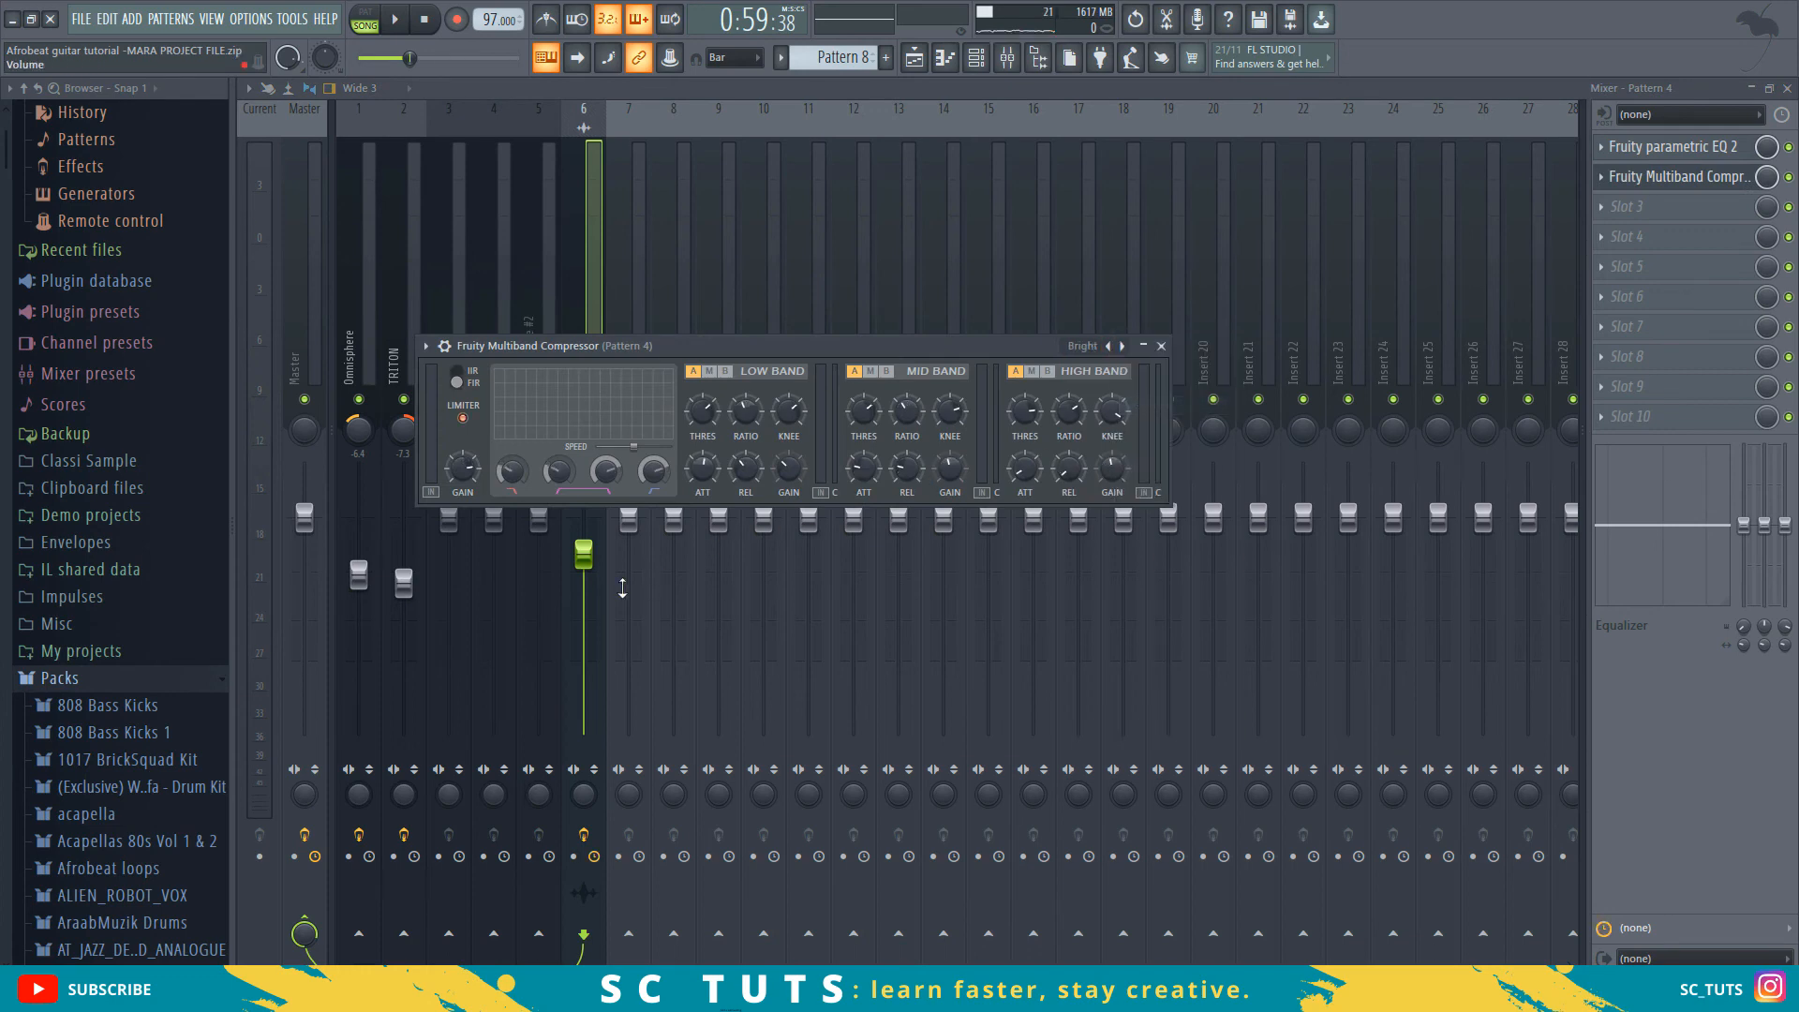
pyautogui.press('space')
pyautogui.moveTo(599, 562); pyautogui.dragTo(585, 608)
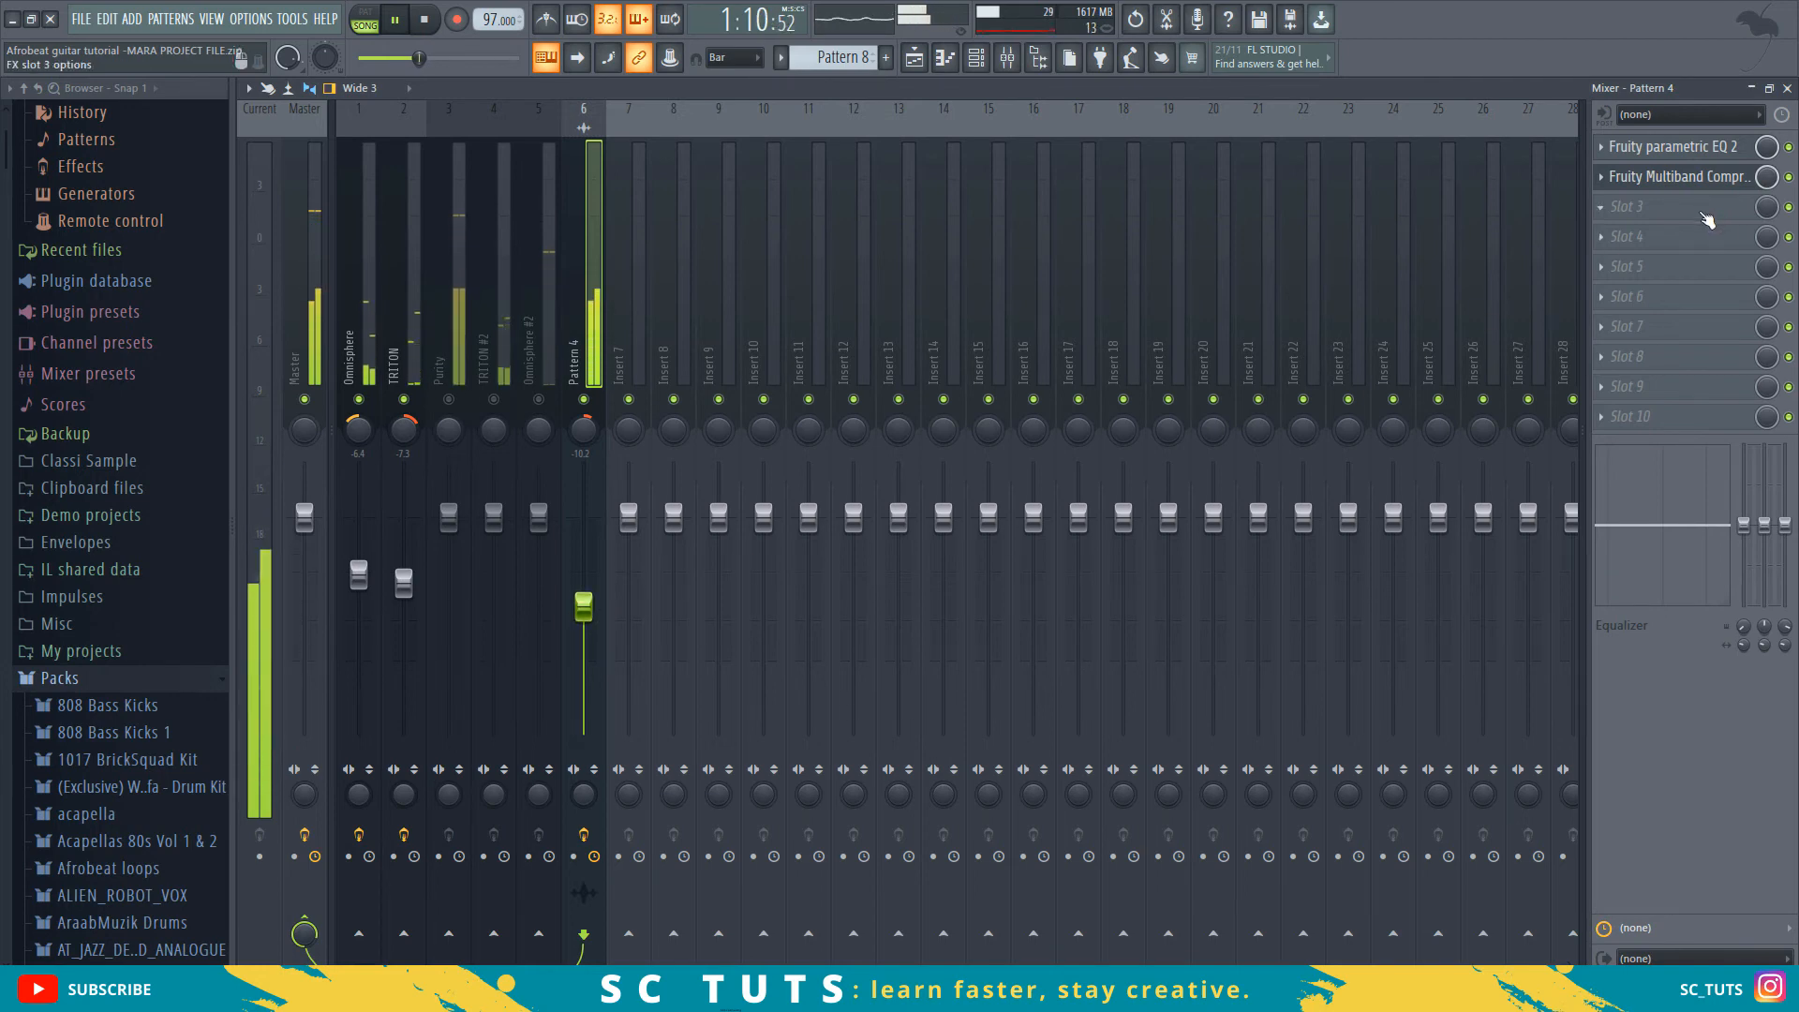
# - Add Fruity Flanger with the Chorusy preset to the Pattern 4 mixer track, reduce its mix level and set the track to about -10.1 dB
pyautogui.click(1708, 220)
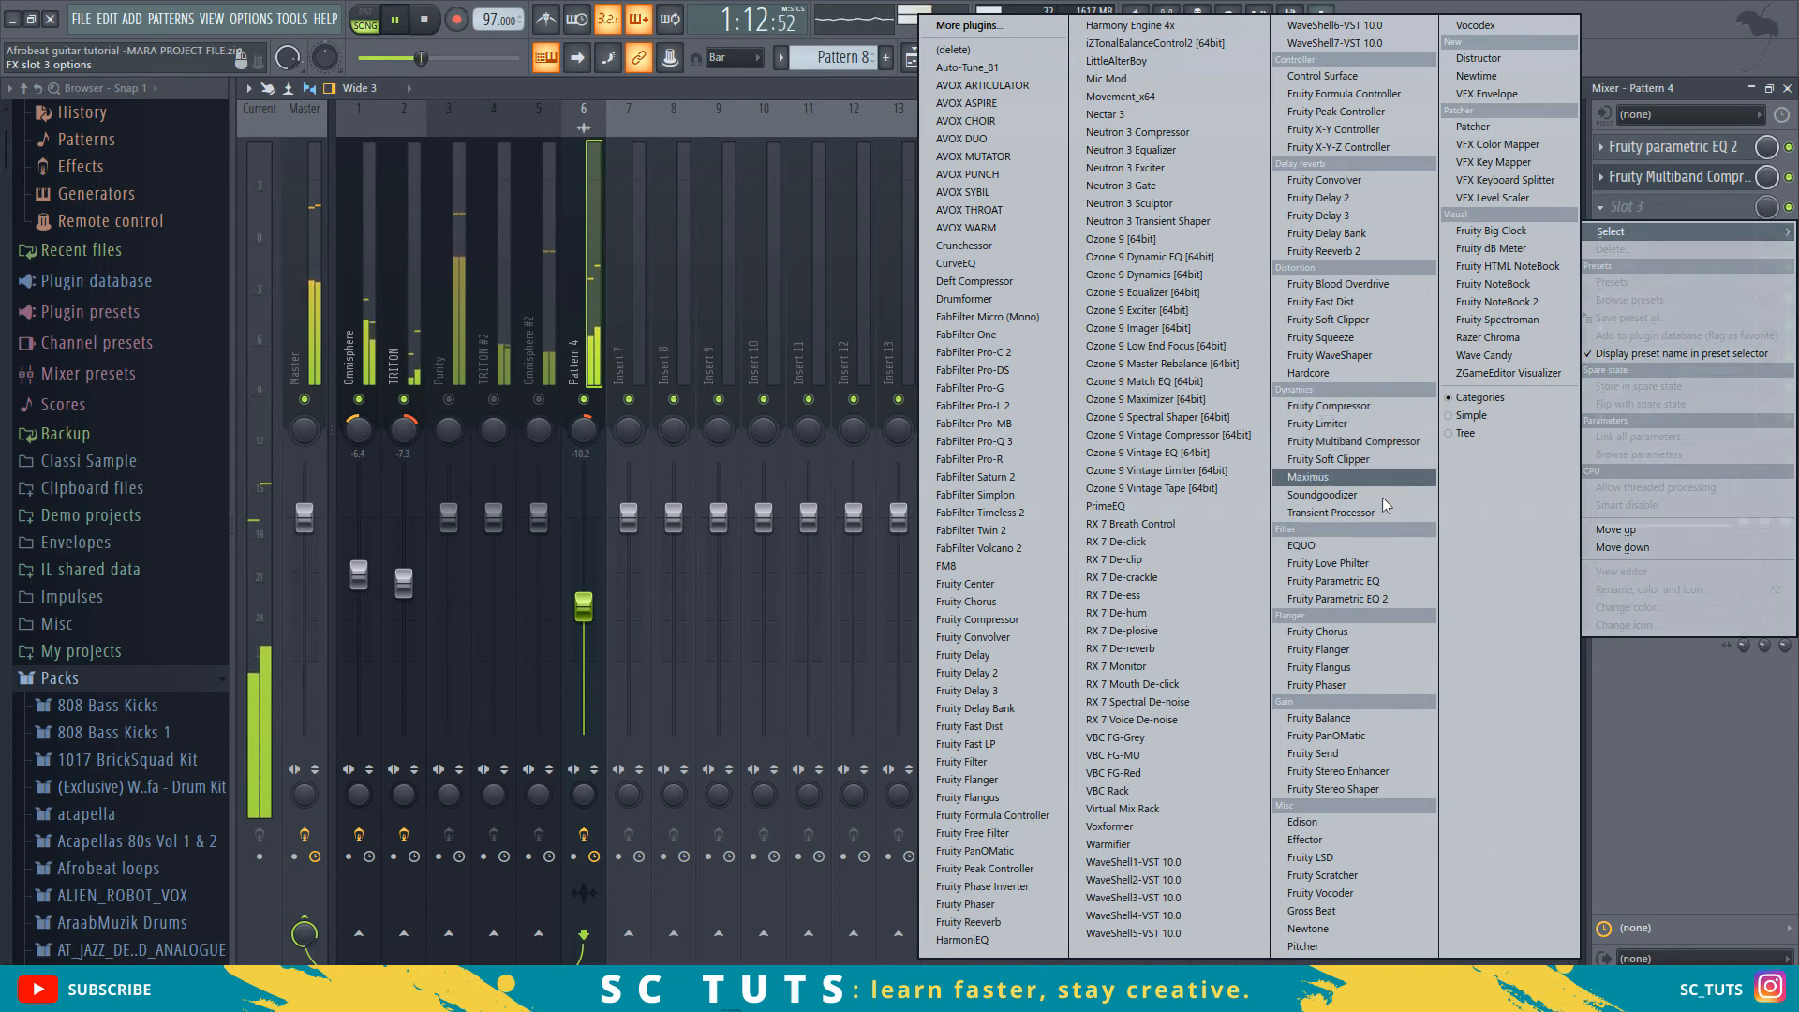
pyautogui.click(1322, 650)
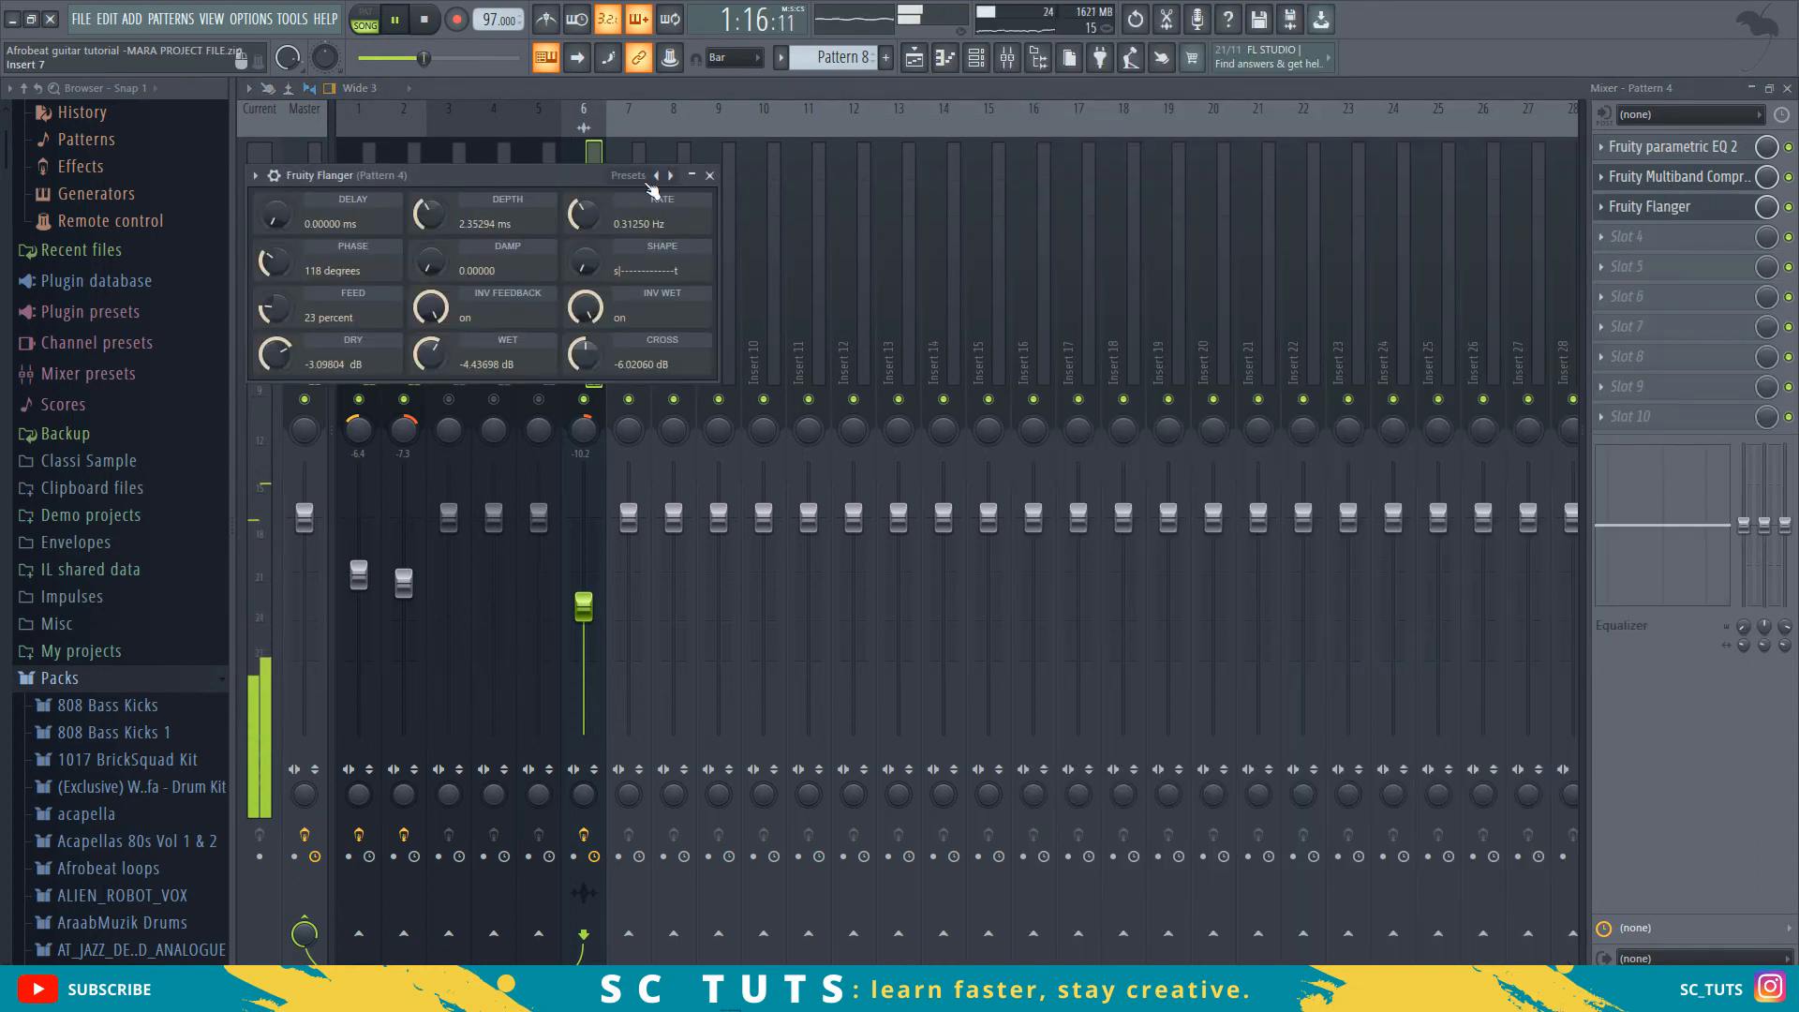
pyautogui.click(658, 177)
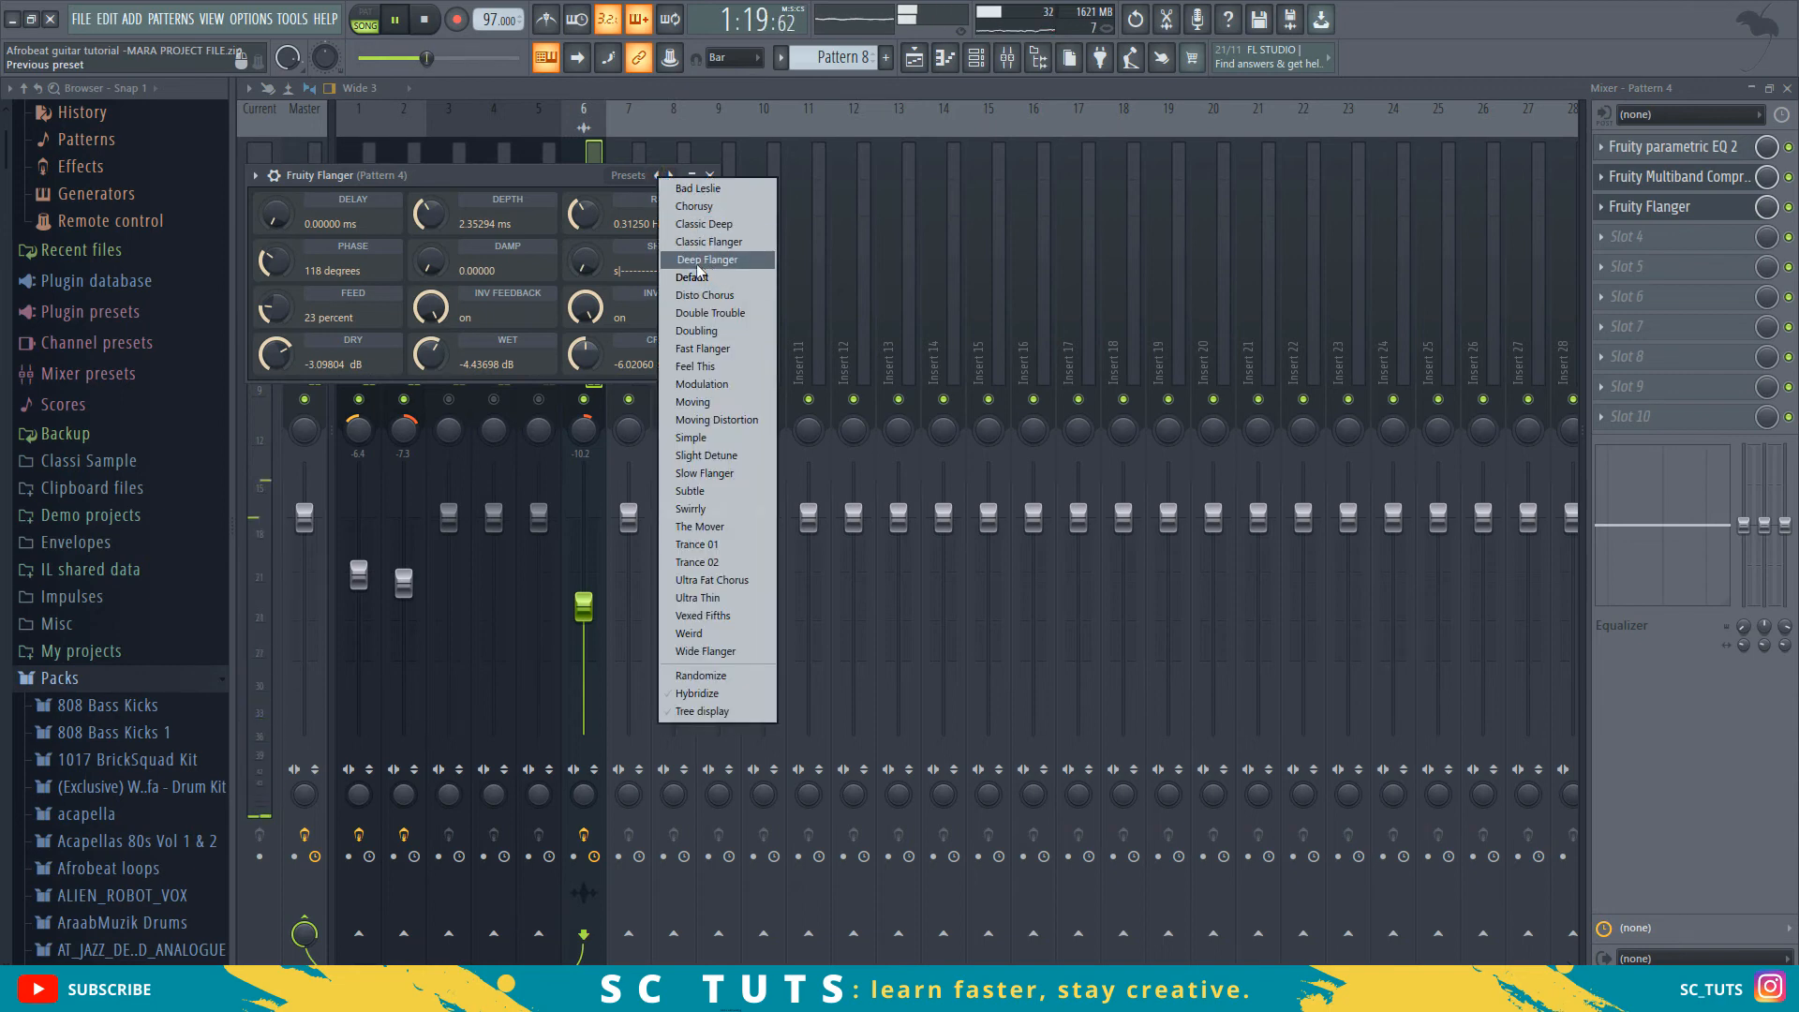
pyautogui.click(695, 206)
pyautogui.press('space')
pyautogui.press('space')
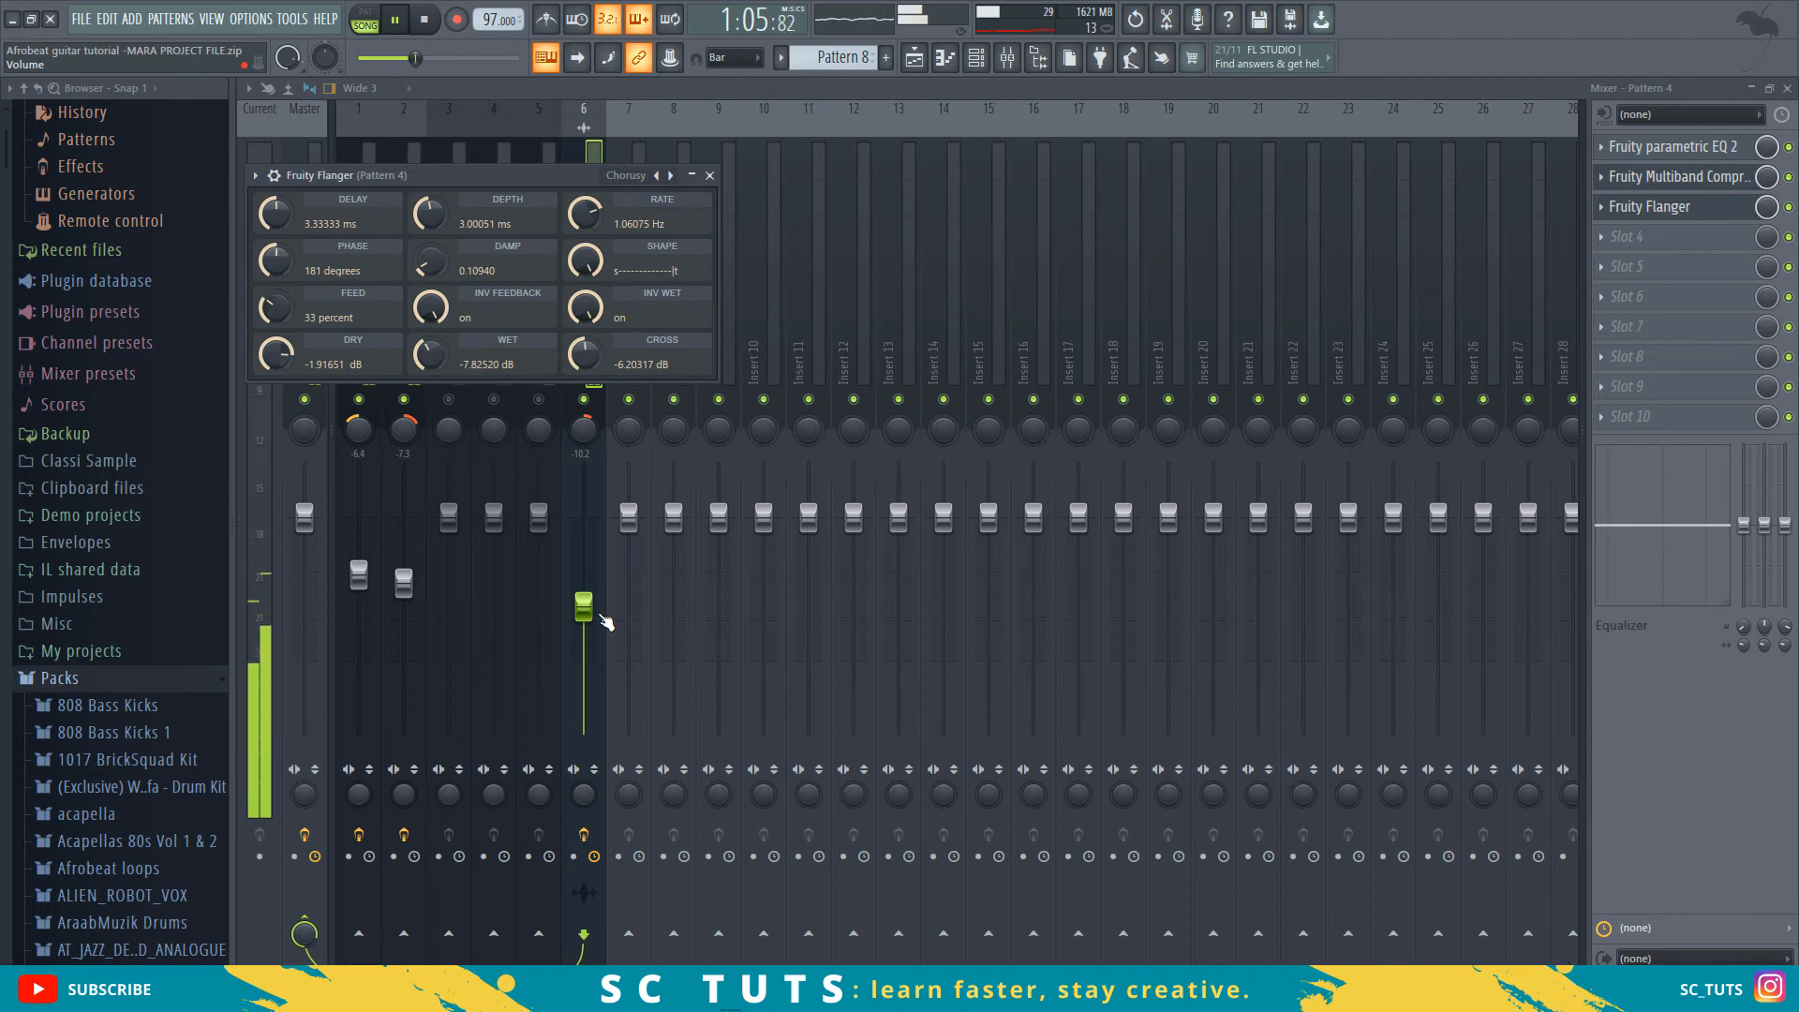
pyautogui.moveTo(584, 608); pyautogui.dragTo(584, 607)
pyautogui.press('space')
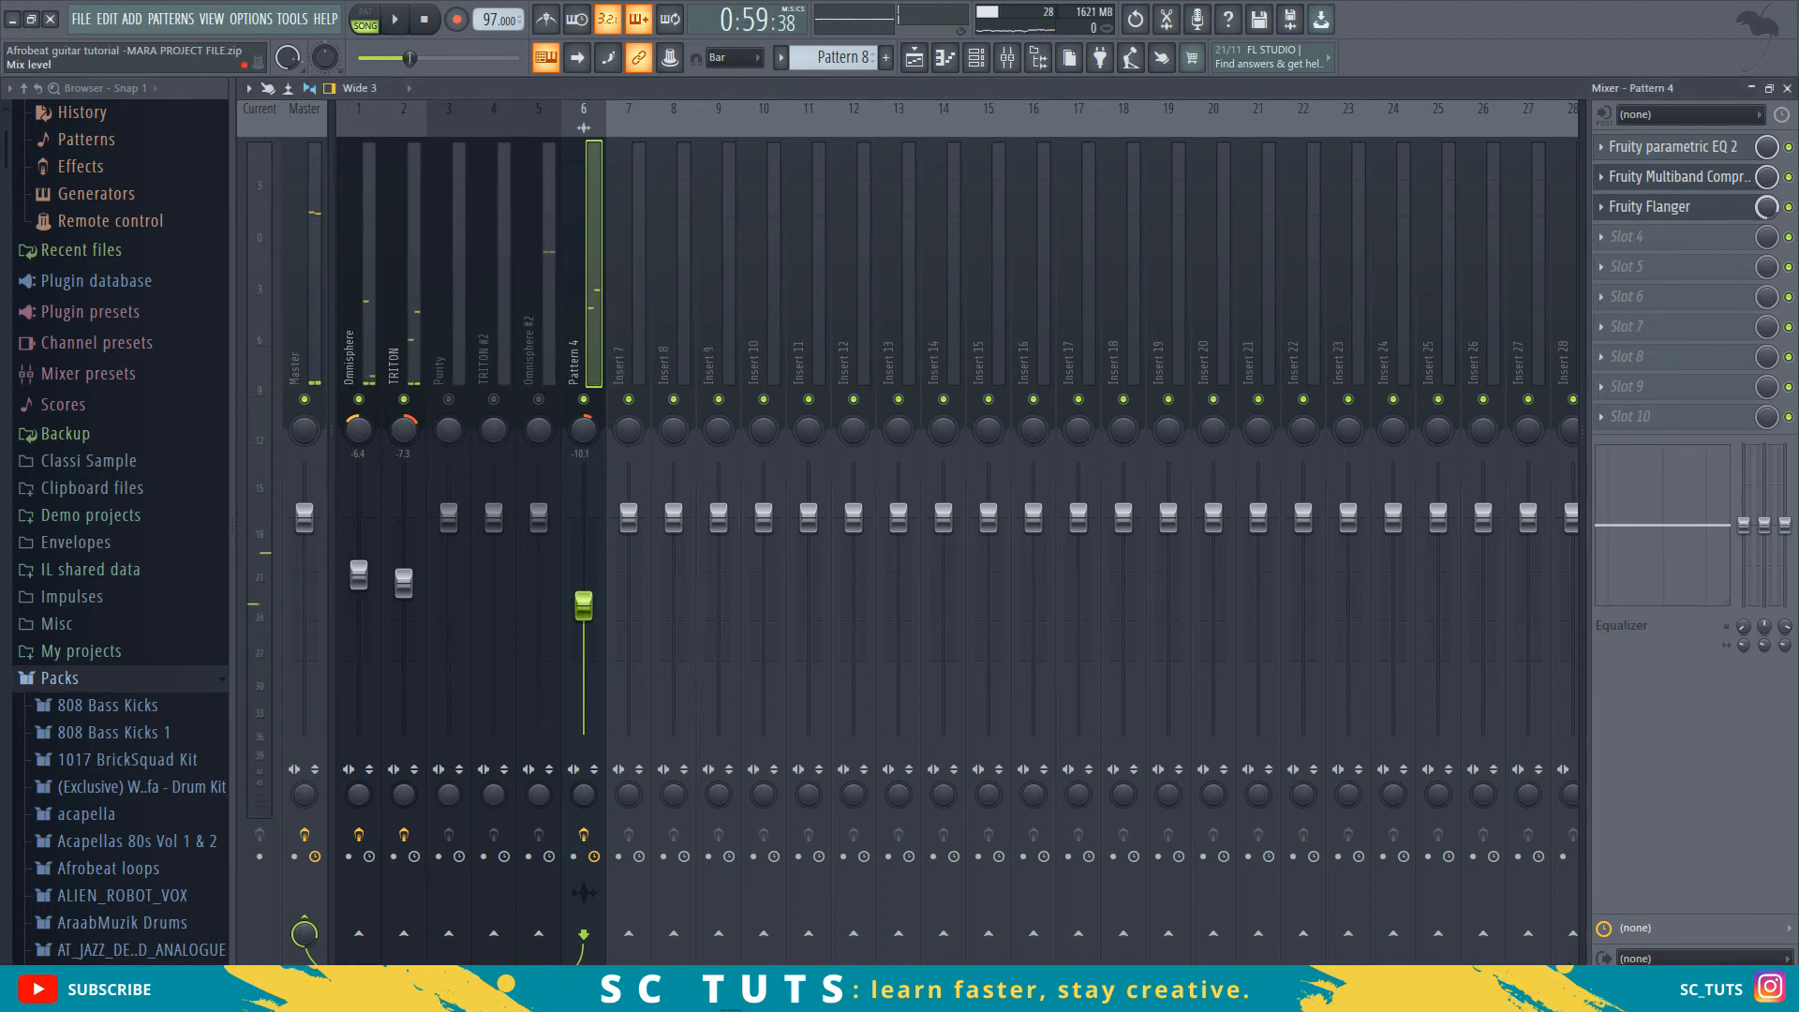
pyautogui.press('space')
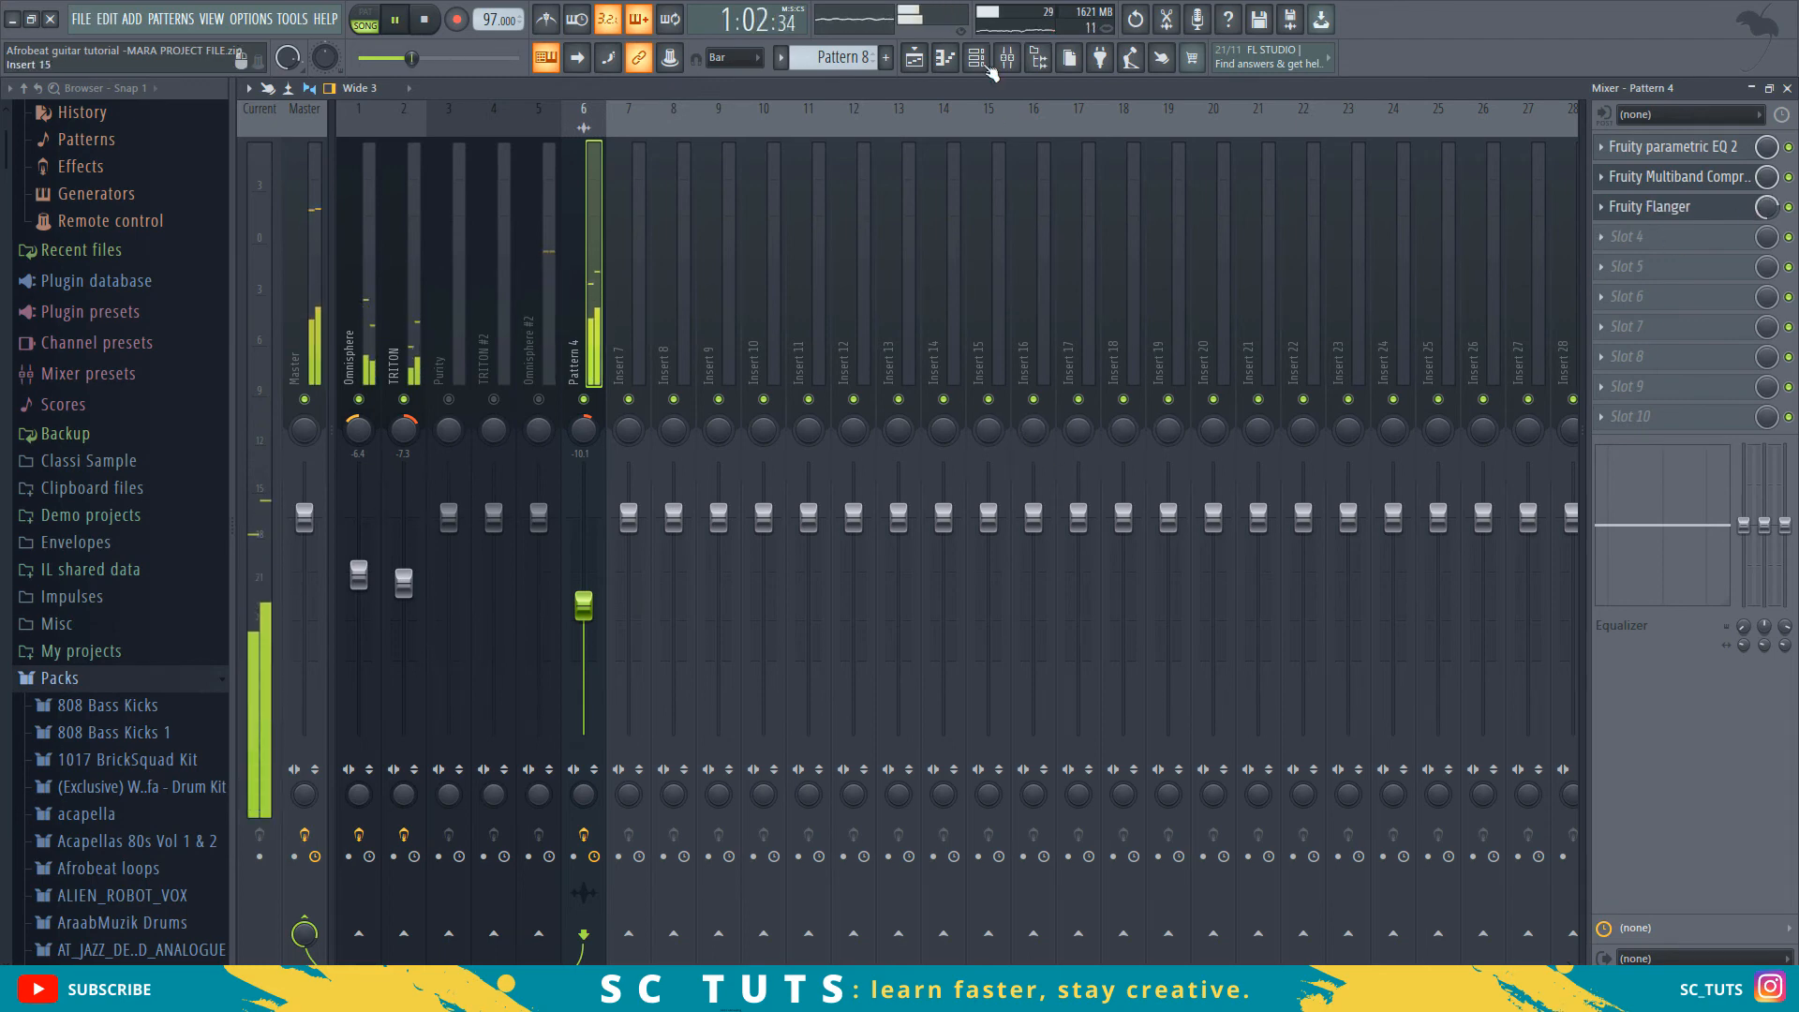
# - Stop playback at bar 29 in the playlist and check which channel the Pattern 8 clip uses in the channel rack
pyautogui.click(915, 58)
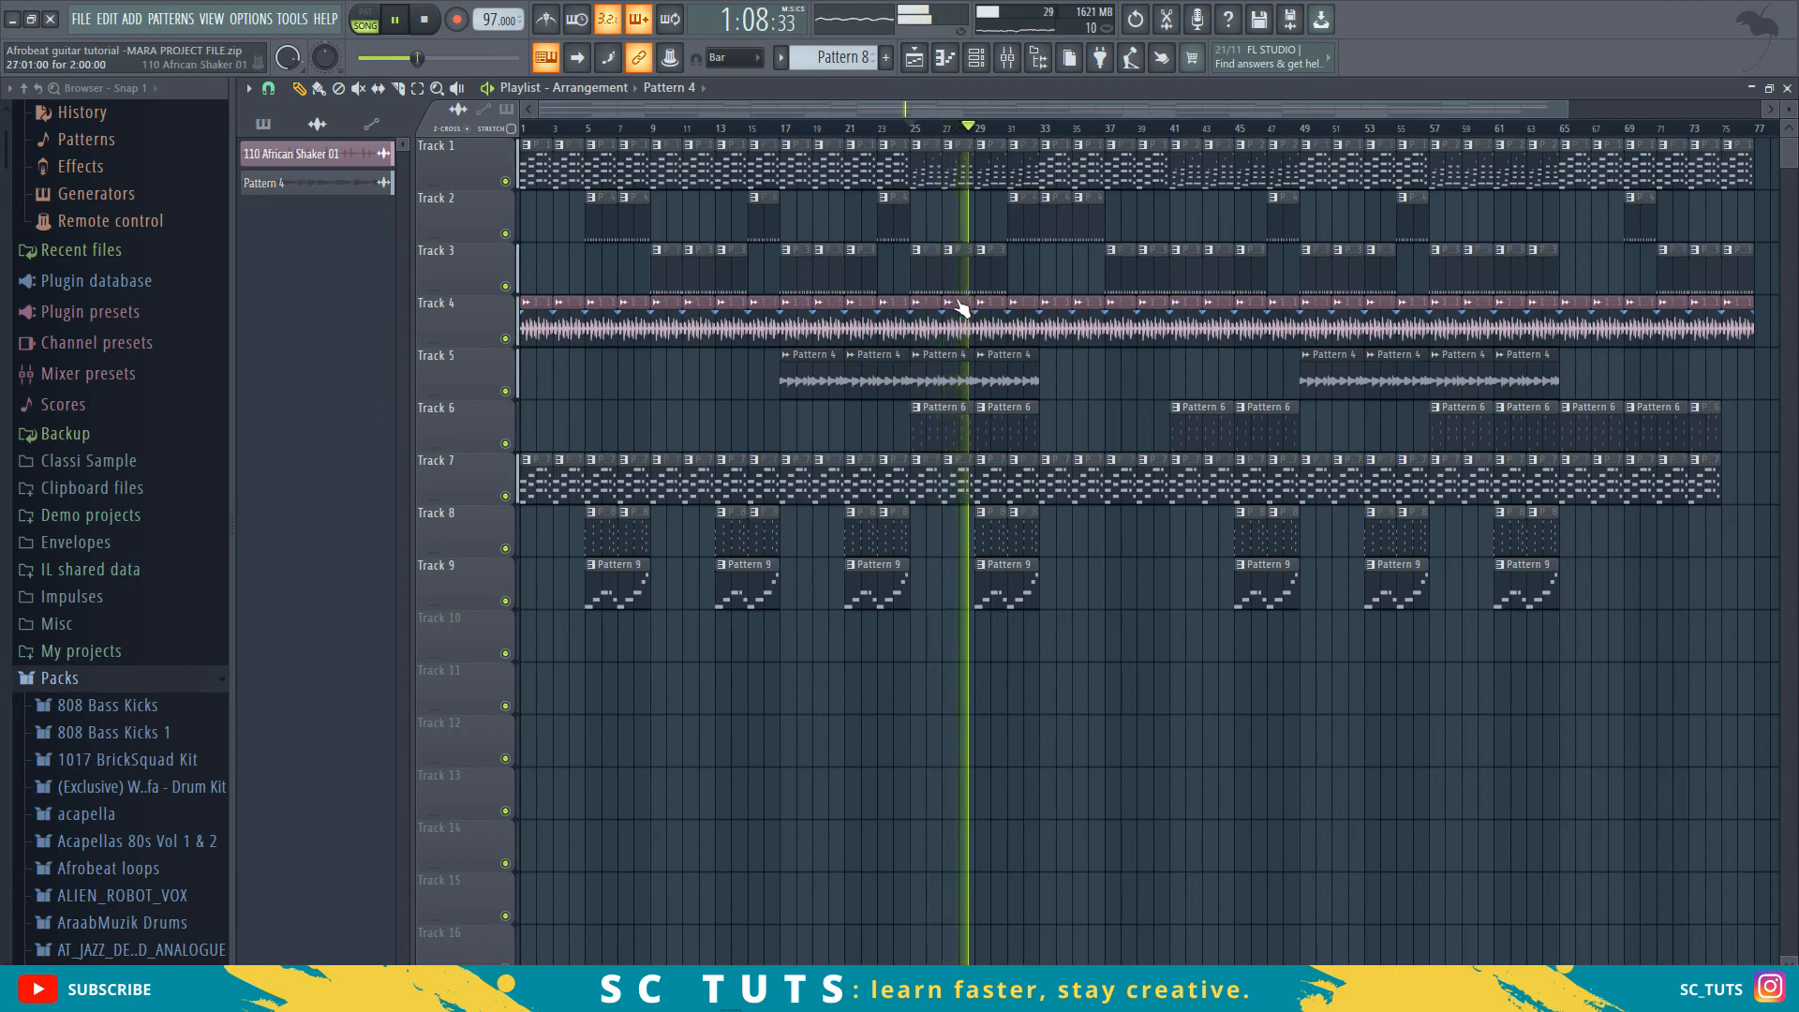
pyautogui.press('space')
pyautogui.click(977, 129)
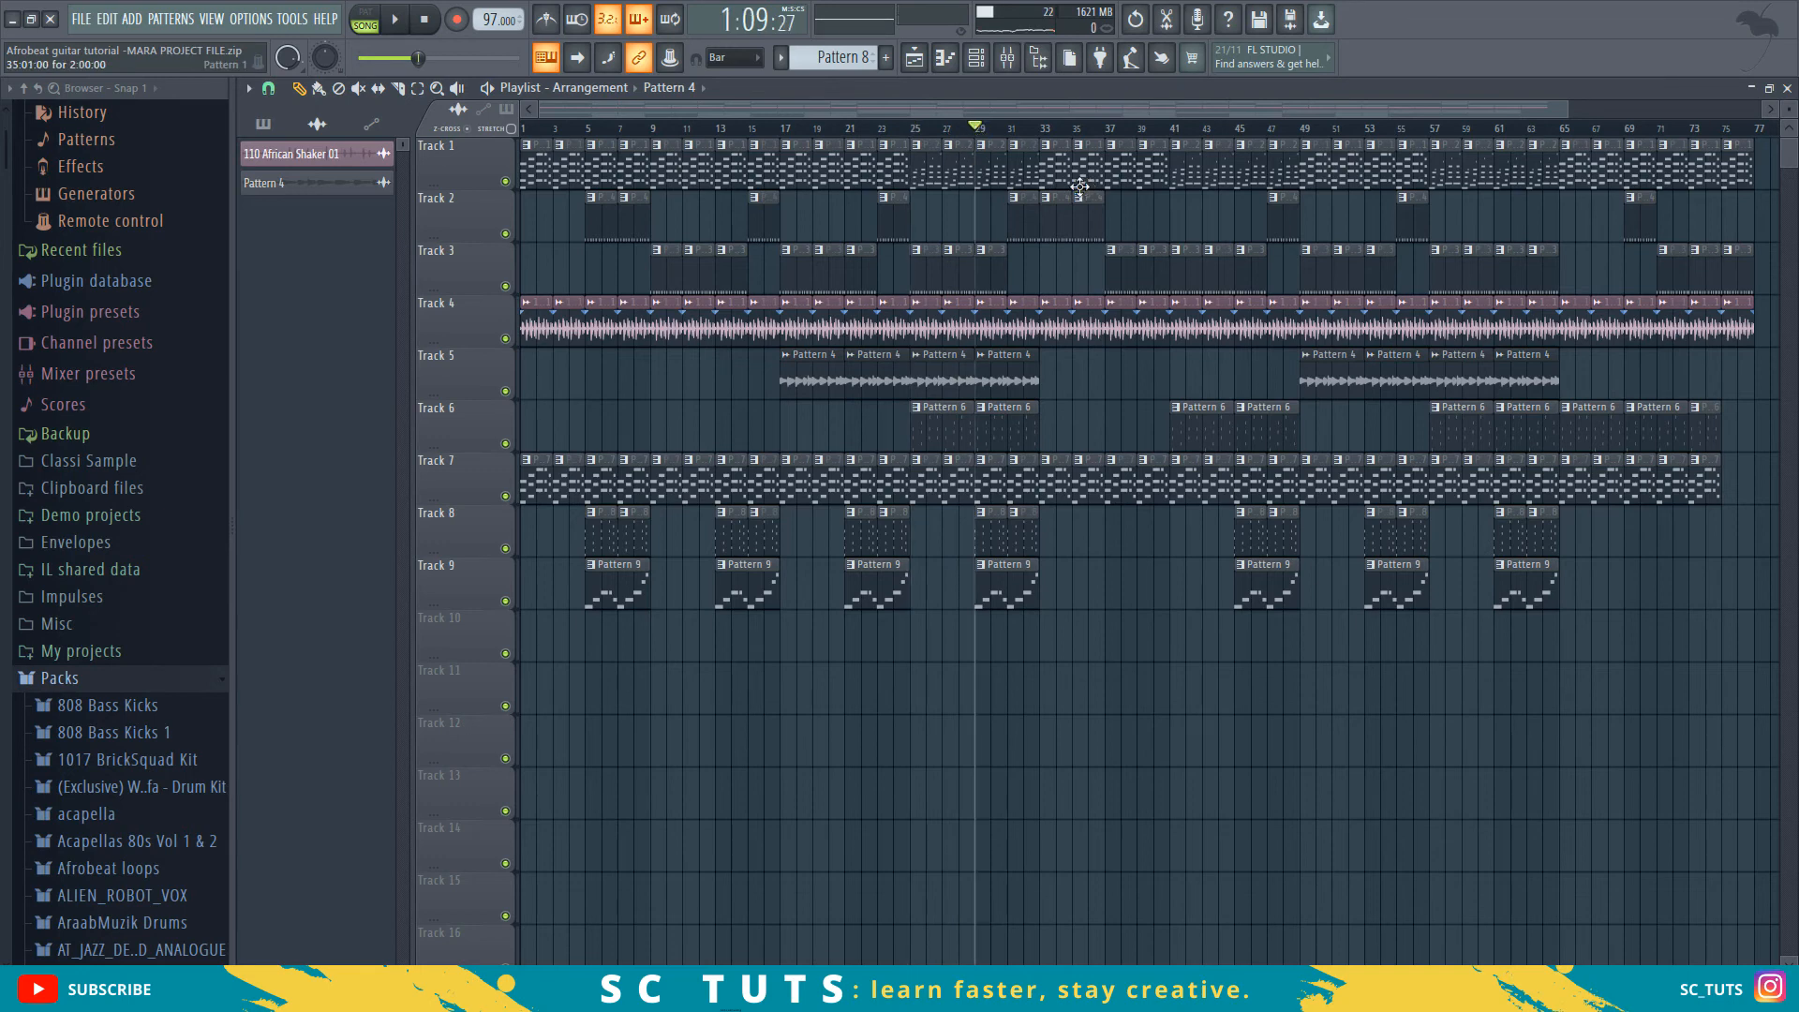
pyautogui.click(994, 542)
pyautogui.click(977, 59)
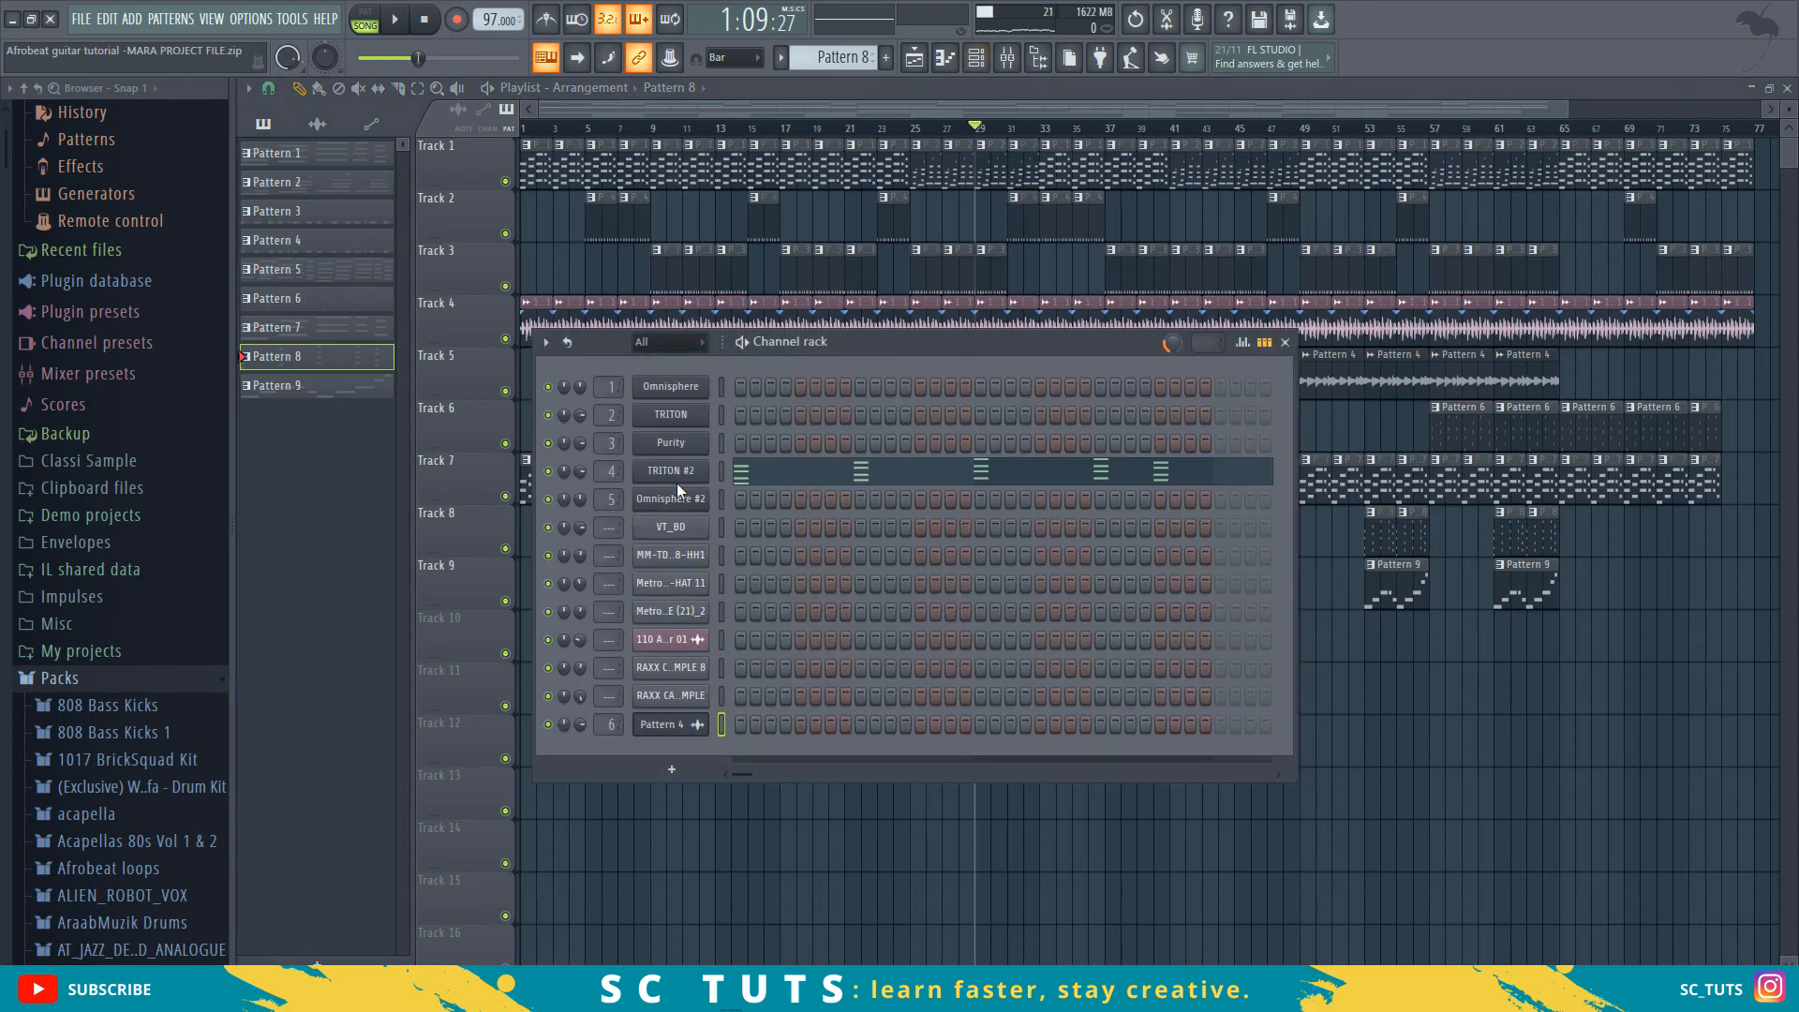
pyautogui.press('F6')
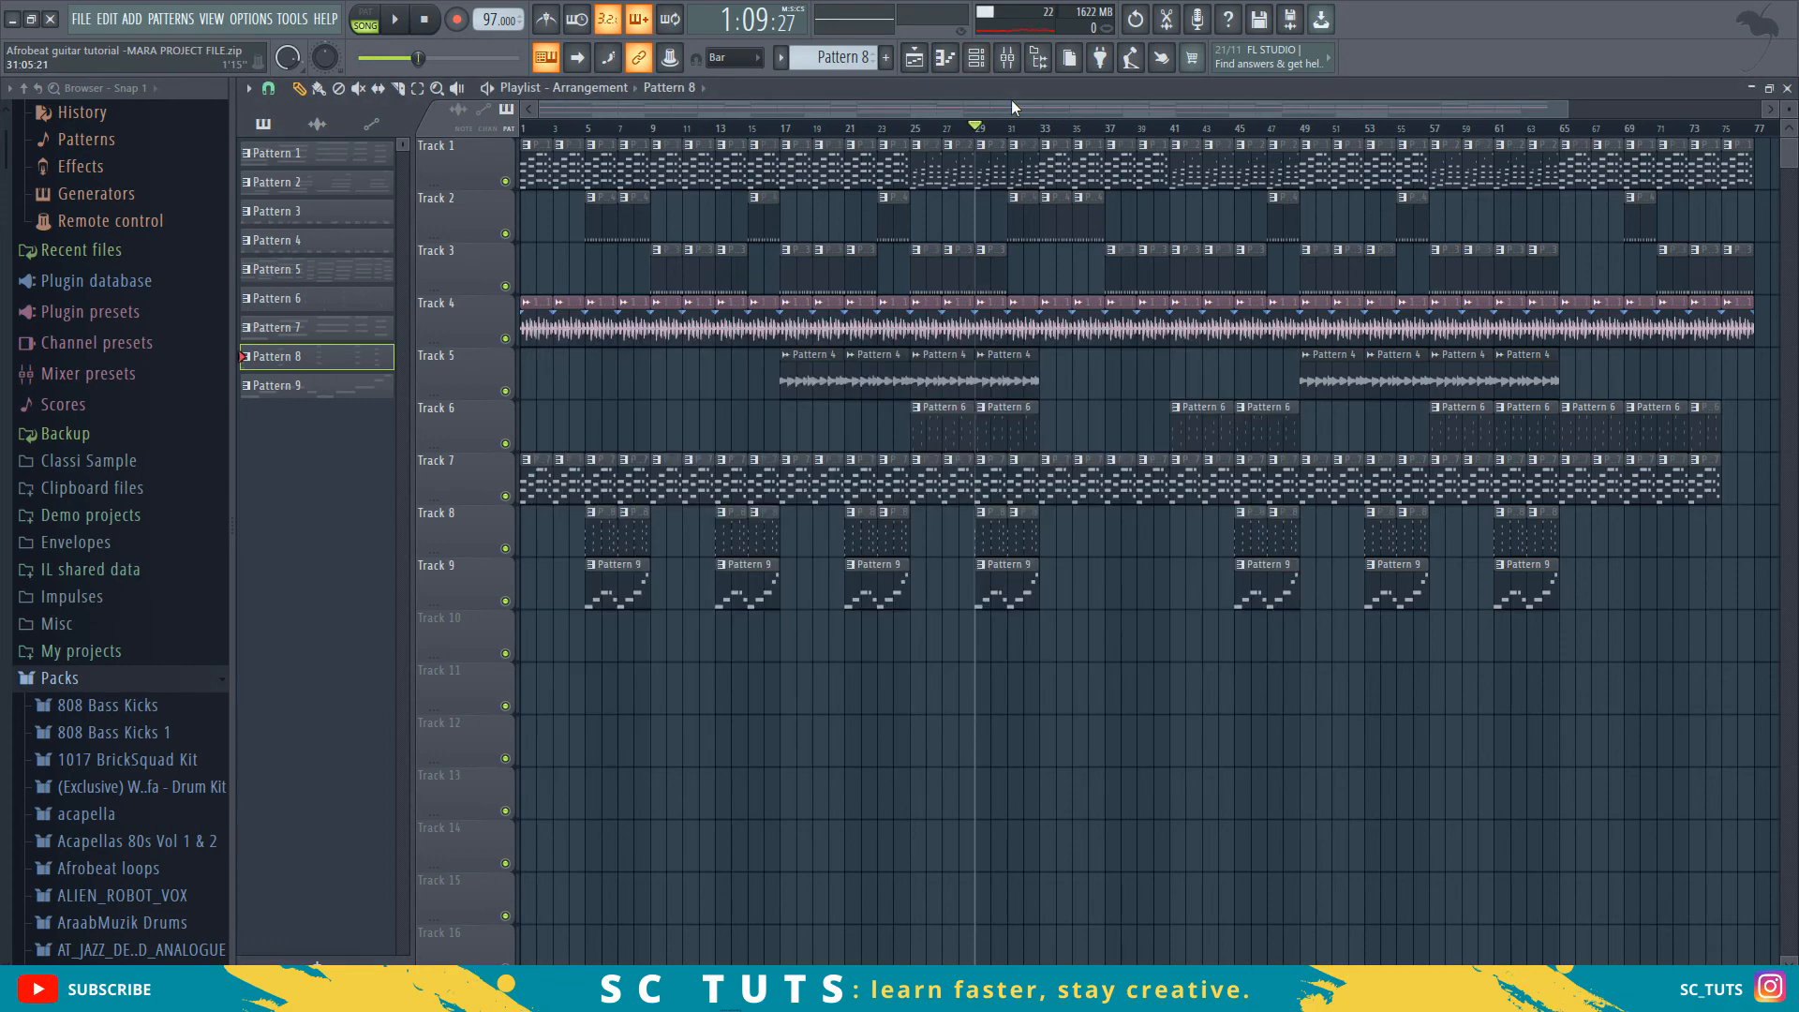
# - Return the playlist position to bar 25, select Pattern 6 on Track 6, open its Omnisphere #2 channel and unmute its mixer track
pyautogui.scroll(4, 949, 136)
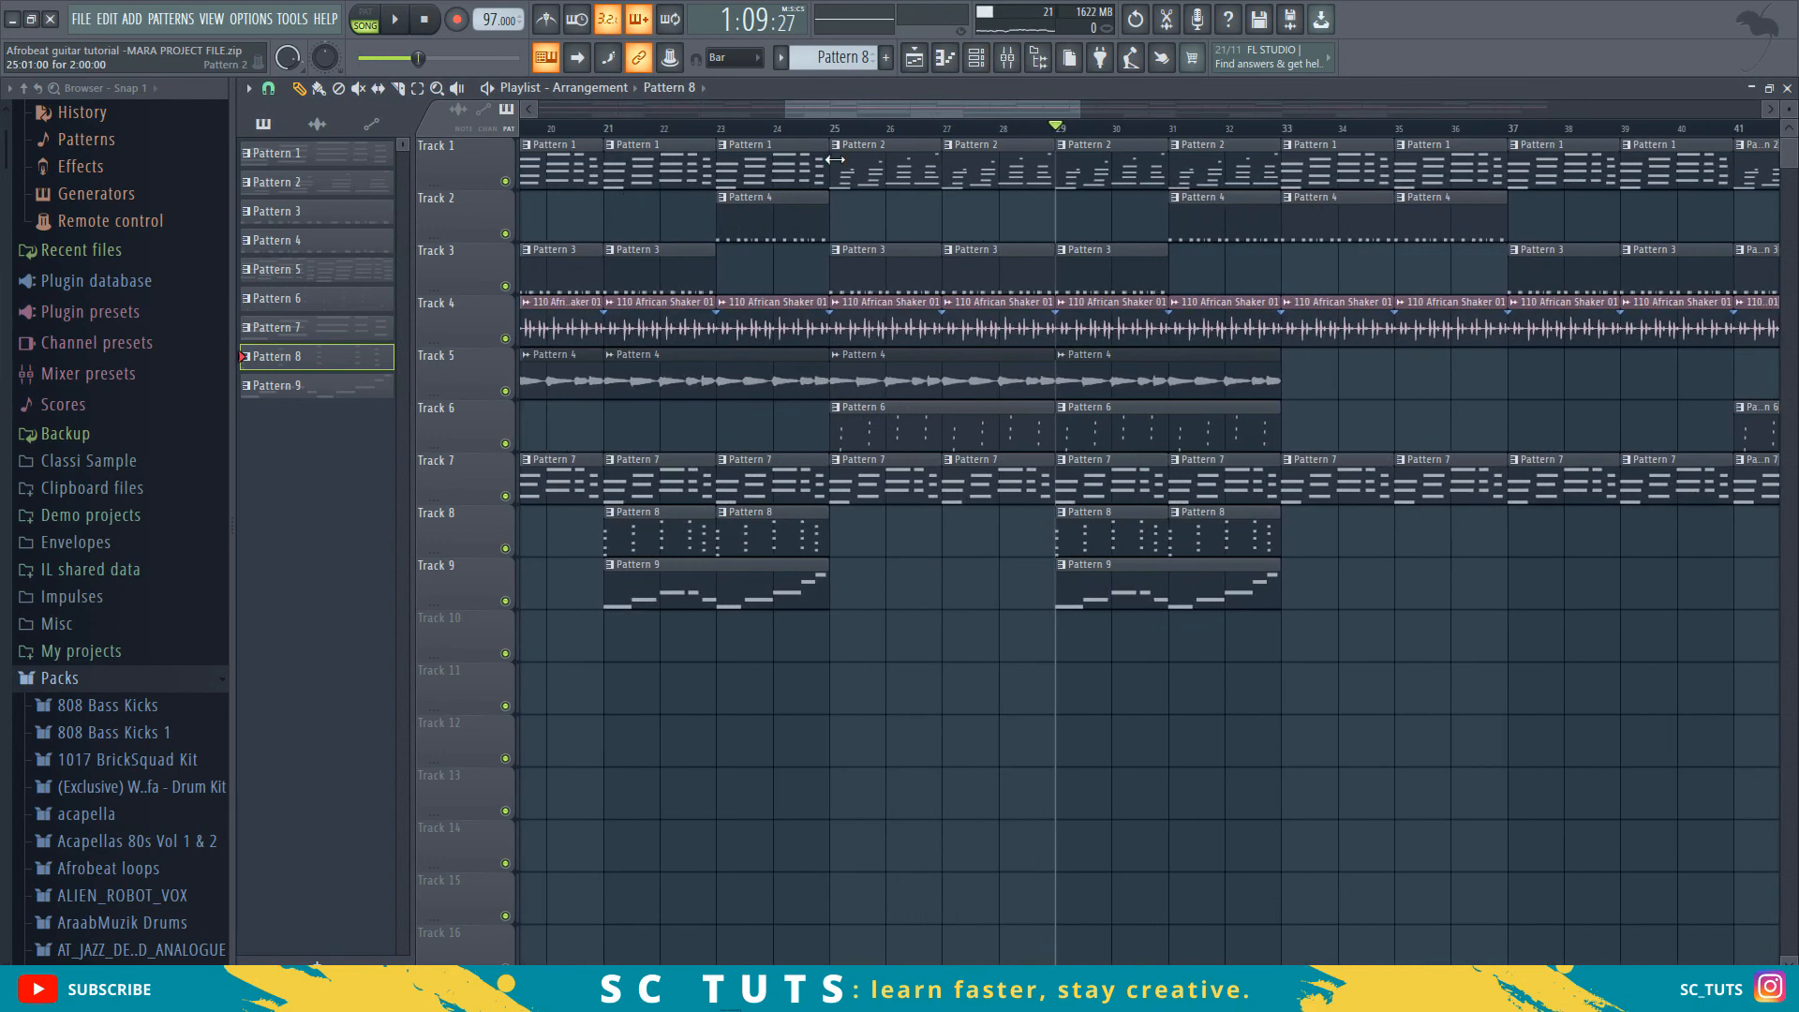
pyautogui.click(850, 136)
pyautogui.click(863, 428)
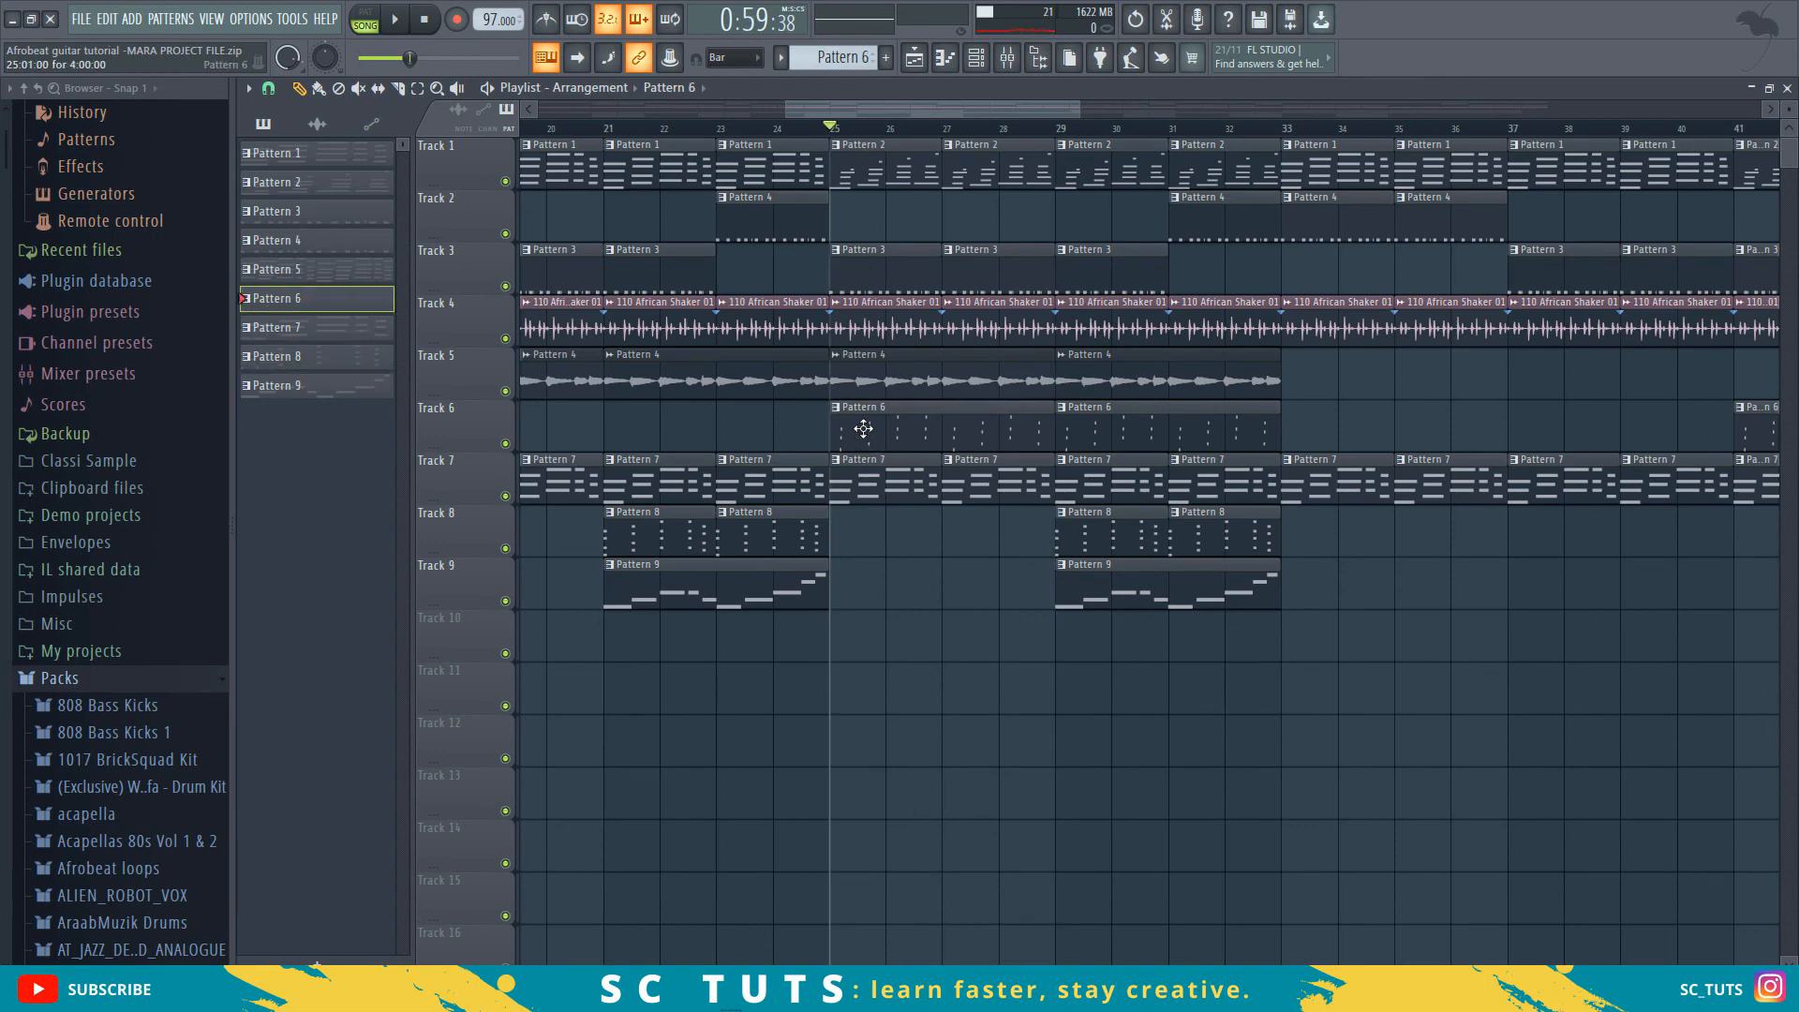
pyautogui.click(975, 65)
pyautogui.click(669, 499)
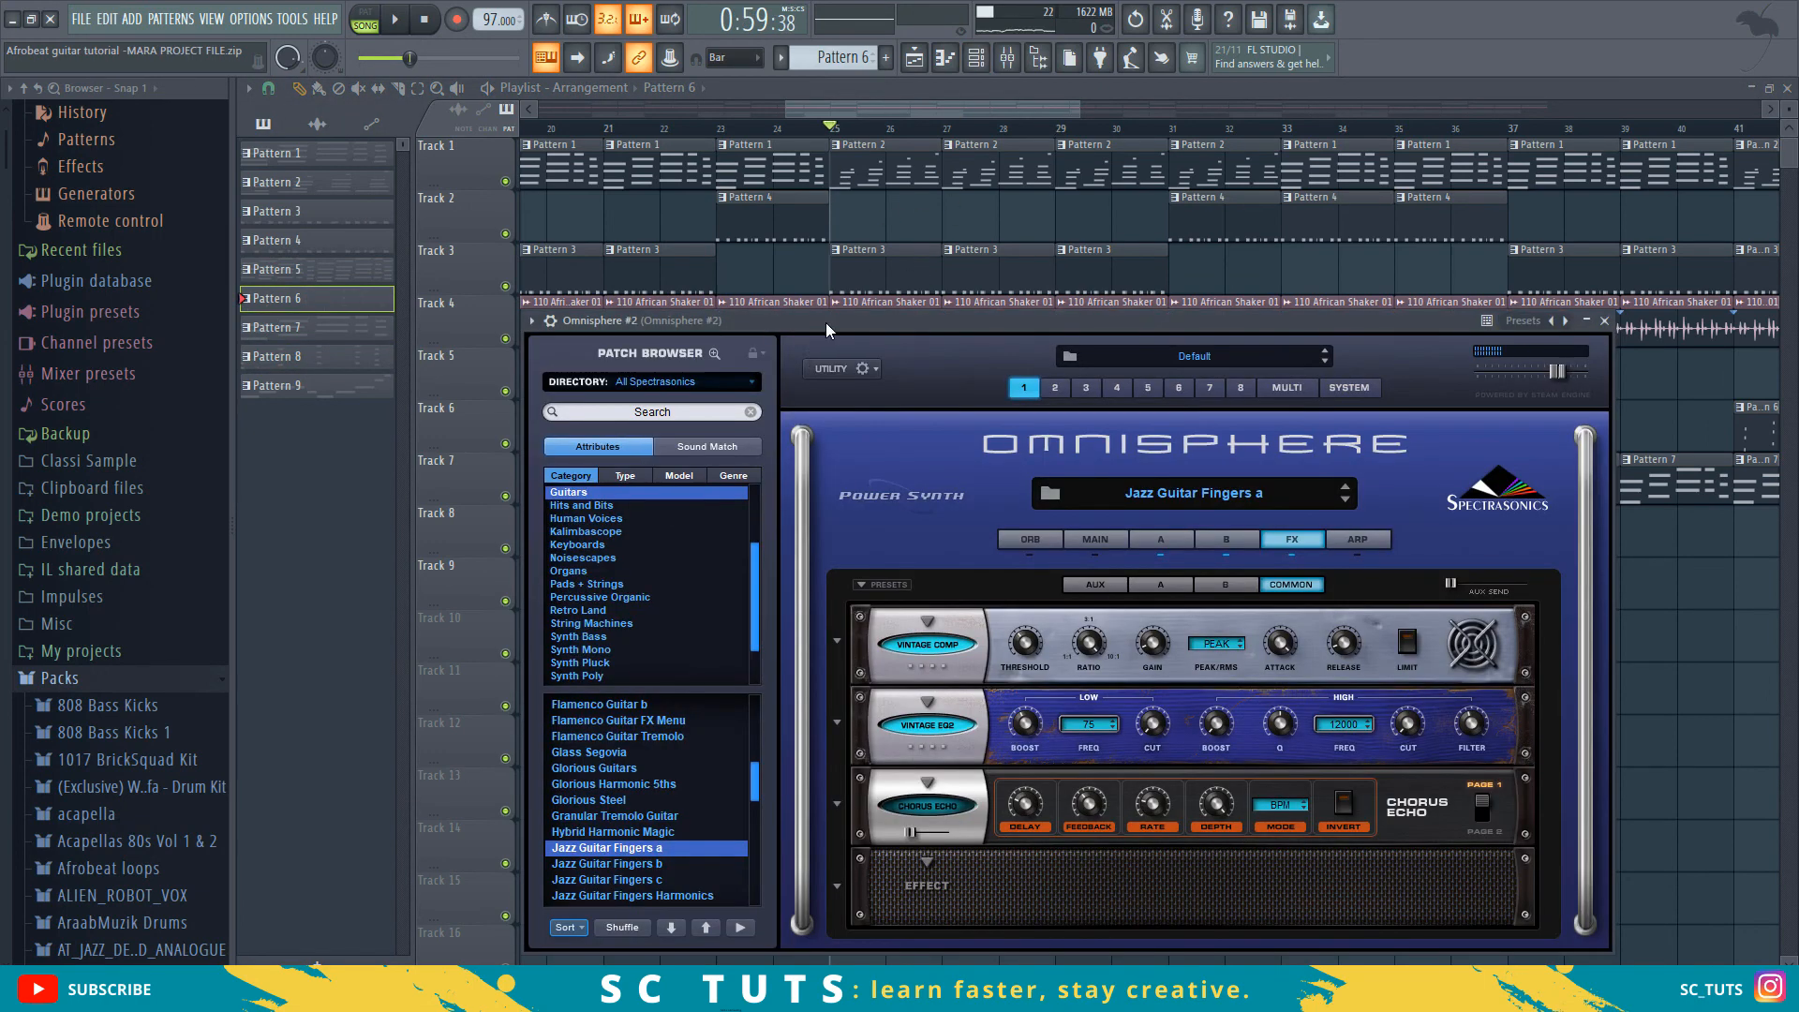
pyautogui.click(1008, 58)
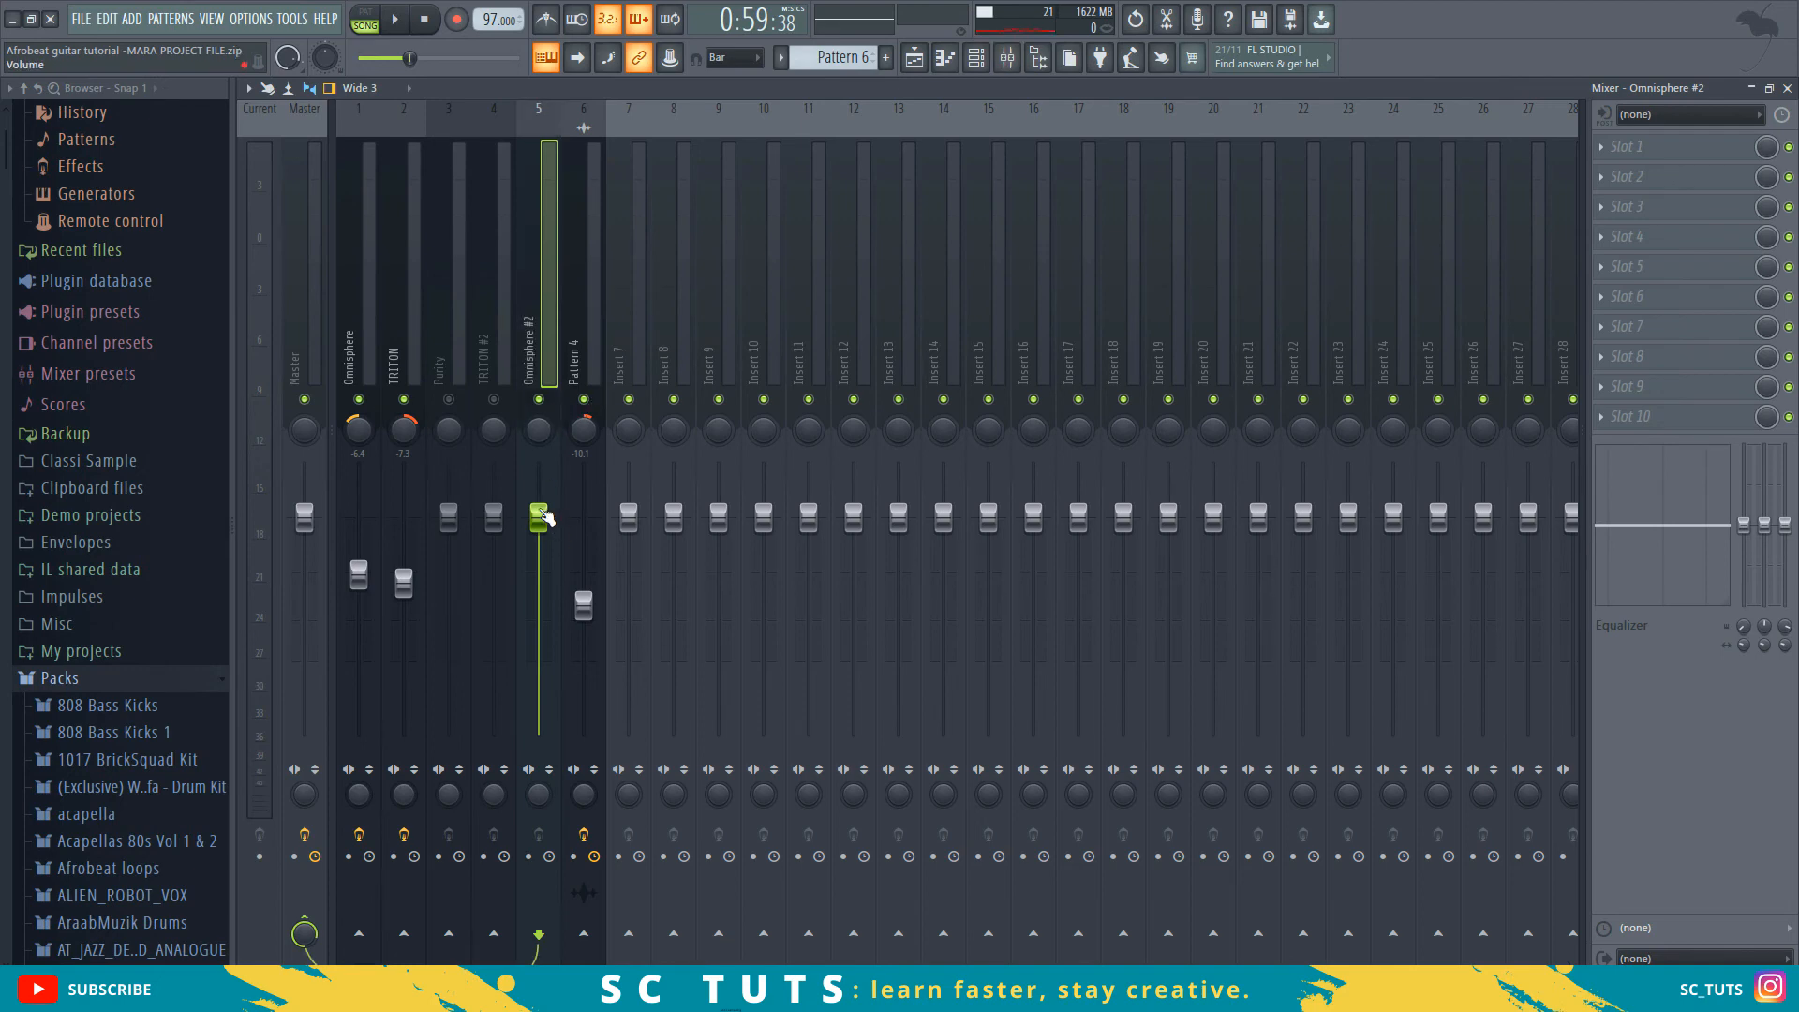
# - Pan the Omnisphere #2 mixer track slightly left and lower its level to about -5.4 dB while checking playback
pyautogui.moveTo(542, 517); pyautogui.dragTo(538, 558)
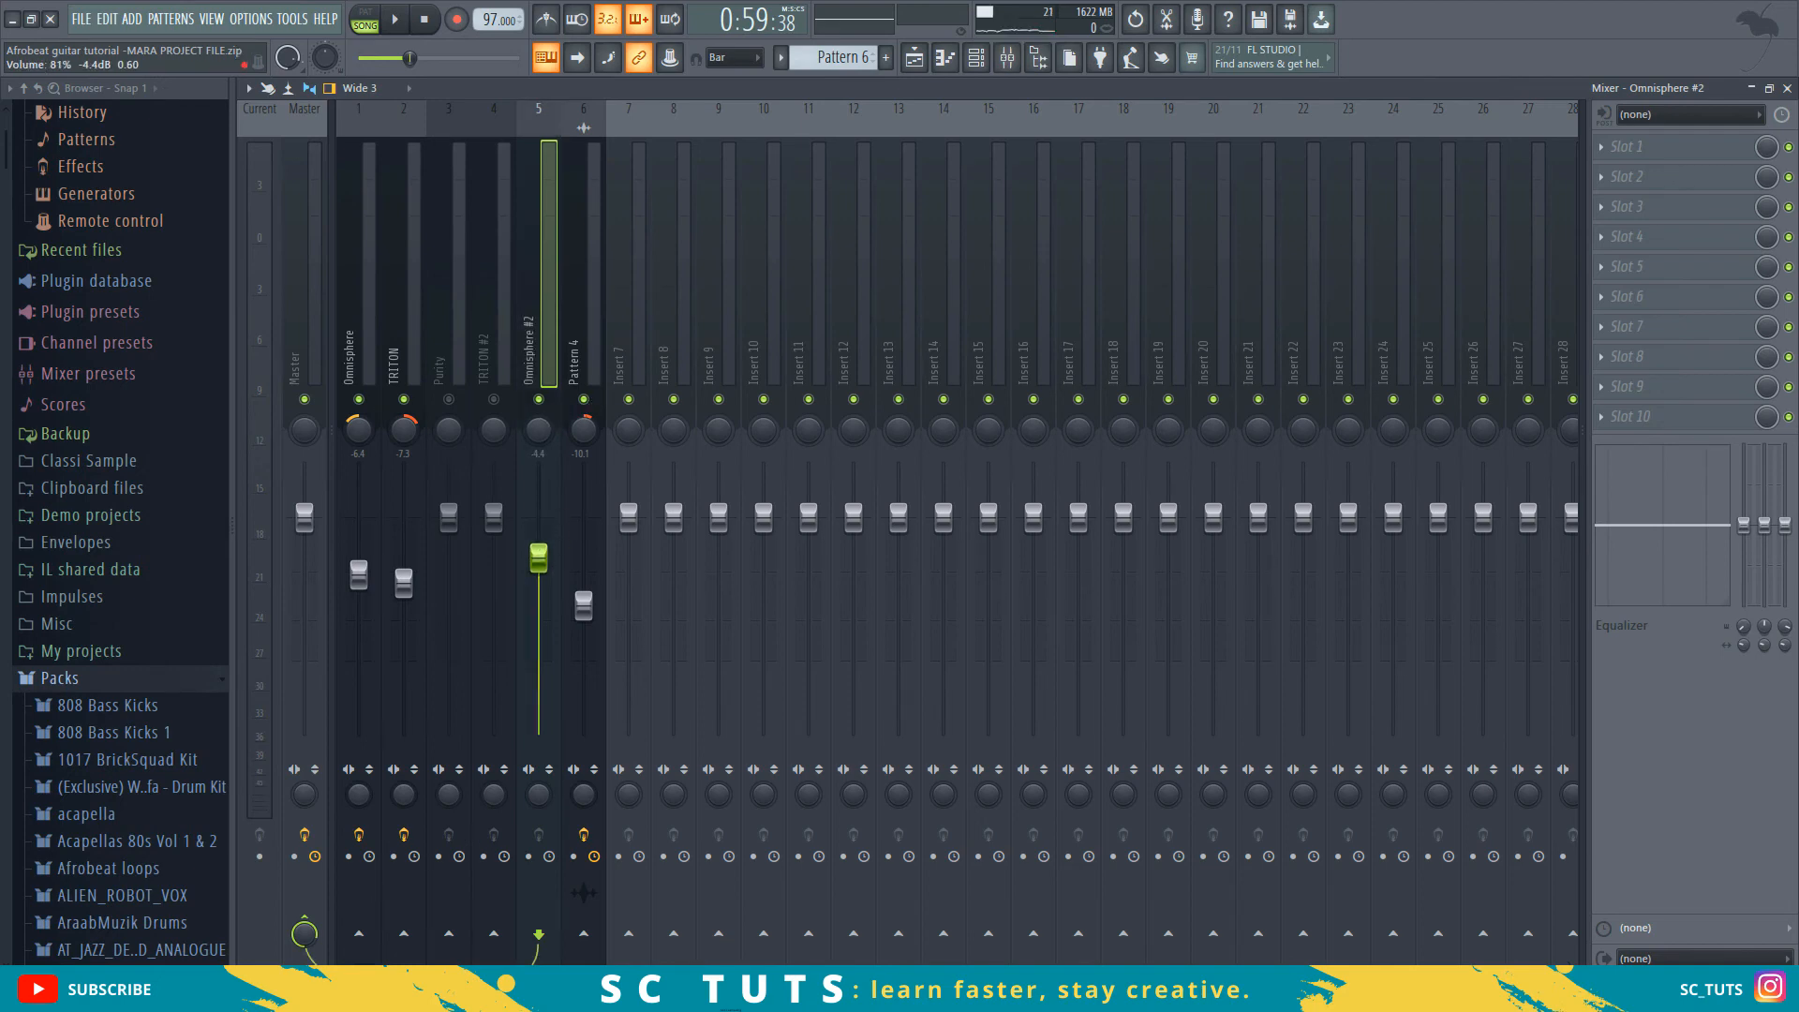
pyautogui.press('space')
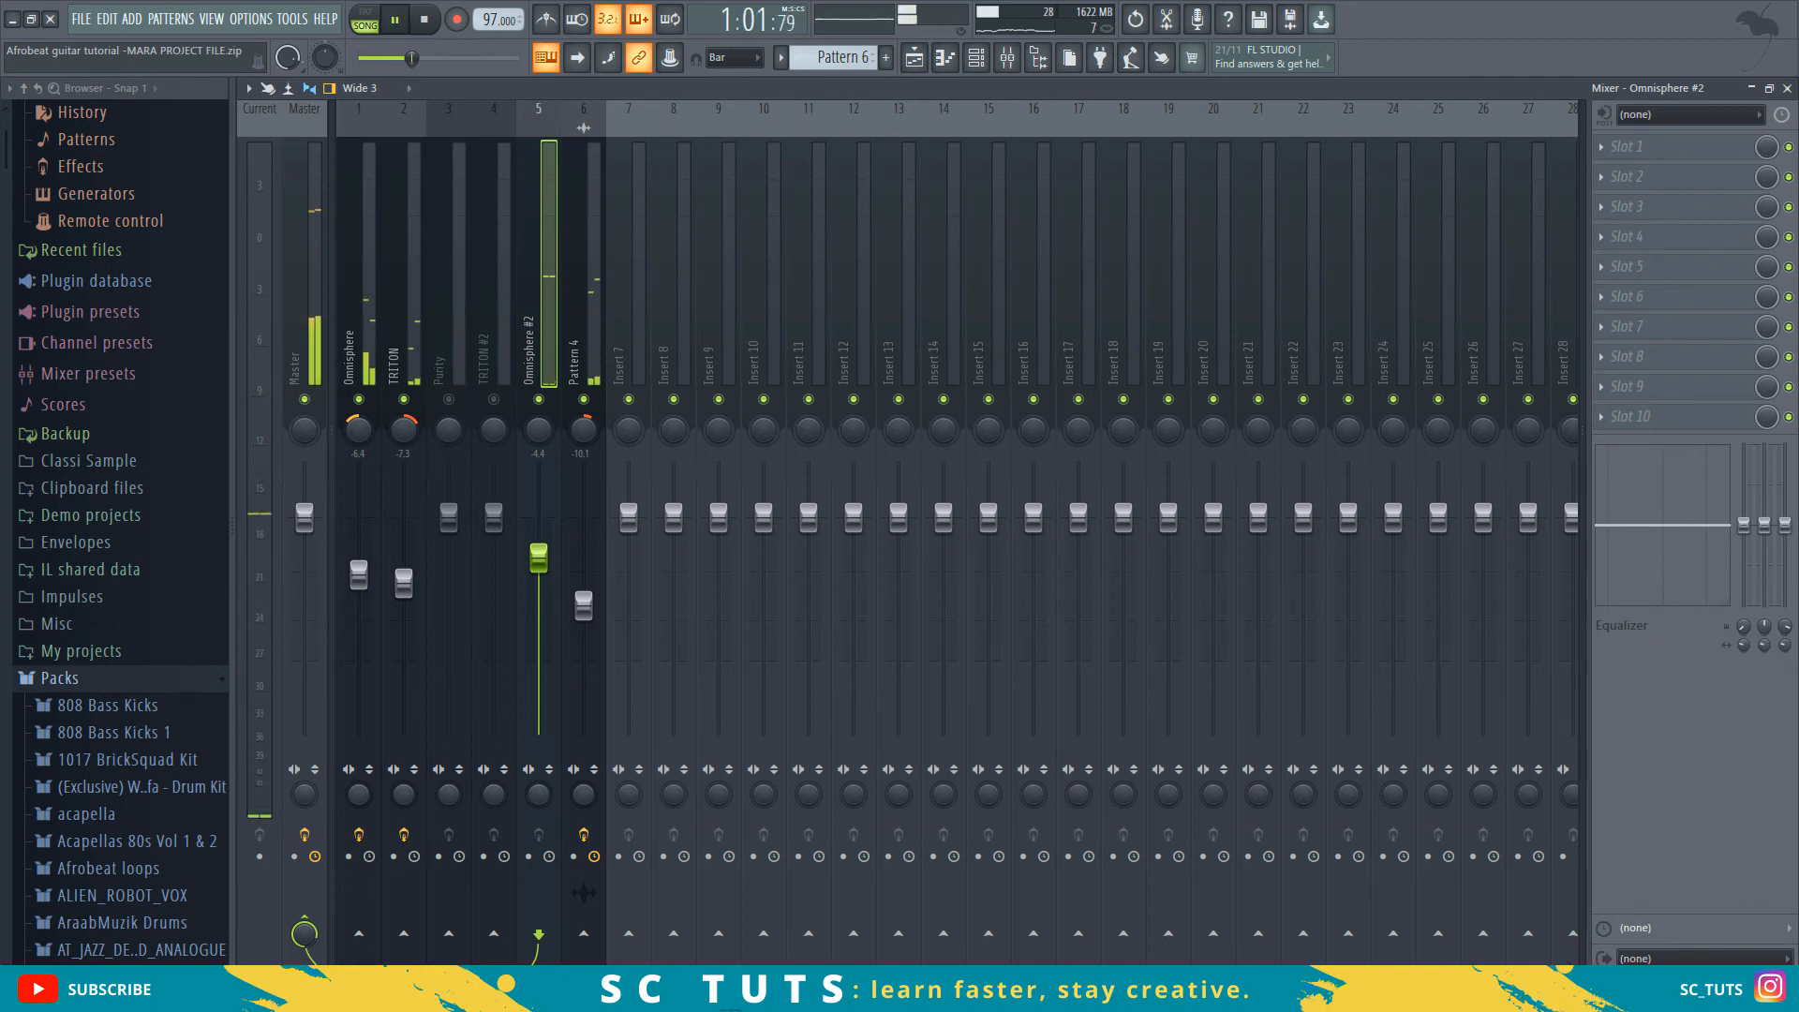
pyautogui.press('space')
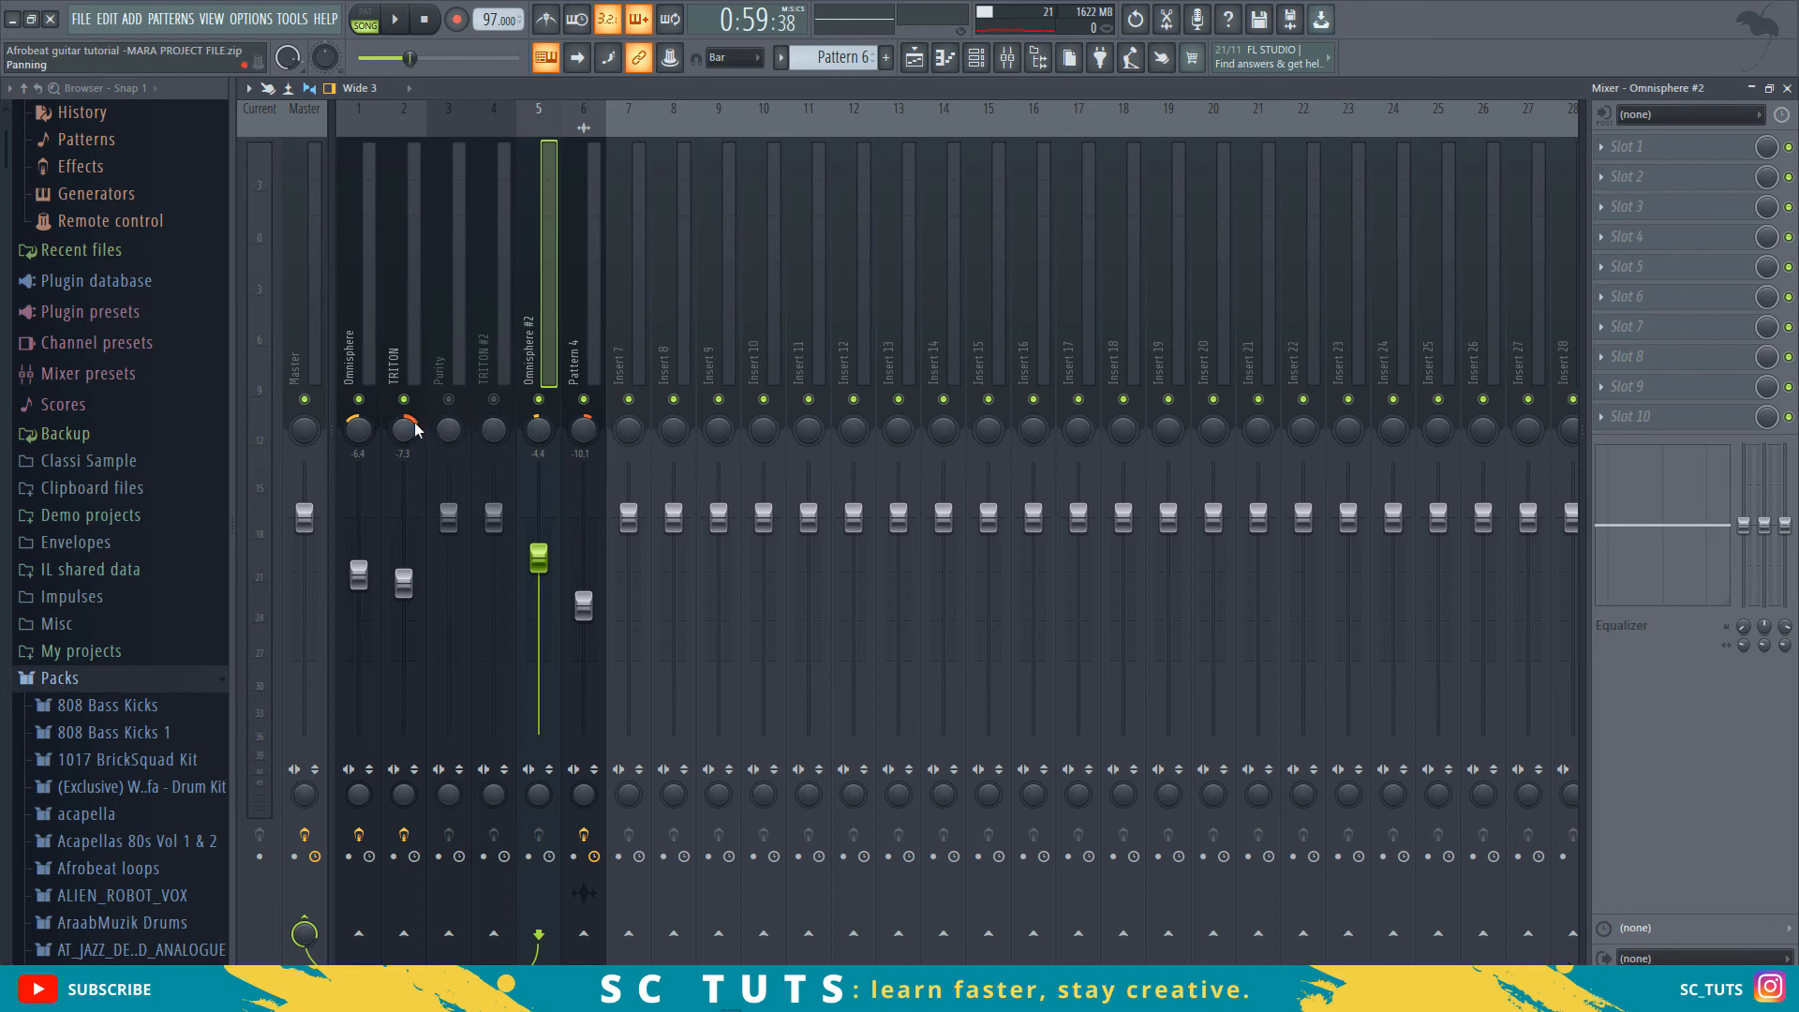
pyautogui.press('space')
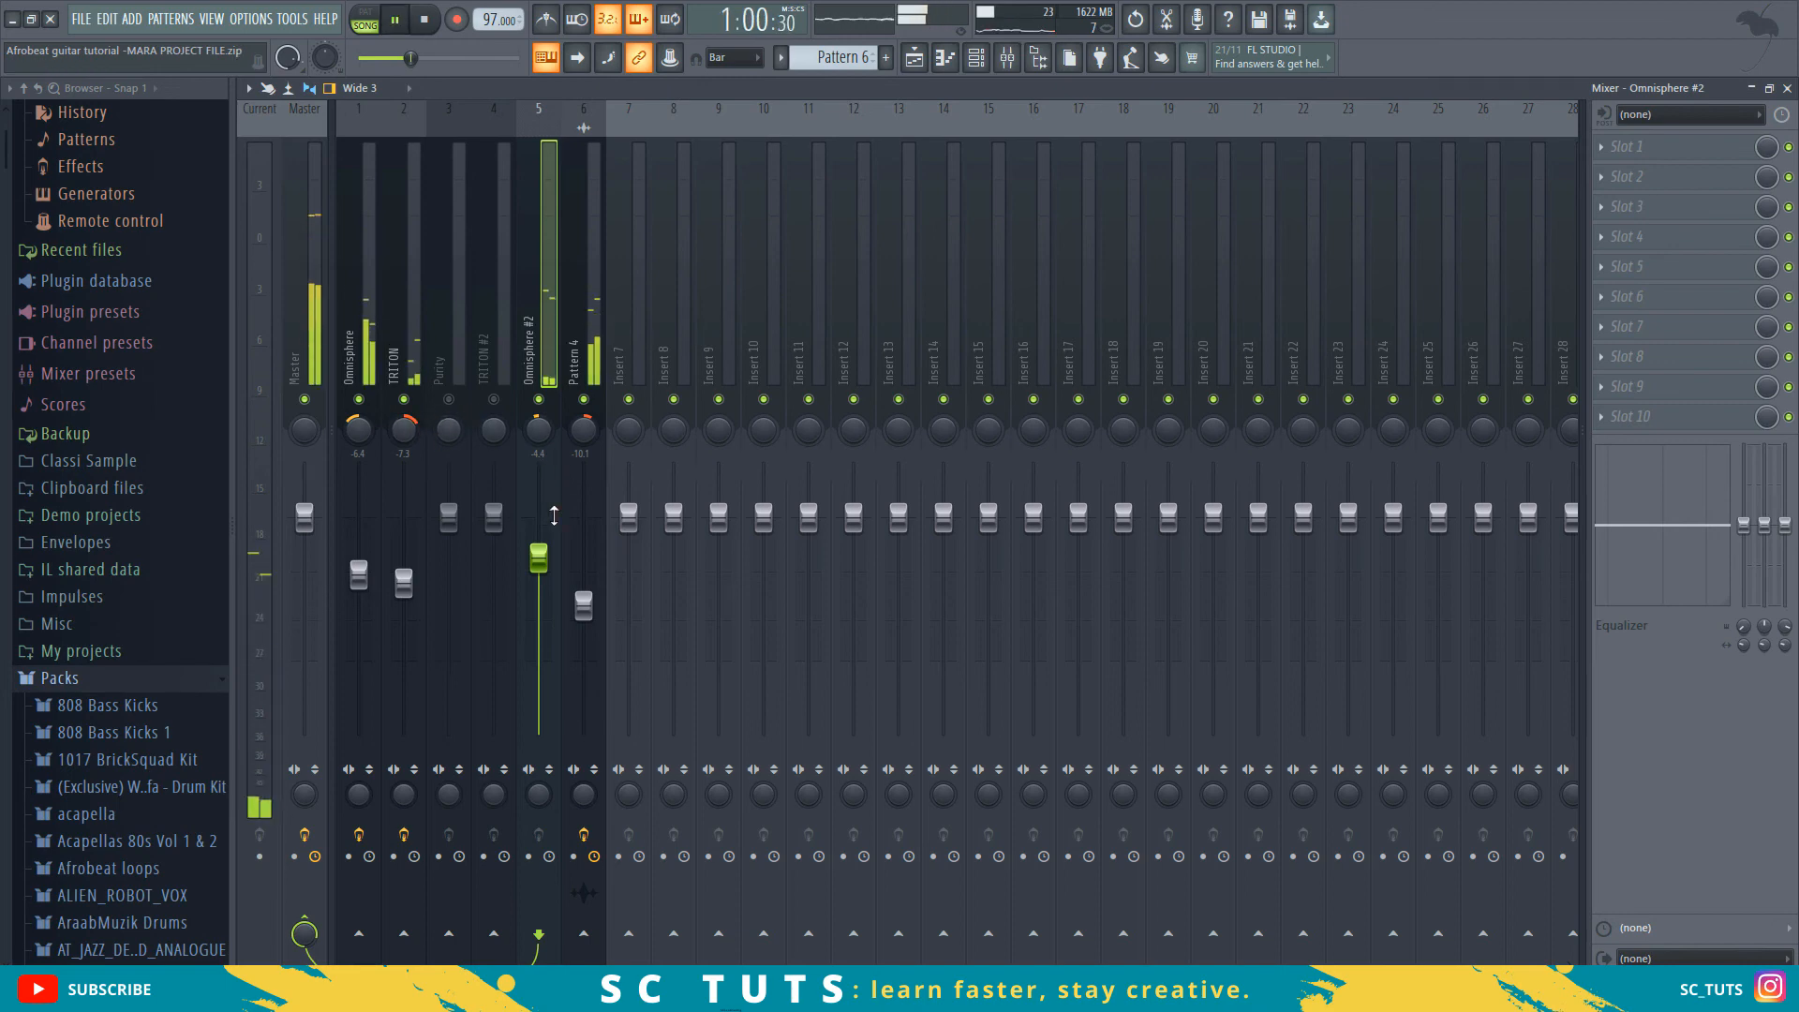
pyautogui.moveTo(539, 560); pyautogui.dragTo(538, 566)
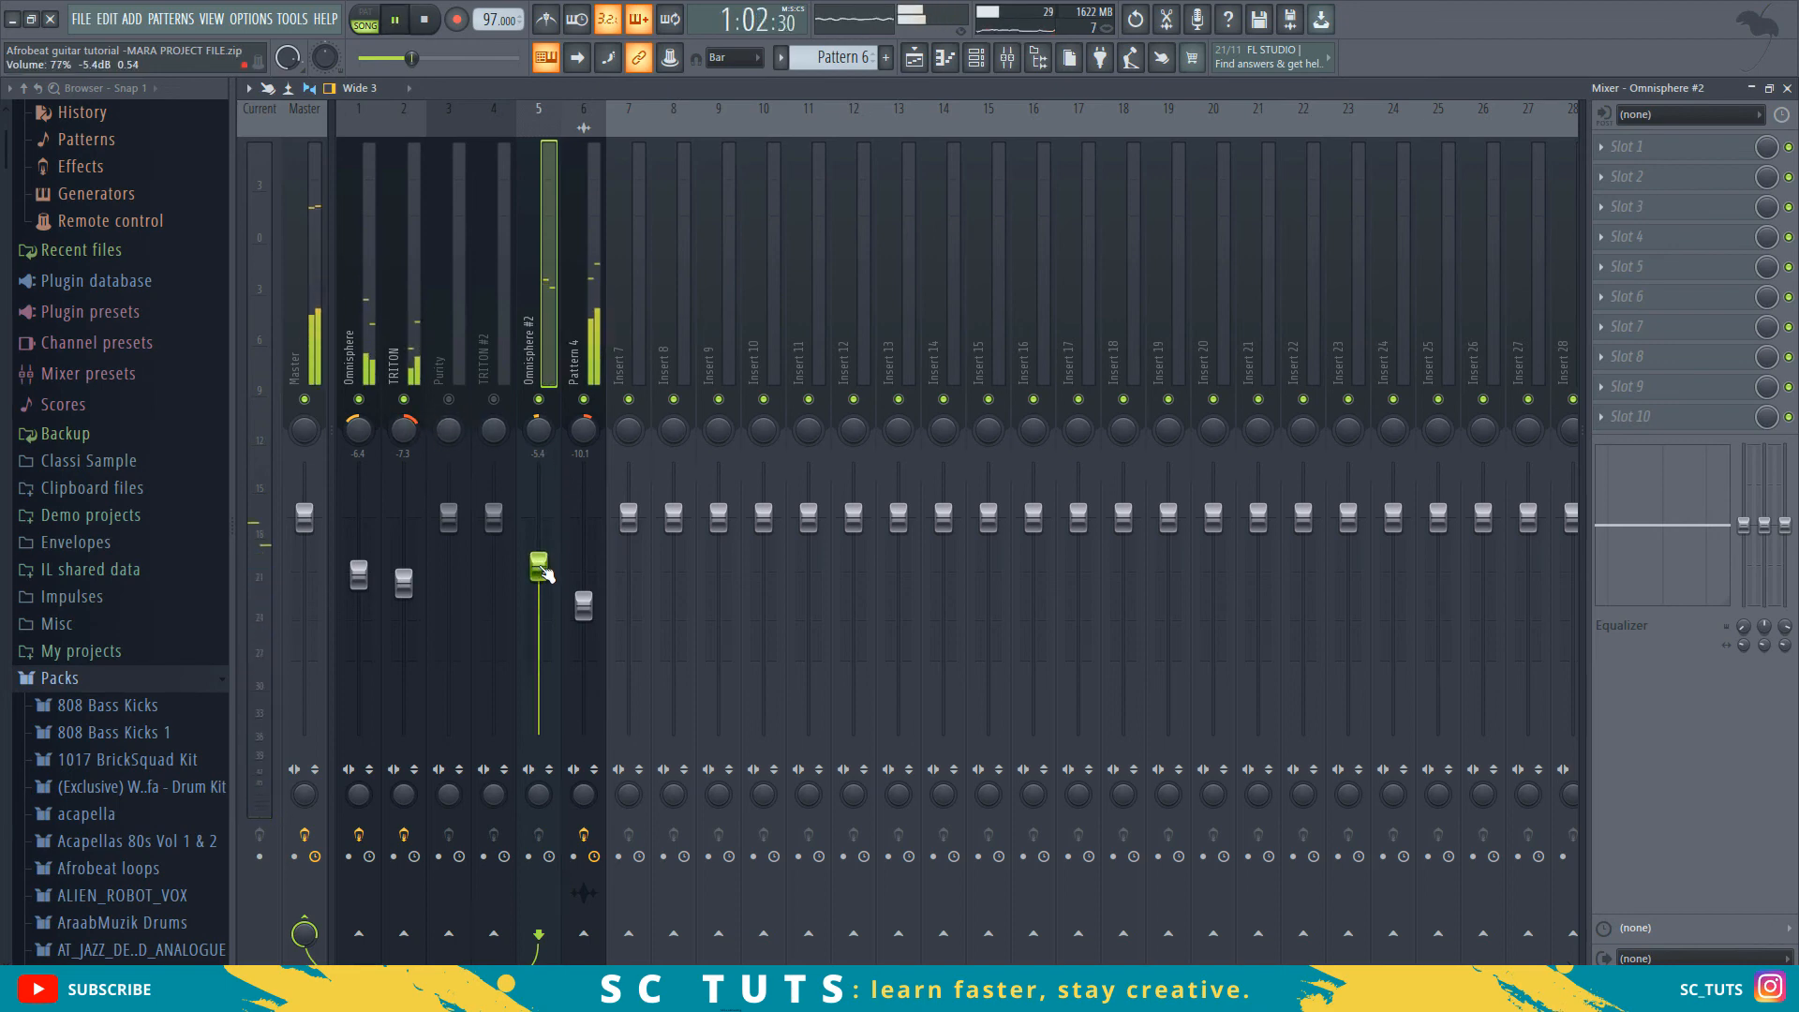
pyautogui.press('space')
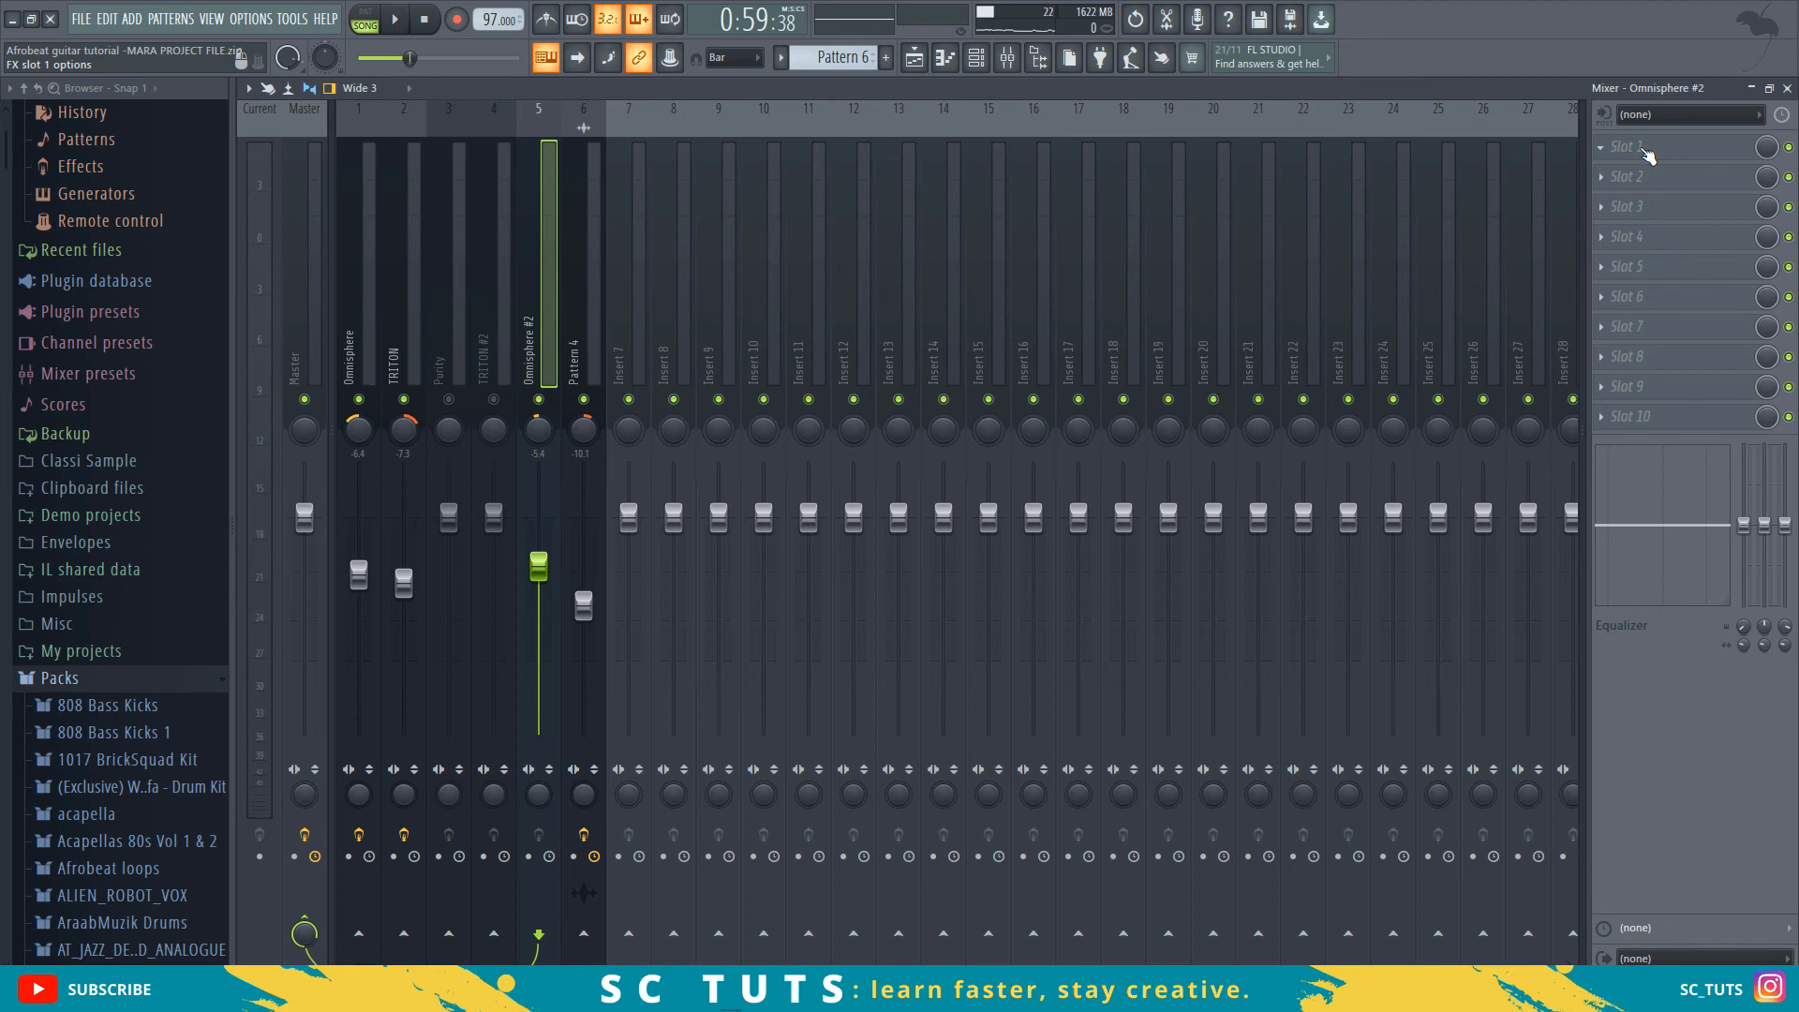
# - Add Fruity Parametric EQ 2 to the Omnisphere #2 mixer track, cutting lows with band 1 at about 152 Hz and slightly boosting band 6
pyautogui.click(1646, 155)
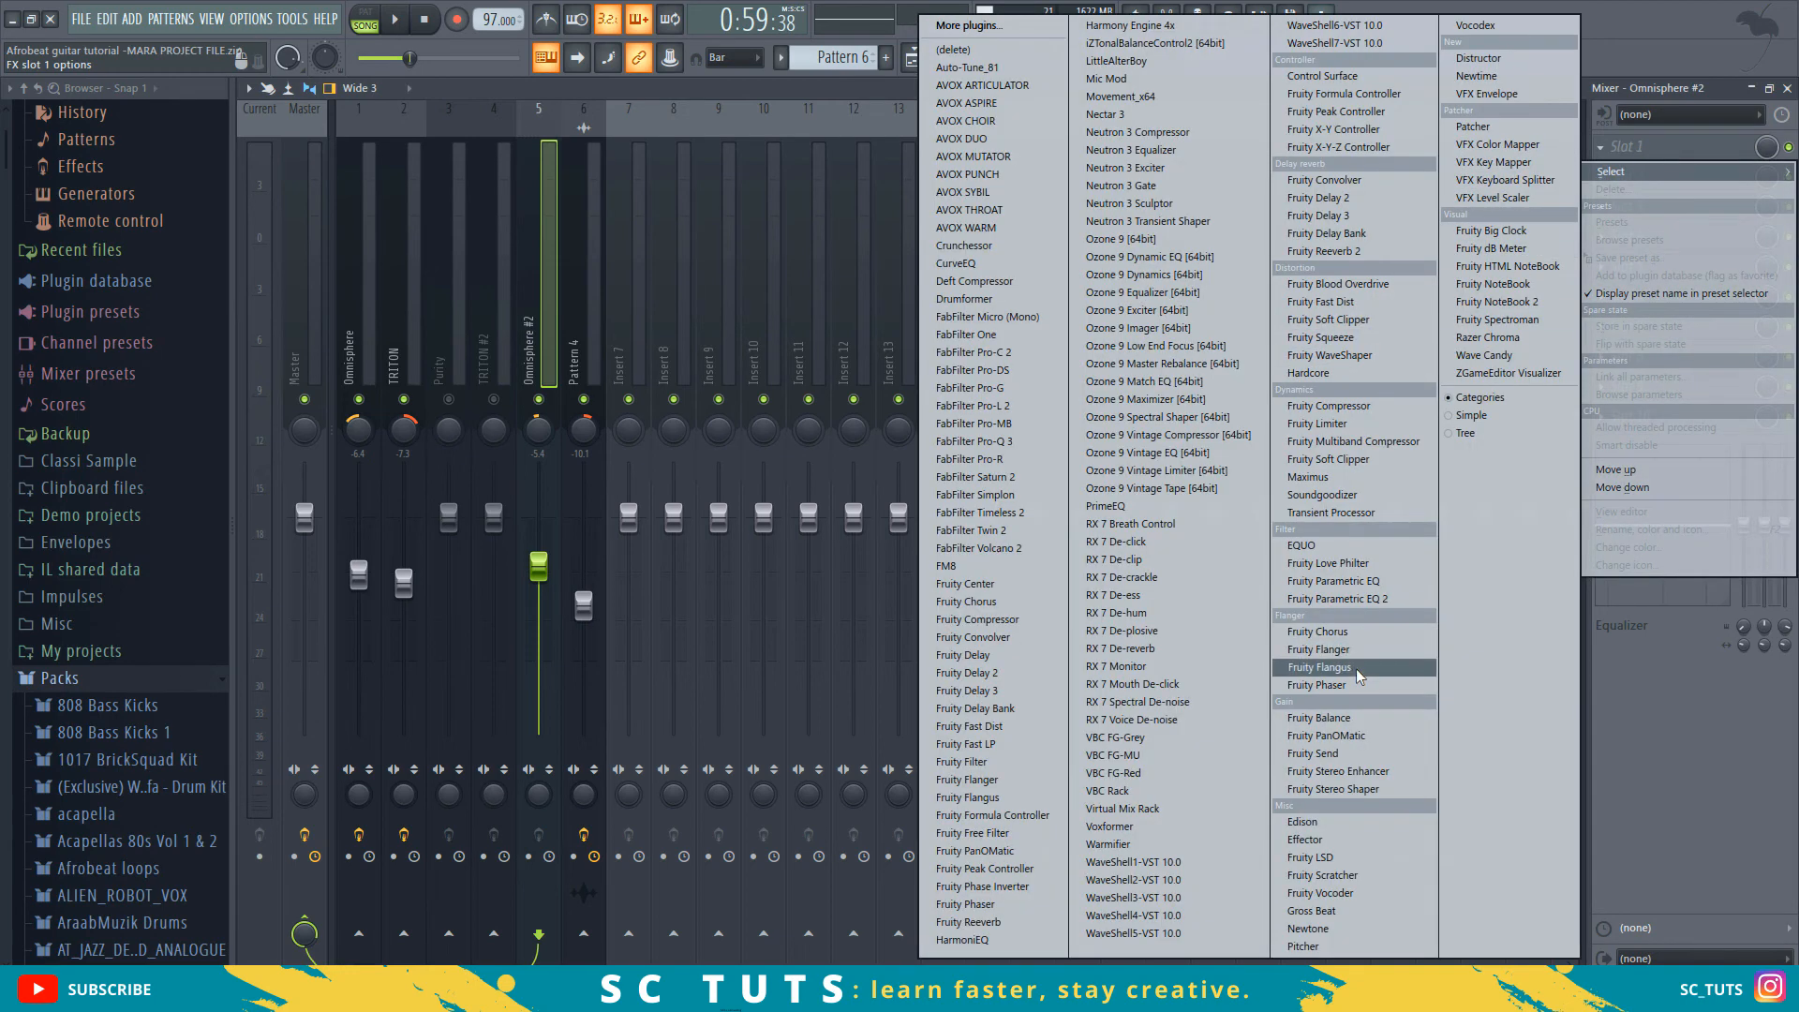
pyautogui.click(1355, 599)
pyautogui.moveTo(462, 423); pyautogui.dragTo(494, 506)
pyautogui.scroll(2, 516, 504)
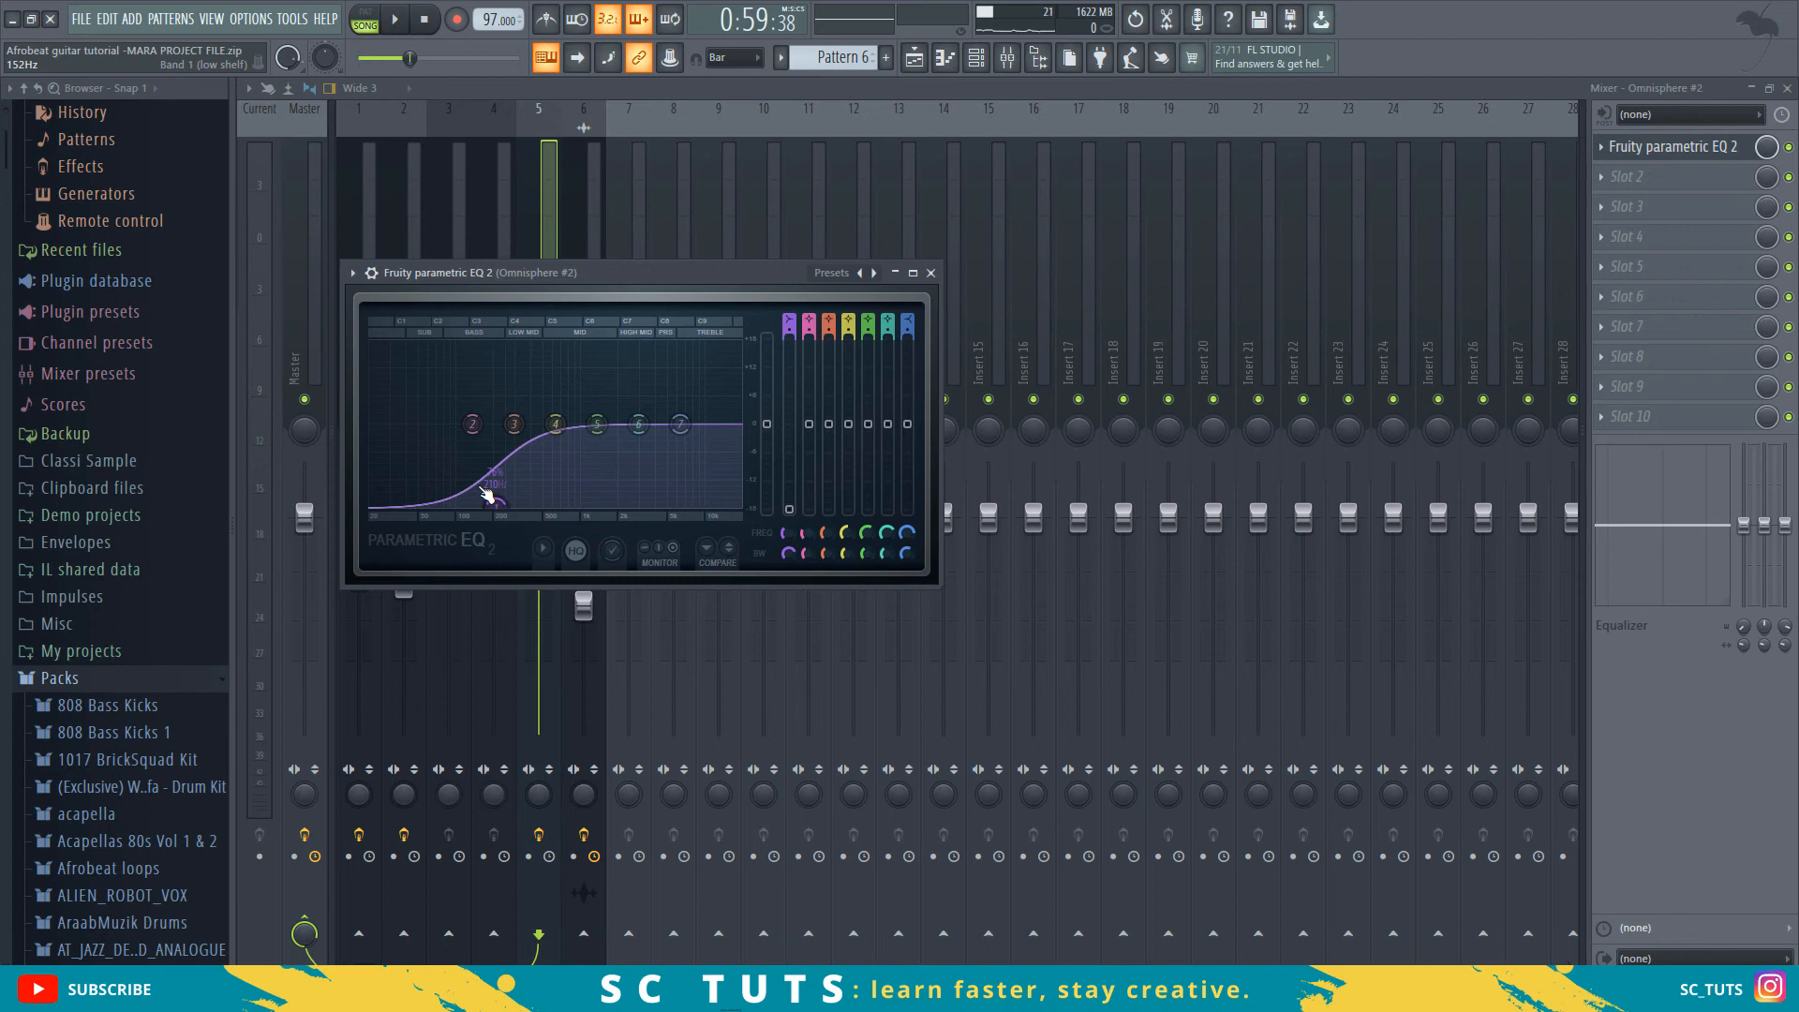
pyautogui.press('space')
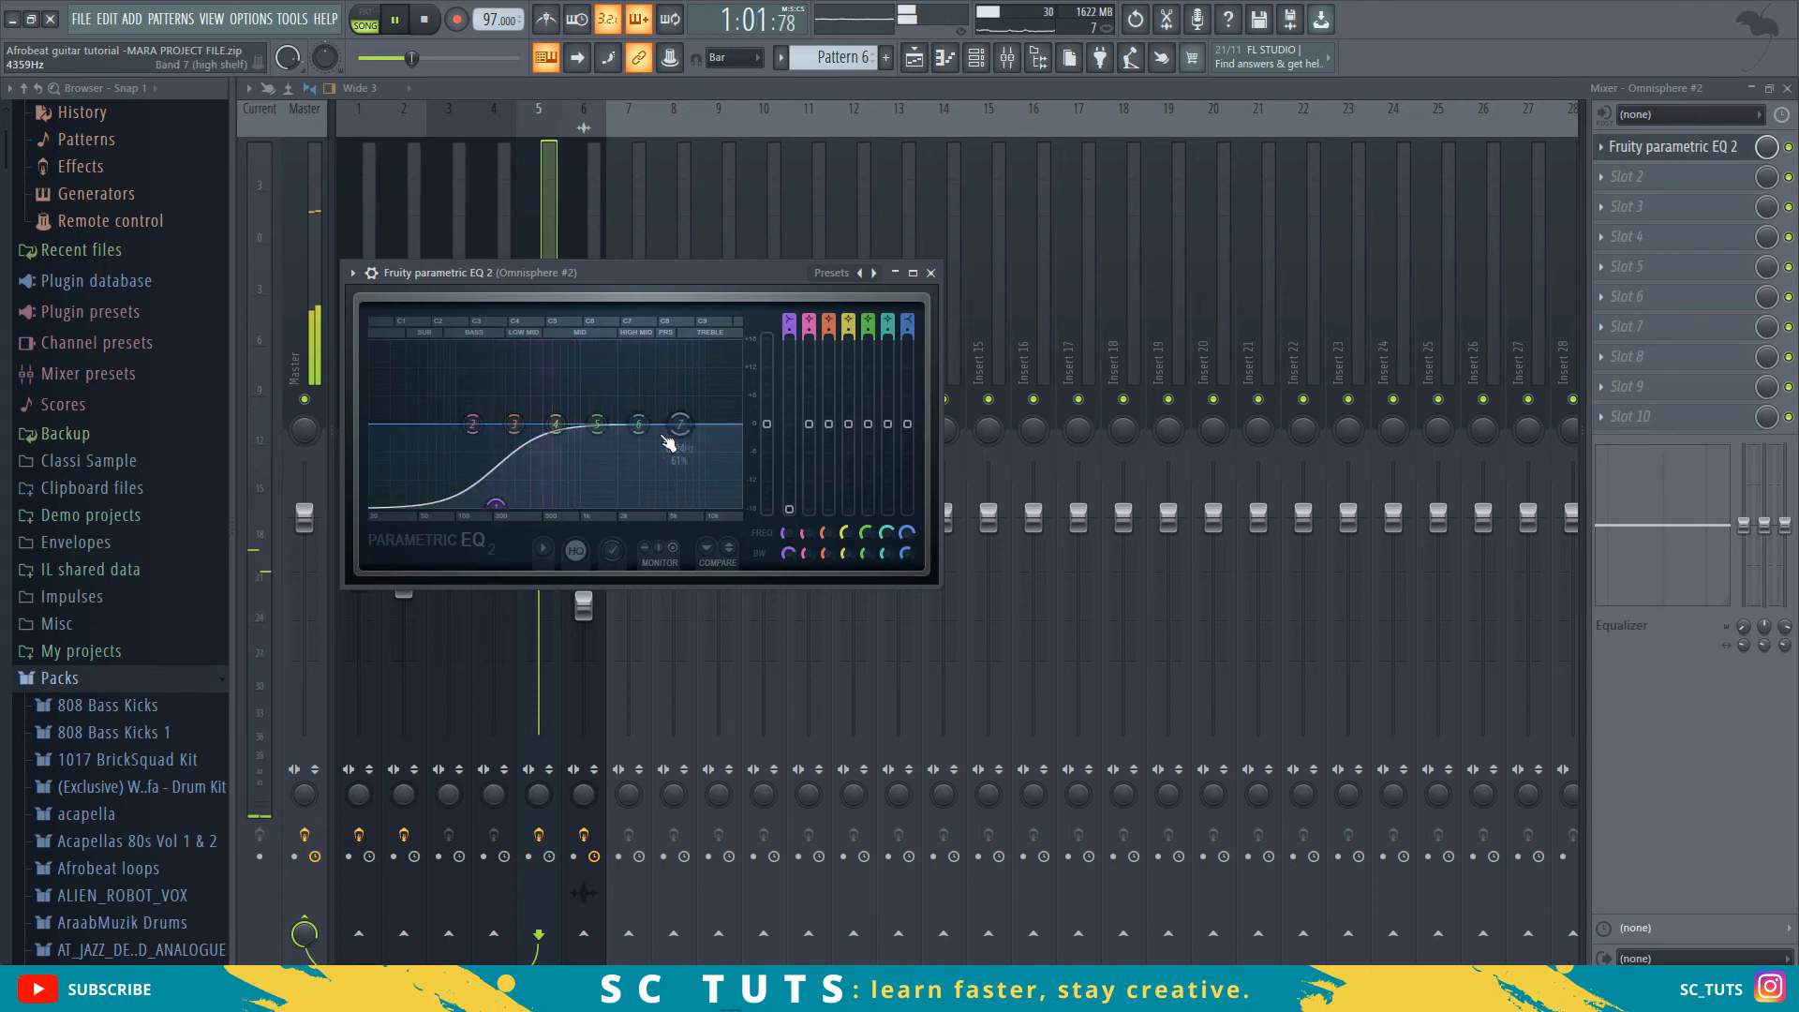
pyautogui.moveTo(639, 424); pyautogui.dragTo(640, 408)
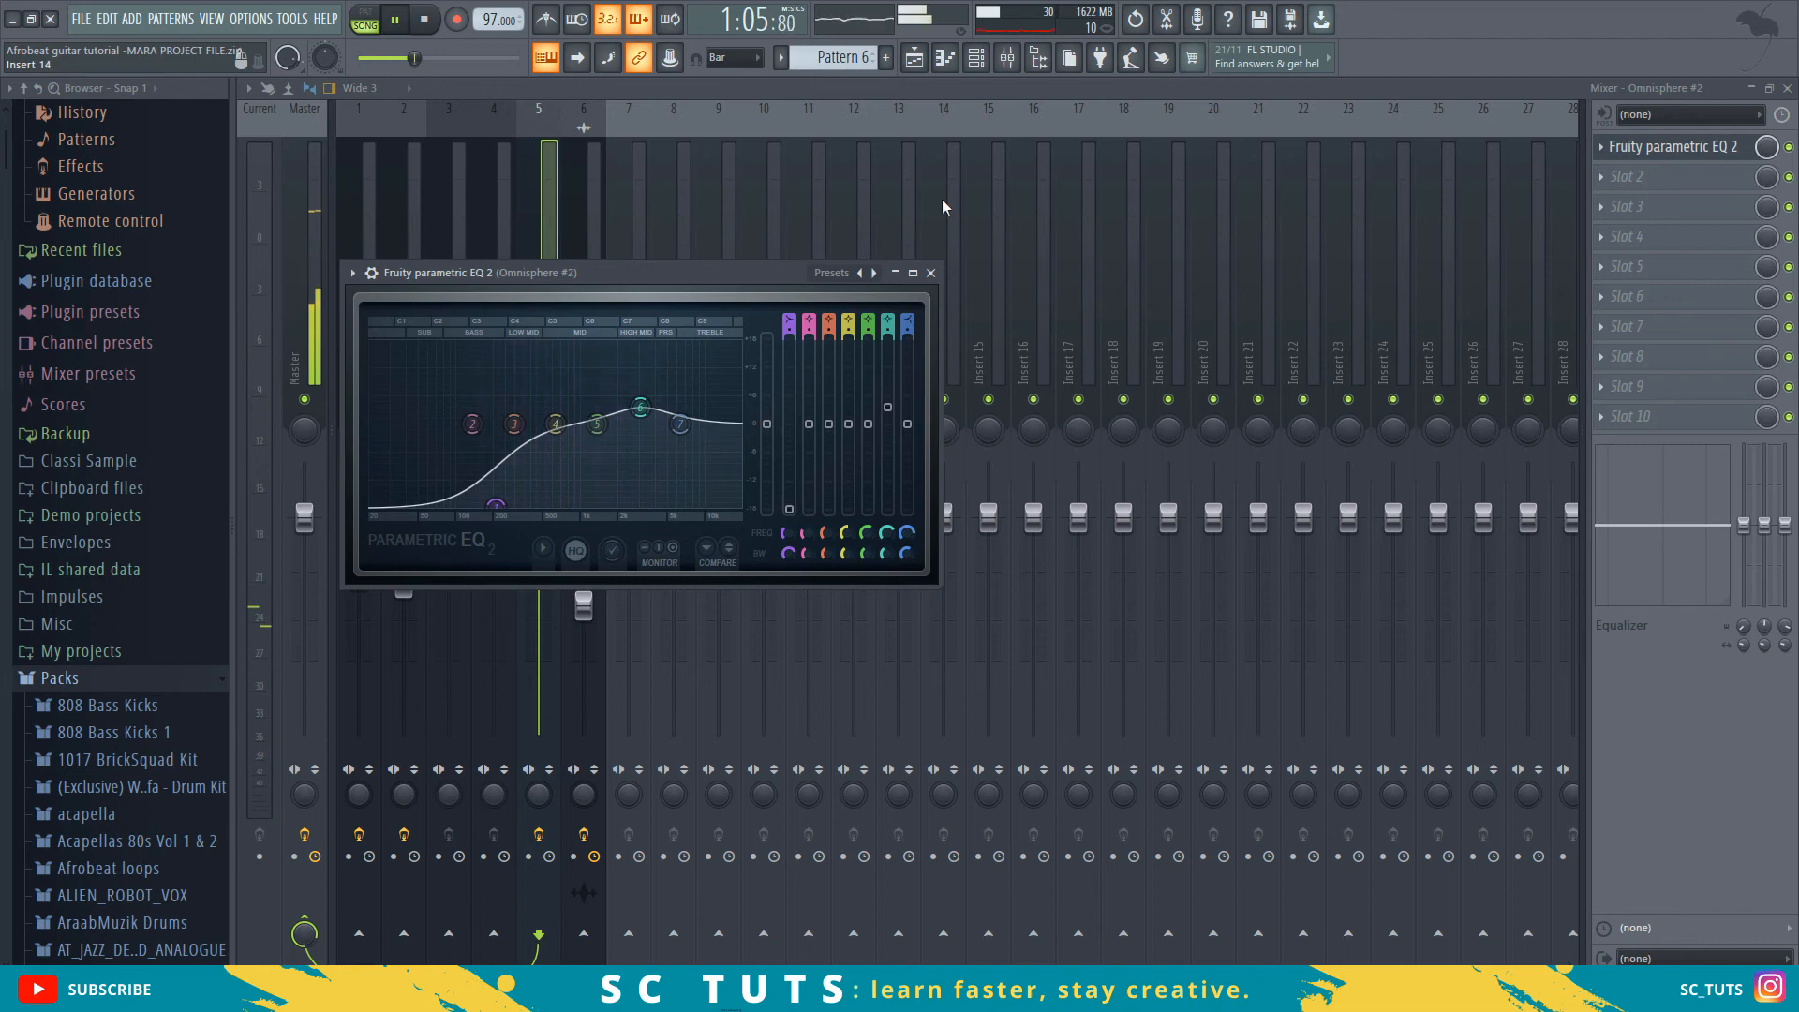
pyautogui.click(931, 272)
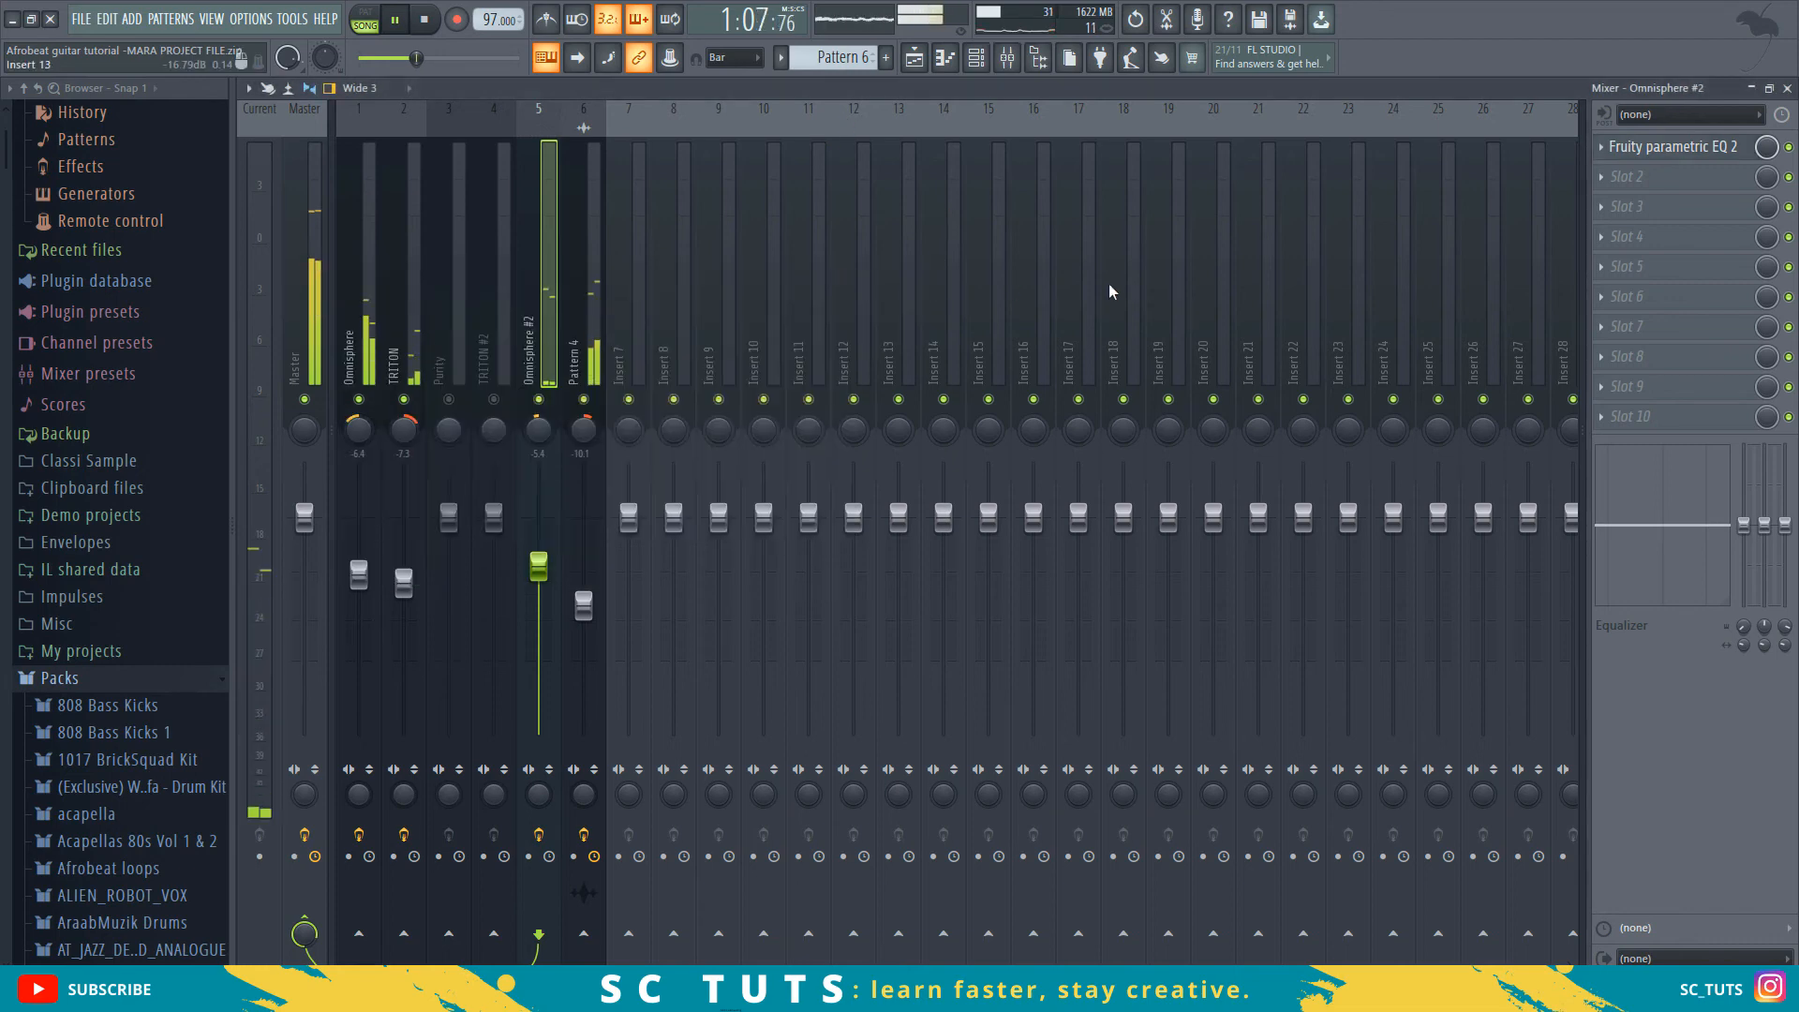
# - Add Fruity Reeverb 2 to slot 2 of the Omnisphere #2 mixer track
pyautogui.click(1628, 176)
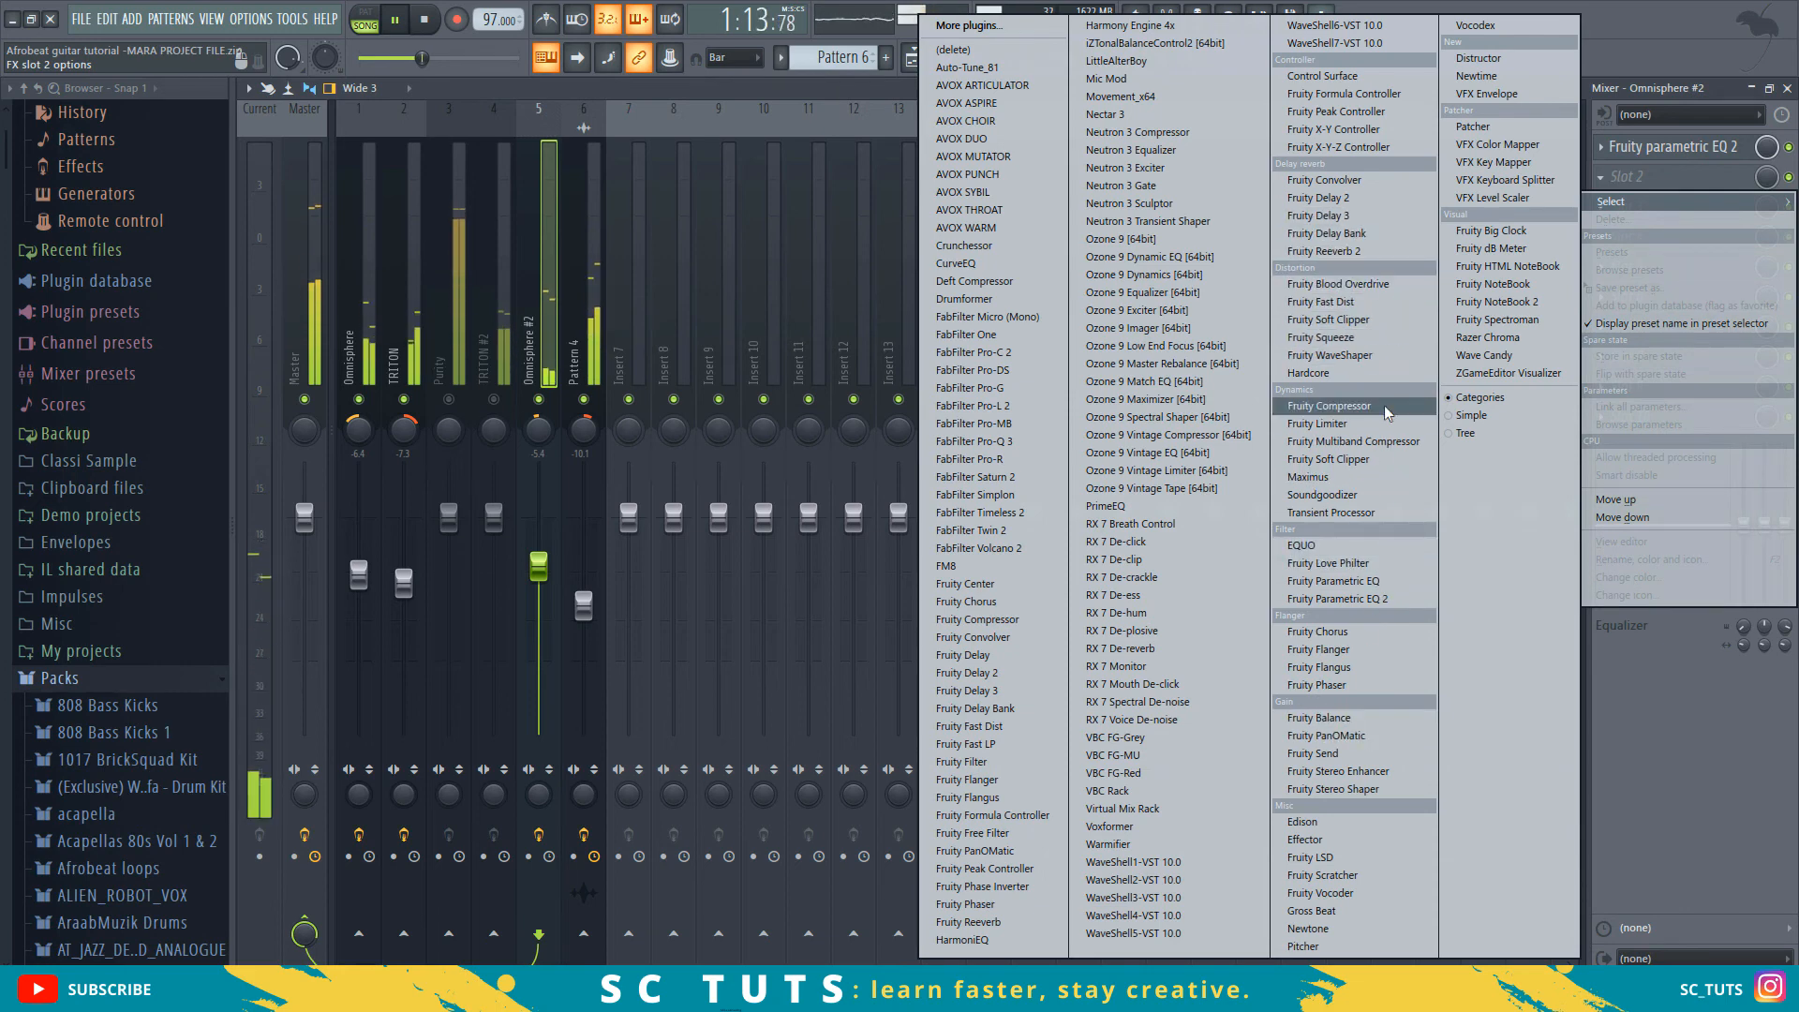
pyautogui.click(1325, 251)
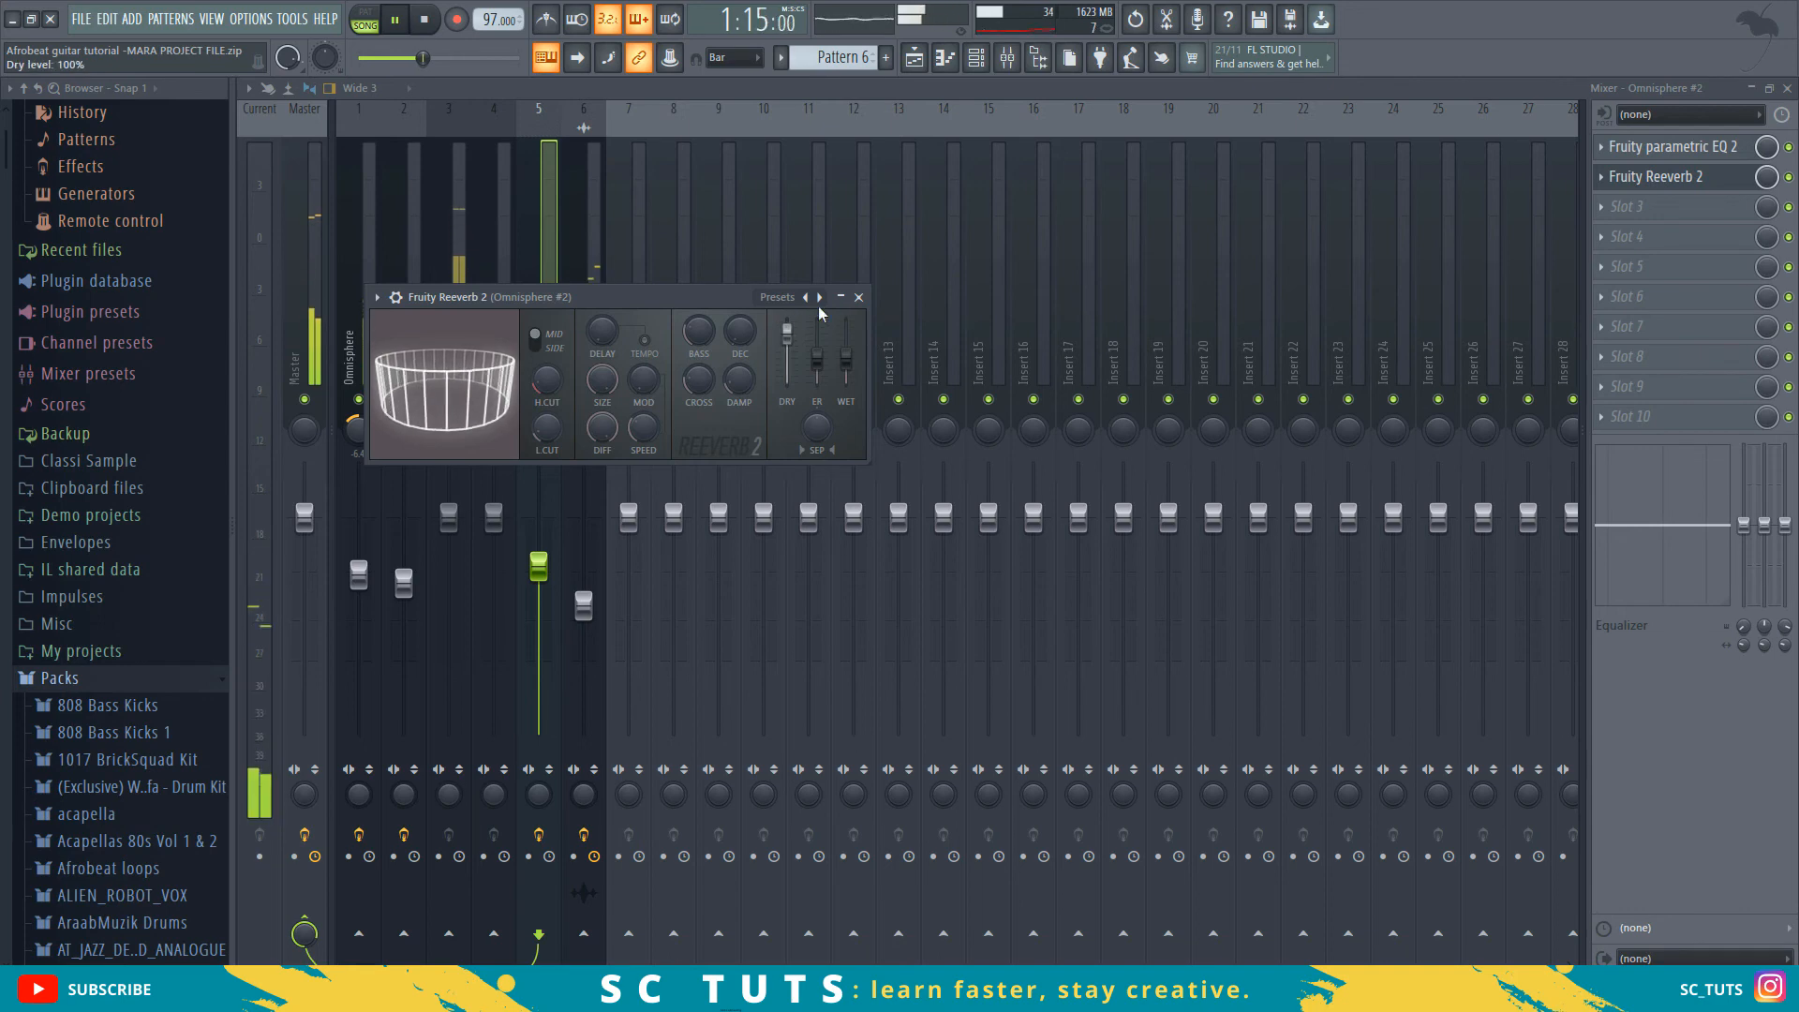
pyautogui.click(859, 297)
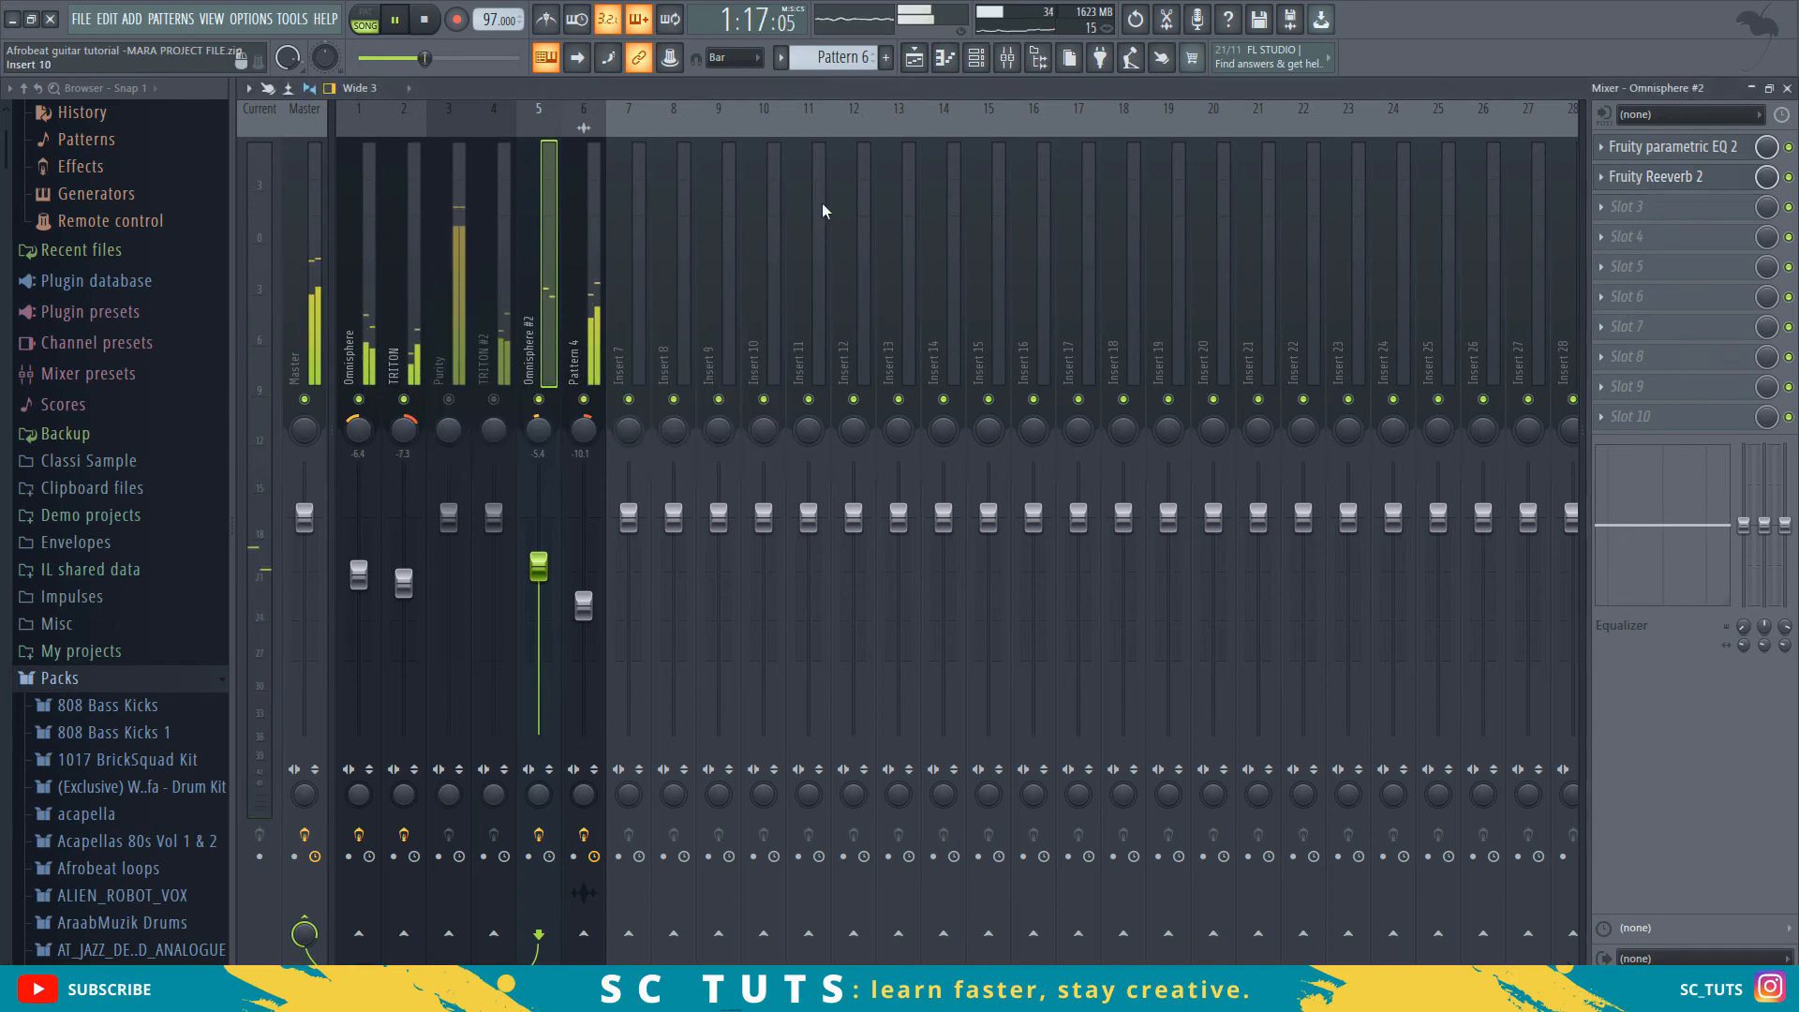
# - Return to the playlist and move the playback position to bar 5, where the Pattern 8 and Pattern 9 clips begin
pyautogui.click(914, 69)
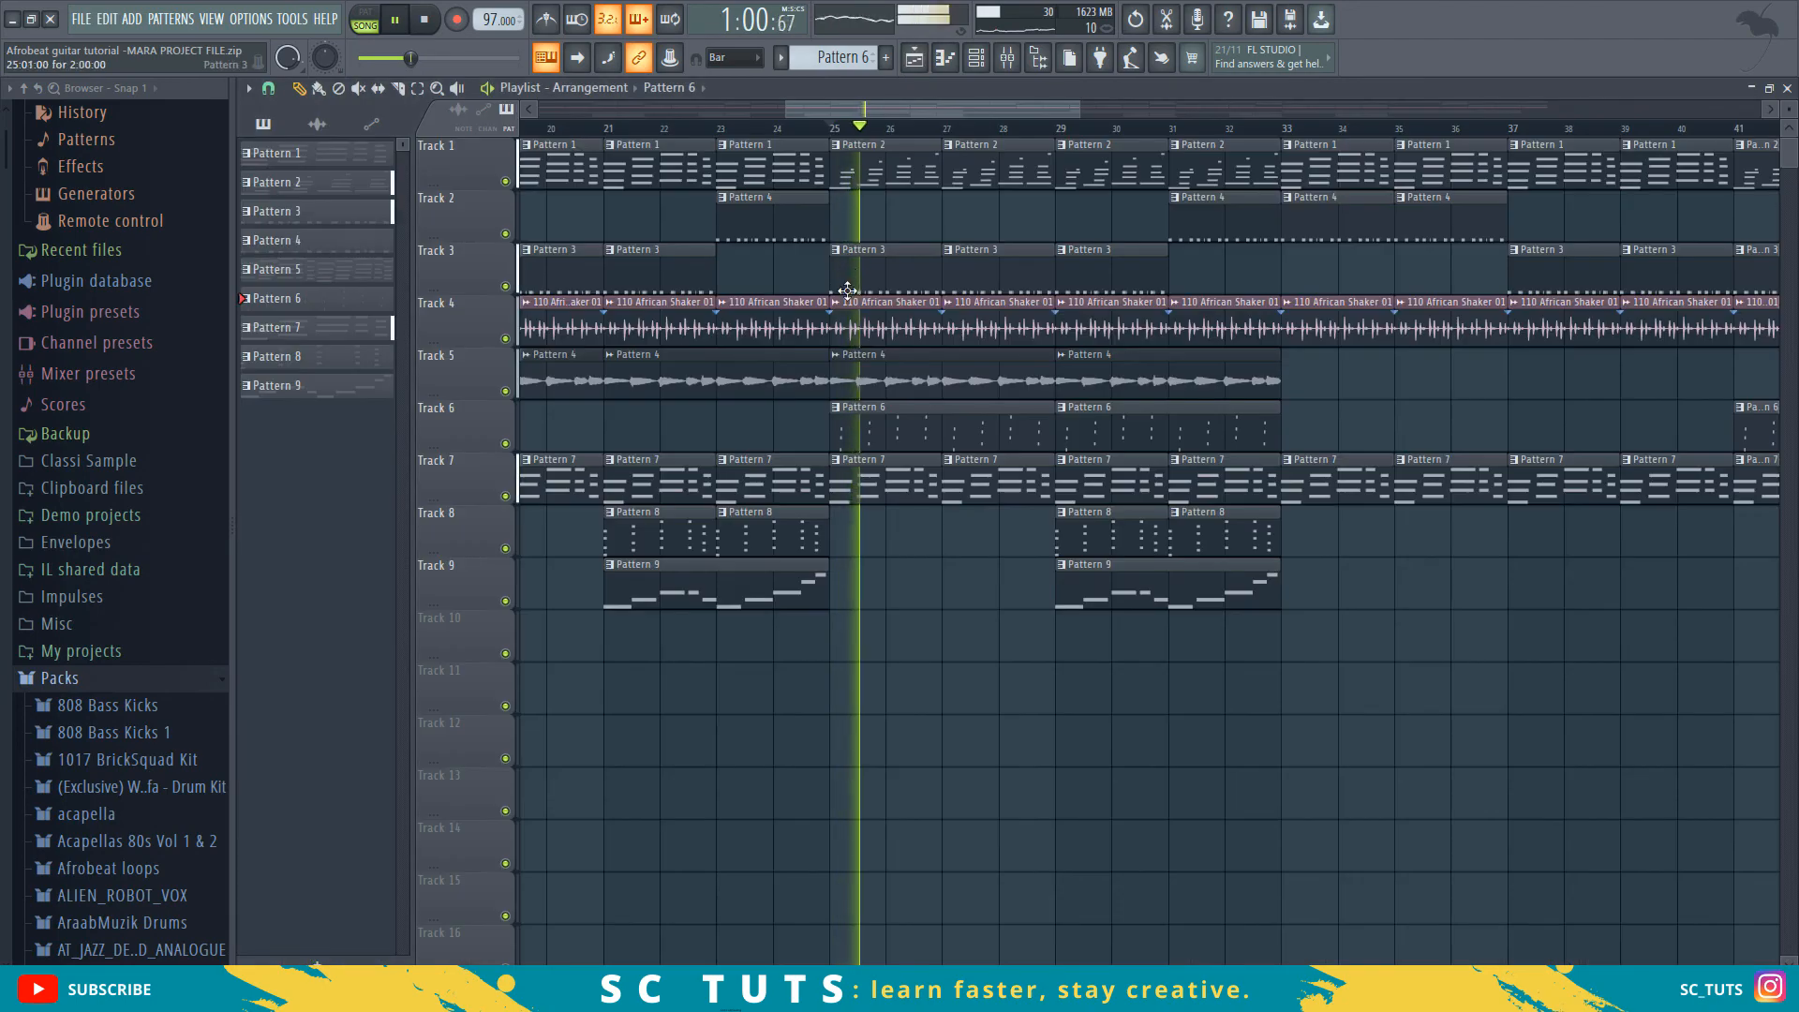
pyautogui.scroll(-3, 945, 134)
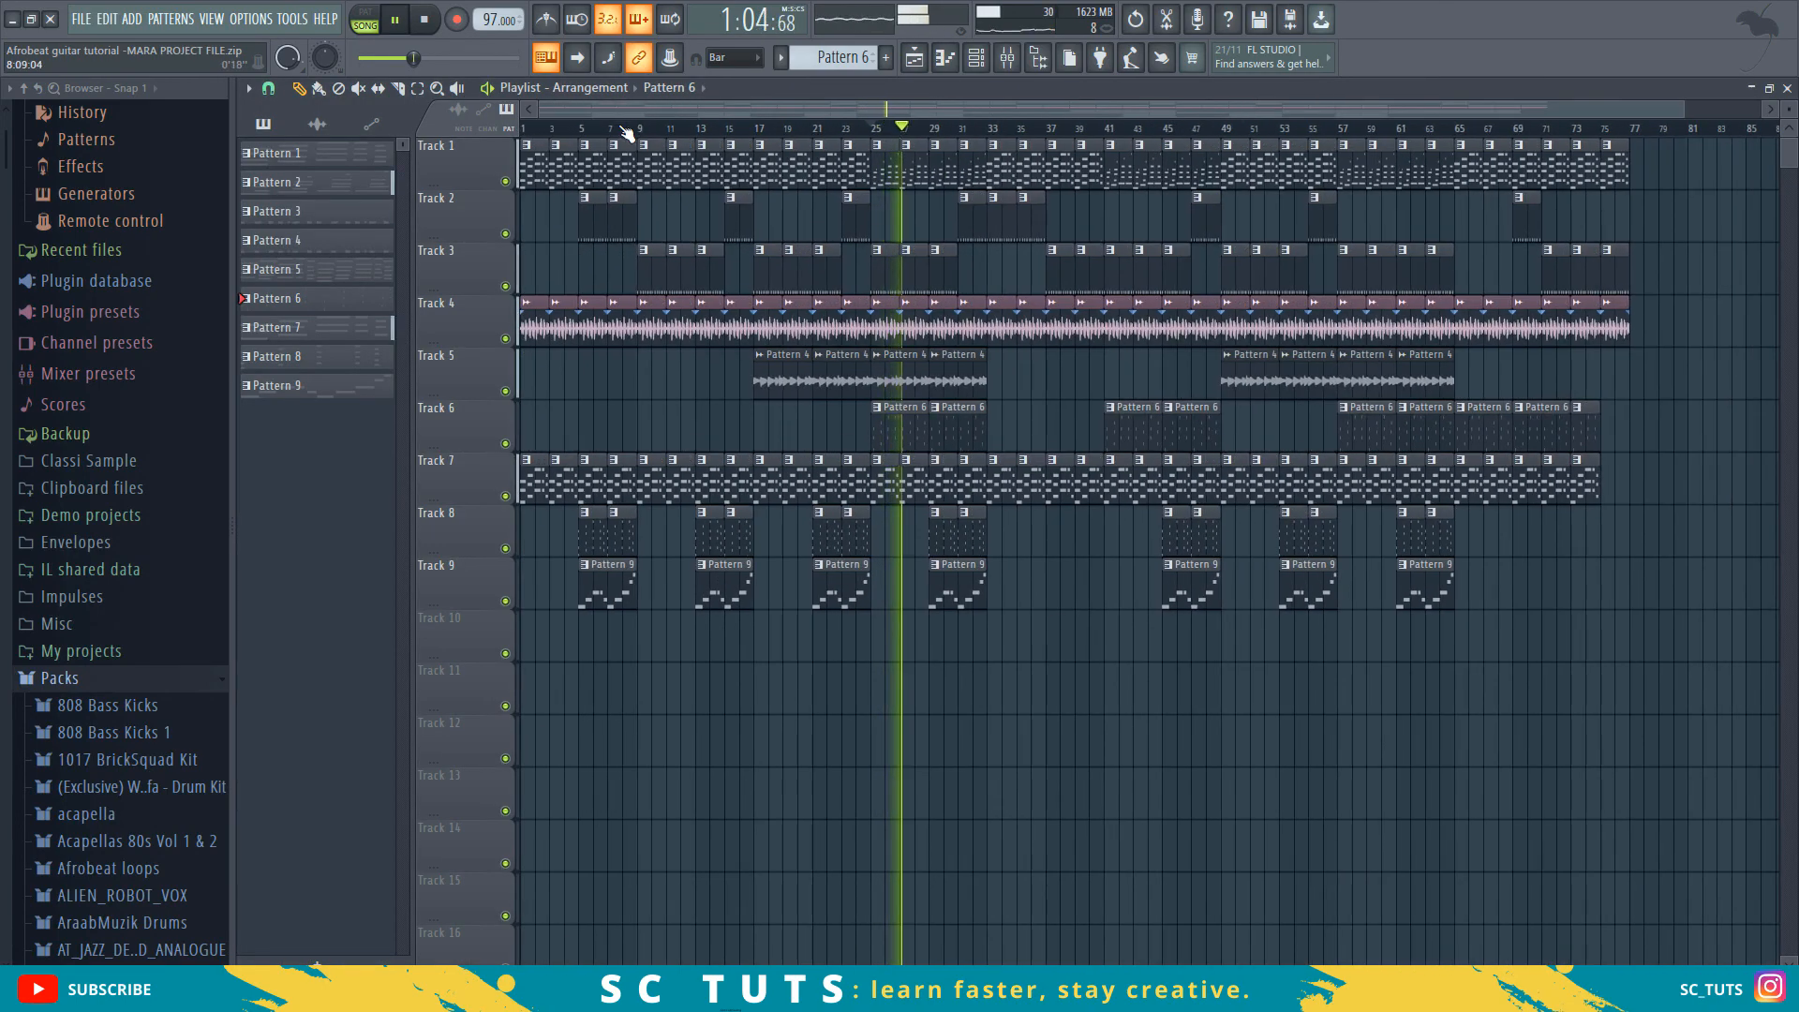
pyautogui.click(588, 131)
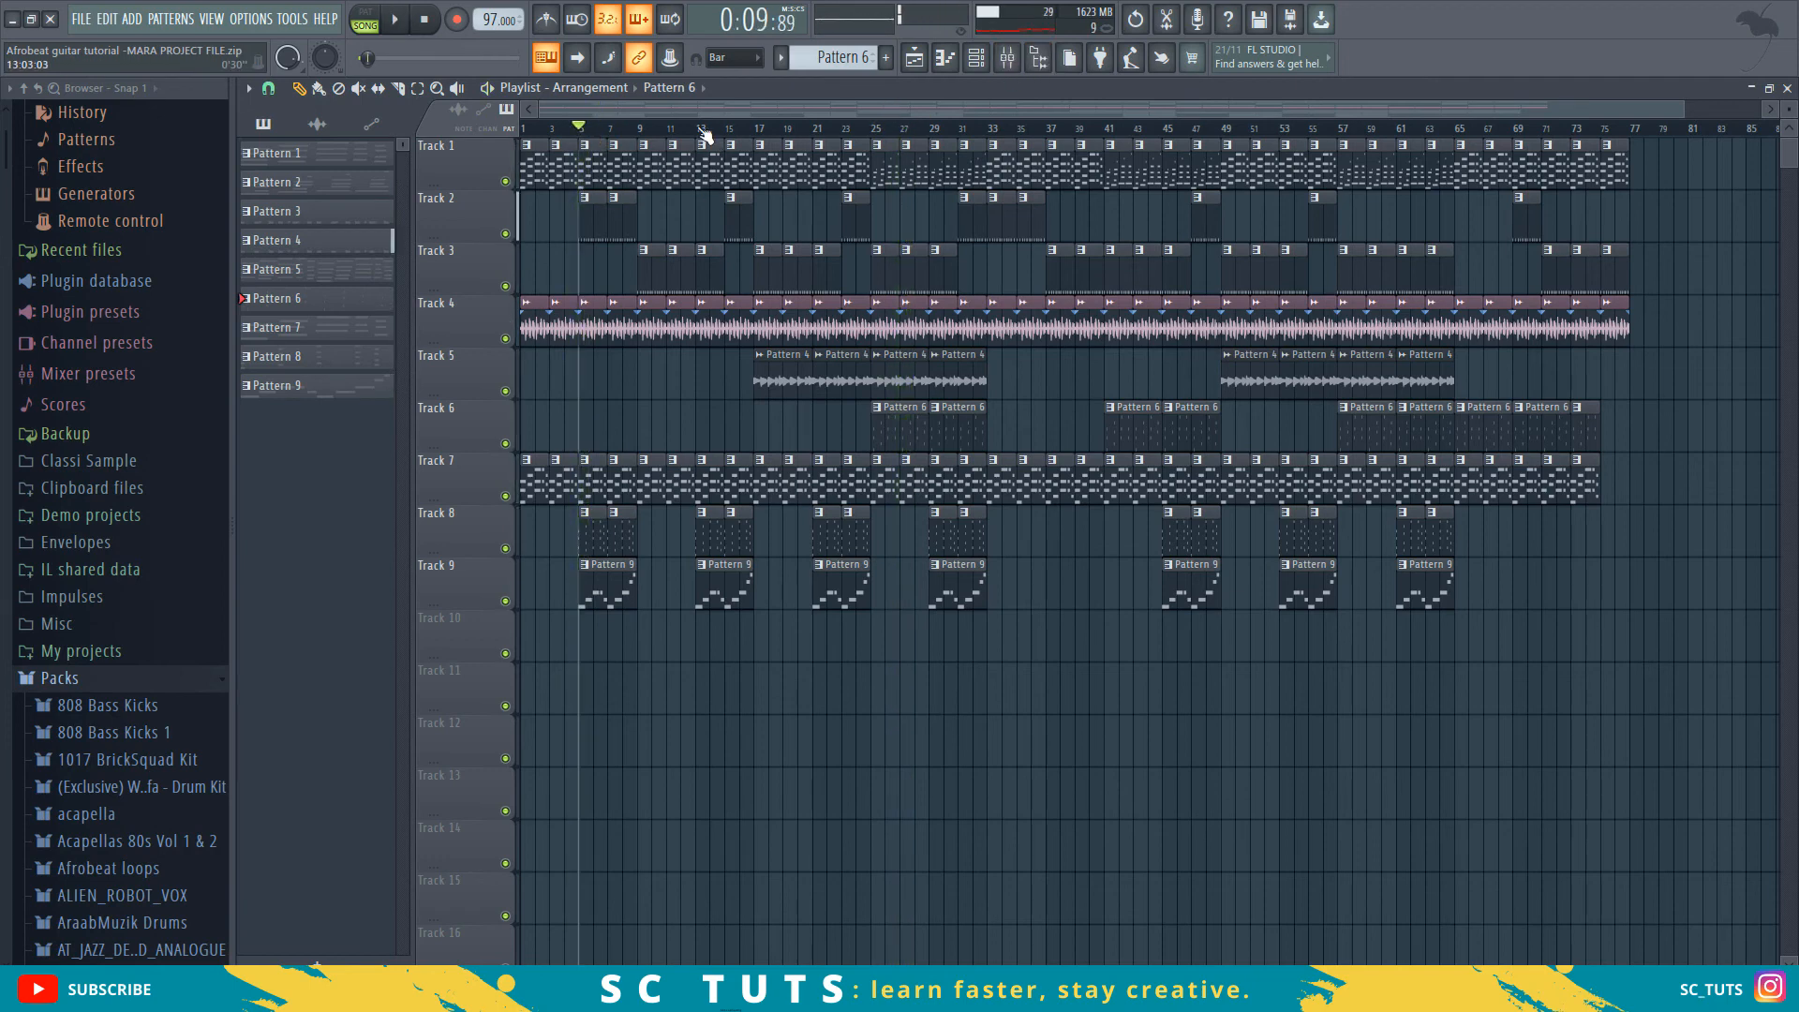
# - Unmute the Purity mixer track and lower its level to about -3.9 dB while checking playback
pyautogui.press('space')
pyautogui.click(1006, 57)
pyautogui.press('space')
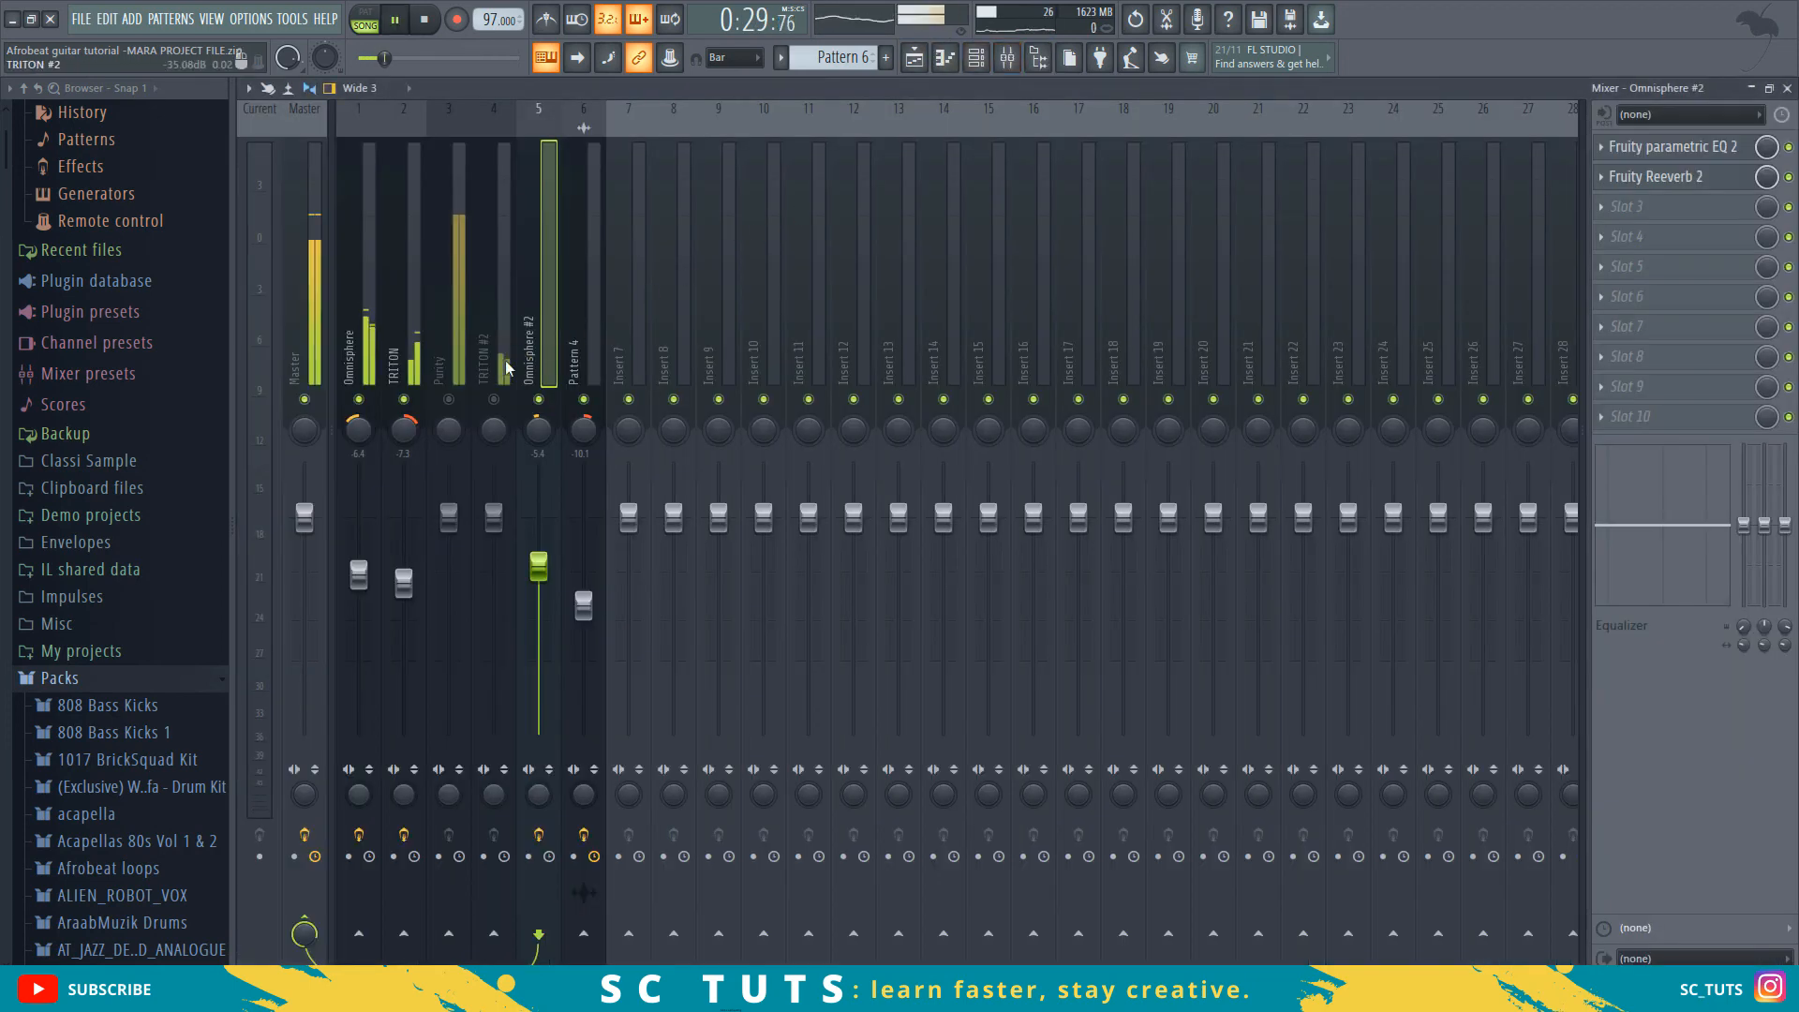
pyautogui.press('space')
pyautogui.click(494, 399)
pyautogui.press('space')
pyautogui.click(494, 399)
pyautogui.press('space')
pyautogui.click(449, 399)
pyautogui.click(449, 516)
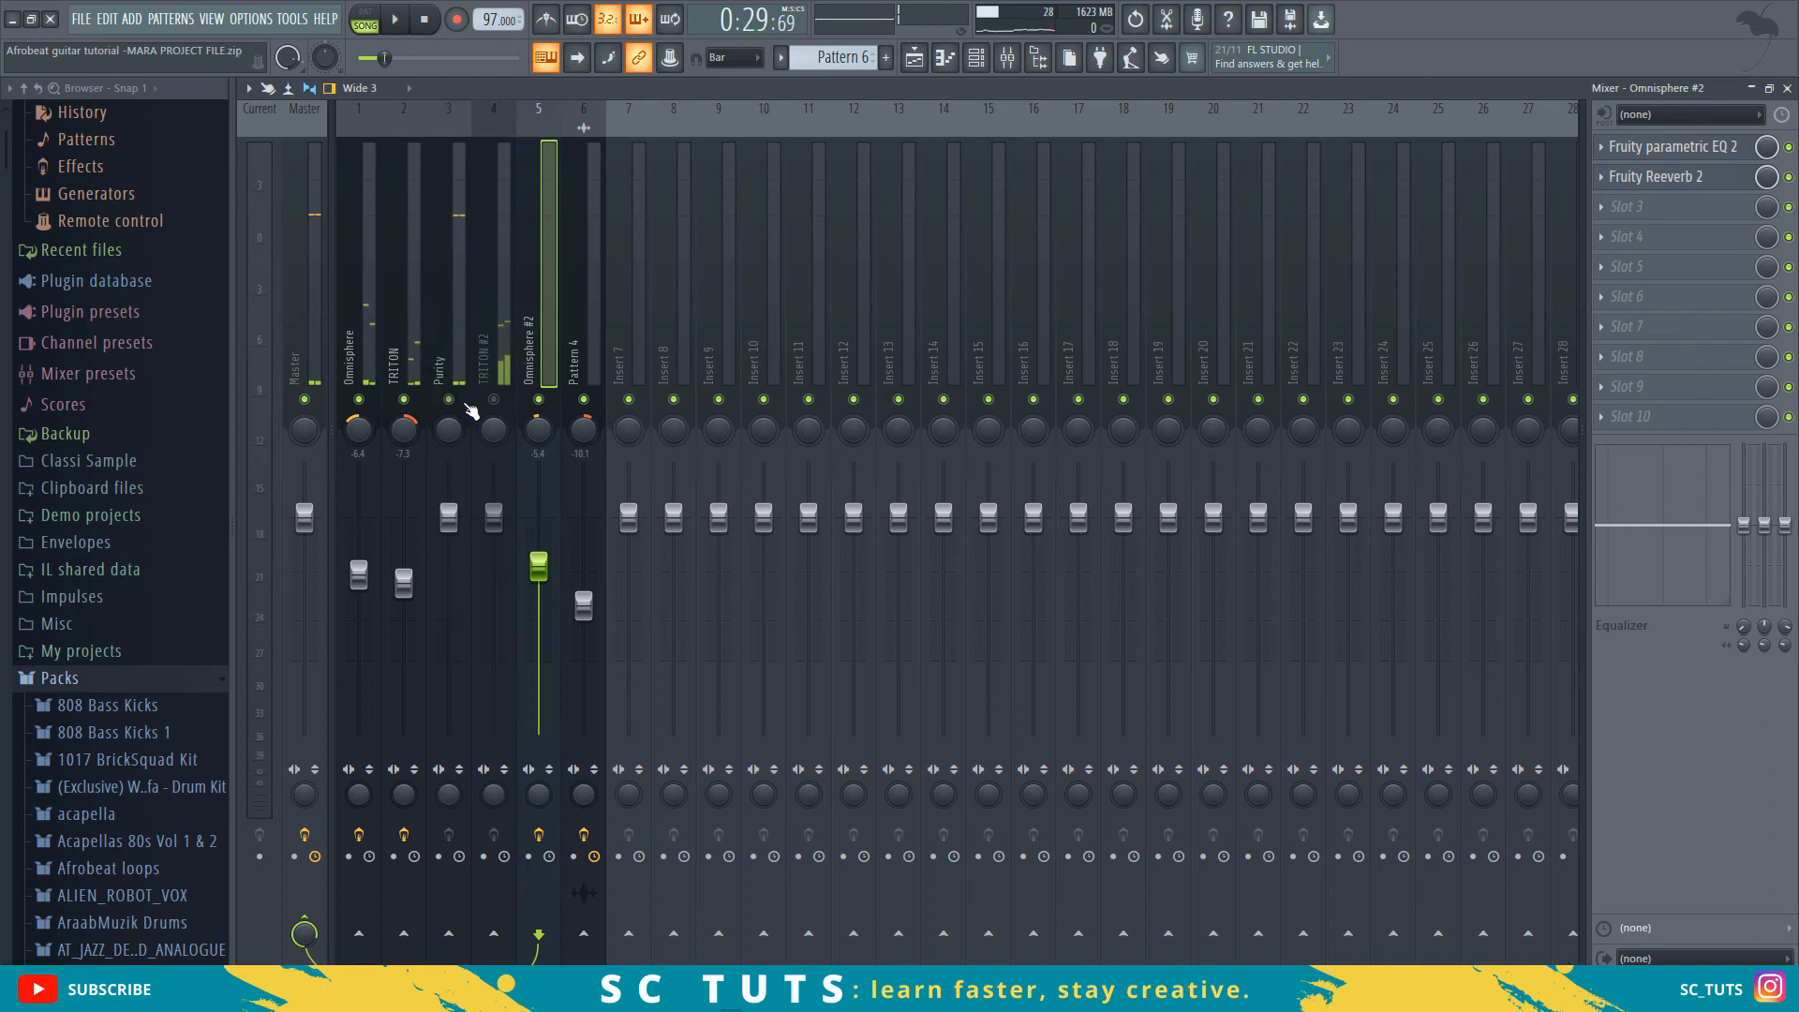
pyautogui.press('space')
pyautogui.moveTo(449, 516); pyautogui.dragTo(449, 553)
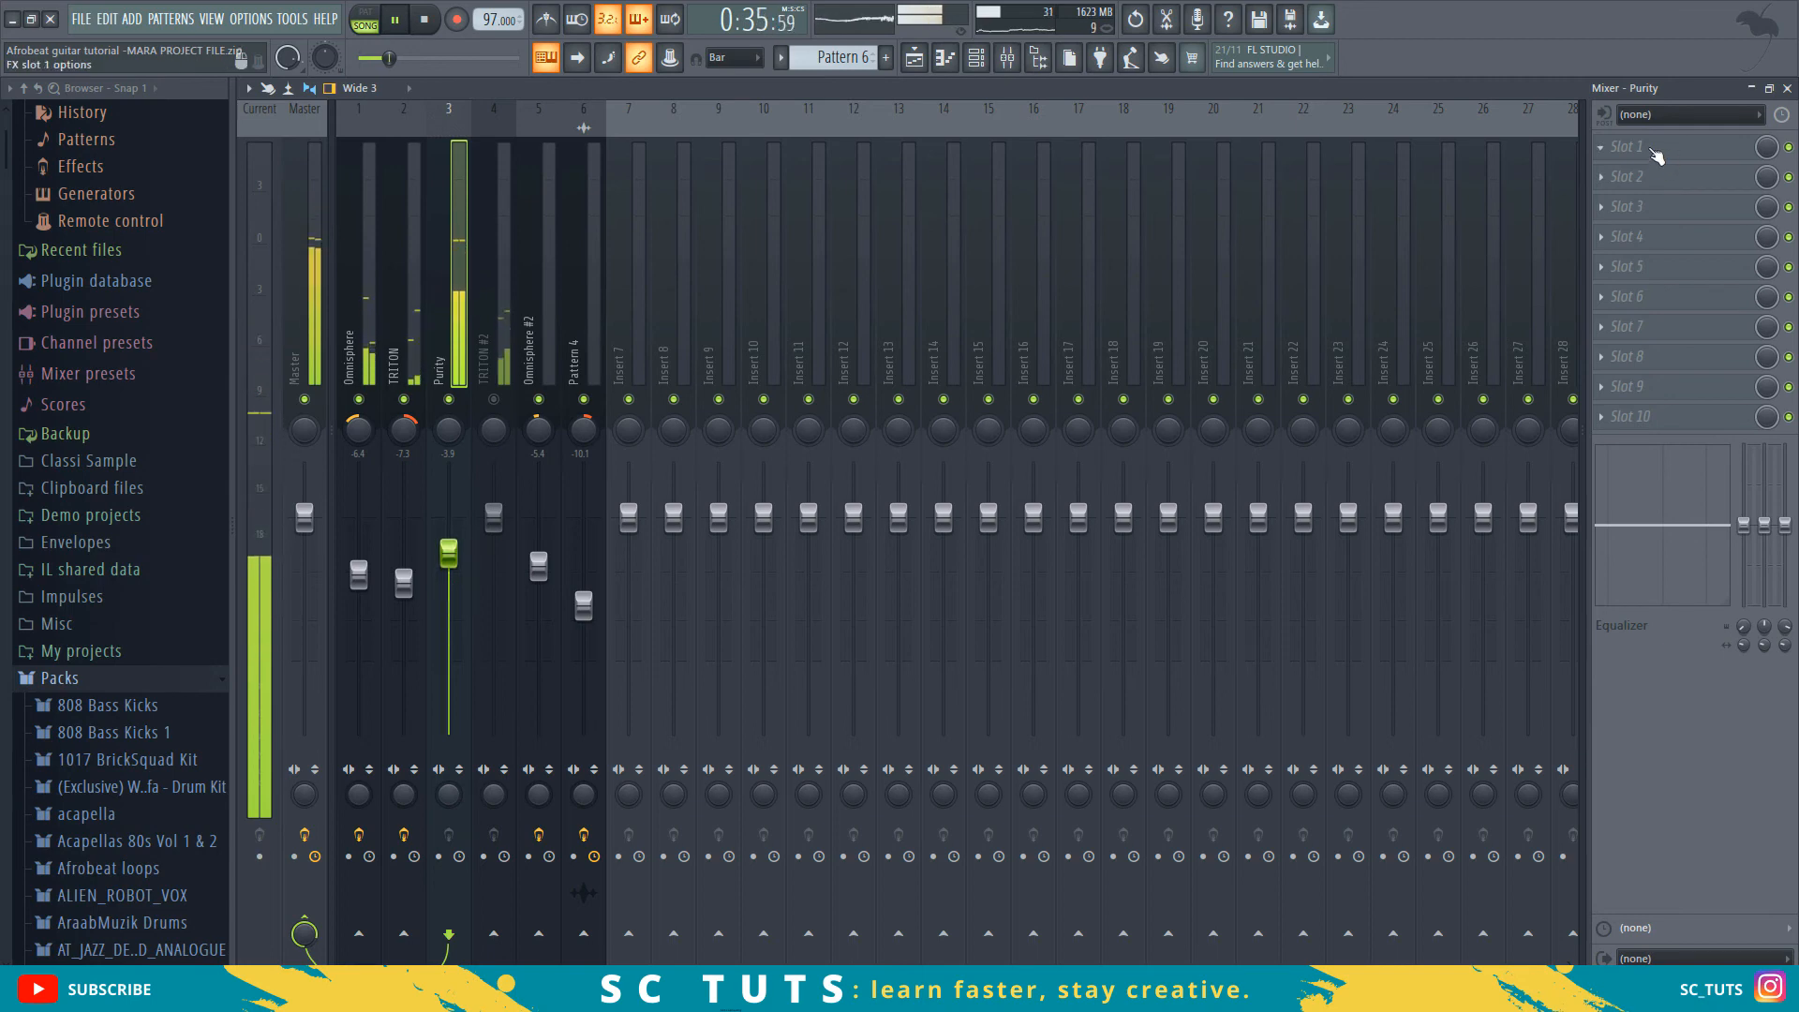
# - Add Fruity Parametric EQ 2 to slot 1 of the Purity mixer track and cut its lowest frequencies with band 1
pyautogui.click(1636, 147)
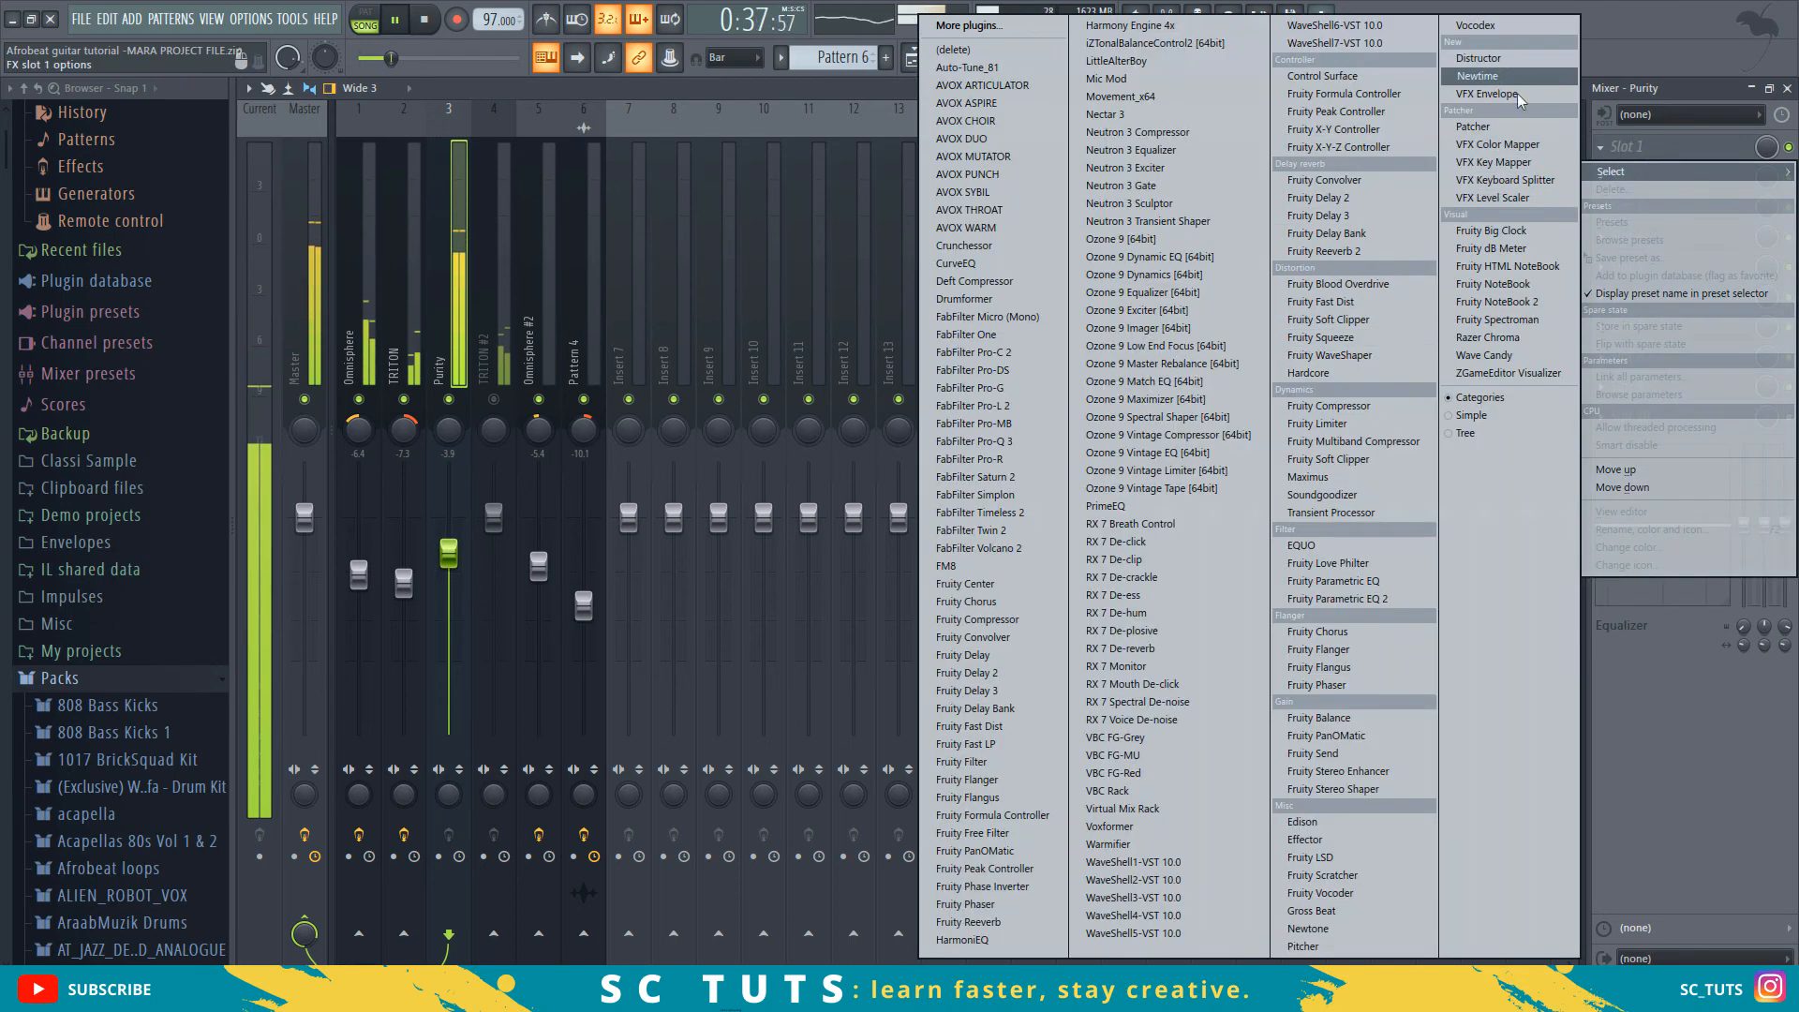
pyautogui.click(1400, 600)
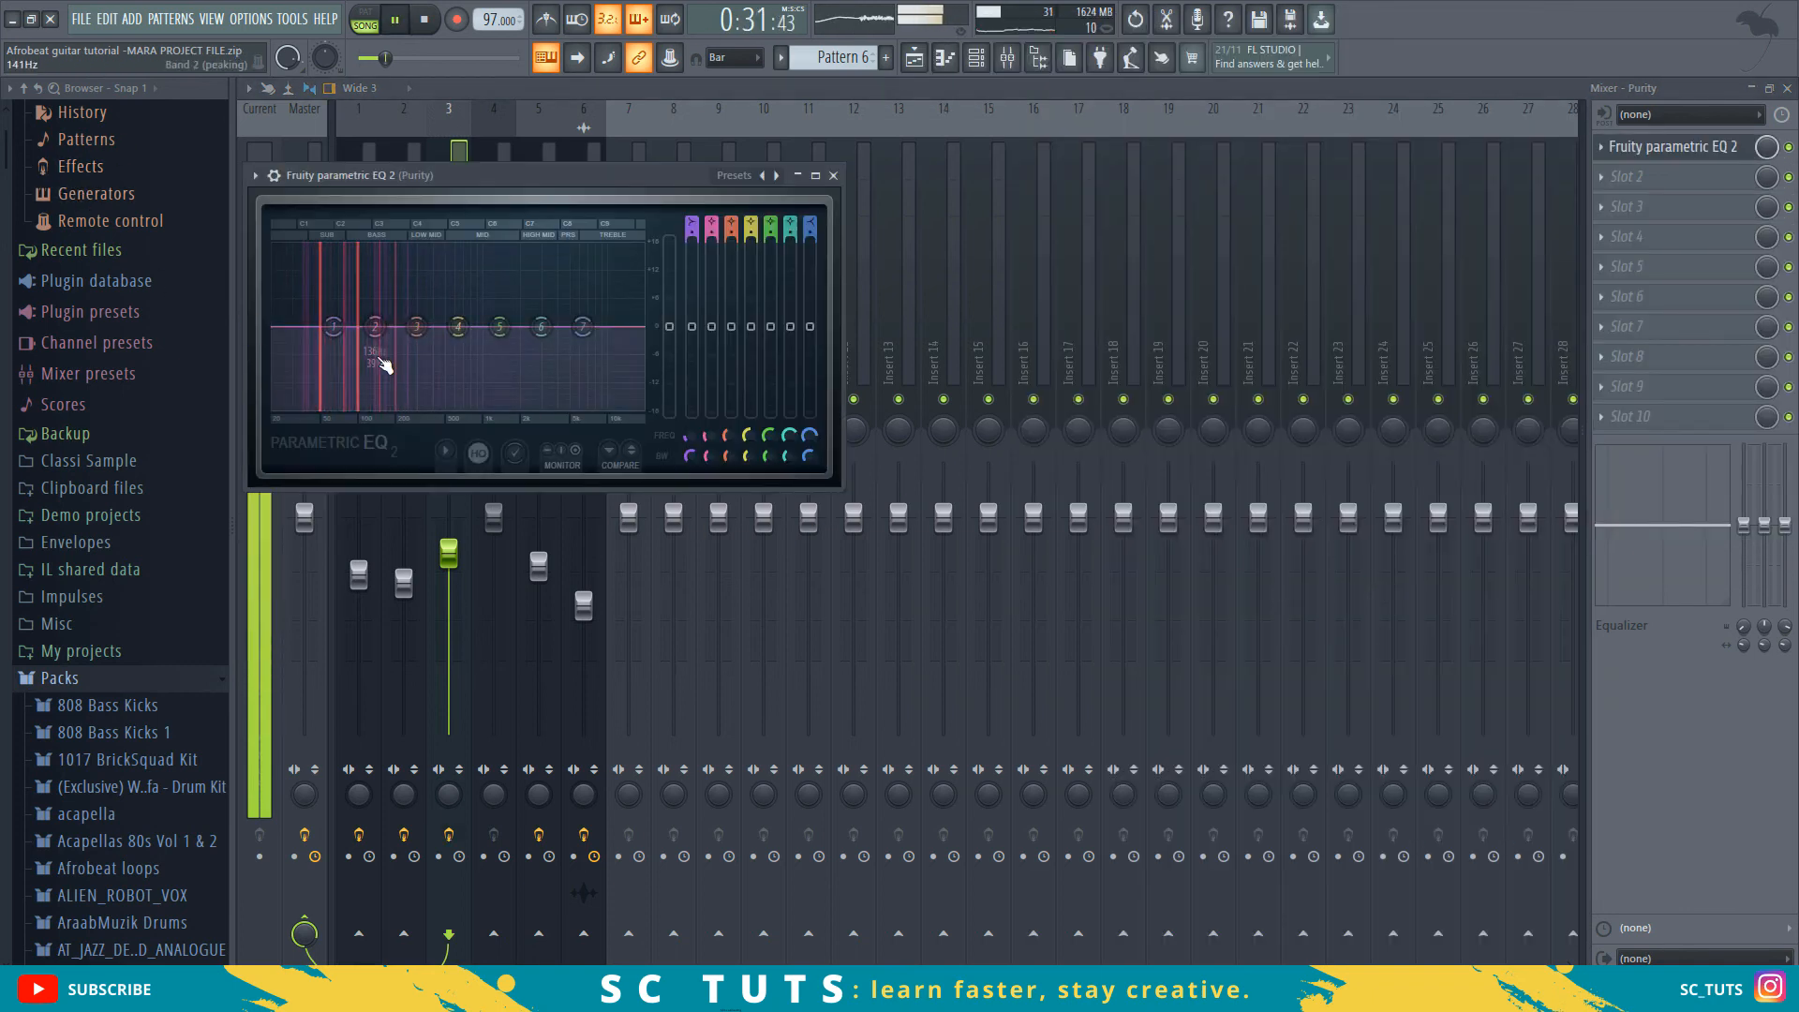
pyautogui.moveTo(334, 326); pyautogui.dragTo(287, 405)
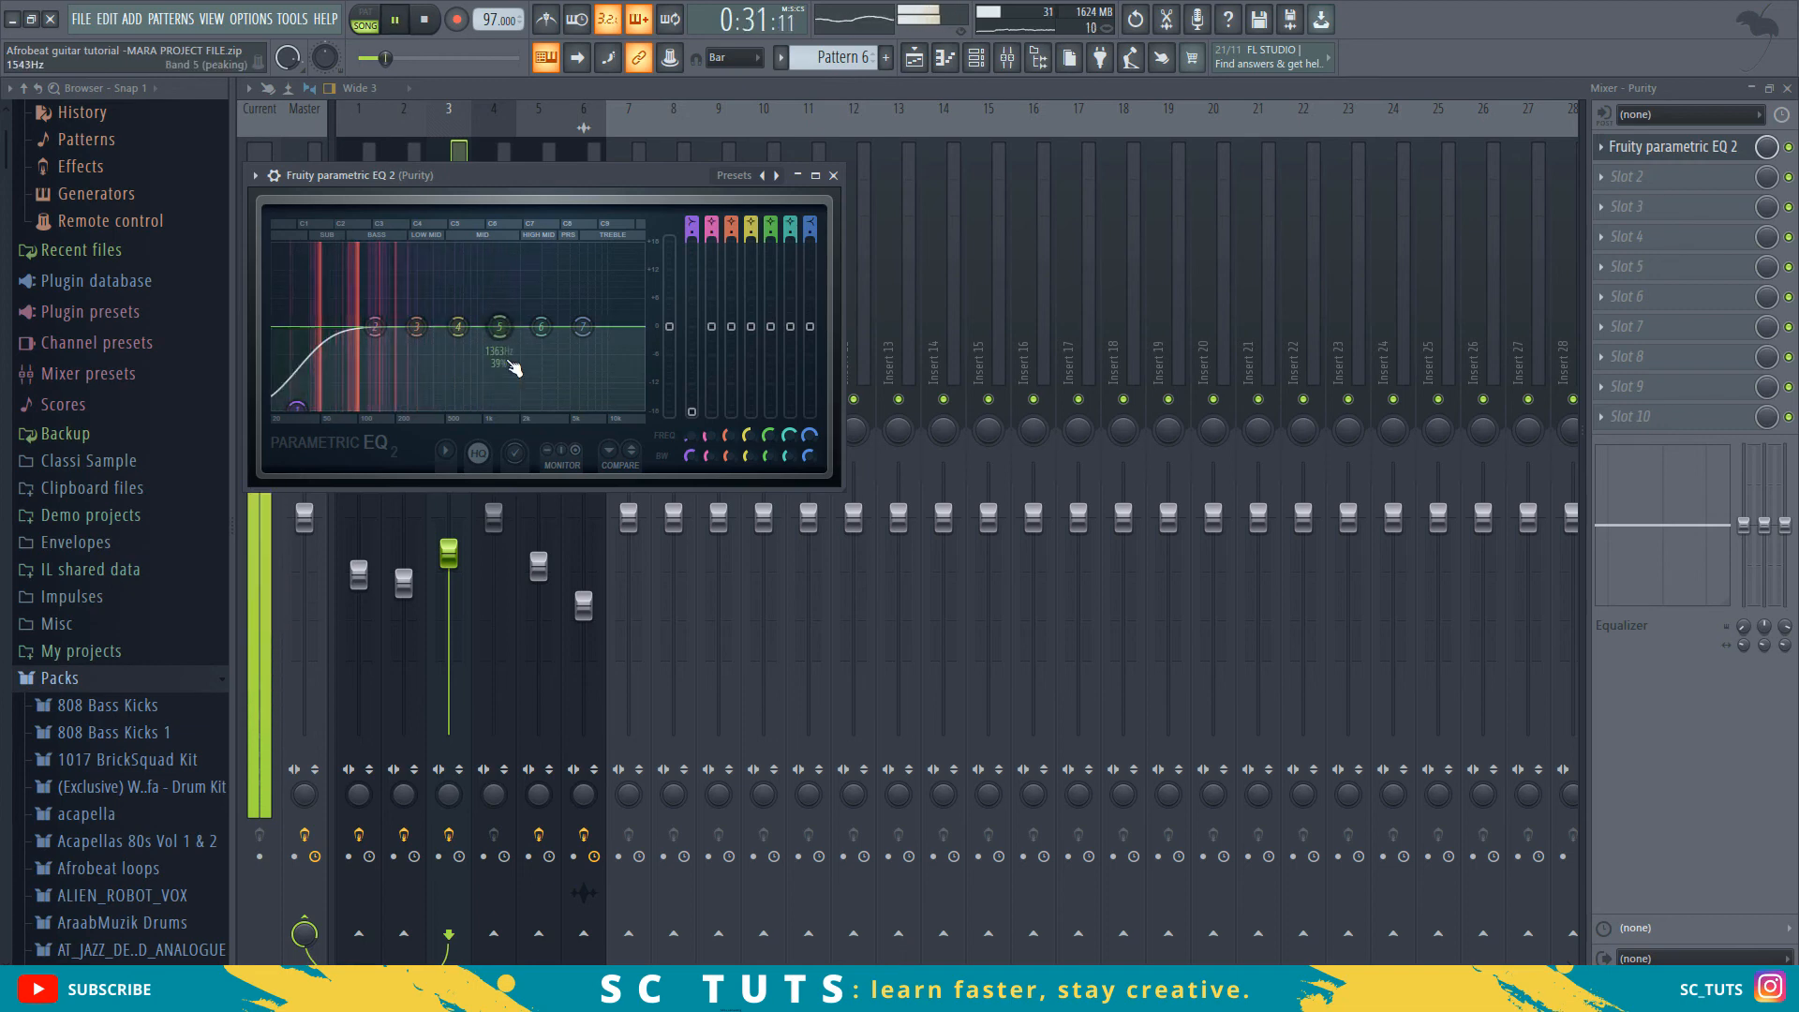
# - Add Fruity Fast Dist to slot 2 of the Purity mixer track and adjust its threshold during playback
pyautogui.click(1727, 191)
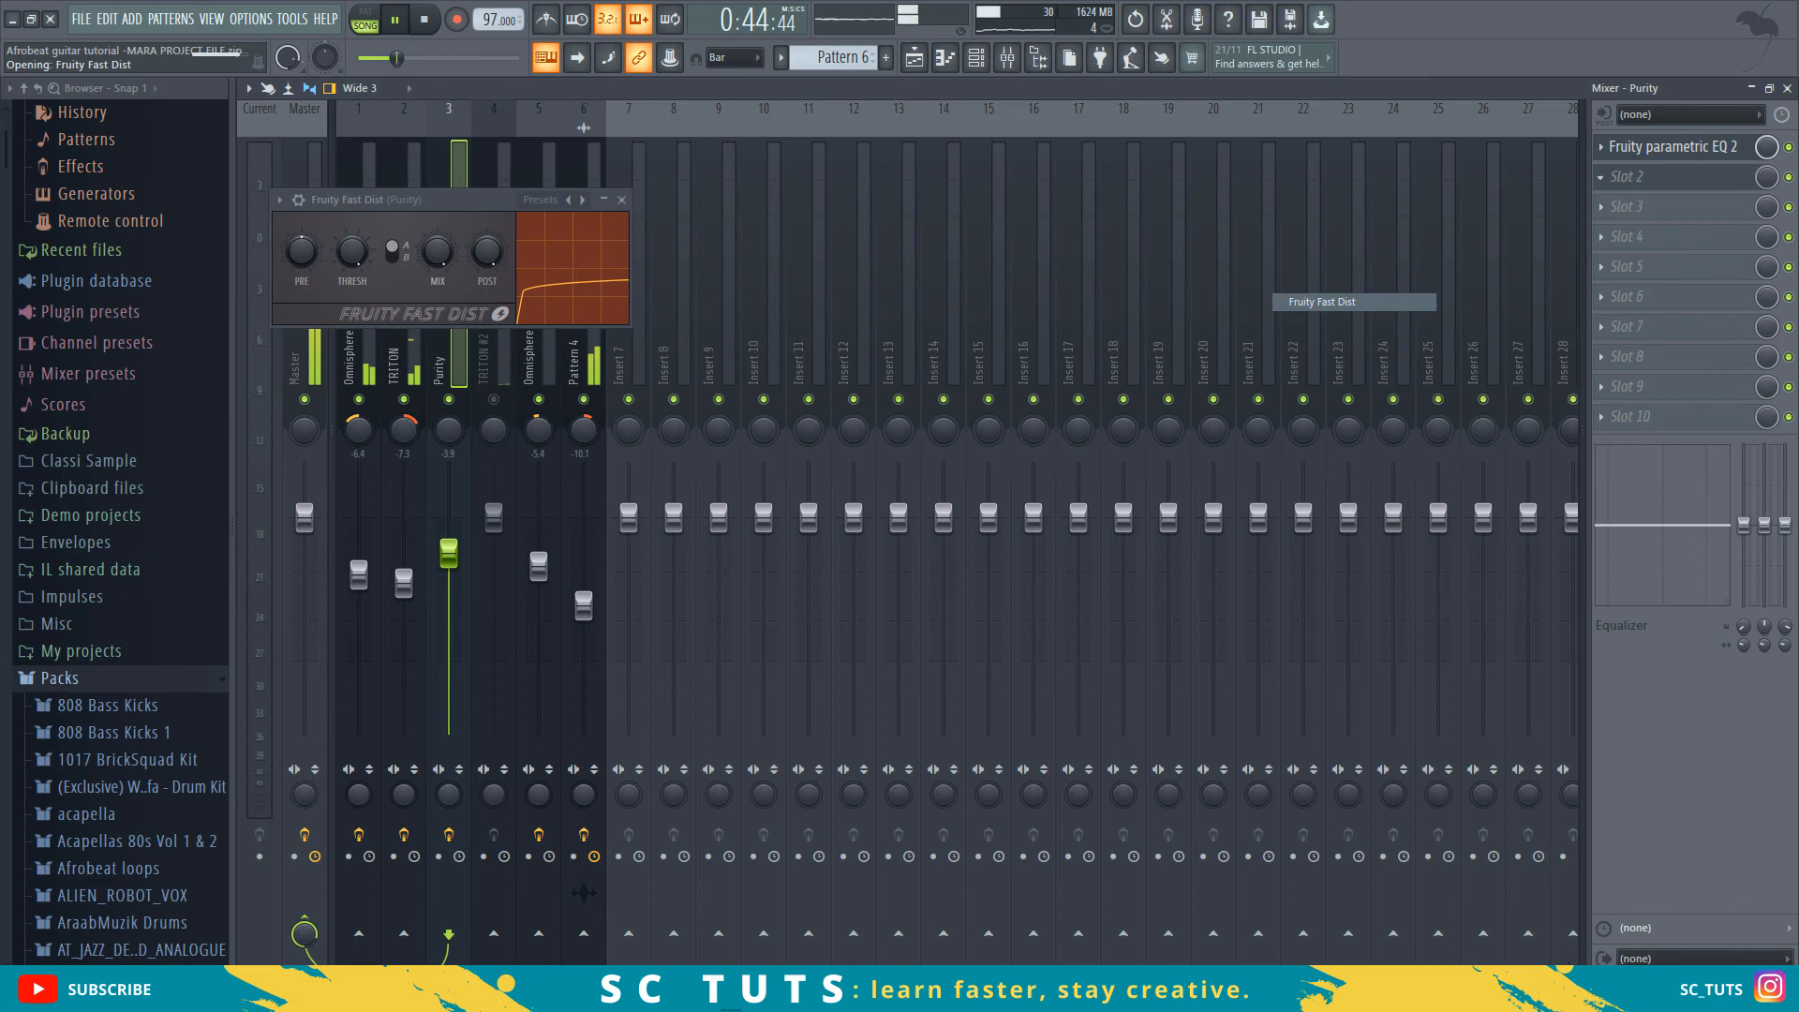
pyautogui.click(1320, 301)
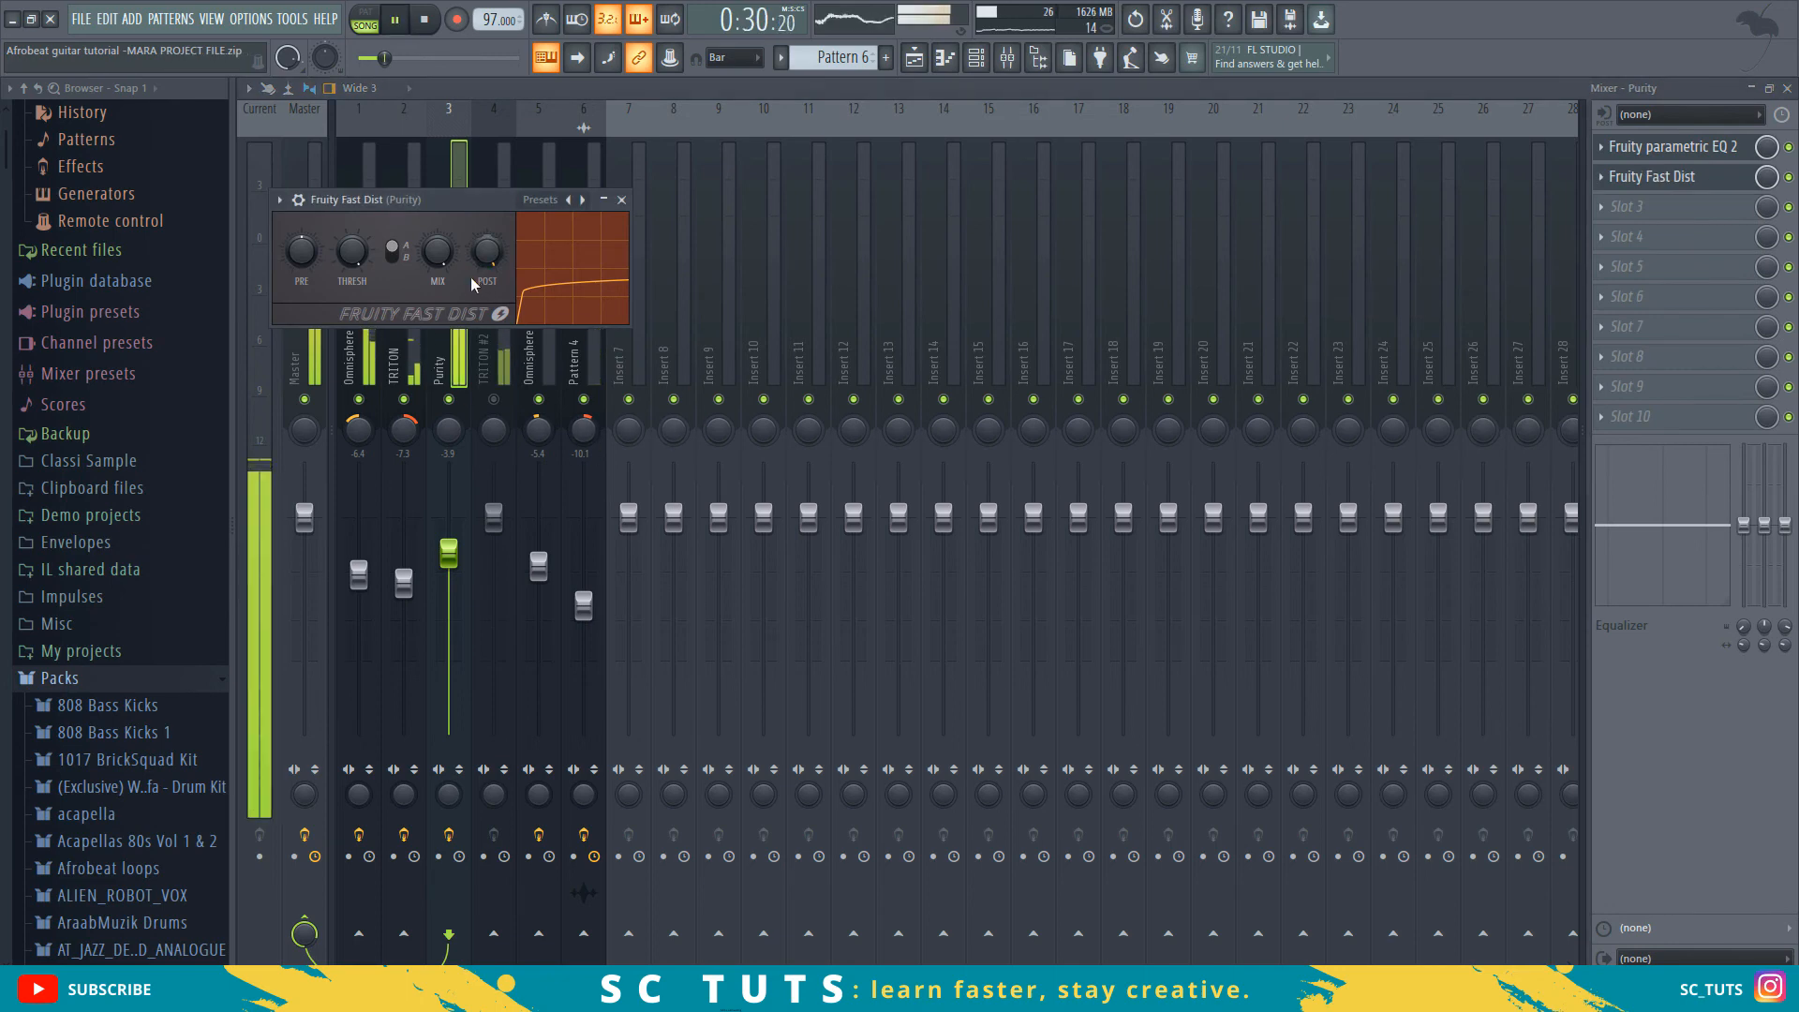
pyautogui.press('space')
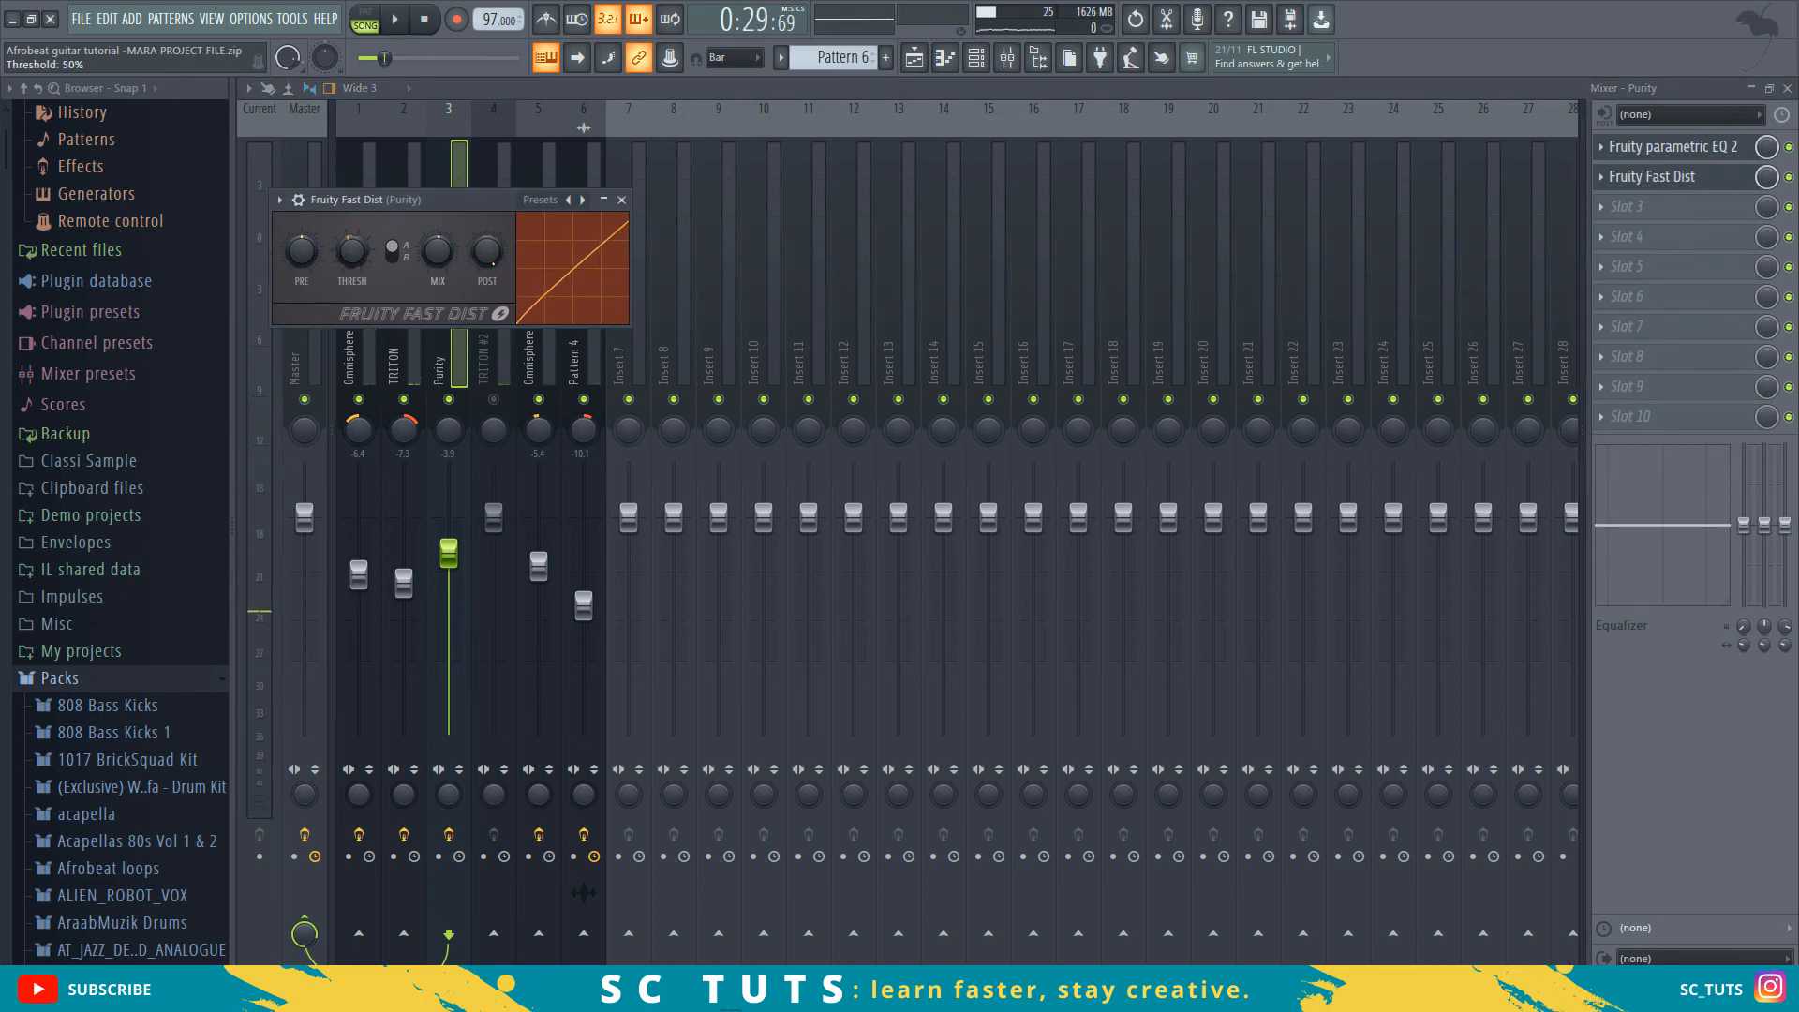
pyautogui.press('space')
pyautogui.moveTo(349, 262); pyautogui.dragTo(349, 258)
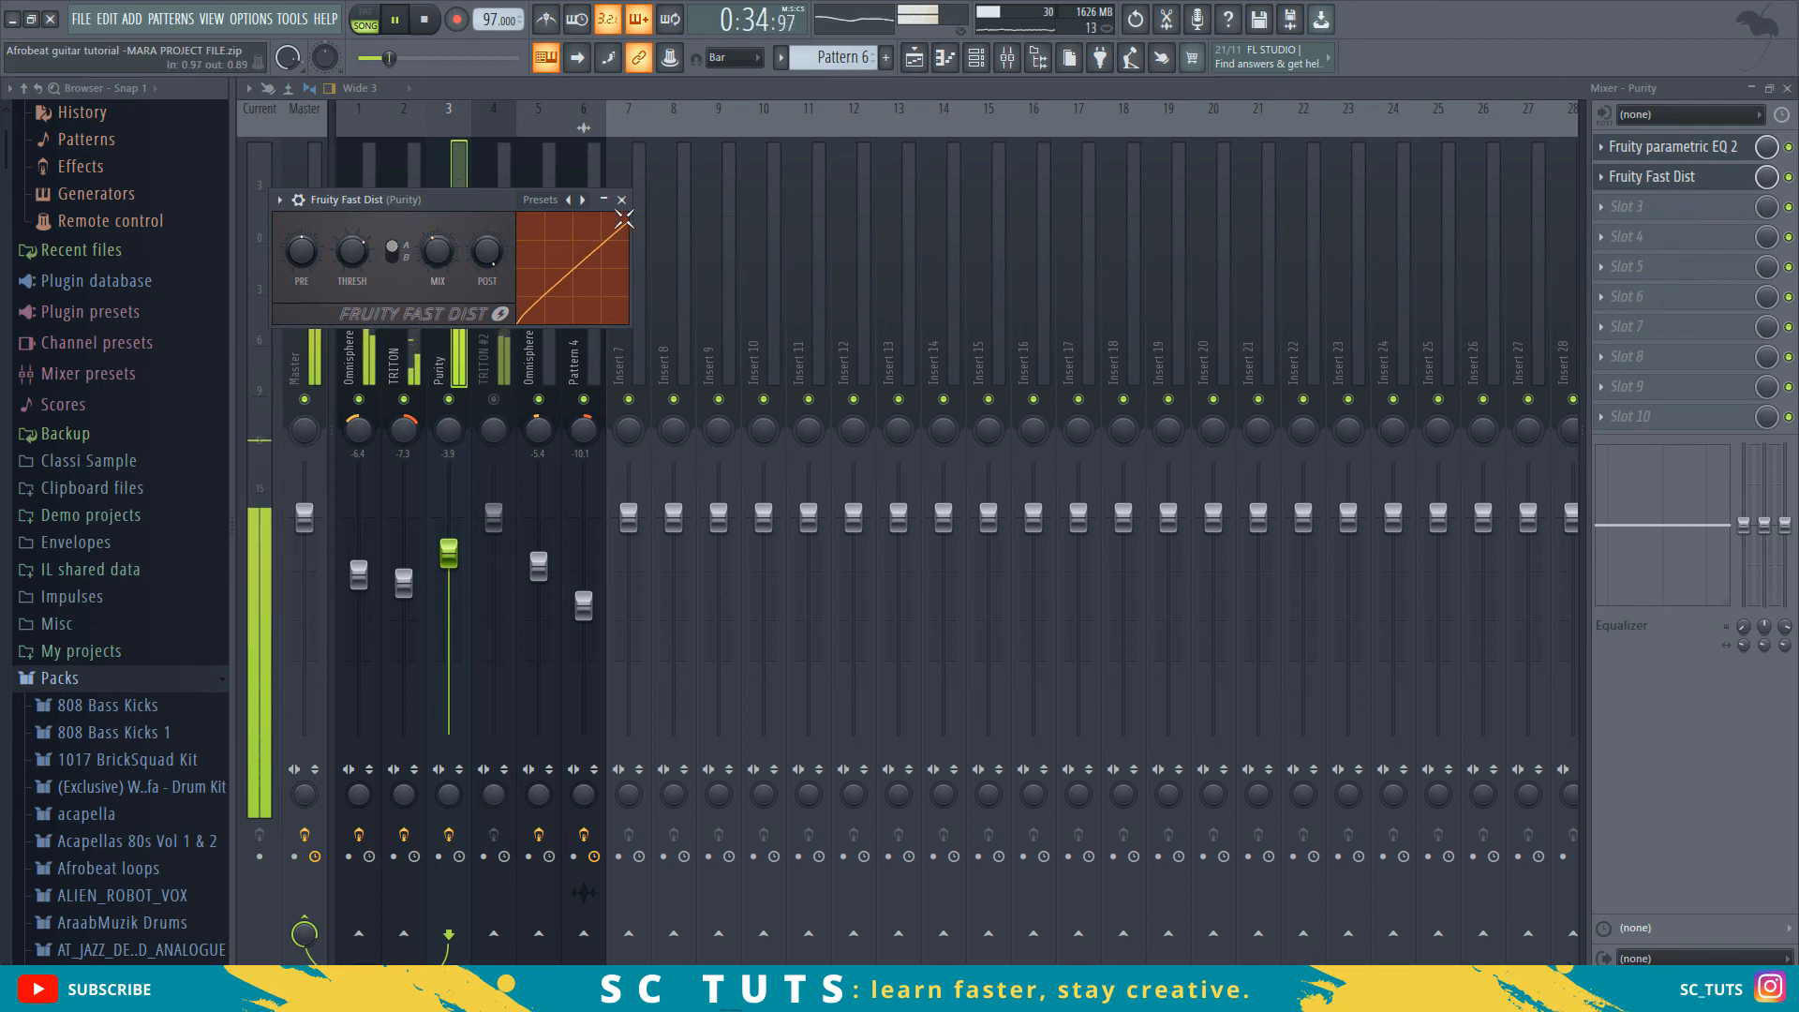
pyautogui.click(622, 200)
pyautogui.press('space')
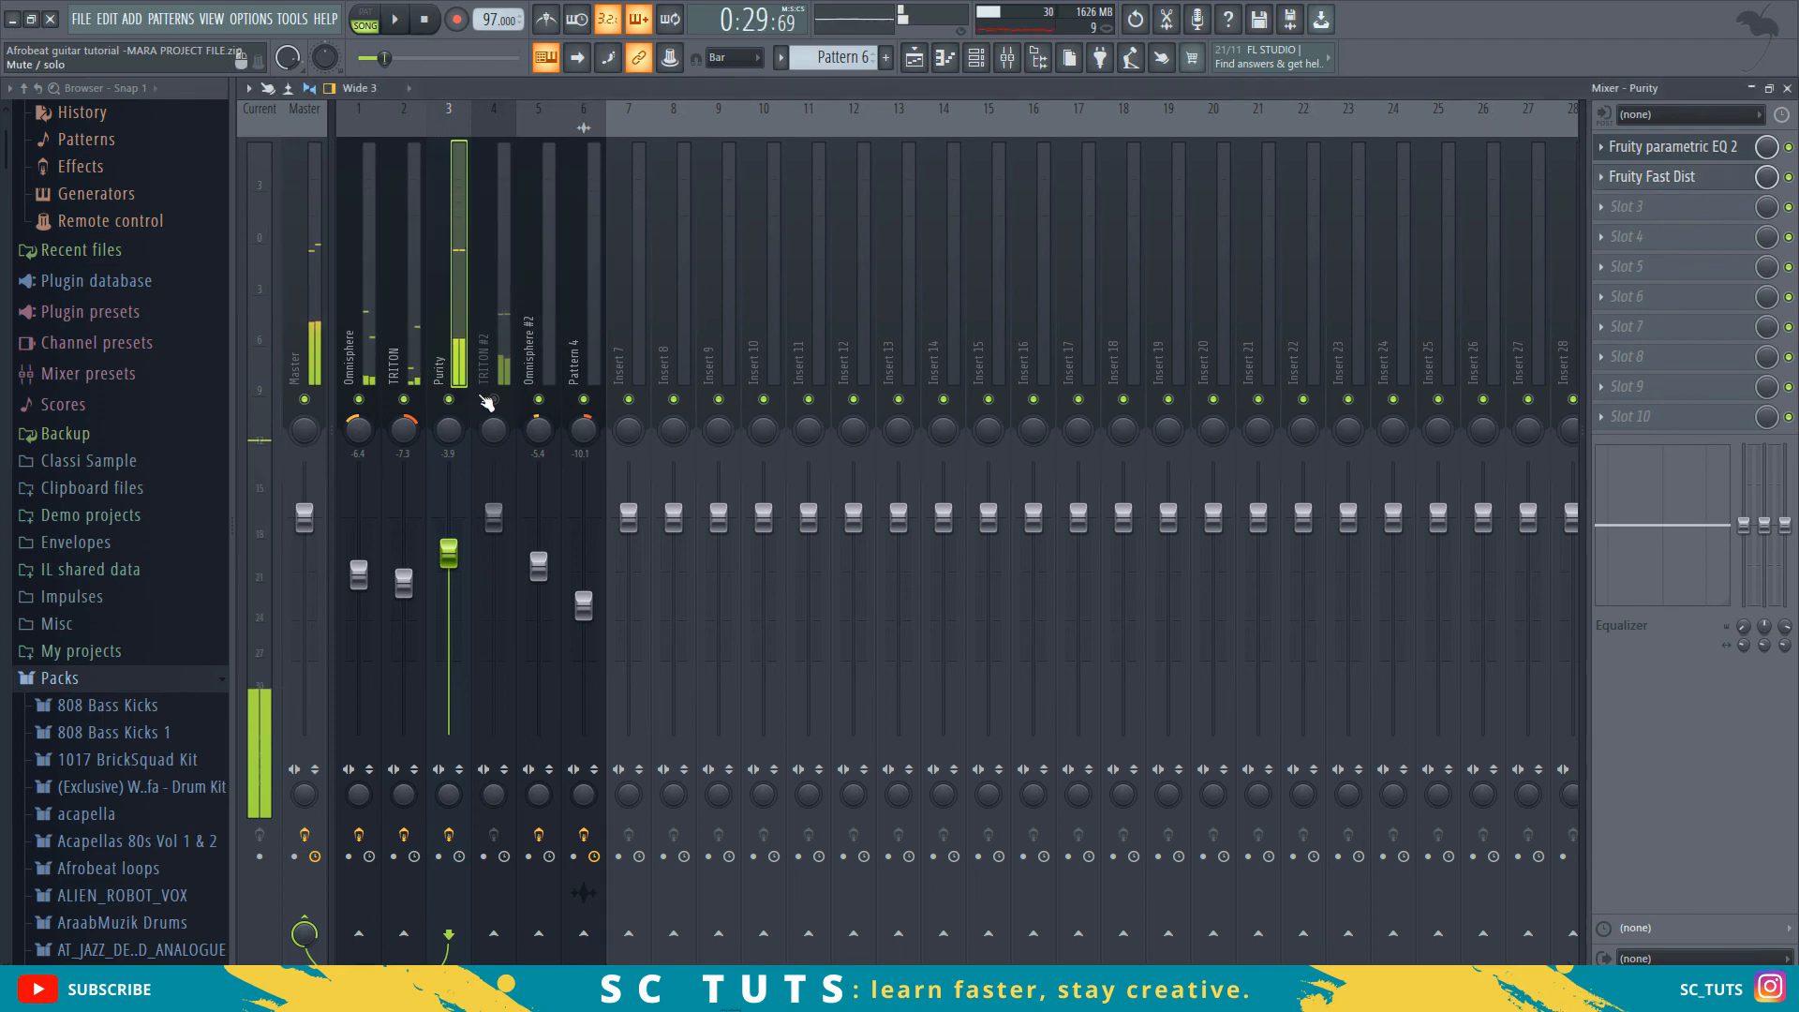
# - Unmute the TRITON #2 mixer track, pan it about 63% right and lower its level to about -4.7 dB
pyautogui.click(502, 368)
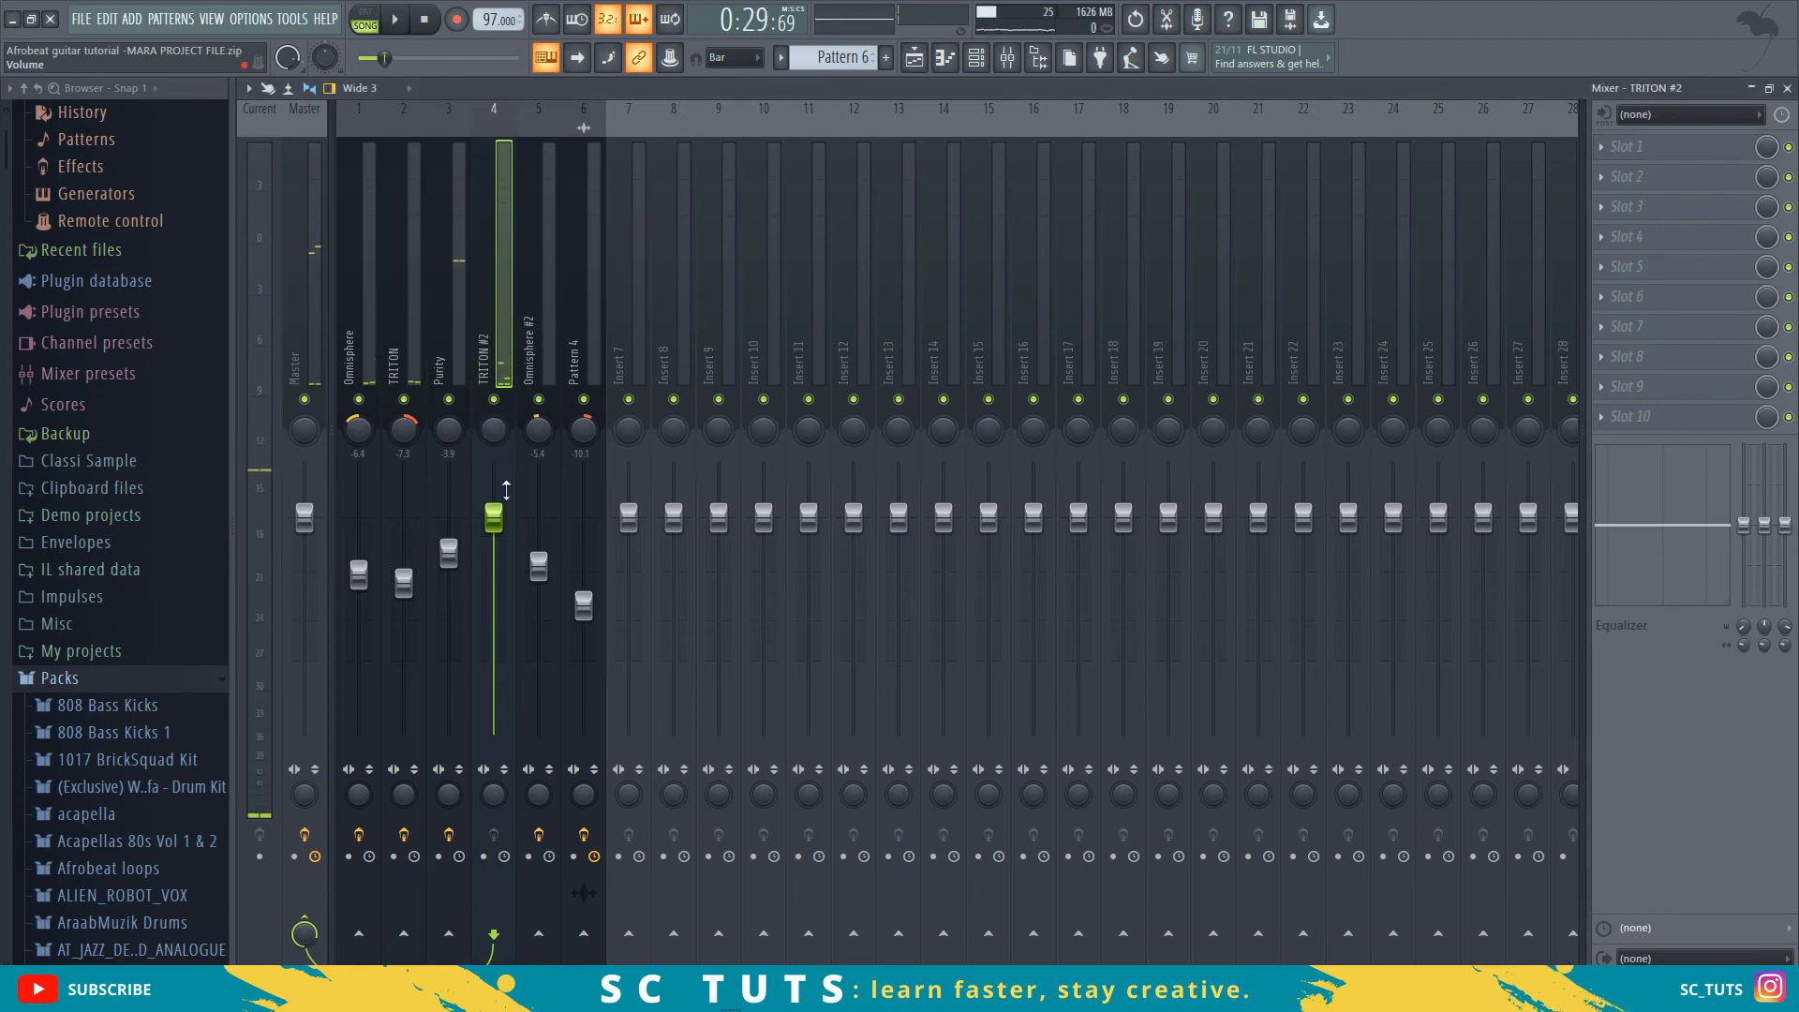
pyautogui.press('space')
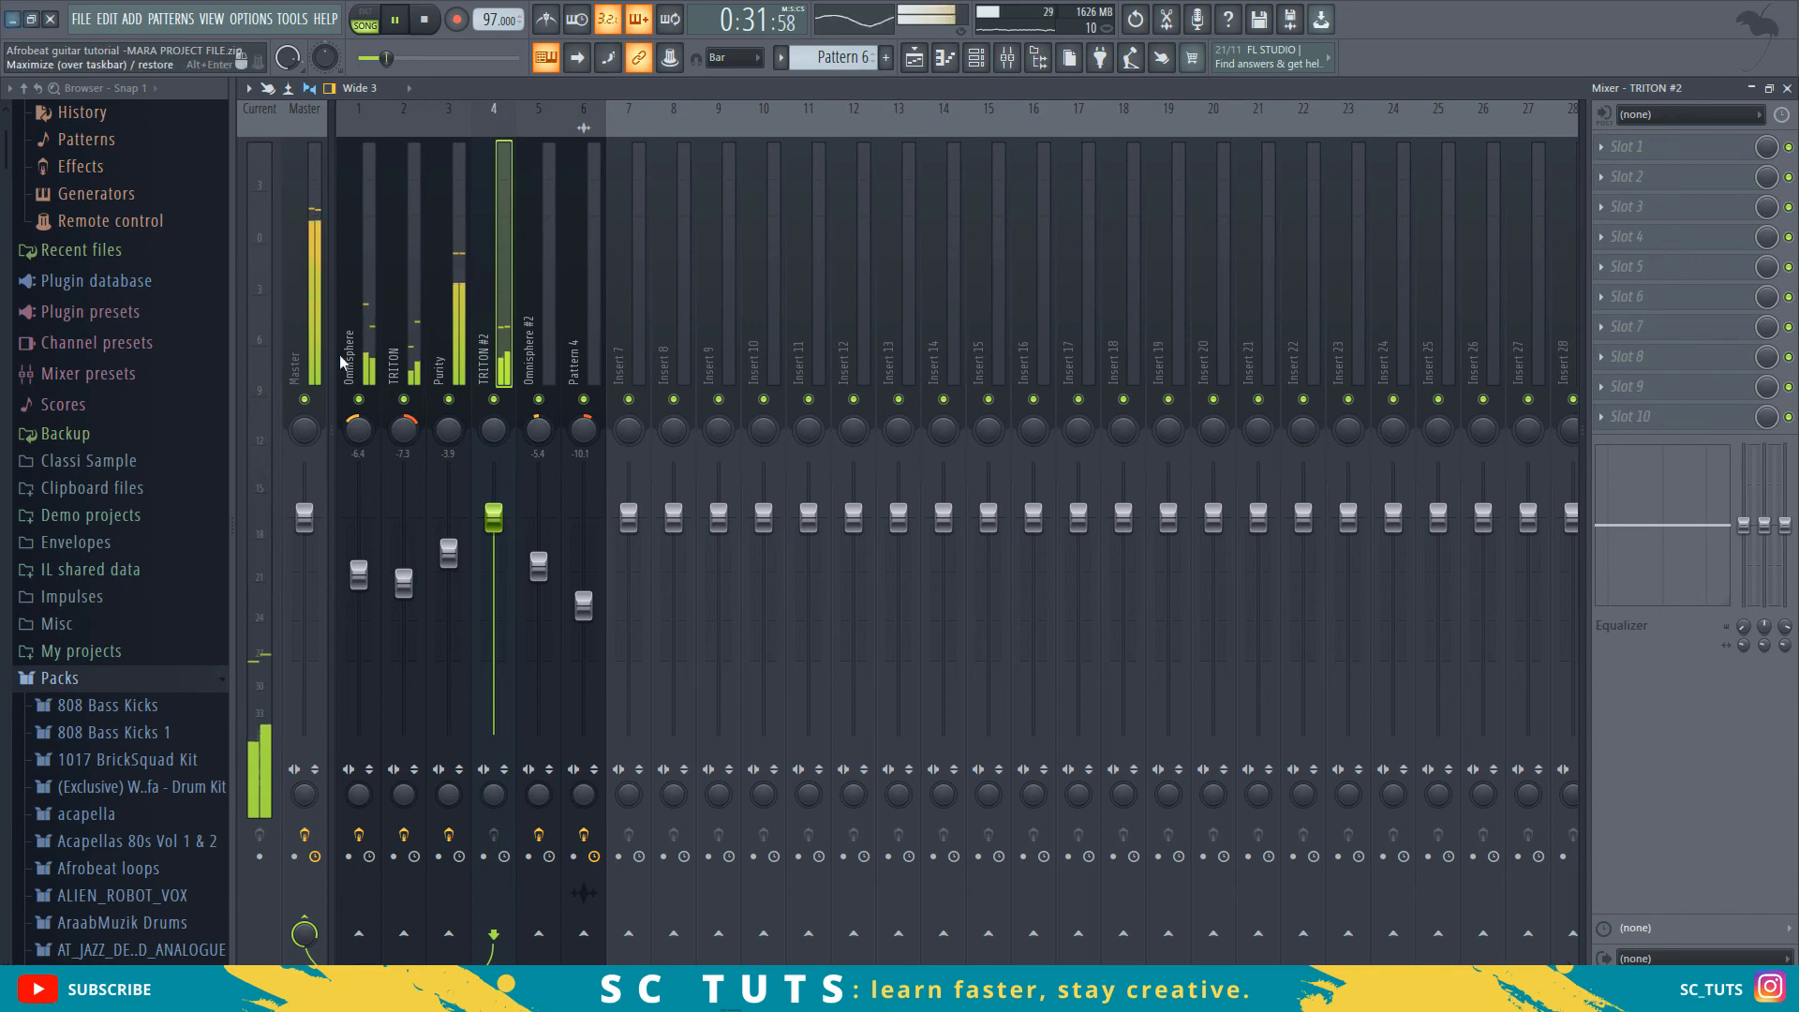
pyautogui.press('space')
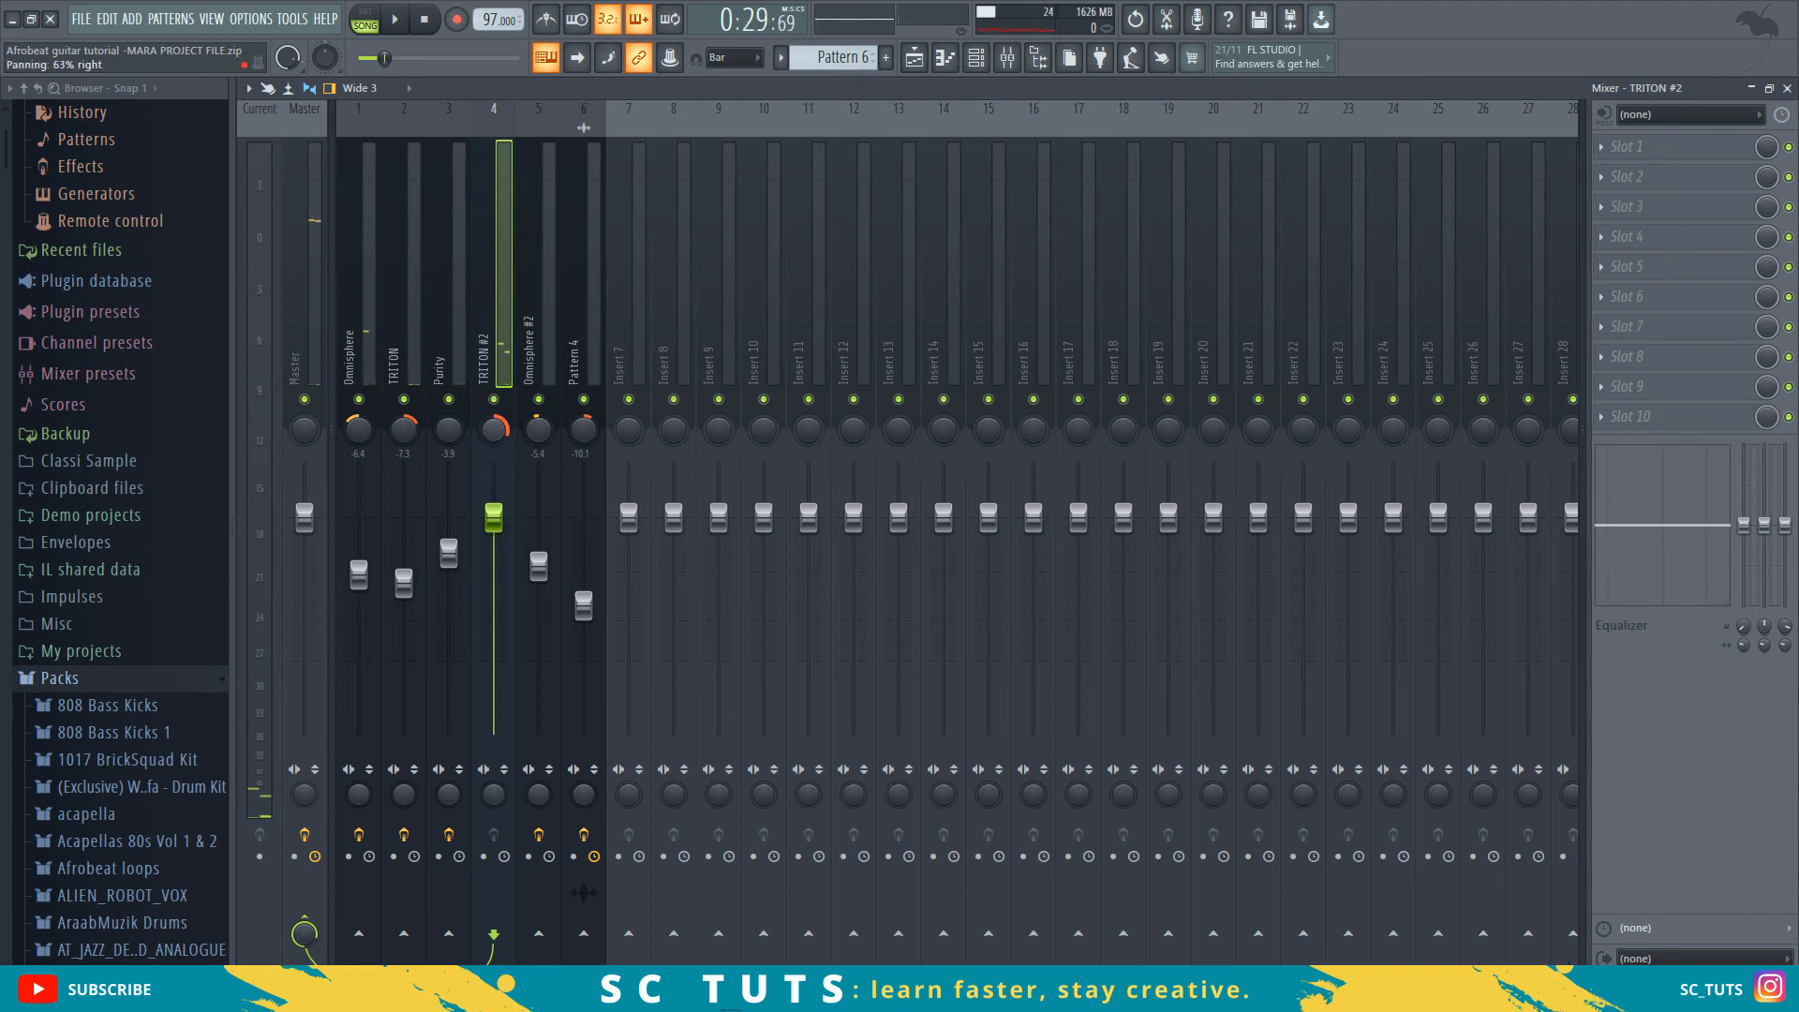
pyautogui.press('space')
pyautogui.moveTo(502, 527); pyautogui.dragTo(502, 585)
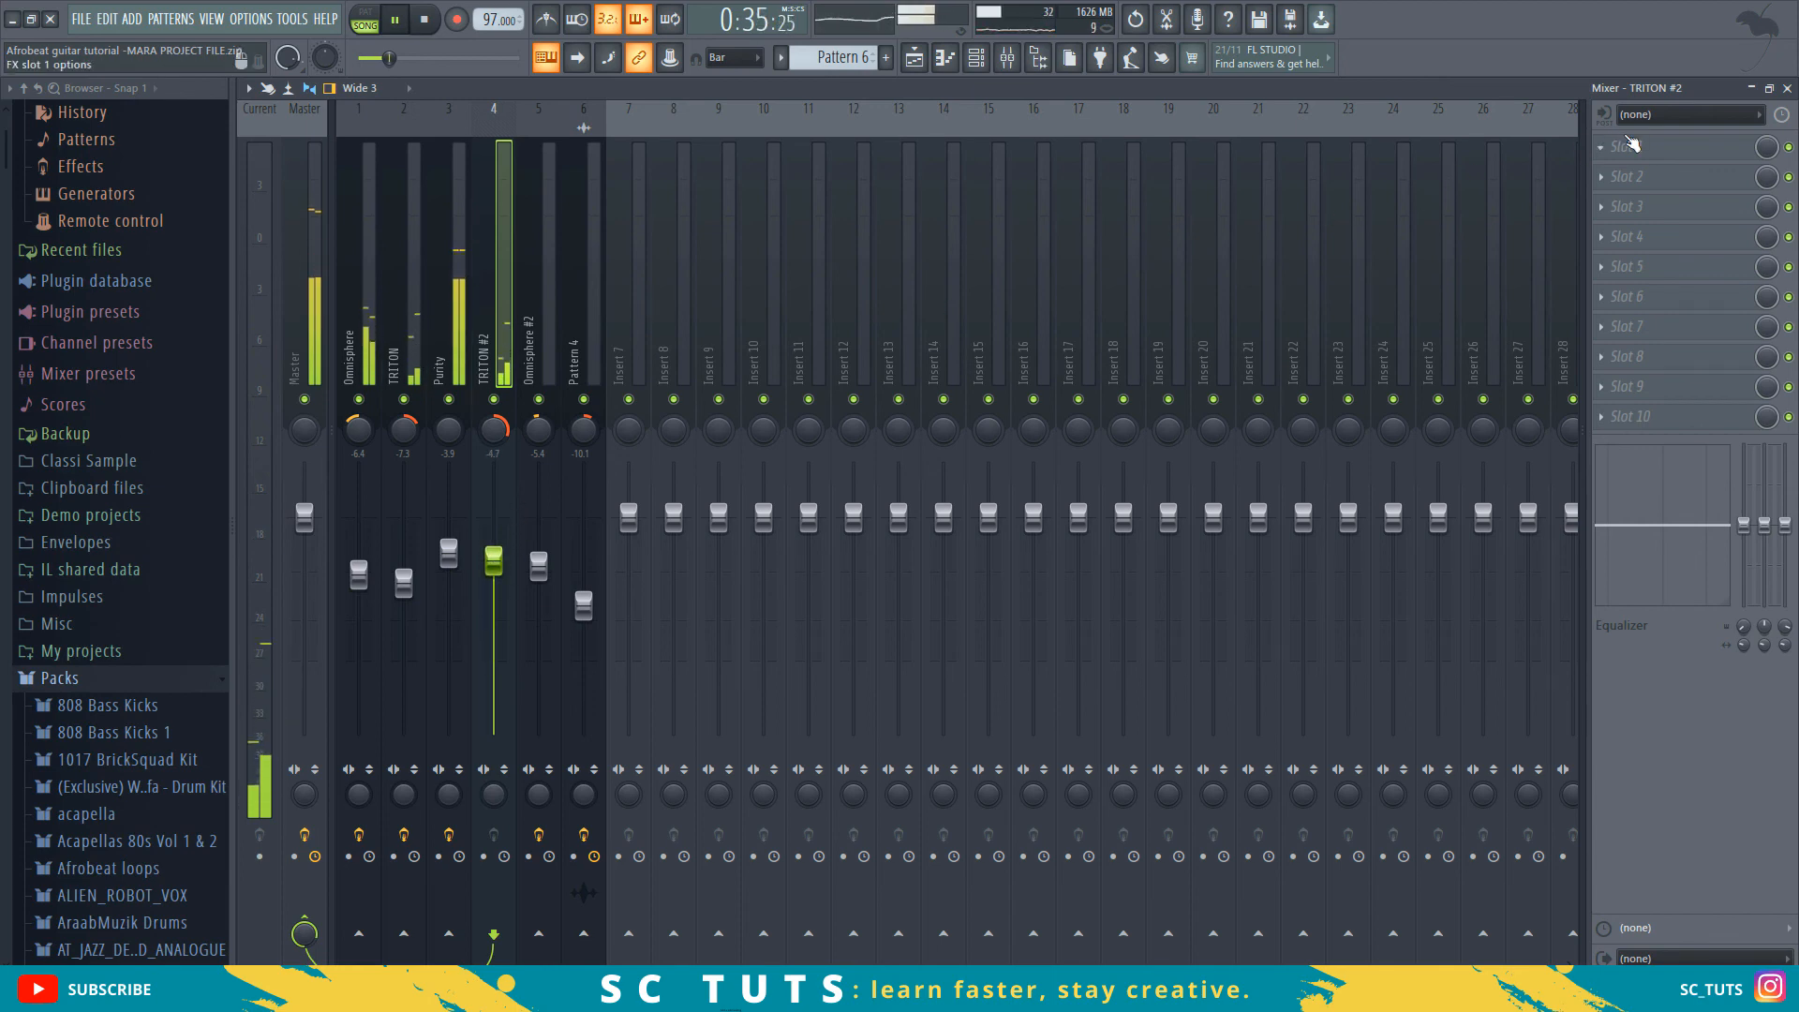
# - Add Fruity Parametric EQ 2 to slot 1 of the TRITON #2 mixer track and move its window clear of the active faders
pyautogui.press('space')
pyautogui.click(1630, 144)
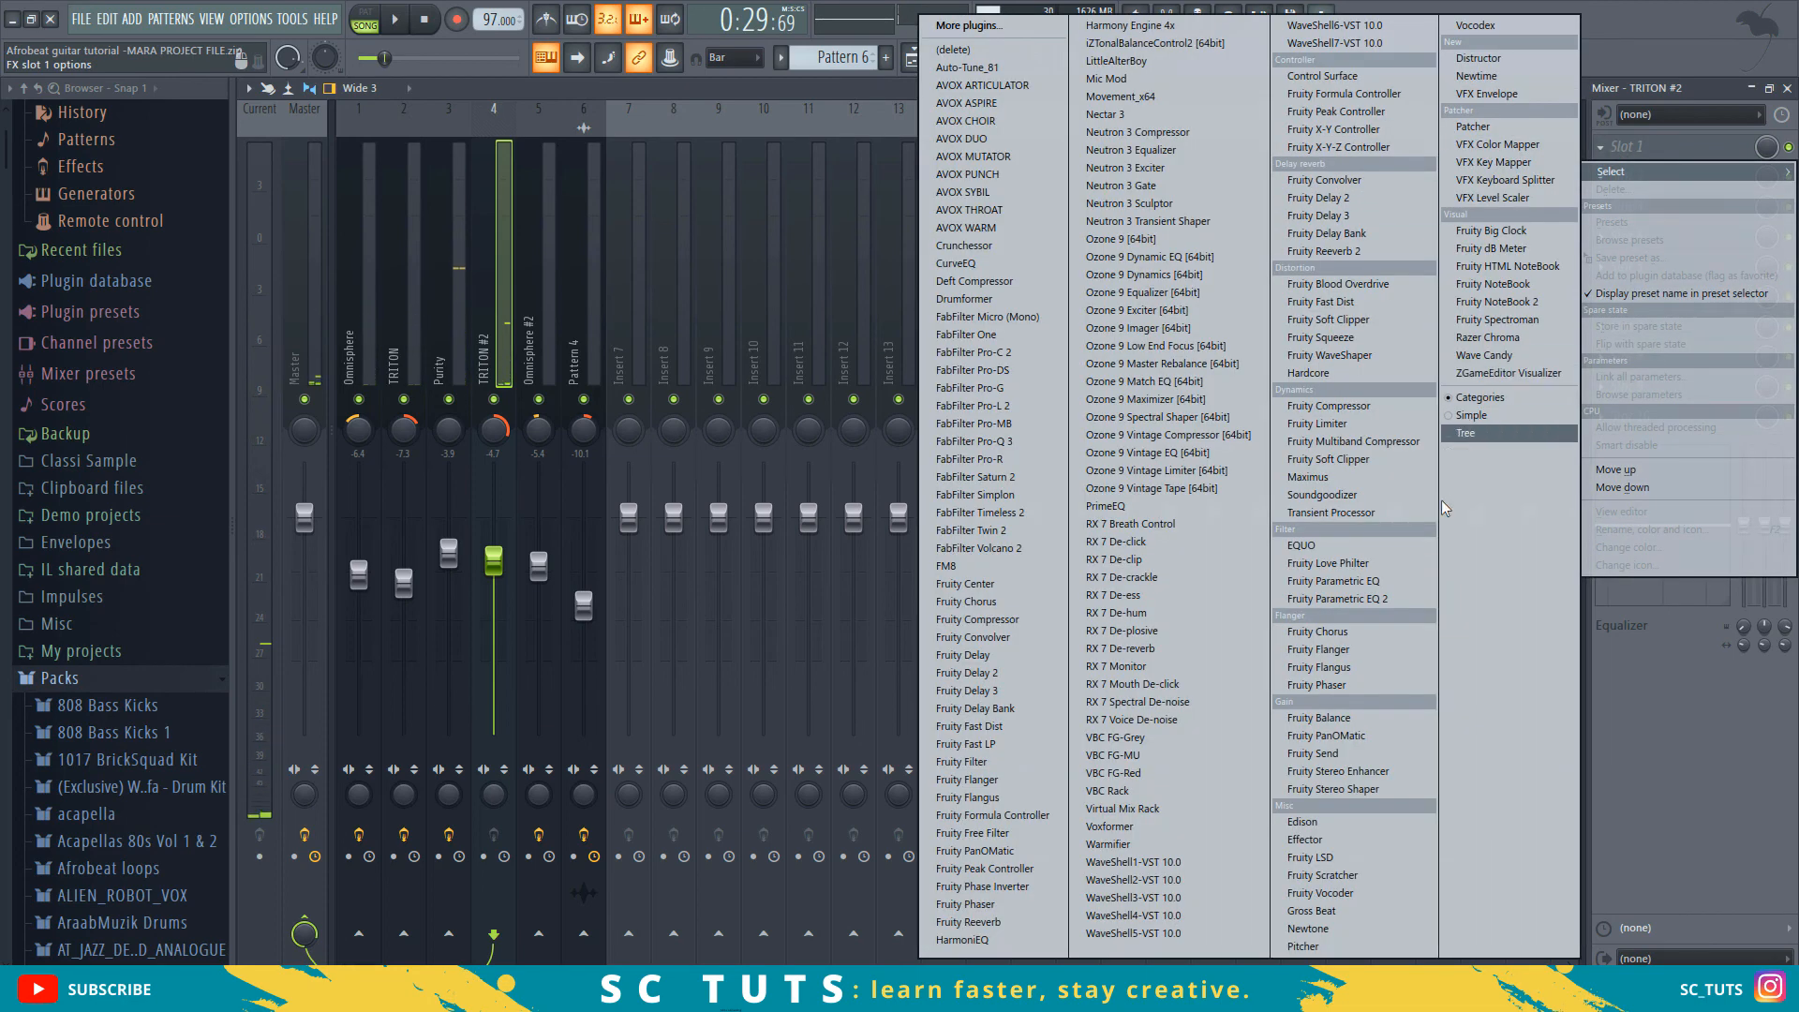
pyautogui.click(1337, 599)
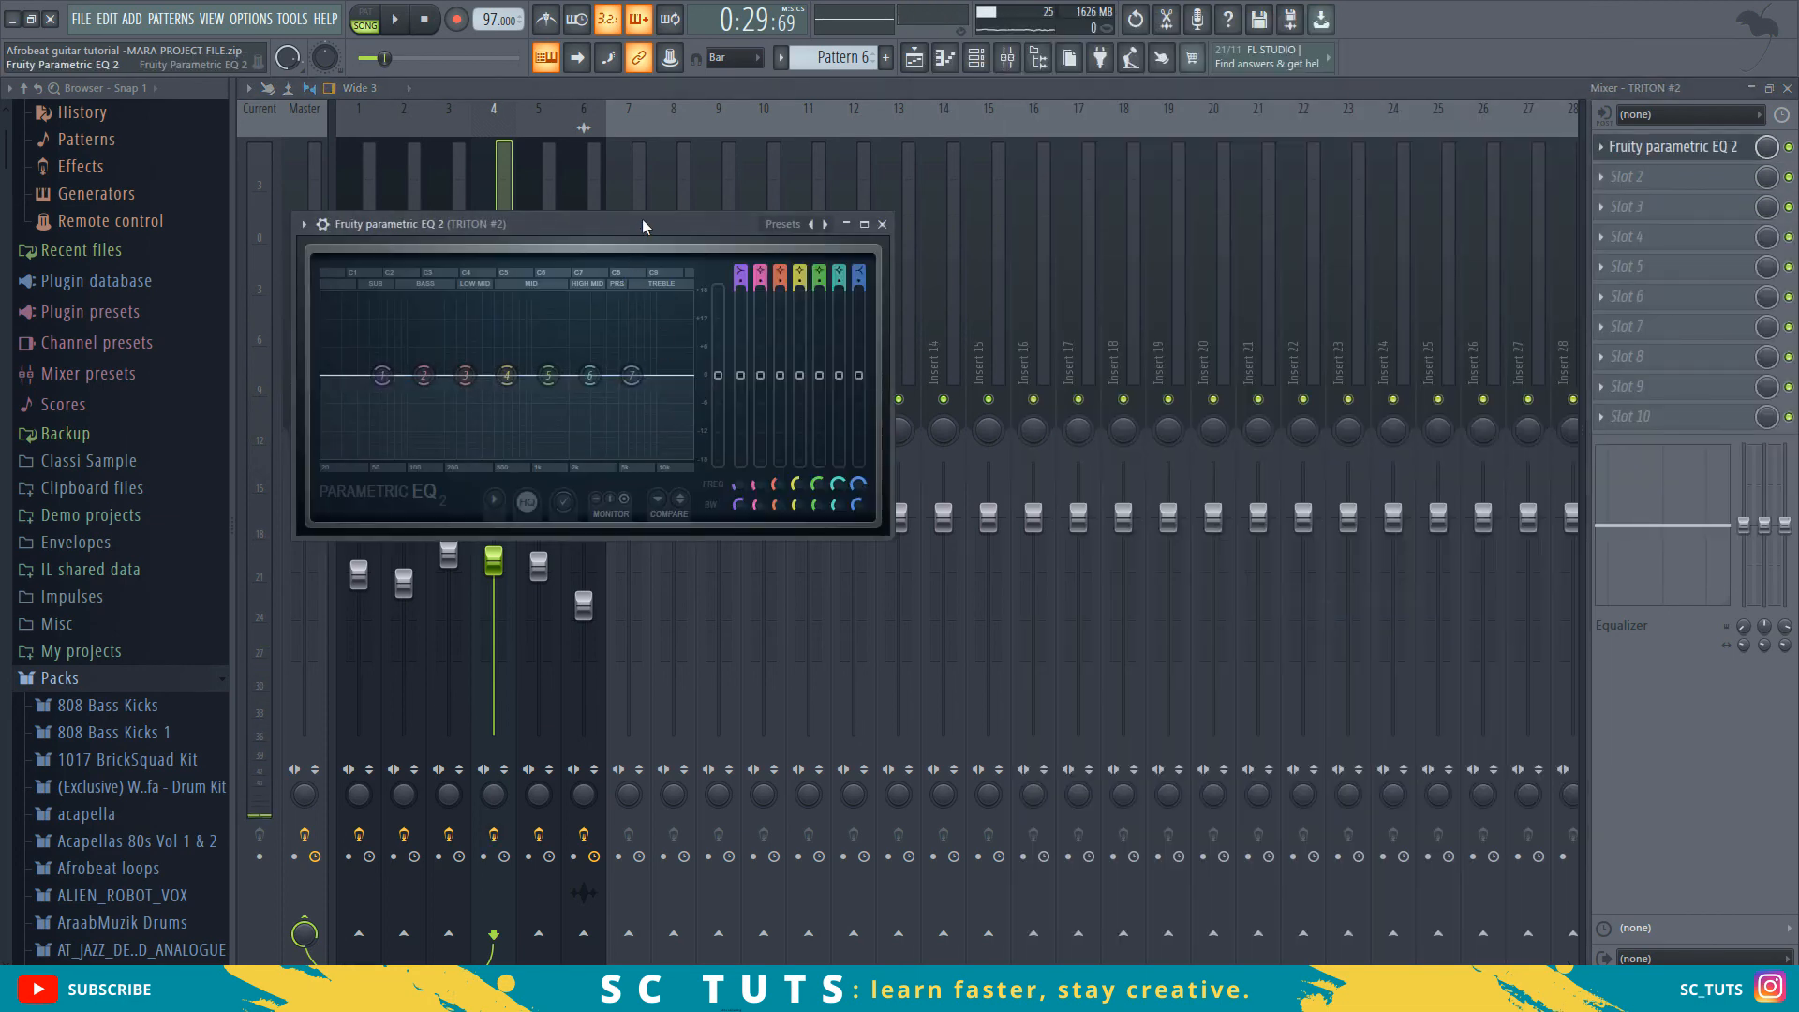
pyautogui.moveTo(643, 225); pyautogui.dragTo(937, 219)
# - Set band 1 of the TRITON #2 equalizer to High pass and raise its cutoff to the frequency of band 2
pyautogui.press('space')
pyautogui.rightClick(677, 369)
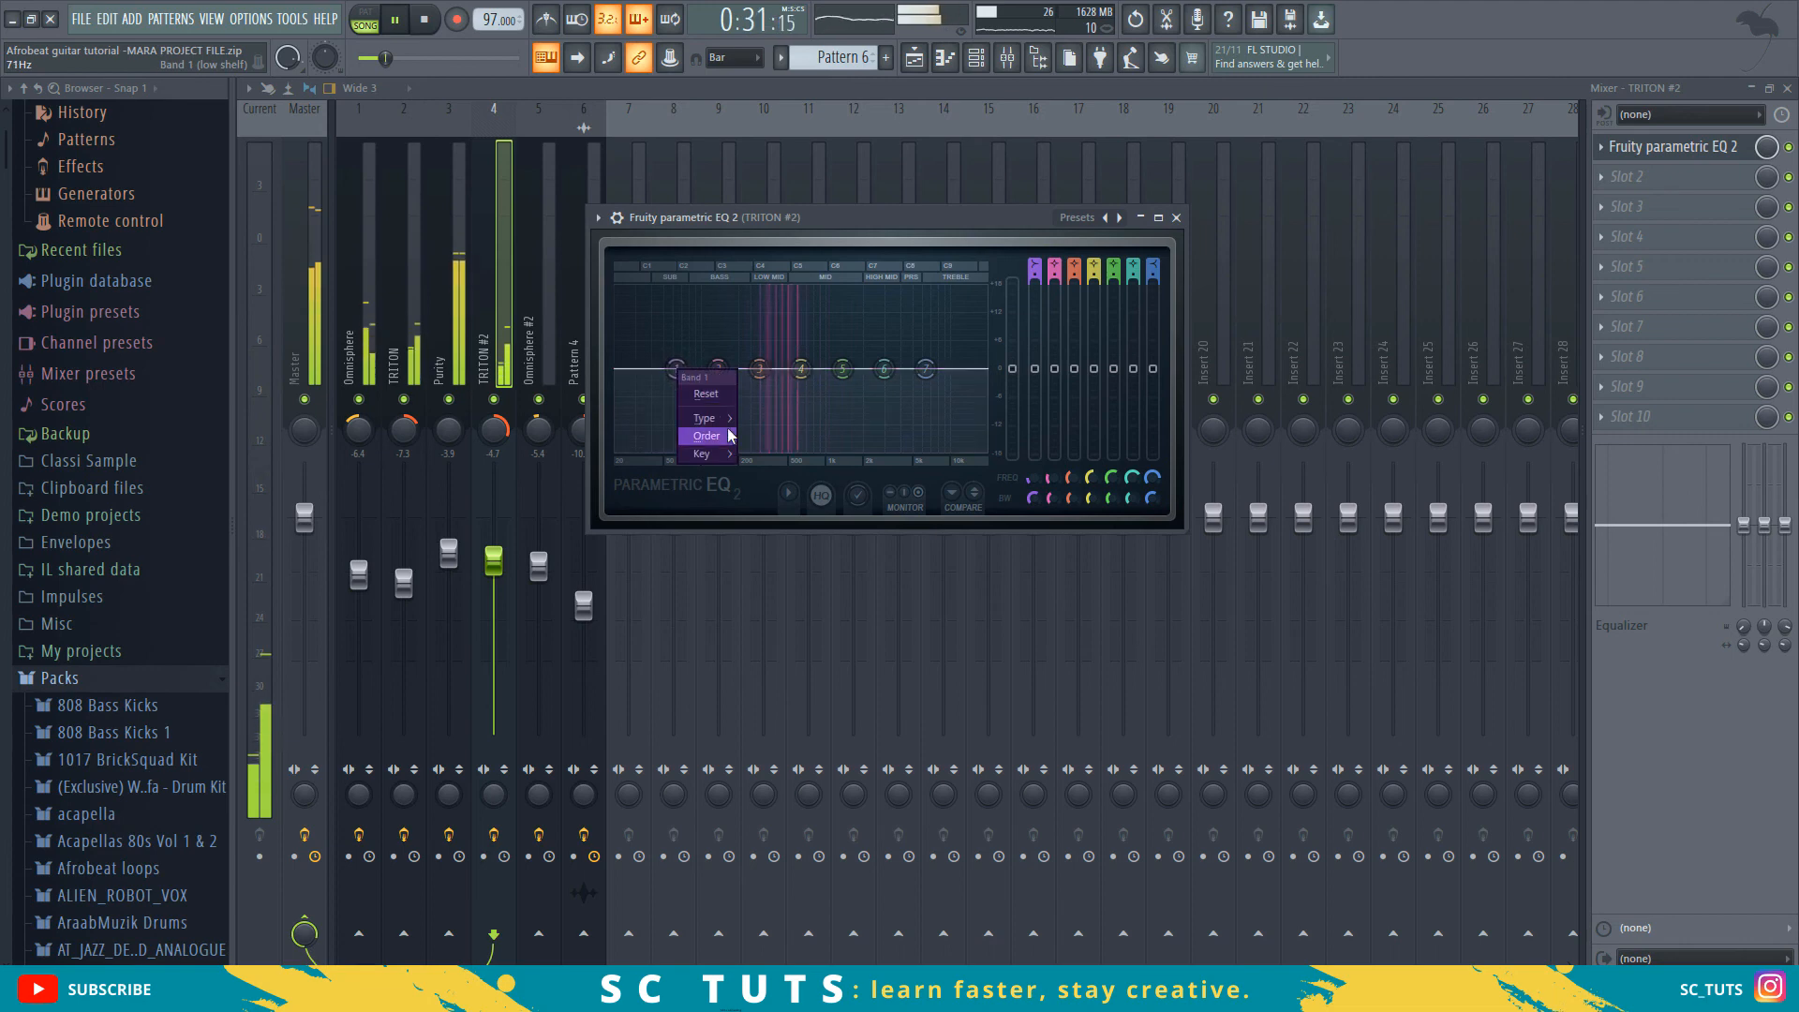
pyautogui.moveTo(733, 446)
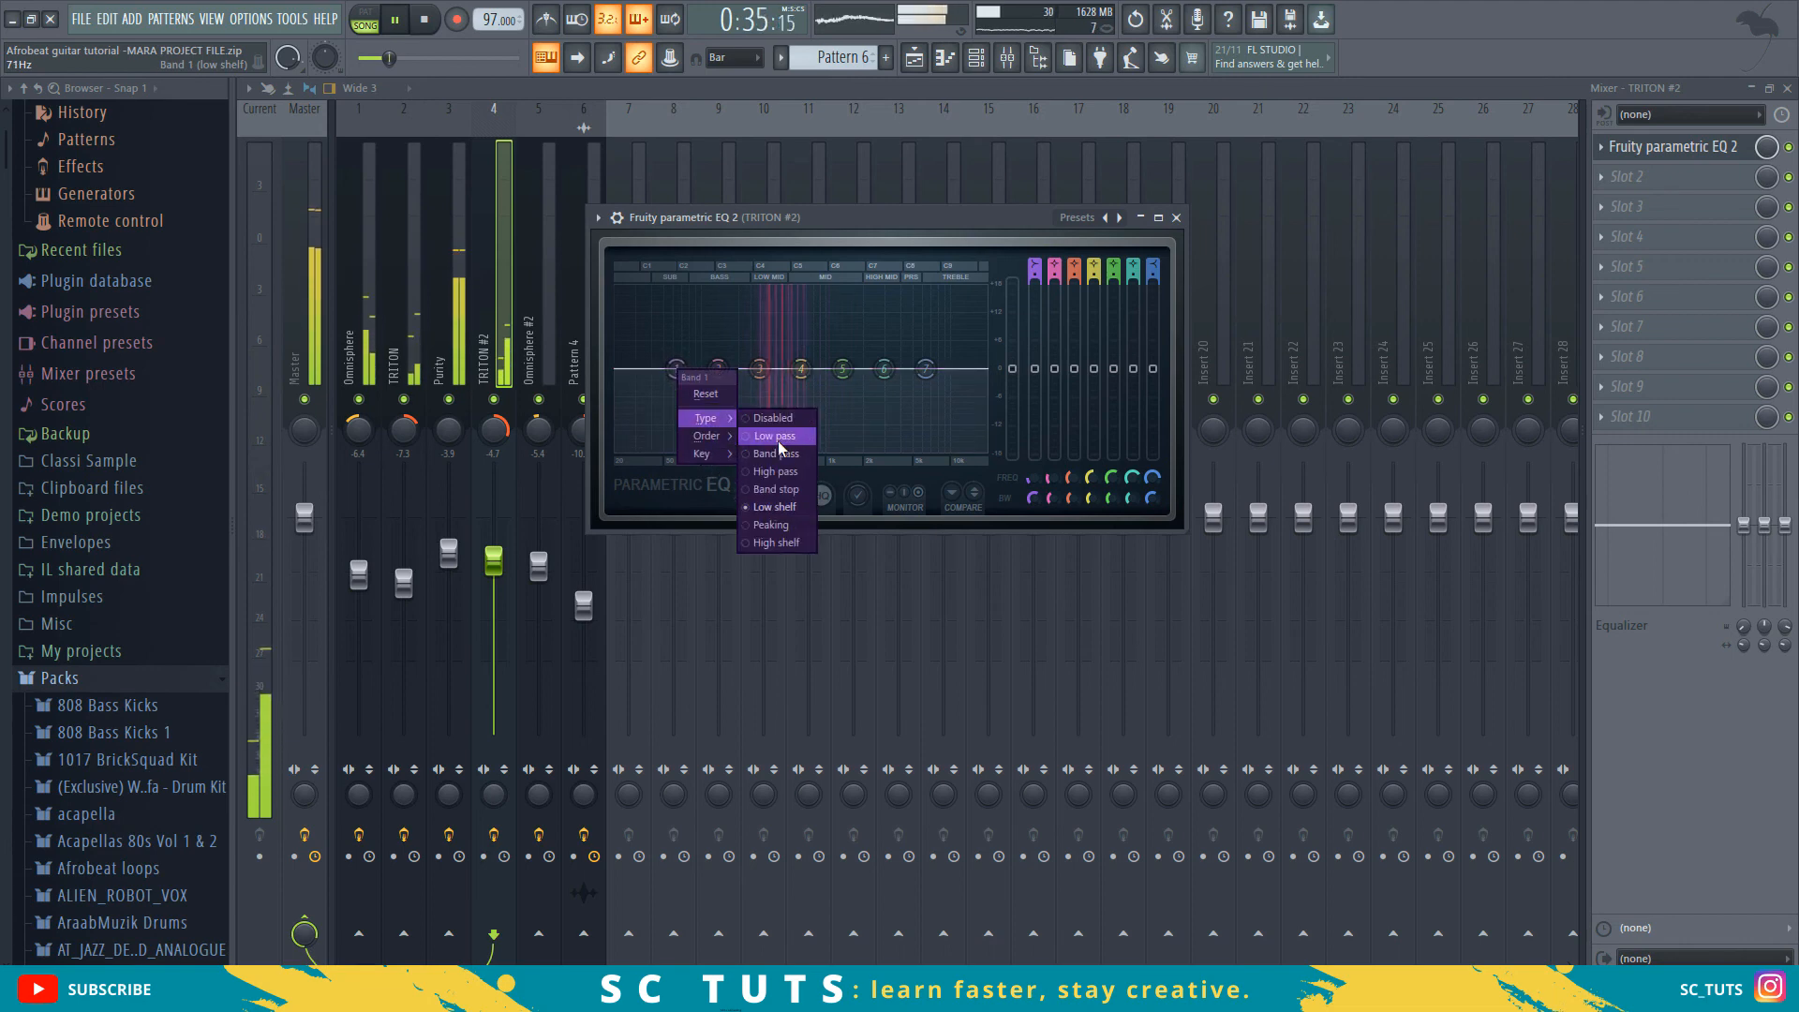
pyautogui.click(735, 484)
pyautogui.rightClick(676, 368)
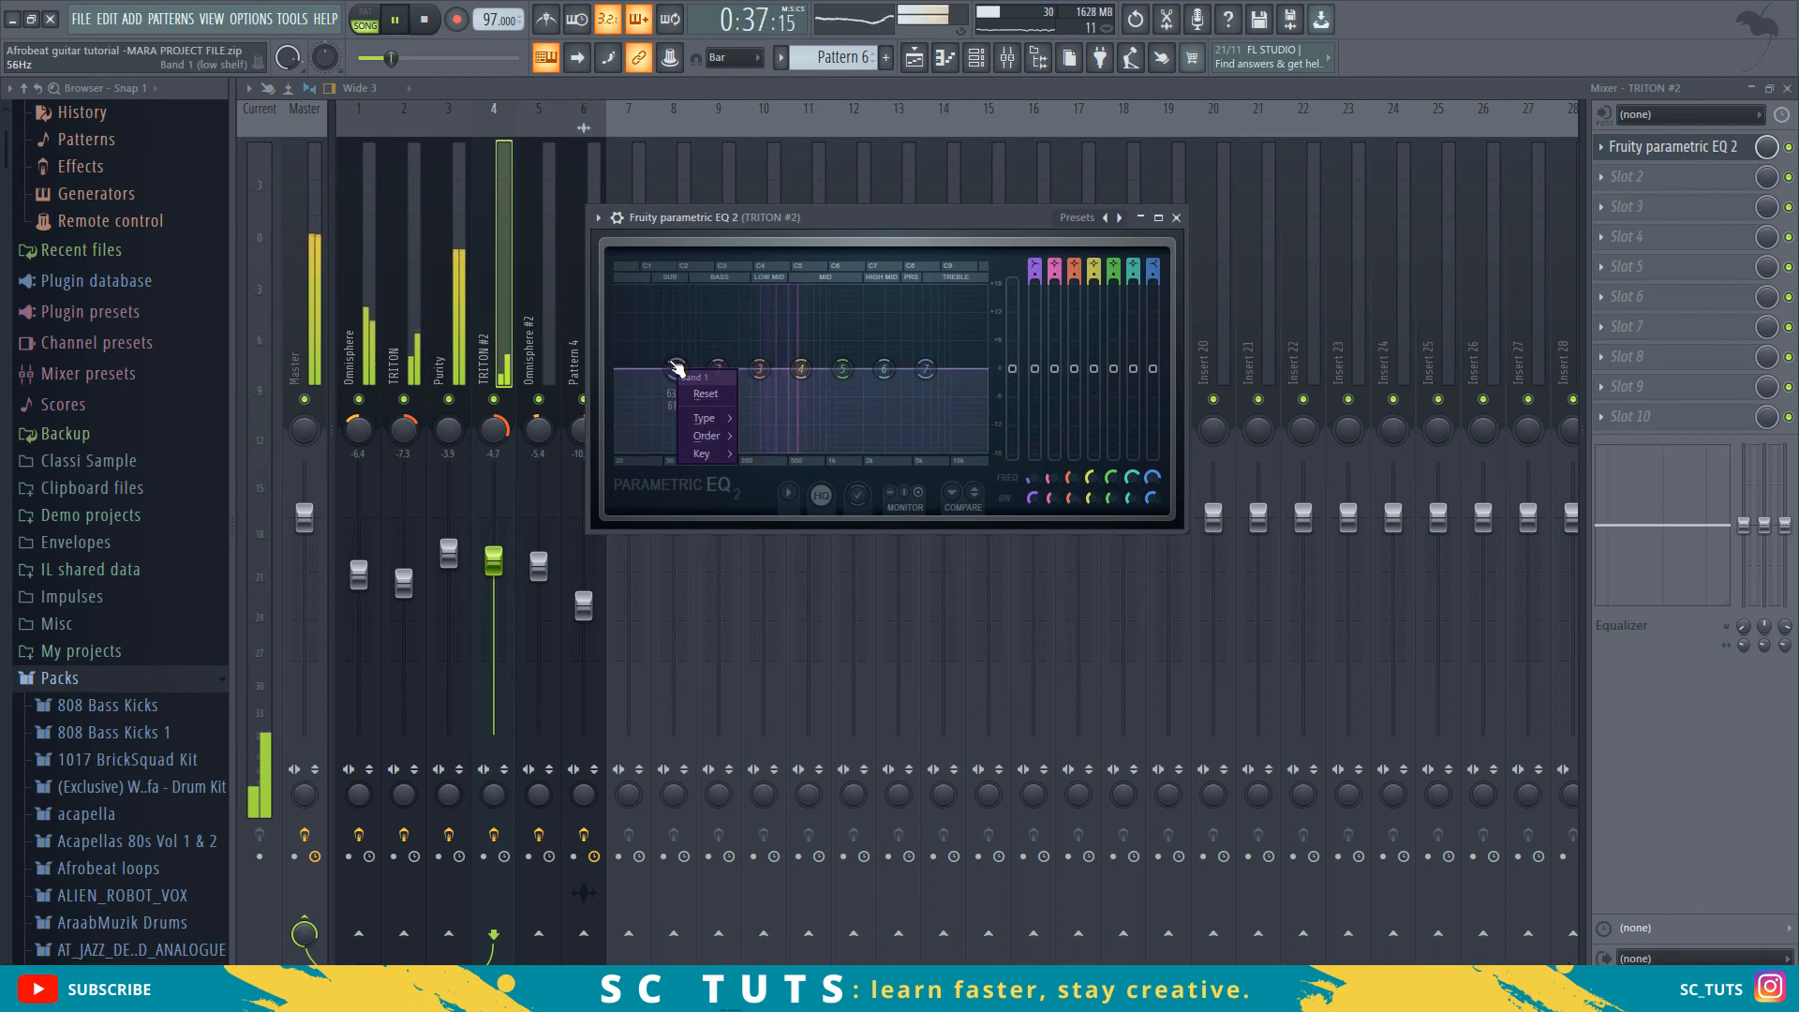
pyautogui.moveTo(712, 418)
pyautogui.click(778, 473)
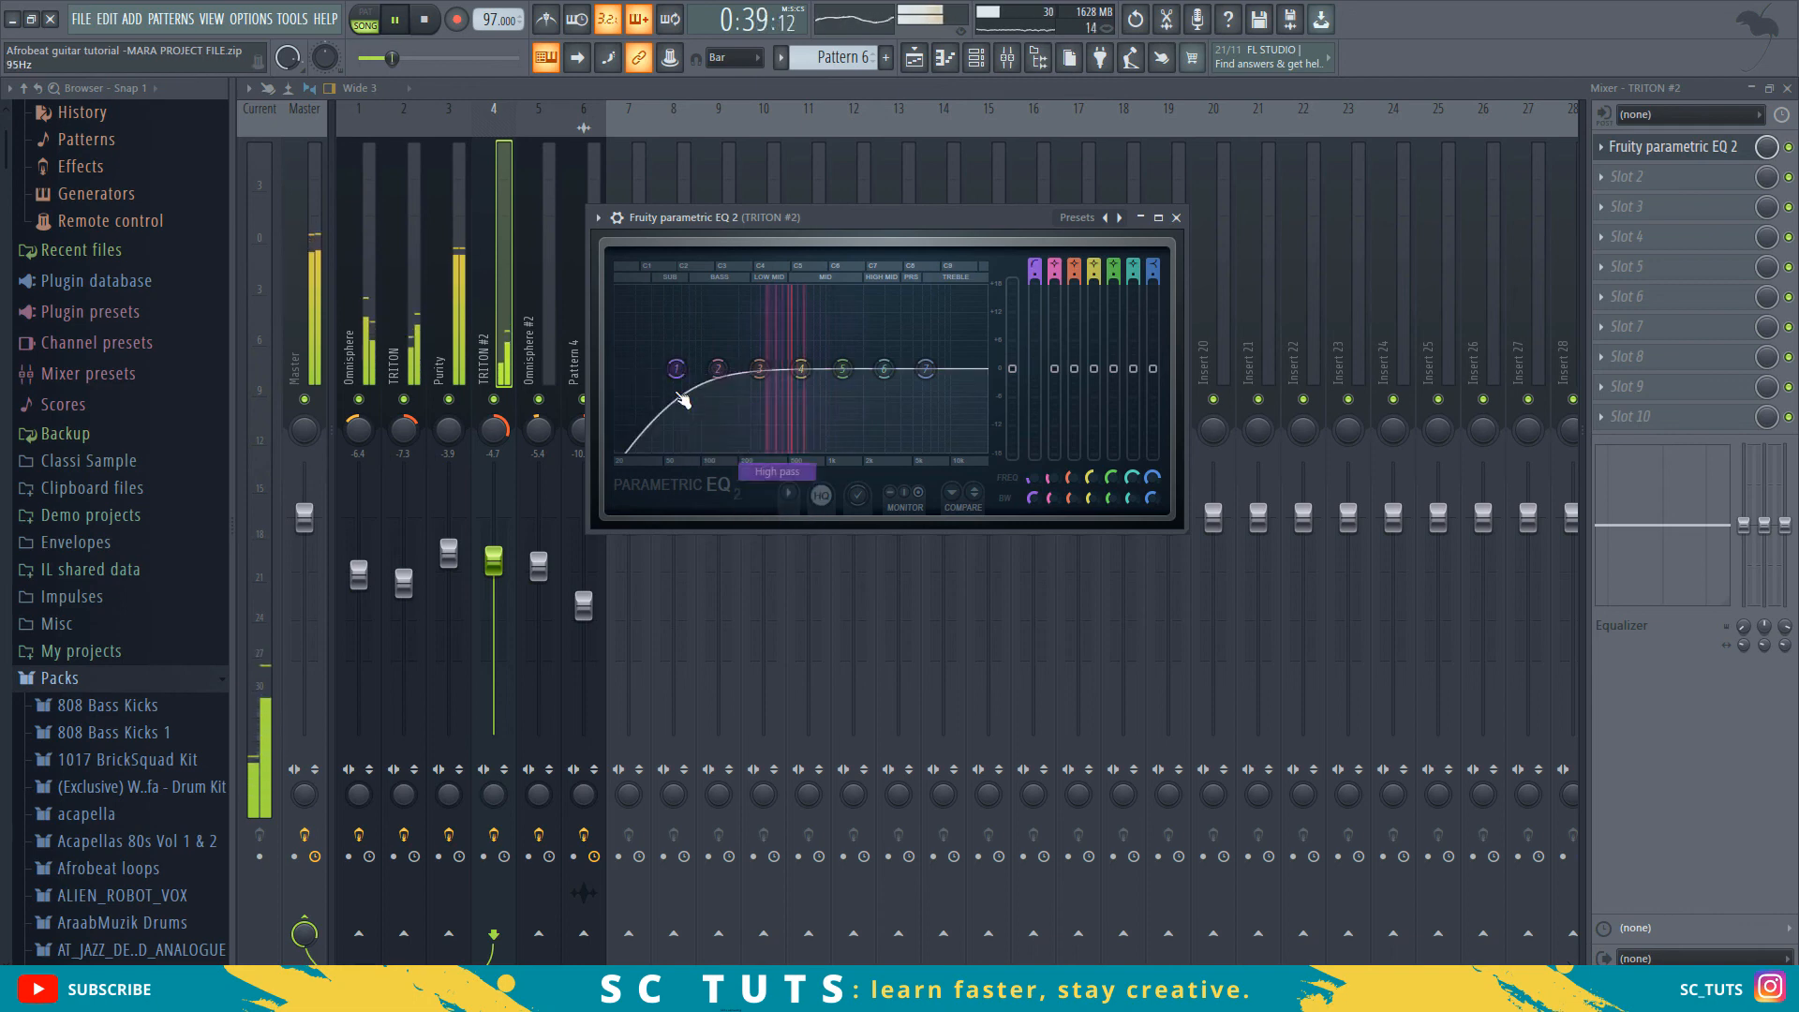
pyautogui.moveTo(676, 368); pyautogui.dragTo(721, 368)
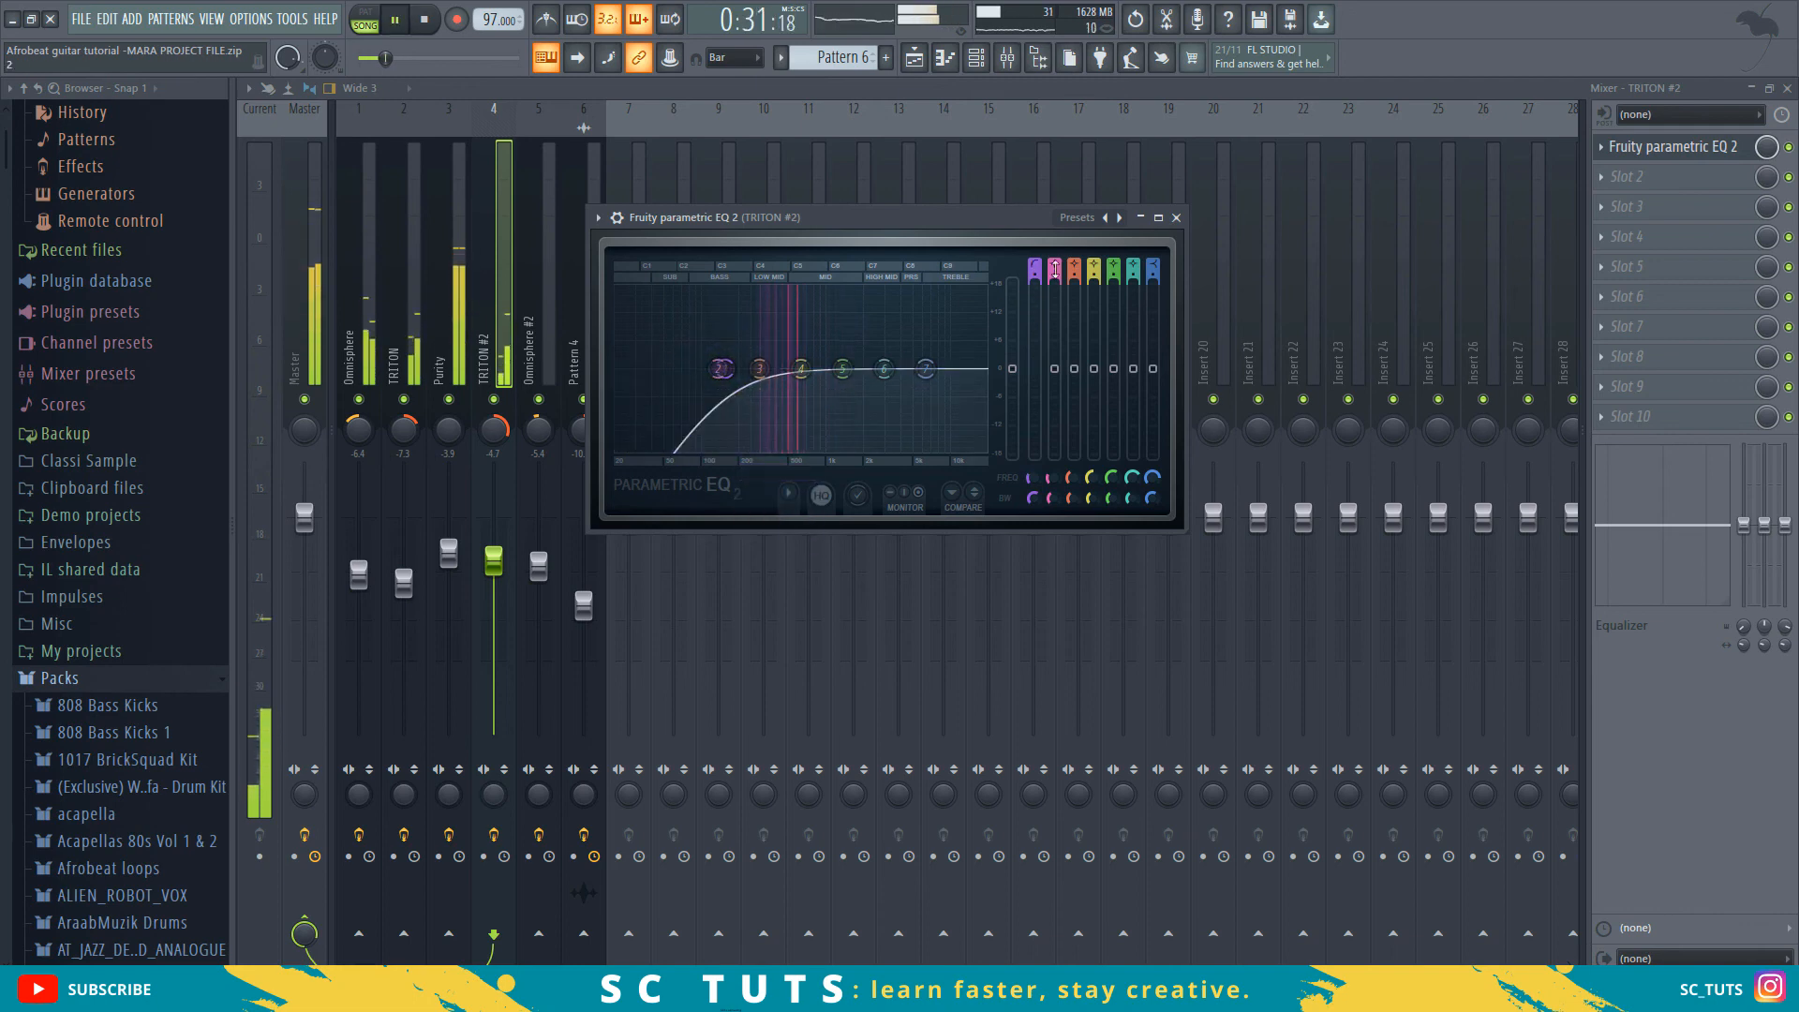
pyautogui.click(1176, 217)
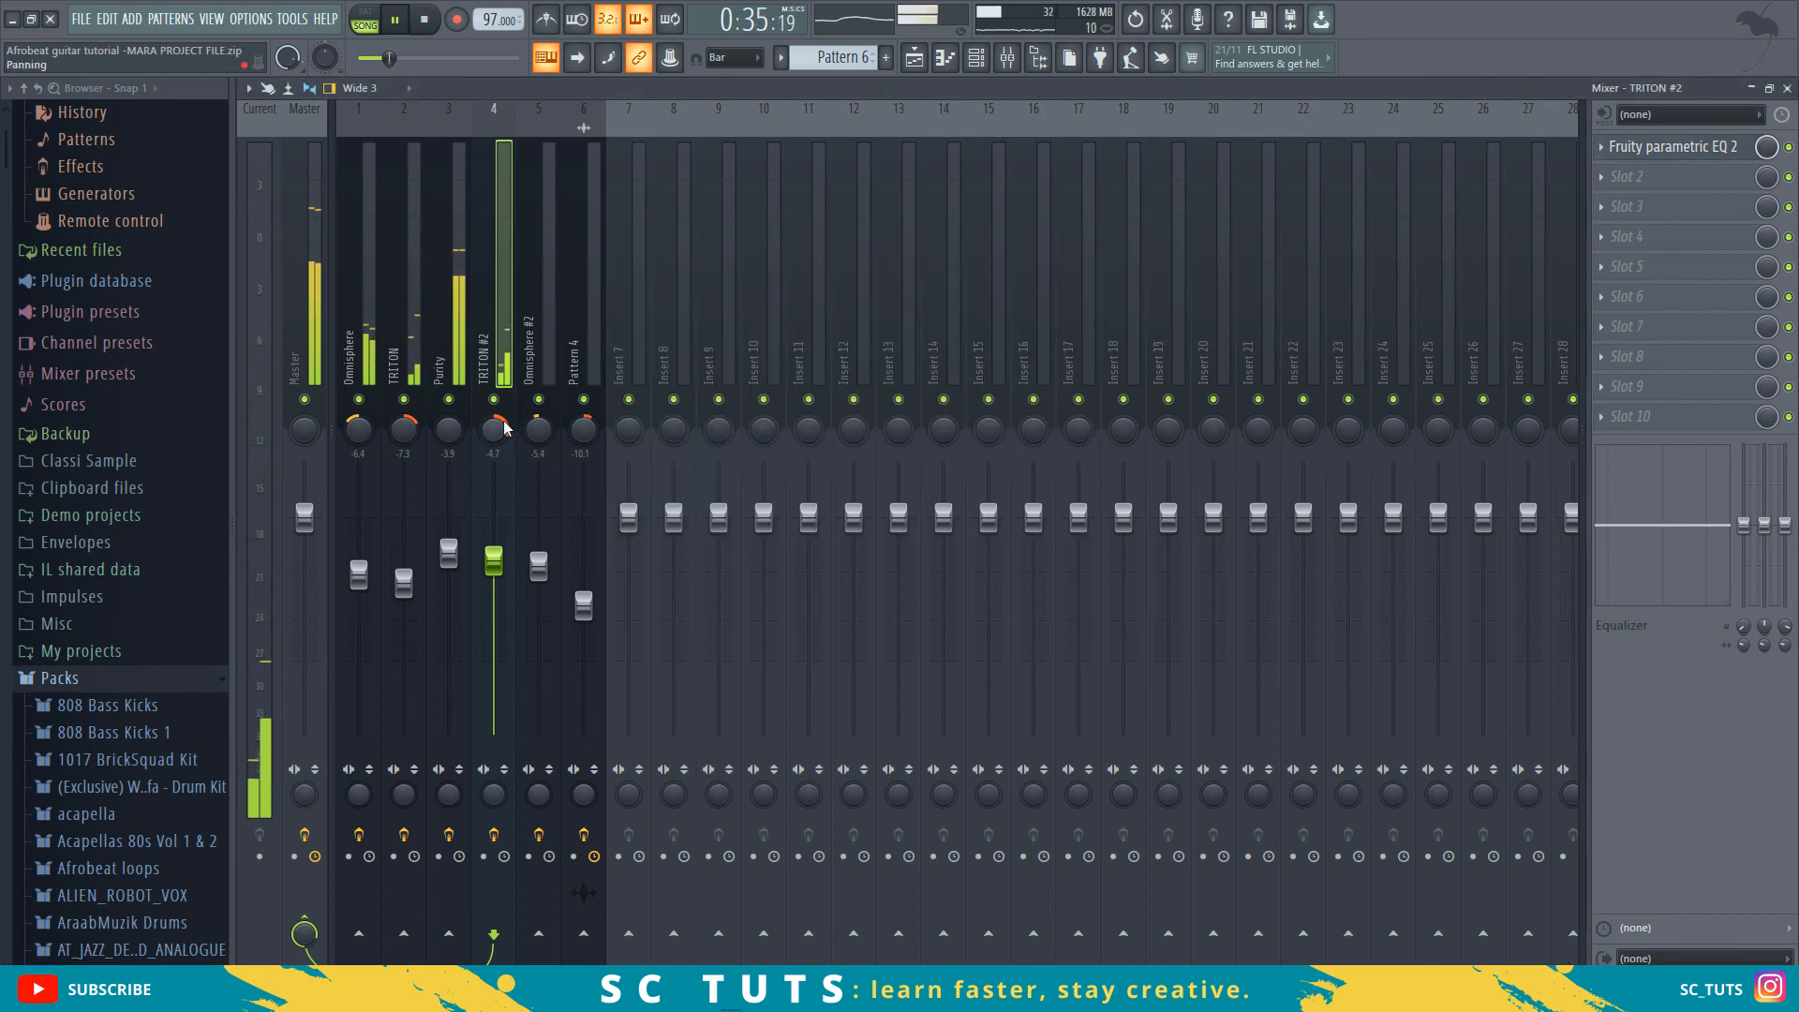
# - Return to the playlist and play the full arrangement from the start to review the finished mix
pyautogui.click(914, 57)
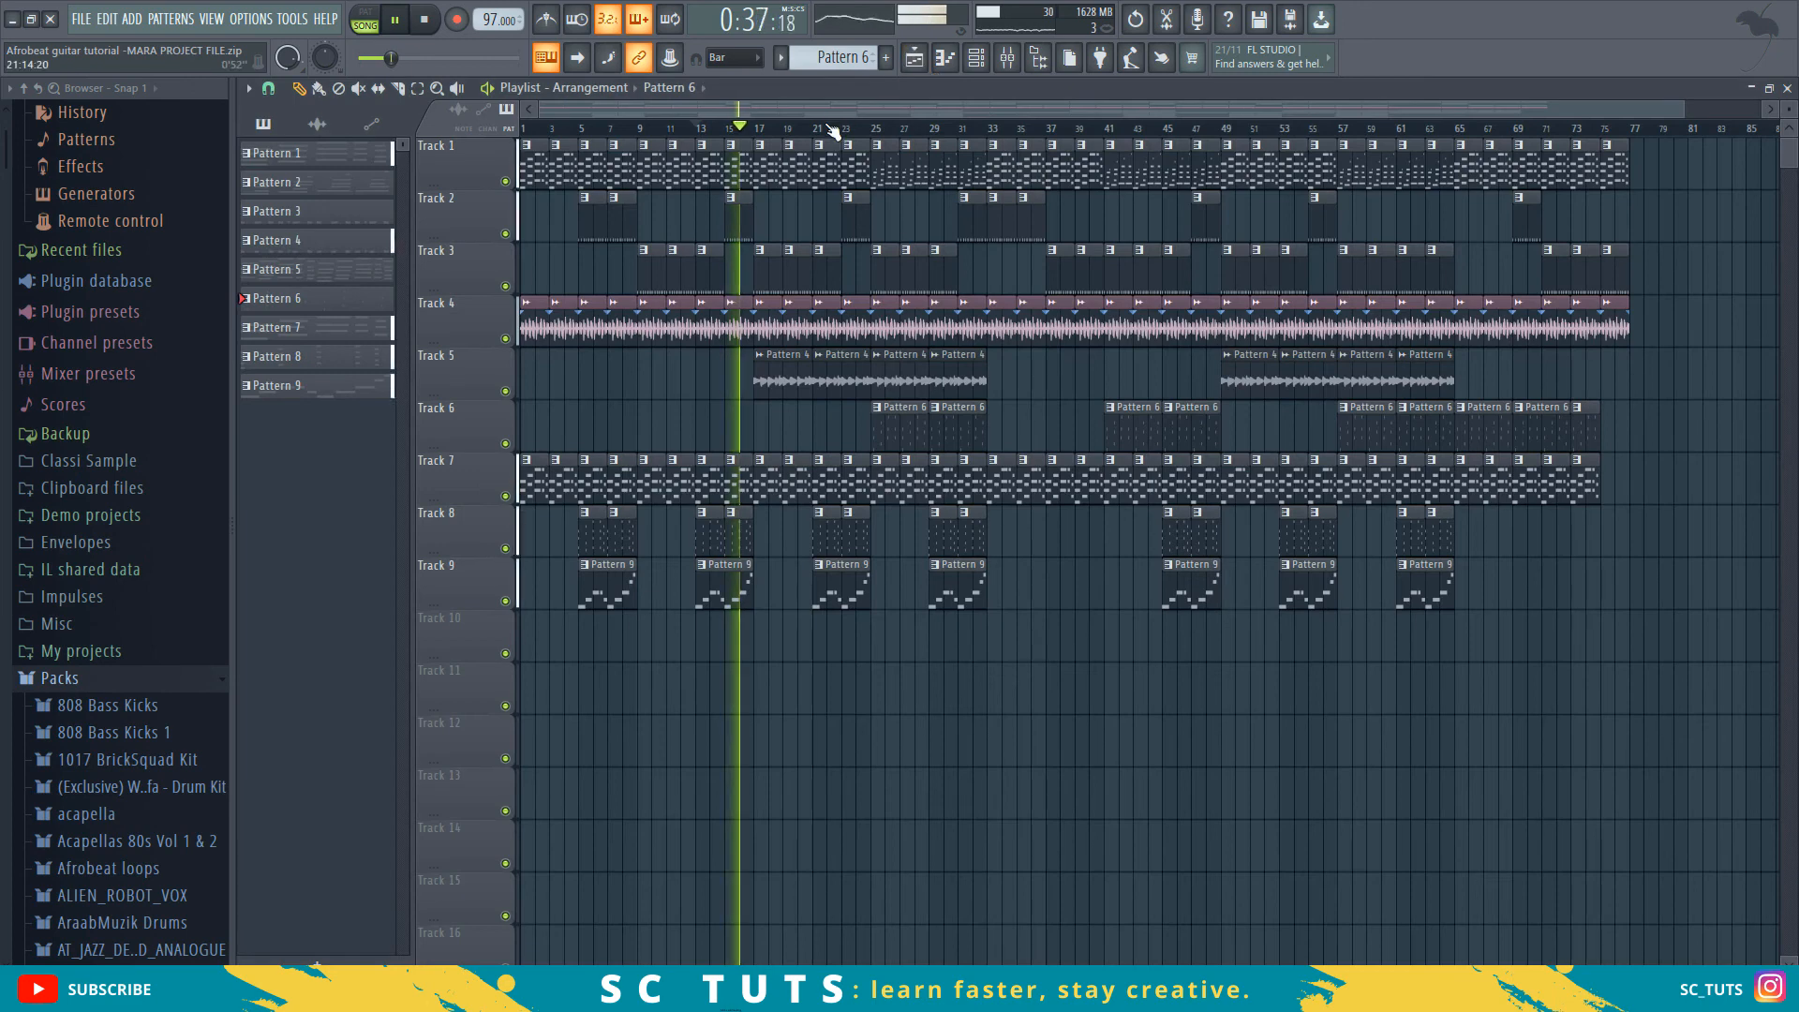
pyautogui.scroll(-1, 832, 131)
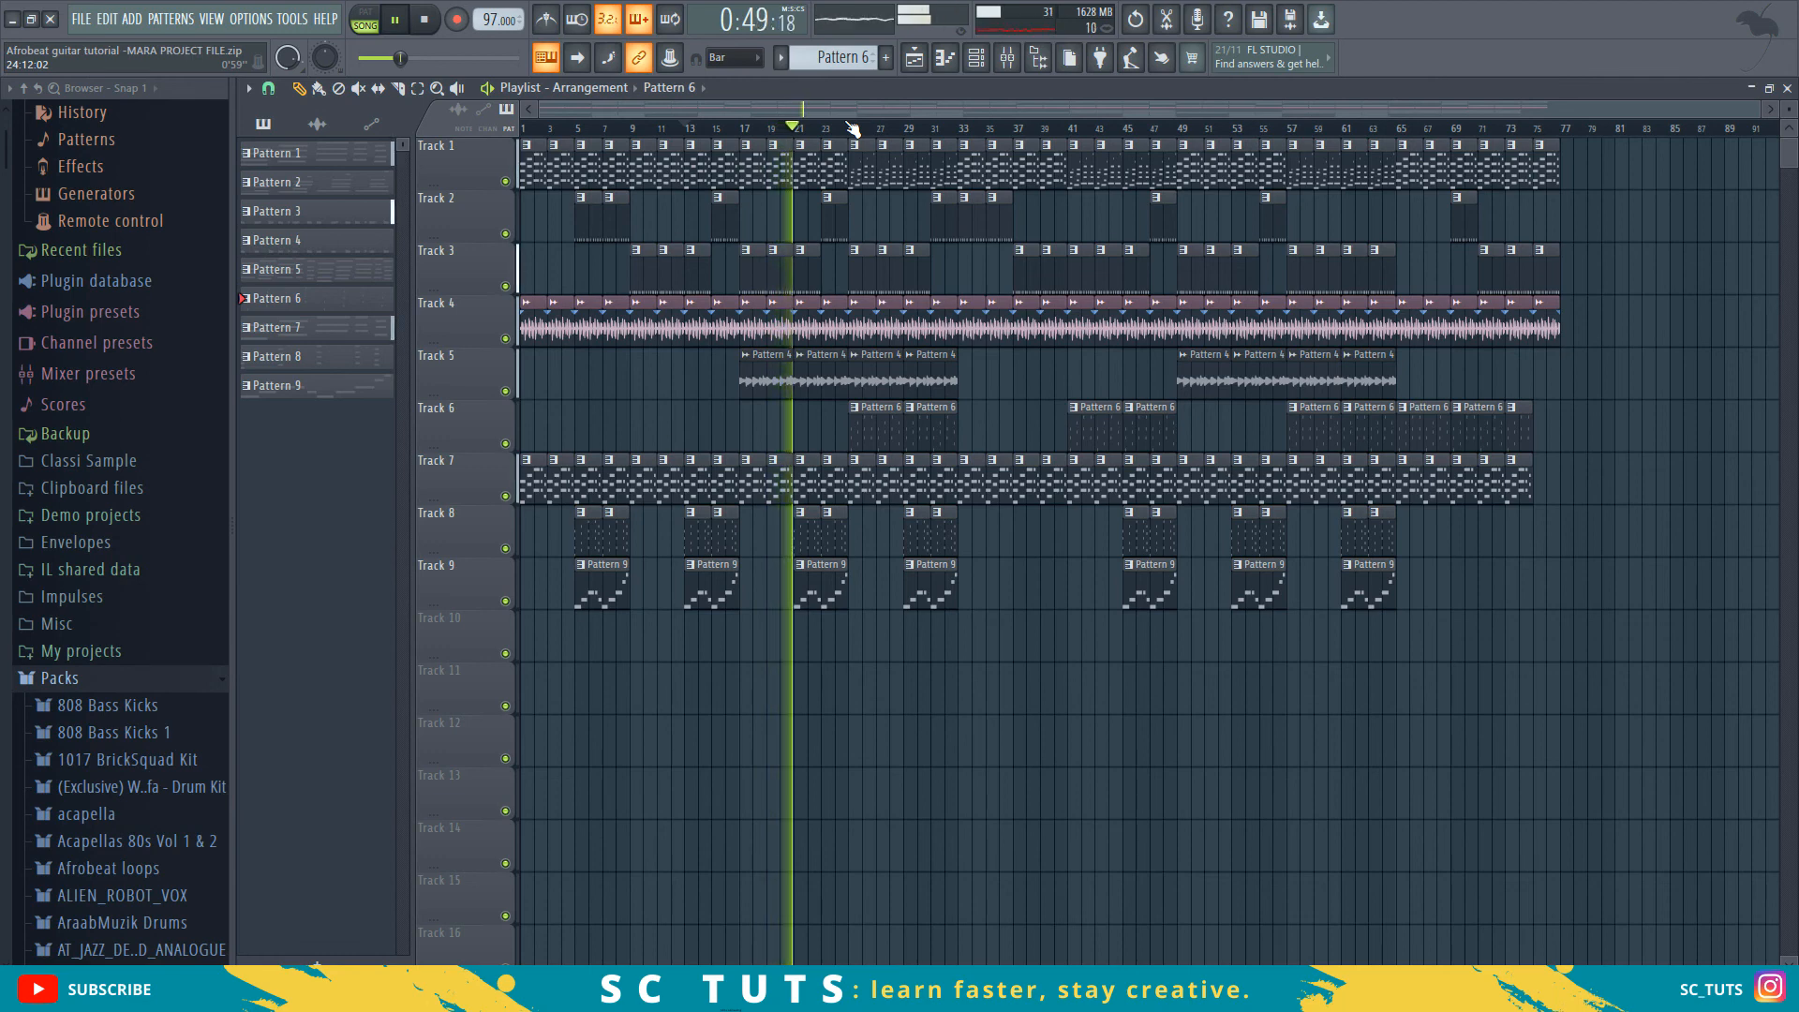
pyautogui.press('space')
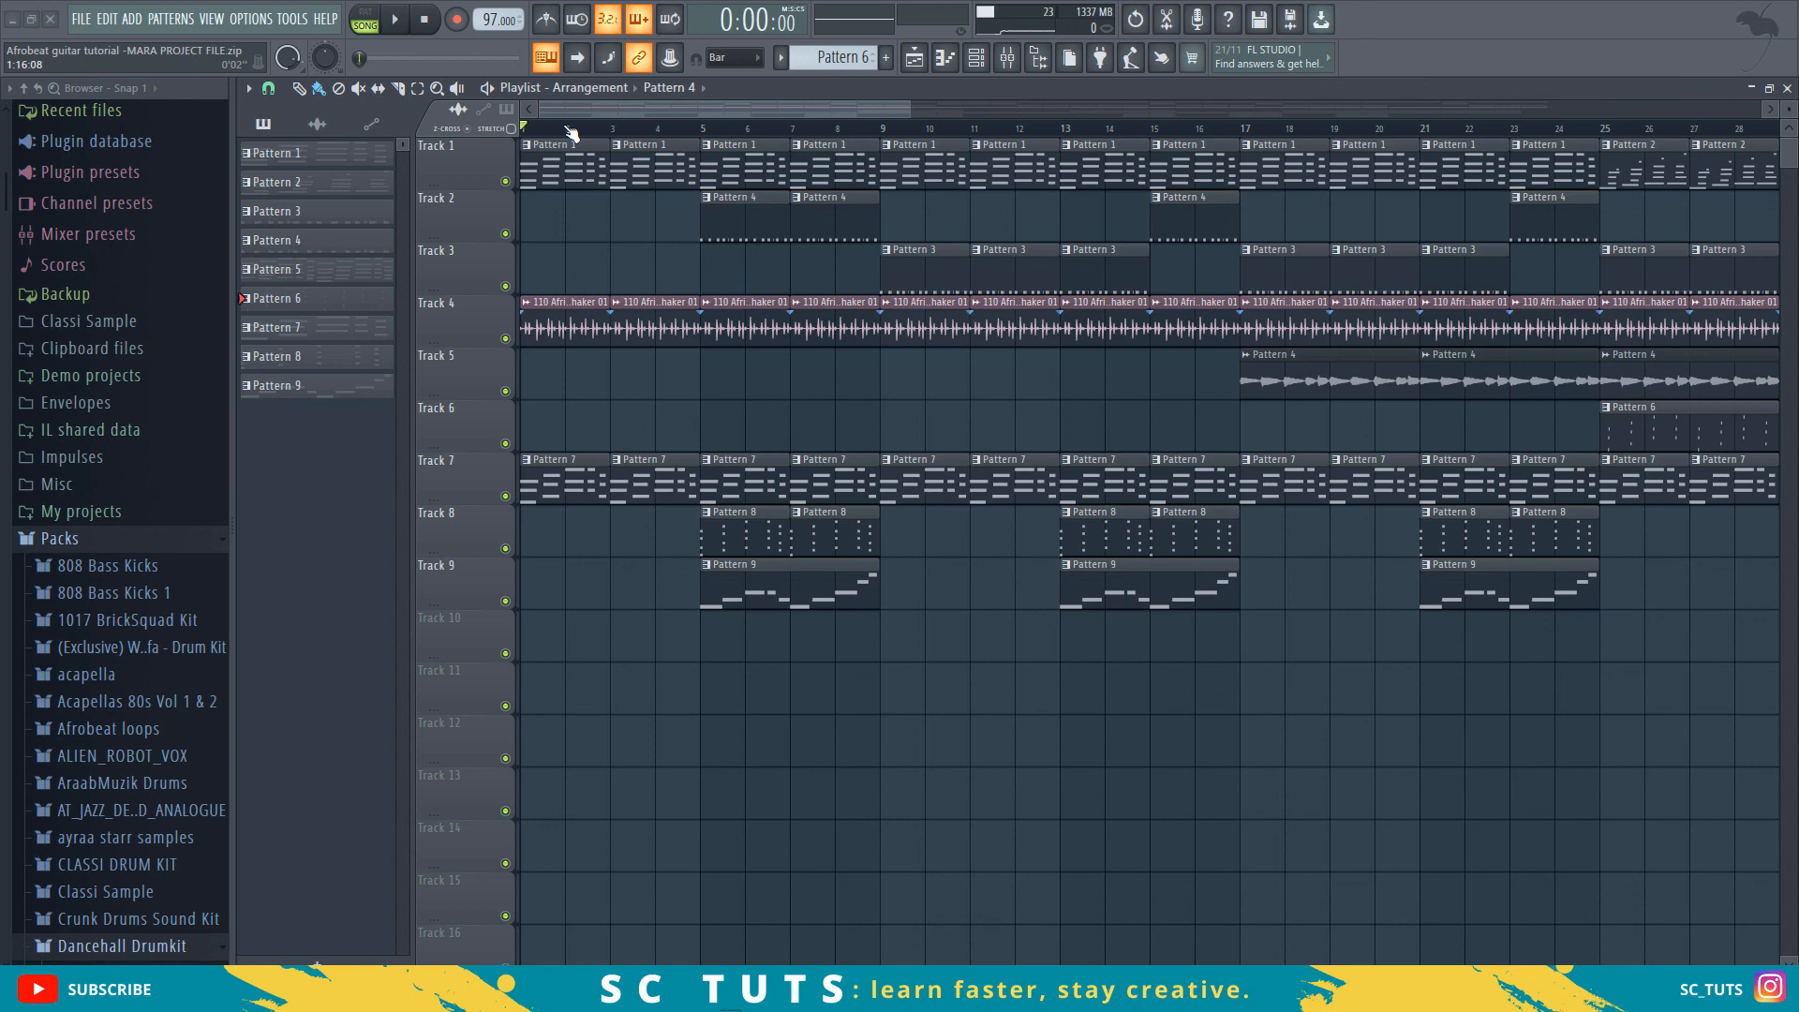
pyautogui.press('space')
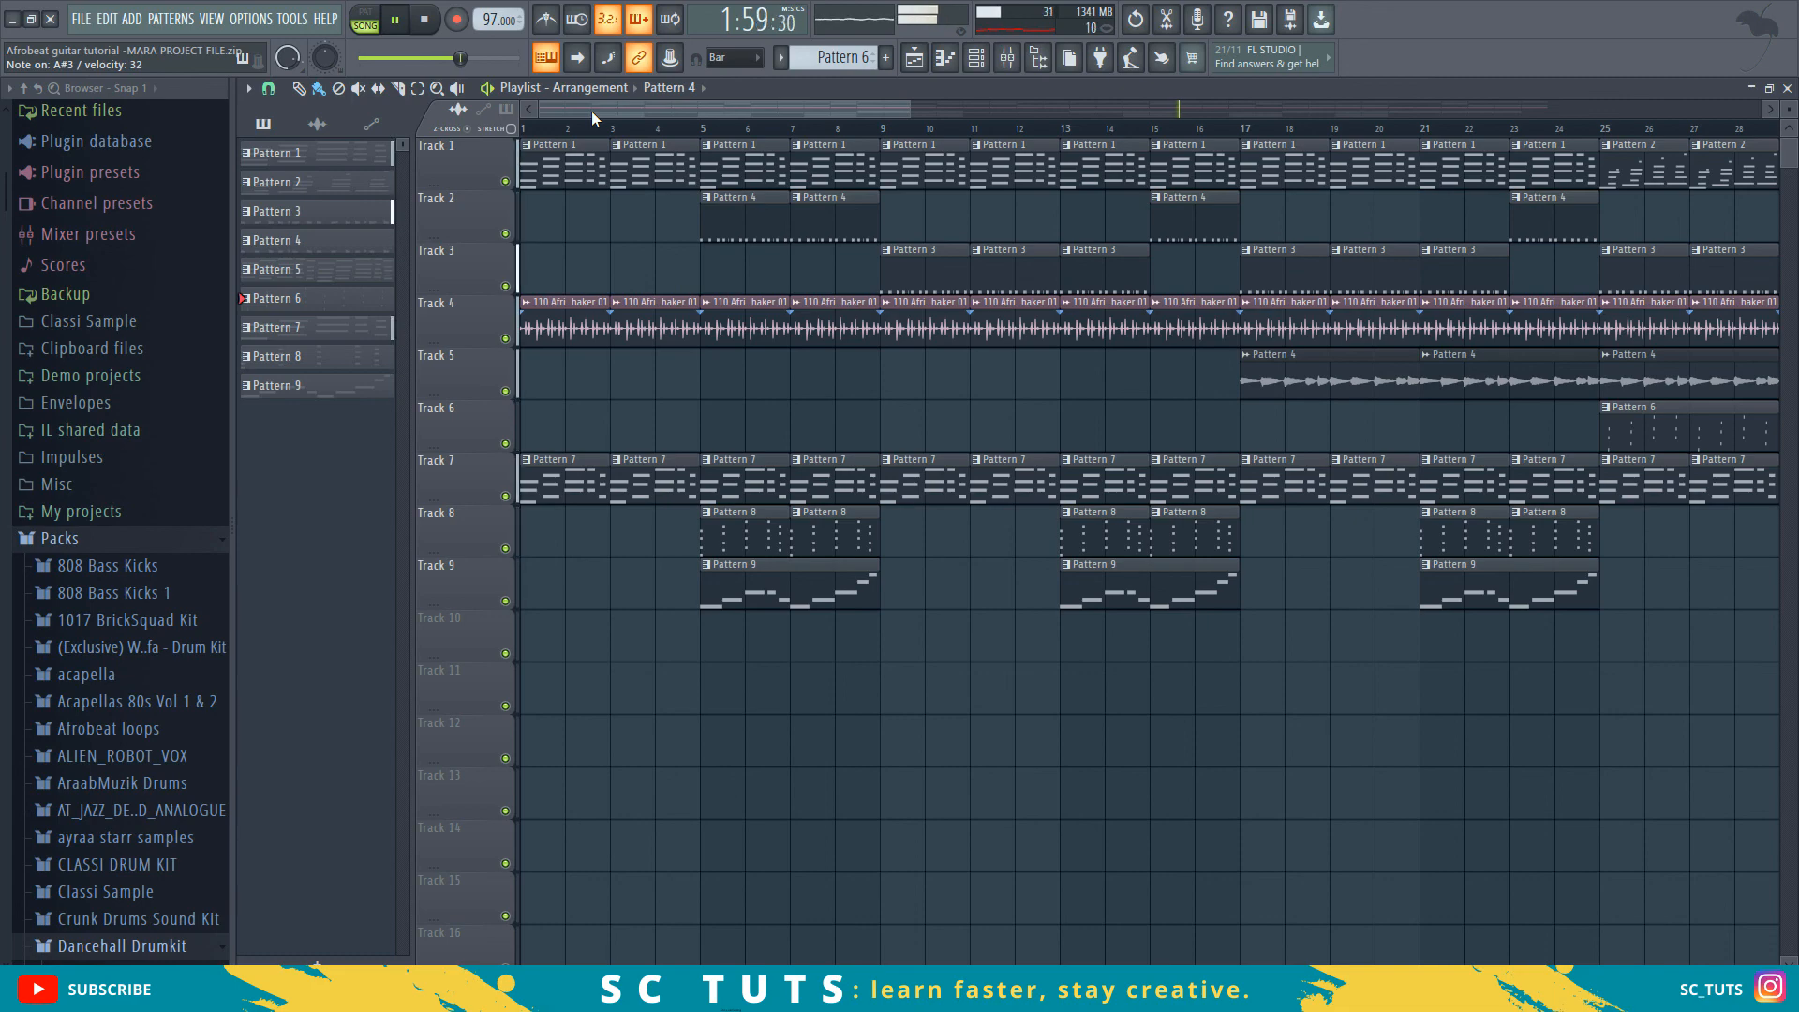
pyautogui.moveTo(592, 111); pyautogui.dragTo(722, 139)
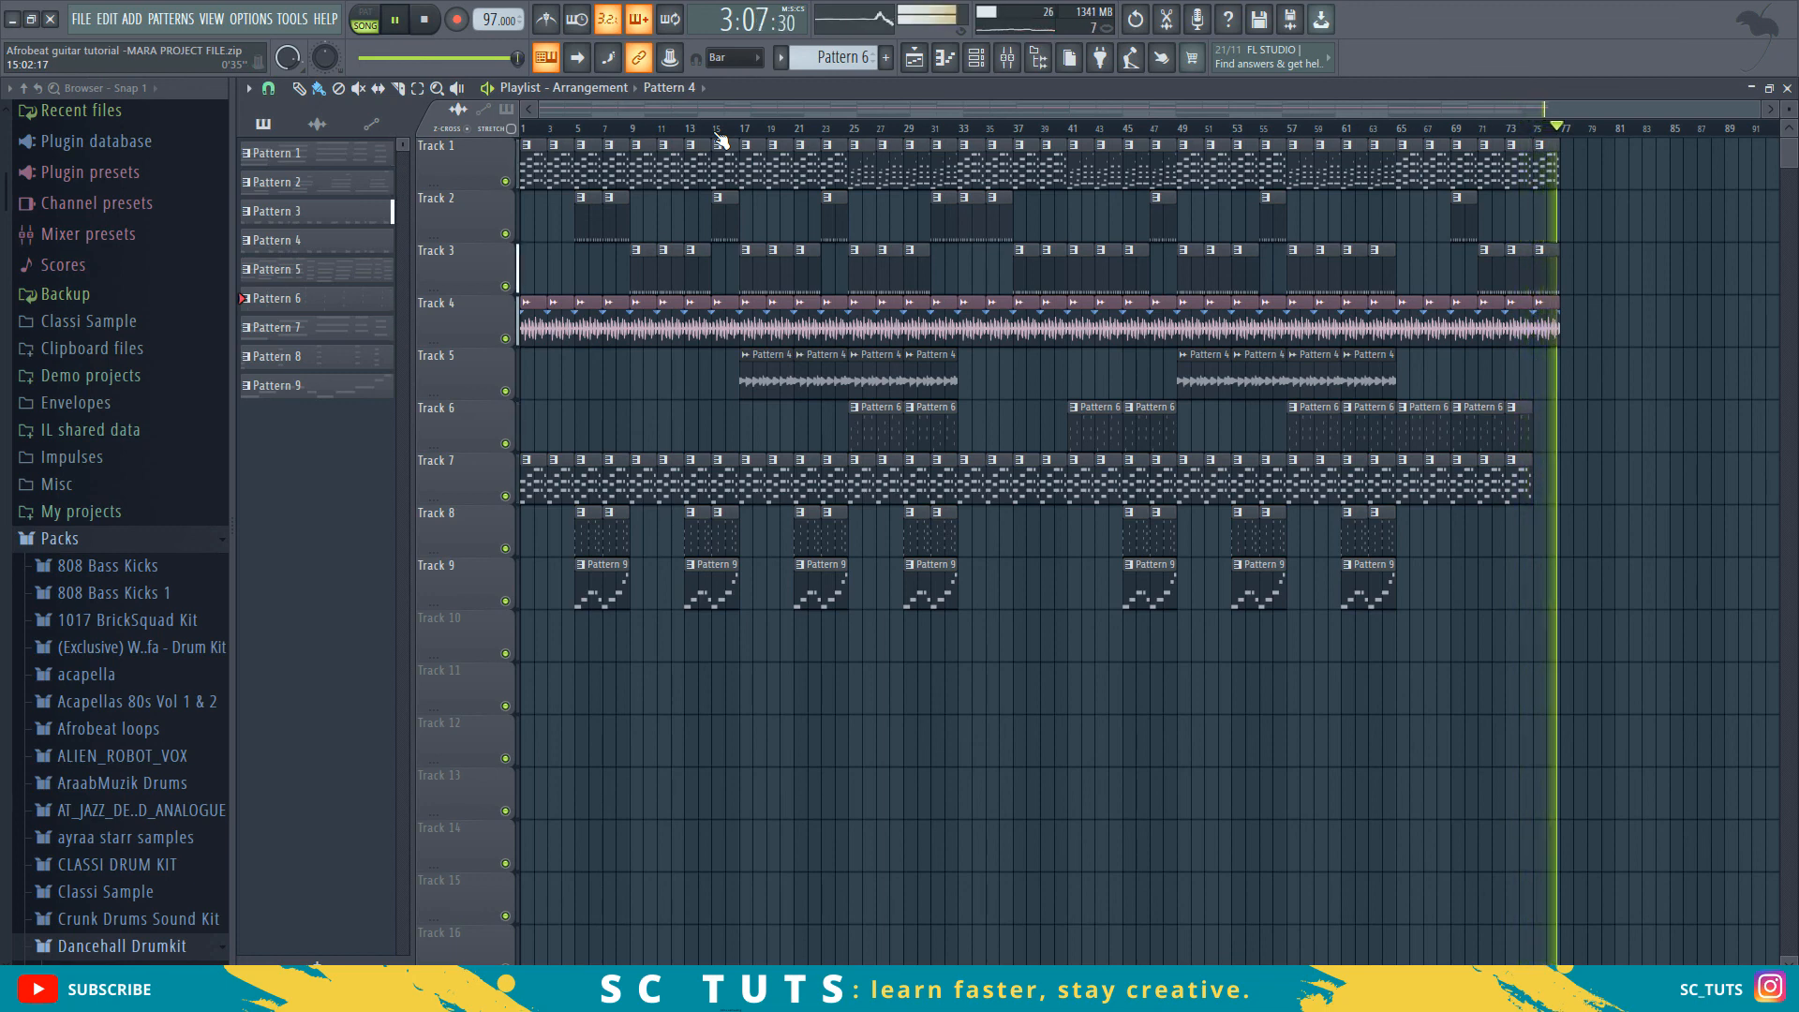
pyautogui.press('space')
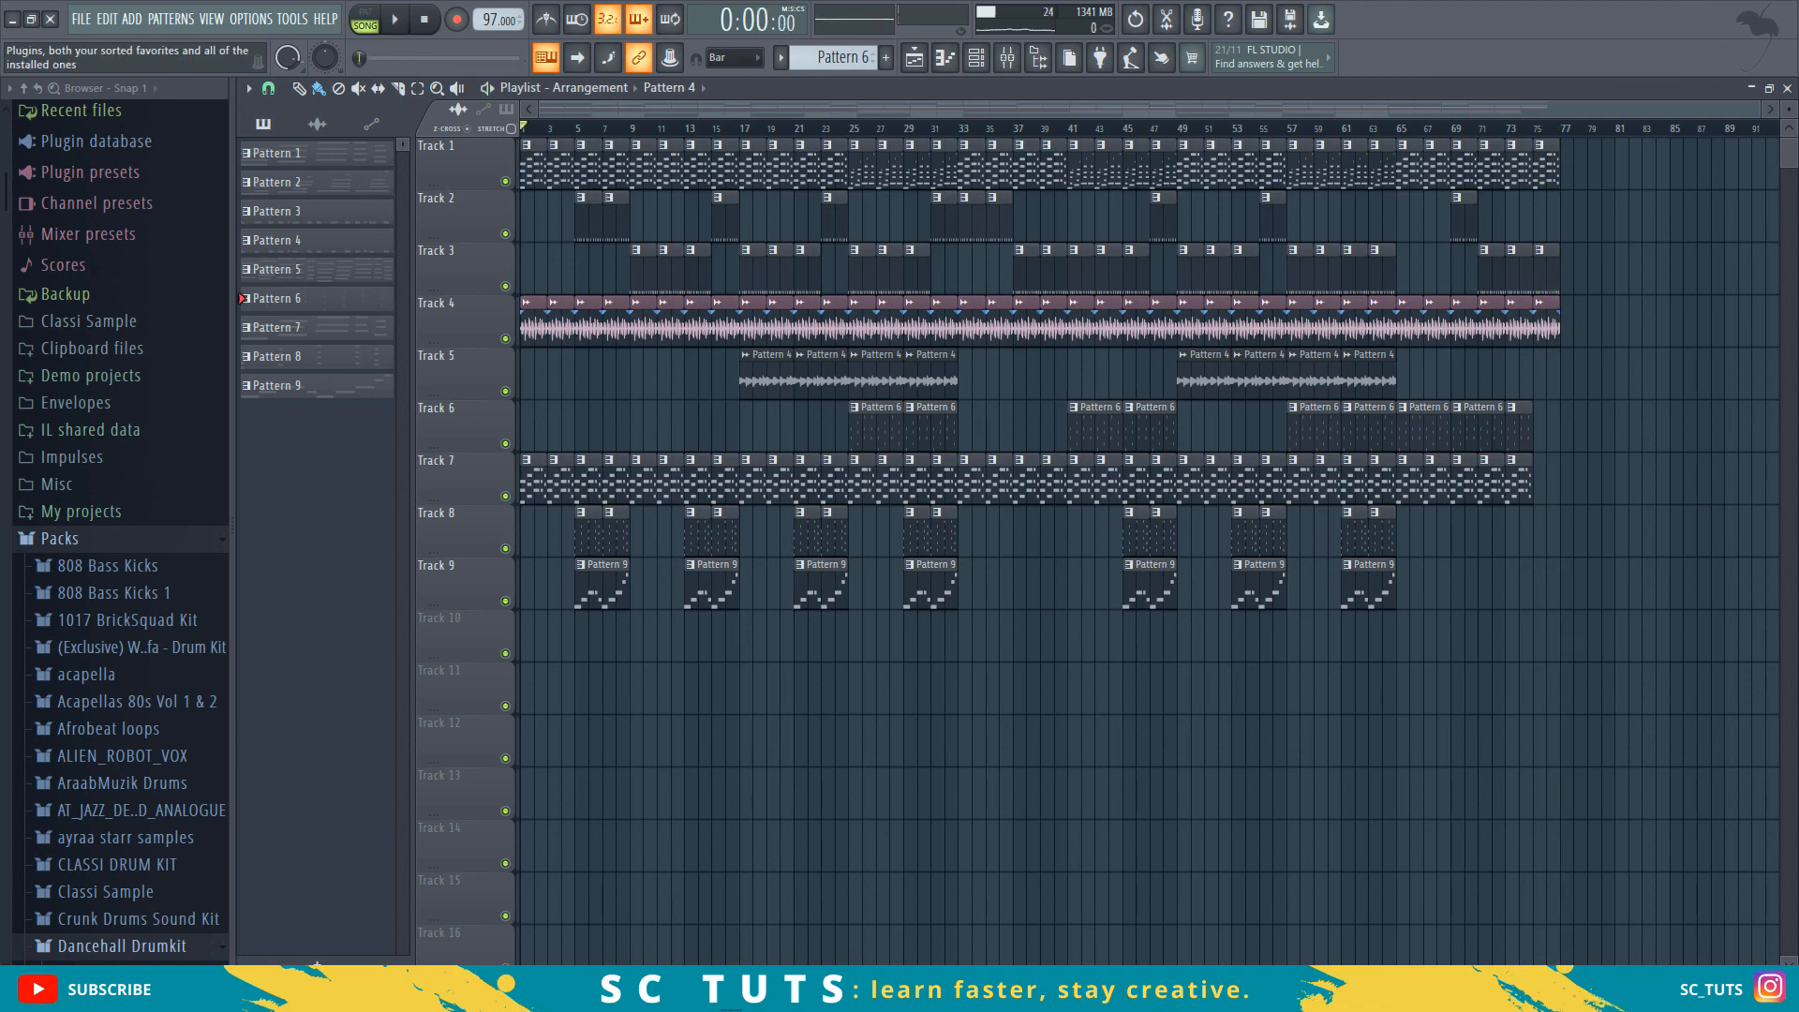